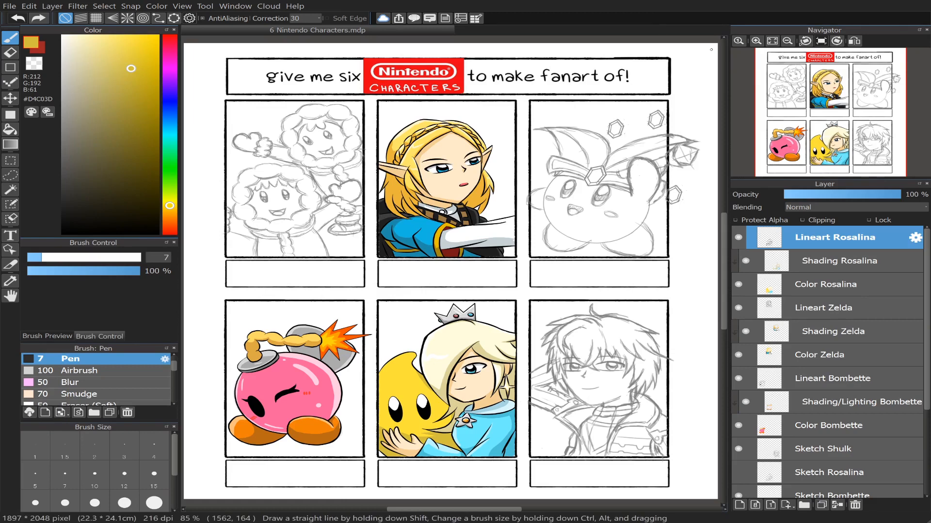
# Step: Add a layer named Lineart Shulk above the Lineart Rosalina layer and set the drawing colour to black (#000000)
pyautogui.moveTo(741, 68)
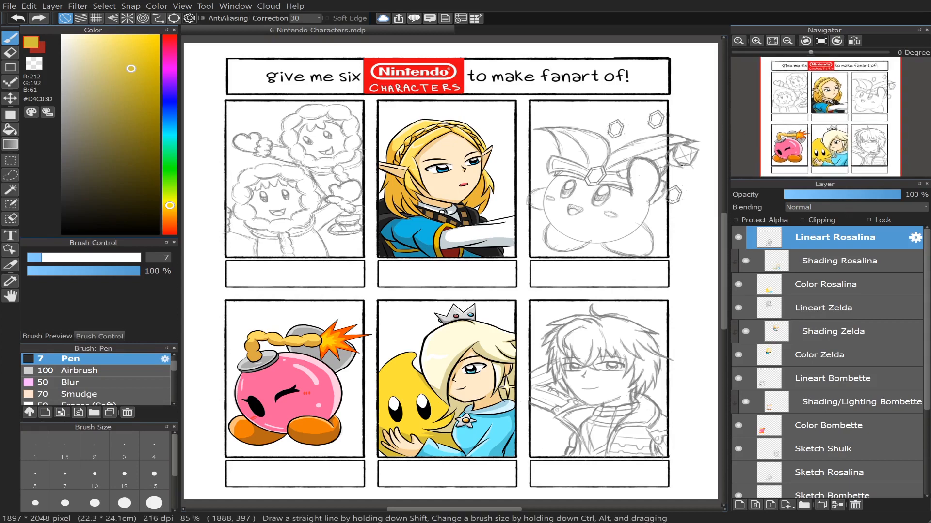
pyautogui.click(740, 505)
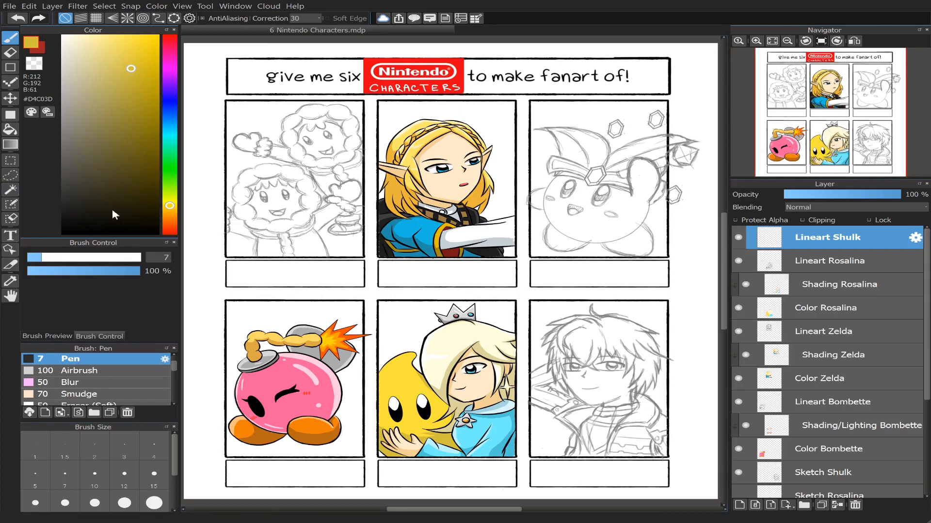
pyautogui.click(63, 232)
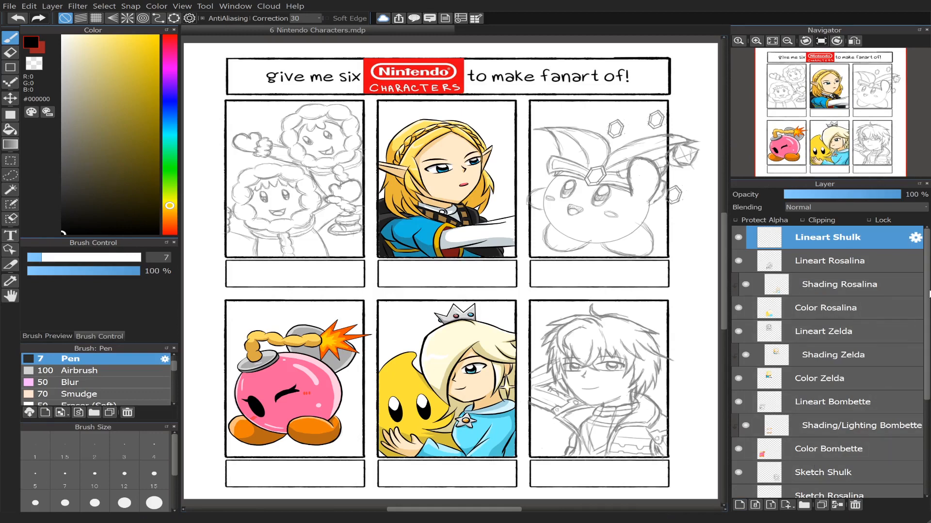
# Step: Lower the opacity of the Sketch Shulk layer to 29%
pyautogui.scroll(-4, 930, 294)
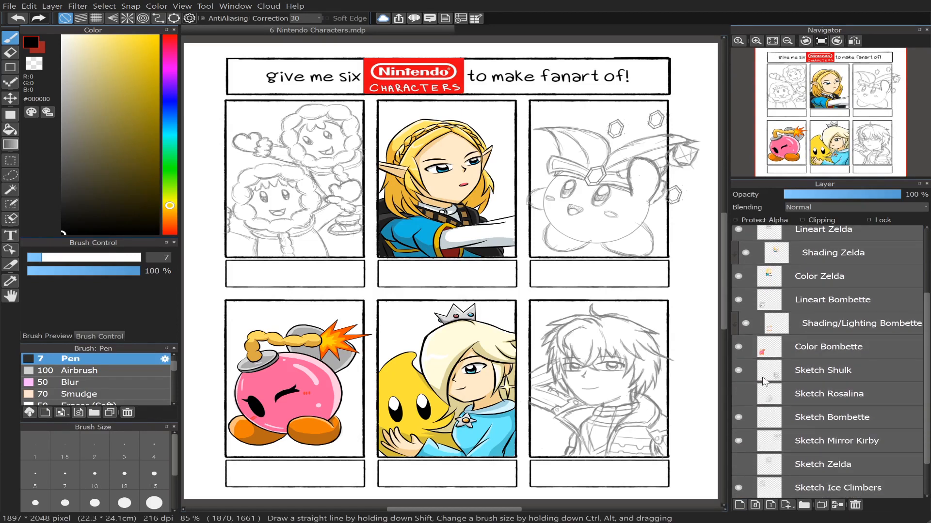
pyautogui.click(799, 373)
pyautogui.moveTo(830, 209); pyautogui.dragTo(813, 205)
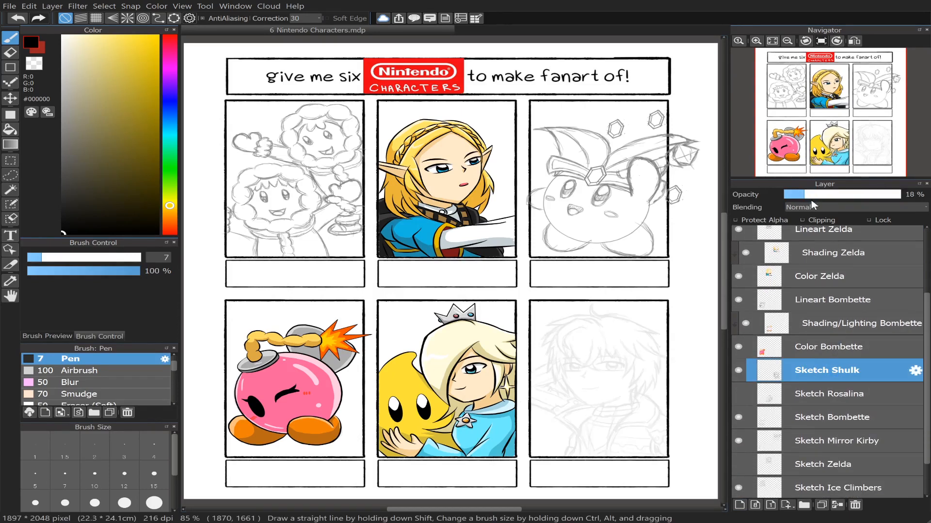
pyautogui.click(819, 196)
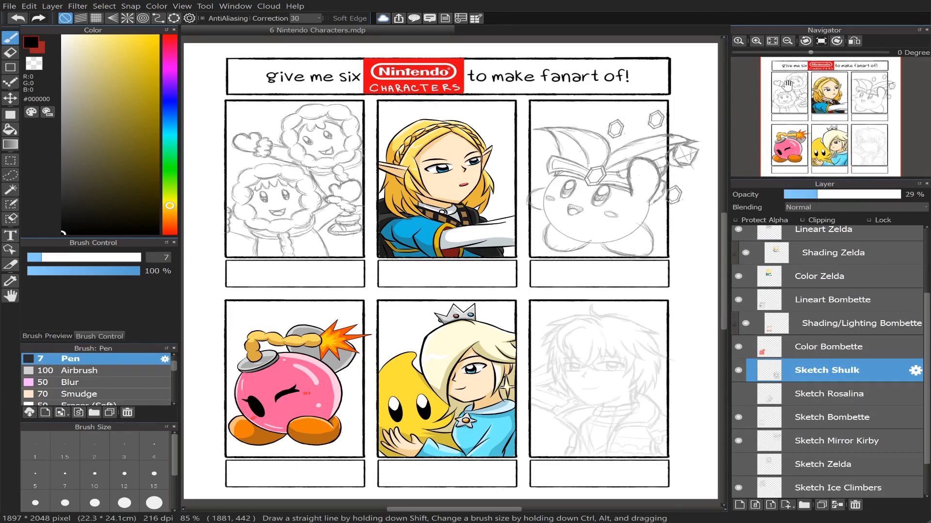
# Step: Choose the Pen (Sharp) brush at size 10 for inking the Shulk panel
pyautogui.scroll(3, 449, 270)
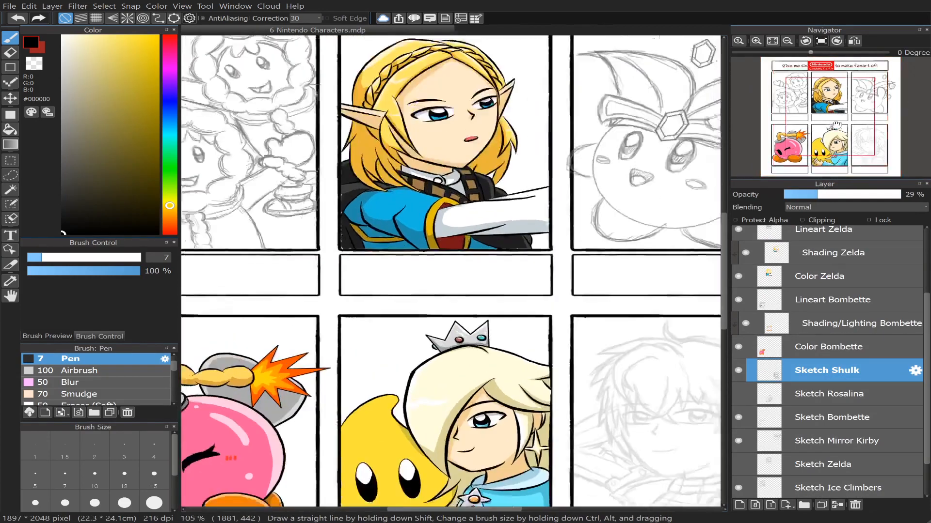
pyautogui.moveTo(925, 306); pyautogui.dragTo(925, 238)
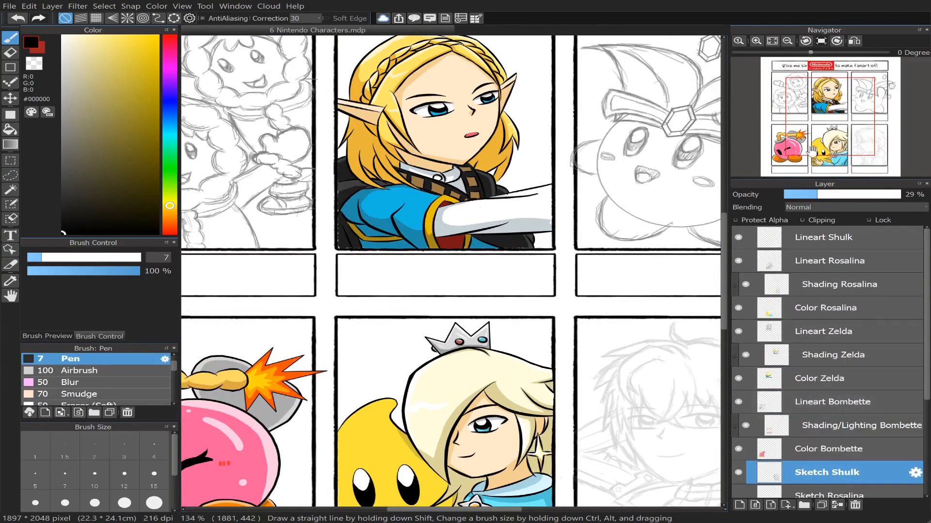
pyautogui.moveTo(820, 123); pyautogui.dragTo(863, 139)
pyautogui.scroll(3, 863, 138)
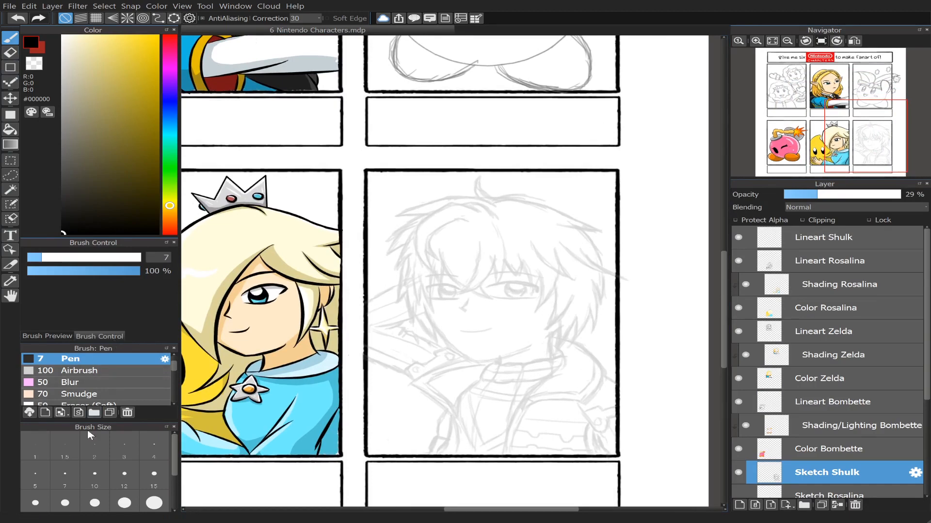
pyautogui.scroll(2, 122, 378)
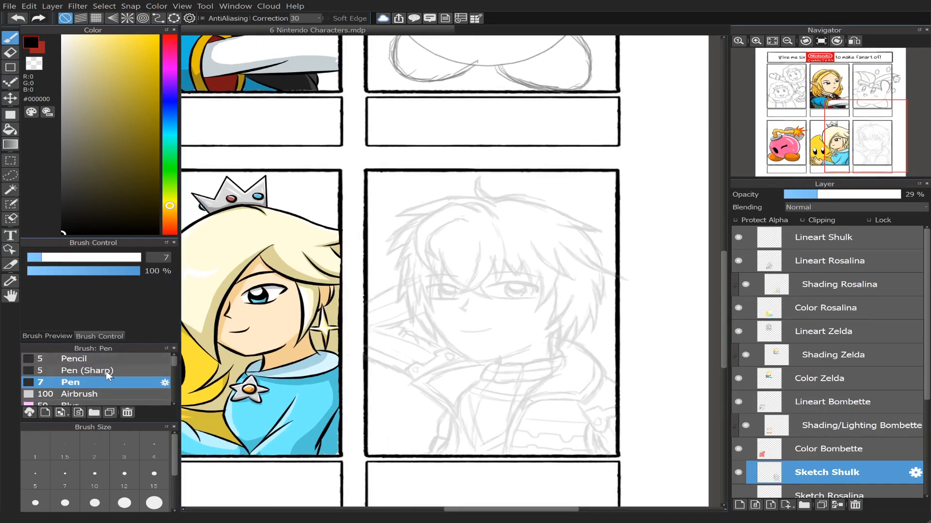
pyautogui.click(92, 370)
pyautogui.click(95, 475)
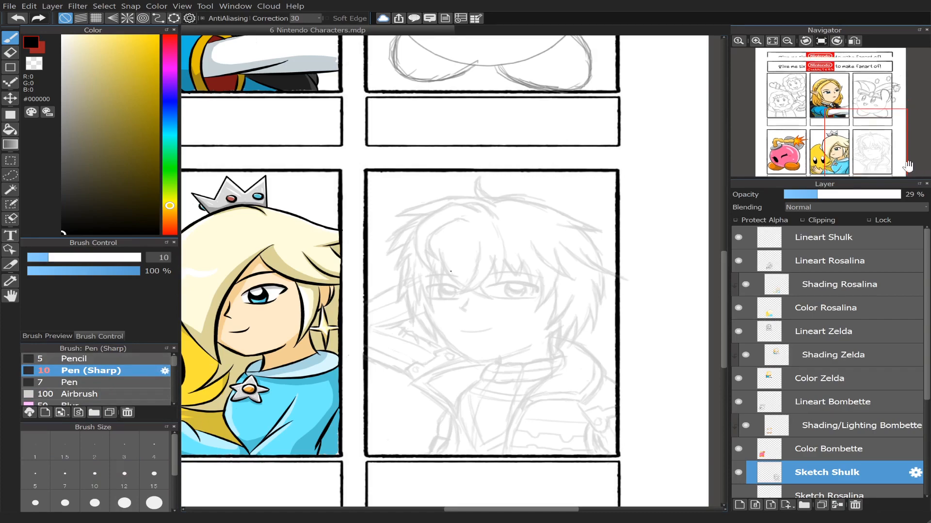
# Step: Ink Shulk's jawline on the Lineart Shulk layer with two curved strokes that meet at the chin
pyautogui.scroll(3, 857, 115)
pyautogui.scroll(1, 861, 130)
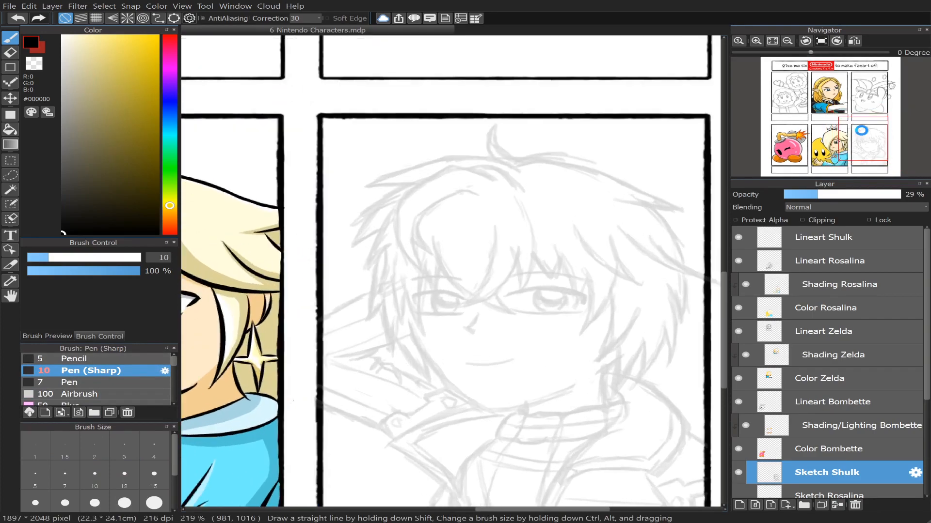
pyautogui.moveTo(859, 132); pyautogui.dragTo(866, 141)
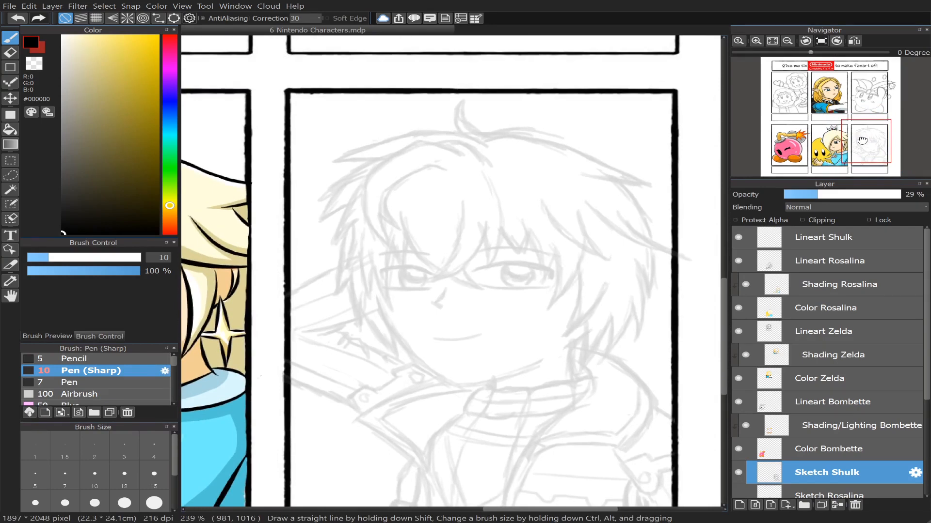
pyautogui.scroll(1, 865, 139)
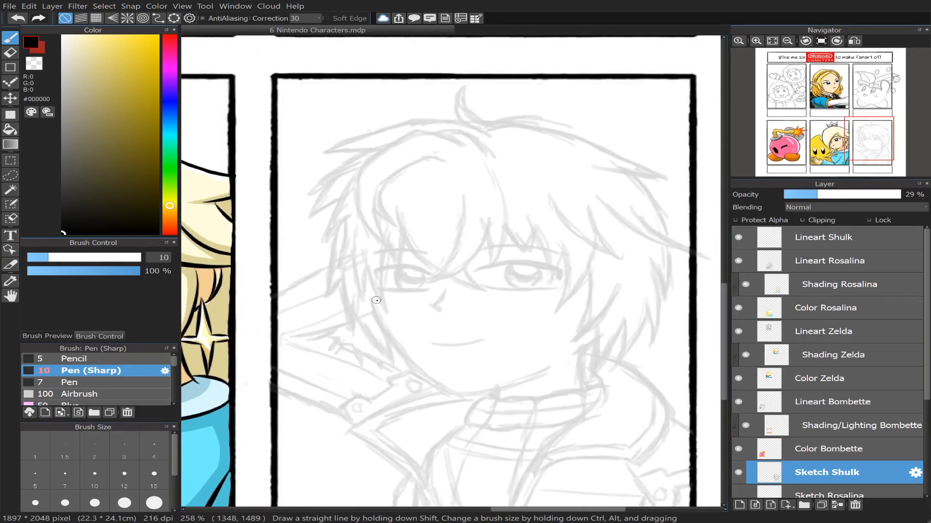
pyautogui.moveTo(368, 290); pyautogui.dragTo(391, 356)
pyautogui.hotkey('ctrl', 'z')
pyautogui.click(824, 237)
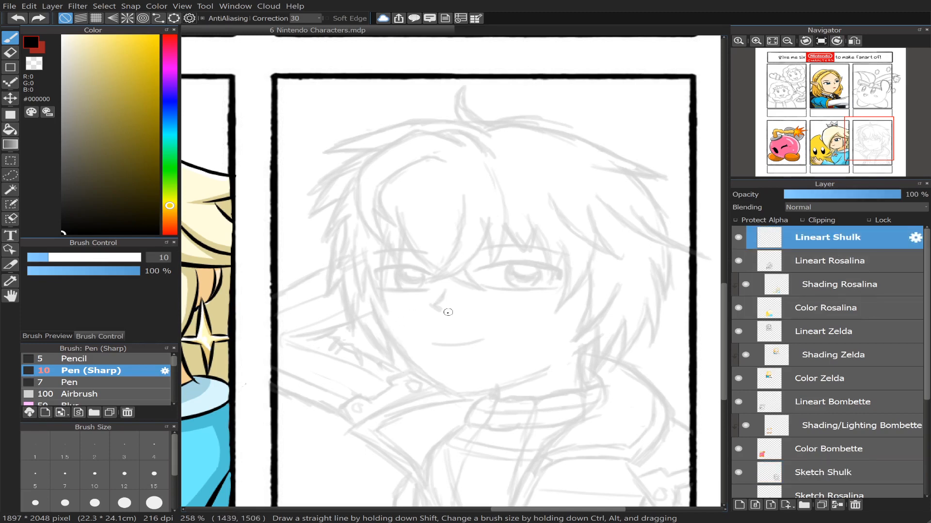
pyautogui.moveTo(369, 291); pyautogui.dragTo(391, 359)
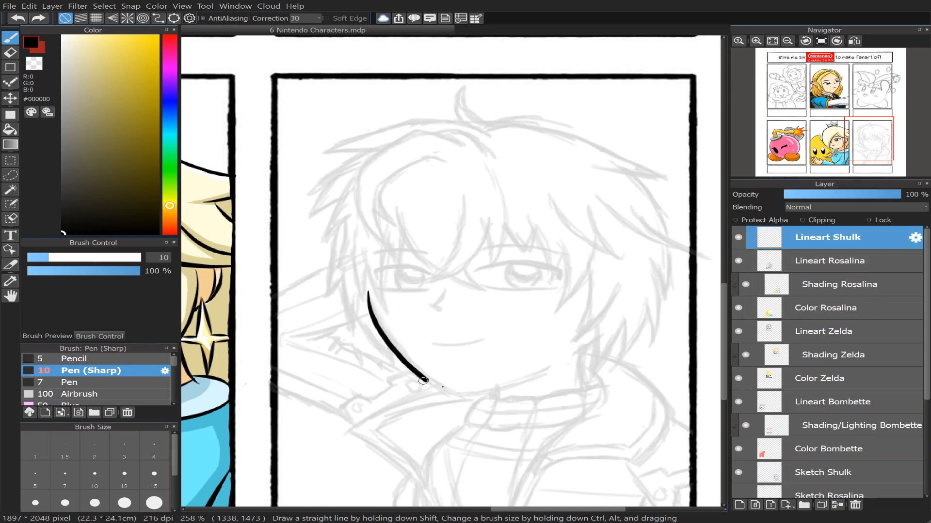
pyautogui.hotkey('ctrl', 'z')
pyautogui.moveTo(367, 291)
pyautogui.mouseDown()
pyautogui.moveTo(450, 391)
pyautogui.moveTo(480, 402)
pyautogui.mouseUp()
pyautogui.hotkey('ctrl', 'z')
pyautogui.moveTo(366, 291)
pyautogui.mouseDown()
pyautogui.moveTo(448, 393)
pyautogui.moveTo(495, 406)
pyautogui.moveTo(473, 391)
pyautogui.moveTo(593, 354)
pyautogui.mouseUp()
pyautogui.hotkey('ctrl', 'z')
pyautogui.moveTo(458, 393)
pyautogui.mouseDown()
pyautogui.moveTo(514, 386)
pyautogui.moveTo(576, 354)
pyautogui.mouseUp()
# Step: Erase the left jaw stroke's overshoot past the chin with an 8.5-size eraser
pyautogui.click(10, 52)
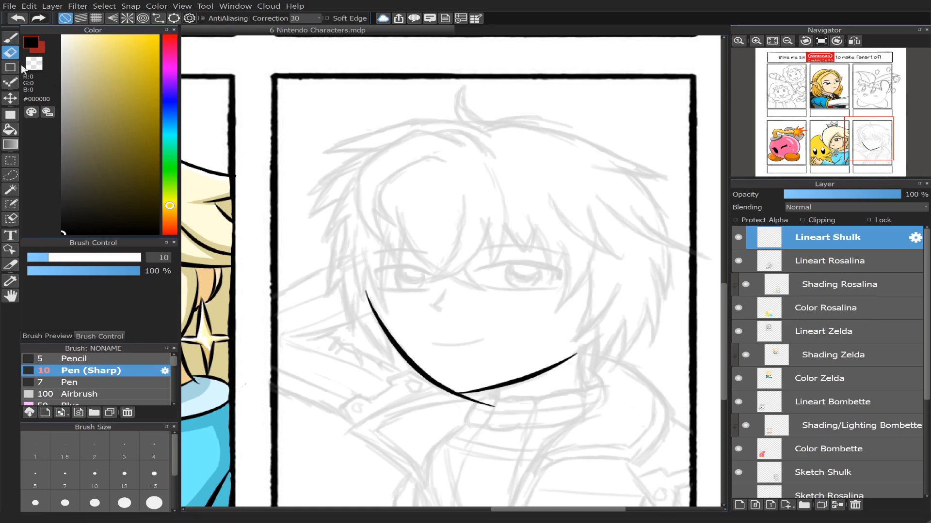
pyautogui.moveTo(57, 257); pyautogui.dragTo(45, 257)
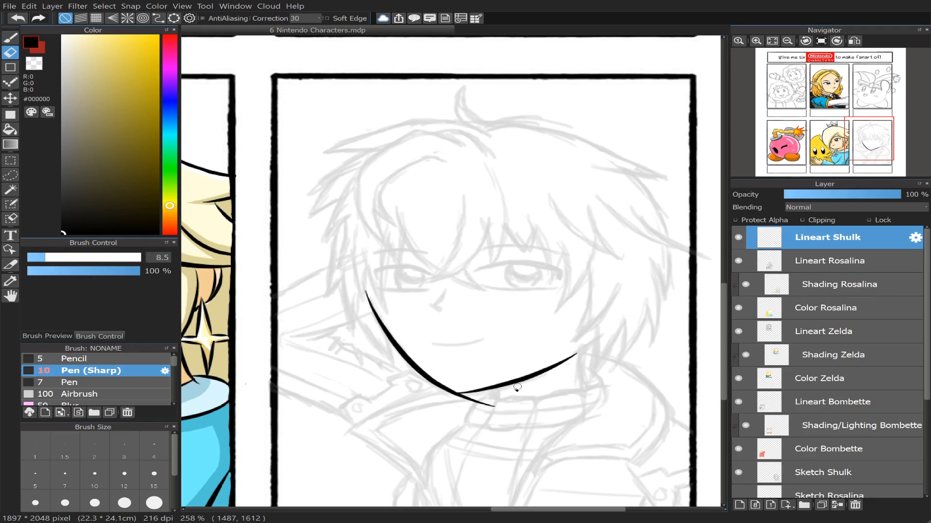
pyautogui.moveTo(499, 407)
pyautogui.mouseDown()
pyautogui.moveTo(456, 407)
pyautogui.moveTo(484, 400)
pyautogui.moveTo(454, 397)
pyautogui.mouseUp()
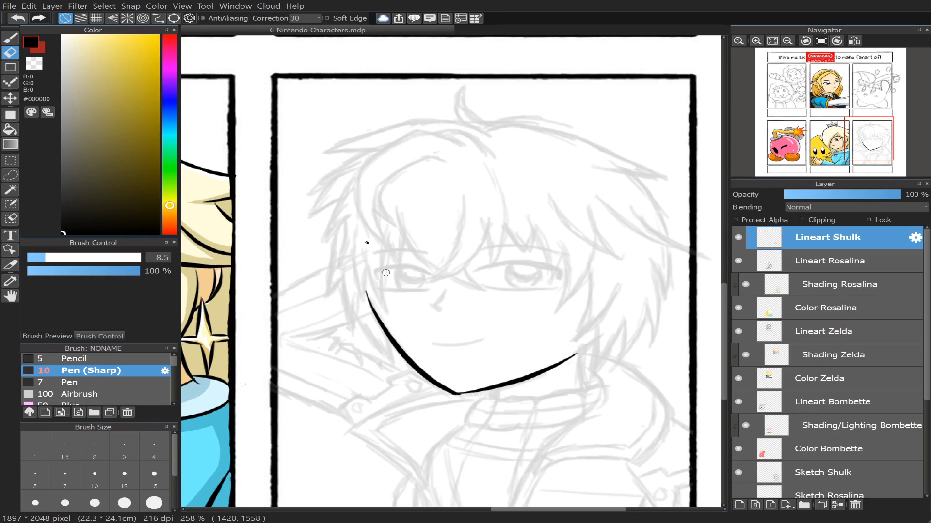
# Step: Reinforce the right jaw stroke through the chin with the pen and erase the part extending past the chin point
pyautogui.click(11, 37)
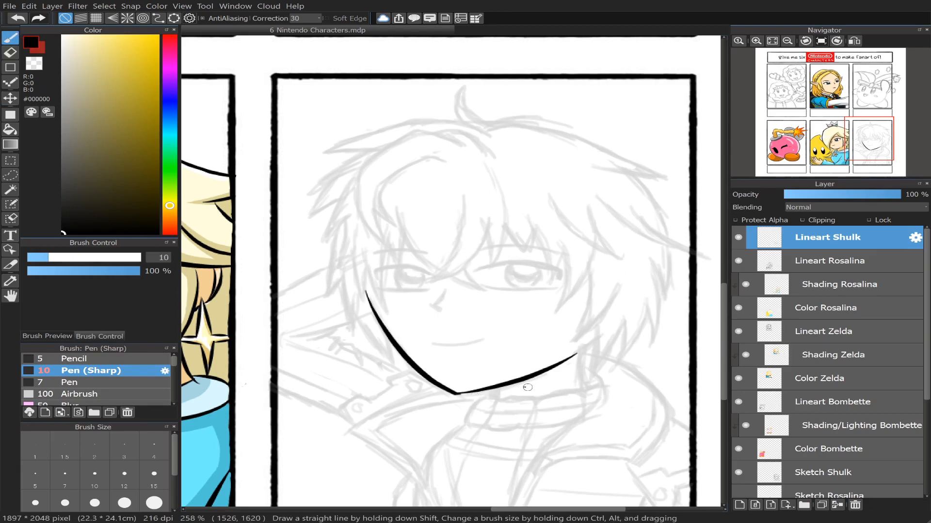
pyautogui.moveTo(515, 381); pyautogui.dragTo(379, 395)
pyautogui.hotkey('ctrl', 'z')
pyautogui.moveTo(480, 390)
pyautogui.mouseDown()
pyautogui.moveTo(392, 396)
pyautogui.moveTo(509, 382)
pyautogui.moveTo(408, 399)
pyautogui.mouseUp()
pyautogui.hotkey('ctrl', 'z')
pyautogui.hotkey('ctrl', 'z')
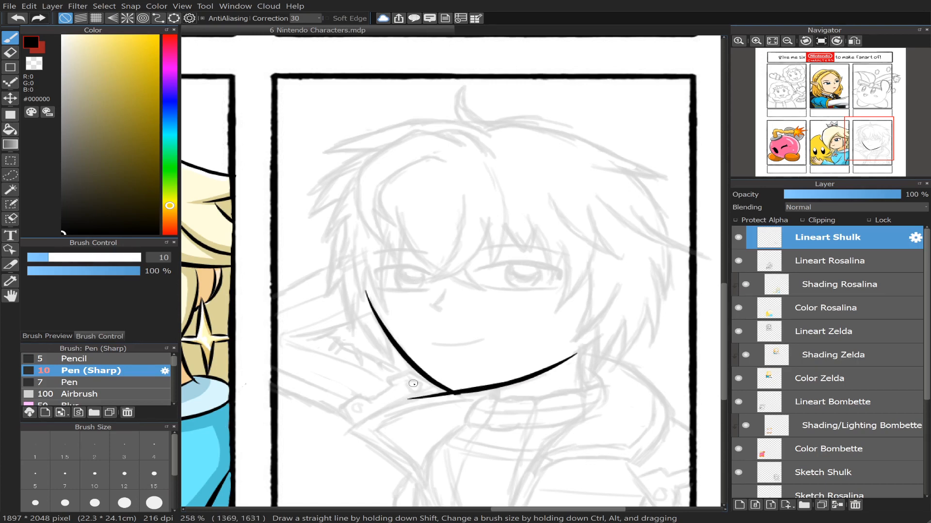
pyautogui.hotkey('ctrl', 'z')
pyautogui.moveTo(514, 382); pyautogui.dragTo(408, 391)
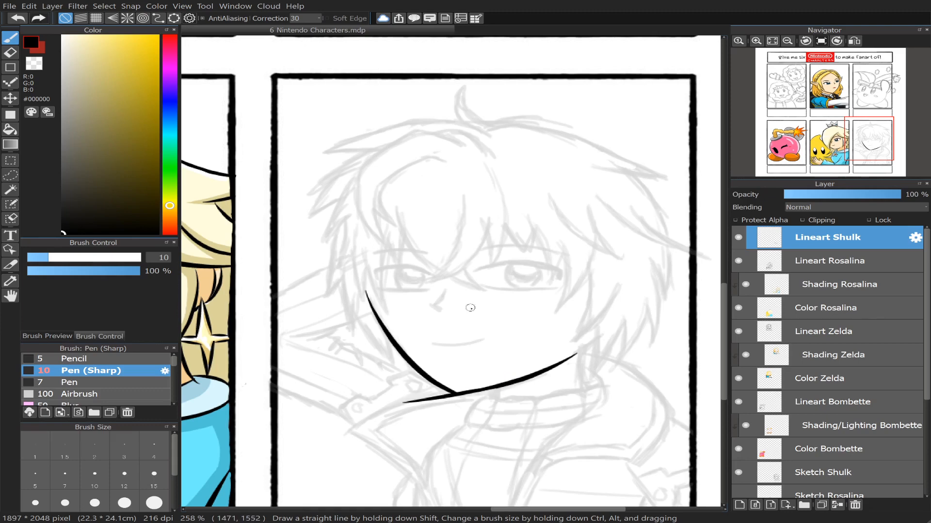
pyautogui.press('e')
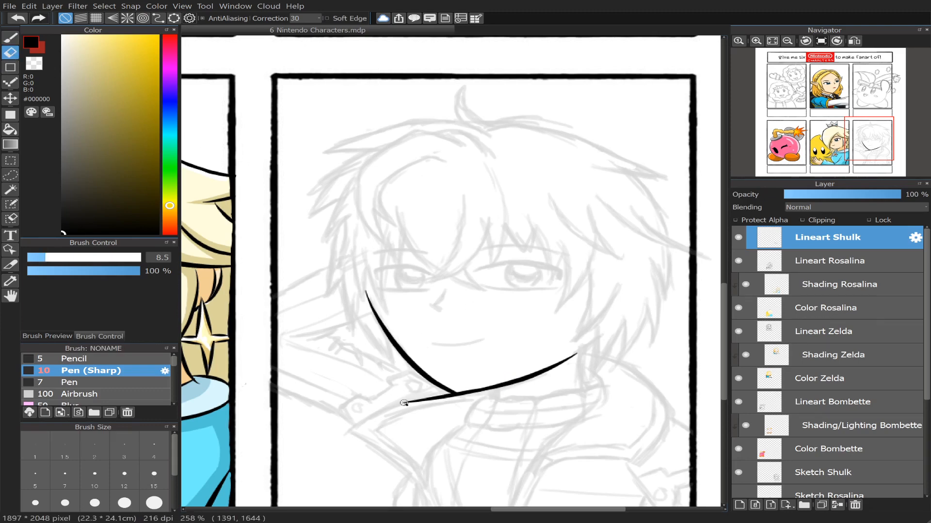
pyautogui.moveTo(404, 403)
pyautogui.mouseDown()
pyautogui.moveTo(427, 406)
pyautogui.moveTo(391, 399)
pyautogui.moveTo(449, 400)
pyautogui.mouseUp()
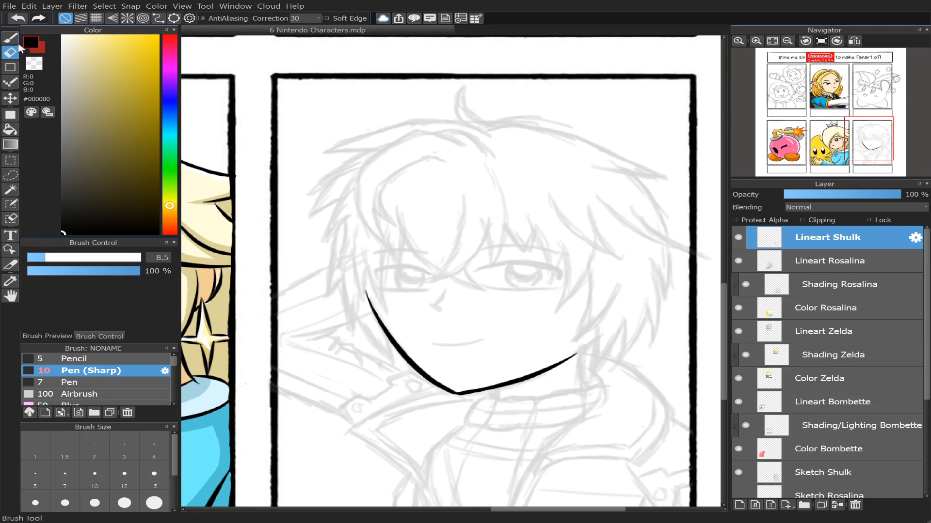
# Step: Ink the inner curve of the hair lock over the forehead with Pen (Sharp) at size 10
pyautogui.click(10, 37)
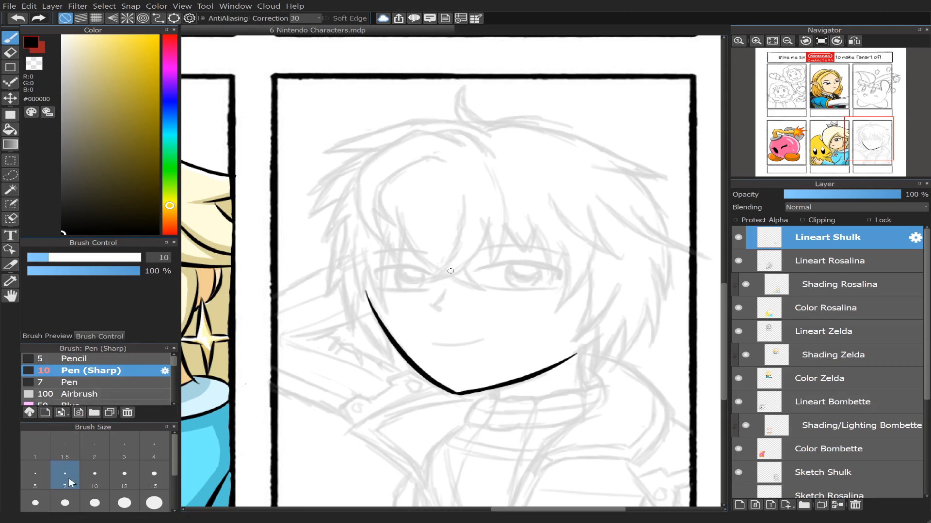
pyautogui.click(65, 476)
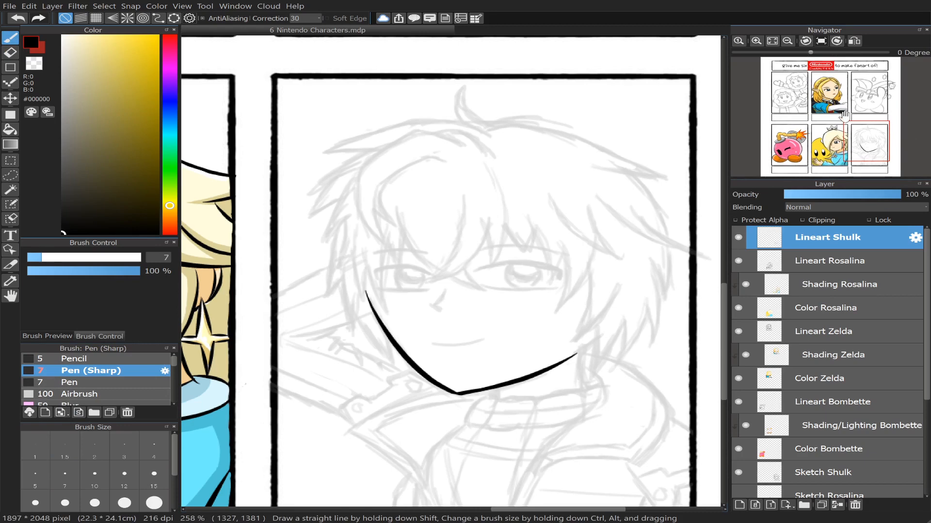
pyautogui.scroll(2, 383, 197)
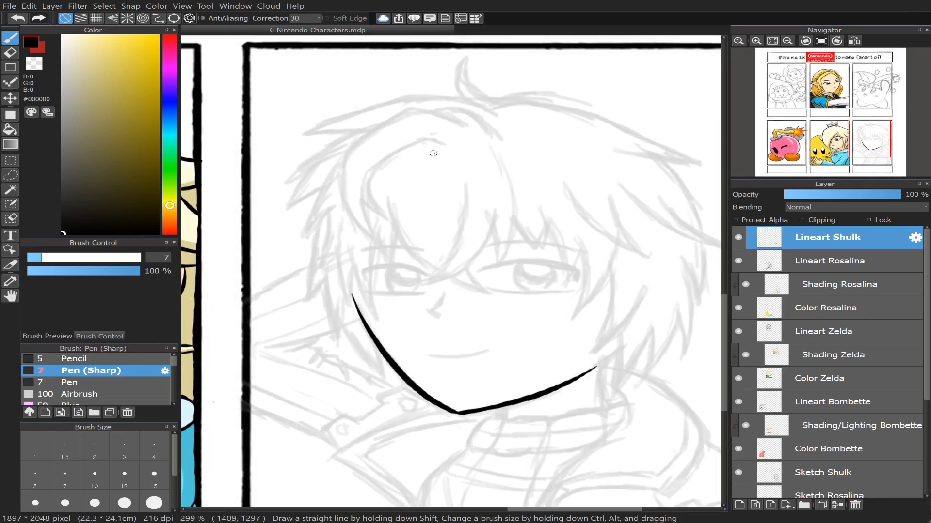
pyautogui.click(95, 473)
pyautogui.moveTo(436, 141)
pyautogui.mouseDown()
pyautogui.moveTo(406, 142)
pyautogui.moveTo(353, 212)
pyautogui.moveTo(364, 246)
pyautogui.mouseUp()
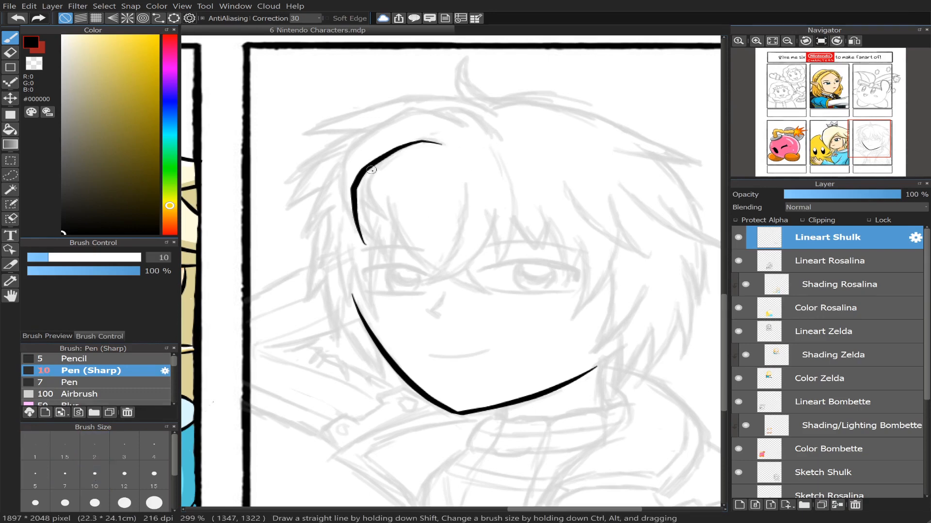
pyautogui.hotkey('ctrl', 'z')
pyautogui.moveTo(441, 144)
pyautogui.mouseDown()
pyautogui.moveTo(416, 142)
pyautogui.moveTo(357, 198)
pyautogui.moveTo(378, 254)
pyautogui.mouseUp()
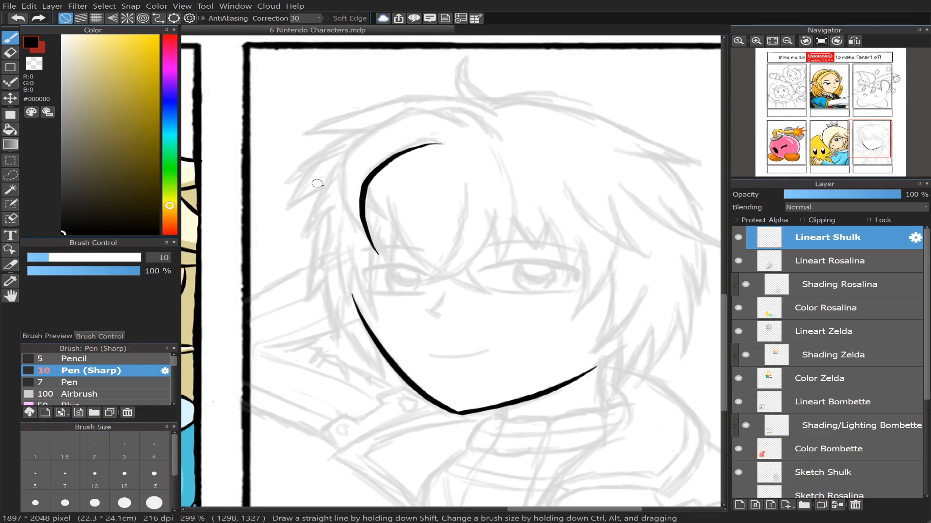
# Step: Ink a short slanted strand line above the inner hair curve with the pen at size 7
pyautogui.click(61, 477)
pyautogui.moveTo(374, 251)
pyautogui.mouseDown()
pyautogui.moveTo(345, 195)
pyautogui.moveTo(369, 124)
pyautogui.mouseUp()
pyautogui.hotkey('ctrl', 'z')
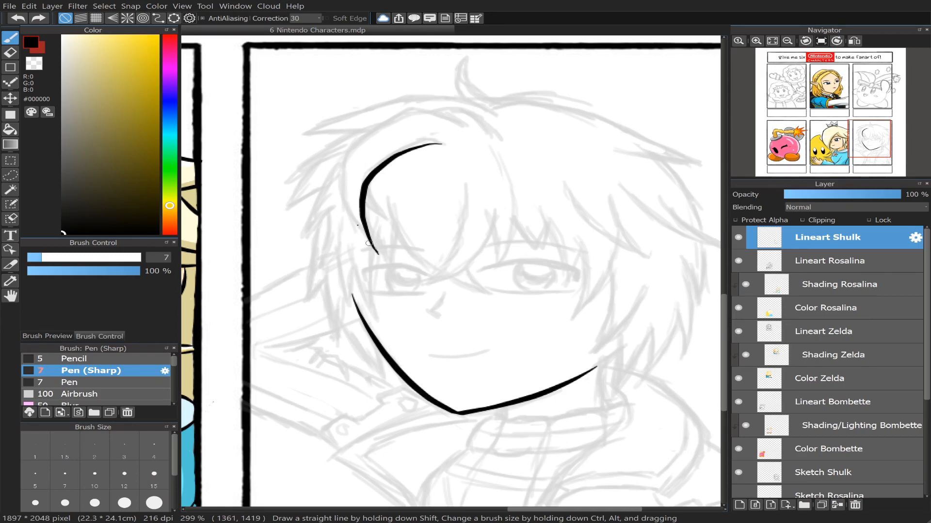
pyautogui.moveTo(369, 243); pyautogui.dragTo(373, 119)
pyautogui.hotkey('ctrl', 'z')
pyautogui.moveTo(460, 125)
pyautogui.mouseDown()
pyautogui.moveTo(398, 107)
pyautogui.moveTo(345, 154)
pyautogui.mouseUp()
pyautogui.hotkey('ctrl', 'z')
pyautogui.moveTo(461, 122); pyautogui.dragTo(391, 108)
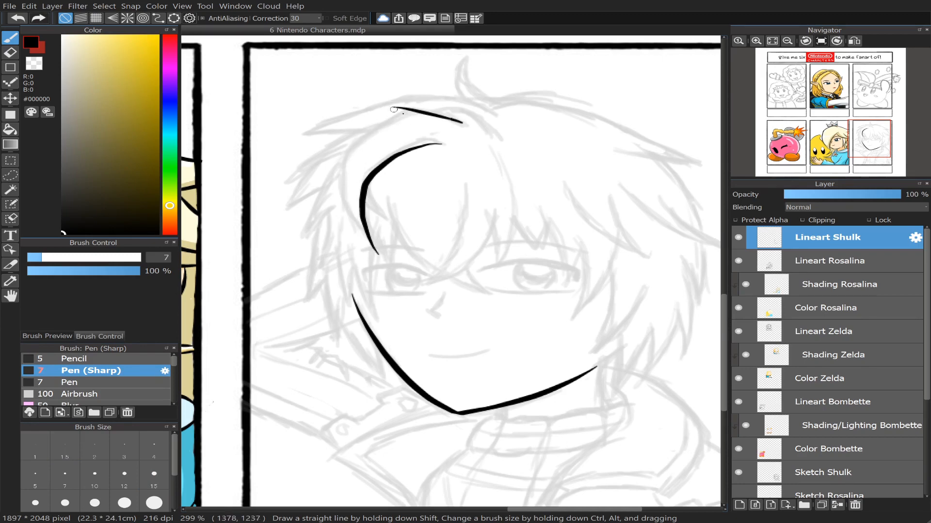
pyautogui.hotkey('ctrl', 'z')
pyautogui.moveTo(467, 125)
pyautogui.mouseDown()
pyautogui.moveTo(393, 112)
pyautogui.moveTo(472, 130)
pyautogui.moveTo(370, 105)
pyautogui.mouseUp()
pyautogui.hotkey('ctrl', 'z')
pyautogui.hotkey('ctrl', 'z')
pyautogui.hotkey('ctrl', 'z')
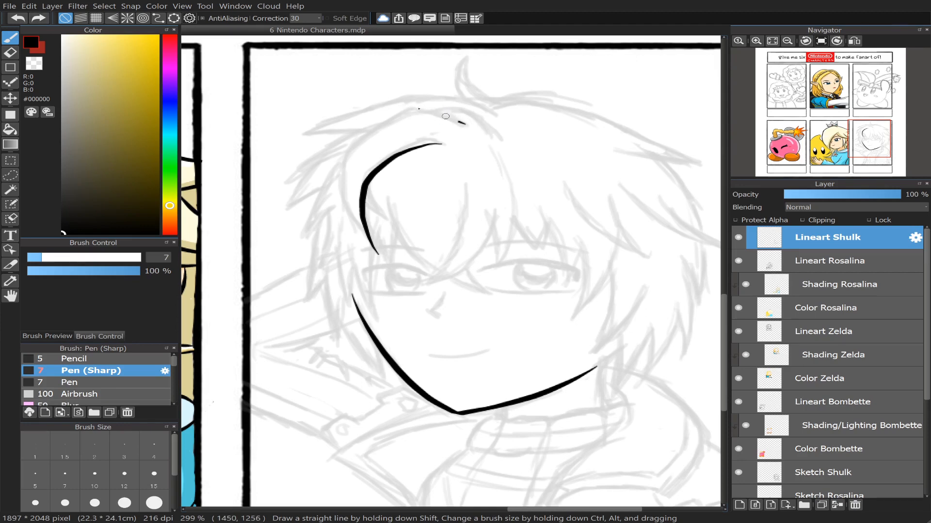
# Step: Ink the outer curve of the hair lock down to the inner curve's tip and trim the overshoot with the eraser
pyautogui.moveTo(445, 116)
pyautogui.mouseDown()
pyautogui.moveTo(382, 102)
pyautogui.moveTo(387, 118)
pyautogui.moveTo(335, 174)
pyautogui.moveTo(361, 245)
pyautogui.mouseUp()
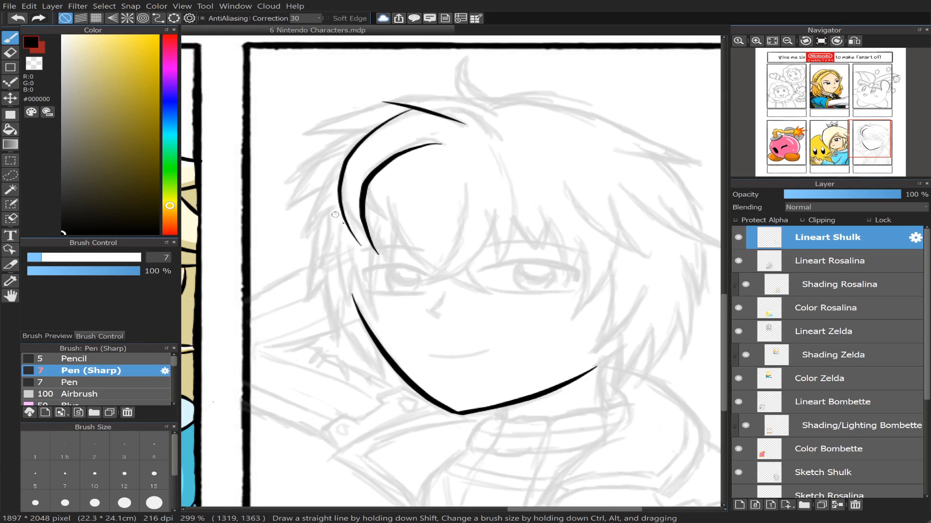
pyautogui.moveTo(335, 214); pyautogui.dragTo(383, 250)
pyautogui.hotkey('ctrl', 'z')
pyautogui.moveTo(340, 219); pyautogui.dragTo(392, 264)
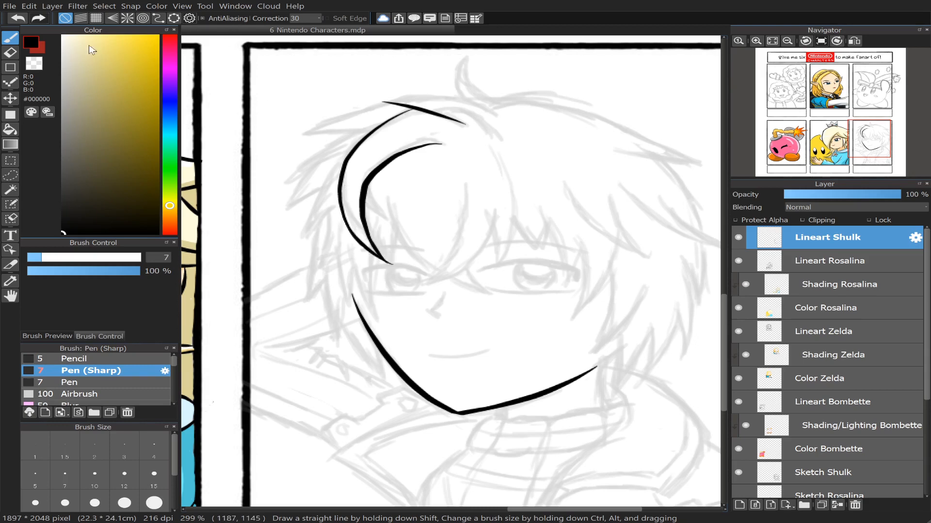
pyautogui.click(10, 52)
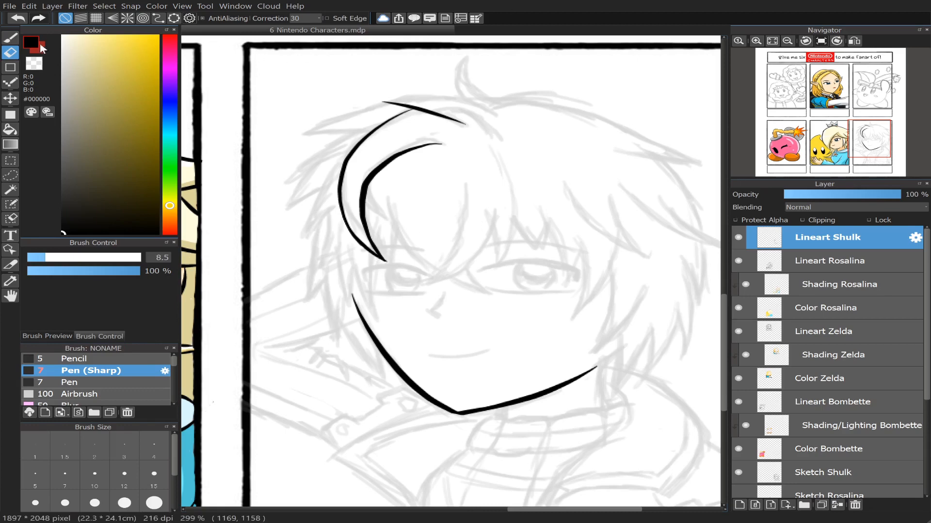
# Step: Ink a long curved strand from the mid-forehead down between the eyes with Pen (Sharp) at size 10
pyautogui.click(10, 37)
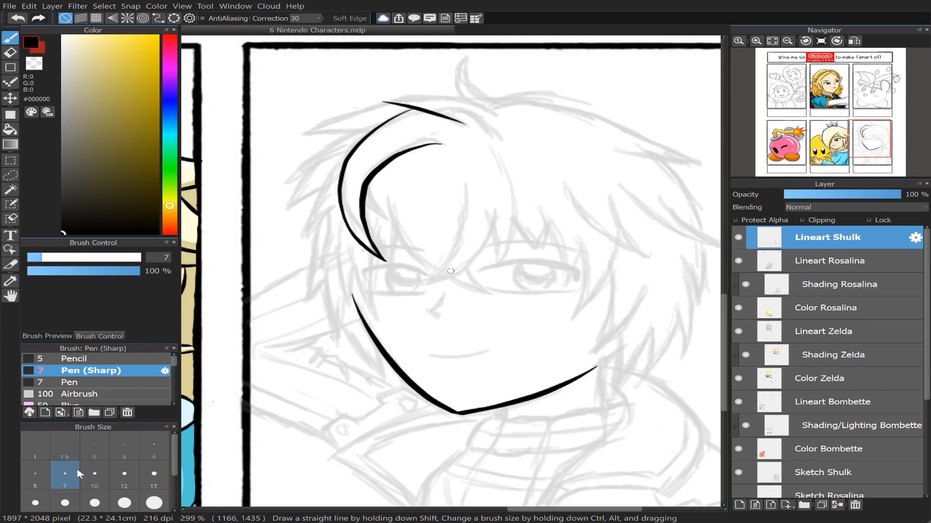
pyautogui.click(94, 478)
pyautogui.moveTo(466, 190)
pyautogui.mouseDown()
pyautogui.moveTo(438, 272)
pyautogui.moveTo(405, 293)
pyautogui.mouseUp()
pyautogui.hotkey('ctrl', 'z')
pyautogui.moveTo(464, 188); pyautogui.dragTo(429, 265)
pyautogui.moveTo(462, 218); pyautogui.dragTo(401, 280)
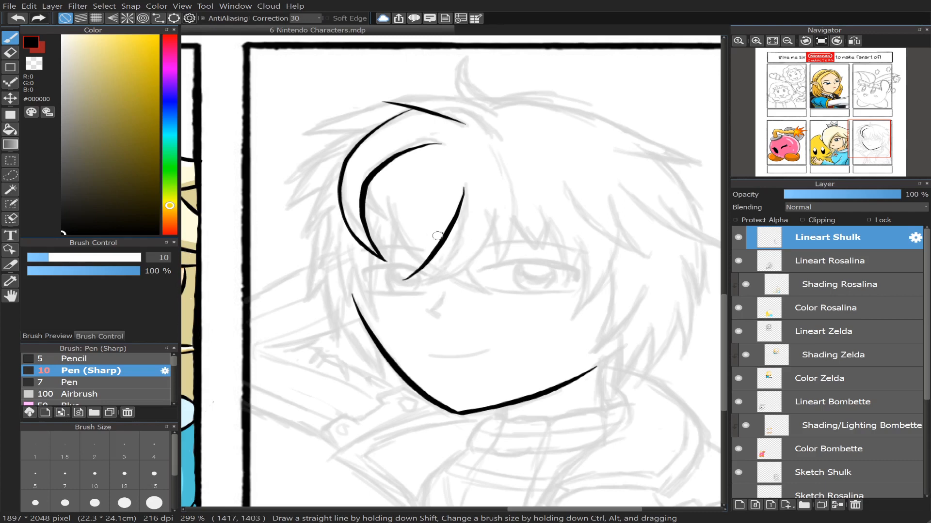
pyautogui.hotkey('ctrl', 'z')
pyautogui.moveTo(465, 185)
pyautogui.mouseDown()
pyautogui.moveTo(449, 271)
pyautogui.moveTo(405, 290)
pyautogui.moveTo(442, 278)
pyautogui.moveTo(507, 211)
pyautogui.mouseUp()
pyautogui.hotkey('ctrl', 'z')
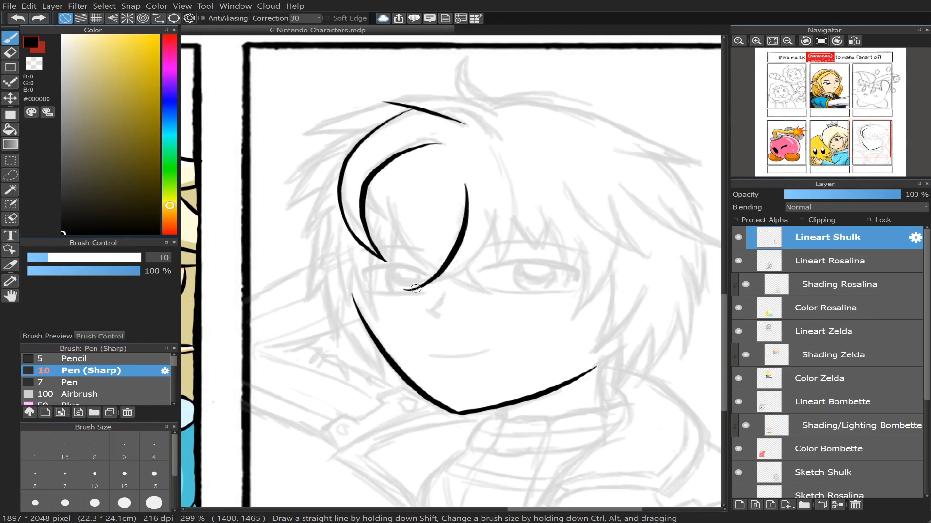
# Step: Ink the second curve of the central bang up toward the right eye and trim its pointed lower end with the eraser
pyautogui.moveTo(405, 290)
pyautogui.mouseDown()
pyautogui.moveTo(466, 262)
pyautogui.moveTo(498, 211)
pyautogui.mouseUp()
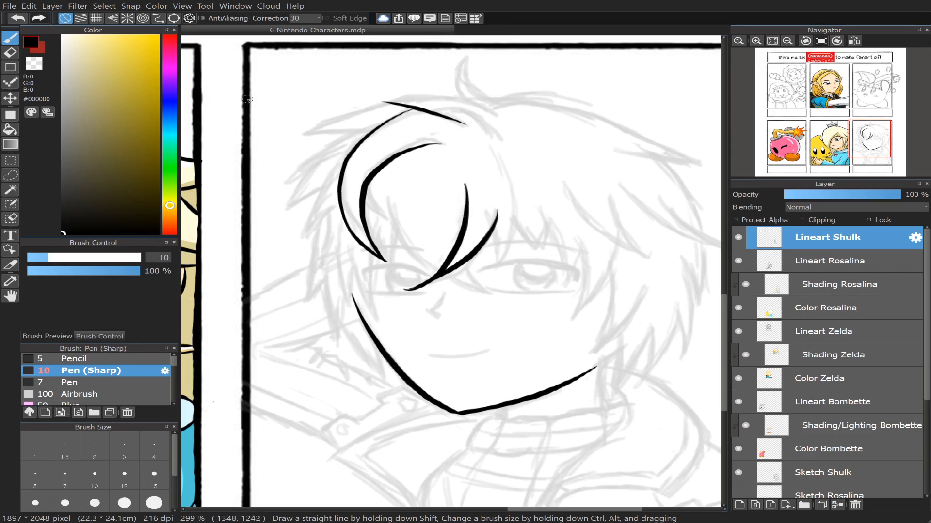
pyautogui.press('e')
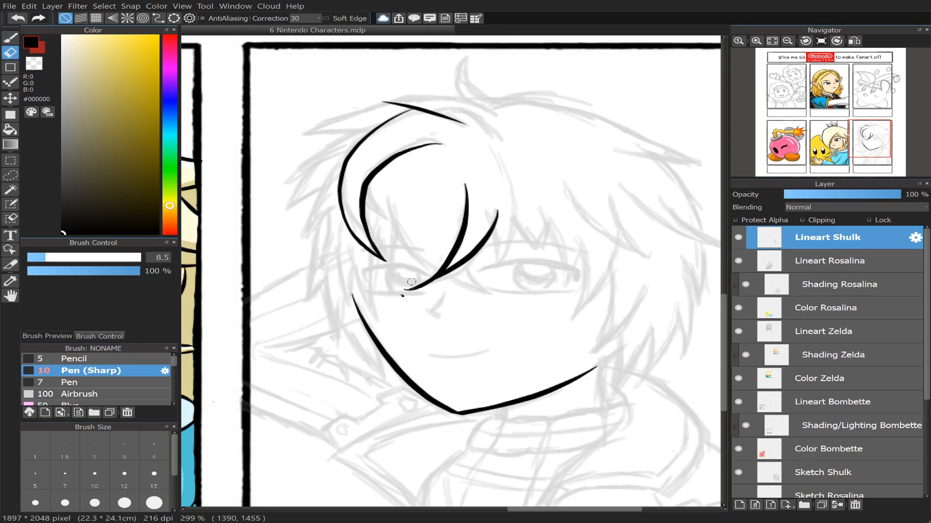
pyautogui.moveTo(418, 287)
pyautogui.mouseDown()
pyautogui.moveTo(437, 283)
pyautogui.moveTo(382, 294)
pyautogui.moveTo(435, 284)
pyautogui.mouseUp()
pyautogui.press('b')
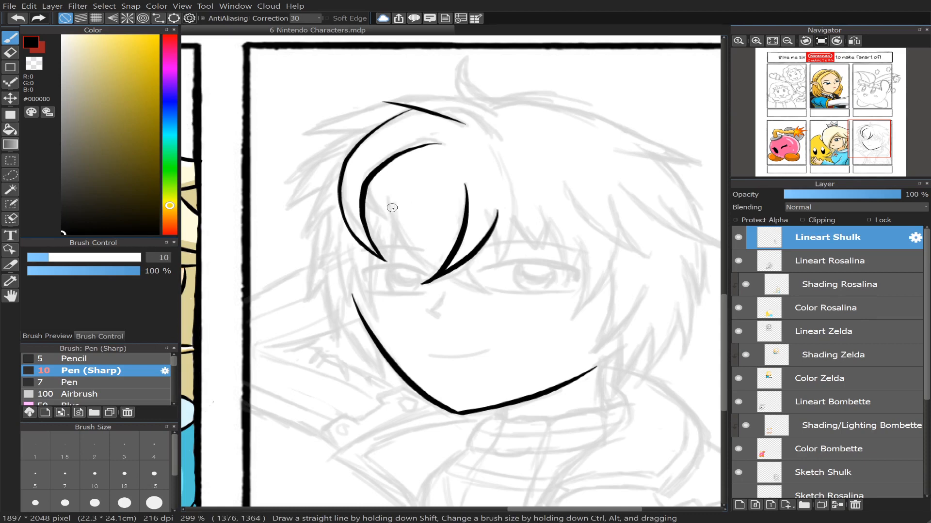
# Step: Ink a strand from the left of the forehead crossing the central bang toward the right eye at size 10
pyautogui.moveTo(392, 203)
pyautogui.mouseDown()
pyautogui.moveTo(405, 240)
pyautogui.moveTo(494, 293)
pyautogui.mouseUp()
pyautogui.hotkey('ctrl', 'z')
pyautogui.moveTo(388, 198); pyautogui.dragTo(504, 289)
pyautogui.hotkey('ctrl', 'z')
pyautogui.moveTo(388, 198)
pyautogui.mouseDown()
pyautogui.moveTo(443, 274)
pyautogui.moveTo(495, 288)
pyautogui.mouseUp()
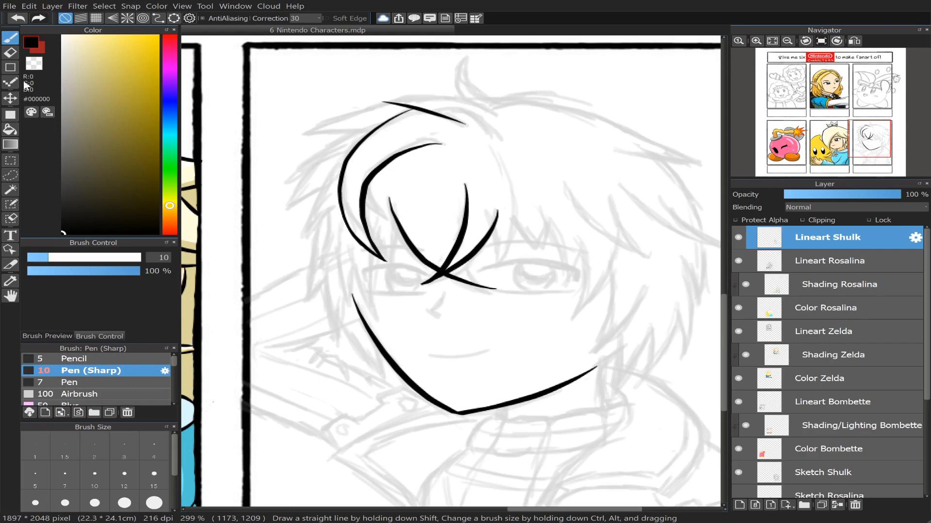
# Step: Close the pointed tip of the crossing strand with a short stroke up to the central bang at pen size 7
pyautogui.click(10, 37)
pyautogui.click(65, 474)
pyautogui.moveTo(477, 280); pyautogui.dragTo(469, 267)
pyautogui.hotkey('ctrl', 'z')
pyautogui.click(10, 52)
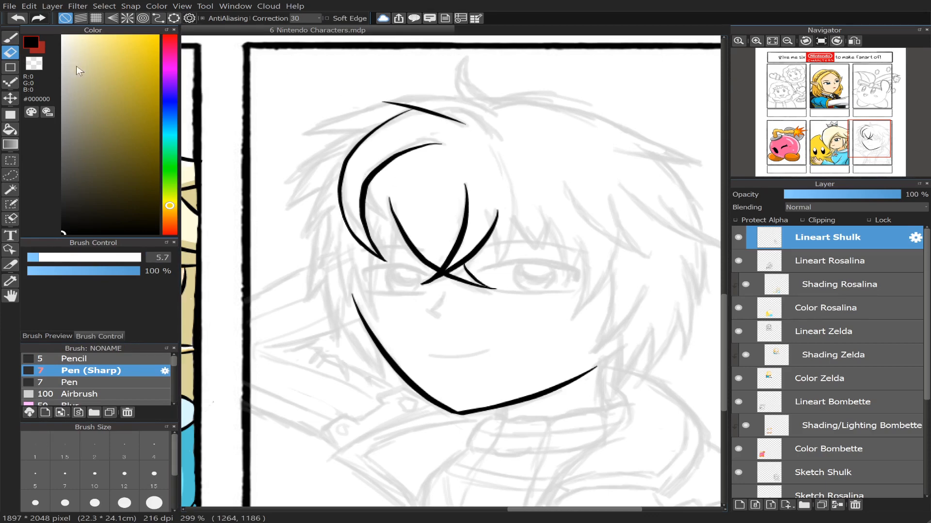
pyautogui.click(10, 37)
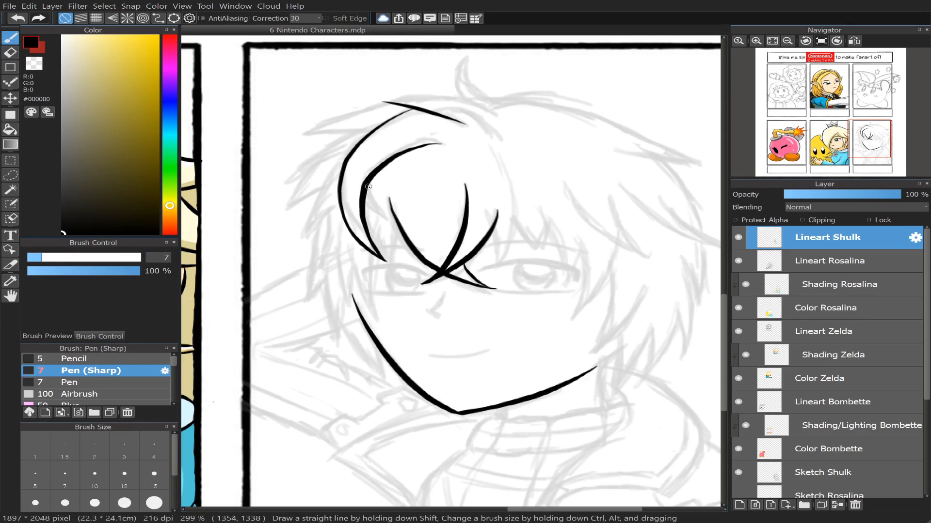
# Step: Ink a small pointed strand branching off the inner curve of the left hair lock at size 7
pyautogui.moveTo(369, 187); pyautogui.dragTo(383, 220)
pyautogui.hotkey('ctrl', 'z')
pyautogui.moveTo(368, 187); pyautogui.dragTo(385, 219)
pyautogui.hotkey('ctrl', 'z')
pyautogui.moveTo(369, 185)
pyautogui.mouseDown()
pyautogui.moveTo(391, 219)
pyautogui.moveTo(362, 205)
pyautogui.moveTo(386, 215)
pyautogui.moveTo(369, 201)
pyautogui.mouseUp()
pyautogui.hotkey('ctrl', 'z')
pyautogui.click(86, 482)
pyautogui.click(65, 475)
# Step: Ink a short stroke from the crossing strand down to the left hair lock's tip, undoing the trial strokes beneath it
pyautogui.moveTo(396, 217); pyautogui.dragTo(390, 285)
pyautogui.hotkey('ctrl', 'z')
pyautogui.moveTo(396, 217)
pyautogui.mouseDown()
pyautogui.moveTo(390, 273)
pyautogui.moveTo(381, 252)
pyautogui.moveTo(380, 333)
pyautogui.mouseUp()
pyautogui.hotkey('ctrl', 'z')
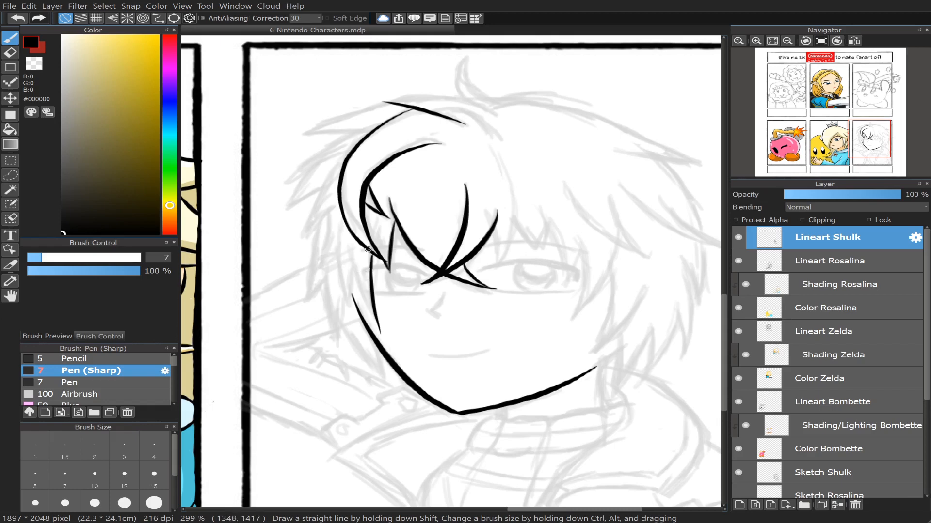
pyautogui.hotkey('ctrl', 'z')
pyautogui.moveTo(370, 253); pyautogui.dragTo(371, 318)
pyautogui.hotkey('ctrl', 'z')
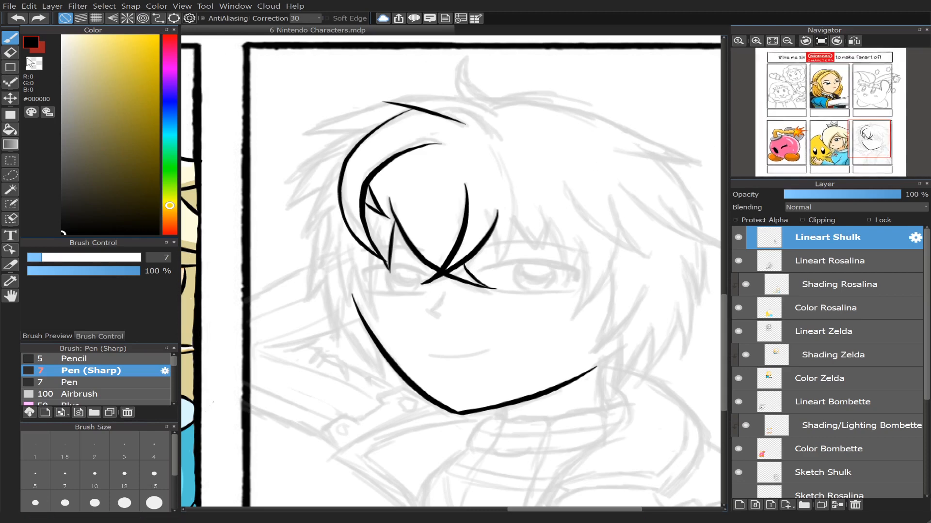
# Step: Erase the end of the slanted strand line that extends past the top of the left hair lock
pyautogui.click(7, 54)
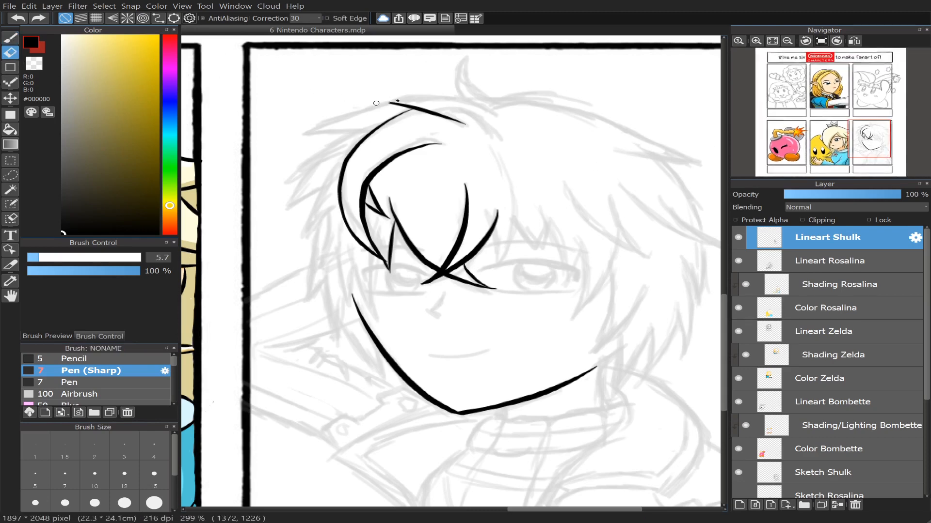
pyautogui.moveTo(376, 103); pyautogui.dragTo(419, 105)
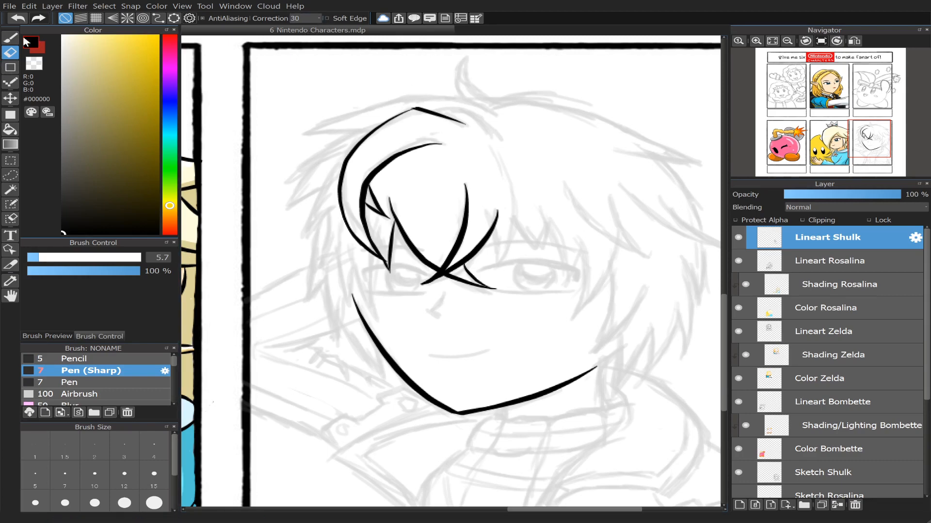
# Step: Ink the jagged side strands hanging below the left hair lock over the start of the jawline at size 7
pyautogui.press('b')
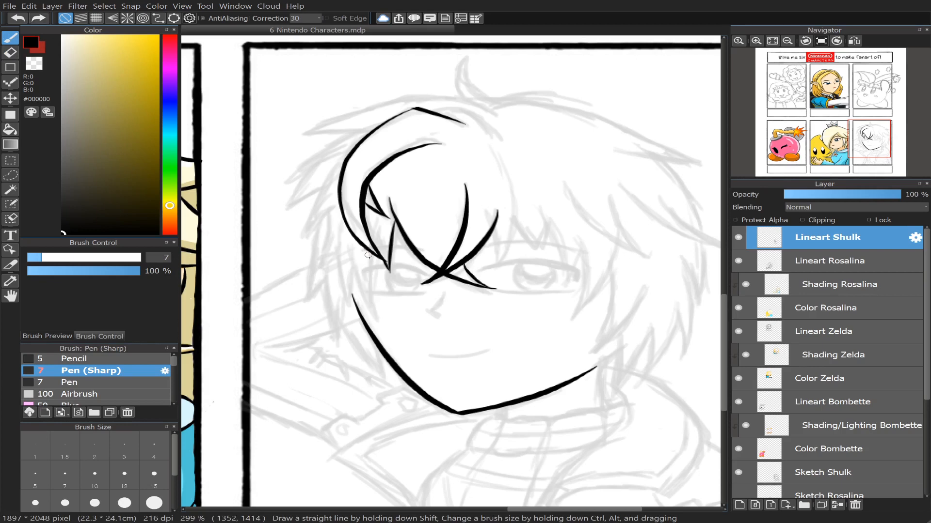
pyautogui.moveTo(369, 253); pyautogui.dragTo(383, 315)
pyautogui.hotkey('ctrl', 'z')
pyautogui.moveTo(369, 252)
pyautogui.mouseDown()
pyautogui.moveTo(380, 317)
pyautogui.moveTo(346, 243)
pyautogui.moveTo(349, 315)
pyautogui.mouseUp()
pyautogui.hotkey('ctrl', 'z')
pyautogui.moveTo(353, 269); pyautogui.dragTo(348, 307)
pyautogui.hotkey('ctrl', 'z')
pyautogui.moveTo(354, 272); pyautogui.dragTo(350, 314)
pyautogui.hotkey('ctrl', 'z')
pyautogui.moveTo(353, 268)
pyautogui.mouseDown()
pyautogui.moveTo(350, 314)
pyautogui.moveTo(334, 234)
pyautogui.moveTo(344, 315)
pyautogui.mouseUp()
pyautogui.hotkey('ctrl', 'z')
pyautogui.hotkey('ctrl', 'z')
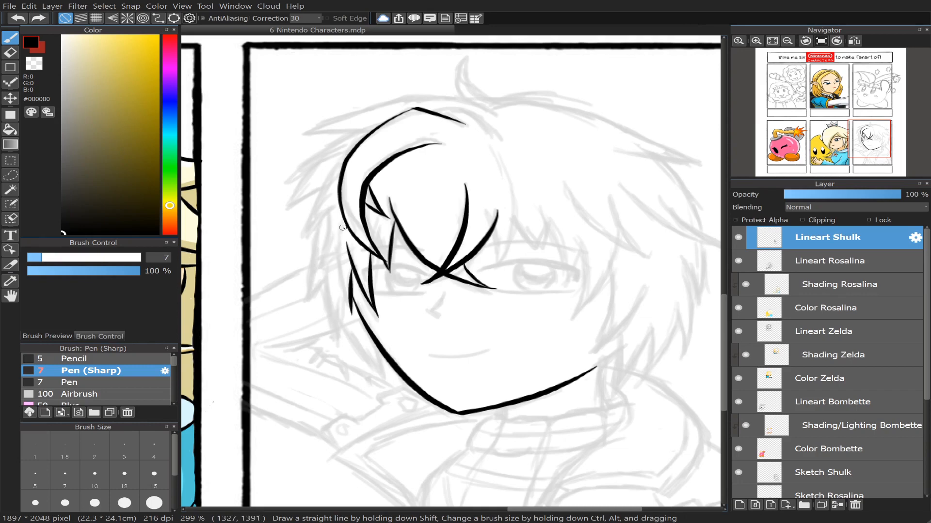
pyautogui.moveTo(340, 221)
pyautogui.mouseDown()
pyautogui.moveTo(333, 276)
pyautogui.moveTo(352, 313)
pyautogui.mouseUp()
pyautogui.hotkey('ctrl', 'z')
pyautogui.moveTo(340, 221)
pyautogui.mouseDown()
pyautogui.moveTo(332, 245)
pyautogui.moveTo(352, 314)
pyautogui.mouseUp()
pyautogui.hotkey('ctrl', 'z')
pyautogui.moveTo(342, 221)
pyautogui.mouseDown()
pyautogui.moveTo(334, 287)
pyautogui.moveTo(350, 317)
pyautogui.moveTo(347, 253)
pyautogui.moveTo(332, 263)
pyautogui.moveTo(339, 214)
pyautogui.mouseUp()
pyautogui.hotkey('ctrl', 'z')
pyautogui.hotkey('ctrl', 'z')
pyautogui.moveTo(350, 311)
pyautogui.mouseDown()
pyautogui.moveTo(331, 238)
pyautogui.moveTo(355, 308)
pyautogui.moveTo(341, 287)
pyautogui.mouseUp()
pyautogui.hotkey('ctrl', 'z')
pyautogui.hotkey('ctrl', 'z')
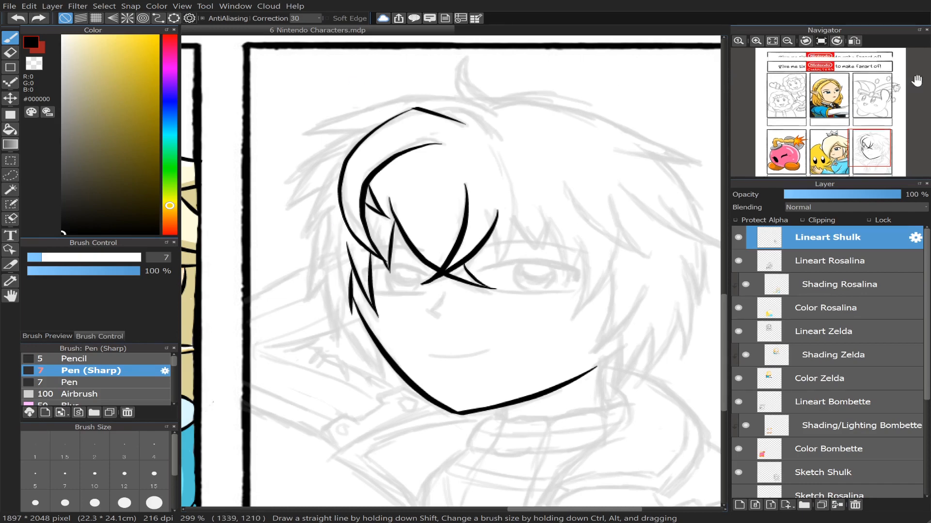
# Step: Ink a long outer strand from beside the left hair lock down to the top of the jawline
pyautogui.moveTo(819, 53)
pyautogui.moveTo(809, 52); pyautogui.dragTo(820, 52)
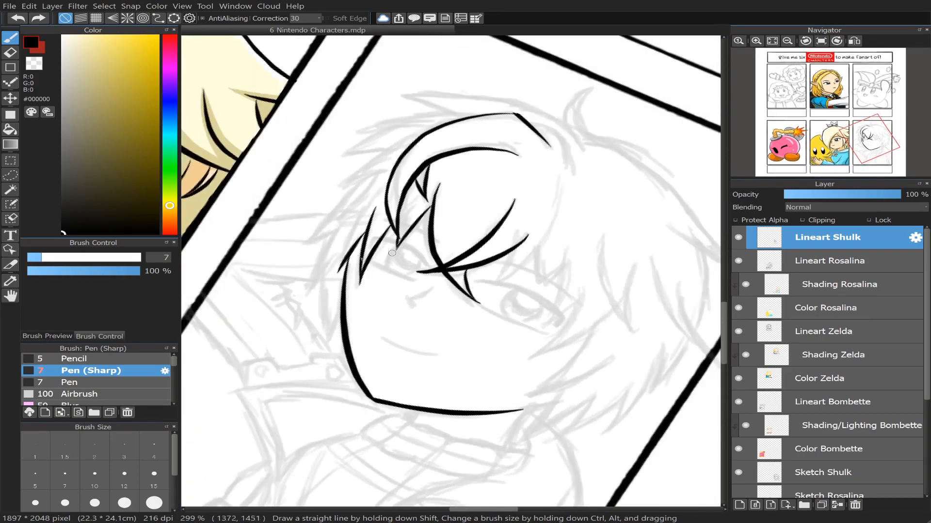
pyautogui.moveTo(335, 268)
pyautogui.mouseDown()
pyautogui.moveTo(363, 206)
pyautogui.moveTo(350, 255)
pyautogui.mouseUp()
pyautogui.hotkey('ctrl', 'z')
pyautogui.hotkey('ctrl', 'z')
pyautogui.moveTo(378, 193); pyautogui.dragTo(344, 258)
pyautogui.hotkey('ctrl', 'z')
pyautogui.moveTo(378, 193); pyautogui.dragTo(337, 264)
pyautogui.hotkey('ctrl', 'z')
pyautogui.moveTo(380, 189); pyautogui.dragTo(339, 273)
pyautogui.hotkey('ctrl', 'z')
pyautogui.hotkey('ctrl', 'z')
pyautogui.moveTo(381, 190); pyautogui.dragTo(333, 279)
pyautogui.moveTo(808, 58)
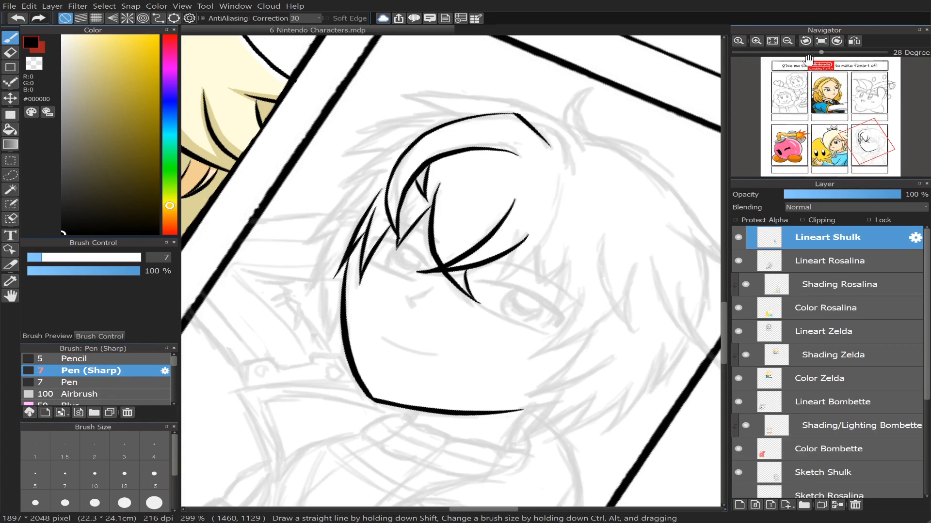
pyautogui.click(821, 41)
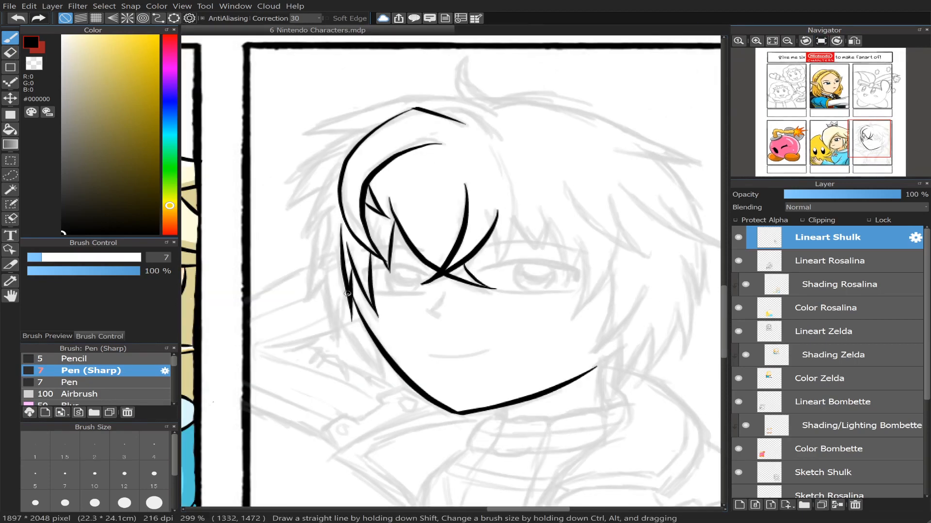
# Step: Ink a short strand curving outward and down from the side hair to form the inner edge of the lowest spike
pyautogui.moveTo(341, 291); pyautogui.dragTo(334, 339)
pyautogui.hotkey('ctrl', 'z')
pyautogui.moveTo(340, 294); pyautogui.dragTo(334, 338)
pyautogui.hotkey('ctrl', 'z')
pyautogui.hotkey('ctrl', 'y')
pyautogui.hotkey('ctrl', 'z')
pyautogui.moveTo(350, 287); pyautogui.dragTo(329, 339)
# Step: Ink the long outer edge of the lowest side spike from its tip up beside the left hair lock
pyautogui.moveTo(824, 45)
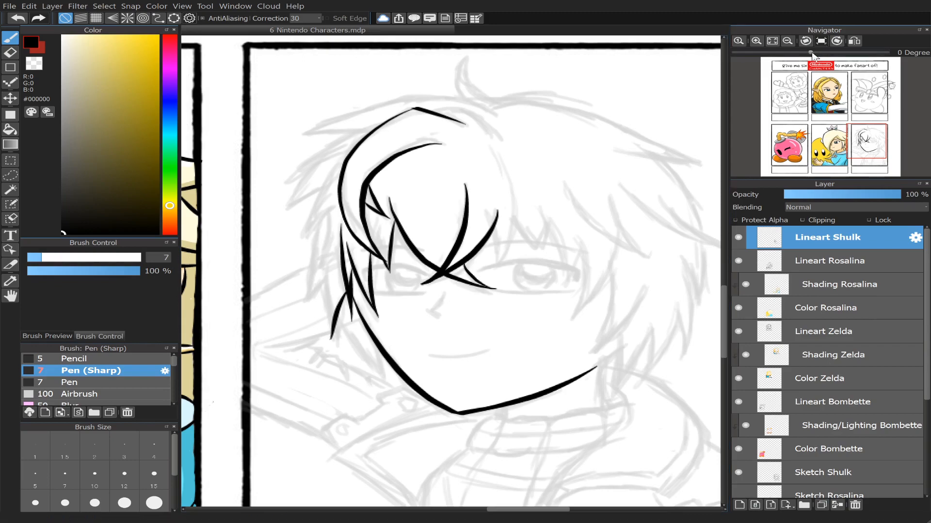
pyautogui.moveTo(811, 52); pyautogui.dragTo(838, 53)
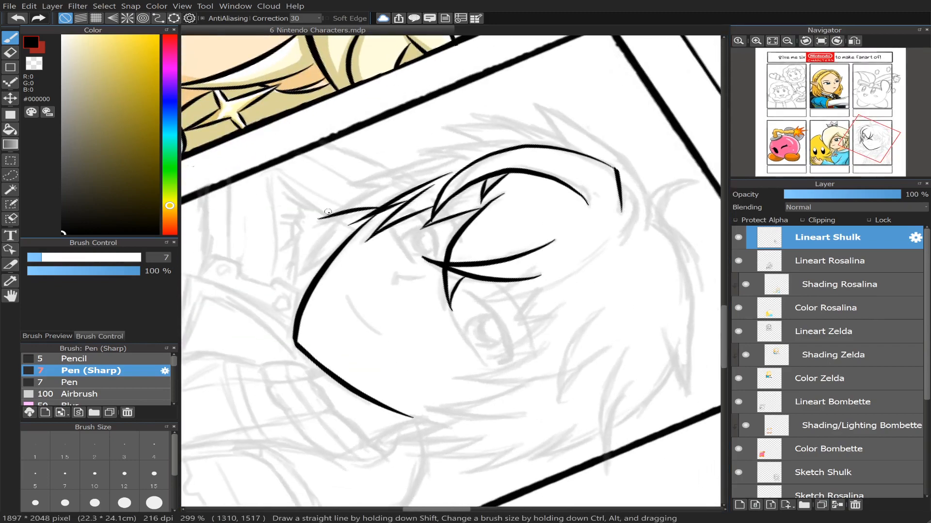
pyautogui.moveTo(328, 212); pyautogui.dragTo(463, 156)
pyautogui.hotkey('ctrl', 'z')
pyautogui.moveTo(320, 216); pyautogui.dragTo(456, 157)
pyautogui.hotkey('ctrl', 'z')
pyautogui.moveTo(317, 219); pyautogui.dragTo(440, 165)
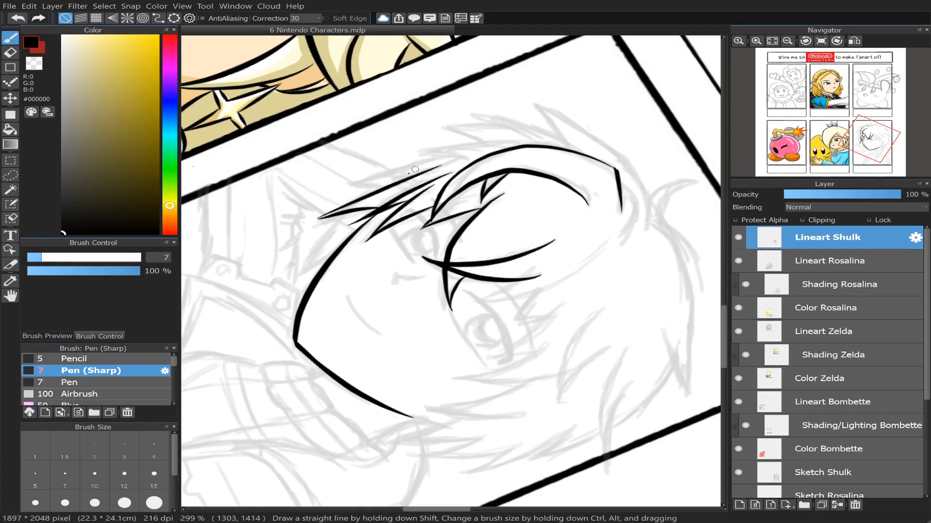
pyautogui.hotkey('ctrl', 'z')
pyautogui.moveTo(320, 216); pyautogui.dragTo(469, 158)
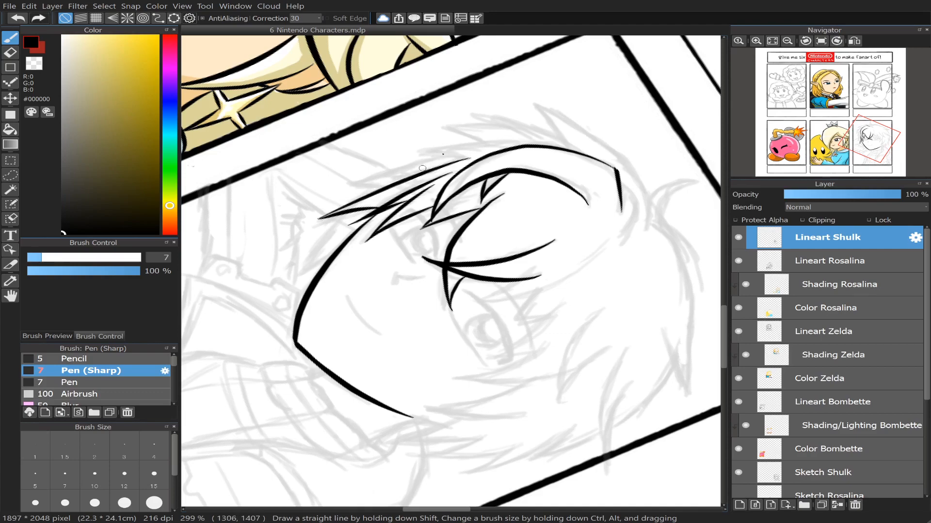
pyautogui.click(820, 40)
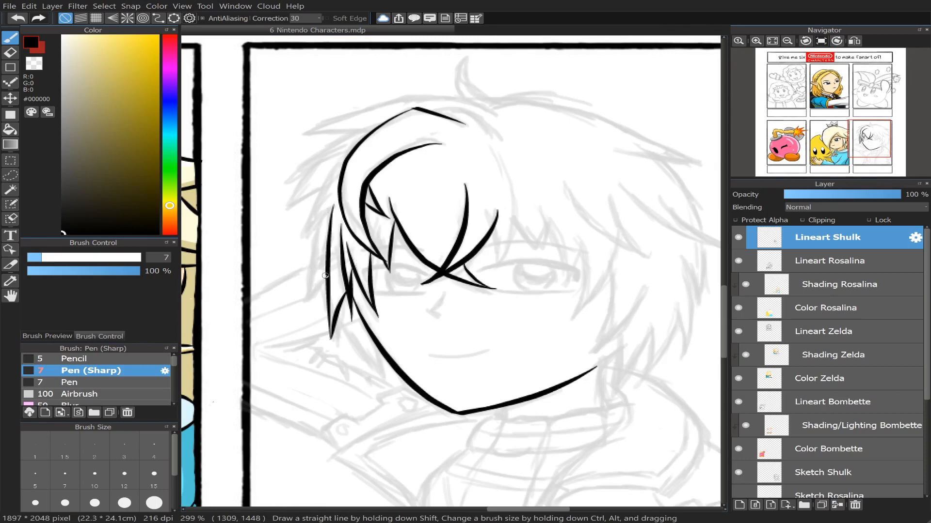
# Step: Ink the next pair of pointed strands outside the long side spike and clean their lower tip with the eraser
pyautogui.moveTo(312, 299); pyautogui.dragTo(325, 278)
pyautogui.moveTo(332, 207)
pyautogui.mouseDown()
pyautogui.moveTo(303, 239)
pyautogui.moveTo(312, 297)
pyautogui.mouseUp()
pyautogui.hotkey('ctrl', 'z')
pyautogui.moveTo(318, 228); pyautogui.dragTo(312, 300)
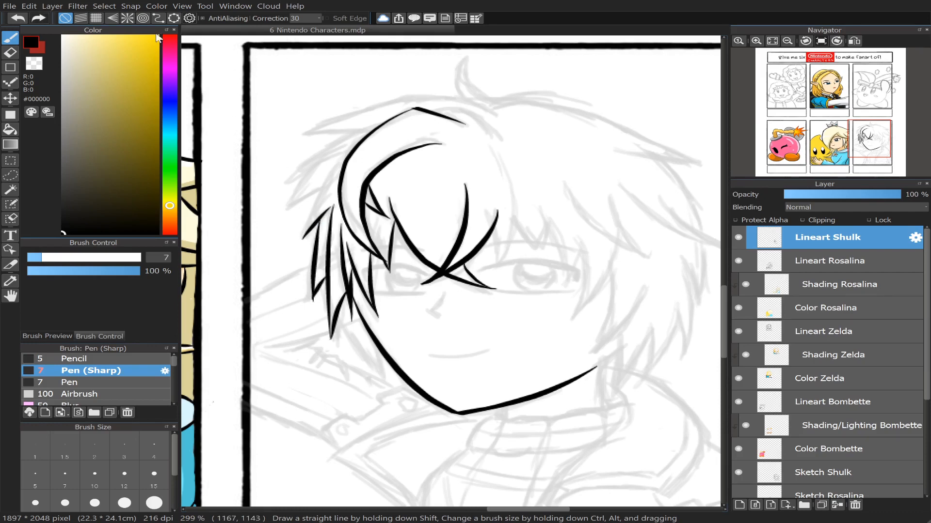
pyautogui.click(10, 51)
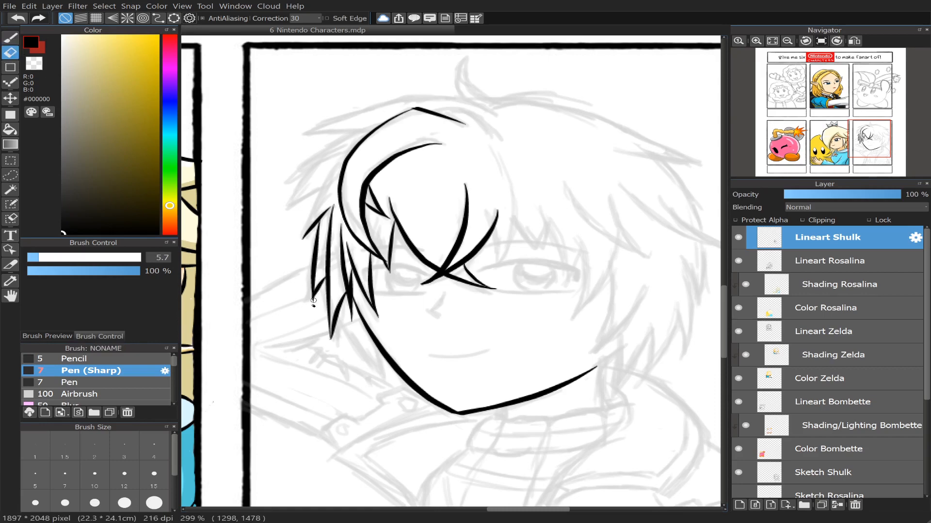
pyautogui.press('b')
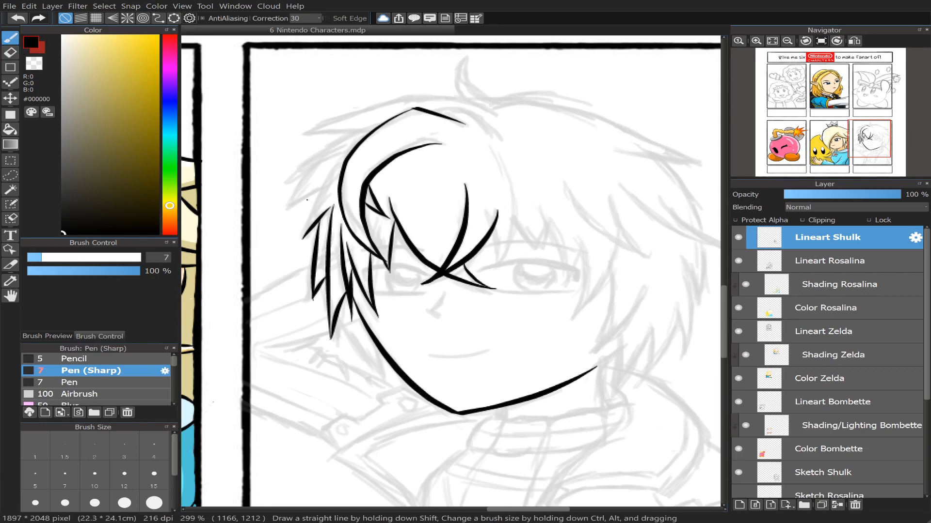
# Step: Ink the upper pointed strands on the left side of the hair, working up toward the outer hair lock
pyautogui.moveTo(305, 237); pyautogui.dragTo(354, 151)
pyautogui.moveTo(309, 191); pyautogui.dragTo(284, 210)
pyautogui.hotkey('ctrl', 'z')
pyautogui.moveTo(325, 185)
pyautogui.mouseDown()
pyautogui.moveTo(284, 211)
pyautogui.moveTo(332, 156)
pyautogui.mouseUp()
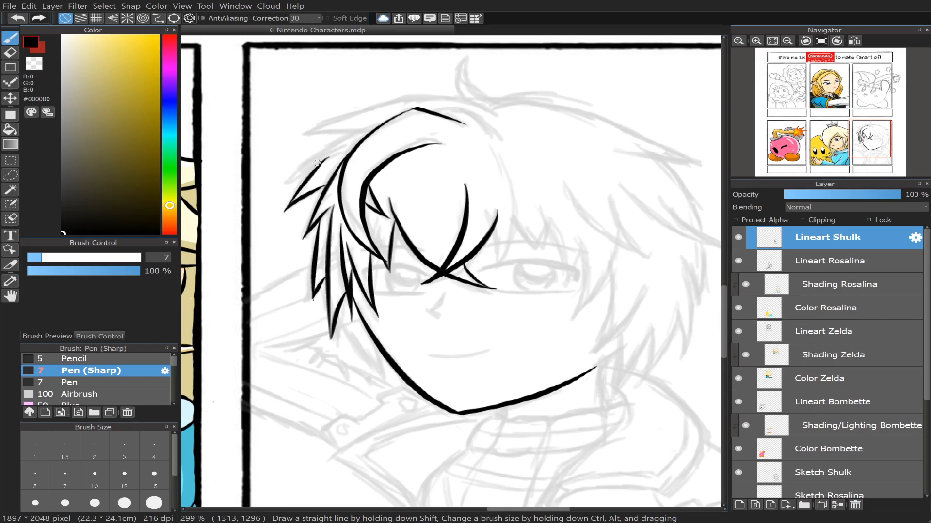
pyautogui.hotkey('ctrl', 'z')
# Step: Ink the long curved outer outline of the upper-left hair spike and erase the stray stroke end inside it
pyautogui.moveTo(285, 211)
pyautogui.mouseDown()
pyautogui.moveTo(333, 147)
pyautogui.moveTo(282, 187)
pyautogui.moveTo(379, 116)
pyautogui.mouseUp()
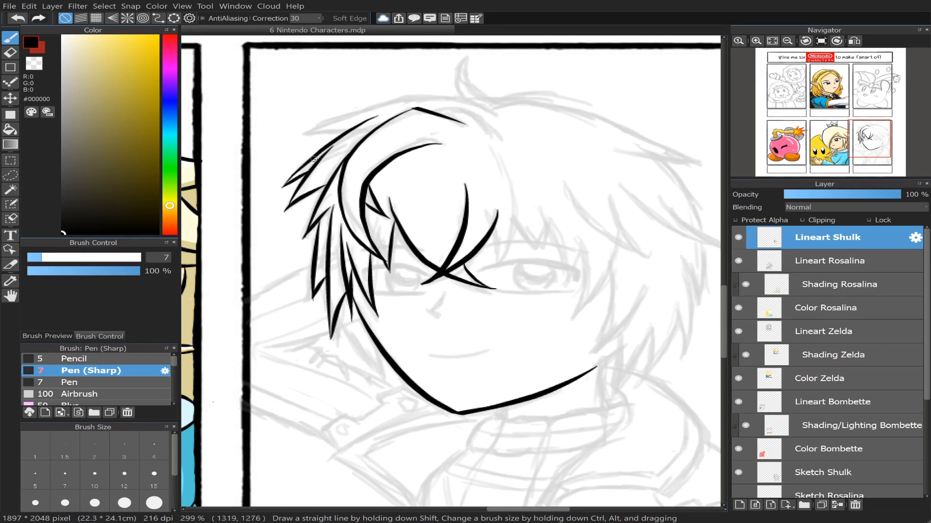
pyautogui.hotkey('ctrl', 'z')
pyautogui.moveTo(284, 182)
pyautogui.mouseDown()
pyautogui.moveTo(324, 144)
pyautogui.moveTo(364, 127)
pyautogui.mouseUp()
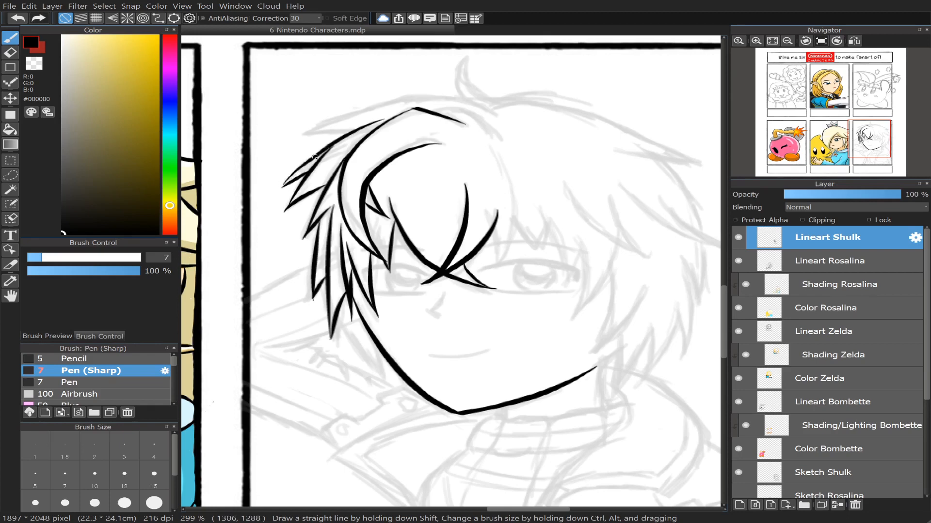
pyautogui.press('e')
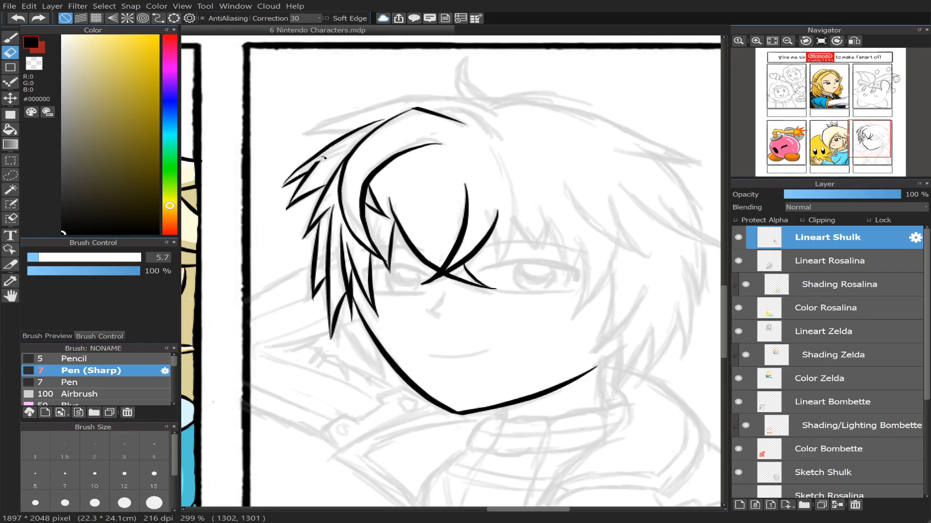
pyautogui.moveTo(321, 159); pyautogui.dragTo(314, 162)
pyautogui.press('b')
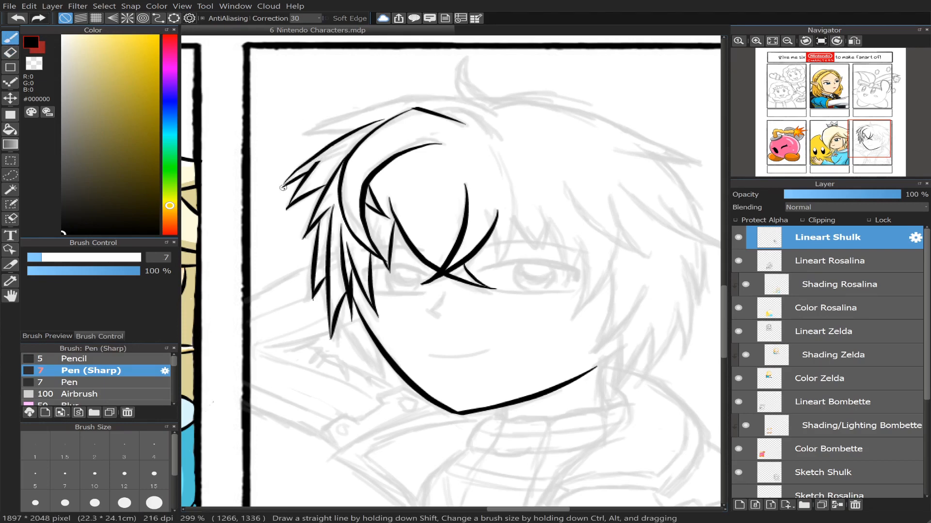
# Step: Rework the outermost upper-left spike with a short stroke running from its tip along the outline
pyautogui.moveTo(283, 187); pyautogui.dragTo(320, 156)
pyautogui.hotkey('ctrl', 'z')
pyautogui.moveTo(280, 187); pyautogui.dragTo(323, 153)
pyautogui.hotkey('ctrl', 'z')
pyautogui.moveTo(280, 185); pyautogui.dragTo(316, 152)
pyautogui.hotkey('ctrl', 'z')
pyautogui.moveTo(283, 184); pyautogui.dragTo(318, 154)
pyautogui.hotkey('ctrl', 'z')
pyautogui.moveTo(282, 185); pyautogui.dragTo(307, 160)
pyautogui.moveTo(493, 231); pyautogui.dragTo(489, 267)
pyautogui.hotkey('ctrl', 'z')
pyautogui.moveTo(492, 228); pyautogui.dragTo(496, 264)
pyautogui.hotkey('ctrl', 'z')
pyautogui.moveTo(490, 228); pyautogui.dragTo(496, 269)
pyautogui.hotkey('ctrl', 'z')
pyautogui.moveTo(492, 230)
pyautogui.mouseDown()
pyautogui.moveTo(494, 266)
pyautogui.moveTo(510, 162)
pyautogui.mouseUp()
pyautogui.hotkey('ctrl', 'z')
pyautogui.moveTo(500, 260); pyautogui.dragTo(513, 149)
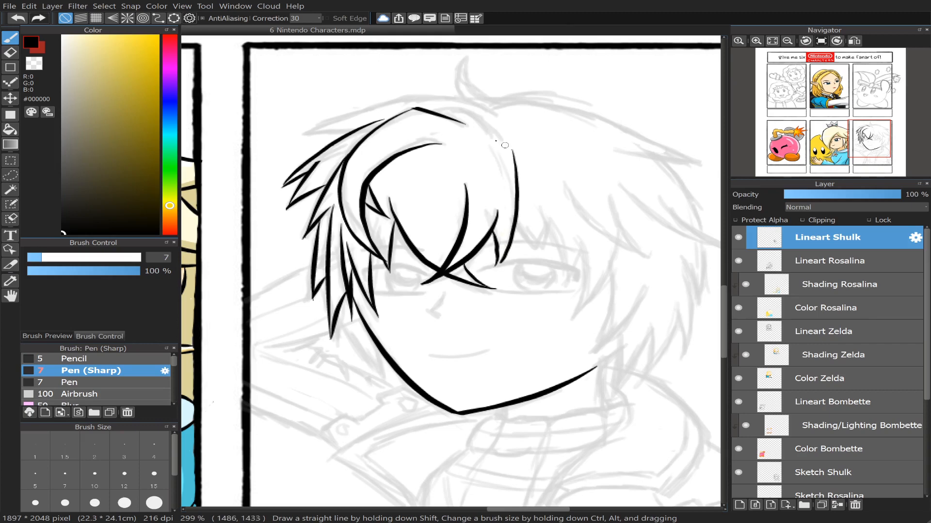
pyautogui.hotkey('ctrl', 'z')
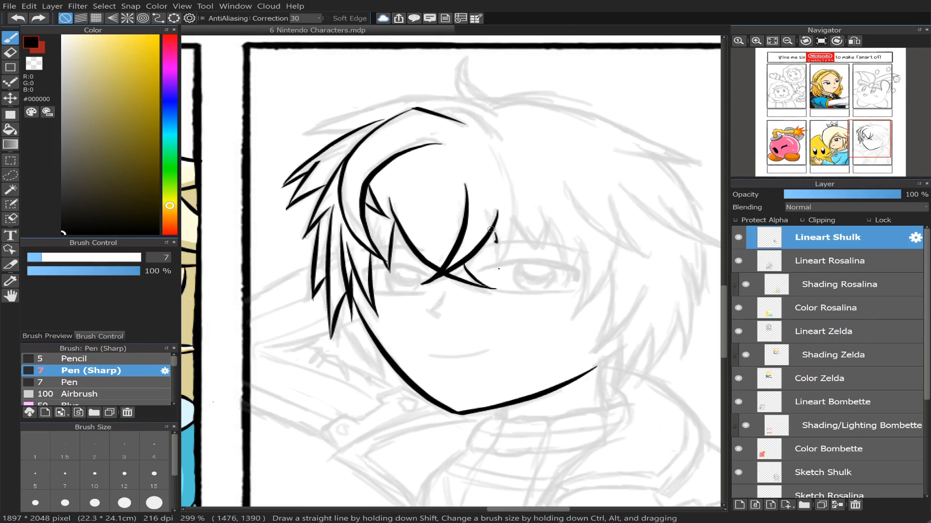
pyautogui.moveTo(490, 229); pyautogui.dragTo(498, 269)
pyautogui.hotkey('ctrl', 'z')
pyautogui.moveTo(491, 230); pyautogui.dragTo(495, 270)
pyautogui.hotkey('ctrl', 'z')
# Step: Ink the short curved edge dropping from the right end of the crossed central fringe strands, working on the mirrored canvas
pyautogui.click(854, 41)
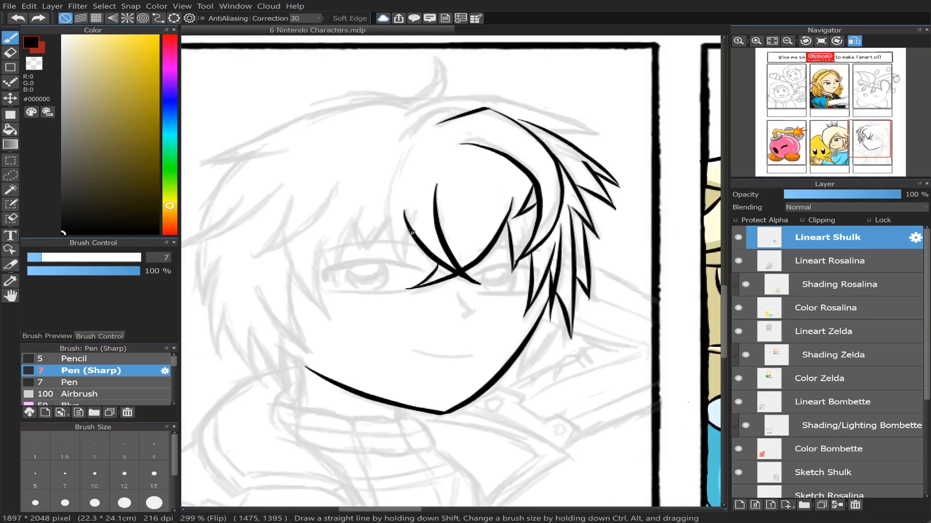
pyautogui.moveTo(402, 268); pyautogui.dragTo(404, 238)
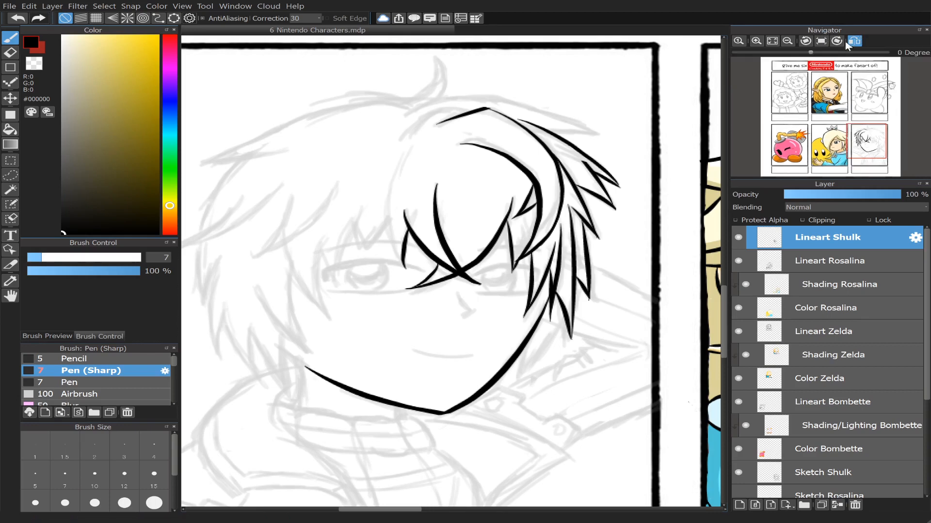
pyautogui.click(854, 41)
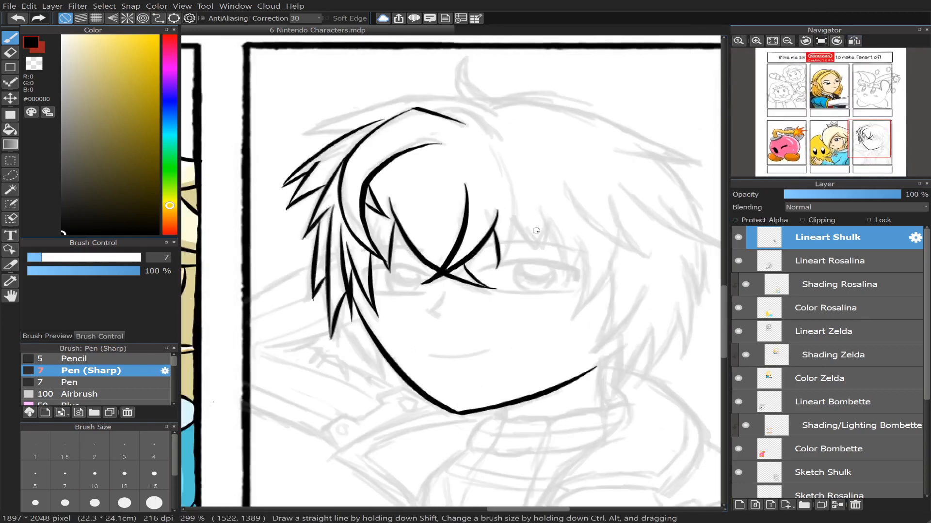
# Step: Ink the long curve from the short strand's tip up toward the crown, working with the canvas mirrored and rotated 50 degrees
pyautogui.moveTo(503, 259); pyautogui.dragTo(486, 133)
pyautogui.hotkey('ctrl', 'z')
pyautogui.moveTo(848, 46)
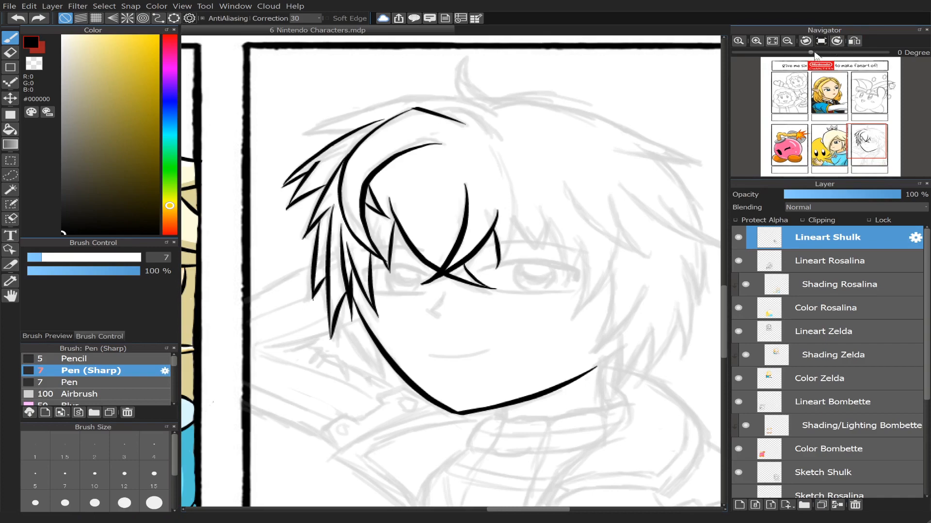
pyautogui.moveTo(811, 55); pyautogui.dragTo(829, 53)
pyautogui.click(854, 41)
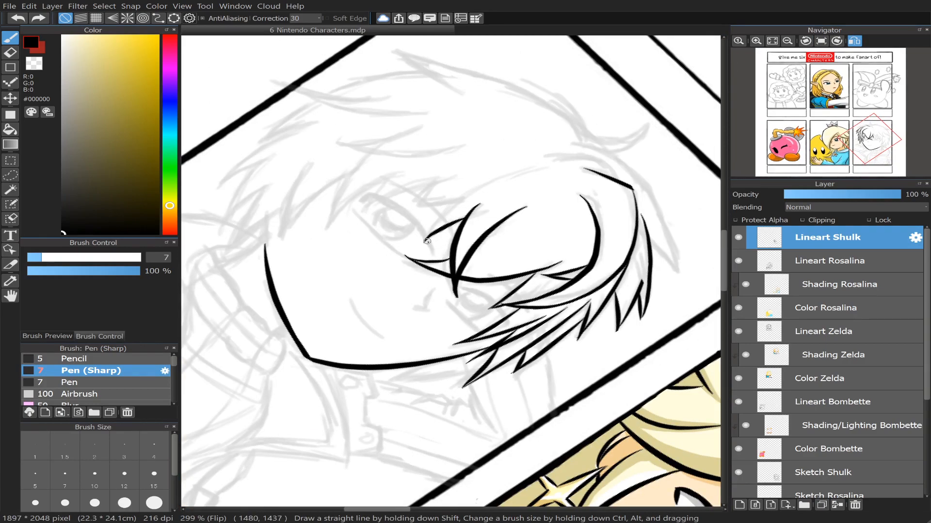
pyautogui.moveTo(427, 241)
pyautogui.mouseDown()
pyautogui.moveTo(437, 218)
pyautogui.moveTo(564, 149)
pyautogui.mouseUp()
pyautogui.hotkey('ctrl', 'z')
pyautogui.moveTo(426, 239)
pyautogui.mouseDown()
pyautogui.moveTo(525, 162)
pyautogui.moveTo(565, 149)
pyautogui.mouseUp()
pyautogui.hotkey('ctrl', 'z')
pyautogui.moveTo(425, 242)
pyautogui.mouseDown()
pyautogui.moveTo(455, 200)
pyautogui.moveTo(565, 149)
pyautogui.mouseUp()
pyautogui.hotkey('ctrl', 'z')
pyautogui.moveTo(425, 240)
pyautogui.mouseDown()
pyautogui.moveTo(489, 178)
pyautogui.moveTo(567, 147)
pyautogui.mouseUp()
pyautogui.hotkey('ctrl', 'z')
pyautogui.moveTo(424, 241)
pyautogui.mouseDown()
pyautogui.moveTo(443, 207)
pyautogui.moveTo(537, 162)
pyautogui.moveTo(574, 156)
pyautogui.mouseUp()
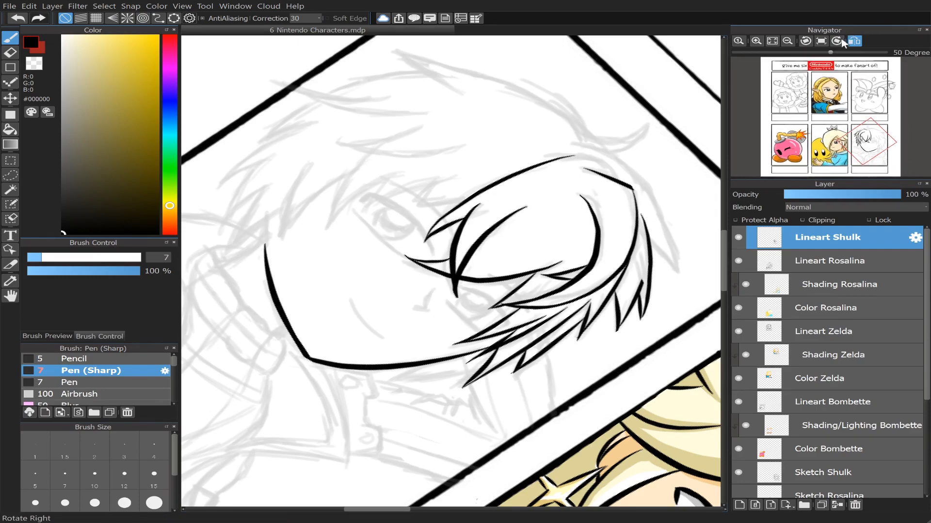
pyautogui.click(854, 40)
pyautogui.click(837, 42)
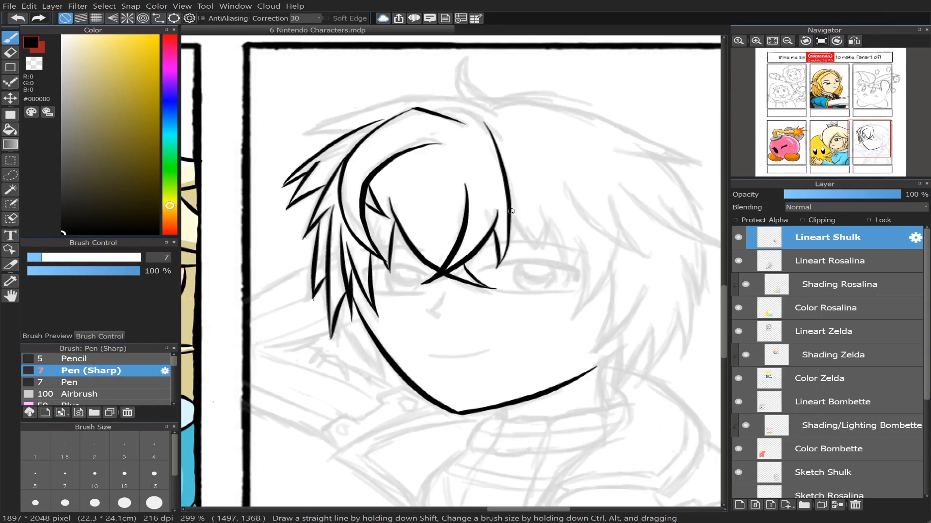
# Step: Ink the small zigzag fringe strands above the right eye, ending in a longer stroke over the eye's outer side
pyautogui.moveTo(511, 212)
pyautogui.mouseDown()
pyautogui.moveTo(538, 249)
pyautogui.moveTo(546, 213)
pyautogui.moveTo(570, 275)
pyautogui.mouseUp()
pyautogui.hotkey('ctrl', 'z')
pyautogui.hotkey('ctrl', 'z')
pyautogui.hotkey('ctrl', 'z')
pyautogui.moveTo(539, 211)
pyautogui.mouseDown()
pyautogui.moveTo(560, 249)
pyautogui.moveTo(570, 292)
pyautogui.mouseUp()
pyautogui.hotkey('ctrl', 'z')
pyautogui.moveTo(538, 207); pyautogui.dragTo(563, 294)
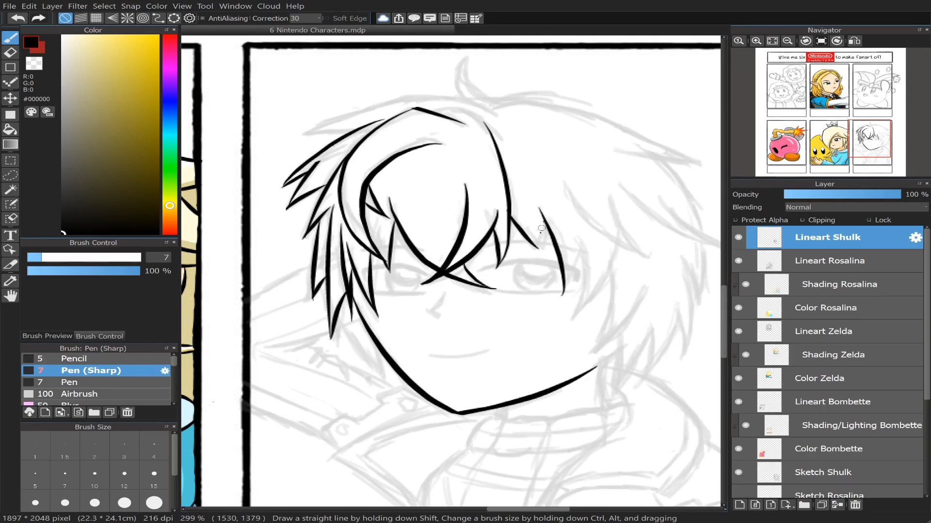
pyautogui.moveTo(545, 222); pyautogui.dragTo(538, 250)
pyautogui.hotkey('ctrl', 'z')
# Step: Erase the upper end of the long curve beside the central fringe, enlarging the eraser to 11
pyautogui.click(10, 52)
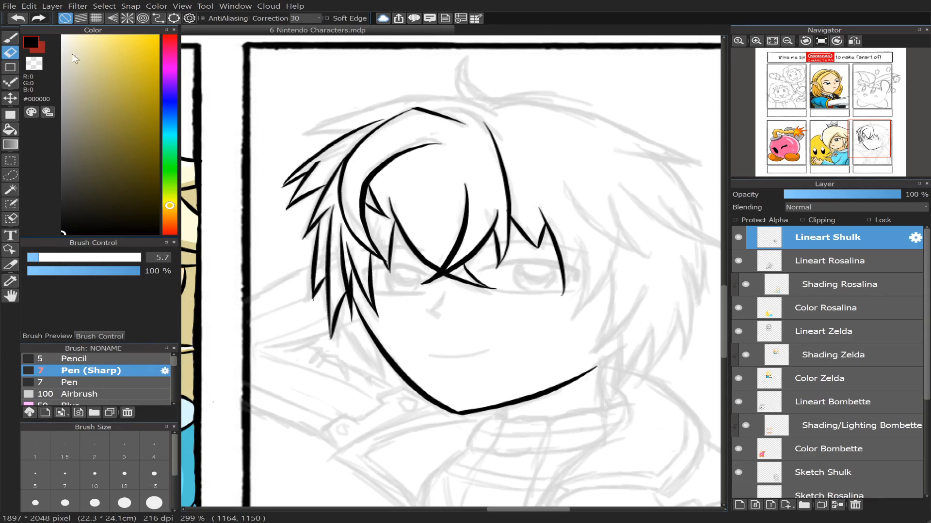
pyautogui.press('b')
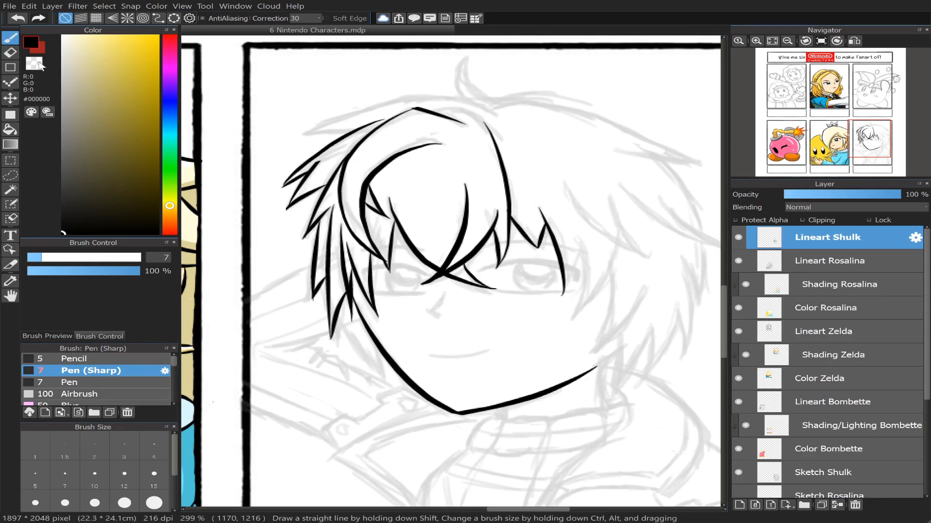
pyautogui.press('e')
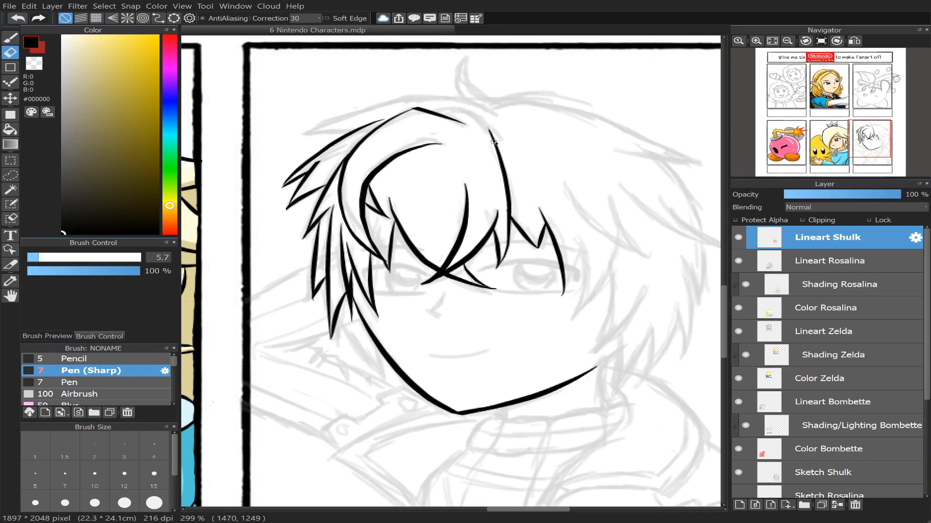
pyautogui.moveTo(493, 141); pyautogui.dragTo(495, 139)
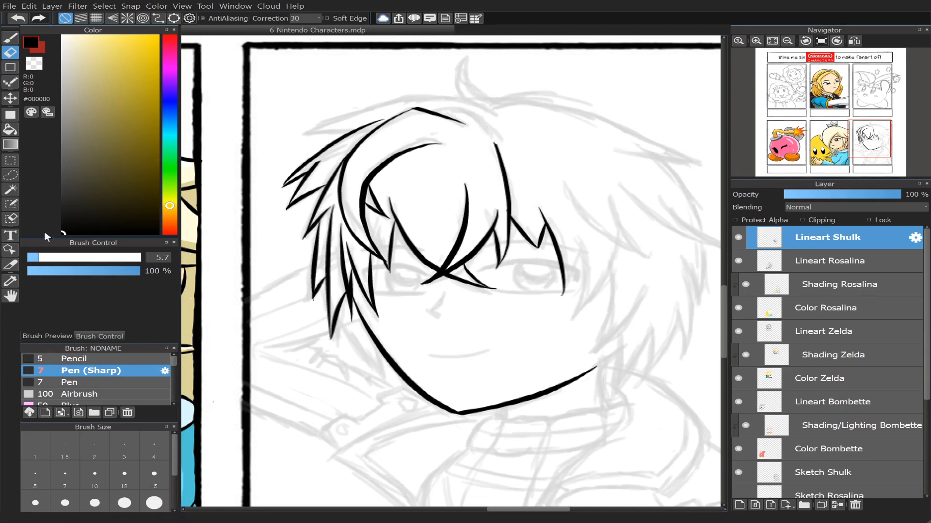
pyautogui.moveTo(39, 257); pyautogui.dragTo(51, 258)
pyautogui.moveTo(491, 140)
pyautogui.mouseDown()
pyautogui.moveTo(507, 162)
pyautogui.moveTo(495, 143)
pyautogui.mouseUp()
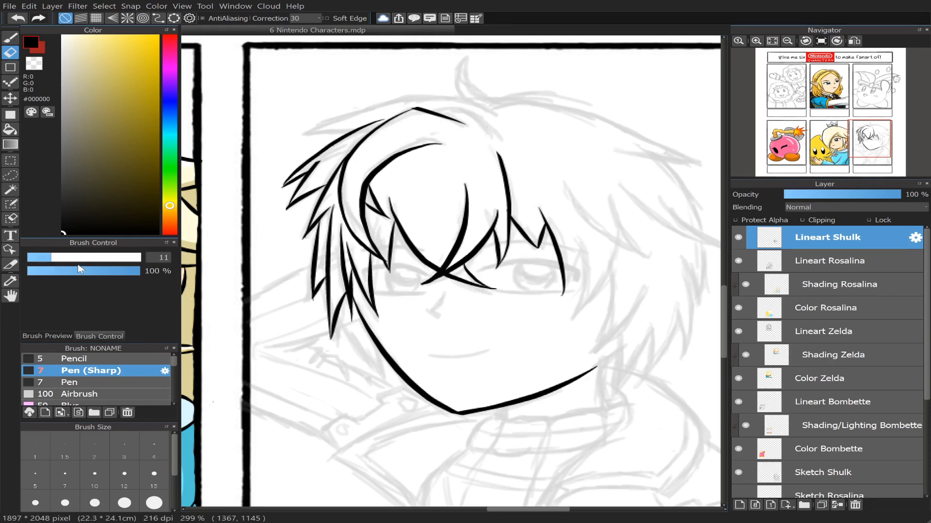
# Step: Ink the curved lock from the crown's peak down toward the trimmed curve and reinforce the outline left of the peak
pyautogui.press('b')
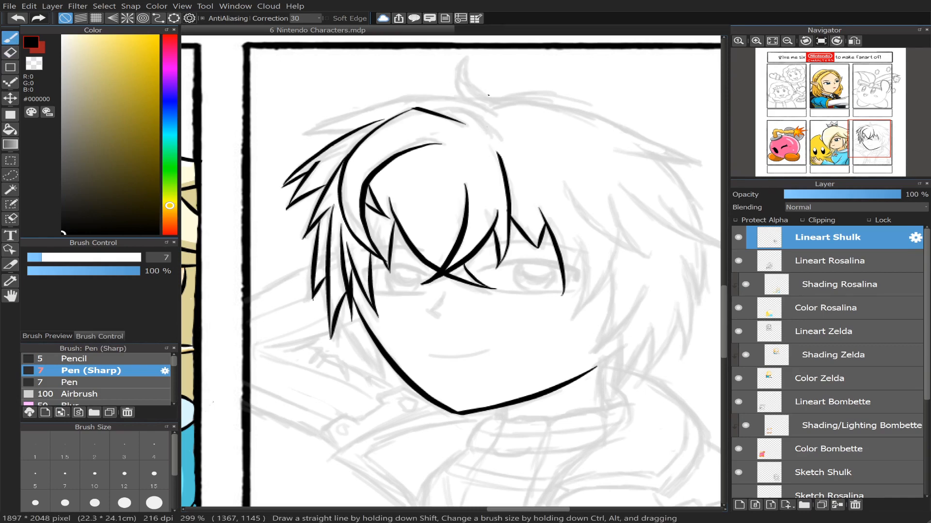
pyautogui.moveTo(434, 108)
pyautogui.mouseDown()
pyautogui.moveTo(477, 117)
pyautogui.moveTo(496, 138)
pyautogui.mouseUp()
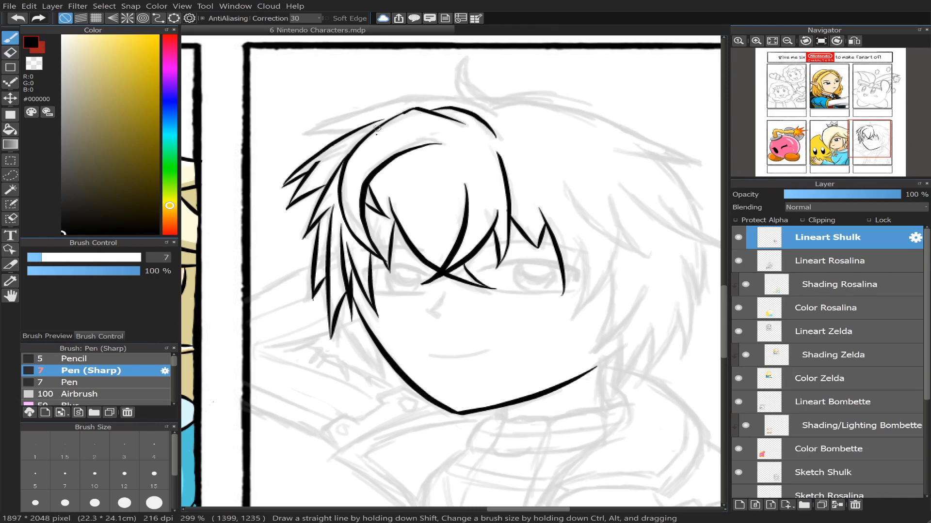
pyautogui.moveTo(376, 129); pyautogui.dragTo(416, 107)
# Step: Ink the uppermost left hair spike and the long outer arc running from its tip over the crown
pyautogui.moveTo(350, 130)
pyautogui.mouseDown()
pyautogui.moveTo(310, 131)
pyautogui.moveTo(445, 90)
pyautogui.moveTo(506, 90)
pyautogui.mouseUp()
pyautogui.hotkey('ctrl', 'z')
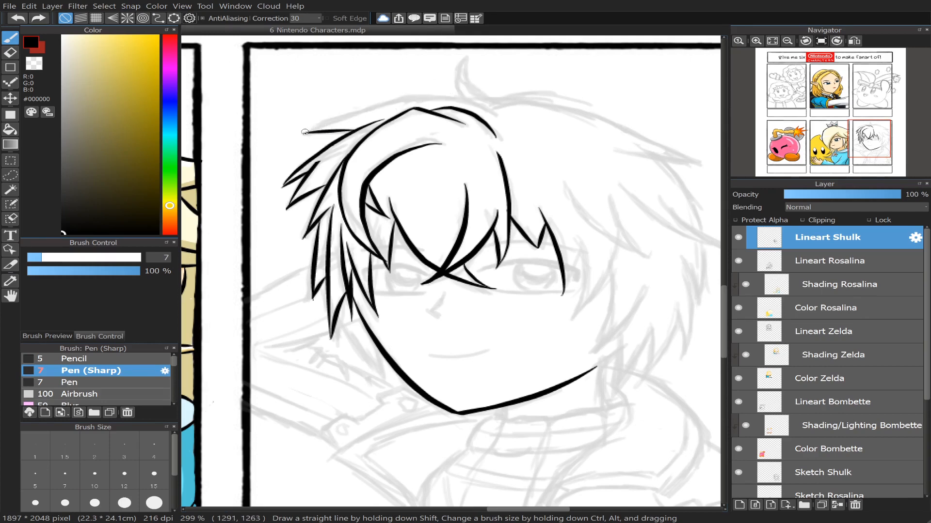
pyautogui.moveTo(305, 131)
pyautogui.mouseDown()
pyautogui.moveTo(443, 94)
pyautogui.moveTo(506, 107)
pyautogui.mouseUp()
pyautogui.hotkey('ctrl', 'z')
pyautogui.moveTo(308, 129)
pyautogui.mouseDown()
pyautogui.moveTo(395, 99)
pyautogui.moveTo(505, 107)
pyautogui.mouseUp()
pyautogui.hotkey('ctrl', 'z')
pyautogui.moveTo(304, 134)
pyautogui.mouseDown()
pyautogui.moveTo(417, 94)
pyautogui.moveTo(477, 93)
pyautogui.moveTo(506, 107)
pyautogui.mouseUp()
pyautogui.hotkey('ctrl', 'z')
pyautogui.moveTo(304, 133)
pyautogui.mouseDown()
pyautogui.moveTo(407, 97)
pyautogui.moveTo(504, 108)
pyautogui.mouseUp()
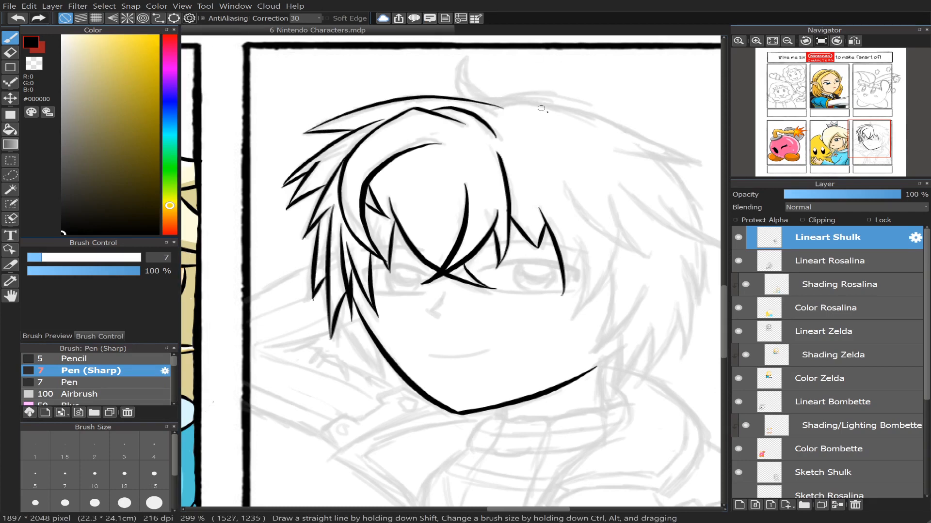
# Step: Ink the pointed strand at the outer side of the right eye with a short rising stroke and a curved one
pyautogui.click(867, 141)
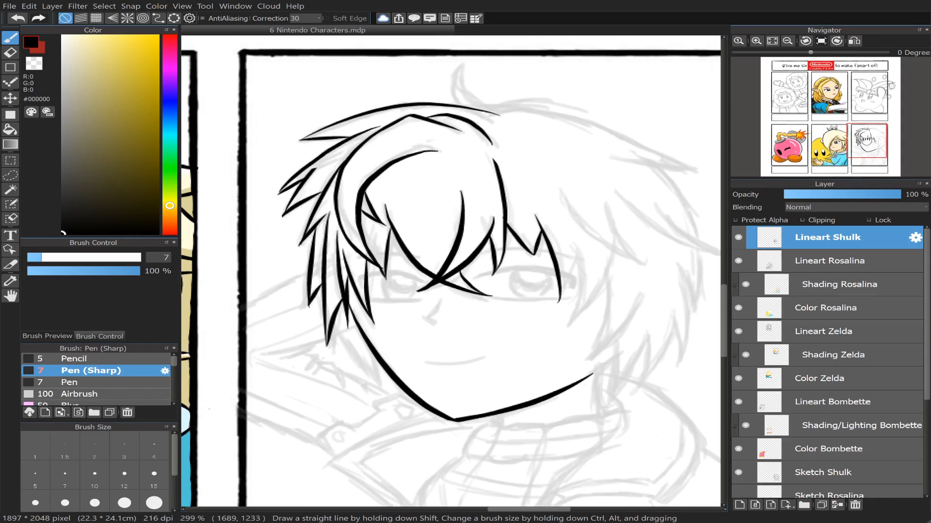
pyautogui.moveTo(866, 141); pyautogui.dragTo(875, 140)
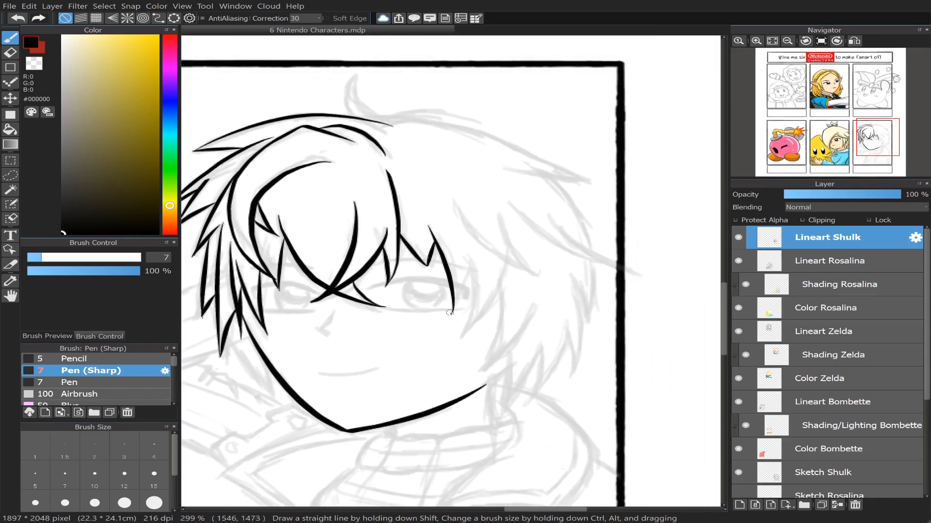
pyautogui.moveTo(450, 313); pyautogui.dragTo(477, 251)
pyautogui.hotkey('ctrl', 'z')
pyautogui.moveTo(454, 310)
pyautogui.mouseDown()
pyautogui.moveTo(470, 256)
pyautogui.moveTo(476, 312)
pyautogui.mouseUp()
pyautogui.hotkey('ctrl', 'z')
pyautogui.hotkey('ctrl', 'z')
pyautogui.moveTo(471, 267)
pyautogui.mouseDown()
pyautogui.moveTo(475, 306)
pyautogui.moveTo(462, 332)
pyautogui.mouseUp()
pyautogui.hotkey('ctrl', 'z')
pyautogui.moveTo(466, 268)
pyautogui.mouseDown()
pyautogui.moveTo(474, 321)
pyautogui.moveTo(462, 337)
pyautogui.mouseUp()
pyautogui.hotkey('ctrl', 'z')
pyautogui.moveTo(471, 266)
pyautogui.mouseDown()
pyautogui.moveTo(472, 320)
pyautogui.moveTo(462, 333)
pyautogui.moveTo(496, 271)
pyautogui.moveTo(500, 240)
pyautogui.mouseUp()
pyautogui.hotkey('ctrl', 'z')
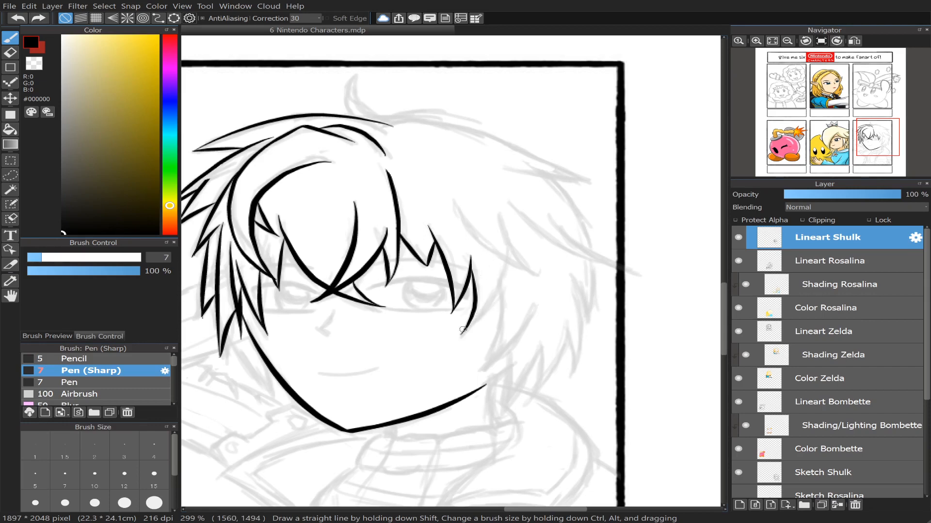
pyautogui.moveTo(462, 332)
pyautogui.mouseDown()
pyautogui.moveTo(498, 287)
pyautogui.moveTo(511, 229)
pyautogui.mouseUp()
pyautogui.hotkey('ctrl', 'z')
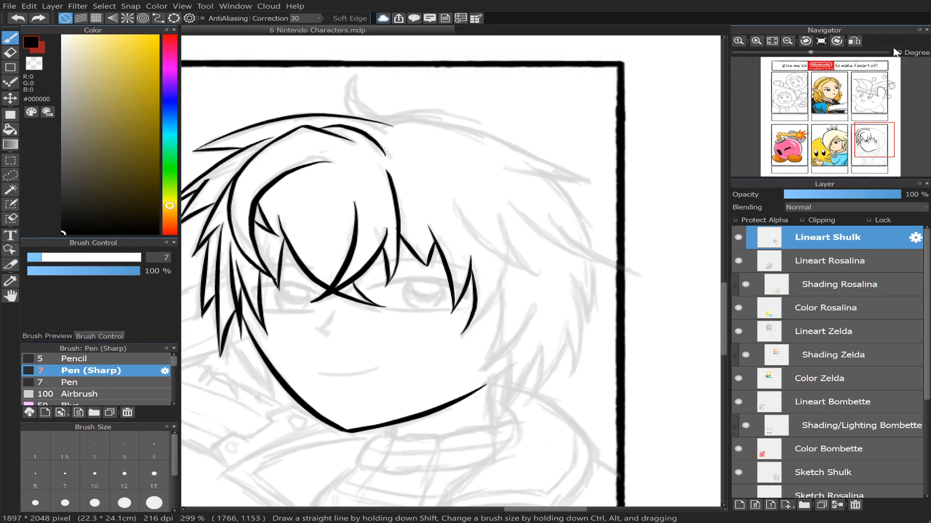
pyautogui.click(855, 41)
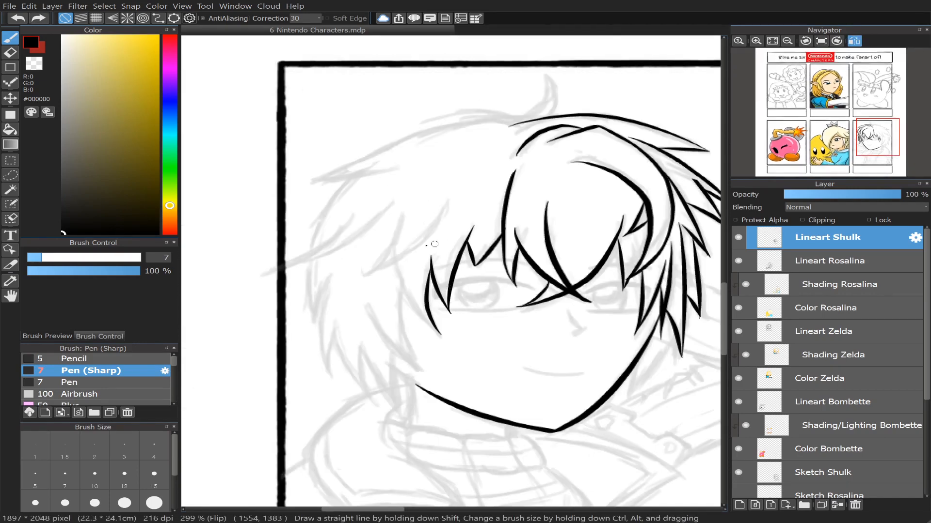
pyautogui.click(854, 40)
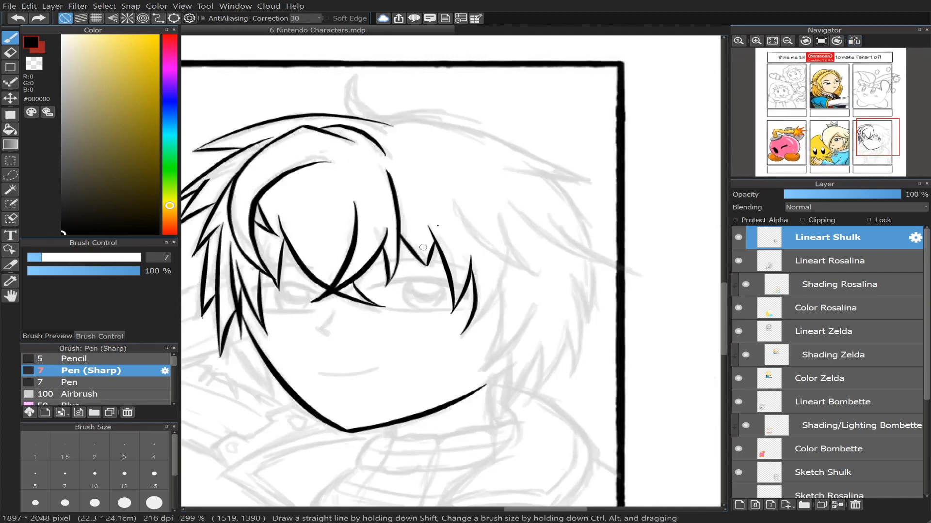
# Step: Ink the large swept strand on the right side of the hair as two curves meeting in an outward-pointing tip
pyautogui.moveTo(471, 227); pyautogui.dragTo(551, 277)
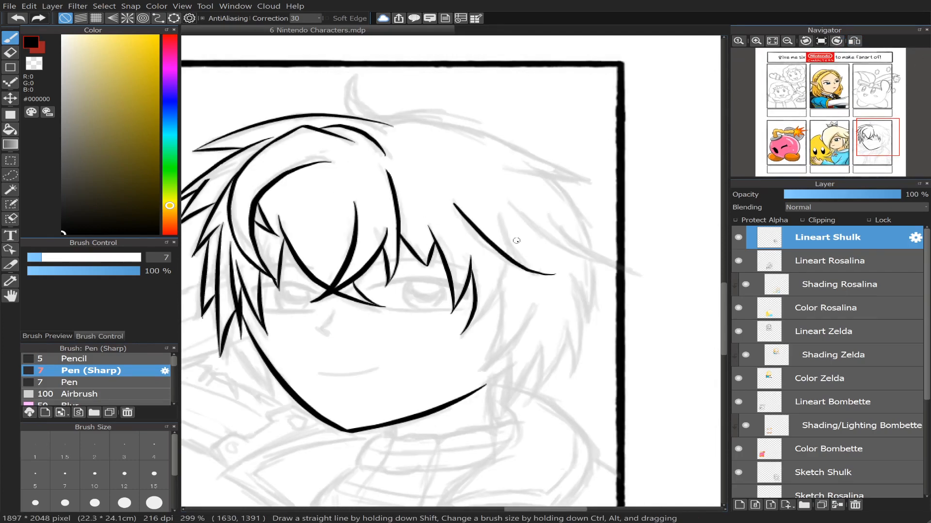
pyautogui.hotkey('ctrl', 'z')
pyautogui.moveTo(453, 204)
pyautogui.mouseDown()
pyautogui.moveTo(475, 237)
pyautogui.moveTo(519, 268)
pyautogui.moveTo(515, 205)
pyautogui.mouseUp()
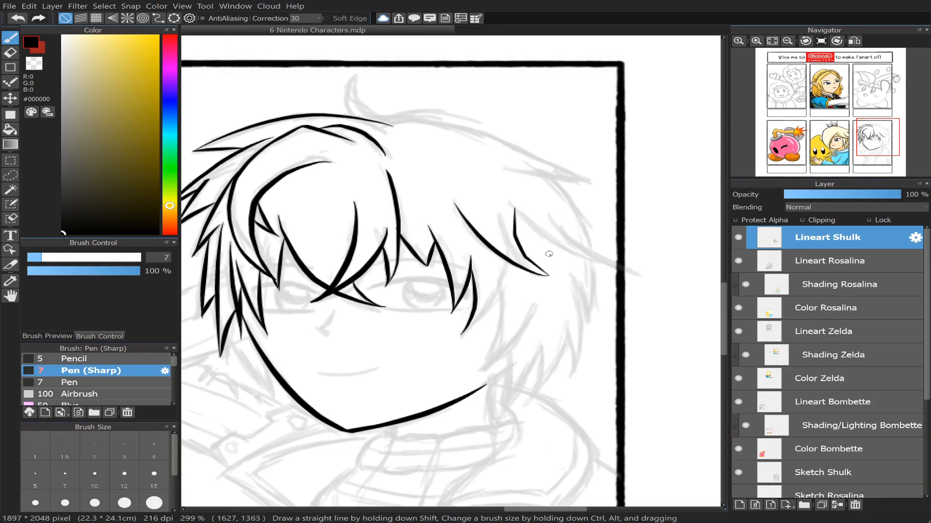
pyautogui.hotkey('ctrl', 'z')
pyautogui.click(854, 41)
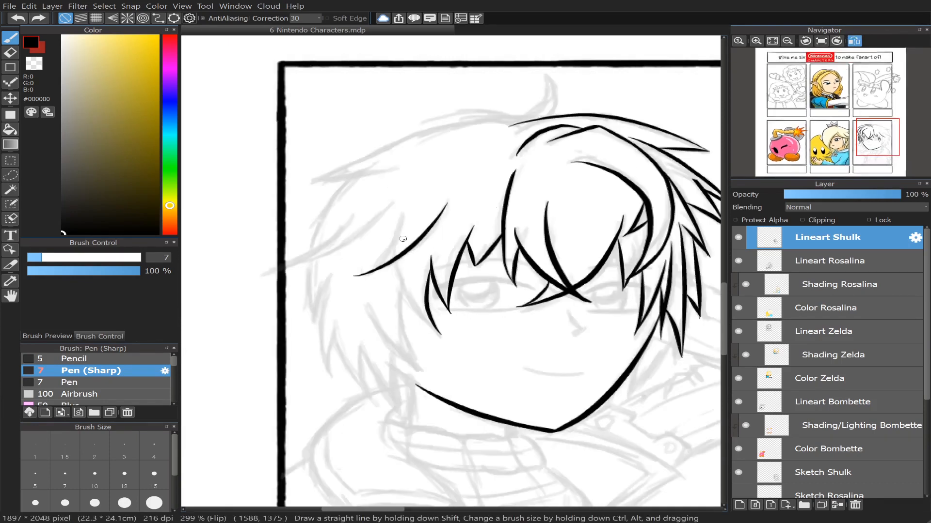
pyautogui.moveTo(352, 276); pyautogui.dragTo(408, 198)
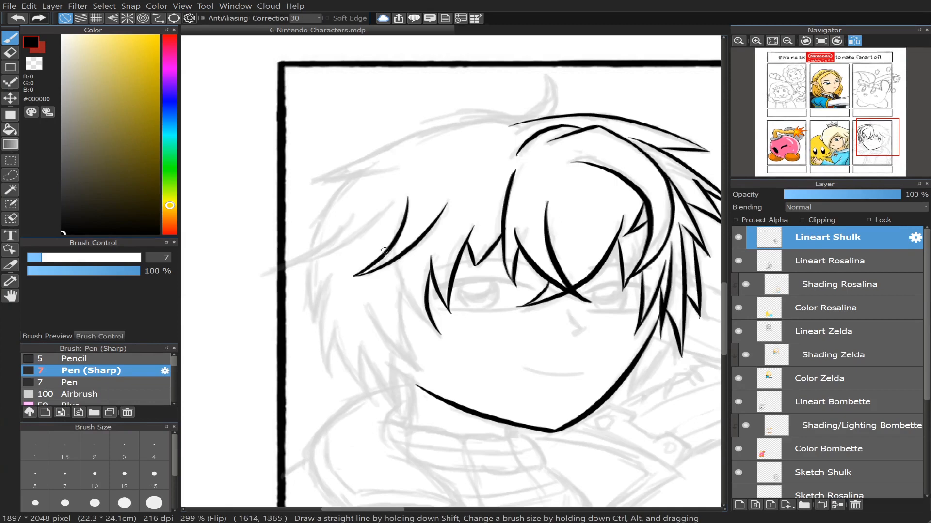
pyautogui.click(853, 40)
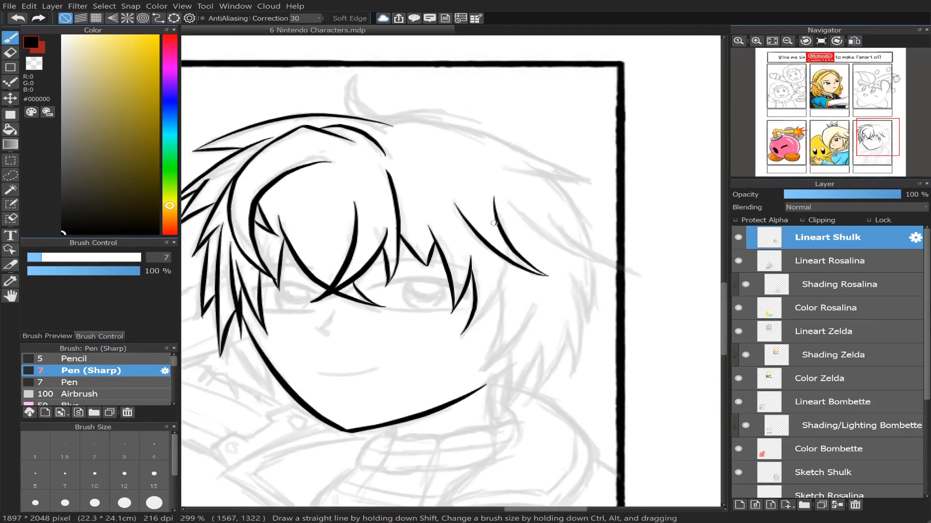
# Step: Ink the curved strand edge from beneath the large swept strand toward the cheek and erase its overshooting lower tip
pyautogui.moveTo(507, 266); pyautogui.dragTo(468, 343)
pyautogui.hotkey('ctrl', 'z')
pyautogui.moveTo(506, 262); pyautogui.dragTo(447, 347)
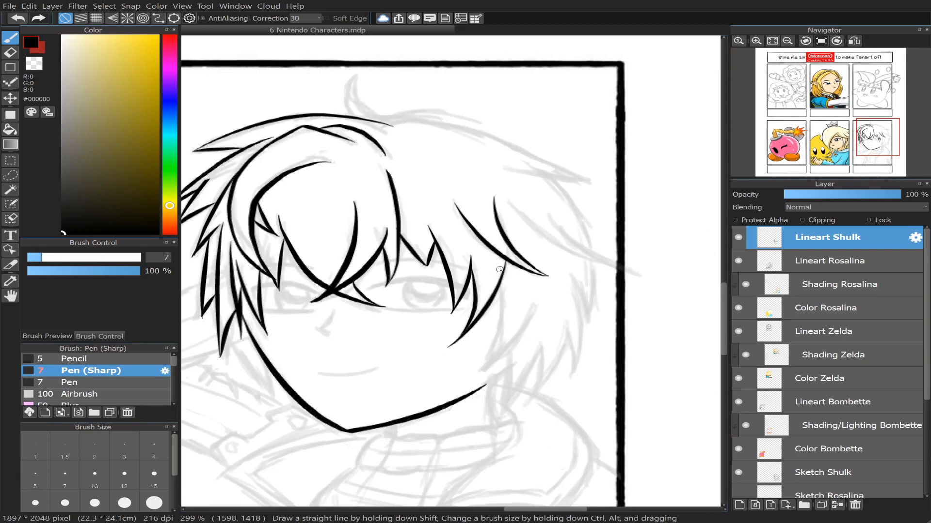
pyautogui.click(11, 52)
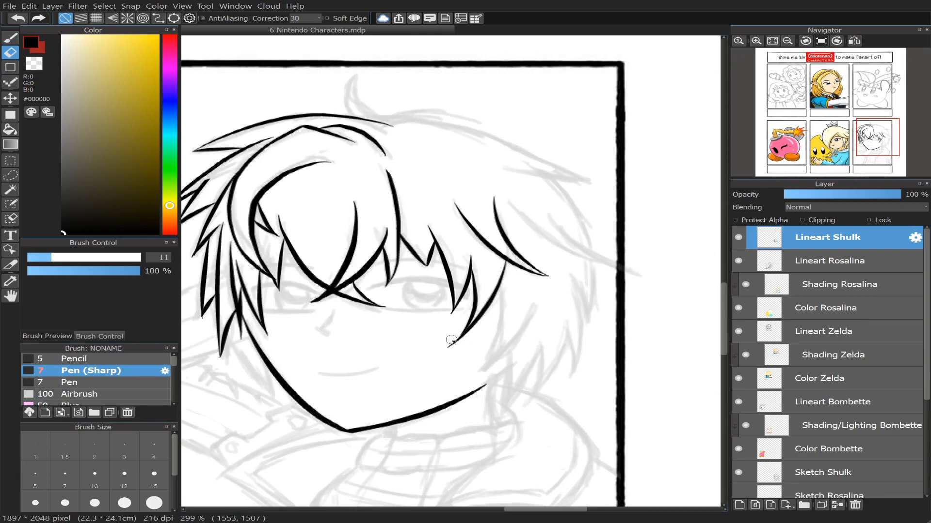
pyautogui.moveTo(449, 349); pyautogui.dragTo(456, 341)
# Step: Ink the next pointed side strand on the right, with one edge down toward the jaw and another rising from its tip
pyautogui.click(11, 38)
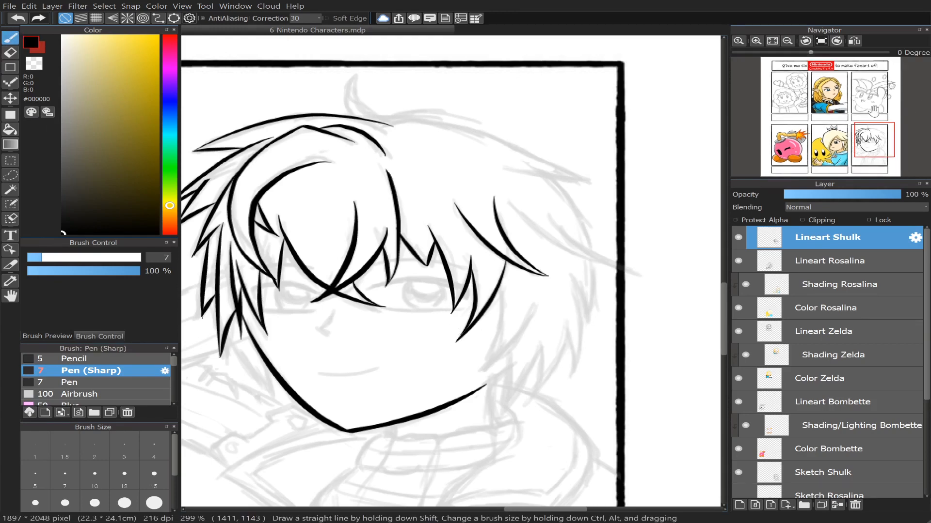
pyautogui.moveTo(877, 137); pyautogui.dragTo(881, 141)
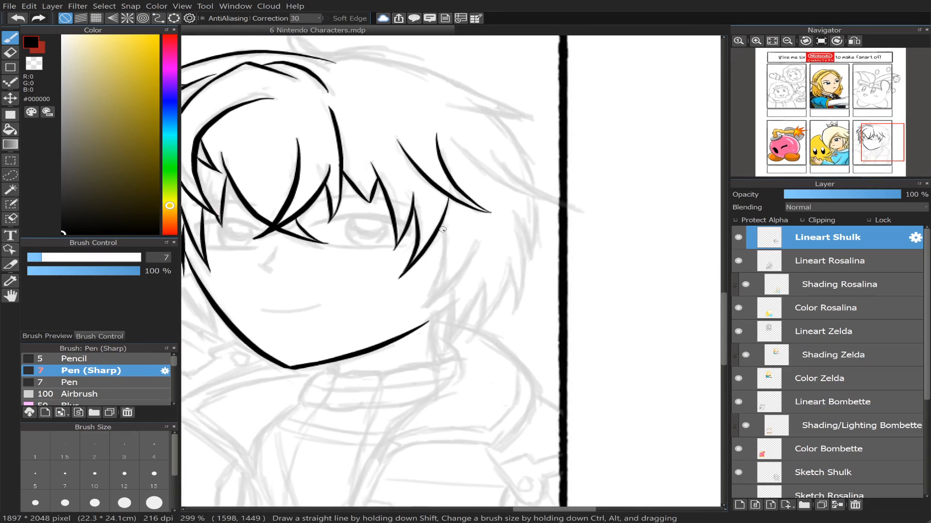
pyautogui.moveTo(442, 227); pyautogui.dragTo(412, 313)
pyautogui.hotkey('ctrl', 'z')
pyautogui.moveTo(441, 225)
pyautogui.mouseDown()
pyautogui.moveTo(439, 276)
pyautogui.moveTo(415, 308)
pyautogui.mouseUp()
pyautogui.hotkey('ctrl', 'z')
pyautogui.moveTo(441, 222)
pyautogui.mouseDown()
pyautogui.moveTo(439, 261)
pyautogui.moveTo(419, 308)
pyautogui.moveTo(488, 231)
pyautogui.mouseUp()
pyautogui.hotkey('ctrl', 'z')
pyautogui.moveTo(420, 309)
pyautogui.mouseDown()
pyautogui.moveTo(479, 251)
pyautogui.moveTo(486, 230)
pyautogui.mouseUp()
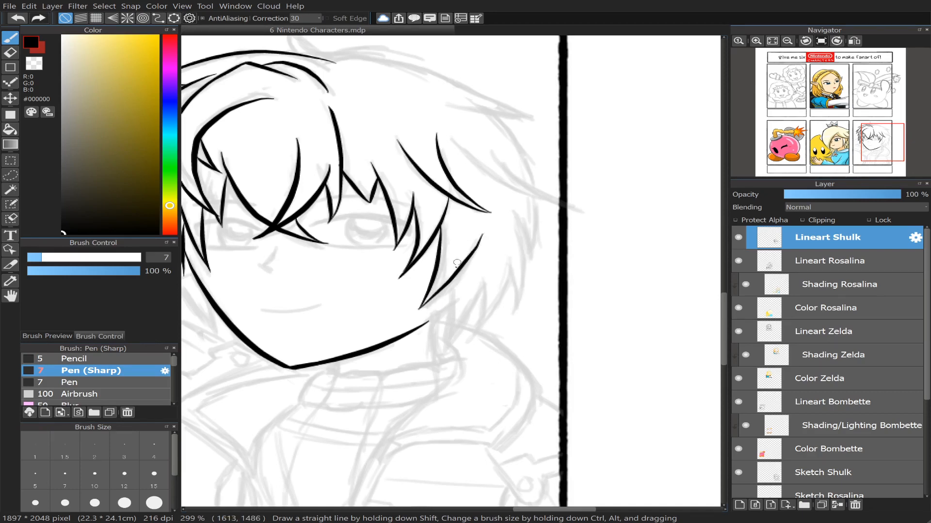
# Step: Redraw the rising edge of the pointed side strand near the cheek and extend the jawline up to meet the hair
pyautogui.hotkey('ctrl', 'z')
pyautogui.moveTo(420, 308); pyautogui.dragTo(474, 236)
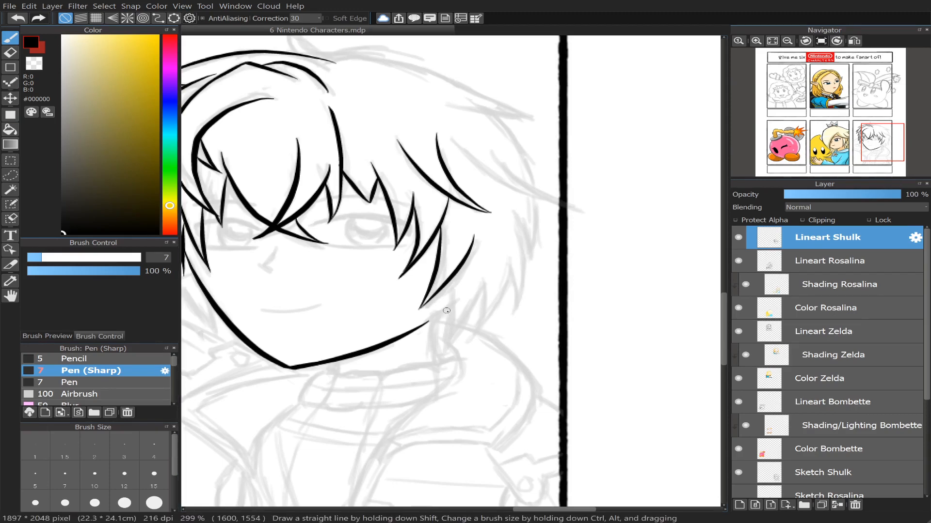
pyautogui.moveTo(452, 301); pyautogui.dragTo(411, 332)
pyautogui.hotkey('ctrl', 'z')
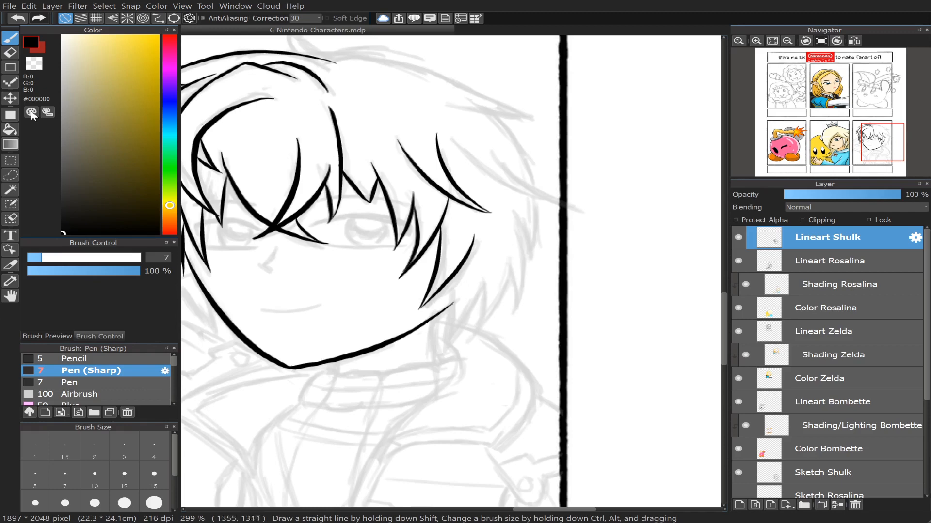
pyautogui.click(10, 52)
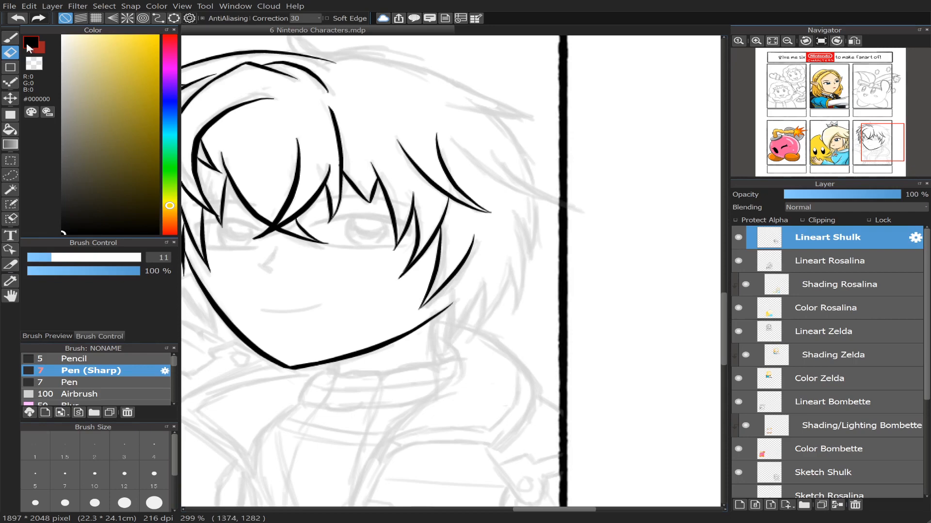
pyautogui.press('b')
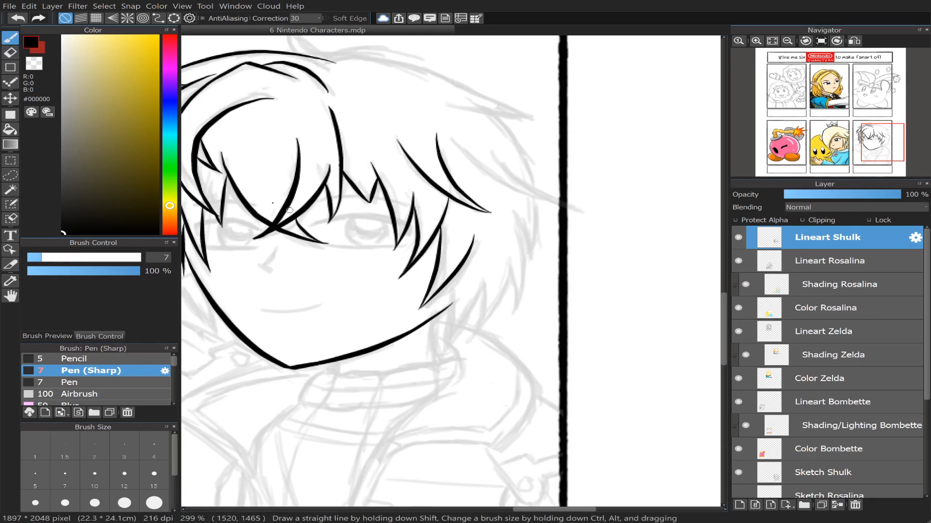
# Step: Ink the inner edge of the next lower strand at brush size 10, curving down past the end of the jawline
pyautogui.click(93, 484)
pyautogui.moveTo(448, 281)
pyautogui.mouseDown()
pyautogui.moveTo(449, 304)
pyautogui.moveTo(420, 349)
pyautogui.mouseUp()
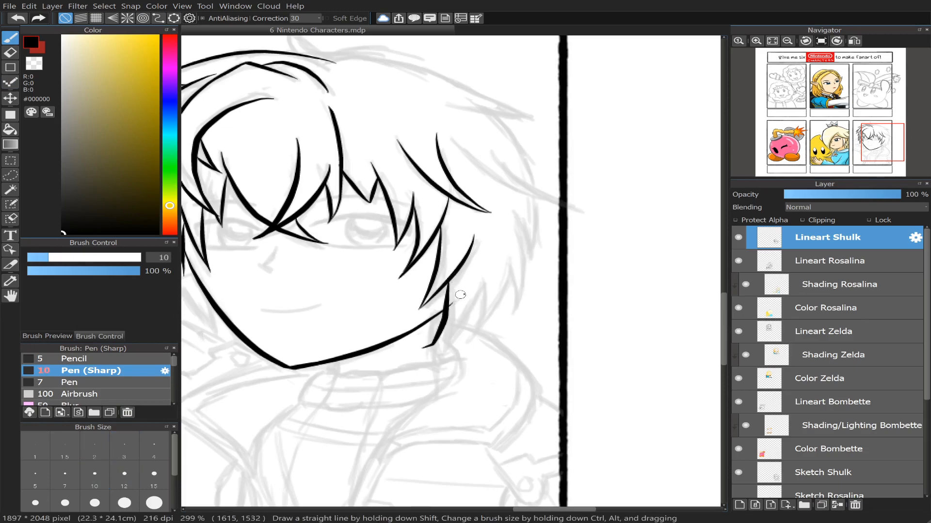
pyautogui.hotkey('ctrl', 'z')
pyautogui.moveTo(448, 279)
pyautogui.mouseDown()
pyautogui.moveTo(454, 294)
pyautogui.moveTo(438, 358)
pyautogui.mouseUp()
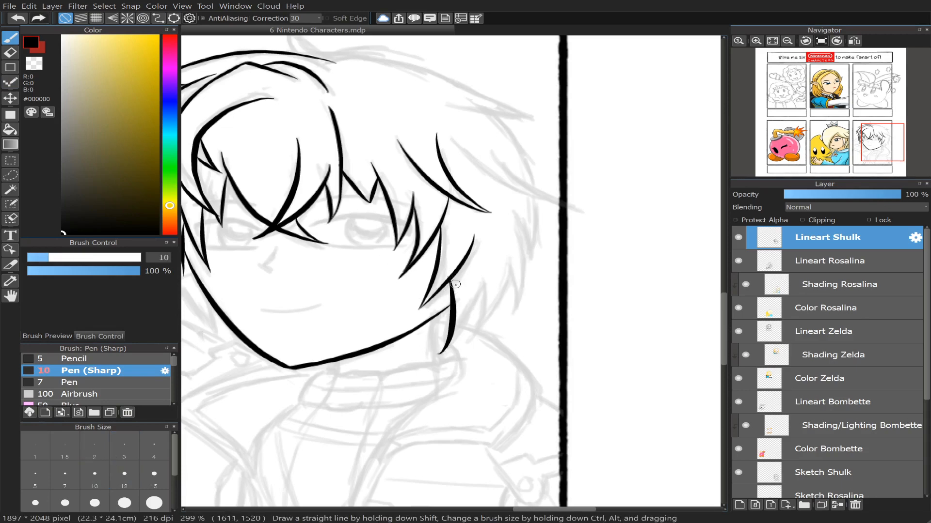
pyautogui.hotkey('ctrl', 'z')
pyautogui.moveTo(446, 273)
pyautogui.mouseDown()
pyautogui.moveTo(453, 310)
pyautogui.moveTo(439, 359)
pyautogui.mouseUp()
pyautogui.hotkey('ctrl', 'z')
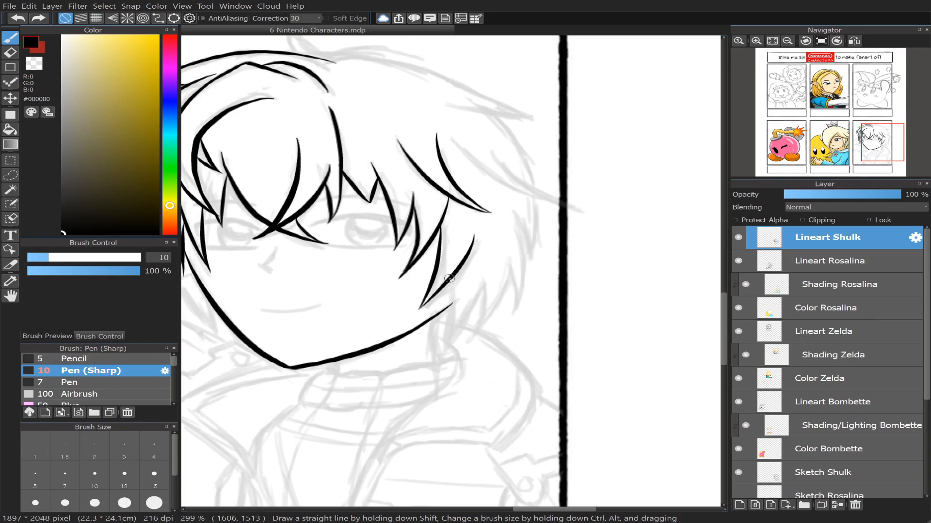
pyautogui.moveTo(450, 281); pyautogui.dragTo(440, 356)
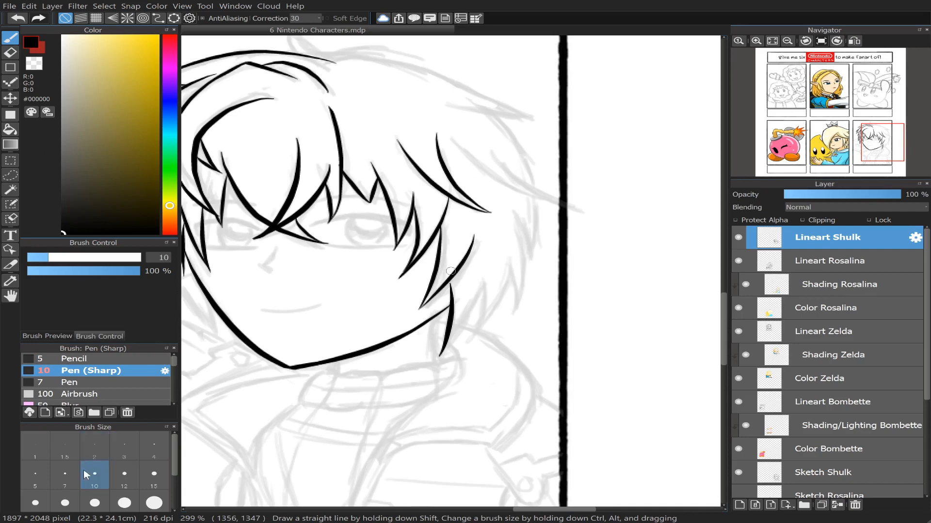
# Step: Ink the lower strand's outer edge rising from its tip at brush size 7 and erase the overshooting upper end
pyautogui.click(71, 481)
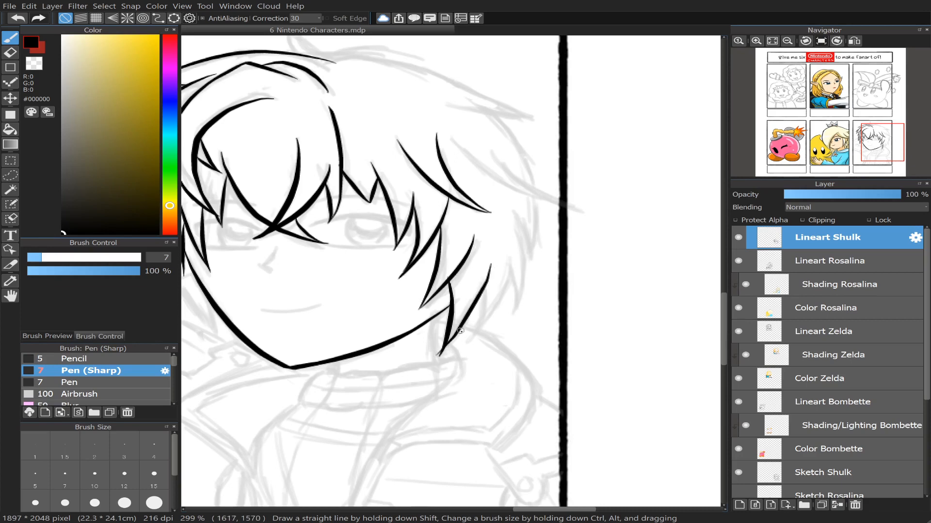
pyautogui.click(855, 41)
pyautogui.click(855, 42)
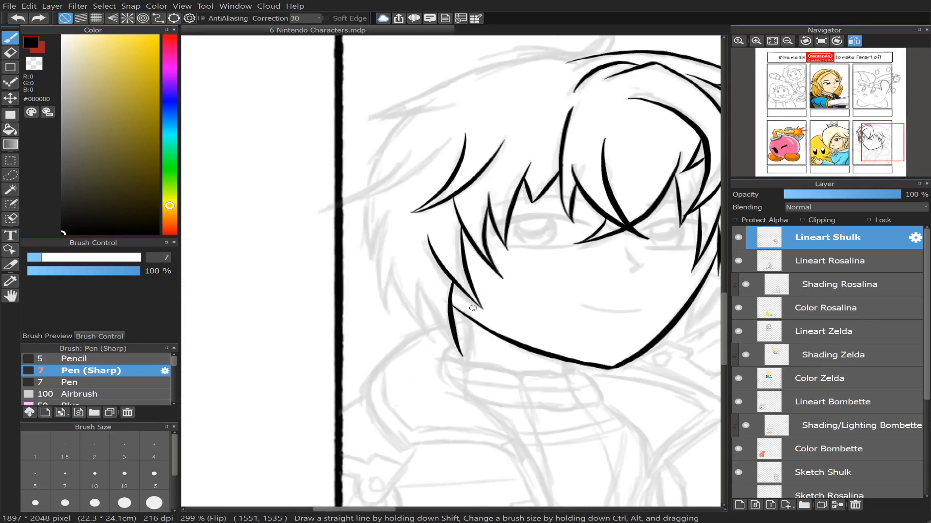
pyautogui.click(855, 42)
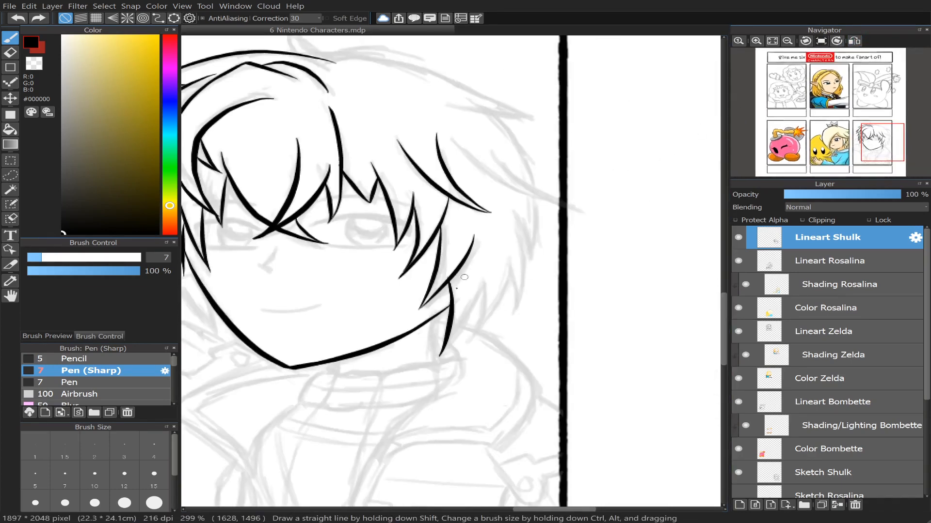
pyautogui.moveTo(441, 353)
pyautogui.mouseDown()
pyautogui.moveTo(484, 303)
pyautogui.moveTo(498, 260)
pyautogui.mouseUp()
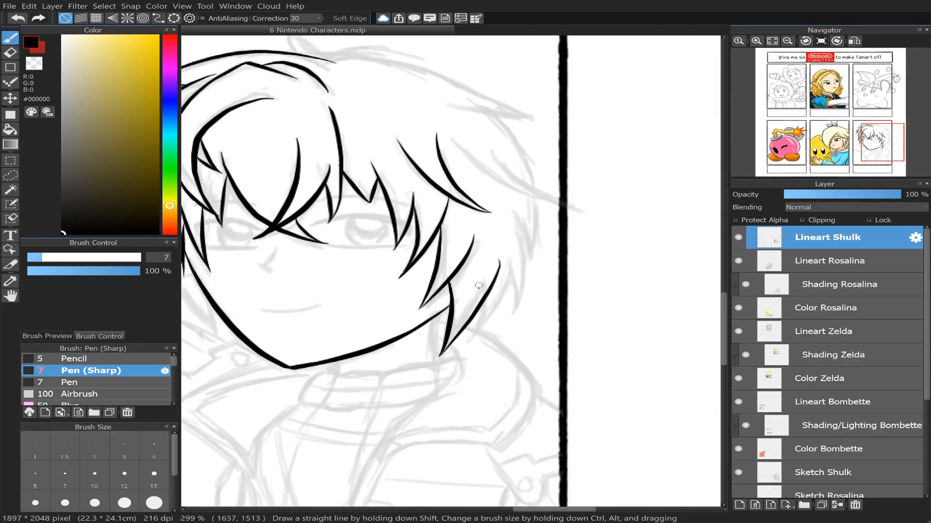
pyautogui.hotkey('ctrl', 'z')
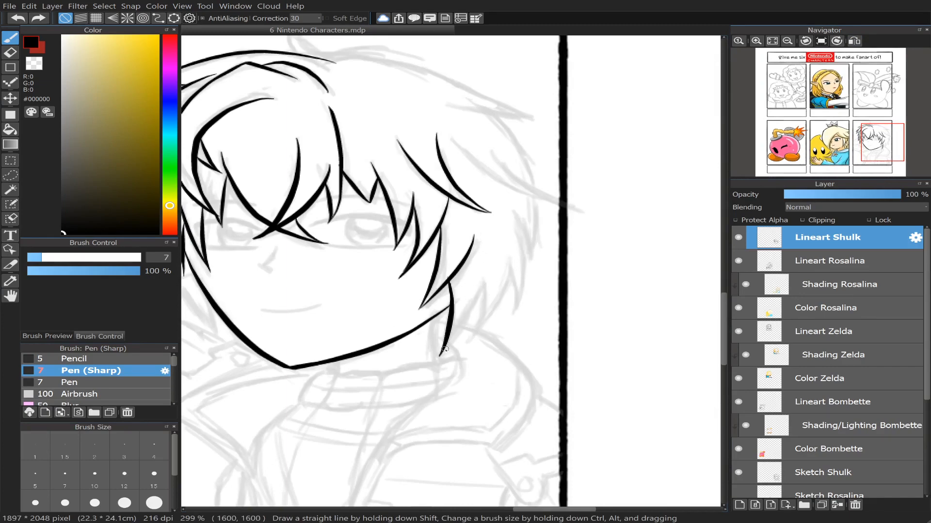
pyautogui.moveTo(444, 349)
pyautogui.mouseDown()
pyautogui.moveTo(476, 307)
pyautogui.moveTo(491, 261)
pyautogui.moveTo(443, 353)
pyautogui.moveTo(488, 273)
pyautogui.mouseUp()
pyautogui.hotkey('ctrl', 'z')
pyautogui.press('e')
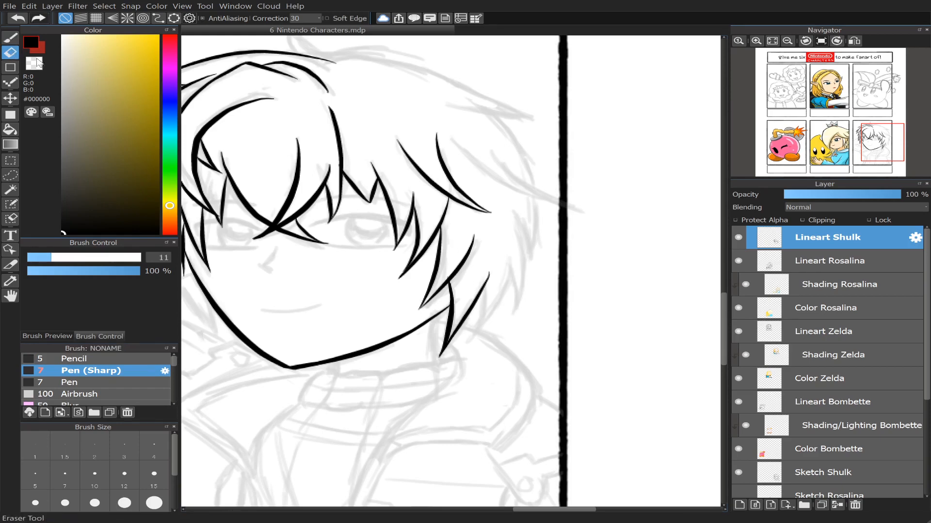
pyautogui.moveTo(493, 280); pyautogui.dragTo(488, 291)
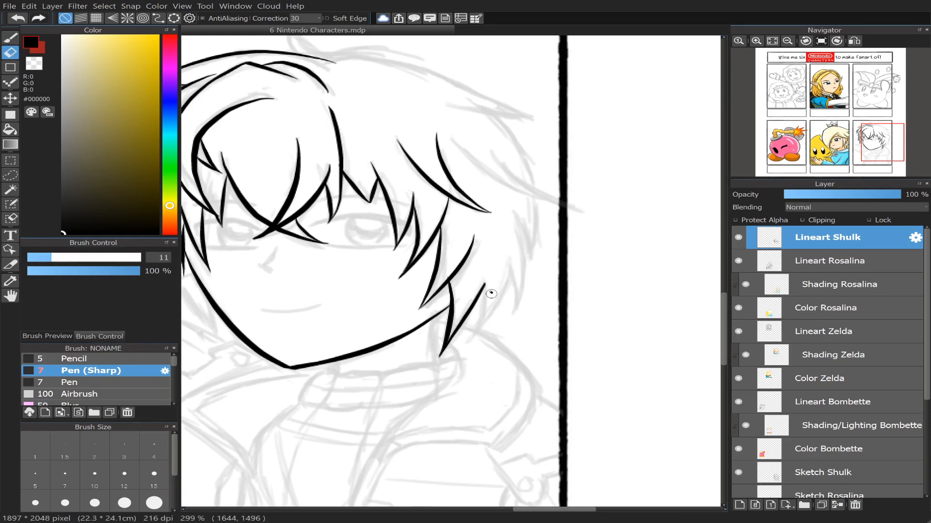
# Step: Ink the next small pointed strand at the lower right with a short descending edge and a longer rising one, and set the eraser size to 6.4
pyautogui.press('b')
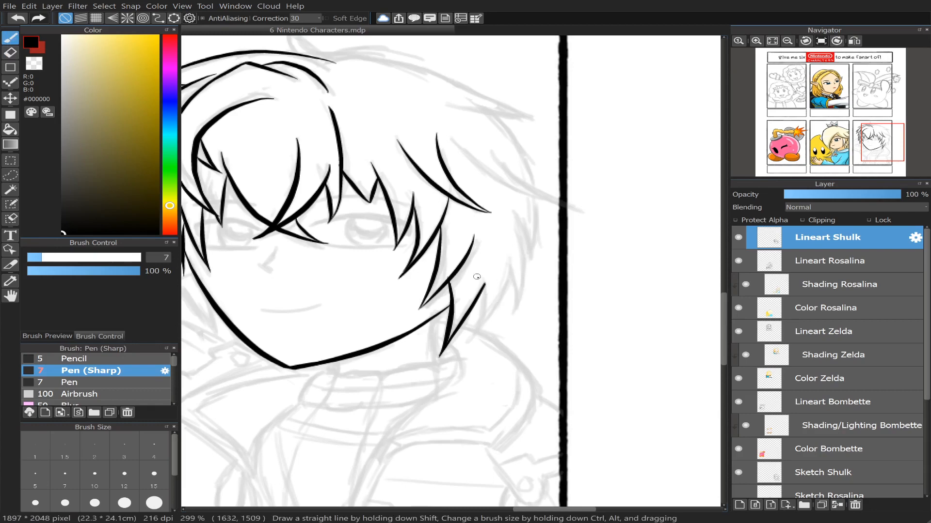
pyautogui.moveTo(480, 276); pyautogui.dragTo(473, 333)
pyautogui.hotkey('ctrl', 'z')
pyautogui.moveTo(475, 339); pyautogui.dragTo(467, 339)
pyautogui.hotkey('ctrl', 'z')
pyautogui.moveTo(482, 281)
pyautogui.mouseDown()
pyautogui.moveTo(487, 300)
pyautogui.moveTo(464, 350)
pyautogui.mouseUp()
pyautogui.hotkey('ctrl', 'z')
pyautogui.moveTo(480, 277)
pyautogui.mouseDown()
pyautogui.moveTo(481, 316)
pyautogui.moveTo(464, 337)
pyautogui.mouseUp()
pyautogui.hotkey('ctrl', 'z')
pyautogui.moveTo(481, 277)
pyautogui.mouseDown()
pyautogui.moveTo(507, 287)
pyautogui.moveTo(510, 257)
pyautogui.mouseUp()
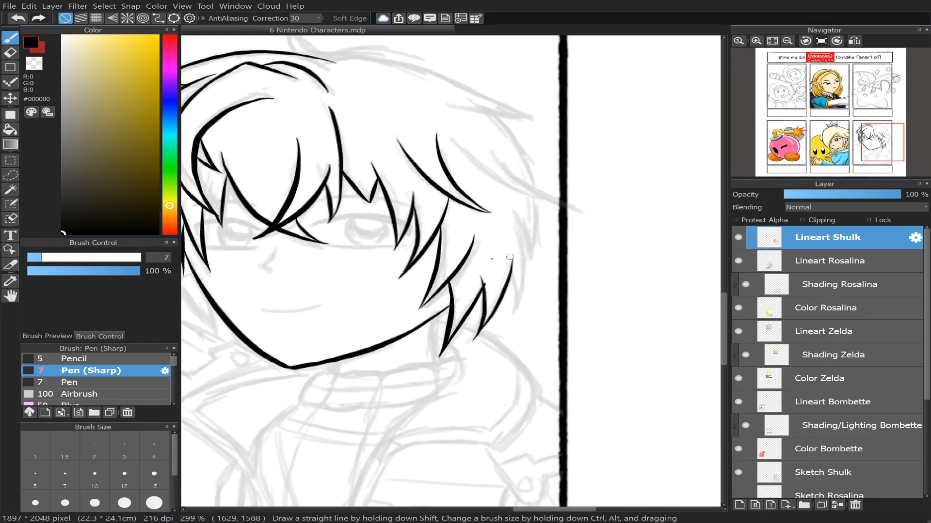
pyautogui.click(11, 52)
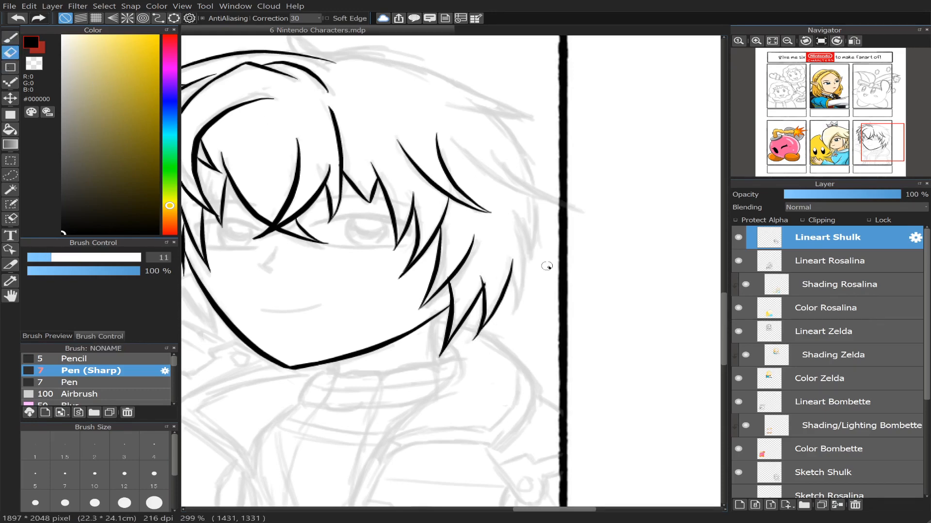
pyautogui.click(39, 257)
pyautogui.click(10, 37)
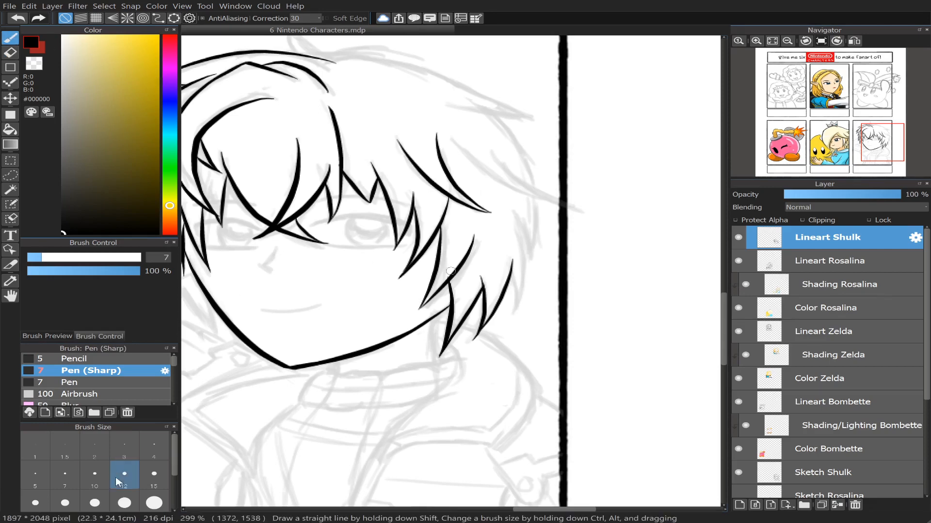
# Step: Ink the lower edge of the long outward-swept strand at brush size 10 and erase the part crossing the panel border
pyautogui.click(94, 473)
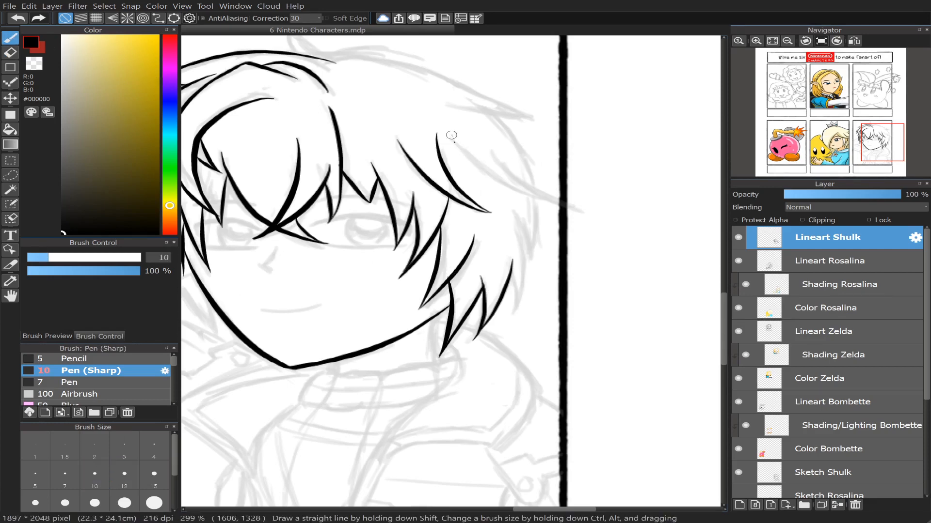
pyautogui.moveTo(452, 136)
pyautogui.mouseDown()
pyautogui.moveTo(516, 193)
pyautogui.moveTo(562, 210)
pyautogui.mouseUp()
pyautogui.hotkey('ctrl', 'z')
pyautogui.moveTo(452, 140); pyautogui.dragTo(589, 207)
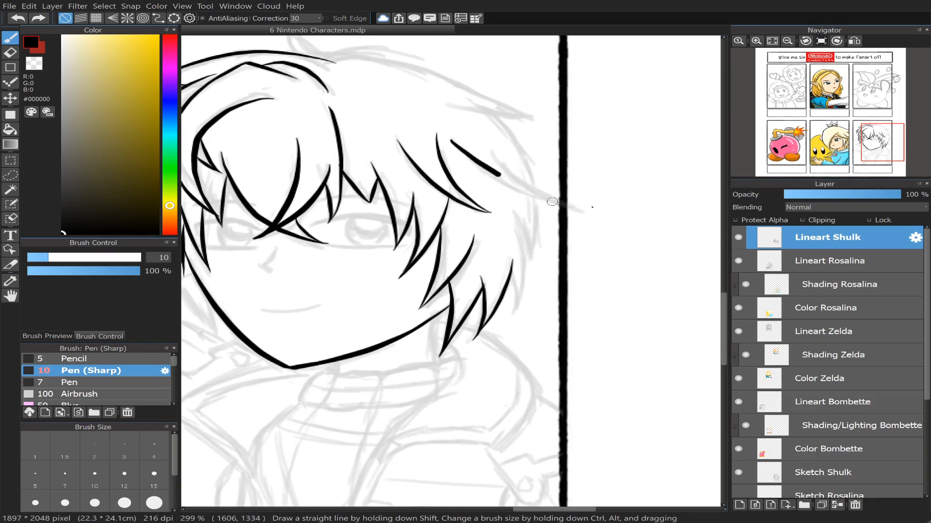
pyautogui.hotkey('ctrl', 'z')
pyautogui.moveTo(447, 138)
pyautogui.mouseDown()
pyautogui.moveTo(541, 203)
pyautogui.moveTo(577, 207)
pyautogui.mouseUp()
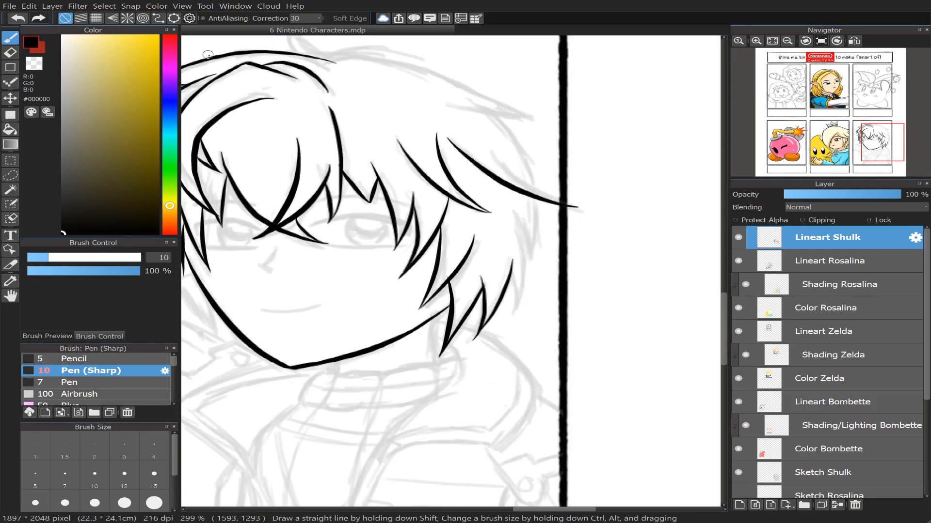
pyautogui.click(10, 50)
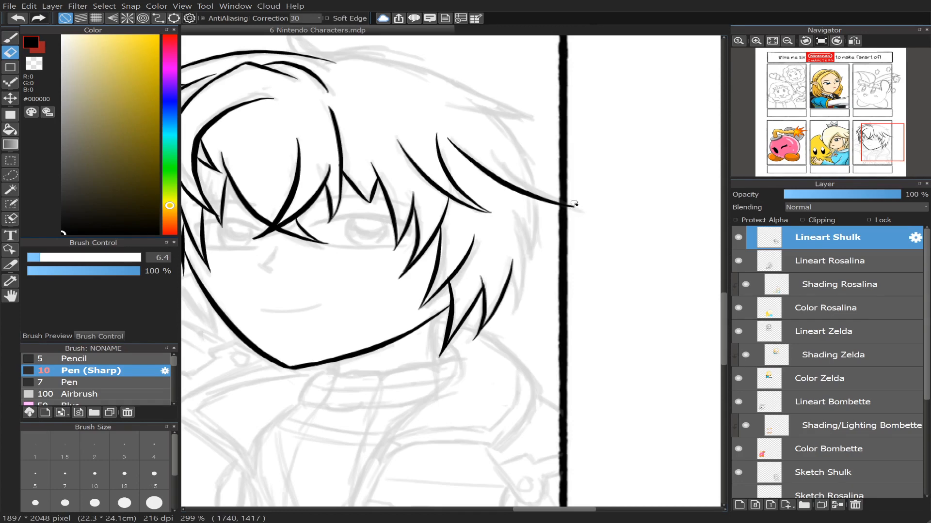
# Step: Ink the upper edge of the long swept strand at brush size 7, using the horizontally flipped view to draw from its tip
pyautogui.click(11, 37)
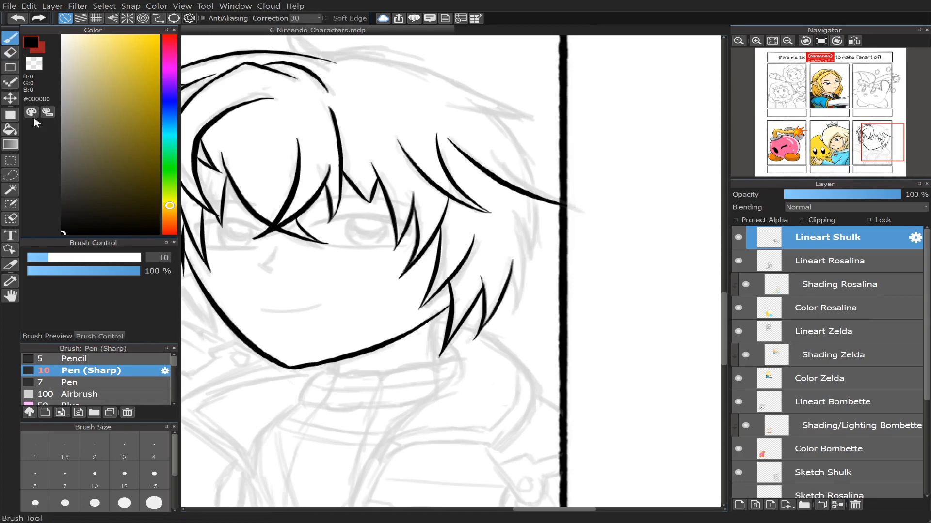
pyautogui.click(64, 475)
pyautogui.click(854, 41)
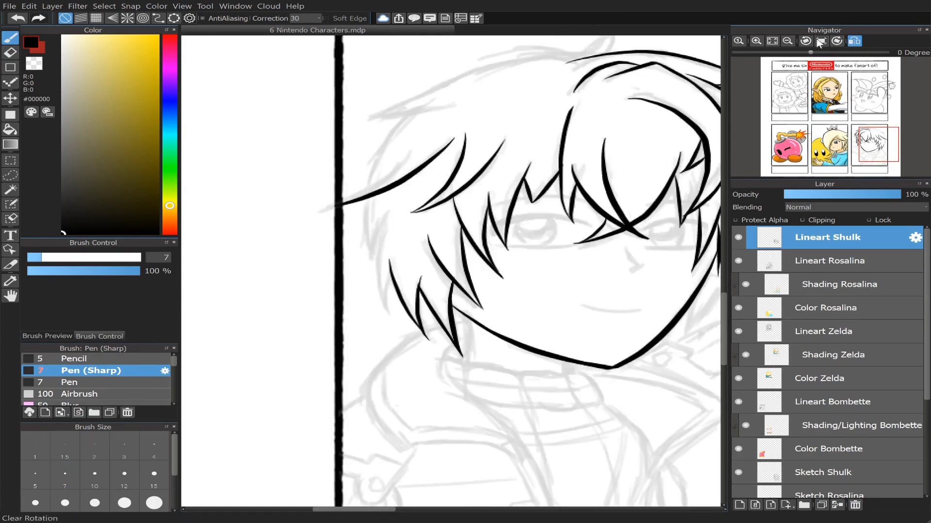
pyautogui.moveTo(332, 200)
pyautogui.mouseDown()
pyautogui.moveTo(377, 185)
pyautogui.moveTo(403, 136)
pyautogui.mouseUp()
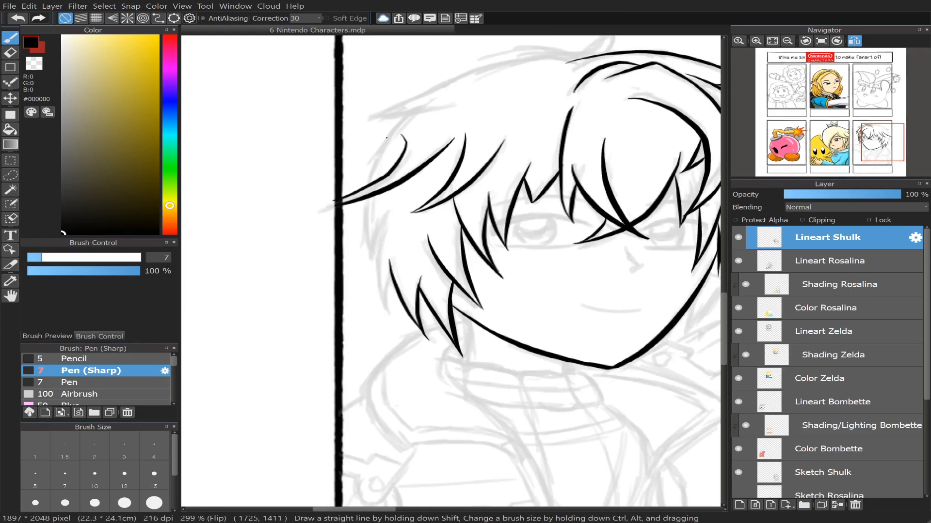
pyautogui.hotkey('ctrl', 'z')
pyautogui.moveTo(341, 204); pyautogui.dragTo(411, 148)
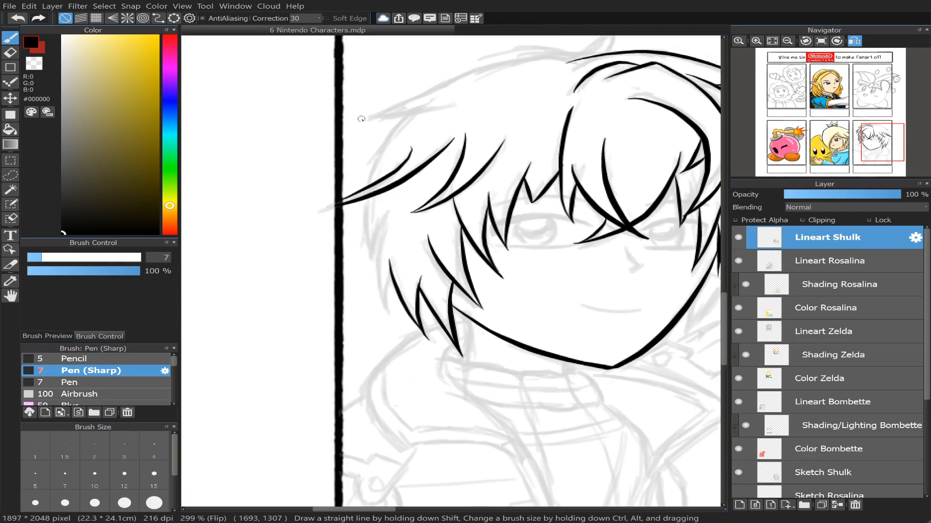
pyautogui.hotkey('ctrl', 'z')
pyautogui.moveTo(338, 201); pyautogui.dragTo(402, 161)
pyautogui.hotkey('ctrl', 'z')
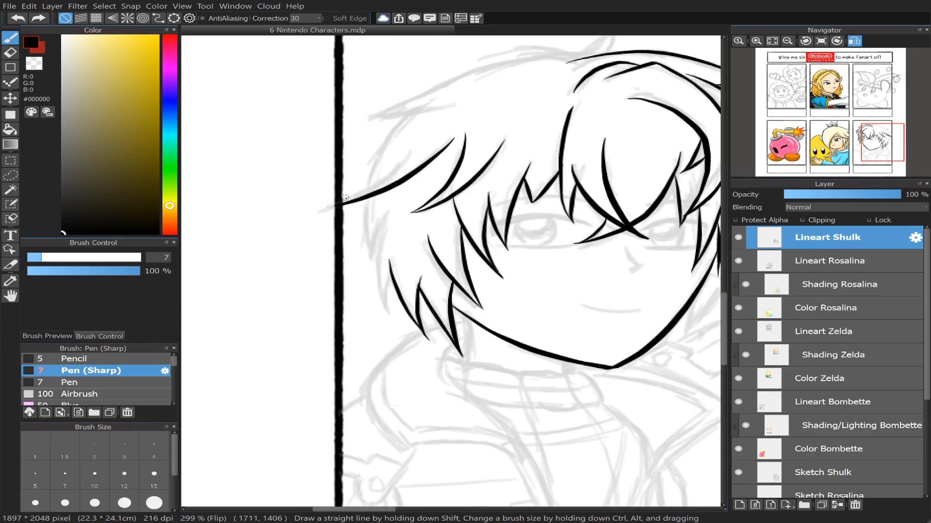
pyautogui.moveTo(342, 199); pyautogui.dragTo(410, 157)
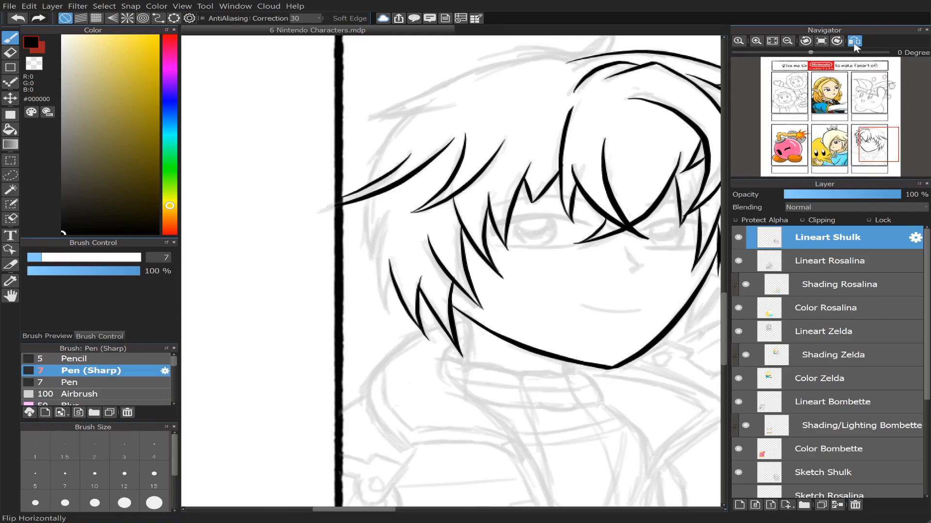
pyautogui.click(854, 41)
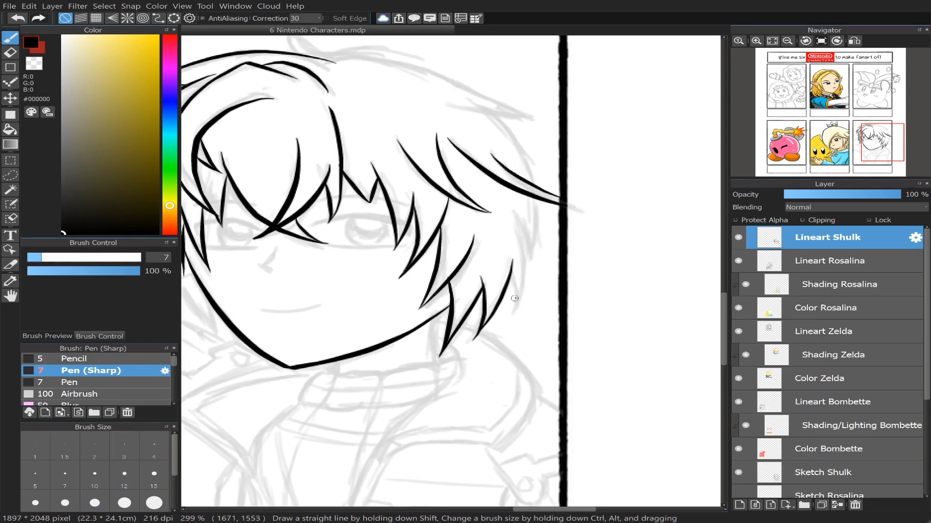
pyautogui.click(97, 482)
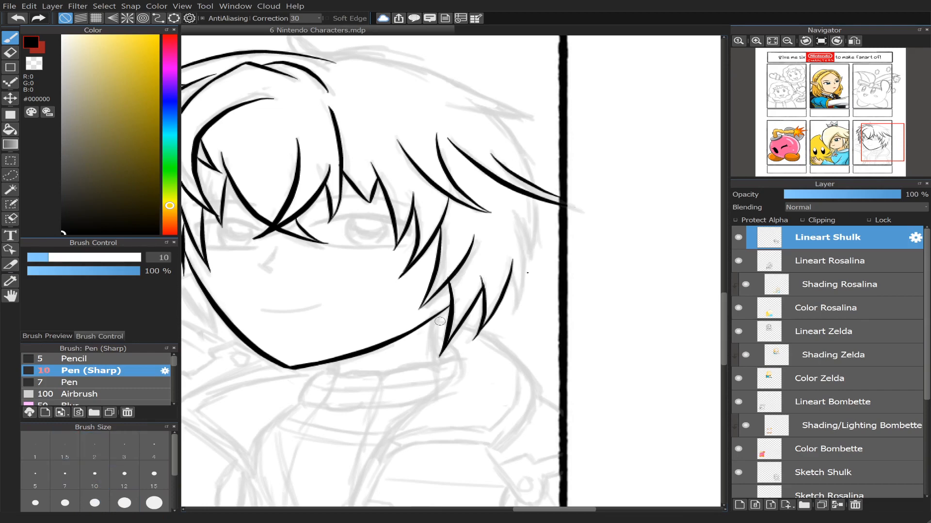
pyautogui.moveTo(511, 274); pyautogui.dragTo(514, 305)
pyautogui.hotkey('ctrl', 'z')
pyautogui.hotkey('ctrl', 'z')
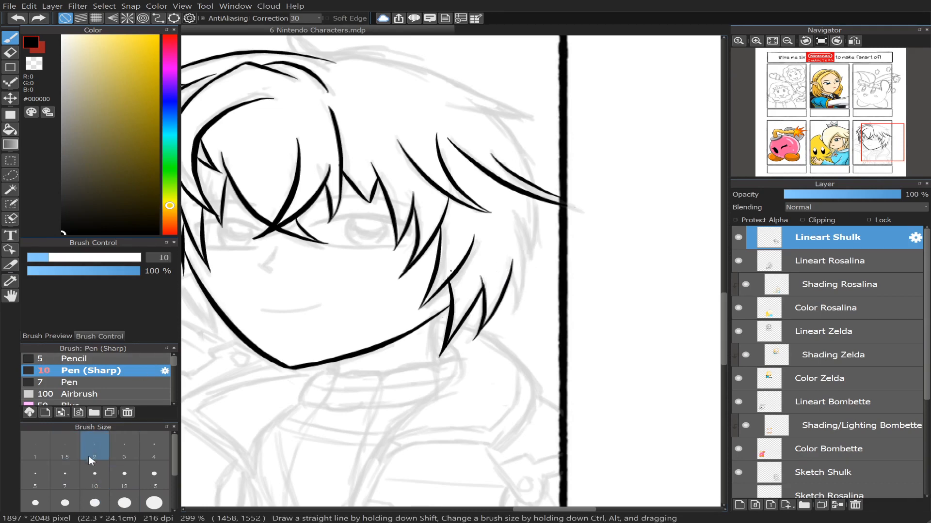
# Step: Ink the next short outer strand at brush size 7, with an edge down to its tip and another rising outward
pyautogui.click(65, 474)
pyautogui.moveTo(509, 273); pyautogui.dragTo(514, 317)
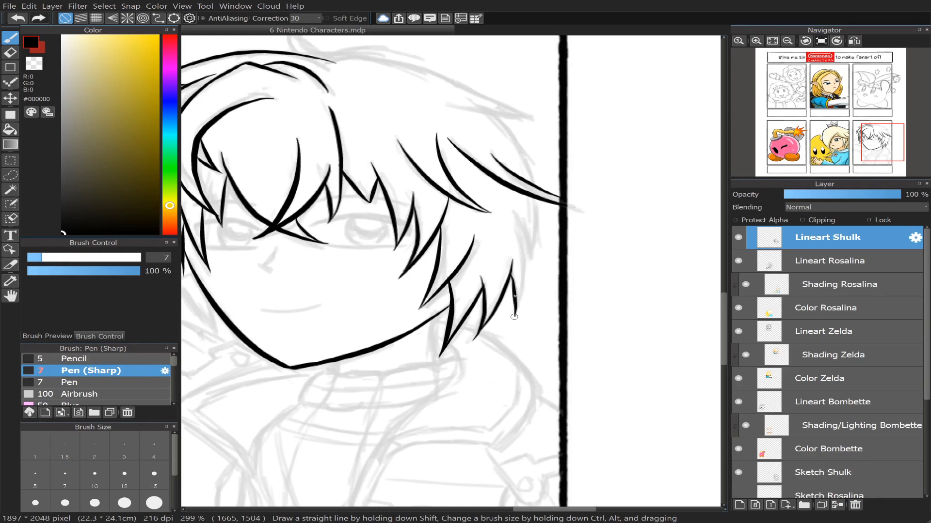
pyautogui.hotkey('ctrl', 'z')
pyautogui.moveTo(508, 274); pyautogui.dragTo(513, 311)
pyautogui.hotkey('ctrl', 'z')
pyautogui.moveTo(509, 274)
pyautogui.mouseDown()
pyautogui.moveTo(515, 309)
pyautogui.moveTo(511, 210)
pyautogui.moveTo(527, 265)
pyautogui.mouseUp()
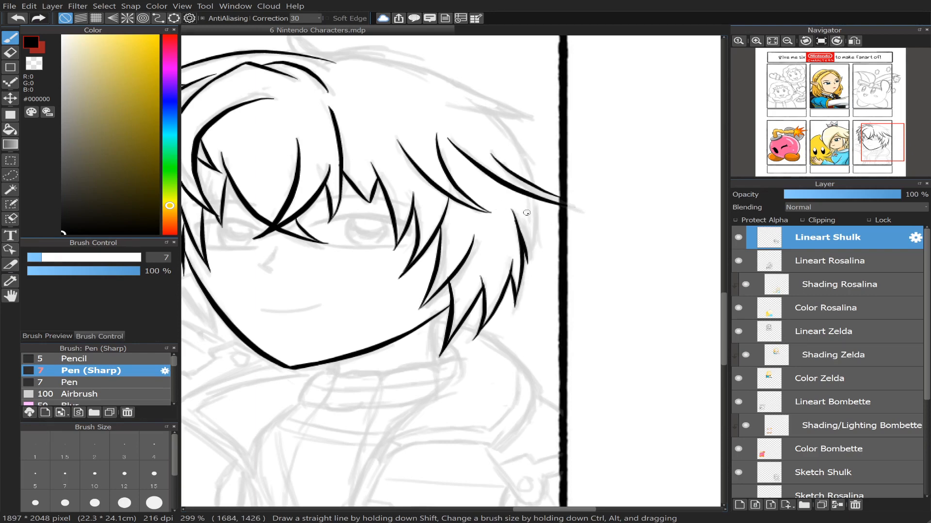
# Step: Redraw the descending inner edge of the topmost outer strand beneath the long swept strand
pyautogui.hotkey('ctrl', 'z')
pyautogui.moveTo(518, 222); pyautogui.dragTo(527, 259)
pyautogui.hotkey('ctrl', 'z')
pyautogui.moveTo(520, 222); pyautogui.dragTo(532, 260)
pyautogui.hotkey('ctrl', 'z')
pyautogui.moveTo(517, 222); pyautogui.dragTo(530, 257)
pyautogui.hotkey('ctrl', 'z')
pyautogui.moveTo(516, 219); pyautogui.dragTo(532, 260)
# Step: Ink the outer edge of the topmost side strand between the long swept strand and the strand's pointed tip
pyautogui.moveTo(539, 224)
pyautogui.mouseDown()
pyautogui.moveTo(533, 199)
pyautogui.moveTo(532, 260)
pyautogui.mouseUp()
pyautogui.hotkey('ctrl', 'z')
pyautogui.hotkey('ctrl', 'z')
pyautogui.moveTo(535, 198); pyautogui.dragTo(533, 248)
pyautogui.hotkey('ctrl', 'z')
pyautogui.moveTo(531, 200); pyautogui.dragTo(532, 267)
pyautogui.hotkey('ctrl', 'z')
pyautogui.moveTo(534, 200); pyautogui.dragTo(530, 264)
pyautogui.press('e')
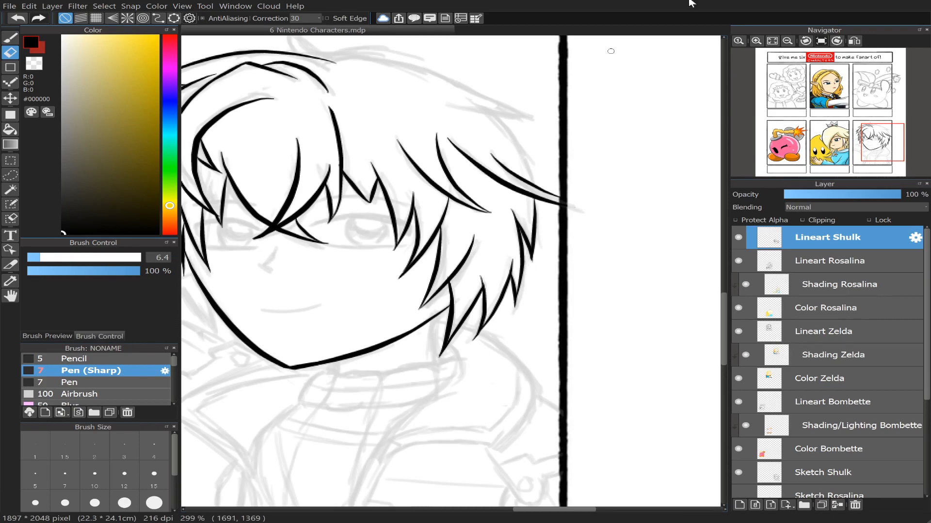
# Step: Ink the short outer hair edge rising from the long swept strand toward the upper pointed strand, using the horizontally flipped view
pyautogui.click(854, 40)
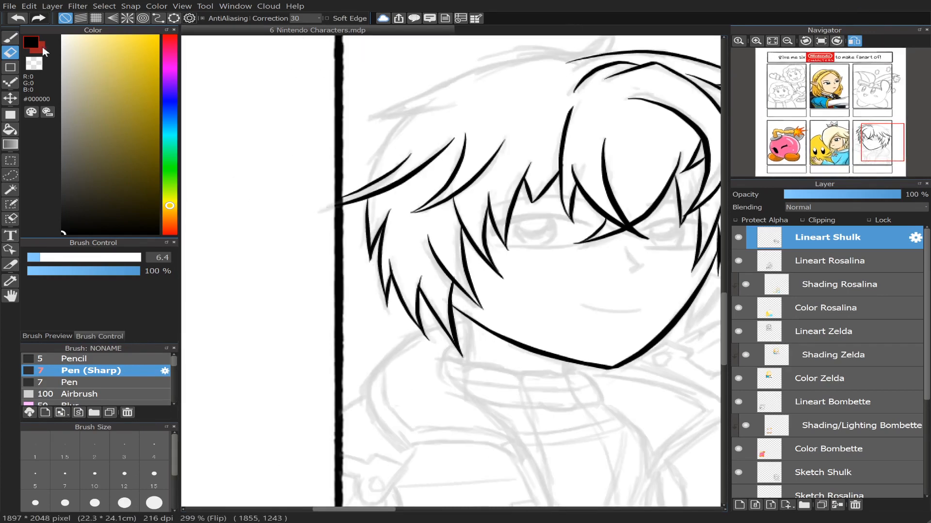
pyautogui.press('b')
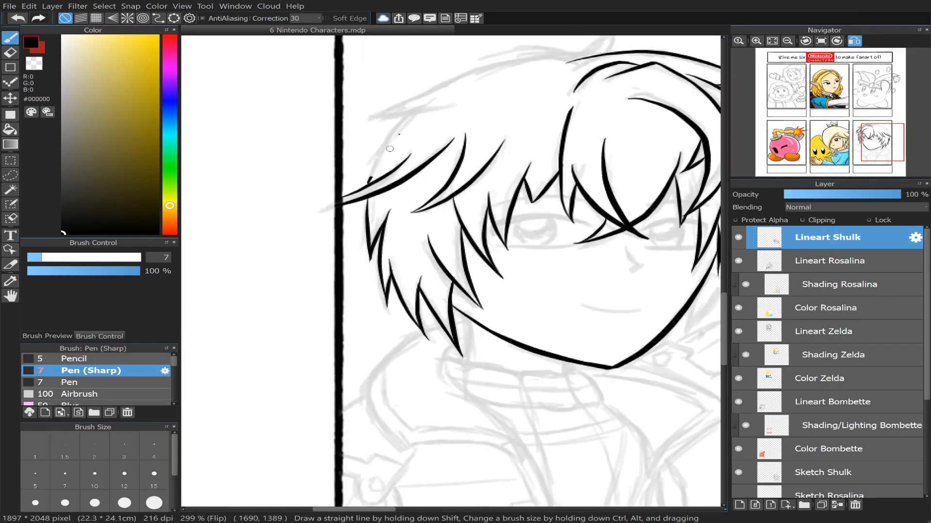
pyautogui.moveTo(399, 135); pyautogui.dragTo(447, 90)
pyautogui.hotkey('ctrl', 'z')
pyautogui.moveTo(368, 179); pyautogui.dragTo(434, 90)
pyautogui.hotkey('ctrl', 'z')
pyautogui.moveTo(370, 180)
pyautogui.mouseDown()
pyautogui.moveTo(390, 133)
pyautogui.moveTo(430, 93)
pyautogui.mouseUp()
pyautogui.hotkey('ctrl', 'z')
pyautogui.moveTo(370, 182); pyautogui.dragTo(431, 94)
pyautogui.click(10, 52)
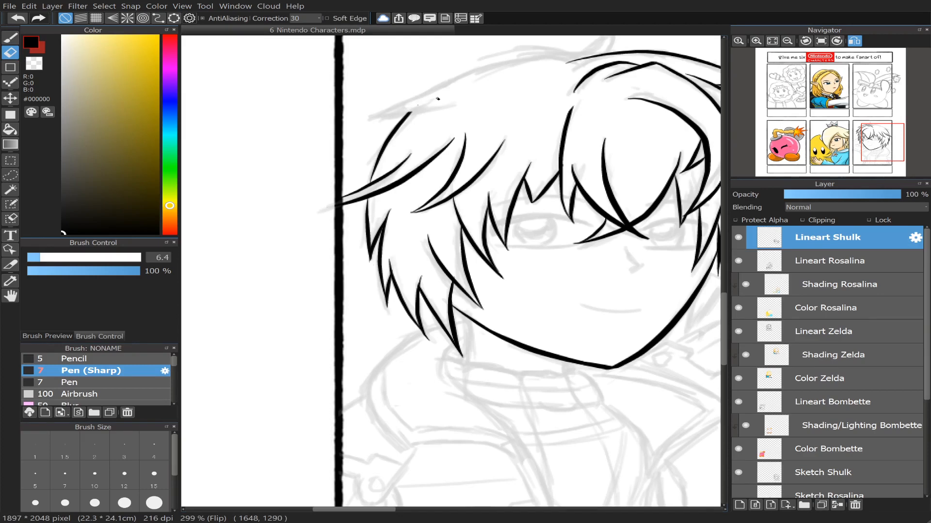
pyautogui.click(854, 41)
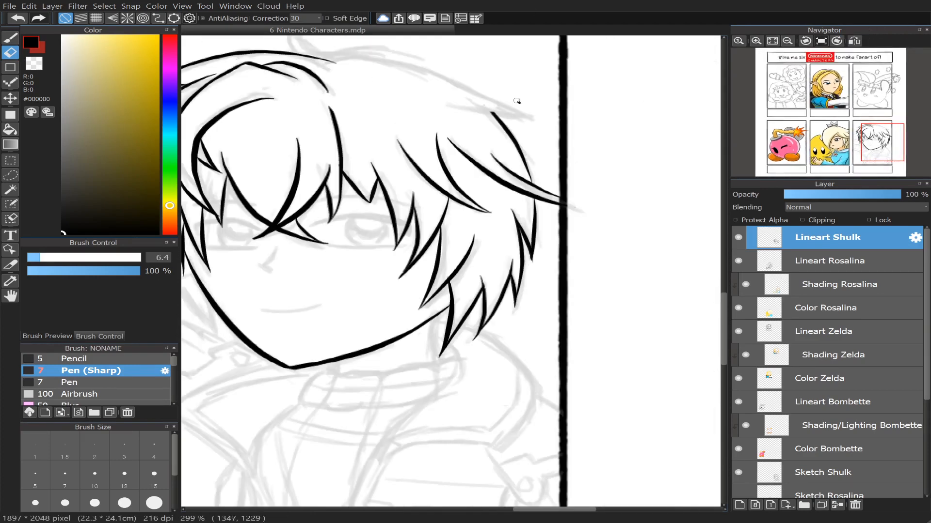
# Step: Ink the lower edge of the upper pointed side strand out to its tip at brush size 10, in the unflipped view
pyautogui.press('b')
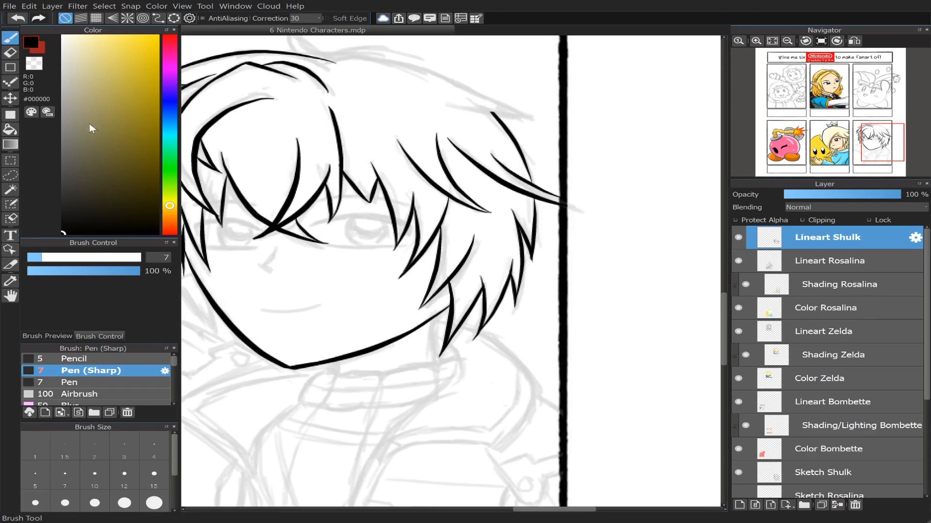
pyautogui.click(94, 475)
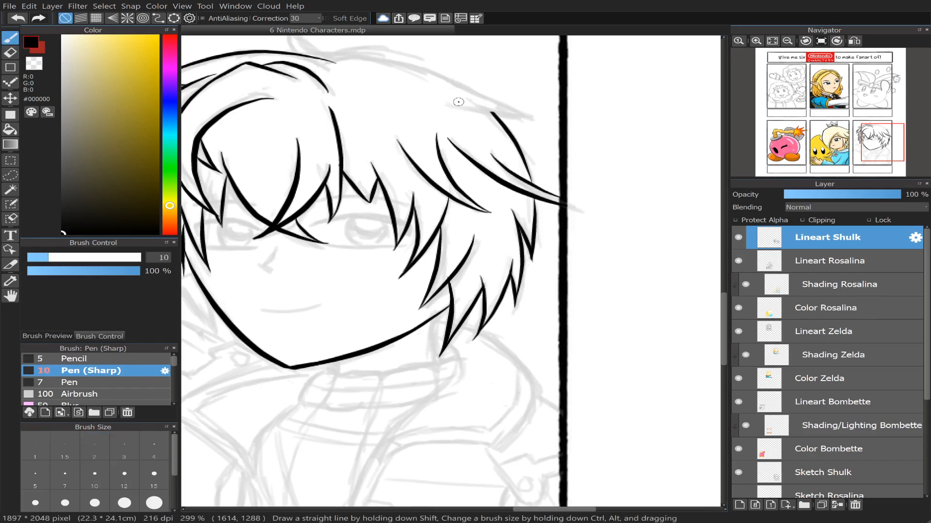
pyautogui.moveTo(441, 104); pyautogui.dragTo(536, 111)
pyautogui.hotkey('ctrl', 'z')
pyautogui.moveTo(443, 103); pyautogui.dragTo(529, 113)
pyautogui.hotkey('ctrl', 'z')
pyautogui.moveTo(443, 104)
pyautogui.mouseDown()
pyautogui.moveTo(526, 124)
pyautogui.moveTo(547, 119)
pyautogui.mouseUp()
pyautogui.hotkey('ctrl', 'z')
pyautogui.moveTo(443, 103); pyautogui.dragTo(545, 117)
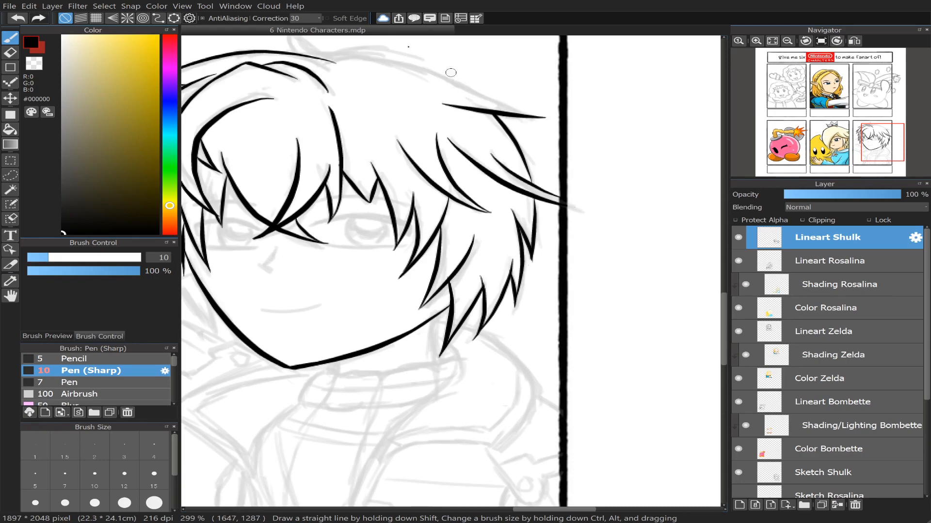
# Step: Ink the top contour of the hair from the upper side strand's tip to the crown at brush size 7, using the flipped view
pyautogui.click(854, 41)
pyautogui.moveTo(879, 151); pyautogui.dragTo(880, 148)
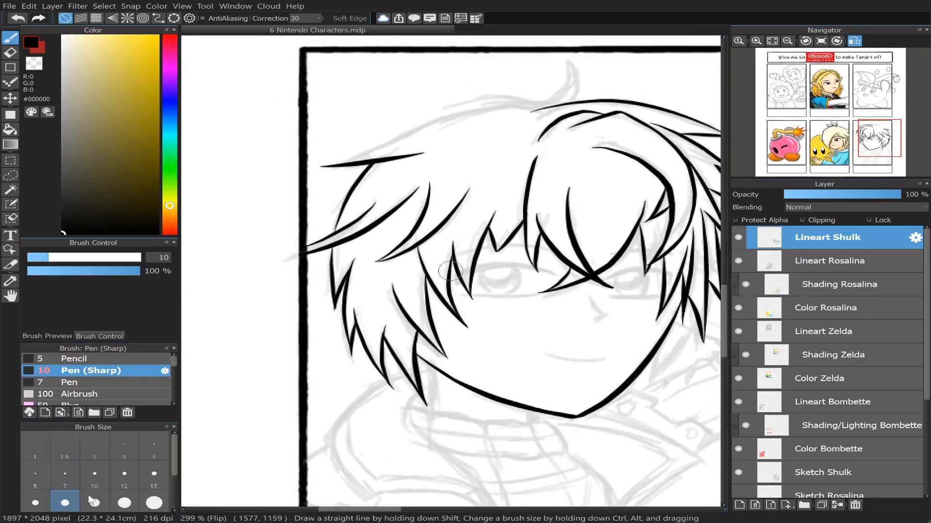
pyautogui.click(65, 475)
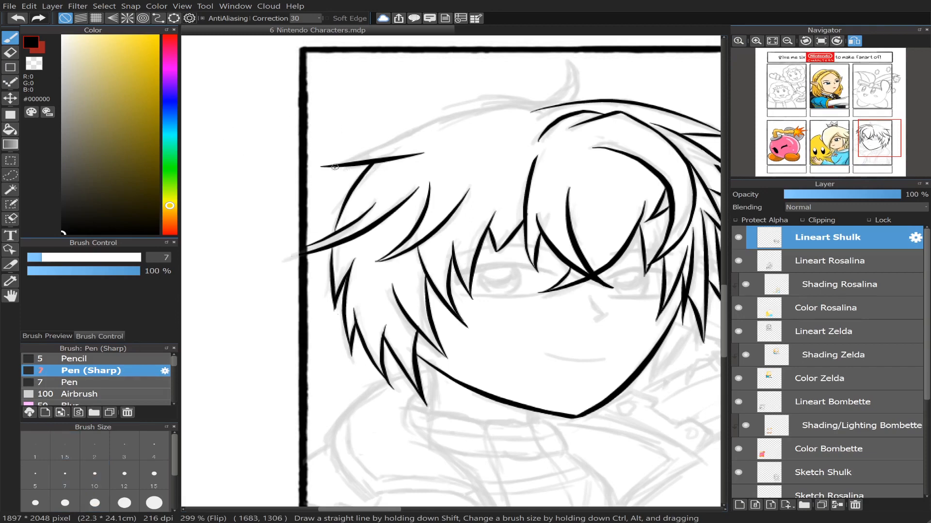
pyautogui.moveTo(335, 165); pyautogui.dragTo(517, 100)
pyautogui.hotkey('ctrl', 'z')
pyautogui.moveTo(327, 164)
pyautogui.mouseDown()
pyautogui.moveTo(480, 105)
pyautogui.moveTo(604, 90)
pyautogui.mouseUp()
pyautogui.hotkey('ctrl', 'z')
pyautogui.moveTo(325, 163)
pyautogui.mouseDown()
pyautogui.moveTo(521, 99)
pyautogui.moveTo(589, 95)
pyautogui.mouseUp()
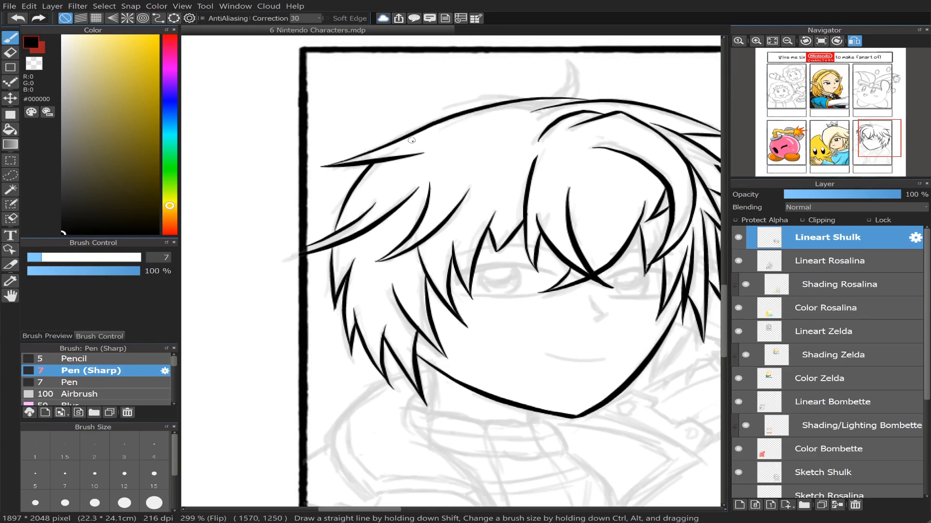
pyautogui.hotkey('ctrl', 'z')
pyautogui.moveTo(333, 164)
pyautogui.mouseDown()
pyautogui.moveTo(481, 108)
pyautogui.moveTo(576, 97)
pyautogui.mouseUp()
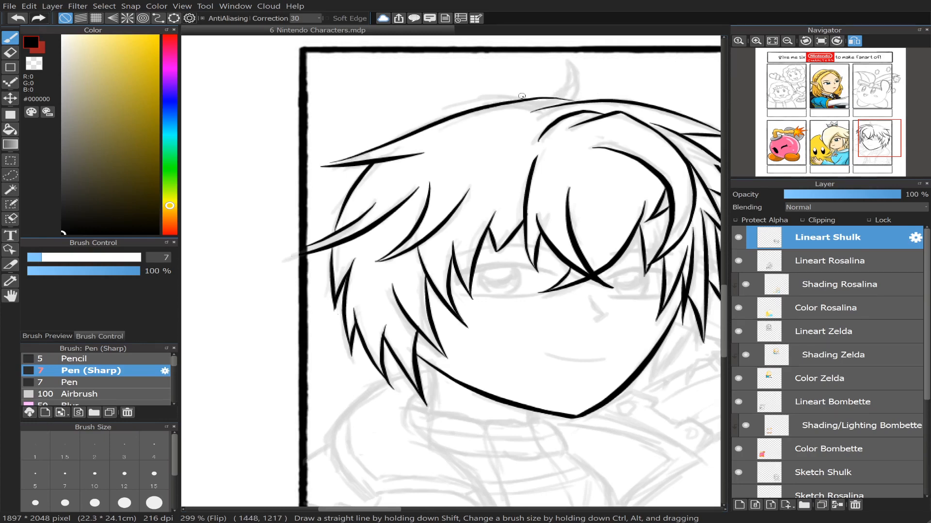
pyautogui.hotkey('ctrl', 'z')
pyautogui.moveTo(329, 165)
pyautogui.mouseDown()
pyautogui.moveTo(480, 106)
pyautogui.moveTo(541, 93)
pyautogui.moveTo(590, 99)
pyautogui.mouseUp()
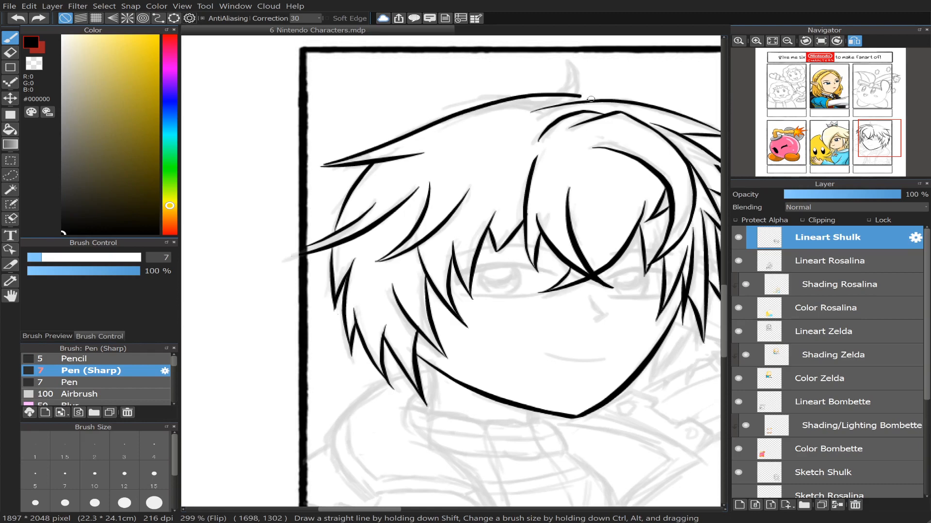
pyautogui.hotkey('ctrl', 'z')
pyautogui.moveTo(321, 166)
pyautogui.mouseDown()
pyautogui.moveTo(490, 107)
pyautogui.moveTo(584, 104)
pyautogui.mouseUp()
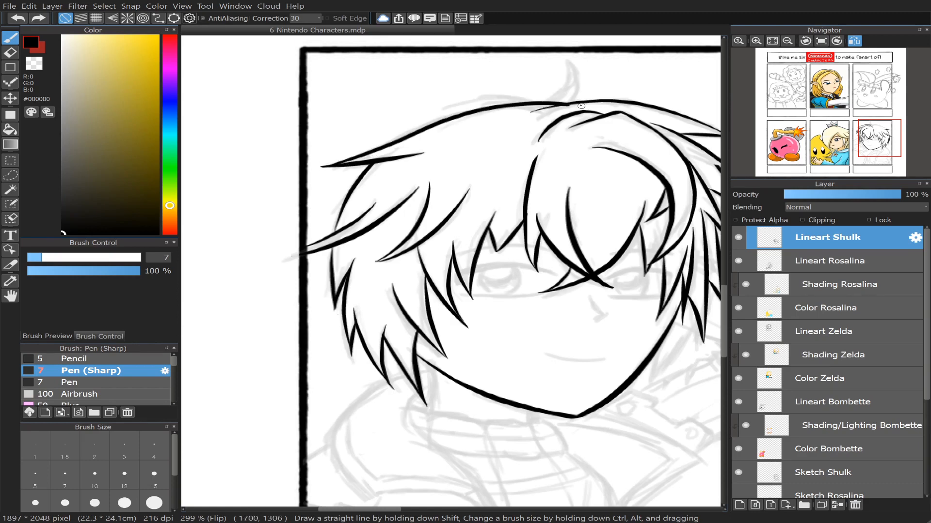
pyautogui.moveTo(911, 39)
pyautogui.click(854, 41)
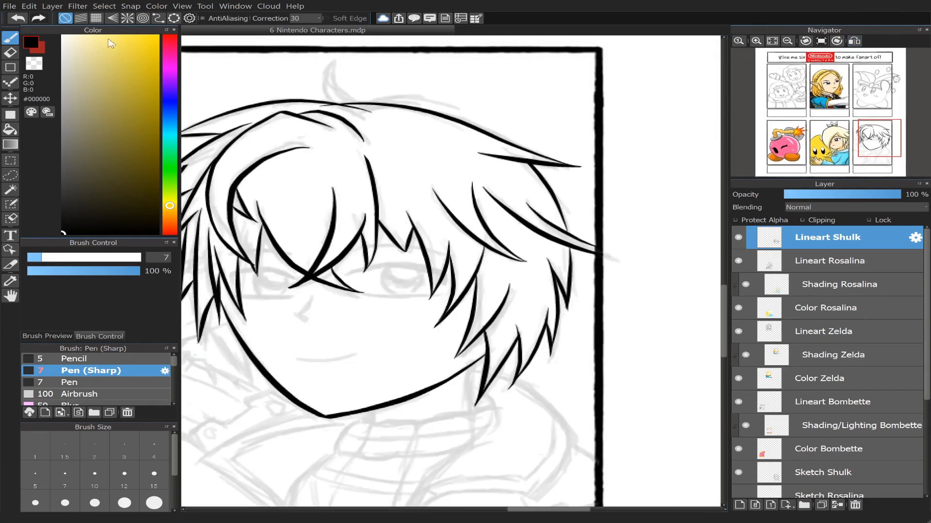
# Step: Erase the overshooting line end where the two top hair contours meet at the crown
pyautogui.click(17, 53)
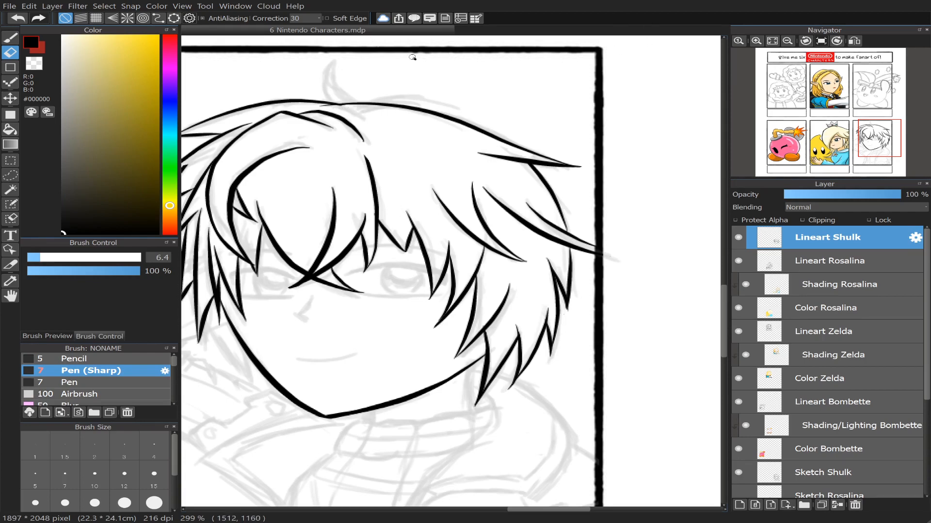
pyautogui.click(11, 38)
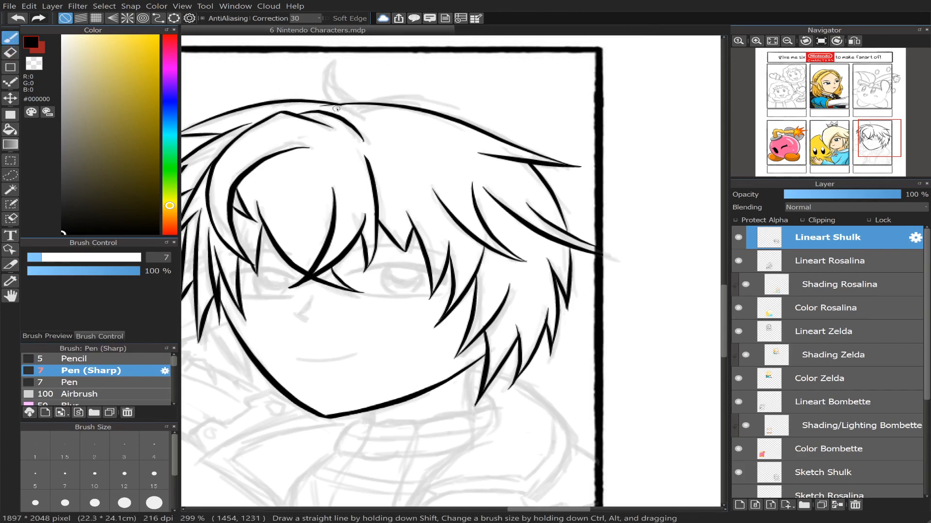
pyautogui.press('e')
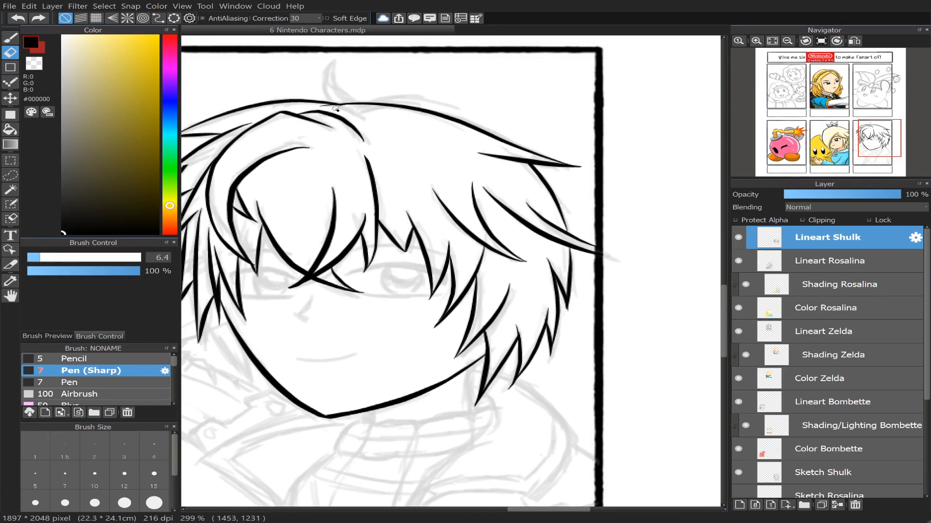
pyautogui.click(10, 38)
# Step: Ink both edges of the small upright tuft at the crown at brush size 7 and trim its line ends
pyautogui.moveTo(831, 100)
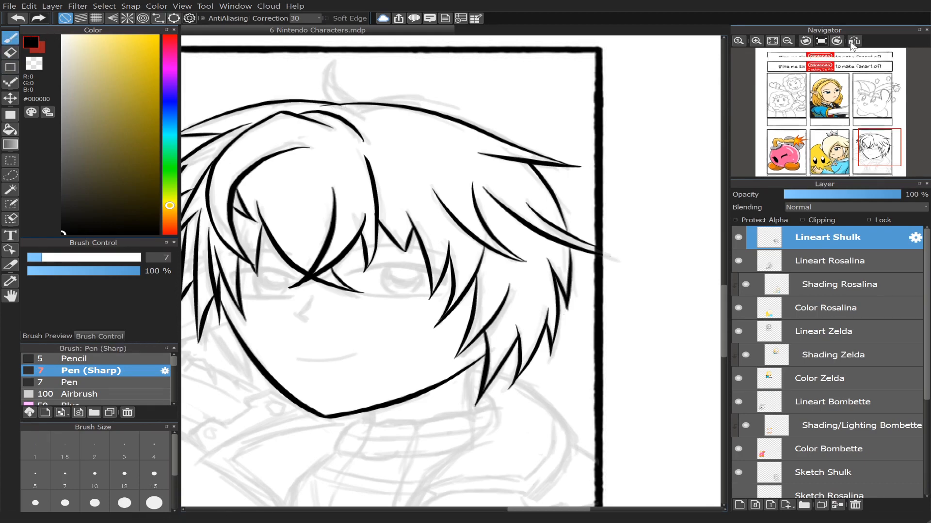
pyautogui.moveTo(872, 138); pyautogui.dragTo(865, 132)
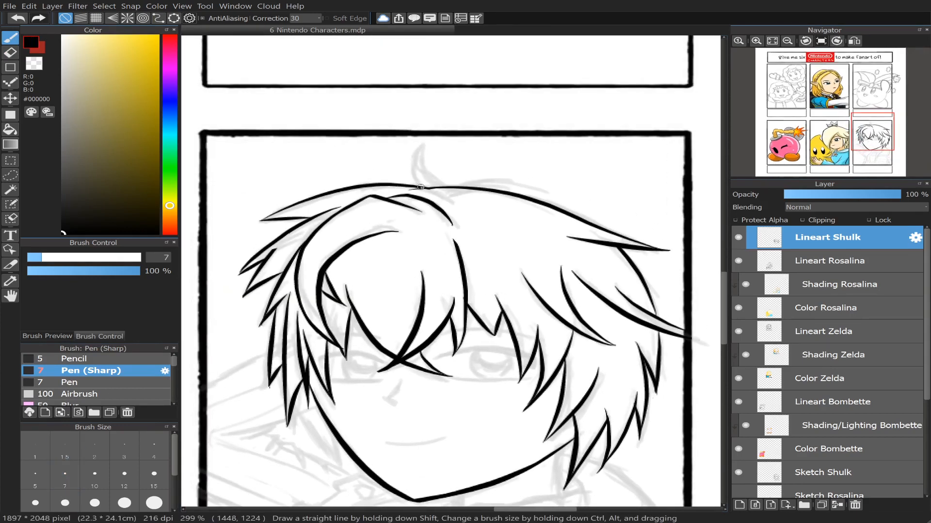
pyautogui.moveTo(420, 186); pyautogui.dragTo(429, 141)
pyautogui.hotkey('ctrl', 'z')
pyautogui.moveTo(420, 187); pyautogui.dragTo(439, 131)
pyautogui.hotkey('ctrl', 'z')
pyautogui.moveTo(420, 187)
pyautogui.mouseDown()
pyautogui.moveTo(426, 135)
pyautogui.moveTo(423, 165)
pyautogui.moveTo(443, 187)
pyautogui.mouseUp()
pyautogui.hotkey('ctrl', 'z')
pyautogui.moveTo(421, 145)
pyautogui.mouseDown()
pyautogui.moveTo(425, 167)
pyautogui.moveTo(446, 183)
pyautogui.mouseUp()
pyautogui.hotkey('ctrl', 'z')
pyautogui.moveTo(423, 140); pyautogui.dragTo(451, 185)
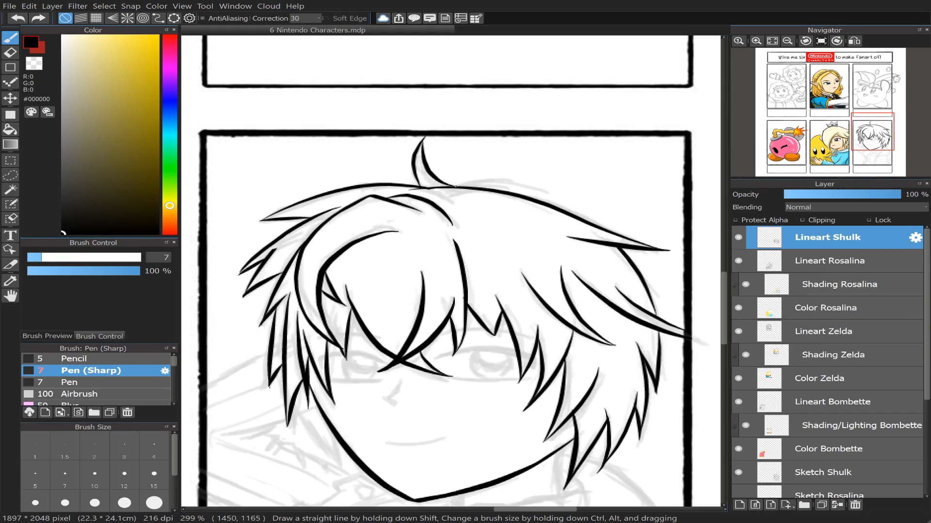
pyautogui.click(13, 54)
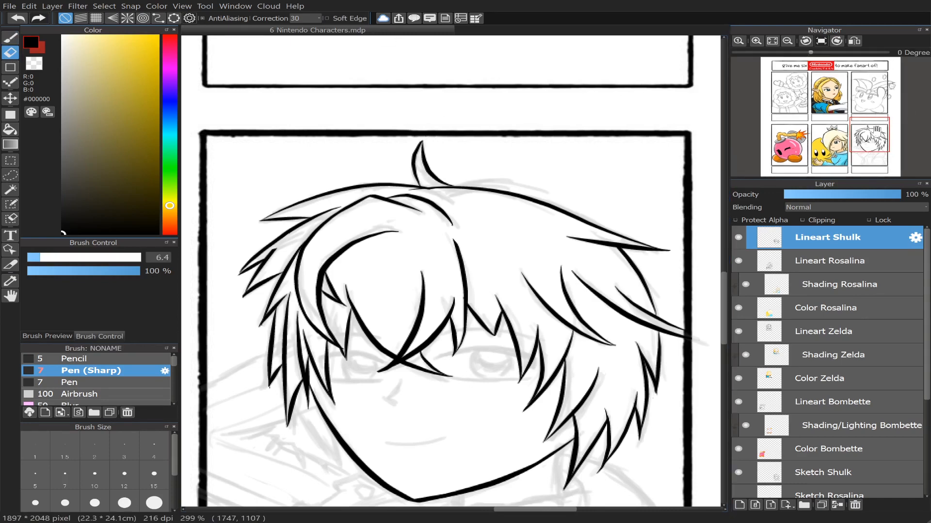
# Step: Ink a small pointed hair strand beside the neck at the end of the jawline, at brush size 10
pyautogui.moveTo(873, 130); pyautogui.dragTo(872, 143)
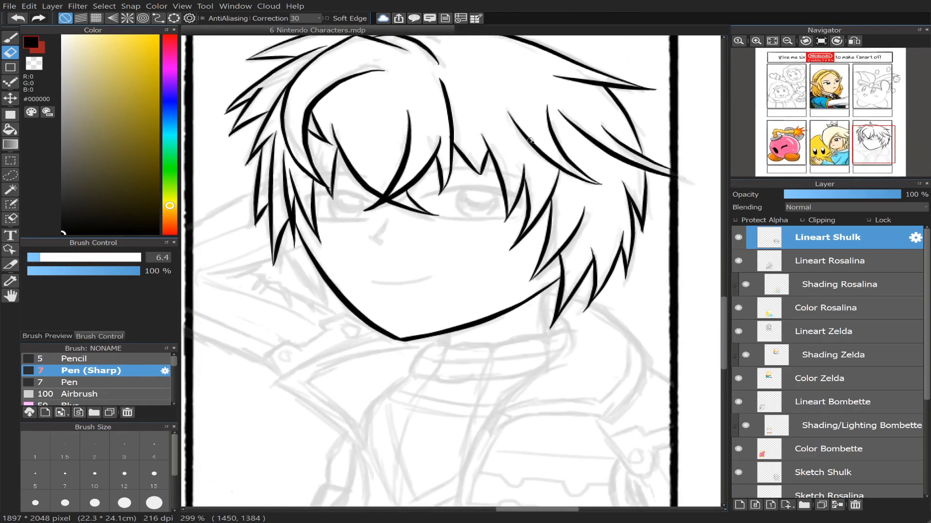
pyautogui.moveTo(873, 143)
pyautogui.mouseDown()
pyautogui.moveTo(858, 154)
pyautogui.moveTo(871, 157)
pyautogui.mouseUp()
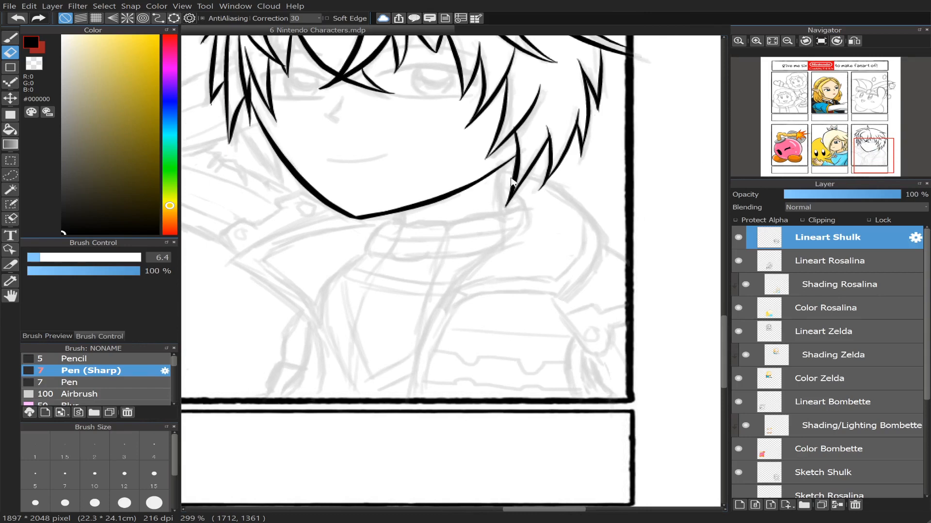
pyautogui.click(10, 38)
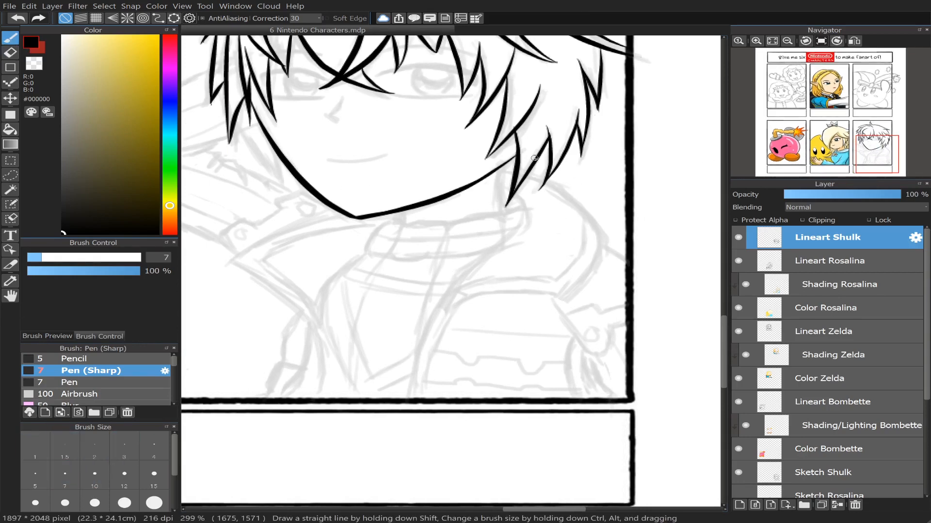
pyautogui.click(89, 485)
pyautogui.moveTo(503, 171); pyautogui.dragTo(497, 203)
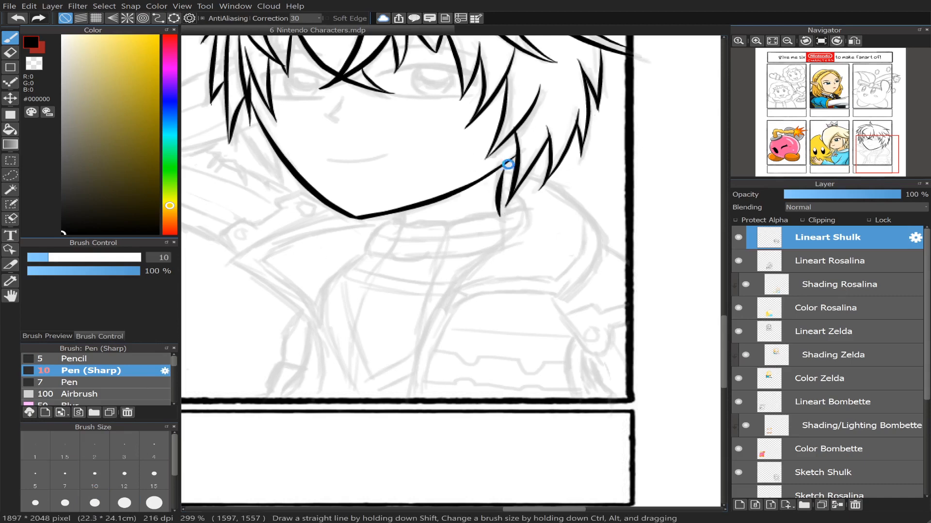
pyautogui.hotkey('ctrl', 'z')
pyautogui.moveTo(513, 159); pyautogui.dragTo(507, 214)
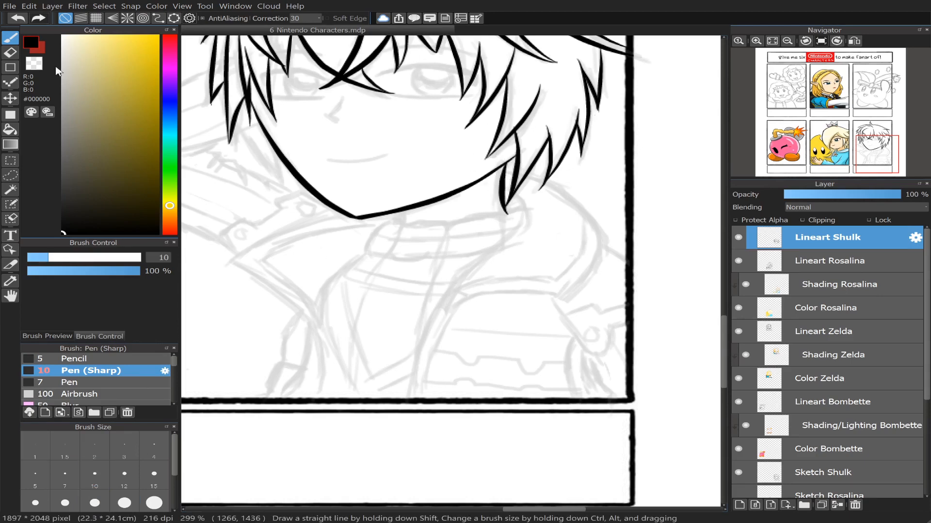
# Step: Erase the end of the jawline so it stops short of the hair strands beside the neck
pyautogui.press('e')
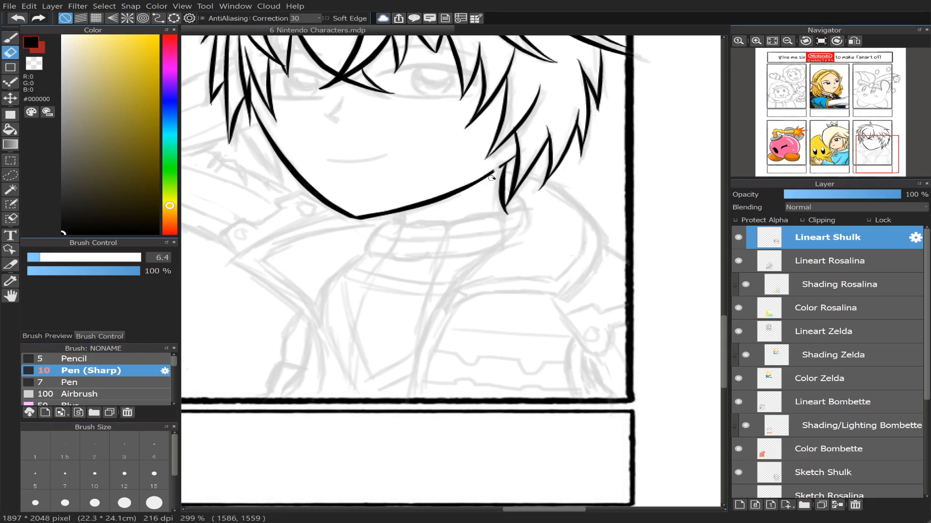
pyautogui.moveTo(497, 168); pyautogui.dragTo(500, 167)
pyautogui.moveTo(482, 184); pyautogui.dragTo(489, 168)
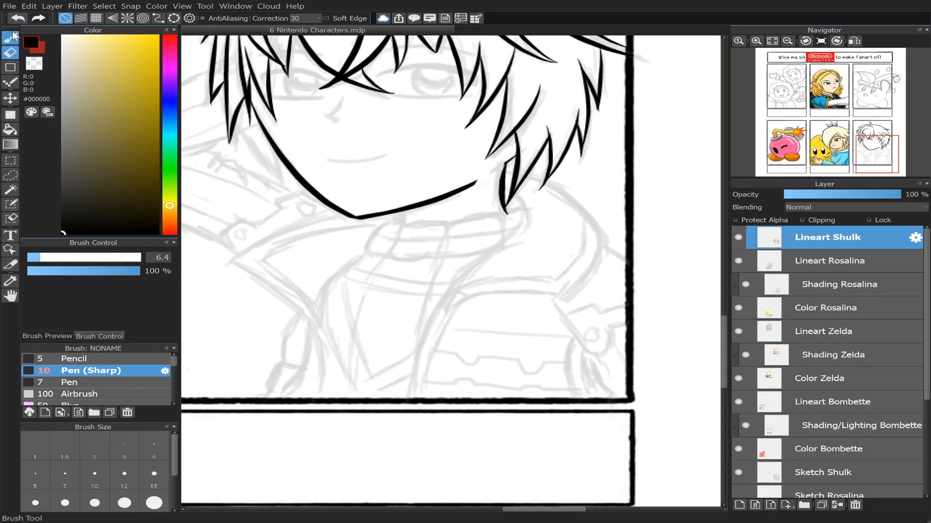
# Step: Ink the outer curve and inner edge of the collar's folded end below the chin at brush size 7
pyautogui.click(12, 35)
pyautogui.click(64, 472)
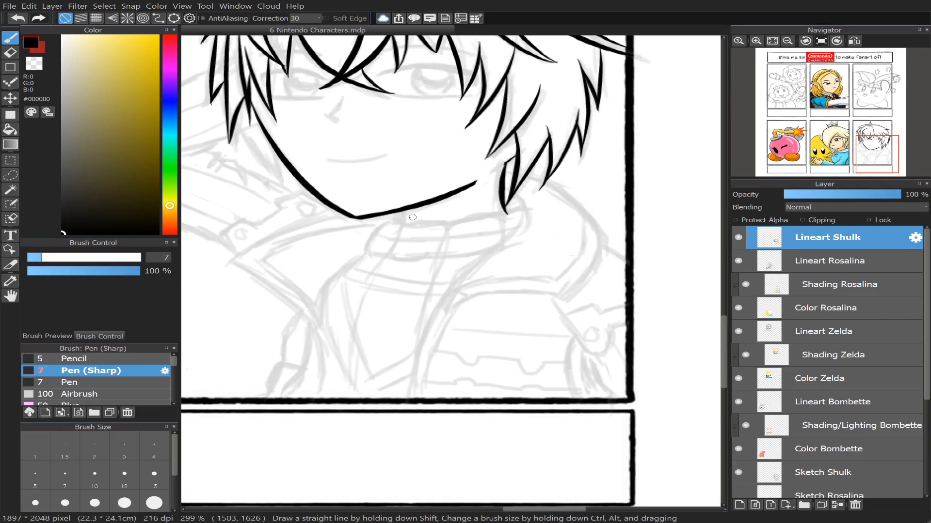
pyautogui.moveTo(405, 218)
pyautogui.mouseDown()
pyautogui.moveTo(362, 246)
pyautogui.moveTo(364, 258)
pyautogui.mouseUp()
pyautogui.hotkey('ctrl', 'z')
pyautogui.hotkey('ctrl', 'z')
pyautogui.moveTo(403, 219)
pyautogui.mouseDown()
pyautogui.moveTo(372, 231)
pyautogui.moveTo(363, 257)
pyautogui.mouseUp()
pyautogui.moveTo(403, 221); pyautogui.dragTo(388, 264)
pyautogui.hotkey('ctrl', 'z')
# Step: Ink the collar's upper edge from the fold below the chin across to the hair strands beside the neck
pyautogui.moveTo(405, 224)
pyautogui.mouseDown()
pyautogui.moveTo(445, 231)
pyautogui.moveTo(426, 220)
pyautogui.moveTo(523, 209)
pyautogui.moveTo(494, 255)
pyautogui.mouseUp()
pyautogui.hotkey('ctrl', 'z')
pyautogui.hotkey('ctrl', 'z')
pyautogui.hotkey('ctrl', 'z')
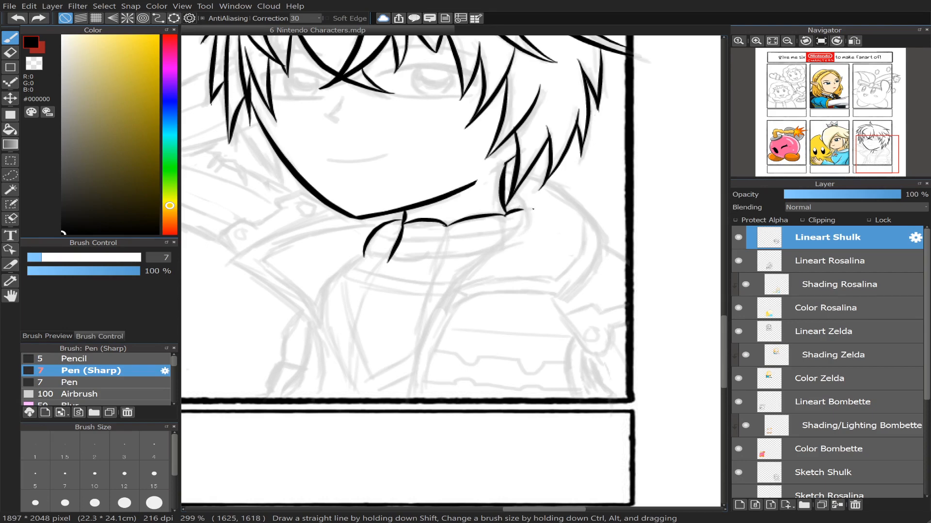
# Step: Ink the long curve from the collar's far end down to the panel's lower border and erase the part beyond it
pyautogui.moveTo(520, 208)
pyautogui.mouseDown()
pyautogui.moveTo(511, 231)
pyautogui.moveTo(420, 330)
pyautogui.moveTo(406, 425)
pyautogui.mouseUp()
pyautogui.press('e')
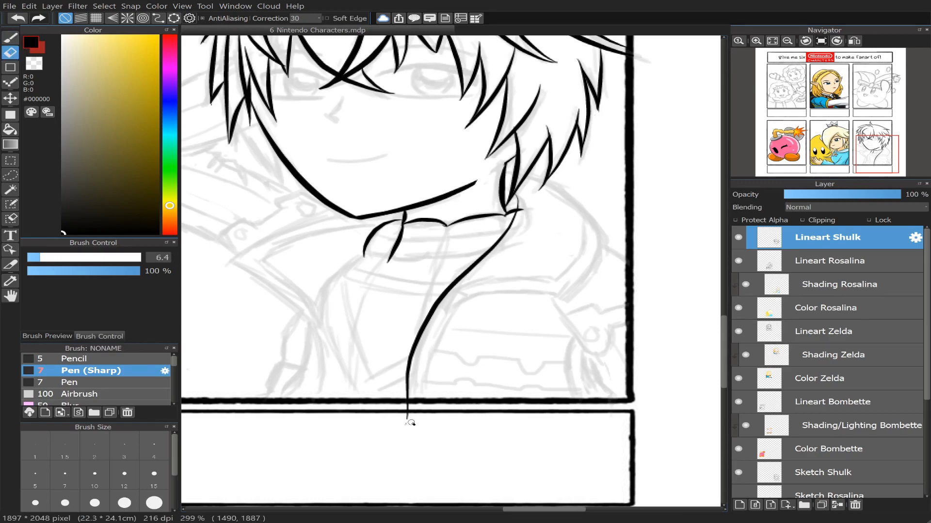
pyautogui.moveTo(405, 424); pyautogui.dragTo(407, 410)
# Step: Refine the collar's folded end below the chin by closing its lower edge with a curved line and trimming the excess
pyautogui.press('b')
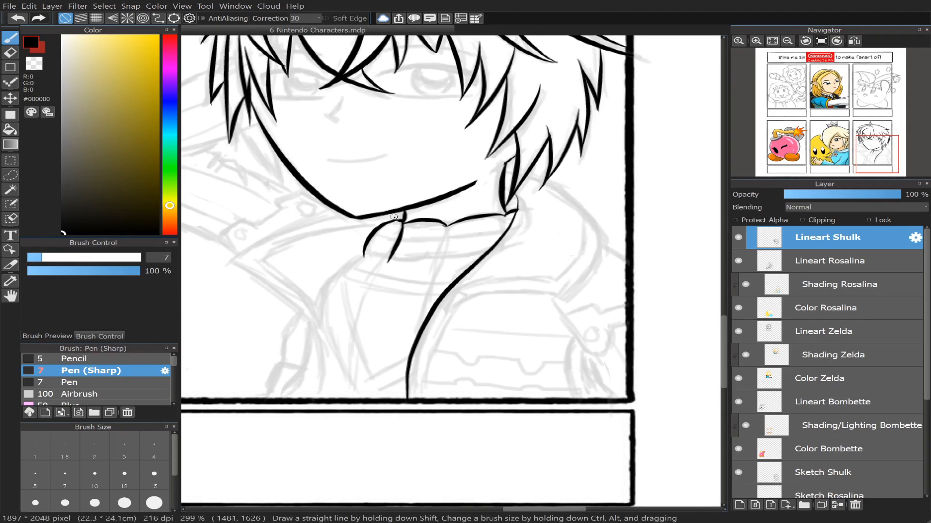
pyautogui.hotkey('ctrl', 'z')
pyautogui.moveTo(402, 222); pyautogui.dragTo(393, 221)
pyautogui.hotkey('ctrl', 'z')
pyautogui.hotkey('ctrl', 'z')
pyautogui.moveTo(365, 253)
pyautogui.mouseDown()
pyautogui.moveTo(384, 262)
pyautogui.moveTo(395, 251)
pyautogui.mouseUp()
pyautogui.hotkey('ctrl', 'z')
pyautogui.hotkey('ctrl', 'z')
pyautogui.hotkey('ctrl', 'z')
pyautogui.moveTo(362, 250); pyautogui.dragTo(393, 254)
pyautogui.hotkey('ctrl', 'z')
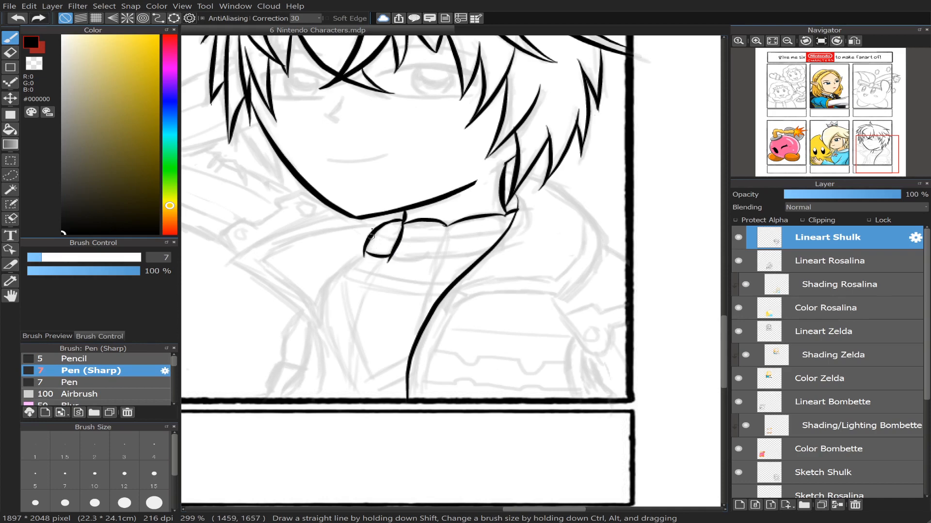
pyautogui.click(11, 54)
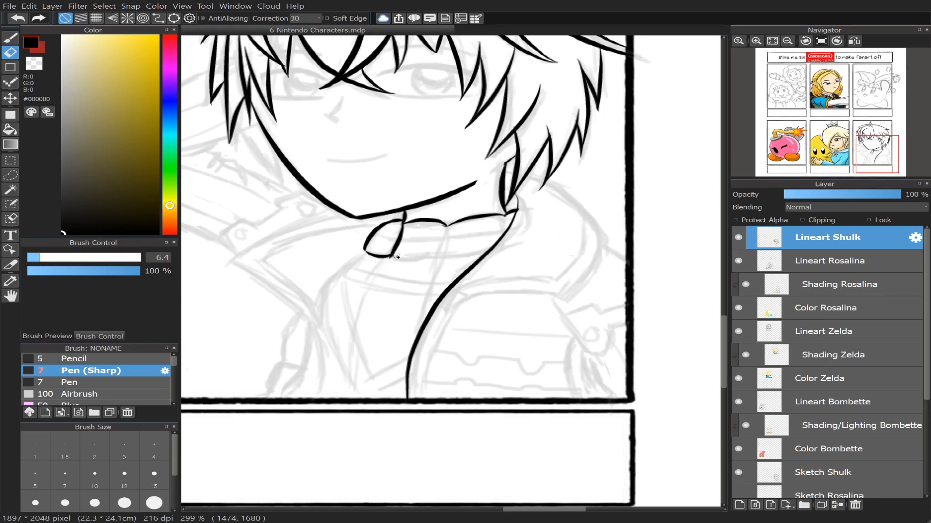
pyautogui.press('b')
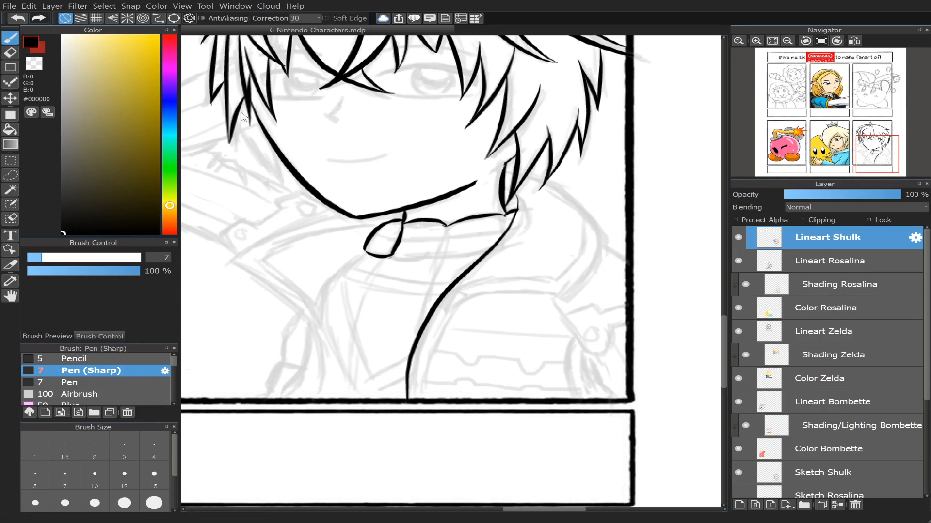
# Step: Ink the curved side and lower edge of the collar's middle section and the lower edge of its far section
pyautogui.moveTo(392, 257)
pyautogui.mouseDown()
pyautogui.moveTo(436, 250)
pyautogui.moveTo(413, 261)
pyautogui.moveTo(430, 256)
pyautogui.mouseUp()
pyautogui.hotkey('ctrl', 'z')
pyautogui.moveTo(444, 224); pyautogui.dragTo(432, 258)
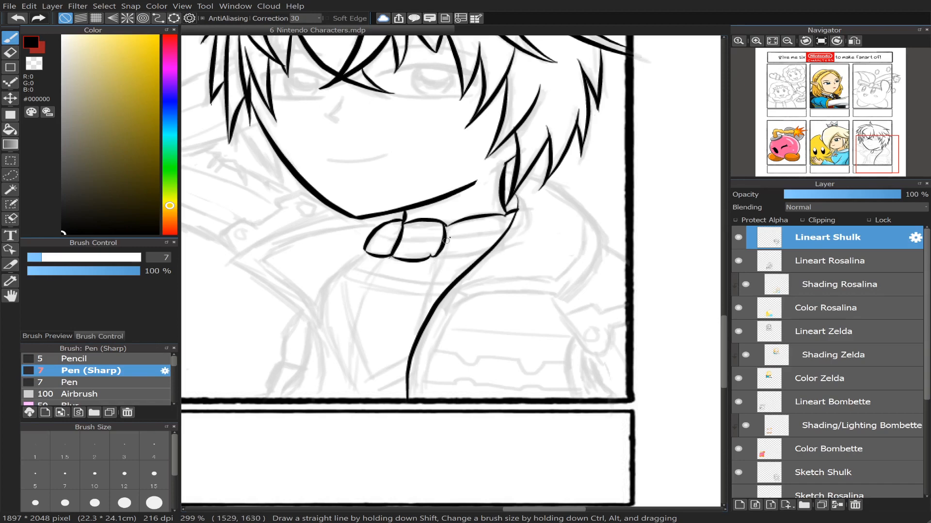
pyautogui.hotkey('ctrl', 'z')
pyautogui.moveTo(446, 226)
pyautogui.mouseDown()
pyautogui.moveTo(417, 261)
pyautogui.moveTo(478, 251)
pyautogui.moveTo(461, 259)
pyautogui.moveTo(504, 234)
pyautogui.mouseUp()
pyautogui.hotkey('ctrl', 'z')
# Step: Ink the upper line of the hood's trim from the long front curve out toward the shoulder
pyautogui.moveTo(440, 300); pyautogui.dragTo(527, 275)
pyautogui.hotkey('ctrl', 'z')
pyautogui.moveTo(437, 304)
pyautogui.mouseDown()
pyautogui.moveTo(467, 284)
pyautogui.moveTo(538, 277)
pyautogui.mouseUp()
pyautogui.hotkey('ctrl', 'z')
pyautogui.moveTo(439, 300)
pyautogui.mouseDown()
pyautogui.moveTo(489, 278)
pyautogui.moveTo(552, 276)
pyautogui.mouseUp()
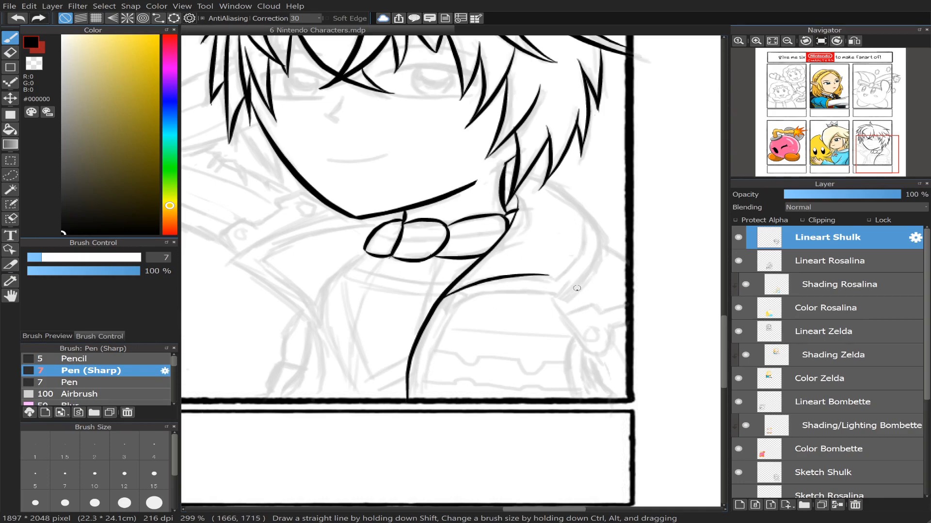
# Step: Ink a second jacket front line alongside the long curve, running down past the panel's lower border
pyautogui.moveTo(562, 298)
pyautogui.mouseDown()
pyautogui.moveTo(498, 295)
pyautogui.moveTo(454, 314)
pyautogui.moveTo(428, 400)
pyautogui.mouseUp()
pyautogui.hotkey('ctrl', 'z')
pyautogui.moveTo(561, 296)
pyautogui.mouseDown()
pyautogui.moveTo(460, 301)
pyautogui.moveTo(417, 386)
pyautogui.moveTo(416, 416)
pyautogui.mouseUp()
pyautogui.hotkey('ctrl', 'z')
pyautogui.moveTo(462, 300)
pyautogui.mouseDown()
pyautogui.moveTo(430, 349)
pyautogui.moveTo(419, 431)
pyautogui.mouseUp()
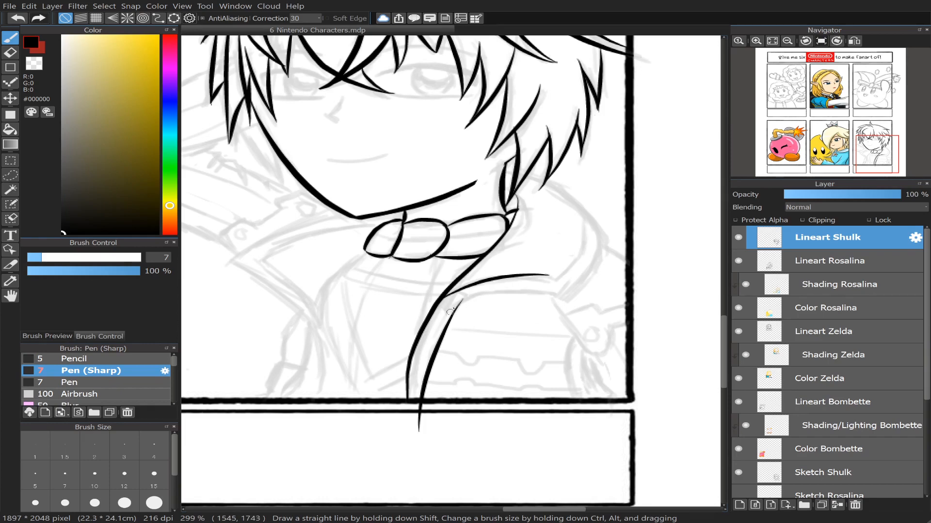
# Step: Ink the hood trim's lower line from the second front line toward the shoulder and erase the overshooting ends at the corner and panel border
pyautogui.moveTo(450, 311)
pyautogui.mouseDown()
pyautogui.moveTo(478, 297)
pyautogui.moveTo(547, 298)
pyautogui.mouseUp()
pyautogui.hotkey('ctrl', 'z')
pyautogui.moveTo(455, 312)
pyautogui.mouseDown()
pyautogui.moveTo(538, 293)
pyautogui.moveTo(586, 304)
pyautogui.mouseUp()
pyautogui.hotkey('ctrl', 'z')
pyautogui.moveTo(449, 315)
pyautogui.mouseDown()
pyautogui.moveTo(491, 293)
pyautogui.moveTo(572, 299)
pyautogui.mouseUp()
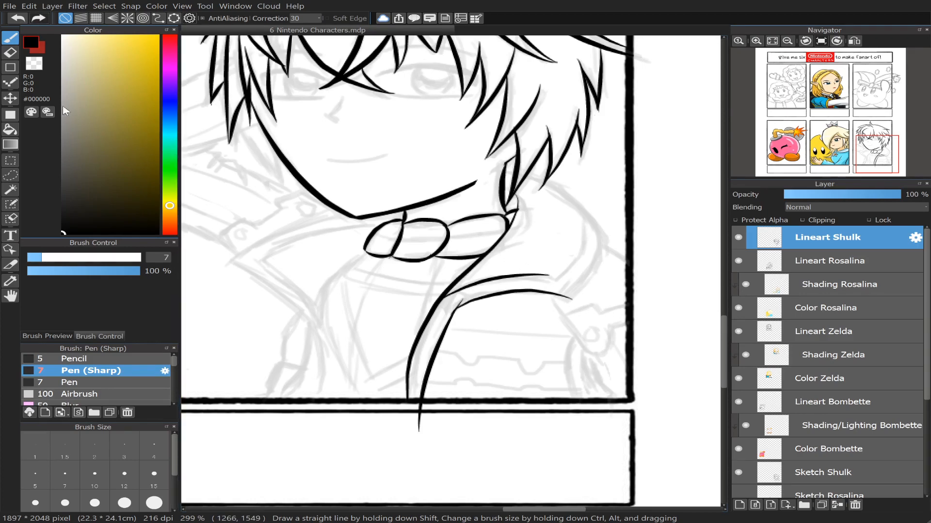
pyautogui.click(11, 56)
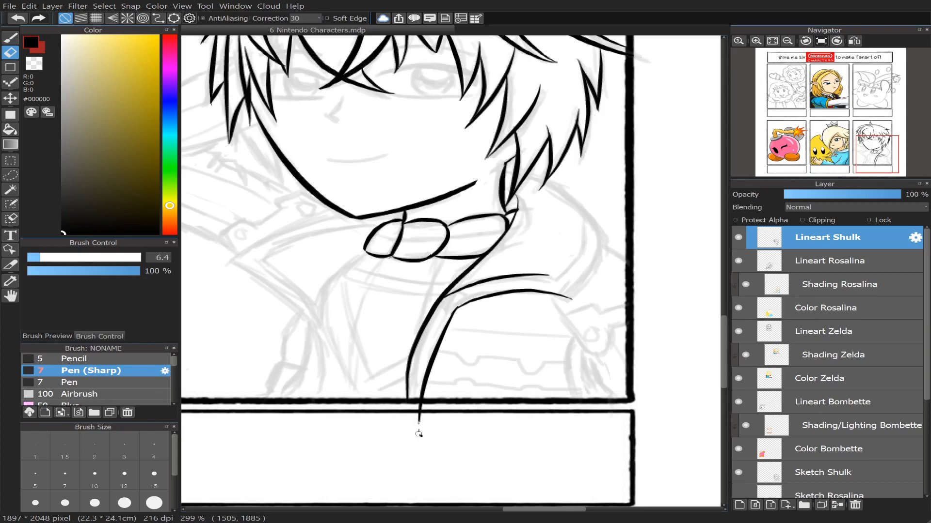
pyautogui.moveTo(419, 433); pyautogui.dragTo(419, 419)
pyautogui.moveTo(464, 307); pyautogui.dragTo(454, 307)
pyautogui.press('b')
# Step: Ink the hood's outer curve from the hair to the trim's end in a mirrored canvas view and erase the part beyond the trim
pyautogui.click(854, 41)
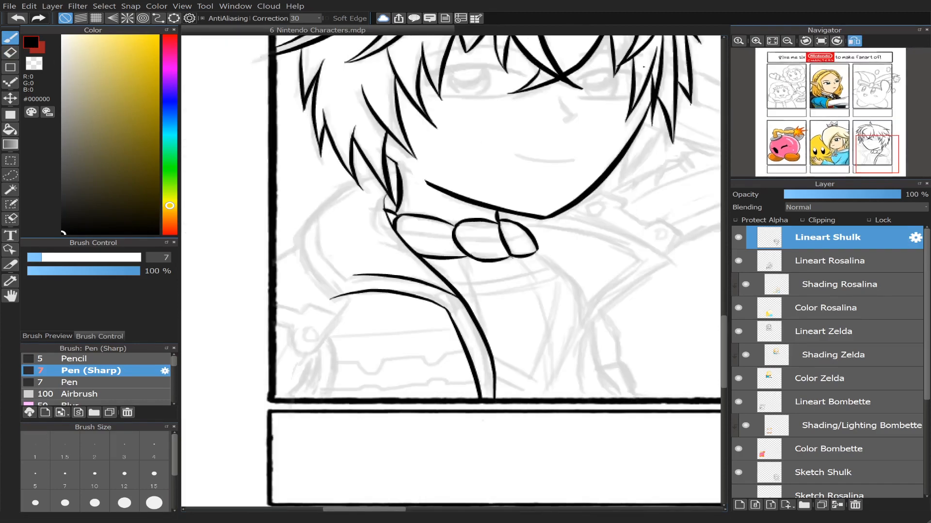
pyautogui.moveTo(374, 176)
pyautogui.mouseDown()
pyautogui.moveTo(328, 193)
pyautogui.moveTo(289, 240)
pyautogui.moveTo(317, 302)
pyautogui.mouseUp()
pyautogui.hotkey('ctrl', 'z')
pyautogui.moveTo(374, 176)
pyautogui.mouseDown()
pyautogui.moveTo(325, 206)
pyautogui.moveTo(308, 266)
pyautogui.moveTo(321, 295)
pyautogui.mouseUp()
pyautogui.hotkey('ctrl', 'z')
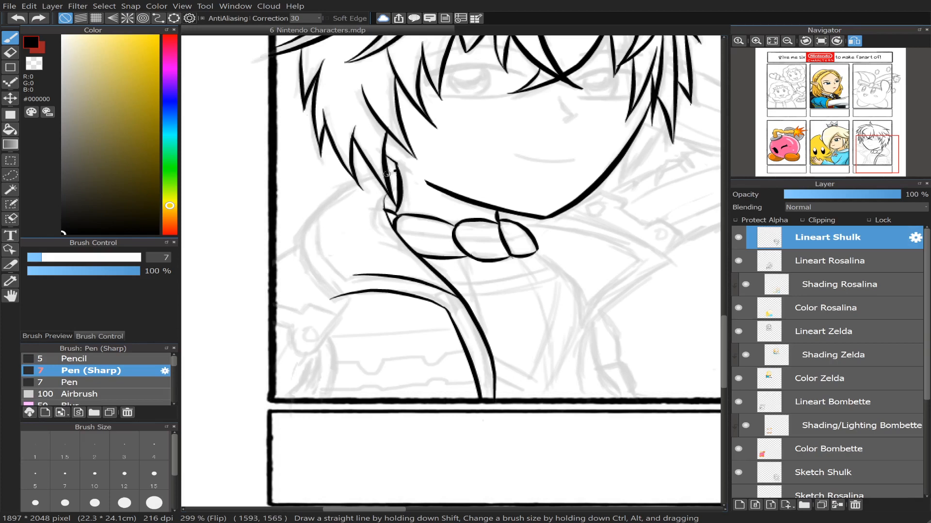
pyautogui.moveTo(368, 177)
pyautogui.mouseDown()
pyautogui.moveTo(301, 230)
pyautogui.moveTo(305, 282)
pyautogui.moveTo(344, 318)
pyautogui.mouseUp()
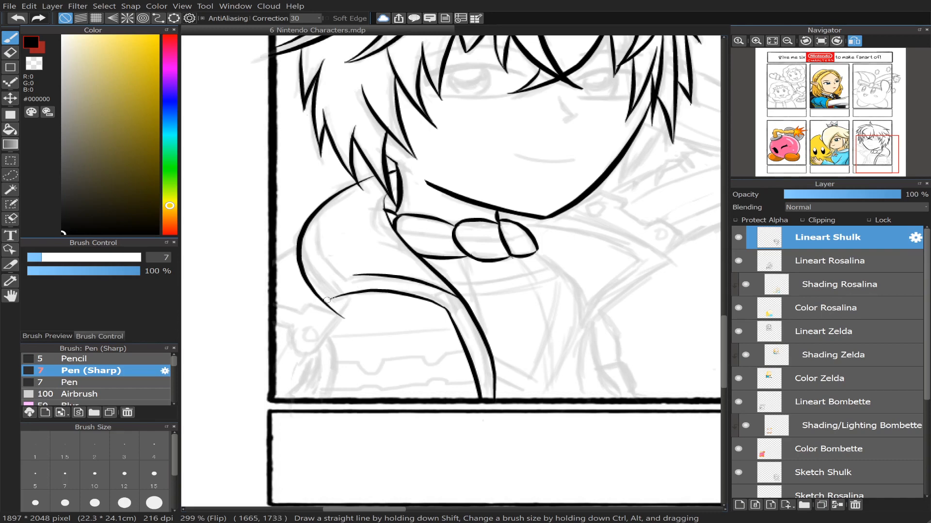
pyautogui.click(854, 41)
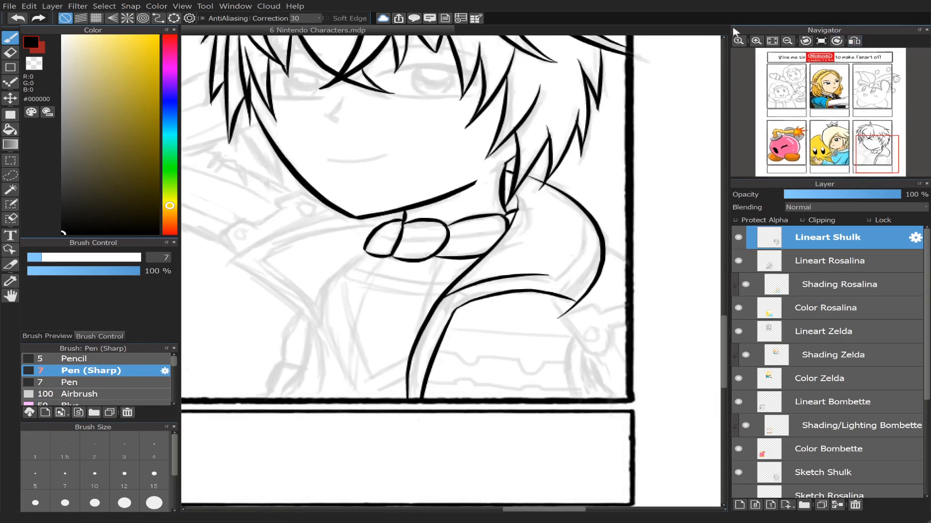
pyautogui.press('e')
pyautogui.moveTo(574, 318)
pyautogui.mouseDown()
pyautogui.moveTo(549, 321)
pyautogui.moveTo(574, 306)
pyautogui.mouseUp()
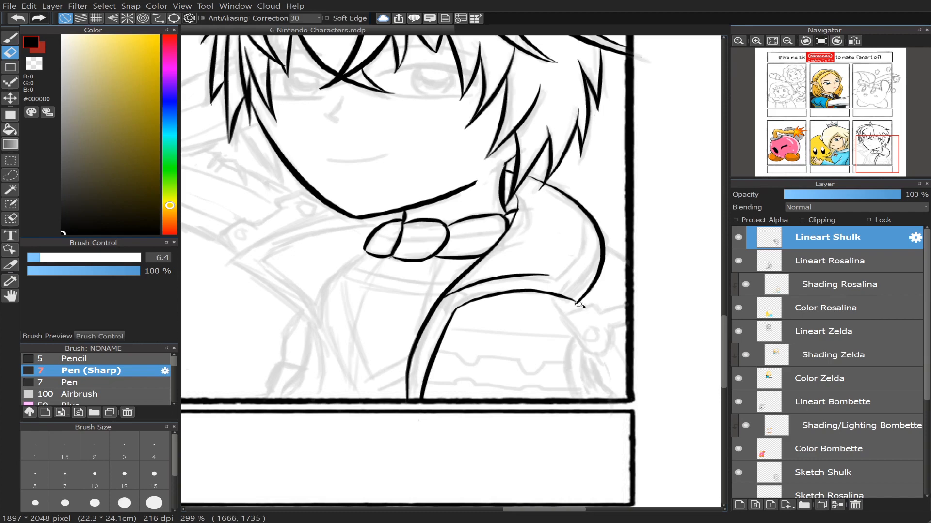
pyautogui.press('b')
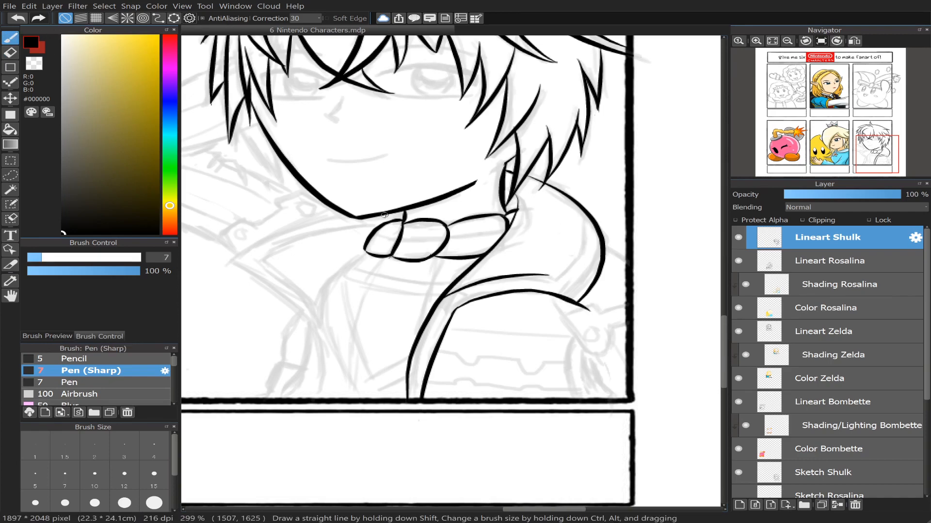
# Step: Retrace the end of the hood trim's lower line and erase the excess to form a clean pointed corner
pyautogui.moveTo(557, 294); pyautogui.dragTo(587, 309)
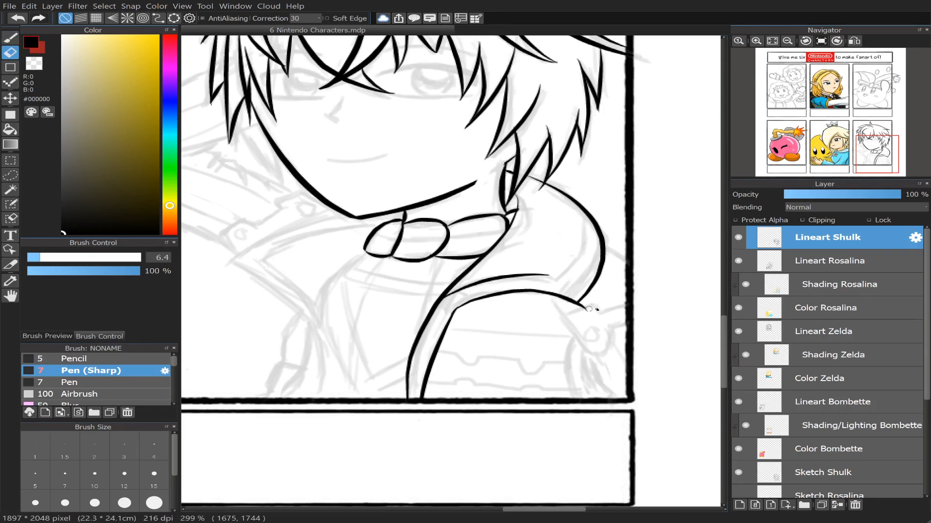
pyautogui.moveTo(593, 306)
pyautogui.mouseDown()
pyautogui.moveTo(574, 311)
pyautogui.moveTo(589, 301)
pyautogui.moveTo(573, 309)
pyautogui.moveTo(590, 301)
pyautogui.mouseUp()
pyautogui.press('b')
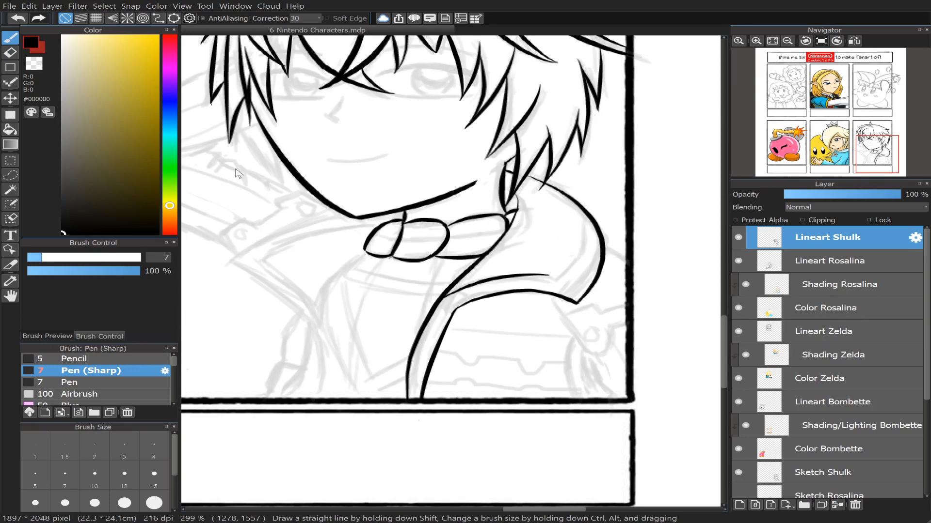
# Step: Ink the hood's inner curve down to the trim's upper line and erase the overlap where they meet
pyautogui.moveTo(520, 276); pyautogui.dragTo(564, 279)
pyautogui.hotkey('ctrl', 'z')
pyautogui.hotkey('ctrl', 'z')
pyautogui.moveTo(583, 213)
pyautogui.mouseDown()
pyautogui.moveTo(581, 250)
pyautogui.moveTo(555, 279)
pyautogui.mouseUp()
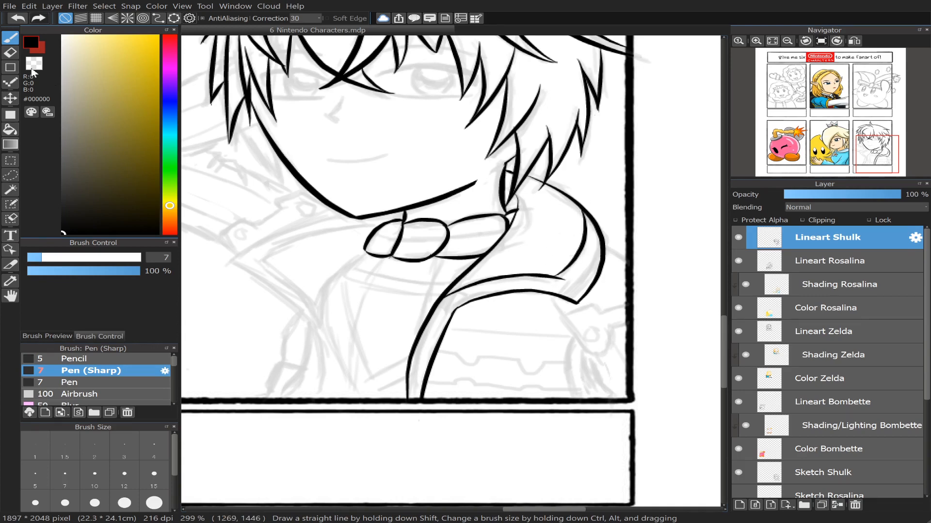
pyautogui.press('e')
pyautogui.moveTo(566, 280); pyautogui.dragTo(556, 279)
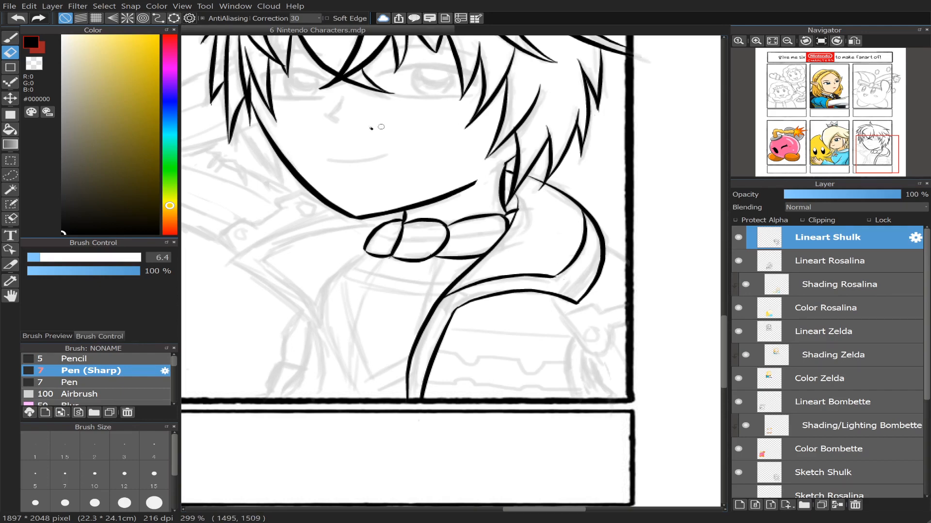
# Step: Ink the short shoulder line between the hood and panel border and the rounded lower outline of the strap beneath the hood
pyautogui.click(6, 40)
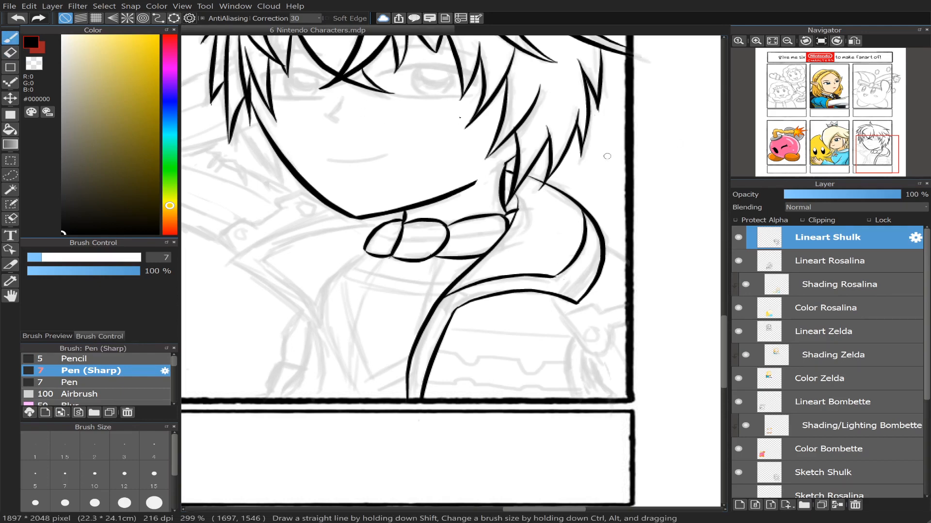
pyautogui.moveTo(607, 244); pyautogui.dragTo(633, 264)
pyautogui.moveTo(548, 295); pyautogui.dragTo(594, 359)
pyautogui.hotkey('ctrl', 'z')
pyautogui.moveTo(548, 299)
pyautogui.mouseDown()
pyautogui.moveTo(578, 339)
pyautogui.moveTo(607, 353)
pyautogui.mouseUp()
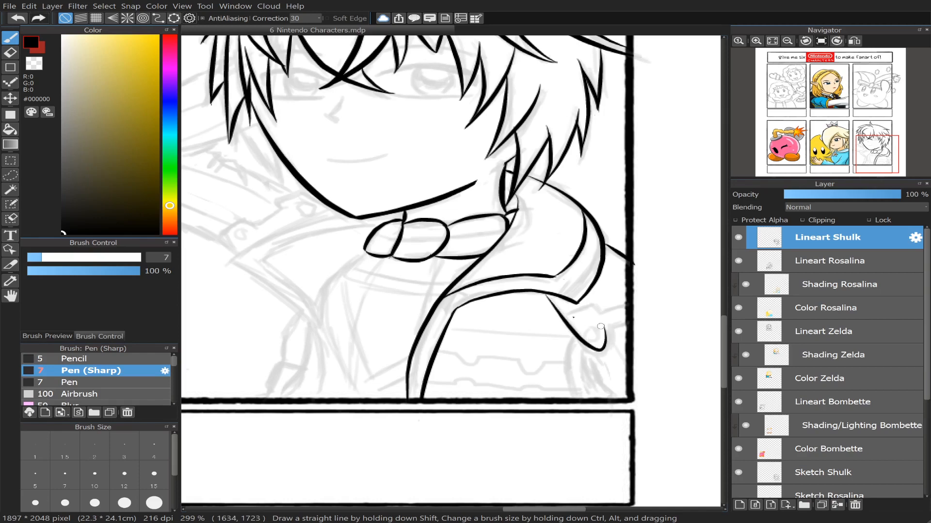
pyautogui.hotkey('ctrl', 'z')
pyautogui.moveTo(548, 297)
pyautogui.mouseDown()
pyautogui.moveTo(597, 357)
pyautogui.moveTo(611, 328)
pyautogui.mouseUp()
pyautogui.moveTo(612, 327); pyautogui.dragTo(628, 321)
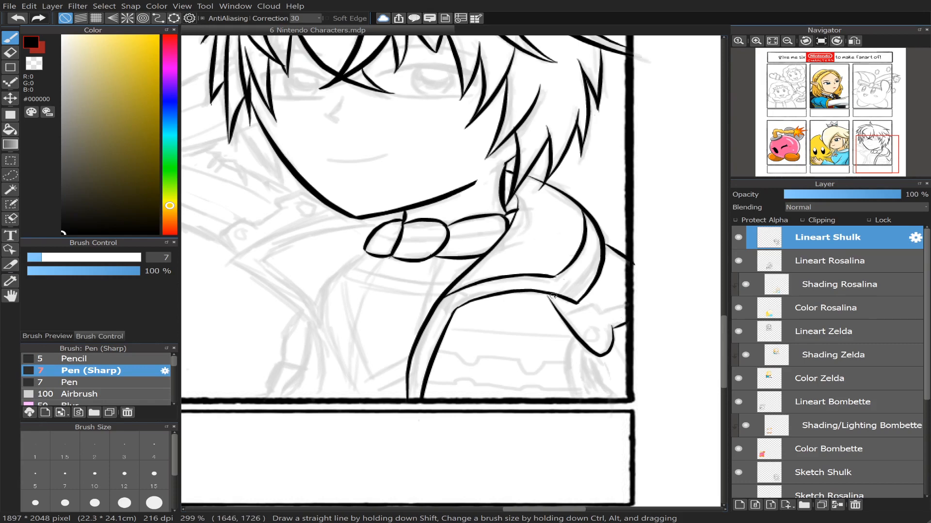
pyautogui.hotkey('ctrl', 'z')
pyautogui.hotkey('ctrl', 'y')
pyautogui.press('e')
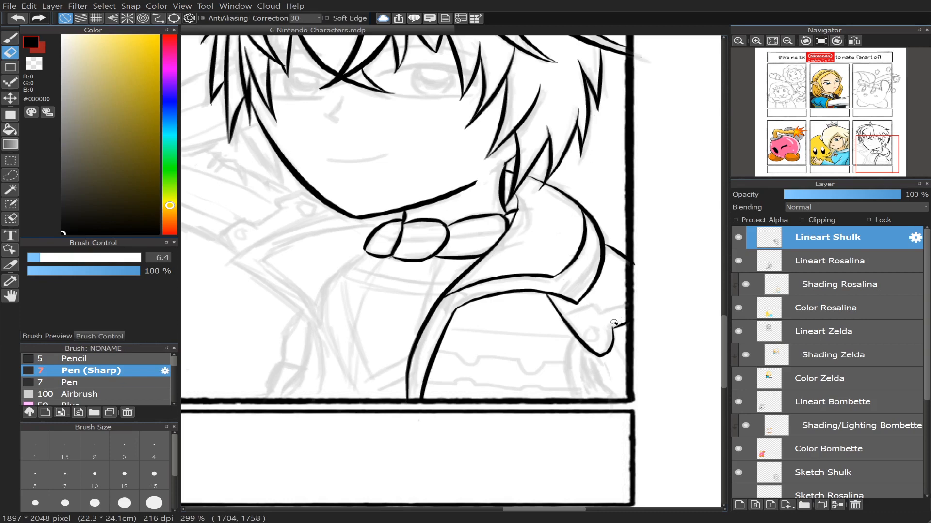
pyautogui.press('b')
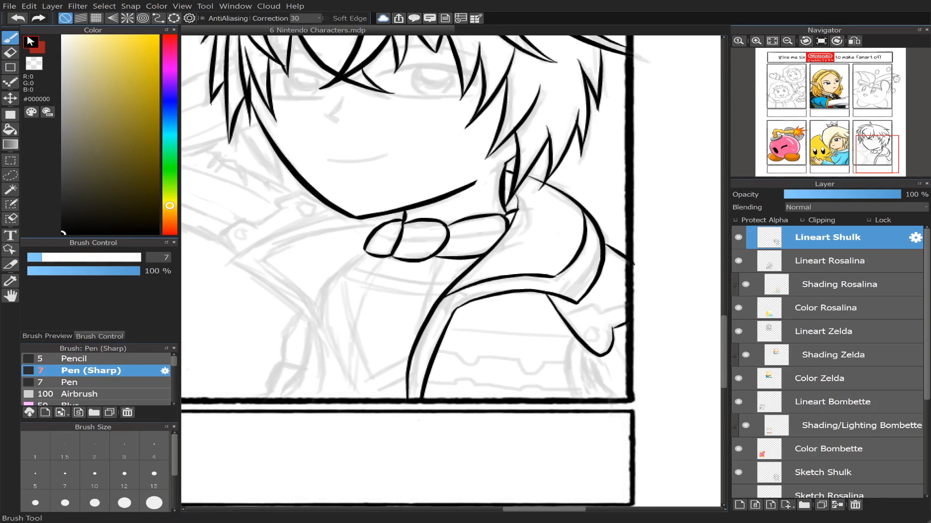
# Step: Ink the notched upper edge of the shoulder strap from its lower outline to the panel border
pyautogui.moveTo(562, 314)
pyautogui.mouseDown()
pyautogui.moveTo(591, 299)
pyautogui.moveTo(560, 282)
pyautogui.moveTo(599, 300)
pyautogui.moveTo(608, 309)
pyautogui.moveTo(601, 311)
pyautogui.moveTo(625, 301)
pyautogui.mouseUp()
pyautogui.hotkey('ctrl', 'z')
pyautogui.hotkey('ctrl', 'z')
pyautogui.hotkey('ctrl', 'z')
pyautogui.hotkey('ctrl', 'z')
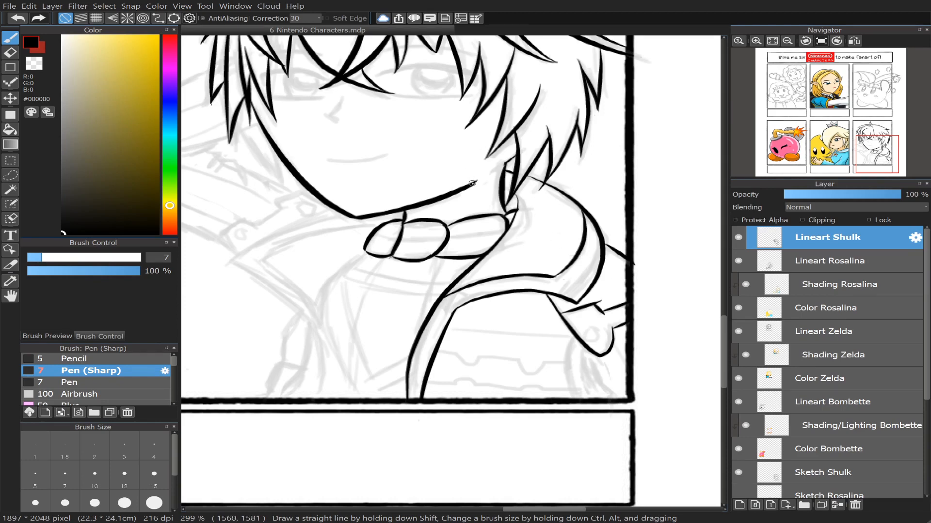
pyautogui.press('e')
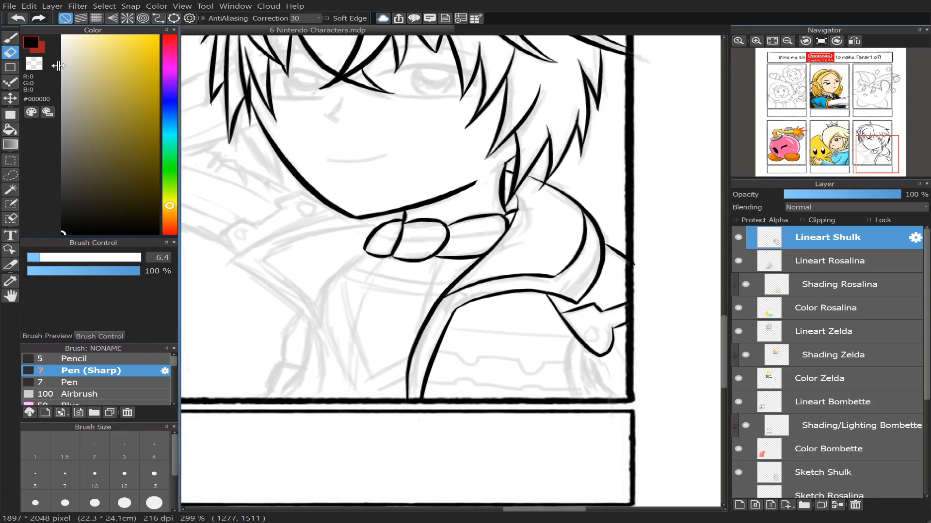
pyautogui.click(10, 37)
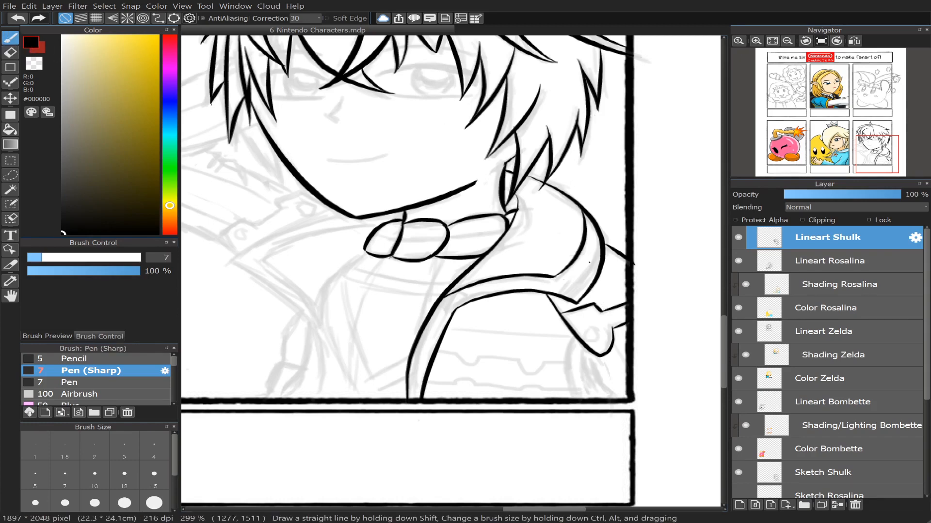
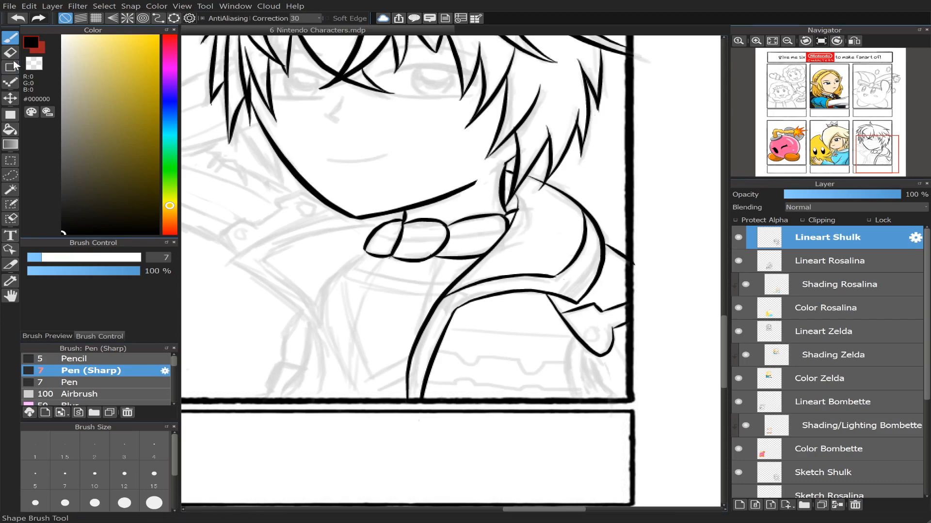
# Step: Ink a small ring for the button near the rounded end of the shoulder strap
pyautogui.press('e')
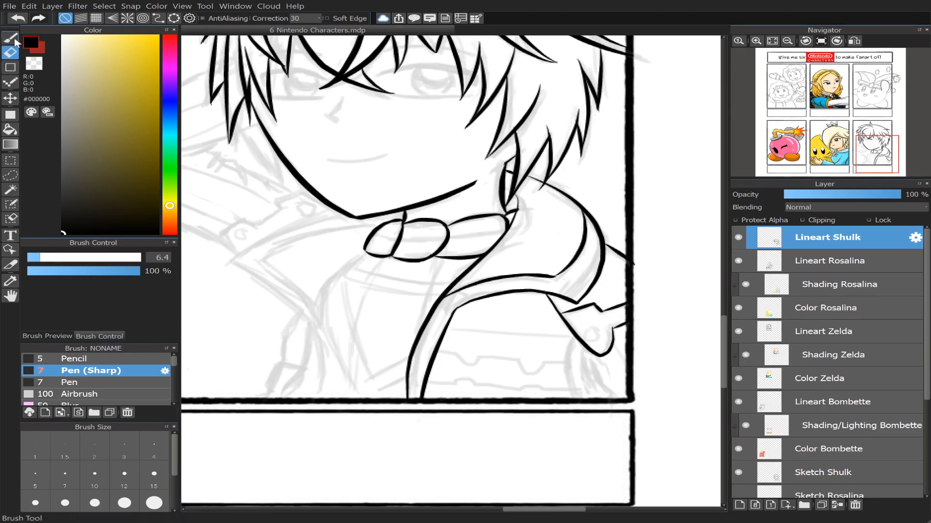
pyautogui.press('b')
pyautogui.moveTo(592, 330)
pyautogui.mouseDown()
pyautogui.moveTo(587, 338)
pyautogui.moveTo(592, 331)
pyautogui.moveTo(601, 343)
pyautogui.moveTo(604, 332)
pyautogui.moveTo(591, 332)
pyautogui.moveTo(600, 342)
pyautogui.moveTo(601, 330)
pyautogui.moveTo(590, 332)
pyautogui.mouseUp()
pyautogui.hotkey('ctrl', 'z')
pyautogui.hotkey('ctrl', 'z')
pyautogui.hotkey('ctrl', 'z')
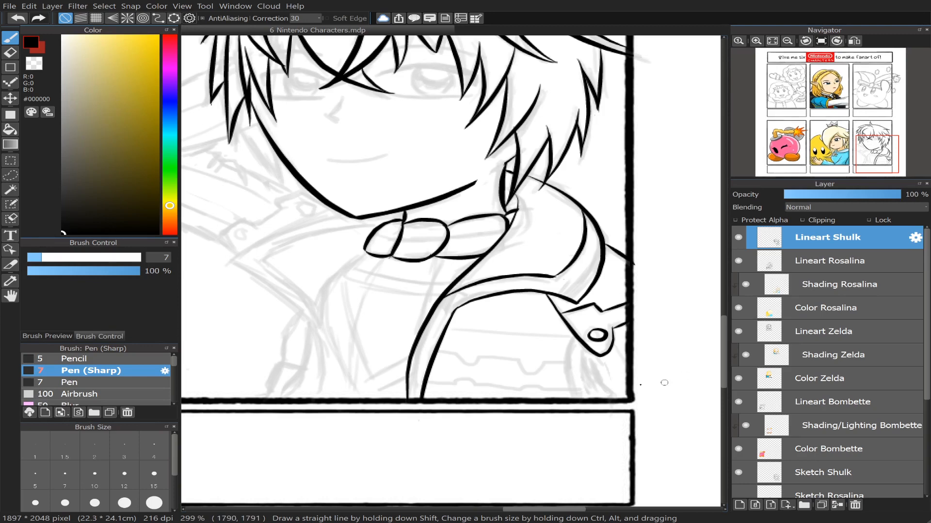
# Step: Ink two curved sleeve lines from under the strap down to the panel's lower border and erase the parts beyond it
pyautogui.moveTo(573, 337)
pyautogui.mouseDown()
pyautogui.moveTo(565, 386)
pyautogui.moveTo(577, 412)
pyautogui.mouseUp()
pyautogui.moveTo(583, 346); pyautogui.dragTo(593, 402)
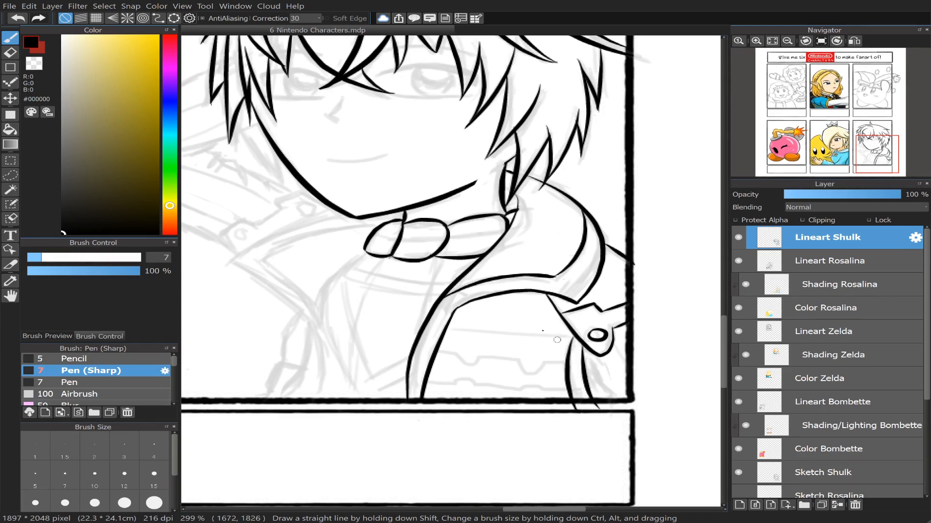
pyautogui.hotkey('ctrl', 'z')
pyautogui.moveTo(582, 346)
pyautogui.mouseDown()
pyautogui.moveTo(580, 367)
pyautogui.moveTo(600, 407)
pyautogui.mouseUp()
pyautogui.press('e')
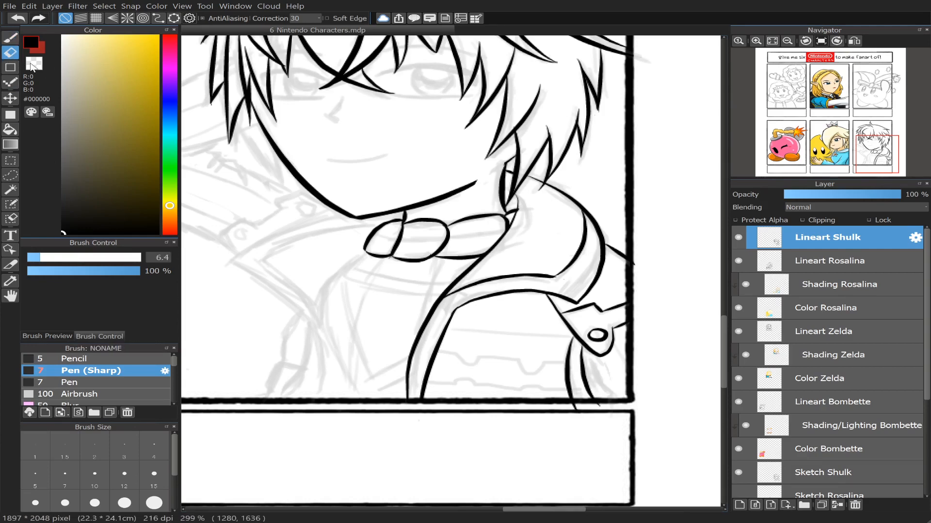
pyautogui.moveTo(562, 409); pyautogui.dragTo(610, 406)
pyautogui.press('b')
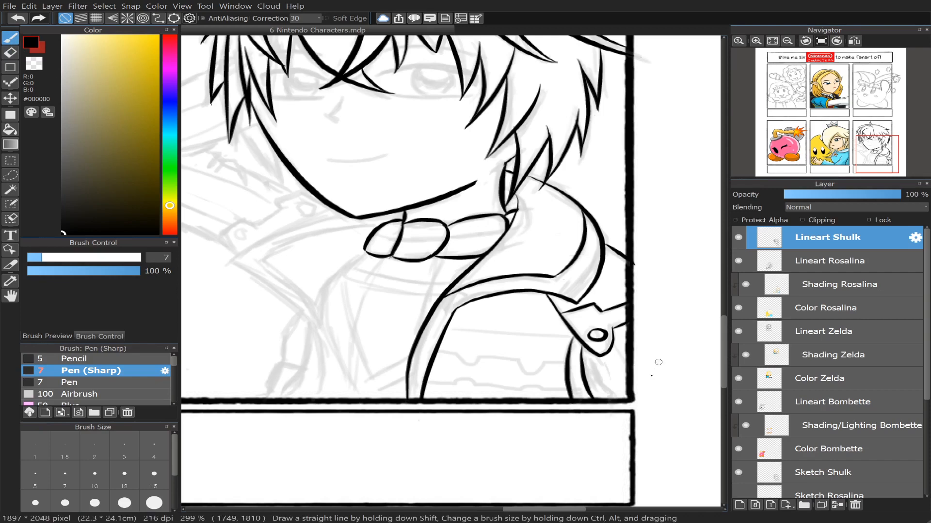
# Step: Ink another sleeve fold below the strap and a short one beside the panel border at brush size 7
pyautogui.click(95, 473)
pyautogui.moveTo(592, 361); pyautogui.dragTo(616, 398)
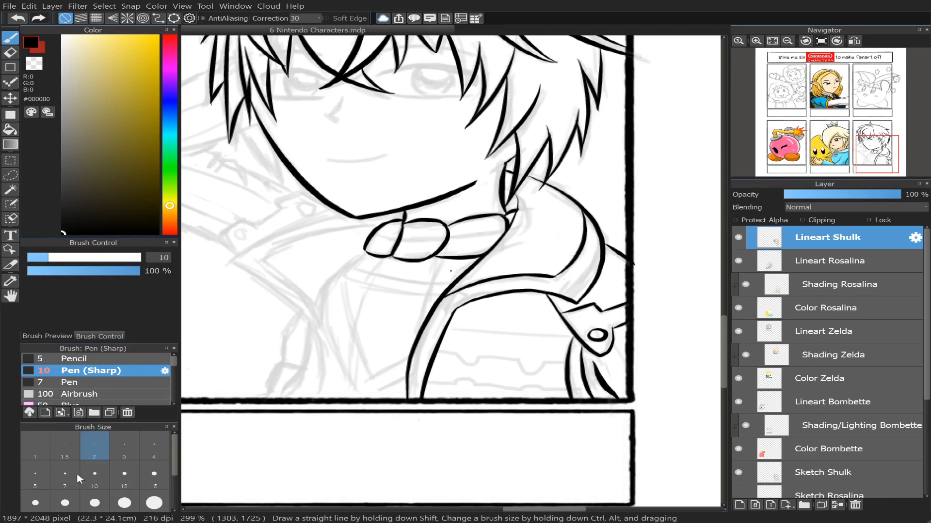
pyautogui.hotkey('ctrl', 'z')
pyautogui.click(65, 474)
pyautogui.moveTo(593, 361); pyautogui.dragTo(617, 399)
pyautogui.moveTo(620, 352); pyautogui.dragTo(637, 377)
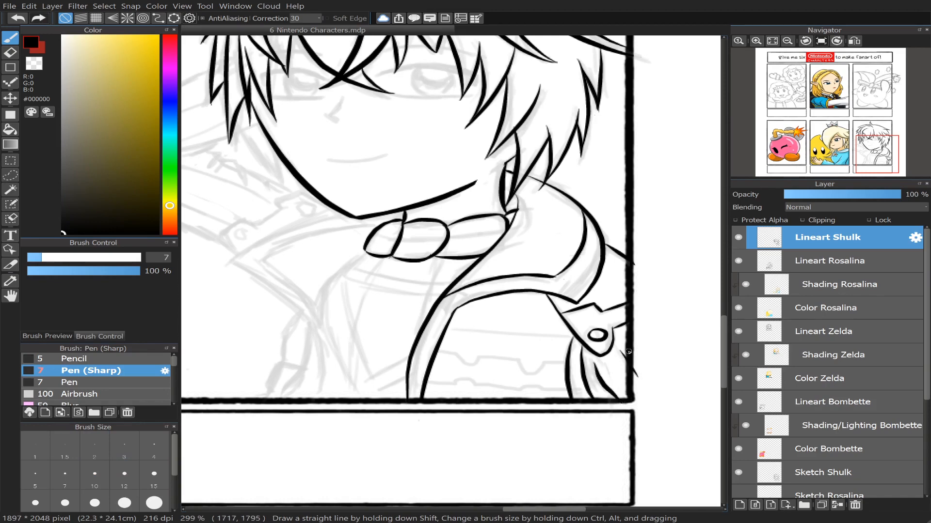
pyautogui.hotkey('ctrl', 'z')
pyautogui.moveTo(615, 344); pyautogui.dragTo(626, 365)
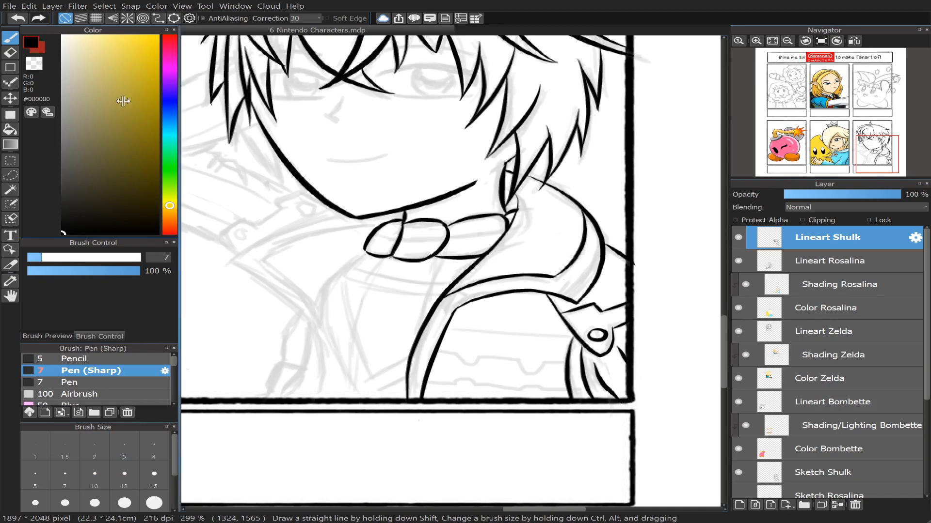
pyautogui.click(10, 53)
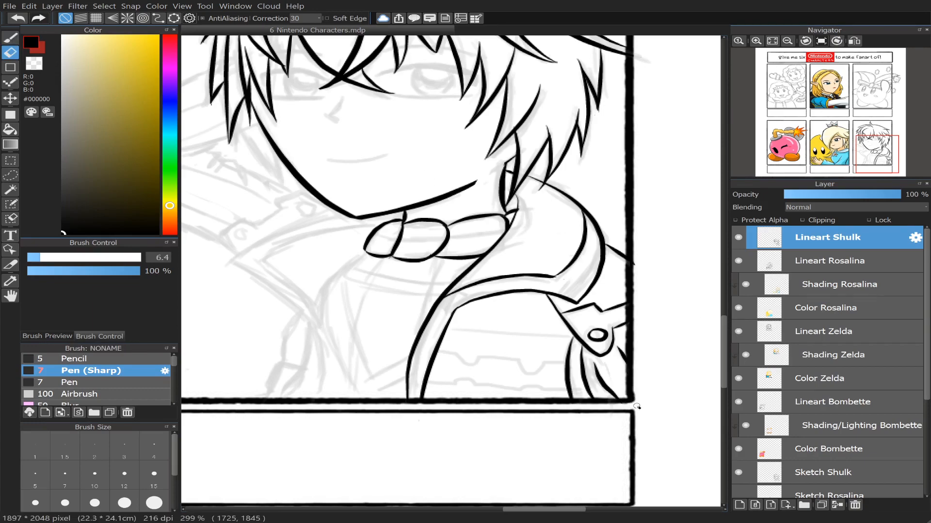
# Step: Ink the nearly straight line across the jacket's chest from the front trim to the sleeve below the strap
pyautogui.moveTo(880, 150); pyautogui.dragTo(878, 155)
pyautogui.click(11, 37)
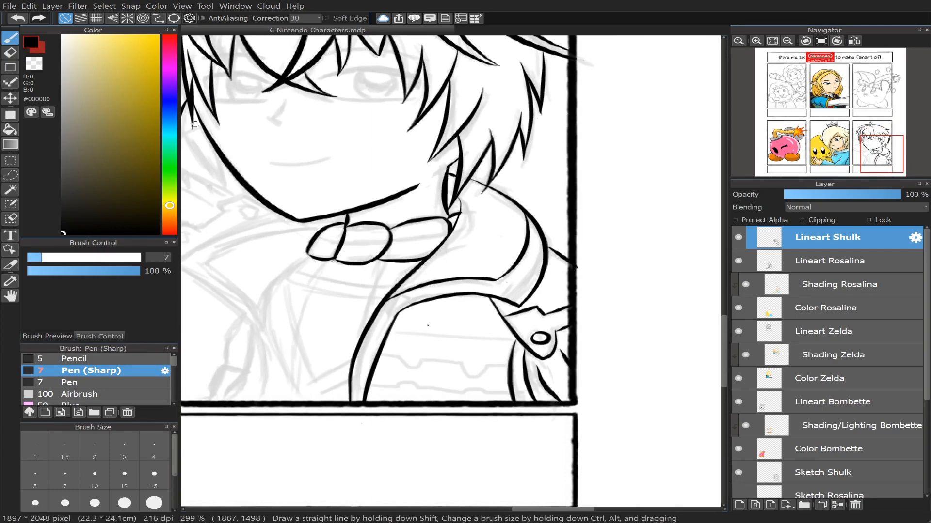
pyautogui.moveTo(389, 332); pyautogui.dragTo(514, 342)
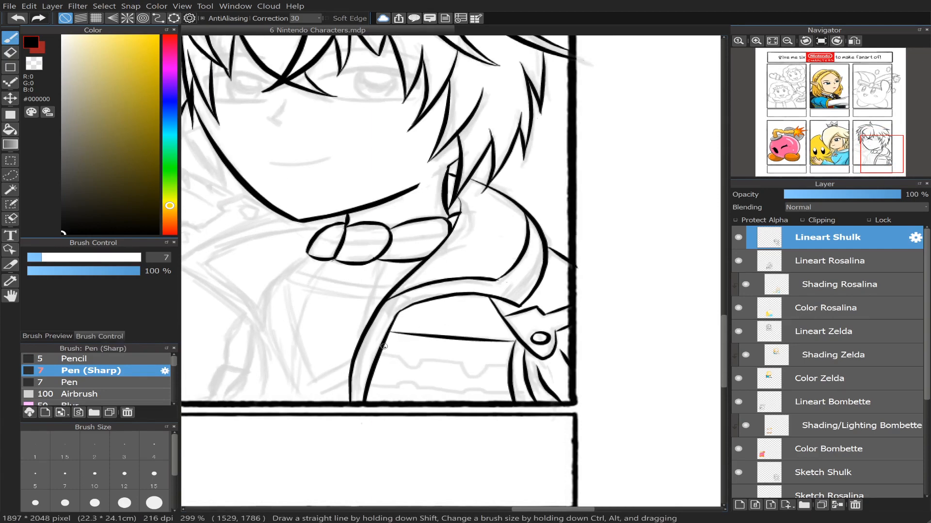
# Step: Redraw the nearly straight line across the jacket's chest thinner, at brush size 5
pyautogui.hotkey('ctrl', 'z')
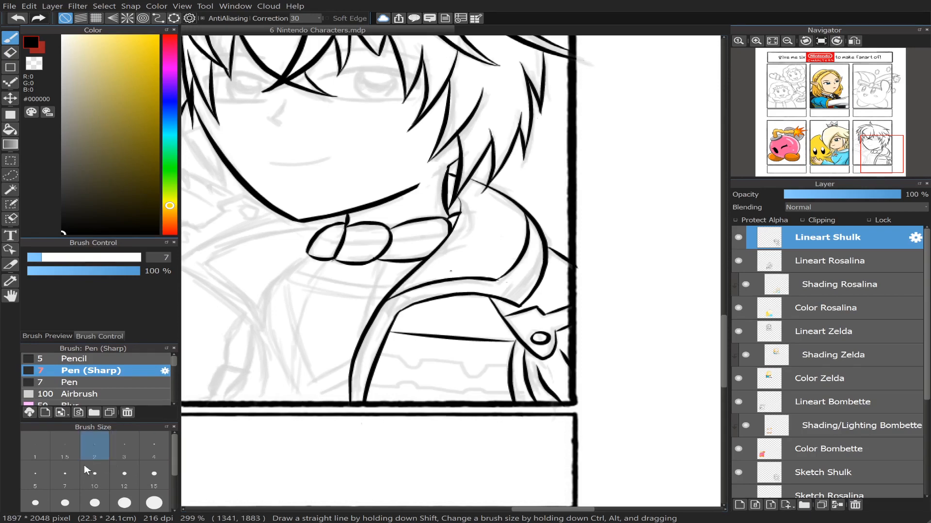
pyautogui.click(35, 473)
pyautogui.moveTo(390, 334); pyautogui.dragTo(459, 340)
pyautogui.hotkey('ctrl', 'z')
pyautogui.moveTo(391, 333); pyautogui.dragTo(512, 340)
pyautogui.hotkey('ctrl', 'z')
pyautogui.moveTo(391, 334); pyautogui.dragTo(512, 340)
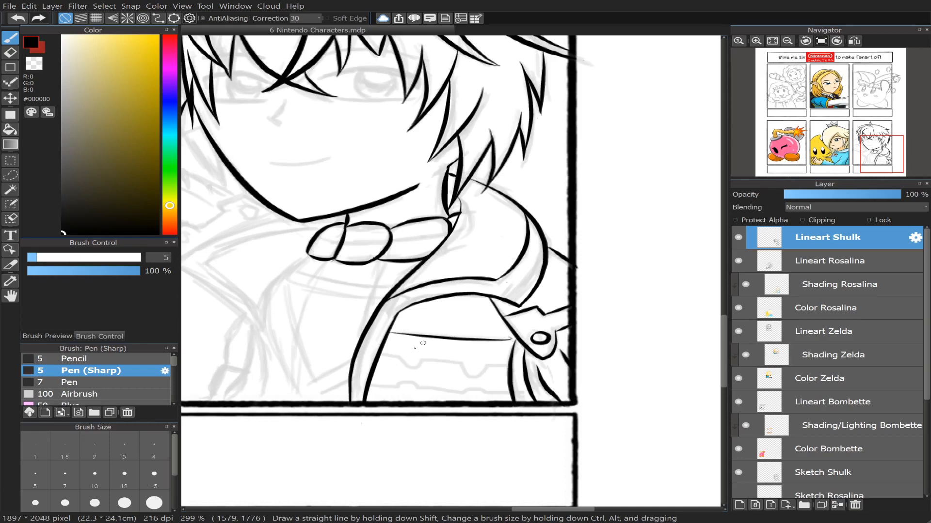
pyautogui.hotkey('ctrl', 'z')
pyautogui.moveTo(391, 333); pyautogui.dragTo(514, 335)
pyautogui.hotkey('ctrl', 'z')
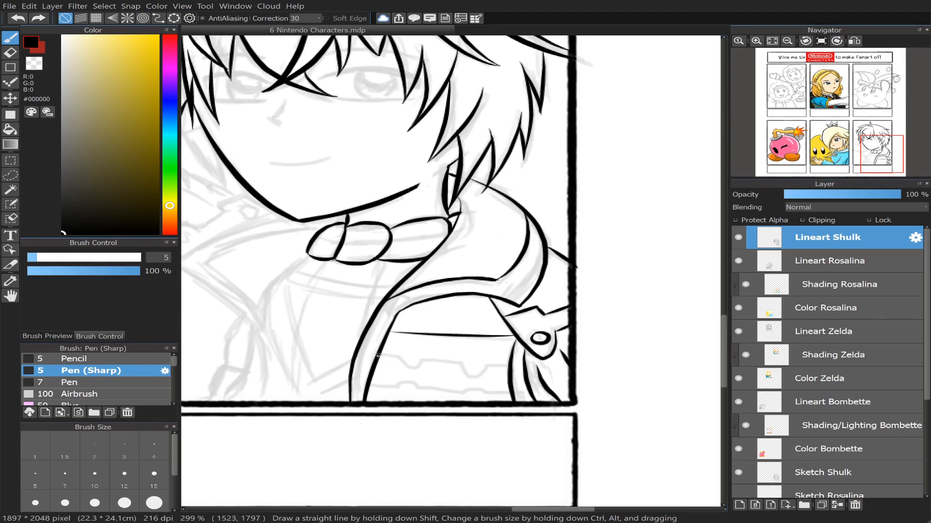
# Step: Ink the line with two rounded notches across the jacket below the chest line, from the front trim to the sleeve
pyautogui.moveTo(378, 356)
pyautogui.mouseDown()
pyautogui.moveTo(421, 359)
pyautogui.moveTo(397, 356)
pyautogui.moveTo(417, 366)
pyautogui.moveTo(423, 356)
pyautogui.moveTo(485, 362)
pyautogui.moveTo(455, 362)
pyautogui.moveTo(475, 377)
pyautogui.moveTo(496, 365)
pyautogui.moveTo(459, 364)
pyautogui.moveTo(477, 375)
pyautogui.moveTo(489, 366)
pyautogui.moveTo(468, 363)
pyautogui.moveTo(479, 376)
pyautogui.moveTo(465, 376)
pyautogui.moveTo(505, 365)
pyautogui.moveTo(485, 363)
pyautogui.mouseUp()
pyautogui.hotkey('ctrl', 'z')
pyautogui.hotkey('ctrl', 'z')
pyautogui.hotkey('ctrl', 'z')
pyautogui.hotkey('ctrl', 'z')
pyautogui.hotkey('ctrl', 'z')
pyautogui.hotkey('ctrl', 'z')
pyautogui.hotkey('ctrl', 'z')
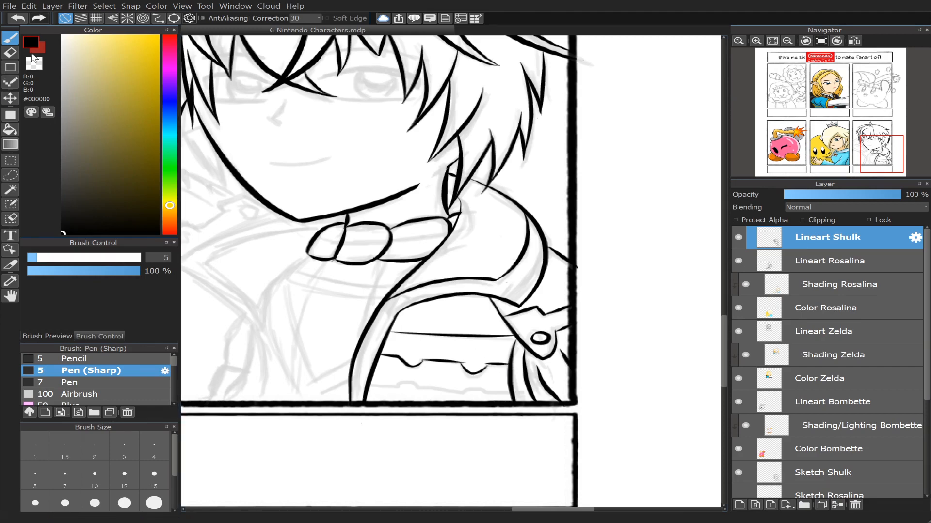
# Step: Clean up the two rounded notches in the jacket's chest line with the eraser
pyautogui.press('e')
pyautogui.moveTo(424, 359); pyautogui.dragTo(420, 358)
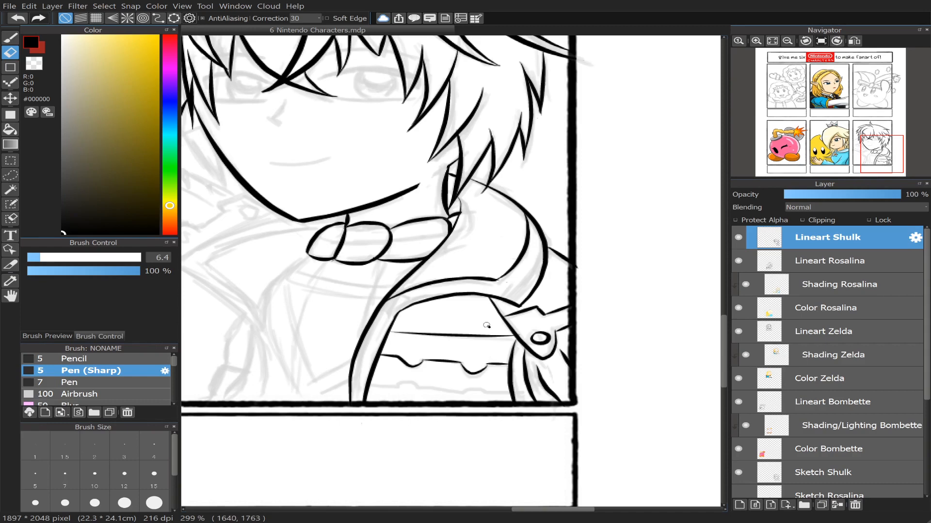
pyautogui.press('b')
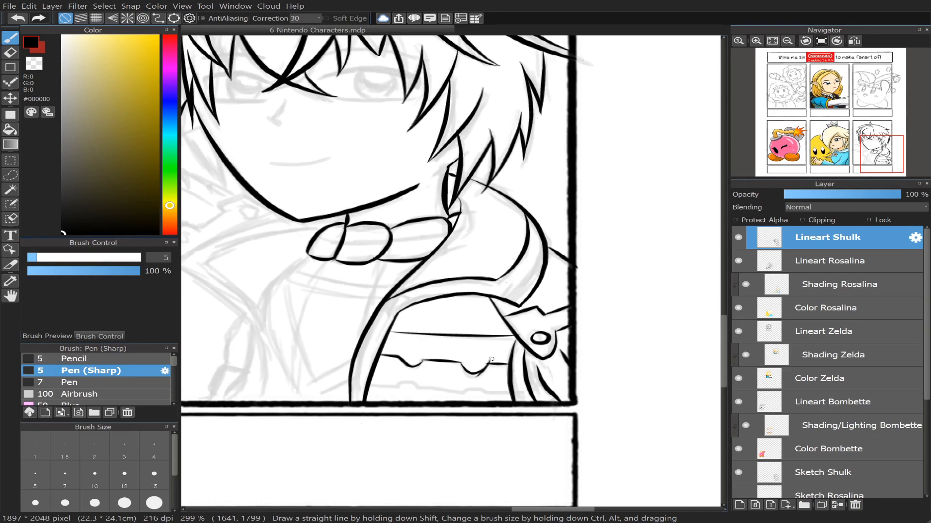
pyautogui.hotkey('ctrl', 'z')
pyautogui.moveTo(478, 374); pyautogui.dragTo(489, 358)
pyautogui.hotkey('ctrl', 'z')
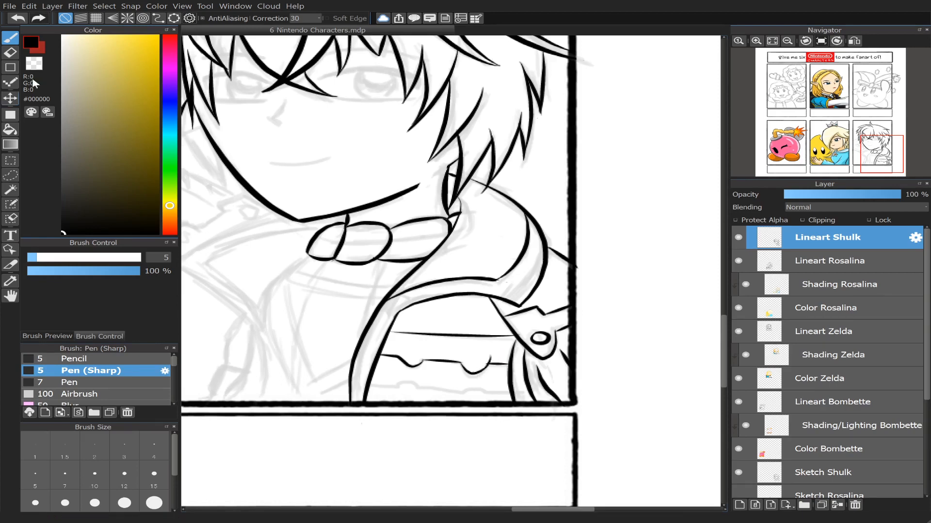
pyautogui.click(10, 52)
pyautogui.moveTo(491, 355)
pyautogui.mouseDown()
pyautogui.moveTo(482, 359)
pyautogui.moveTo(497, 362)
pyautogui.moveTo(483, 361)
pyautogui.mouseUp()
pyautogui.click(10, 38)
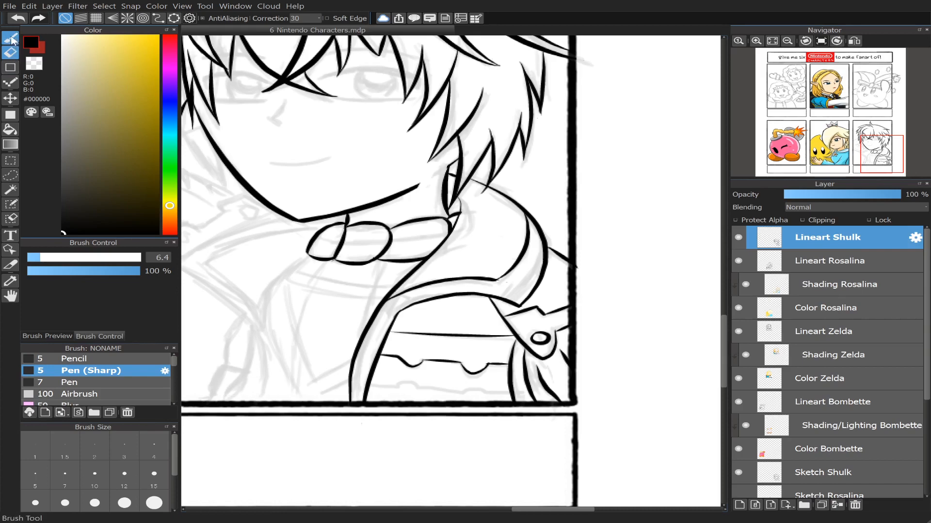
# Step: Ink the lower jacket line with a small raised notch just above the panel's lower border and tidy it with the eraser
pyautogui.moveTo(369, 387)
pyautogui.mouseDown()
pyautogui.moveTo(401, 381)
pyautogui.moveTo(507, 395)
pyautogui.mouseUp()
pyautogui.hotkey('ctrl', 'z')
pyautogui.hotkey('ctrl', 'z')
pyautogui.hotkey('ctrl', 'z')
pyautogui.hotkey('ctrl', 'z')
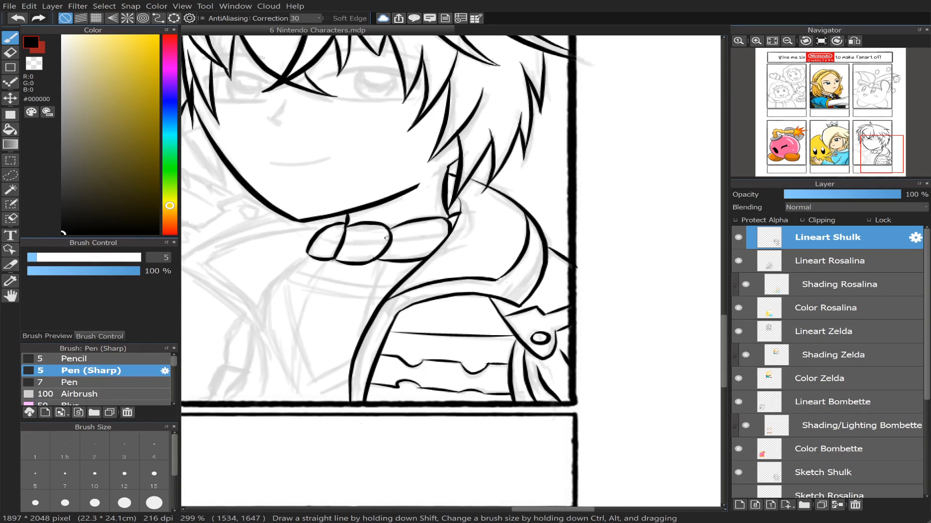
pyautogui.click(10, 52)
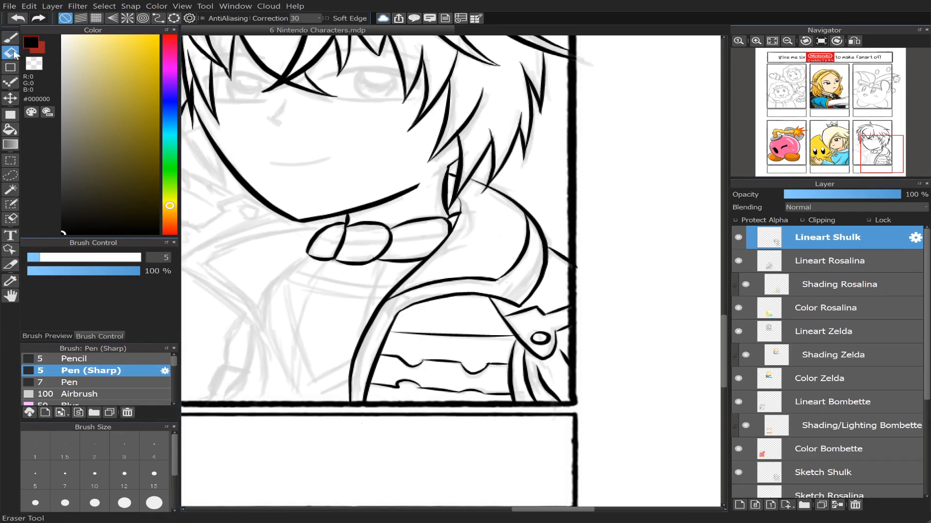
pyautogui.click(416, 389)
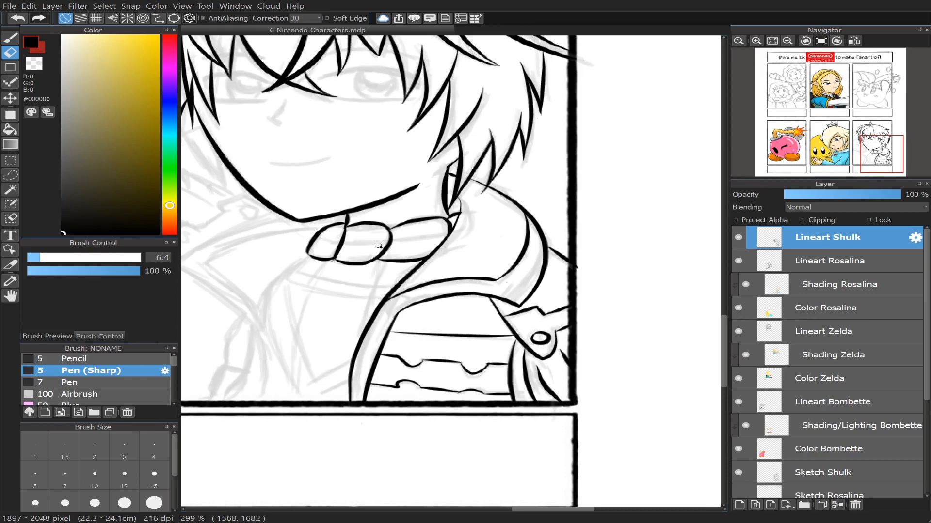
pyautogui.press('b')
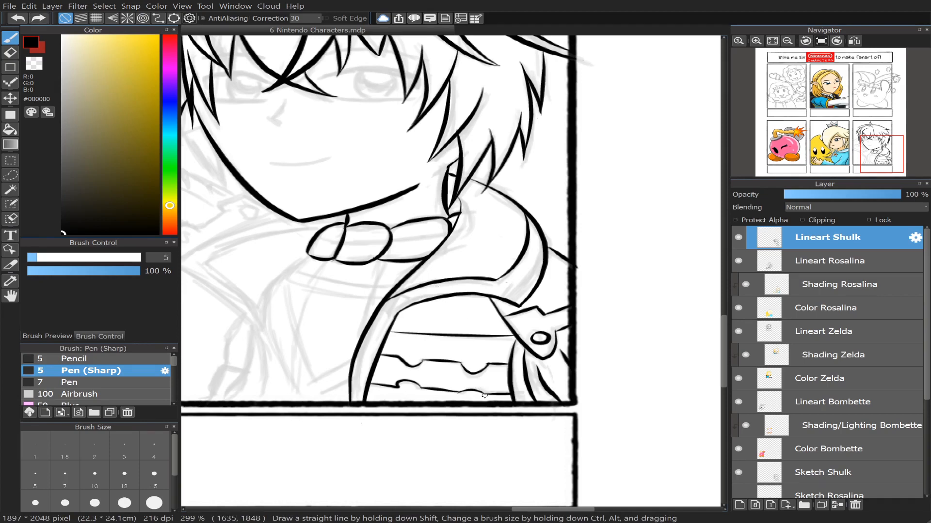
pyautogui.moveTo(476, 391); pyautogui.dragTo(493, 394)
pyautogui.hotkey('ctrl', 'z')
# Step: Ink the long curved jacket edge from the collar's left end down to the panel's lower border at brush size 7
pyautogui.moveTo(875, 158); pyautogui.dragTo(868, 159)
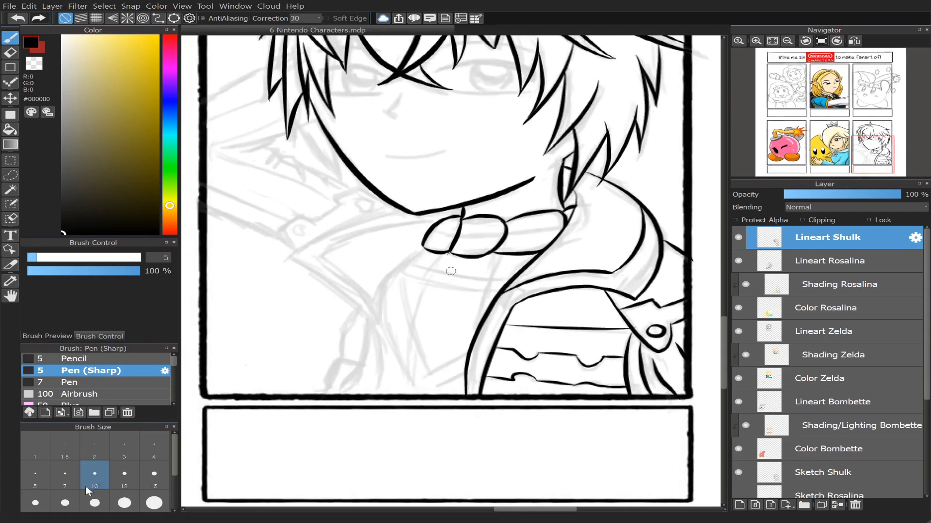
pyautogui.click(72, 482)
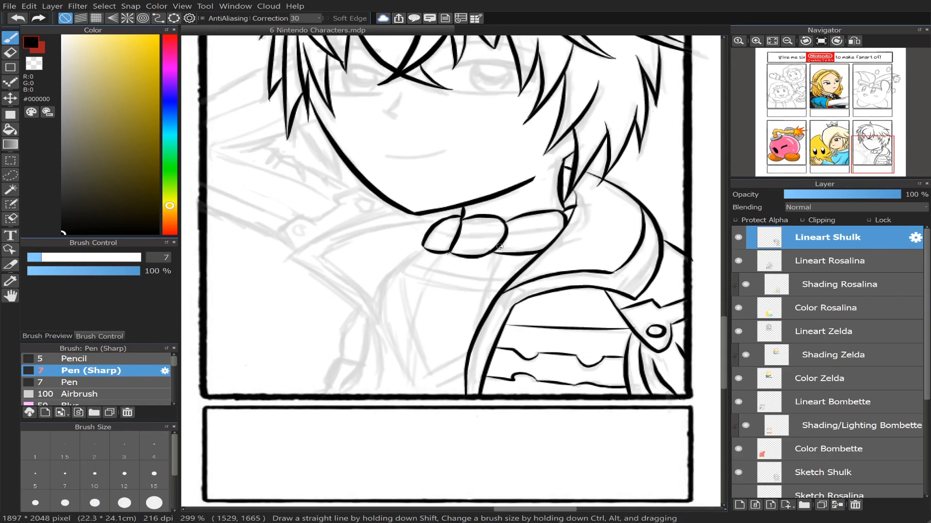
pyautogui.moveTo(421, 251); pyautogui.dragTo(386, 294)
pyautogui.hotkey('ctrl', 'z')
pyautogui.moveTo(423, 247)
pyautogui.mouseDown()
pyautogui.moveTo(378, 309)
pyautogui.moveTo(364, 397)
pyautogui.moveTo(354, 404)
pyautogui.mouseUp()
pyautogui.hotkey('ctrl', 'z')
pyautogui.moveTo(424, 247)
pyautogui.mouseDown()
pyautogui.moveTo(389, 283)
pyautogui.moveTo(361, 381)
pyautogui.moveTo(333, 412)
pyautogui.mouseUp()
pyautogui.hotkey('ctrl', 'z')
pyautogui.moveTo(424, 248)
pyautogui.mouseDown()
pyautogui.moveTo(379, 287)
pyautogui.moveTo(360, 380)
pyautogui.moveTo(332, 406)
pyautogui.mouseUp()
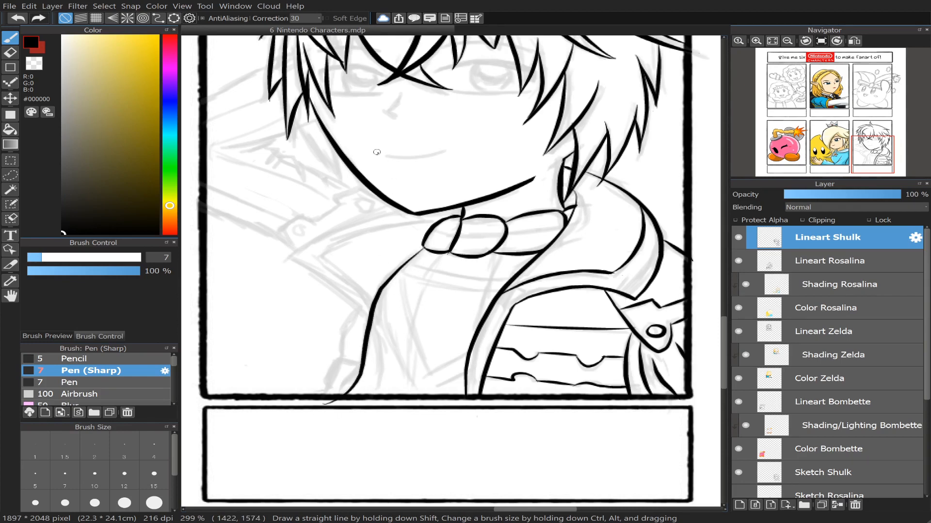
# Step: Erase the jacket edge's overshoot at the panel border and retouch the line where it meets the collar
pyautogui.click(10, 52)
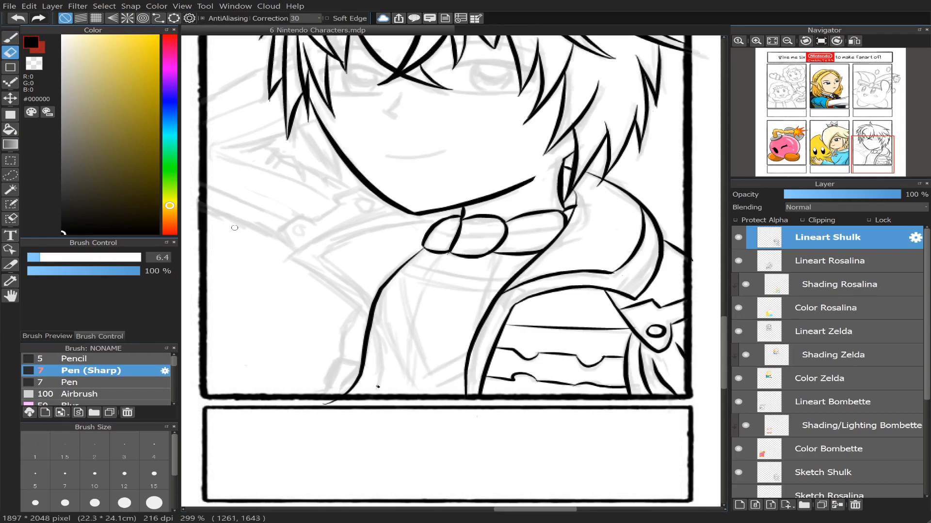
pyautogui.moveTo(335, 404); pyautogui.dragTo(319, 406)
pyautogui.click(9, 38)
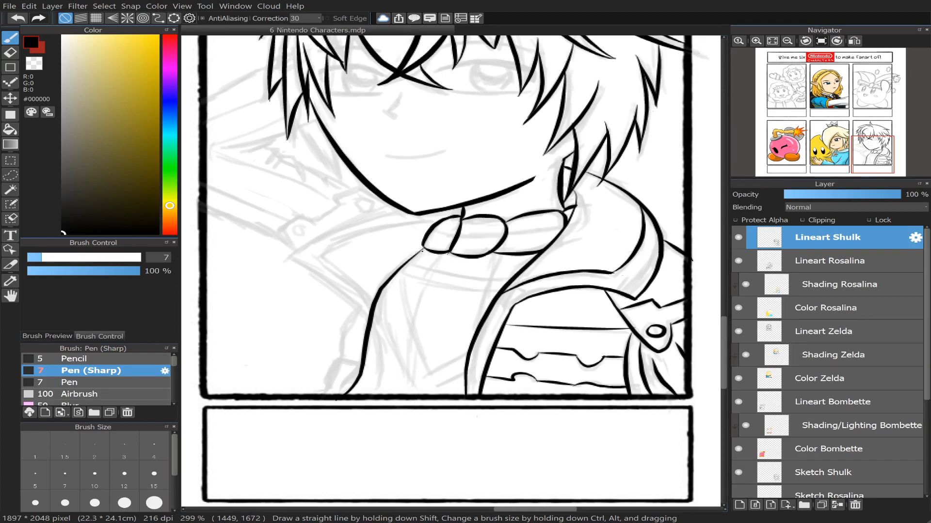
pyautogui.hotkey('ctrl', 'z')
pyautogui.moveTo(425, 247); pyautogui.dragTo(399, 270)
# Step: Ink a thin crease through the middle of the collar's rounded segments at brush size 5
pyautogui.click(35, 477)
pyautogui.moveTo(453, 235); pyautogui.dragTo(539, 219)
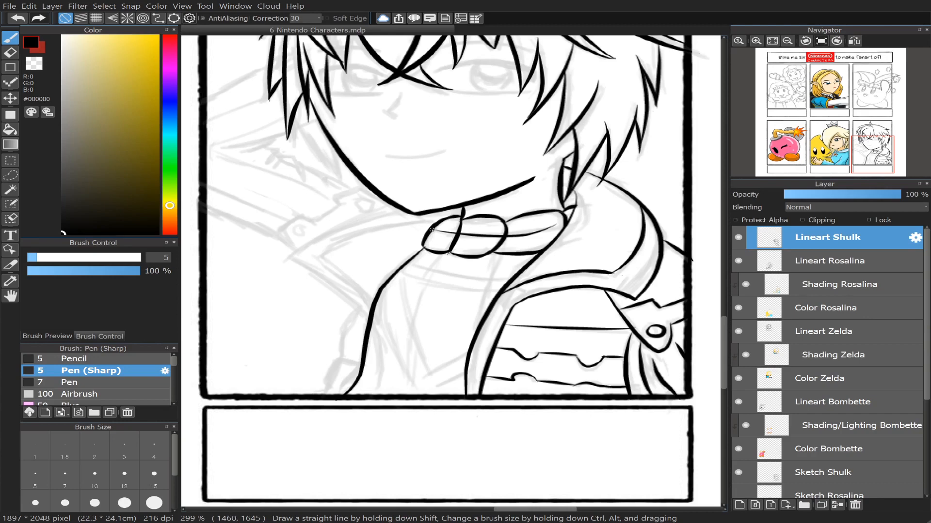
pyautogui.hotkey('ctrl', 'z')
pyautogui.moveTo(431, 230)
pyautogui.mouseDown()
pyautogui.moveTo(506, 235)
pyautogui.moveTo(560, 220)
pyautogui.mouseUp()
pyautogui.hotkey('ctrl', 'z')
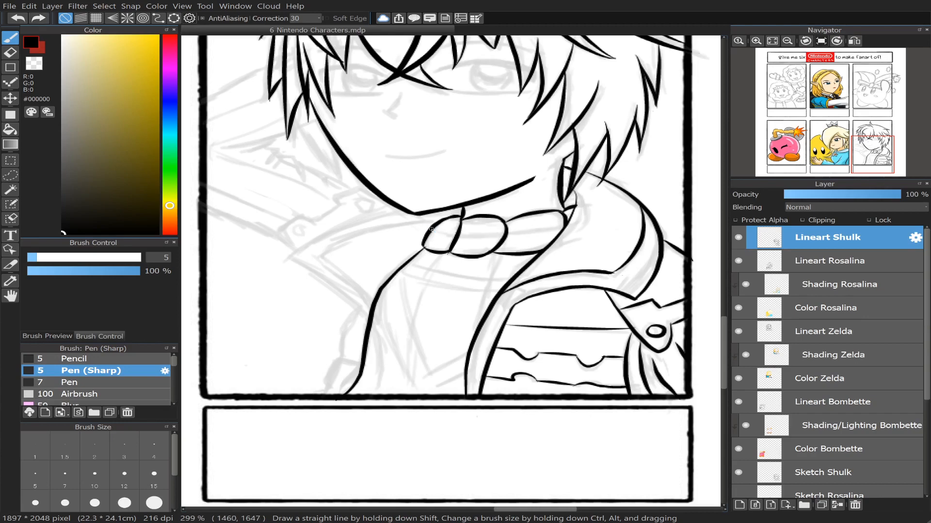
pyautogui.moveTo(432, 229)
pyautogui.mouseDown()
pyautogui.moveTo(506, 233)
pyautogui.moveTo(550, 209)
pyautogui.mouseUp()
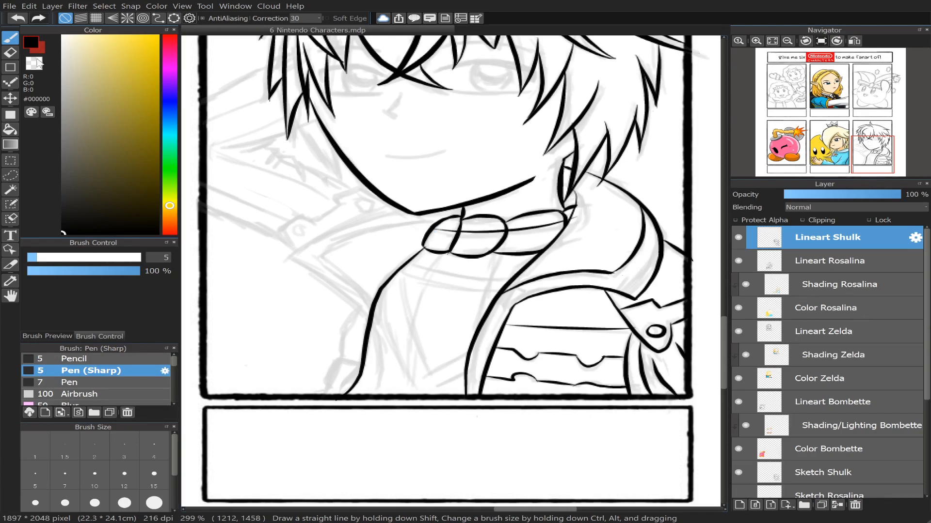
pyautogui.press('e')
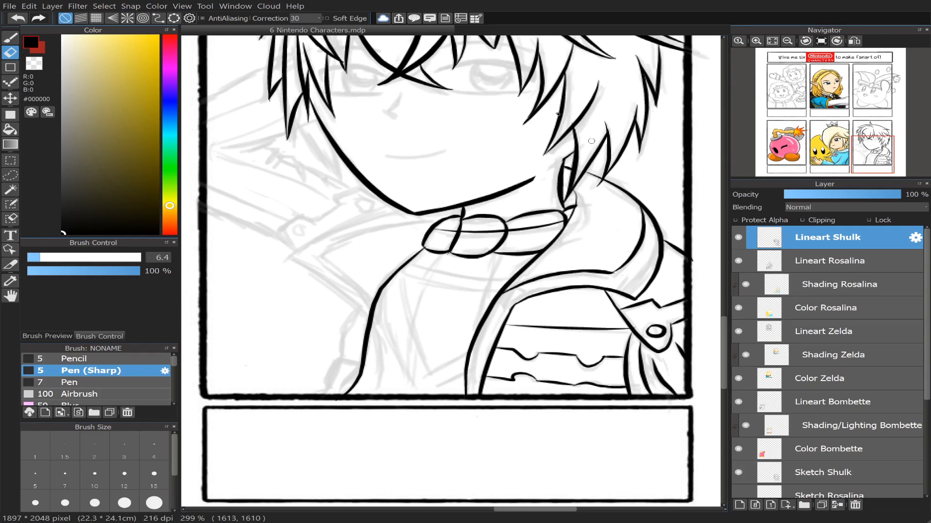
pyautogui.press('b')
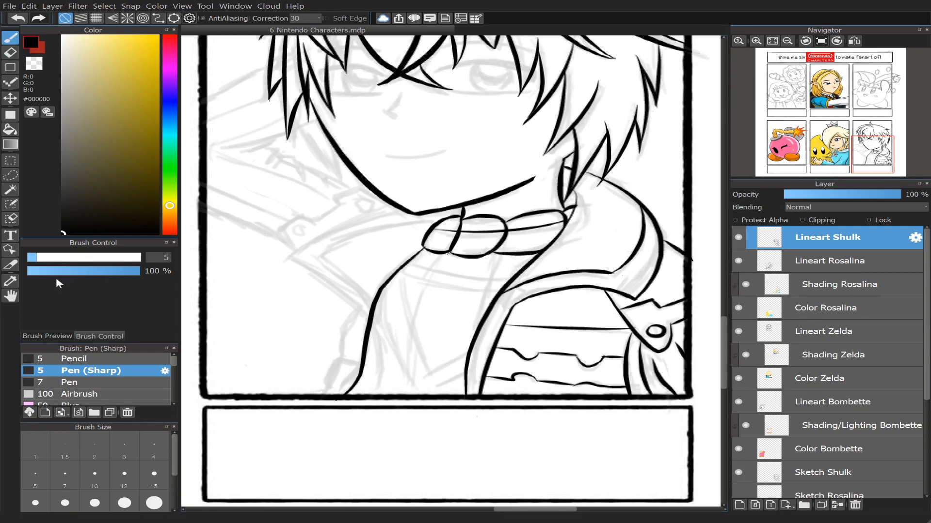
# Step: Ink two curved, nearly parallel lines across the shirt below the collar at brush size 7
pyautogui.click(63, 482)
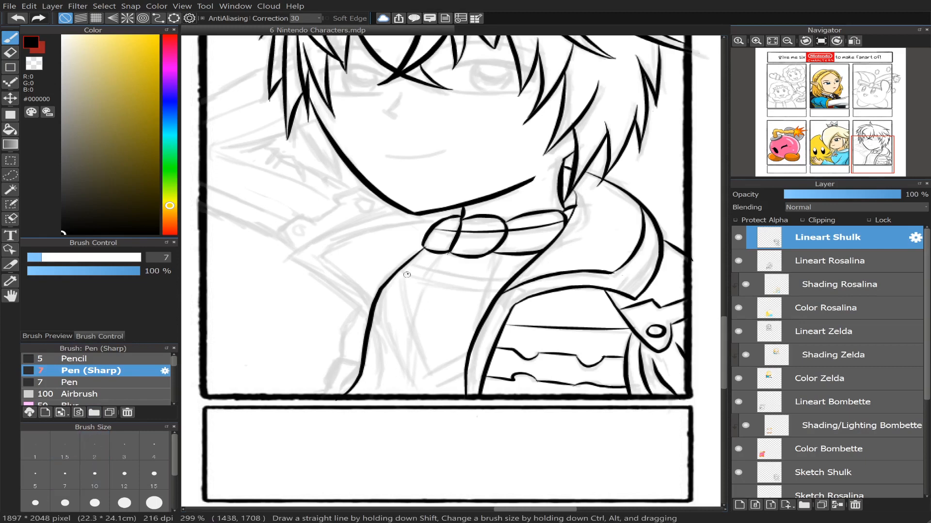
pyautogui.moveTo(408, 262); pyautogui.dragTo(516, 274)
pyautogui.hotkey('ctrl', 'z')
pyautogui.moveTo(409, 262); pyautogui.dragTo(515, 273)
pyautogui.hotkey('ctrl', 'z')
pyautogui.moveTo(403, 263)
pyautogui.mouseDown()
pyautogui.moveTo(455, 275)
pyautogui.moveTo(505, 267)
pyautogui.mouseUp()
pyautogui.moveTo(404, 270)
pyautogui.mouseDown()
pyautogui.moveTo(458, 285)
pyautogui.moveTo(511, 283)
pyautogui.mouseUp()
pyautogui.hotkey('ctrl', 'z')
pyautogui.moveTo(398, 270); pyautogui.dragTo(504, 285)
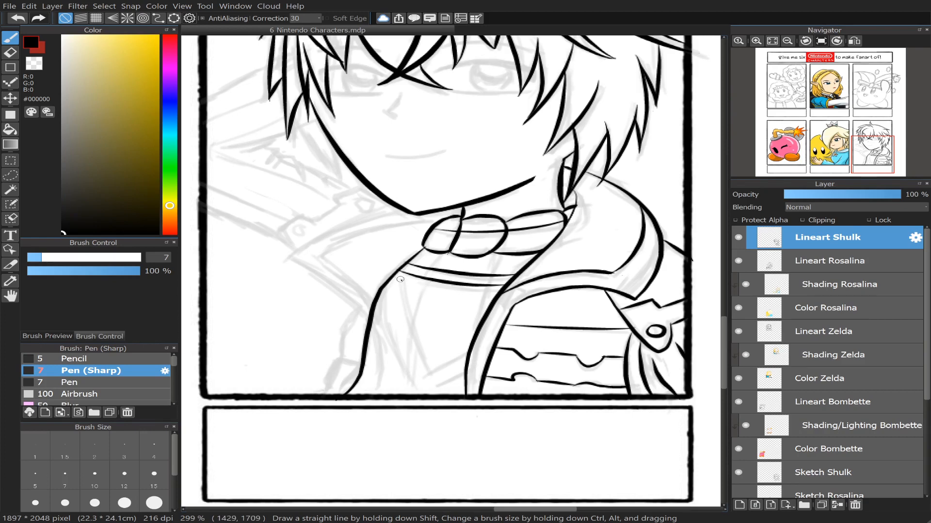
# Step: Ink the inner V shape on the shirt front, running down from the neck band and back up to the jacket trim
pyautogui.moveTo(400, 276); pyautogui.dragTo(429, 363)
pyautogui.hotkey('ctrl', 'z')
pyautogui.moveTo(399, 272); pyautogui.dragTo(431, 373)
pyautogui.moveTo(469, 350); pyautogui.dragTo(428, 373)
pyautogui.hotkey('ctrl', 'z')
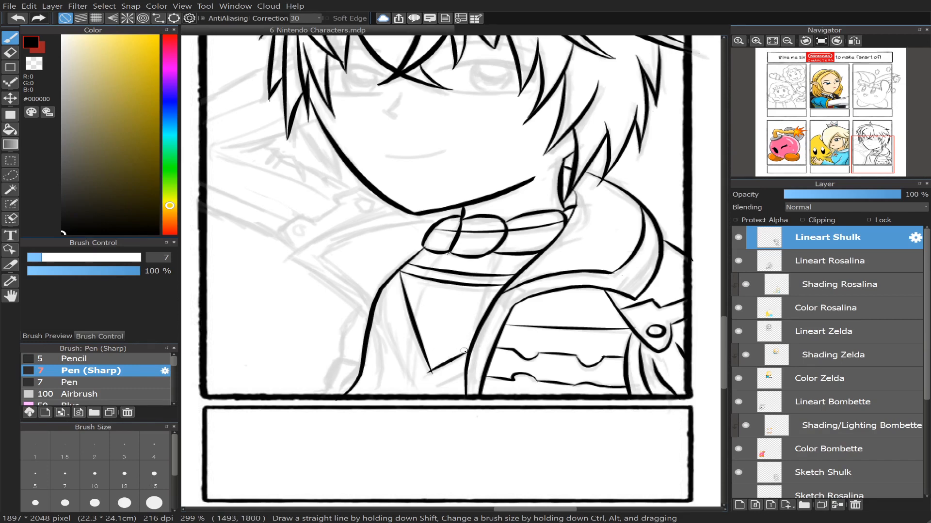
# Step: Ink the outer V line parallel to the inner one, with its point at the panel's lower border, and clean it up
pyautogui.moveTo(386, 289); pyautogui.dragTo(405, 366)
pyautogui.hotkey('ctrl', 'z')
pyautogui.moveTo(385, 290); pyautogui.dragTo(417, 380)
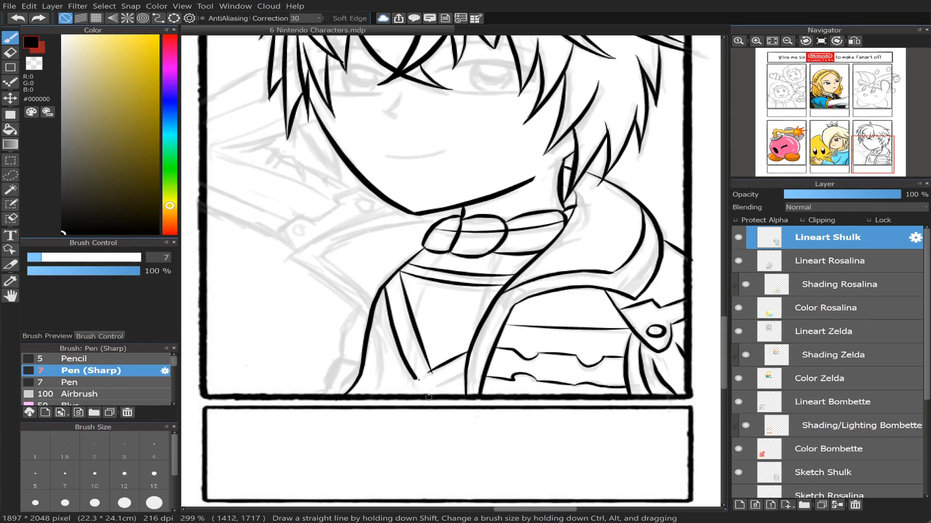
pyautogui.hotkey('ctrl', 'z')
pyautogui.moveTo(386, 290); pyautogui.dragTo(415, 394)
pyautogui.hotkey('ctrl', 'z')
pyautogui.moveTo(384, 286); pyautogui.dragTo(426, 394)
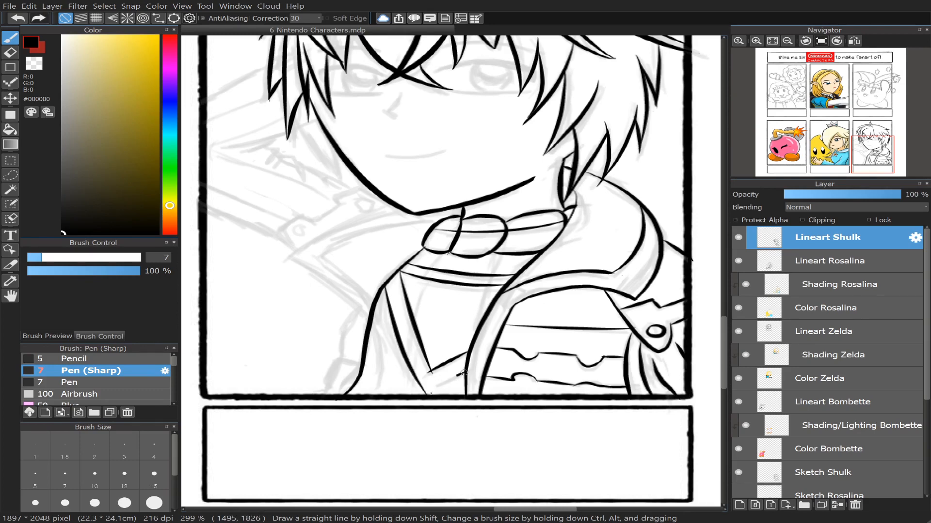
pyautogui.click(13, 55)
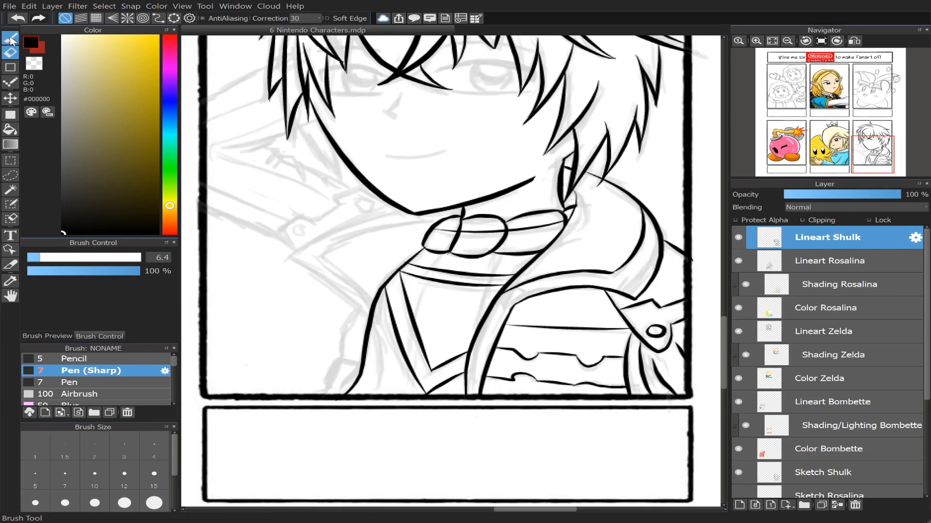
pyautogui.click(11, 39)
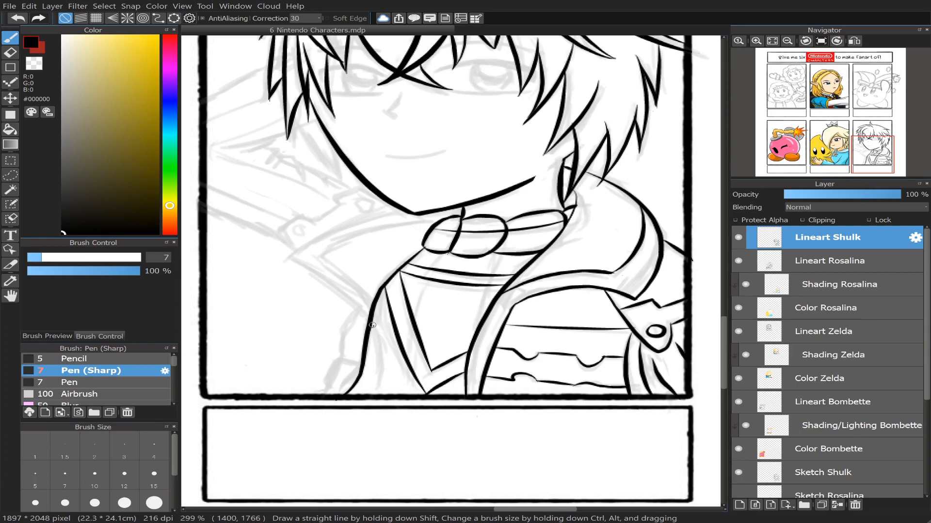
# Step: Ink a curved fold inside the jacket's left edge down to the panel border and erase the part beyond it
pyautogui.moveTo(370, 324); pyautogui.dragTo(363, 400)
pyautogui.hotkey('ctrl', 'z')
pyautogui.moveTo(373, 310); pyautogui.dragTo(364, 400)
pyautogui.hotkey('ctrl', 'z')
pyautogui.moveTo(375, 309)
pyautogui.mouseDown()
pyautogui.moveTo(364, 403)
pyautogui.moveTo(367, 395)
pyautogui.mouseUp()
pyautogui.hotkey('ctrl', 'z')
pyautogui.moveTo(375, 310)
pyautogui.mouseDown()
pyautogui.moveTo(382, 333)
pyautogui.moveTo(369, 406)
pyautogui.mouseUp()
pyautogui.click(10, 52)
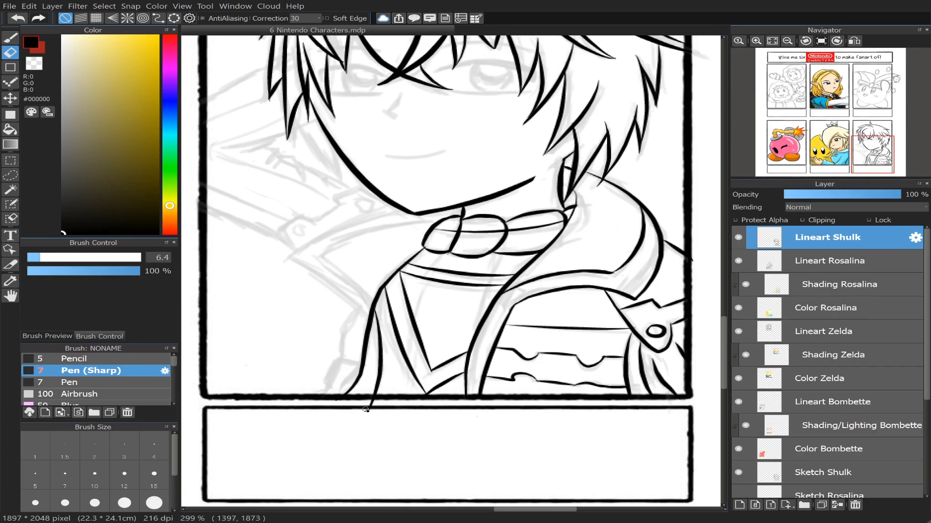
pyautogui.moveTo(368, 412); pyautogui.dragTo(368, 404)
pyautogui.click(12, 38)
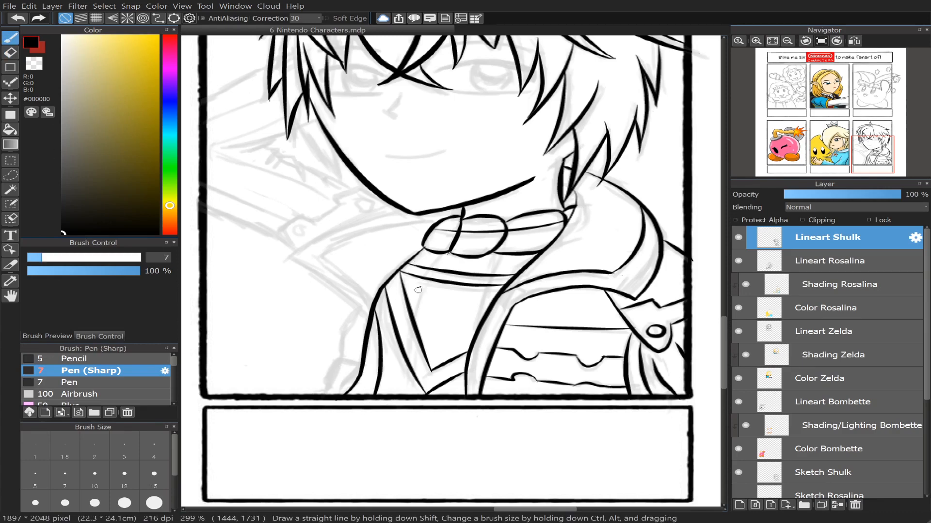
# Step: Ink two thin fold lines from beneath the collar down to the two sides of the inner V at brush size 5
pyautogui.click(34, 477)
pyautogui.moveTo(440, 253); pyautogui.dragTo(414, 329)
pyautogui.moveTo(501, 252); pyautogui.dragTo(468, 342)
pyautogui.hotkey('ctrl', 'z')
pyautogui.moveTo(503, 254); pyautogui.dragTo(476, 332)
pyautogui.hotkey('ctrl', 'z')
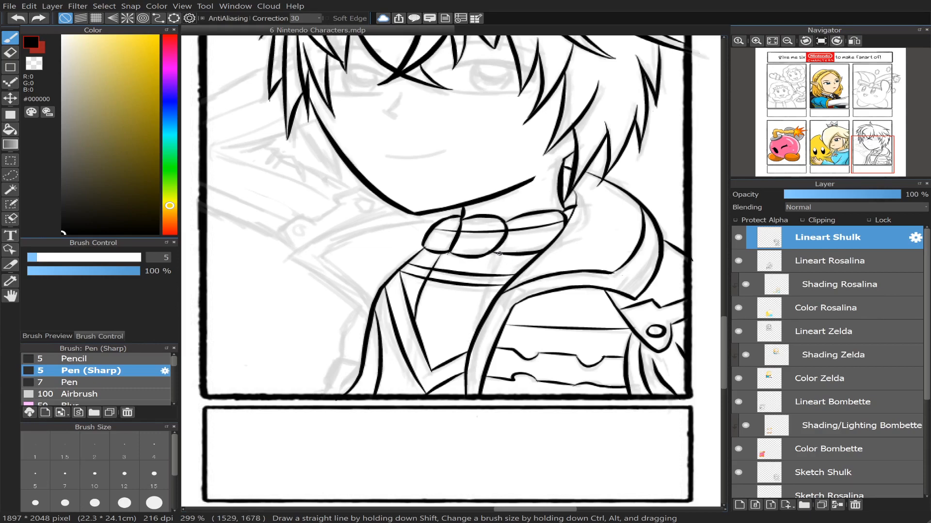
pyautogui.moveTo(503, 253); pyautogui.dragTo(465, 343)
pyautogui.hotkey('ctrl', 'z')
pyautogui.moveTo(502, 252); pyautogui.dragTo(466, 339)
pyautogui.hotkey('ctrl', 'z')
pyautogui.moveTo(503, 253); pyautogui.dragTo(466, 353)
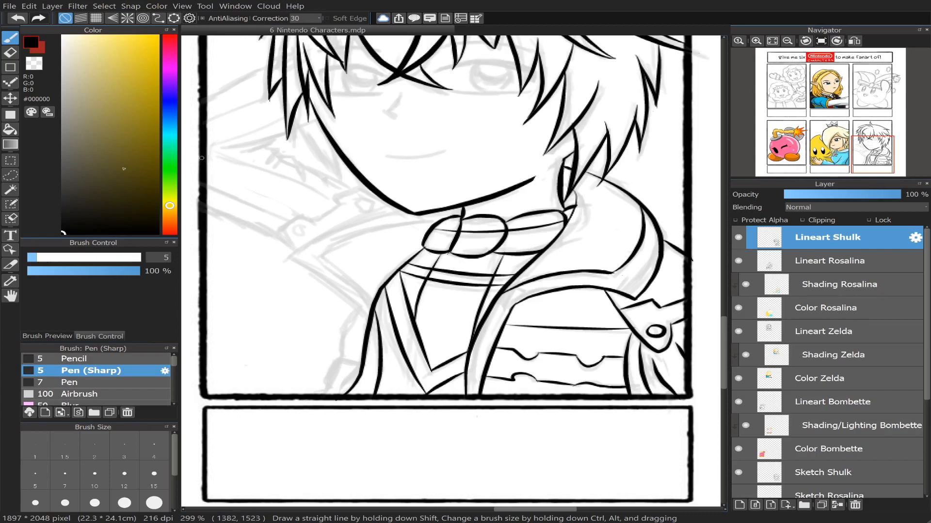
# Step: Ink the upper edge of the standing collar flap at brush size 7, curving from below the chin out to its pointed tip
pyautogui.moveTo(846, 134)
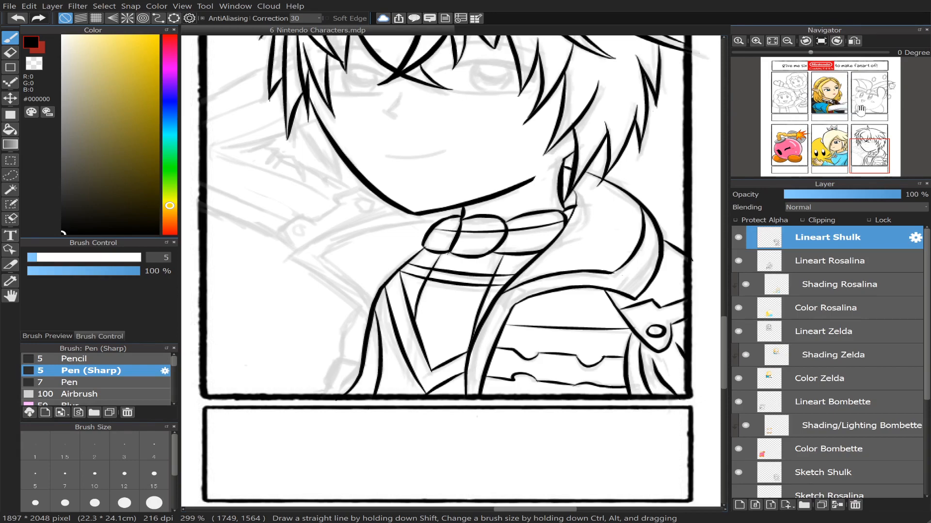
pyautogui.moveTo(878, 152); pyautogui.dragTo(867, 151)
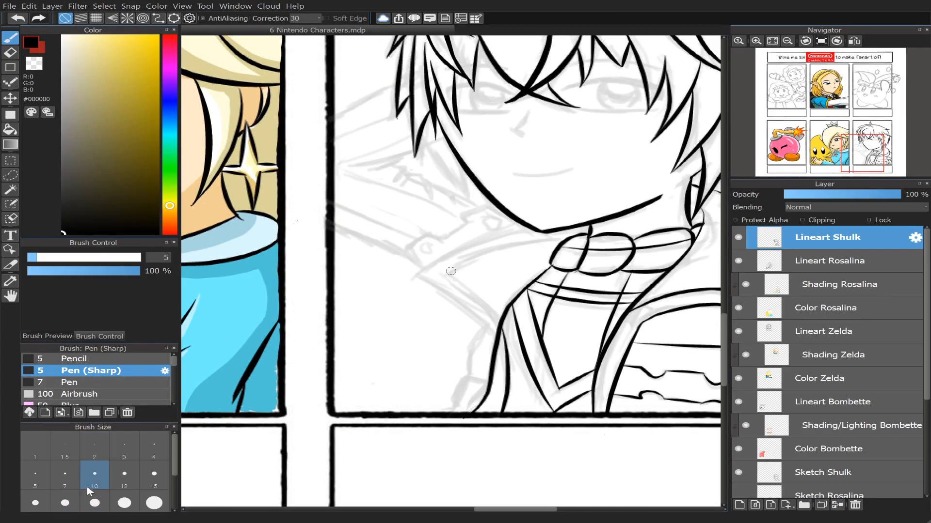
pyautogui.click(68, 483)
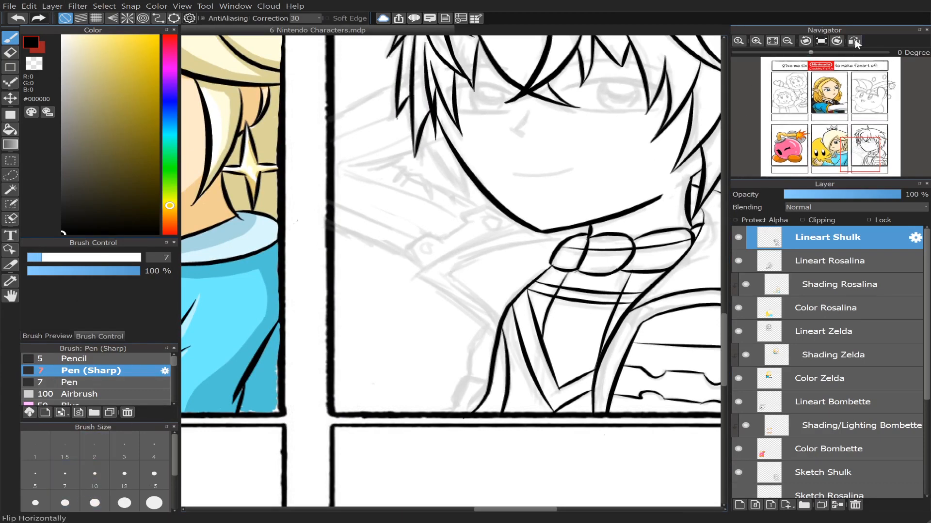
pyautogui.click(854, 41)
pyautogui.moveTo(375, 229); pyautogui.dragTo(483, 267)
pyautogui.hotkey('ctrl', 'z')
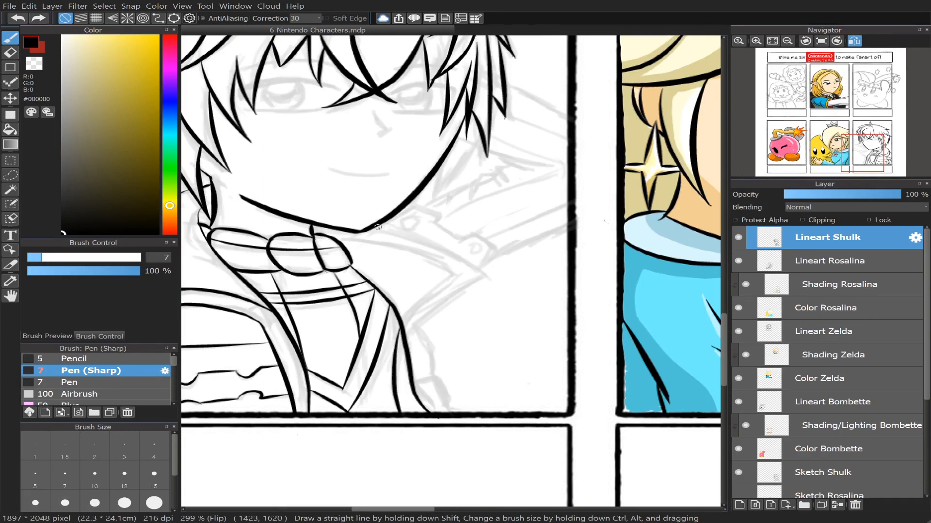
pyautogui.moveTo(376, 227)
pyautogui.mouseDown()
pyautogui.moveTo(463, 254)
pyautogui.moveTo(502, 285)
pyautogui.mouseUp()
pyautogui.hotkey('ctrl', 'z')
pyautogui.moveTo(376, 227)
pyautogui.mouseDown()
pyautogui.moveTo(487, 269)
pyautogui.moveTo(503, 286)
pyautogui.mouseUp()
pyautogui.hotkey('ctrl', 'z')
pyautogui.moveTo(376, 227); pyautogui.dragTo(502, 286)
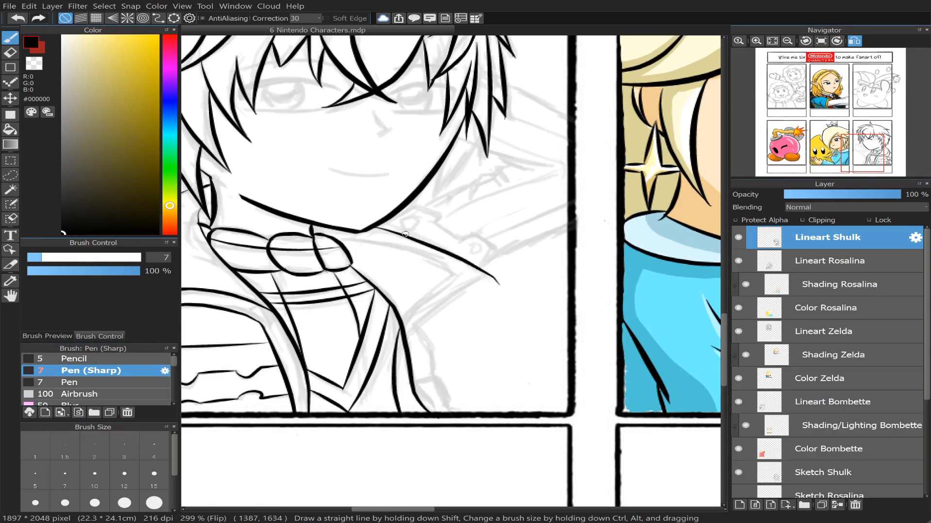
pyautogui.hotkey('ctrl', 'z')
pyautogui.moveTo(376, 227)
pyautogui.mouseDown()
pyautogui.moveTo(456, 255)
pyautogui.moveTo(501, 286)
pyautogui.mouseUp()
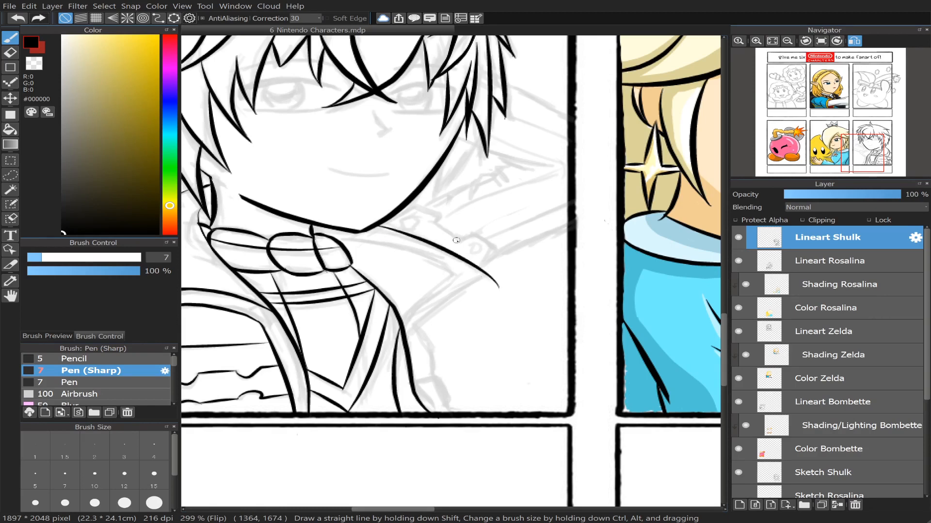
# Step: Ink the collar flap's lower edge from its tip back to the jacket and erase the overshoot at the point
pyautogui.press('h')
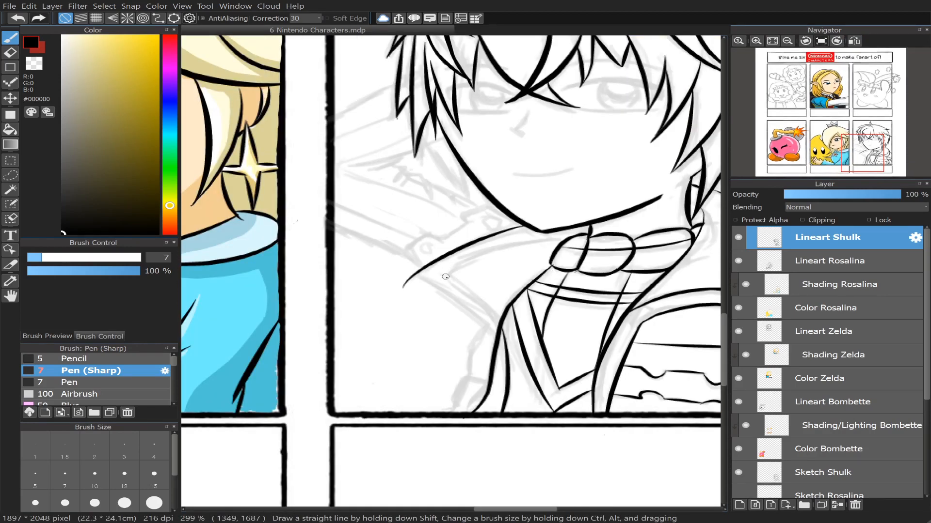
pyautogui.moveTo(418, 279); pyautogui.dragTo(507, 345)
pyautogui.hotkey('ctrl', 'z')
pyautogui.moveTo(413, 278)
pyautogui.mouseDown()
pyautogui.moveTo(434, 283)
pyautogui.moveTo(498, 332)
pyautogui.mouseUp()
pyautogui.hotkey('ctrl', 'z')
pyautogui.moveTo(413, 278); pyautogui.dragTo(497, 334)
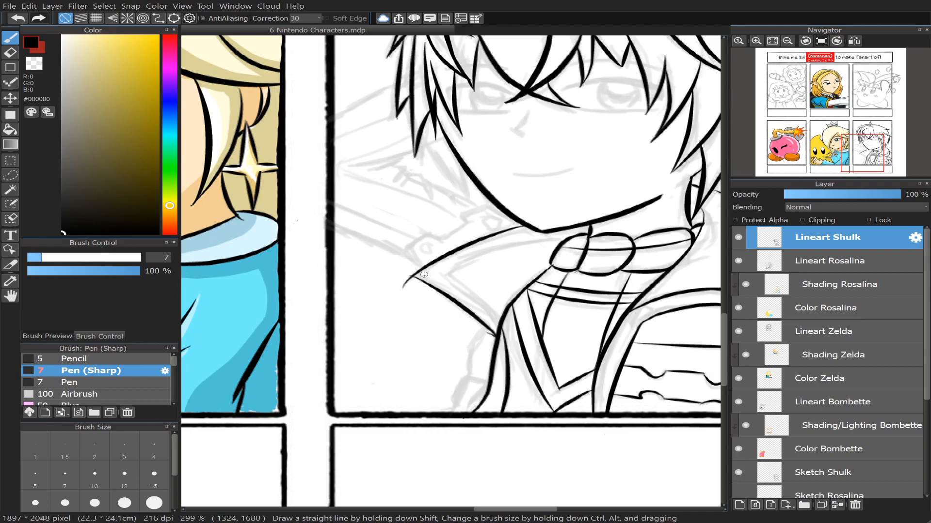
pyautogui.hotkey('ctrl', 'z')
pyautogui.moveTo(405, 272)
pyautogui.mouseDown()
pyautogui.moveTo(492, 329)
pyautogui.moveTo(504, 349)
pyautogui.mouseUp()
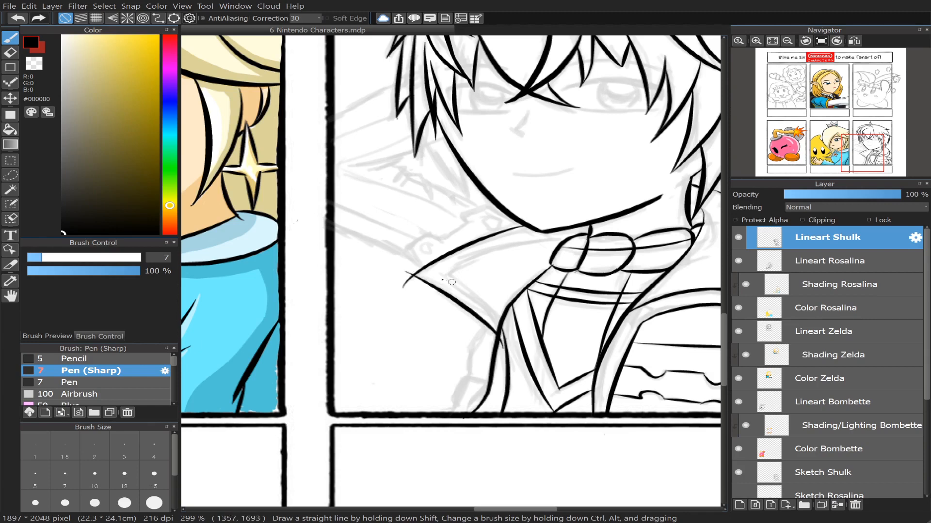
pyautogui.hotkey('ctrl', 'z')
pyautogui.moveTo(405, 272); pyautogui.dragTo(497, 335)
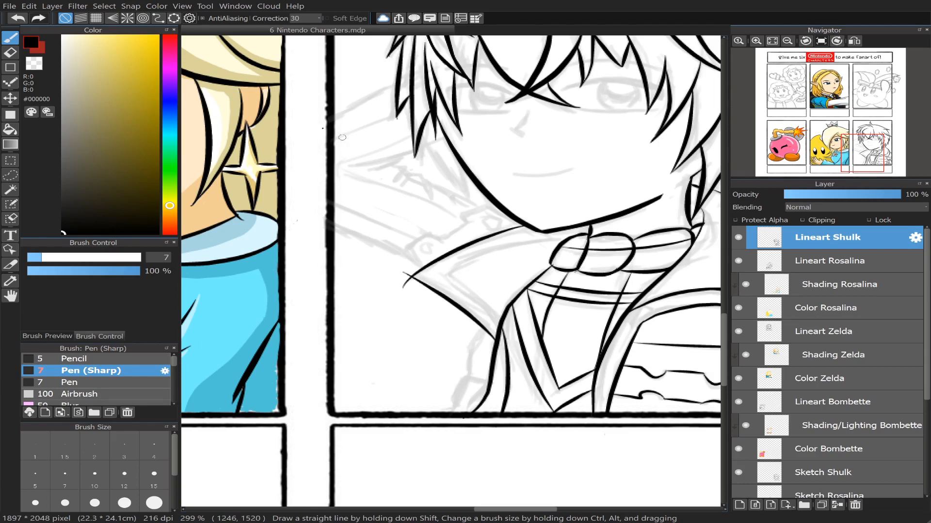
pyautogui.press('e')
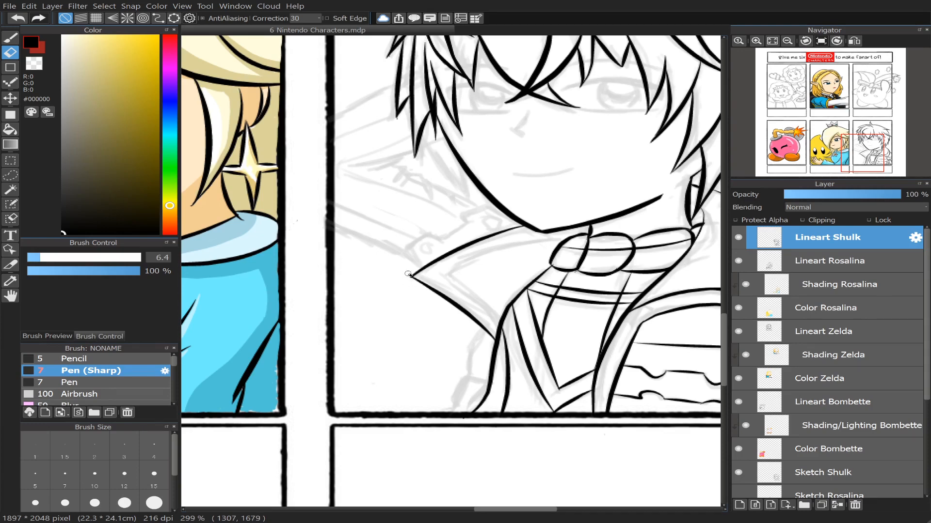
pyautogui.press('b')
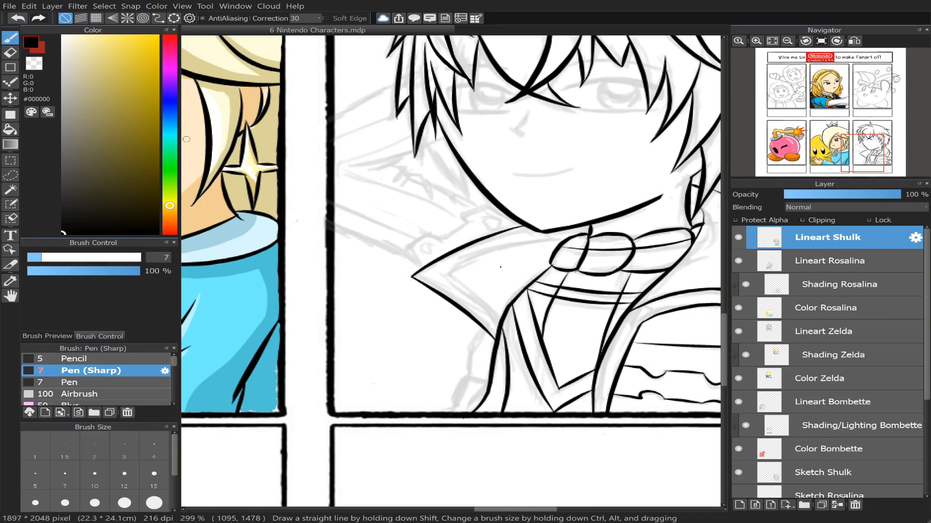
# Step: Ink the collar flap's inner trim lines parallel to its outer edges and clean up the corner where they meet
pyautogui.moveTo(451, 271); pyautogui.dragTo(551, 242)
pyautogui.hotkey('ctrl', 'z')
pyautogui.moveTo(447, 271); pyautogui.dragTo(584, 234)
pyautogui.hotkey('ctrl', 'z')
pyautogui.moveTo(472, 257); pyautogui.dragTo(567, 236)
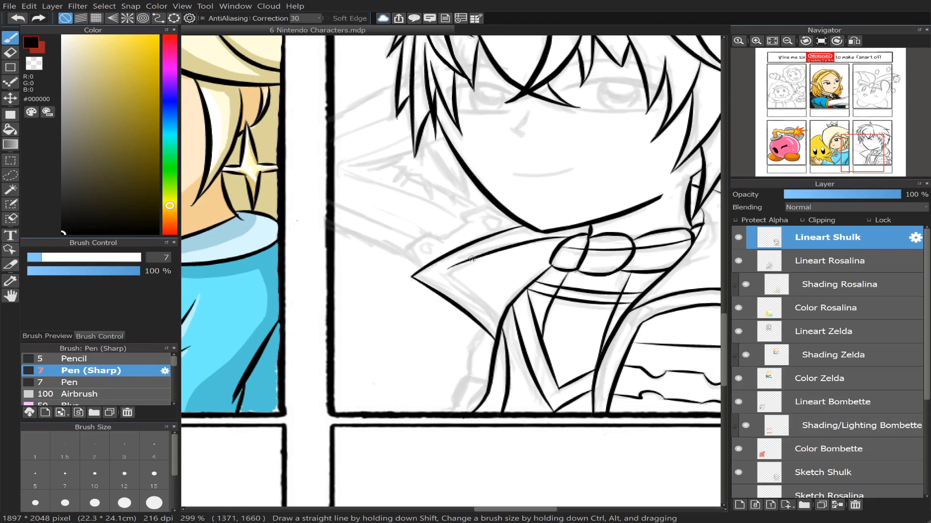
pyautogui.moveTo(478, 256)
pyautogui.mouseDown()
pyautogui.moveTo(451, 268)
pyautogui.moveTo(503, 309)
pyautogui.mouseUp()
pyautogui.hotkey('ctrl', 'z')
pyautogui.moveTo(488, 253)
pyautogui.mouseDown()
pyautogui.moveTo(447, 276)
pyautogui.moveTo(502, 314)
pyautogui.mouseUp()
pyautogui.click(10, 52)
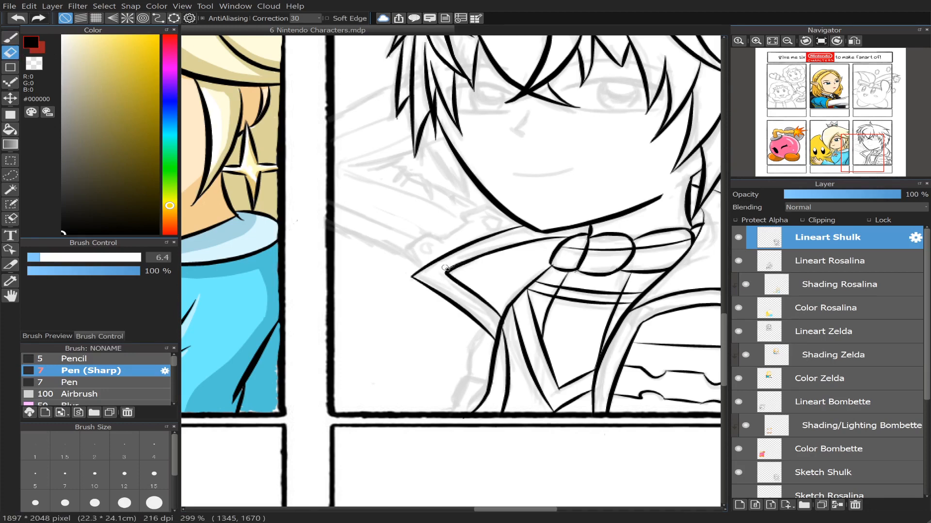
pyautogui.click(10, 37)
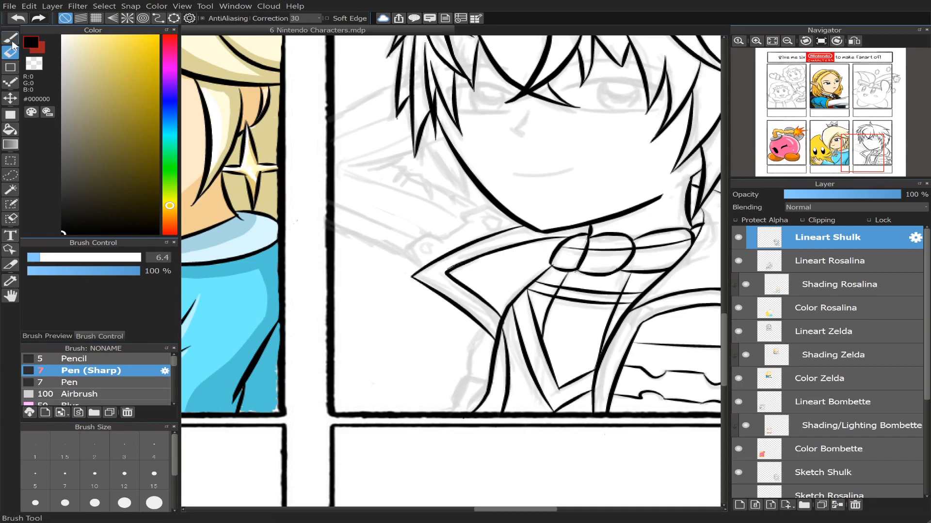
# Step: Ink the sleeve outline from beneath the collar flap to the panel's lower border, with a short band line across it, and clean it up
pyautogui.moveTo(857, 155); pyautogui.dragTo(864, 158)
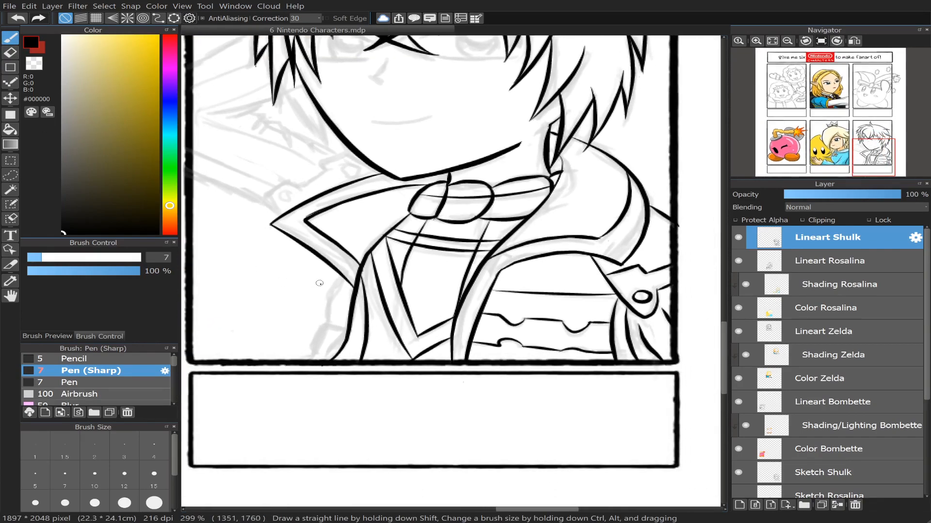
pyautogui.moveTo(335, 275); pyautogui.dragTo(329, 321)
pyautogui.hotkey('ctrl', 'z')
pyautogui.moveTo(334, 283); pyautogui.dragTo(329, 321)
pyautogui.hotkey('ctrl', 'z')
pyautogui.moveTo(337, 274); pyautogui.dragTo(328, 319)
pyautogui.hotkey('ctrl', 'z')
pyautogui.moveTo(345, 276); pyautogui.dragTo(327, 318)
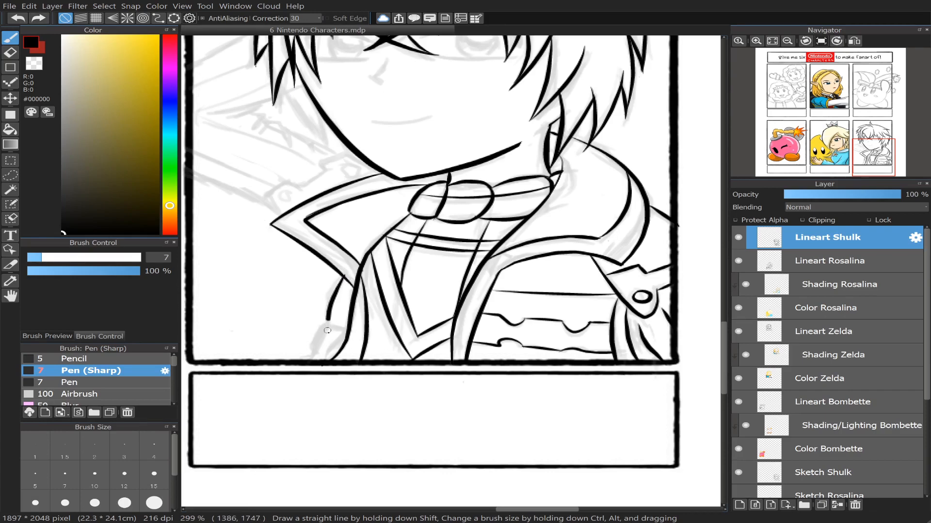
pyautogui.hotkey('ctrl', 'z')
pyautogui.moveTo(340, 275)
pyautogui.mouseDown()
pyautogui.moveTo(326, 321)
pyautogui.moveTo(348, 326)
pyautogui.moveTo(322, 324)
pyautogui.moveTo(351, 328)
pyautogui.moveTo(330, 325)
pyautogui.moveTo(310, 360)
pyautogui.mouseUp()
pyautogui.hotkey('ctrl', 'z')
pyautogui.hotkey('ctrl', 'z')
pyautogui.press('e')
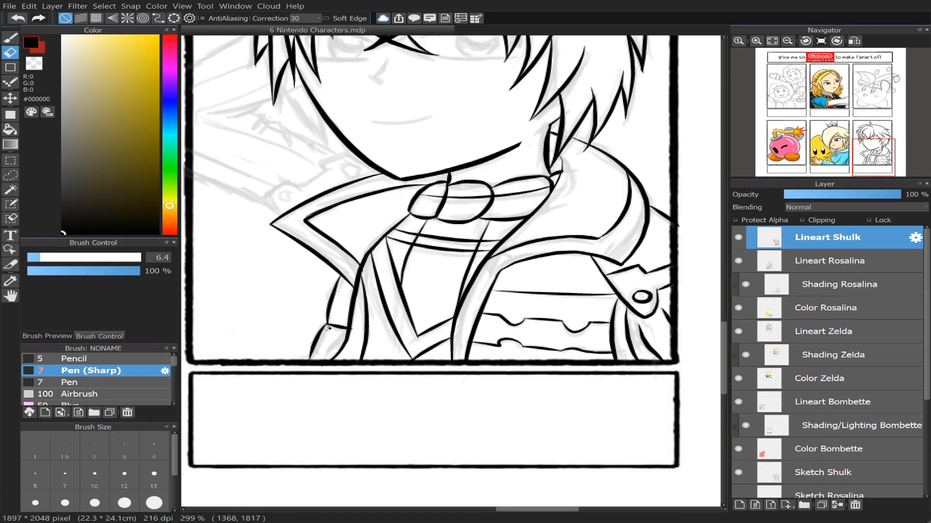
pyautogui.press('b')
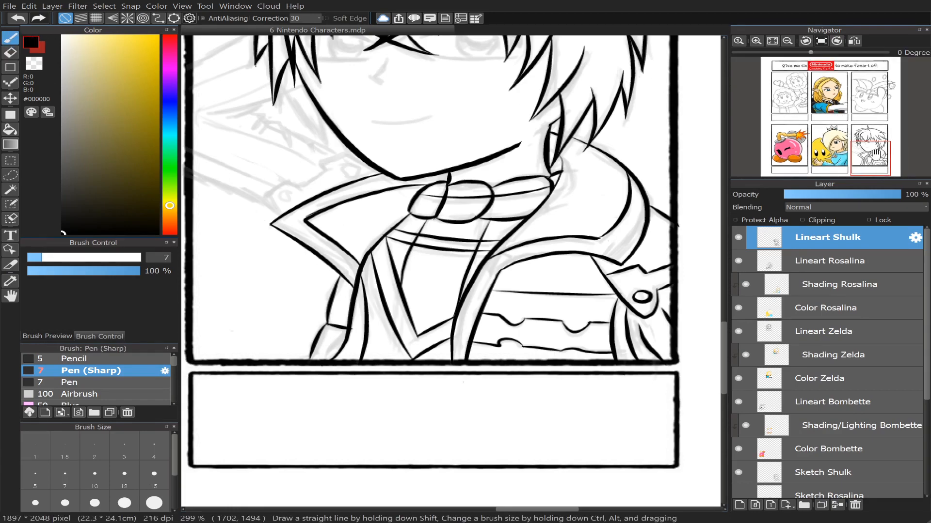
# Step: Ink the short edge of the sword piece extending outward from the jawline above the collar flap
pyautogui.moveTo(875, 157); pyautogui.dragTo(854, 150)
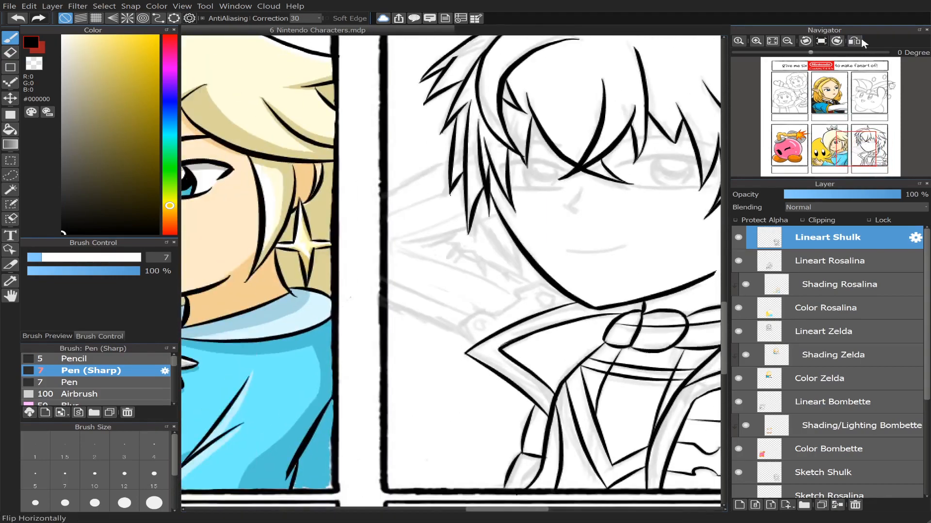
pyautogui.click(855, 42)
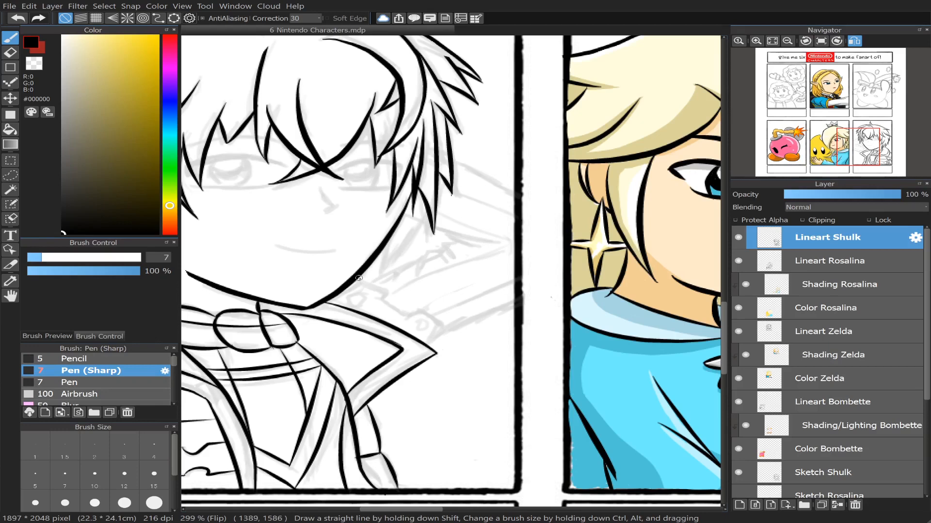
pyautogui.moveTo(360, 279); pyautogui.dragTo(391, 290)
pyautogui.moveTo(385, 301); pyautogui.dragTo(386, 289)
pyautogui.hotkey('ctrl', 'z')
pyautogui.hotkey('ctrl', 'z')
pyautogui.press('h')
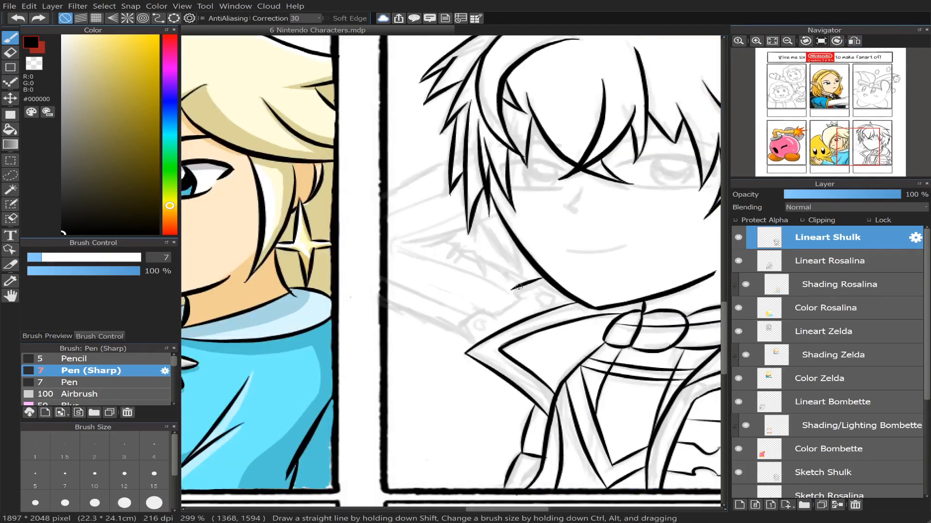
# Step: Ink the rest of the sword piece's stepped contour down to a rounded end at the collar tip and clean up its corner
pyautogui.moveTo(517, 302)
pyautogui.mouseDown()
pyautogui.moveTo(513, 291)
pyautogui.moveTo(521, 298)
pyautogui.moveTo(494, 317)
pyautogui.moveTo(481, 309)
pyautogui.moveTo(450, 328)
pyautogui.moveTo(467, 319)
pyautogui.moveTo(455, 329)
pyautogui.moveTo(476, 344)
pyautogui.mouseUp()
pyautogui.hotkey('ctrl', 'z')
pyautogui.hotkey('ctrl', 'z')
pyautogui.hotkey('ctrl', 'z')
pyautogui.hotkey('ctrl', 'z')
pyautogui.hotkey('ctrl', 'z')
pyautogui.hotkey('ctrl', 'z')
pyautogui.hotkey('ctrl', 'z')
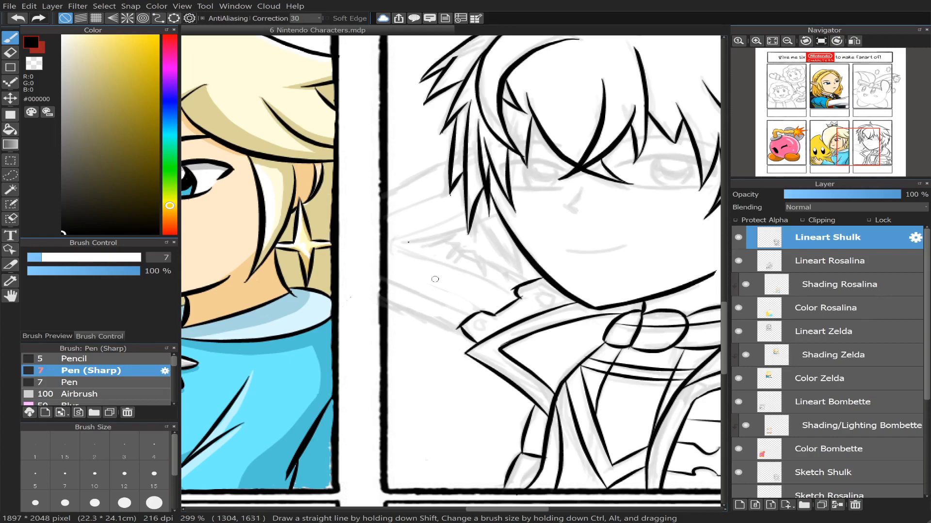
pyautogui.press('e')
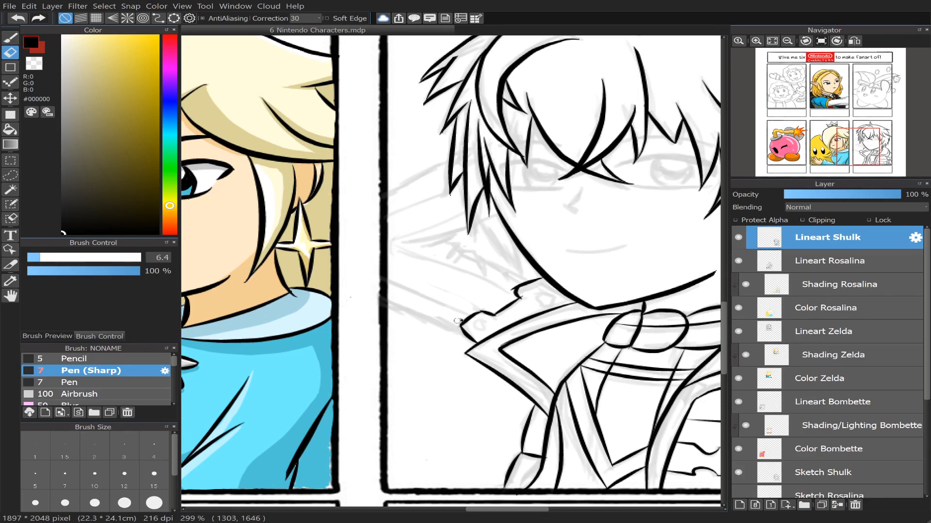
pyautogui.click(10, 37)
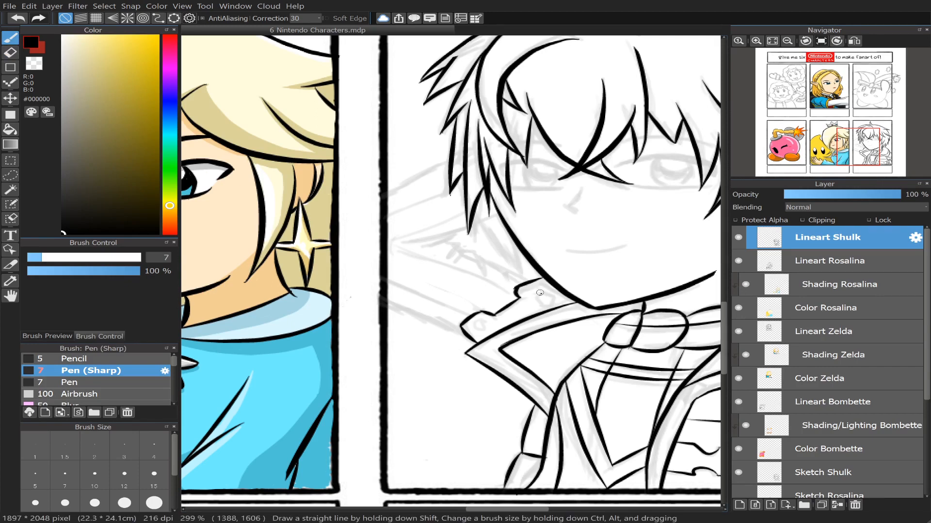
# Step: Ink two small circular rivets on the sword piece, one near the jaw and one in its rounded end
pyautogui.moveTo(535, 297)
pyautogui.mouseDown()
pyautogui.moveTo(555, 305)
pyautogui.moveTo(548, 293)
pyautogui.moveTo(543, 306)
pyautogui.moveTo(547, 294)
pyautogui.moveTo(534, 300)
pyautogui.moveTo(555, 305)
pyautogui.moveTo(542, 294)
pyautogui.mouseUp()
pyautogui.hotkey('ctrl', 'z')
pyautogui.hotkey('ctrl', 'z')
pyautogui.hotkey('ctrl', 'z')
pyautogui.moveTo(481, 322)
pyautogui.mouseDown()
pyautogui.moveTo(490, 327)
pyautogui.moveTo(476, 324)
pyautogui.mouseUp()
pyautogui.hotkey('ctrl', 'z')
pyautogui.hotkey('ctrl', 'z')
# Step: Ink a straight sword edge at brush size 10 from the jaw, beneath the hair, toward the panel's left border
pyautogui.moveTo(871, 48)
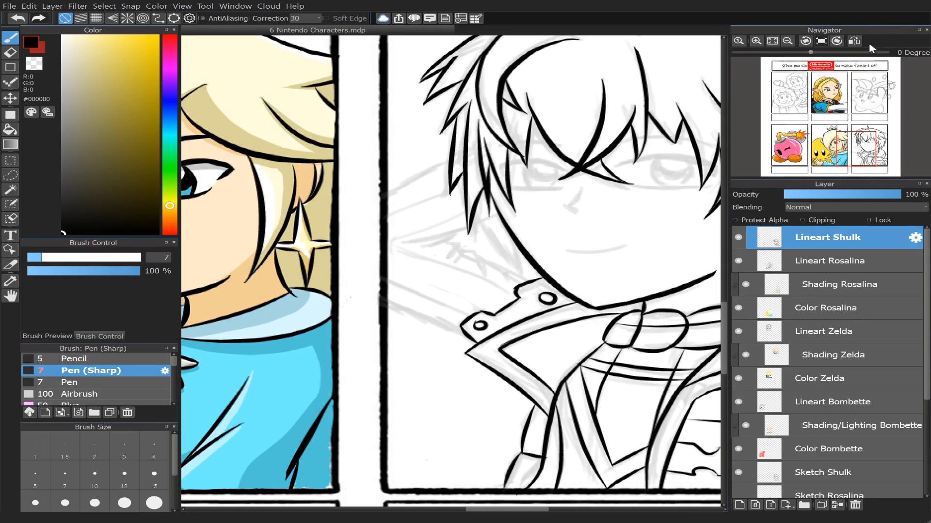
pyautogui.click(854, 41)
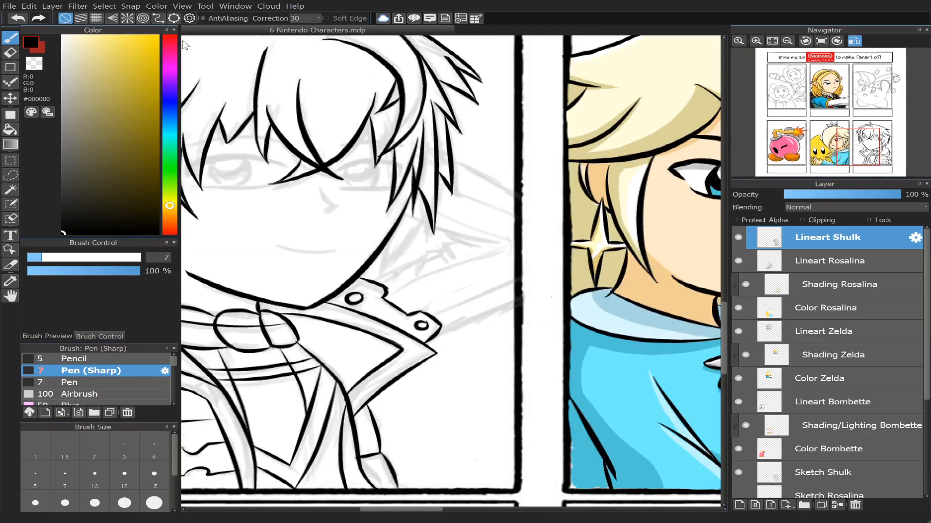
pyautogui.click(854, 42)
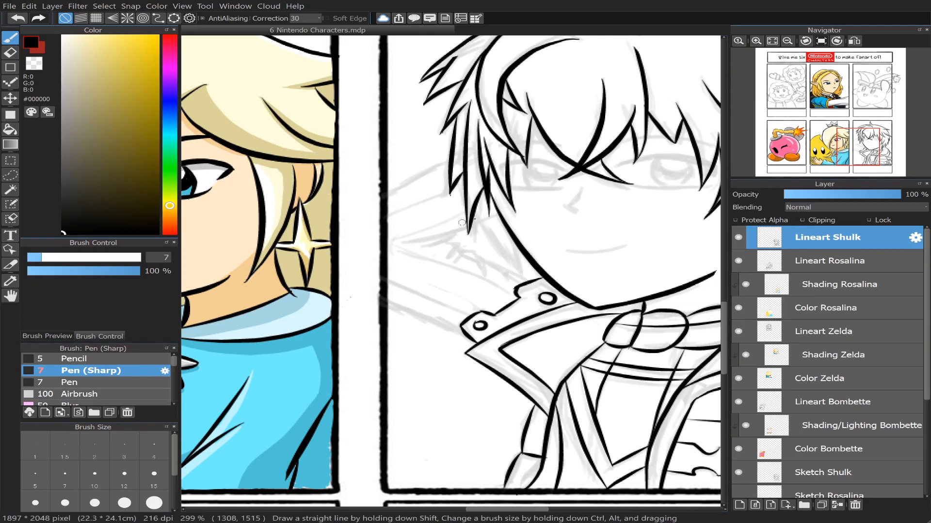
pyautogui.click(94, 474)
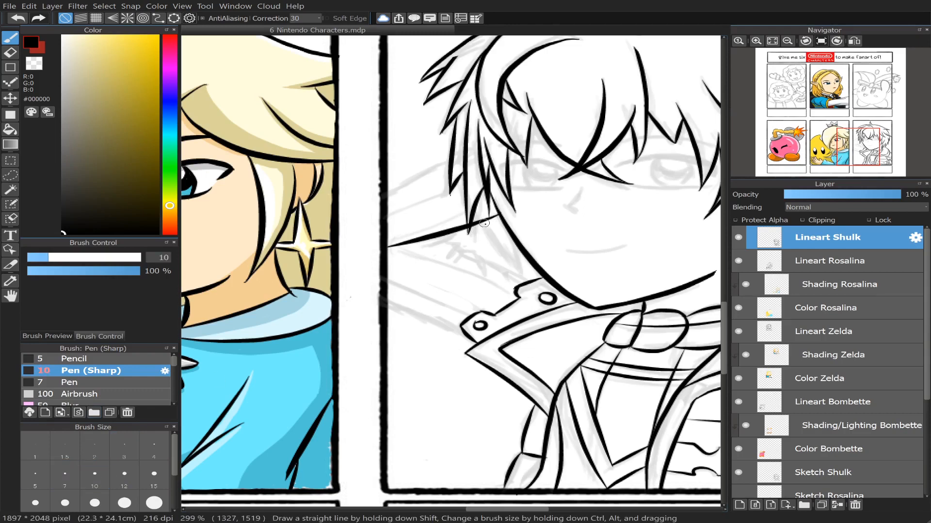
pyautogui.moveTo(489, 218); pyautogui.dragTo(387, 248)
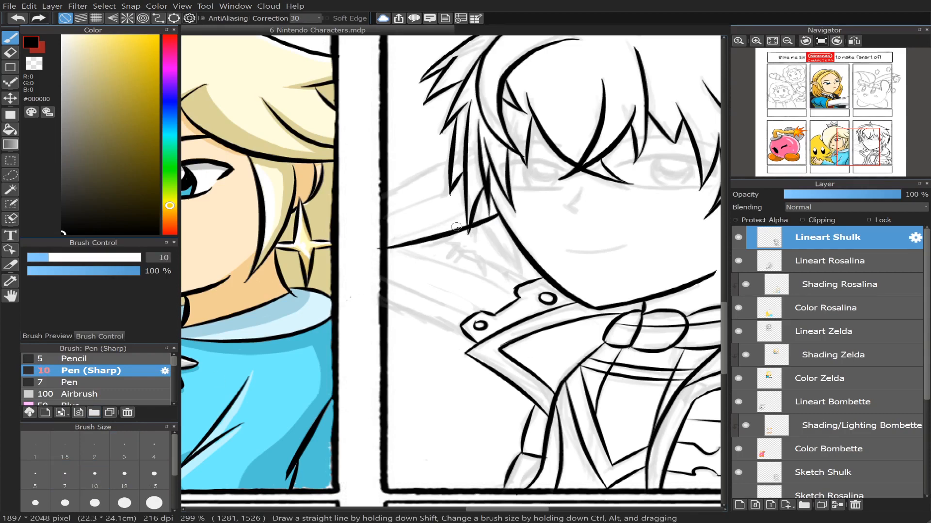
pyautogui.hotkey('ctrl', 'z')
pyautogui.moveTo(473, 223); pyautogui.dragTo(400, 238)
pyautogui.hotkey('ctrl', 'z')
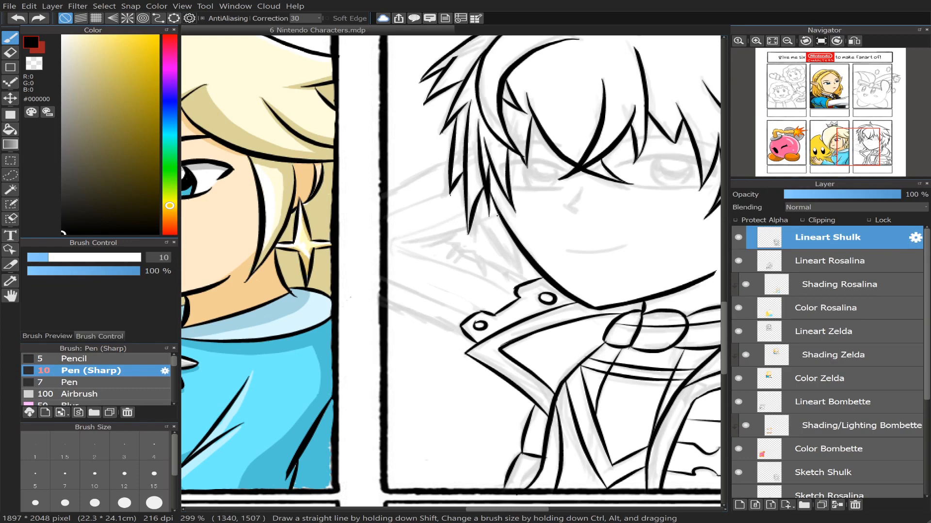
pyautogui.moveTo(498, 212); pyautogui.dragTo(383, 242)
pyautogui.hotkey('ctrl', 'z')
pyautogui.moveTo(500, 210); pyautogui.dragTo(404, 245)
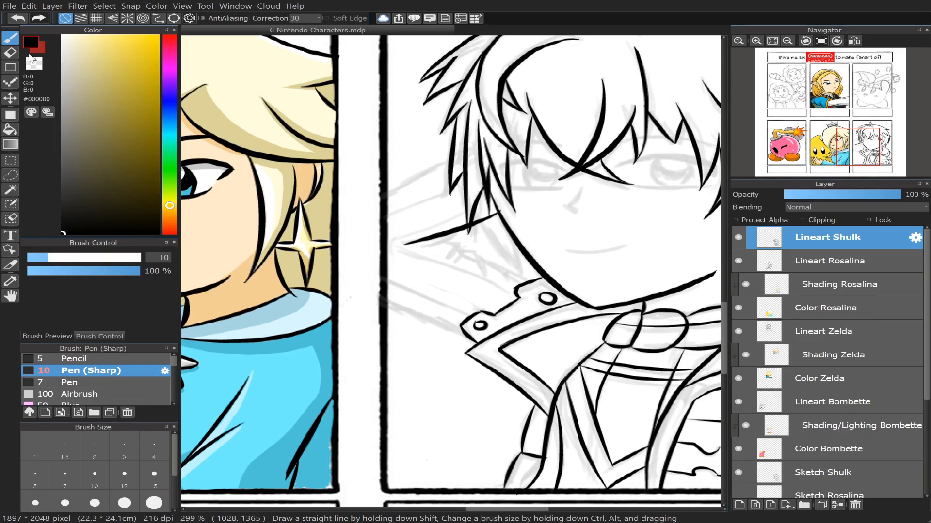
# Step: Set the eraser size to 5.3 and return to the pen at size 10
pyautogui.click(10, 52)
pyautogui.click(37, 259)
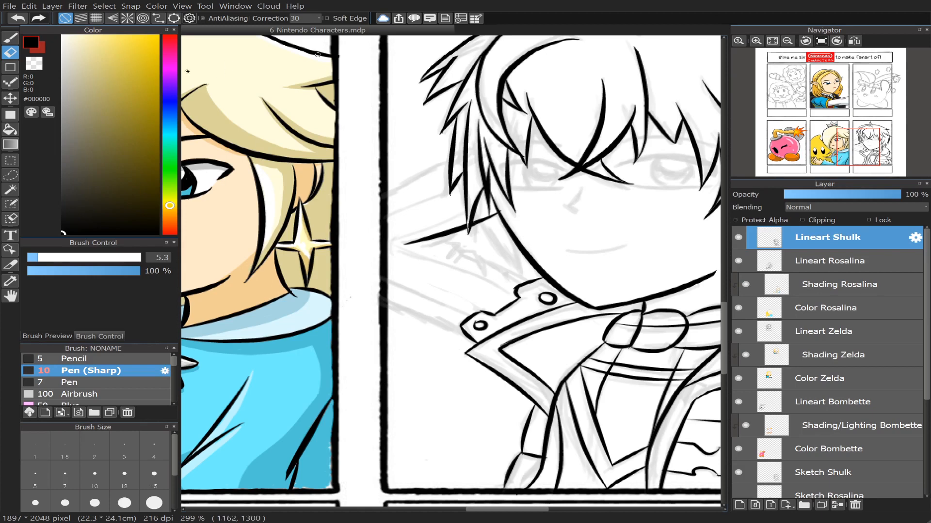
pyautogui.click(10, 37)
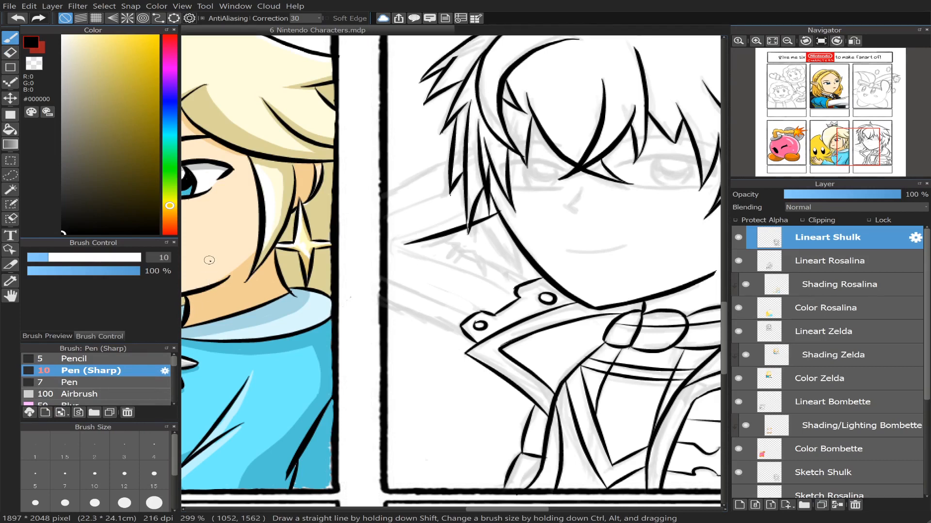
pyautogui.click(853, 41)
pyautogui.click(853, 42)
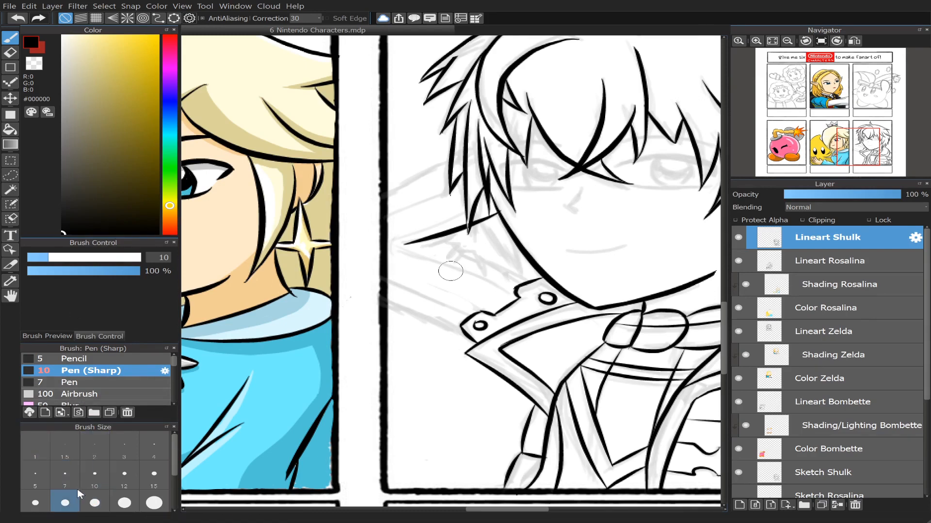
# Step: Ink the jagged, curved detail lines beneath the sword edge beside Shulk's jaw with the pen at size 7
pyautogui.click(65, 477)
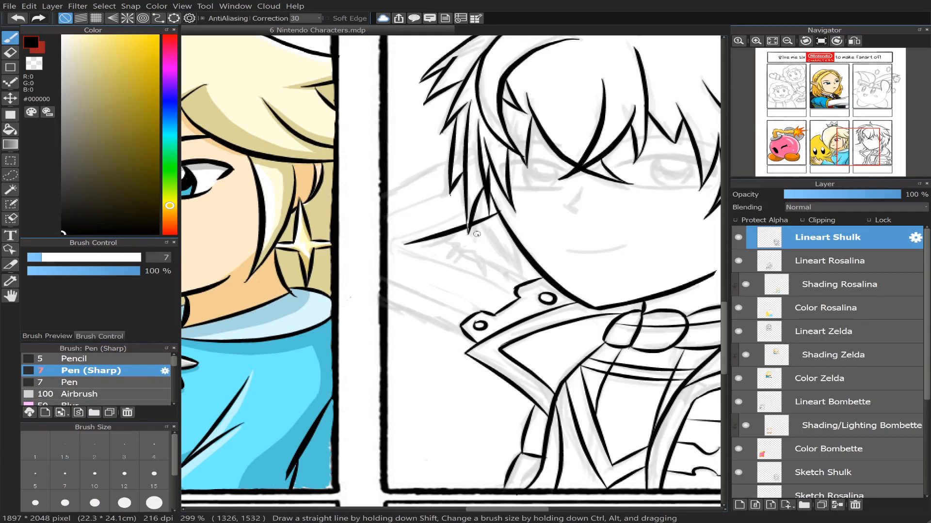
pyautogui.moveTo(459, 235)
pyautogui.mouseDown()
pyautogui.moveTo(412, 247)
pyautogui.moveTo(449, 241)
pyautogui.moveTo(449, 256)
pyautogui.moveTo(474, 249)
pyautogui.moveTo(487, 270)
pyautogui.moveTo(529, 280)
pyautogui.mouseUp()
pyautogui.hotkey('ctrl', 'z')
pyautogui.hotkey('ctrl', 'z')
pyautogui.hotkey('ctrl', 'z')
pyautogui.hotkey('ctrl', 'z')
pyautogui.hotkey('ctrl', 'z')
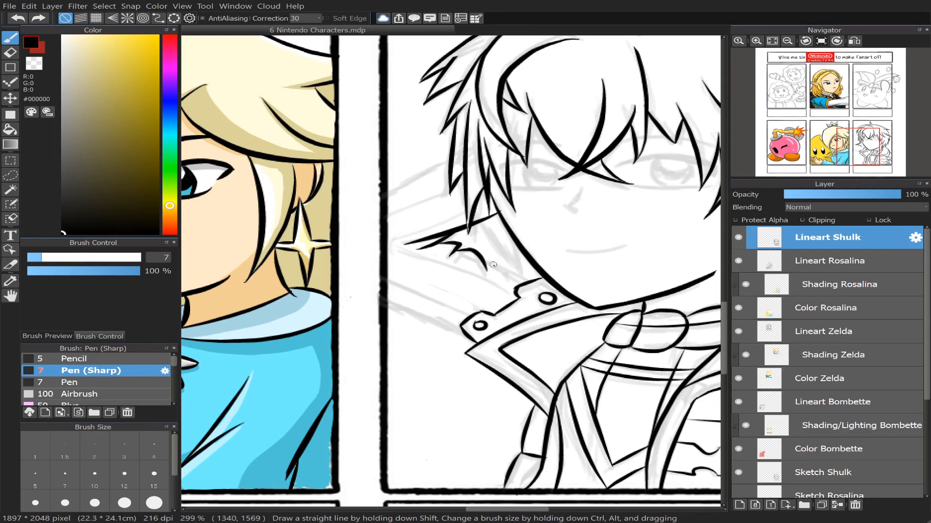
# Step: Ink the short connecting lines between the jagged detail, Shulk's jaw and the riveted sword piece
pyautogui.hotkey('ctrl', 'y')
pyautogui.hotkey('ctrl', 'z')
pyautogui.moveTo(486, 263)
pyautogui.mouseDown()
pyautogui.moveTo(527, 280)
pyautogui.moveTo(517, 272)
pyautogui.mouseUp()
pyautogui.hotkey('ctrl', 'z')
pyautogui.moveTo(483, 223)
pyautogui.mouseDown()
pyautogui.moveTo(523, 276)
pyautogui.moveTo(511, 253)
pyautogui.moveTo(526, 263)
pyautogui.moveTo(523, 272)
pyautogui.moveTo(517, 253)
pyautogui.moveTo(519, 273)
pyautogui.mouseUp()
pyautogui.hotkey('ctrl', 'z')
pyautogui.hotkey('ctrl', 'z')
pyautogui.hotkey('ctrl', 'z')
pyautogui.moveTo(516, 241); pyautogui.dragTo(521, 276)
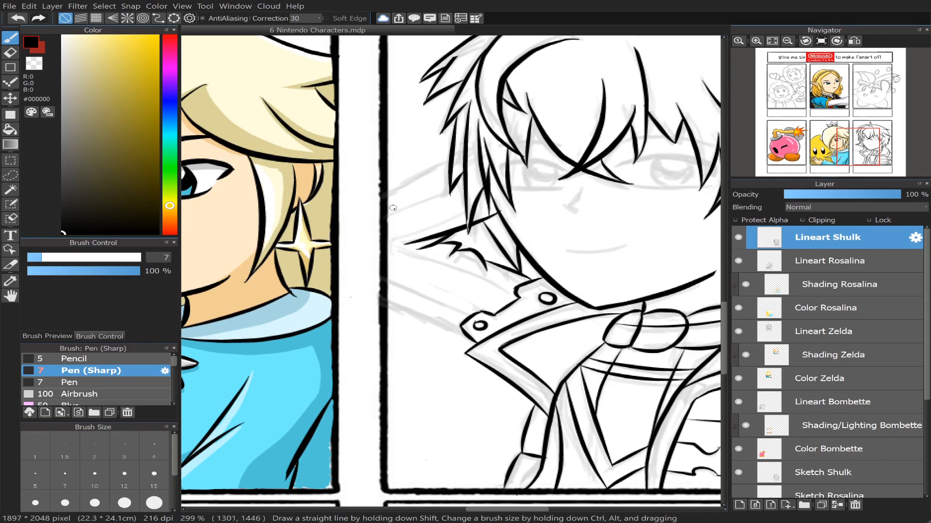
# Step: Ink the sword's outer edges, from the hair and from the rounded riveted end, out to the panel border
pyautogui.moveTo(448, 162); pyautogui.dragTo(387, 196)
pyautogui.moveTo(390, 303); pyautogui.dragTo(460, 329)
pyautogui.hotkey('ctrl', 'z')
pyautogui.moveTo(388, 301); pyautogui.dragTo(460, 325)
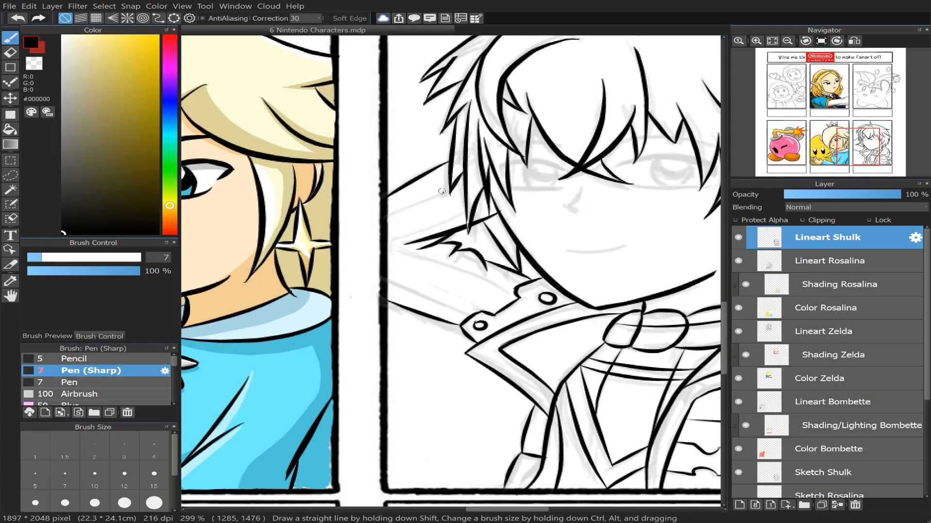
# Step: Ink two inner lines across the upper part of the sword, from the hair spikes to the panel border
pyautogui.moveTo(458, 188); pyautogui.dragTo(379, 225)
pyautogui.hotkey('ctrl', 'z')
pyautogui.moveTo(459, 187); pyautogui.dragTo(379, 225)
pyautogui.hotkey('ctrl', 'z')
pyautogui.moveTo(460, 187); pyautogui.dragTo(387, 218)
pyautogui.moveTo(468, 208); pyautogui.dragTo(373, 237)
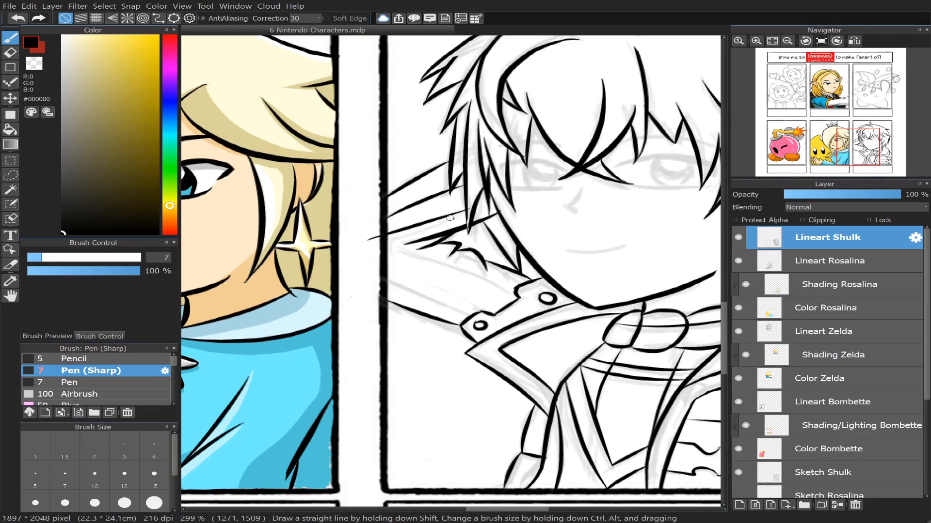
pyautogui.hotkey('ctrl', 'z')
pyautogui.moveTo(466, 211); pyautogui.dragTo(387, 240)
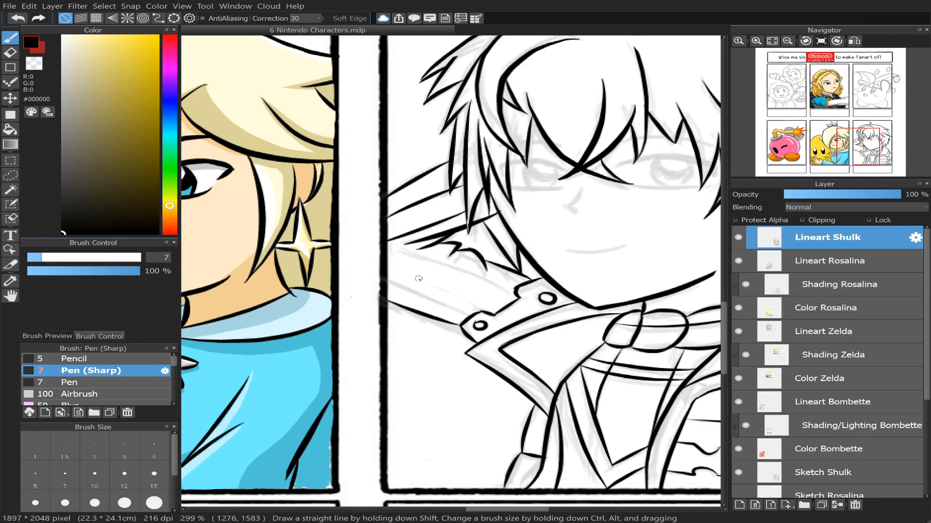
# Step: Ink two inner lines along the lower part of the sword, from the panel border to the riveted piece's stepped contour
pyautogui.moveTo(388, 280); pyautogui.dragTo(477, 317)
pyautogui.moveTo(388, 243); pyautogui.dragTo(517, 287)
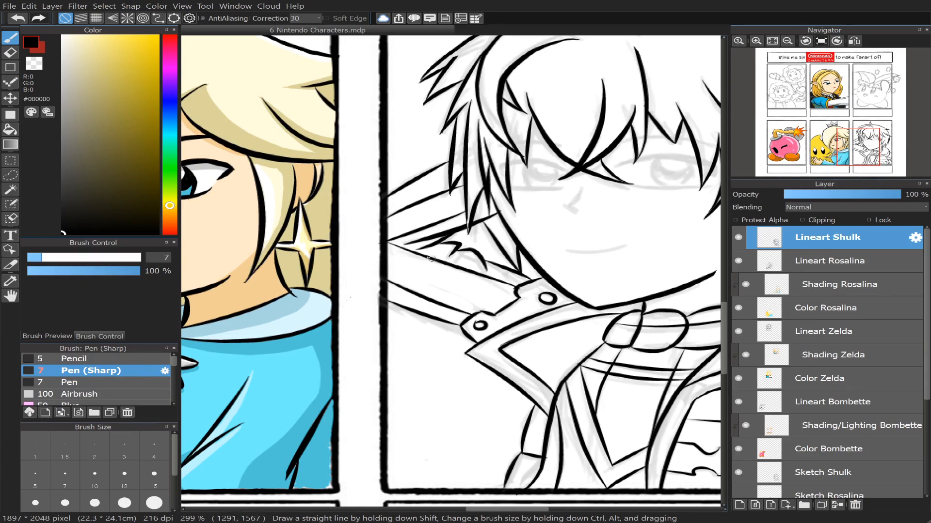
pyautogui.hotkey('ctrl', 'z')
pyautogui.moveTo(386, 242); pyautogui.dragTo(509, 291)
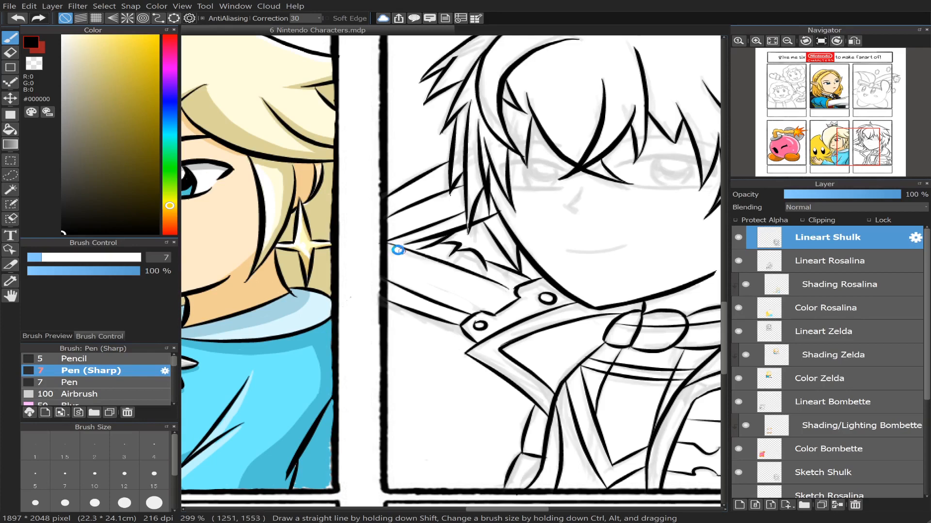
pyautogui.hotkey('ctrl', 'z')
pyautogui.moveTo(387, 246); pyautogui.dragTo(510, 290)
pyautogui.hotkey('ctrl', 'z')
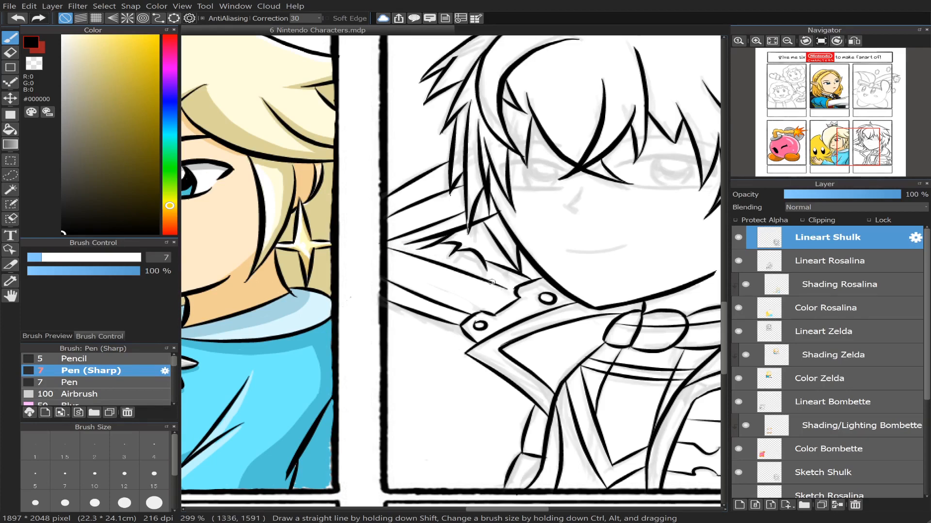
pyautogui.hotkey('ctrl', 'z')
pyautogui.moveTo(478, 277); pyautogui.dragTo(512, 290)
pyautogui.press('e')
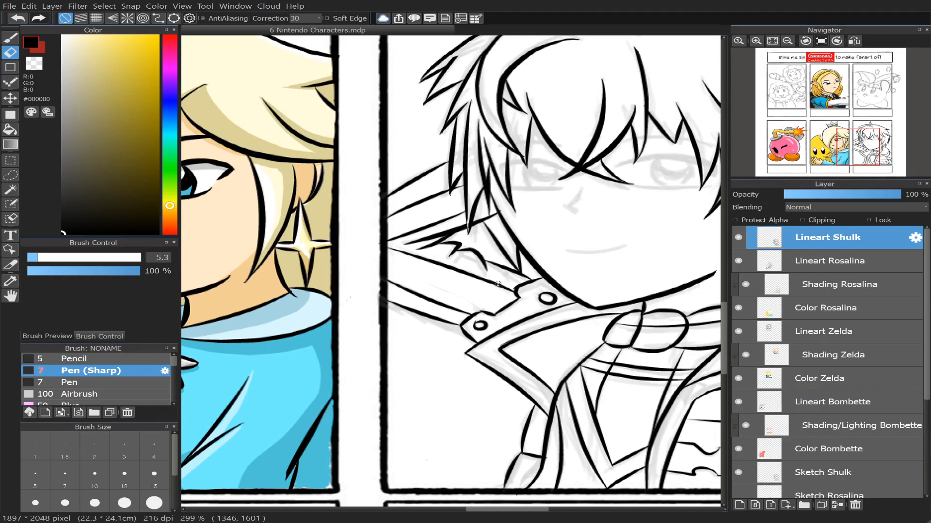
# Step: Add a layer named Lineart Face above Lineart Shulk, with clipping turned off
pyautogui.scroll(-3, 849, 138)
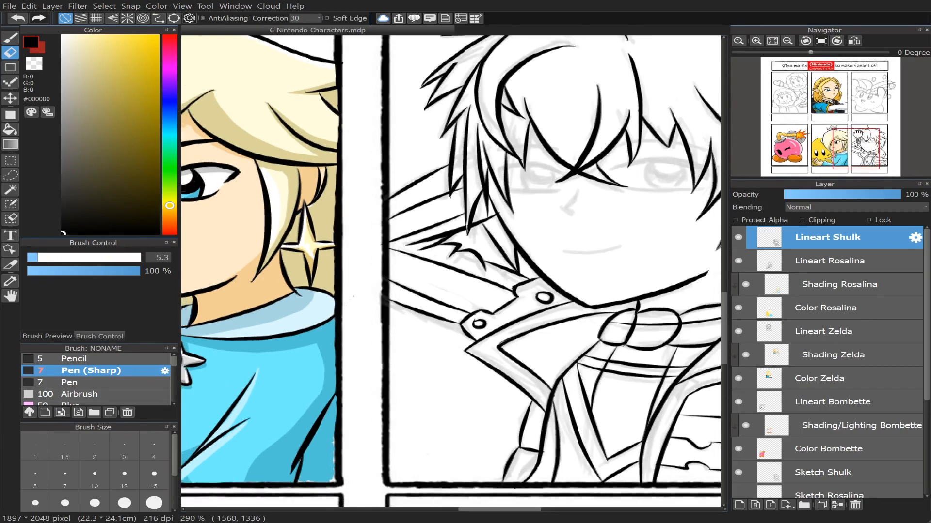
pyautogui.moveTo(857, 142); pyautogui.dragTo(864, 141)
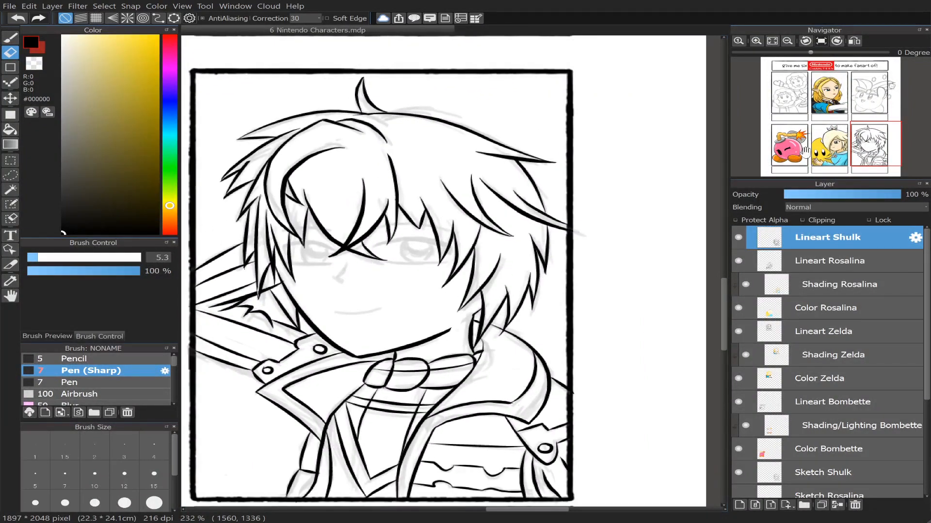
pyautogui.scroll(1, 865, 129)
pyautogui.scroll(1, 865, 132)
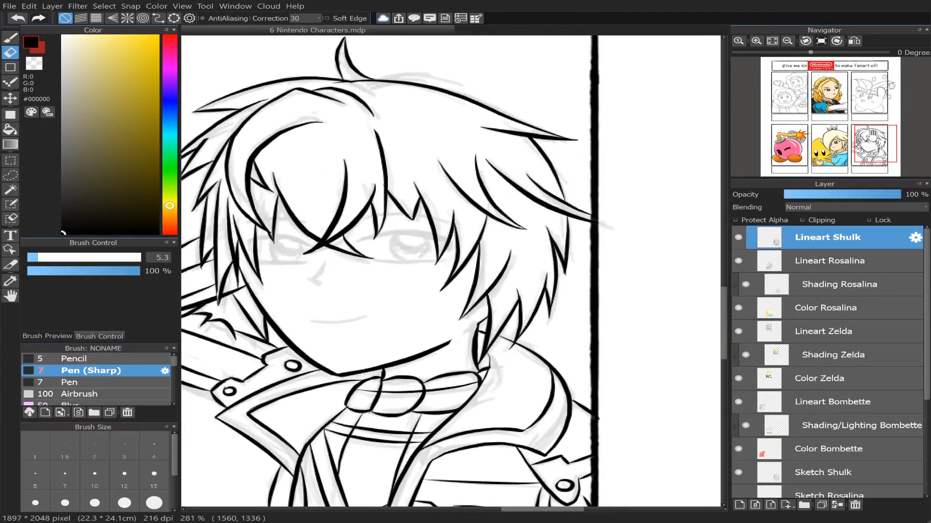
pyautogui.moveTo(872, 136)
pyautogui.mouseDown()
pyautogui.moveTo(862, 137)
pyautogui.moveTo(869, 143)
pyautogui.mouseUp()
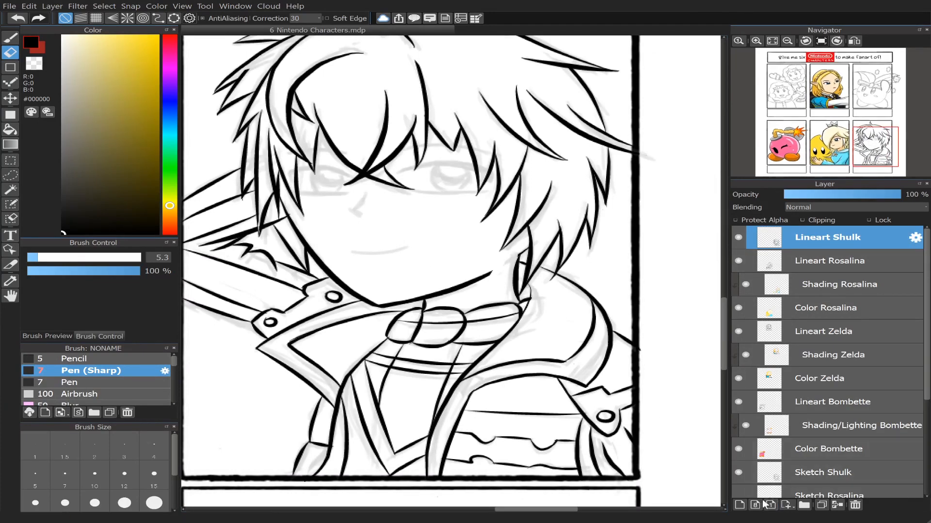
pyautogui.click(739, 506)
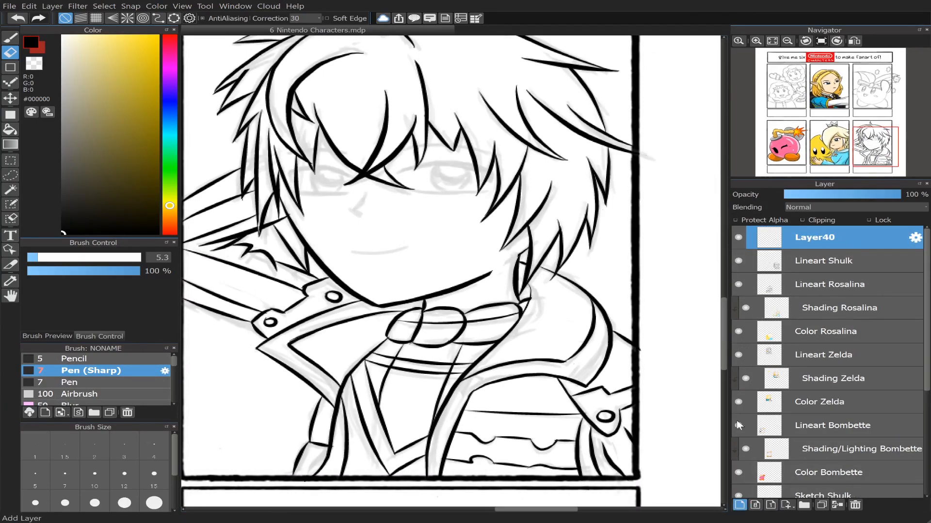
pyautogui.click(812, 220)
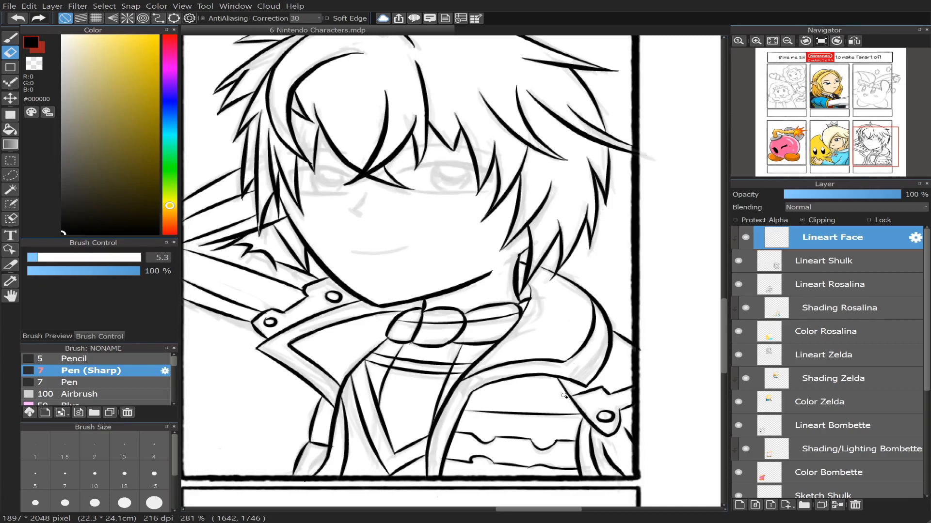
pyautogui.moveTo(884, 114)
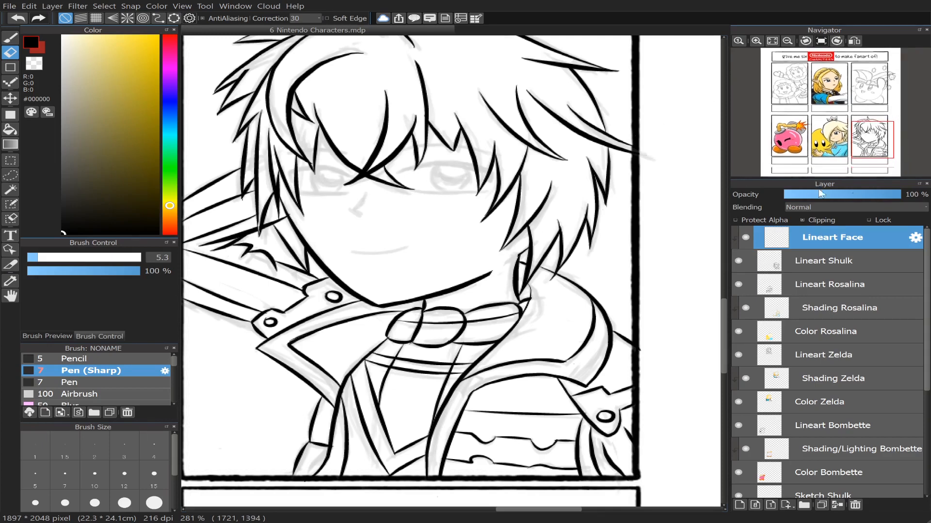
pyautogui.moveTo(880, 149); pyautogui.dragTo(866, 143)
pyautogui.scroll(2, 867, 137)
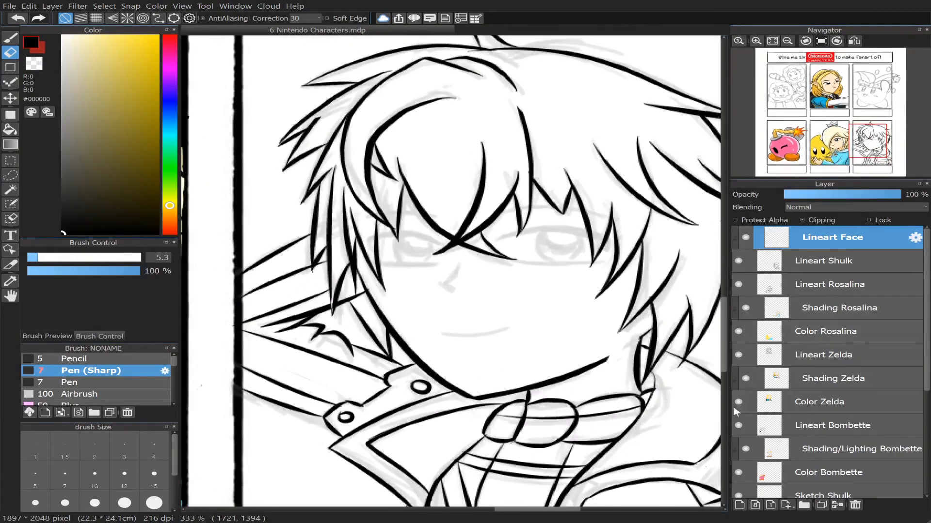
pyautogui.click(802, 220)
# Step: Ink the curved upper lash line of Shulk's eye farther from the sword with the pen at size 10
pyautogui.press('b')
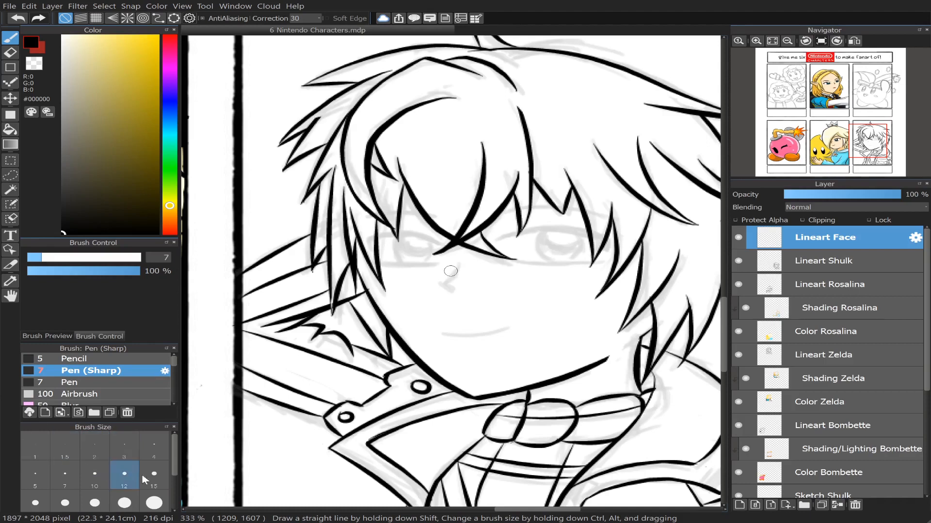
pyautogui.click(95, 477)
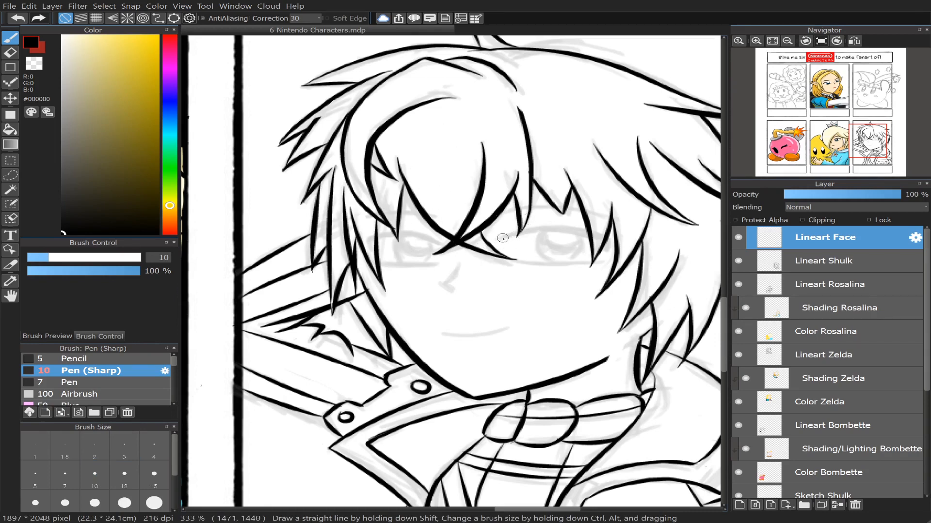
pyautogui.moveTo(501, 238); pyautogui.dragTo(613, 241)
pyautogui.hotkey('ctrl', 'z')
pyautogui.moveTo(501, 239)
pyautogui.mouseDown()
pyautogui.moveTo(531, 230)
pyautogui.moveTo(611, 240)
pyautogui.mouseUp()
pyautogui.hotkey('ctrl', 'z')
pyautogui.moveTo(500, 239)
pyautogui.mouseDown()
pyautogui.moveTo(588, 229)
pyautogui.moveTo(612, 240)
pyautogui.mouseUp()
pyautogui.hotkey('ctrl', 'z')
pyautogui.moveTo(501, 236)
pyautogui.mouseDown()
pyautogui.moveTo(580, 231)
pyautogui.moveTo(611, 241)
pyautogui.mouseUp()
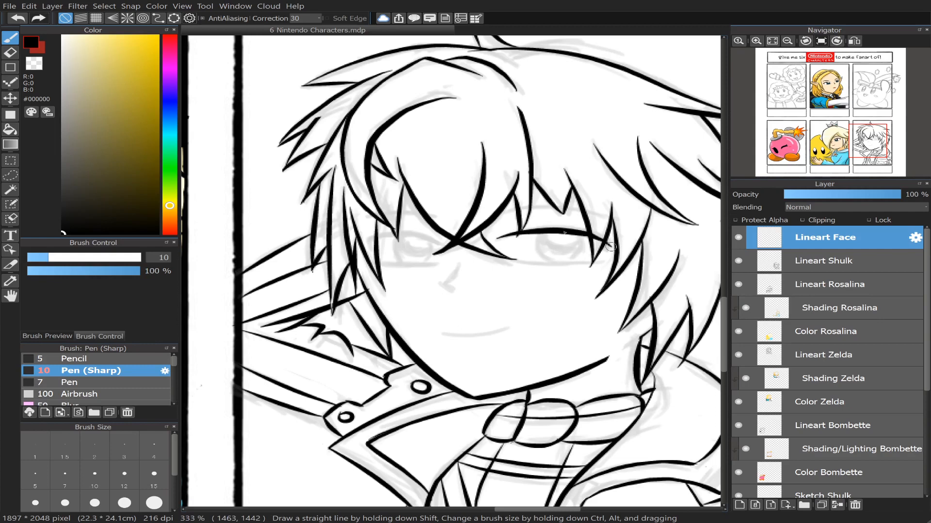
pyautogui.hotkey('ctrl', 'z')
pyautogui.moveTo(501, 237)
pyautogui.mouseDown()
pyautogui.moveTo(585, 227)
pyautogui.moveTo(621, 240)
pyautogui.mouseUp()
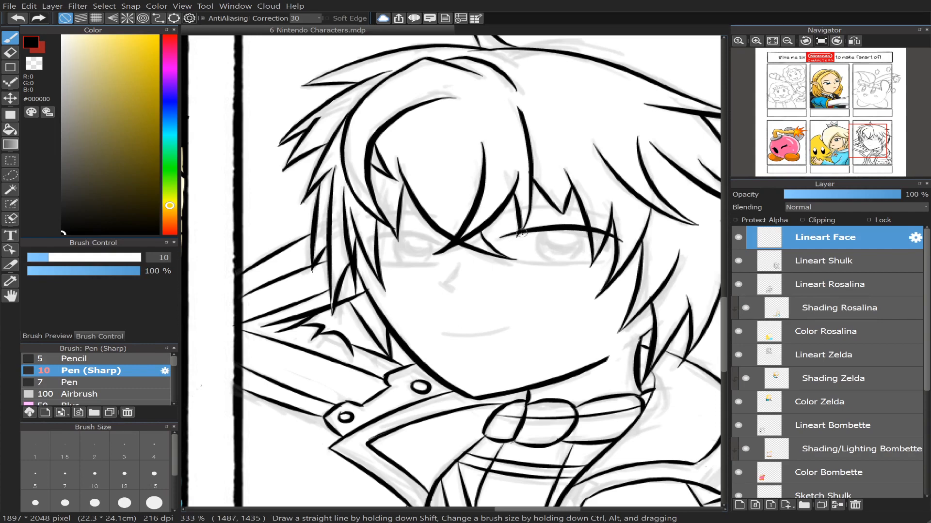
pyautogui.hotkey('ctrl', 'z')
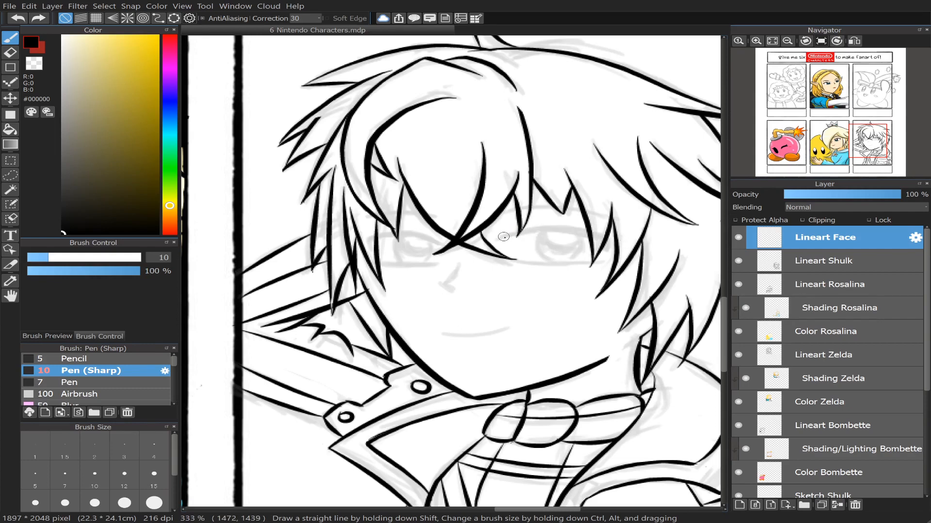
pyautogui.moveTo(502, 237)
pyautogui.mouseDown()
pyautogui.moveTo(591, 233)
pyautogui.moveTo(610, 243)
pyautogui.mouseUp()
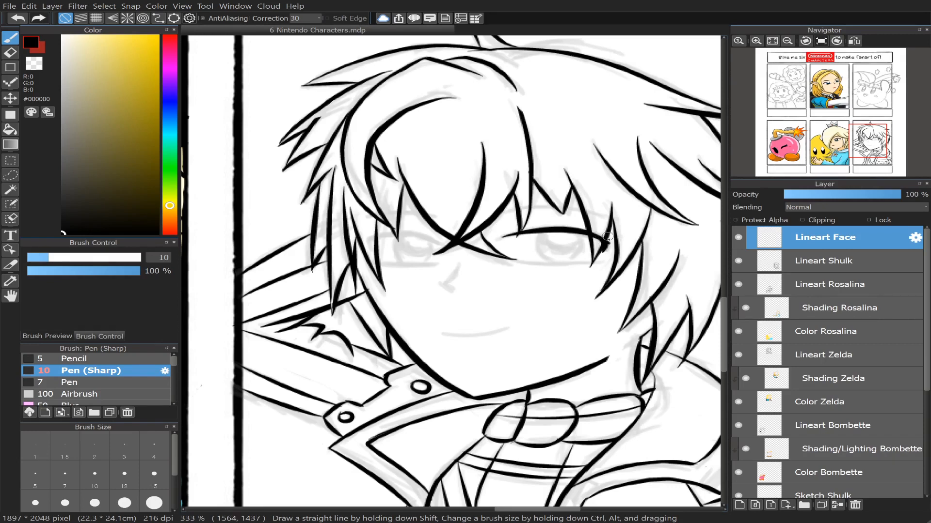
# Step: Thicken that eye's outer lash corner and ink its lower lid line at brush size 7
pyautogui.hotkey('ctrl', 'z')
pyautogui.moveTo(594, 235); pyautogui.dragTo(606, 247)
pyautogui.hotkey('ctrl', 'z')
pyautogui.click(65, 474)
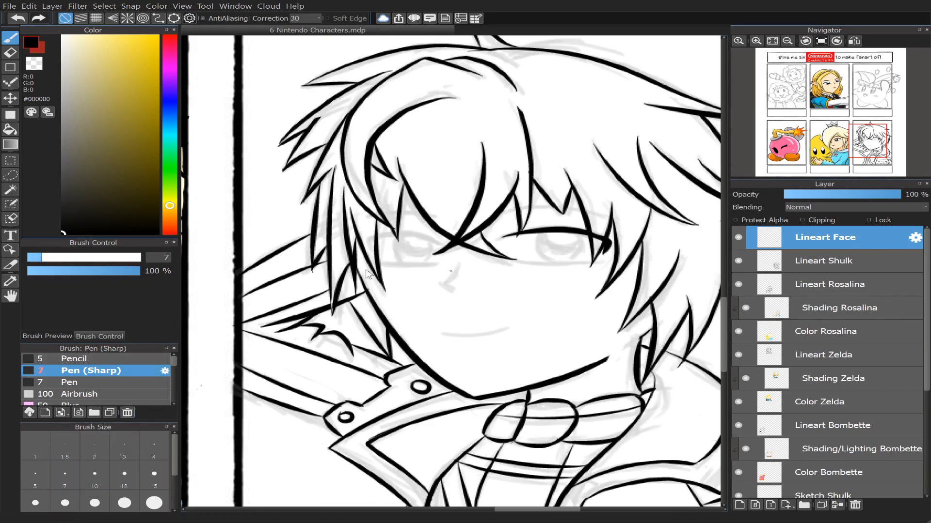
pyautogui.moveTo(517, 259); pyautogui.dragTo(611, 267)
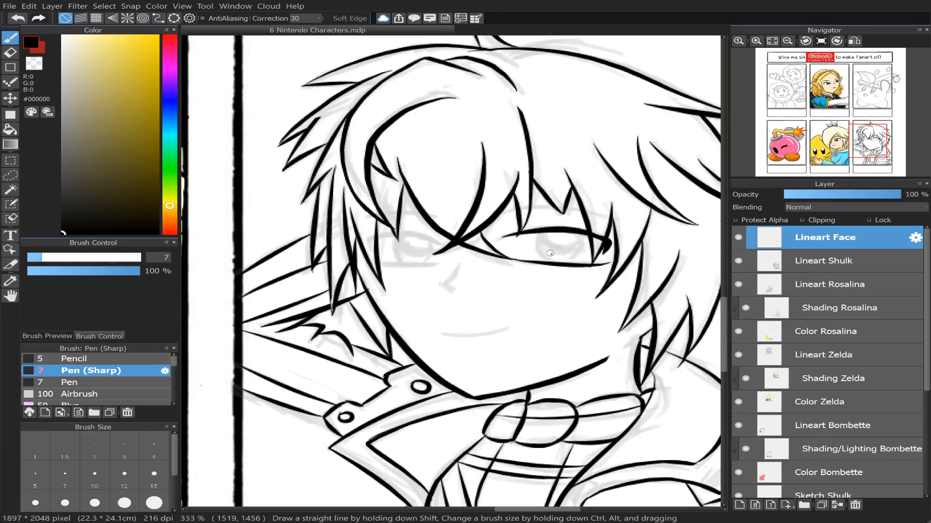
pyautogui.hotkey('ctrl', 'z')
pyautogui.moveTo(514, 259); pyautogui.dragTo(606, 261)
# Step: Ink the upper lash line of the eye nearer the sword at brush size 10 while the view is mirrored
pyautogui.click(854, 41)
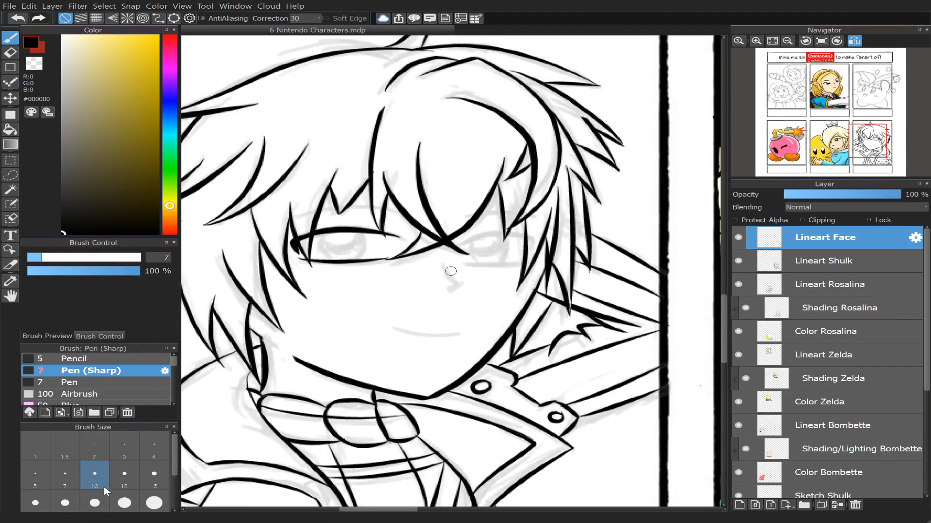
pyautogui.click(94, 475)
pyautogui.moveTo(461, 245); pyautogui.dragTo(529, 241)
pyautogui.hotkey('ctrl', 'z')
pyautogui.moveTo(457, 246); pyautogui.dragTo(522, 237)
pyautogui.hotkey('ctrl', 'z')
pyautogui.moveTo(457, 244); pyautogui.dragTo(537, 241)
pyautogui.click(860, 41)
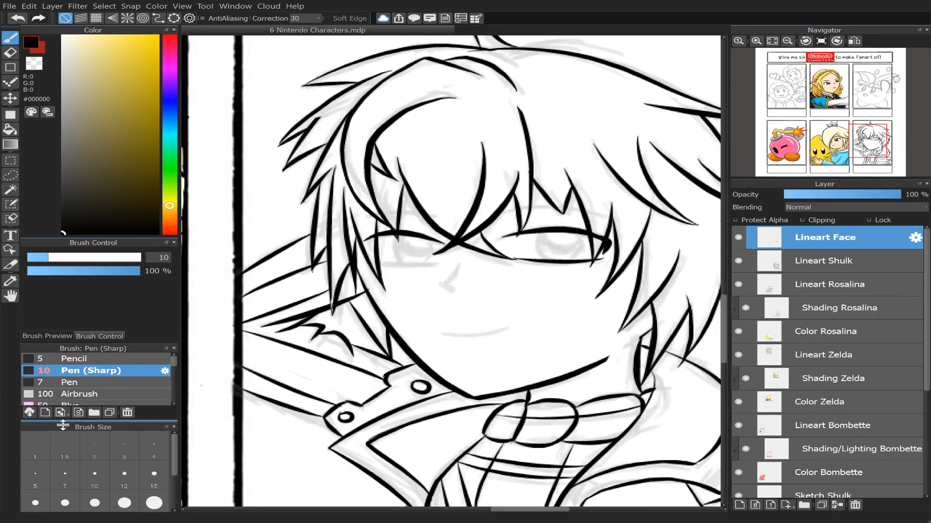
# Step: Ink the lower lid line of the eye nearer the sword at brush size 7
pyautogui.click(76, 488)
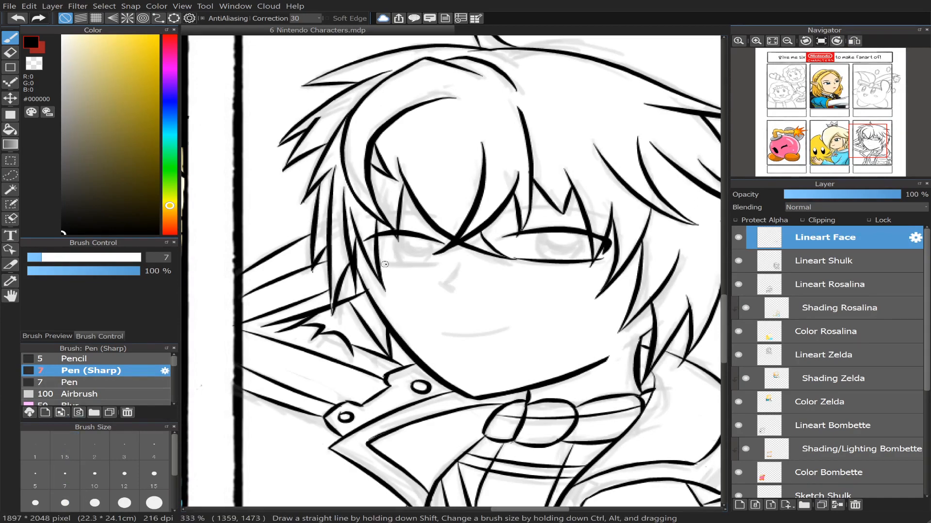
pyautogui.moveTo(378, 261); pyautogui.dragTo(441, 262)
pyautogui.hotkey('ctrl', 'z')
pyautogui.hotkey('ctrl', 'z')
pyautogui.moveTo(371, 260); pyautogui.dragTo(438, 262)
pyautogui.hotkey('ctrl', 'z')
pyautogui.moveTo(371, 261); pyautogui.dragTo(450, 262)
pyautogui.hotkey('ctrl', 'z')
pyautogui.moveTo(371, 260); pyautogui.dragTo(442, 263)
pyautogui.hotkey('ctrl', 'z')
pyautogui.moveTo(371, 260); pyautogui.dragTo(443, 262)
# Step: Ink the rounded iris outlines between the upper and lower lids of both eyes
pyautogui.moveTo(539, 232)
pyautogui.mouseDown()
pyautogui.moveTo(553, 261)
pyautogui.moveTo(579, 238)
pyautogui.moveTo(567, 261)
pyautogui.moveTo(584, 248)
pyautogui.moveTo(570, 260)
pyautogui.mouseUp()
pyautogui.hotkey('ctrl', 'z')
pyautogui.hotkey('ctrl', 'z')
pyautogui.hotkey('ctrl', 'z')
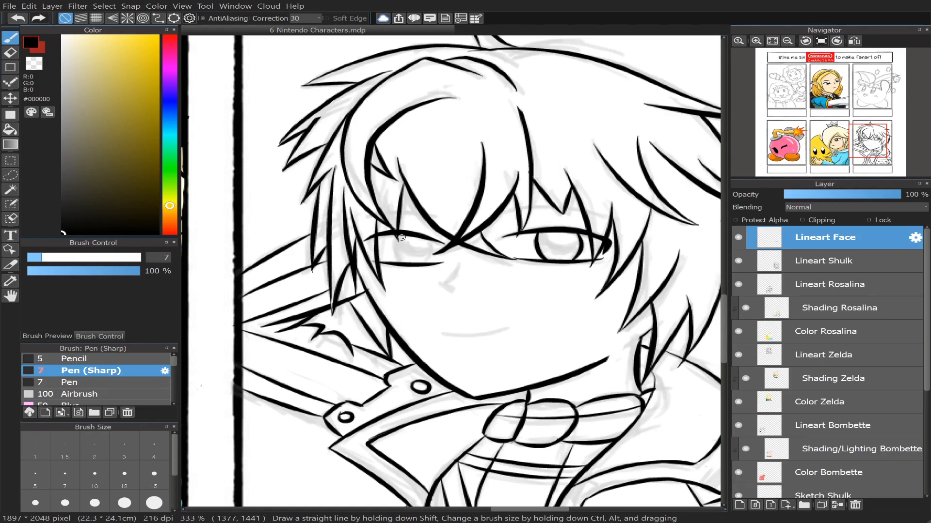
pyautogui.moveTo(398, 236)
pyautogui.mouseDown()
pyautogui.moveTo(403, 266)
pyautogui.moveTo(397, 249)
pyautogui.moveTo(415, 241)
pyautogui.moveTo(395, 238)
pyautogui.moveTo(401, 260)
pyautogui.moveTo(407, 240)
pyautogui.moveTo(426, 240)
pyautogui.moveTo(429, 262)
pyautogui.mouseUp()
pyautogui.hotkey('ctrl', 'z')
pyautogui.hotkey('ctrl', 'z')
# Step: Ink Shulk's mouth as a short, slightly upturned smile line
pyautogui.moveTo(443, 334); pyautogui.dragTo(533, 328)
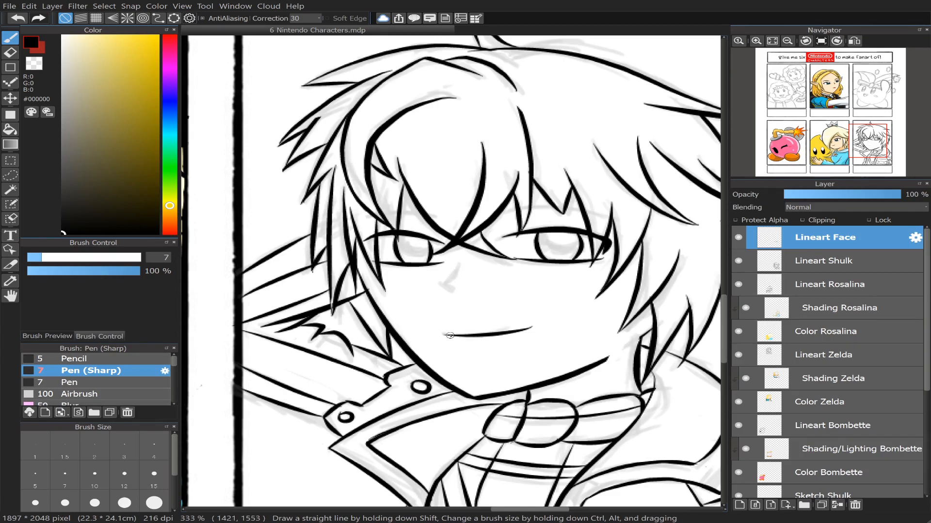
pyautogui.hotkey('ctrl', 'z')
pyautogui.moveTo(442, 335); pyautogui.dragTo(516, 329)
pyautogui.hotkey('ctrl', 'z')
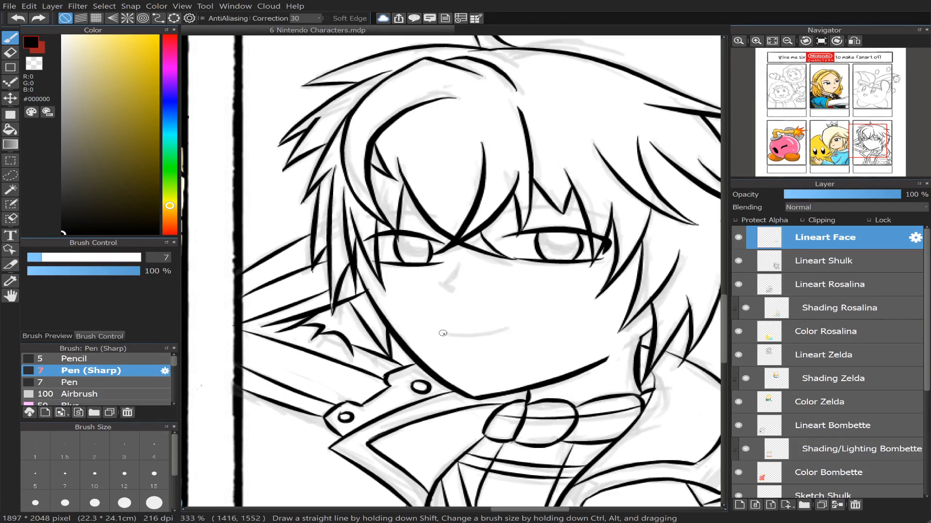
pyautogui.moveTo(443, 333); pyautogui.dragTo(506, 323)
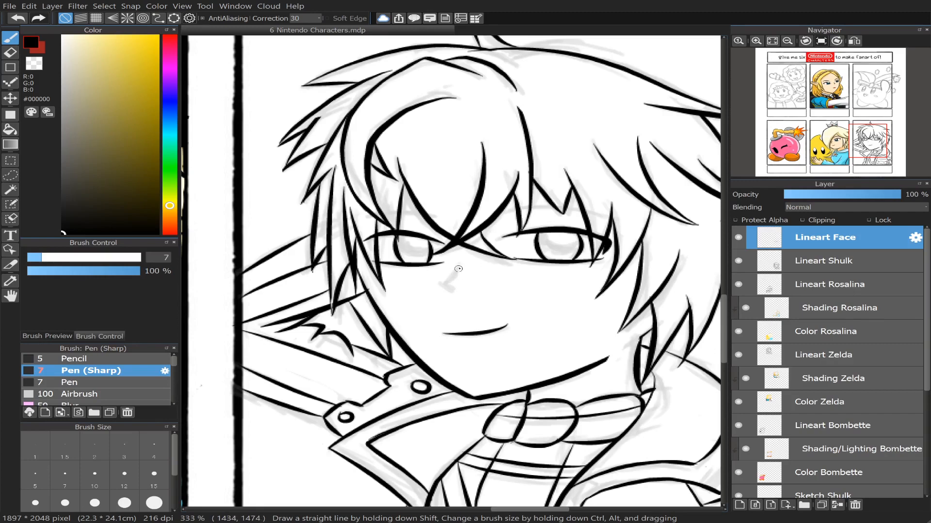
# Step: Ink the small angled nose line between Shulk's eyes and mouth
pyautogui.moveTo(457, 265)
pyautogui.mouseDown()
pyautogui.moveTo(441, 280)
pyautogui.moveTo(449, 287)
pyautogui.moveTo(435, 278)
pyautogui.moveTo(460, 267)
pyautogui.moveTo(440, 283)
pyautogui.moveTo(449, 288)
pyautogui.moveTo(440, 277)
pyautogui.moveTo(458, 267)
pyautogui.moveTo(451, 290)
pyautogui.mouseUp()
pyautogui.hotkey('ctrl', 'z')
pyautogui.hotkey('ctrl', 'z')
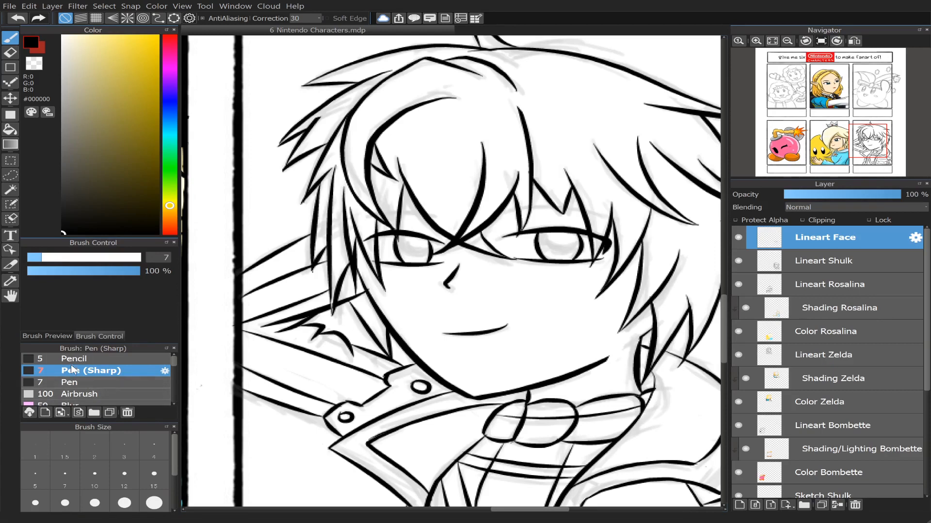
# Step: Ink curved eyebrow lines above both of Shulk's eyes with the sharp pen at brush size 10
pyautogui.click(95, 473)
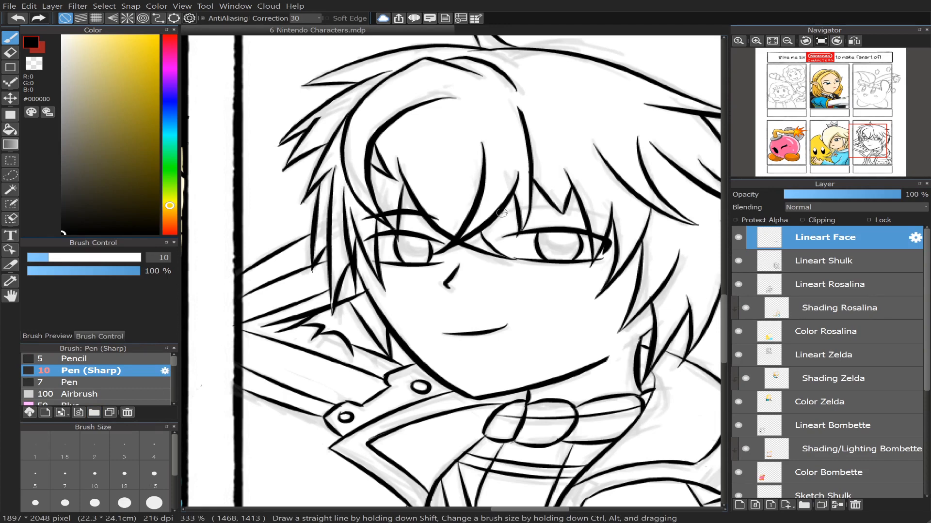
pyautogui.moveTo(507, 212); pyautogui.dragTo(604, 213)
pyautogui.hotkey('ctrl', 'z')
pyautogui.moveTo(502, 212); pyautogui.dragTo(606, 213)
pyautogui.hotkey('ctrl', 'z')
pyautogui.moveTo(504, 210)
pyautogui.mouseDown()
pyautogui.moveTo(567, 203)
pyautogui.moveTo(608, 215)
pyautogui.mouseUp()
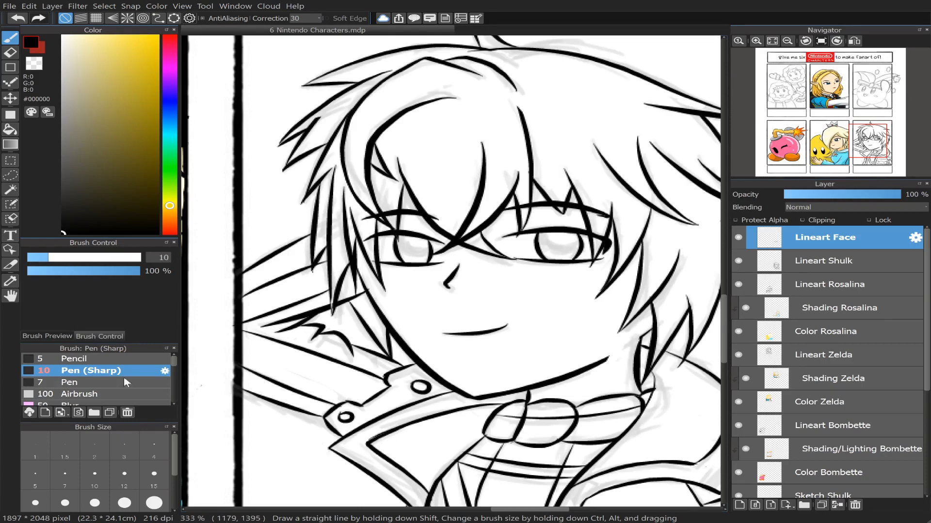
# Step: Ink the curved pupil and highlight lines inside both irises at brush size 7
pyautogui.click(65, 474)
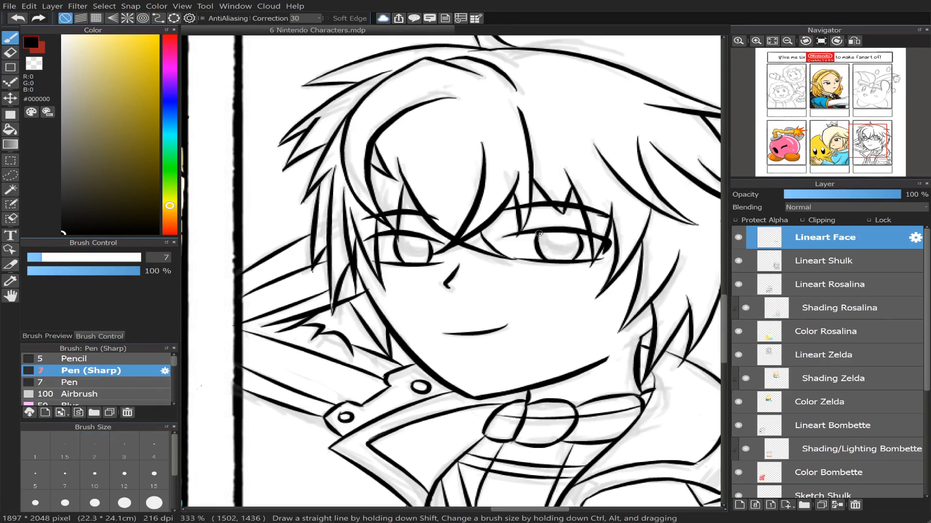
pyautogui.moveTo(539, 234)
pyautogui.mouseDown()
pyautogui.moveTo(578, 243)
pyautogui.moveTo(540, 233)
pyautogui.moveTo(559, 246)
pyautogui.moveTo(583, 239)
pyautogui.moveTo(537, 244)
pyautogui.moveTo(579, 250)
pyautogui.moveTo(536, 248)
pyautogui.moveTo(579, 241)
pyautogui.mouseUp()
pyautogui.hotkey('ctrl', 'z')
pyautogui.hotkey('ctrl', 'z')
pyautogui.hotkey('ctrl', 'z')
pyautogui.hotkey('ctrl', 'z')
pyautogui.hotkey('ctrl', 'z')
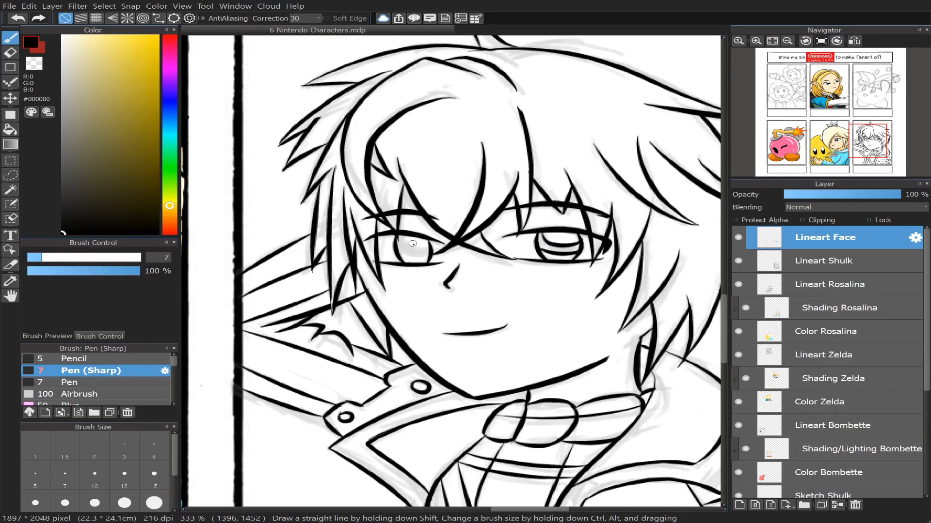
pyautogui.moveTo(400, 238); pyautogui.dragTo(424, 250)
pyautogui.hotkey('ctrl', 'z')
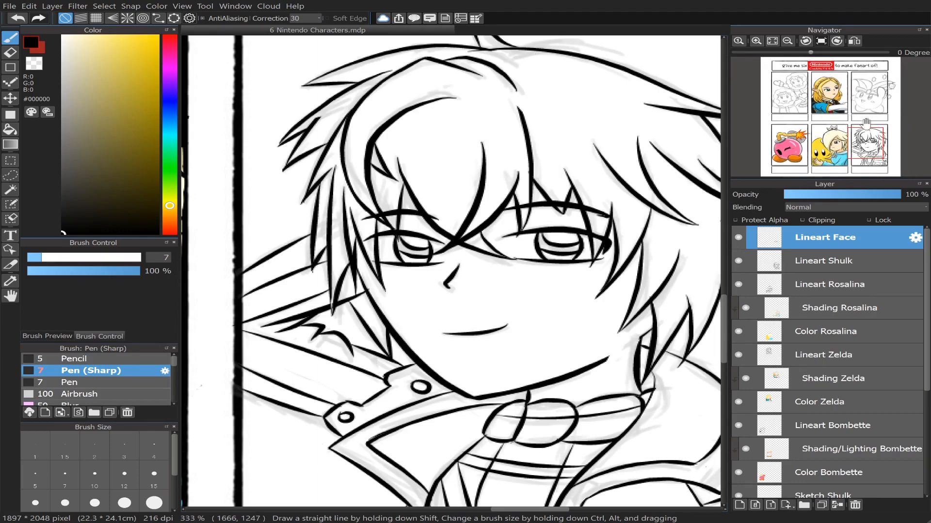
# Step: Hide the Sketch Shulk layer so only the inked line art remains in his panel
pyautogui.scroll(3, 867, 135)
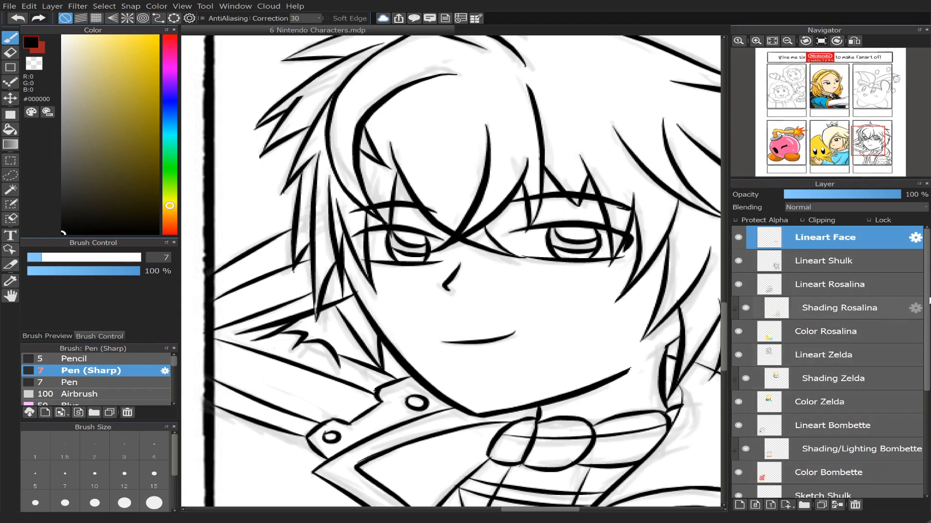
pyautogui.scroll(-3, 881, 365)
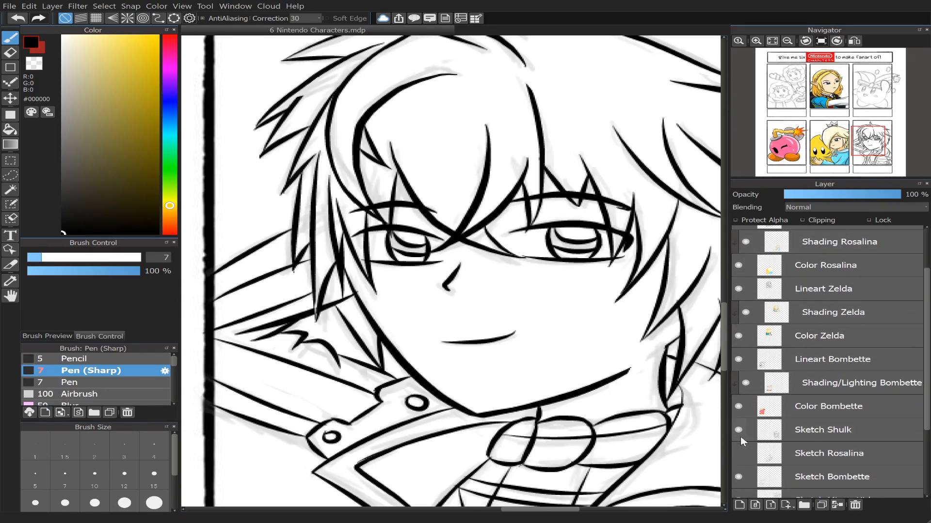
pyautogui.click(738, 429)
pyautogui.moveTo(838, 135)
pyautogui.mouseDown()
pyautogui.moveTo(830, 127)
pyautogui.moveTo(876, 143)
pyautogui.moveTo(868, 144)
pyautogui.mouseUp()
pyautogui.scroll(1, 844, 127)
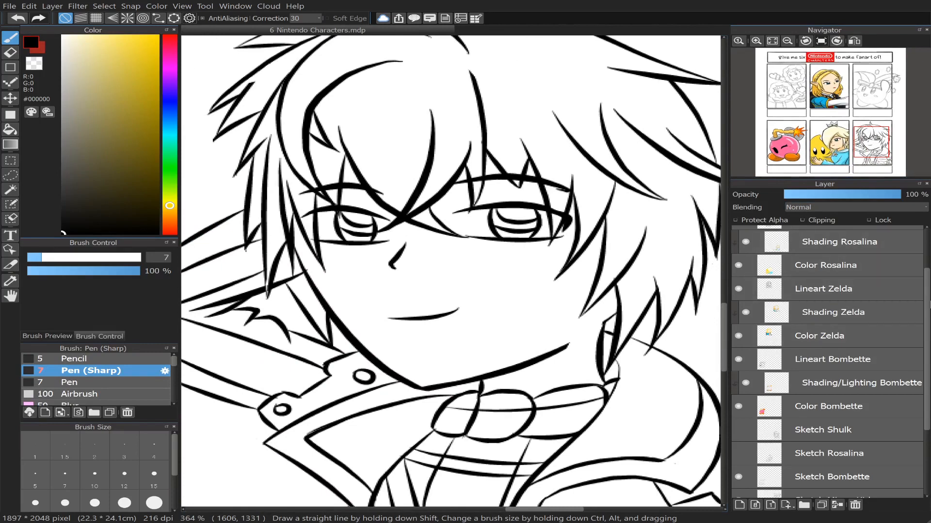
pyautogui.scroll(3, 926, 306)
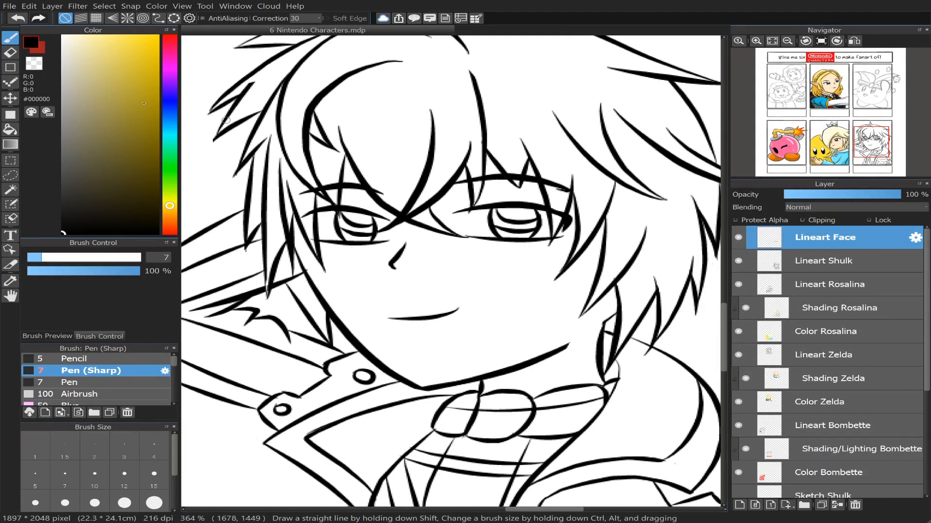
# Step: Erase part of the upper lid line near the outer corner of the eye farther from the sword at eraser size 14
pyautogui.press('e')
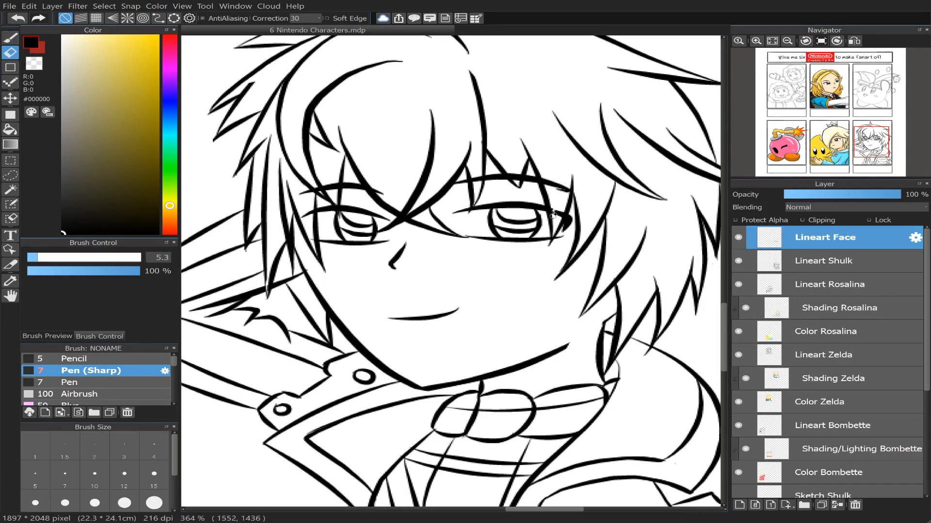
pyautogui.moveTo(51, 257); pyautogui.dragTo(58, 258)
pyautogui.moveTo(571, 215); pyautogui.dragTo(560, 212)
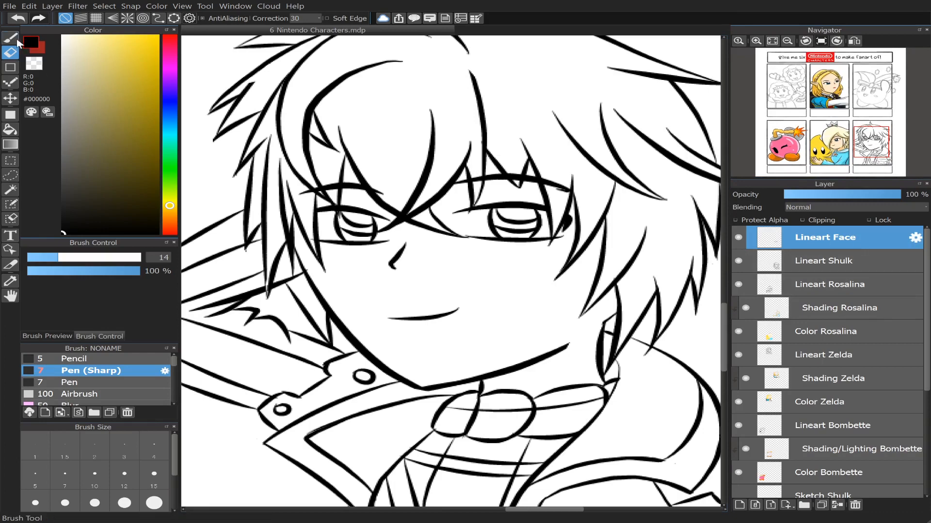
pyautogui.click(10, 38)
# Step: Fill the crescent-shaped pupils of both eyes with black and check the face in a horizontally flipped view
pyautogui.click(10, 129)
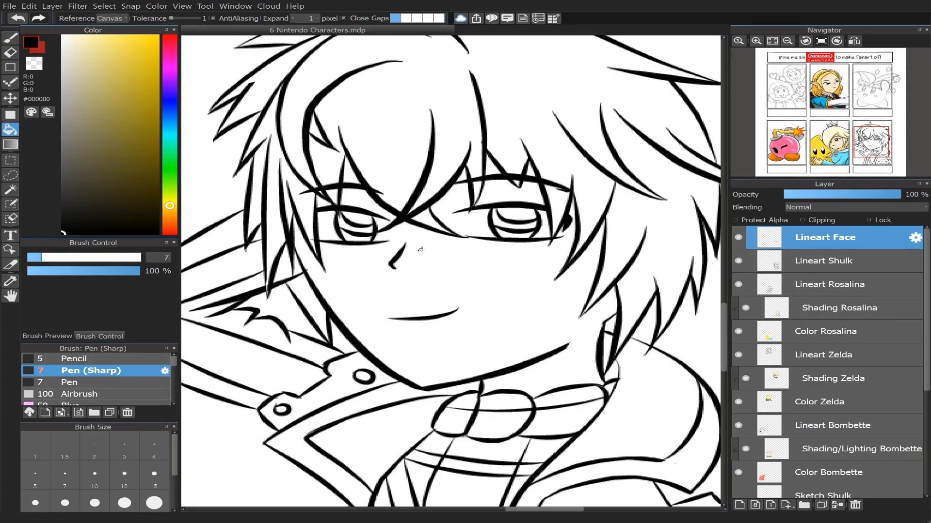
pyautogui.click(363, 217)
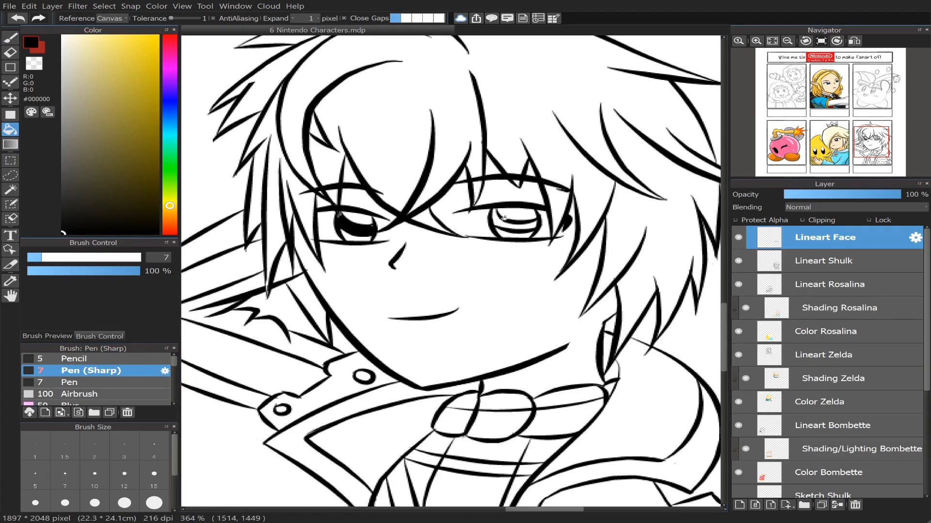
pyautogui.click(497, 222)
pyautogui.click(855, 41)
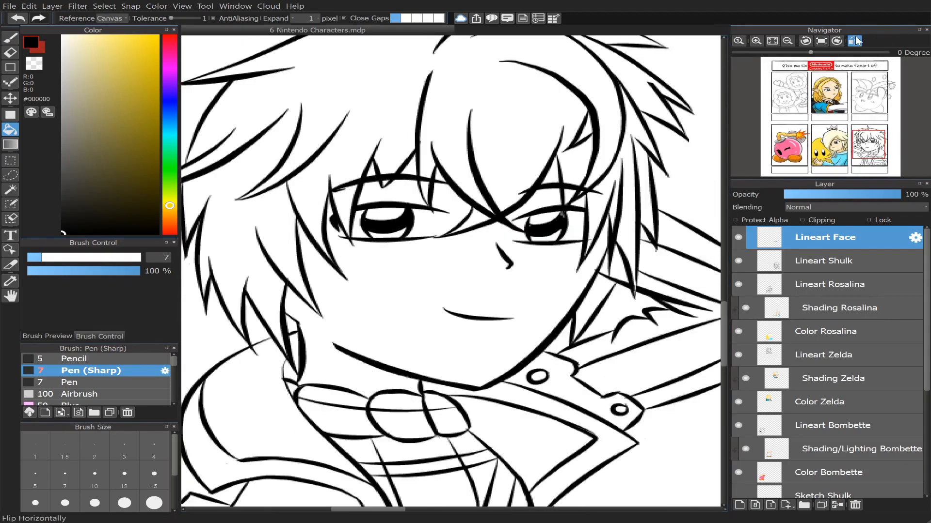
pyautogui.click(856, 42)
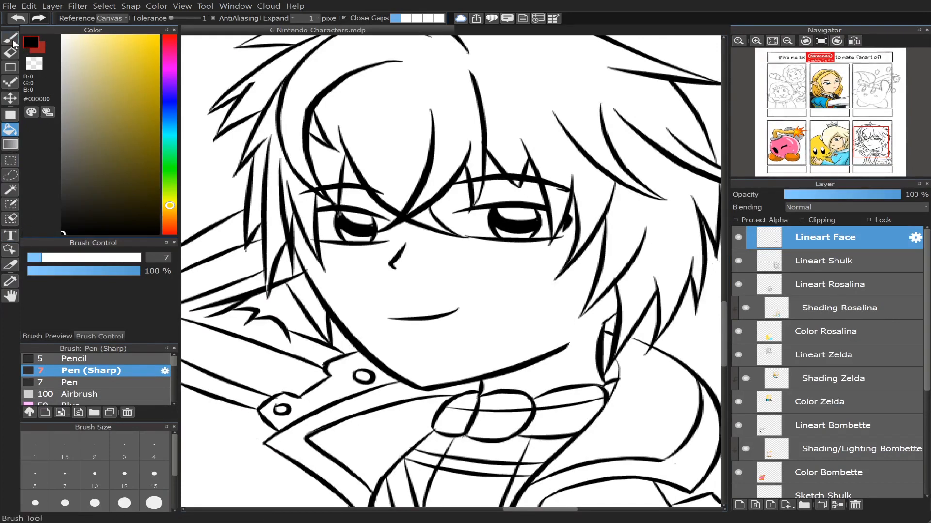
# Step: Switch to the regular Pen brush, compare the line art layers' visibility, and leave the Lineart Face layer hidden
pyautogui.press('b')
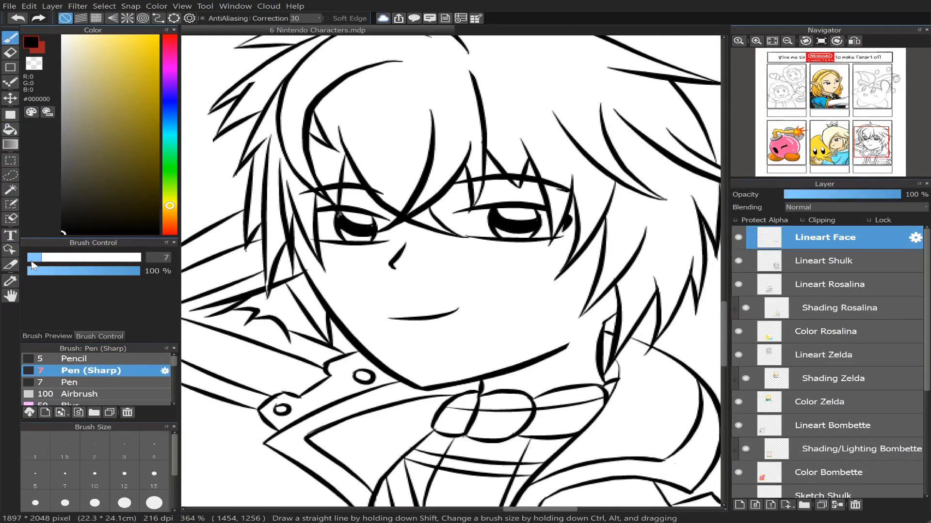
pyautogui.click(72, 382)
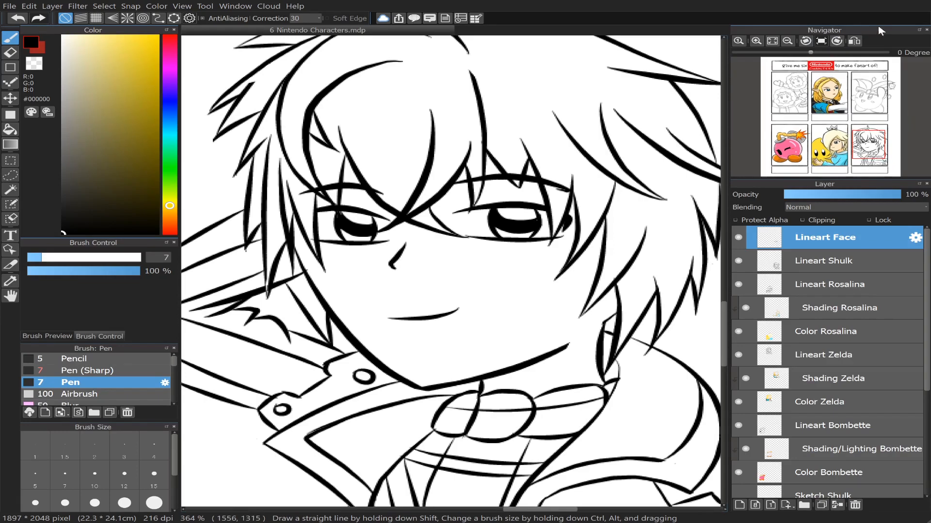
pyautogui.scroll(-4, 838, 144)
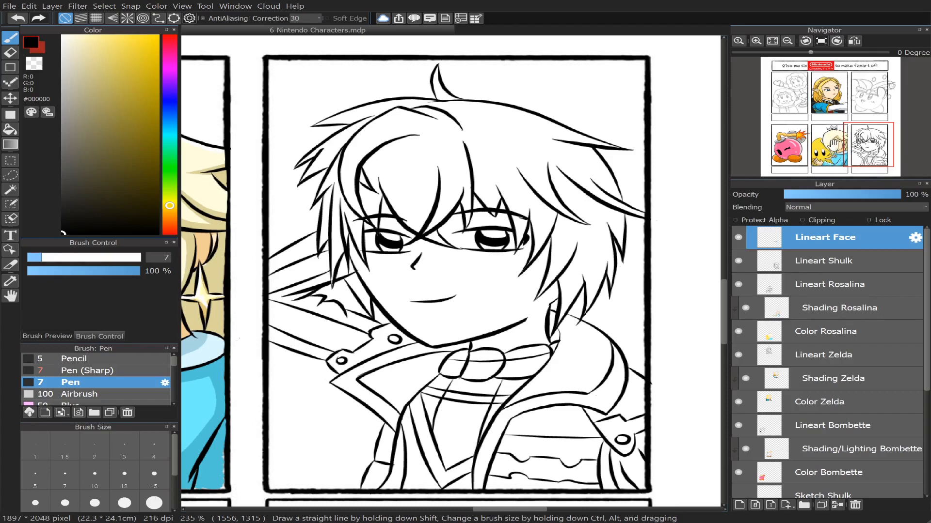
pyautogui.scroll(1, 869, 129)
pyautogui.scroll(3, 869, 128)
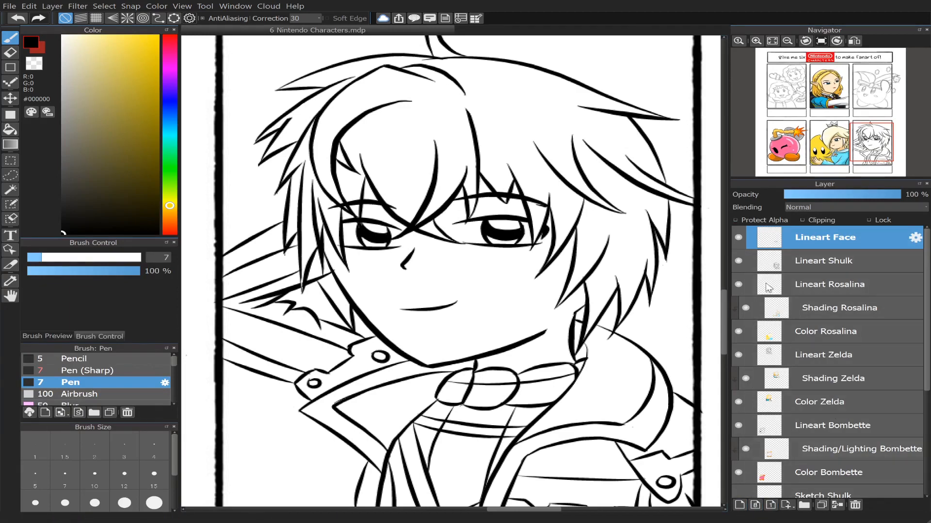
pyautogui.click(739, 261)
pyautogui.click(738, 260)
pyautogui.click(738, 238)
pyautogui.click(738, 238)
pyautogui.click(736, 238)
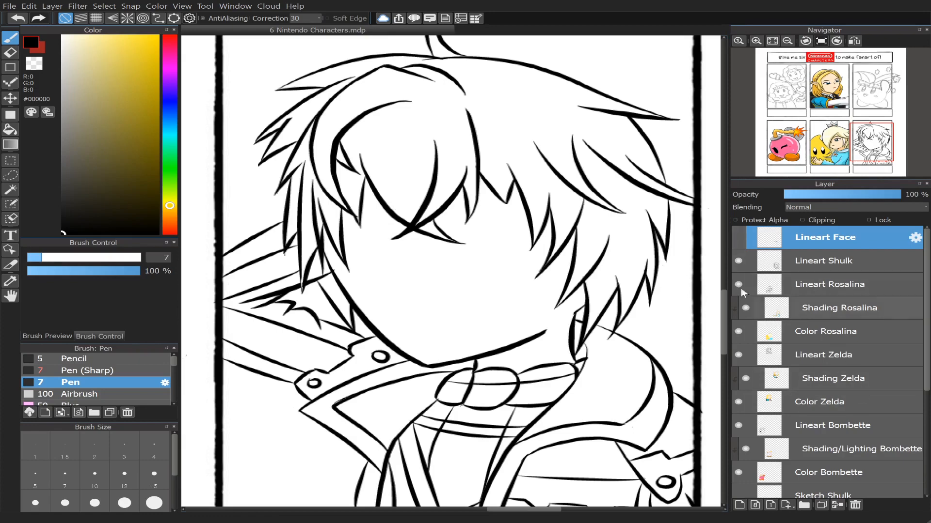
# Step: Add a layer named Color Shulk between Lineart Shulk and Lineart Rosalina, and sample Rosalina's skin tone #FFEACA for the bucket fill
pyautogui.scroll(-2, 823, 141)
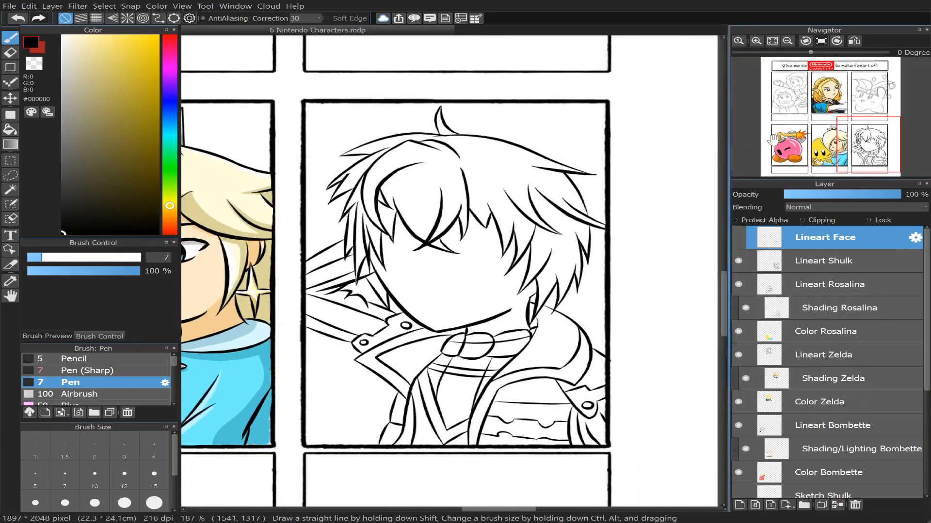
pyautogui.moveTo(868, 144); pyautogui.dragTo(861, 148)
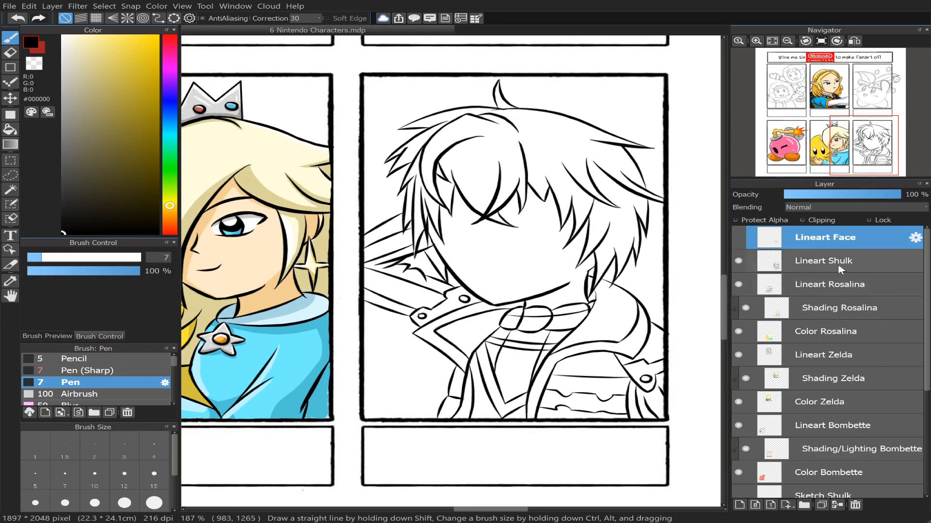
pyautogui.click(839, 285)
pyautogui.click(740, 505)
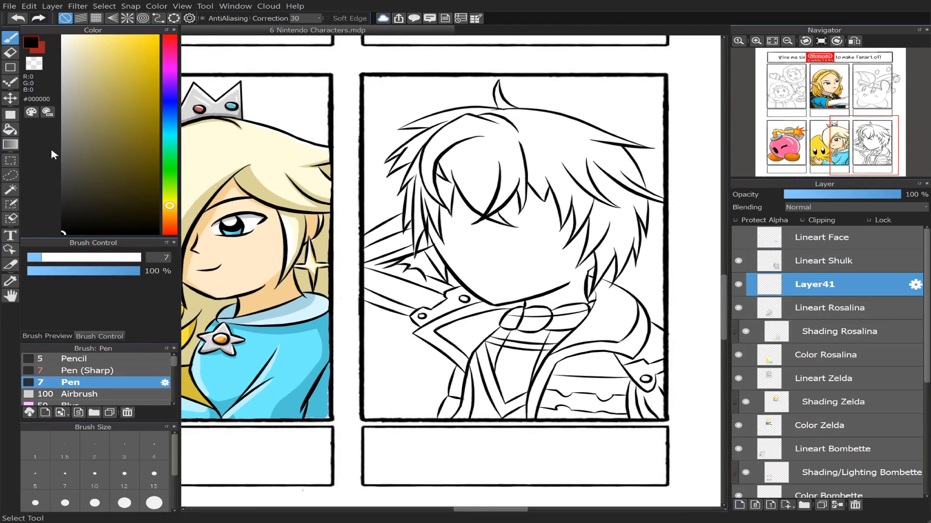
pyautogui.keyDown('alt'); pyautogui.click(253, 261); pyautogui.keyUp('alt')
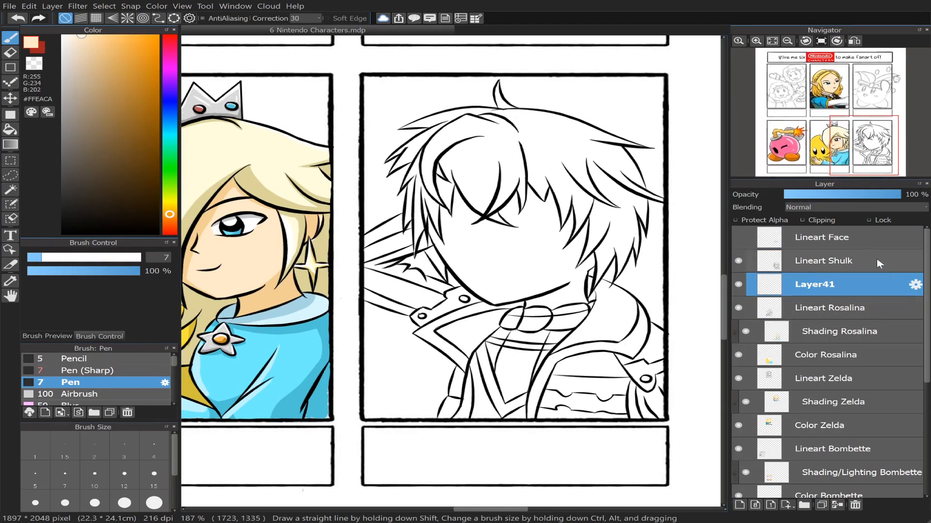
pyautogui.press('g')
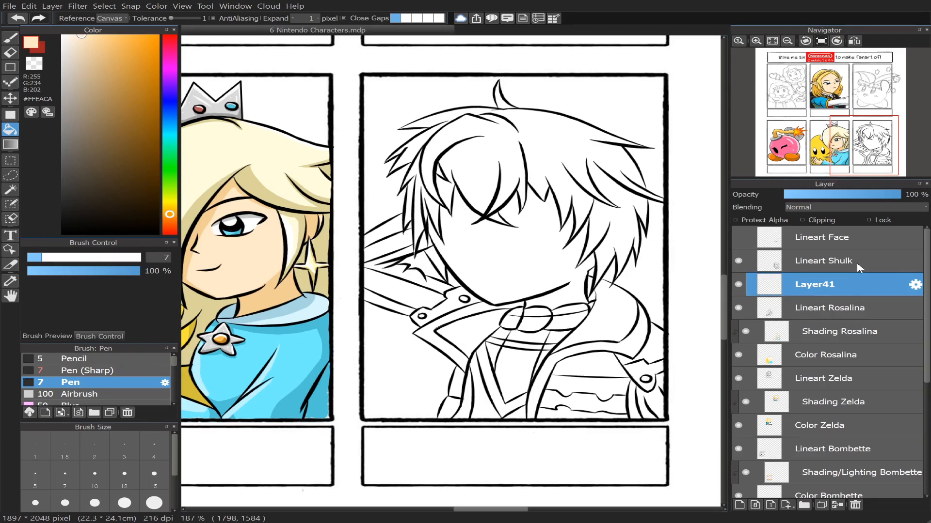
pyautogui.press('Return')
# Step: Fill Shulk's face and neck with the sampled skin tone
pyautogui.click(507, 260)
pyautogui.scroll(3, 849, 132)
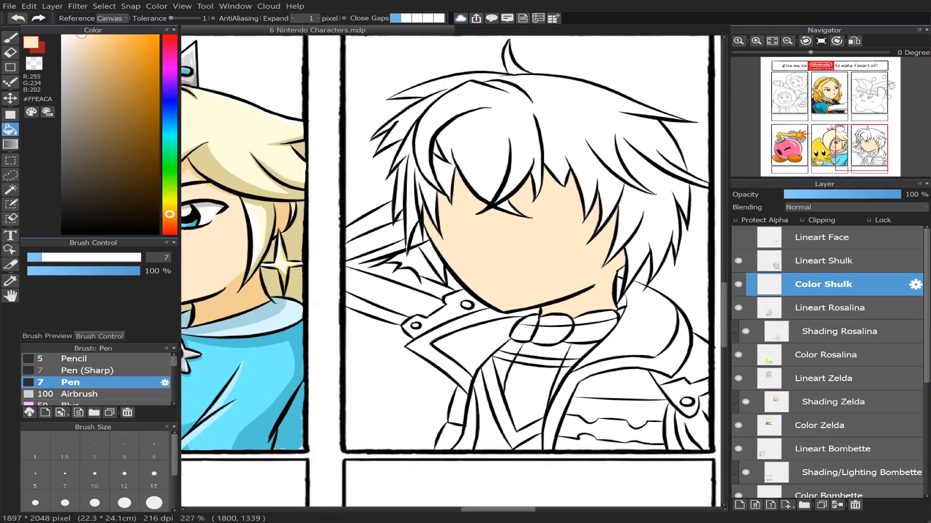
pyautogui.moveTo(865, 145); pyautogui.dragTo(872, 149)
pyautogui.scroll(3, 872, 149)
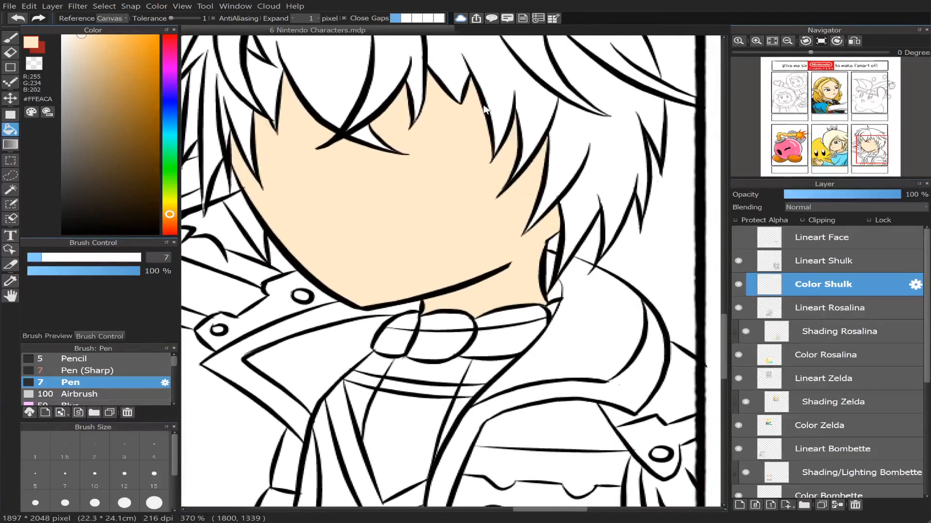
# Step: Reduce the Pen size to 5.3 and make the Lineart Face layer visible again
pyautogui.press('b')
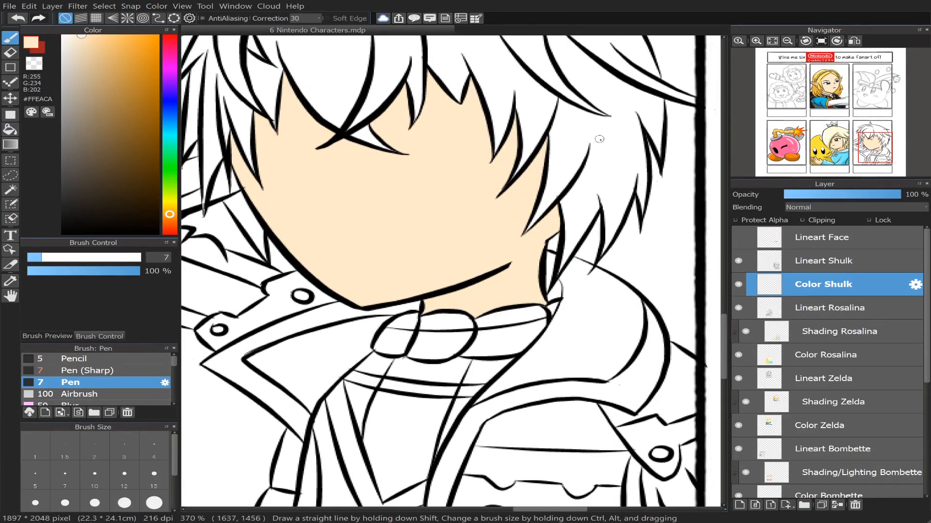
pyautogui.click(38, 257)
pyautogui.moveTo(868, 154); pyautogui.dragTo(859, 142)
pyautogui.moveTo(789, 111); pyautogui.dragTo(789, 110)
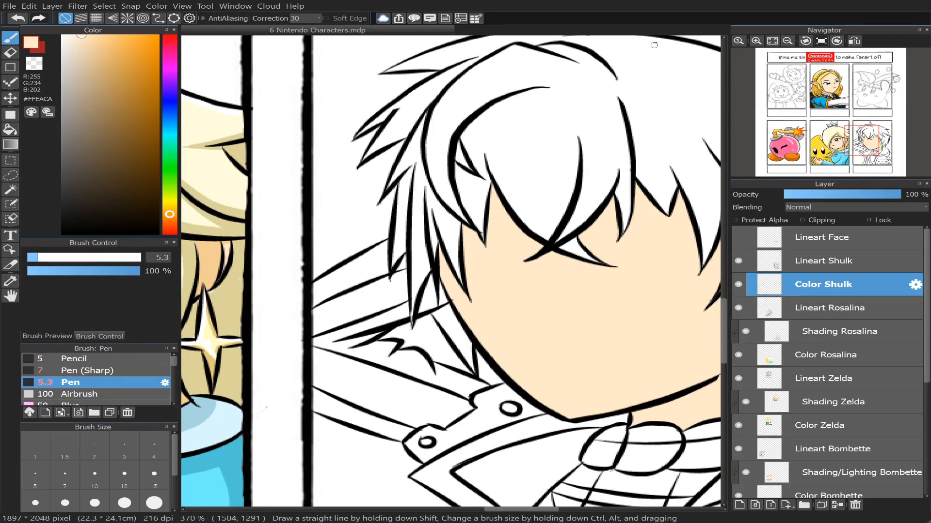
pyautogui.click(787, 40)
pyautogui.click(738, 237)
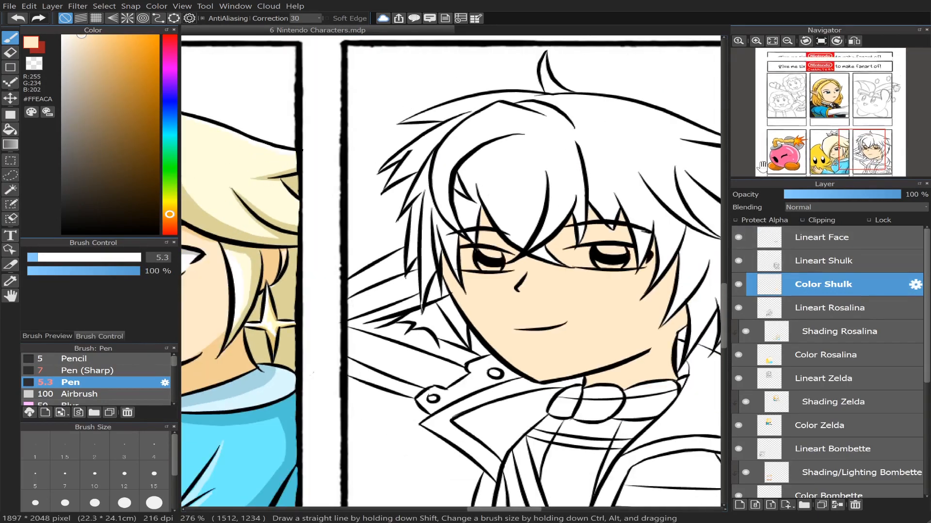
# Step: Discard a mistakenly added 1-bit layer, add a normal layer above Color Shulk, and set the colour to white (#FFFFFF)
pyautogui.click(771, 505)
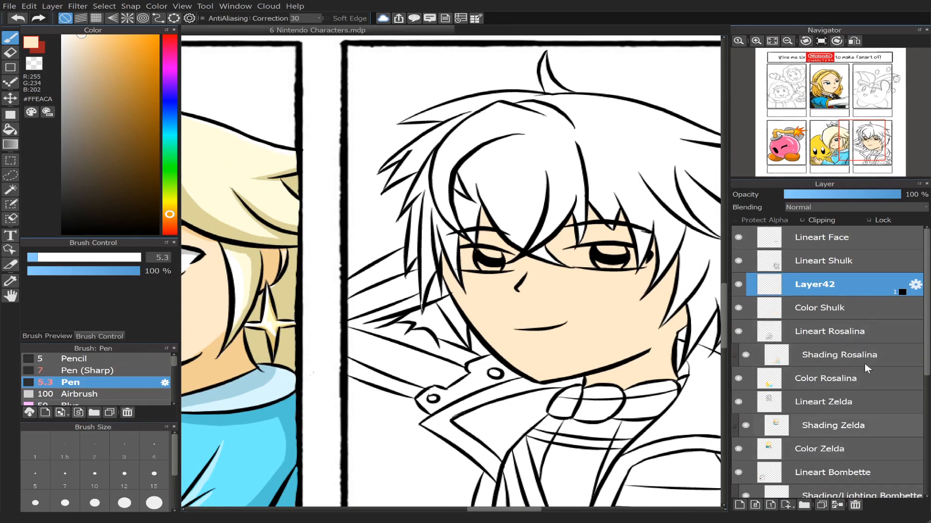
pyautogui.click(855, 505)
pyautogui.click(739, 506)
pyautogui.moveTo(91, 39); pyautogui.dragTo(38, 25)
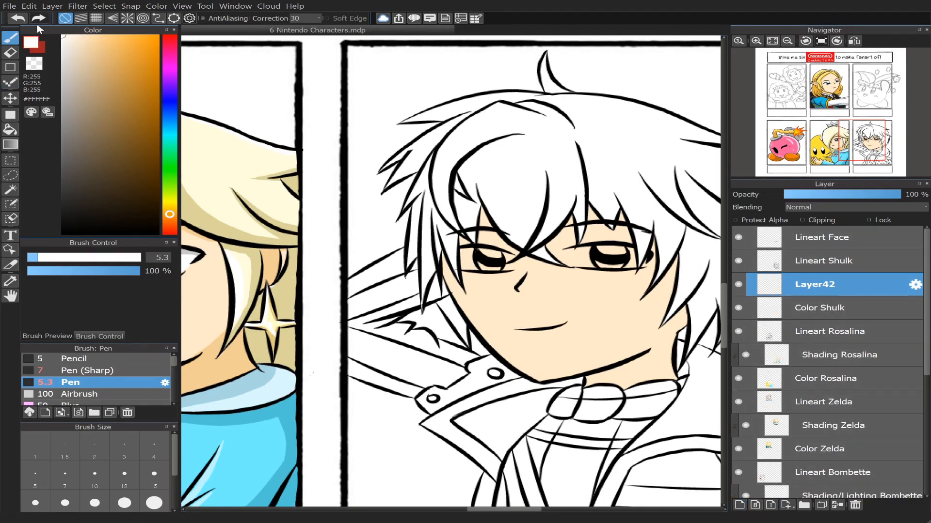
# Step: Fill the highlight areas above the pupils in both eyes with white
pyautogui.click(10, 130)
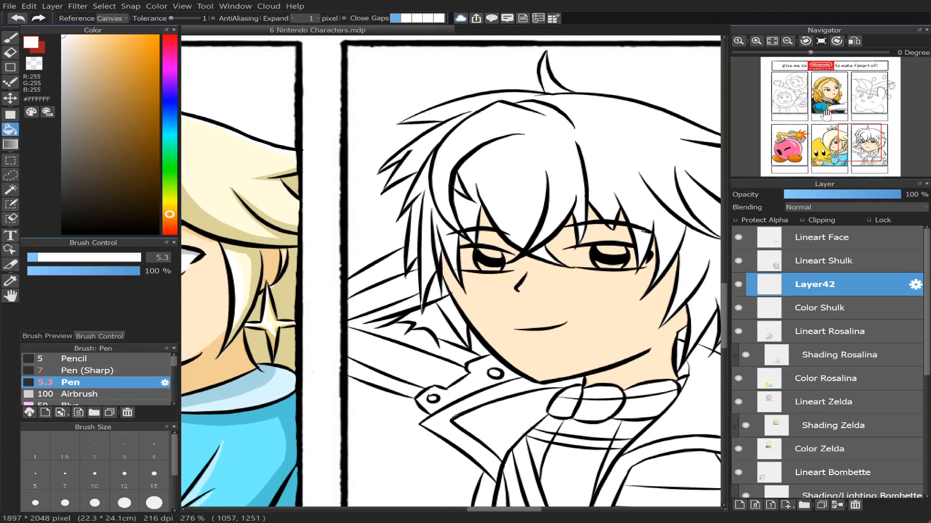
pyautogui.moveTo(846, 144); pyautogui.dragTo(867, 146)
pyautogui.scroll(4, 867, 145)
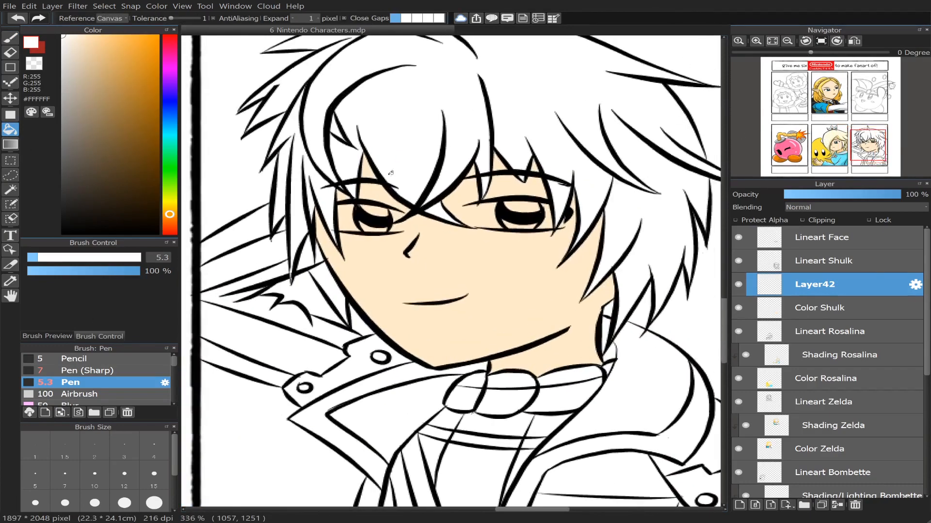
pyautogui.click(380, 211)
pyautogui.click(535, 204)
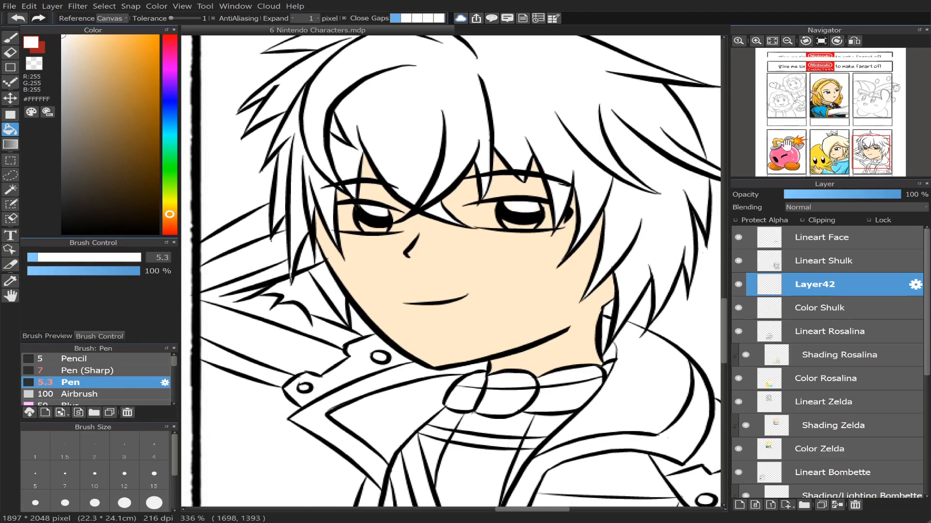
# Step: Paint the white of the eye nearer the sword with the Pen at size 10.6
pyautogui.scroll(5, 867, 145)
pyautogui.press('b')
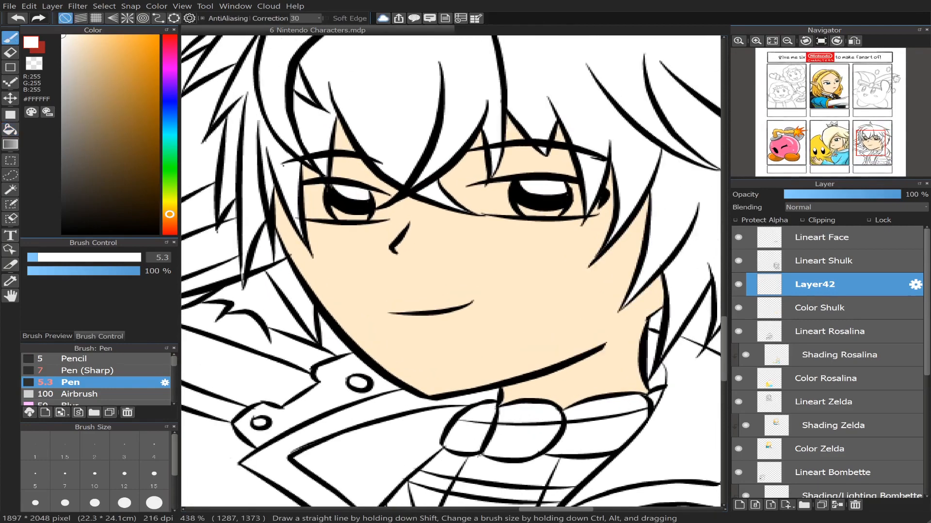
pyautogui.click(49, 259)
pyautogui.moveTo(307, 187); pyautogui.dragTo(325, 186)
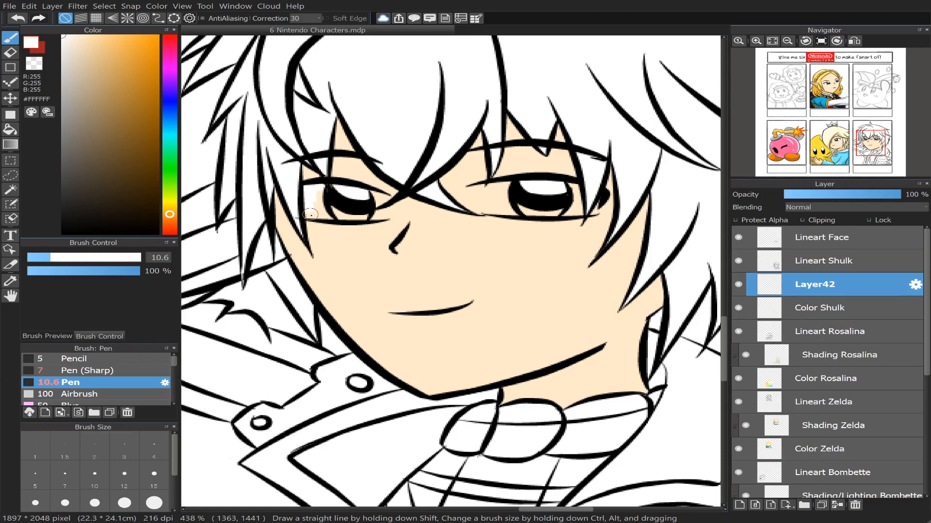
# Step: Paint the whites of both of Shulk's eyes on Layer42 and erase the white that spills over the eye outline
pyautogui.moveTo(320, 208); pyautogui.dragTo(320, 192)
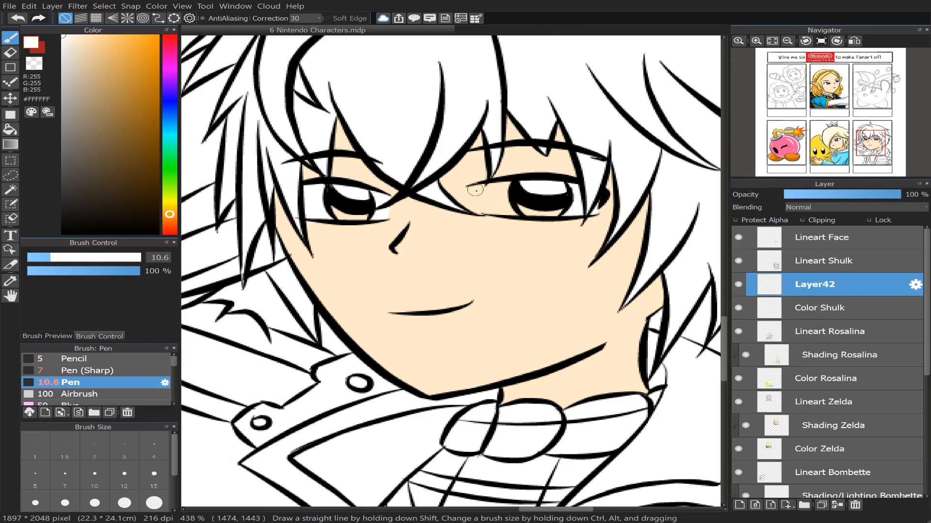
pyautogui.moveTo(471, 189)
pyautogui.mouseDown()
pyautogui.moveTo(494, 214)
pyautogui.moveTo(472, 187)
pyautogui.moveTo(508, 183)
pyautogui.moveTo(478, 192)
pyautogui.moveTo(494, 203)
pyautogui.moveTo(498, 187)
pyautogui.moveTo(498, 204)
pyautogui.moveTo(504, 185)
pyautogui.mouseUp()
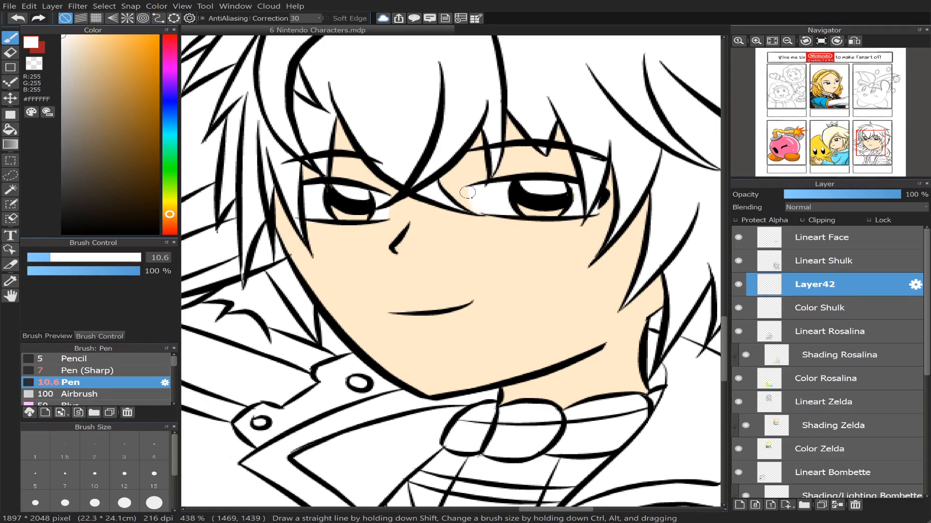
pyautogui.click(10, 52)
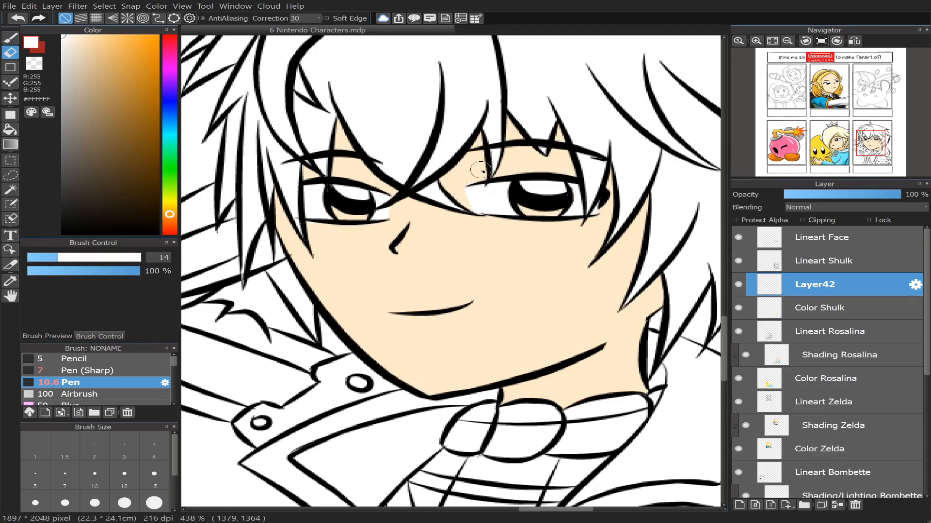
pyautogui.moveTo(456, 194)
pyautogui.mouseDown()
pyautogui.moveTo(479, 211)
pyautogui.moveTo(465, 182)
pyautogui.mouseUp()
# Step: Paint the lower irises of both eyes blue (#3C6EAA) with the Pen brush
pyautogui.click(13, 39)
pyautogui.click(169, 117)
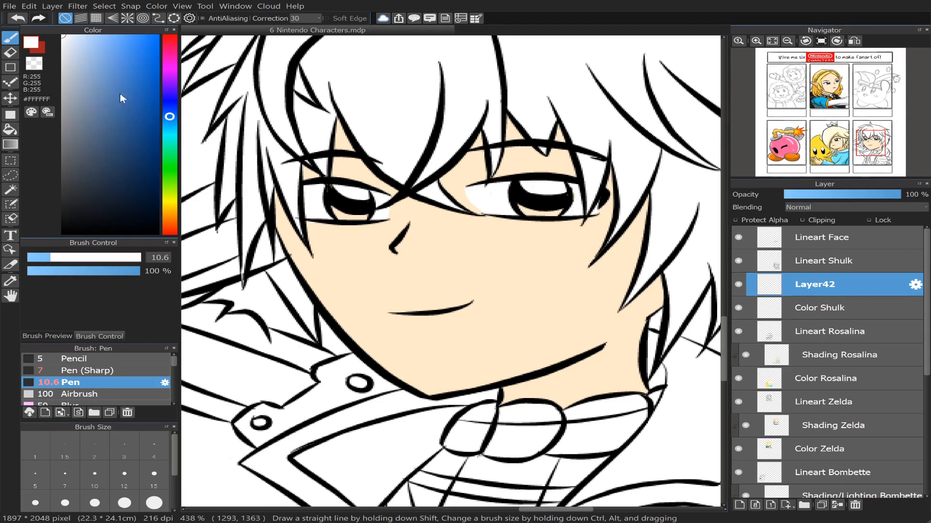
pyautogui.click(107, 77)
pyautogui.moveTo(107, 76); pyautogui.dragTo(114, 90)
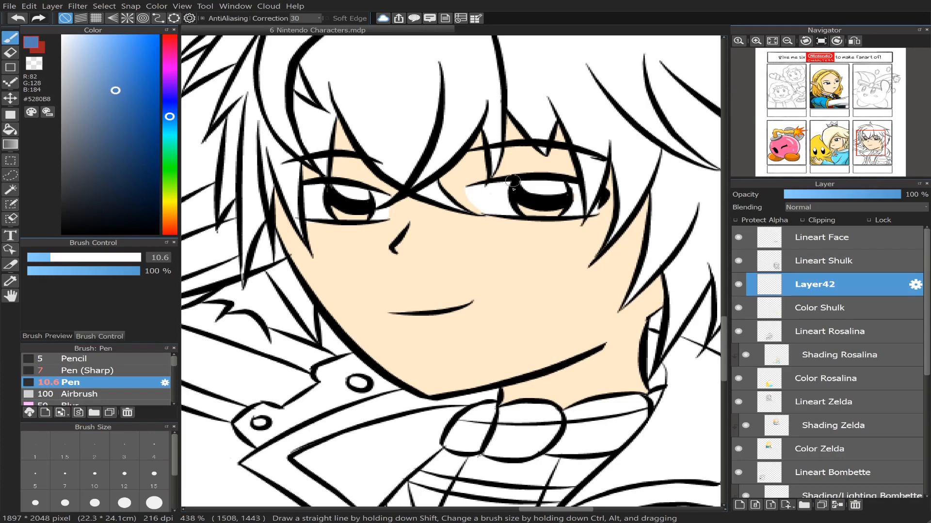
pyautogui.moveTo(117, 94); pyautogui.dragTo(129, 107)
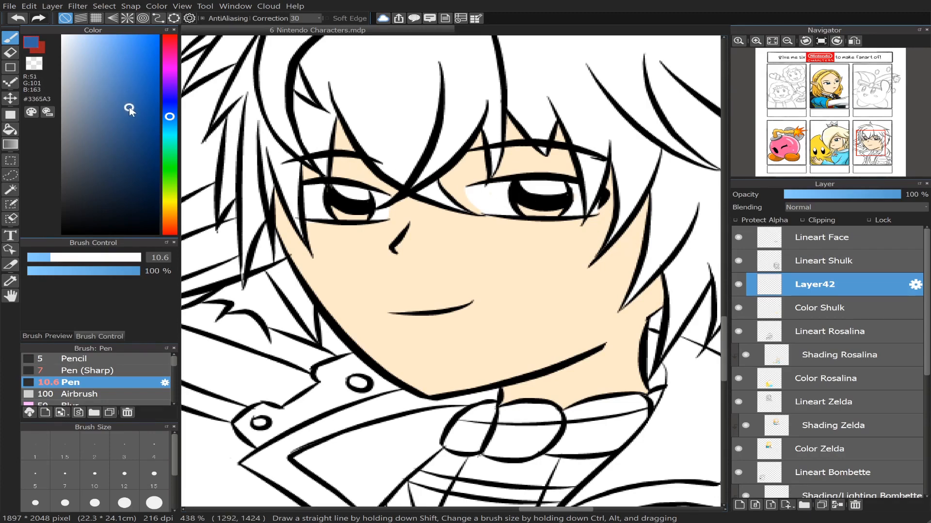
pyautogui.moveTo(519, 208); pyautogui.dragTo(528, 212)
pyautogui.hotkey('ctrl', 'z')
pyautogui.click(127, 106)
pyautogui.click(125, 101)
pyautogui.moveTo(520, 208)
pyautogui.mouseDown()
pyautogui.moveTo(563, 206)
pyautogui.moveTo(554, 213)
pyautogui.mouseUp()
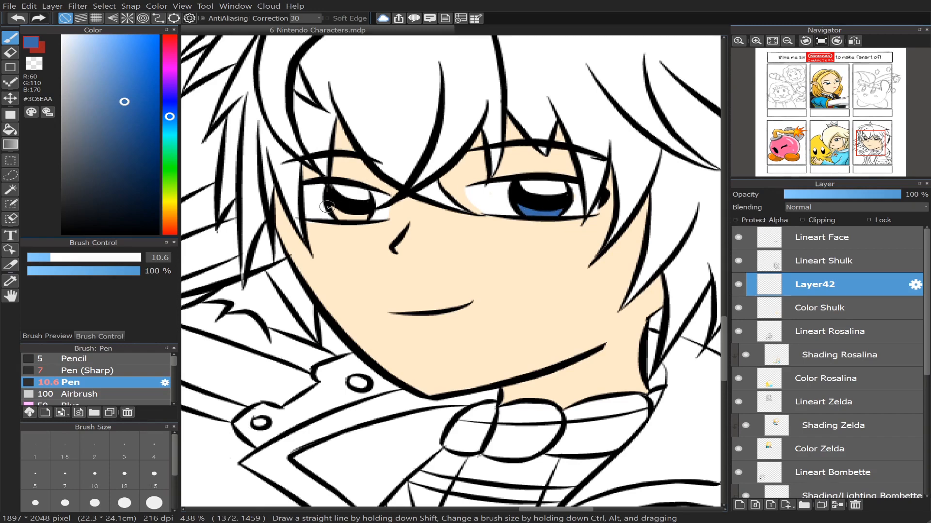
pyautogui.moveTo(327, 202)
pyautogui.mouseDown()
pyautogui.moveTo(348, 217)
pyautogui.moveTo(337, 217)
pyautogui.moveTo(364, 214)
pyautogui.mouseUp()
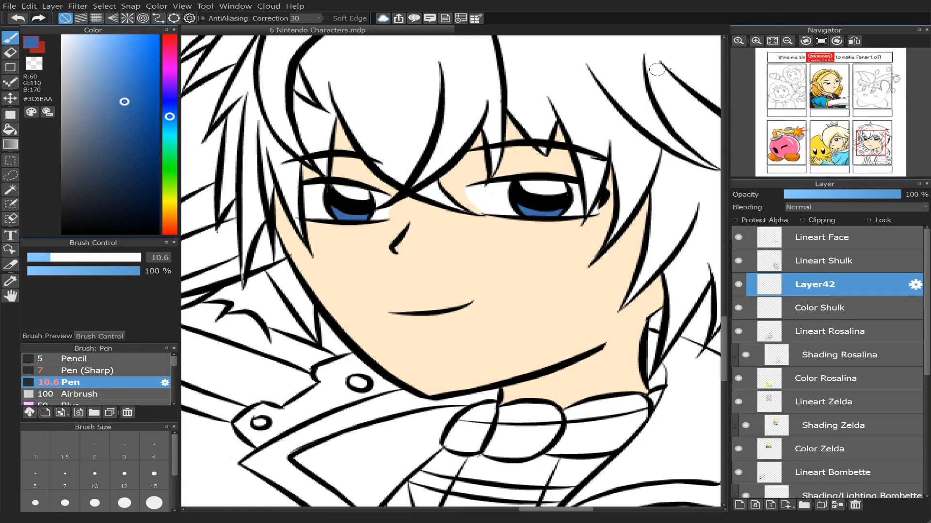
# Step: Fill the sections of the raised arm behind Shulk's head with dark grey #373737 using the Bucket tool
pyautogui.scroll(-2, 842, 132)
pyautogui.scroll(-2, 842, 132)
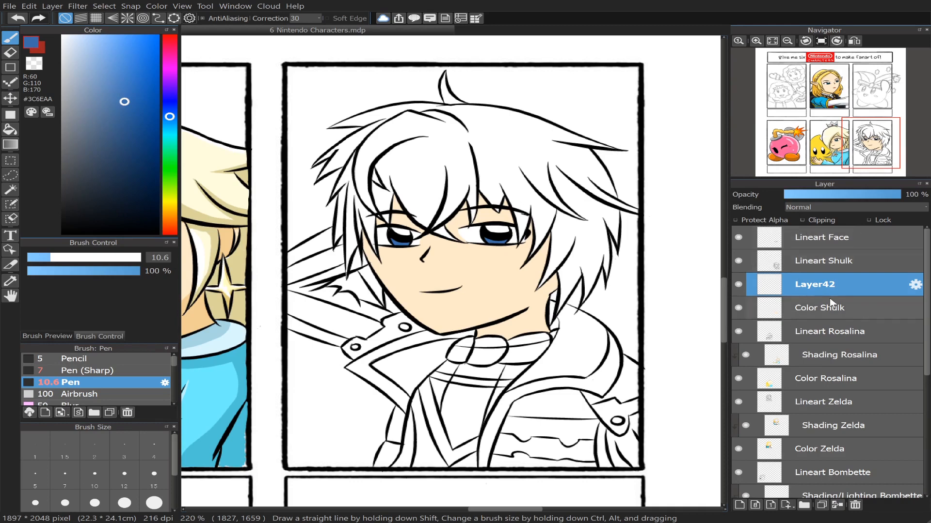
pyautogui.click(88, 167)
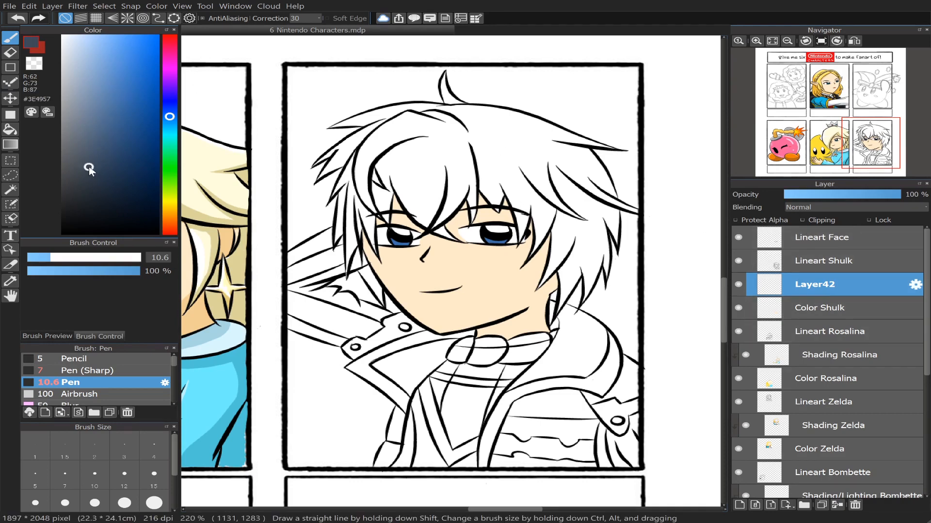
pyautogui.moveTo(88, 167); pyautogui.dragTo(46, 190)
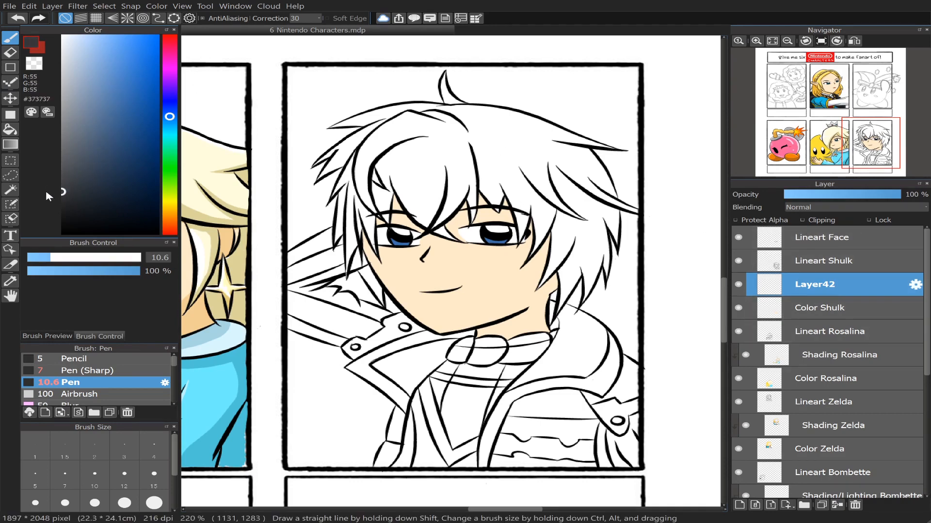
pyautogui.click(15, 129)
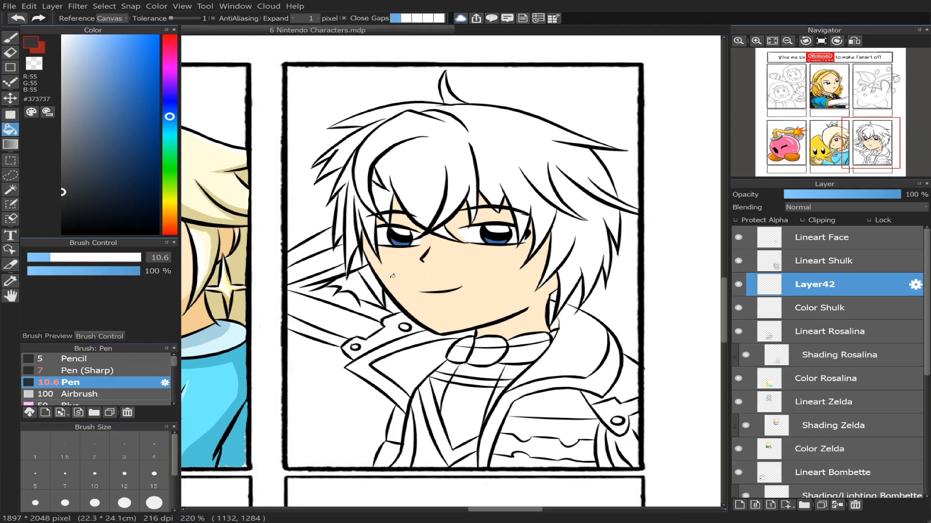
pyautogui.click(315, 259)
pyautogui.click(322, 240)
pyautogui.click(325, 311)
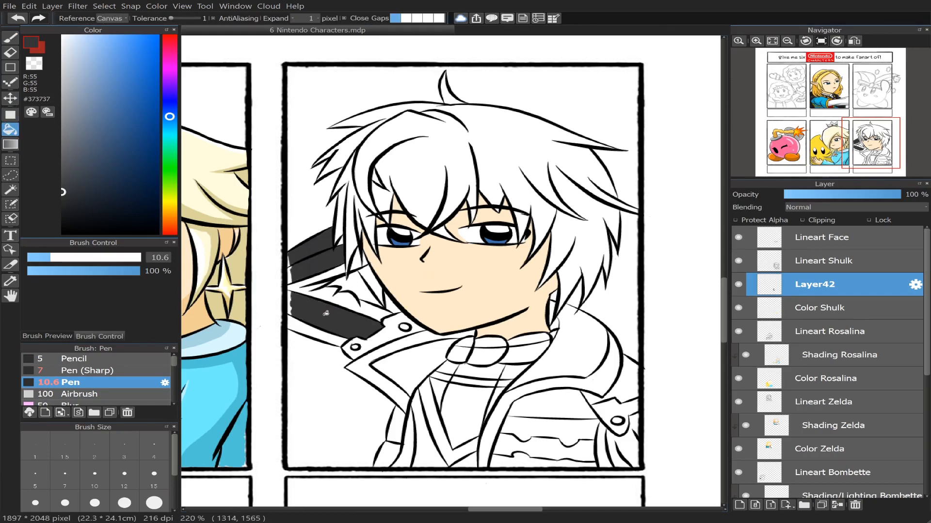
pyautogui.click(318, 293)
pyautogui.click(307, 328)
# Step: Fill the small part of the arm showing between the hair strands and the face with the same dark grey
pyautogui.scroll(1, 840, 113)
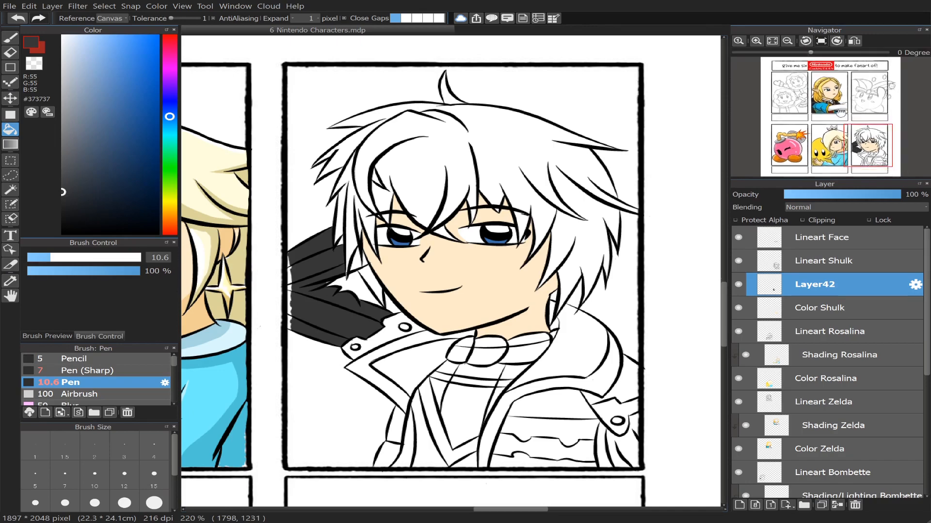
pyautogui.scroll(3, 840, 113)
pyautogui.moveTo(848, 121); pyautogui.dragTo(865, 153)
pyautogui.scroll(3, 865, 153)
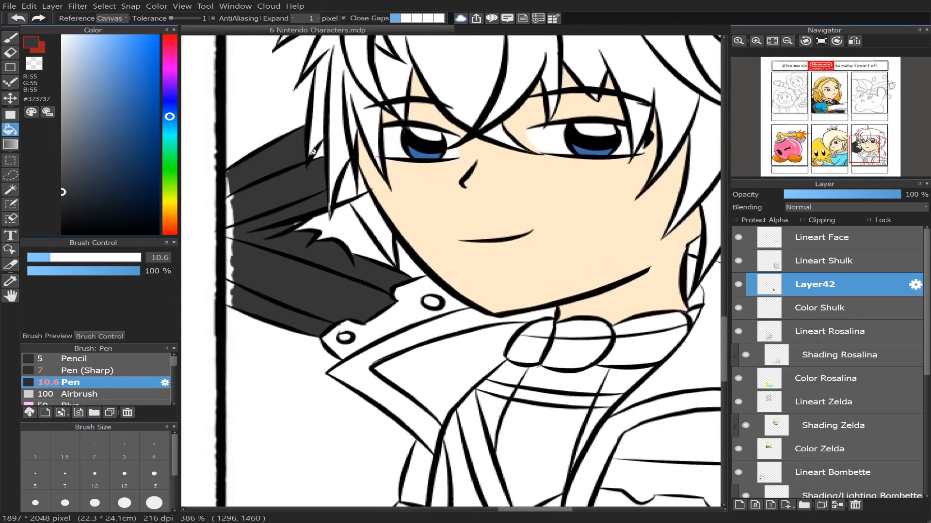
pyautogui.click(344, 182)
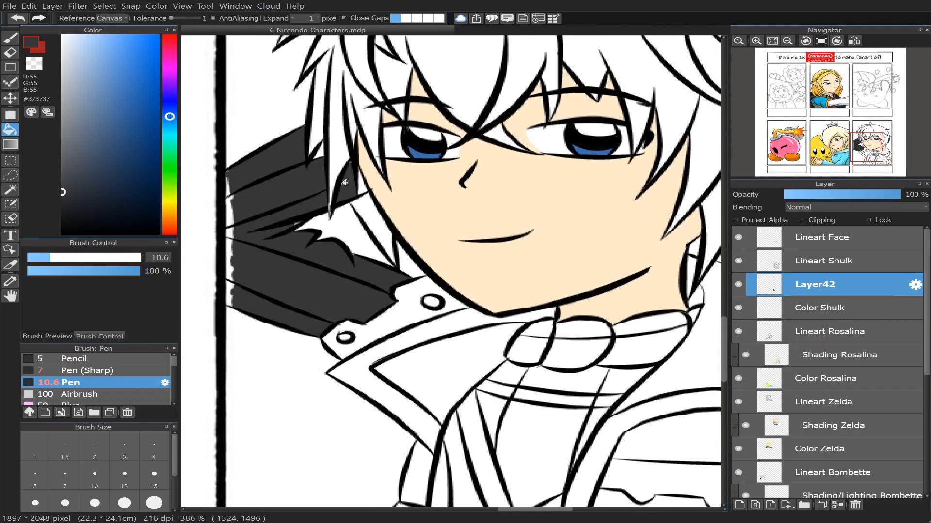
# Step: Paint the arm's unfilled edge along the panel border, then the gap beside the face with a 9.6 pen, in dark grey
pyautogui.press('b')
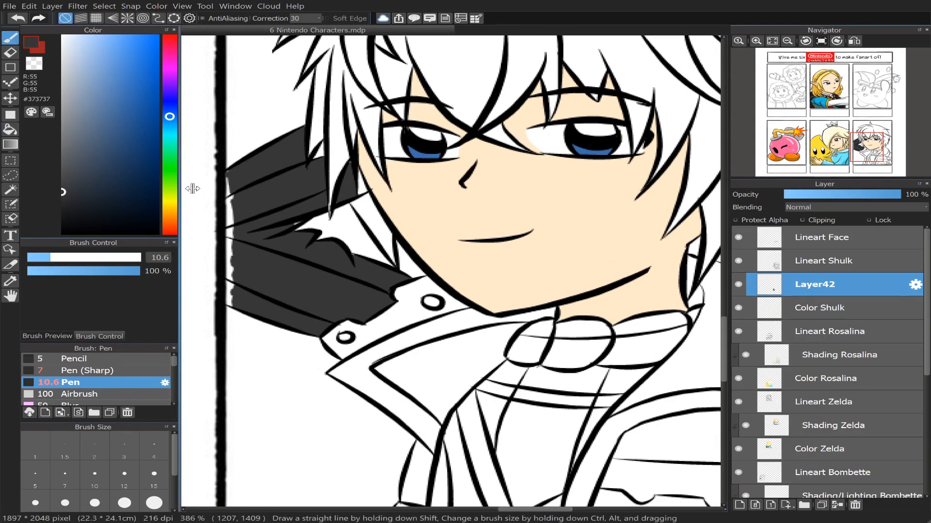
pyautogui.moveTo(229, 199); pyautogui.dragTo(229, 174)
pyautogui.moveTo(234, 213)
pyautogui.mouseDown()
pyautogui.moveTo(227, 198)
pyautogui.moveTo(228, 234)
pyautogui.mouseUp()
pyautogui.moveTo(230, 199)
pyautogui.mouseDown()
pyautogui.moveTo(228, 243)
pyautogui.moveTo(244, 233)
pyautogui.mouseUp()
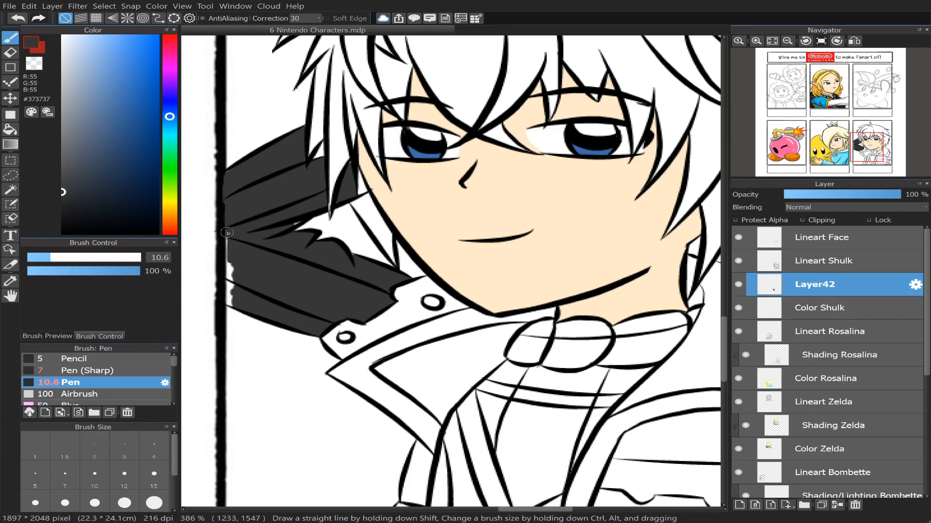
pyautogui.moveTo(227, 234); pyautogui.dragTo(235, 305)
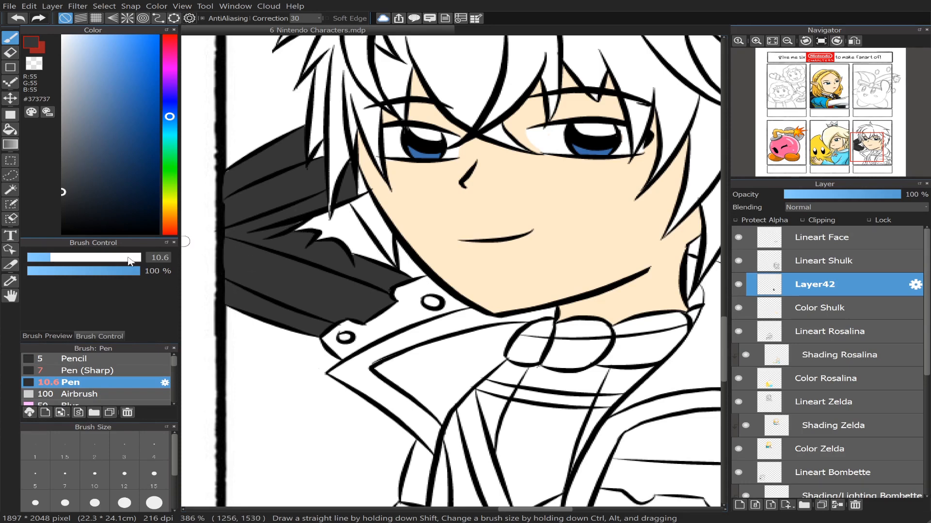
pyautogui.click(47, 258)
pyautogui.moveTo(359, 171); pyautogui.dragTo(358, 195)
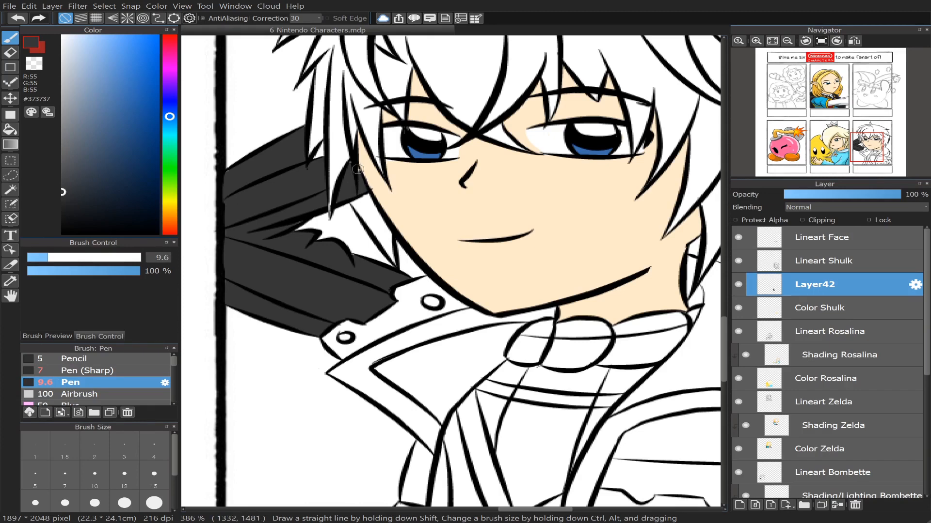
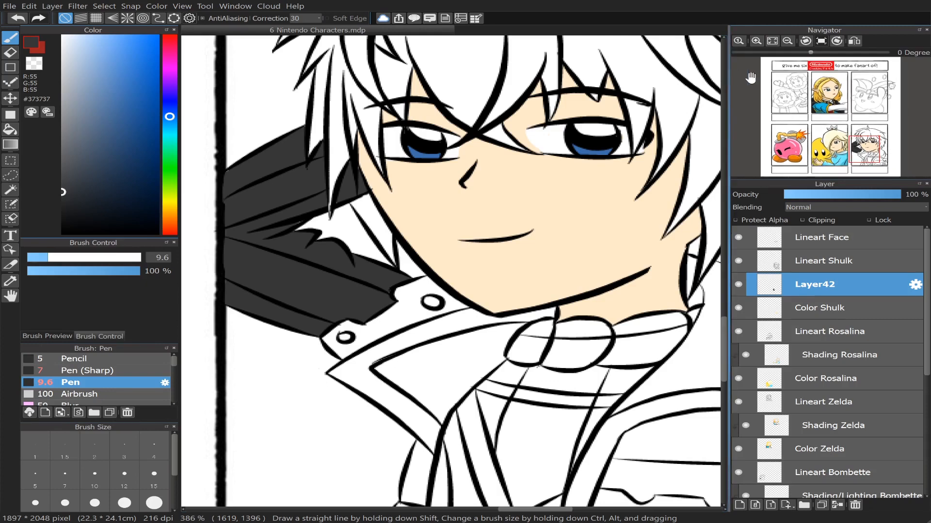
# Step: Fill the shirt sections below the collar and inside the V-shaped stripe with dark grey #373737, leaving the stripe white
pyautogui.moveTo(860, 147); pyautogui.dragTo(873, 157)
pyautogui.click(11, 129)
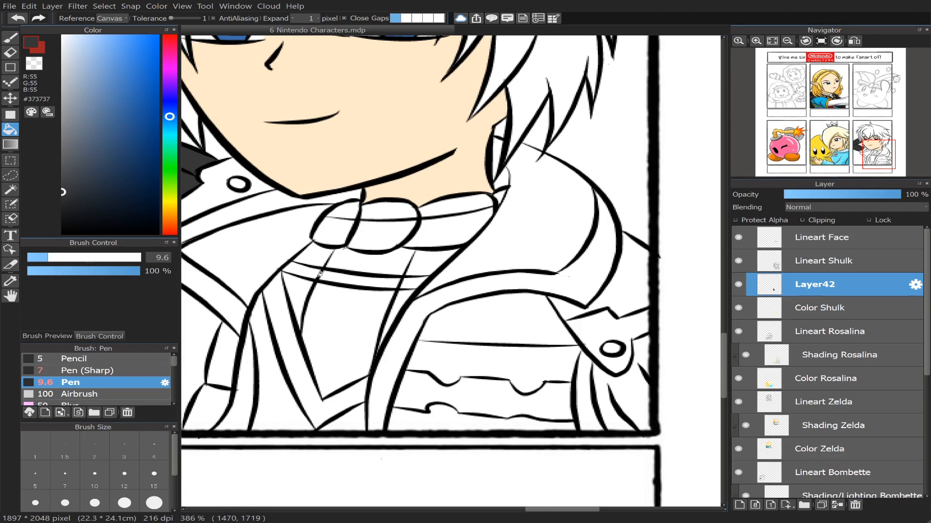
pyautogui.click(382, 263)
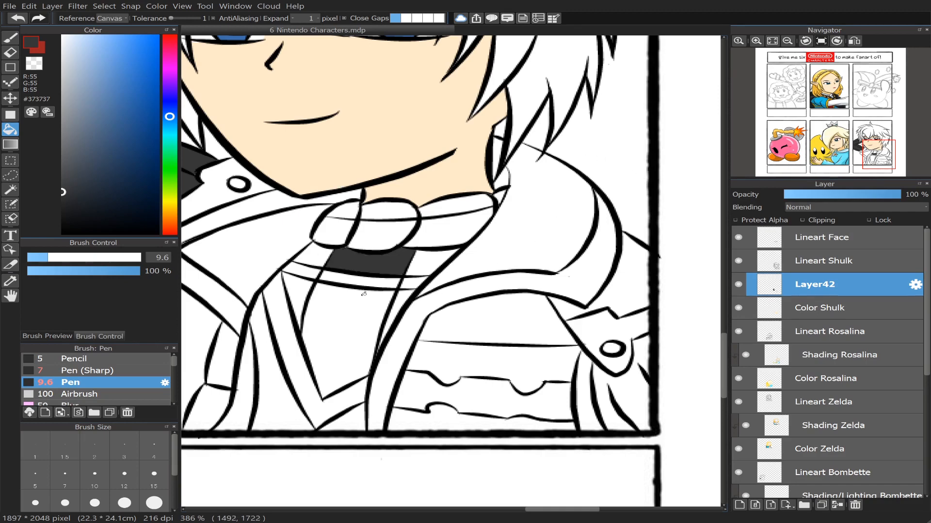
pyautogui.click(358, 318)
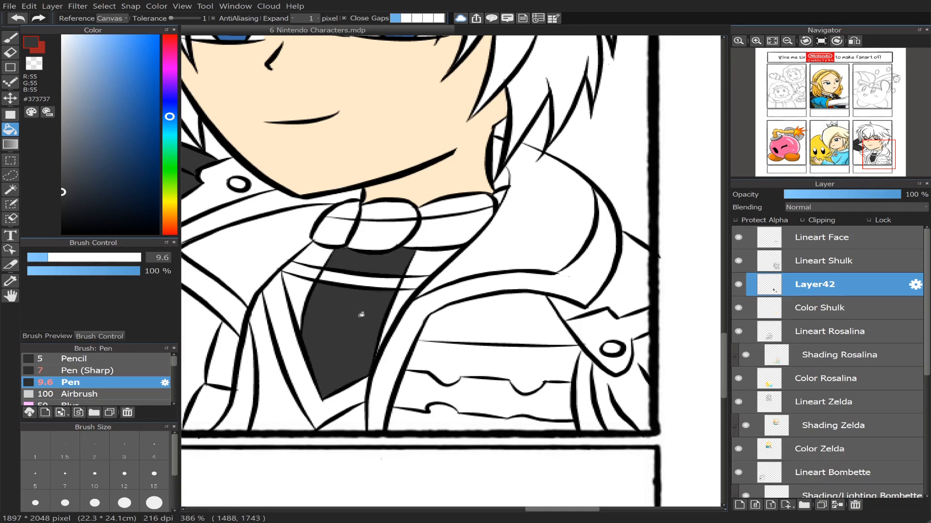
pyautogui.click(293, 286)
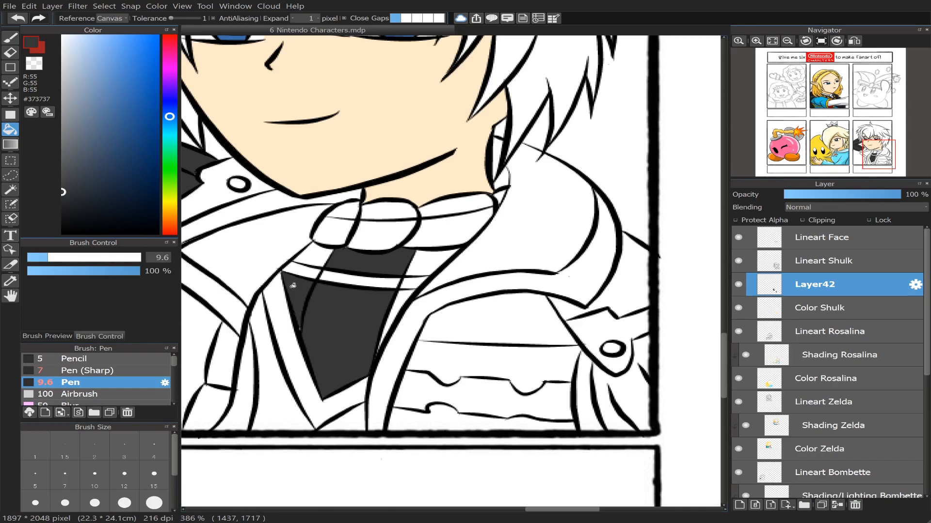
pyautogui.click(319, 263)
pyautogui.click(415, 266)
pyautogui.click(406, 294)
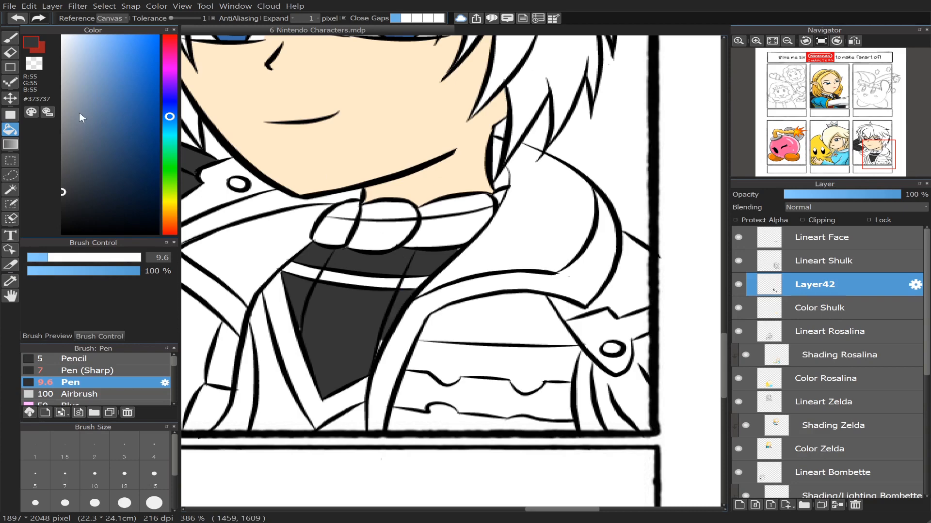
# Step: Reduce the pen size to 8.8 and bucket-fill the shirt areas outside the V-shaped stripe down to the panel border in dark grey
pyautogui.click(10, 37)
pyautogui.click(47, 257)
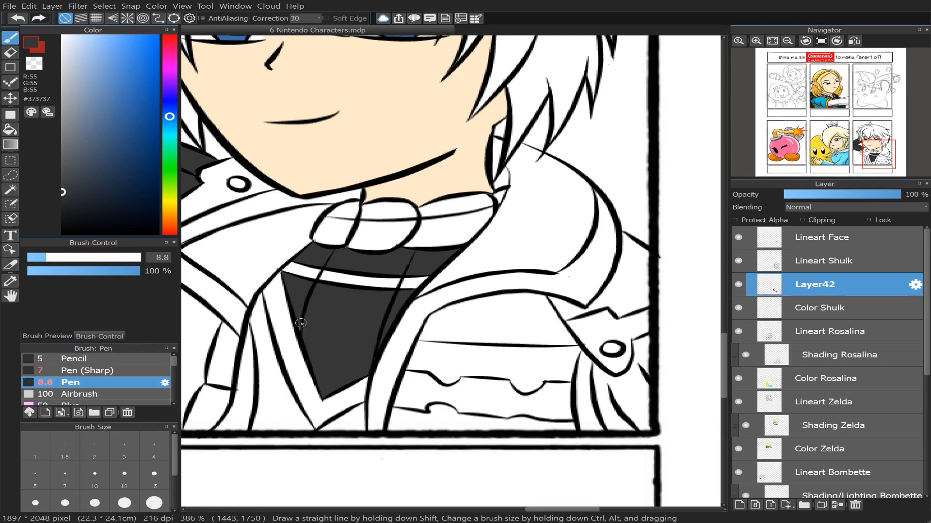
pyautogui.click(10, 129)
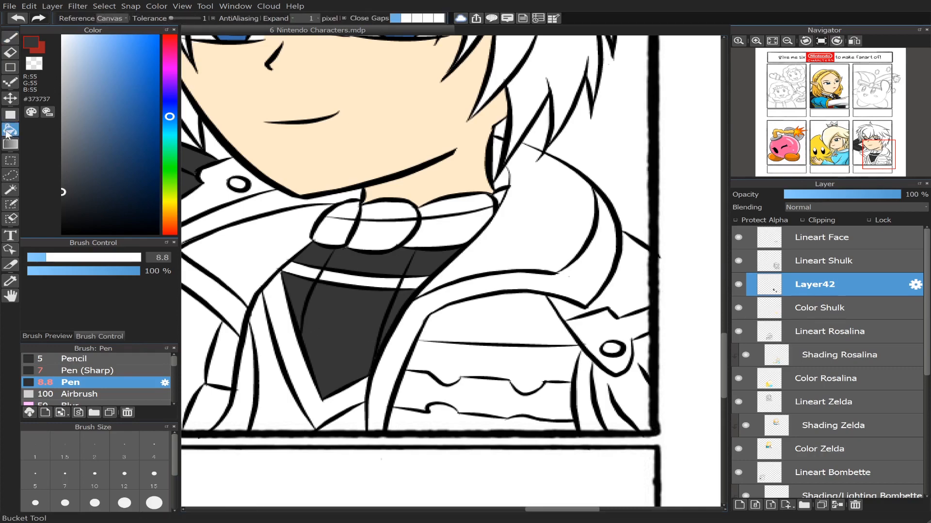
pyautogui.click(275, 416)
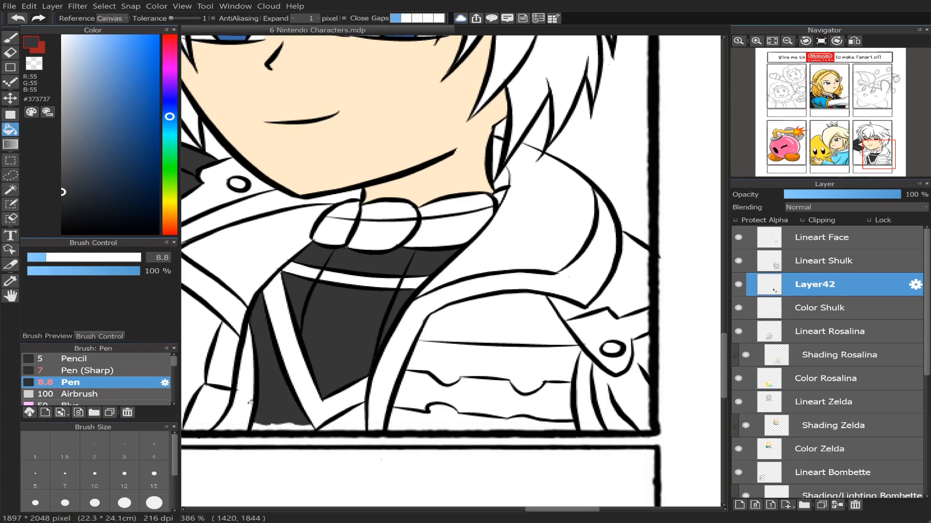
pyautogui.click(248, 403)
pyautogui.click(871, 156)
pyautogui.moveTo(872, 158); pyautogui.dragTo(873, 163)
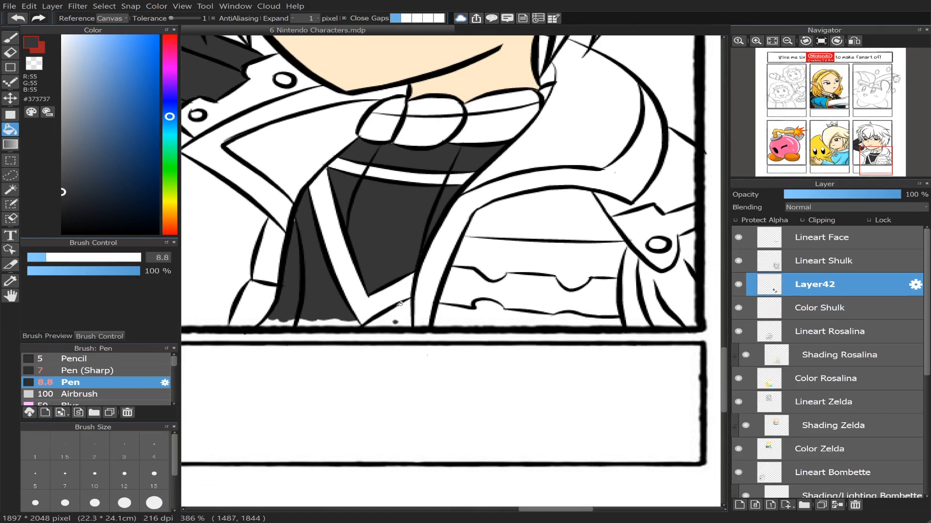
pyautogui.click(400, 303)
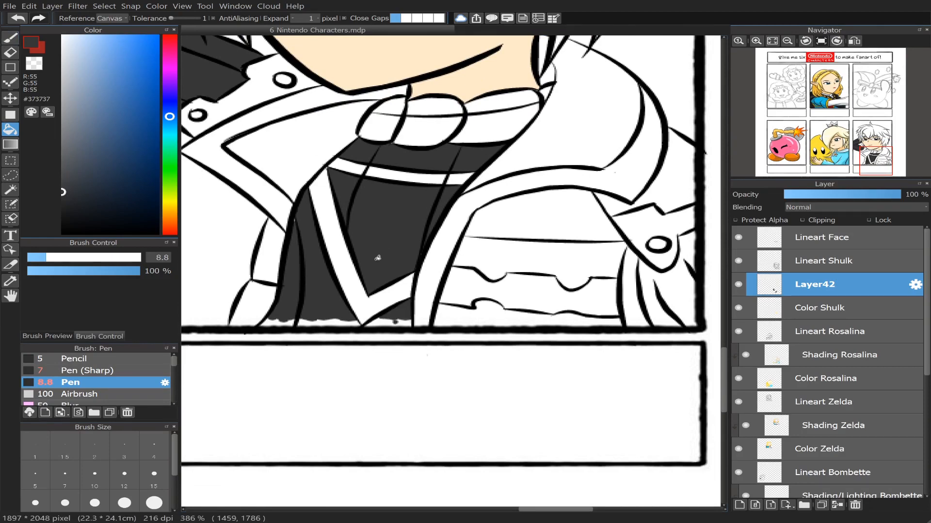
# Step: Paint over the unfilled gaps along the shirt's lower edge at the panel border with the dark grey pen
pyautogui.press('b')
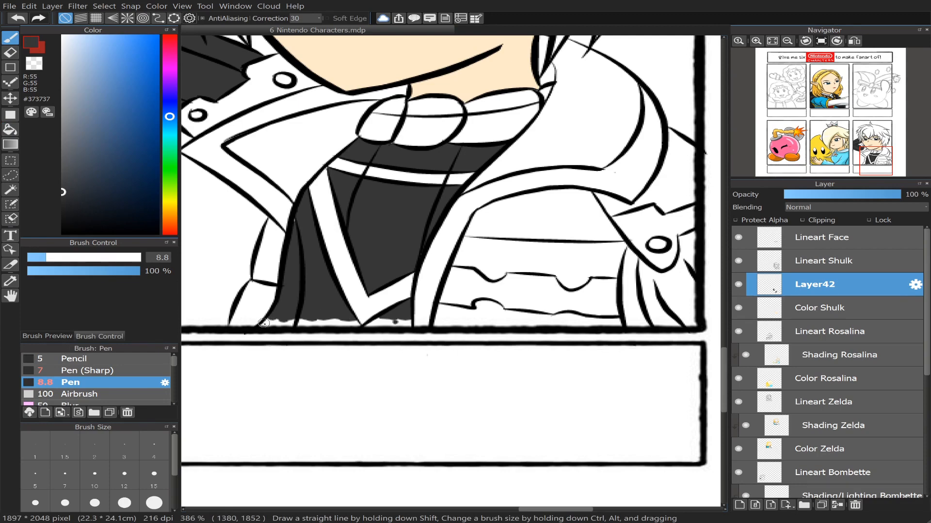
pyautogui.moveTo(263, 321); pyautogui.dragTo(354, 323)
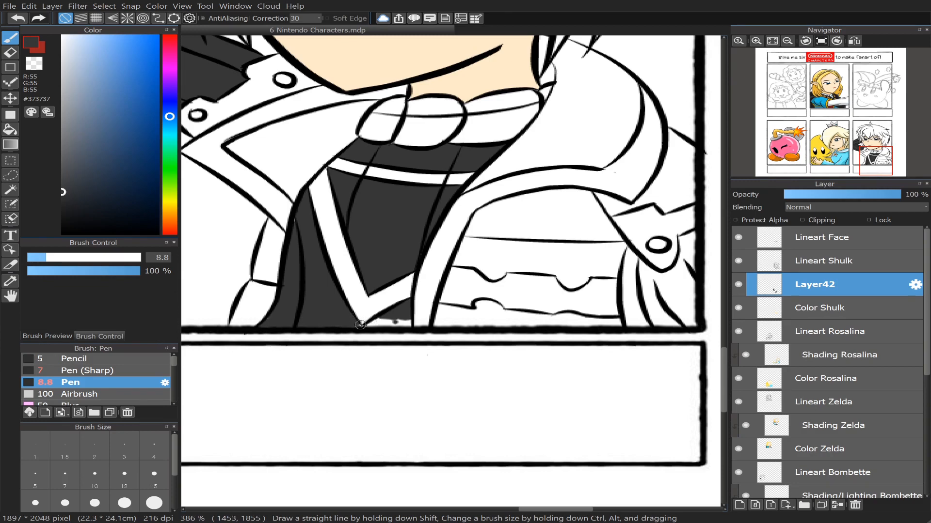
pyautogui.moveTo(360, 325)
pyautogui.mouseDown()
pyautogui.moveTo(385, 321)
pyautogui.moveTo(366, 327)
pyautogui.moveTo(404, 324)
pyautogui.mouseUp()
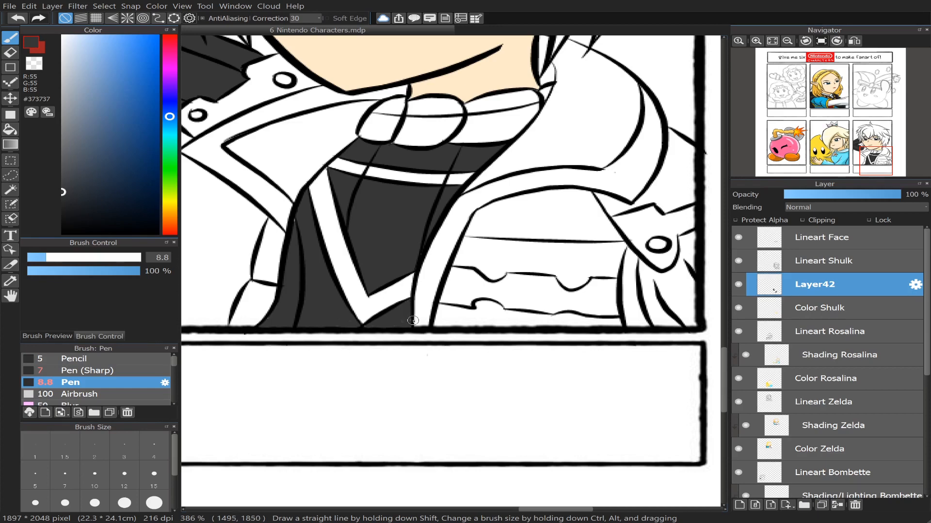
pyautogui.moveTo(897, 98)
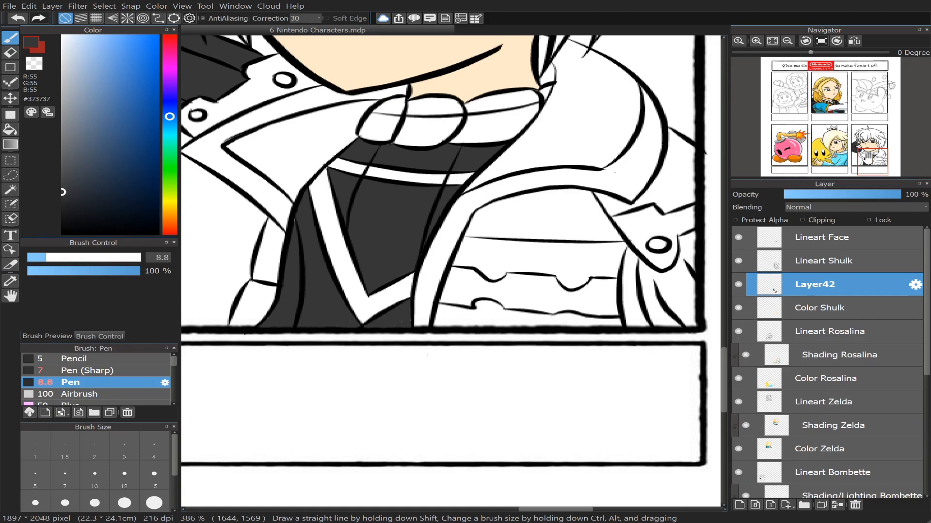
# Step: Fill the sleeve below the round button in the panel's lower-right corner with dark grey, painting the gaps along the border with the pen
pyautogui.moveTo(881, 166)
pyautogui.mouseDown()
pyautogui.moveTo(875, 156)
pyautogui.moveTo(890, 161)
pyautogui.mouseUp()
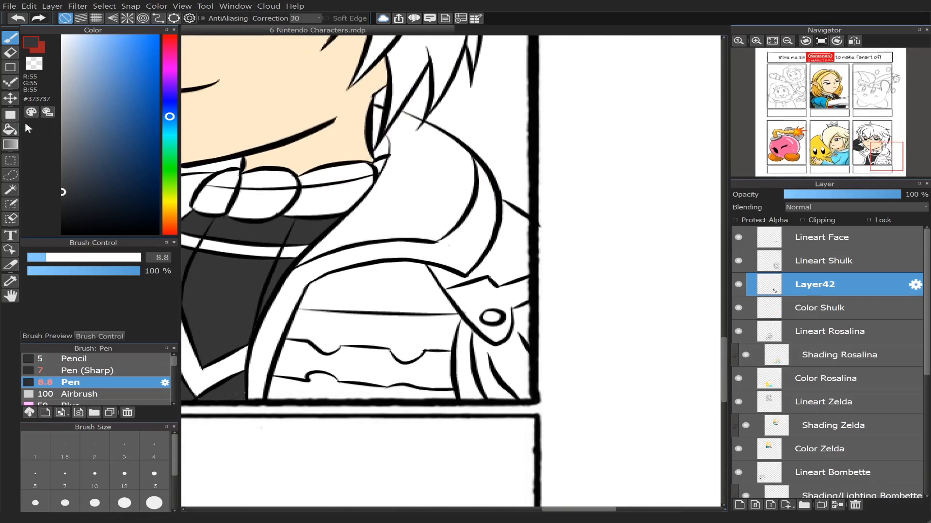
pyautogui.click(10, 129)
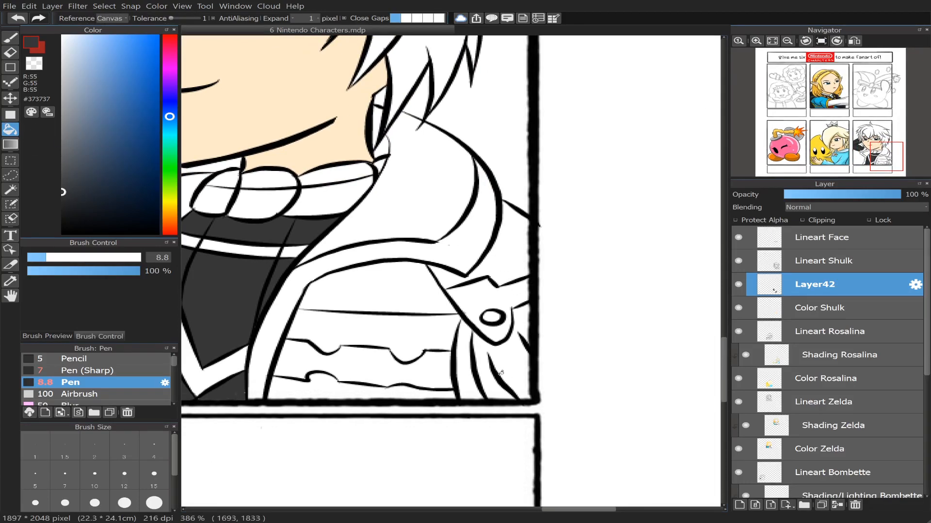
pyautogui.click(517, 370)
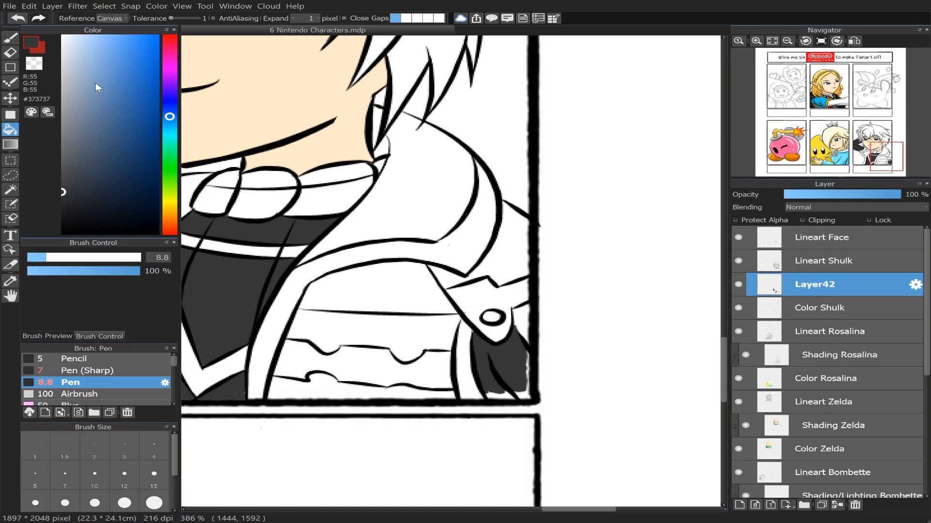
pyautogui.click(525, 318)
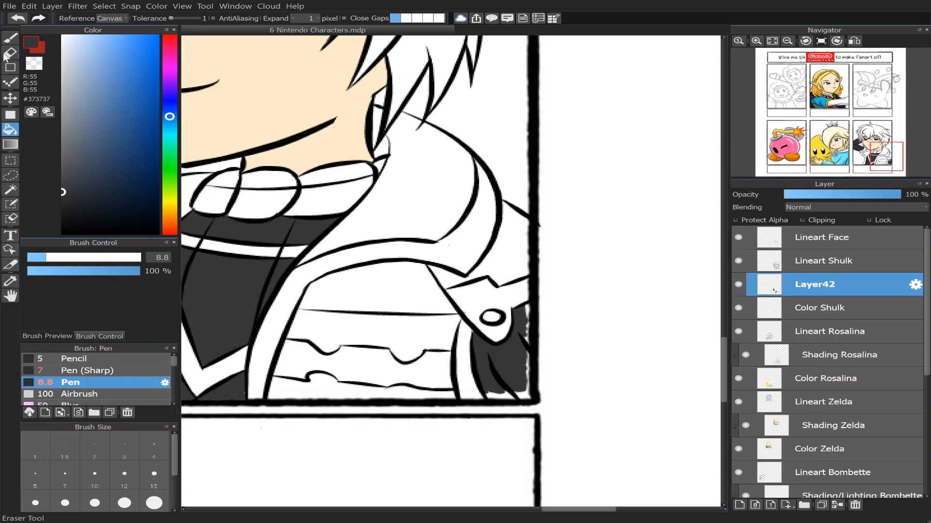
pyautogui.press('b')
pyautogui.moveTo(528, 312)
pyautogui.mouseDown()
pyautogui.moveTo(519, 342)
pyautogui.moveTo(527, 306)
pyautogui.moveTo(523, 345)
pyautogui.moveTo(528, 306)
pyautogui.moveTo(525, 381)
pyautogui.moveTo(520, 375)
pyautogui.moveTo(488, 396)
pyautogui.moveTo(522, 396)
pyautogui.moveTo(504, 393)
pyautogui.moveTo(520, 396)
pyautogui.moveTo(522, 384)
pyautogui.moveTo(527, 398)
pyautogui.moveTo(523, 379)
pyautogui.moveTo(528, 397)
pyautogui.moveTo(529, 369)
pyautogui.mouseUp()
pyautogui.hotkey('ctrl', 'z')
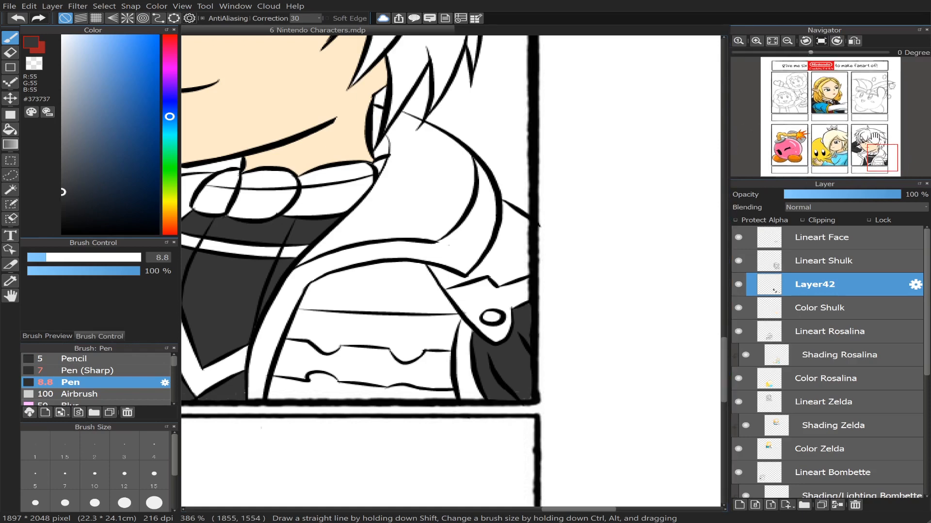
# Step: Check the contents of Layer42 and Color Shulk by toggling their visibility, merge them into Color Shulk, and add a new layer above
pyautogui.moveTo(885, 153); pyautogui.dragTo(869, 151)
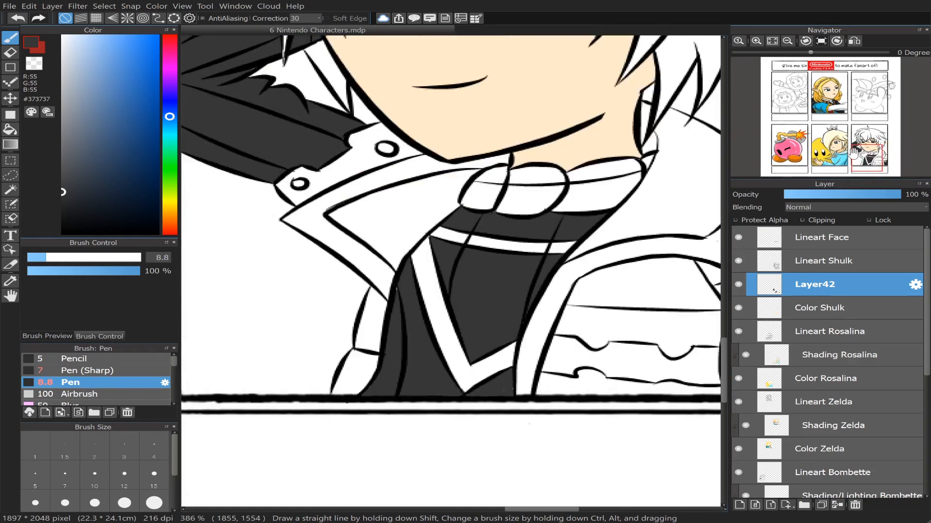
pyautogui.moveTo(867, 157)
pyautogui.mouseDown()
pyautogui.moveTo(872, 151)
pyautogui.moveTo(862, 144)
pyautogui.mouseUp()
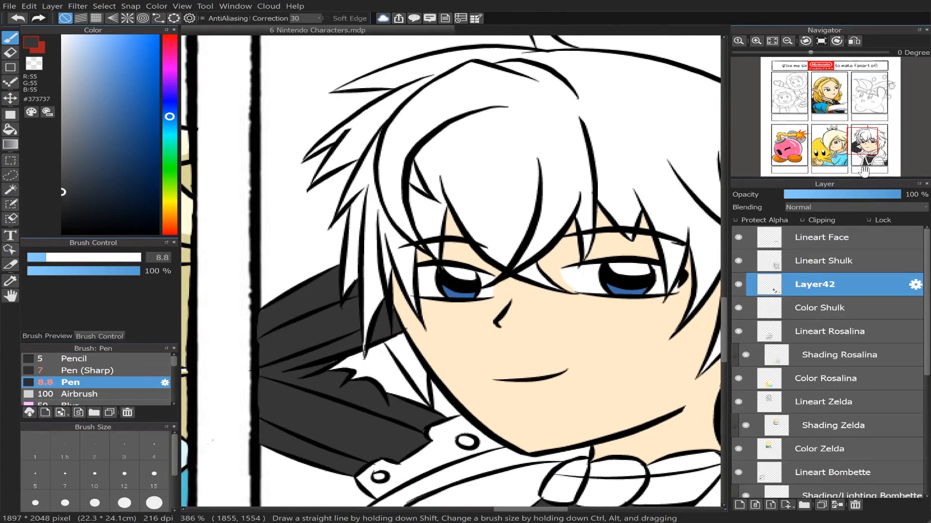
pyautogui.scroll(-5, 870, 147)
pyautogui.moveTo(867, 143); pyautogui.dragTo(869, 154)
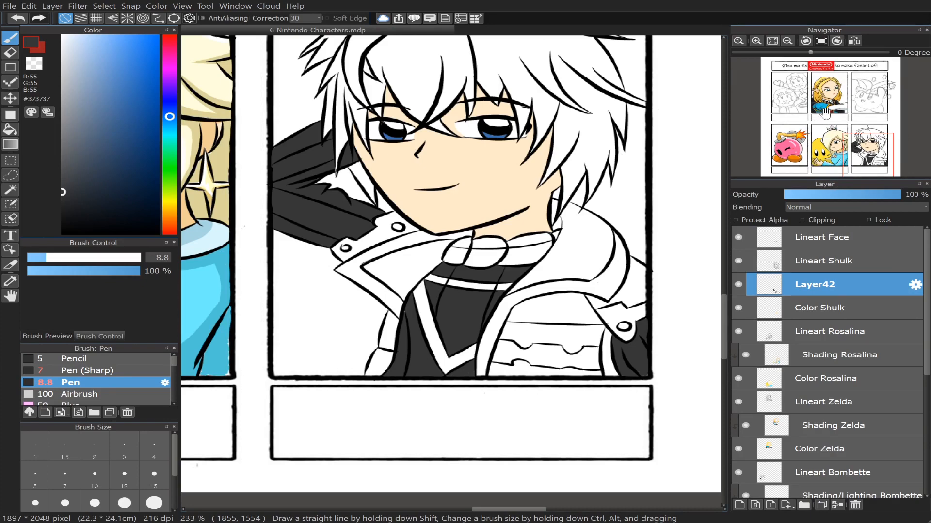
pyautogui.scroll(3, 865, 128)
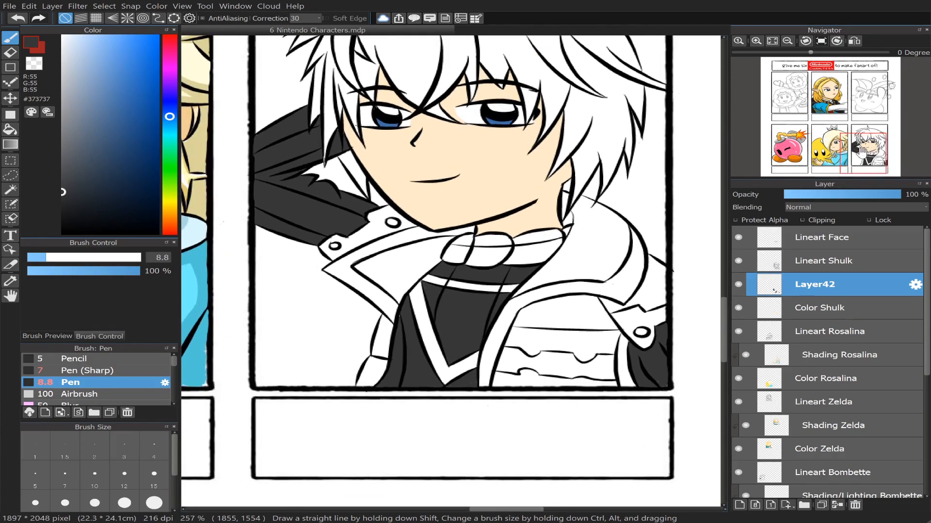
pyautogui.moveTo(870, 151); pyautogui.dragTo(872, 142)
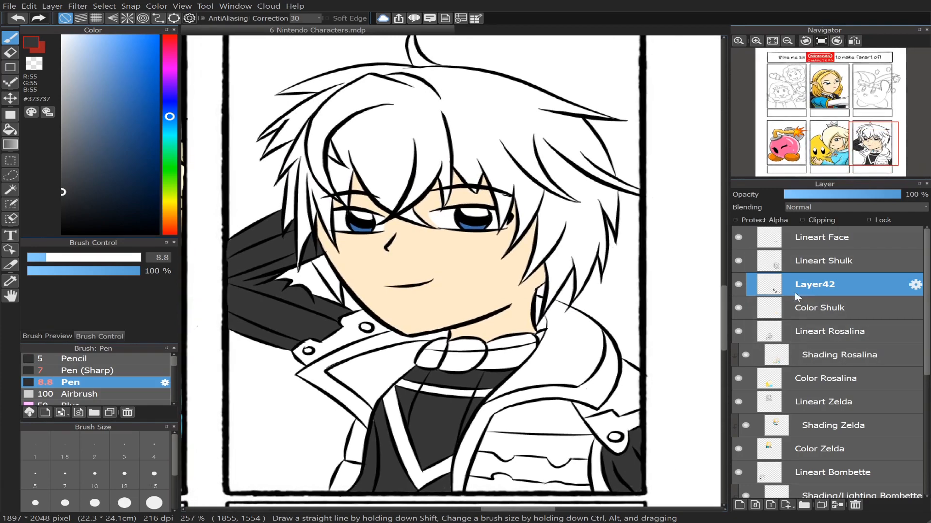
pyautogui.click(739, 287)
pyautogui.click(738, 286)
pyautogui.click(738, 309)
pyautogui.click(739, 308)
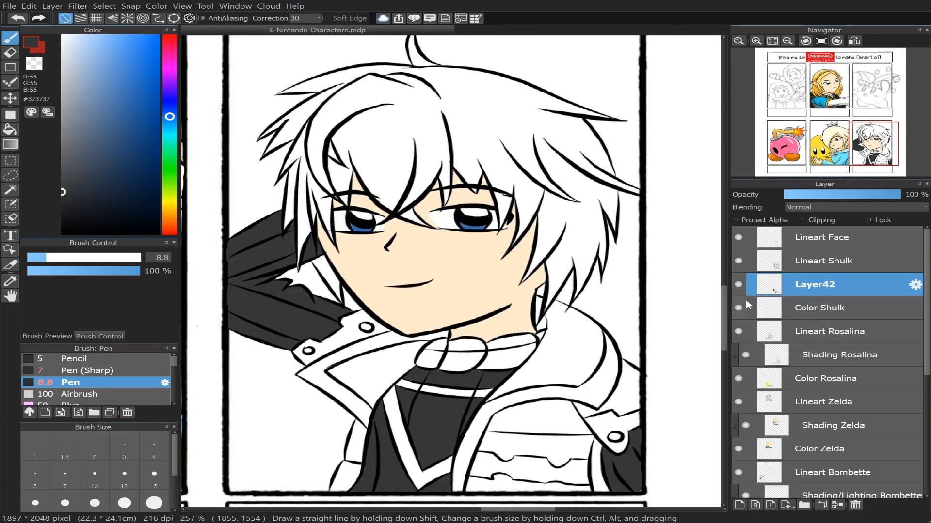
pyautogui.click(837, 505)
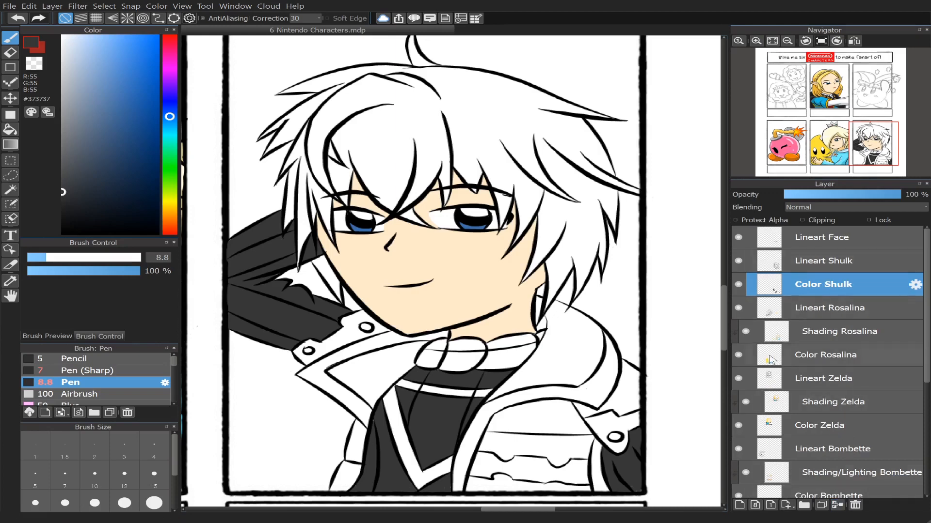
pyautogui.click(739, 505)
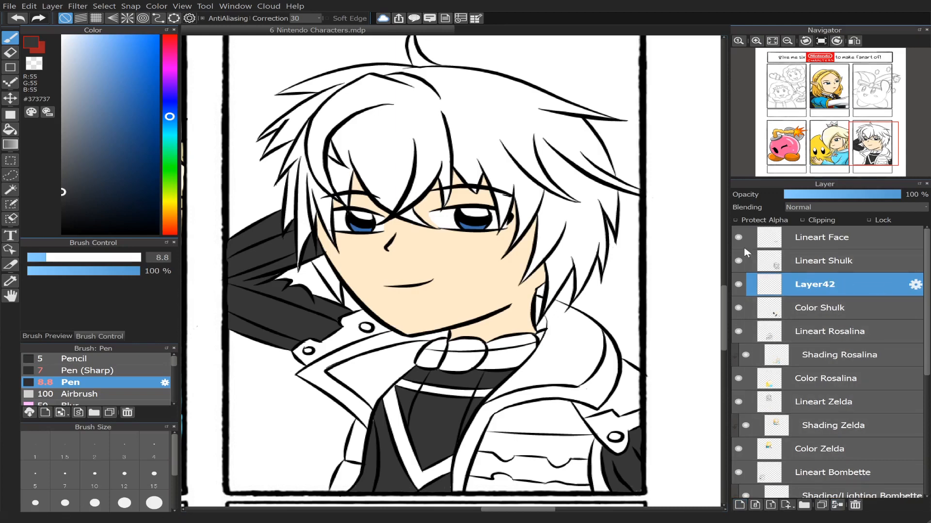
# Step: Set the drawing color to the pinkish red #E94B78 for the jacket
pyautogui.moveTo(777, 121)
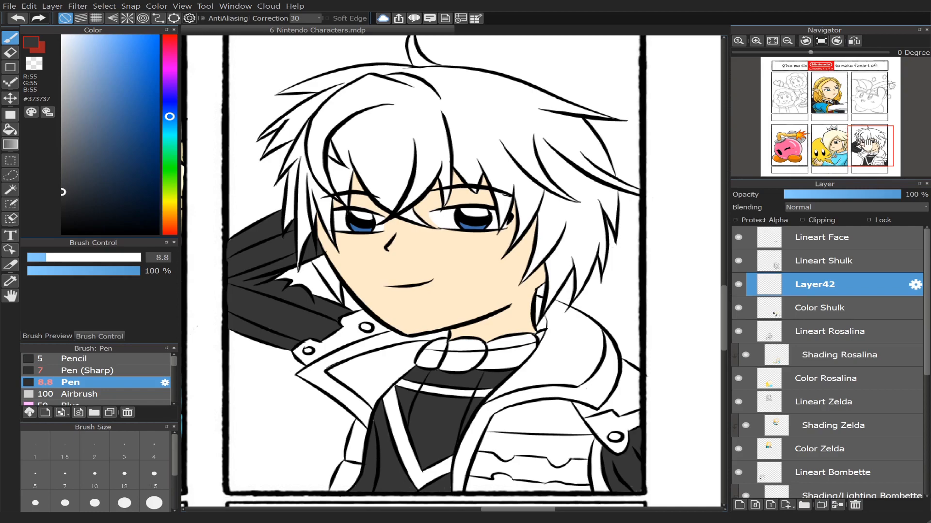
pyautogui.moveTo(864, 138); pyautogui.dragTo(870, 155)
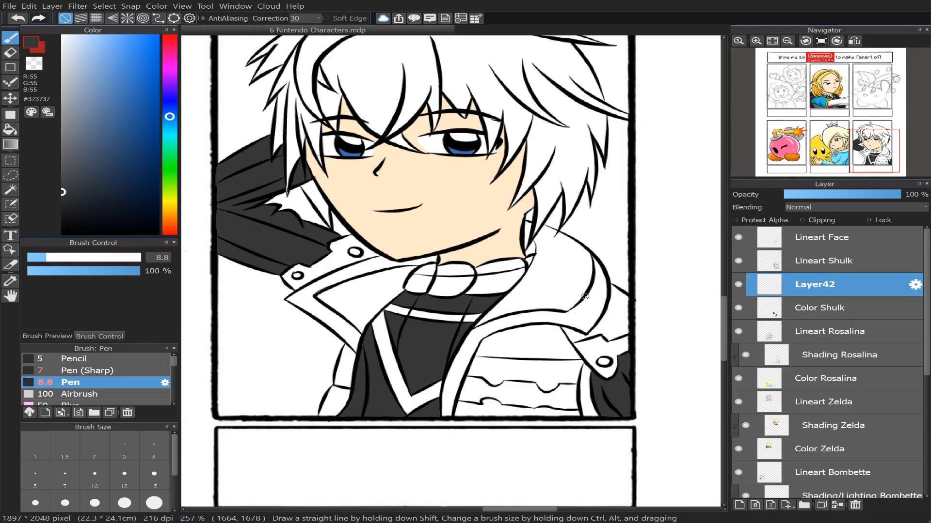
pyautogui.moveTo(868, 125)
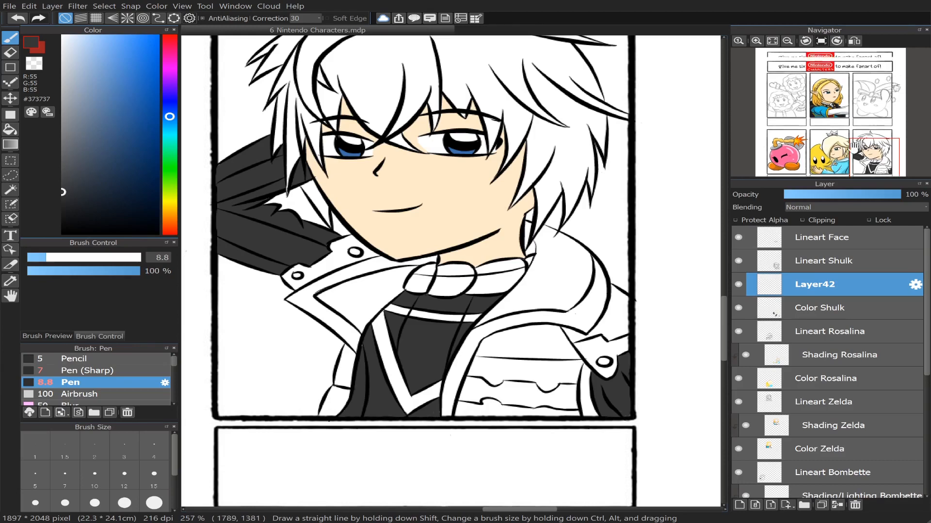
pyautogui.scroll(3, 868, 125)
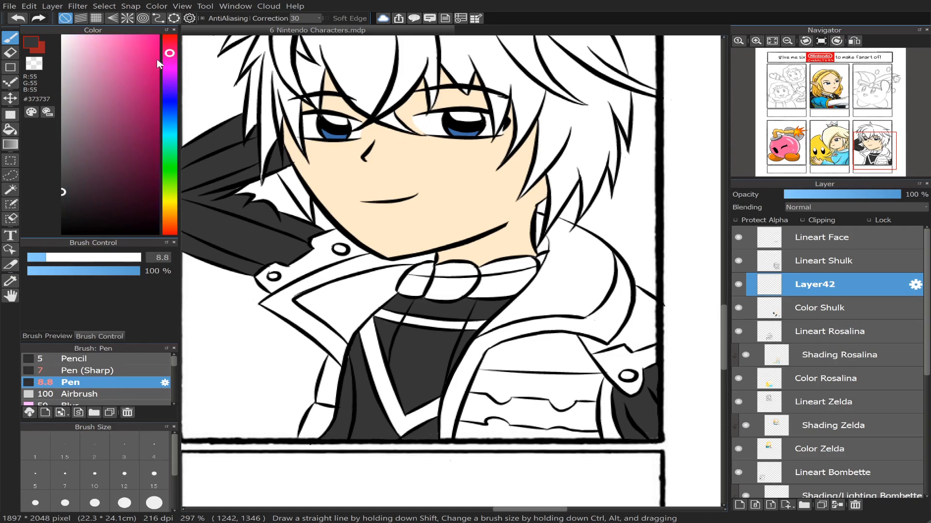
pyautogui.click(167, 50)
pyautogui.click(169, 47)
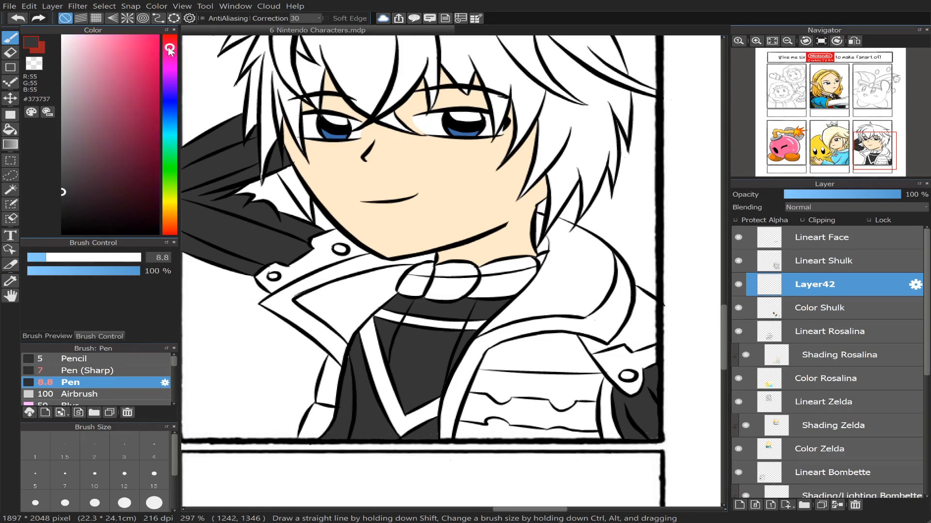
pyautogui.click(103, 70)
pyautogui.moveTo(106, 68); pyautogui.dragTo(116, 35)
pyautogui.moveTo(115, 40); pyautogui.dragTo(121, 49)
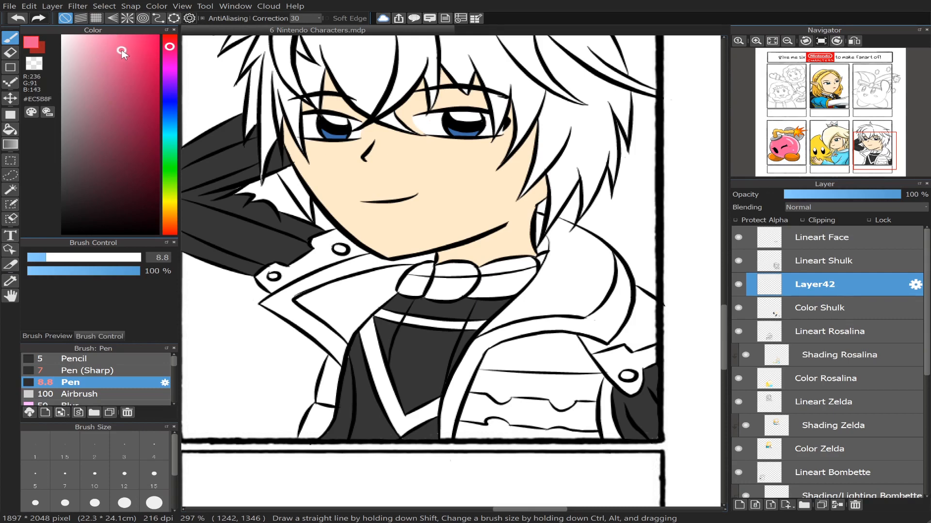
pyautogui.click(170, 50)
pyautogui.click(170, 44)
pyautogui.click(127, 52)
# Step: Bucket-fill the right half of the jacket in pinkish red, including collar trim, shoulder and chest sections, leaving the wavy-edged band white
pyautogui.click(10, 129)
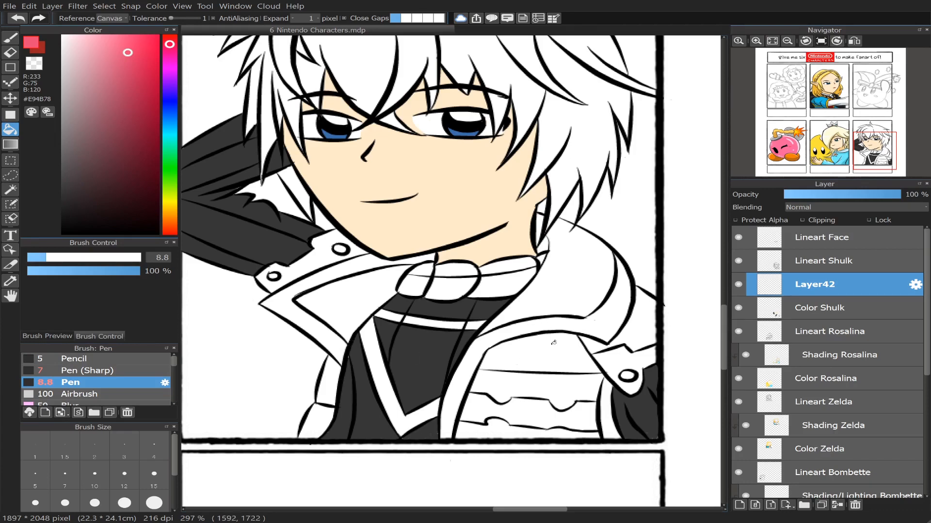
pyautogui.click(616, 315)
pyautogui.click(533, 356)
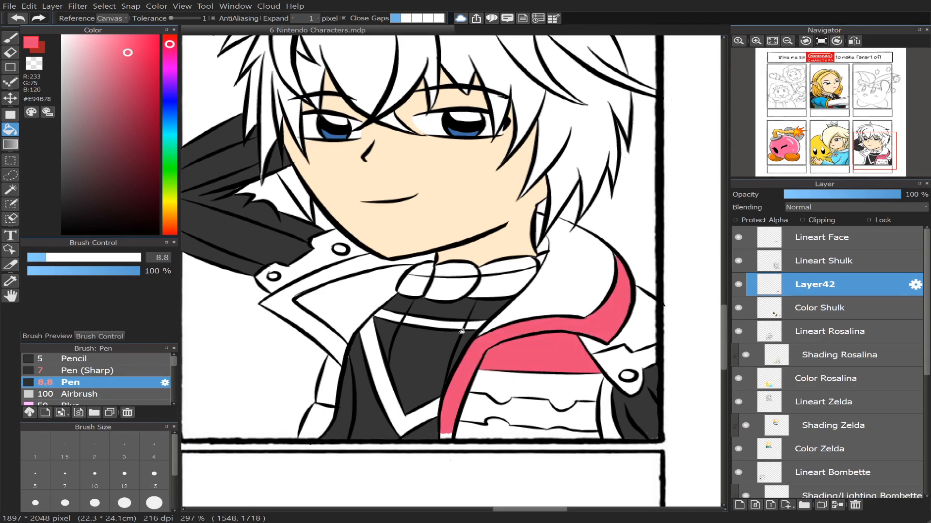
pyautogui.click(633, 324)
pyautogui.click(598, 344)
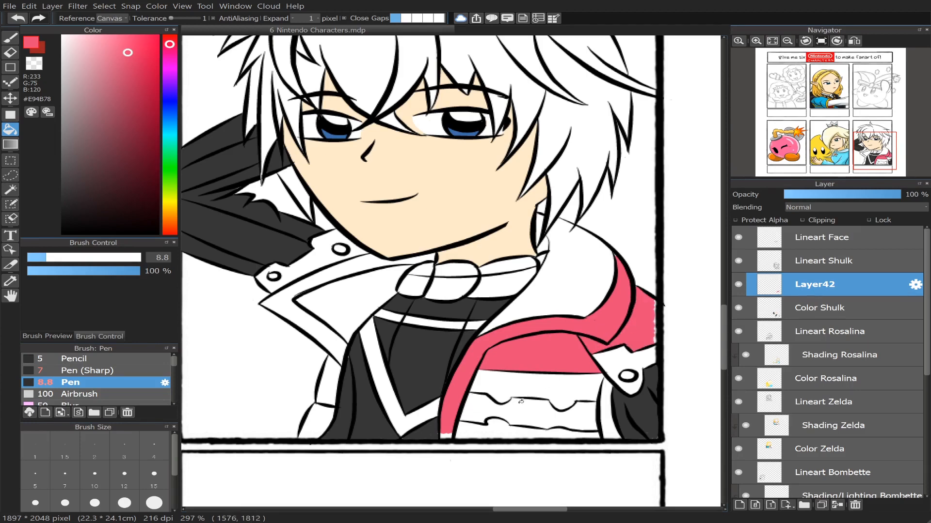
pyautogui.click(512, 388)
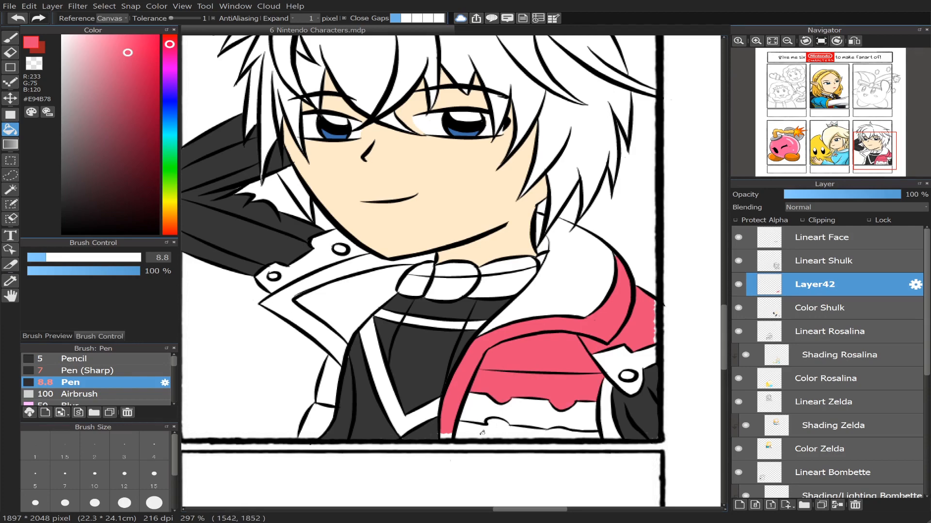
pyautogui.click(506, 433)
pyautogui.click(502, 426)
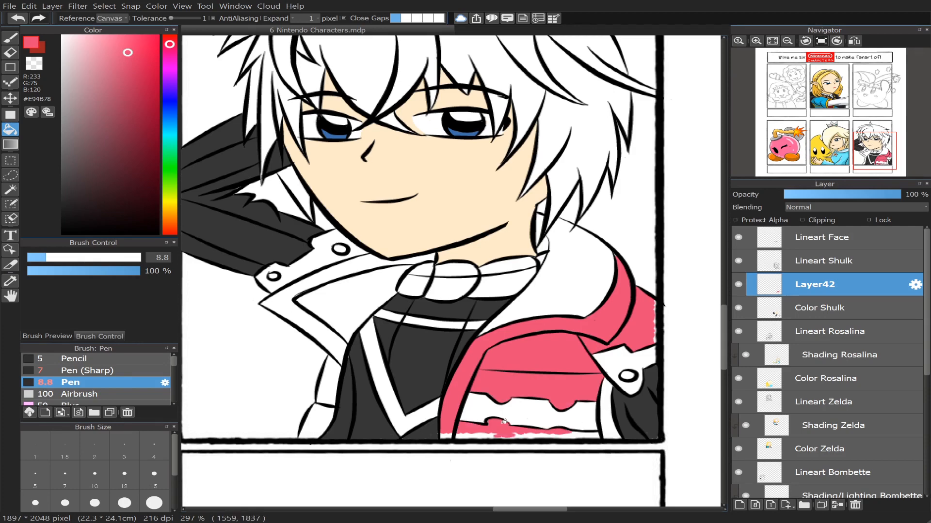
pyautogui.click(607, 413)
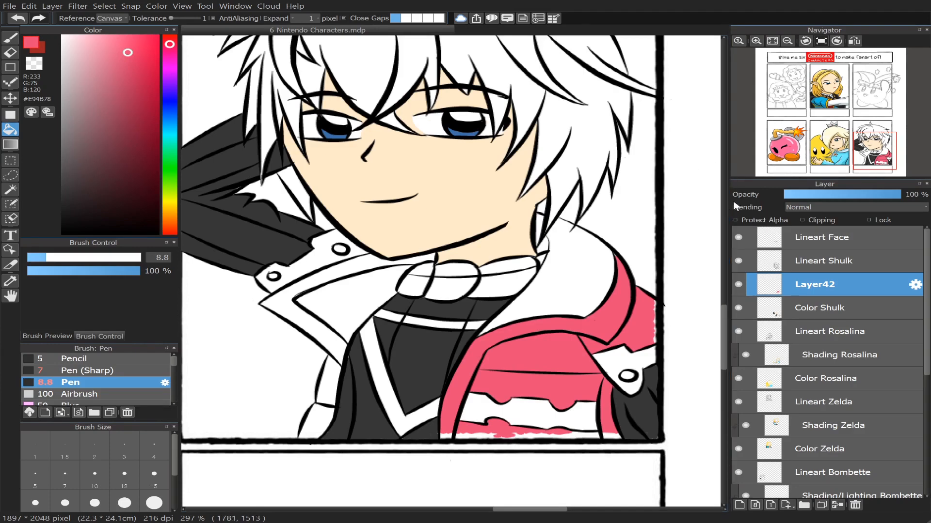
# Step: Fill the left lapel's trim and the two jacket sections below it with the same pinkish red
pyautogui.click(294, 295)
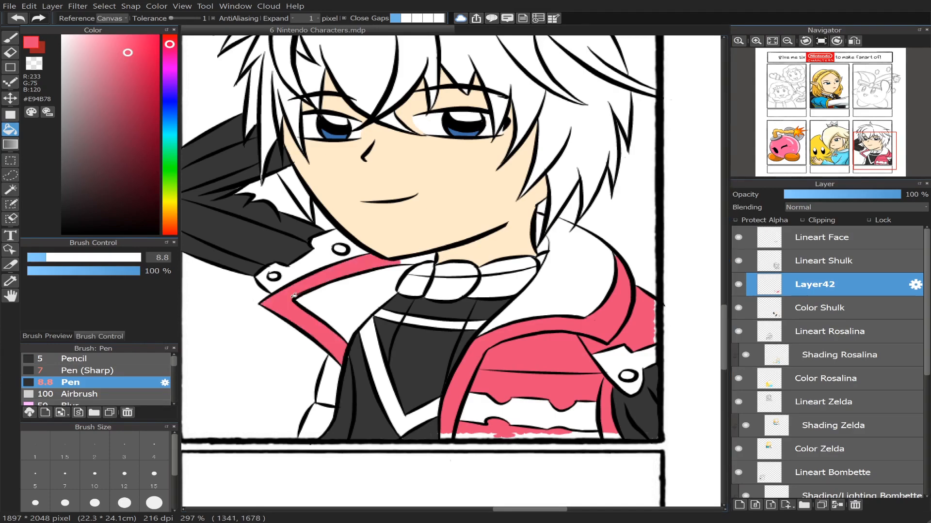
pyautogui.click(419, 256)
pyautogui.click(334, 389)
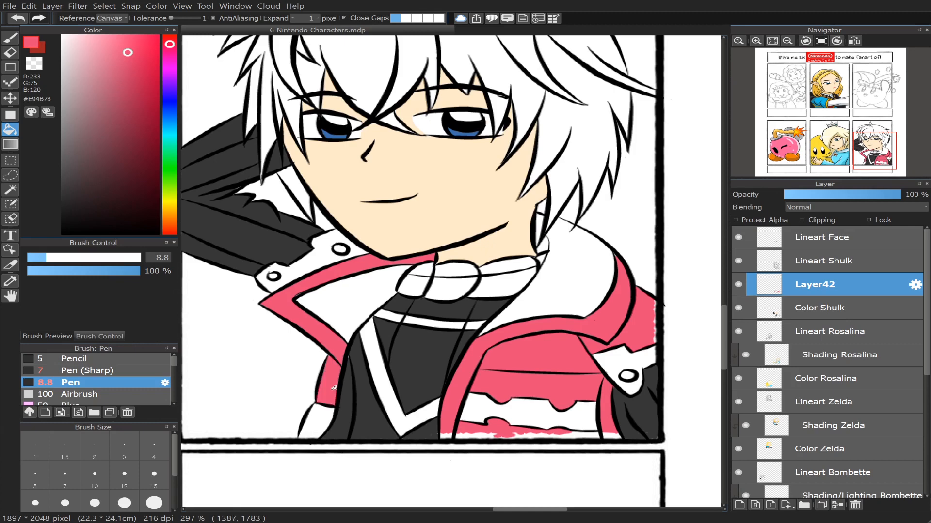
pyautogui.click(319, 422)
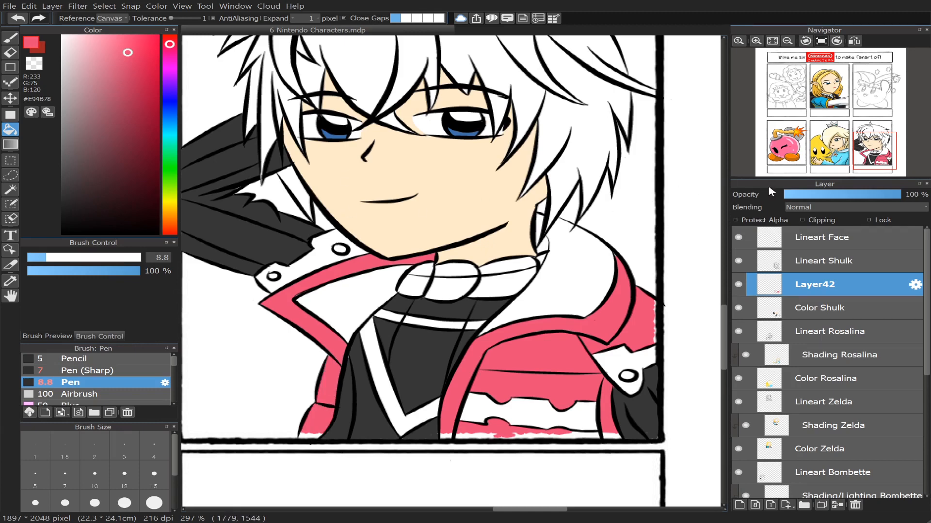
# Step: Paint the unfilled gap at the bottom of the jacket's left half along the panel border with the pinkish red pen
pyautogui.scroll(2, 873, 154)
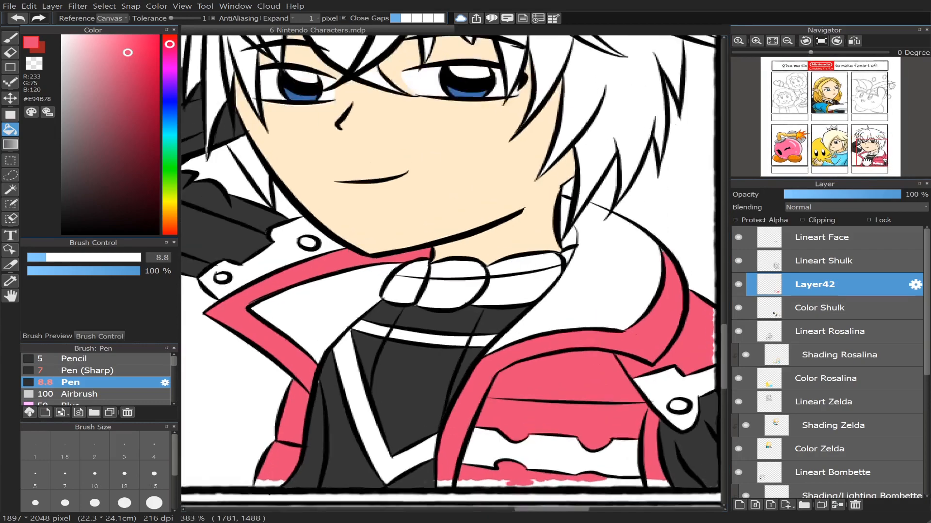
pyautogui.moveTo(873, 155); pyautogui.dragTo(865, 158)
pyautogui.click(9, 42)
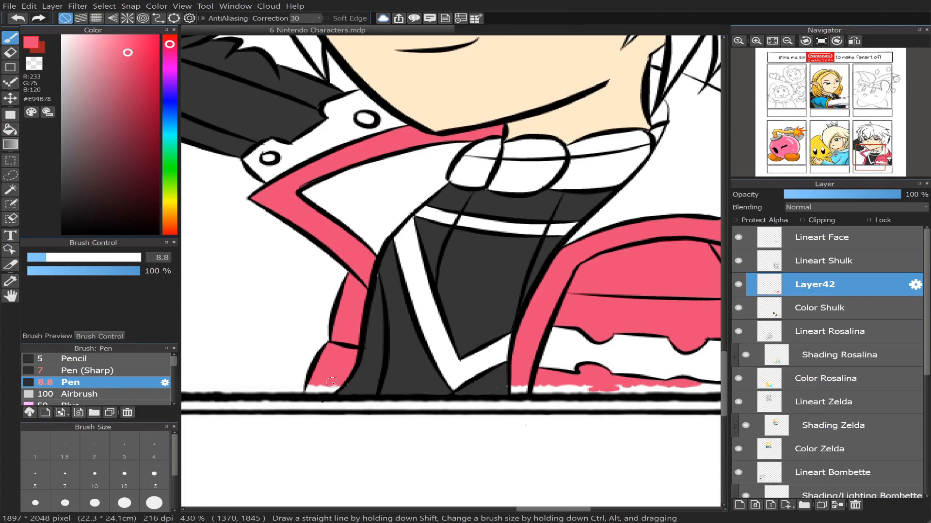
pyautogui.moveTo(336, 383)
pyautogui.mouseDown()
pyautogui.moveTo(310, 391)
pyautogui.moveTo(320, 383)
pyautogui.mouseUp()
# Step: Paint the unfilled gaps on the jacket's right half with the pinkish red pen, along the panel's right border and bottom edge
pyautogui.moveTo(875, 156)
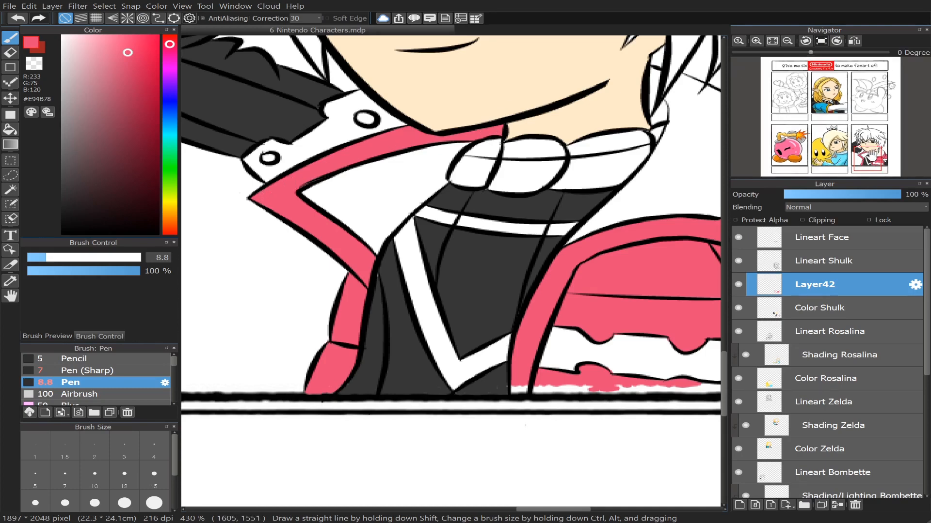
pyautogui.moveTo(871, 156); pyautogui.dragTo(886, 161)
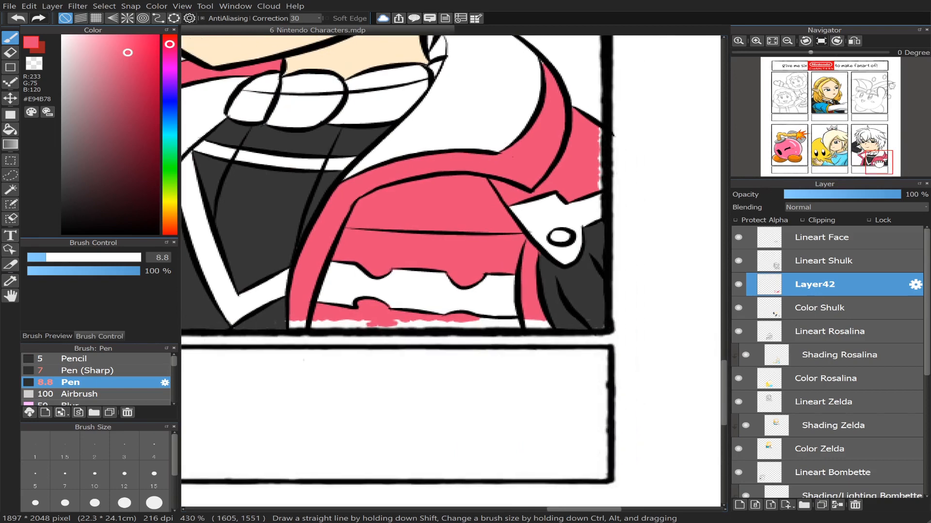
pyautogui.moveTo(602, 183); pyautogui.dragTo(599, 175)
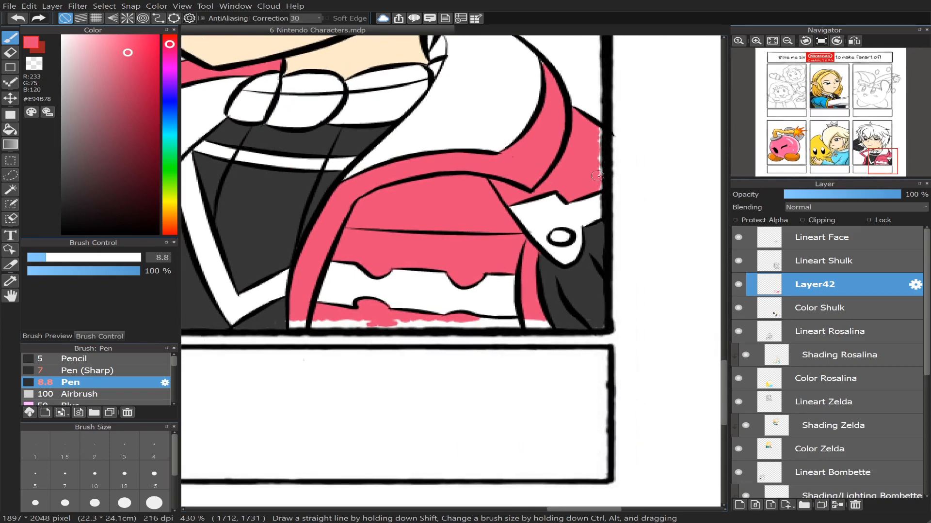
pyautogui.moveTo(597, 128); pyautogui.dragTo(600, 169)
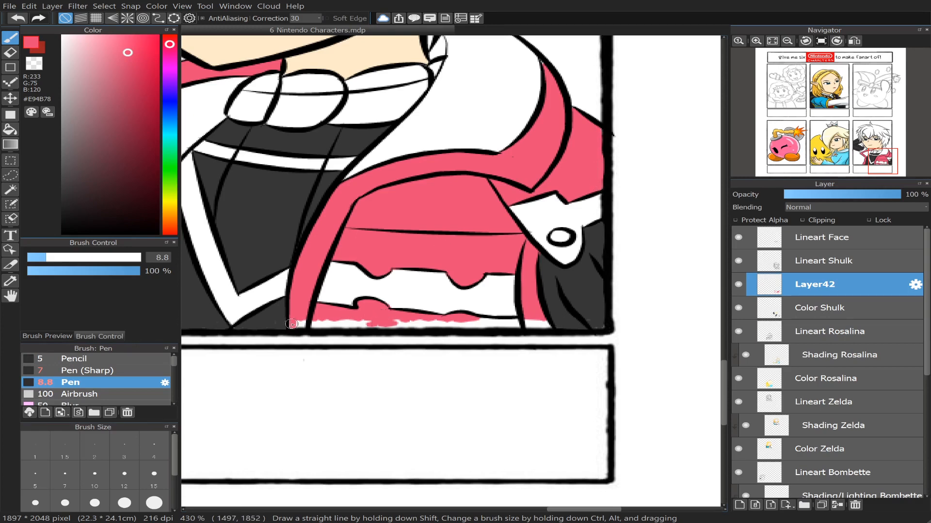
pyautogui.moveTo(293, 322)
pyautogui.mouseDown()
pyautogui.moveTo(335, 322)
pyautogui.moveTo(318, 317)
pyautogui.mouseUp()
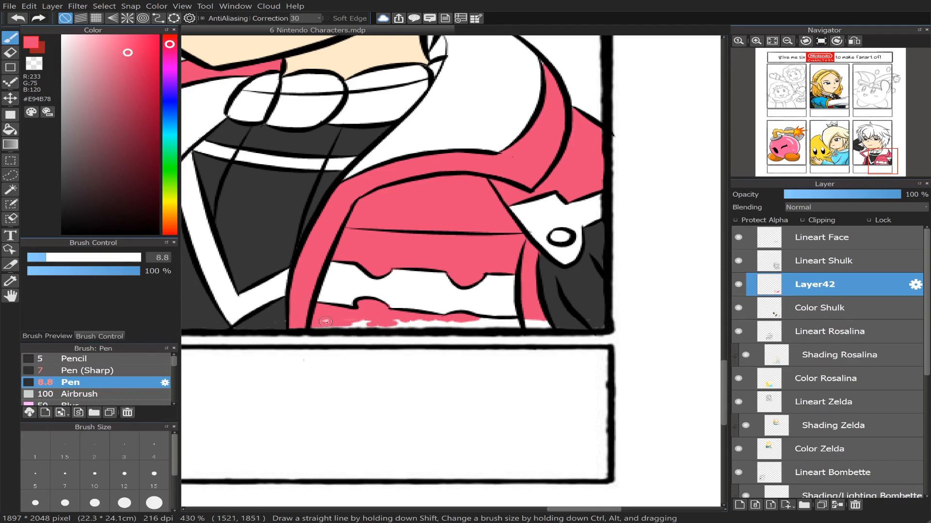
pyautogui.moveTo(311, 324)
pyautogui.mouseDown()
pyautogui.moveTo(385, 320)
pyautogui.moveTo(306, 329)
pyautogui.moveTo(422, 322)
pyautogui.moveTo(376, 331)
pyautogui.moveTo(358, 326)
pyautogui.moveTo(421, 326)
pyautogui.moveTo(401, 324)
pyautogui.moveTo(438, 316)
pyautogui.moveTo(413, 323)
pyautogui.moveTo(453, 324)
pyautogui.moveTo(413, 326)
pyautogui.moveTo(545, 324)
pyautogui.mouseUp()
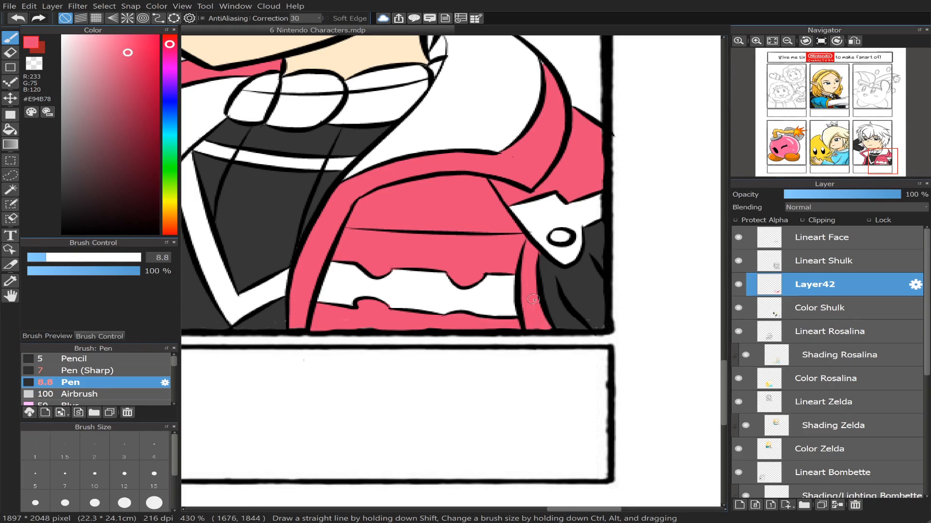
# Step: Merge the jacket color layer down into Color Shulk and add a new empty layer above it
pyautogui.moveTo(891, 173)
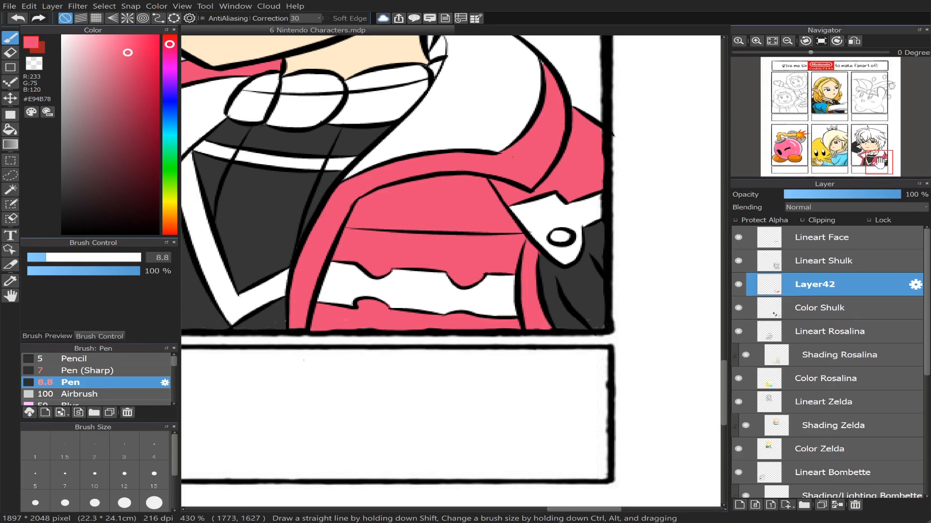
pyautogui.moveTo(879, 162); pyautogui.dragTo(856, 146)
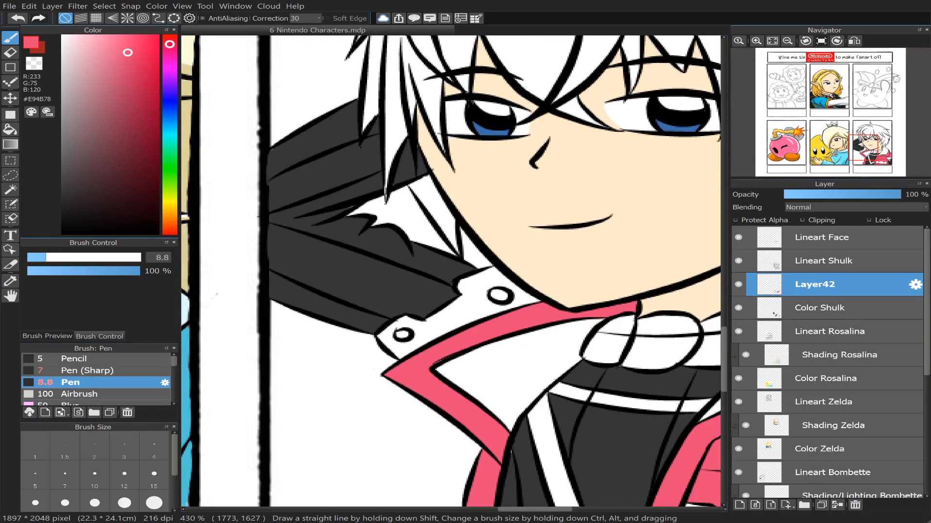
pyautogui.scroll(-2, 858, 146)
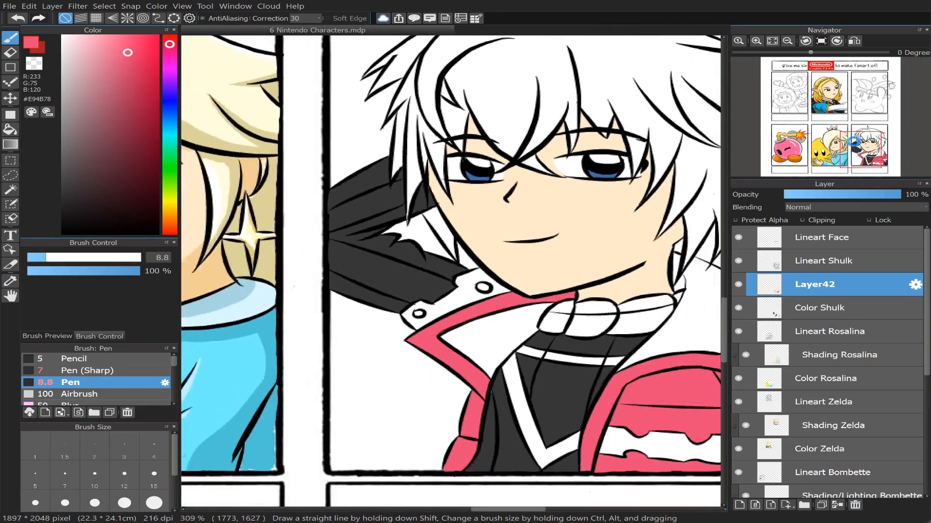
pyautogui.moveTo(863, 147); pyautogui.dragTo(871, 154)
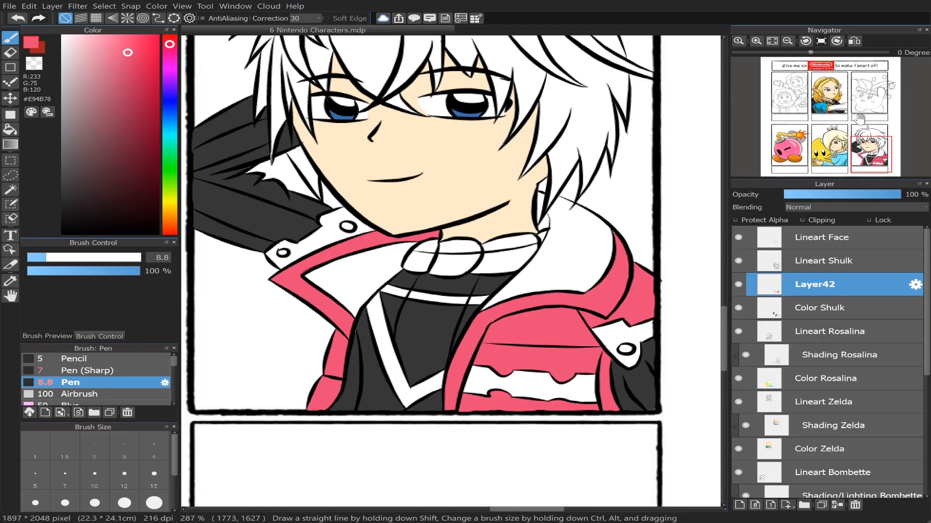
pyautogui.scroll(2, 866, 148)
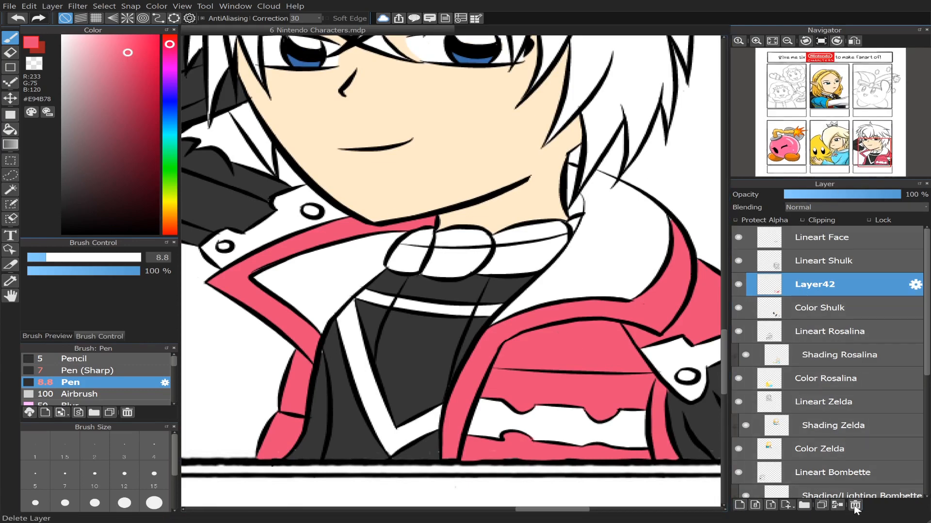
pyautogui.click(837, 505)
pyautogui.click(740, 505)
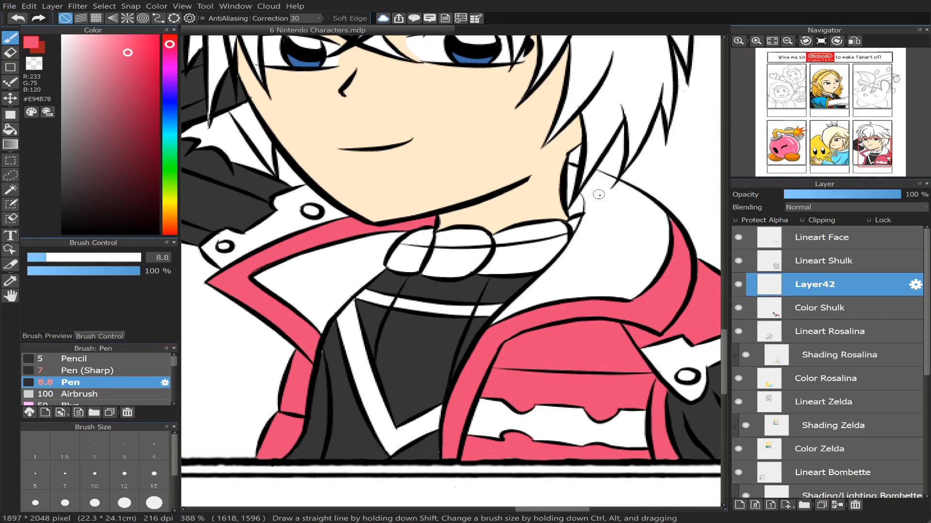
# Step: Bucket-fill the wavy-edged band across the jacket's chest with light pink #FFB7CB
pyautogui.moveTo(131, 54); pyautogui.dragTo(89, 36)
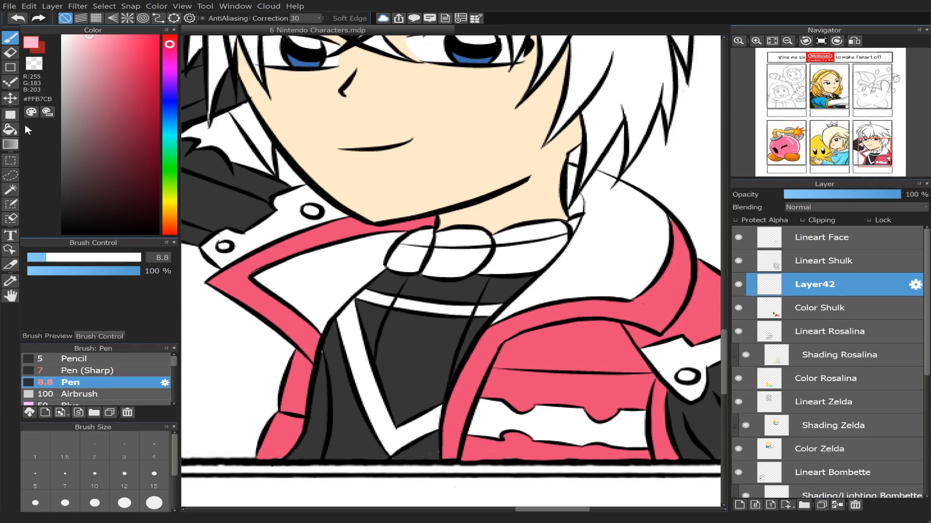
pyautogui.click(11, 129)
pyautogui.click(576, 418)
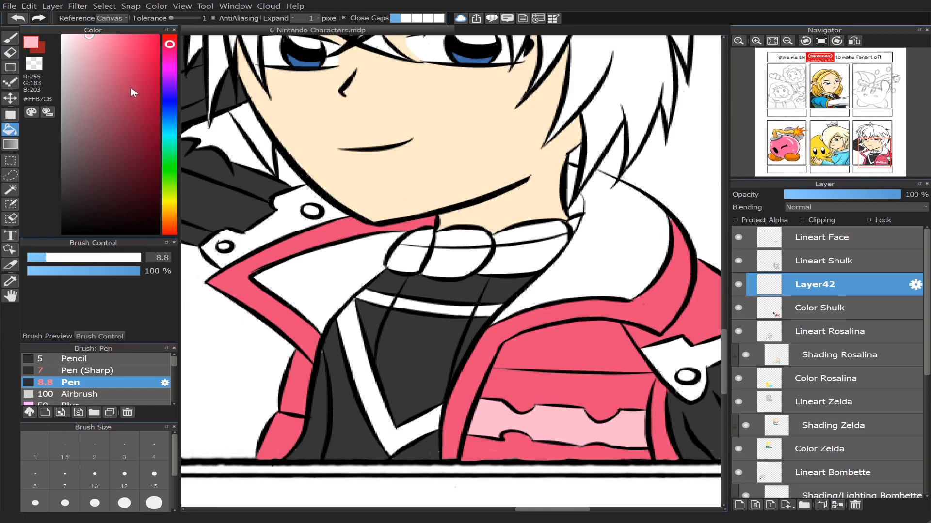
# Step: Try purple #AC7AA6 on the left lapel lining, undo it, and bucket-fill the whole inner collar lining with greyish mauve #B99AB5
pyautogui.moveTo(170, 66); pyautogui.dragTo(170, 67)
pyautogui.moveTo(92, 42)
pyautogui.mouseDown()
pyautogui.moveTo(81, 67)
pyautogui.moveTo(90, 99)
pyautogui.mouseUp()
pyautogui.click(340, 278)
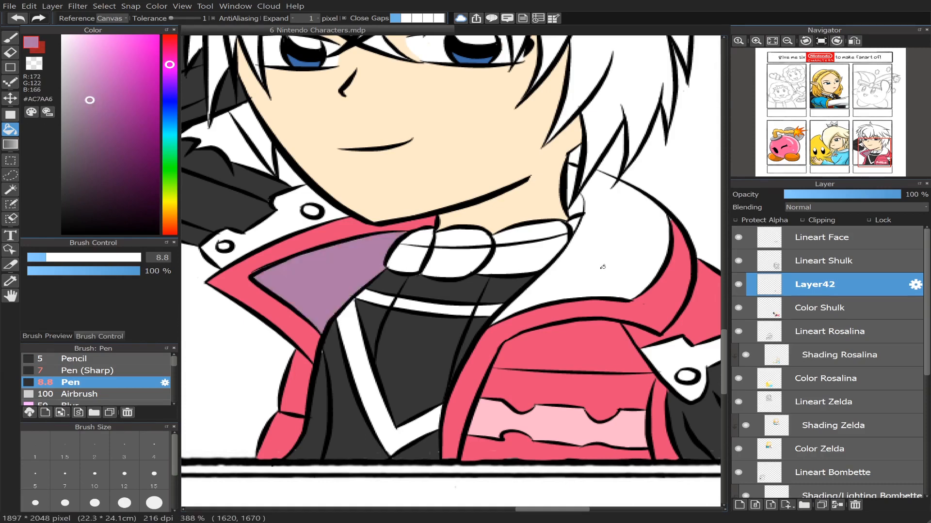
pyautogui.hotkey('ctrl', 'z')
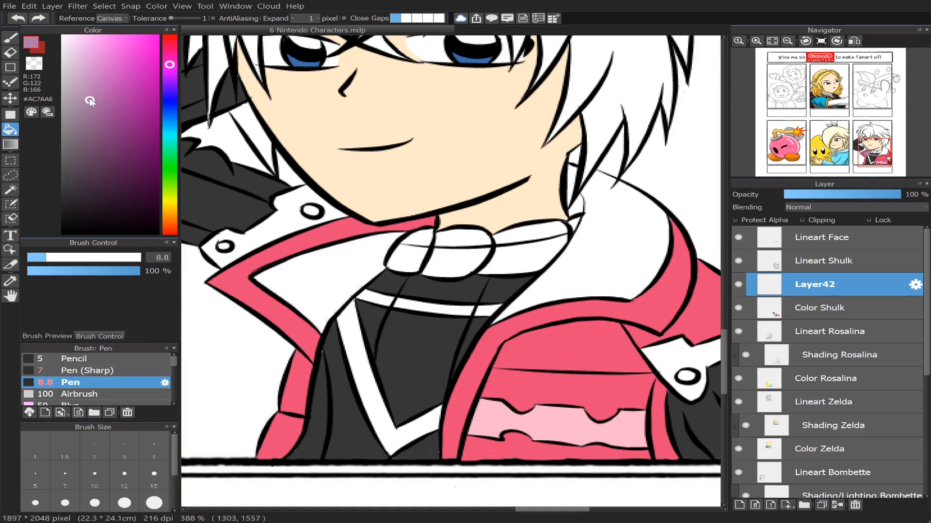
pyautogui.click(78, 94)
pyautogui.click(328, 276)
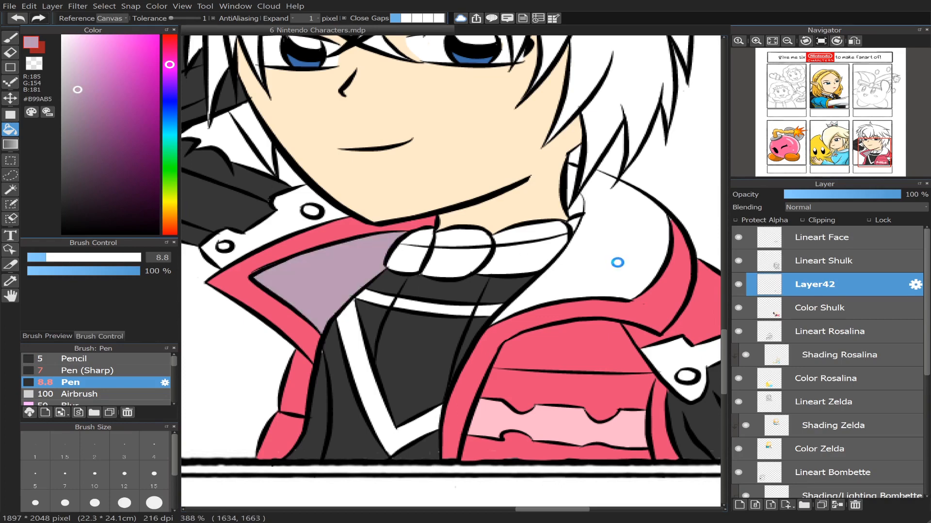
pyautogui.click(619, 254)
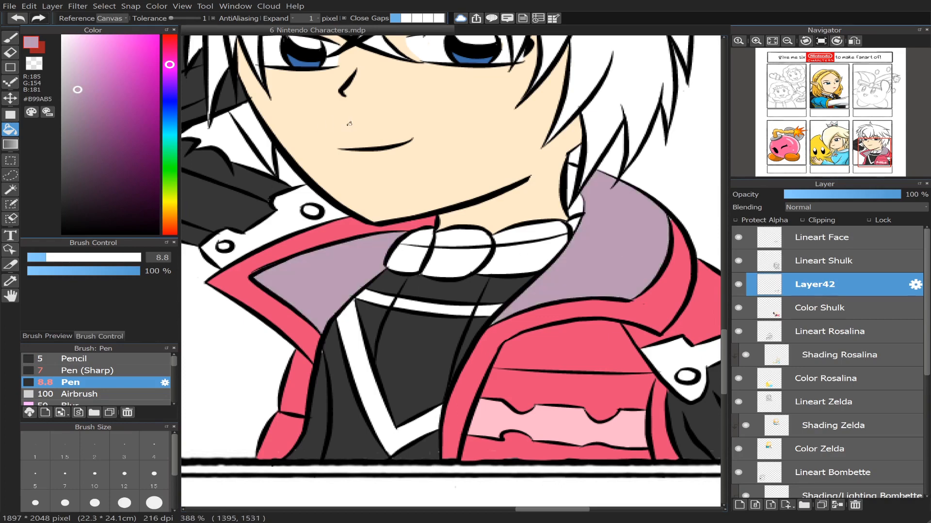
pyautogui.click(572, 179)
pyautogui.click(581, 208)
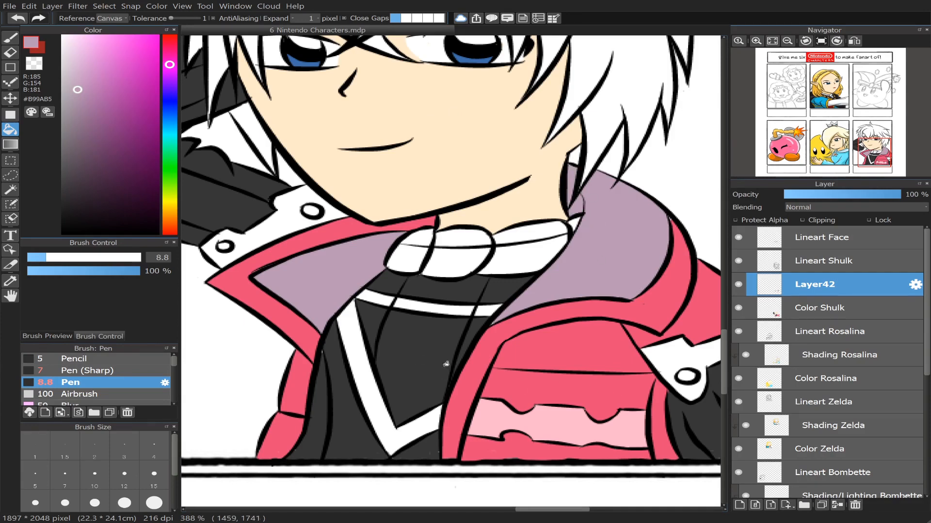
# Step: Sample the chest band's light pink and bucket-fill the lower part of each rolled neck collar segment with it
pyautogui.keyDown('alt'); pyautogui.click(556, 421); pyautogui.keyUp('alt')
pyautogui.click(404, 255)
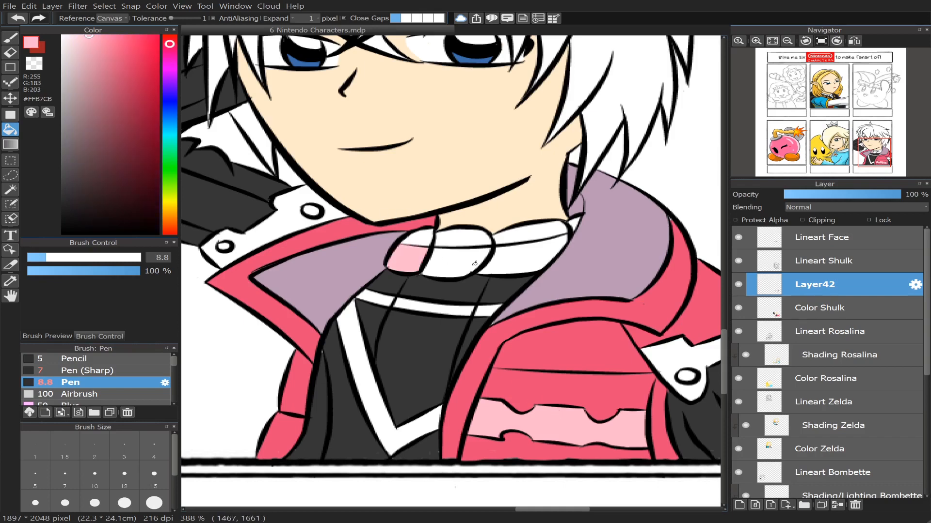
pyautogui.click(457, 263)
pyautogui.click(571, 234)
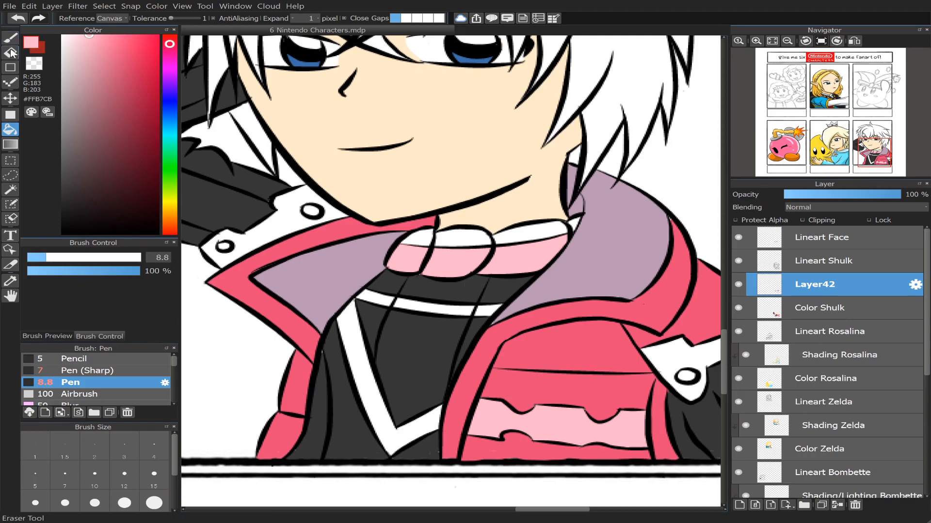
# Step: Switch to the Pen, sample the collar lining's mauve, and set the brush size to 4.5
pyautogui.scroll(-3, 871, 151)
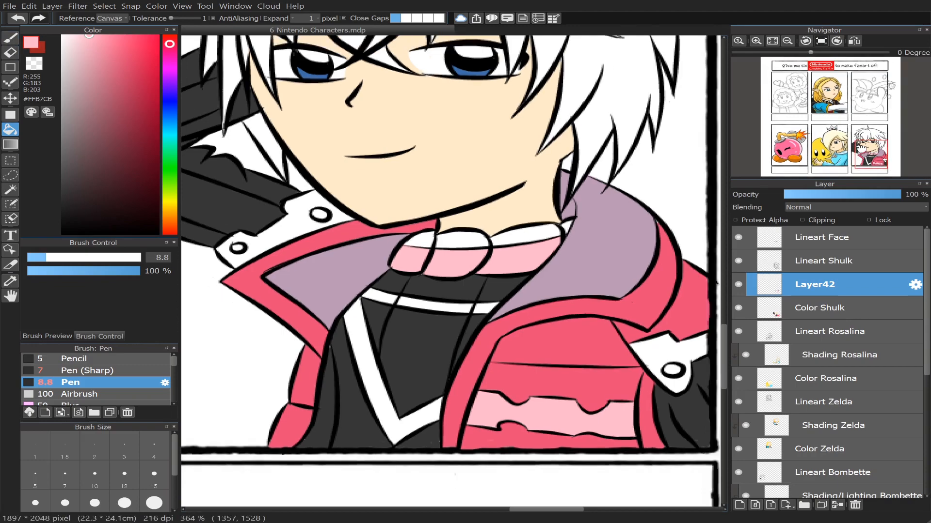
pyautogui.scroll(1, 871, 150)
pyautogui.scroll(2, 871, 150)
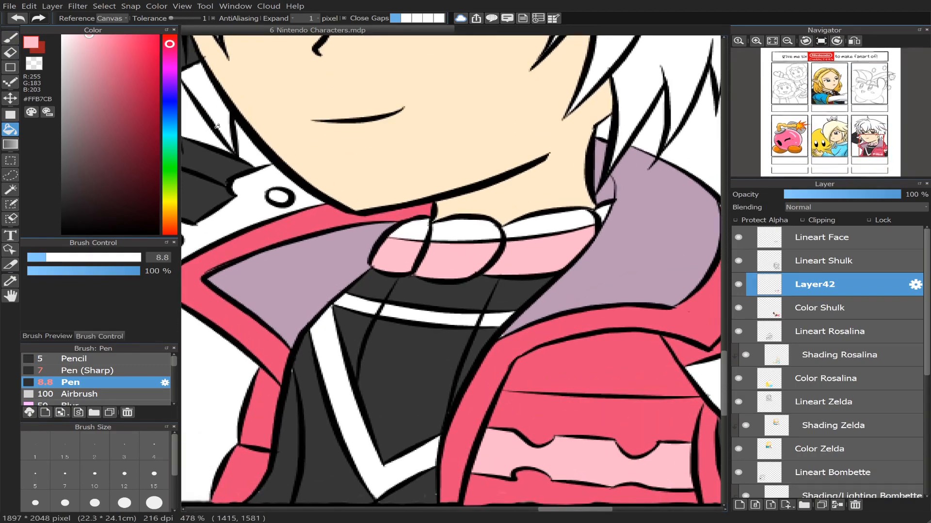
pyautogui.press('p')
pyautogui.rightClick(634, 261)
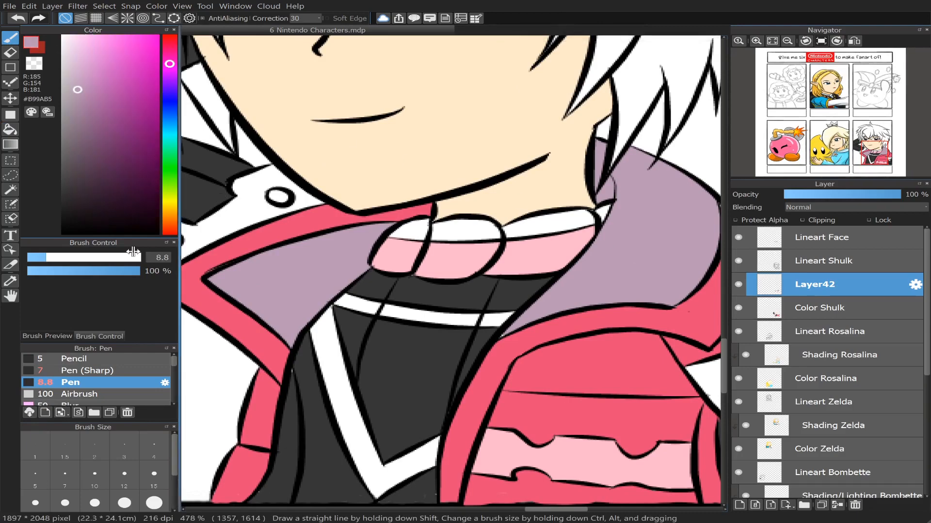
pyautogui.click(37, 260)
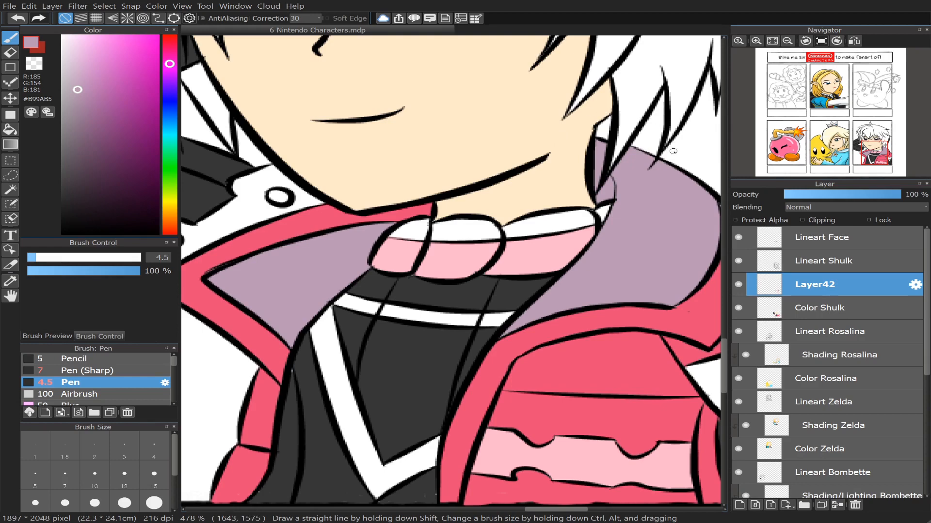
# Step: Show the blue backdrop Layer34, lower Layer1's opacity to 38%, and check Layer42's fills against the blue
pyautogui.scroll(-3, 846, 149)
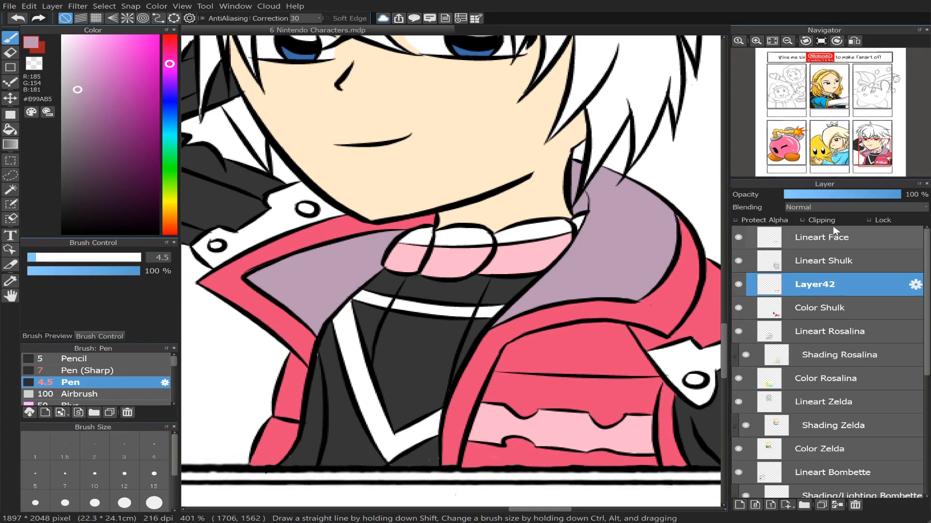
pyautogui.click(738, 308)
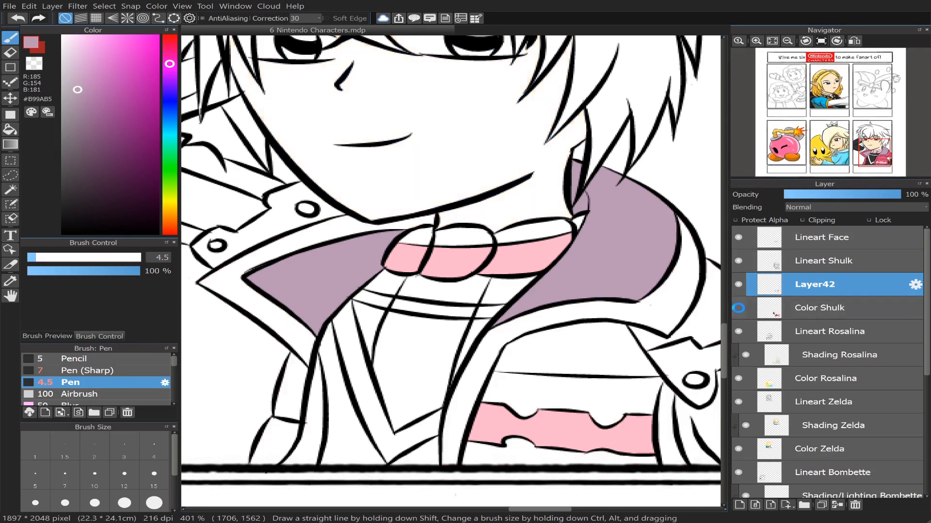
pyautogui.click(738, 308)
pyautogui.moveTo(925, 317); pyautogui.dragTo(870, 467)
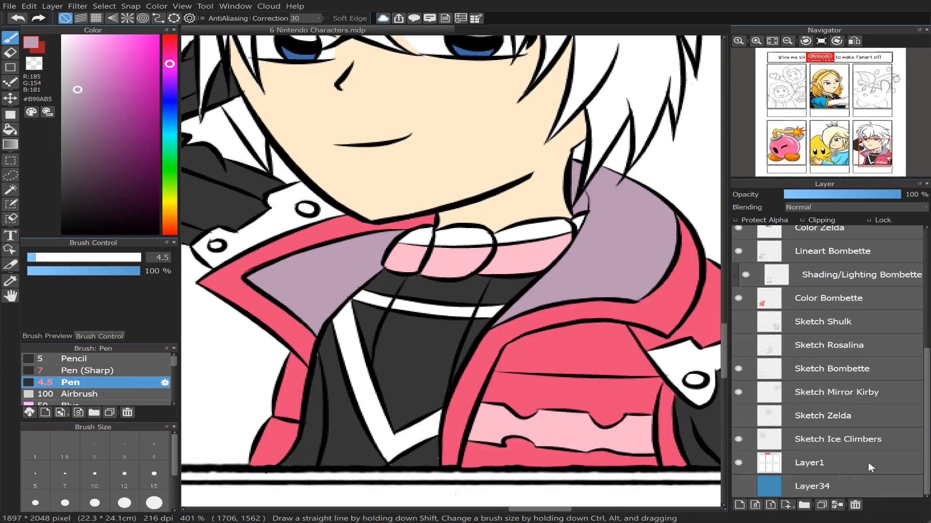
pyautogui.click(738, 486)
pyautogui.click(831, 466)
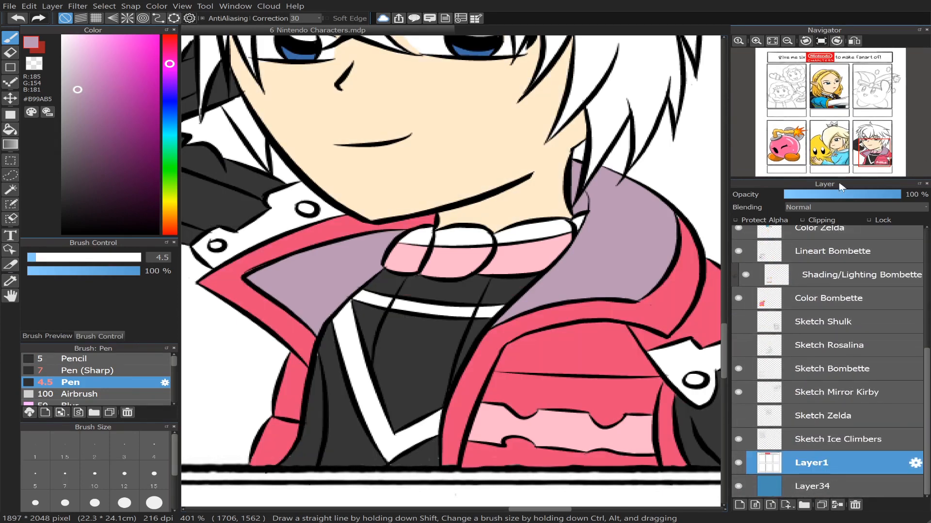
pyautogui.click(817, 195)
pyautogui.click(828, 196)
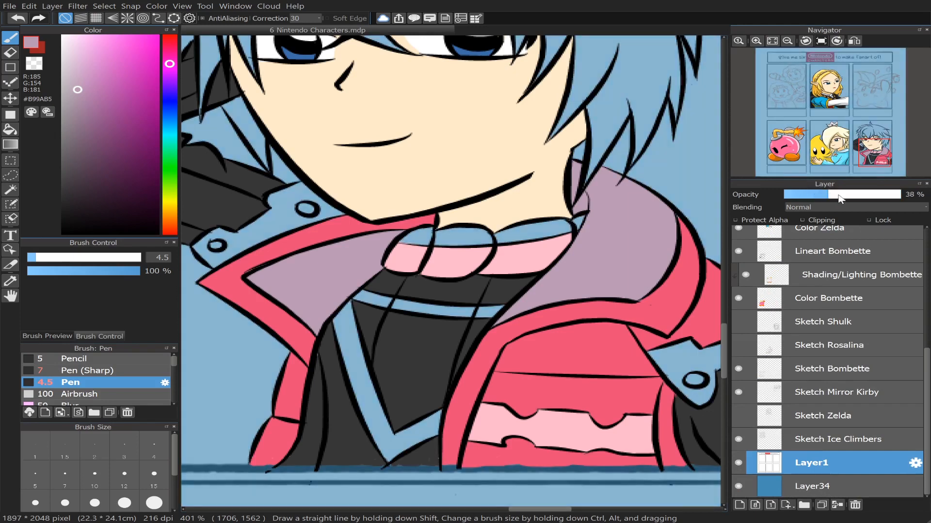
pyautogui.moveTo(927, 363); pyautogui.dragTo(923, 235)
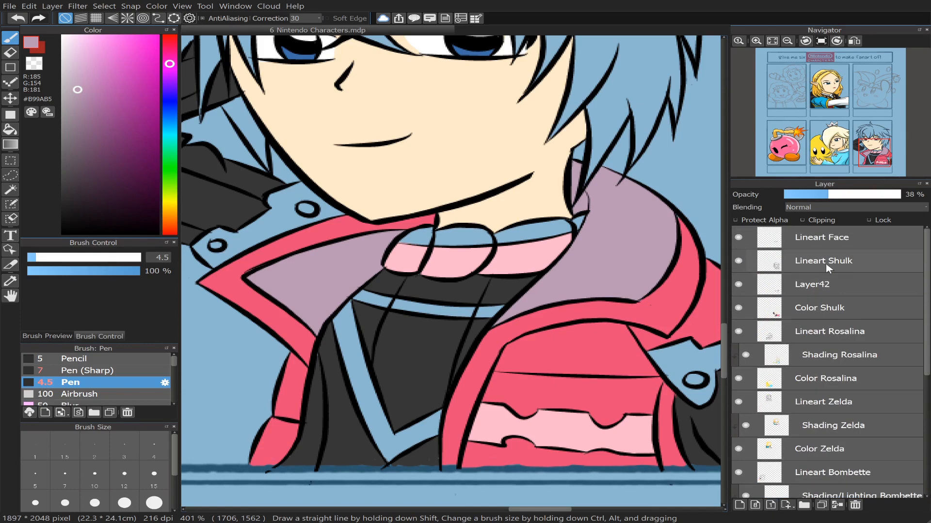
pyautogui.click(738, 284)
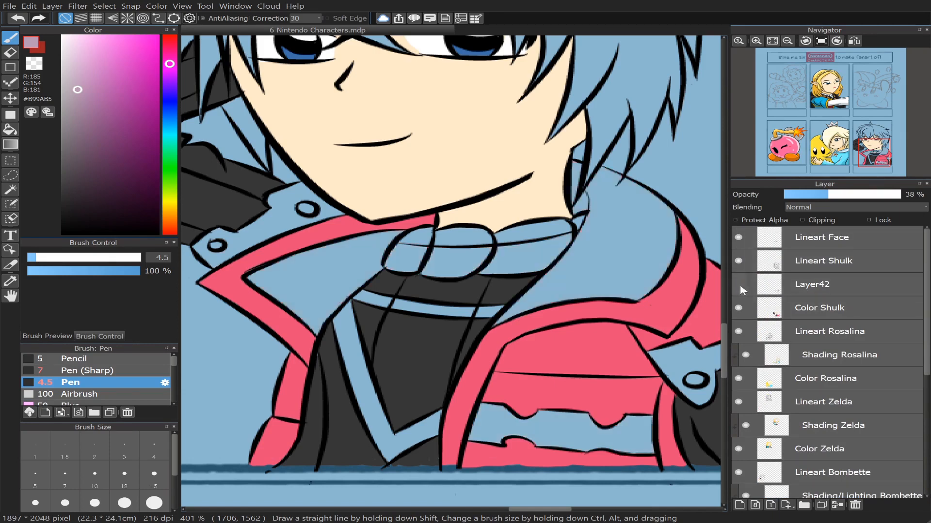
pyautogui.click(738, 284)
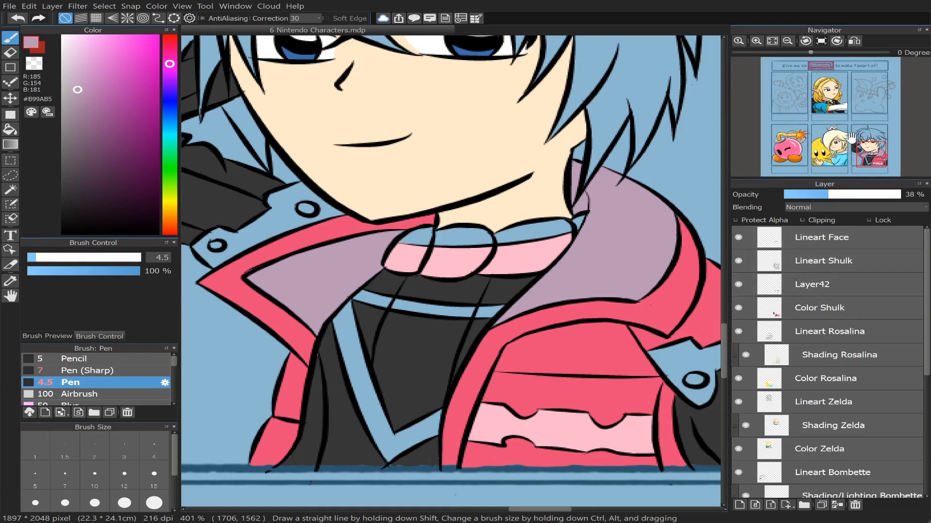
# Step: Sample white #FFFFFF and, on Layer42, bucket-fill the upper part of each rolled neck collar segment with it
pyautogui.moveTo(871, 153); pyautogui.dragTo(872, 140)
pyautogui.rightClick(394, 138)
pyautogui.scroll(5, 872, 141)
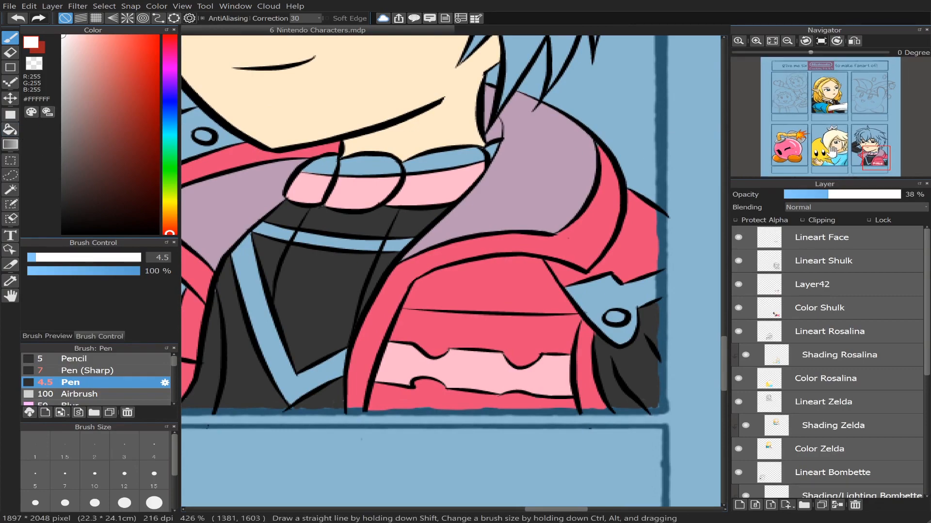
pyautogui.moveTo(877, 158)
pyautogui.mouseDown()
pyautogui.moveTo(870, 152)
pyautogui.moveTo(881, 155)
pyautogui.mouseUp()
pyautogui.click(11, 130)
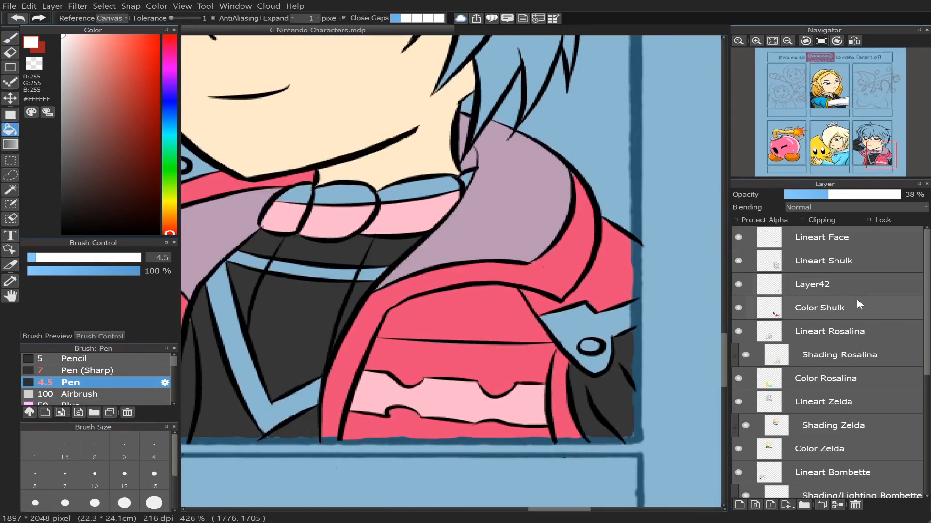
pyautogui.moveTo(926, 294); pyautogui.dragTo(928, 428)
pyautogui.scroll(6, 799, 281)
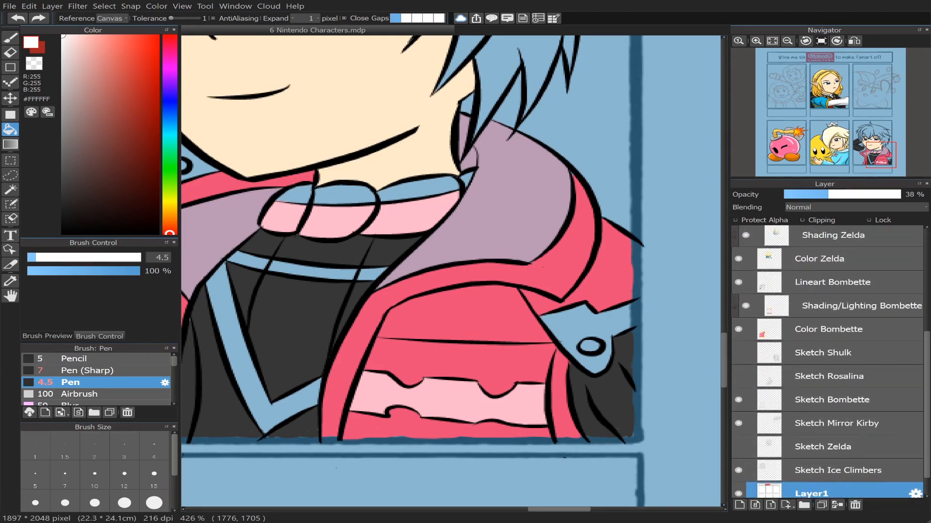
pyautogui.click(821, 289)
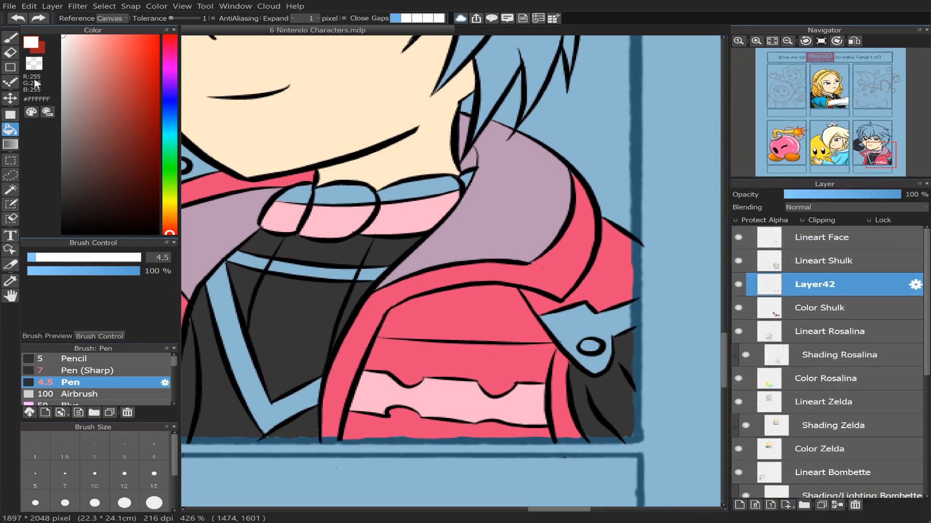
pyautogui.click(322, 195)
pyautogui.click(293, 194)
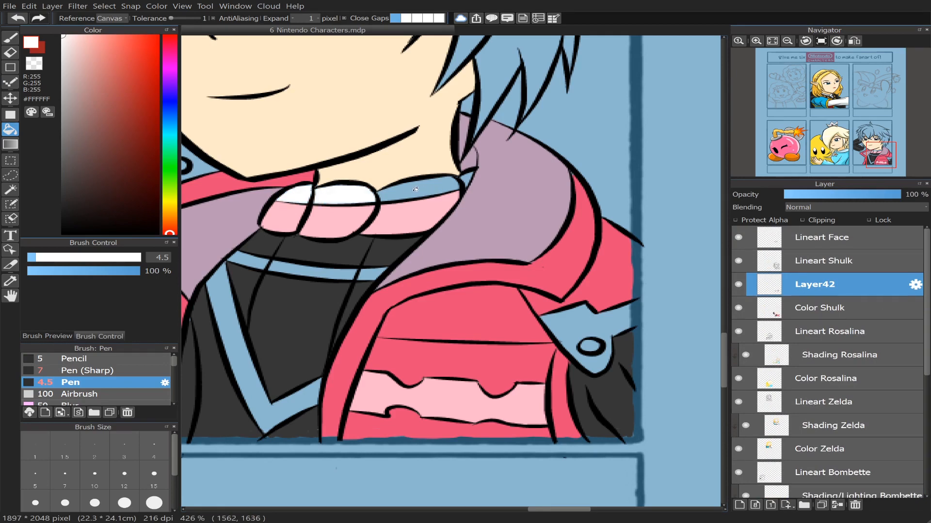
pyautogui.click(456, 184)
pyautogui.click(469, 178)
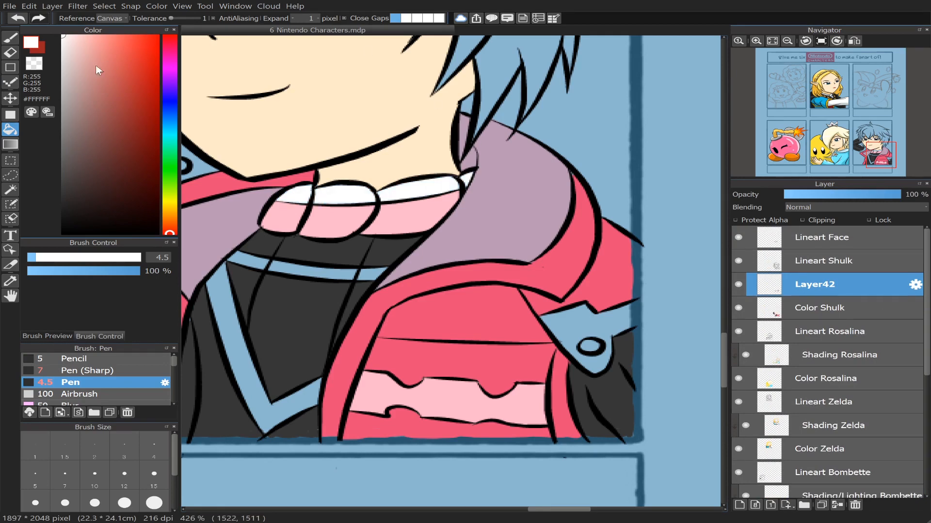
# Step: Pick light grey #CFCFCF and bucket-fill the riveted metal plate beside the raised sleeve, including the insides of its rivets
pyautogui.moveTo(878, 131)
pyautogui.moveTo(876, 152); pyautogui.dragTo(898, 148)
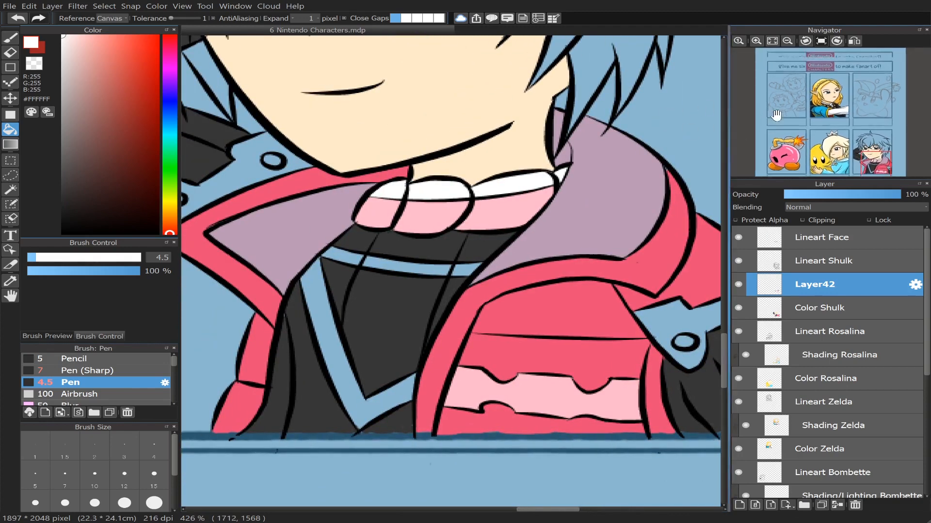
pyautogui.moveTo(865, 154); pyautogui.dragTo(862, 155)
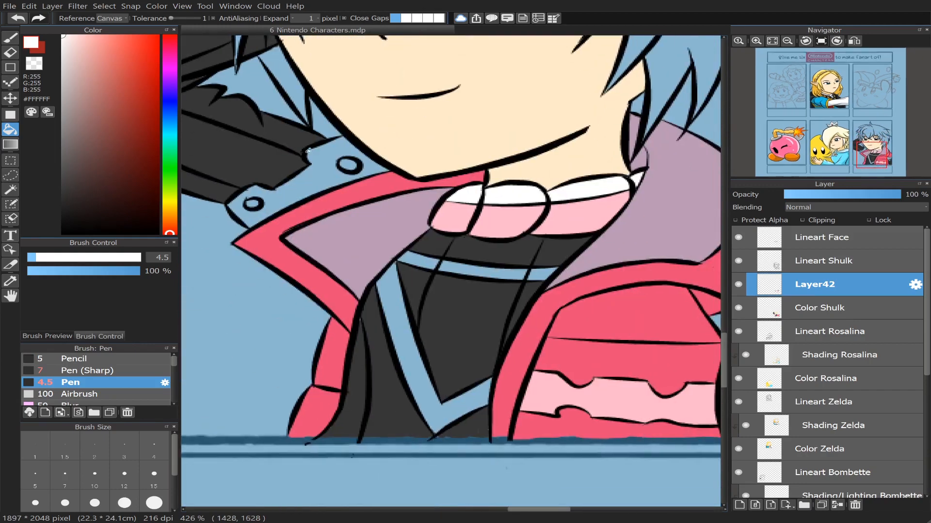
pyautogui.click(61, 73)
pyautogui.click(62, 72)
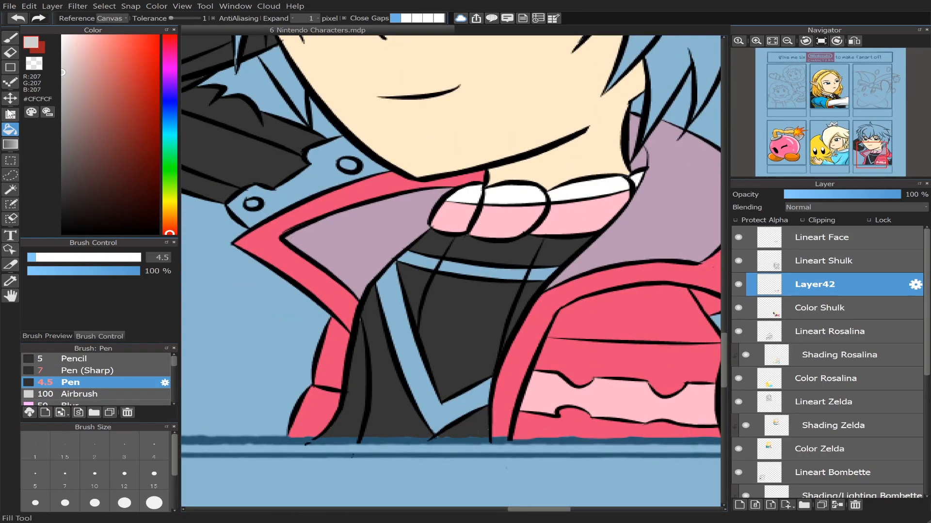
pyautogui.click(351, 163)
pyautogui.click(351, 164)
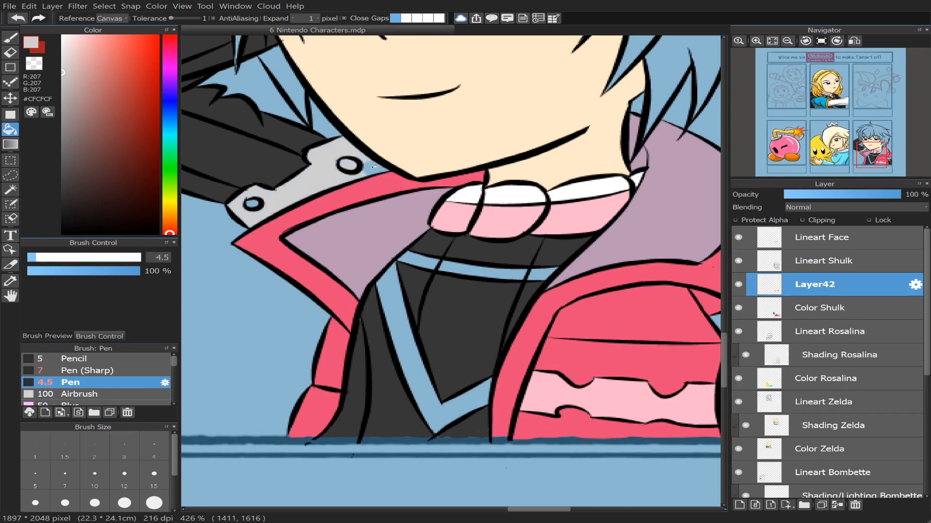
pyautogui.click(252, 203)
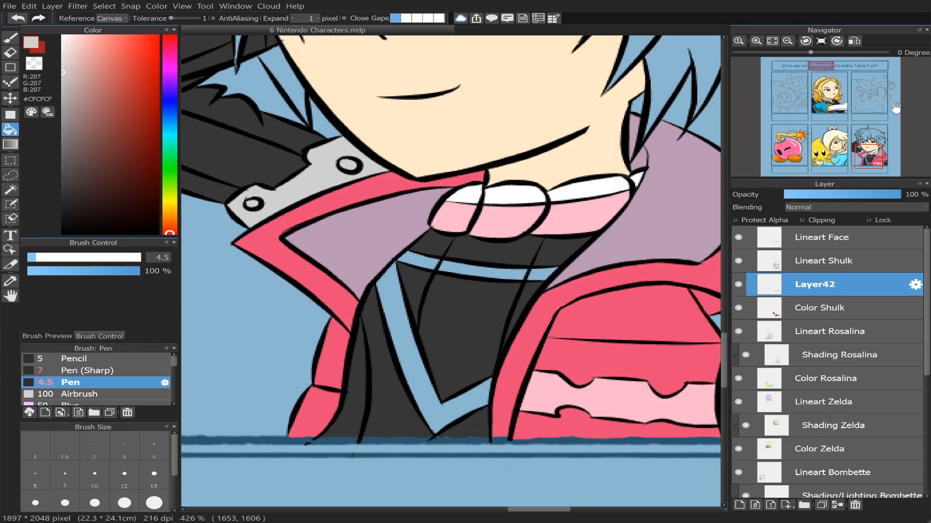
# Step: Bucket-fill the metal plate on the opposite sleeve with the light grey and touch up its outer edge using the Pen
pyautogui.moveTo(866, 153); pyautogui.dragTo(877, 160)
pyautogui.click(578, 245)
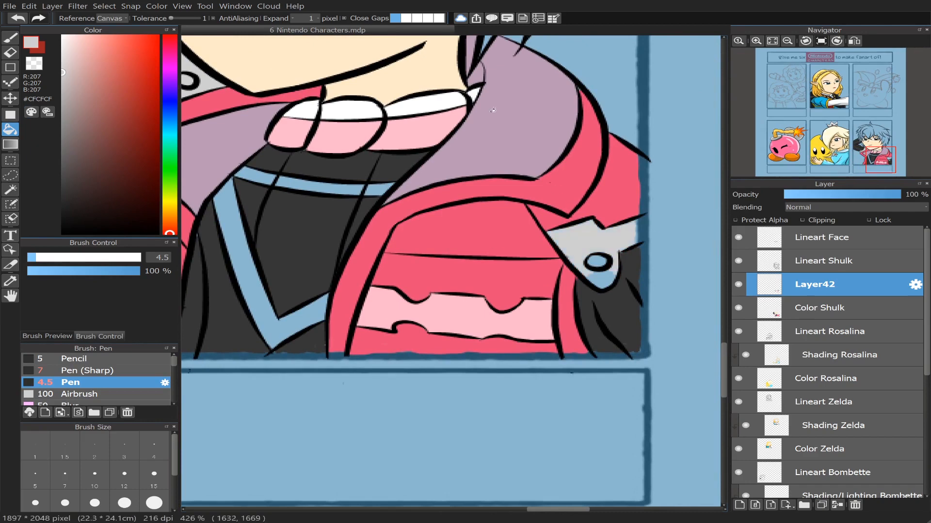
pyautogui.click(600, 258)
pyautogui.click(10, 37)
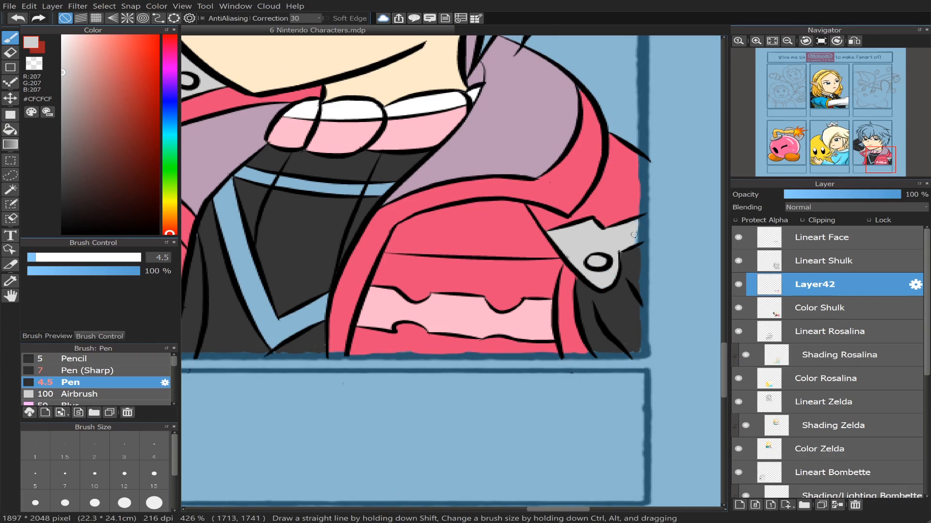
pyautogui.moveTo(635, 236); pyautogui.dragTo(635, 243)
# Step: Mix a muted violet, #7A73B3, and switch to the bucket fill tool
pyautogui.moveTo(876, 162); pyautogui.dragTo(858, 145)
pyautogui.scroll(-1, 865, 140)
pyautogui.scroll(-1, 864, 141)
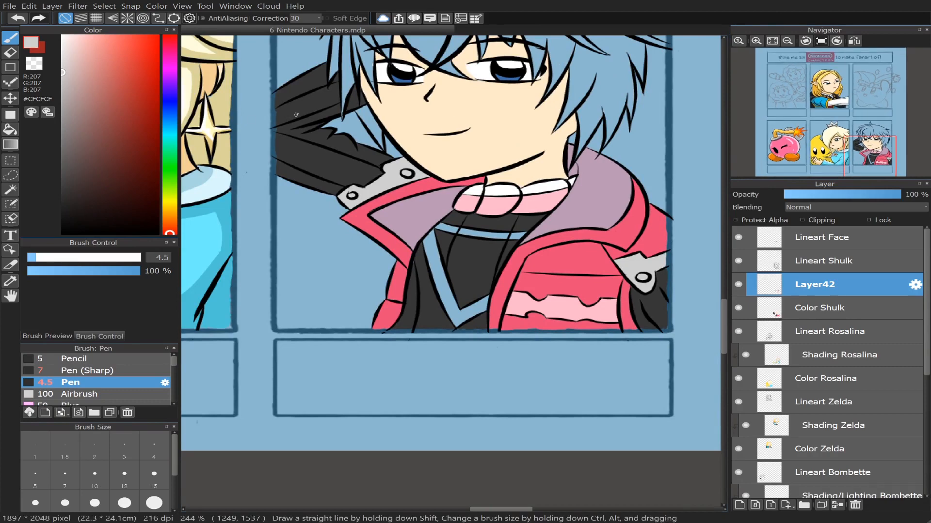
pyautogui.click(170, 116)
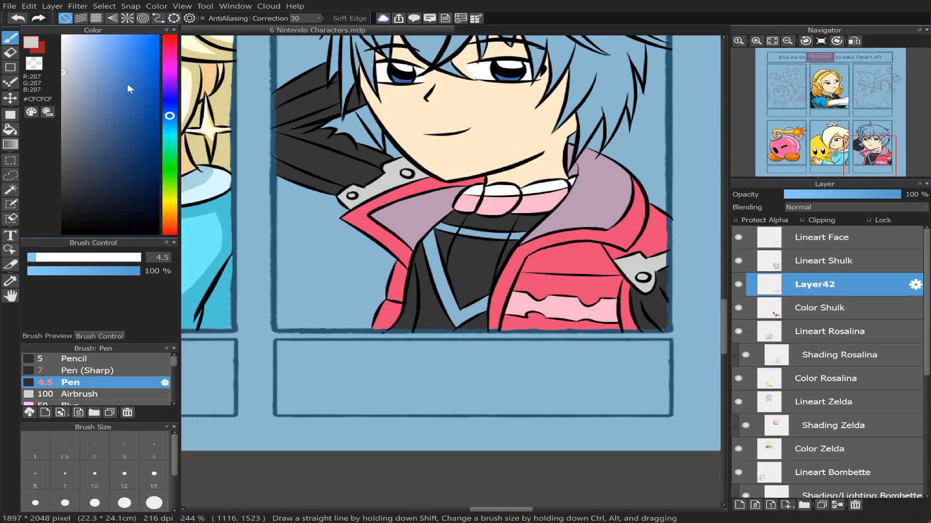
pyautogui.click(110, 93)
pyautogui.moveTo(170, 117); pyautogui.dragTo(170, 107)
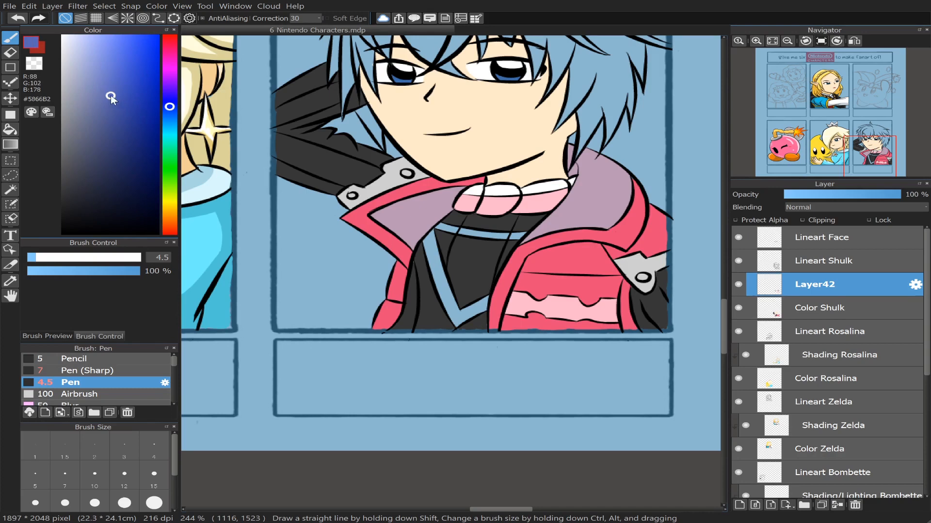
pyautogui.moveTo(111, 97); pyautogui.dragTo(104, 101)
pyautogui.moveTo(170, 107); pyautogui.dragTo(169, 94)
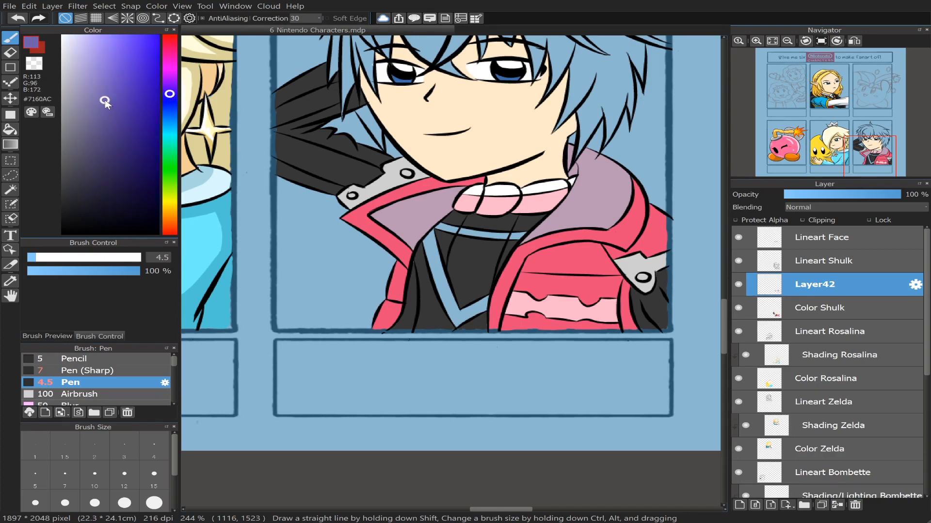
pyautogui.moveTo(105, 101); pyautogui.dragTo(96, 94)
pyautogui.moveTo(169, 98); pyautogui.dragTo(169, 97)
pyautogui.click(10, 129)
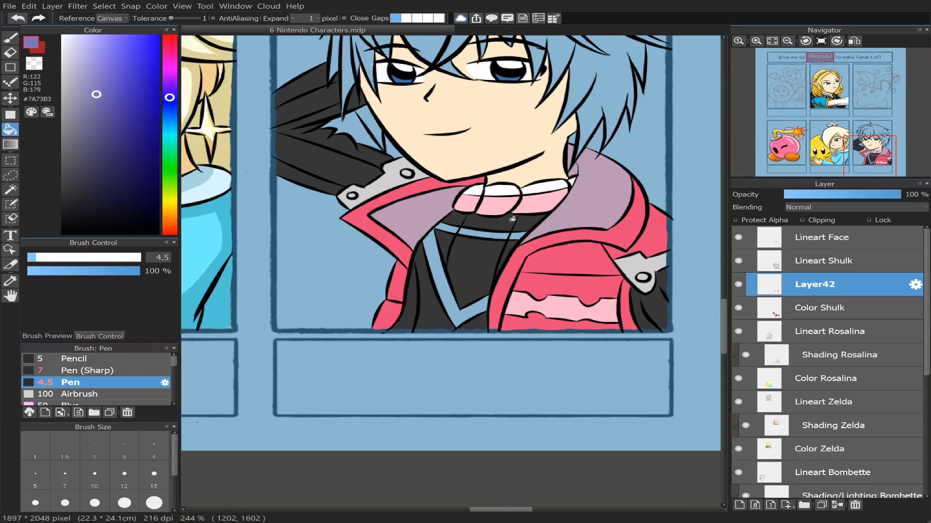
# Step: Try #7A73B3 on the shirt's V-shaped trim, undo it, and bucket-fill the V and the band above with bluer #7377B3
pyautogui.click(442, 266)
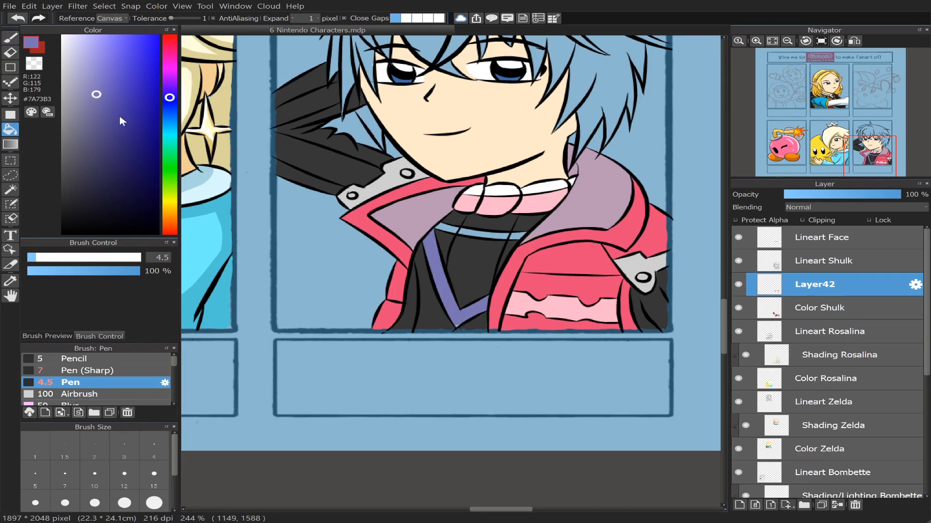
pyautogui.hotkey('ctrl', 'z')
pyautogui.moveTo(172, 101); pyautogui.dragTo(170, 104)
pyautogui.click(439, 262)
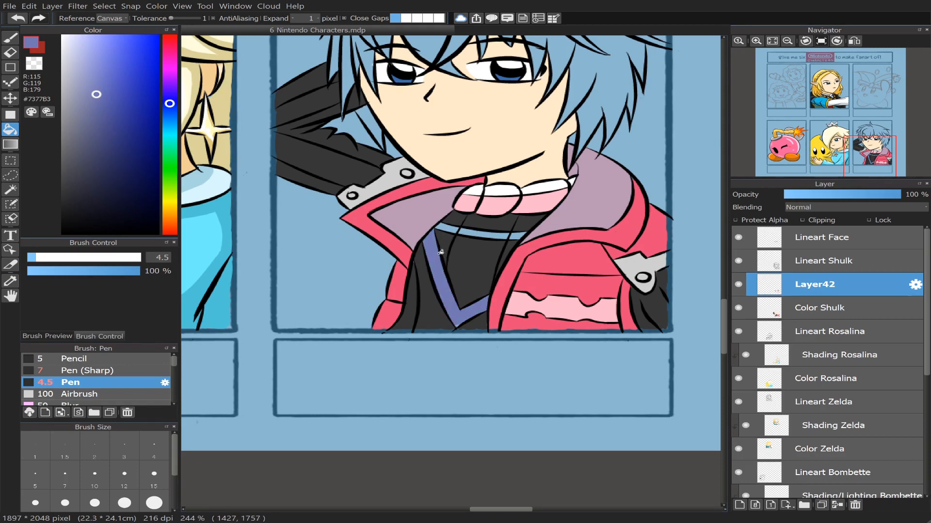
pyautogui.click(478, 232)
pyautogui.click(518, 234)
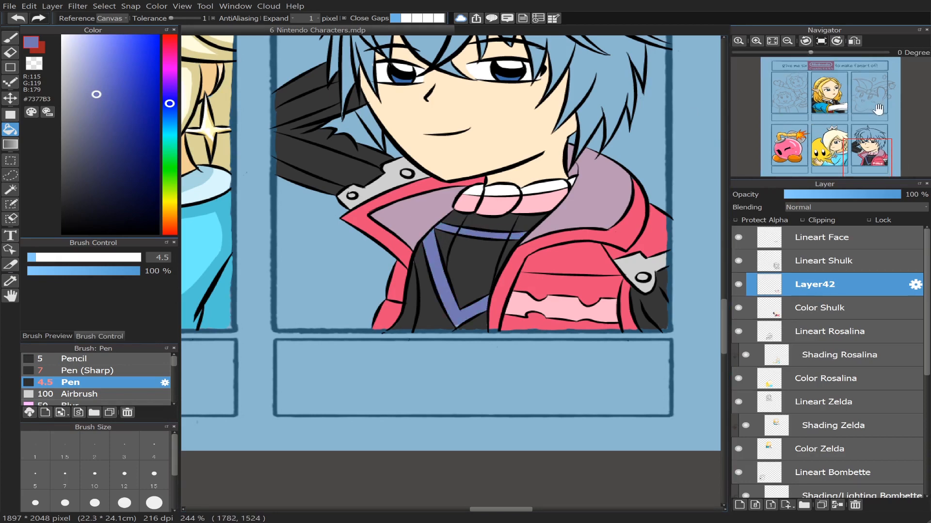
pyautogui.scroll(2, 861, 122)
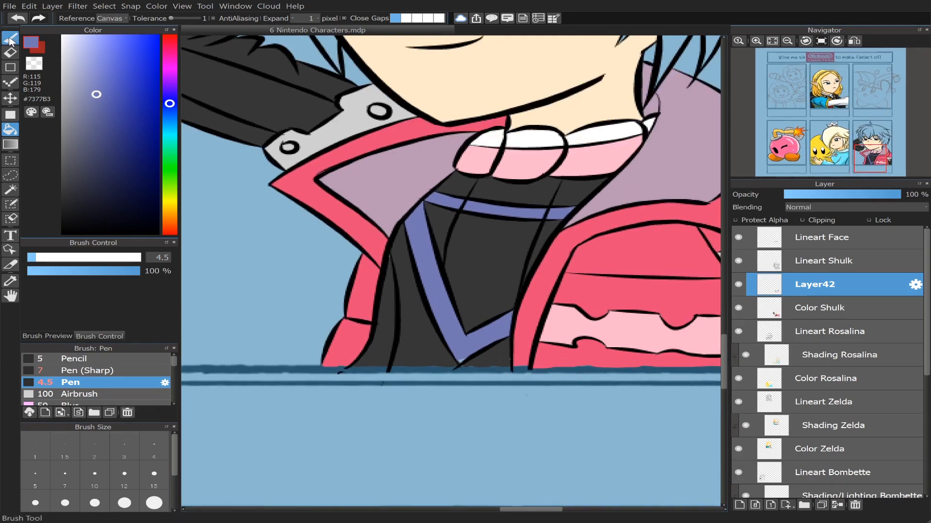
pyautogui.click(10, 38)
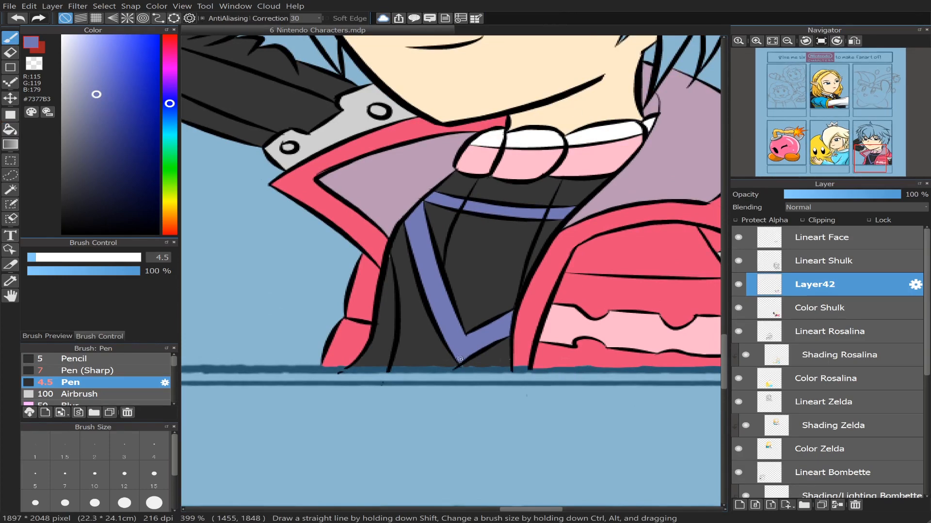
# Step: Merge the clothing fill layer down into Color Shulk and add a new empty layer above it
pyautogui.scroll(-3, 857, 154)
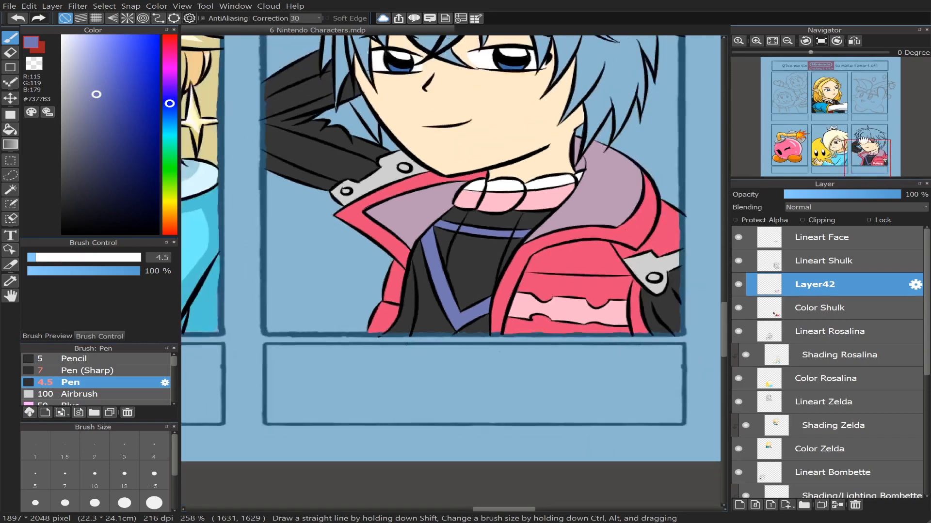
pyautogui.moveTo(856, 153); pyautogui.dragTo(872, 141)
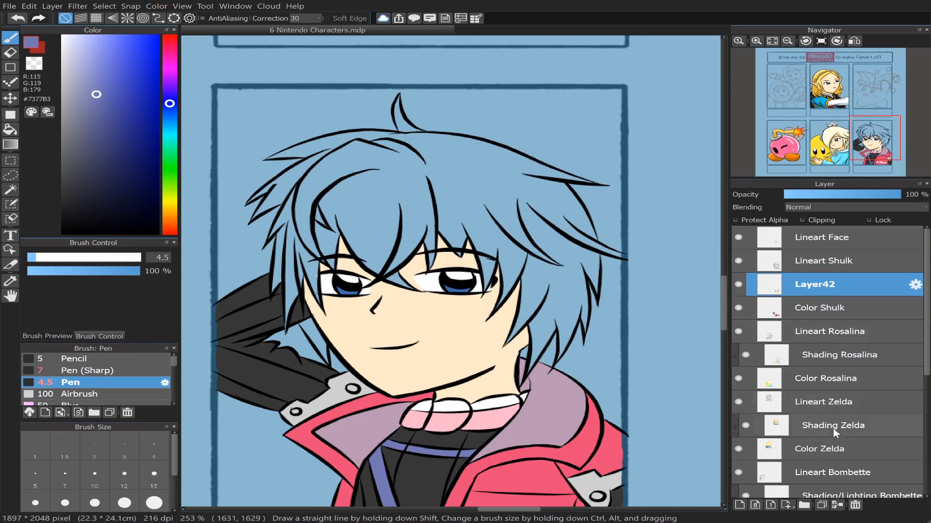
pyautogui.click(837, 505)
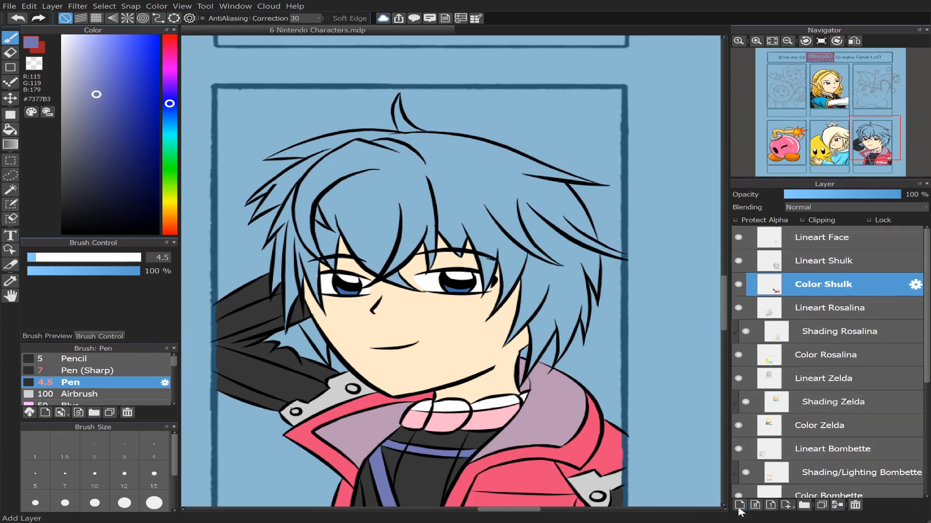
pyautogui.hotkey('ctrl', 'z')
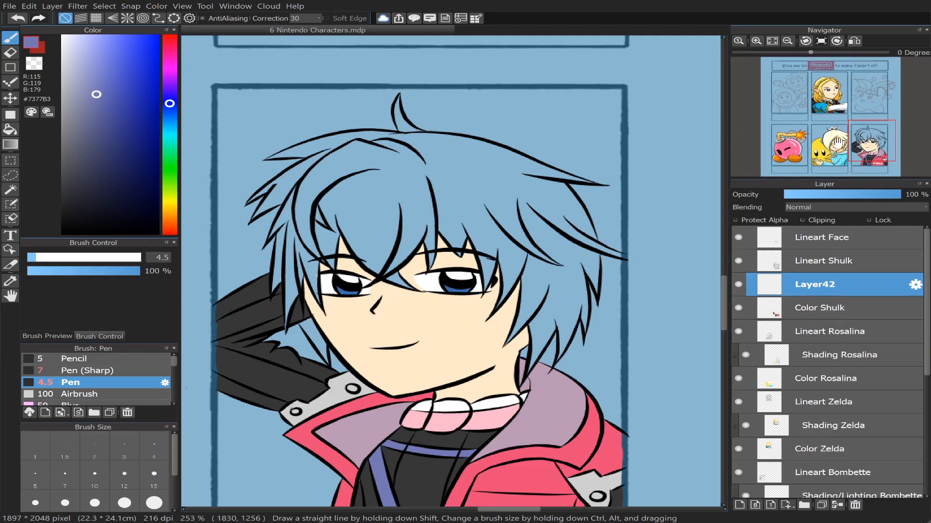
# Step: Mix a pale yellow hair color, #F9FFC0
pyautogui.click(170, 206)
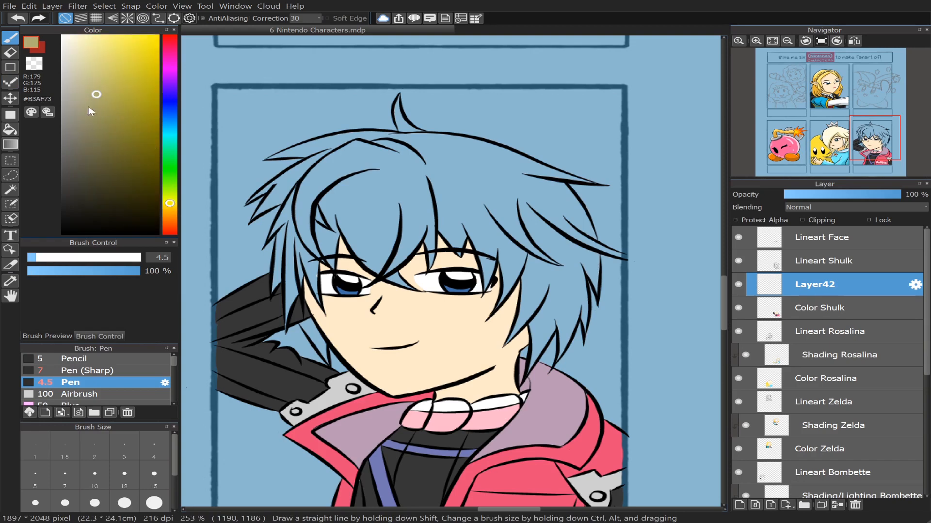
pyautogui.click(171, 202)
pyautogui.moveTo(97, 95); pyautogui.dragTo(105, 100)
pyautogui.click(171, 201)
pyautogui.moveTo(171, 201); pyautogui.dragTo(172, 206)
pyautogui.moveTo(103, 110)
pyautogui.mouseDown()
pyautogui.moveTo(156, 55)
pyautogui.moveTo(158, 46)
pyautogui.moveTo(127, 35)
pyautogui.mouseUp()
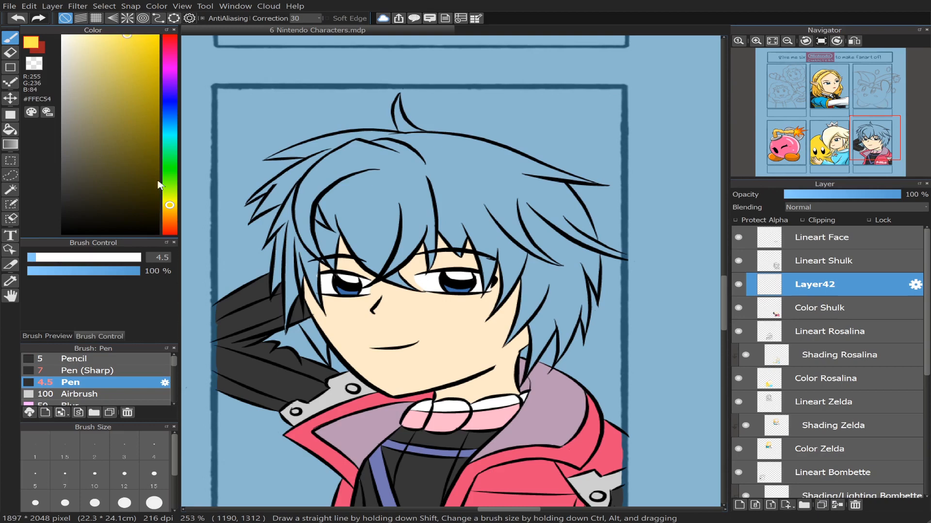
pyautogui.moveTo(170, 207); pyautogui.dragTo(170, 195)
pyautogui.moveTo(127, 35); pyautogui.dragTo(94, 34)
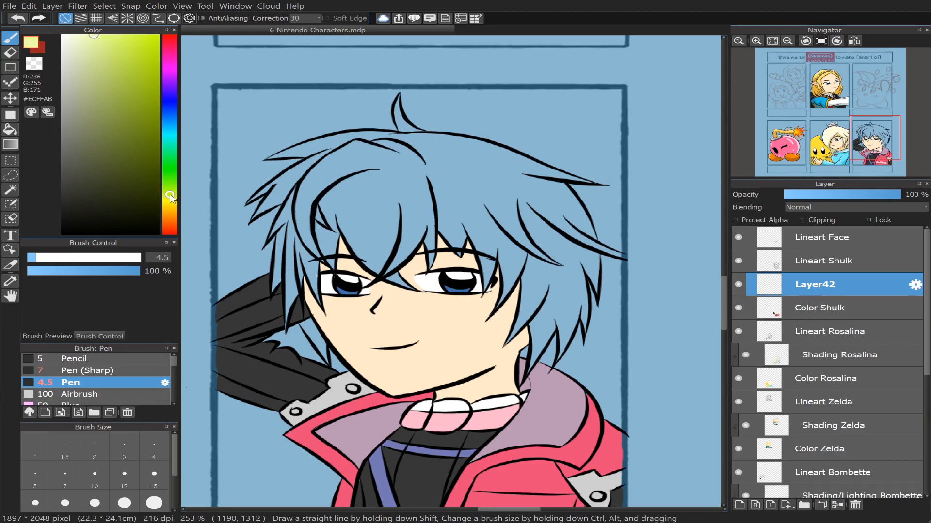
pyautogui.moveTo(170, 195); pyautogui.dragTo(170, 198)
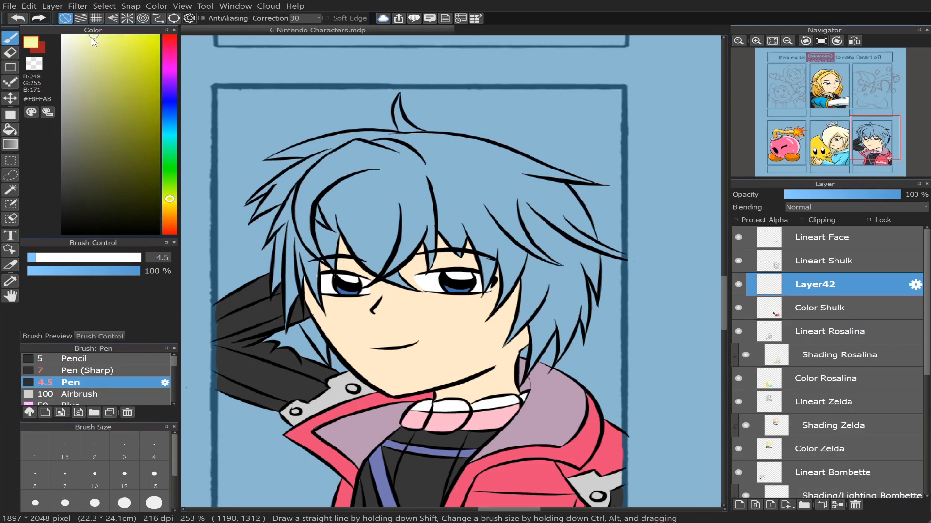
pyautogui.moveTo(94, 36); pyautogui.dragTo(87, 34)
# Step: Bucket-fill Shulk's main hair mass, top tuft and outer locks with pale yellow #F9FFC0 on the new layer
pyautogui.click(10, 129)
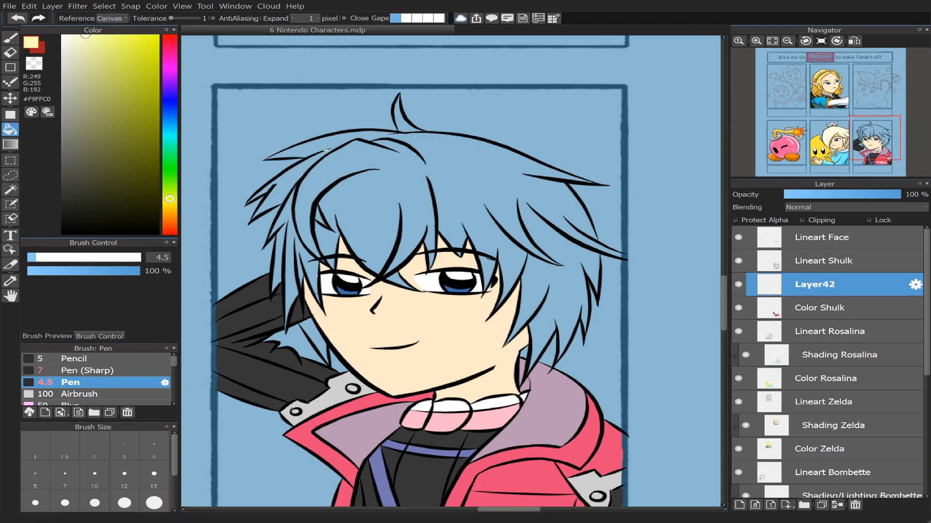
pyautogui.click(413, 170)
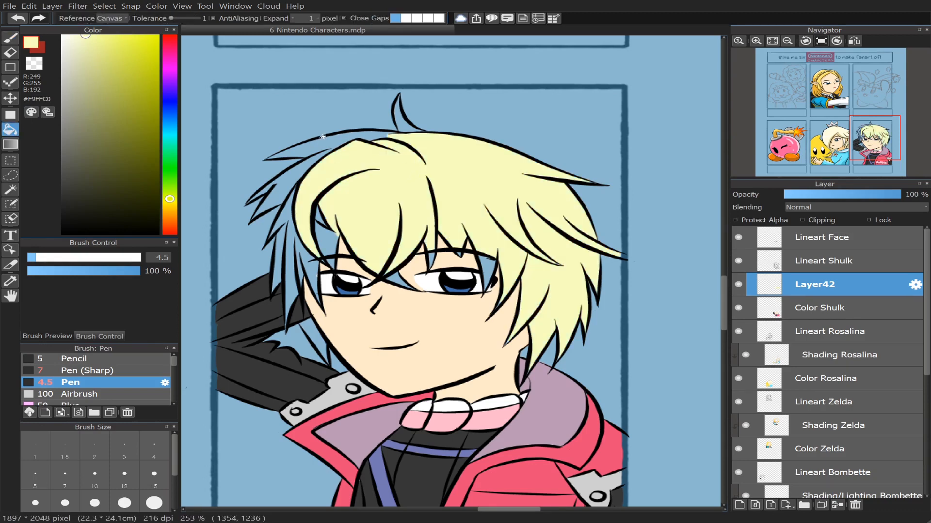
pyautogui.click(374, 129)
pyautogui.click(406, 123)
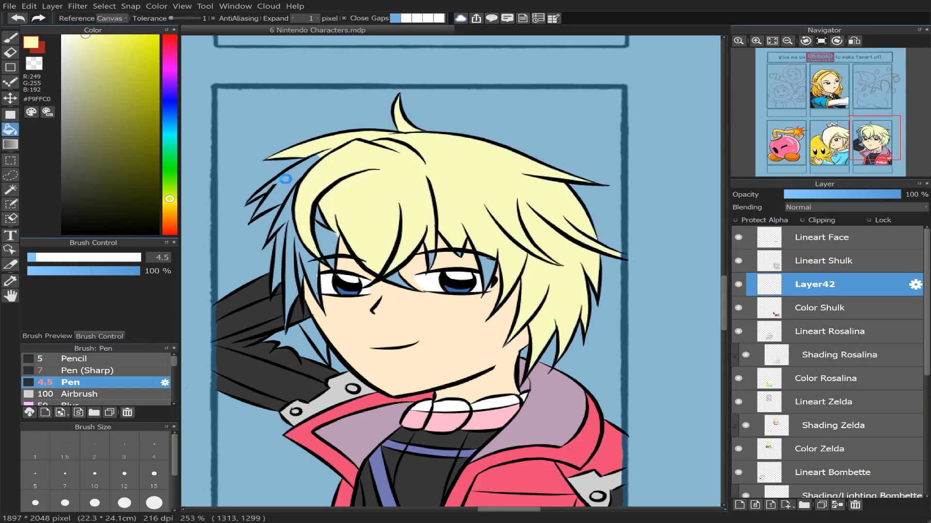
pyautogui.click(289, 177)
pyautogui.click(326, 234)
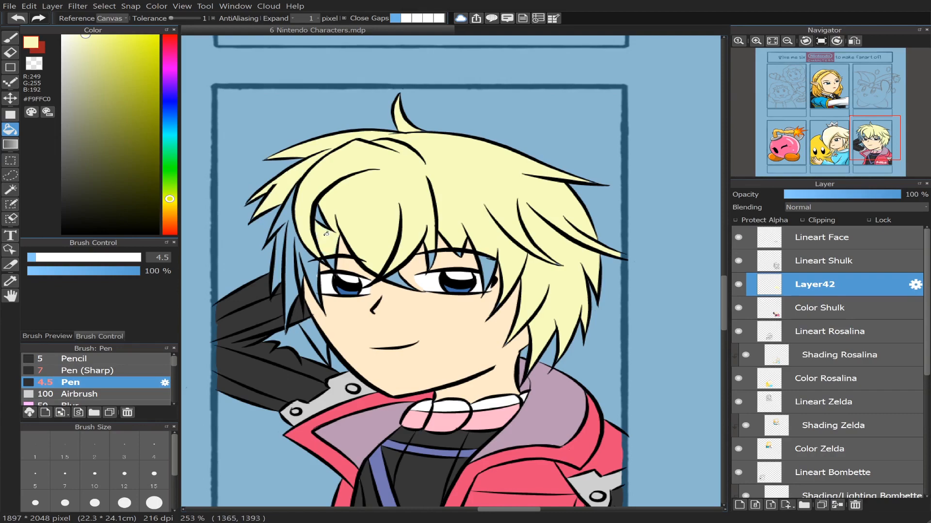
pyautogui.click(320, 214)
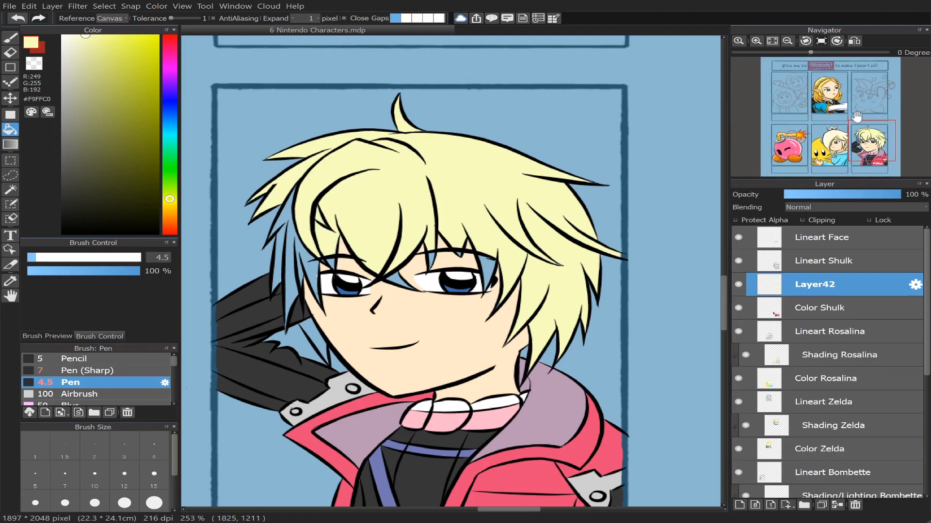
# Step: Fill the lock crossing between the eyes and the long strands beside the raised arm with the same pale yellow
pyautogui.scroll(3, 453, 270)
pyautogui.click(363, 279)
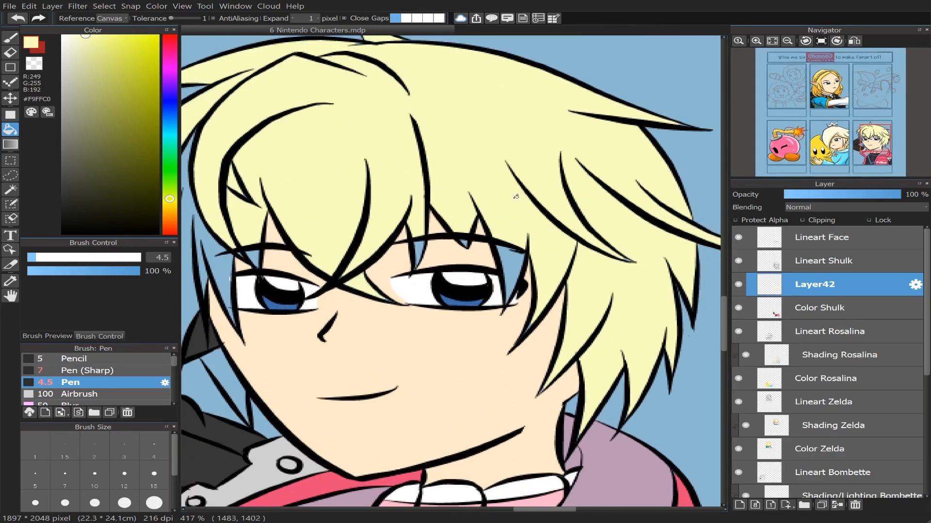
pyautogui.moveTo(870, 139); pyautogui.dragTo(861, 141)
pyautogui.click(419, 177)
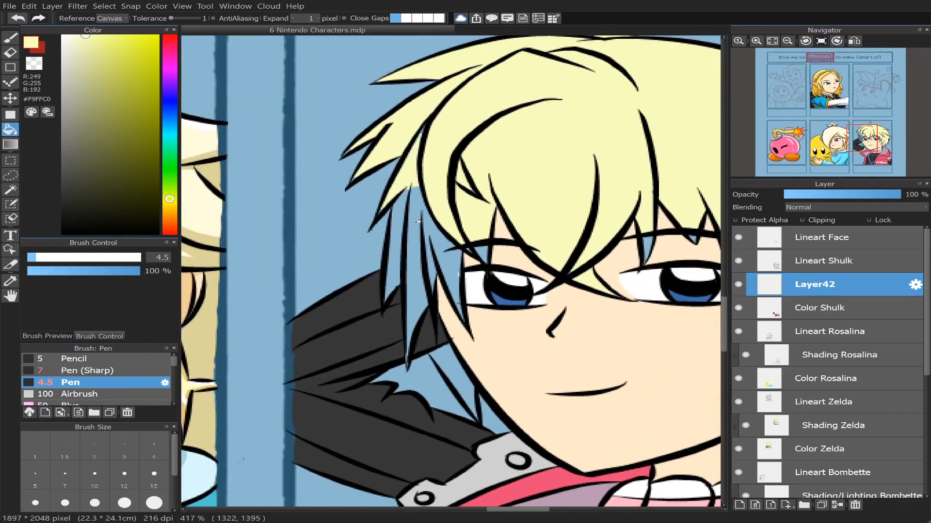
pyautogui.click(418, 220)
pyautogui.click(407, 232)
pyautogui.click(438, 232)
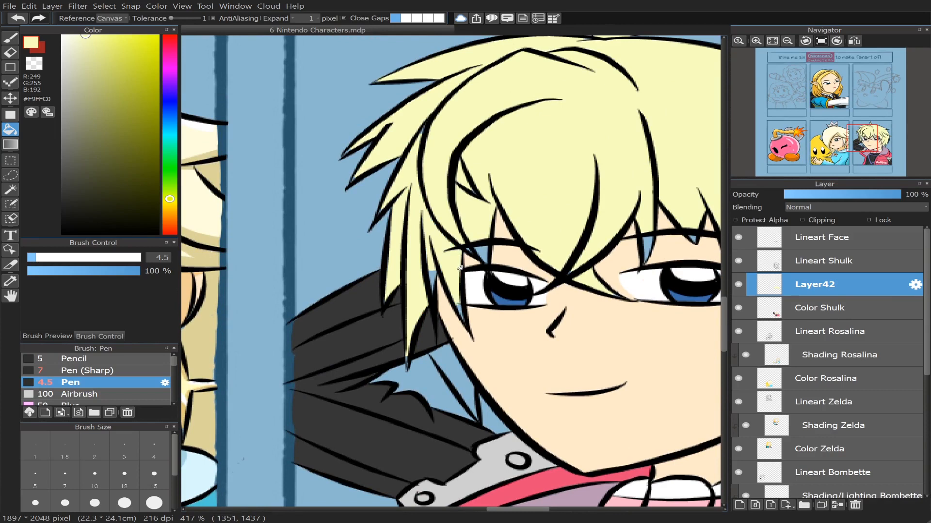
# Step: Fill the remaining small bang gaps above and beside both eyes with the pale yellow hair color
pyautogui.click(486, 253)
pyautogui.click(647, 245)
pyautogui.moveTo(863, 143); pyautogui.dragTo(875, 142)
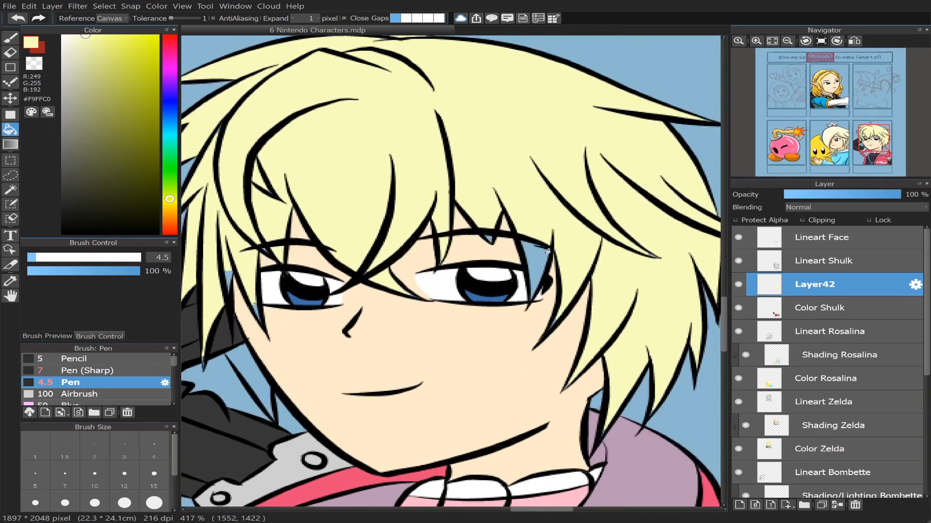
pyautogui.click(548, 251)
pyautogui.click(491, 237)
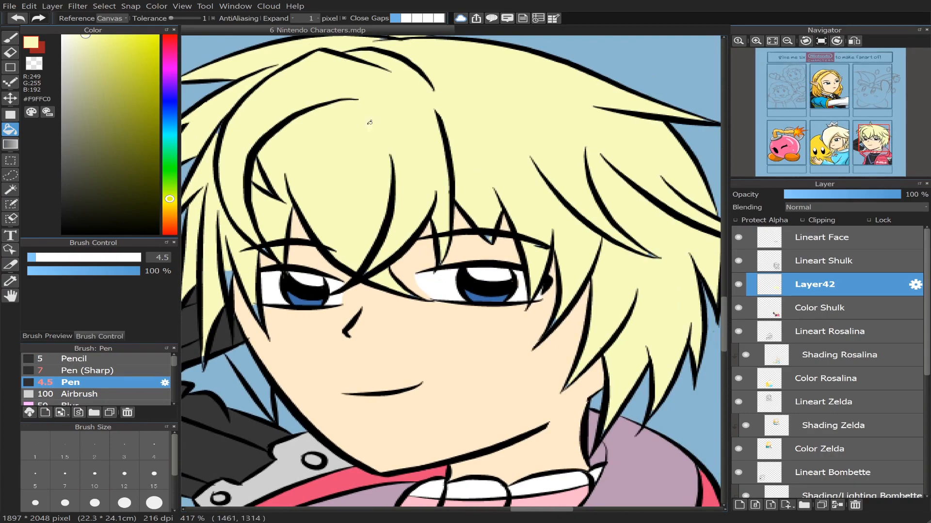
# Step: Touch up unfilled hair tips and edges around the whole head with the 4.5 Pen in pale yellow
pyautogui.press('b')
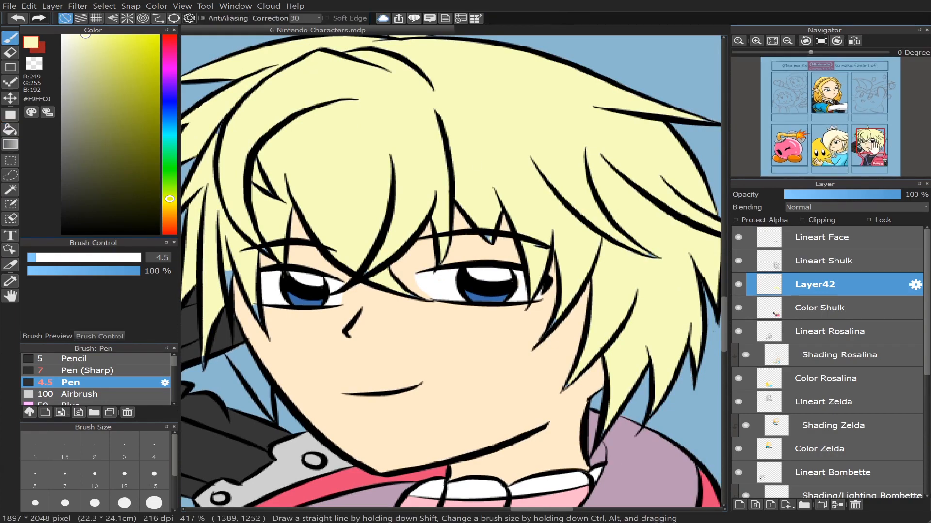
pyautogui.moveTo(868, 140); pyautogui.dragTo(857, 143)
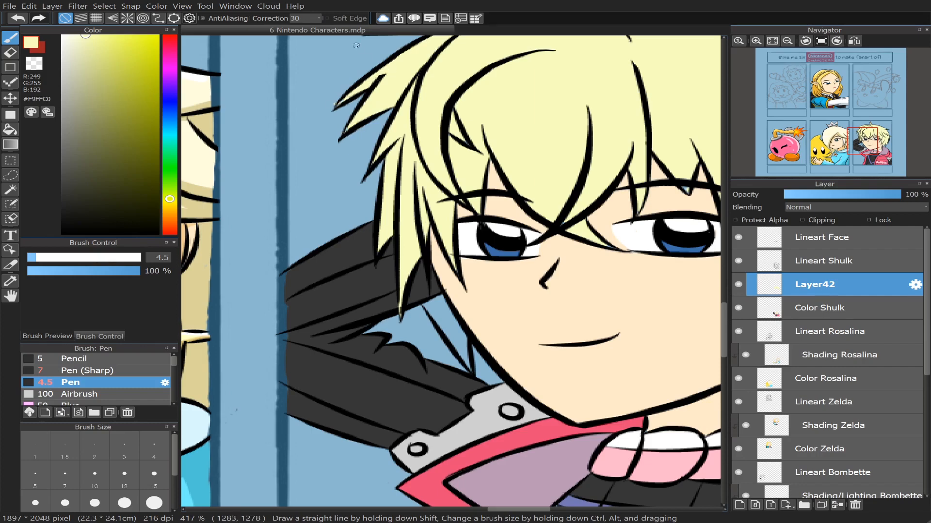
pyautogui.hotkey('ctrl', 'z')
pyautogui.click(866, 139)
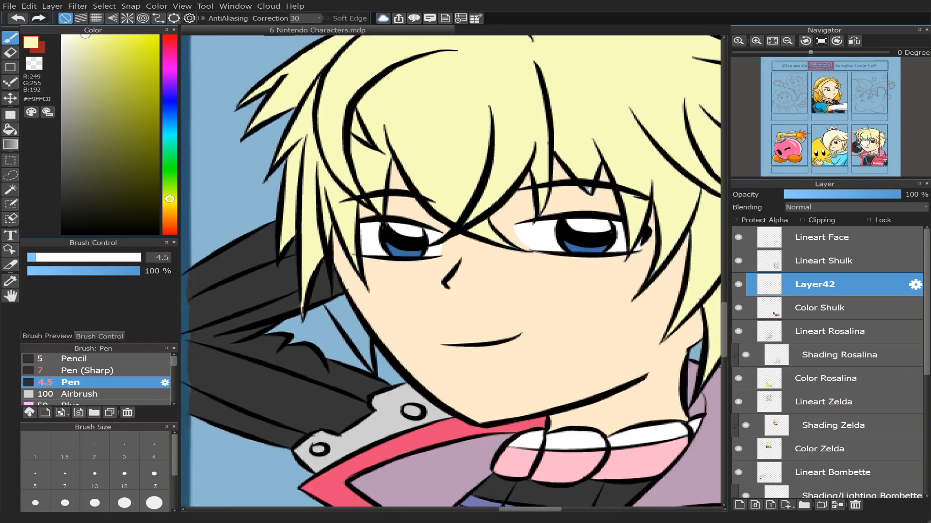
pyautogui.moveTo(866, 139); pyautogui.dragTo(866, 138)
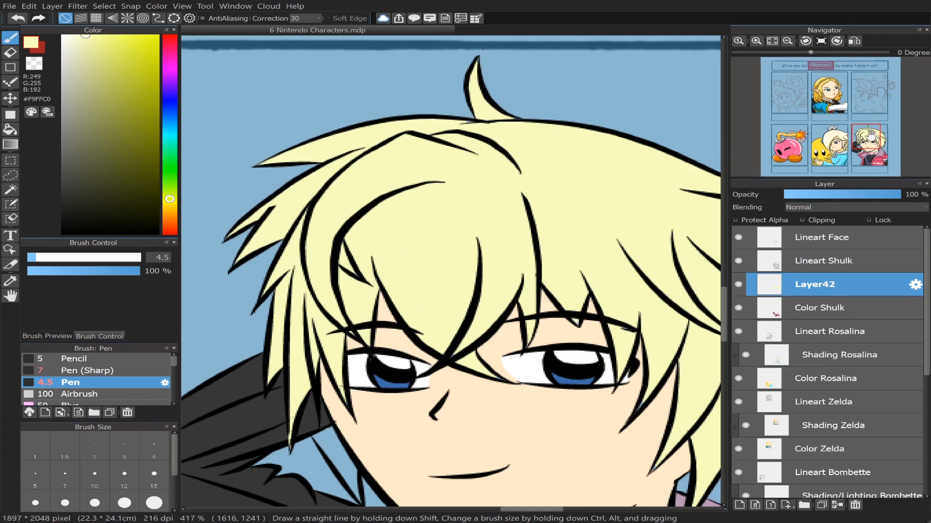
pyautogui.moveTo(866, 137); pyautogui.dragTo(877, 142)
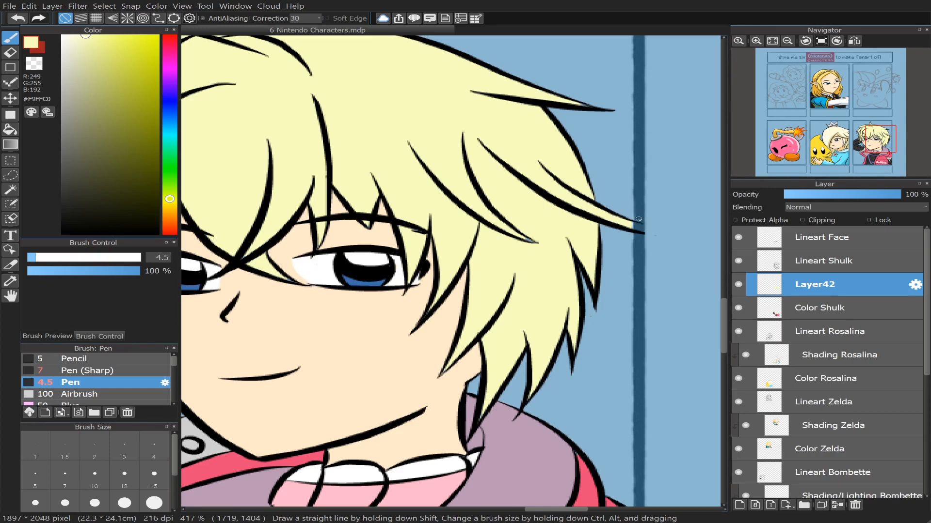
pyautogui.click(585, 106)
# Step: Merge the finished hair fill layer down into Color Shulk
pyautogui.scroll(-4, 858, 125)
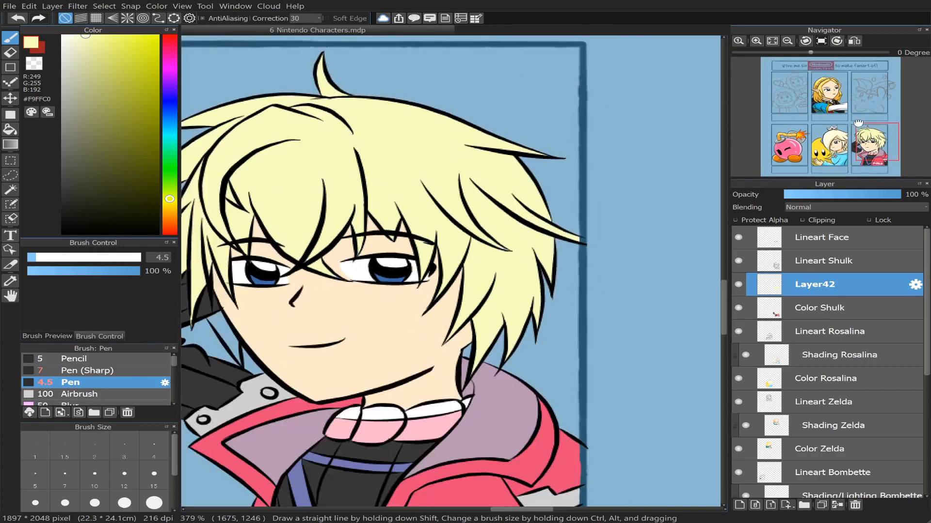
pyautogui.scroll(-2, 858, 123)
pyautogui.scroll(-3, 851, 138)
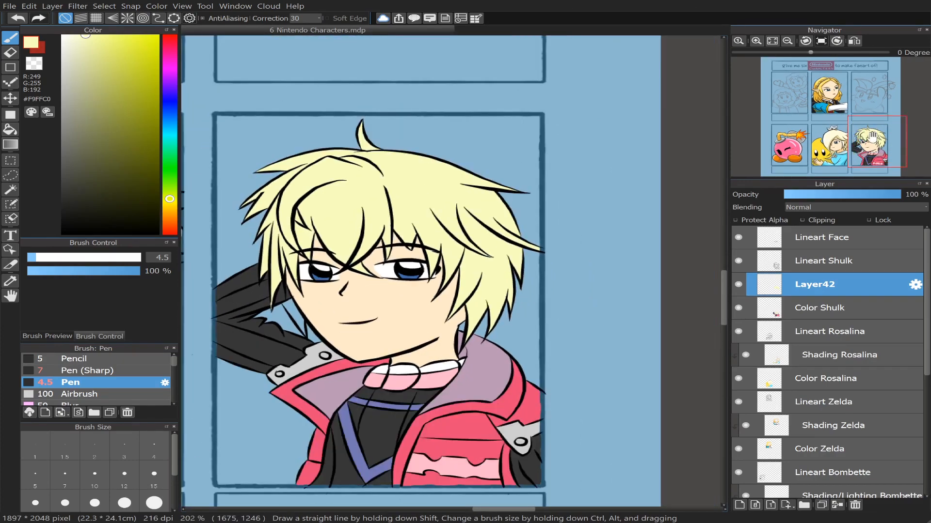
pyautogui.moveTo(879, 137); pyautogui.dragTo(871, 140)
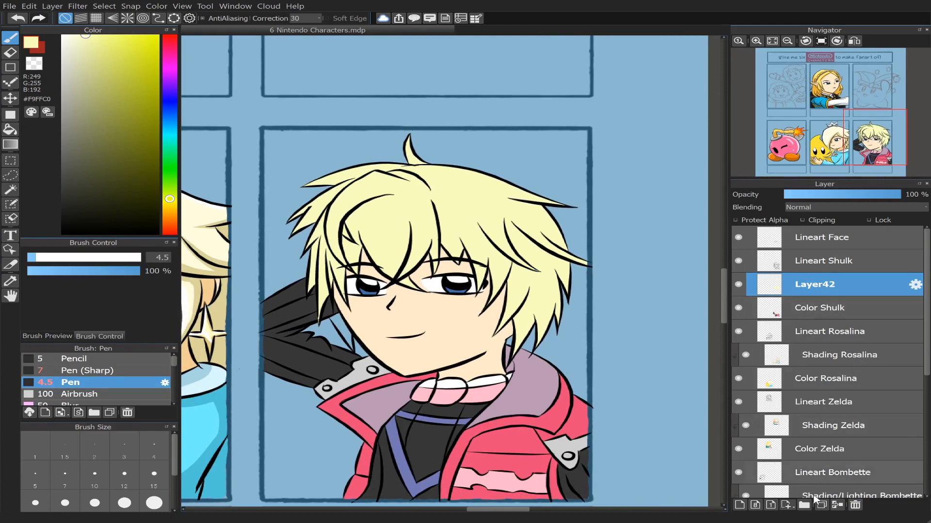
pyautogui.click(838, 505)
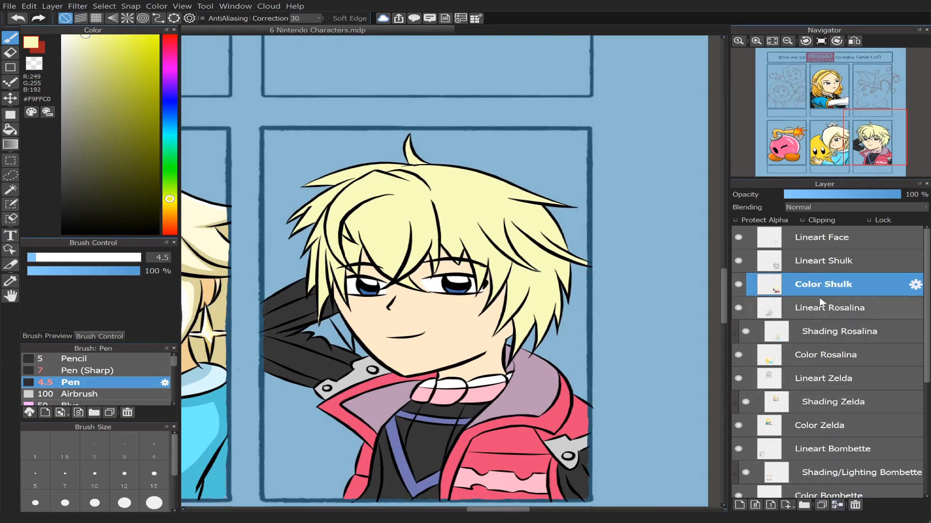
# Step: Add a new layer clipped to Color Shulk and name it Shading Shulk
pyautogui.click(739, 505)
pyautogui.click(824, 220)
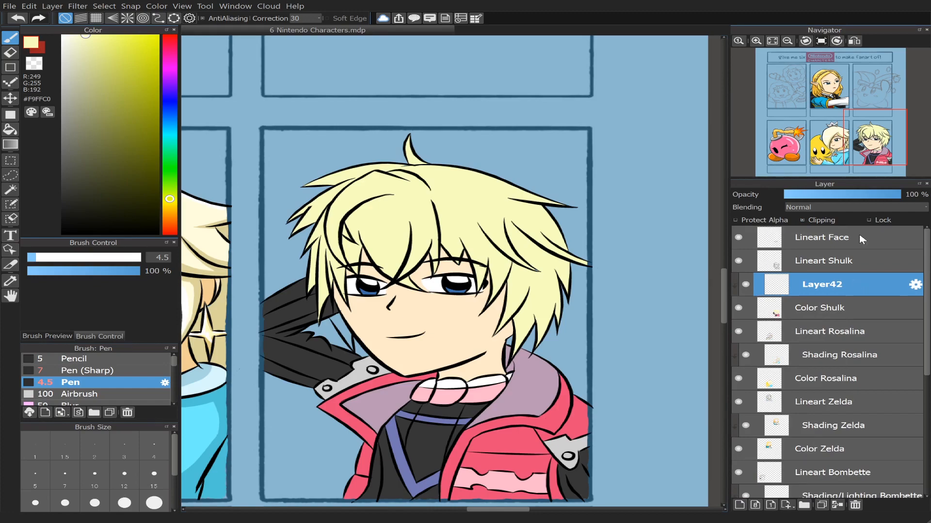
pyautogui.press('Return')
# Step: Sample the skin shadow color #F3CE93 from Rosalina's shaded face and return to Shulk's face
pyautogui.moveTo(867, 140); pyautogui.dragTo(845, 153)
pyautogui.rightClick(358, 300)
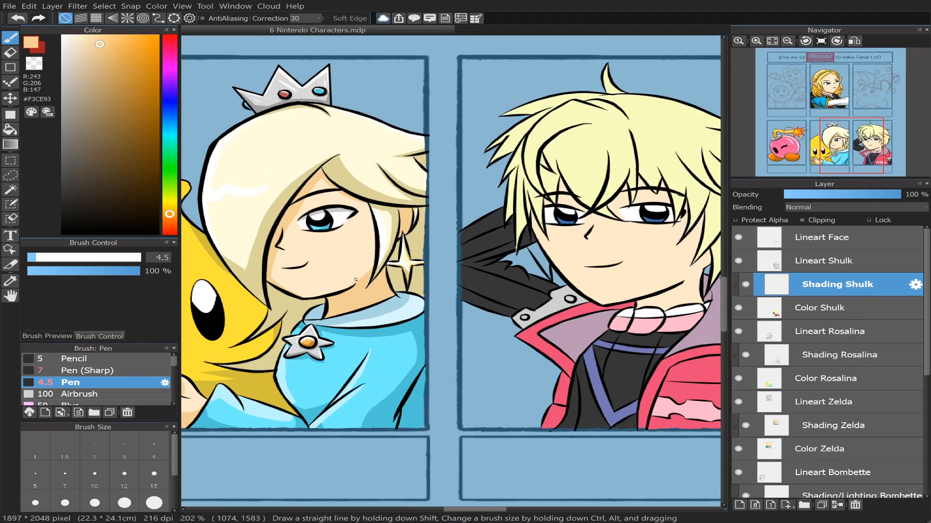
pyautogui.scroll(2, 862, 142)
pyautogui.scroll(1, 863, 142)
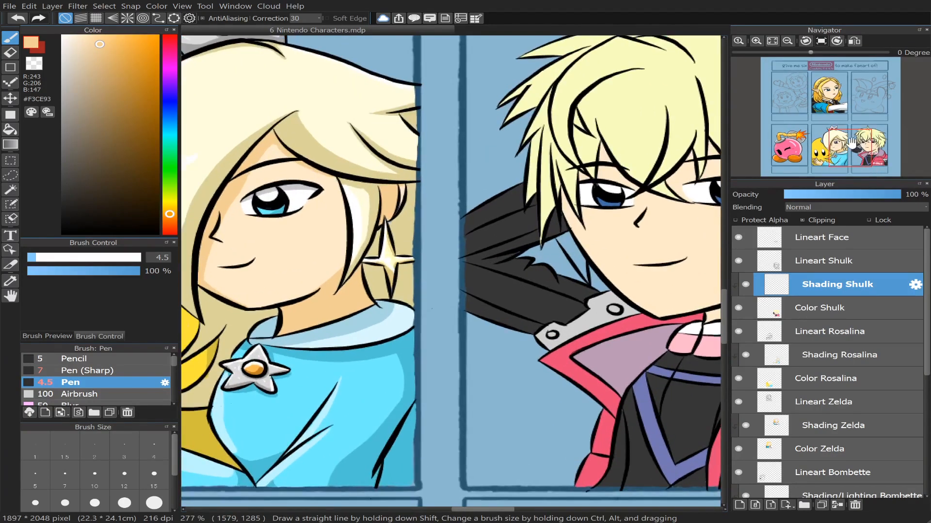
pyautogui.moveTo(852, 146); pyautogui.dragTo(867, 142)
pyautogui.scroll(1, 851, 144)
pyautogui.scroll(1, 851, 145)
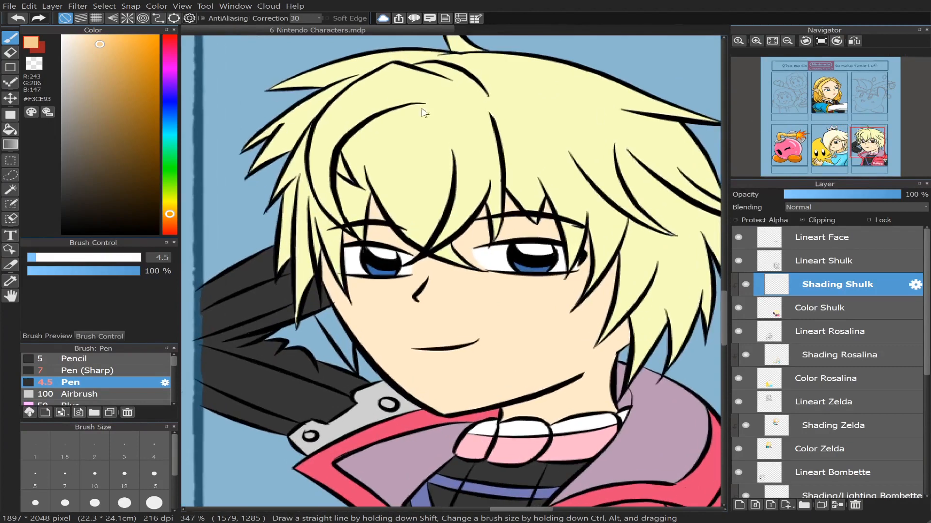
# Step: Set the pen size to 12.2 and shade the forehead skin between the bangs above the raised-arm-side eye
pyautogui.moveTo(43, 257); pyautogui.dragTo(54, 257)
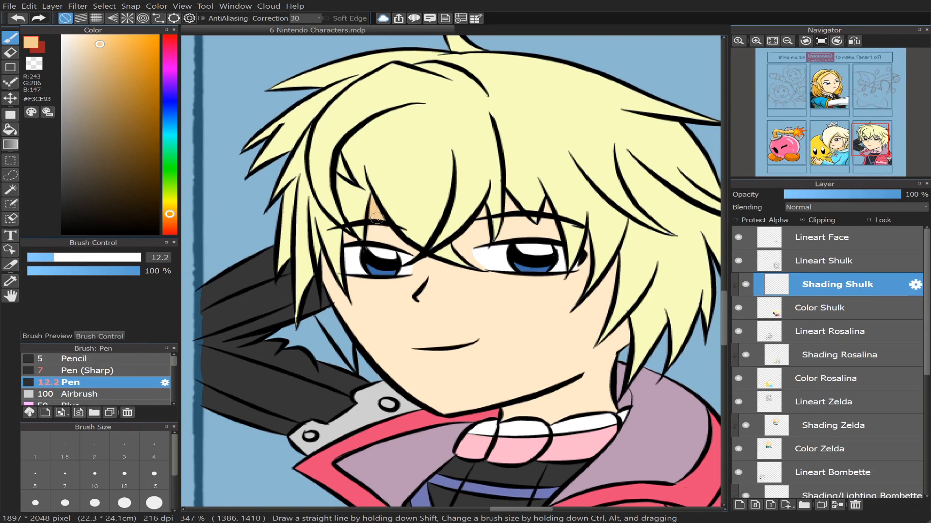
pyautogui.moveTo(376, 221)
pyautogui.mouseDown()
pyautogui.moveTo(371, 237)
pyautogui.moveTo(374, 229)
pyautogui.moveTo(338, 237)
pyautogui.mouseUp()
pyautogui.hotkey('ctrl', 'z')
pyautogui.hotkey('ctrl', '+')
pyautogui.hotkey('ctrl', '+')
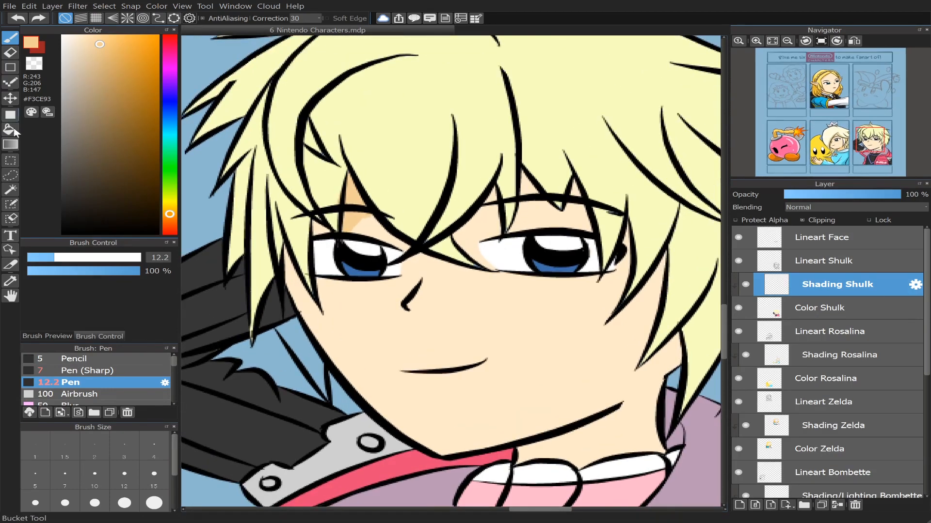
# Step: Reduce the pen size to 7.5 and shade the cheek edge beneath the side strands with #F3CE93
pyautogui.click(10, 130)
pyautogui.click(320, 228)
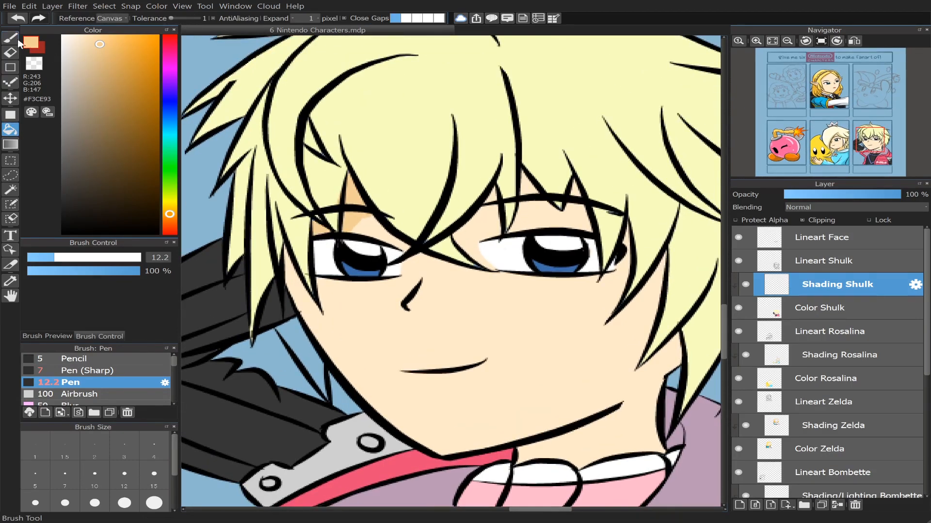
pyautogui.click(10, 38)
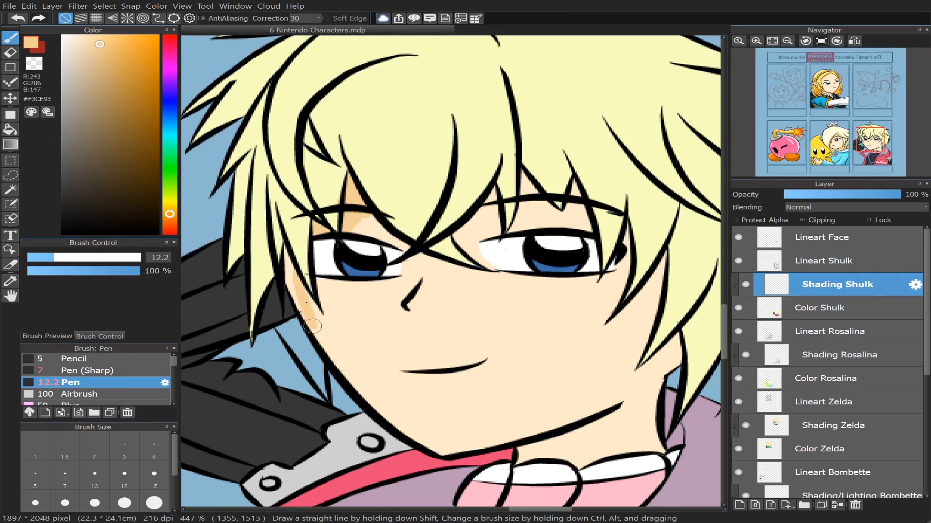
pyautogui.click(44, 257)
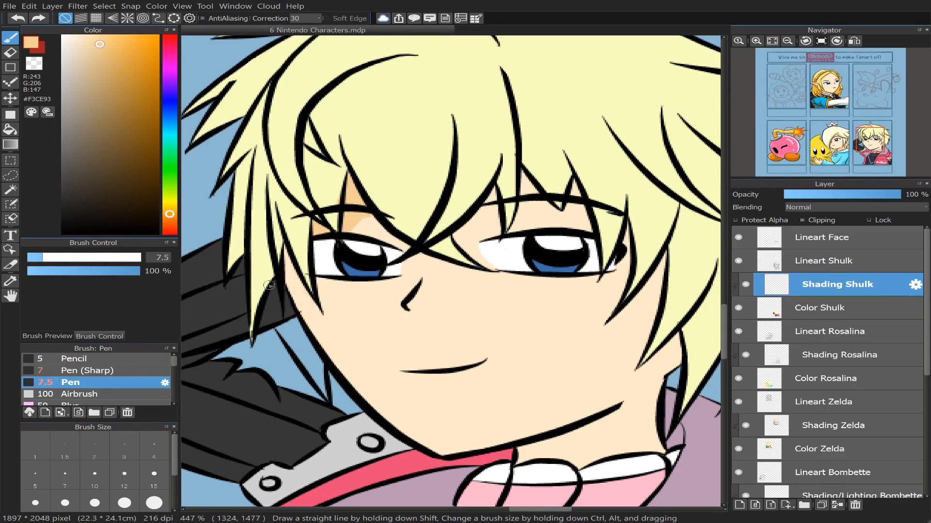
pyautogui.moveTo(299, 291); pyautogui.dragTo(325, 348)
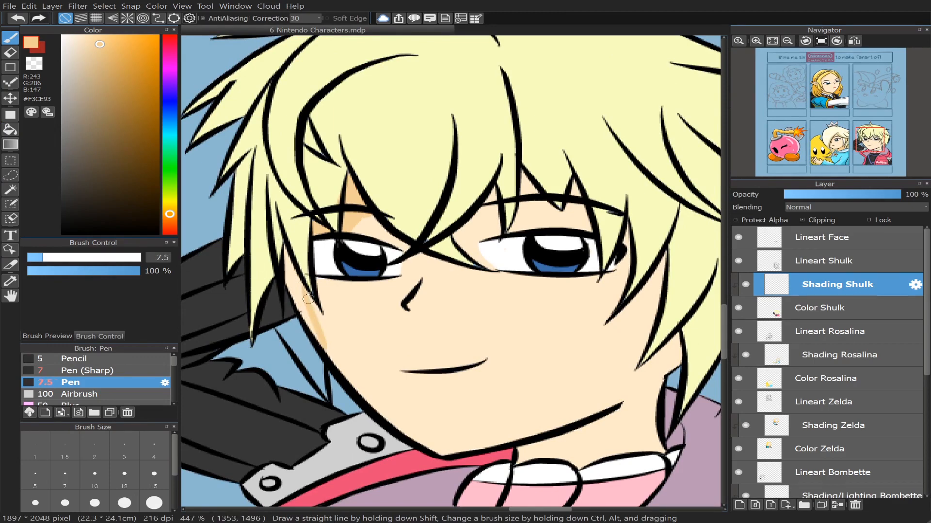
pyautogui.hotkey('ctrl', 'z')
pyautogui.moveTo(301, 285); pyautogui.dragTo(315, 342)
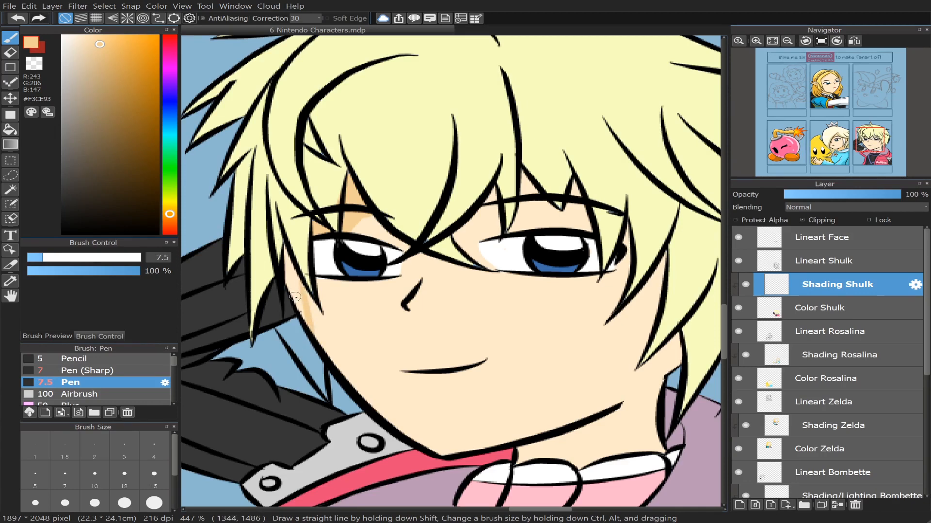
pyautogui.moveTo(291, 286); pyautogui.dragTo(309, 317)
pyautogui.moveTo(284, 270); pyautogui.dragTo(298, 296)
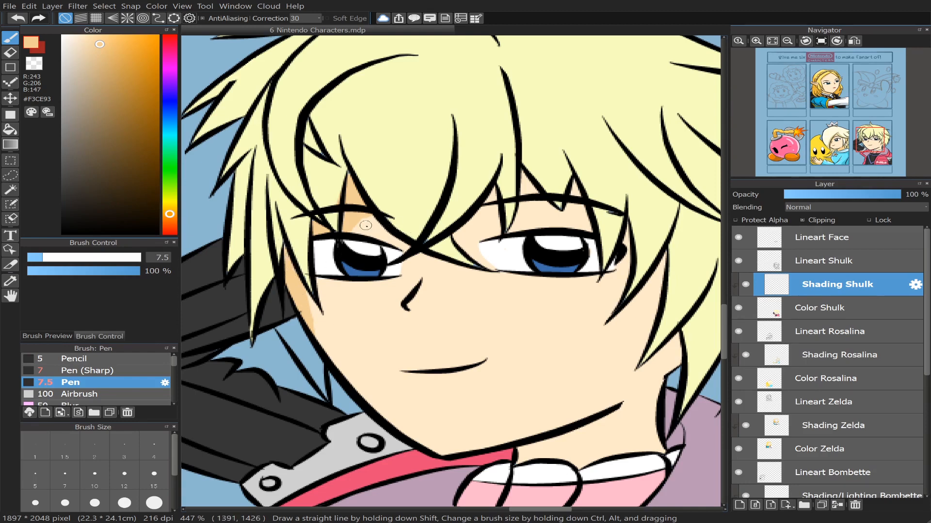
# Step: Shade the skin between Shulk's brows with #F3CE93 and add a shadow streak beneath the crossed bangs on the nose bridge
pyautogui.moveTo(353, 230); pyautogui.dragTo(389, 225)
pyautogui.click(10, 52)
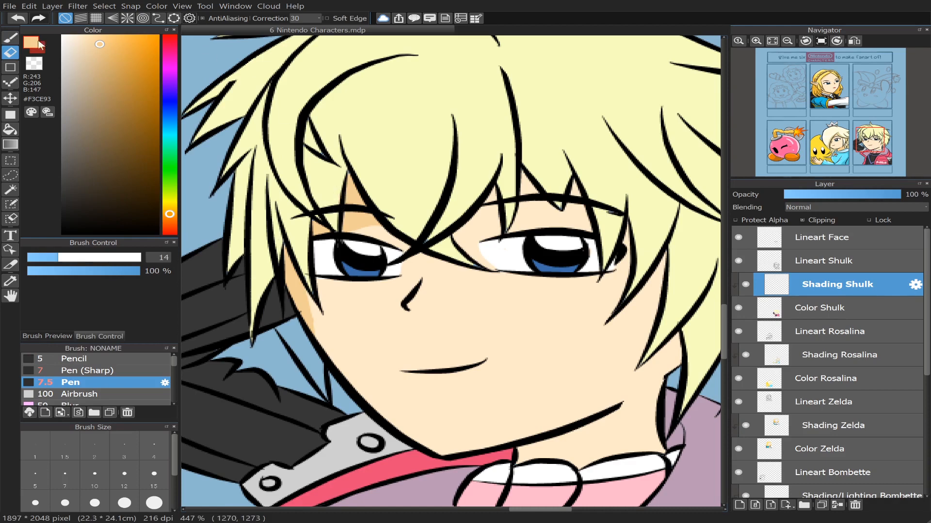
pyautogui.press('b')
pyautogui.moveTo(371, 224)
pyautogui.mouseDown()
pyautogui.moveTo(422, 266)
pyautogui.moveTo(441, 268)
pyautogui.mouseUp()
pyautogui.hotkey('ctrl', 'z')
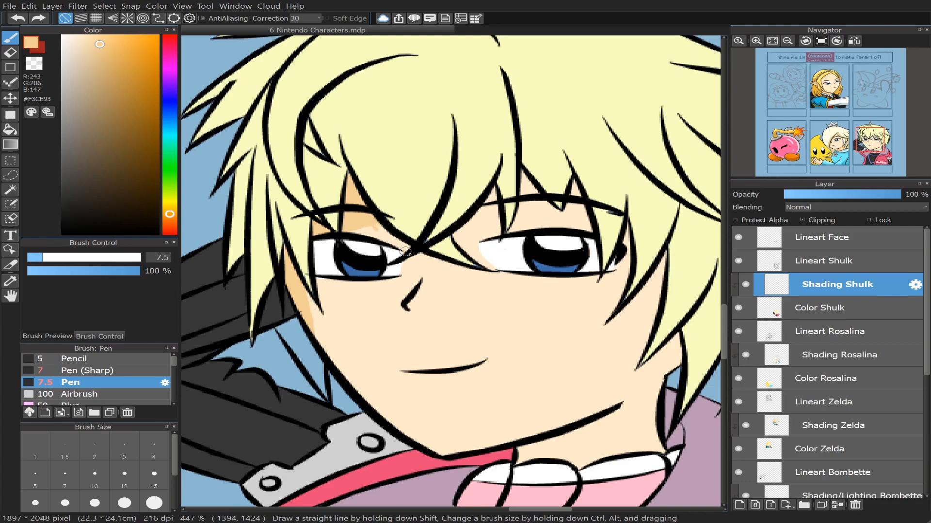
pyautogui.moveTo(375, 225); pyautogui.dragTo(477, 279)
pyautogui.hotkey('ctrl', 'z')
pyautogui.moveTo(372, 227); pyautogui.dragTo(484, 280)
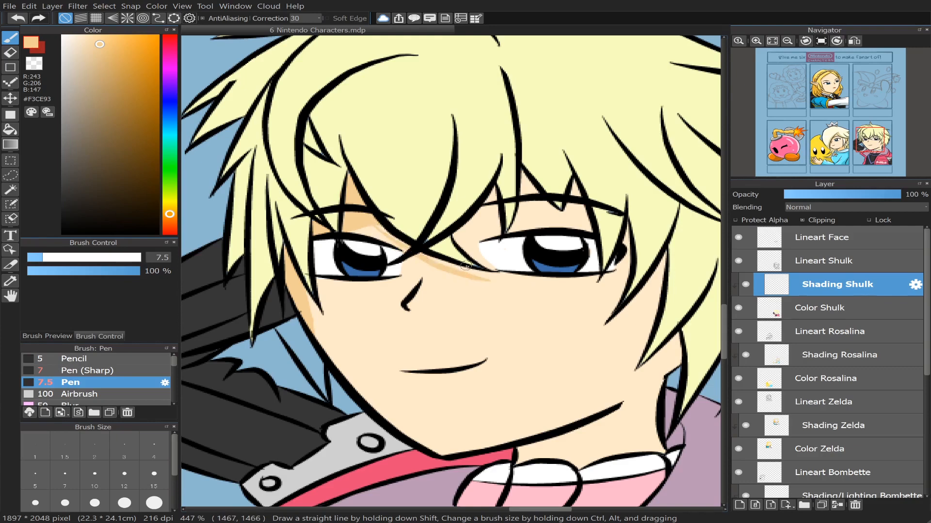
pyautogui.hotkey('ctrl', 'z')
pyautogui.moveTo(378, 231); pyautogui.dragTo(466, 274)
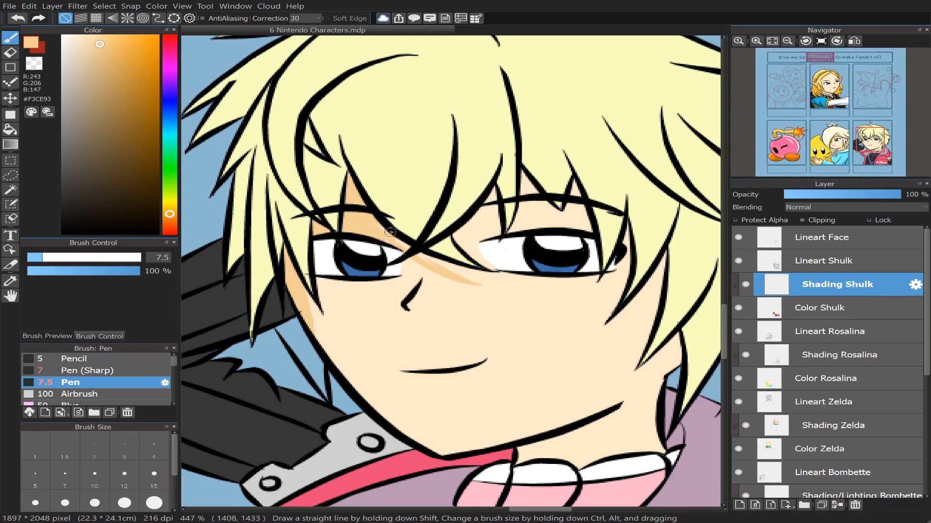
pyautogui.moveTo(413, 251); pyautogui.dragTo(404, 248)
# Step: Sample hair color #F9FFC0 on the Color Shulk layer and fill the unpainted hair strand behind the raised-arm-side jaw
pyautogui.click(845, 313)
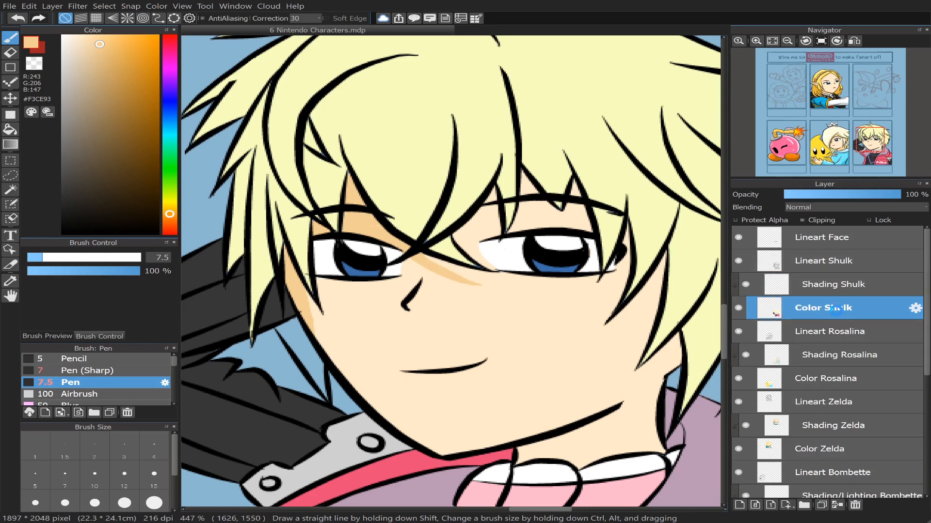
pyautogui.keyDown('alt'); pyautogui.click(398, 89); pyautogui.keyUp('alt')
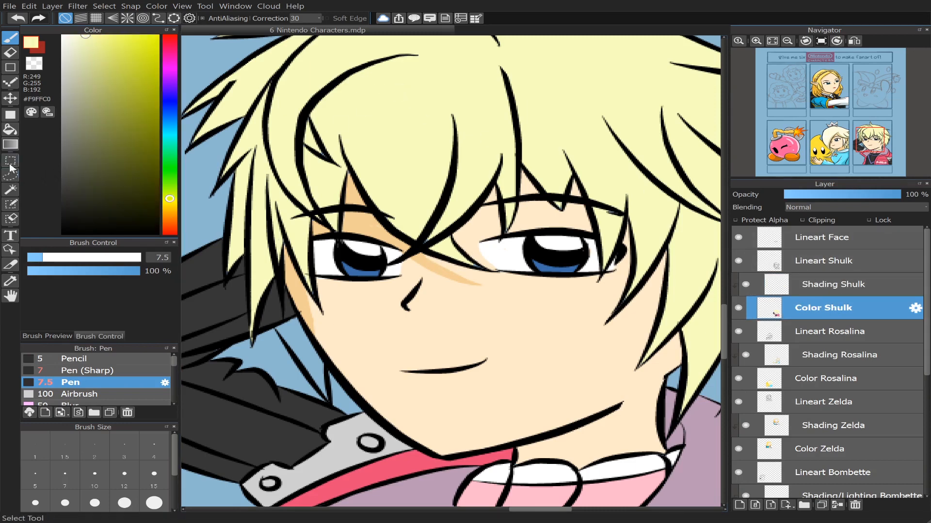
pyautogui.click(10, 129)
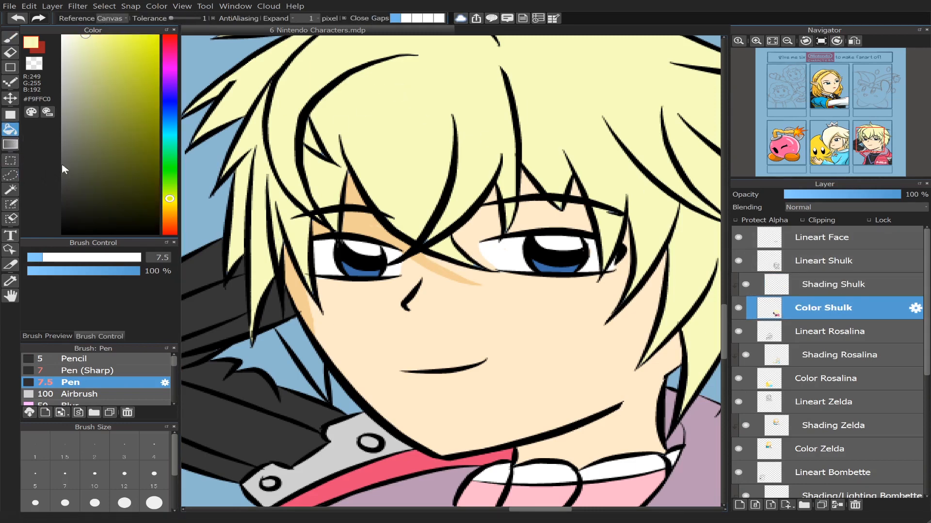
pyautogui.click(298, 345)
# Step: On the Shading Shulk layer, resample #F3CE93 and shade the skin beneath the bangs around the eye away from the raised arm
pyautogui.click(820, 286)
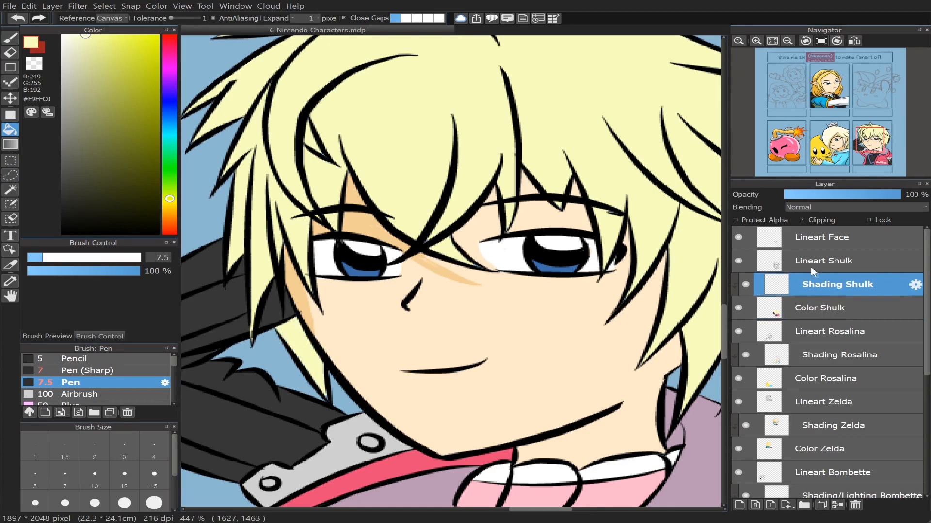
pyautogui.press('b')
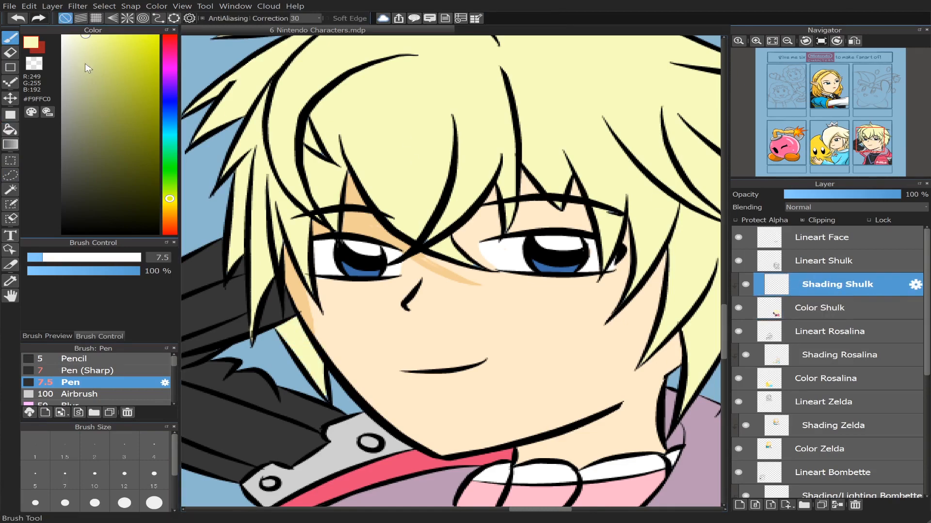
pyautogui.keyDown('alt'); pyautogui.click(356, 223); pyautogui.keyUp('alt')
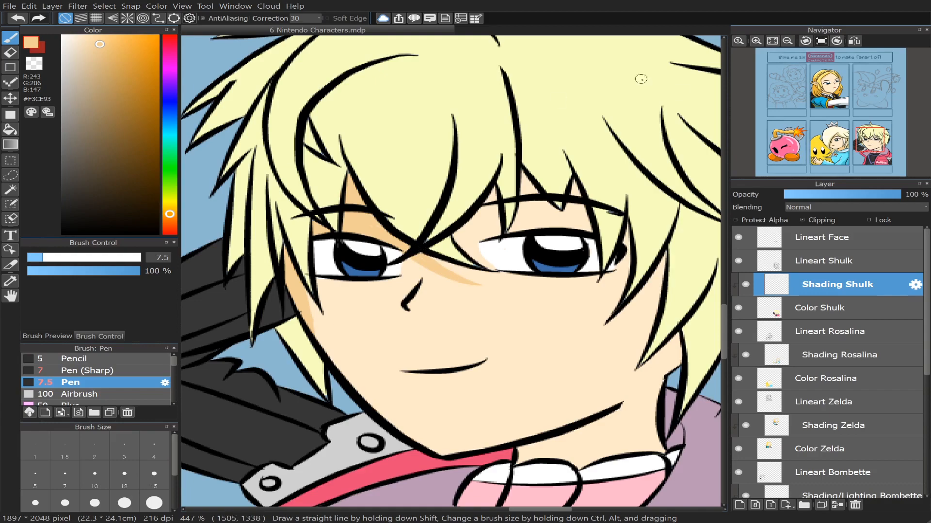
pyautogui.moveTo(807, 155)
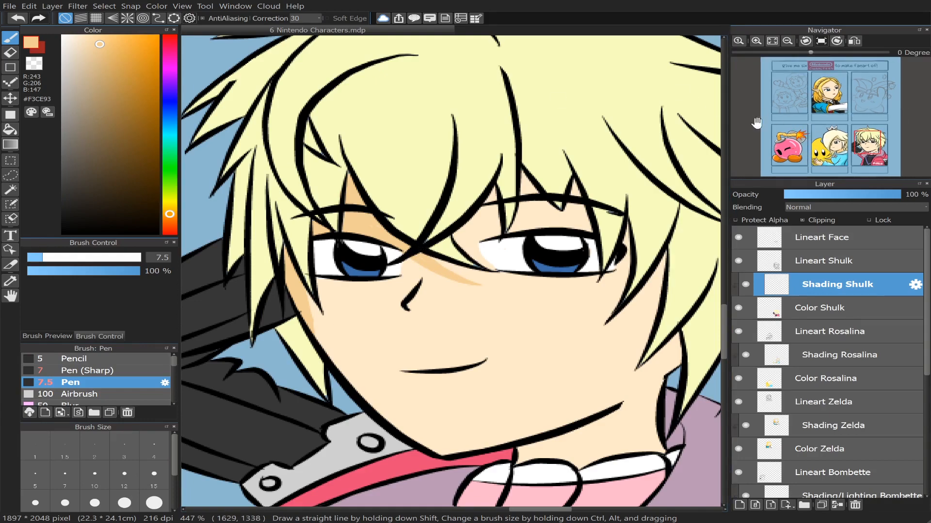
pyautogui.moveTo(865, 145); pyautogui.dragTo(870, 146)
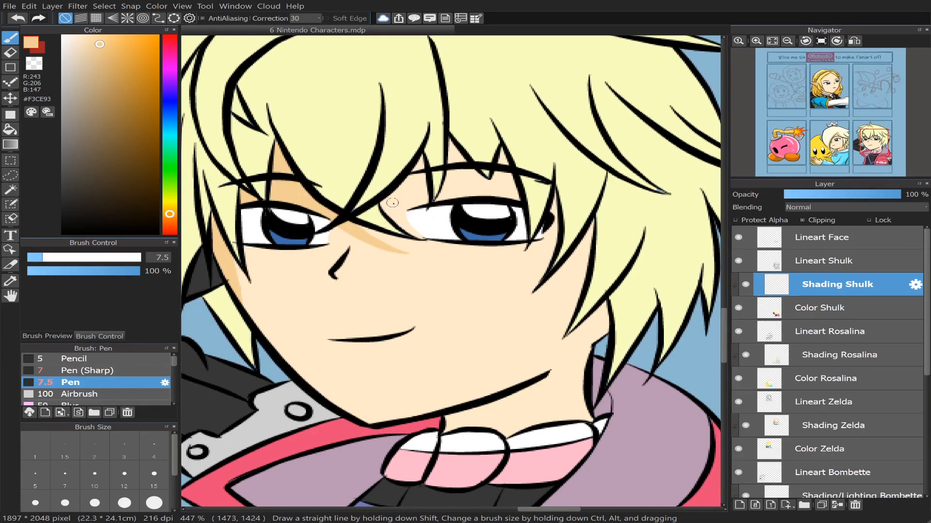
pyautogui.moveTo(383, 207)
pyautogui.mouseDown()
pyautogui.moveTo(404, 194)
pyautogui.moveTo(422, 155)
pyautogui.moveTo(389, 196)
pyautogui.mouseUp()
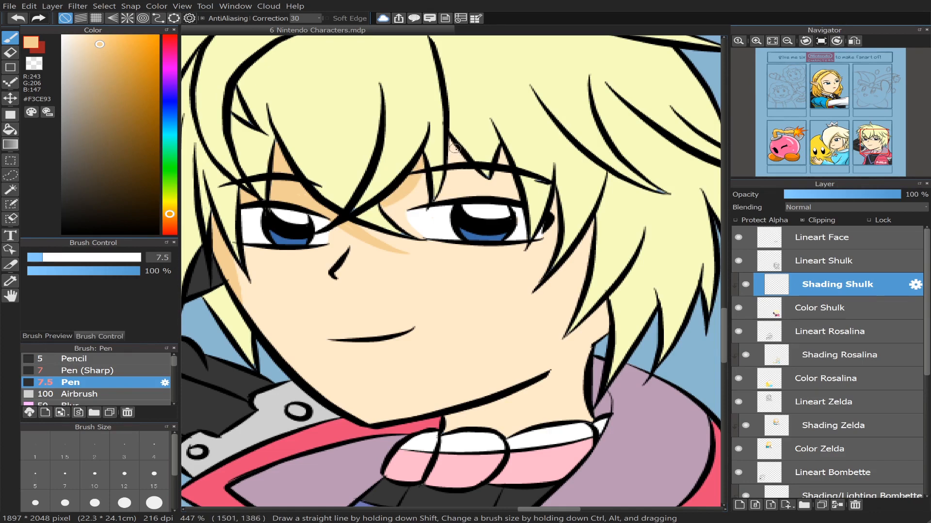
pyautogui.moveTo(447, 148); pyautogui.dragTo(485, 188)
pyautogui.hotkey('ctrl', 'z')
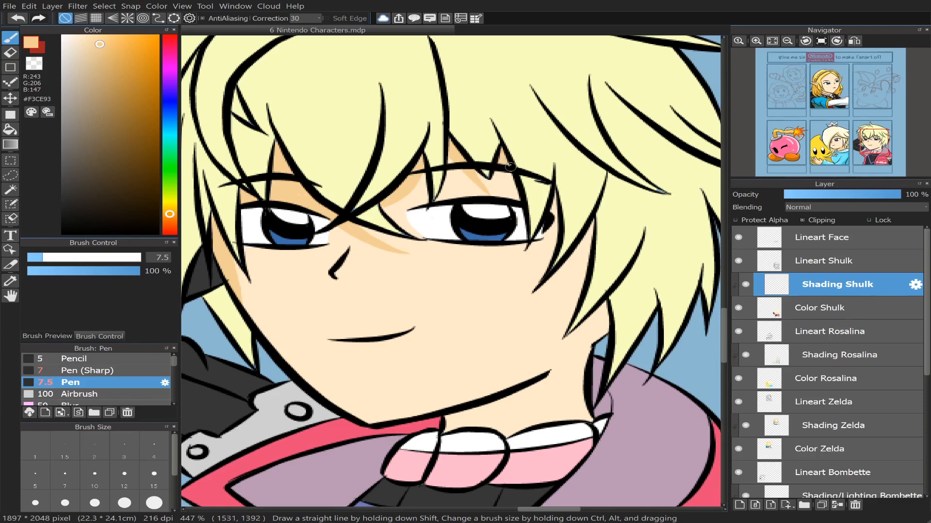
pyautogui.moveTo(500, 156); pyautogui.dragTo(514, 198)
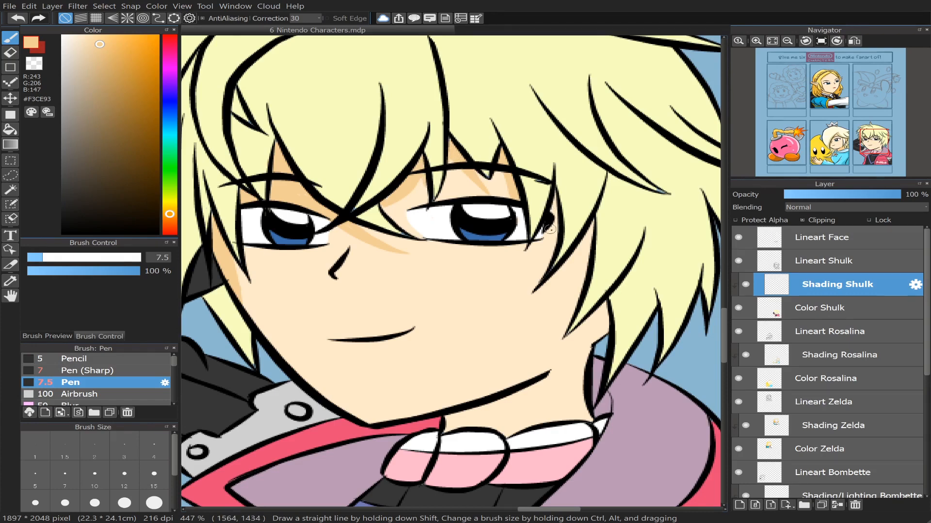
# Step: Shade the cheek skin beside that eye with strips following the long side strands of hair
pyautogui.moveTo(550, 229); pyautogui.dragTo(534, 274)
pyautogui.moveTo(539, 265); pyautogui.dragTo(555, 197)
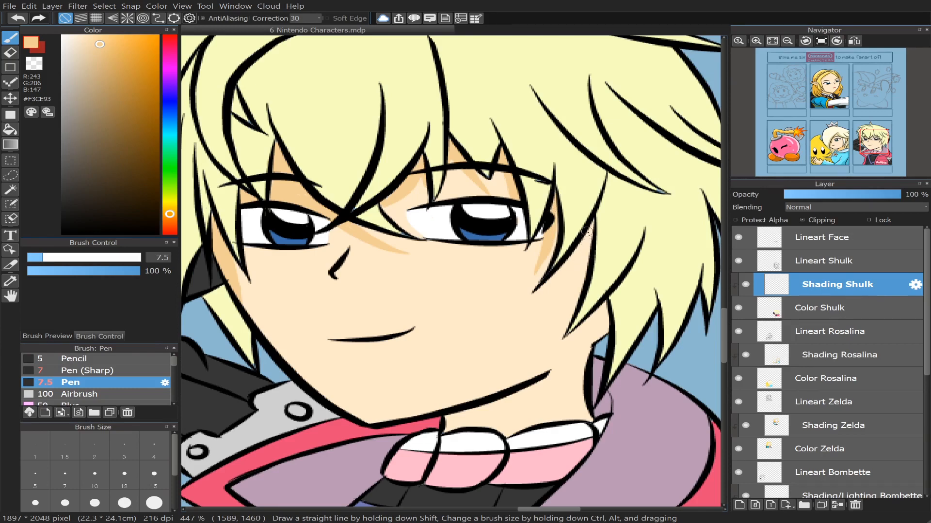
pyautogui.moveTo(586, 232)
pyautogui.mouseDown()
pyautogui.moveTo(587, 267)
pyautogui.moveTo(563, 309)
pyautogui.mouseUp()
pyautogui.hotkey('ctrl', 'z')
pyautogui.moveTo(588, 233); pyautogui.dragTo(557, 321)
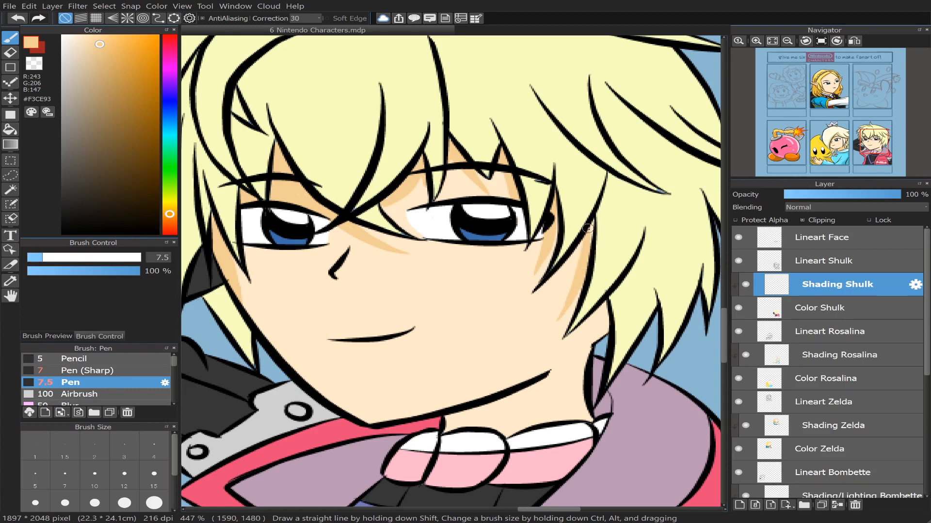
pyautogui.moveTo(590, 222); pyautogui.dragTo(590, 258)
# Step: Outline a shadow edge from the ear down the neck and fill the ear and neck side with #F3CE93
pyautogui.click(884, 151)
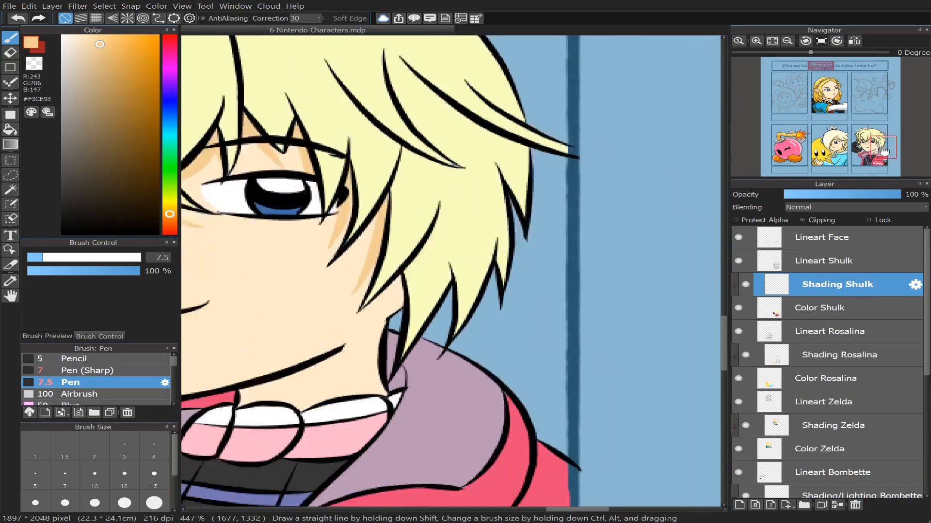
pyautogui.moveTo(884, 151); pyautogui.dragTo(885, 156)
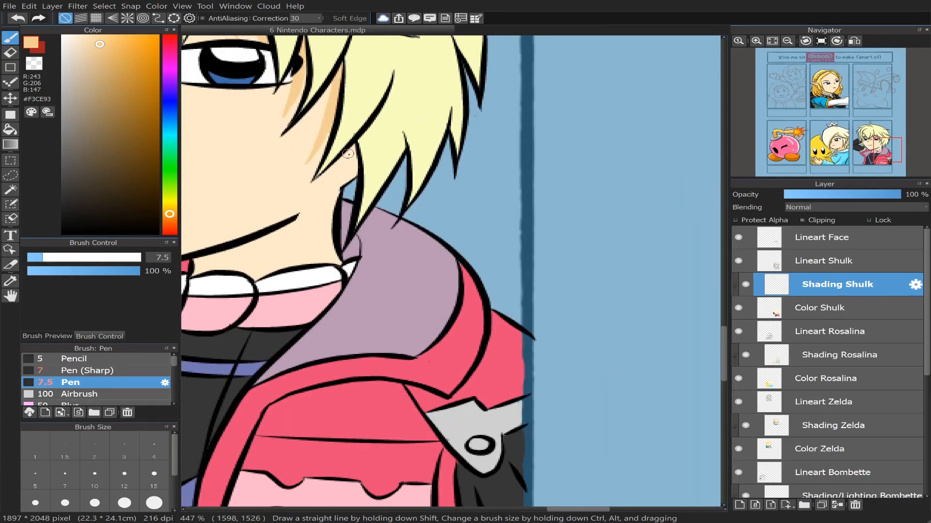
pyautogui.moveTo(347, 154); pyautogui.dragTo(308, 264)
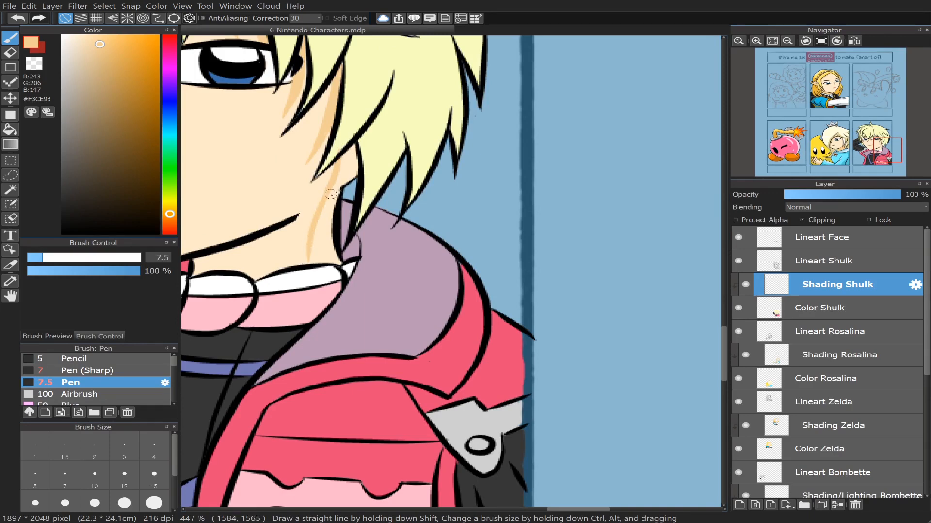
pyautogui.click(10, 129)
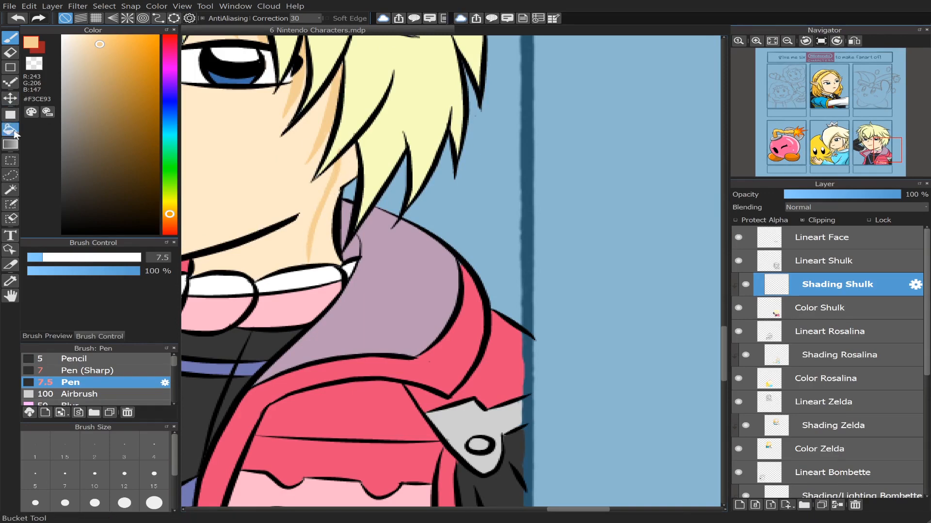
pyautogui.click(346, 164)
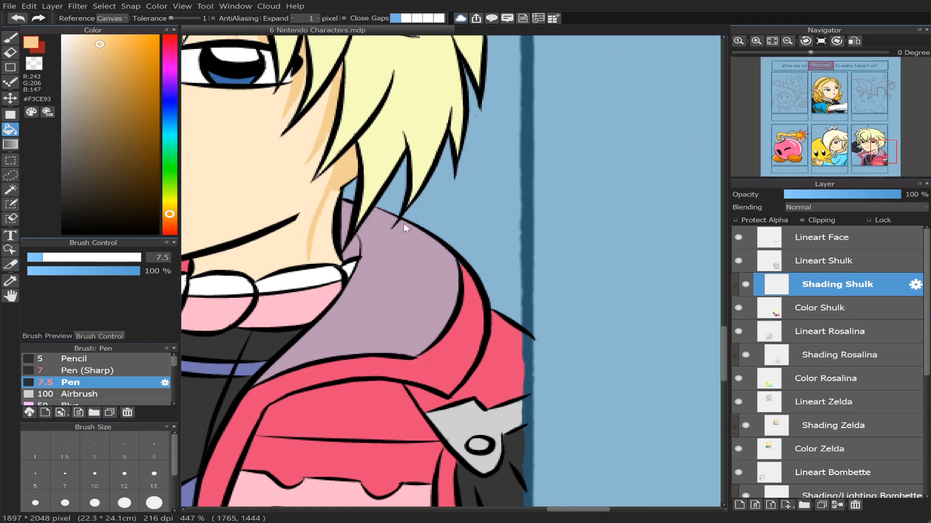
pyautogui.click(324, 238)
# Step: Draw the shadow edge from below the ear to the jawline and fill the rest of the neck with #F3CE93
pyautogui.moveTo(871, 149); pyautogui.dragTo(860, 148)
pyautogui.click(11, 37)
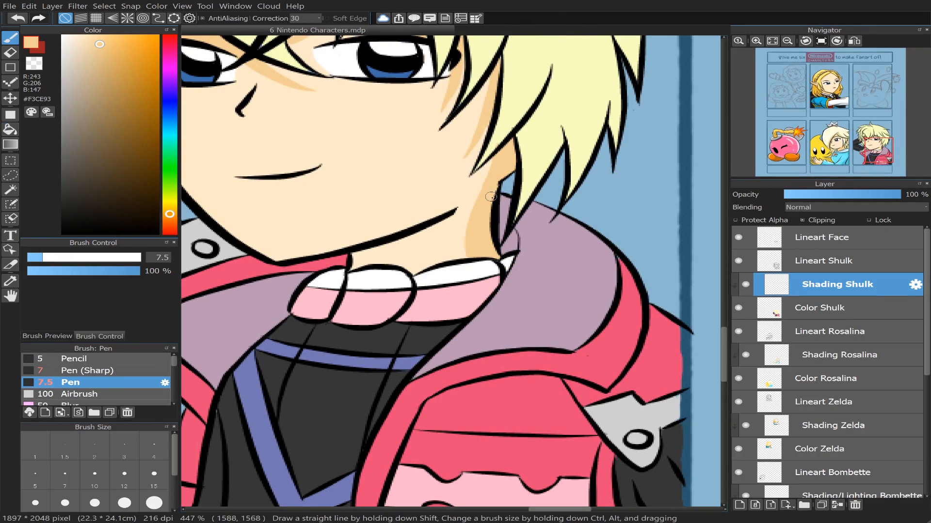
pyautogui.moveTo(486, 192); pyautogui.dragTo(420, 223)
pyautogui.press('g')
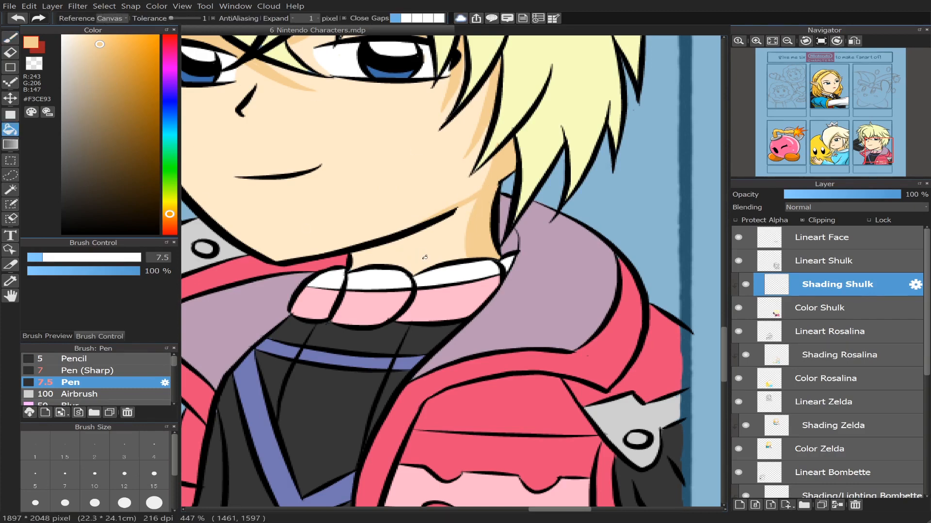
pyautogui.click(416, 239)
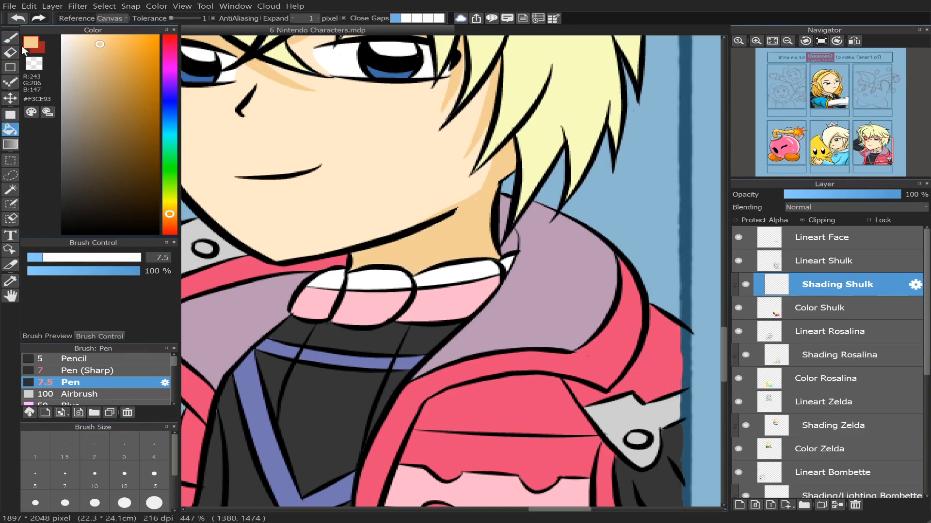
# Step: Shade a thin strip along the jawline from the chin and draw the shadow edge at the jaw corner below the ear
pyautogui.click(10, 37)
pyautogui.moveTo(295, 252); pyautogui.dragTo(377, 232)
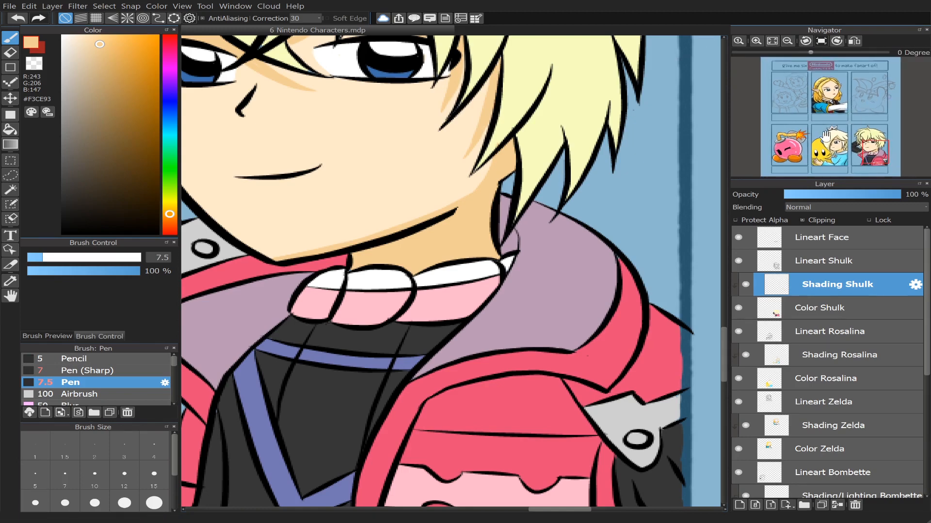
pyautogui.moveTo(878, 154)
pyautogui.mouseDown()
pyautogui.moveTo(885, 163)
pyautogui.moveTo(874, 152)
pyautogui.mouseUp()
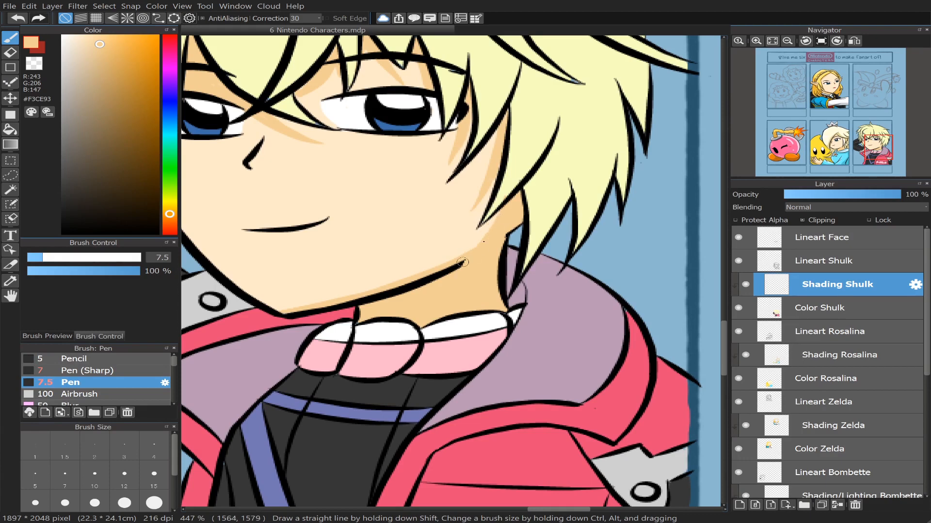
pyautogui.hotkey('ctrl', 'z')
pyautogui.moveTo(499, 209); pyautogui.dragTo(457, 264)
pyautogui.hotkey('ctrl', 'z')
pyautogui.moveTo(499, 207)
pyautogui.mouseDown()
pyautogui.moveTo(489, 233)
pyautogui.moveTo(469, 247)
pyautogui.mouseUp()
# Step: Rework the jaw-corner shadow so its edge runs from the tip of the side strand down to the jawline
pyautogui.click(11, 53)
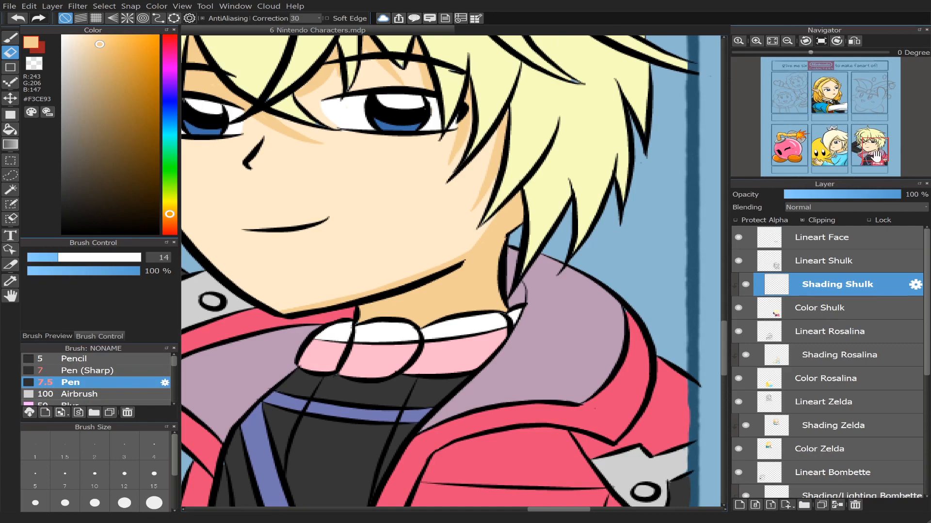
pyautogui.moveTo(873, 156)
pyautogui.mouseDown()
pyautogui.moveTo(871, 165)
pyautogui.moveTo(868, 151)
pyautogui.mouseUp()
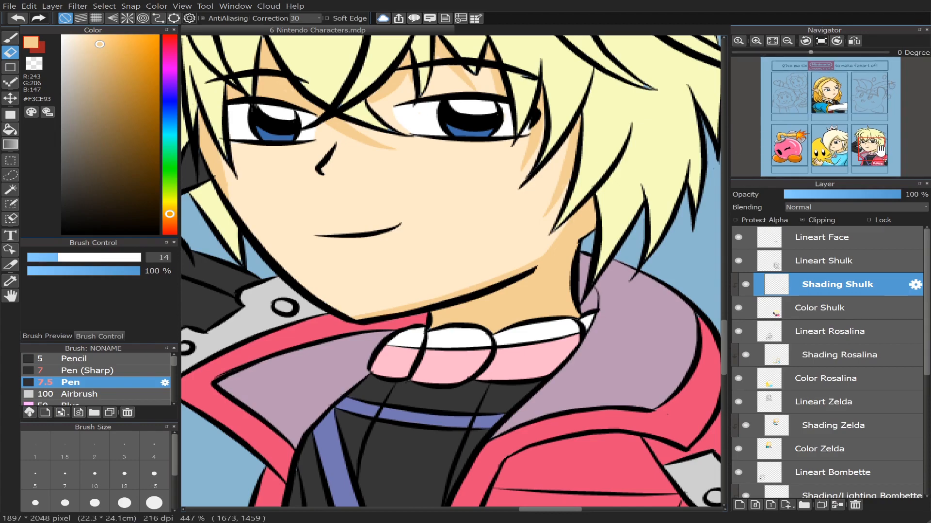
pyautogui.moveTo(869, 150)
pyautogui.mouseDown()
pyautogui.moveTo(856, 145)
pyautogui.moveTo(873, 149)
pyautogui.mouseUp()
pyautogui.click(10, 38)
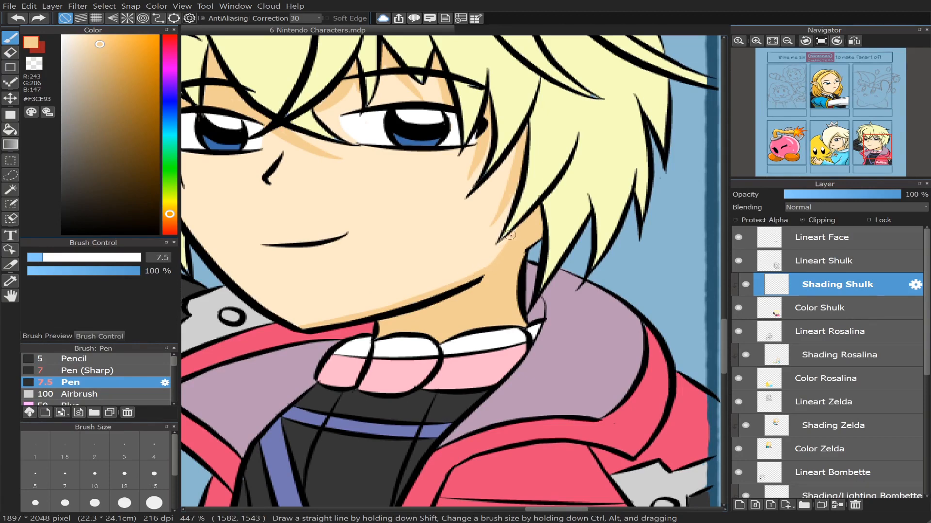
pyautogui.moveTo(510, 235); pyautogui.dragTo(478, 268)
pyautogui.hotkey('ctrl', 'z')
pyautogui.moveTo(509, 230); pyautogui.dragTo(460, 282)
pyautogui.hotkey('ctrl', 'z')
pyautogui.moveTo(507, 232); pyautogui.dragTo(482, 265)
pyautogui.hotkey('ctrl', 'z')
pyautogui.moveTo(513, 234); pyautogui.dragTo(474, 274)
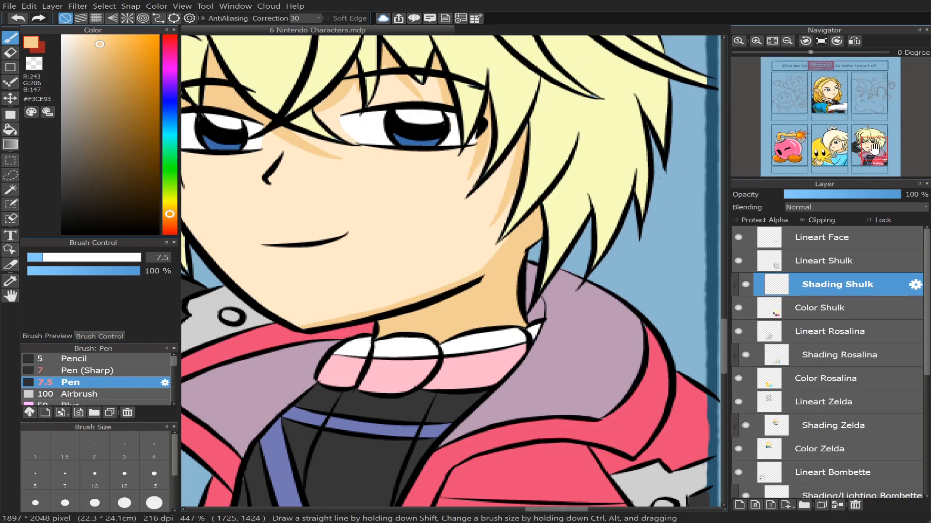
# Step: Shade a thin strip along the raised-arm-side cheek edge, from the side strands down toward the chin
pyautogui.moveTo(875, 147)
pyautogui.mouseDown()
pyautogui.moveTo(869, 157)
pyautogui.moveTo(866, 144)
pyautogui.mouseUp()
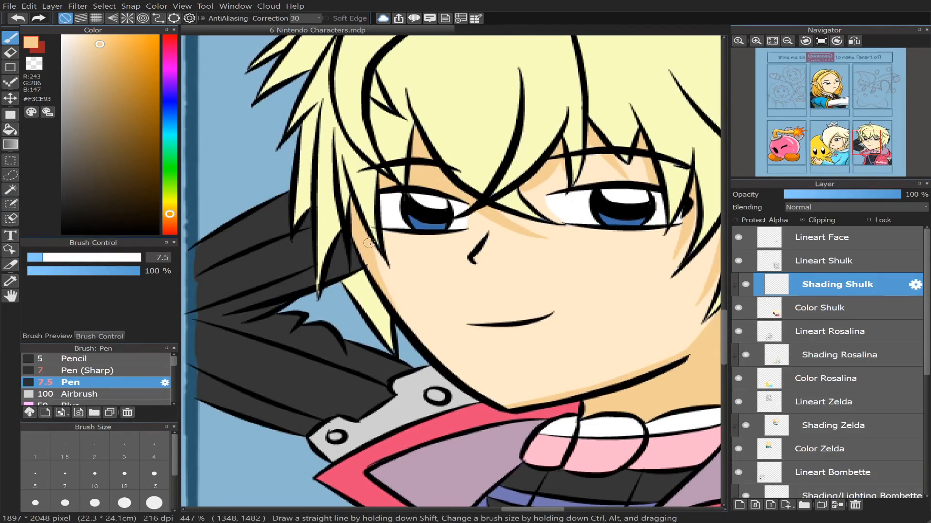
pyautogui.moveTo(372, 253); pyautogui.dragTo(411, 332)
pyautogui.hotkey('ctrl', 'z')
pyautogui.moveTo(368, 239); pyautogui.dragTo(416, 332)
pyautogui.hotkey('ctrl', 'z')
pyautogui.moveTo(369, 244); pyautogui.dragTo(424, 343)
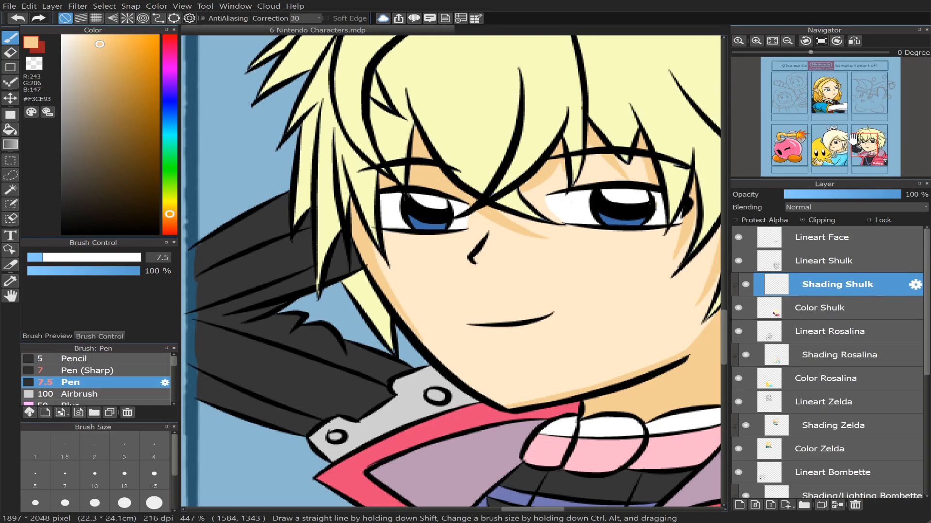
pyautogui.moveTo(853, 139); pyautogui.dragTo(868, 147)
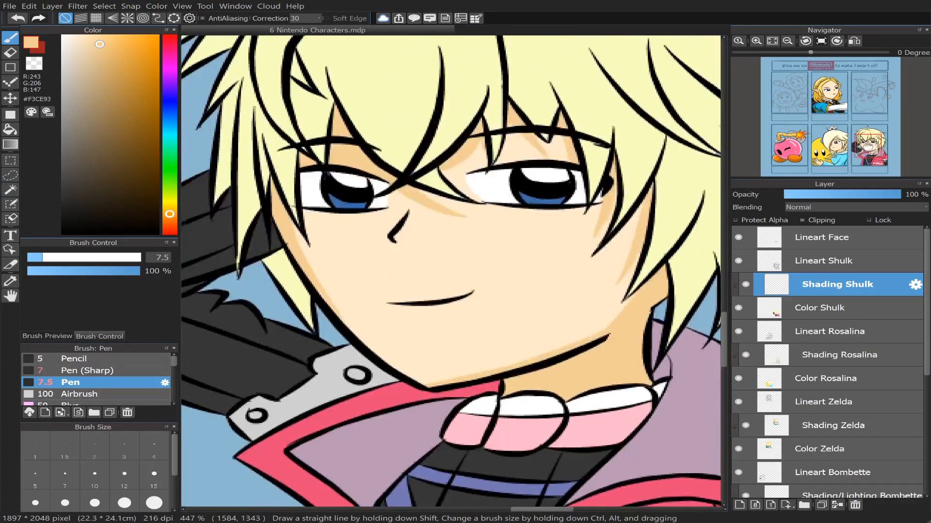
pyautogui.scroll(-3, 877, 146)
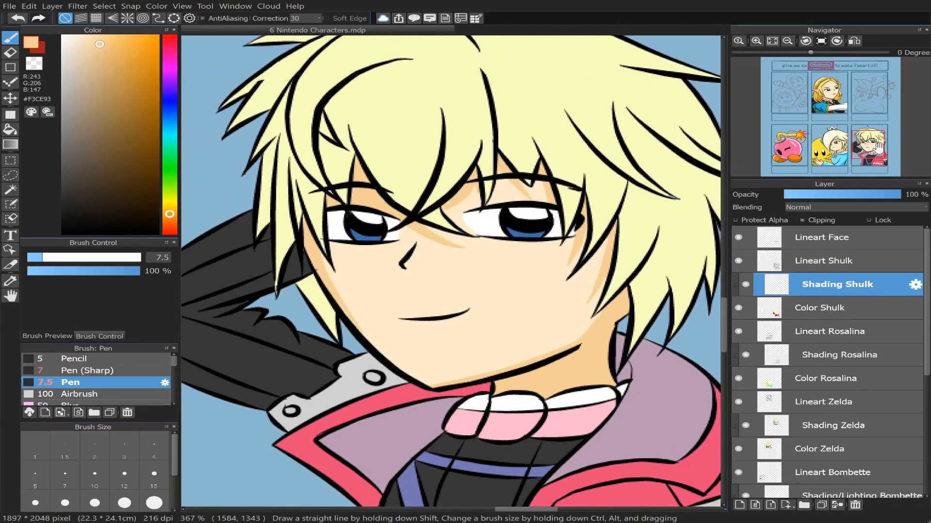
pyautogui.moveTo(864, 144); pyautogui.dragTo(865, 148)
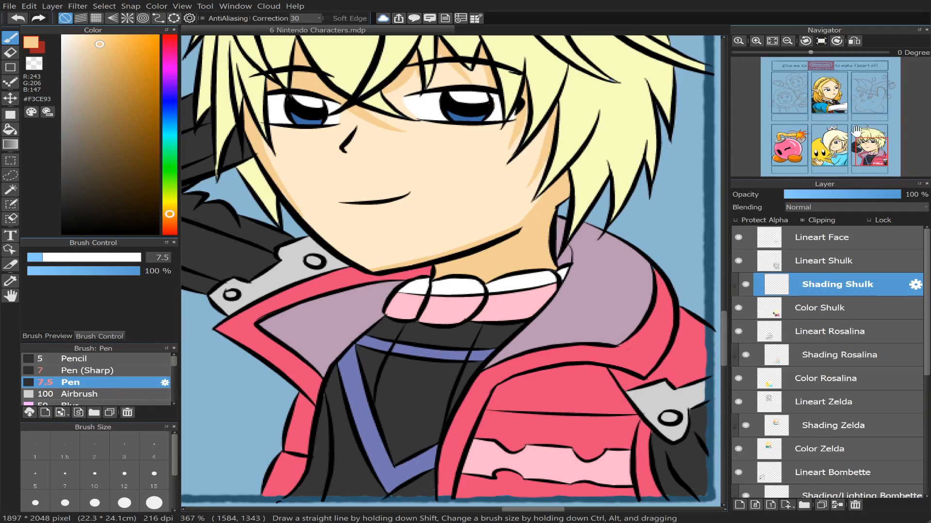
pyautogui.moveTo(874, 145)
pyautogui.mouseDown()
pyautogui.moveTo(836, 151)
pyautogui.moveTo(867, 144)
pyautogui.mouseUp()
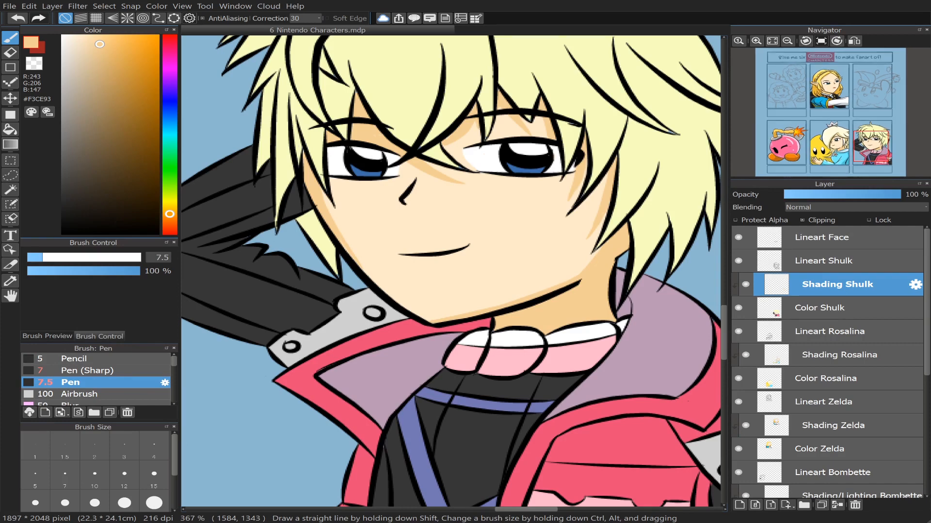
pyautogui.moveTo(873, 145); pyautogui.dragTo(861, 148)
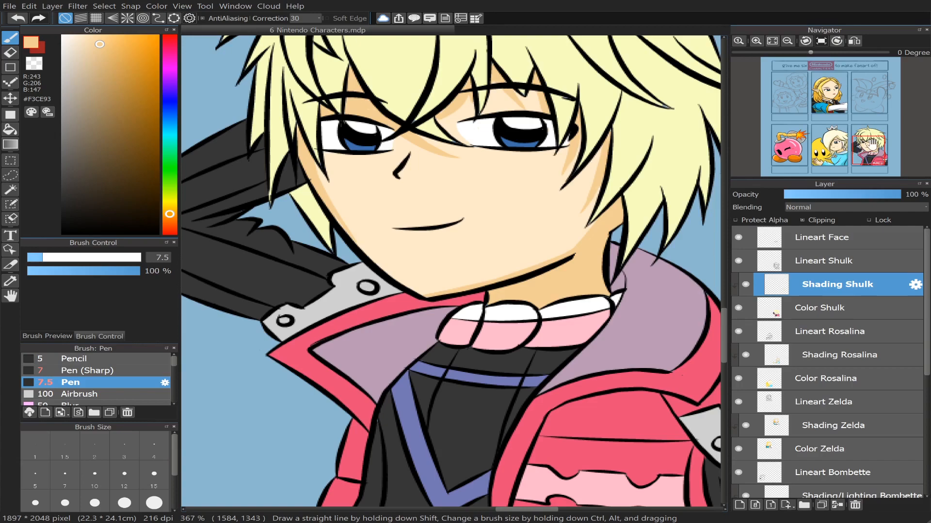
pyautogui.scroll(3, 871, 146)
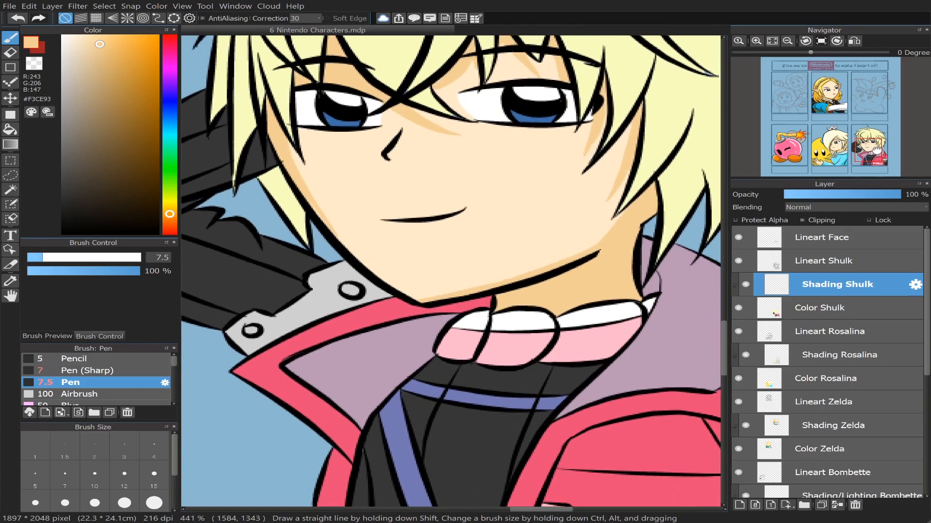
pyautogui.moveTo(868, 151); pyautogui.dragTo(858, 153)
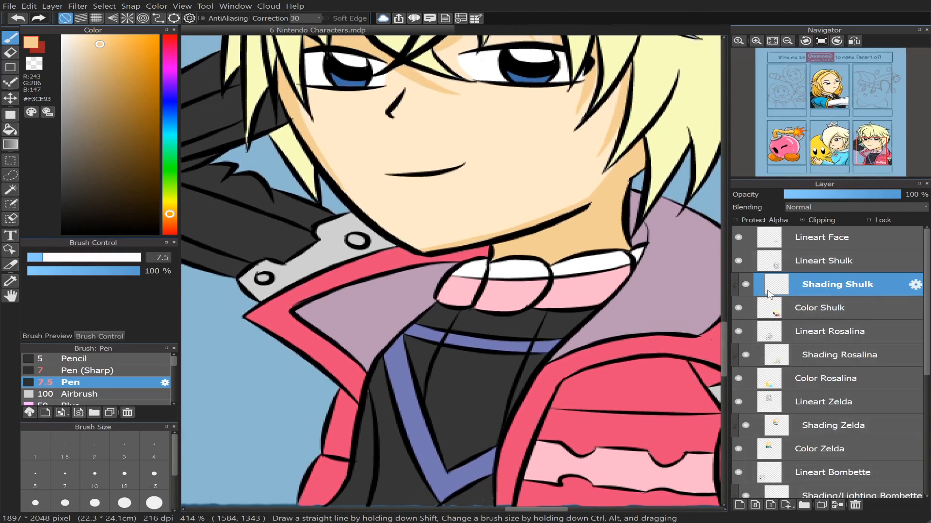
# Step: Add a clipped layer named Shading above Shading Shulk and try filling the hair lock behind the raised-arm-side cheek with #A3B11D
pyautogui.moveTo(867, 154); pyautogui.dragTo(865, 145)
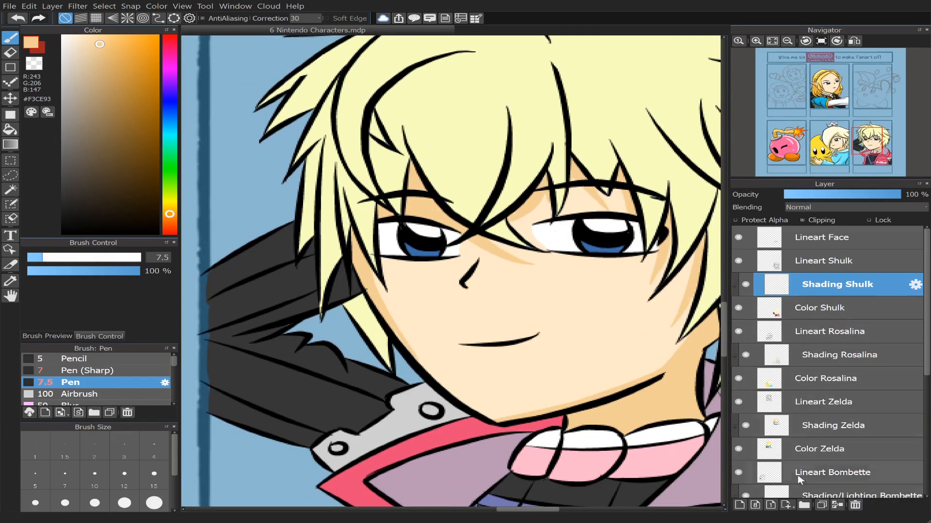
pyautogui.click(739, 505)
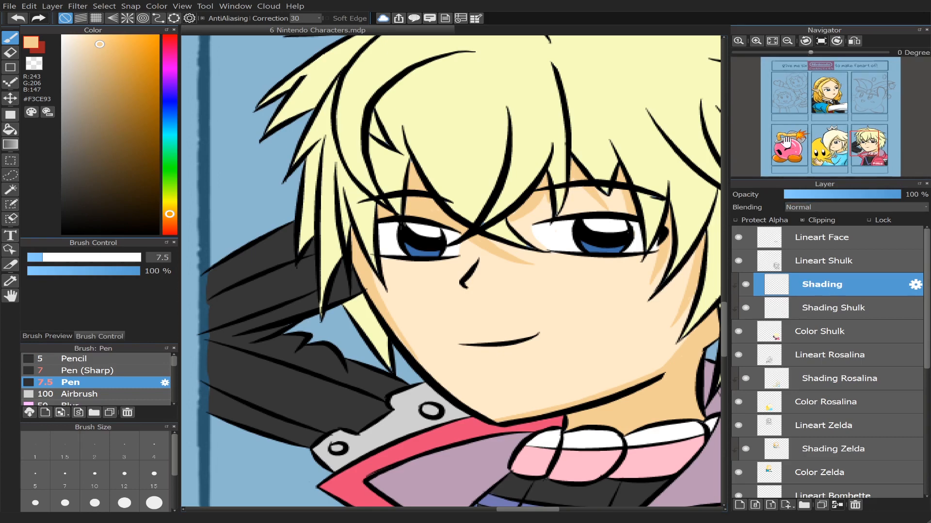
pyautogui.keyDown('alt'); pyautogui.click(433, 117); pyautogui.keyUp('alt')
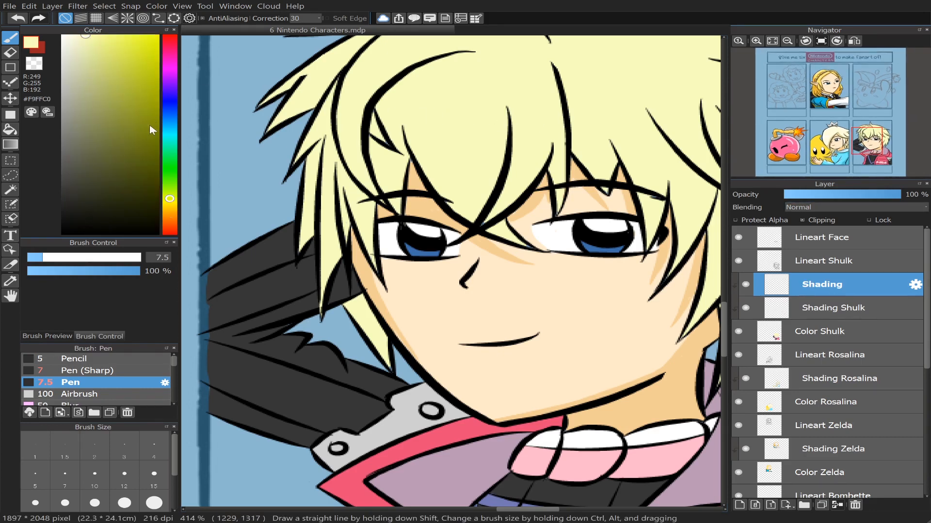
pyautogui.moveTo(141, 107); pyautogui.dragTo(144, 96)
pyautogui.click(11, 129)
pyautogui.click(370, 315)
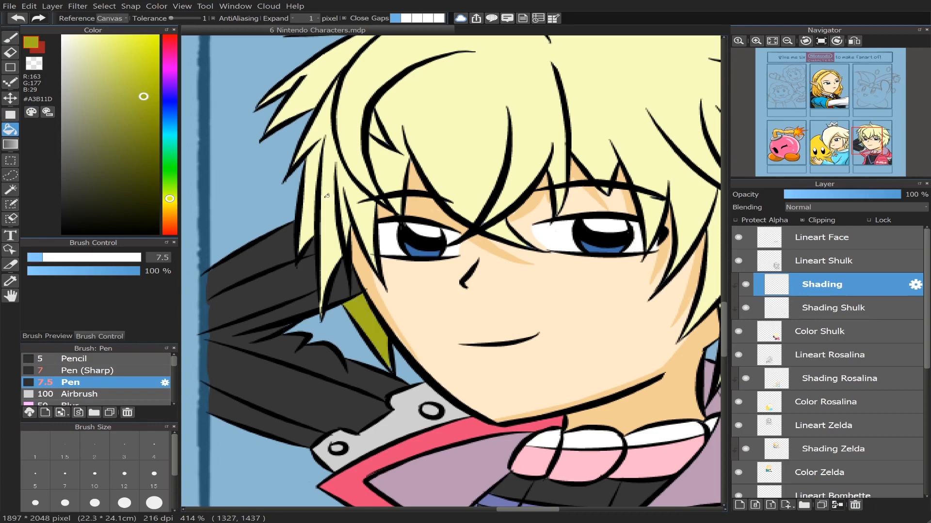
# Step: Undo the dark fill and fill the lock behind the cheek with the softer hair shadow #C2CA77
pyautogui.hotkey('ctrl', 'z')
pyautogui.click(141, 96)
pyautogui.moveTo(141, 95); pyautogui.dragTo(101, 77)
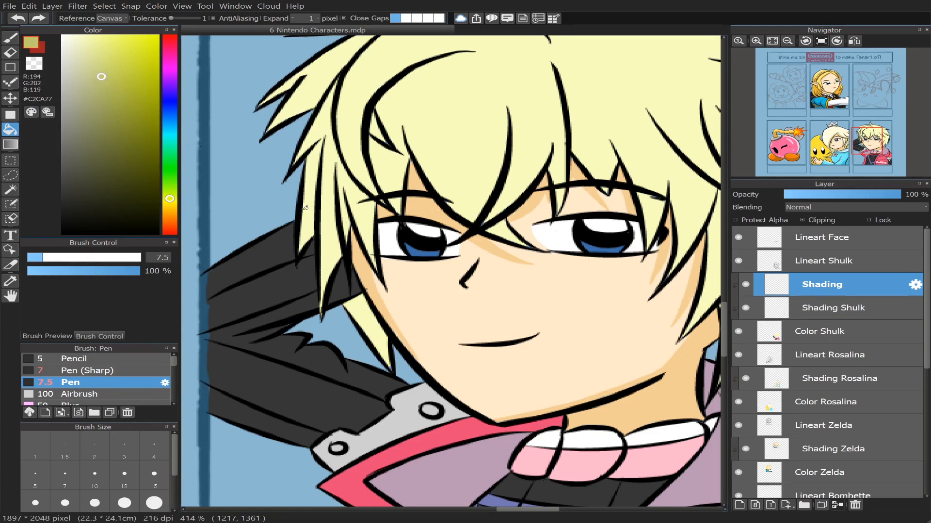
pyautogui.click(366, 321)
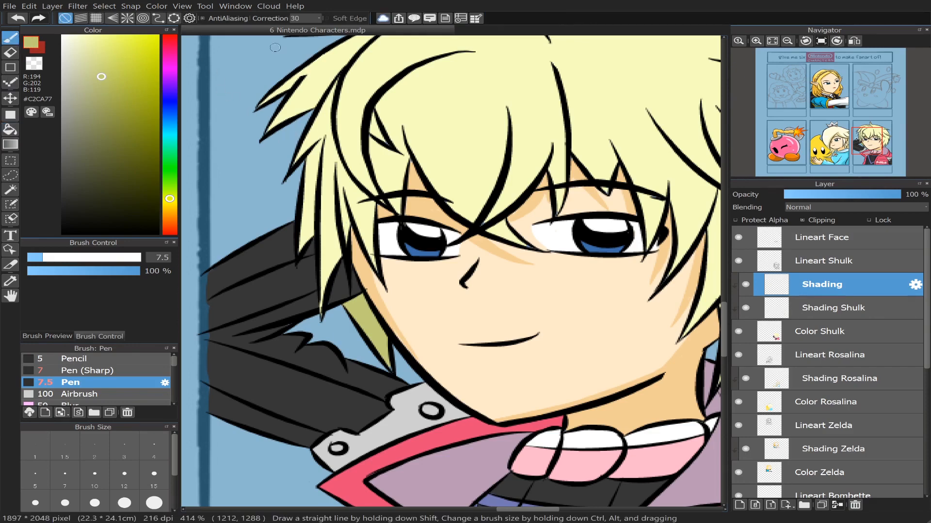
# Step: Shade the tips of the long side strands over the raised arm with the Pen at size 4.6
pyautogui.moveTo(859, 144); pyautogui.dragTo(861, 141)
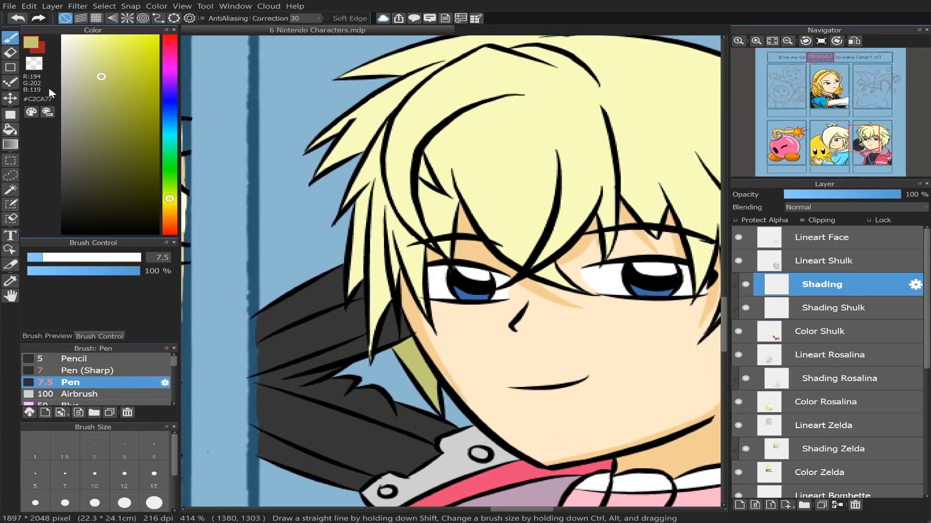
pyautogui.click(36, 258)
pyautogui.moveTo(377, 303); pyautogui.dragTo(369, 351)
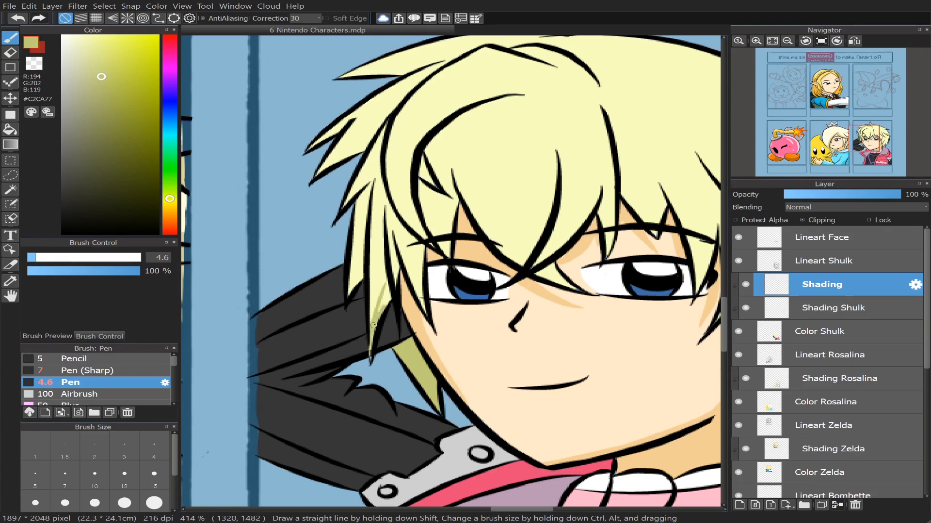
pyautogui.moveTo(374, 325); pyautogui.dragTo(385, 296)
pyautogui.hotkey('ctrl', 'z')
pyautogui.moveTo(388, 281); pyautogui.dragTo(384, 307)
pyautogui.moveTo(365, 274); pyautogui.dragTo(353, 282)
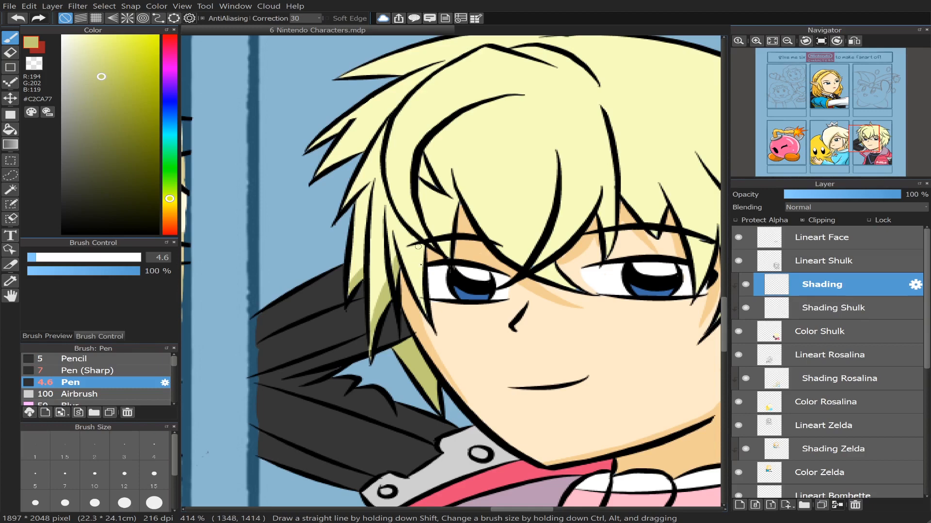
# Step: Shade the strand edge beside the raised-arm-side eye and outline and fill a shadow along the forehead lock above it
pyautogui.moveTo(418, 246); pyautogui.dragTo(421, 306)
pyautogui.moveTo(420, 245); pyautogui.dragTo(418, 298)
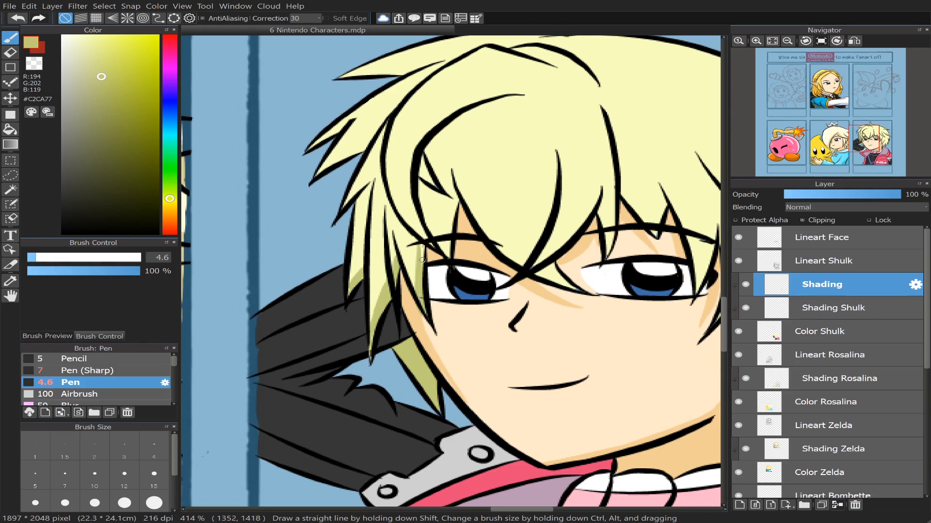
pyautogui.moveTo(422, 260); pyautogui.dragTo(420, 249)
pyautogui.moveTo(436, 248); pyautogui.dragTo(449, 202)
pyautogui.click(10, 130)
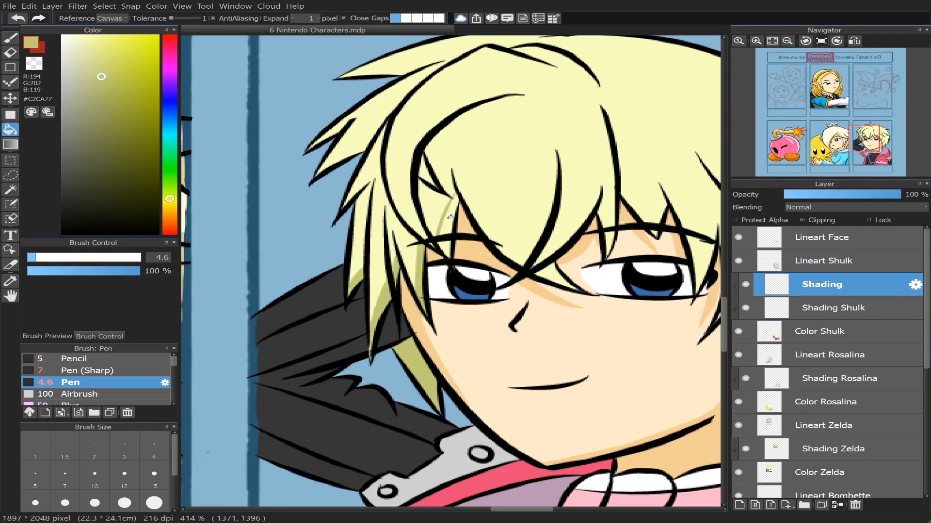
pyautogui.click(450, 217)
pyautogui.click(10, 38)
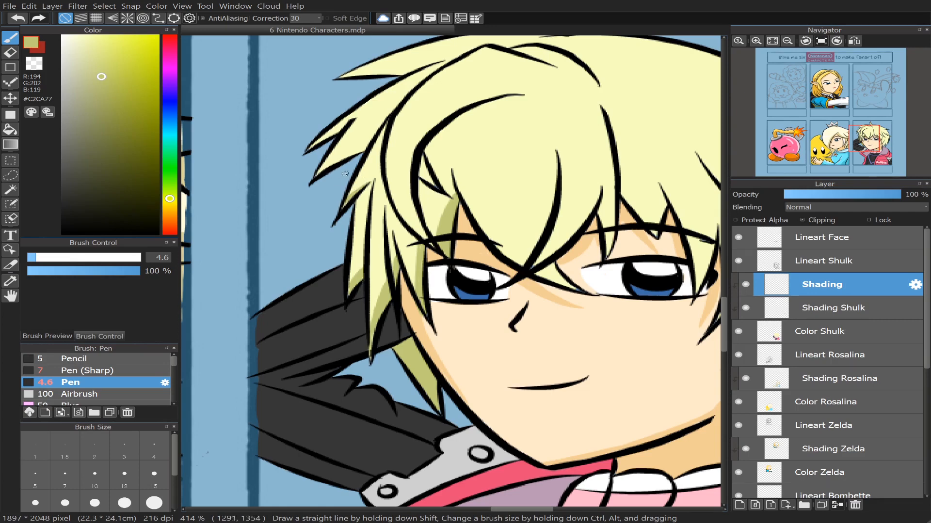
# Step: Shade the undersides of the two outer hair spikes above the raised arm
pyautogui.moveTo(365, 144)
pyautogui.mouseDown()
pyautogui.moveTo(317, 172)
pyautogui.moveTo(356, 151)
pyautogui.mouseUp()
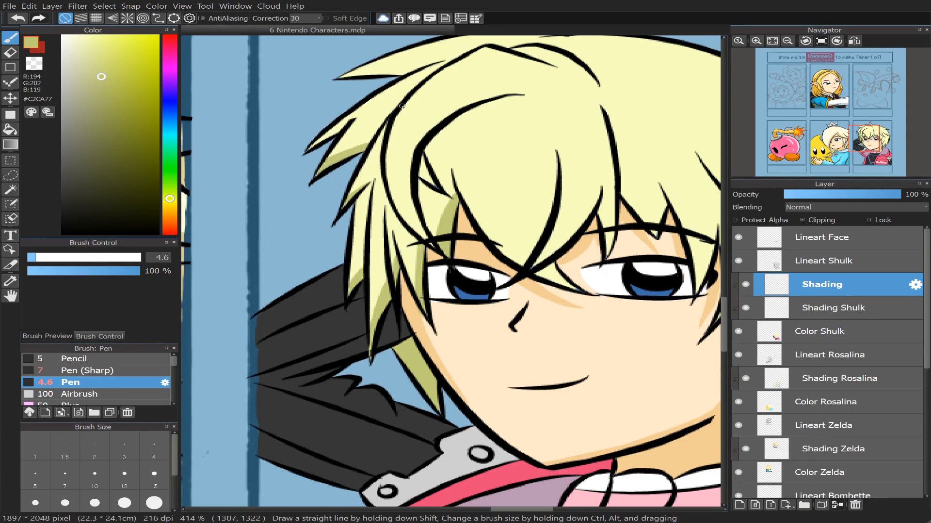
pyautogui.moveTo(841, 138)
pyautogui.moveTo(860, 144); pyautogui.dragTo(858, 142)
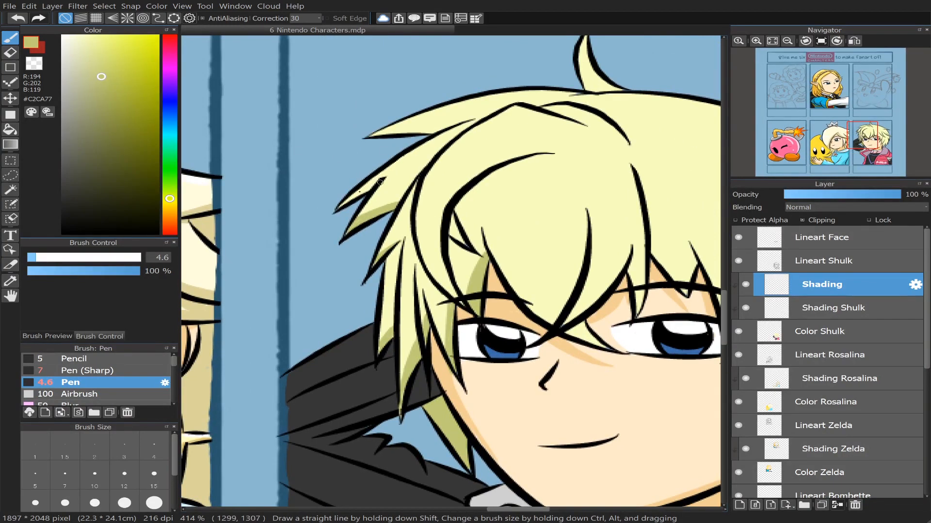
pyautogui.moveTo(380, 182); pyautogui.dragTo(347, 199)
# Step: Shade the underside of the uppermost outer hair spike with the Pen at size 6.3
pyautogui.click(51, 258)
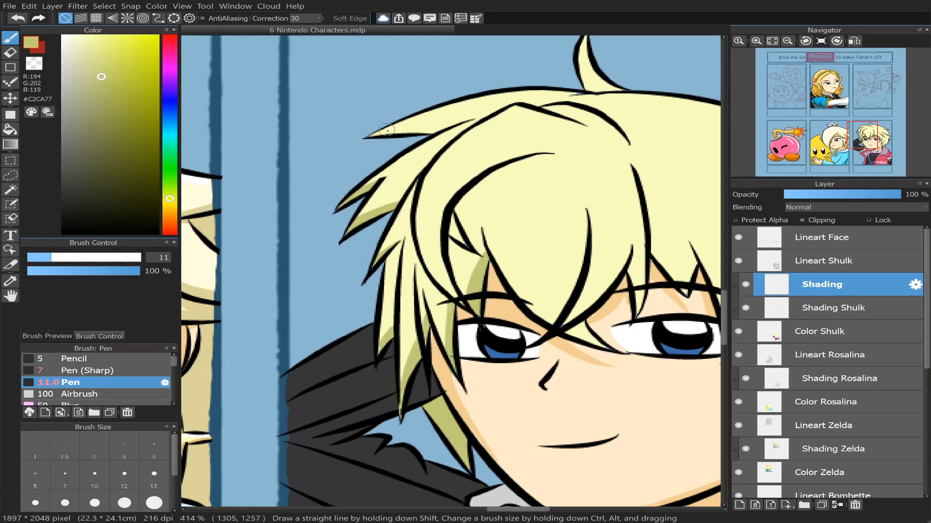
pyautogui.moveTo(47, 258); pyautogui.dragTo(40, 257)
pyautogui.moveTo(395, 127)
pyautogui.mouseDown()
pyautogui.moveTo(445, 124)
pyautogui.moveTo(383, 129)
pyautogui.moveTo(451, 124)
pyautogui.mouseUp()
pyautogui.moveTo(372, 135); pyautogui.dragTo(461, 121)
pyautogui.moveTo(820, 140)
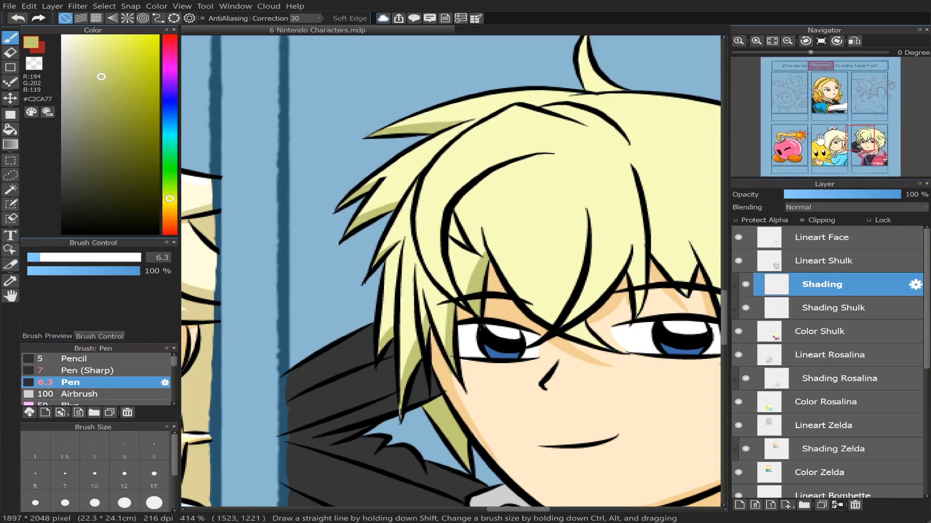
# Step: Fill the narrow section between the outer side strands with the hair shadow and touch up the neighbouring strand
pyautogui.moveTo(856, 139); pyautogui.dragTo(870, 137)
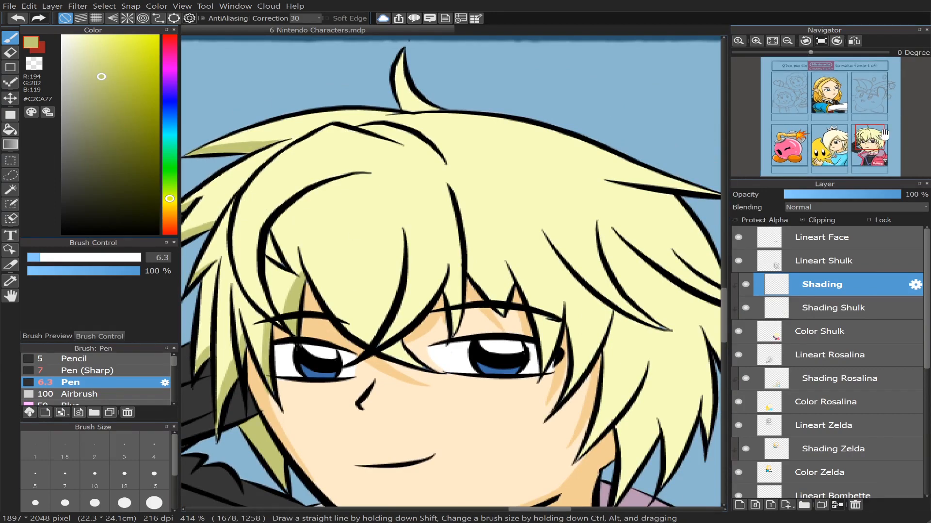
pyautogui.moveTo(875, 138); pyautogui.dragTo(867, 144)
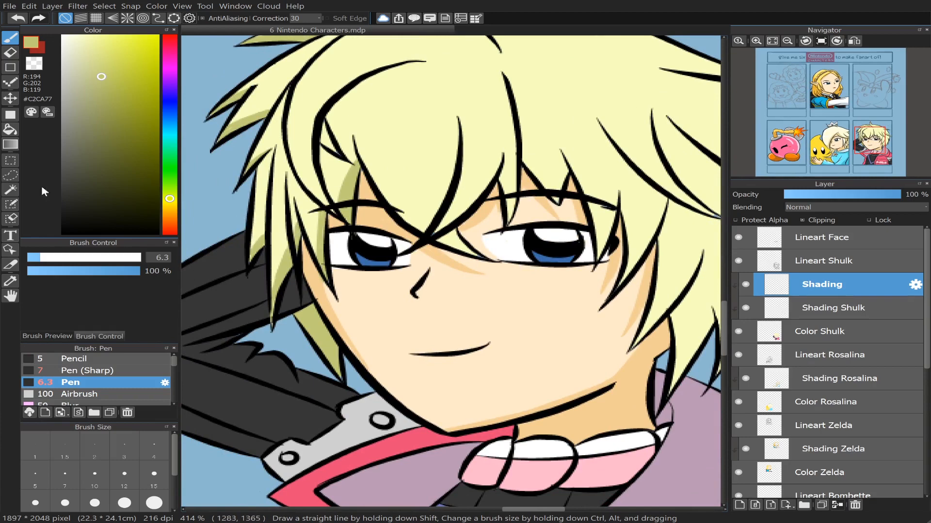
pyautogui.click(10, 129)
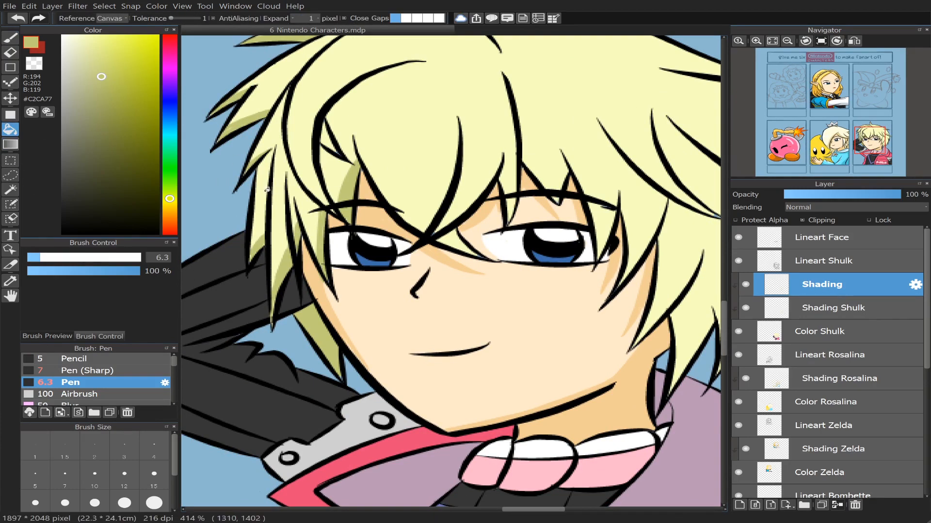
pyautogui.click(10, 38)
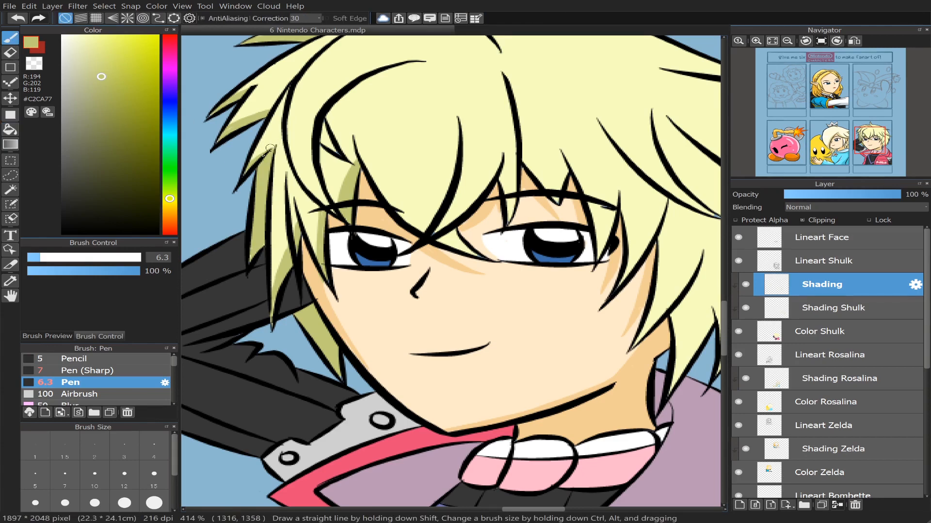
pyautogui.moveTo(286, 242); pyautogui.dragTo(272, 281)
pyautogui.click(15, 56)
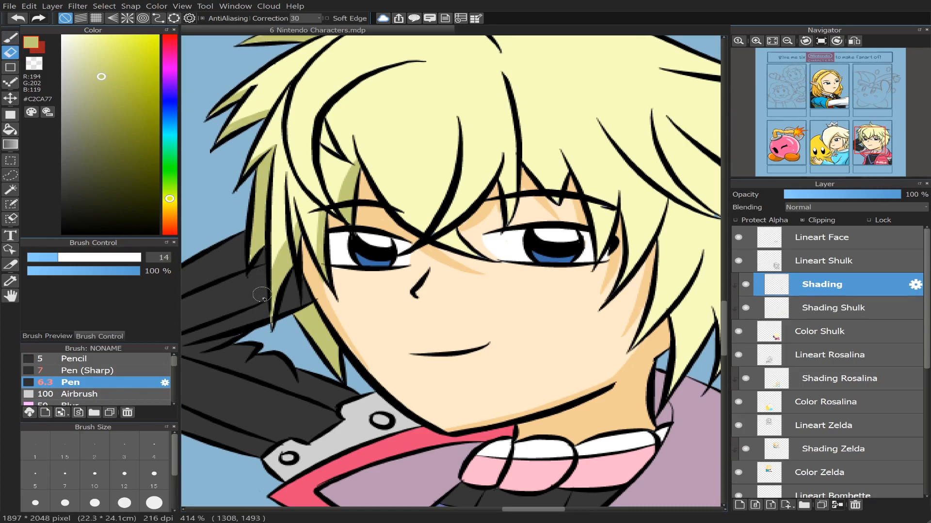
pyautogui.click(10, 37)
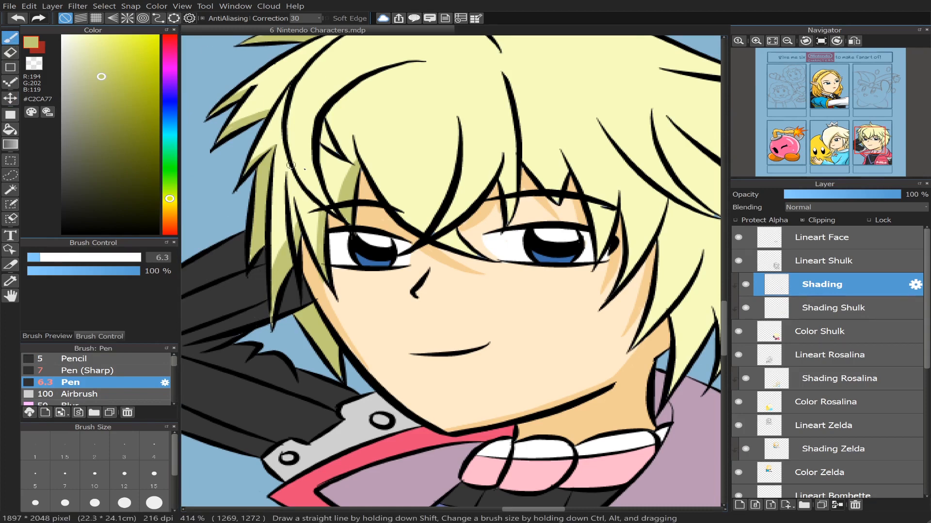
# Step: Fill the rest of the forehead lock and the small sliver beneath the curved bang line with the hair shadow
pyautogui.click(10, 130)
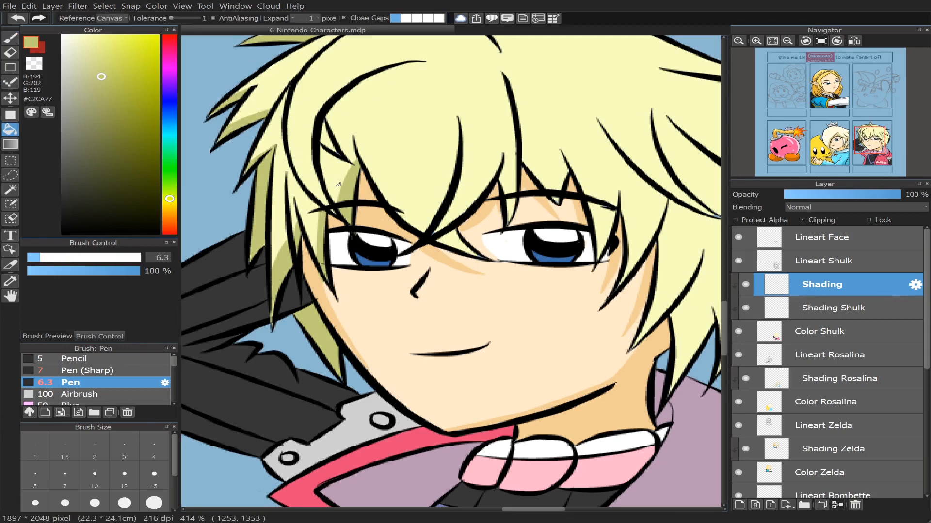
pyautogui.click(345, 157)
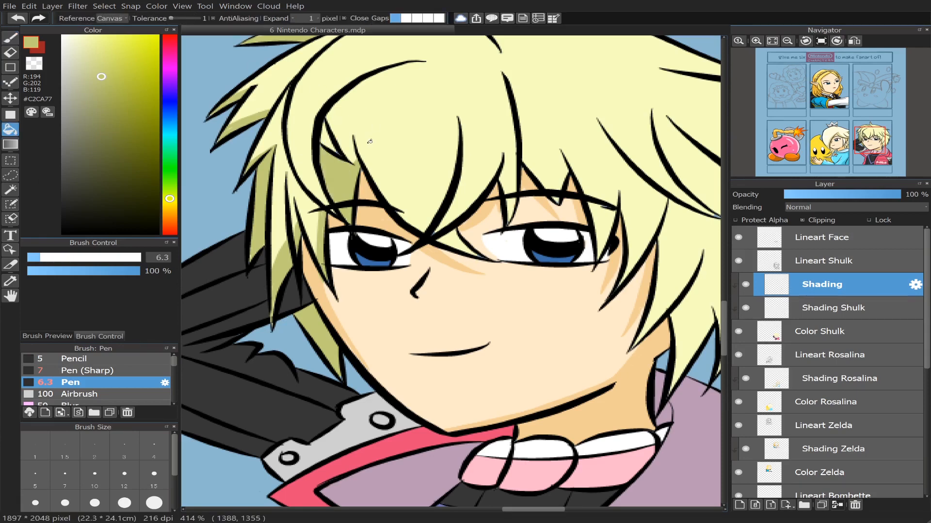
pyautogui.click(327, 137)
# Step: Draw the shadow edge beneath the long curved bang line down to the forehead lock and fill the area between them with #C2CA77
pyautogui.moveTo(869, 143); pyautogui.dragTo(865, 140)
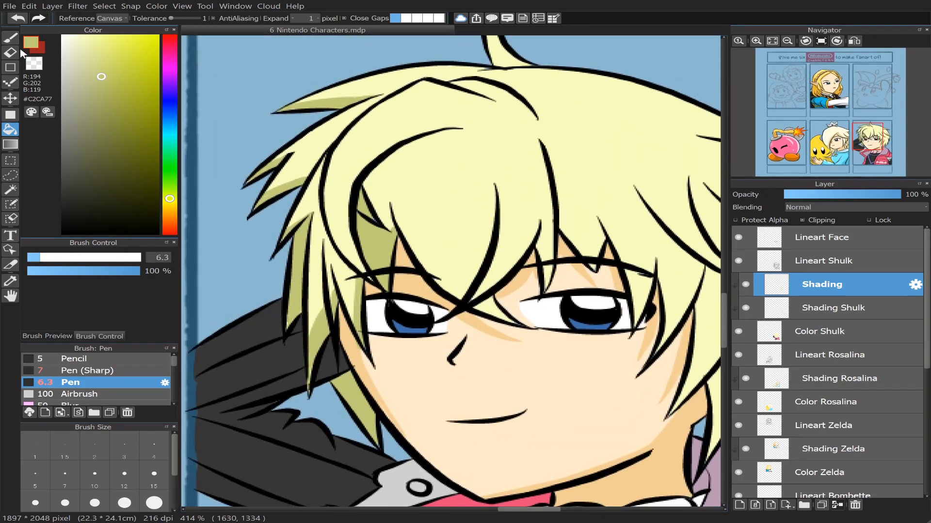
pyautogui.click(10, 37)
pyautogui.moveTo(460, 130); pyautogui.dragTo(367, 191)
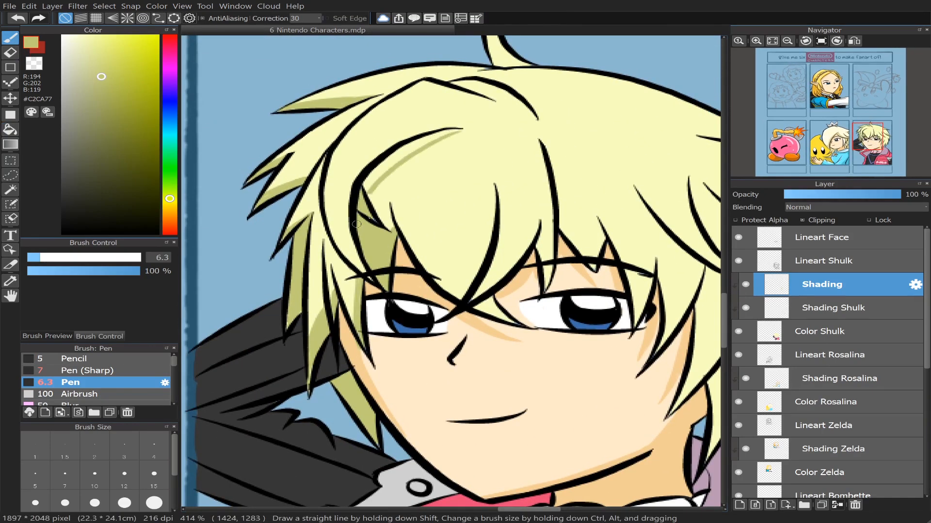
pyautogui.hotkey('ctrl', 'z')
pyautogui.moveTo(461, 129); pyautogui.dragTo(367, 192)
pyautogui.hotkey('ctrl', 'z')
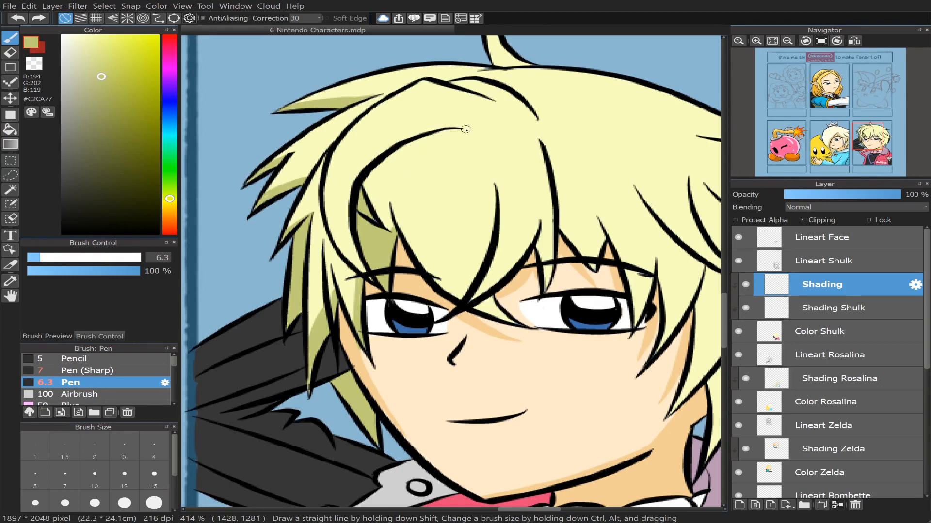
pyautogui.moveTo(470, 127)
pyautogui.mouseDown()
pyautogui.moveTo(413, 151)
pyautogui.moveTo(367, 196)
pyautogui.mouseUp()
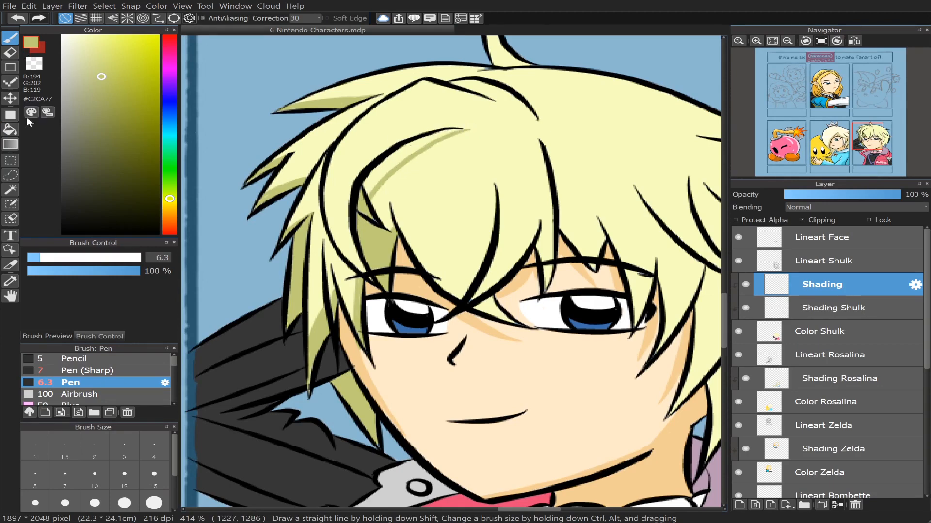
pyautogui.click(10, 129)
pyautogui.click(391, 166)
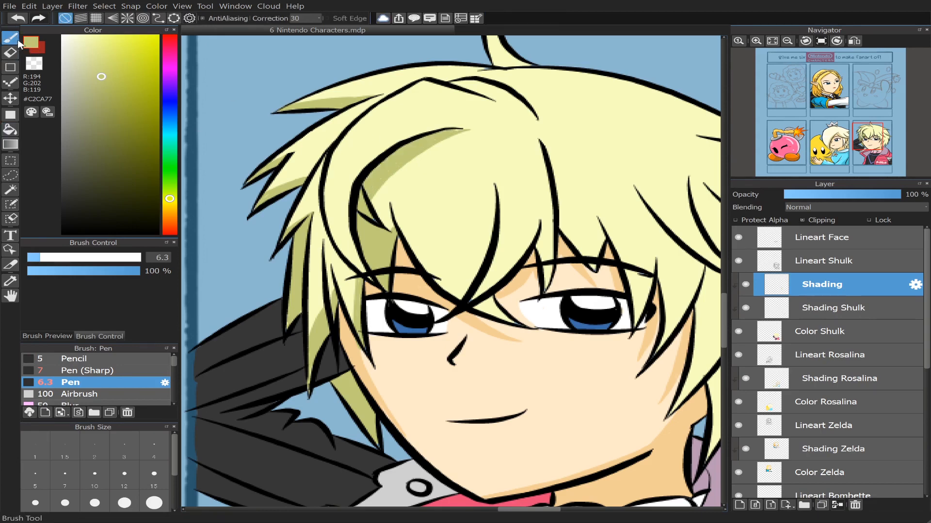
pyautogui.press('b')
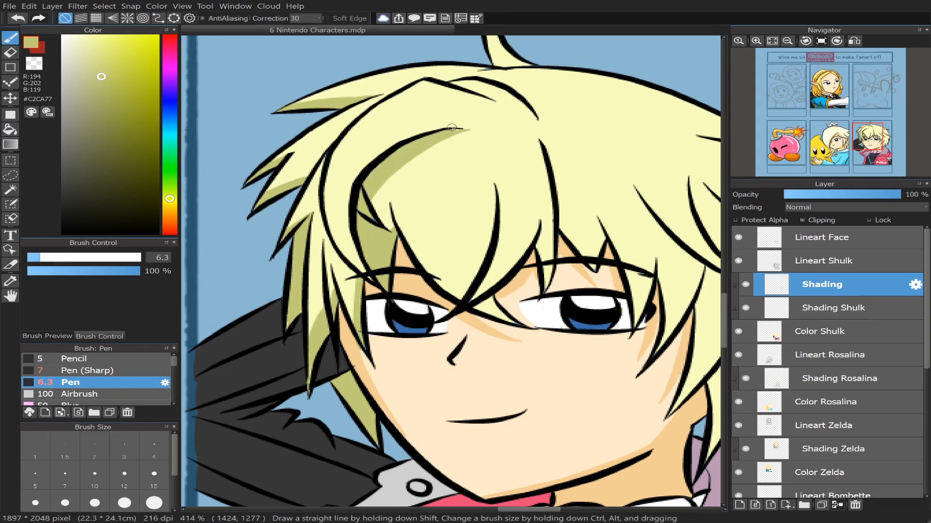
# Step: Redraw the tapered tip of the hair shadow so it extends slightly past the upper end of the long curved bang line
pyautogui.hotkey('ctrl', 'z')
pyautogui.moveTo(474, 131)
pyautogui.mouseDown()
pyautogui.moveTo(488, 131)
pyautogui.moveTo(448, 134)
pyautogui.mouseUp()
pyautogui.hotkey('ctrl', 'z')
pyautogui.hotkey('ctrl', 'z')
pyautogui.hotkey('ctrl', 'z')
pyautogui.hotkey('ctrl', 'z')
pyautogui.moveTo(449, 131)
pyautogui.mouseDown()
pyautogui.moveTo(486, 130)
pyautogui.moveTo(473, 128)
pyautogui.mouseUp()
pyautogui.hotkey('ctrl', 'z')
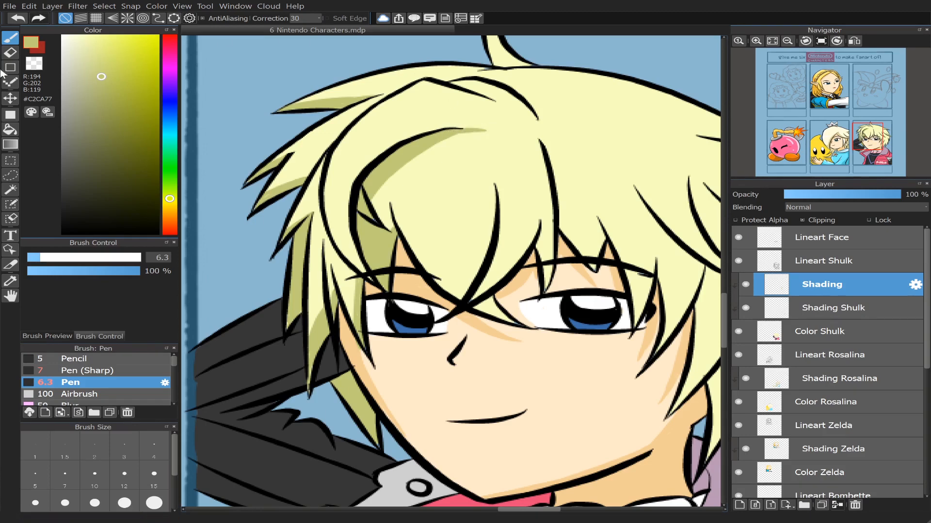
pyautogui.click(10, 51)
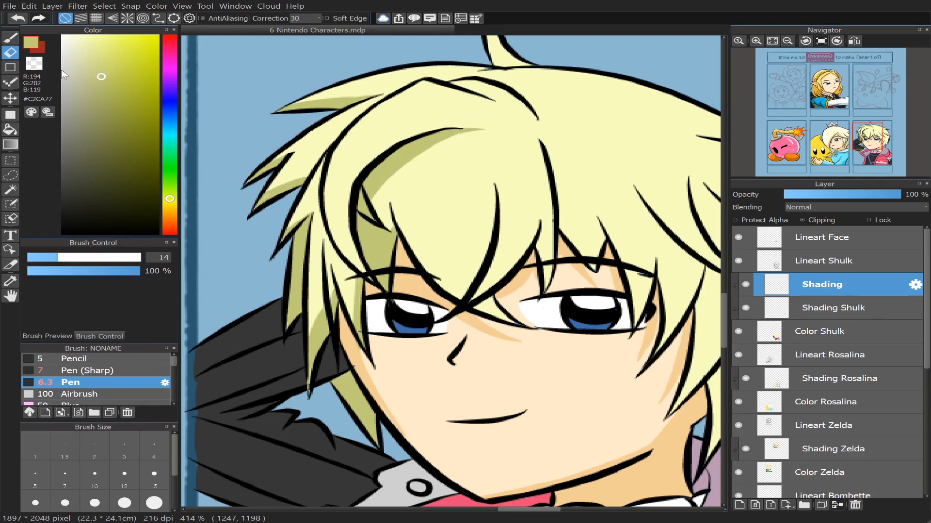
# Step: Draw the shadow edge from the curved bang's shadow down to the forehead lock and fill the enclosed area with #C2CA77
pyautogui.click(10, 37)
pyautogui.moveTo(394, 173); pyautogui.dragTo(388, 226)
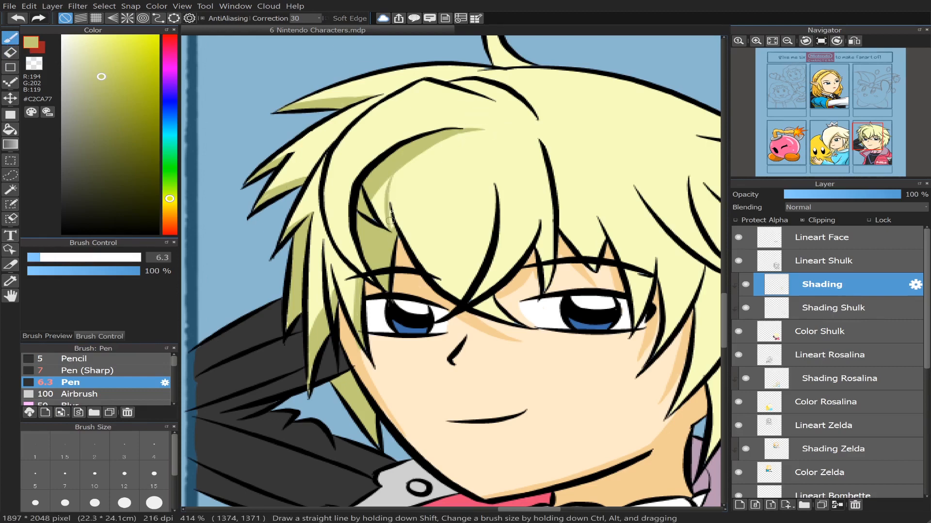
pyautogui.hotkey('ctrl', 'z')
pyautogui.moveTo(402, 167); pyautogui.dragTo(397, 226)
pyautogui.hotkey('ctrl', 'z')
pyautogui.moveTo(406, 159)
pyautogui.mouseDown()
pyautogui.moveTo(388, 192)
pyautogui.moveTo(395, 230)
pyautogui.mouseUp()
pyautogui.click(10, 130)
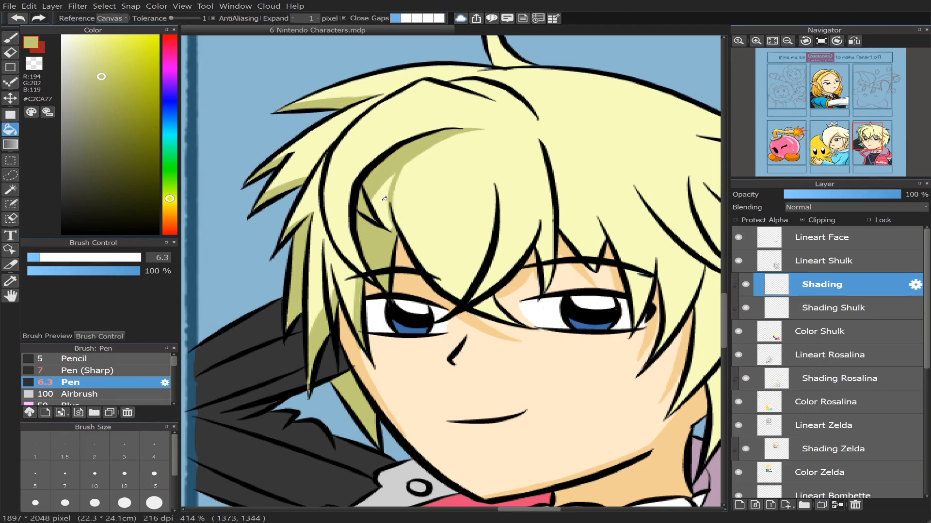
pyautogui.click(10, 38)
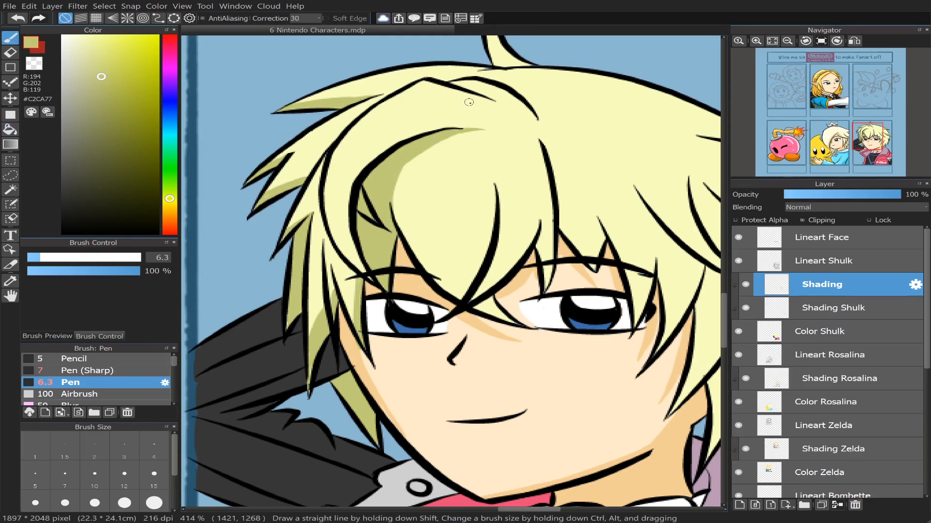
# Step: Fill the remaining light gaps in the side strands beside the temple with the hair shadow and touch up the neighbouring outer spike
pyautogui.moveTo(862, 143); pyautogui.dragTo(862, 148)
pyautogui.click(11, 132)
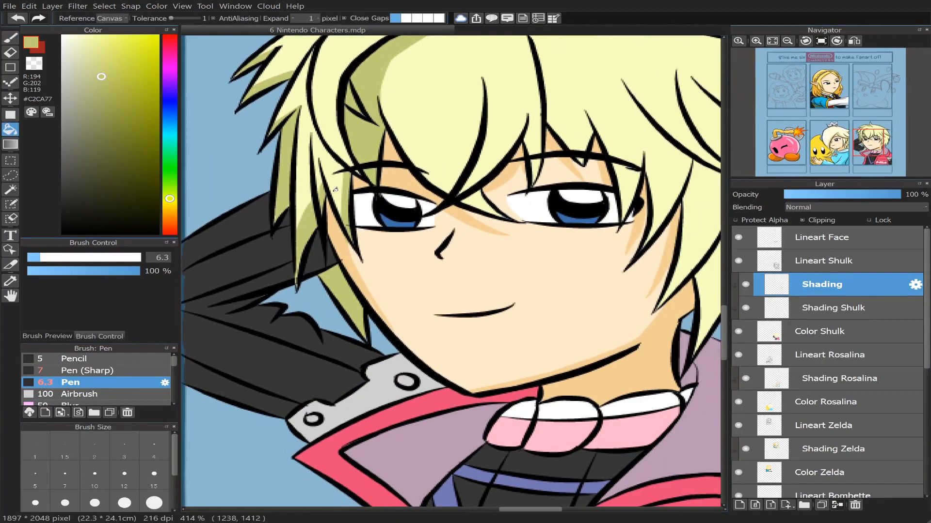
pyautogui.click(314, 174)
pyautogui.click(305, 184)
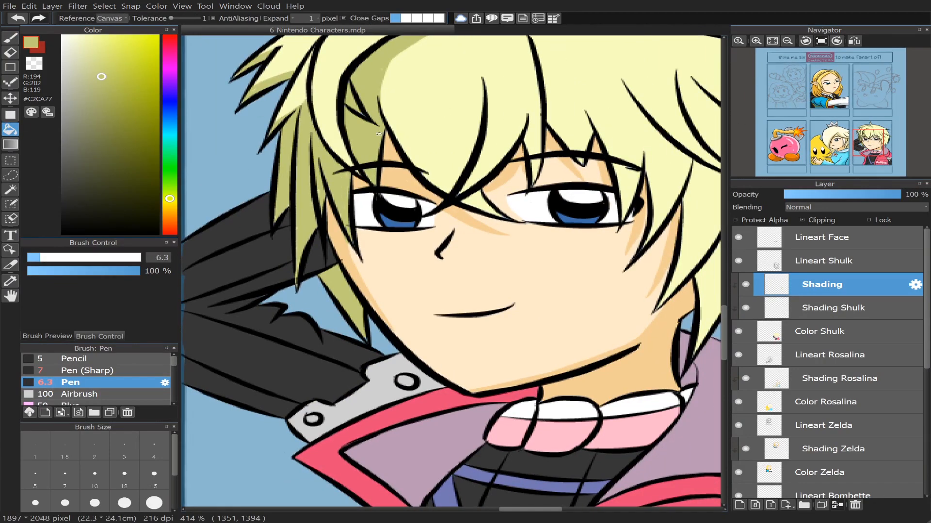
pyautogui.moveTo(866, 140); pyautogui.dragTo(859, 143)
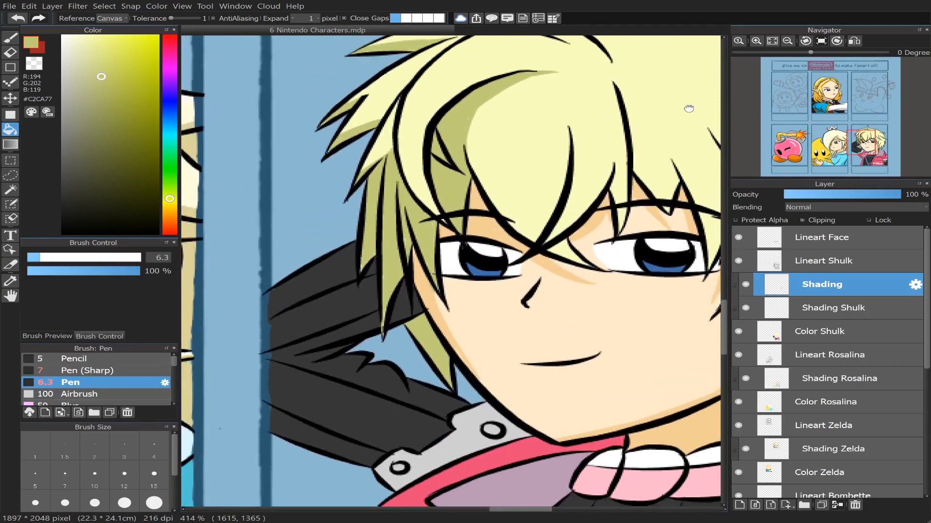
pyautogui.click(10, 37)
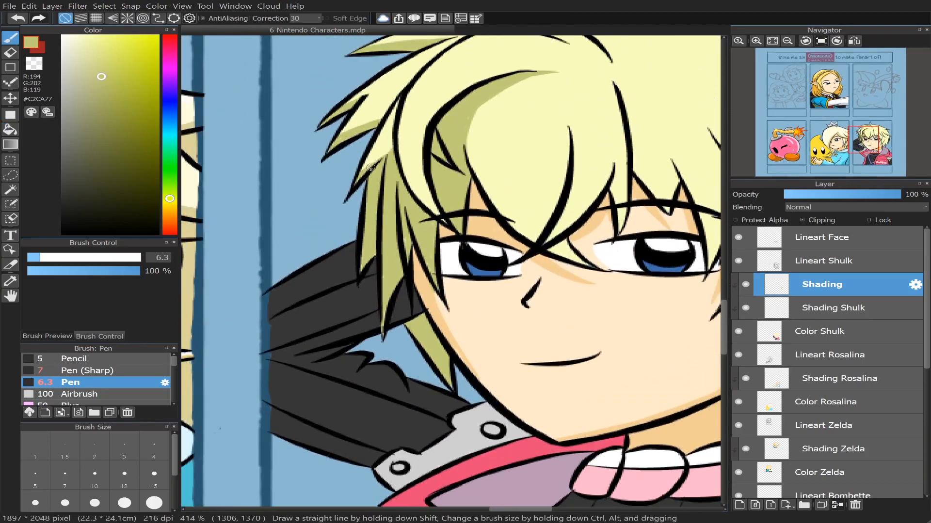
pyautogui.moveTo(391, 146); pyautogui.dragTo(354, 177)
# Step: Draw the shadow edge down the central bang to its tip, then fill it and the small lock beneath the crossing bangs
pyautogui.moveTo(866, 141); pyautogui.dragTo(872, 145)
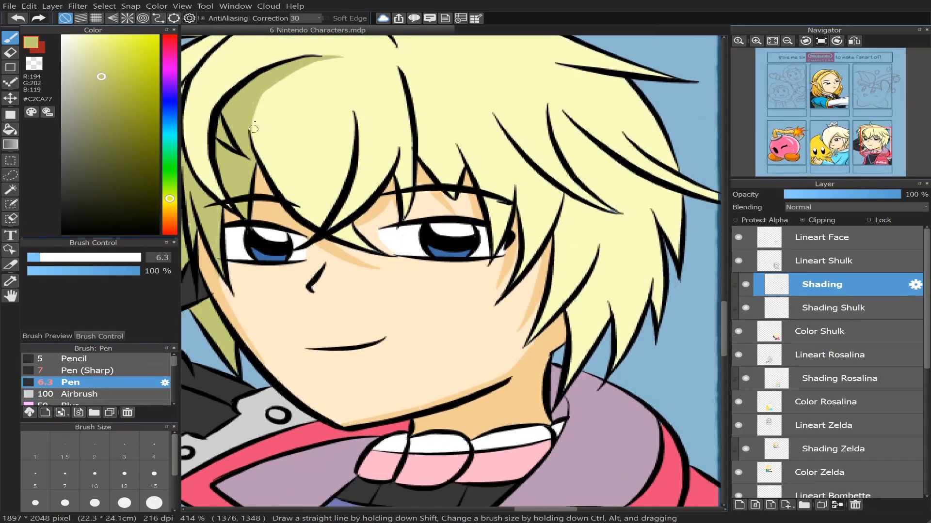
pyautogui.moveTo(262, 89)
pyautogui.mouseDown()
pyautogui.moveTo(294, 186)
pyautogui.moveTo(327, 218)
pyautogui.mouseUp()
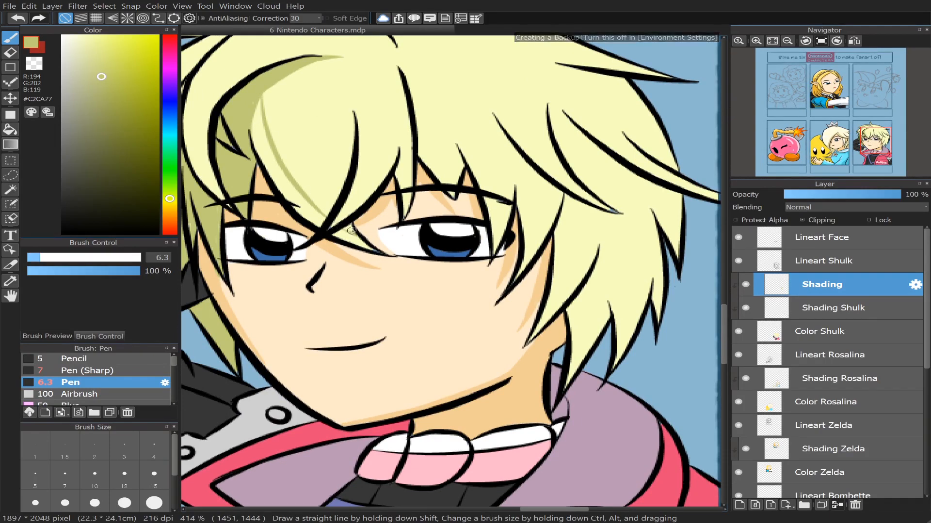
pyautogui.click(10, 130)
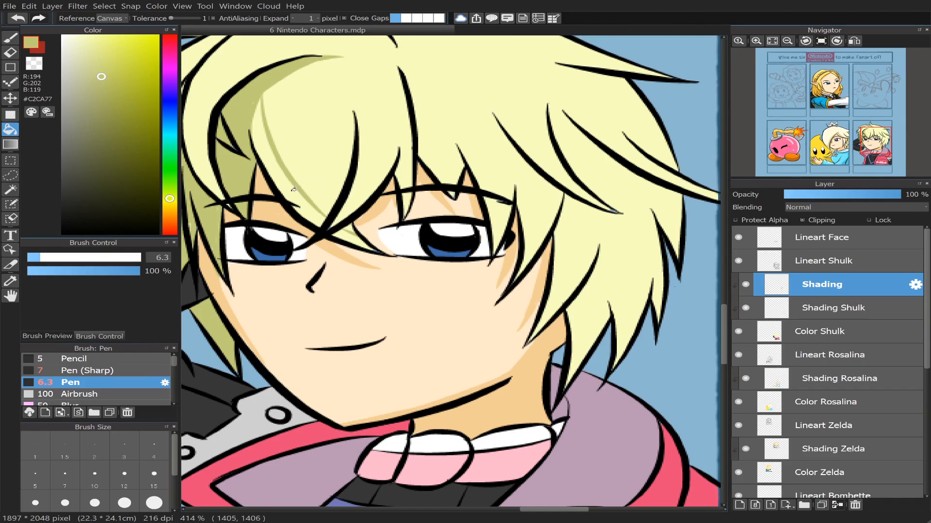
pyautogui.click(293, 189)
pyautogui.click(10, 37)
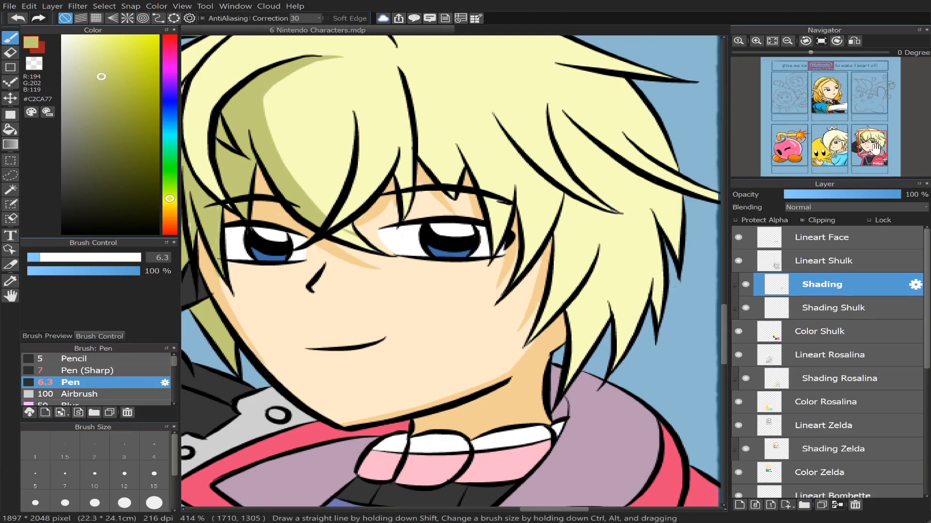
pyautogui.moveTo(871, 144); pyautogui.dragTo(867, 140)
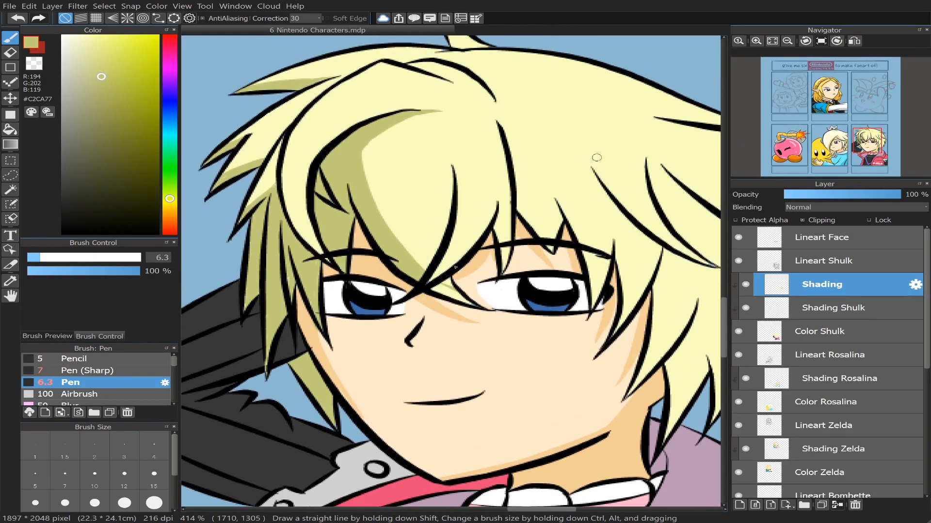
pyautogui.click(10, 130)
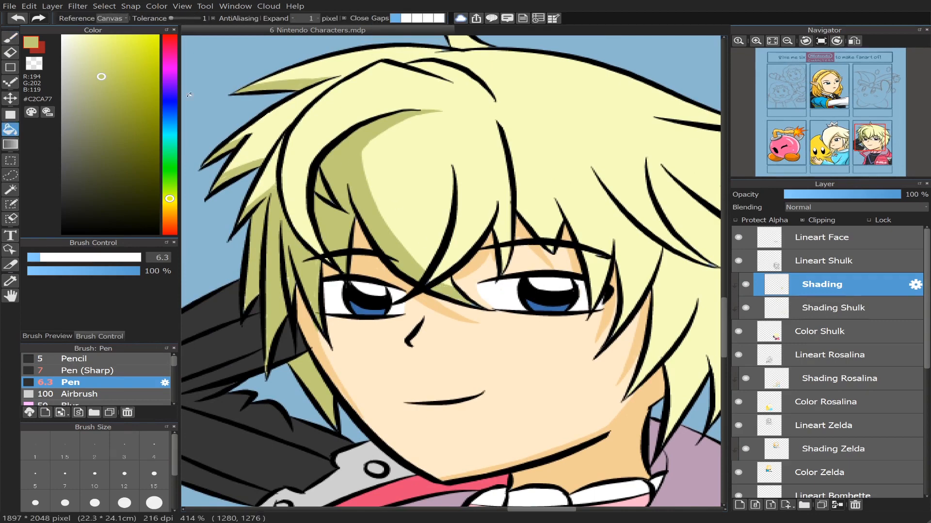
pyautogui.click(10, 38)
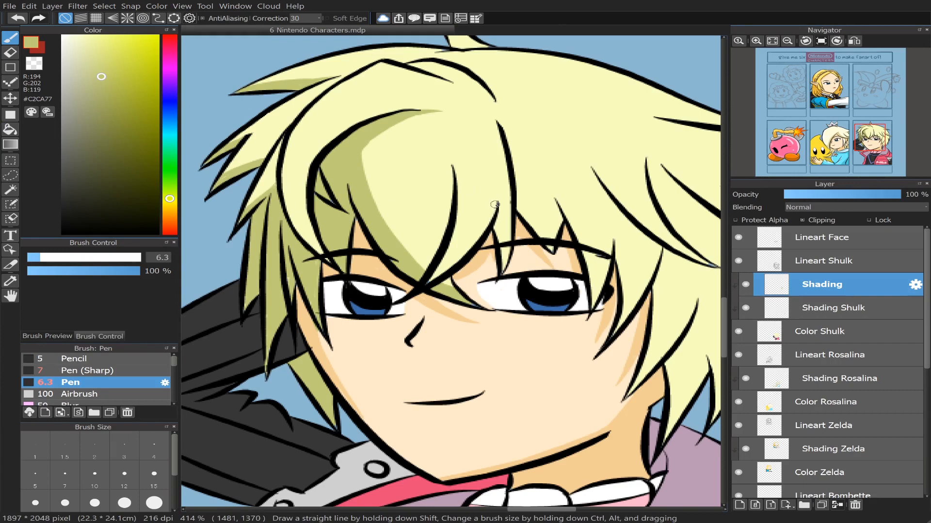
# Step: Shade the lower edge of the central bang from the split above the right-hand eye down toward the bang's tip
pyautogui.moveTo(494, 206); pyautogui.dragTo(472, 244)
pyautogui.hotkey('ctrl', 'z')
pyautogui.moveTo(498, 203)
pyautogui.mouseDown()
pyautogui.moveTo(475, 236)
pyautogui.moveTo(433, 274)
pyautogui.mouseUp()
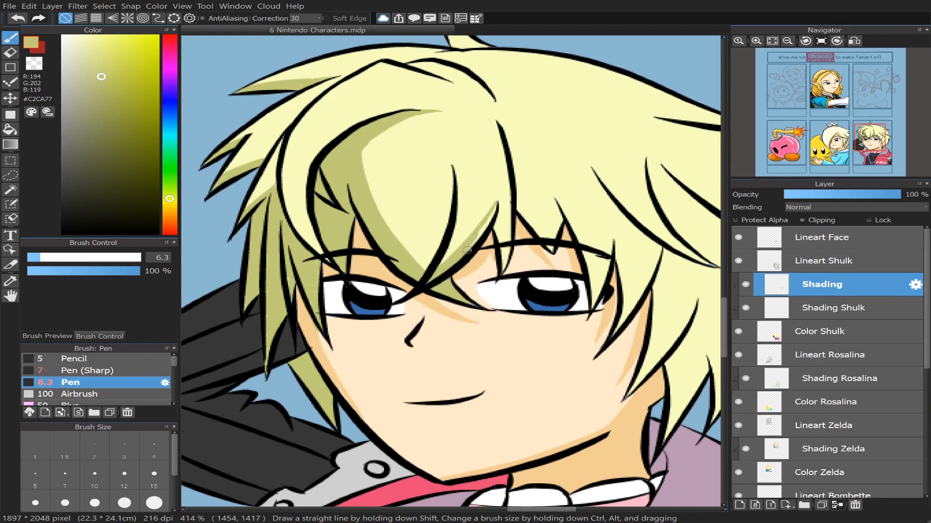
pyautogui.moveTo(497, 203); pyautogui.dragTo(485, 227)
# Step: Shade the thin lock beside the central bang and the short pointed locks above the right-hand eye
pyautogui.moveTo(505, 245); pyautogui.dragTo(502, 266)
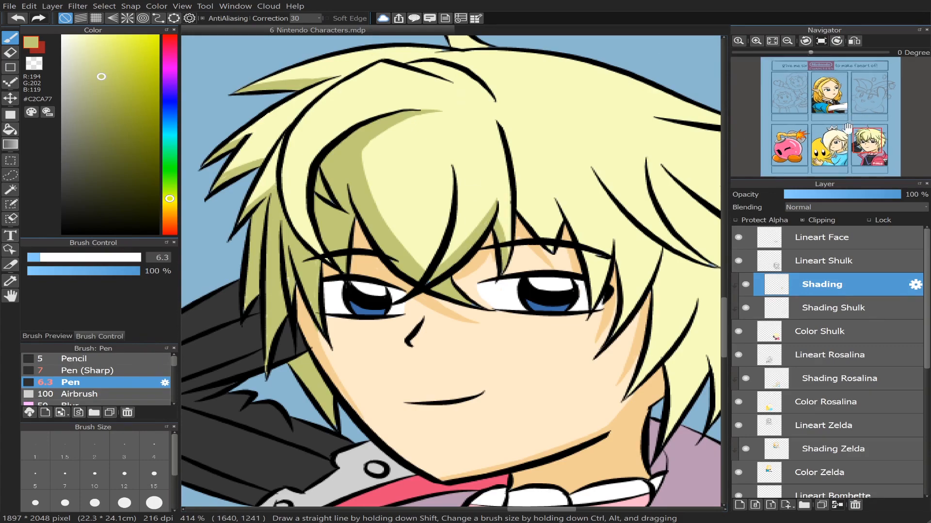
pyautogui.moveTo(872, 143); pyautogui.dragTo(873, 139)
pyautogui.moveTo(396, 149); pyautogui.dragTo(402, 159)
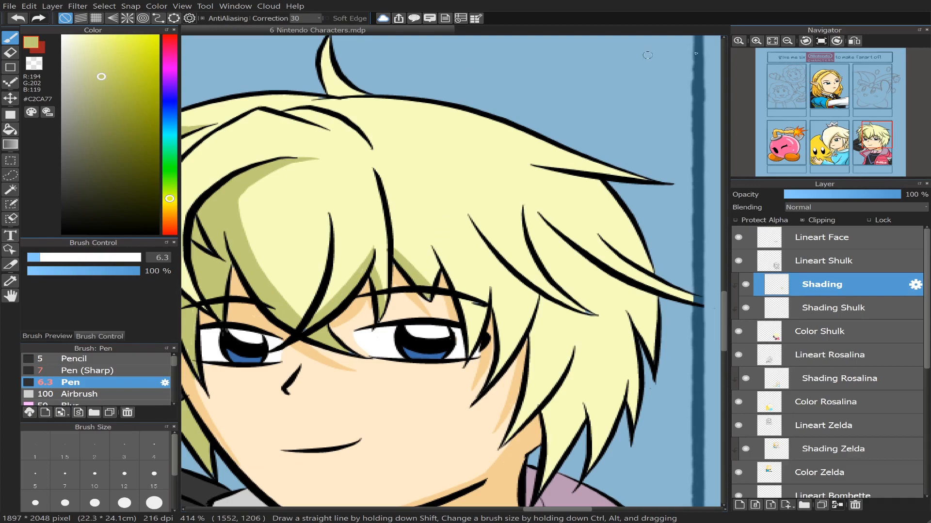
# Step: Add a thin shadow along the outer side of the long curved bang line, from its upper tip down toward the eyebrow
pyautogui.moveTo(875, 139); pyautogui.dragTo(862, 139)
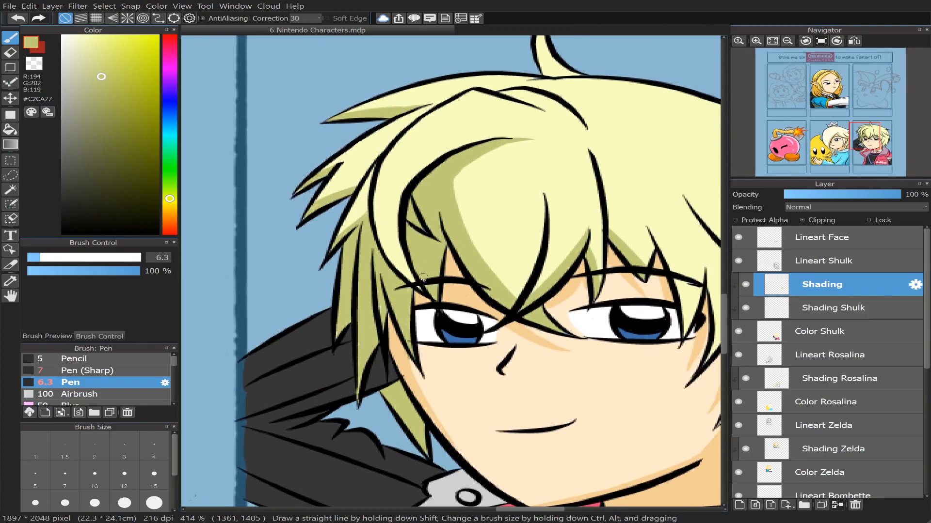
pyautogui.moveTo(517, 137)
pyautogui.mouseDown()
pyautogui.moveTo(482, 138)
pyautogui.moveTo(426, 167)
pyautogui.moveTo(421, 180)
pyautogui.mouseUp()
pyautogui.moveTo(475, 139)
pyautogui.mouseDown()
pyautogui.moveTo(434, 158)
pyautogui.moveTo(386, 208)
pyautogui.mouseUp()
pyautogui.hotkey('ctrl', 'z')
pyautogui.moveTo(454, 146)
pyautogui.mouseDown()
pyautogui.moveTo(425, 166)
pyautogui.moveTo(404, 222)
pyautogui.mouseUp()
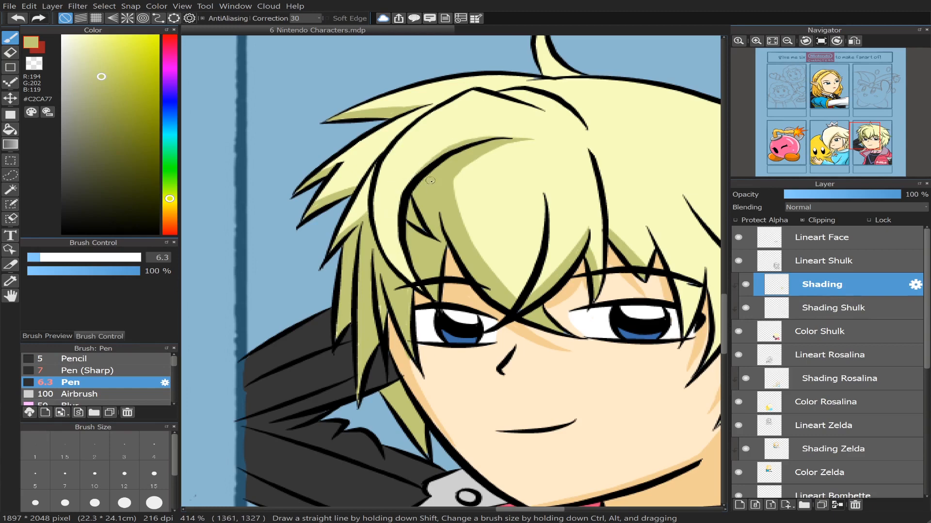
pyautogui.moveTo(453, 148)
pyautogui.mouseDown()
pyautogui.moveTo(425, 164)
pyautogui.moveTo(398, 232)
pyautogui.mouseUp()
pyautogui.moveTo(444, 150)
pyautogui.mouseDown()
pyautogui.moveTo(402, 206)
pyautogui.moveTo(395, 250)
pyautogui.mouseUp()
pyautogui.moveTo(396, 207)
pyautogui.mouseDown()
pyautogui.moveTo(395, 235)
pyautogui.moveTo(421, 288)
pyautogui.mouseUp()
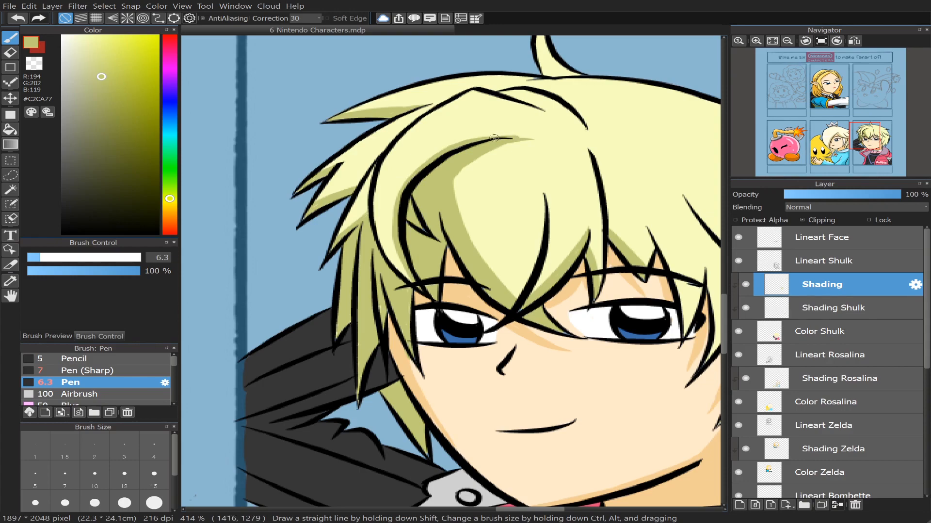
pyautogui.moveTo(521, 140); pyautogui.dragTo(503, 137)
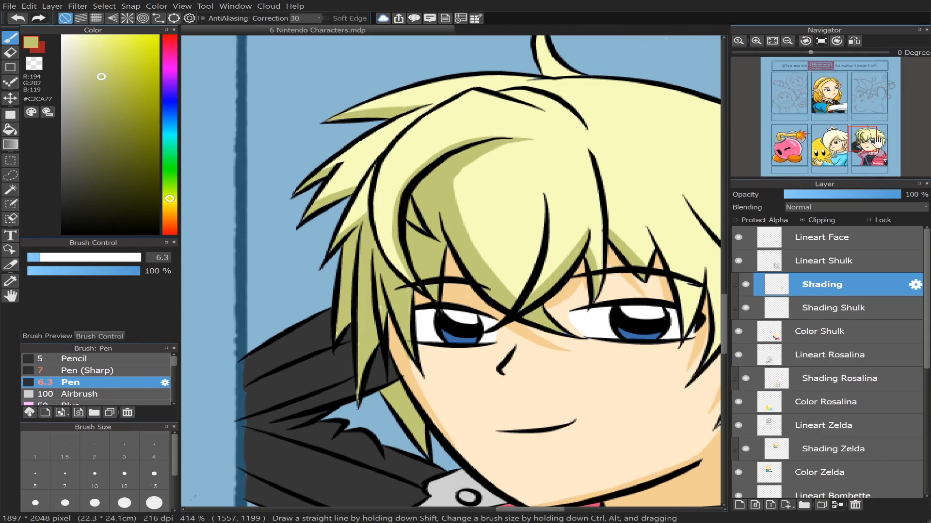
# Step: Shade the inner left side of the upright tuft on the crown with the hair shadow
pyautogui.moveTo(878, 141); pyautogui.dragTo(882, 136)
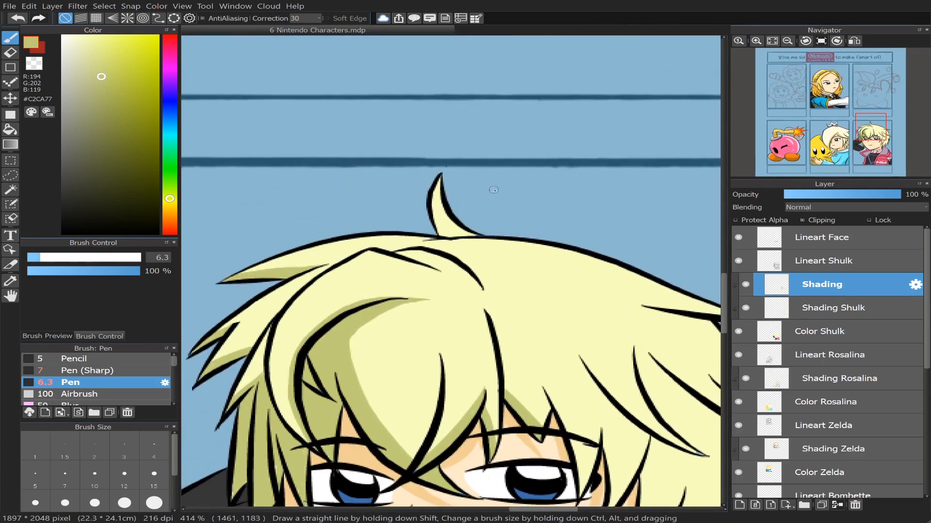
pyautogui.moveTo(434, 184)
pyautogui.mouseDown()
pyautogui.moveTo(442, 232)
pyautogui.moveTo(444, 181)
pyautogui.moveTo(436, 188)
pyautogui.mouseUp()
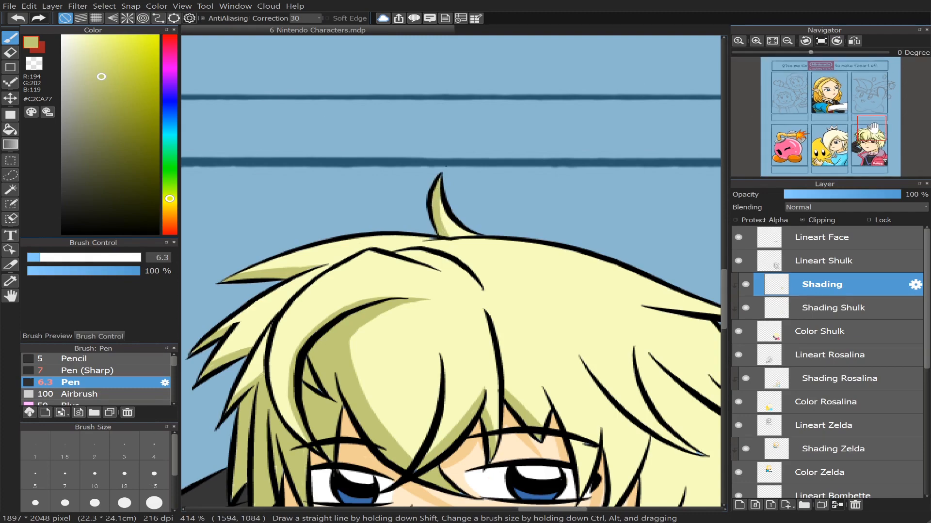
# Step: Shade both sides of the line beneath the large swept spike at the upper right of the hair, tapering the shadow inward
pyautogui.moveTo(871, 133); pyautogui.dragTo(872, 140)
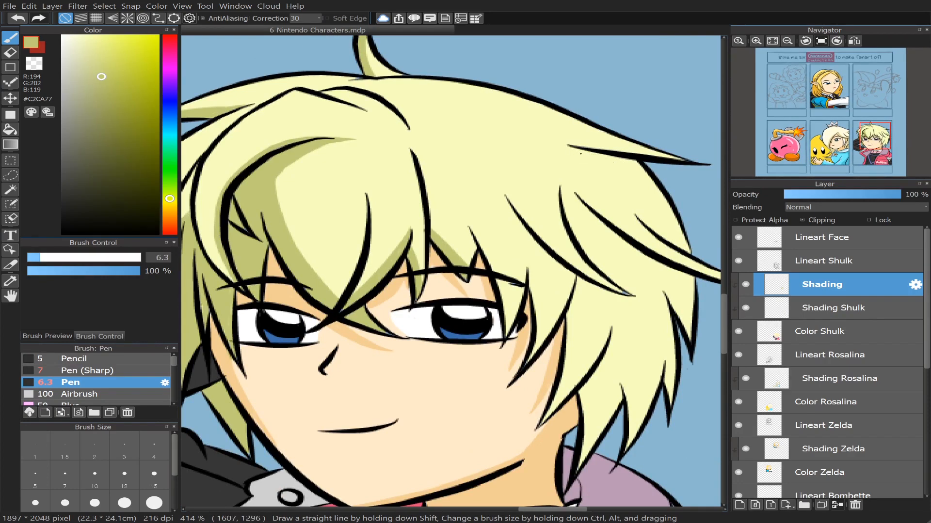
pyautogui.moveTo(566, 144); pyautogui.dragTo(639, 167)
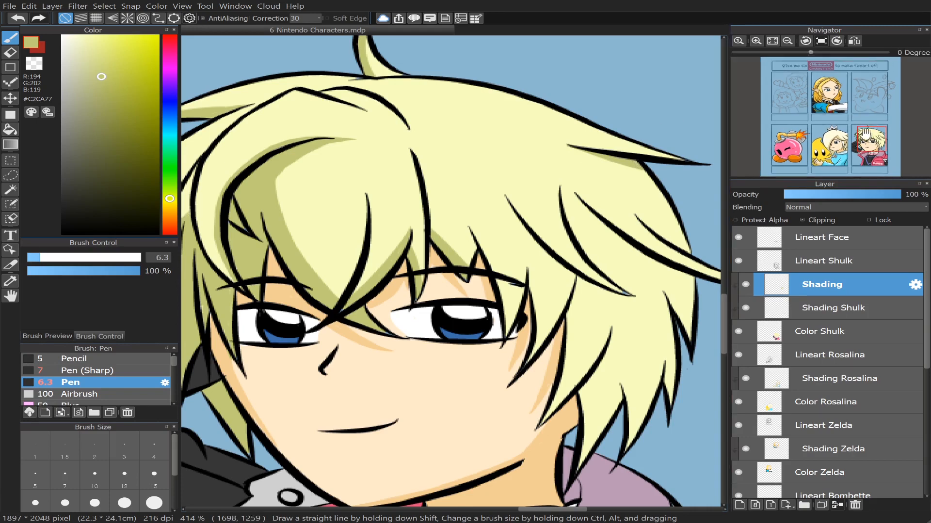
pyautogui.moveTo(873, 138); pyautogui.dragTo(879, 136)
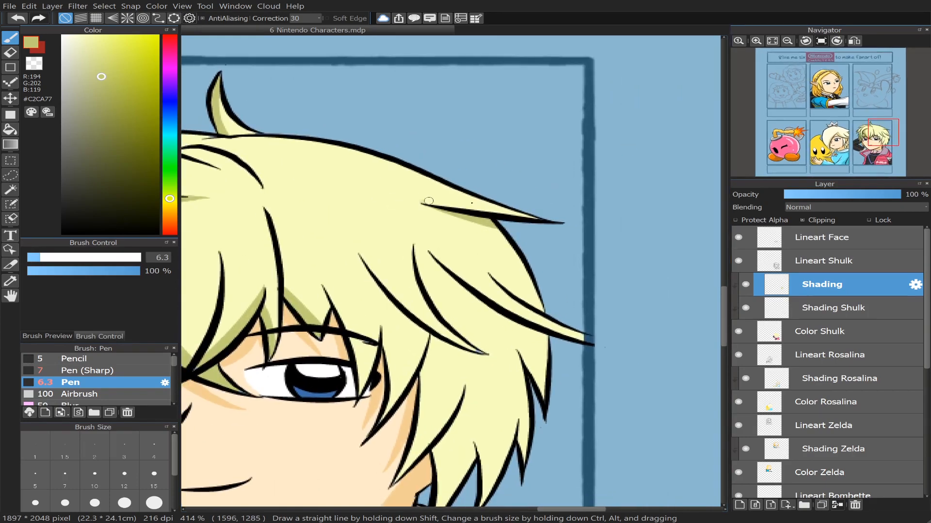
pyautogui.moveTo(425, 201); pyautogui.dragTo(492, 201)
pyautogui.hotkey('ctrl', 'z')
pyautogui.moveTo(423, 203); pyautogui.dragTo(502, 212)
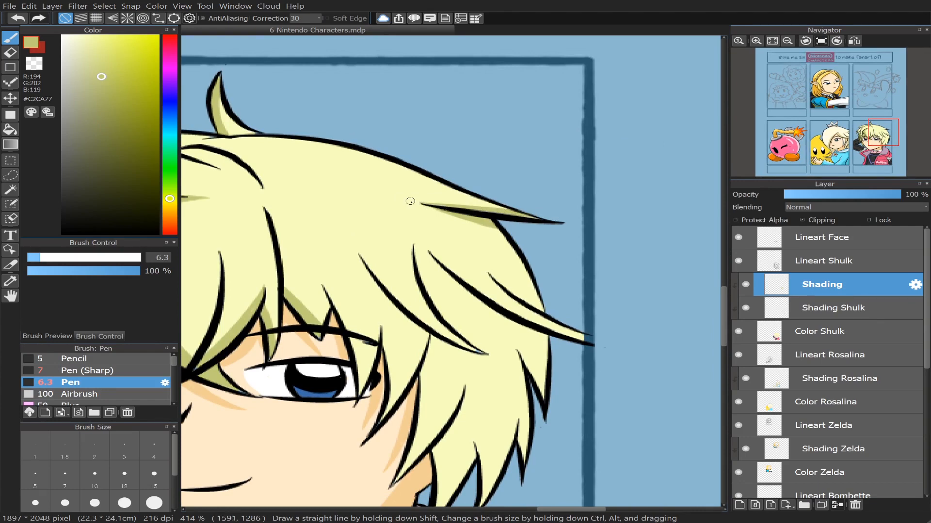
pyautogui.moveTo(415, 203); pyautogui.dragTo(470, 218)
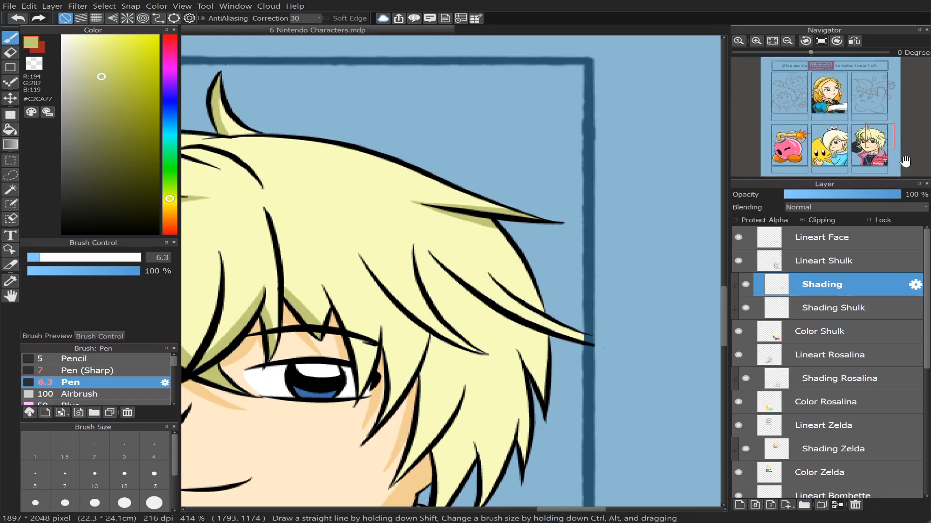
# Step: Shade along the long curved strand line right of the fringe and clean up the shadow at its lower tip with the Eraser
pyautogui.moveTo(892, 148); pyautogui.dragTo(874, 145)
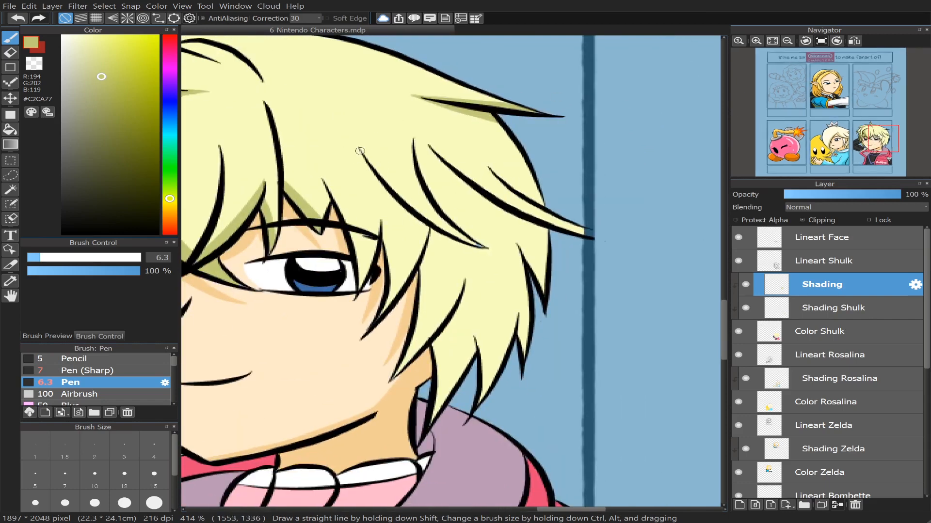
pyautogui.moveTo(365, 158); pyautogui.dragTo(427, 227)
pyautogui.hotkey('ctrl', 'z')
pyautogui.moveTo(364, 151); pyautogui.dragTo(468, 237)
pyautogui.hotkey('ctrl', 'z')
pyautogui.moveTo(360, 149); pyautogui.dragTo(467, 240)
pyautogui.moveTo(418, 211)
pyautogui.mouseDown()
pyautogui.moveTo(384, 181)
pyautogui.moveTo(427, 220)
pyautogui.moveTo(411, 202)
pyautogui.moveTo(438, 227)
pyautogui.moveTo(421, 210)
pyautogui.moveTo(479, 243)
pyautogui.moveTo(469, 243)
pyautogui.mouseUp()
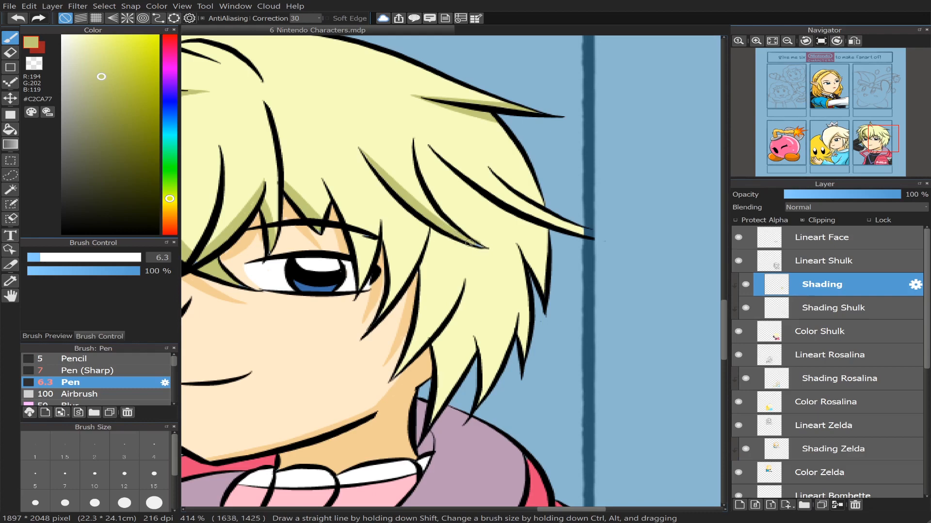
pyautogui.click(10, 52)
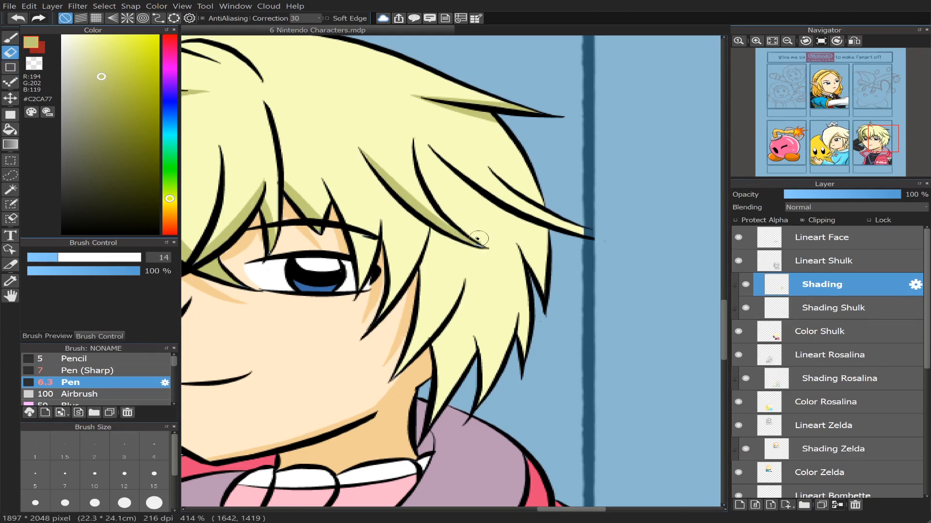
# Step: Shade the bang strand above the outer eyebrow with the Pen, following its line from the upper tip down beside the eye
pyautogui.click(10, 36)
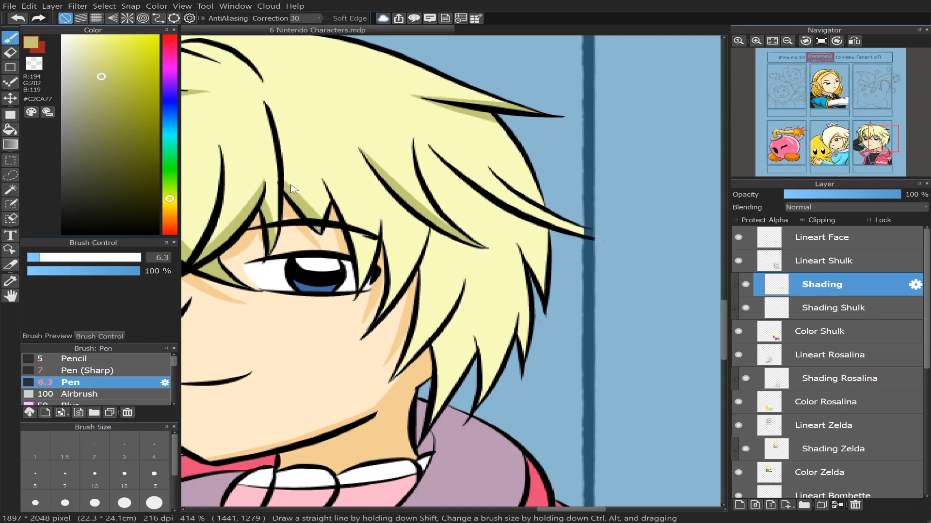
pyautogui.moveTo(321, 178); pyautogui.dragTo(356, 232)
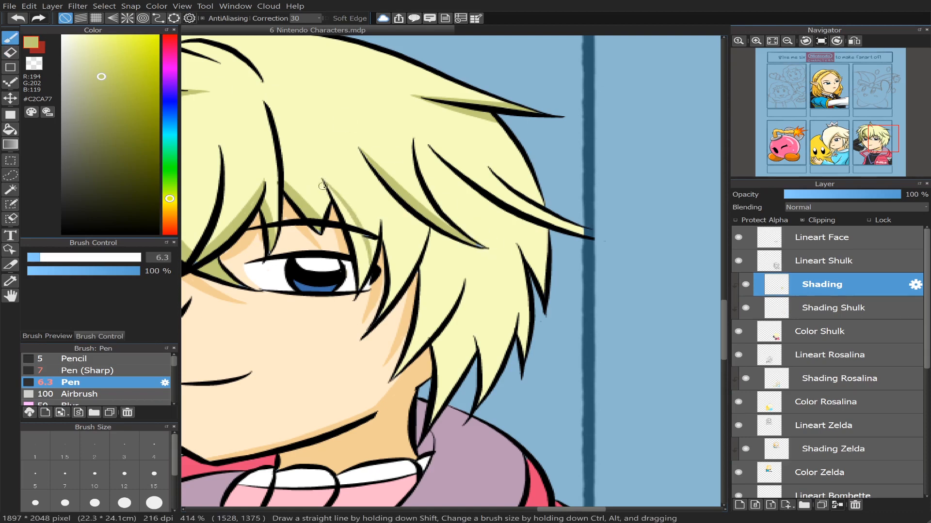
pyautogui.hotkey('ctrl', 'z')
pyautogui.moveTo(321, 179)
pyautogui.mouseDown()
pyautogui.moveTo(356, 223)
pyautogui.moveTo(360, 255)
pyautogui.mouseUp()
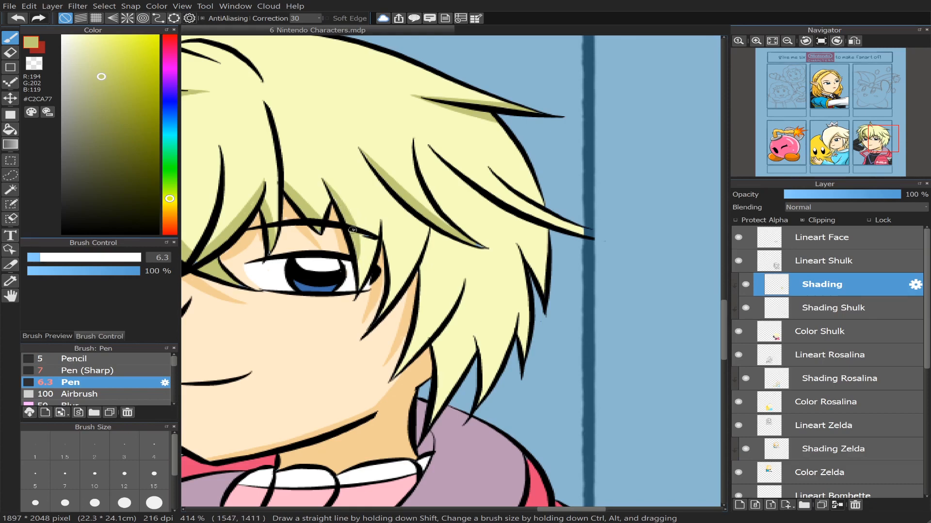
pyautogui.moveTo(359, 263); pyautogui.dragTo(361, 279)
pyautogui.moveTo(359, 244); pyautogui.dragTo(354, 286)
# Step: Shade the pointed strand just outside the eye's outer corner, along its line down toward the lower tip
pyautogui.moveTo(386, 226); pyautogui.dragTo(393, 267)
pyautogui.moveTo(384, 233); pyautogui.dragTo(387, 240)
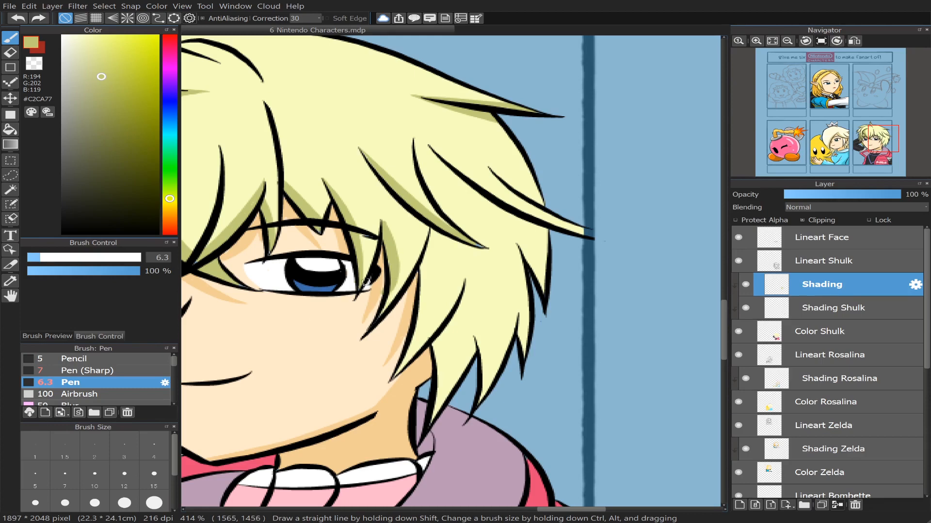
pyautogui.moveTo(381, 315); pyautogui.dragTo(398, 289)
# Step: Outline a shadow along the inner edge of the long lock beside the cheek, fill it, and touch up its lower end
pyautogui.moveTo(437, 232); pyautogui.dragTo(419, 315)
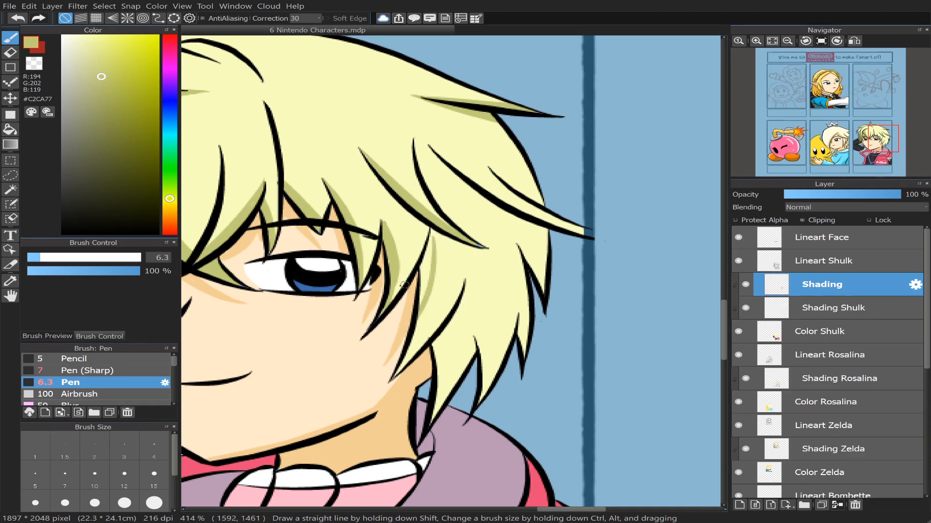
pyautogui.hotkey('ctrl', 'z')
pyautogui.moveTo(433, 227)
pyautogui.mouseDown()
pyautogui.moveTo(435, 273)
pyautogui.moveTo(404, 359)
pyautogui.mouseUp()
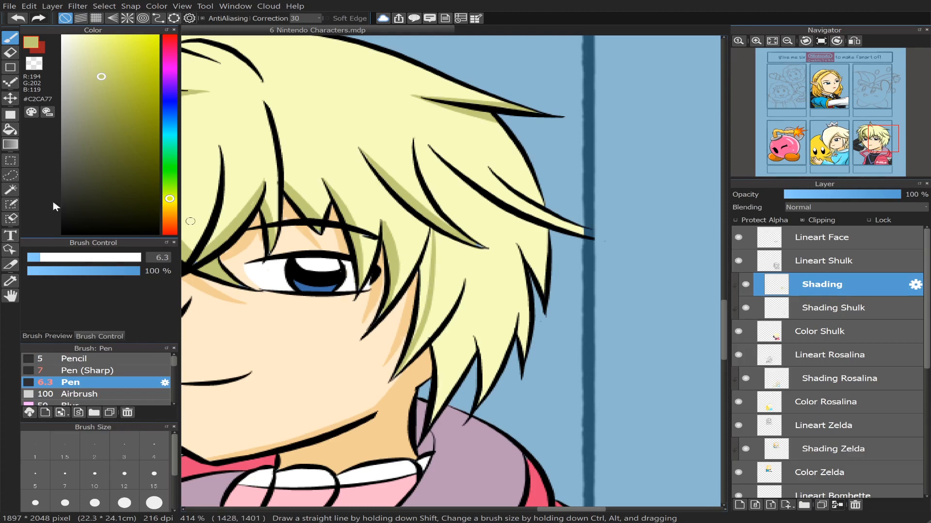
pyautogui.click(11, 129)
pyautogui.click(428, 266)
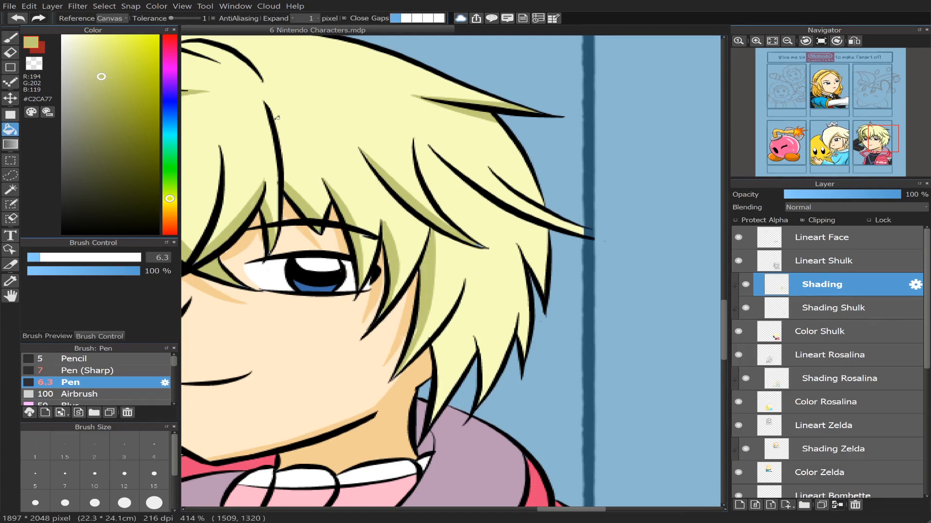
pyautogui.click(10, 38)
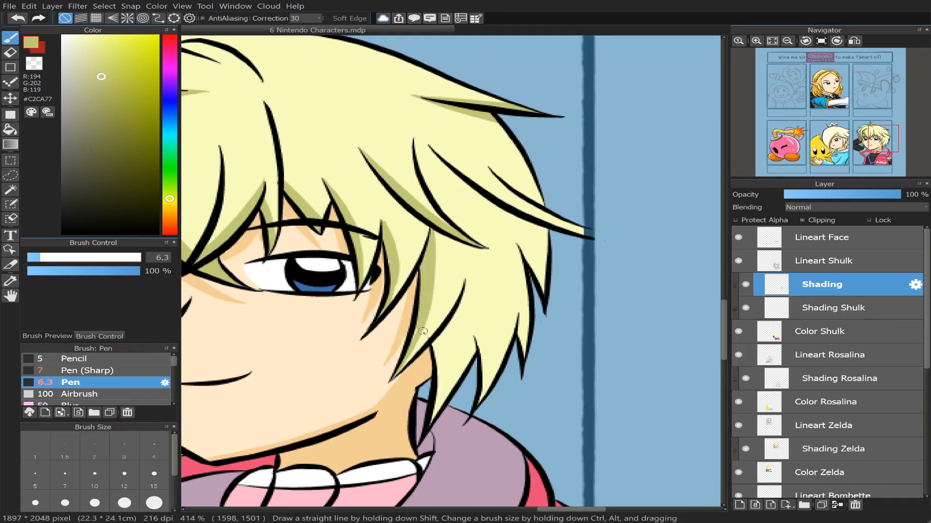
pyautogui.moveTo(418, 328); pyautogui.dragTo(407, 346)
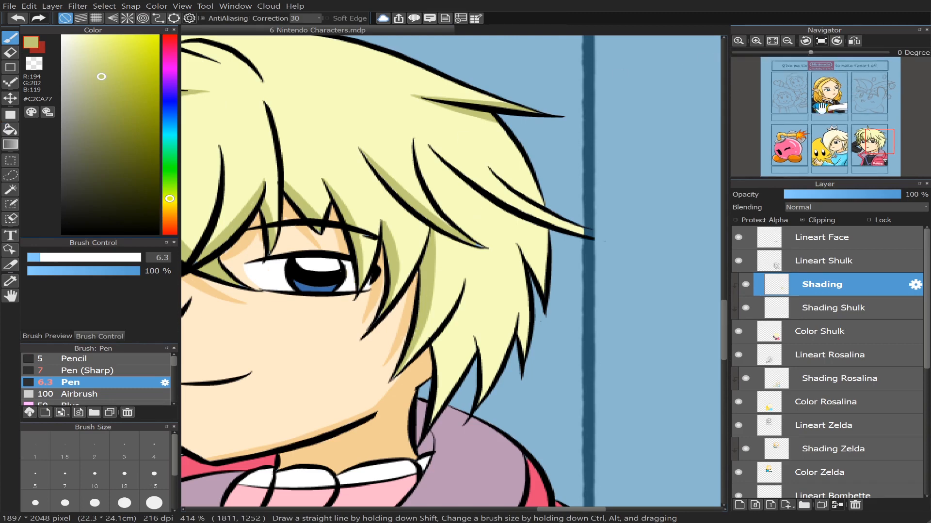
# Step: Outline a tapering shadow on the lock hanging beside the neck and fill it with the hair shadow color
pyautogui.moveTo(883, 142); pyautogui.dragTo(884, 155)
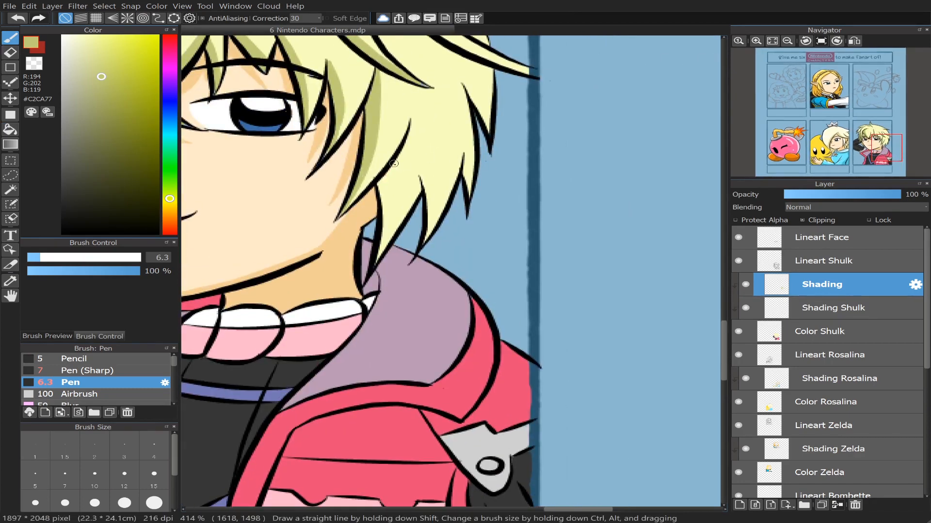
pyautogui.moveTo(396, 160); pyautogui.dragTo(374, 233)
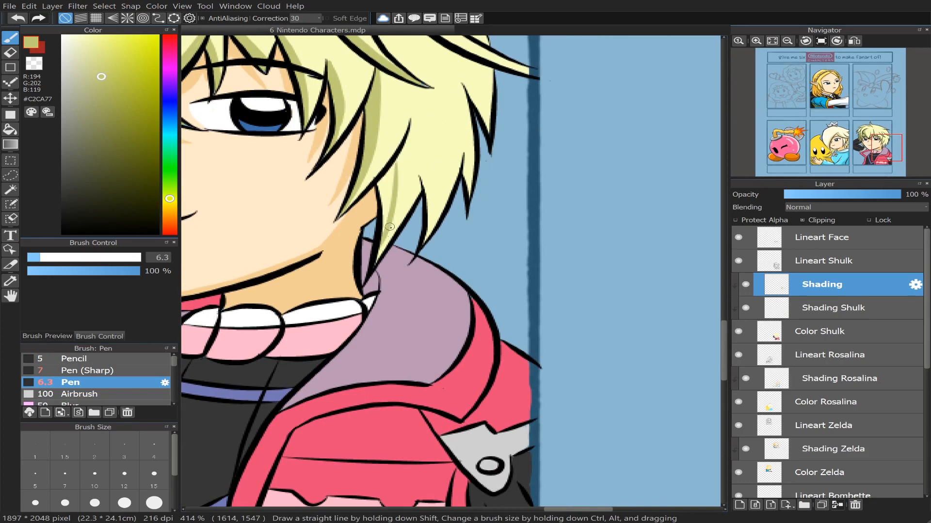
pyautogui.press('g')
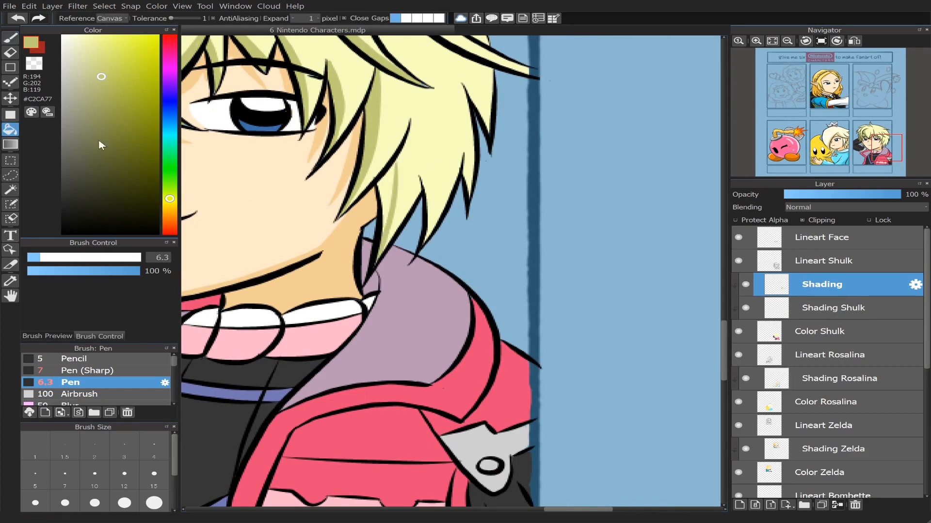
pyautogui.click(10, 37)
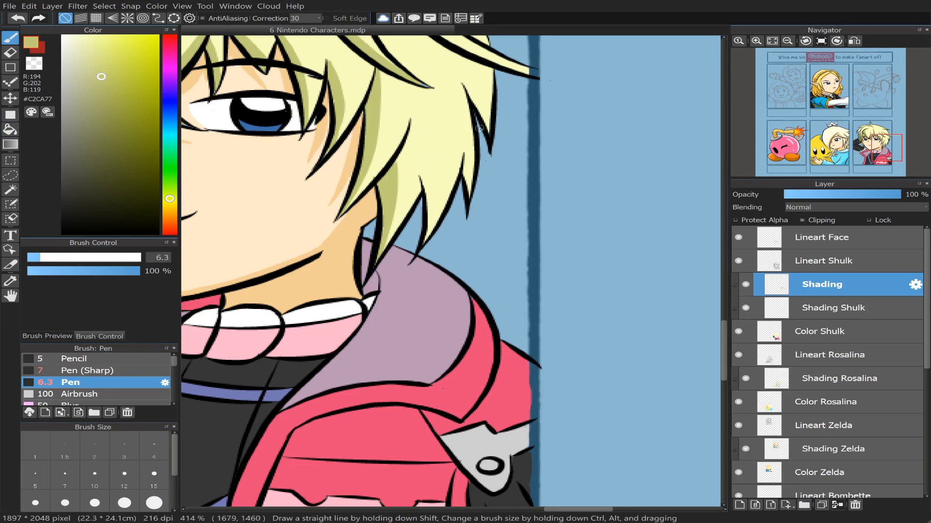
# Step: Shade the inside of the next hair tip right of the neck lock, curving the shadow down to its point
pyautogui.moveTo(416, 176); pyautogui.dragTo(429, 220)
pyautogui.hotkey('ctrl', 'z')
pyautogui.moveTo(420, 177)
pyautogui.mouseDown()
pyautogui.moveTo(431, 188)
pyautogui.moveTo(432, 222)
pyautogui.mouseUp()
pyautogui.moveTo(420, 179); pyautogui.dragTo(425, 236)
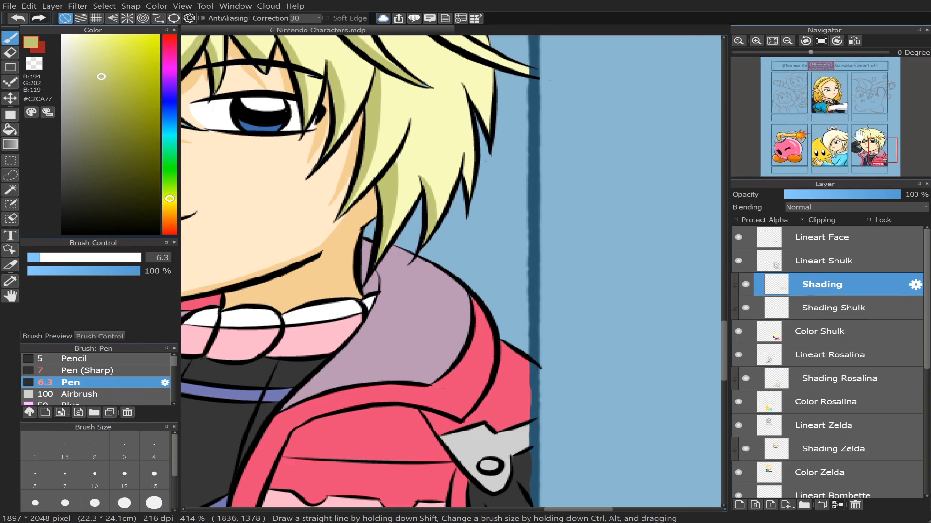
# Step: Shade beside the inner lines of the two outermost hair tips on the right side of the head
pyautogui.moveTo(882, 142); pyautogui.dragTo(884, 143)
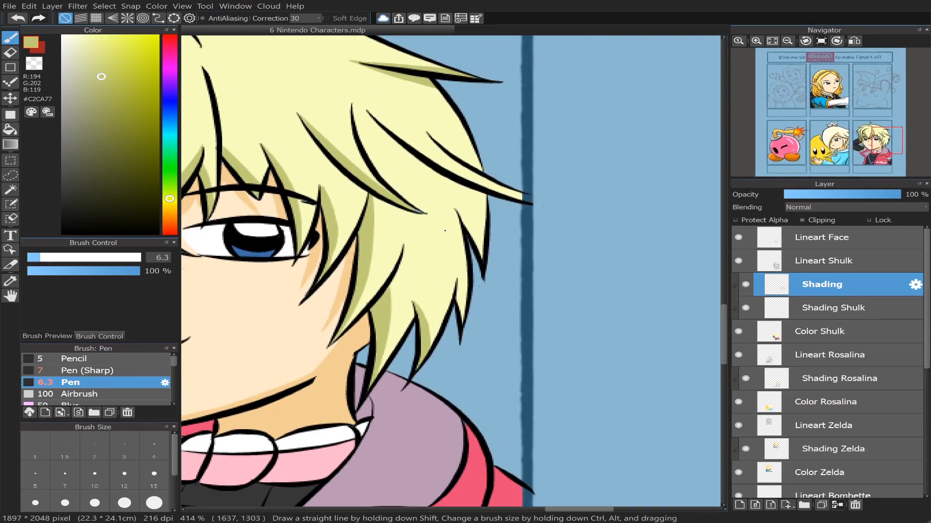
pyautogui.moveTo(456, 210); pyautogui.dragTo(482, 249)
pyautogui.moveTo(460, 300); pyautogui.dragTo(462, 321)
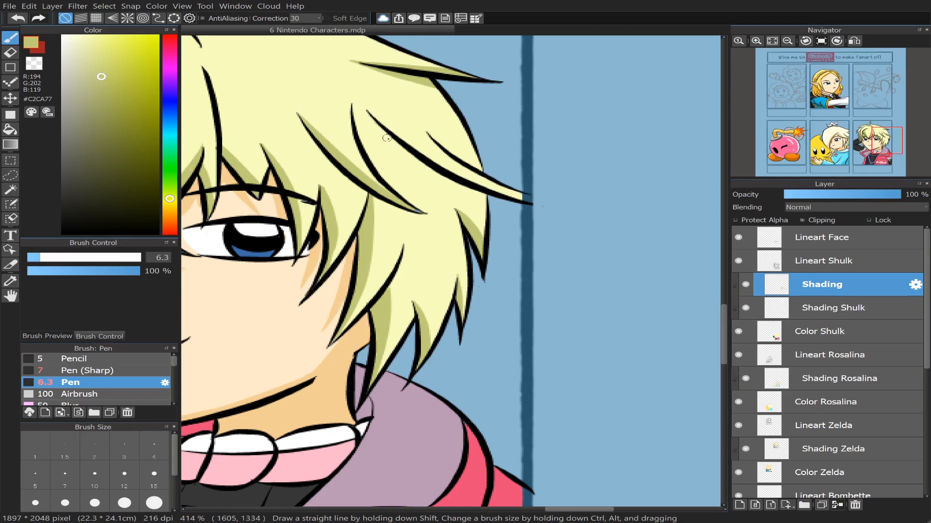
# Step: Outline a shadow beneath the long swept strand at the right side of the hair and fill it
pyautogui.moveTo(387, 138)
pyautogui.mouseDown()
pyautogui.moveTo(453, 192)
pyautogui.moveTo(430, 158)
pyautogui.moveTo(470, 195)
pyautogui.moveTo(445, 185)
pyautogui.moveTo(484, 206)
pyautogui.mouseUp()
pyautogui.click(11, 130)
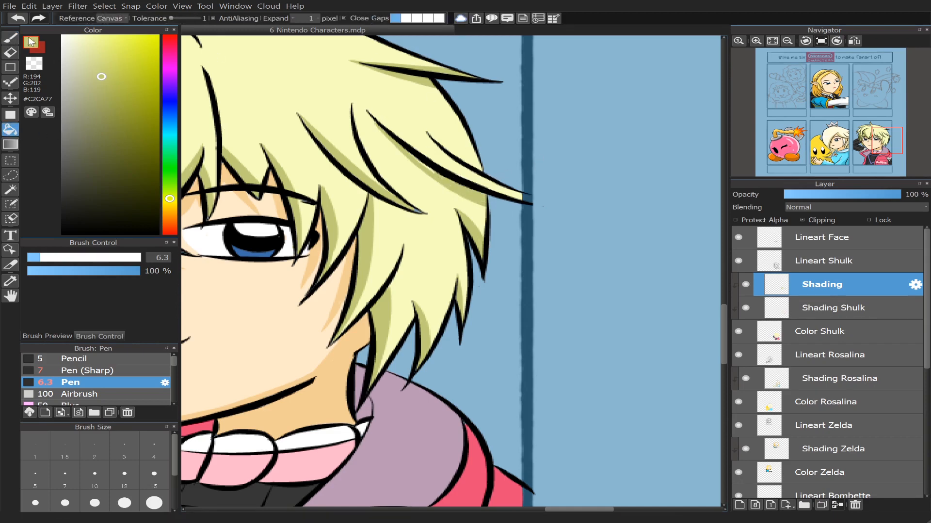
pyautogui.click(10, 37)
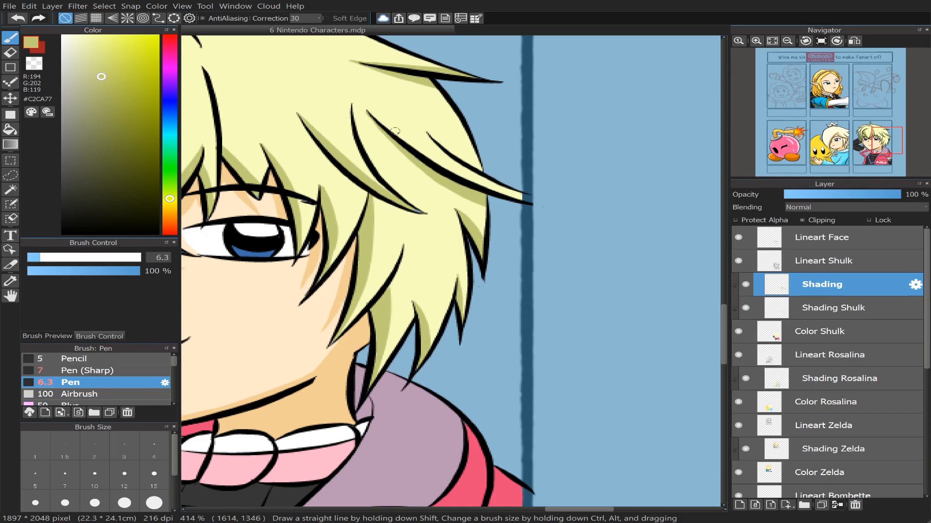
# Step: Add a thin shadow along the upper side of the long swept strand line, tapering out to its protruding tip
pyautogui.moveTo(402, 137)
pyautogui.mouseDown()
pyautogui.moveTo(475, 177)
pyautogui.moveTo(528, 190)
pyautogui.mouseUp()
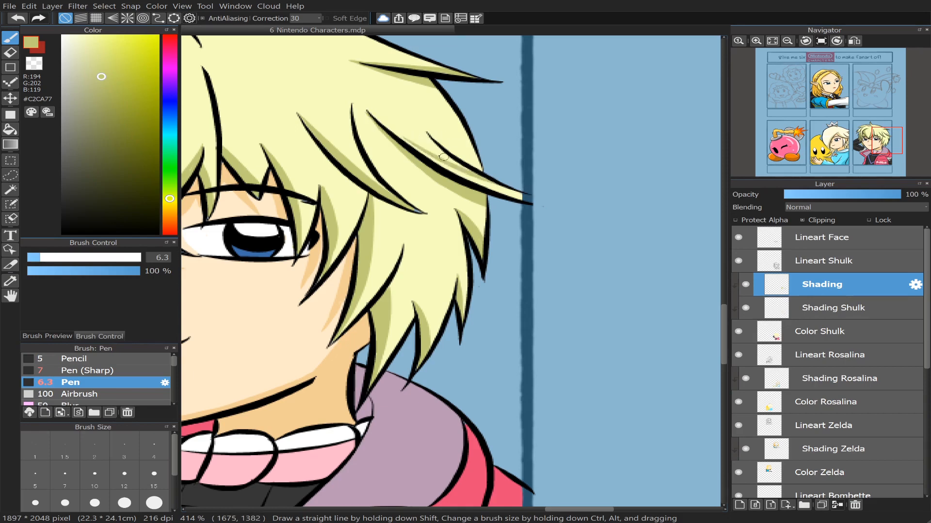
pyautogui.hotkey('ctrl', 'z')
pyautogui.moveTo(403, 137); pyautogui.dragTo(531, 196)
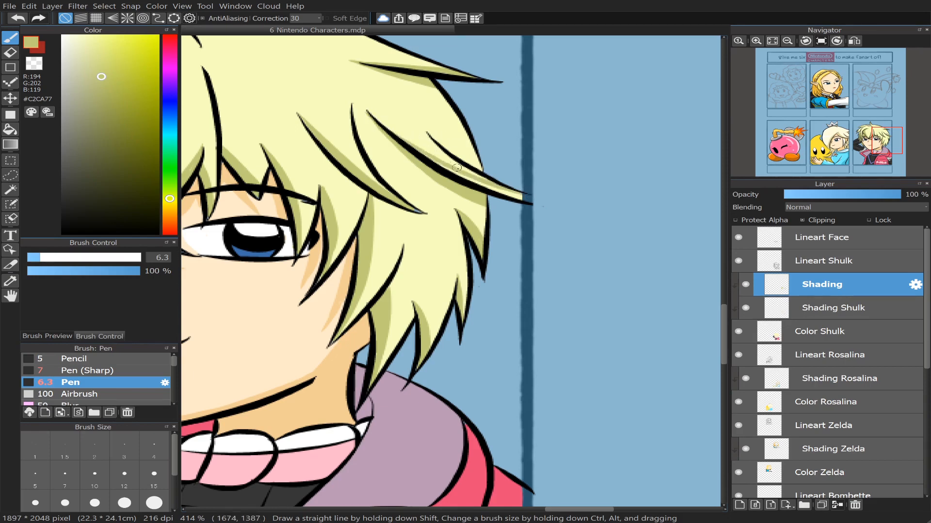
pyautogui.hotkey('ctrl', 'z')
pyautogui.moveTo(403, 145); pyautogui.dragTo(537, 195)
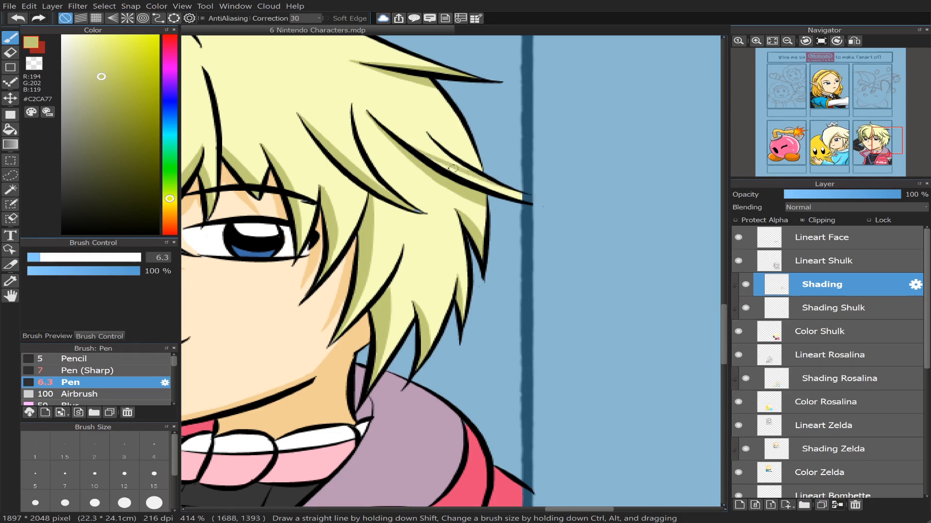
pyautogui.hotkey('ctrl', 'z')
pyautogui.moveTo(408, 146); pyautogui.dragTo(524, 197)
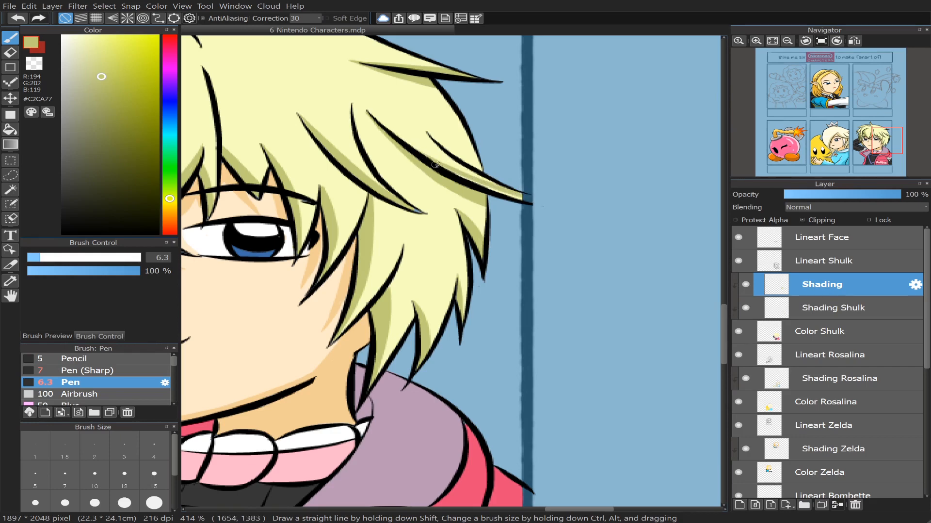
pyautogui.moveTo(436, 165); pyautogui.dragTo(506, 192)
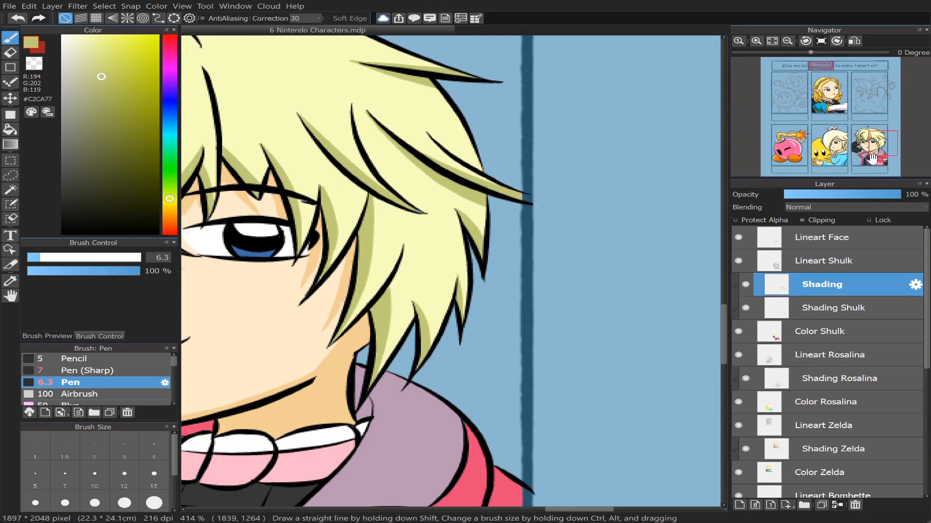
# Step: Sample the base hair color and lighten it to #FDFFF3 for the hair highlights
pyautogui.moveTo(880, 151)
pyautogui.mouseDown()
pyautogui.moveTo(888, 134)
pyautogui.moveTo(875, 144)
pyautogui.mouseUp()
pyautogui.scroll(-3, 876, 138)
pyautogui.scroll(-2, 877, 132)
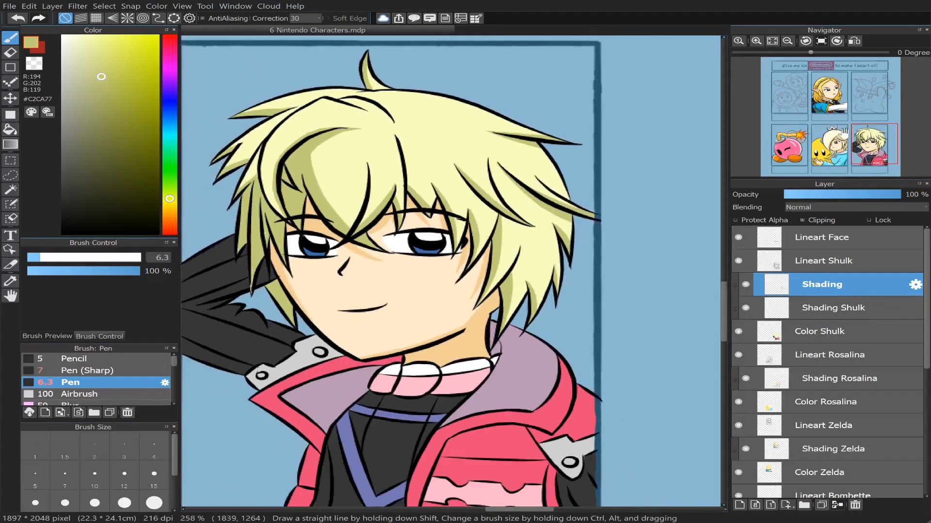
pyautogui.moveTo(882, 138); pyautogui.dragTo(862, 145)
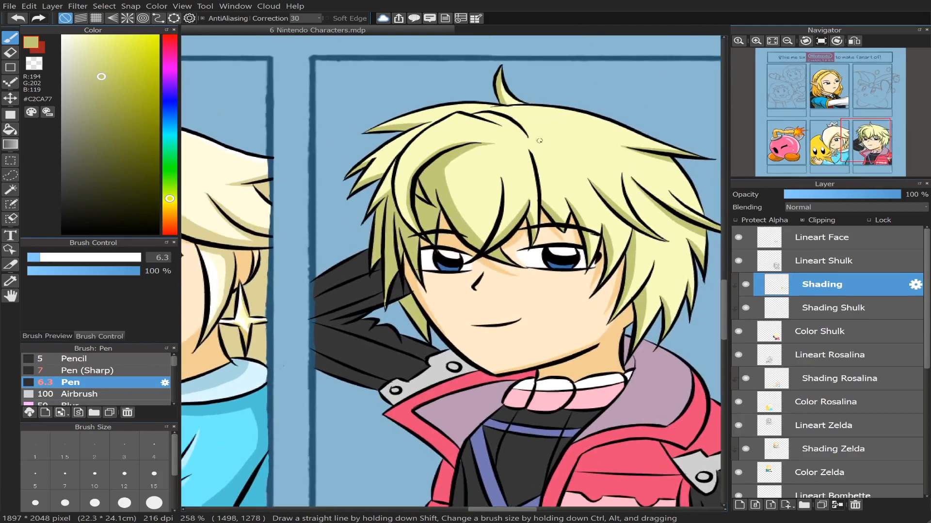
pyautogui.keyDown('alt'); pyautogui.click(565, 144); pyautogui.keyUp('alt')
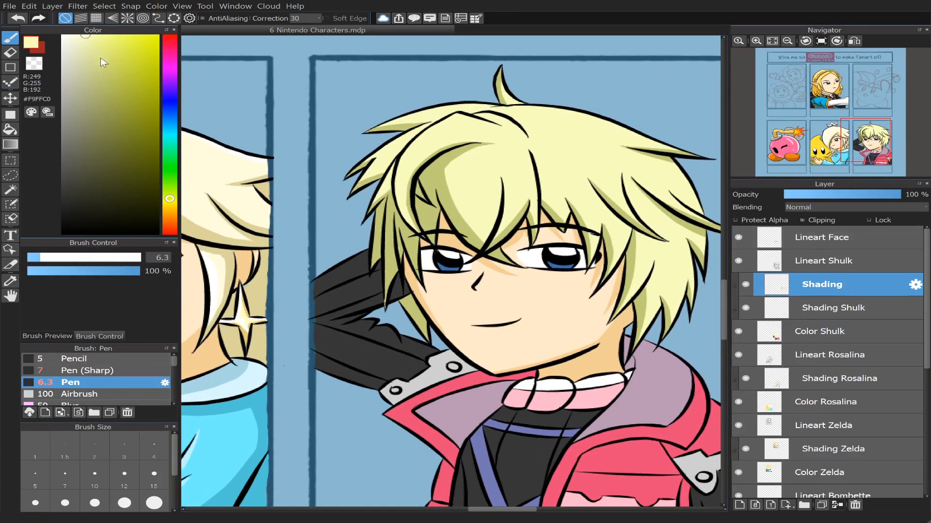
pyautogui.moveTo(85, 43); pyautogui.dragTo(66, 35)
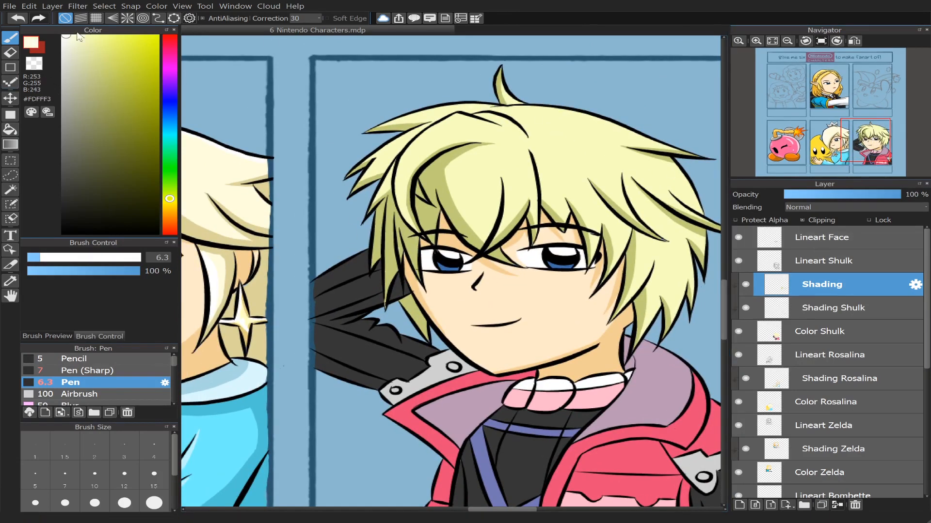
# Step: Set the Pen size to 11.8 and paint a highlight along the upper left hair outline up to the tuft
pyautogui.scroll(3, 858, 144)
pyautogui.moveTo(859, 144); pyautogui.dragTo(861, 140)
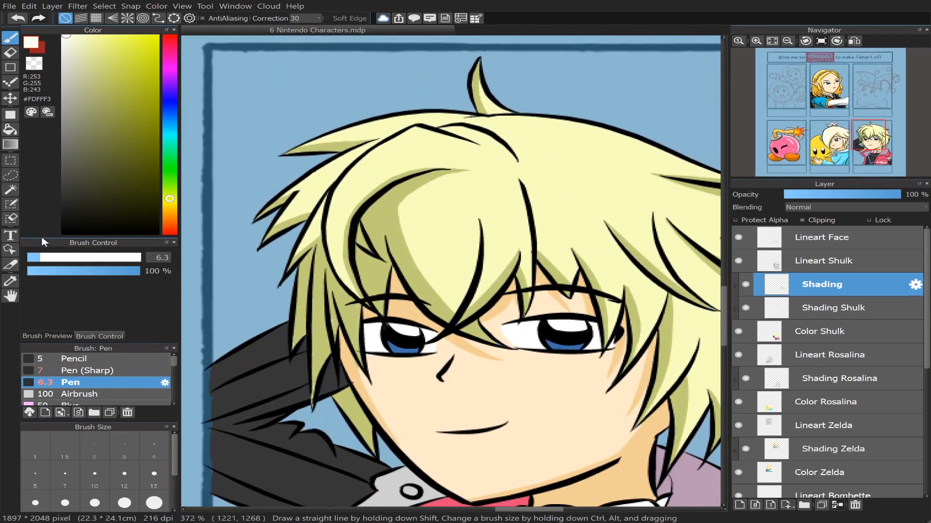
pyautogui.moveTo(43, 258); pyautogui.dragTo(53, 257)
pyautogui.moveTo(321, 136)
pyautogui.mouseDown()
pyautogui.moveTo(414, 116)
pyautogui.moveTo(359, 127)
pyautogui.moveTo(468, 118)
pyautogui.mouseUp()
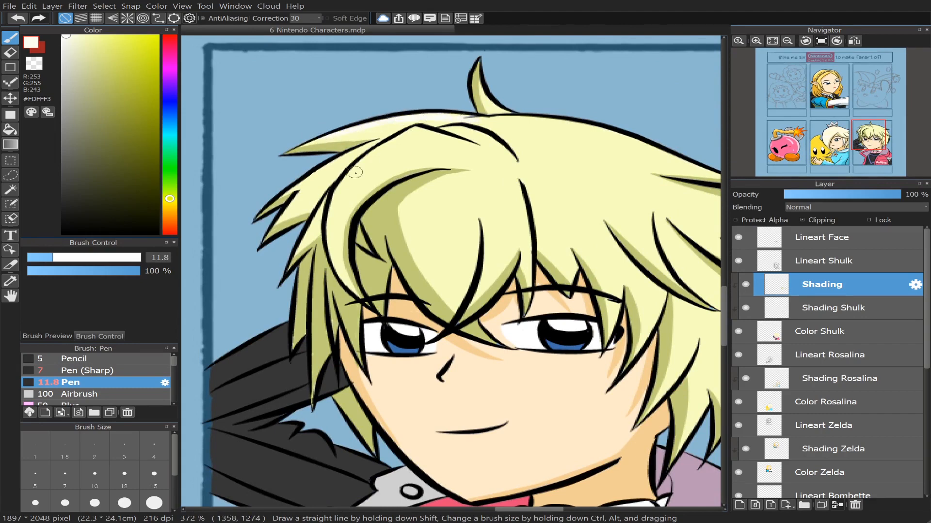
# Step: Set the Pen size to 9.6 and highlight the inner edge of the large front bang from its peak down the left curve
pyautogui.moveTo(62, 258); pyautogui.dragTo(48, 257)
pyautogui.moveTo(471, 143); pyautogui.dragTo(410, 131)
pyautogui.moveTo(473, 143)
pyautogui.mouseDown()
pyautogui.moveTo(418, 129)
pyautogui.moveTo(348, 178)
pyautogui.mouseUp()
pyautogui.hotkey('ctrl', 'z')
pyautogui.hotkey('ctrl', 'z')
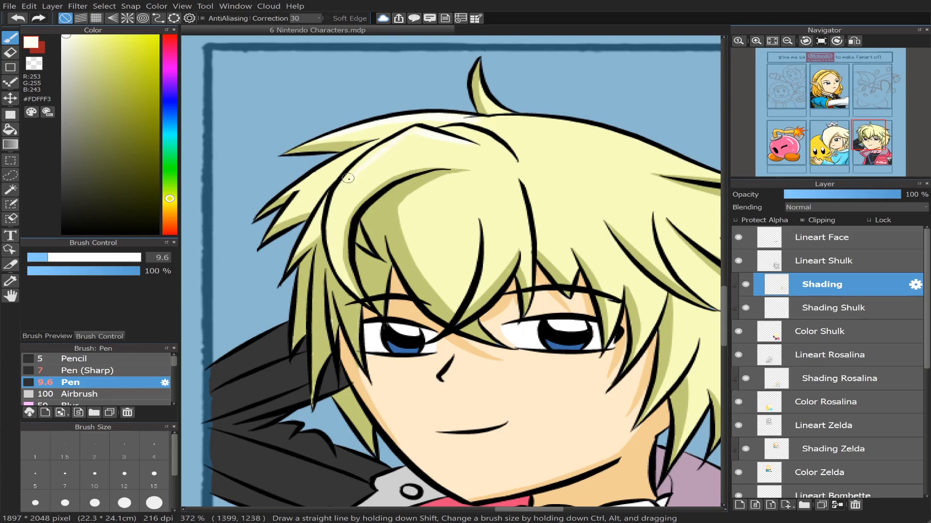
pyautogui.hotkey('ctrl', 'z')
pyautogui.moveTo(415, 128); pyautogui.dragTo(397, 148)
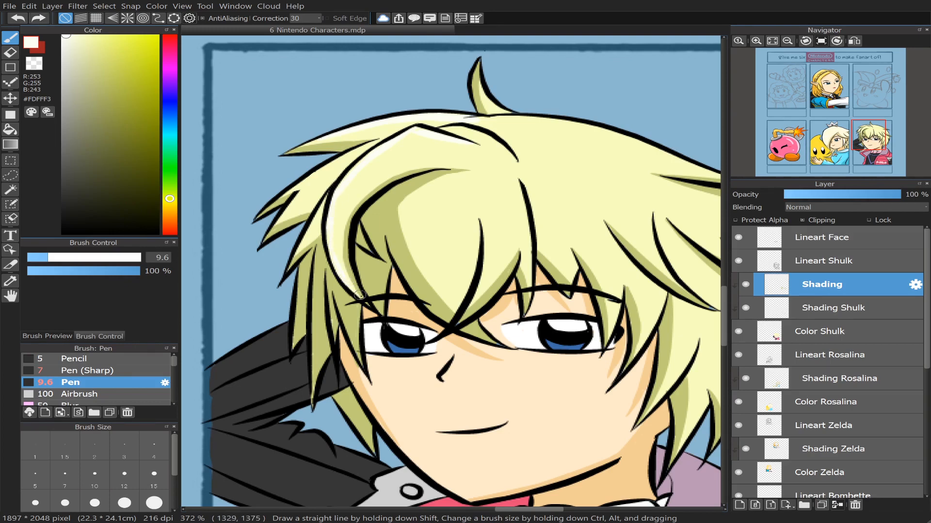
# Step: Set the Pen size to 7.1 and try thin highlights along the spiky strands on the left side of the hair
pyautogui.click(41, 258)
pyautogui.moveTo(306, 226); pyautogui.dragTo(330, 201)
pyautogui.moveTo(309, 235); pyautogui.dragTo(299, 253)
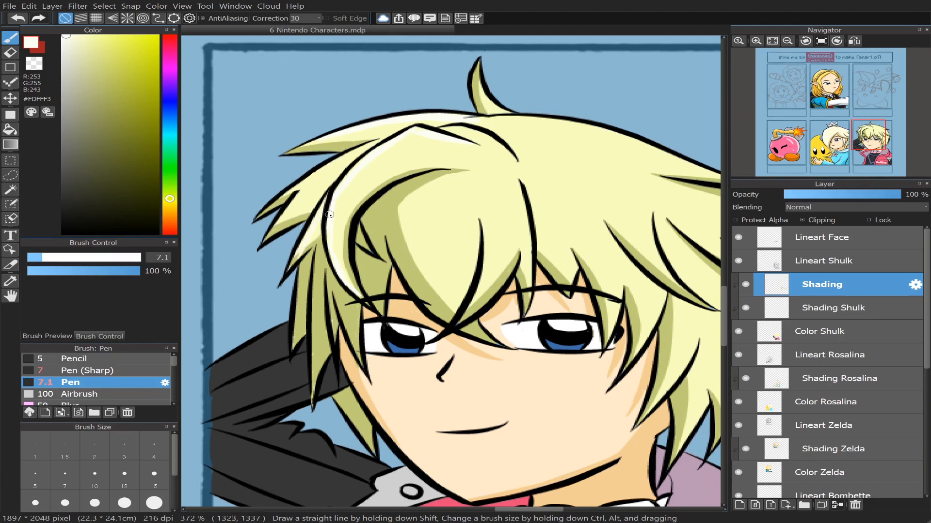
pyautogui.hotkey('ctrl', 'z')
pyautogui.moveTo(327, 195); pyautogui.dragTo(287, 274)
pyautogui.hotkey('ctrl', 'z')
pyautogui.moveTo(264, 211); pyautogui.dragTo(348, 160)
pyautogui.hotkey('ctrl', 'z')
pyautogui.moveTo(257, 216)
pyautogui.mouseDown()
pyautogui.moveTo(350, 157)
pyautogui.moveTo(316, 172)
pyautogui.moveTo(329, 163)
pyautogui.moveTo(379, 142)
pyautogui.moveTo(333, 159)
pyautogui.moveTo(376, 143)
pyautogui.mouseUp()
pyautogui.hotkey('ctrl', 'z')
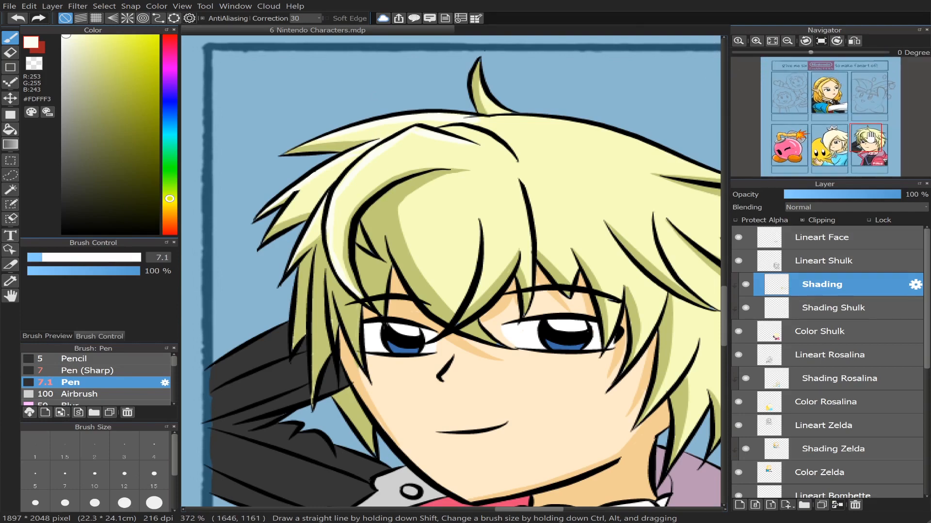
# Step: Highlight the right inner edge of the upright tuft on the crown from its tip down to the base
pyautogui.moveTo(870, 136); pyautogui.dragTo(873, 136)
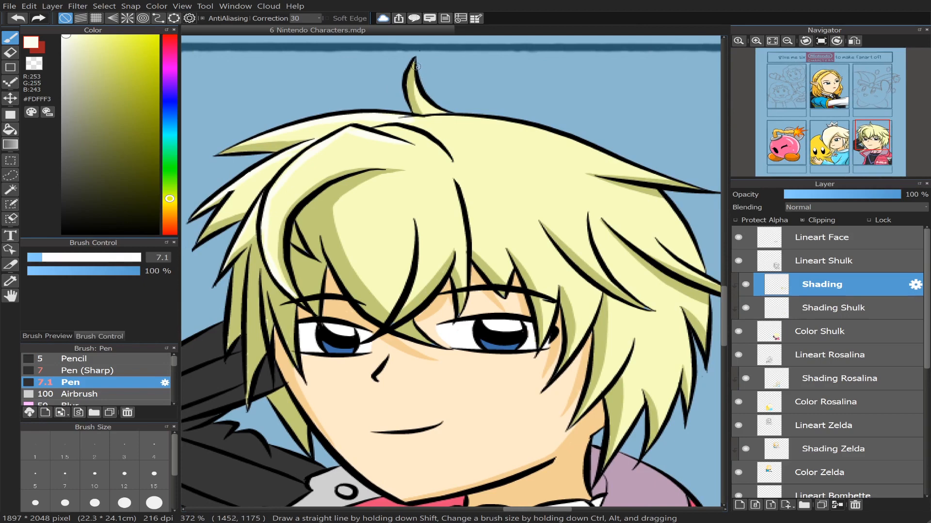
pyautogui.moveTo(416, 67); pyautogui.dragTo(424, 104)
pyautogui.hotkey('ctrl', 'z')
pyautogui.hotkey('ctrl', 'z')
pyautogui.moveTo(413, 61); pyautogui.dragTo(427, 99)
pyautogui.moveTo(875, 118); pyautogui.dragTo(799, 134)
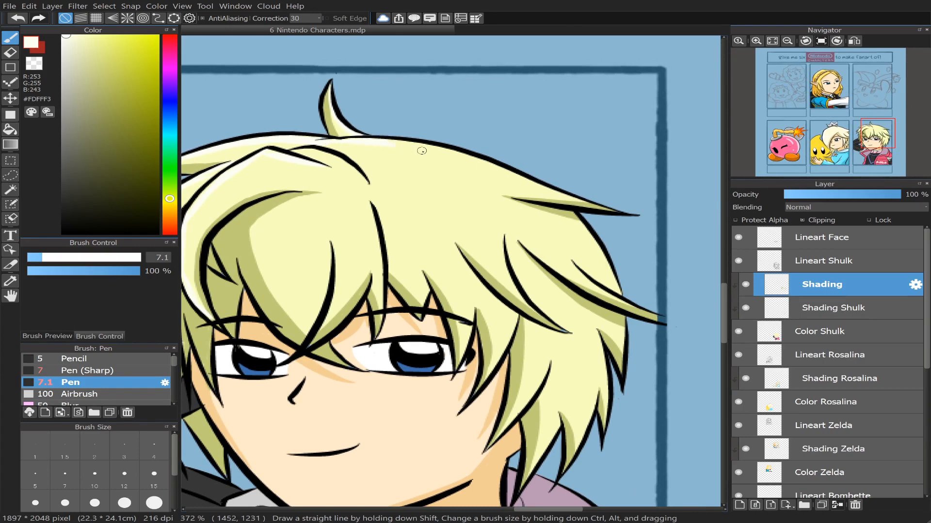
# Step: Redo the highlight along the upper right hair outline from the tuft's base to the tip of the outward-pointing strand
pyautogui.hotkey('ctrl', 'z')
pyautogui.moveTo(369, 140)
pyautogui.mouseDown()
pyautogui.moveTo(318, 142)
pyautogui.moveTo(426, 145)
pyautogui.mouseUp()
pyautogui.moveTo(580, 200); pyautogui.dragTo(616, 211)
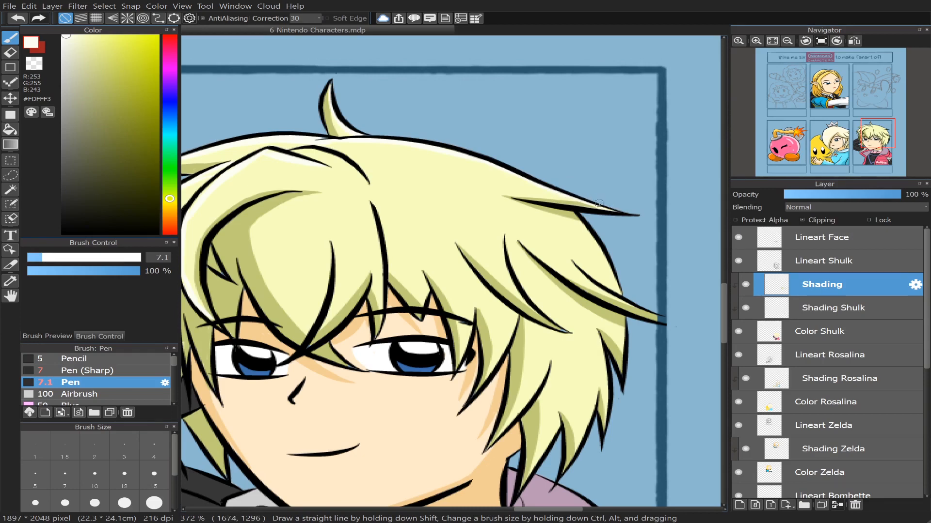
# Step: Set the Pen size to 13.8 and highlight the outer hair edge between the outward-pointing strand and the long side strand
pyautogui.moveTo(876, 132); pyautogui.dragTo(879, 135)
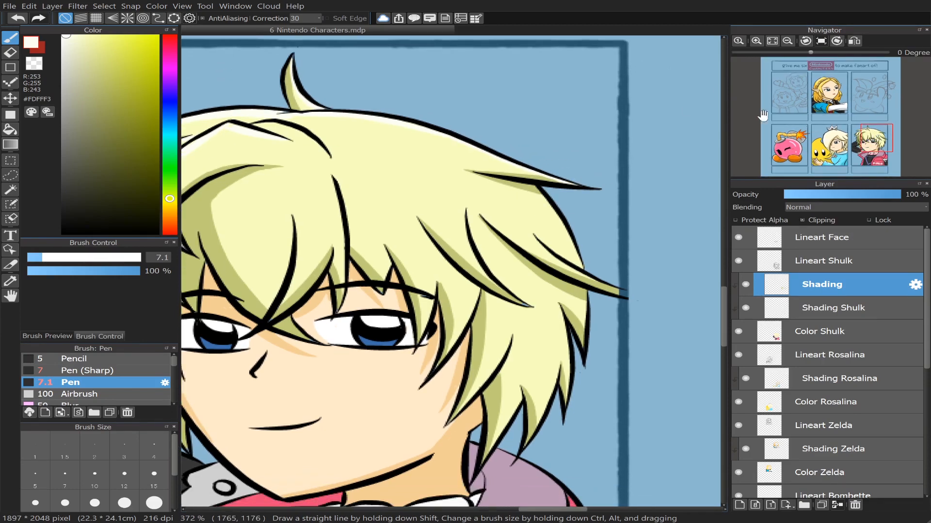
pyautogui.moveTo(540, 195); pyautogui.dragTo(561, 240)
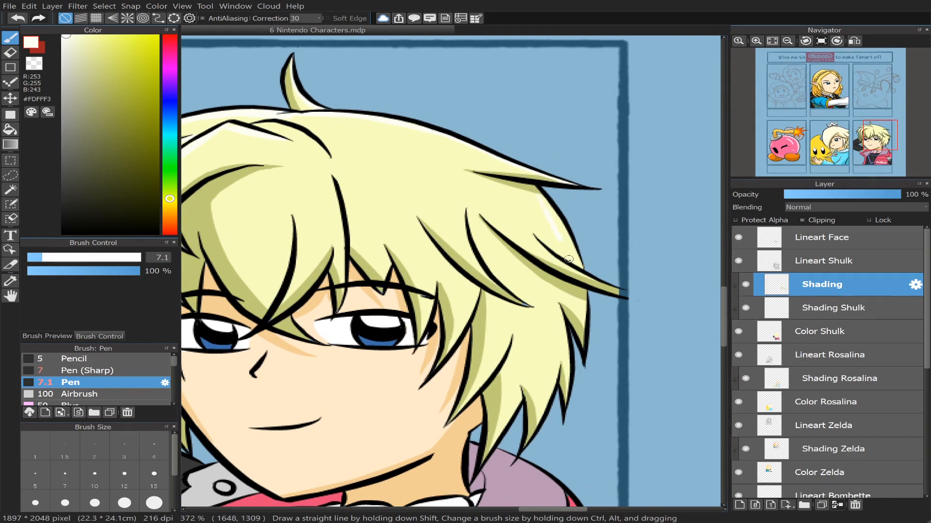
pyautogui.click(57, 257)
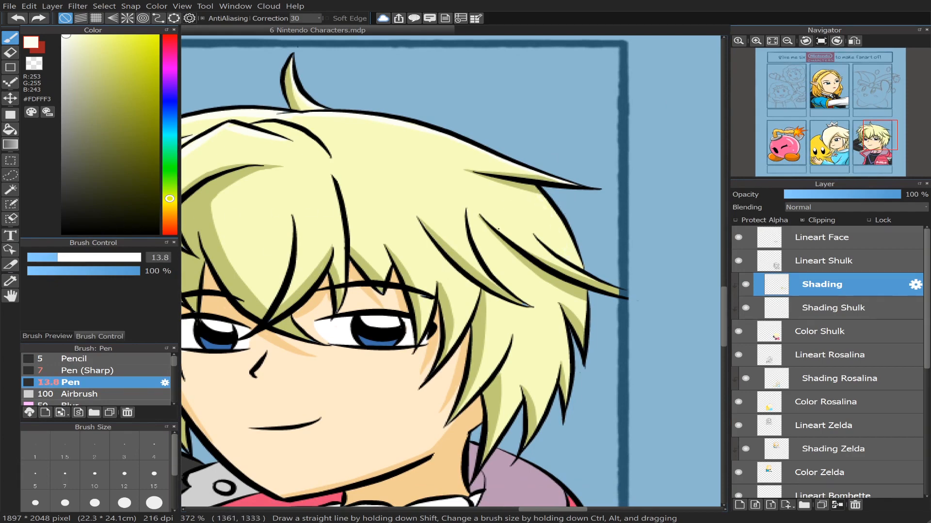
pyautogui.moveTo(535, 192); pyautogui.dragTo(572, 262)
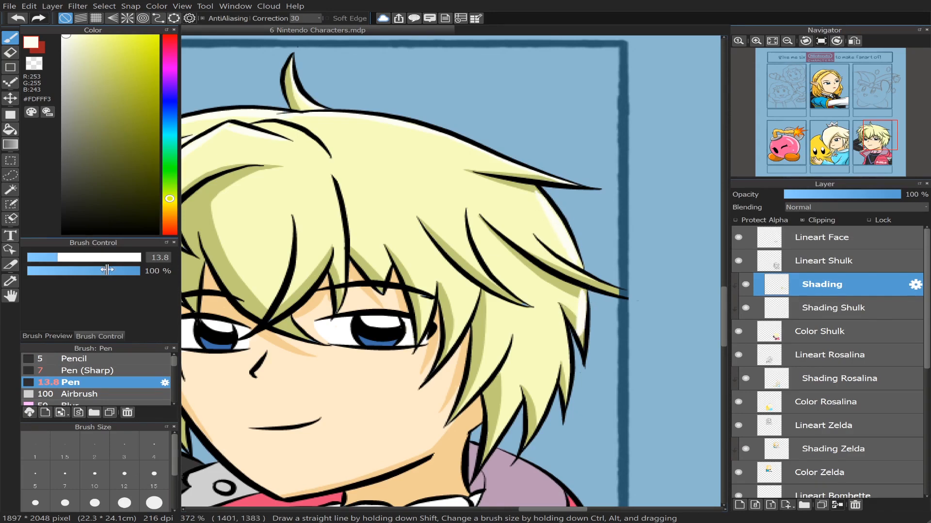
# Step: Set the Pen size to 9.5 and highlight the outer hair edge below the long side strand, plus the strand's upper edge
pyautogui.moveTo(54, 262); pyautogui.dragTo(47, 259)
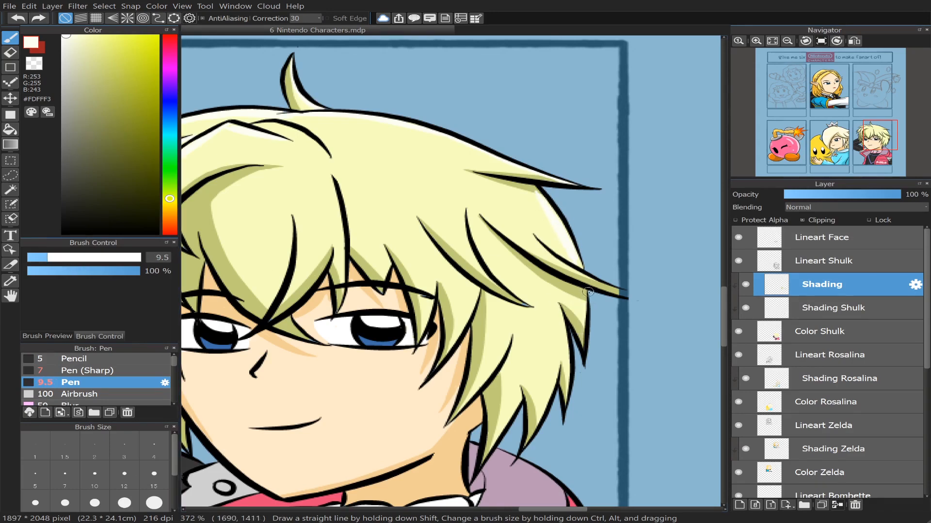
pyautogui.moveTo(584, 306); pyautogui.dragTo(582, 353)
pyautogui.moveTo(584, 291); pyautogui.dragTo(582, 337)
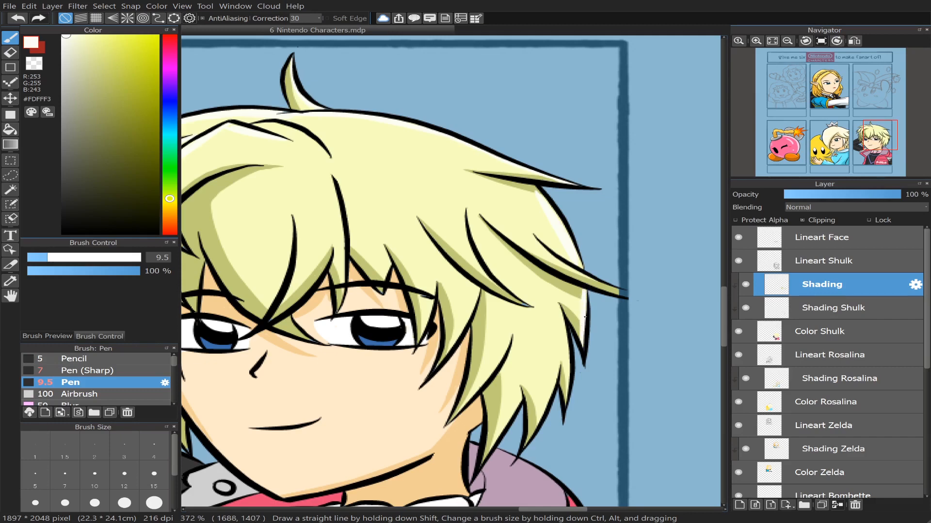
pyautogui.moveTo(565, 266)
pyautogui.mouseDown()
pyautogui.moveTo(620, 292)
pyautogui.moveTo(599, 284)
pyautogui.mouseUp()
pyautogui.hotkey('ctrl', 'z')
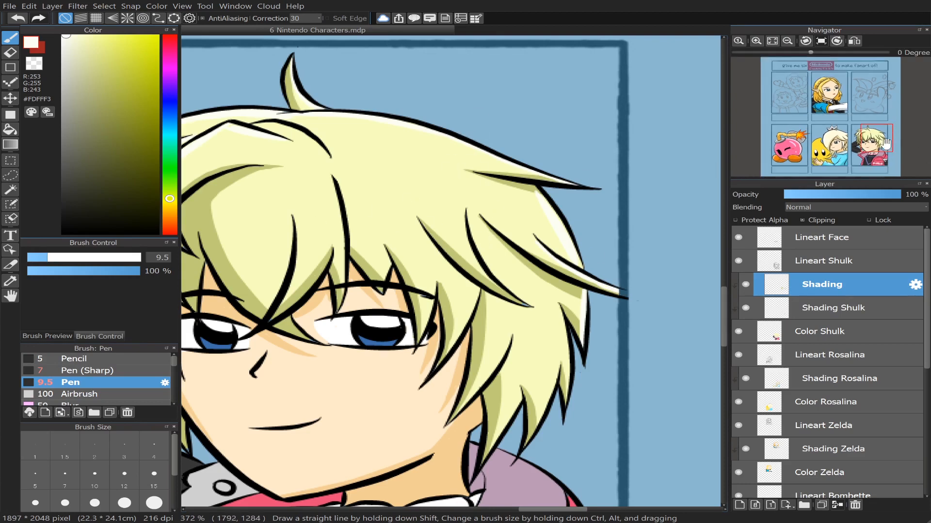
# Step: Highlight the inner side of the long central strand from its top down to the tip between the eyes
pyautogui.moveTo(879, 137); pyautogui.dragTo(880, 140)
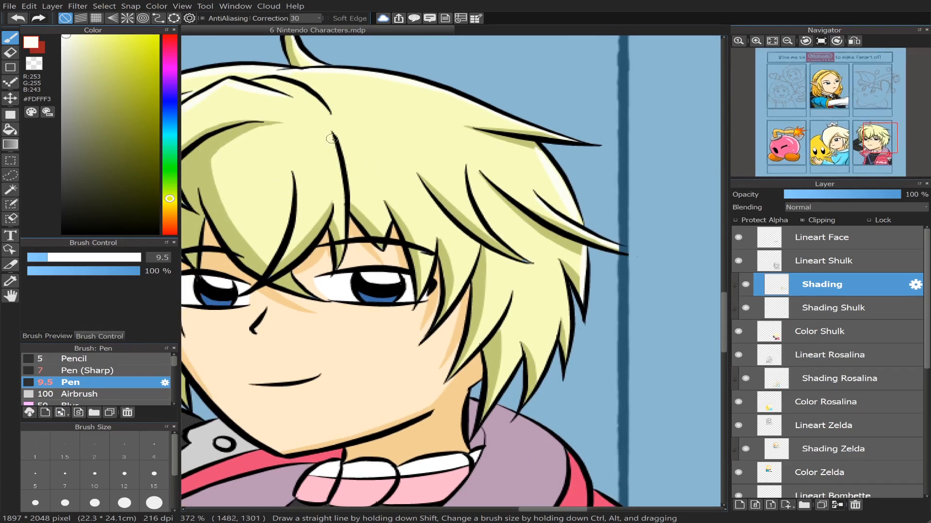
pyautogui.hotkey('ctrl', 'z')
pyautogui.moveTo(341, 232); pyautogui.dragTo(339, 239)
pyautogui.hotkey('ctrl', 'z')
pyautogui.moveTo(333, 139); pyautogui.dragTo(342, 247)
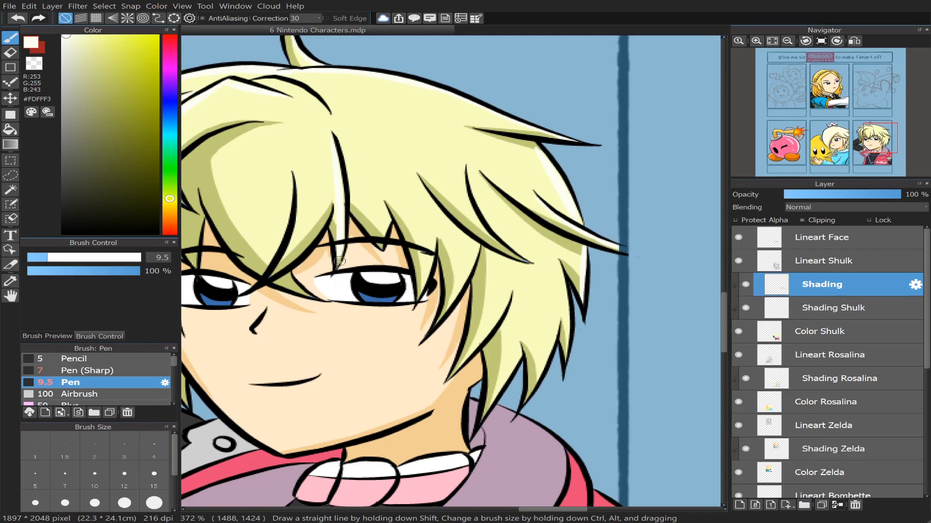
# Step: Highlight the curved line of the front bang falling between the eyes and set the Pen size to 7.1
pyautogui.moveTo(849, 115)
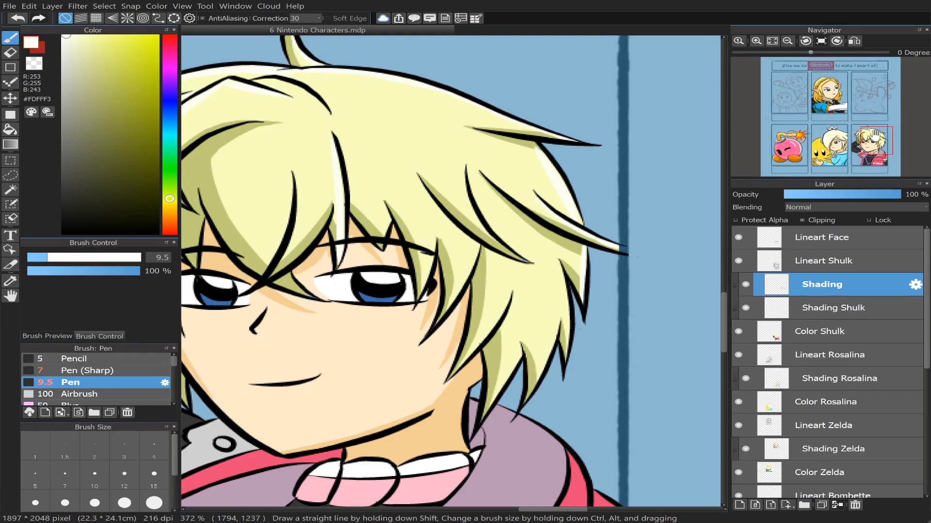
pyautogui.moveTo(871, 134); pyautogui.dragTo(861, 135)
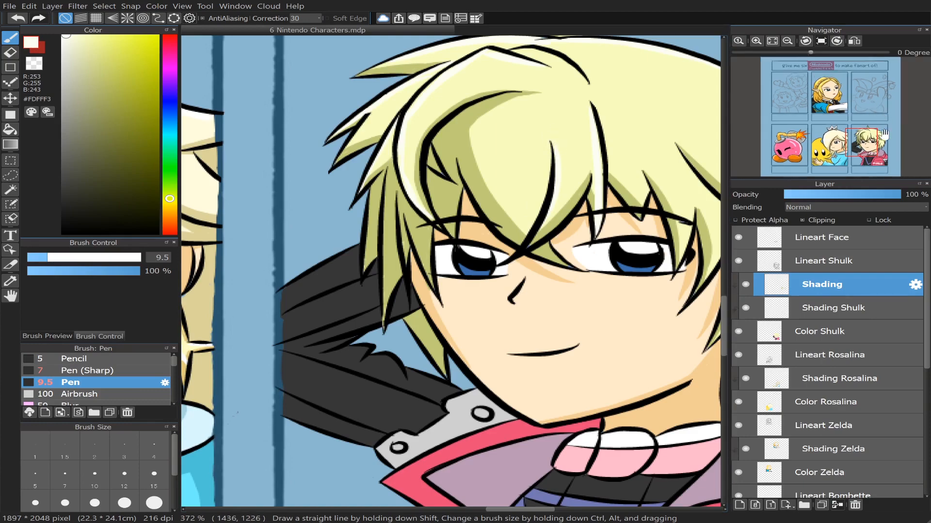
pyautogui.moveTo(861, 141)
pyautogui.mouseDown()
pyautogui.moveTo(878, 140)
pyautogui.moveTo(868, 143)
pyautogui.mouseUp()
pyautogui.click(42, 257)
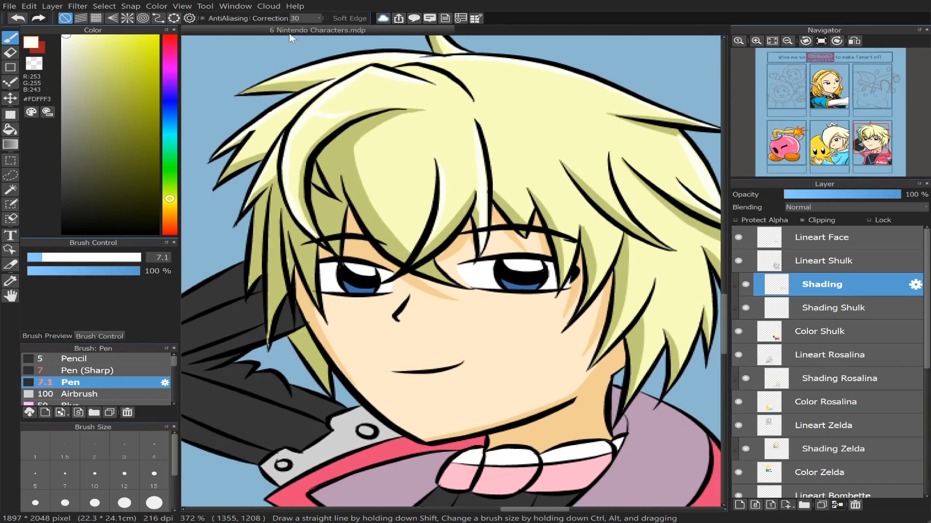
# Step: Set the Pen size to 7.9 and highlight the curved strand lines on the right side of the hair above the ear
pyautogui.moveTo(870, 141); pyautogui.dragTo(879, 141)
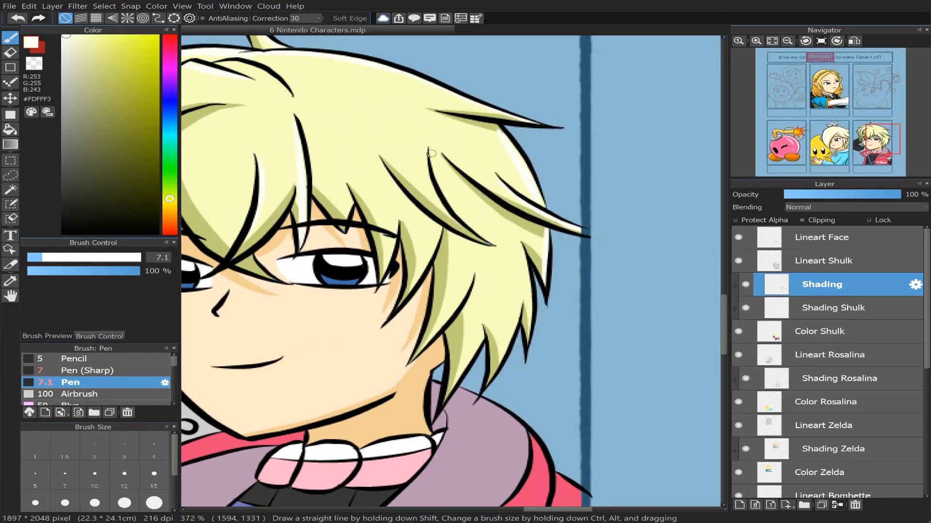
pyautogui.click(53, 257)
pyautogui.moveTo(425, 149)
pyautogui.mouseDown()
pyautogui.moveTo(433, 194)
pyautogui.moveTo(450, 207)
pyautogui.mouseUp()
pyautogui.click(43, 258)
pyautogui.moveTo(431, 186)
pyautogui.mouseDown()
pyautogui.moveTo(447, 198)
pyautogui.moveTo(428, 149)
pyautogui.moveTo(448, 211)
pyautogui.moveTo(430, 177)
pyautogui.moveTo(432, 193)
pyautogui.moveTo(454, 227)
pyautogui.moveTo(453, 210)
pyautogui.moveTo(479, 238)
pyautogui.mouseUp()
# Step: Try thin highlights on the narrow strand in front of the ear, undoing the unwanted strokes
pyautogui.hotkey('ctrl', 'z')
pyautogui.hotkey('ctrl', 'z')
pyautogui.hotkey('ctrl', 'z')
pyautogui.moveTo(392, 239)
pyautogui.mouseDown()
pyautogui.moveTo(385, 275)
pyautogui.moveTo(401, 230)
pyautogui.mouseUp()
pyautogui.hotkey('ctrl', 'z')
pyautogui.hotkey('ctrl', 'z')
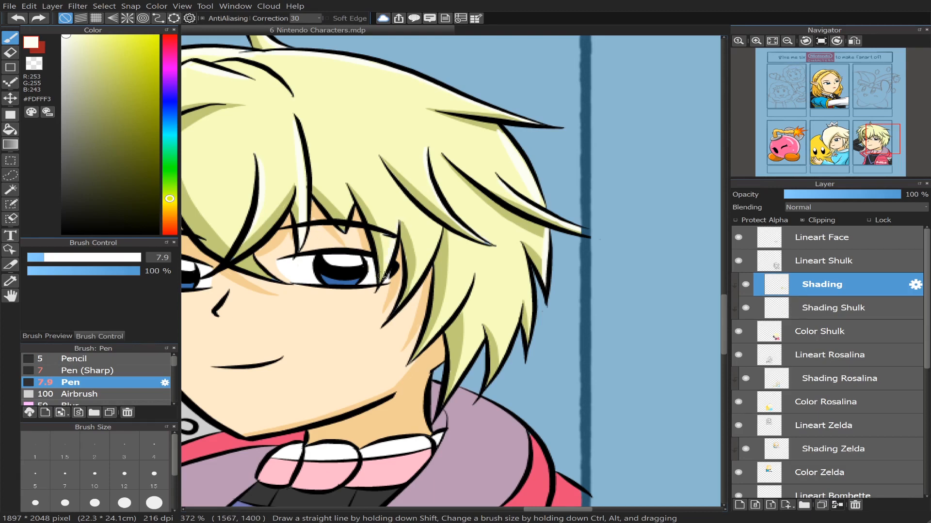
pyautogui.moveTo(382, 276); pyautogui.dragTo(396, 240)
pyautogui.hotkey('ctrl', 'z')
pyautogui.moveTo(382, 272); pyautogui.dragTo(391, 247)
pyautogui.hotkey('ctrl', 'z')
# Step: Highlight the edges of the pointed strands below and behind the ear down to their tips
pyautogui.moveTo(438, 238)
pyautogui.mouseDown()
pyautogui.moveTo(400, 293)
pyautogui.moveTo(428, 253)
pyautogui.moveTo(399, 308)
pyautogui.moveTo(418, 338)
pyautogui.mouseUp()
pyautogui.hotkey('ctrl', 'z')
pyautogui.hotkey('ctrl', 'z')
pyautogui.moveTo(458, 298); pyautogui.dragTo(419, 341)
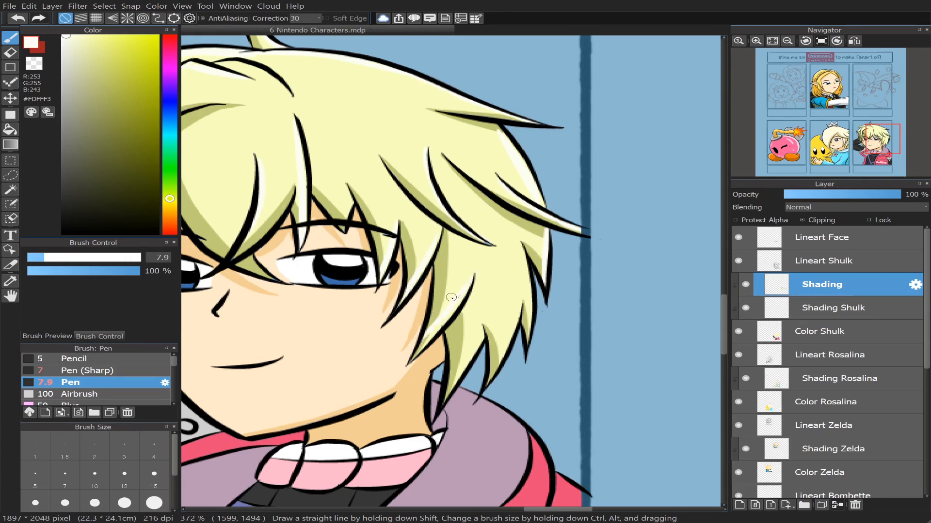
pyautogui.hotkey('ctrl', 'z')
pyautogui.moveTo(452, 304); pyautogui.dragTo(419, 340)
pyautogui.hotkey('ctrl', 'z')
pyautogui.moveTo(463, 296); pyautogui.dragTo(419, 350)
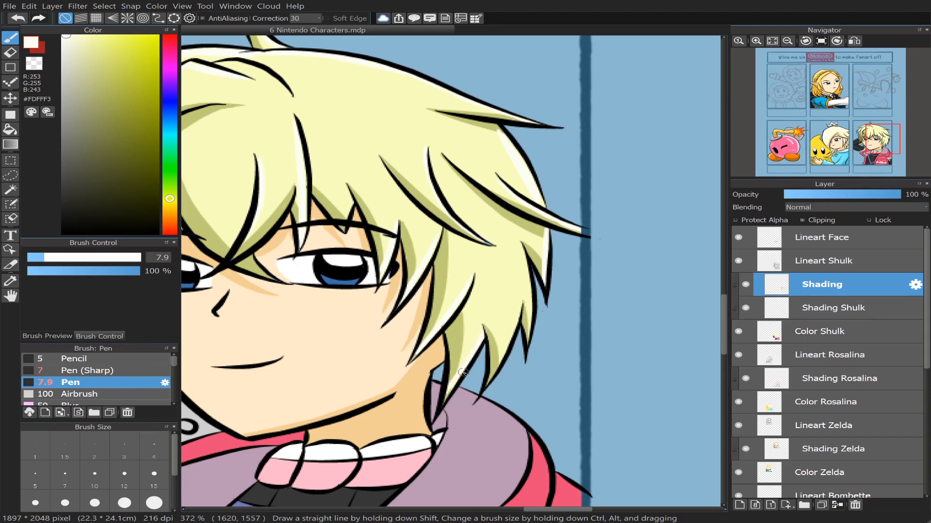
pyautogui.moveTo(498, 357); pyautogui.dragTo(480, 388)
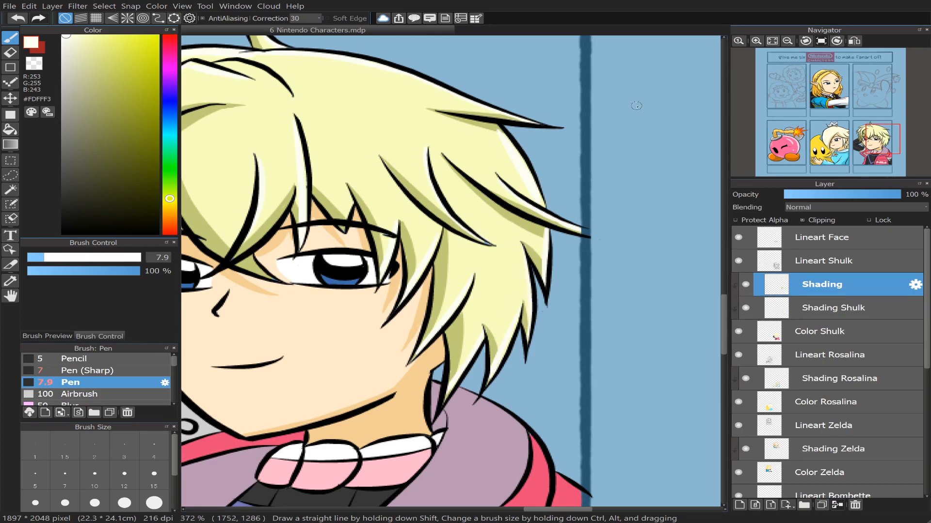
# Step: Set the Pen size to 24 and paint a broad shine band across the right side of the hair below the crown
pyautogui.moveTo(876, 144)
pyautogui.mouseDown()
pyautogui.moveTo(868, 141)
pyautogui.moveTo(878, 139)
pyautogui.mouseUp()
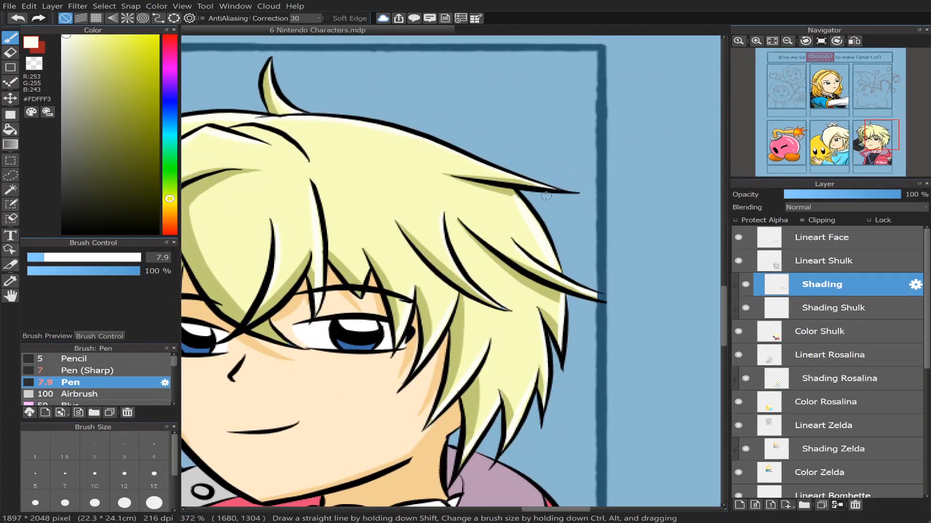
pyautogui.moveTo(56, 258); pyautogui.dragTo(83, 257)
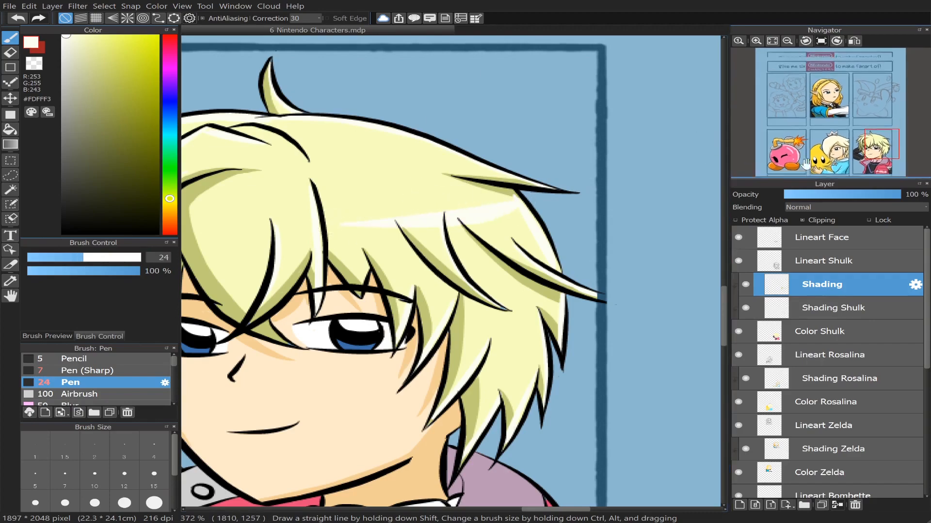
pyautogui.scroll(-3, 853, 136)
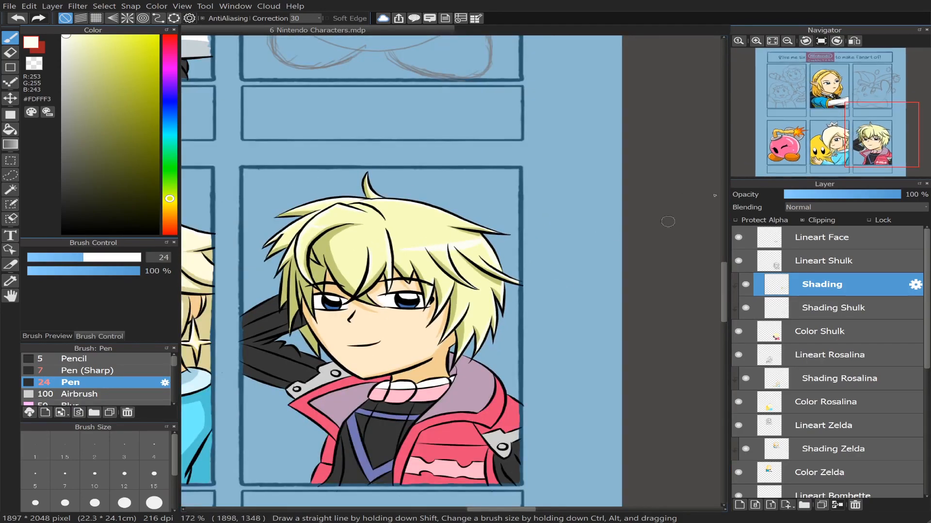
pyautogui.scroll(3, 859, 132)
# Step: Set the Pen size to 8.6 and paint a small zigzag shine on the lower right section of the hair
pyautogui.click(70, 257)
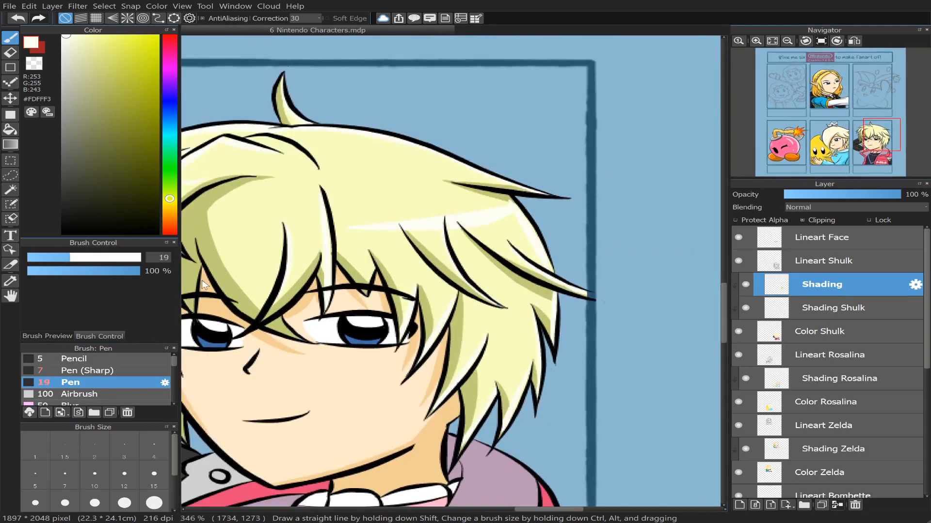
pyautogui.click(57, 257)
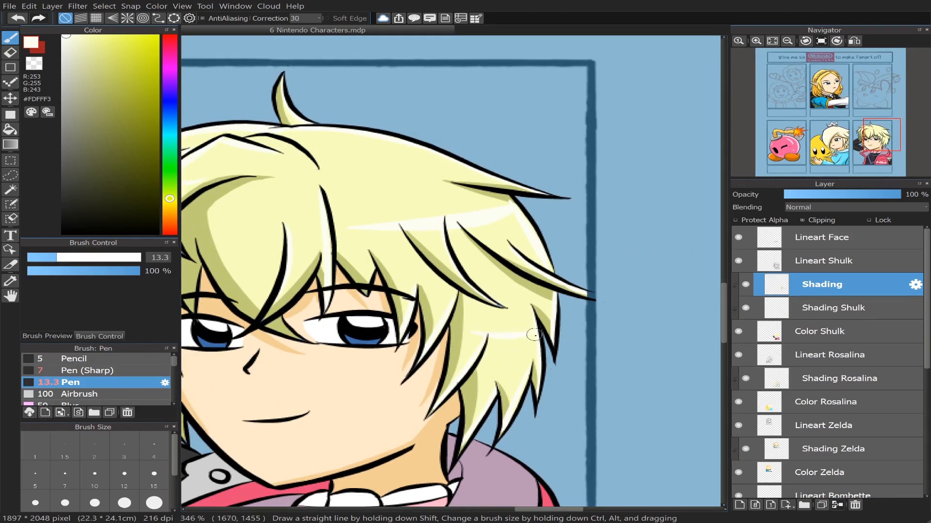
pyautogui.click(47, 257)
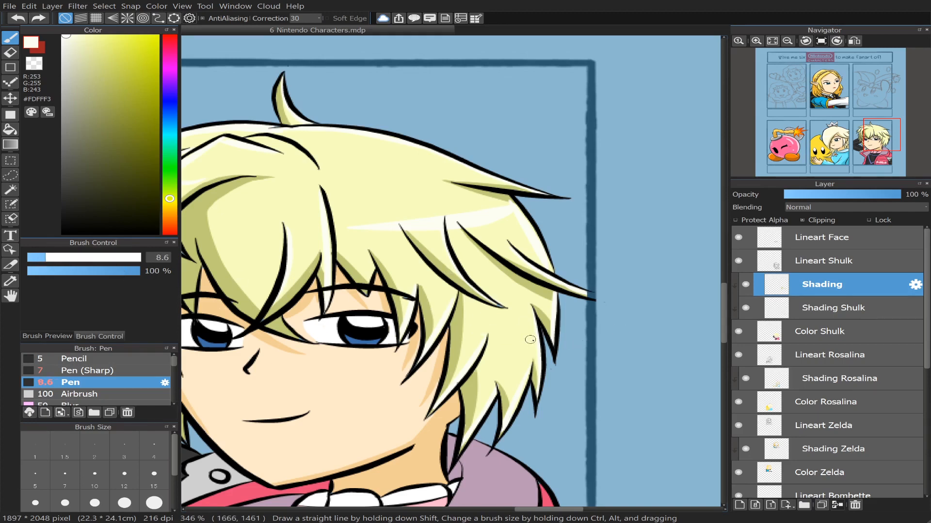
pyautogui.moveTo(504, 330); pyautogui.dragTo(495, 307)
pyautogui.hotkey('ctrl', 'z')
pyautogui.moveTo(540, 340)
pyautogui.mouseDown()
pyautogui.moveTo(520, 345)
pyautogui.moveTo(490, 318)
pyautogui.mouseUp()
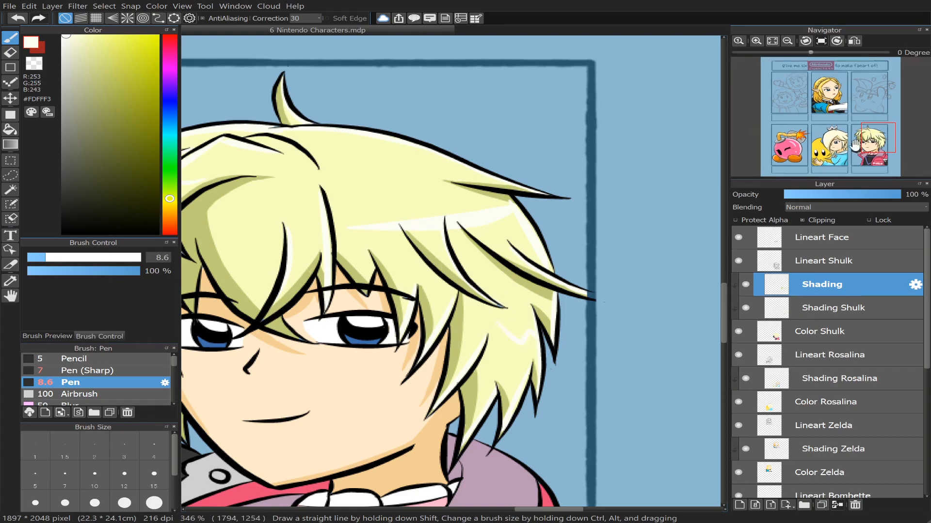
# Step: Add a new layer above the Shading layer and turn on clipping for it
pyautogui.moveTo(879, 138); pyautogui.dragTo(874, 148)
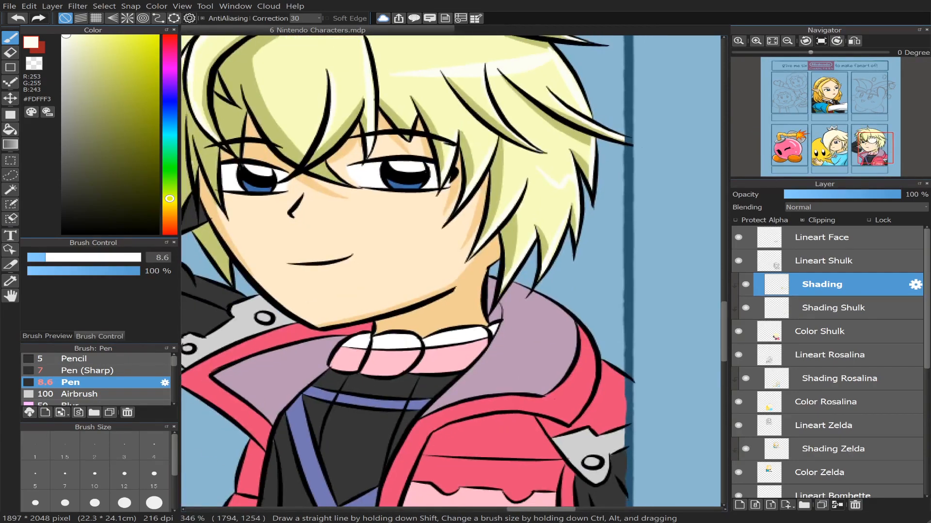
pyautogui.scroll(-2, 873, 144)
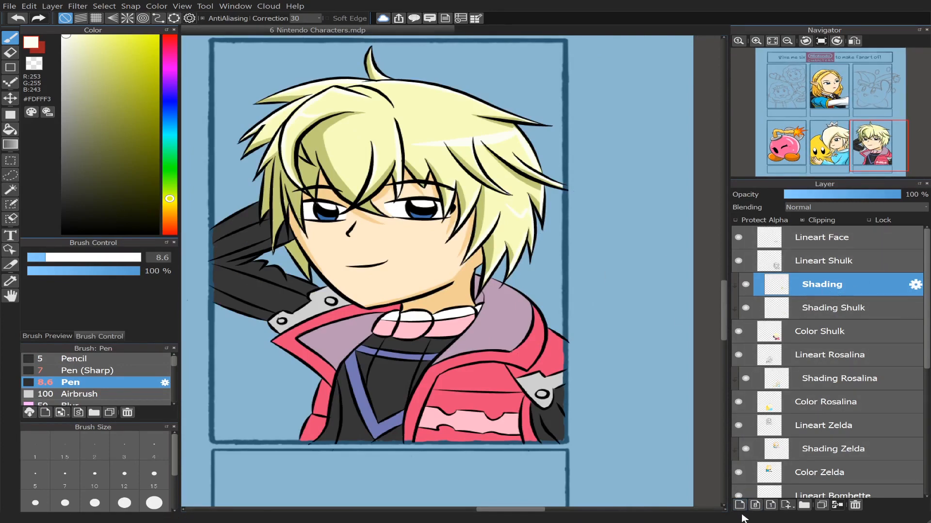
pyautogui.click(739, 506)
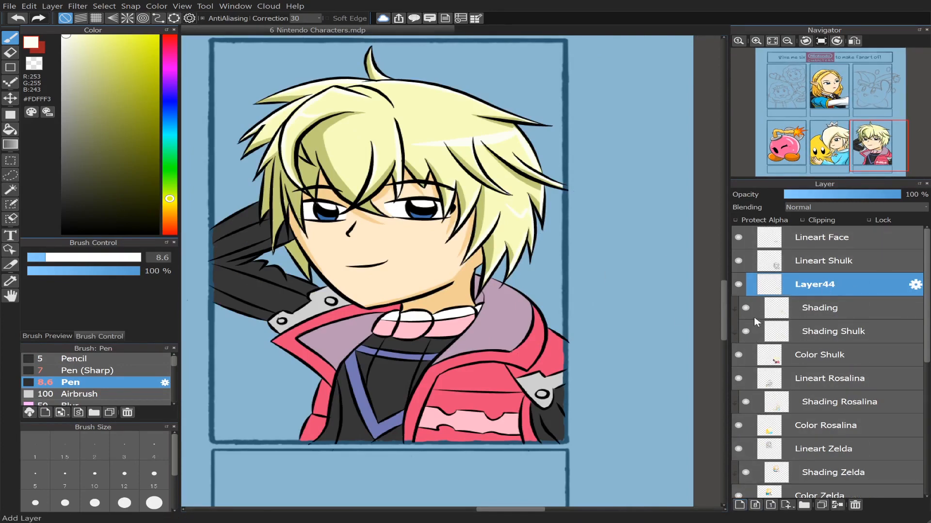
pyautogui.click(822, 221)
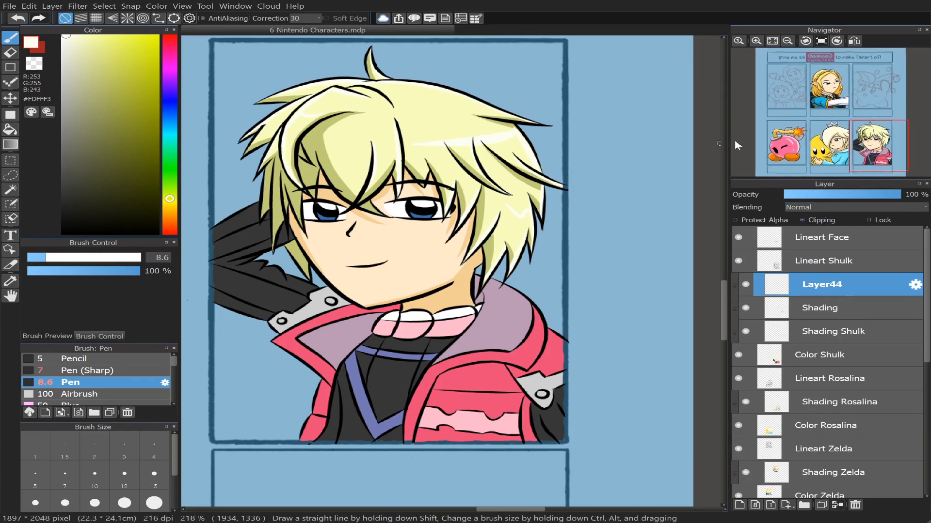
# Step: Sample the black sleeve color, darken it to #171717 and set the Pen size to 17 for the sleeve shadows
pyautogui.scroll(2, 827, 150)
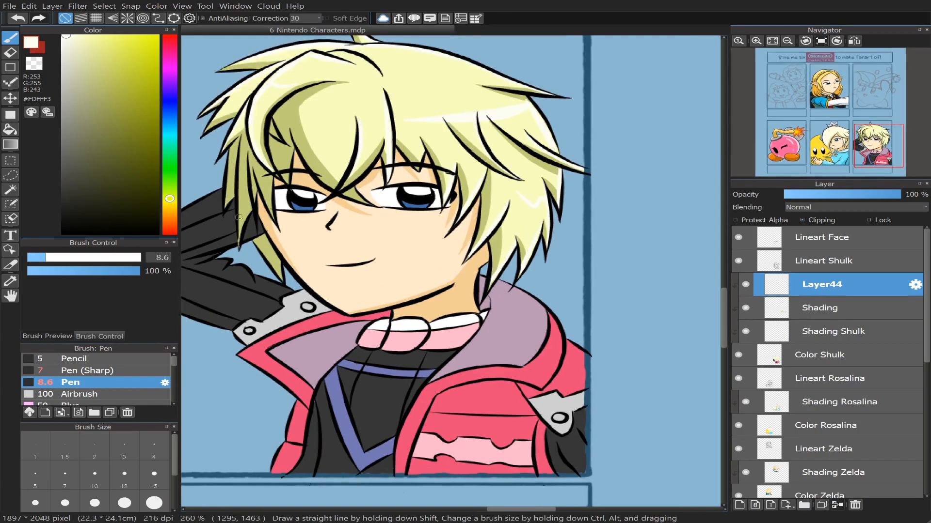
pyautogui.keyDown('alt'); pyautogui.click(215, 286); pyautogui.keyUp('alt')
pyautogui.moveTo(67, 191); pyautogui.dragTo(49, 217)
pyautogui.moveTo(898, 128); pyautogui.dragTo(856, 151)
pyautogui.scroll(1, 859, 143)
pyautogui.scroll(1, 860, 144)
pyautogui.moveTo(58, 262); pyautogui.dragTo(67, 260)
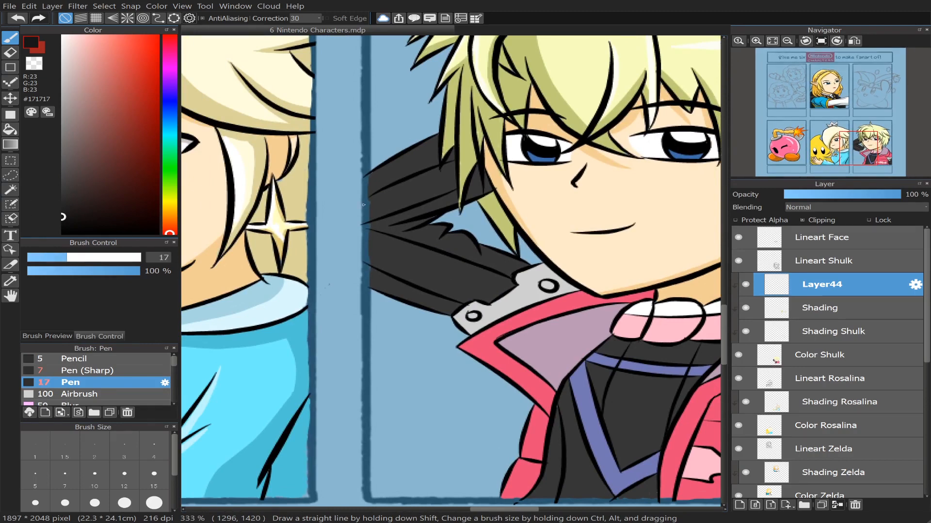
# Step: Paint shadows on the upper part of the bent black sleeve beside the hair, undoing the last two strokes
pyautogui.moveTo(448, 187)
pyautogui.mouseDown()
pyautogui.moveTo(377, 222)
pyautogui.moveTo(488, 182)
pyautogui.moveTo(477, 191)
pyautogui.moveTo(479, 171)
pyautogui.moveTo(462, 194)
pyautogui.moveTo(475, 189)
pyautogui.moveTo(470, 196)
pyautogui.moveTo(485, 166)
pyautogui.mouseUp()
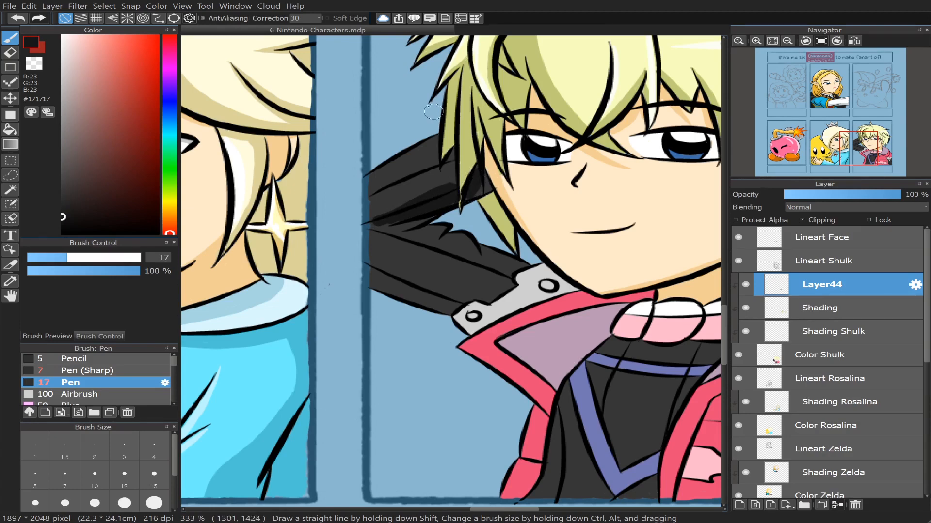
pyautogui.hotkey('ctrl', 'z')
pyautogui.hotkey('ctrl', 'z')
# Step: Set the Pen size to 10.2 and shade the upper sleeve's lower folds and the top edge of the lower sleeve
pyautogui.moveTo(53, 258); pyautogui.dragTo(49, 258)
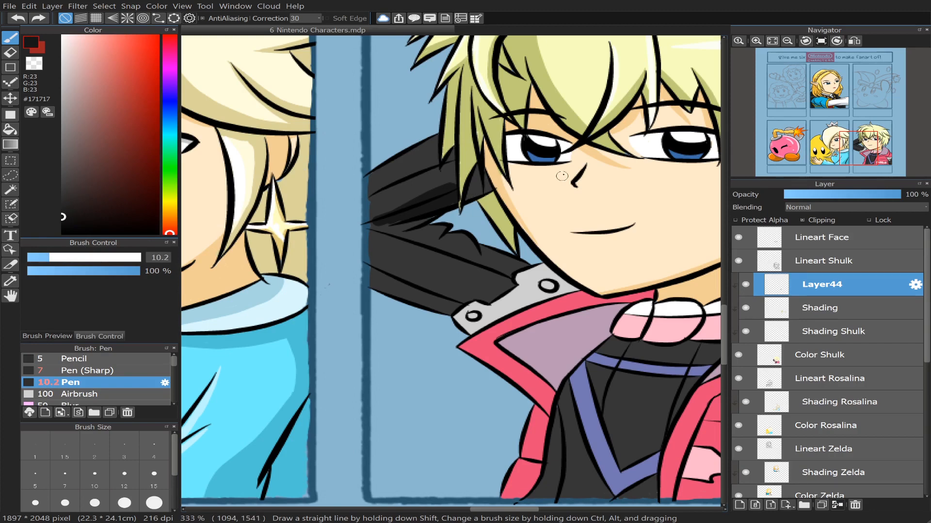
pyautogui.moveTo(472, 199)
pyautogui.mouseDown()
pyautogui.moveTo(485, 178)
pyautogui.moveTo(487, 191)
pyautogui.moveTo(468, 198)
pyautogui.moveTo(472, 187)
pyautogui.moveTo(436, 168)
pyautogui.moveTo(455, 171)
pyautogui.moveTo(372, 217)
pyautogui.mouseUp()
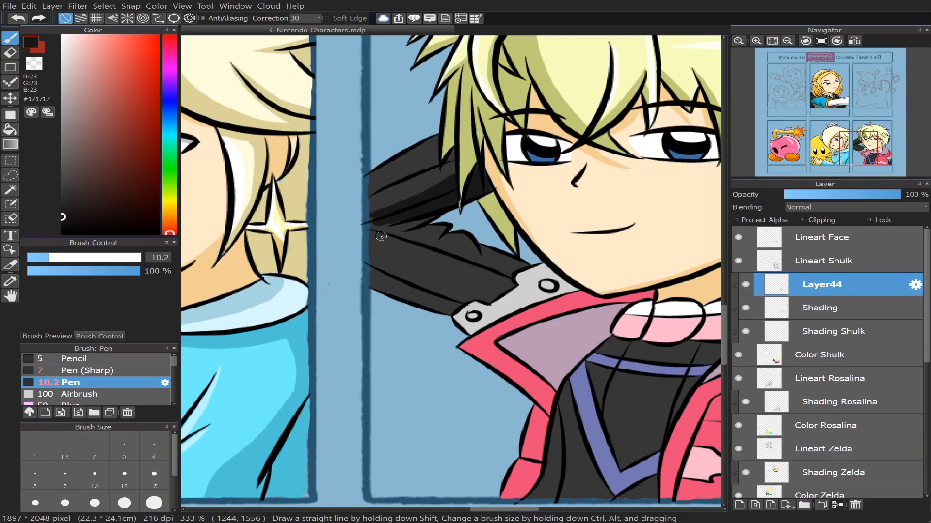
pyautogui.moveTo(370, 236); pyautogui.dragTo(509, 270)
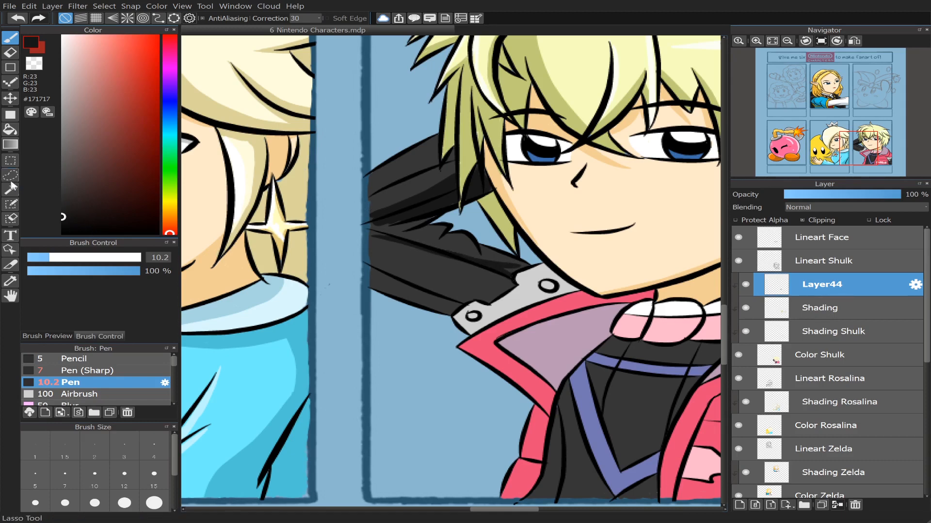
# Step: Bucket-fill the outlined shadow areas along the top edge of the bent arm's lower black sleeve with #171717
pyautogui.click(10, 130)
pyautogui.click(455, 242)
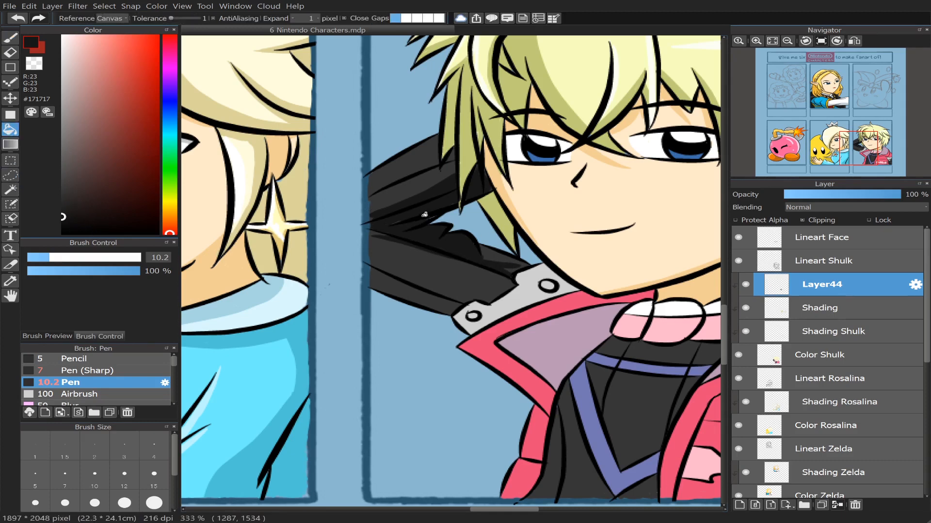
pyautogui.click(495, 248)
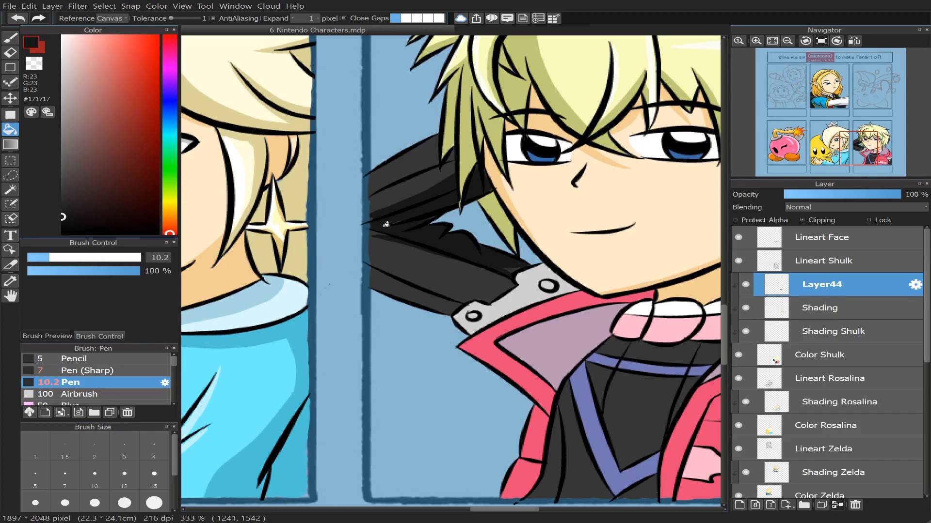
# Step: Outline a curved #171717 shadow on the lower black sleeve beside the grey cuff, fill it and touch up its lower edge with the Pen
pyautogui.press('b')
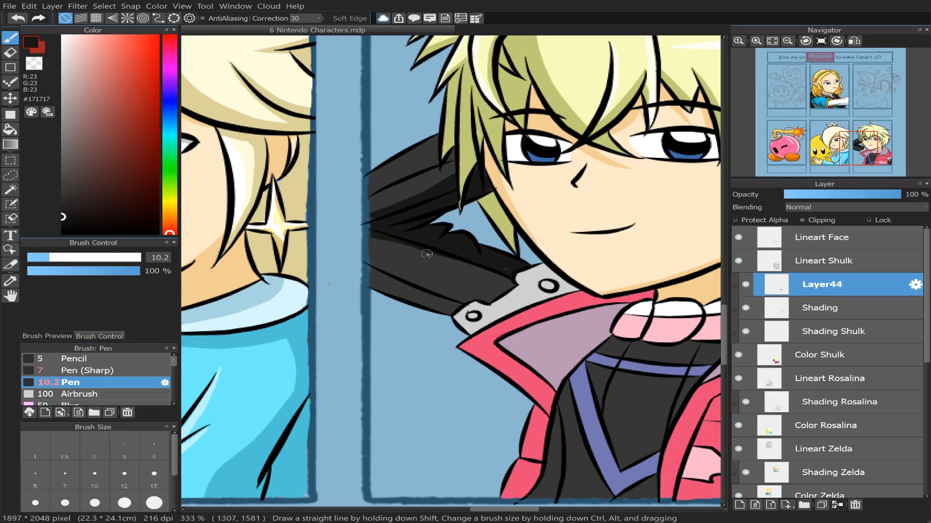
pyautogui.moveTo(382, 240); pyautogui.dragTo(508, 280)
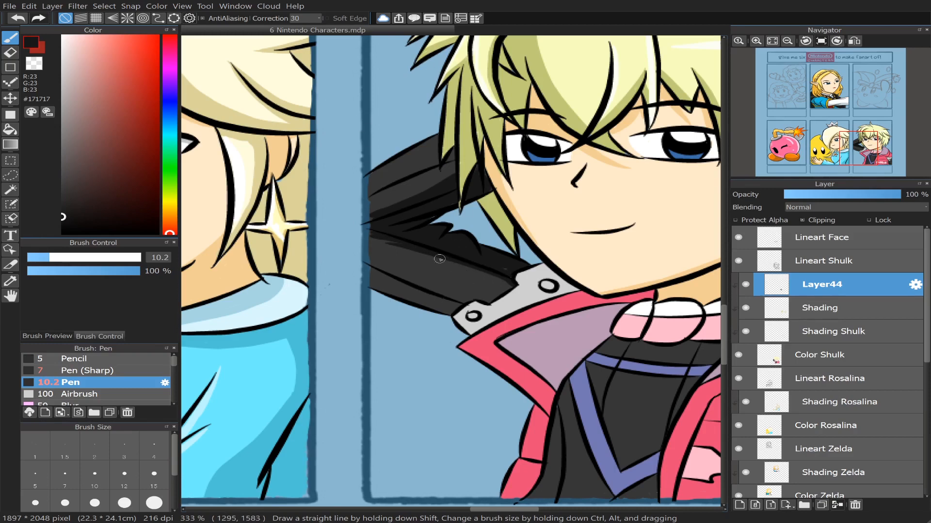
pyautogui.moveTo(440, 259)
pyautogui.mouseDown()
pyautogui.moveTo(456, 277)
pyautogui.moveTo(446, 299)
pyautogui.moveTo(417, 306)
pyautogui.mouseUp()
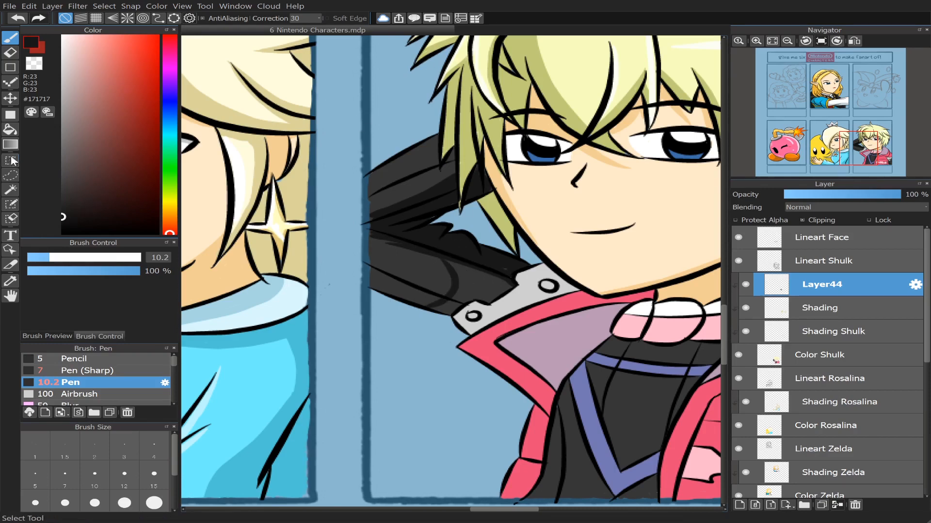
pyautogui.press('g')
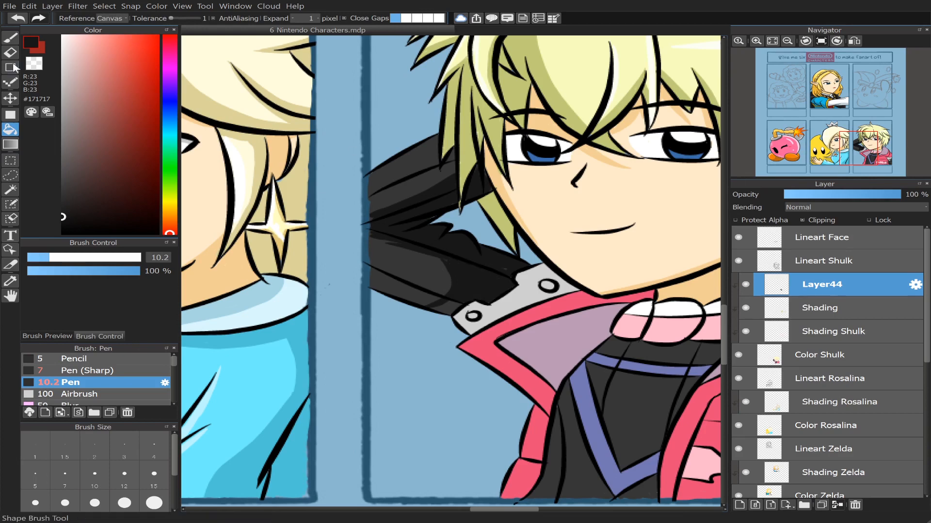
pyautogui.click(10, 38)
pyautogui.moveTo(436, 311)
pyautogui.mouseDown()
pyautogui.moveTo(459, 301)
pyautogui.moveTo(441, 308)
pyautogui.moveTo(456, 311)
pyautogui.mouseUp()
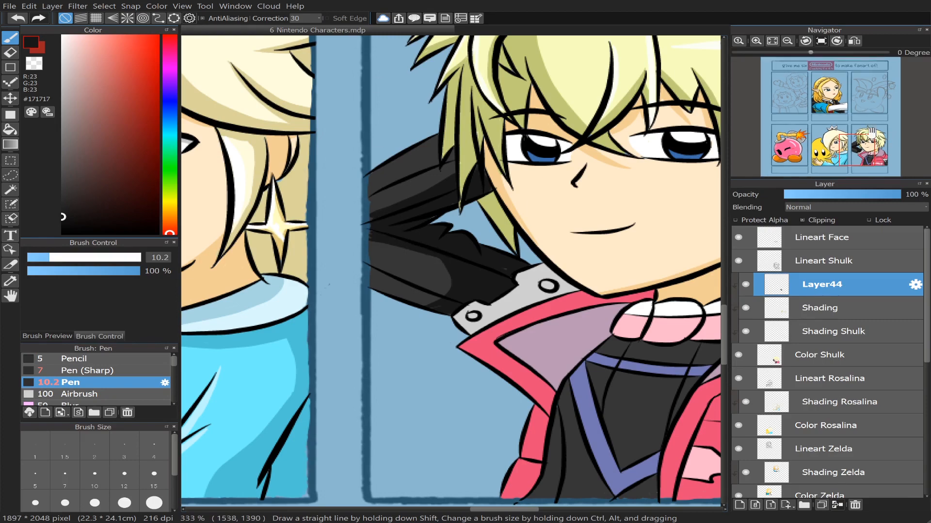
# Step: Set the Pen size to 10 and outline a shadow on the other black sleeve below the jacket's metal plate, undoing the first strokes
pyautogui.moveTo(867, 153); pyautogui.dragTo(883, 160)
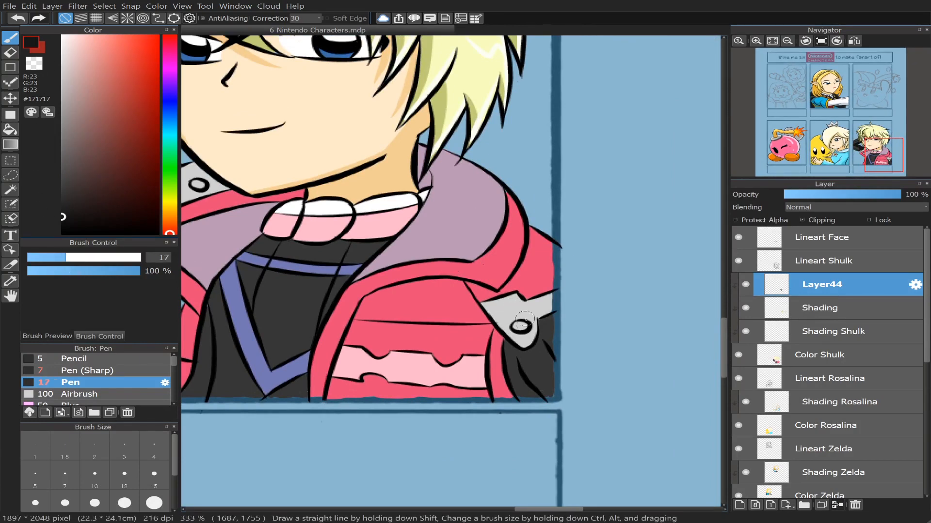
pyautogui.moveTo(551, 346); pyautogui.dragTo(528, 385)
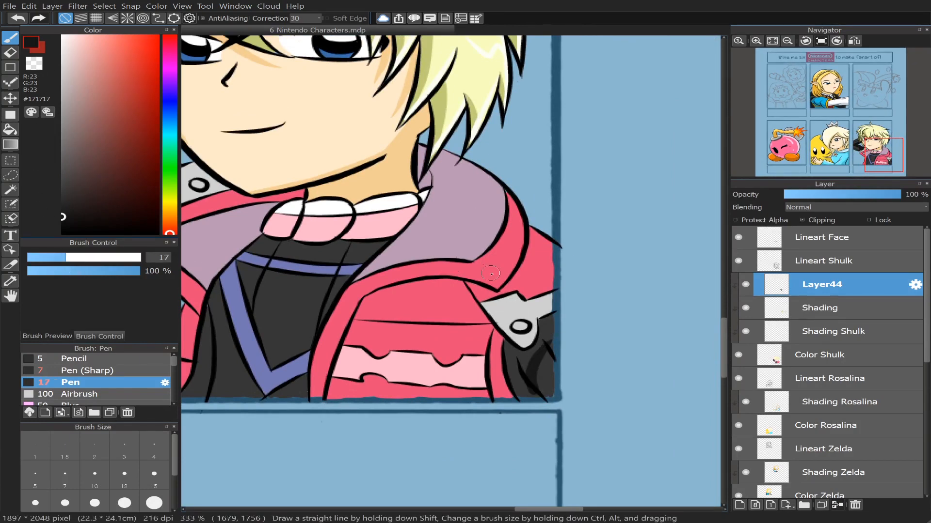
pyautogui.hotkey('ctrl', 'z')
pyautogui.hotkey('ctrl', 'z')
pyautogui.click(48, 258)
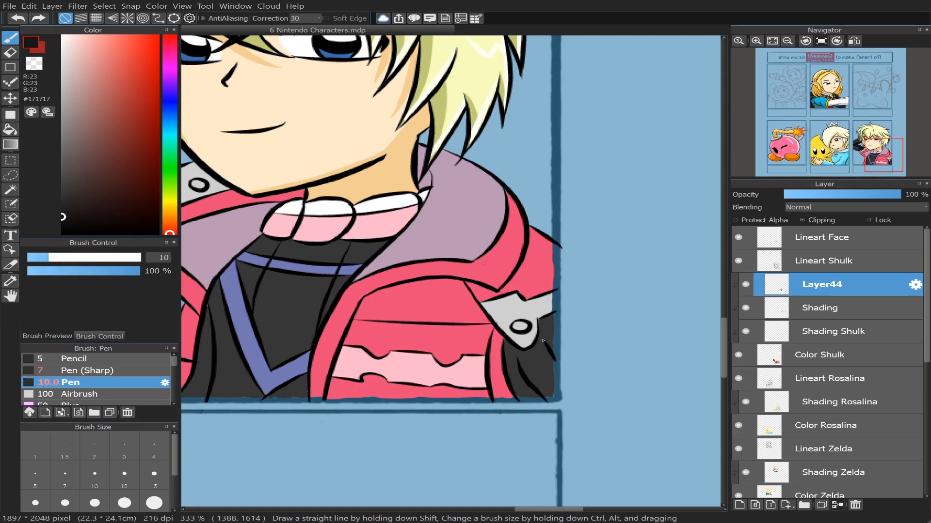
pyautogui.moveTo(517, 350); pyautogui.dragTo(542, 392)
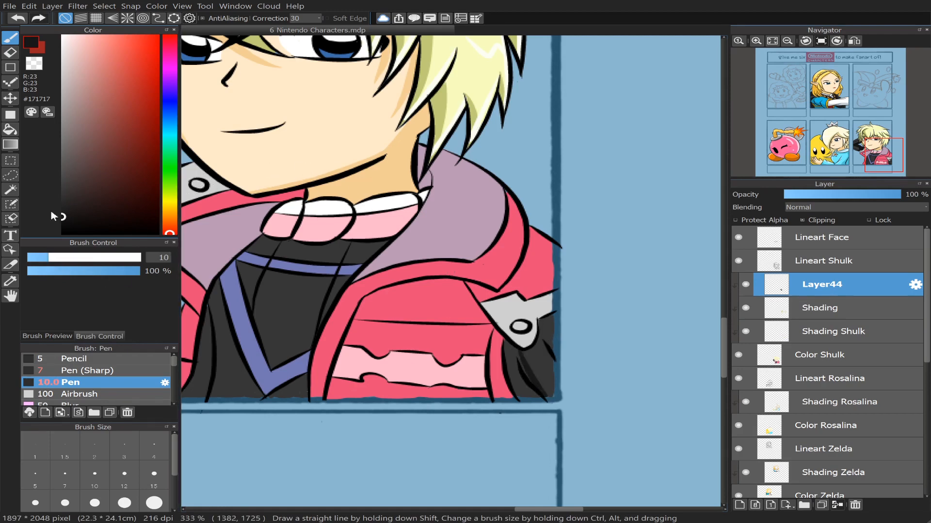
# Step: Fill the outlined sleeve shadow with #171717 and paint more shadow along the edge of the metal plate
pyautogui.click(11, 130)
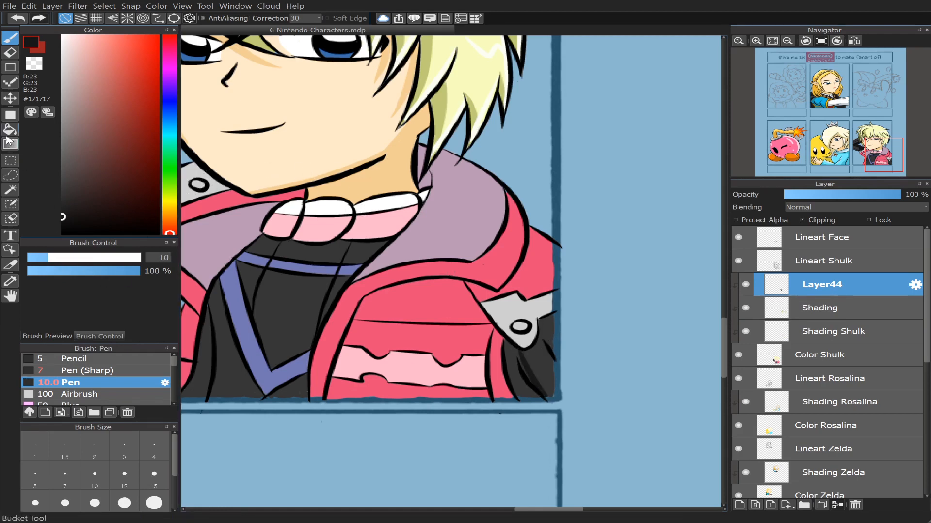
pyautogui.click(512, 364)
pyautogui.press('b')
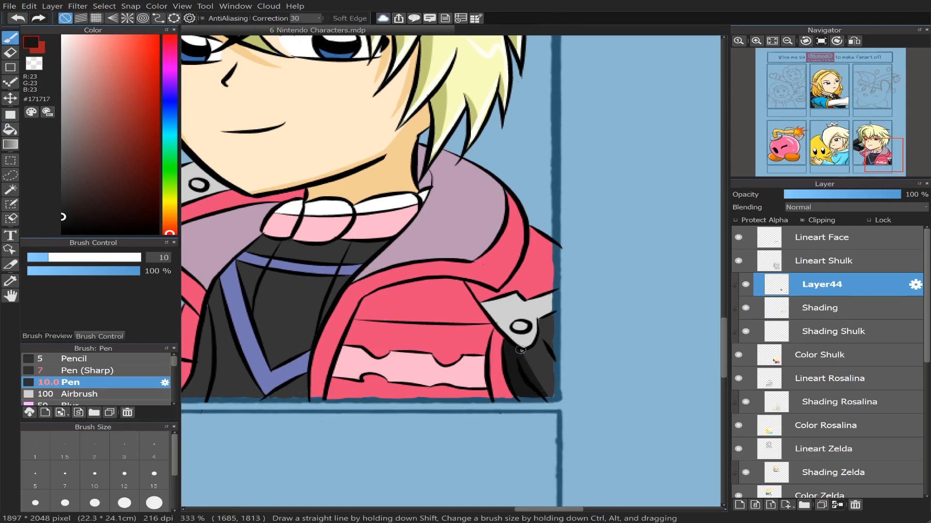
pyautogui.moveTo(531, 351); pyautogui.dragTo(553, 313)
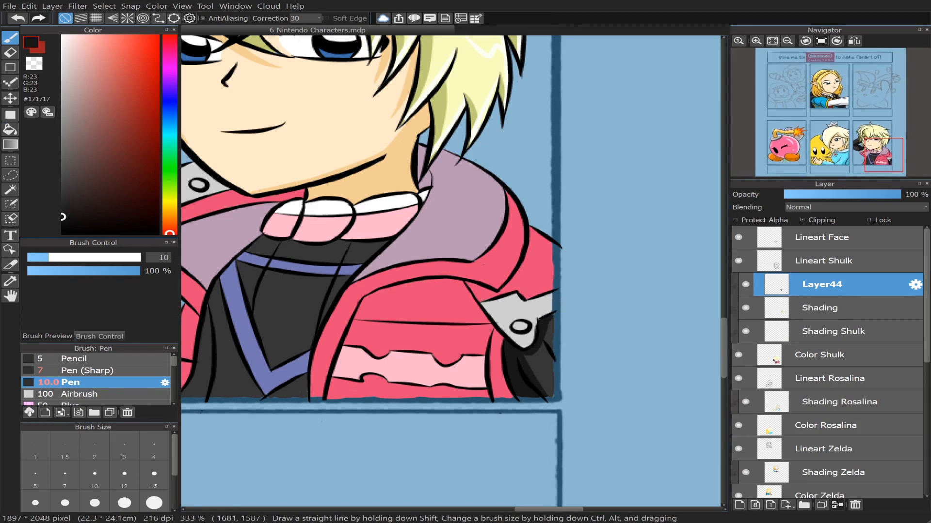
# Step: Shade the black shirt directly below Shulk's pink scarf in #171717 with the Pen at size 19
pyautogui.click(878, 160)
pyautogui.moveTo(878, 160); pyautogui.dragTo(877, 159)
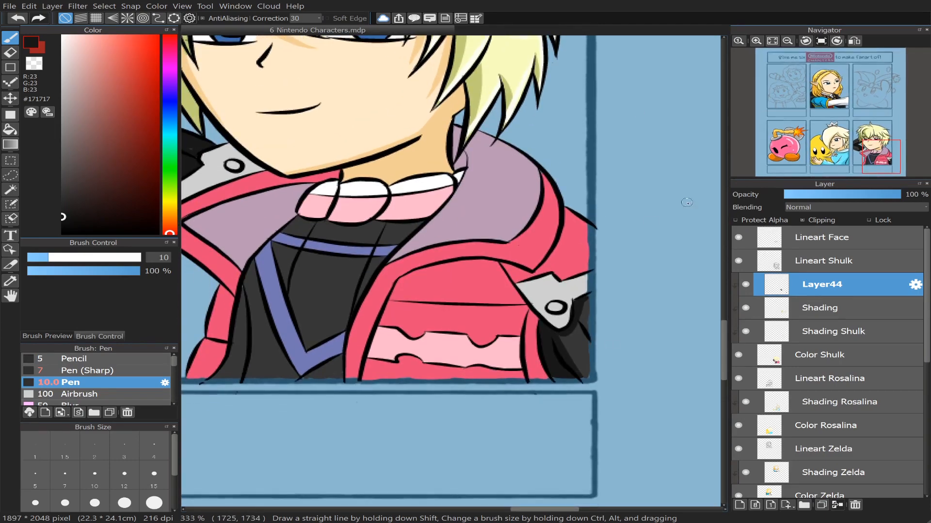
pyautogui.moveTo(880, 155); pyautogui.dragTo(872, 156)
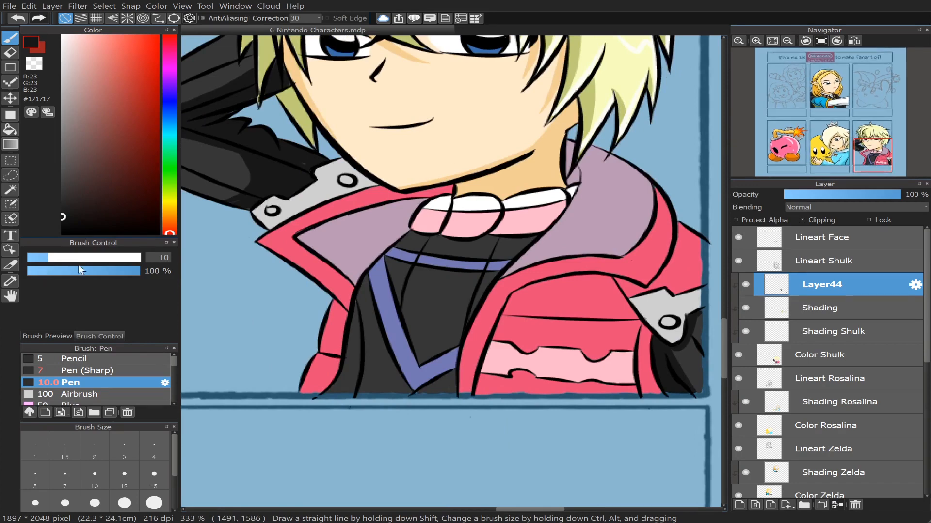
pyautogui.moveTo(64, 257); pyautogui.dragTo(84, 261)
pyautogui.moveTo(406, 240); pyautogui.dragTo(472, 253)
pyautogui.moveTo(413, 241)
pyautogui.mouseDown()
pyautogui.moveTo(500, 242)
pyautogui.moveTo(488, 238)
pyautogui.mouseUp()
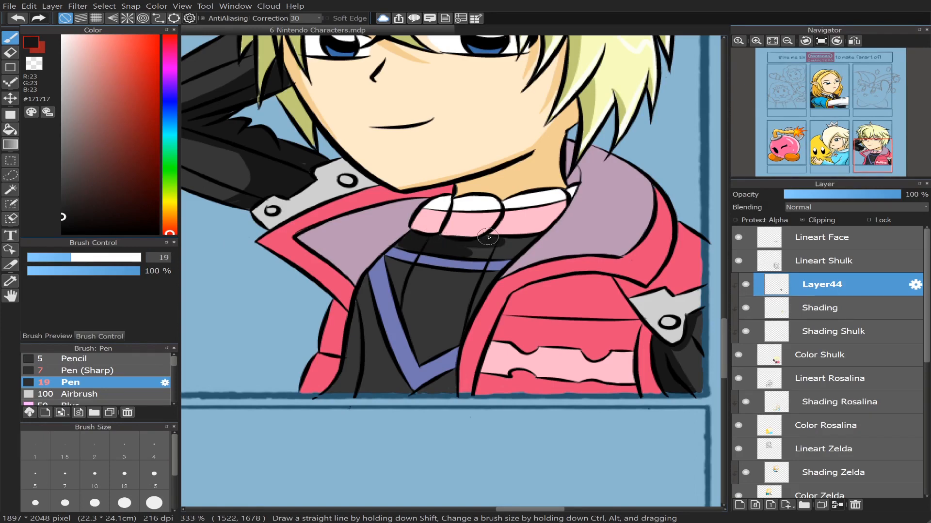
# Step: Set the Pen size to 12 and extend the dark shirt shading below the scarf and beside the right jacket flap
pyautogui.click(53, 258)
pyautogui.moveTo(533, 237)
pyautogui.mouseDown()
pyautogui.moveTo(487, 246)
pyautogui.moveTo(531, 239)
pyautogui.mouseUp()
pyautogui.moveTo(504, 247)
pyautogui.mouseDown()
pyautogui.moveTo(463, 251)
pyautogui.moveTo(526, 241)
pyautogui.moveTo(468, 257)
pyautogui.mouseUp()
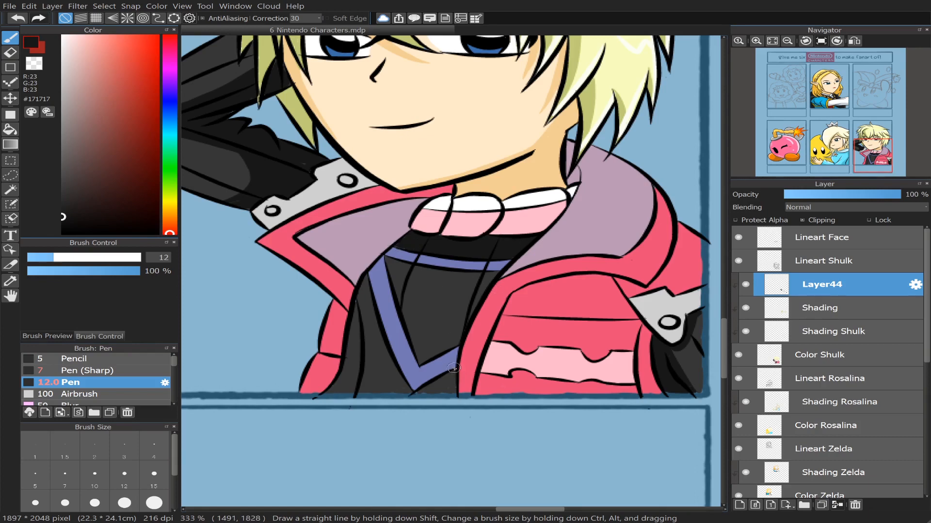
pyautogui.moveTo(454, 368)
pyautogui.mouseDown()
pyautogui.moveTo(443, 395)
pyautogui.moveTo(449, 377)
pyautogui.moveTo(453, 391)
pyautogui.moveTo(453, 375)
pyautogui.moveTo(438, 388)
pyautogui.moveTo(463, 323)
pyautogui.moveTo(457, 339)
pyautogui.moveTo(501, 289)
pyautogui.moveTo(492, 297)
pyautogui.moveTo(495, 272)
pyautogui.moveTo(459, 343)
pyautogui.mouseUp()
pyautogui.hotkey('ctrl', 'z')
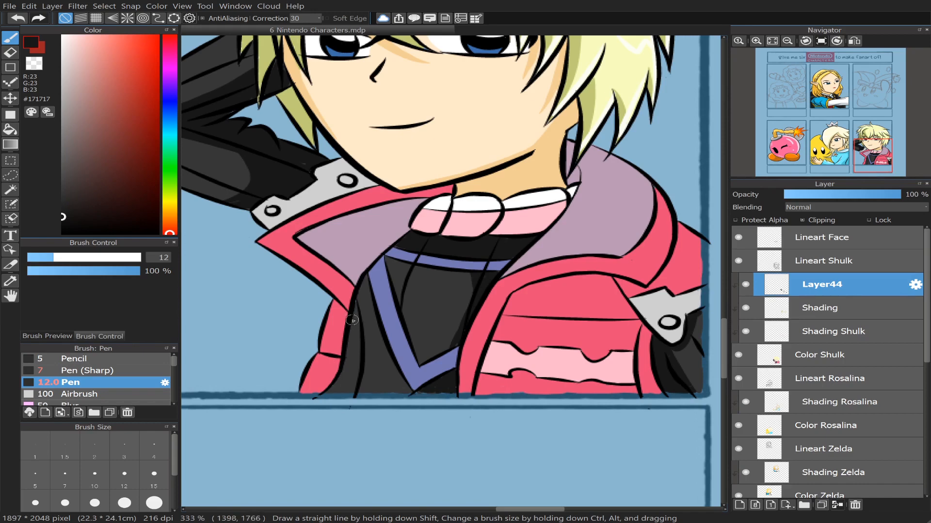
# Step: Paint a dark shadow down the left side of the black shirt beside the jacket, redoing unsatisfactory strokes
pyautogui.moveTo(351, 333); pyautogui.dragTo(342, 386)
pyautogui.moveTo(350, 340); pyautogui.dragTo(329, 387)
pyautogui.hotkey('ctrl', 'z')
pyautogui.hotkey('ctrl', 'z')
pyautogui.moveTo(349, 339)
pyautogui.mouseDown()
pyautogui.moveTo(347, 380)
pyautogui.moveTo(346, 347)
pyautogui.moveTo(330, 392)
pyautogui.moveTo(338, 389)
pyautogui.mouseUp()
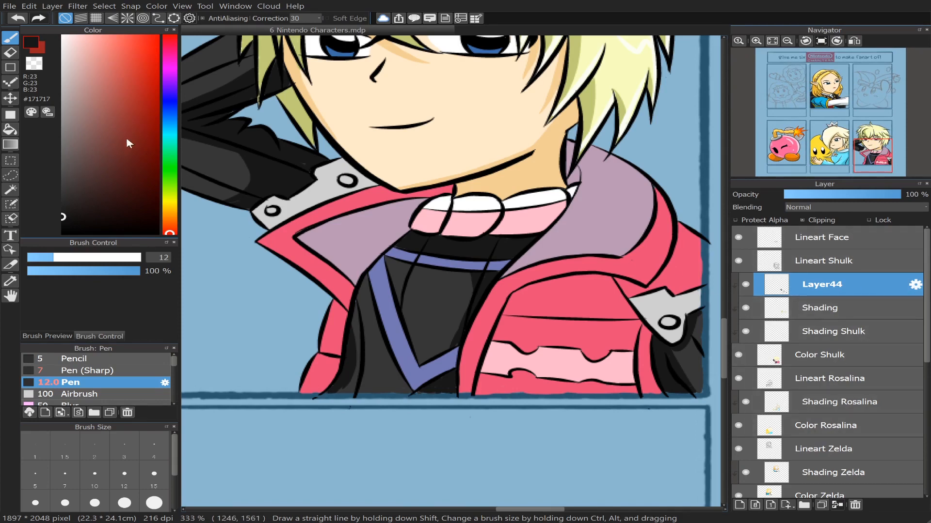
# Step: Sample the left collar plate's gray, darken it to #8A8A8A and outline a shadow across the middle of the plate
pyautogui.moveTo(851, 148); pyautogui.dragTo(870, 157)
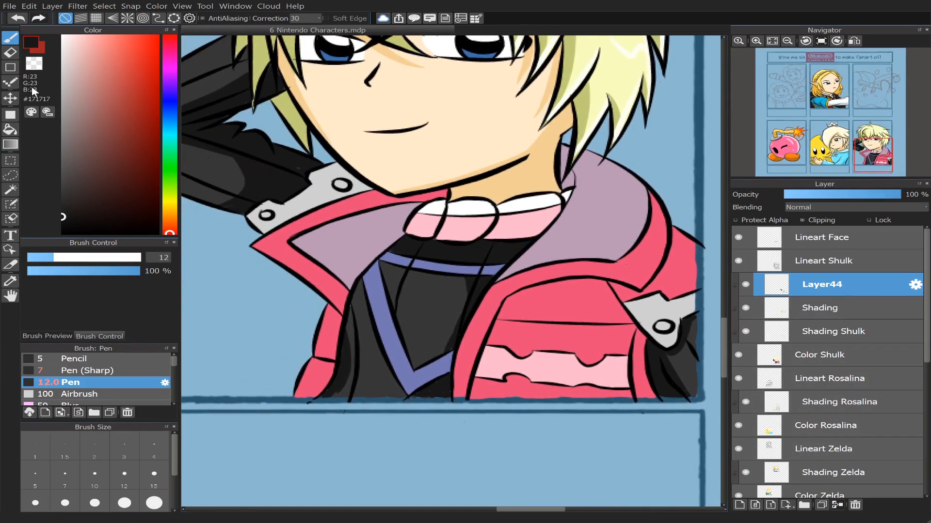
pyautogui.keyDown('alt'); pyautogui.click(369, 200); pyautogui.keyUp('alt')
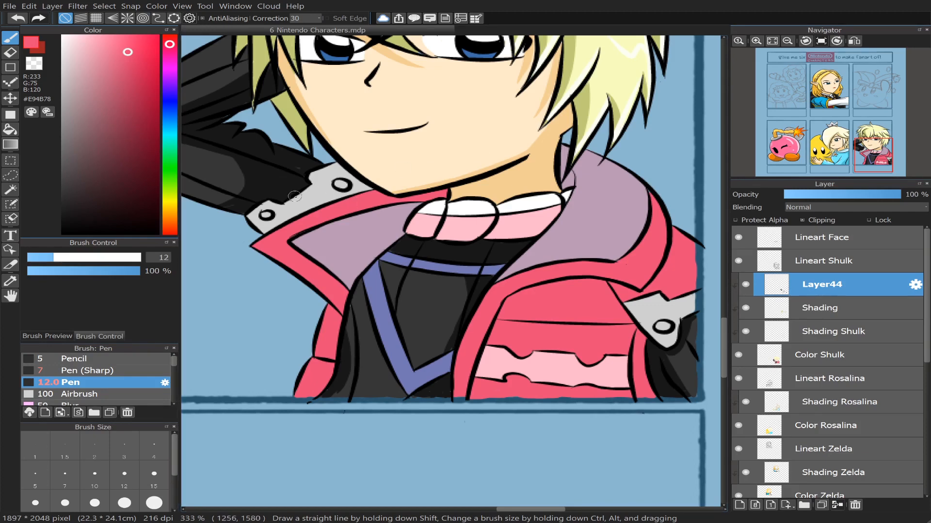
pyautogui.keyDown('alt'); pyautogui.click(336, 175); pyautogui.keyUp('alt')
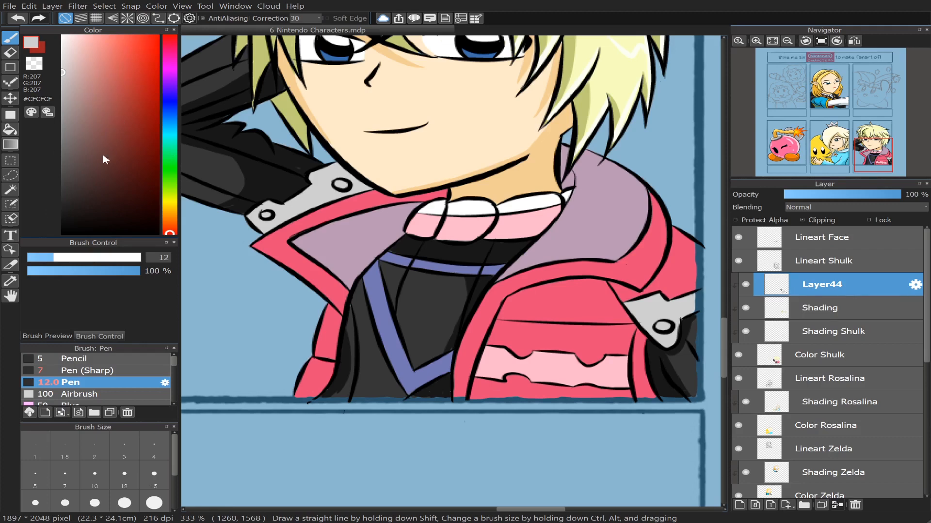
pyautogui.moveTo(69, 86); pyautogui.dragTo(36, 123)
pyautogui.click(10, 130)
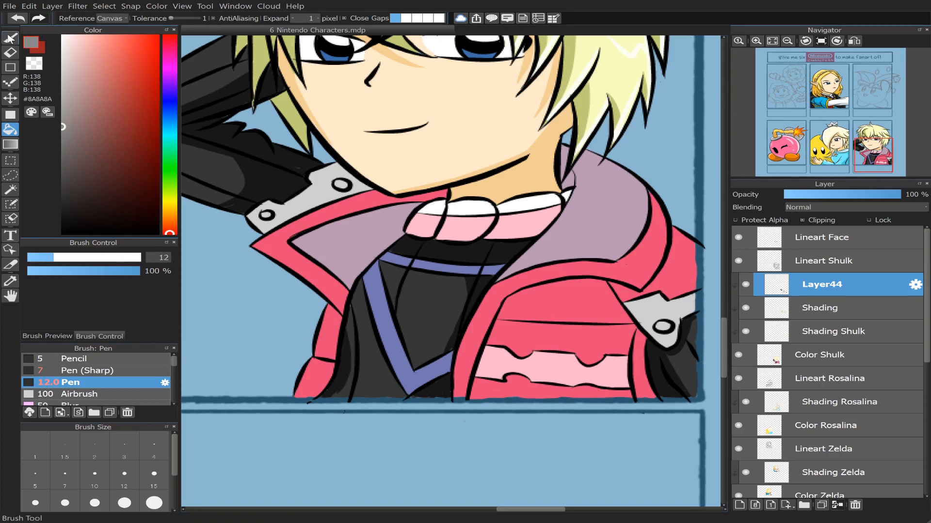
pyautogui.click(10, 37)
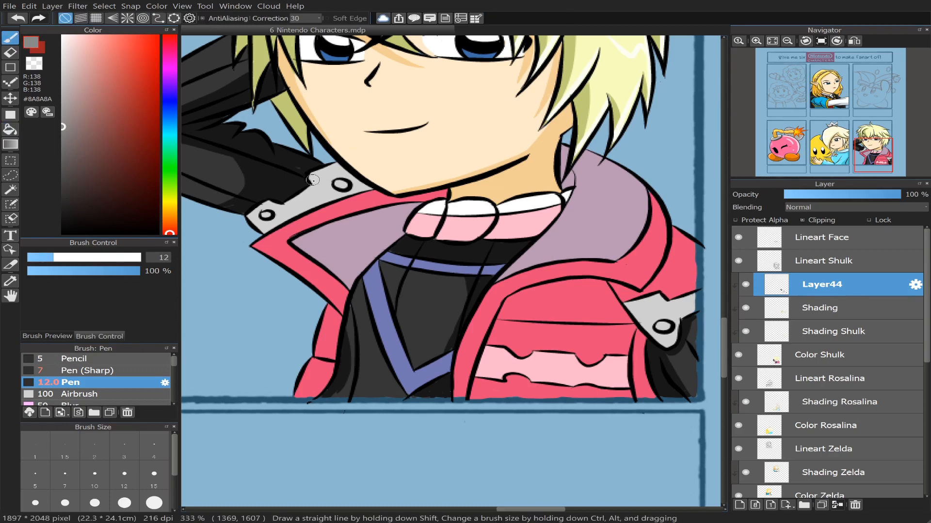
pyautogui.moveTo(313, 180)
pyautogui.mouseDown()
pyautogui.moveTo(362, 188)
pyautogui.moveTo(312, 180)
pyautogui.moveTo(348, 170)
pyautogui.moveTo(333, 165)
pyautogui.moveTo(355, 177)
pyautogui.mouseUp()
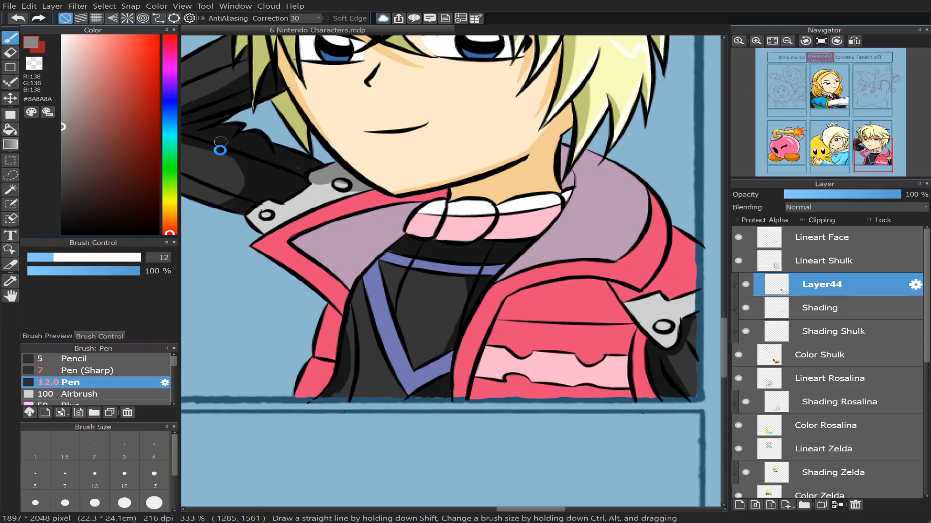
pyautogui.hotkey('ctrl', 'z')
pyautogui.moveTo(314, 181); pyautogui.dragTo(317, 205)
# Step: Shade the upper part and lower edge of the left metal collar plate with the Pen at size 9.3
pyautogui.click(47, 258)
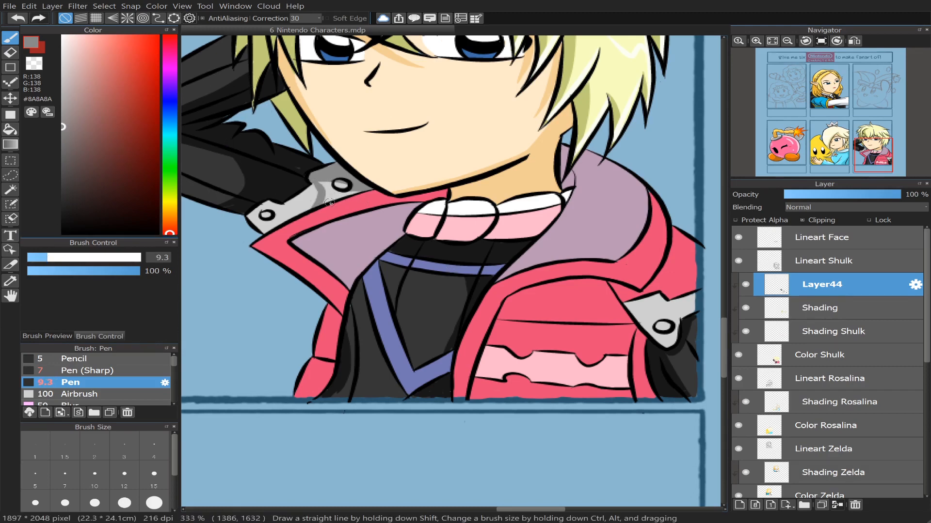
pyautogui.moveTo(344, 193)
pyautogui.mouseDown()
pyautogui.moveTo(325, 196)
pyautogui.moveTo(345, 188)
pyautogui.mouseUp()
pyautogui.moveTo(332, 190)
pyautogui.mouseDown()
pyautogui.moveTo(341, 184)
pyautogui.moveTo(291, 198)
pyautogui.moveTo(318, 184)
pyautogui.moveTo(308, 188)
pyautogui.mouseUp()
pyautogui.hotkey('ctrl', 'z')
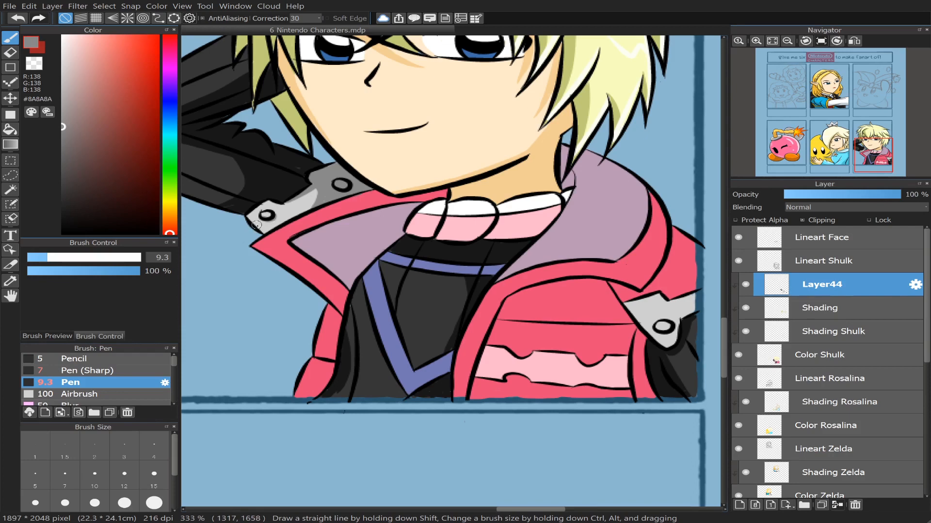
pyautogui.moveTo(253, 226); pyautogui.dragTo(277, 224)
pyautogui.moveTo(265, 231); pyautogui.dragTo(281, 224)
# Step: Outline a gray shadow on the right metal jacket plate and fill its lower part with #8A8A8A
pyautogui.moveTo(877, 152); pyautogui.dragTo(882, 160)
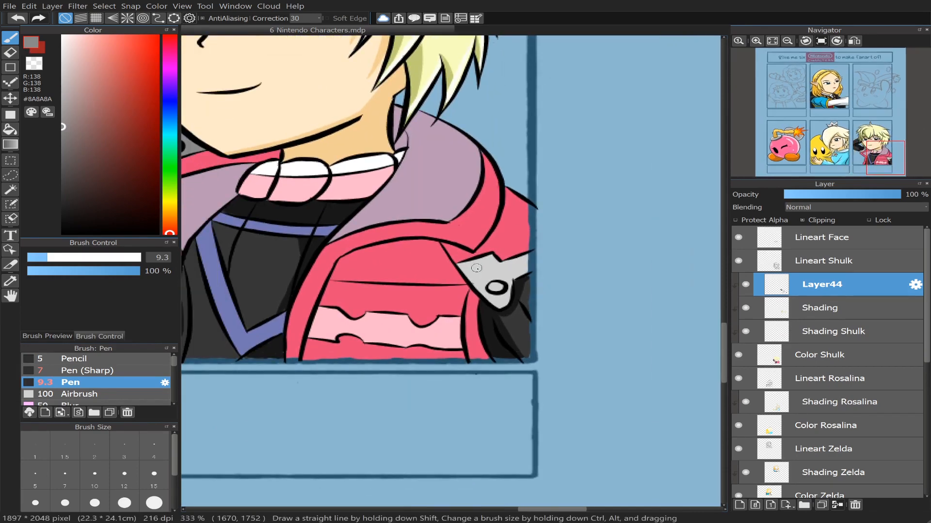
pyautogui.moveTo(464, 266); pyautogui.dragTo(514, 305)
pyautogui.hotkey('ctrl', 'z')
pyautogui.hotkey('ctrl', 'z')
pyautogui.moveTo(463, 264)
pyautogui.mouseDown()
pyautogui.moveTo(491, 285)
pyautogui.moveTo(481, 282)
pyautogui.mouseUp()
pyautogui.click(10, 129)
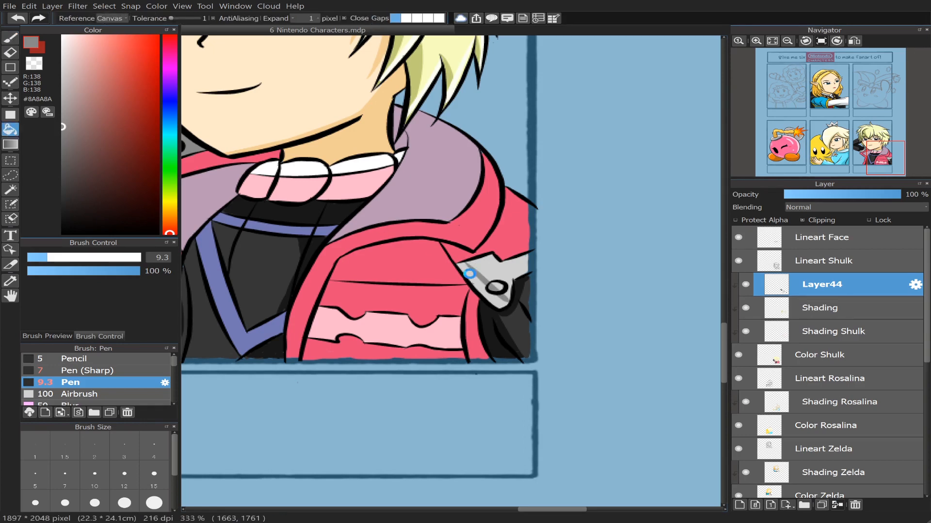
pyautogui.click(499, 301)
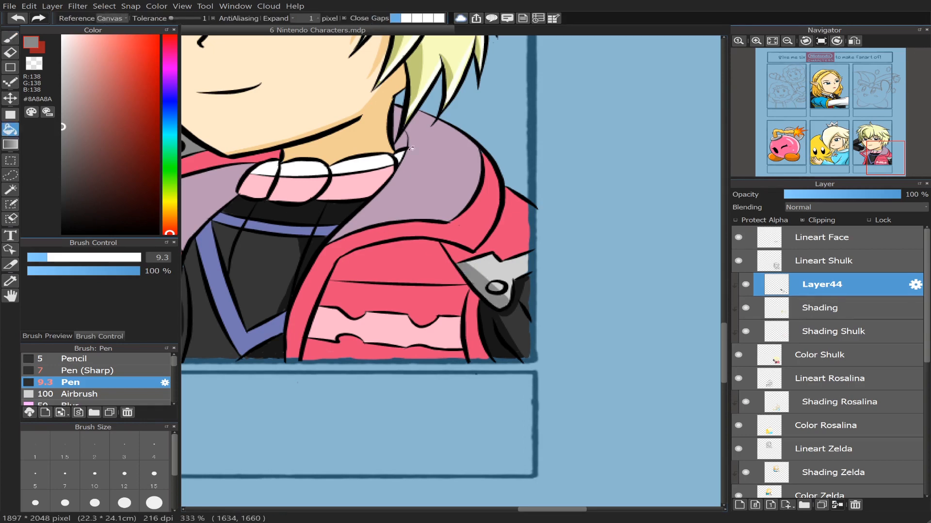
# Step: Darken the sampled jacket pink to #B12F54, then outline and fill a shadow on the upper left collar trim
pyautogui.click(10, 38)
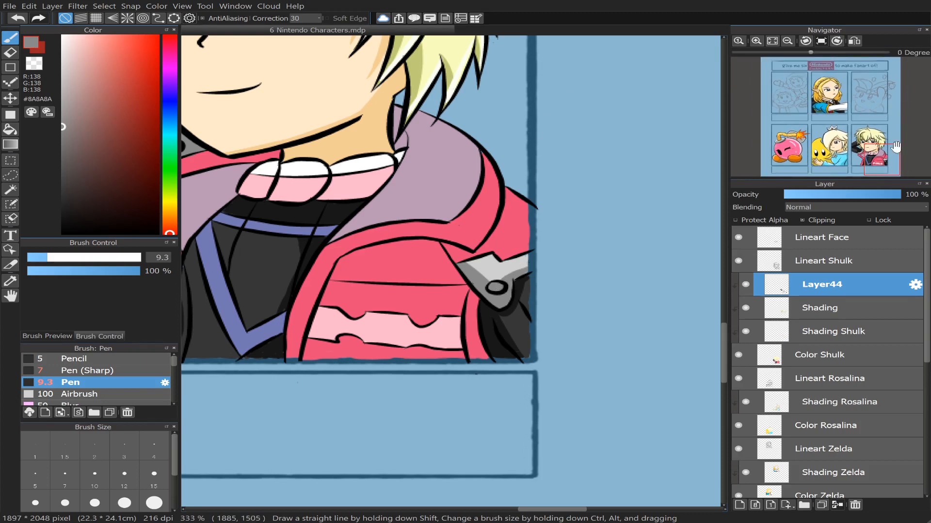
pyautogui.click(862, 155)
pyautogui.moveTo(862, 155); pyautogui.dragTo(865, 157)
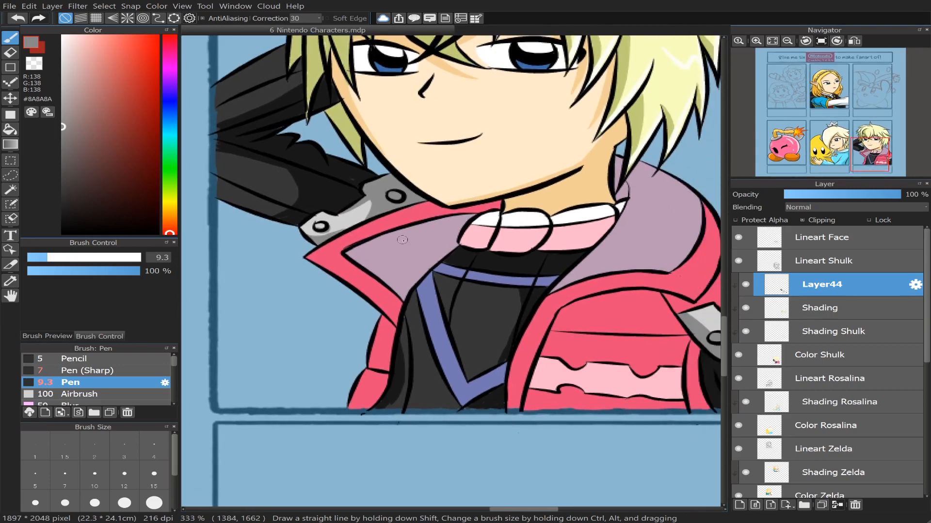
pyautogui.rightClick(425, 247)
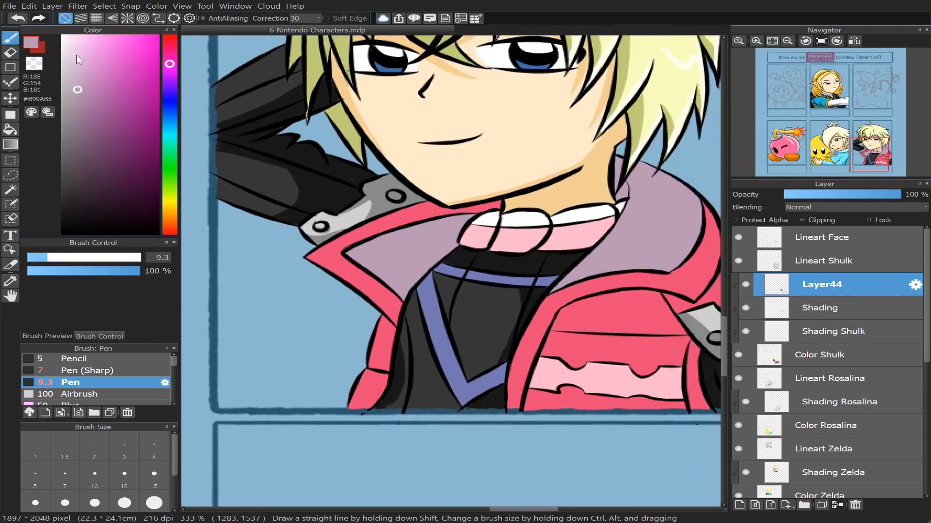
pyautogui.rightClick(419, 215)
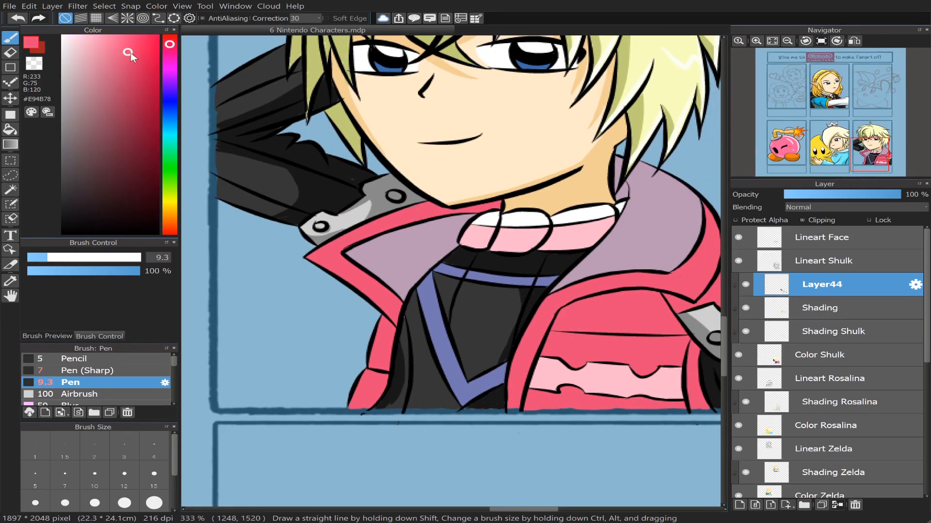
pyautogui.moveTo(130, 53); pyautogui.dragTo(133, 96)
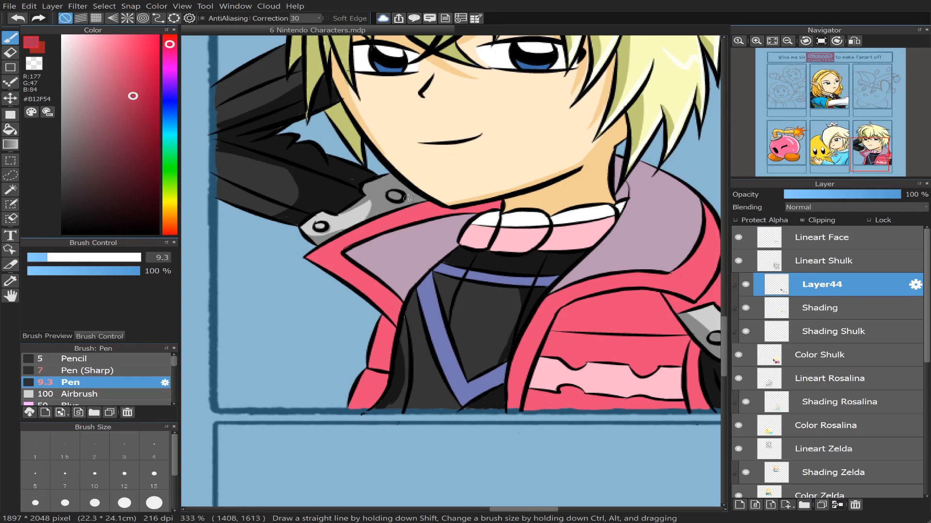
pyautogui.moveTo(381, 221)
pyautogui.mouseDown()
pyautogui.moveTo(378, 230)
pyautogui.moveTo(392, 212)
pyautogui.mouseUp()
pyautogui.click(11, 130)
pyautogui.click(414, 213)
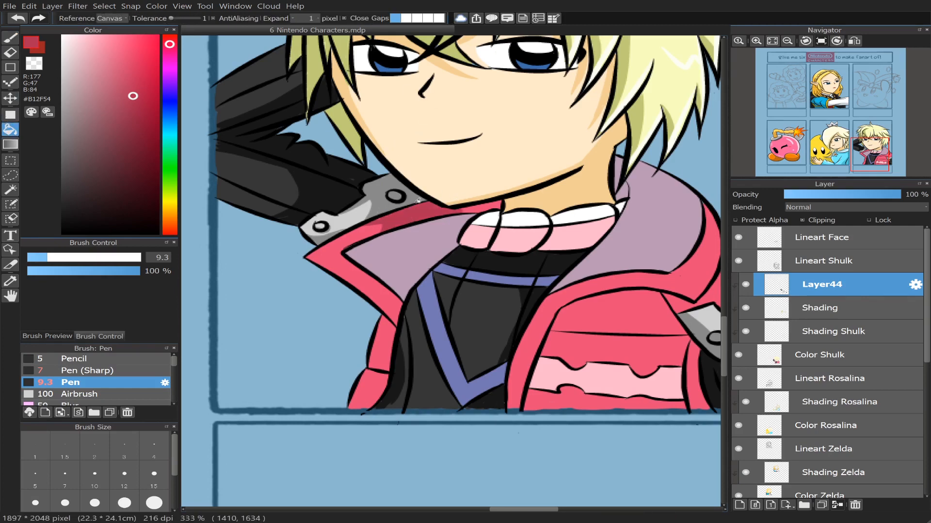
pyautogui.click(484, 205)
# Step: Brush #B12F54 shading onto the narrow left jacket section below the collar flap
pyautogui.moveTo(874, 152); pyautogui.dragTo(869, 159)
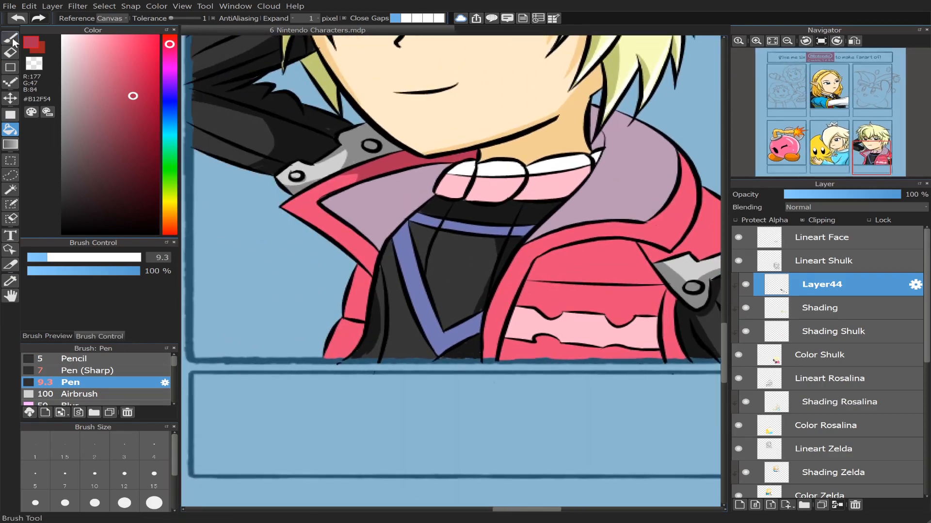
pyautogui.click(10, 38)
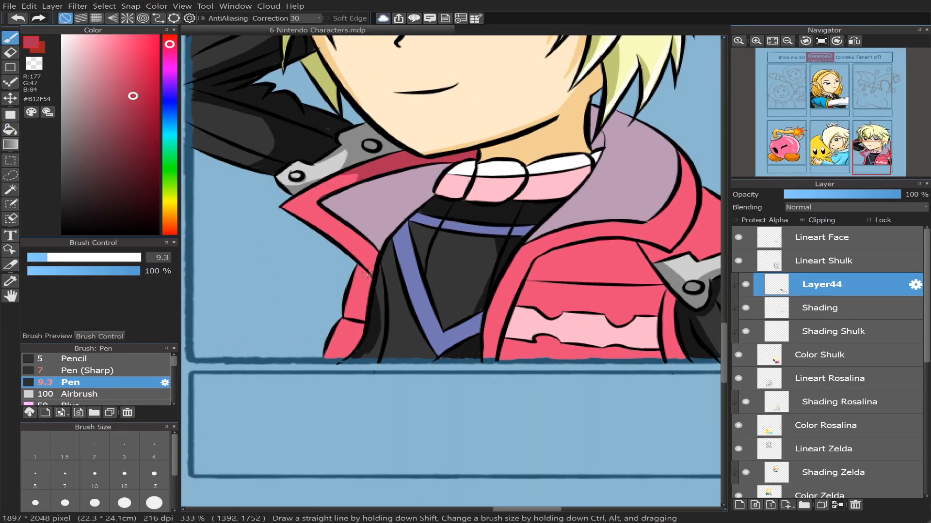
pyautogui.moveTo(359, 268); pyautogui.dragTo(363, 325)
pyautogui.moveTo(362, 274); pyautogui.dragTo(364, 290)
pyautogui.moveTo(361, 302)
pyautogui.mouseDown()
pyautogui.moveTo(358, 330)
pyautogui.moveTo(357, 318)
pyautogui.moveTo(327, 361)
pyautogui.moveTo(342, 357)
pyautogui.moveTo(362, 329)
pyautogui.moveTo(360, 310)
pyautogui.moveTo(349, 324)
pyautogui.moveTo(338, 316)
pyautogui.moveTo(361, 311)
pyautogui.moveTo(336, 318)
pyautogui.moveTo(357, 323)
pyautogui.mouseUp()
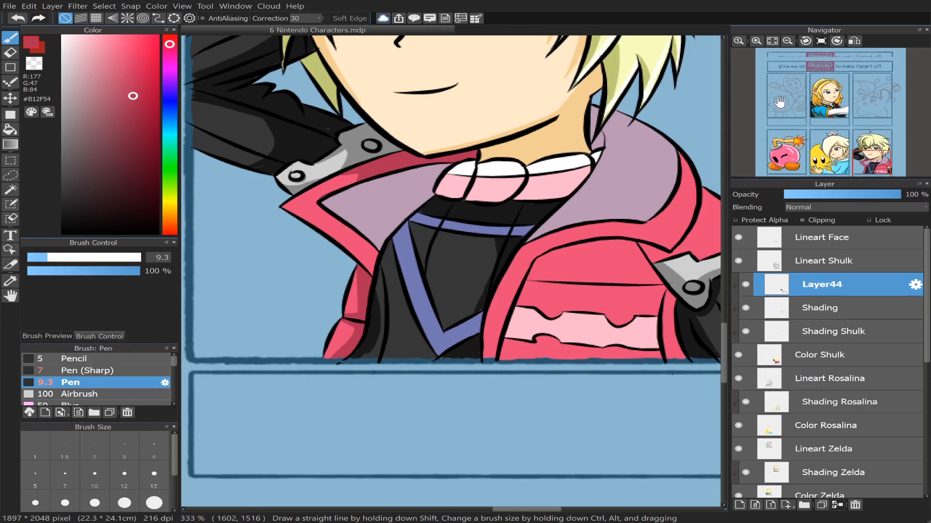
# Step: Outline and fill a #B12F54 shadow on the lower end of the left collar trim
pyautogui.moveTo(875, 156); pyautogui.dragTo(873, 160)
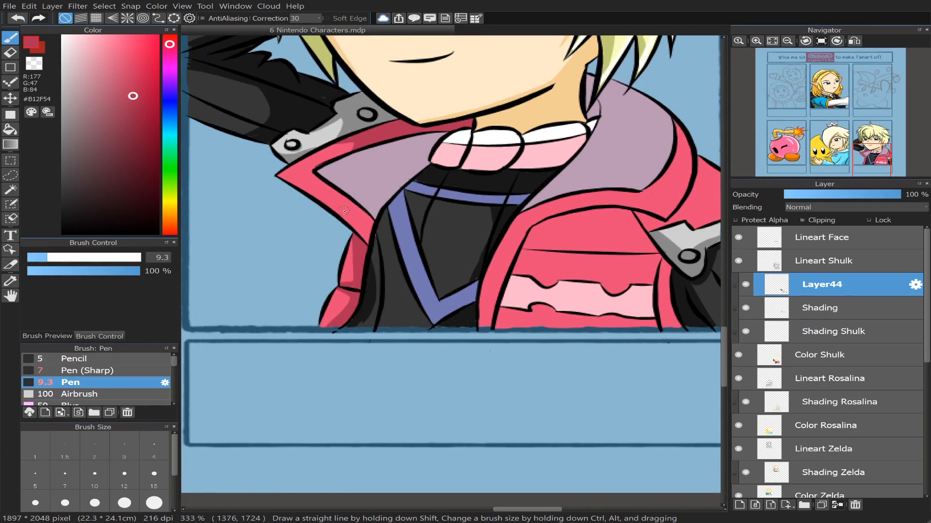
pyautogui.moveTo(331, 205)
pyautogui.mouseDown()
pyautogui.moveTo(350, 196)
pyautogui.moveTo(330, 199)
pyautogui.moveTo(330, 209)
pyautogui.moveTo(333, 194)
pyautogui.moveTo(347, 192)
pyautogui.moveTo(329, 206)
pyautogui.mouseUp()
pyautogui.hotkey('ctrl', 'z')
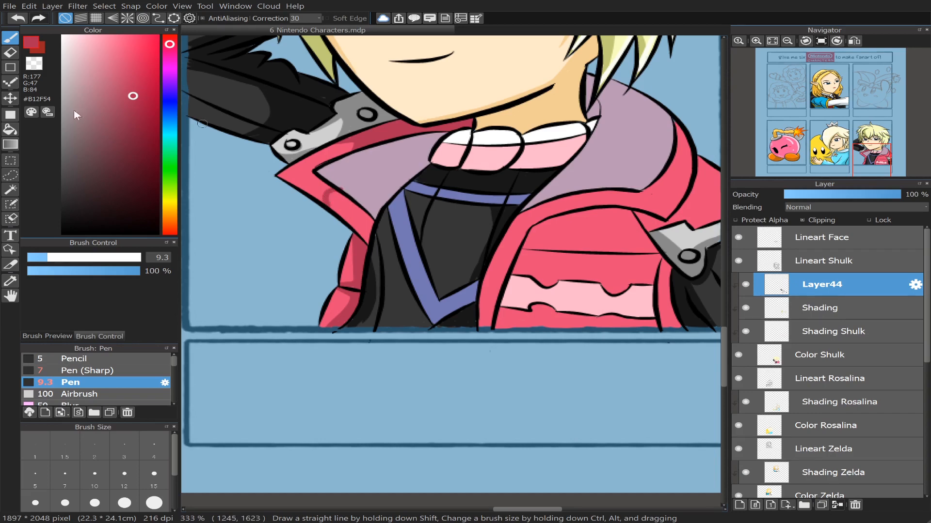
pyautogui.click(14, 129)
pyautogui.press('e')
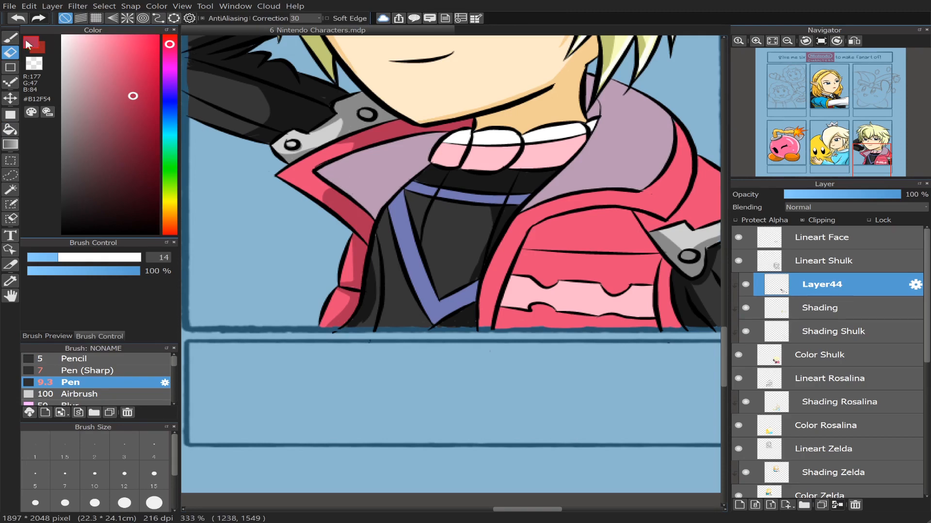
pyautogui.press('b')
# Step: Shade the right chest panel of the jacket above its seam line in #B12F54 with the Pen at size 25
pyautogui.moveTo(838, 140)
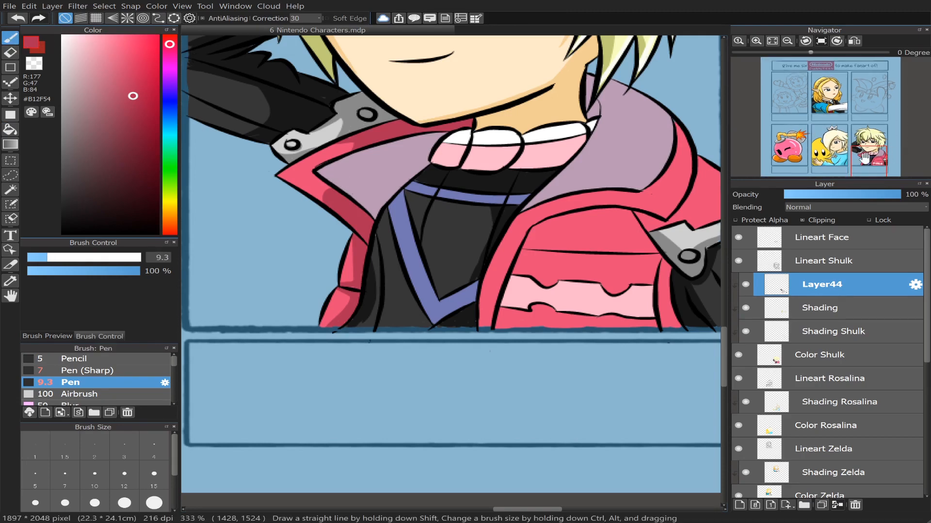
pyautogui.moveTo(869, 160); pyautogui.dragTo(876, 161)
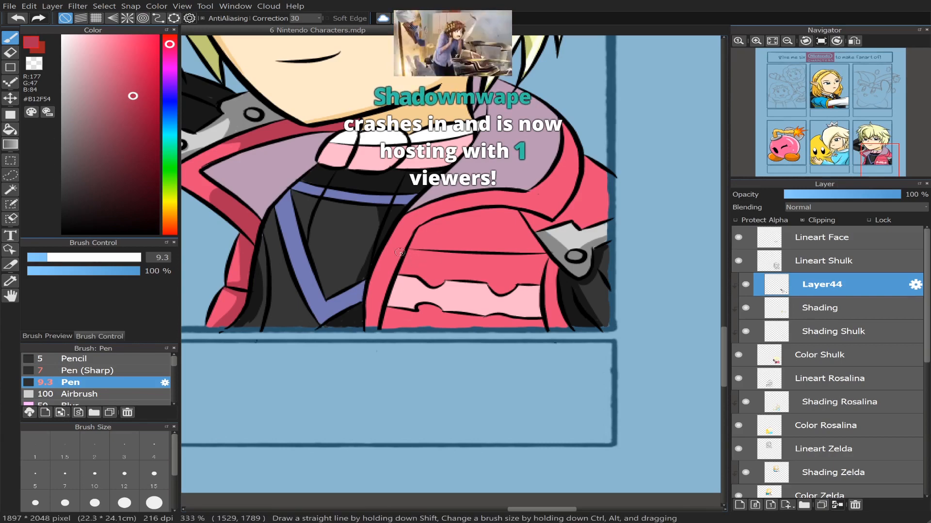
pyautogui.click(85, 256)
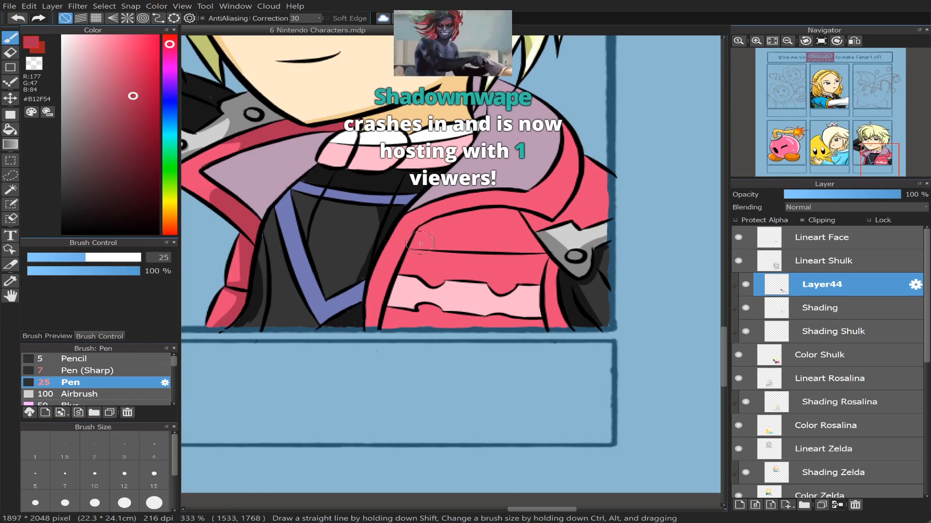
pyautogui.moveTo(409, 237)
pyautogui.mouseDown()
pyautogui.moveTo(472, 236)
pyautogui.moveTo(547, 256)
pyautogui.mouseUp()
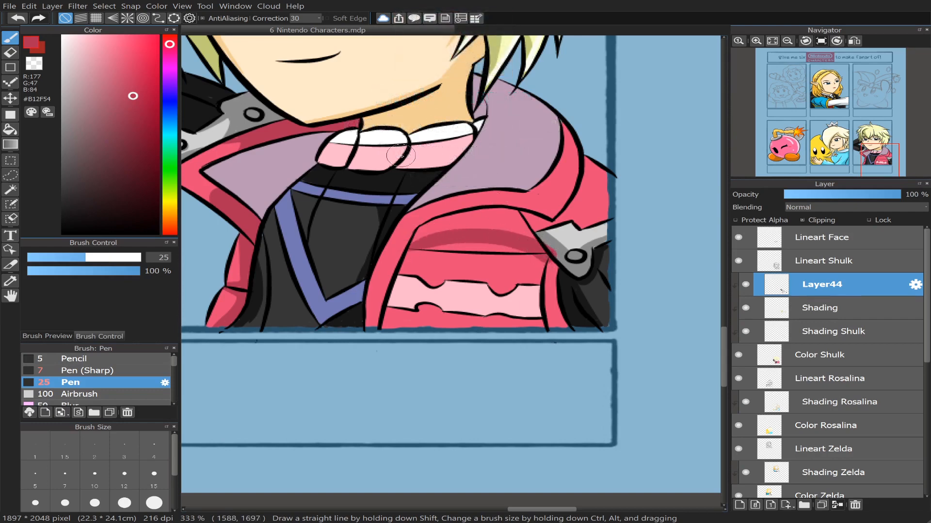
# Step: Touch up the right metal plate's shading in #8A8A8A at Pen size 12.5, and resample the dark red #B12F54
pyautogui.keyDown('alt'); pyautogui.click(558, 246); pyautogui.keyUp('alt')
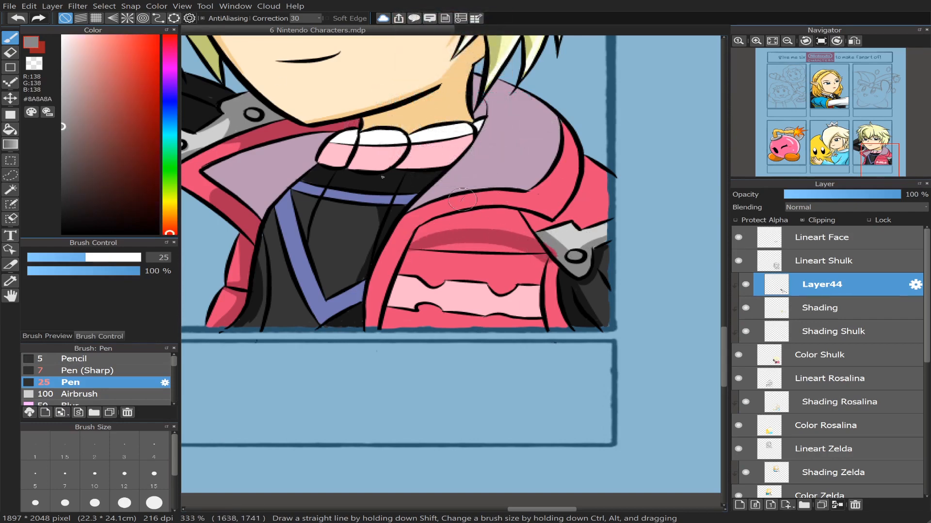
pyautogui.click(56, 257)
pyautogui.moveTo(554, 246); pyautogui.dragTo(559, 256)
pyautogui.keyDown('alt'); pyautogui.click(456, 232); pyautogui.keyUp('alt')
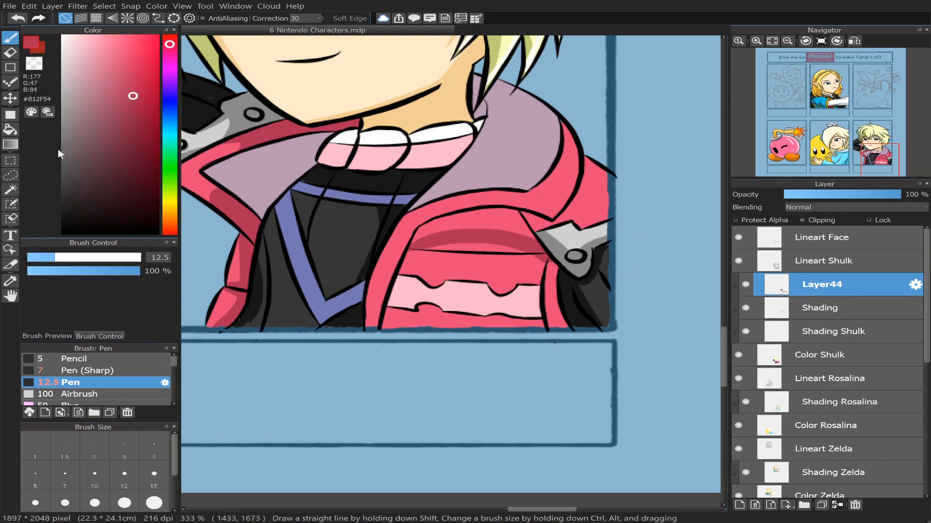
# Step: Fill the right chest panel's shadow above the seam and shade the narrow jacket strip beside the sleeve in #B12F54
pyautogui.press('g')
pyautogui.click(469, 215)
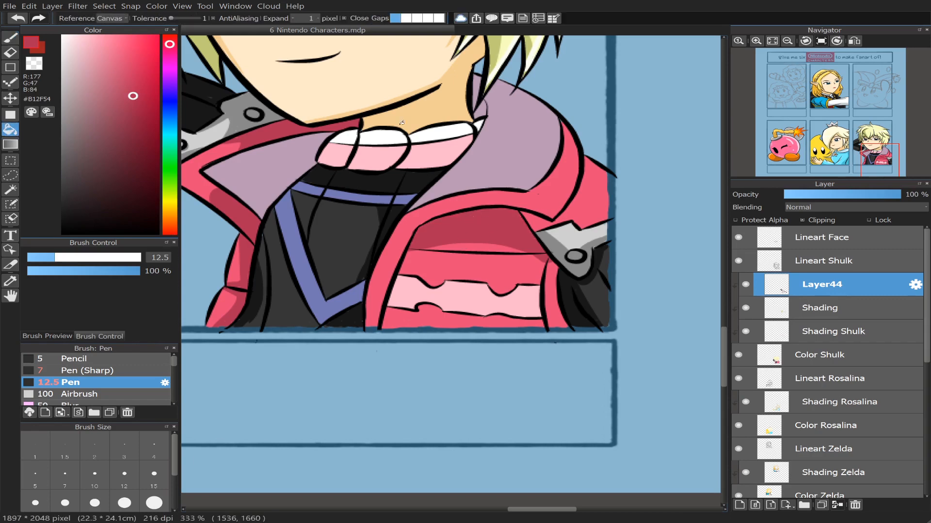
pyautogui.press('b')
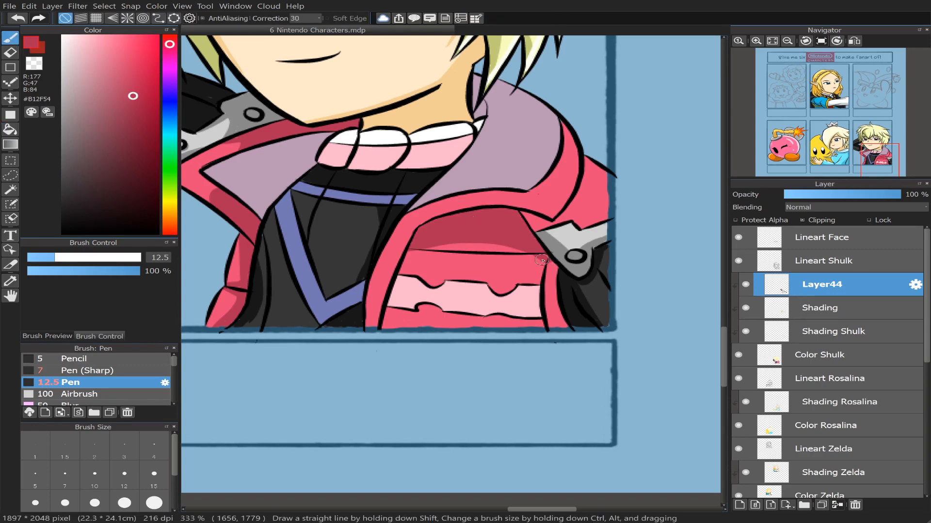
pyautogui.moveTo(547, 264)
pyautogui.mouseDown()
pyautogui.moveTo(546, 305)
pyautogui.moveTo(551, 264)
pyautogui.moveTo(551, 277)
pyautogui.mouseUp()
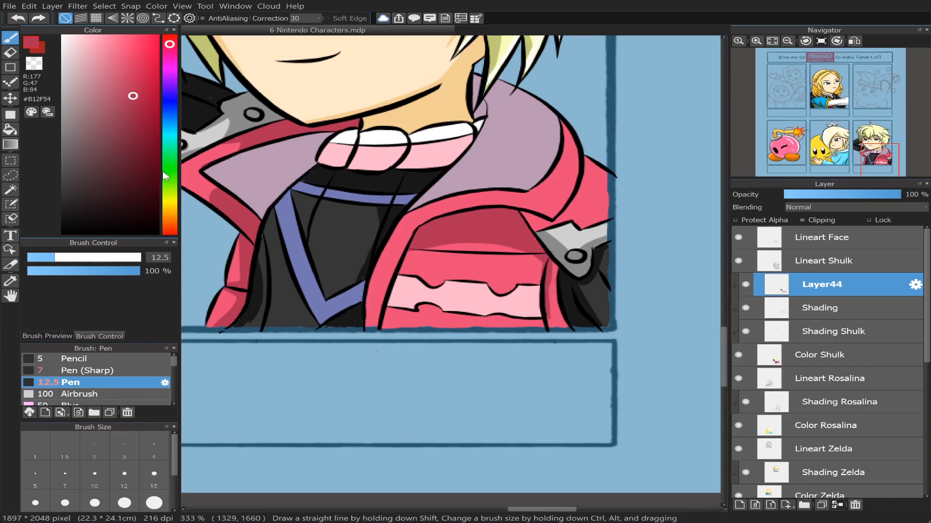
pyautogui.click(16, 133)
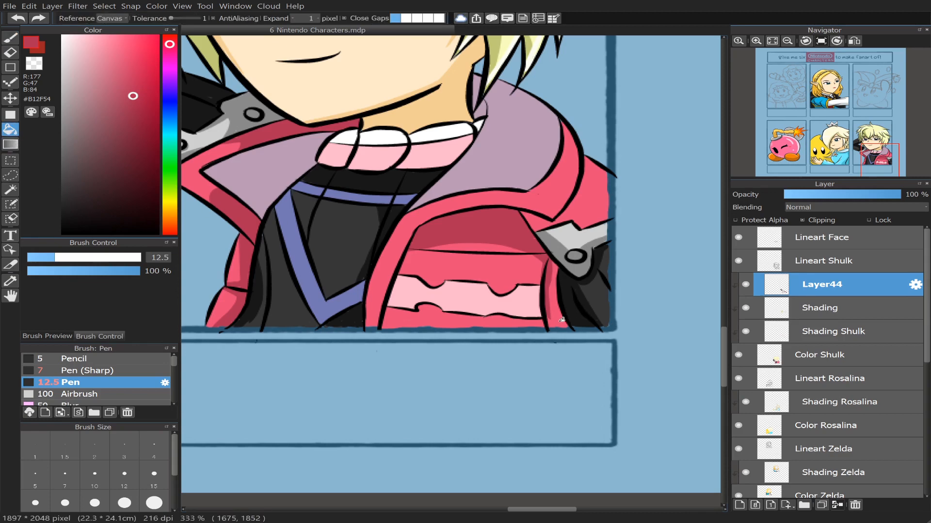
pyautogui.click(562, 320)
pyautogui.press('b')
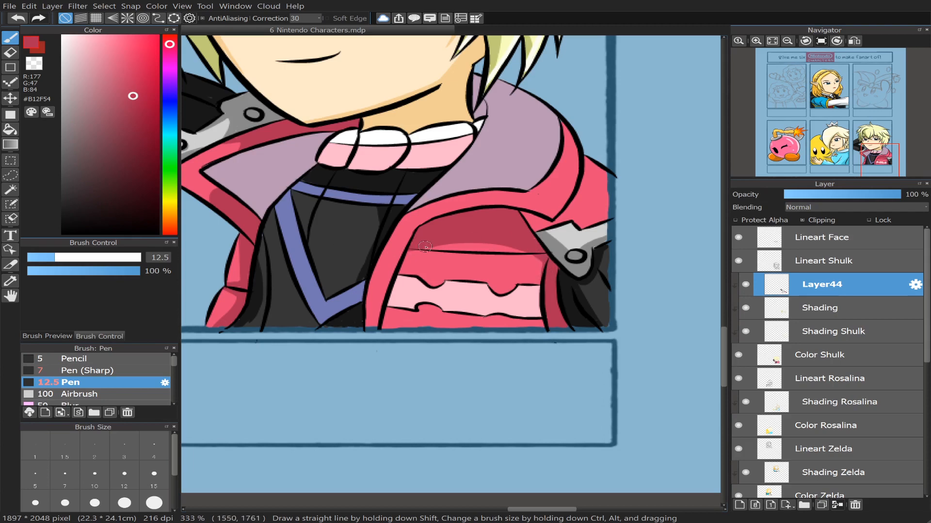
# Step: Shade the chest panel's left edge below the seam, above and below the pink stripe, refining it with the Pen at size 9.2
pyautogui.moveTo(426, 247); pyautogui.dragTo(398, 274)
pyautogui.moveTo(394, 313)
pyautogui.mouseDown()
pyautogui.moveTo(384, 320)
pyautogui.moveTo(394, 309)
pyautogui.moveTo(391, 327)
pyautogui.mouseUp()
pyautogui.click(47, 257)
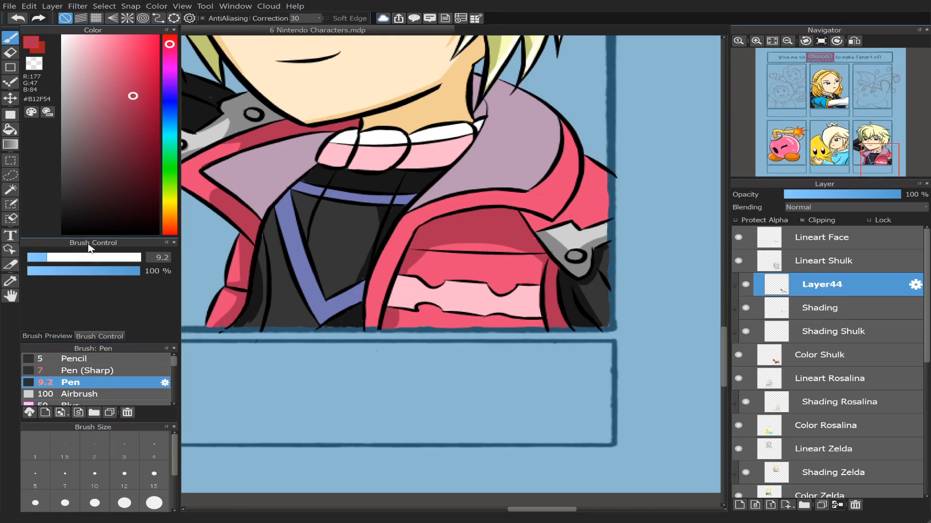
pyautogui.moveTo(406, 274)
pyautogui.mouseDown()
pyautogui.moveTo(462, 237)
pyautogui.moveTo(411, 264)
pyautogui.moveTo(442, 246)
pyautogui.moveTo(423, 255)
pyautogui.moveTo(484, 241)
pyautogui.mouseUp()
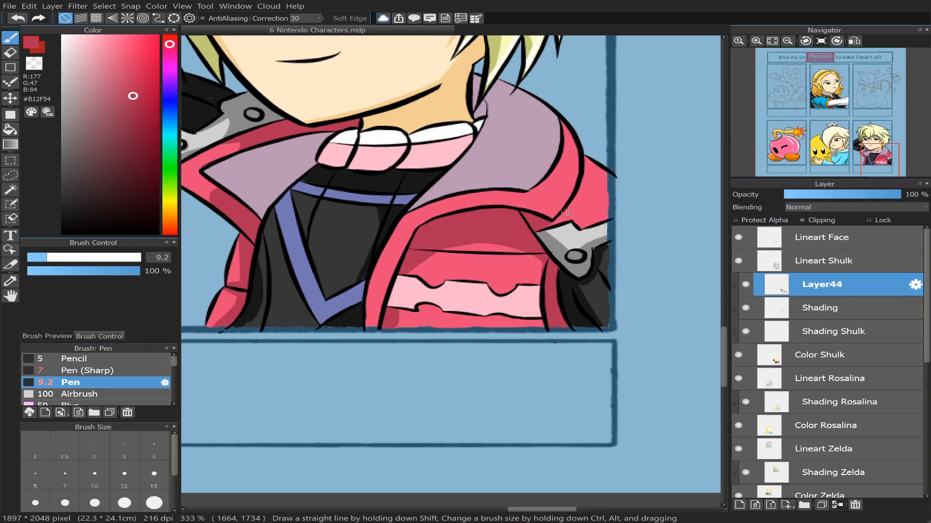
# Step: Outline and fill a #B12F54 shadow on the jacket shoulder beside the right collar flap
pyautogui.moveTo(585, 154)
pyautogui.mouseDown()
pyautogui.moveTo(585, 202)
pyautogui.moveTo(565, 222)
pyautogui.mouseUp()
pyautogui.click(10, 130)
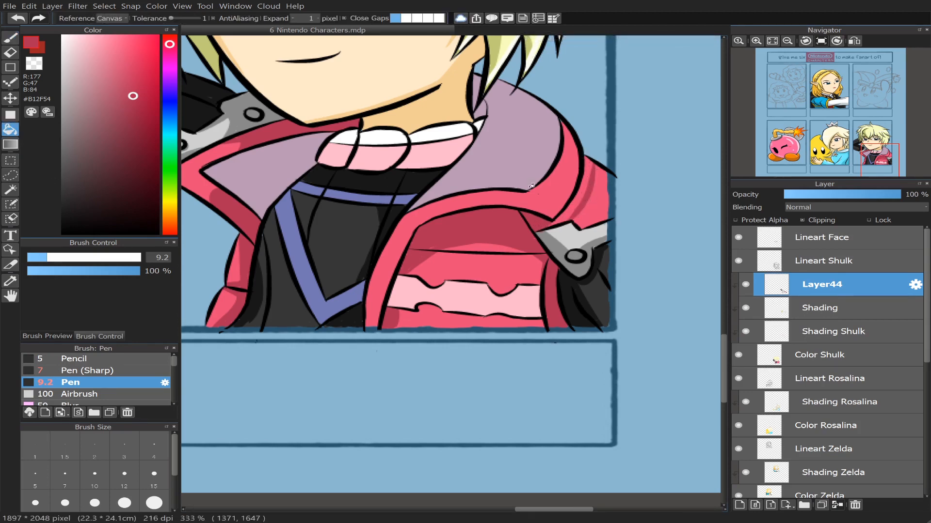
pyautogui.click(583, 195)
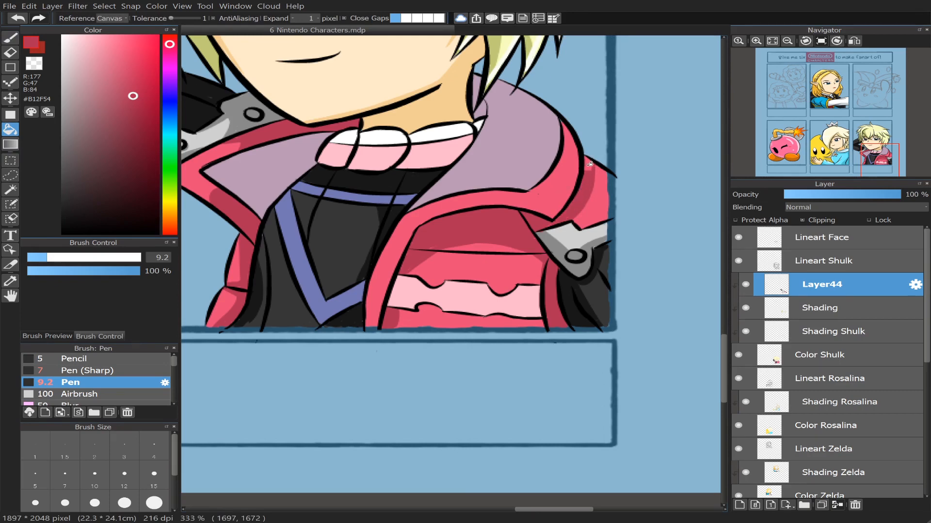
# Step: Brush #B12F54 shading along the inner edge of the right collar trim, from its lower end up under the flap
pyautogui.click(10, 37)
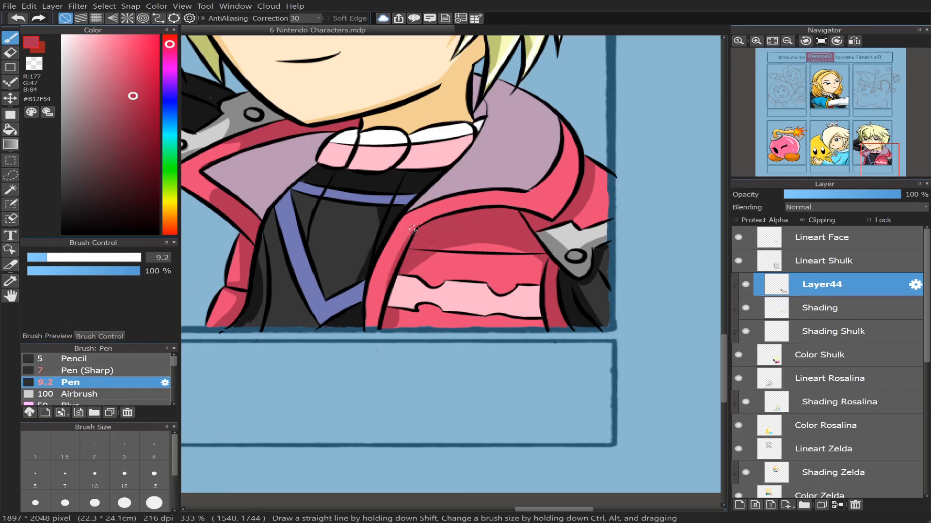
pyautogui.moveTo(386, 286); pyautogui.dragTo(379, 304)
pyautogui.moveTo(396, 276); pyautogui.dragTo(392, 305)
pyautogui.hotkey('ctrl', 'z')
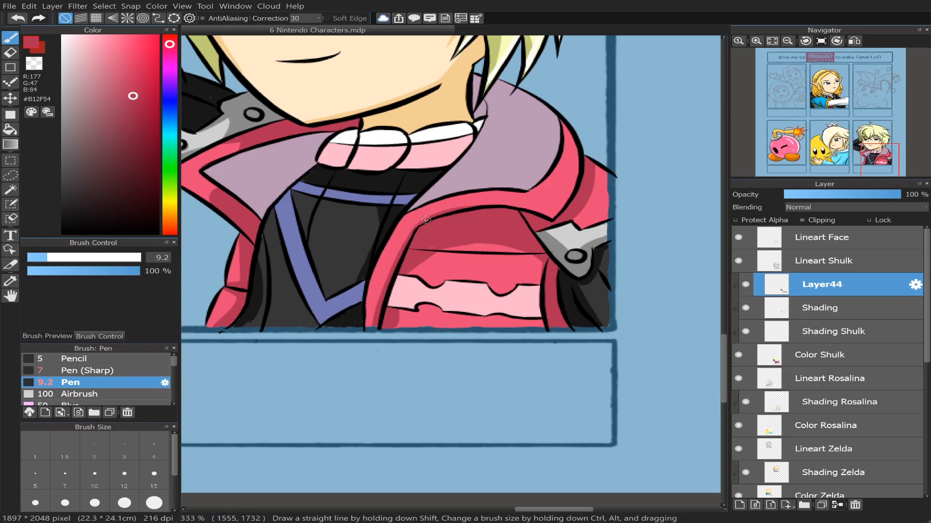
pyautogui.moveTo(510, 204); pyautogui.dragTo(494, 208)
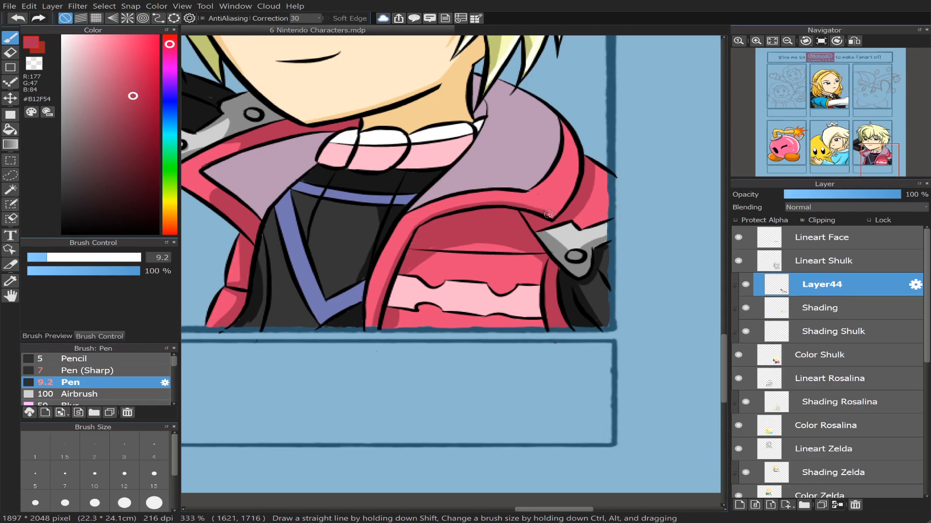
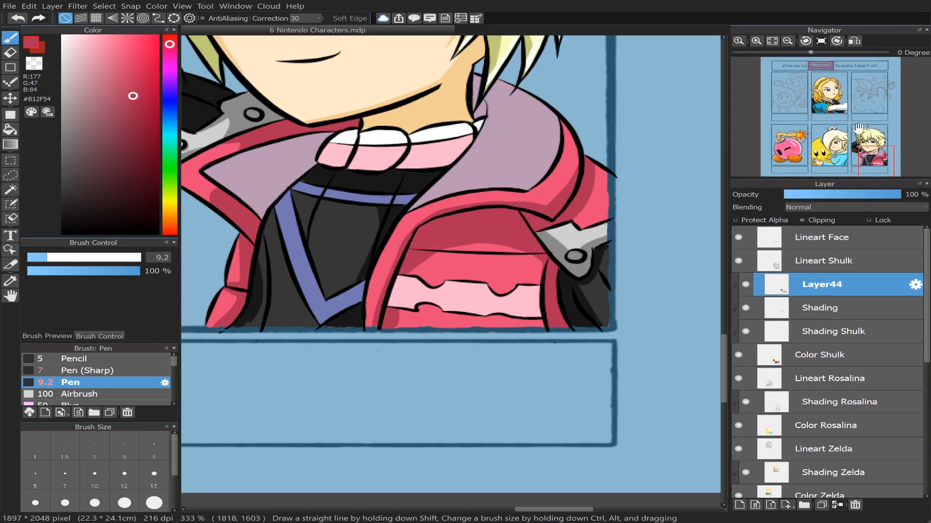
# Step: Darken the chest stripe's sampled pink to #E37795 and shade the stripe's left end, filling the shadow
pyautogui.keyDown('alt'); pyautogui.click(458, 294); pyautogui.keyUp('alt')
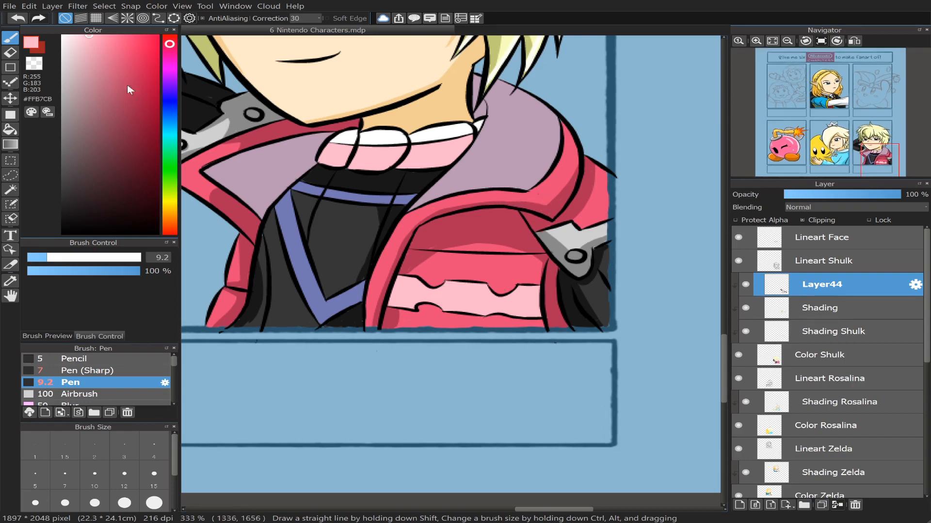
pyautogui.moveTo(90, 42); pyautogui.dragTo(108, 59)
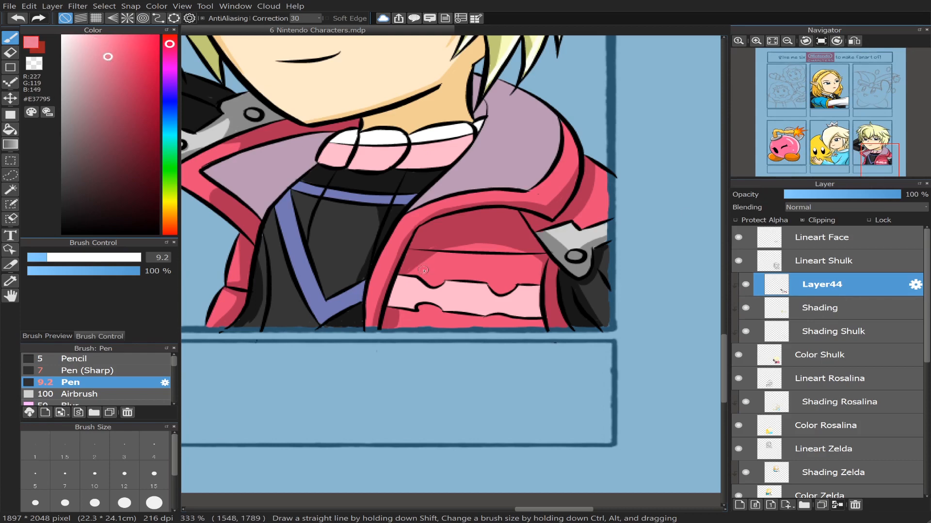
pyautogui.moveTo(406, 277); pyautogui.dragTo(405, 309)
pyautogui.hotkey('ctrl', 'z')
pyautogui.moveTo(408, 275); pyautogui.dragTo(400, 313)
pyautogui.hotkey('ctrl', 'z')
pyautogui.moveTo(402, 280); pyautogui.dragTo(399, 314)
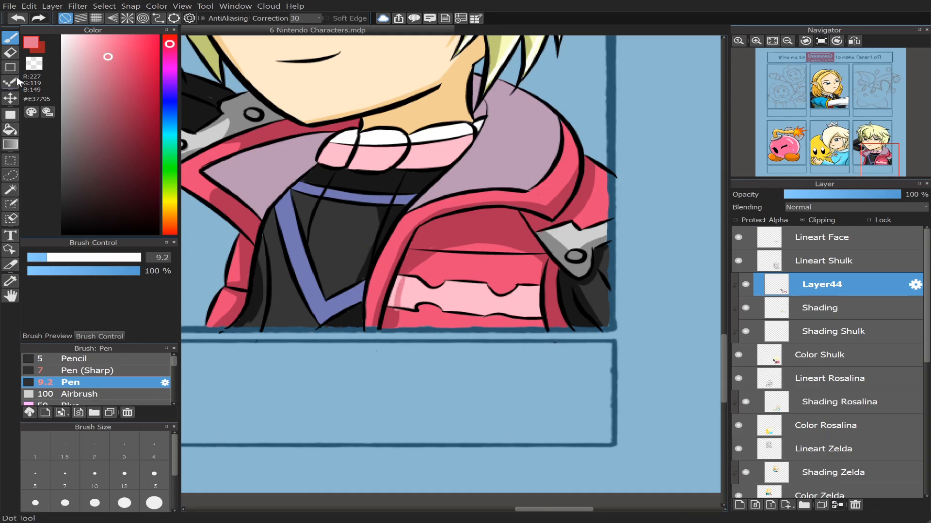
pyautogui.click(13, 128)
pyautogui.click(390, 295)
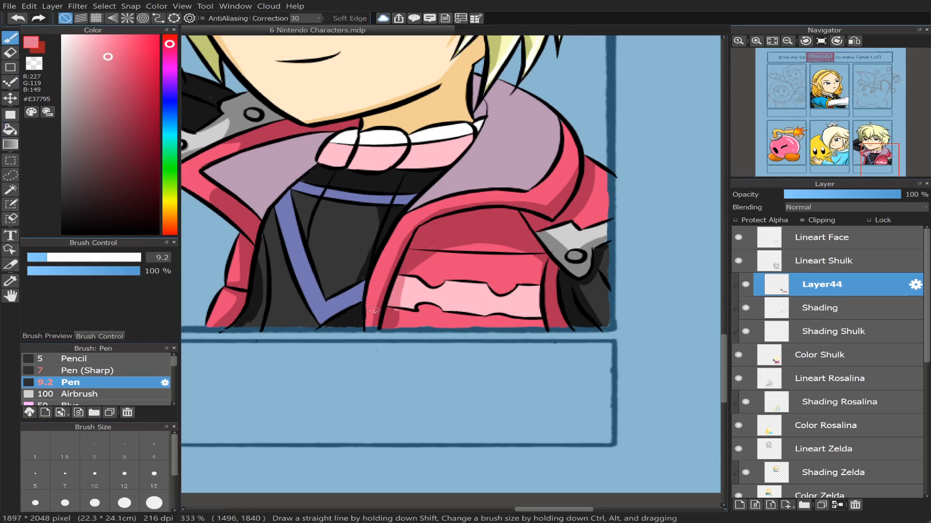
# Step: Shade the right end of the pink chest stripe in #E37795 with the Pen
pyautogui.keyDown('alt'); pyautogui.click(389, 318); pyautogui.keyUp('alt')
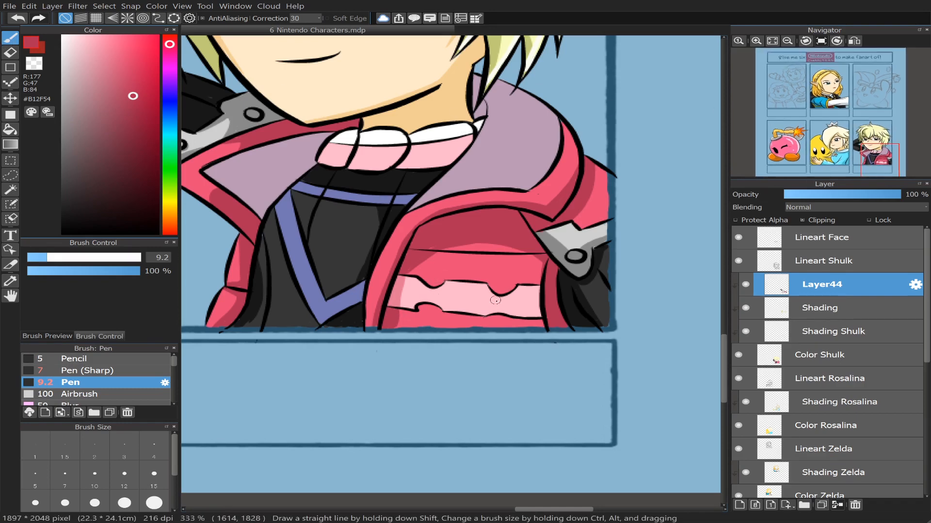
pyautogui.keyDown('alt'); pyautogui.click(453, 278); pyautogui.keyUp('alt')
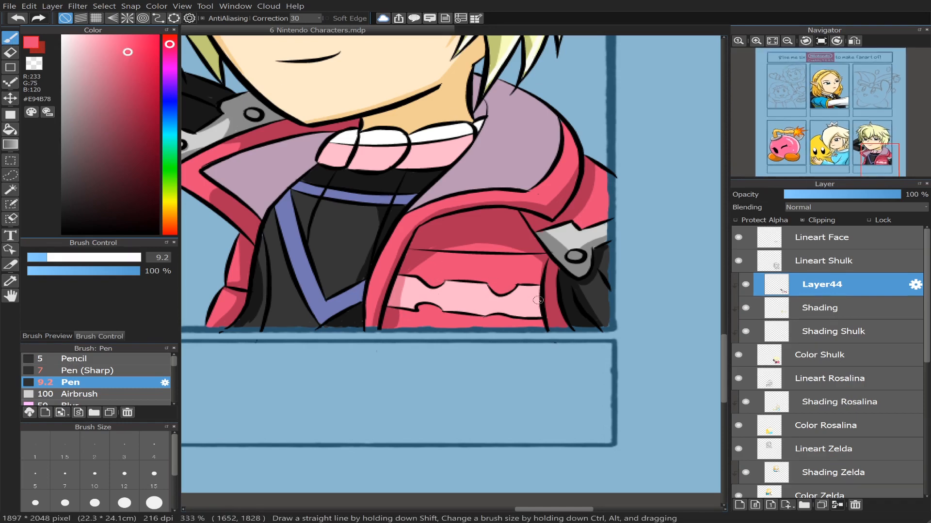
pyautogui.moveTo(538, 301)
pyautogui.mouseDown()
pyautogui.moveTo(535, 285)
pyautogui.moveTo(530, 317)
pyautogui.mouseUp()
pyautogui.hotkey('ctrl', 'z')
pyautogui.keyDown('alt'); pyautogui.click(392, 295); pyautogui.keyUp('alt')
pyautogui.moveTo(531, 286)
pyautogui.mouseDown()
pyautogui.moveTo(531, 320)
pyautogui.moveTo(536, 299)
pyautogui.mouseUp()
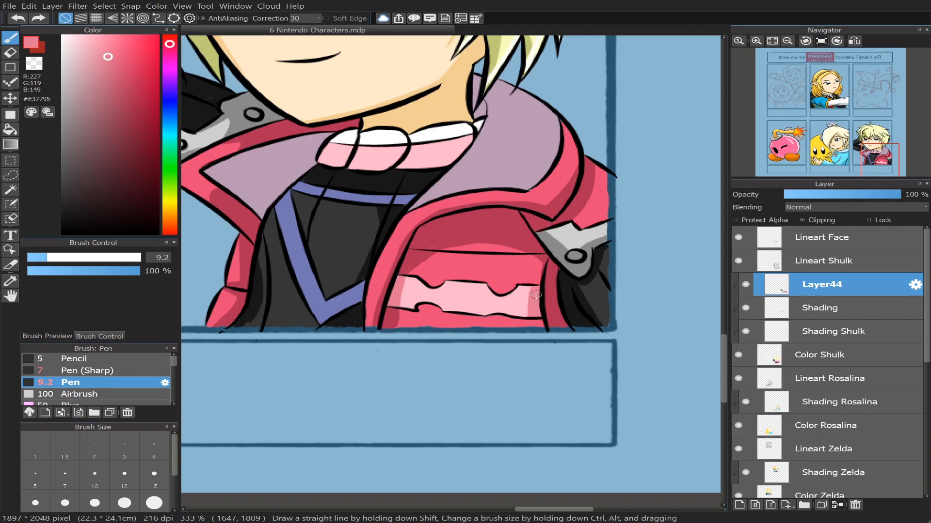
# Step: Resample #B12F54 and shade the chest panel's right edge around the pink stripe with the Pen
pyautogui.keyDown('alt'); pyautogui.click(527, 276); pyautogui.keyUp('alt')
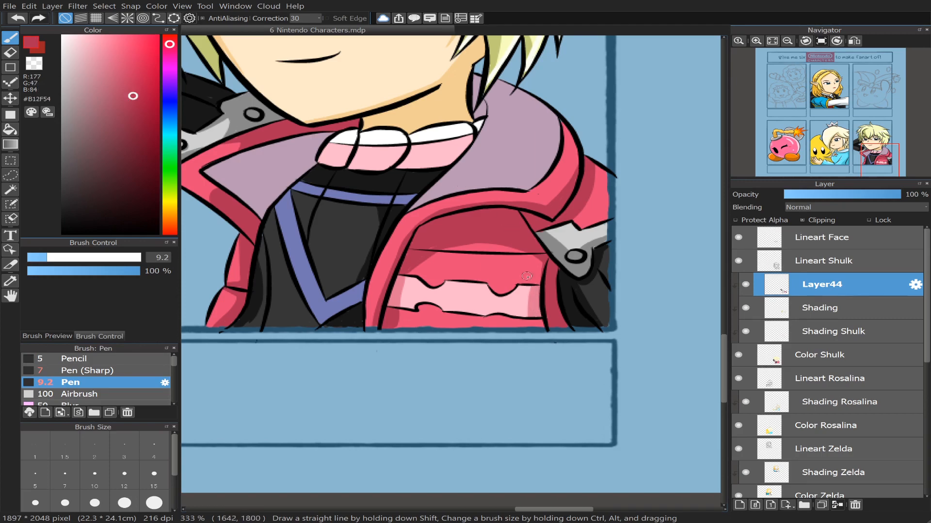
pyautogui.moveTo(538, 259)
pyautogui.mouseDown()
pyautogui.moveTo(526, 285)
pyautogui.moveTo(538, 273)
pyautogui.mouseUp()
pyautogui.hotkey('ctrl', 'z')
pyautogui.moveTo(534, 278)
pyautogui.mouseDown()
pyautogui.moveTo(544, 261)
pyautogui.moveTo(536, 282)
pyautogui.mouseUp()
pyautogui.click(10, 52)
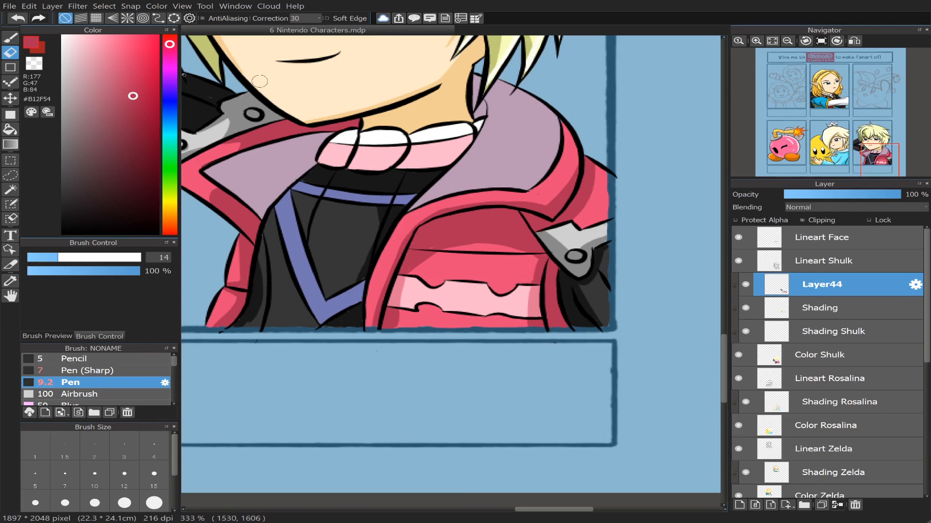
pyautogui.press('b')
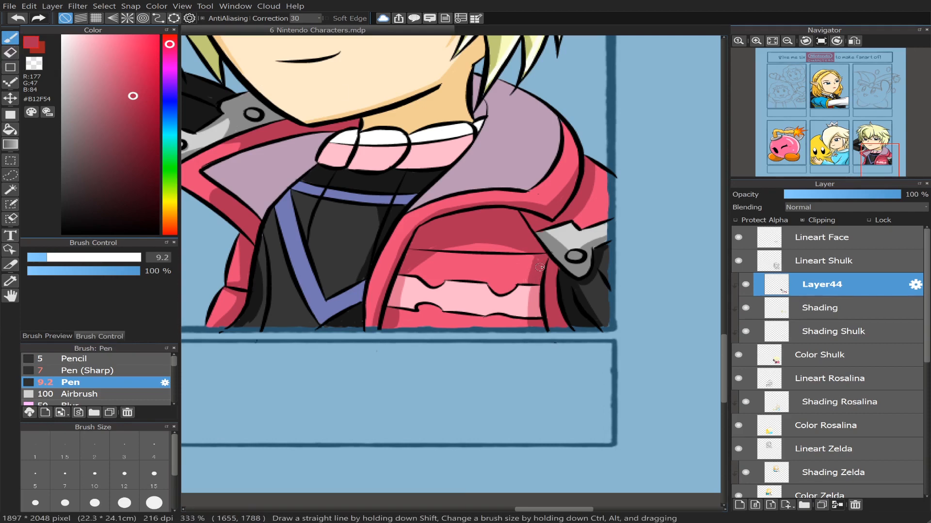
pyautogui.moveTo(539, 267); pyautogui.dragTo(535, 282)
pyautogui.hotkey('ctrl', 'z')
# Step: Sample the left collar lining's mauve and darken it to #895382
pyautogui.moveTo(907, 155)
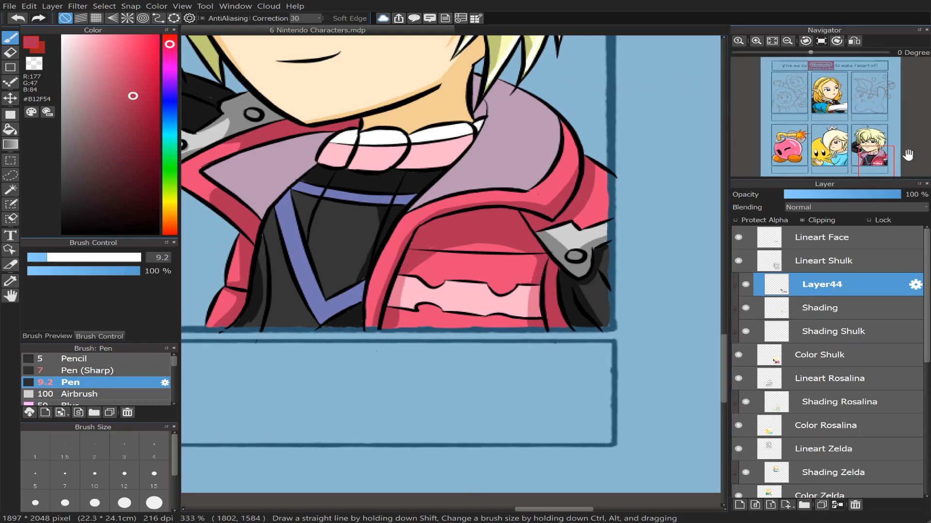
pyautogui.moveTo(871, 158); pyautogui.dragTo(870, 158)
pyautogui.click(871, 159)
pyautogui.rightClick(360, 204)
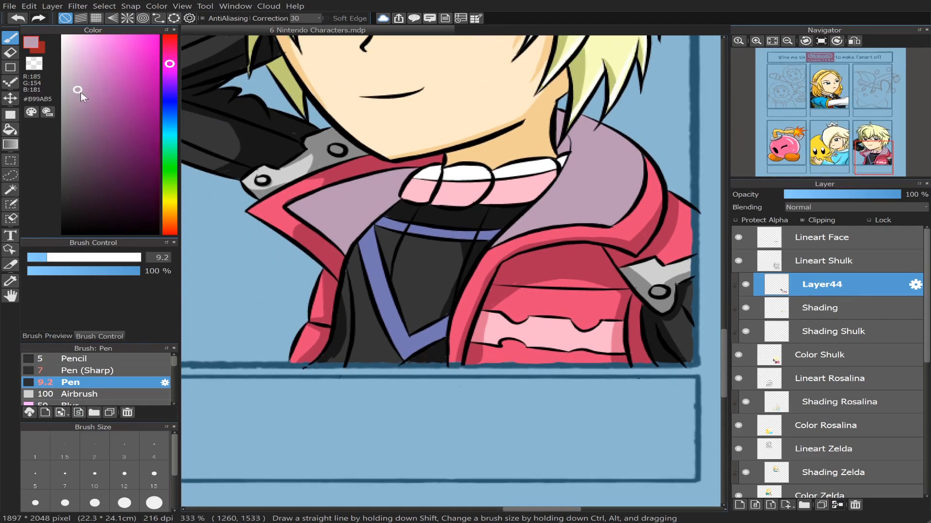
pyautogui.moveTo(80, 92); pyautogui.dragTo(100, 130)
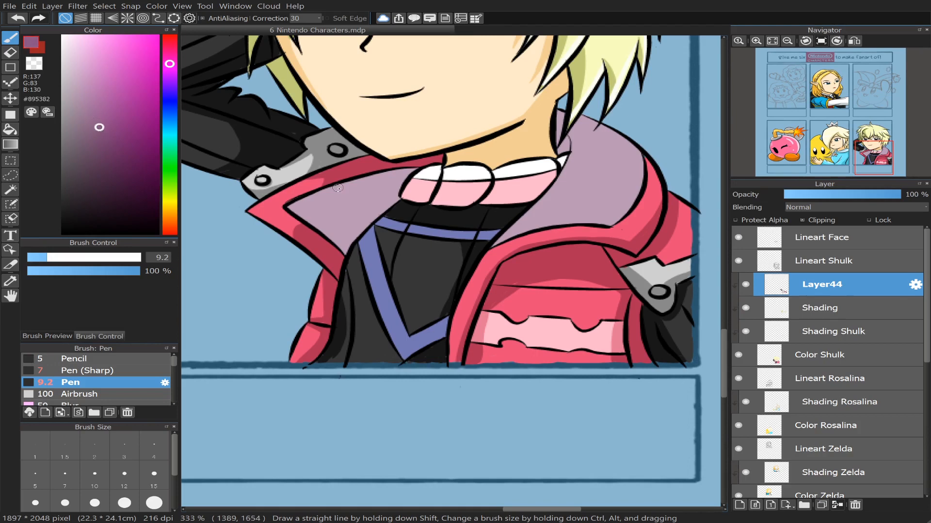
pyautogui.click(10, 129)
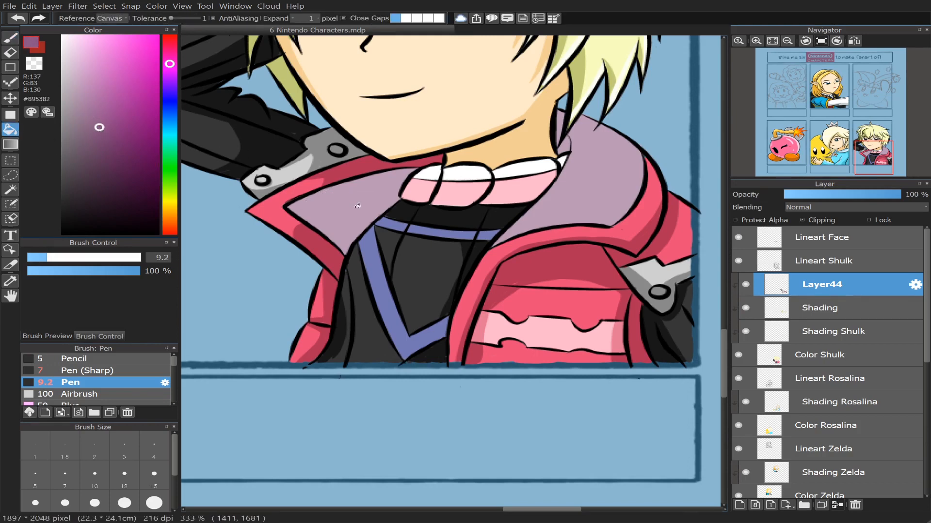
pyautogui.click(358, 205)
pyautogui.click(17, 18)
pyautogui.click(10, 38)
pyautogui.moveTo(66, 257); pyautogui.dragTo(80, 258)
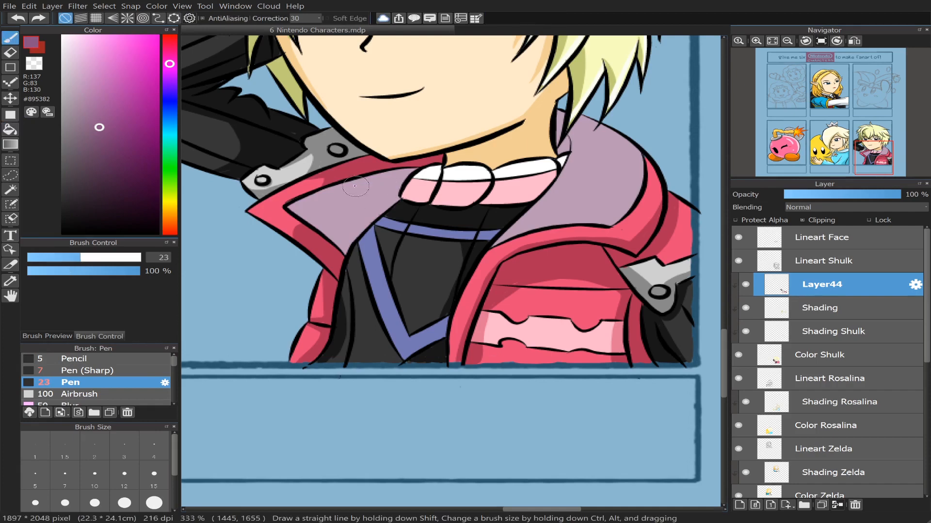
pyautogui.moveTo(337, 192)
pyautogui.mouseDown()
pyautogui.moveTo(321, 220)
pyautogui.moveTo(311, 213)
pyautogui.moveTo(336, 188)
pyautogui.mouseUp()
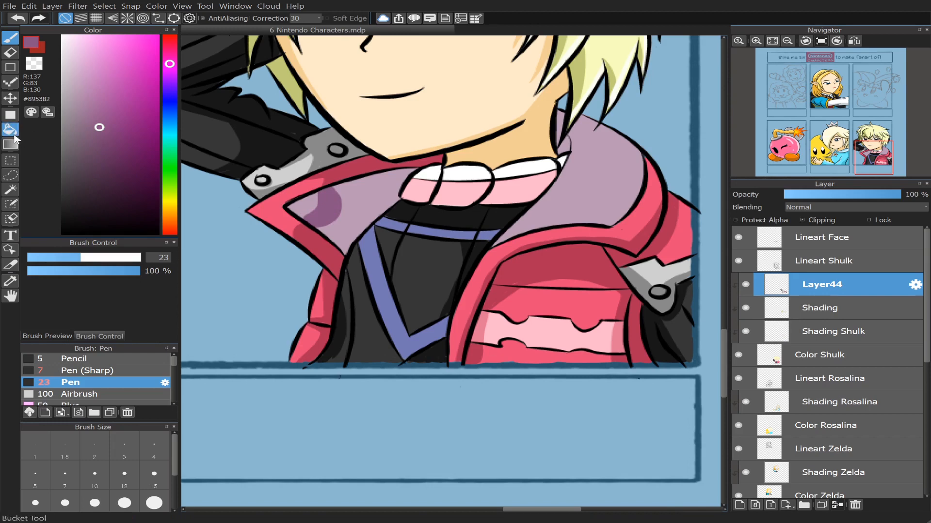
pyautogui.click(10, 128)
pyautogui.click(366, 167)
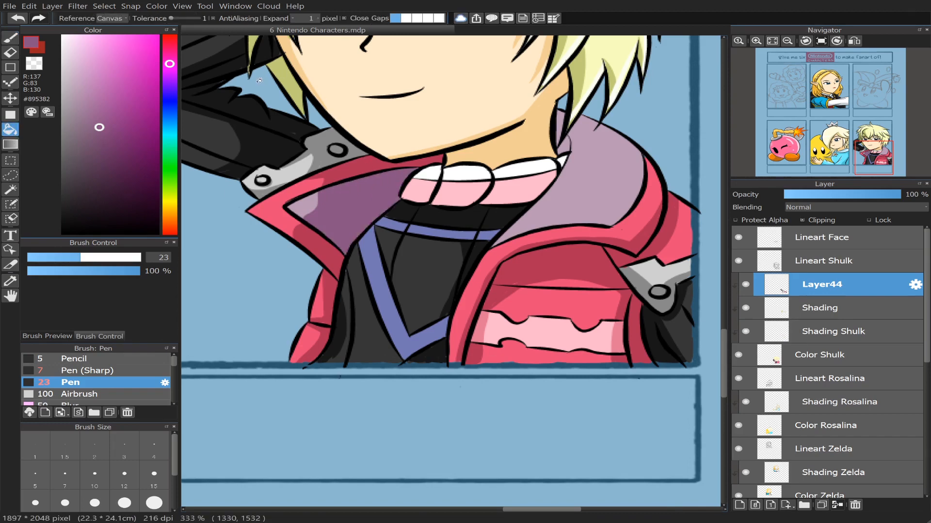
pyautogui.hotkey('ctrl', 'z')
pyautogui.hotkey('ctrl', 'z')
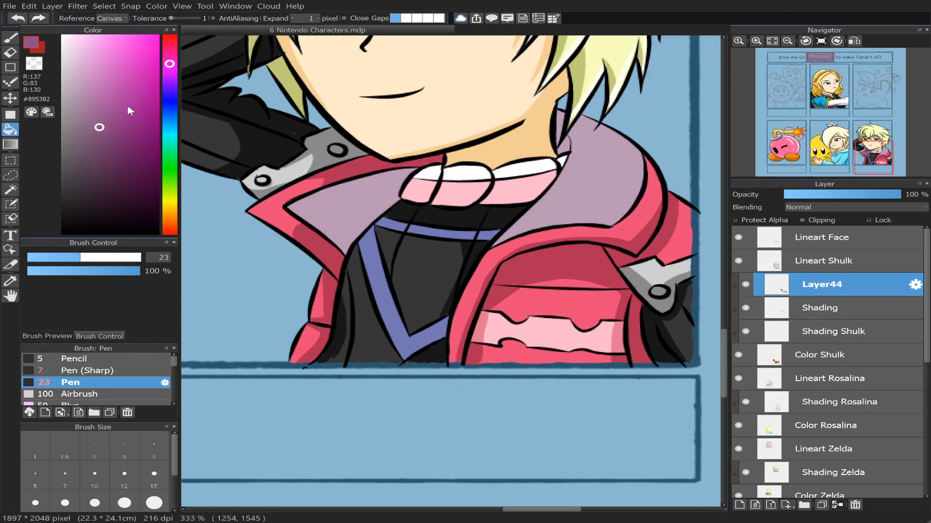
# Step: Lighten the shading colour to #A1739B and fill the left collar lining with it
pyautogui.moveTo(96, 122); pyautogui.dragTo(89, 109)
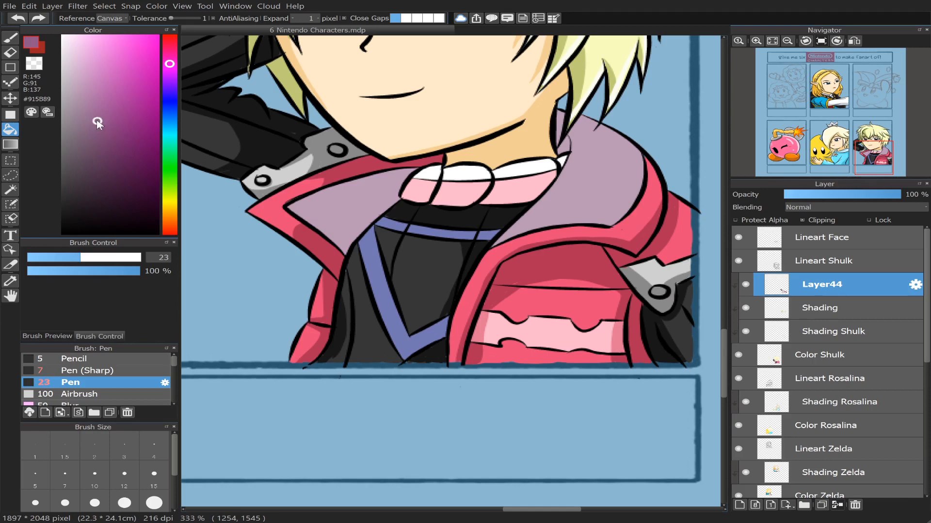
pyautogui.click(358, 197)
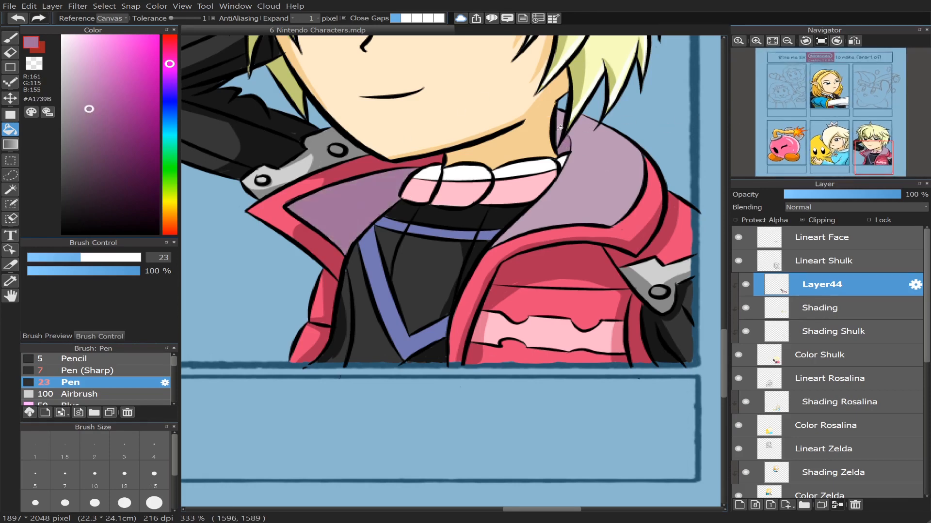
# Step: Outline a curved shadow on the right collar lining with the Pen at size 13.8 and fill its inner side with #A1739B
pyautogui.click(18, 40)
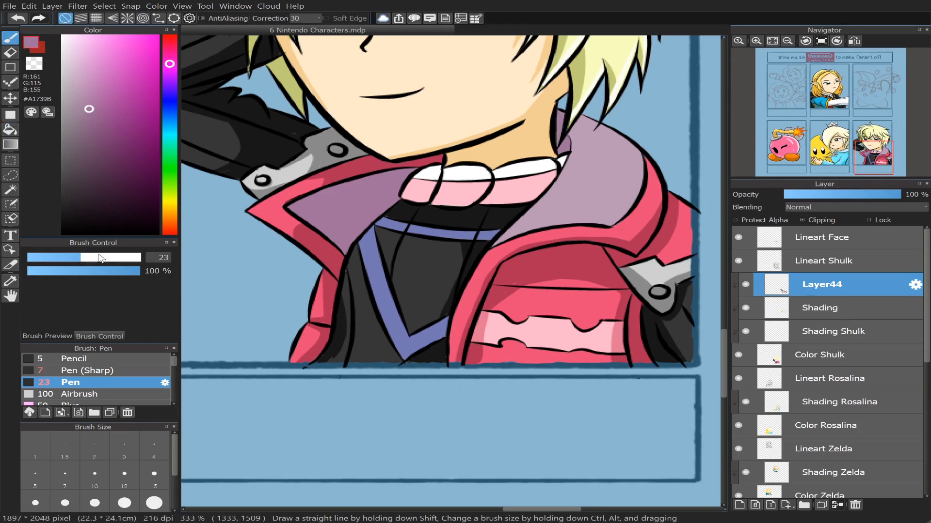
pyautogui.moveTo(80, 258); pyautogui.dragTo(58, 257)
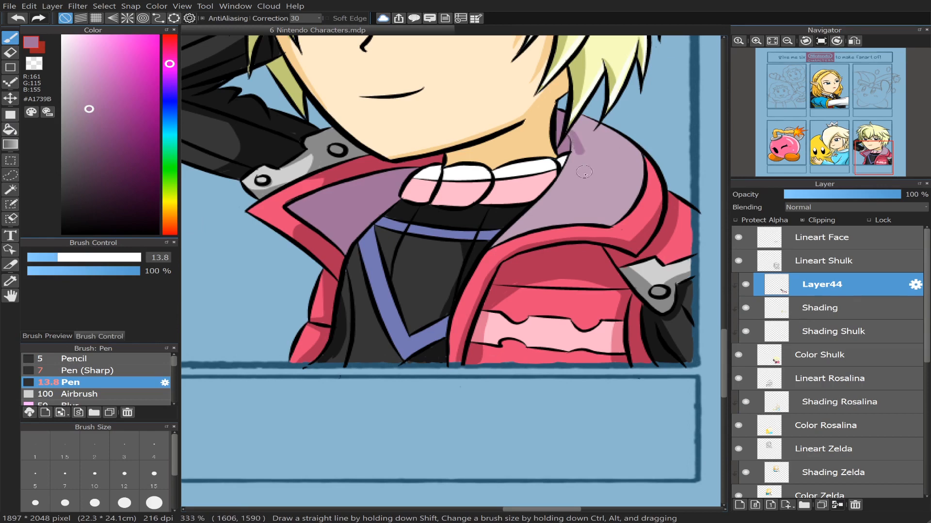
pyautogui.moveTo(569, 131)
pyautogui.mouseDown()
pyautogui.moveTo(564, 214)
pyautogui.moveTo(535, 229)
pyautogui.mouseUp()
pyautogui.hotkey('ctrl', 'z')
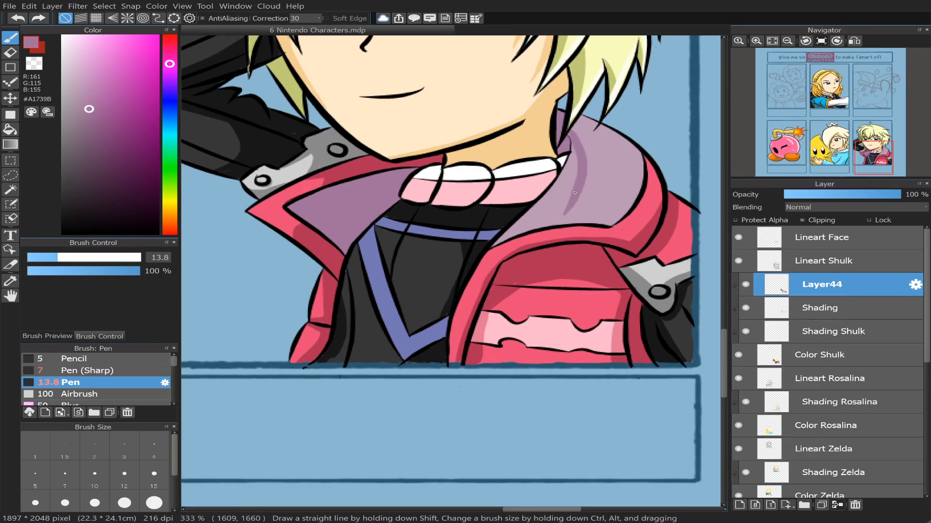
pyautogui.moveTo(571, 198); pyautogui.dragTo(535, 229)
pyautogui.hotkey('ctrl', 'z')
pyautogui.click(11, 129)
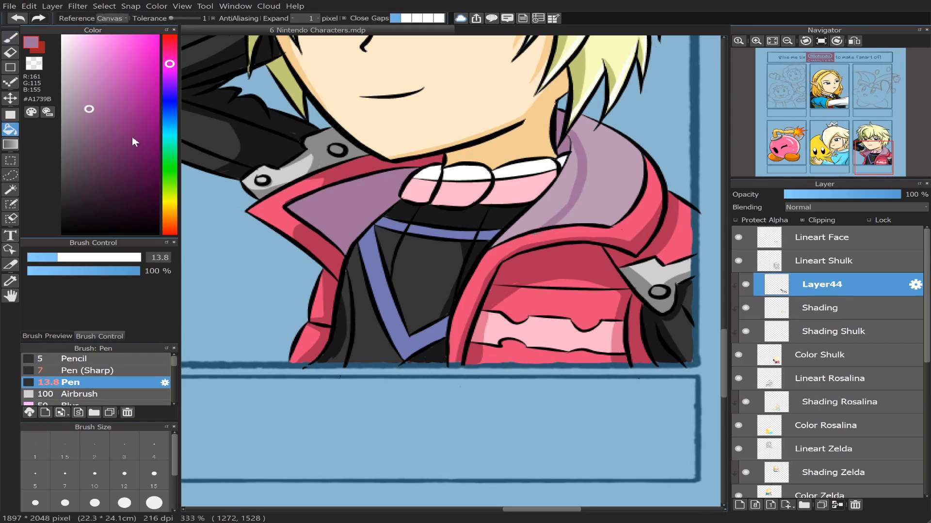
pyautogui.click(555, 197)
# Step: Extend the #A1739B shadow across the top of the right collar lining under the hair, refining its edge with the Pen at size 6.1
pyautogui.click(11, 37)
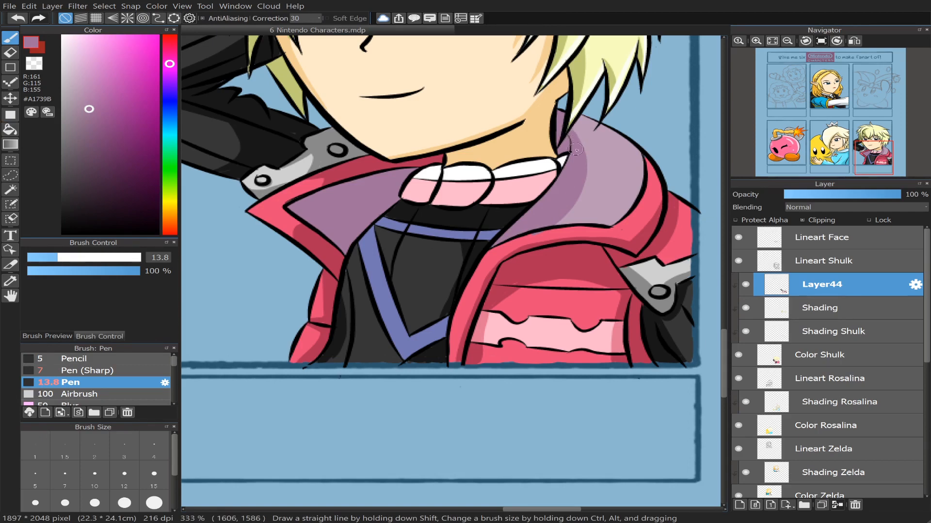
pyautogui.moveTo(869, 158); pyautogui.dragTo(874, 155)
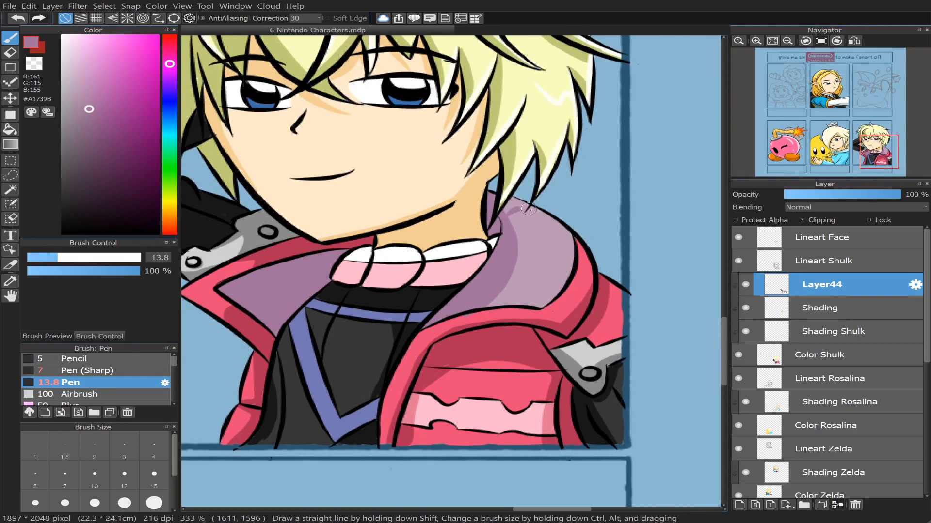
pyautogui.press('g')
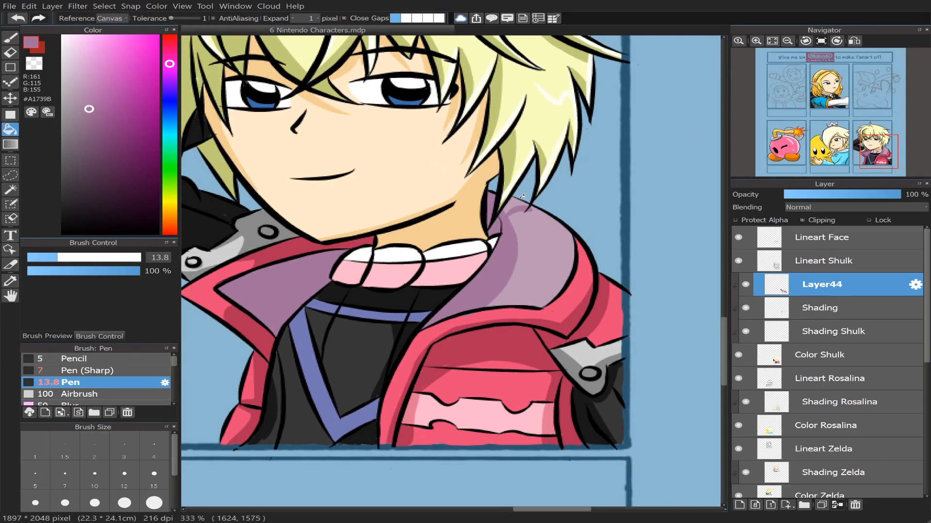
pyautogui.click(10, 37)
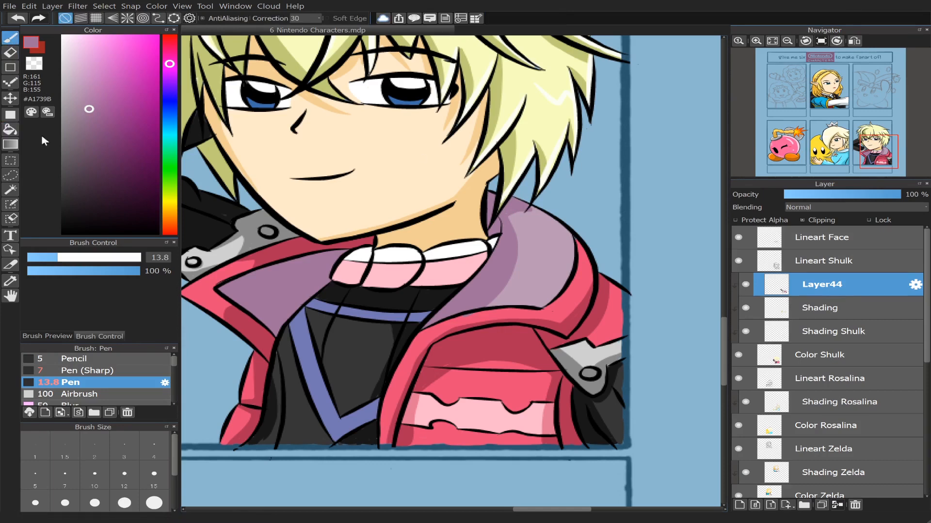
pyautogui.moveTo(57, 257); pyautogui.dragTo(39, 258)
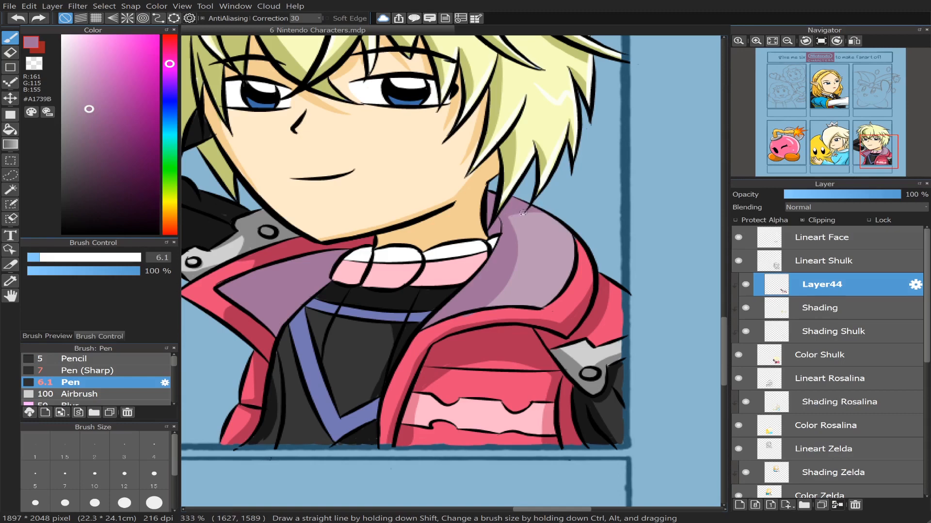
pyautogui.moveTo(510, 228); pyautogui.dragTo(510, 214)
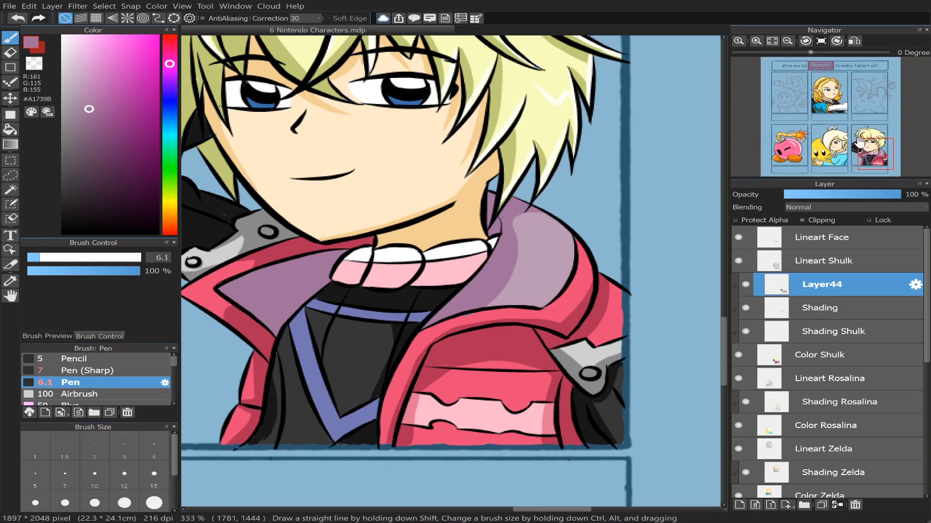
# Step: Sample the white of Shulk's eye and darken it to #C5C5C5 for shading
pyautogui.scroll(-1, 863, 140)
pyautogui.scroll(-1, 862, 140)
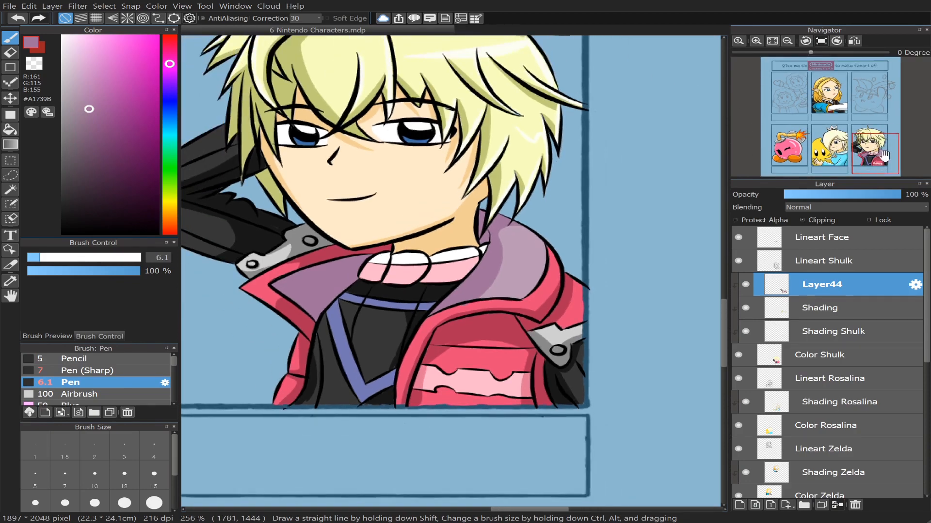
pyautogui.scroll(-1, 868, 151)
pyautogui.scroll(3, 868, 150)
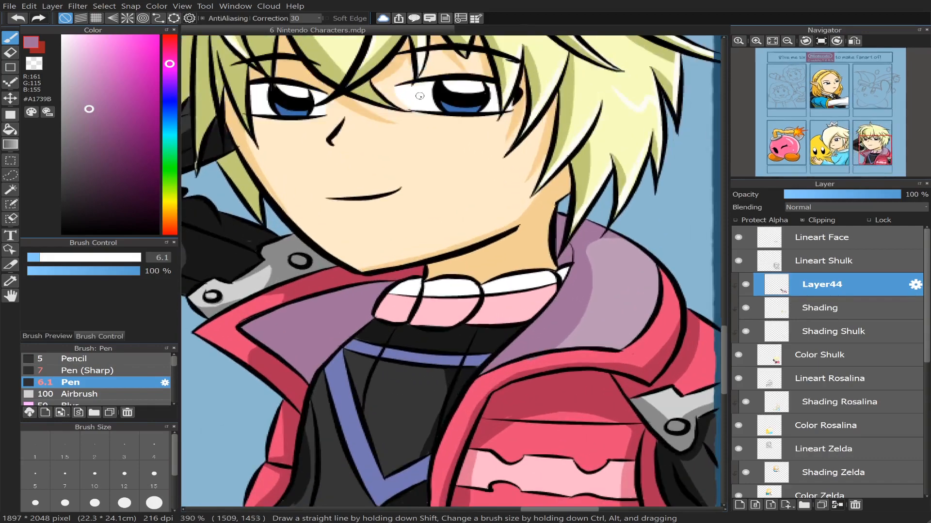
pyautogui.rightClick(412, 95)
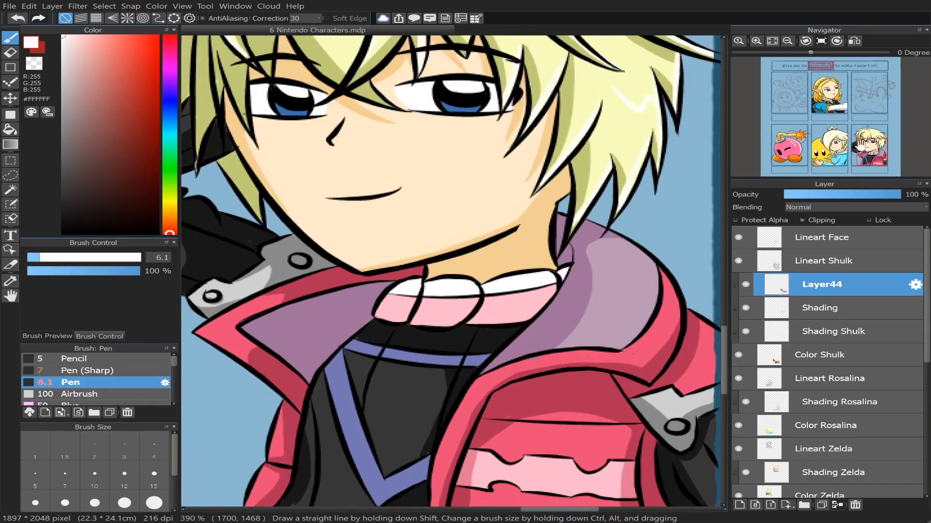
pyautogui.moveTo(871, 150); pyautogui.dragTo(866, 139)
pyautogui.click(51, 65)
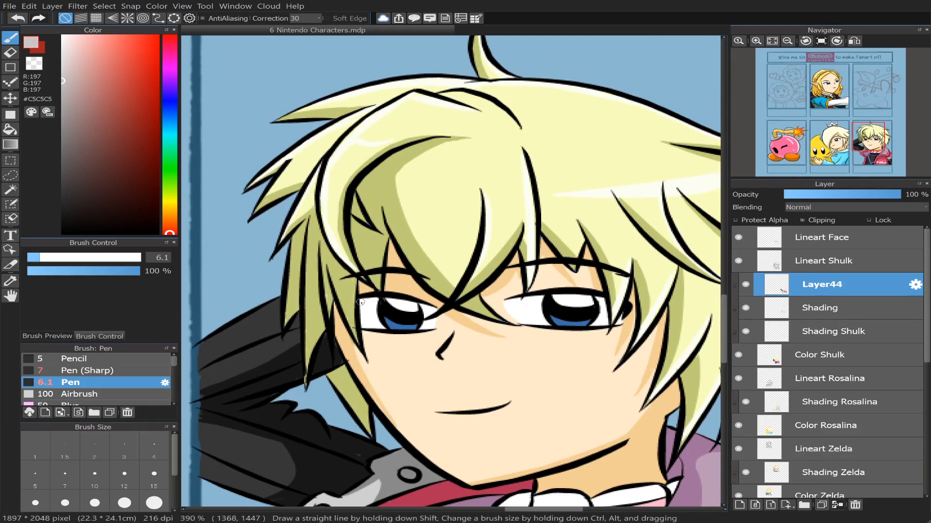
# Step: Shade the upper part of both eye whites in #C5C5C5 with the Pen at size 6.1
pyautogui.moveTo(357, 303); pyautogui.dragTo(426, 307)
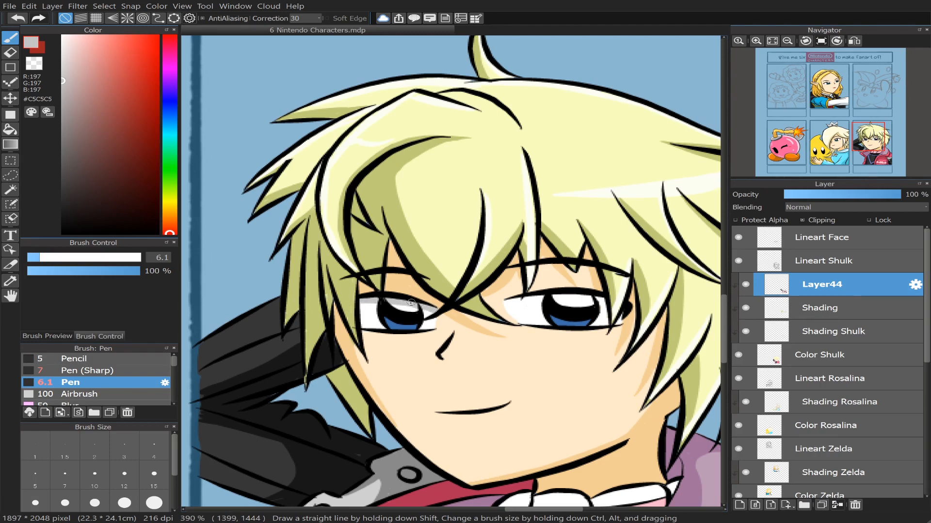
pyautogui.moveTo(367, 302); pyautogui.dragTo(358, 309)
pyautogui.moveTo(555, 296)
pyautogui.mouseDown()
pyautogui.moveTo(506, 300)
pyautogui.moveTo(599, 299)
pyautogui.moveTo(583, 298)
pyautogui.mouseUp()
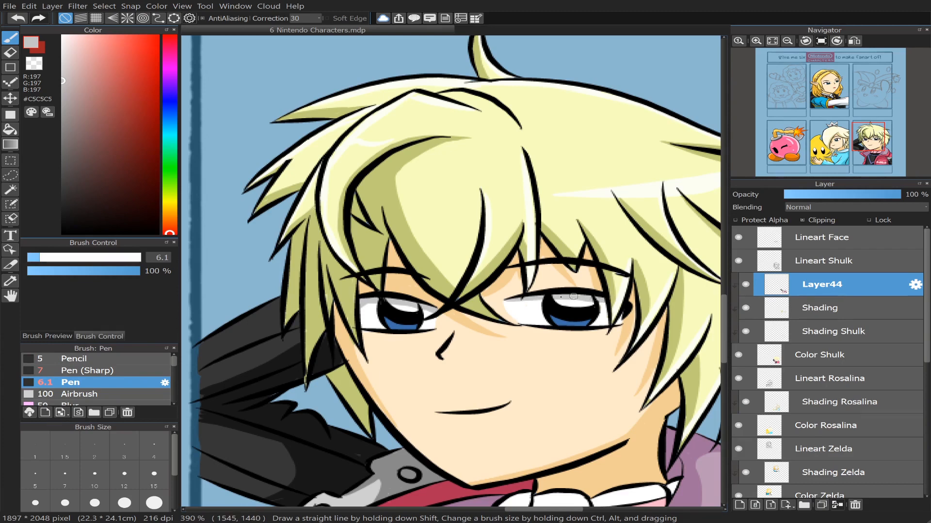
pyautogui.moveTo(507, 302); pyautogui.dragTo(541, 297)
# Step: Sample #E37795 from the chest stripe's shading and shade the right end of the pink neck band with the Pen at size 19
pyautogui.scroll(-1, 859, 136)
pyautogui.scroll(-1, 859, 136)
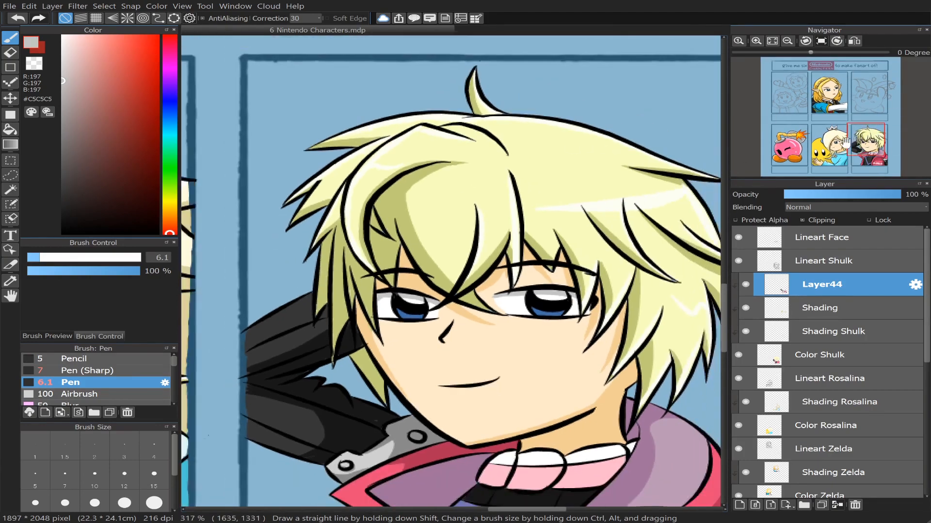
pyautogui.moveTo(859, 139); pyautogui.dragTo(874, 159)
pyautogui.scroll(-2, 861, 136)
pyautogui.scroll(-5, 862, 134)
pyautogui.scroll(9, 863, 137)
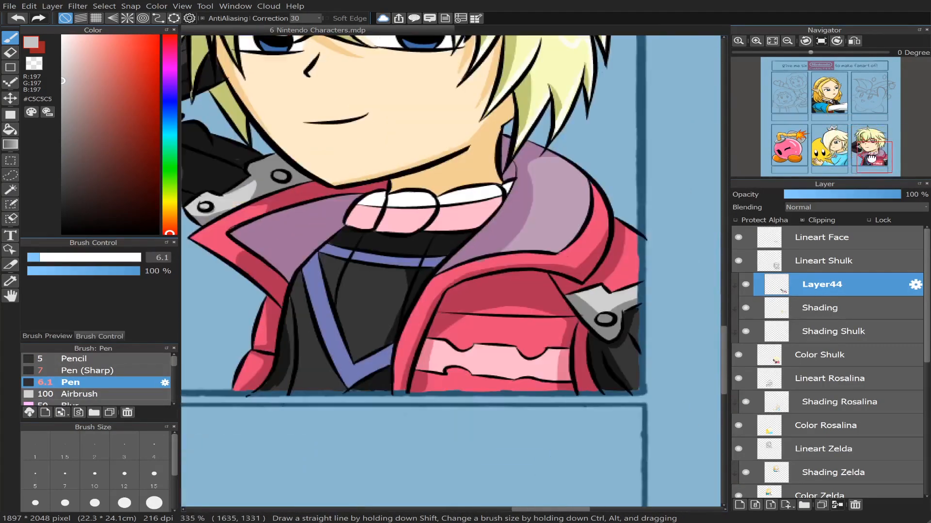
pyautogui.rightClick(483, 359)
pyautogui.moveTo(40, 258); pyautogui.dragTo(70, 259)
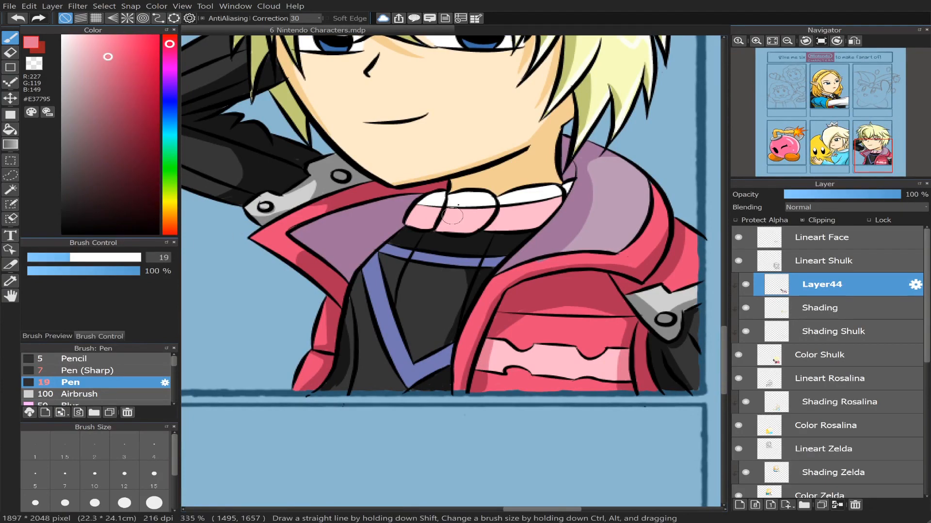
pyautogui.moveTo(543, 200)
pyautogui.mouseDown()
pyautogui.moveTo(517, 229)
pyautogui.moveTo(540, 198)
pyautogui.moveTo(516, 226)
pyautogui.moveTo(563, 200)
pyautogui.moveTo(539, 217)
pyautogui.moveTo(555, 199)
pyautogui.mouseUp()
# Step: Shade the lower edge of each pink neck band section in #E37795, reducing the Pen to size 11.1 and then 7.7
pyautogui.click(51, 257)
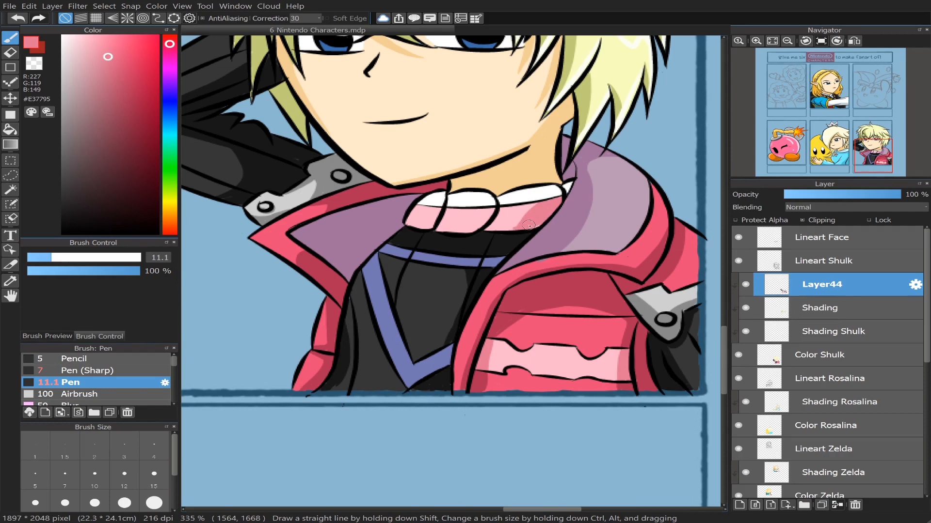
pyautogui.moveTo(485, 230); pyautogui.dragTo(528, 222)
pyautogui.moveTo(435, 224)
pyautogui.mouseDown()
pyautogui.moveTo(488, 224)
pyautogui.moveTo(442, 228)
pyautogui.moveTo(451, 231)
pyautogui.moveTo(527, 221)
pyautogui.mouseUp()
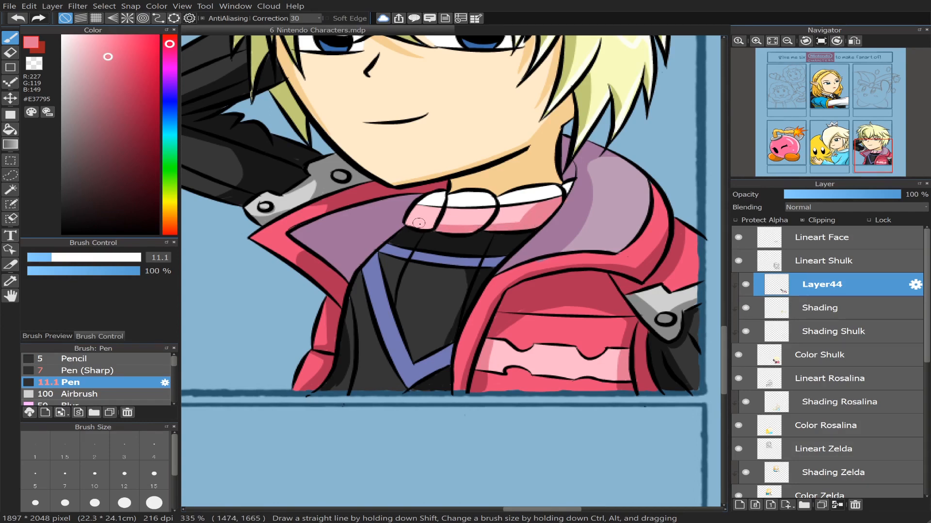
pyautogui.moveTo(408, 221); pyautogui.dragTo(434, 228)
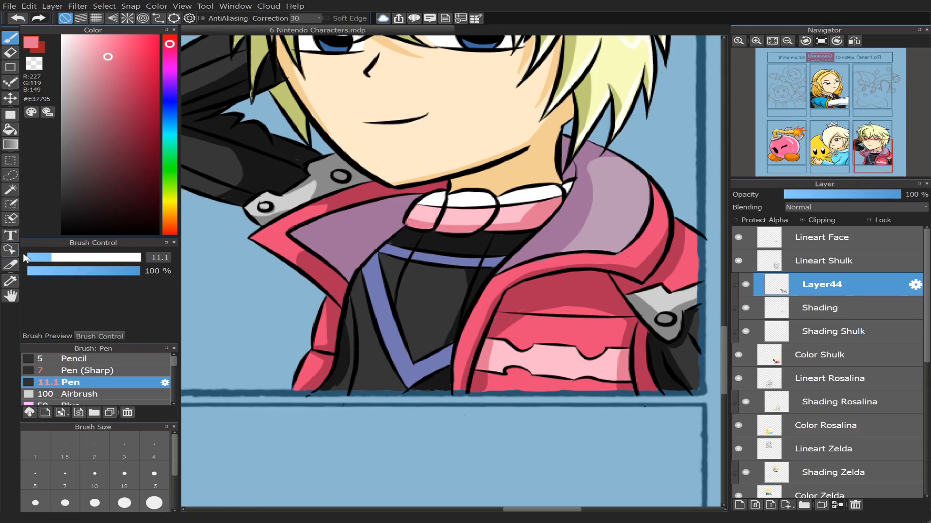
pyautogui.click(43, 259)
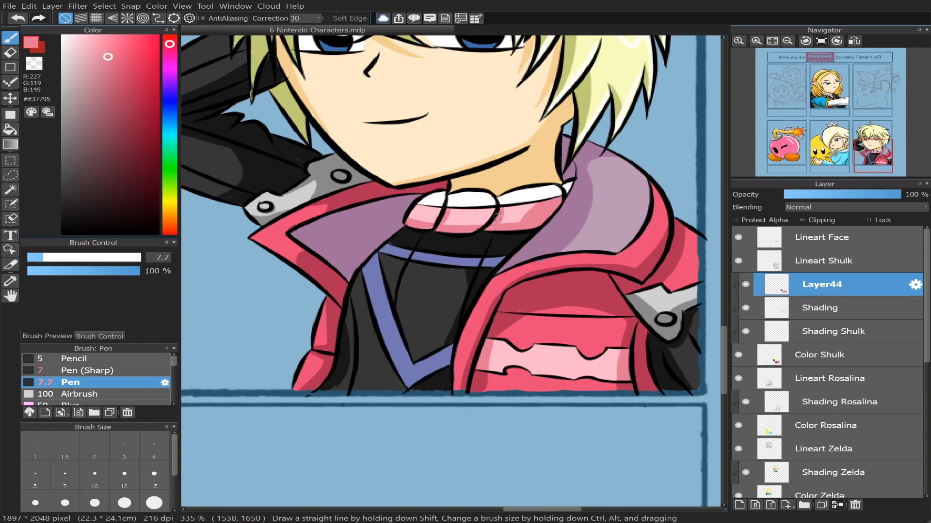
# Step: Resample #C5C5C5 from the eye shading and shade the upper edges of the white neck band sections with the Pen at size 7.7
pyautogui.moveTo(870, 151); pyautogui.dragTo(864, 143)
pyautogui.keyDown('alt'); pyautogui.click(614, 208); pyautogui.keyUp('alt')
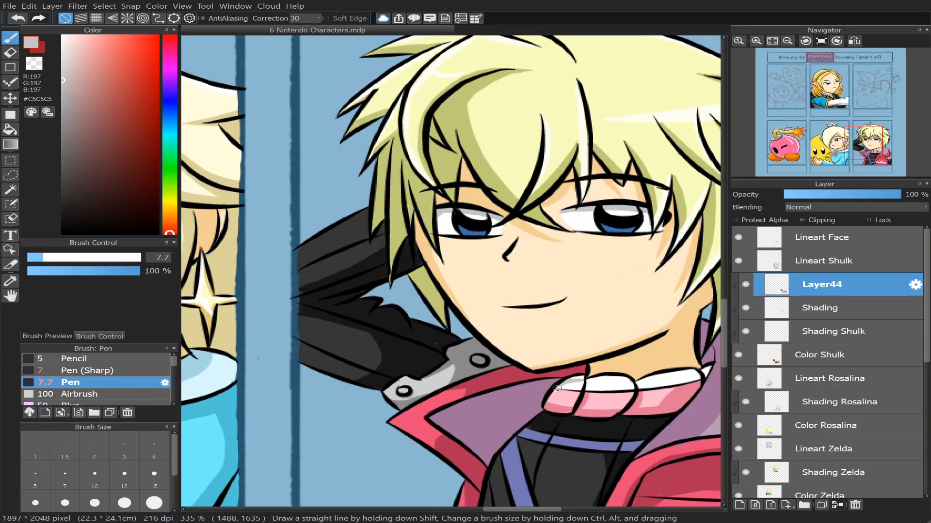
pyautogui.moveTo(572, 378); pyautogui.dragTo(568, 380)
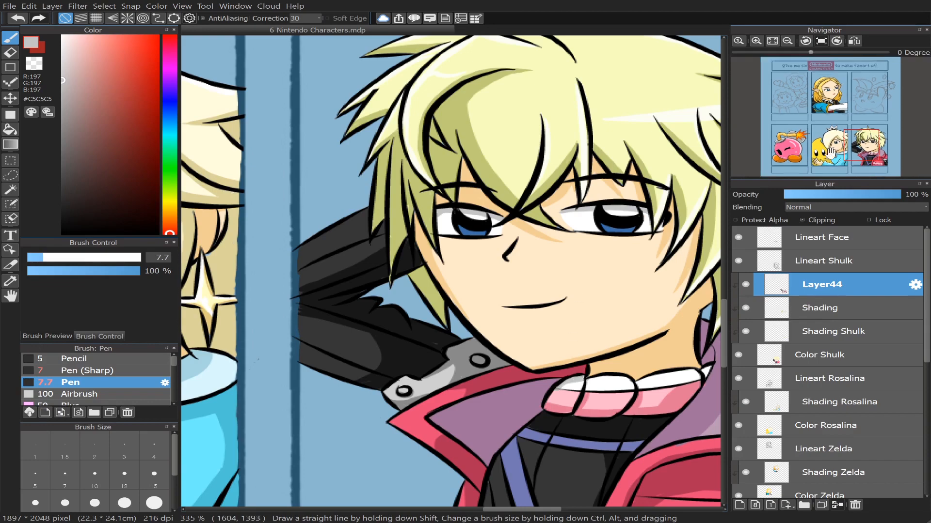
pyautogui.moveTo(861, 145); pyautogui.dragTo(873, 144)
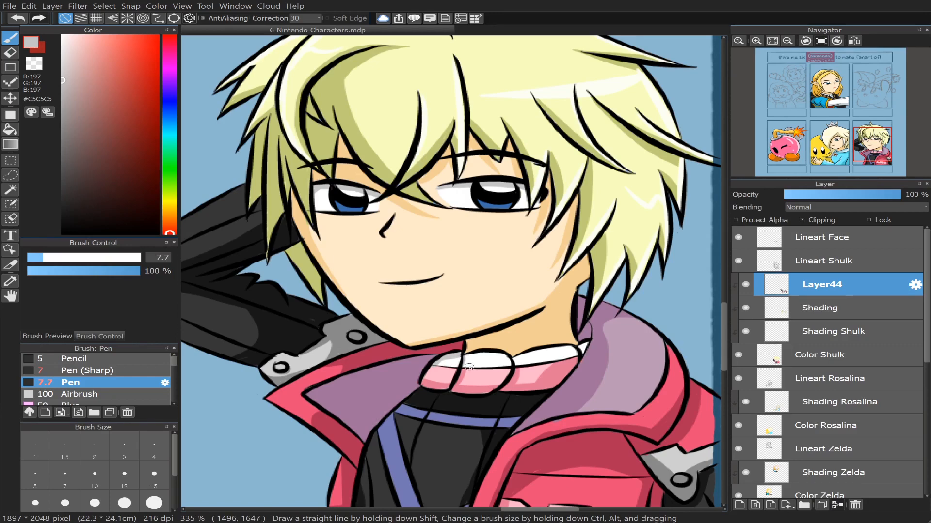
pyautogui.moveTo(462, 359); pyautogui.dragTo(486, 356)
pyautogui.hotkey('ctrl', 'z')
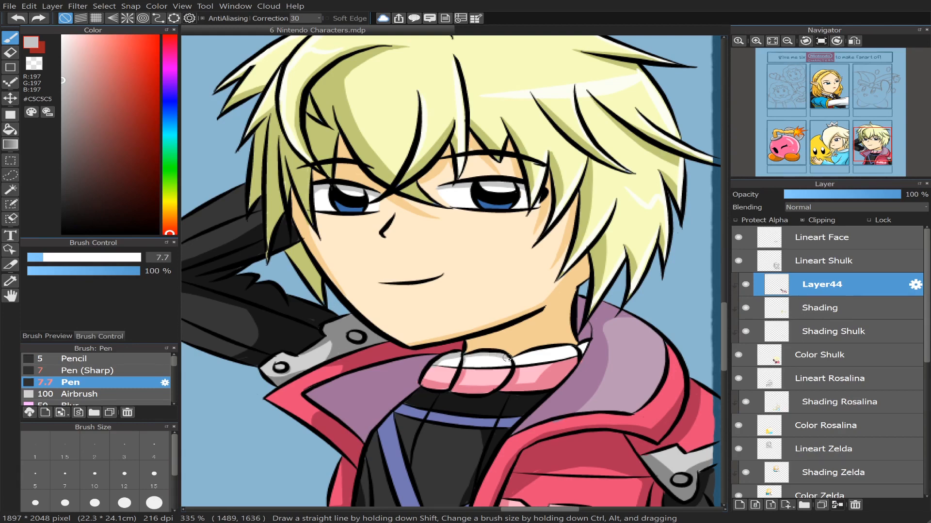
pyautogui.moveTo(467, 356)
pyautogui.mouseDown()
pyautogui.moveTo(513, 365)
pyautogui.moveTo(578, 351)
pyautogui.moveTo(519, 358)
pyautogui.mouseUp()
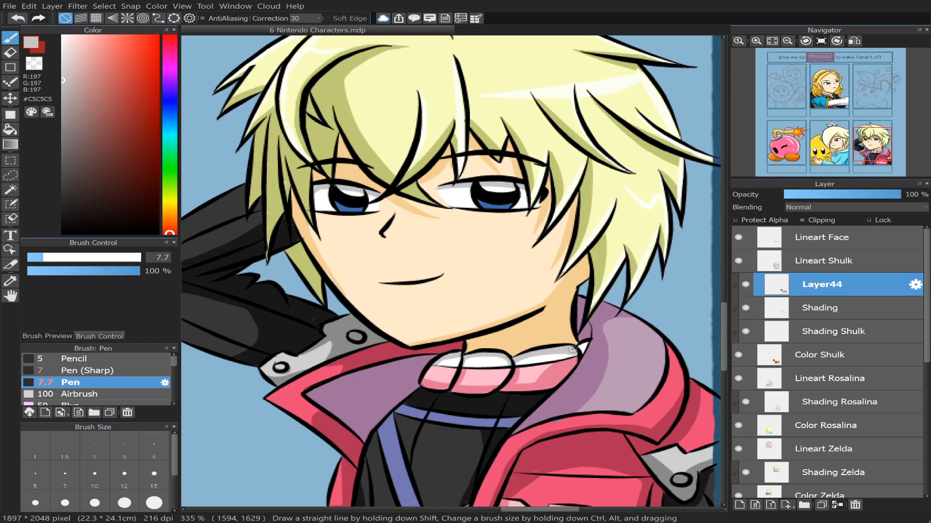
pyautogui.moveTo(584, 344); pyautogui.dragTo(576, 347)
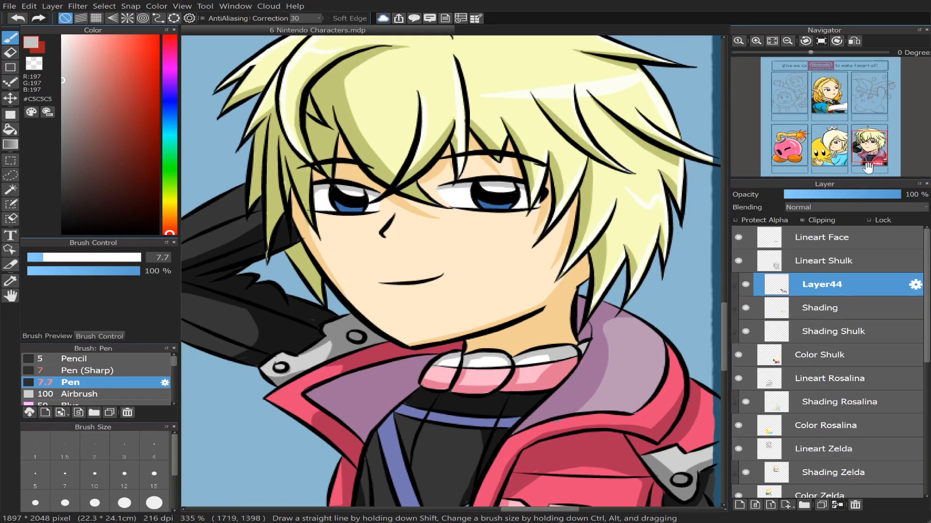
# Step: Fill the remaining white areas of the three upper neck band sections with #C5C5C5 using the Bucket tool
pyautogui.scroll(-1, 853, 139)
pyautogui.scroll(-3, 852, 138)
pyautogui.scroll(3, 818, 119)
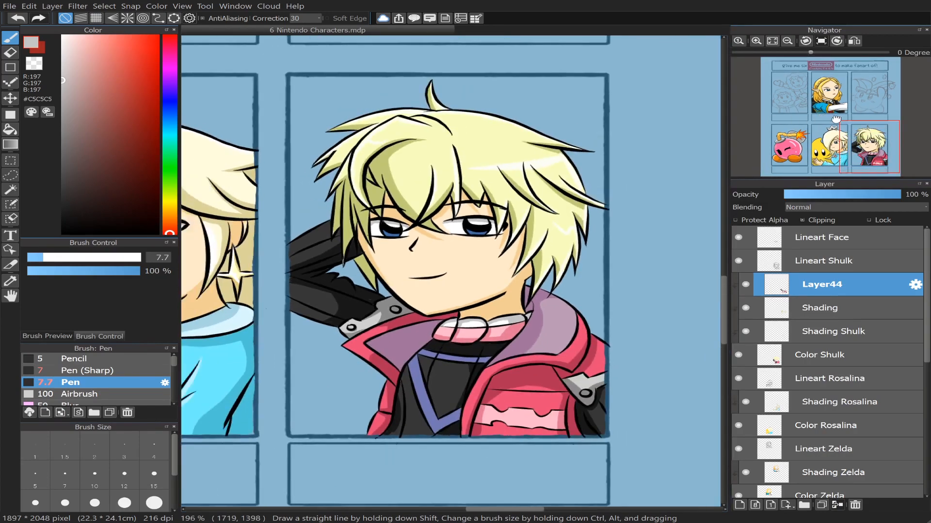
pyautogui.click(10, 129)
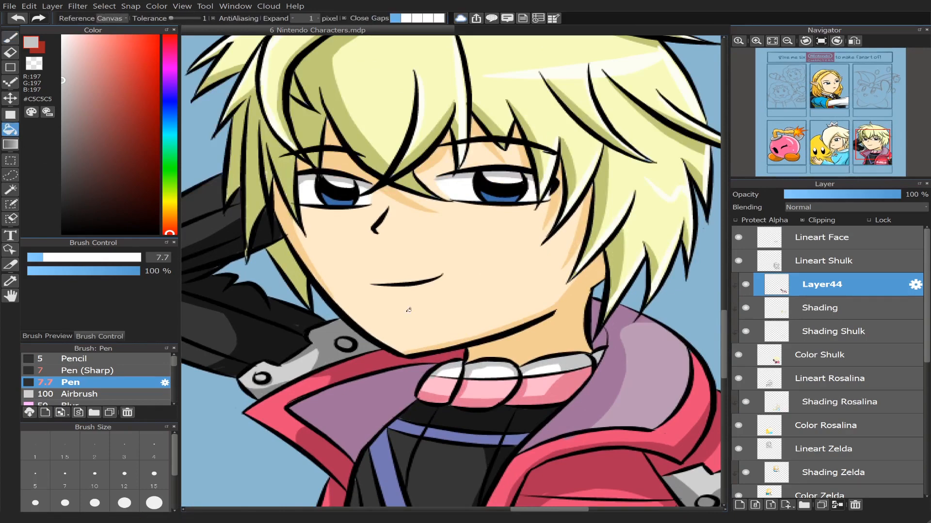
pyautogui.click(500, 371)
pyautogui.click(552, 367)
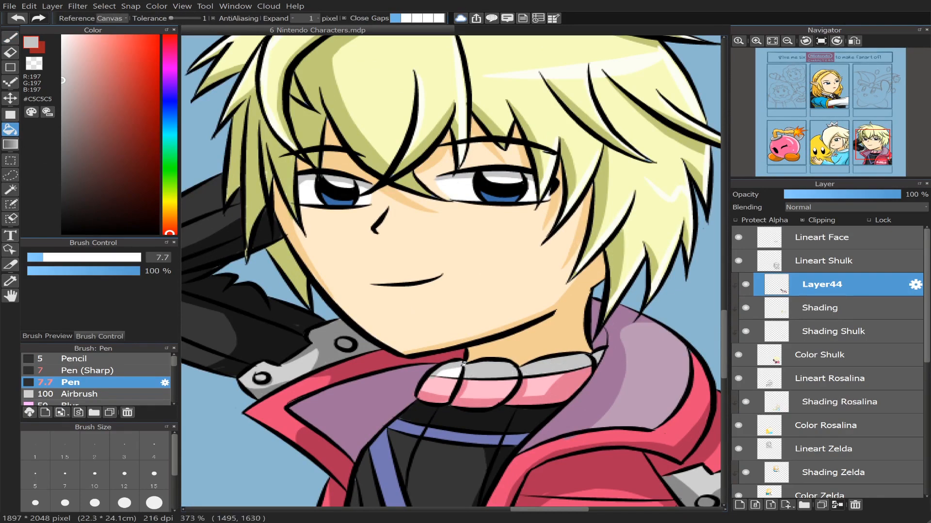
pyautogui.click(456, 369)
# Step: Resample #E37795 and shade along the upper edge of the pink neck band with the Pen at size 7.7
pyautogui.click(10, 37)
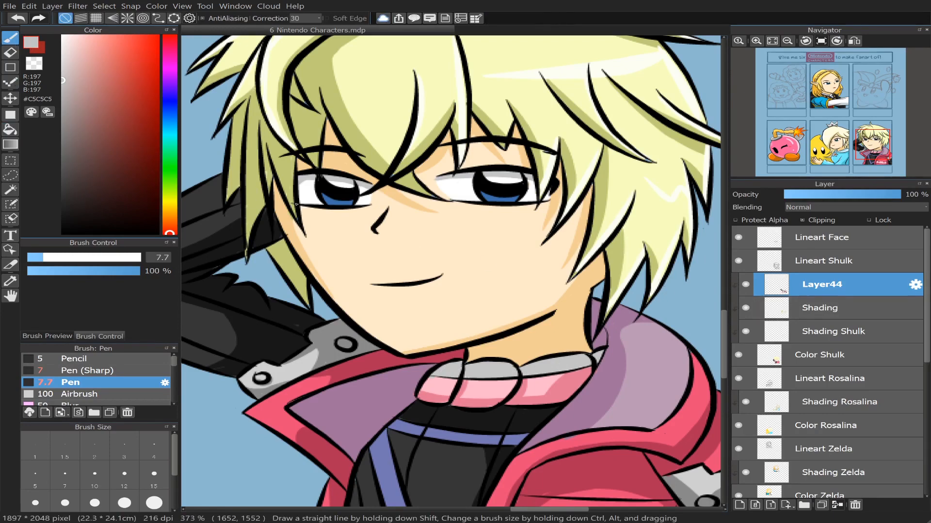
pyautogui.keyDown('alt'); pyautogui.click(530, 377); pyautogui.keyUp('alt')
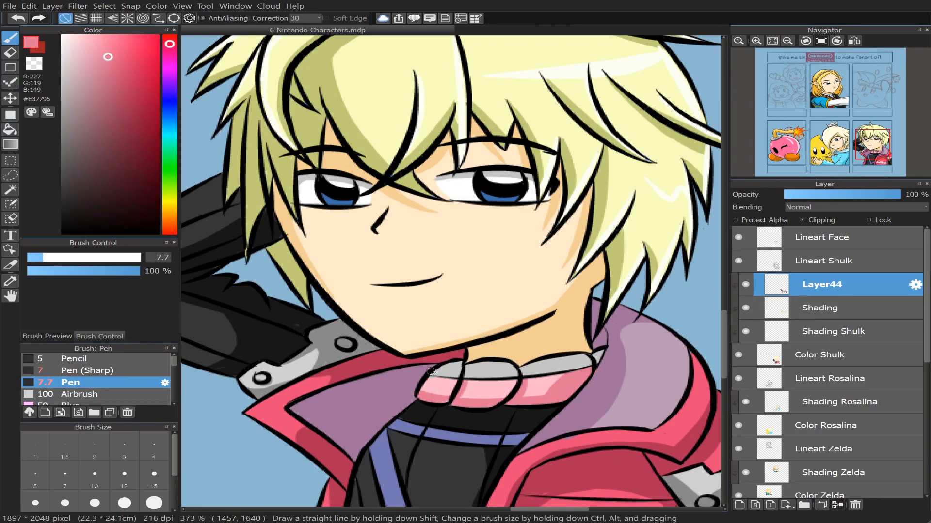
pyautogui.moveTo(437, 380)
pyautogui.mouseDown()
pyautogui.moveTo(501, 384)
pyautogui.moveTo(574, 373)
pyautogui.mouseUp()
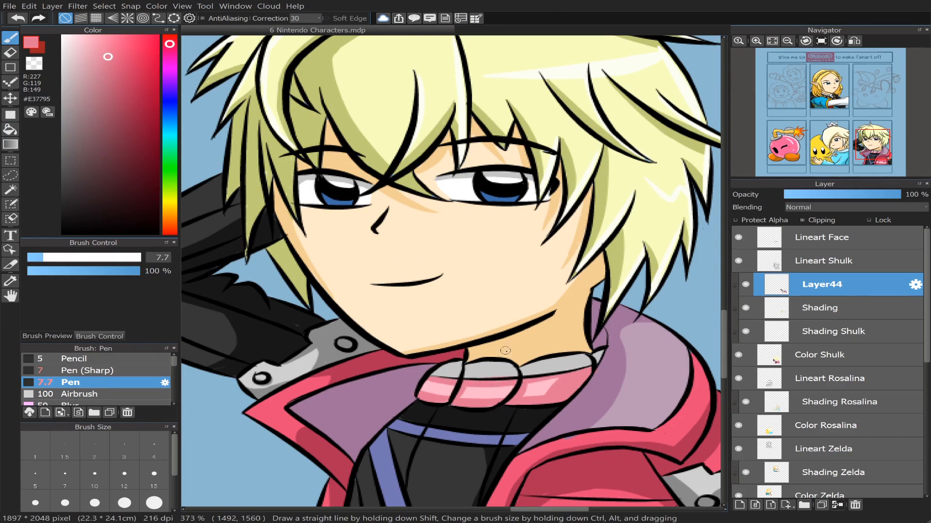
# Step: Turn off clipping on Layer44 and the Shading layer, and merge both down into the Shading Shulk layer
pyautogui.keyDown('alt'); pyautogui.click(488, 369); pyautogui.keyUp('alt')
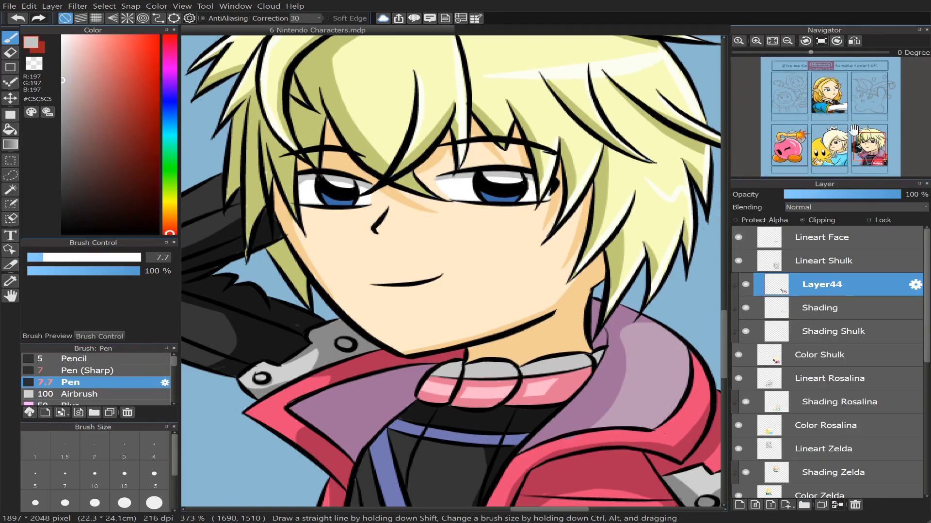
pyautogui.scroll(-2, 862, 112)
pyautogui.scroll(-2, 862, 111)
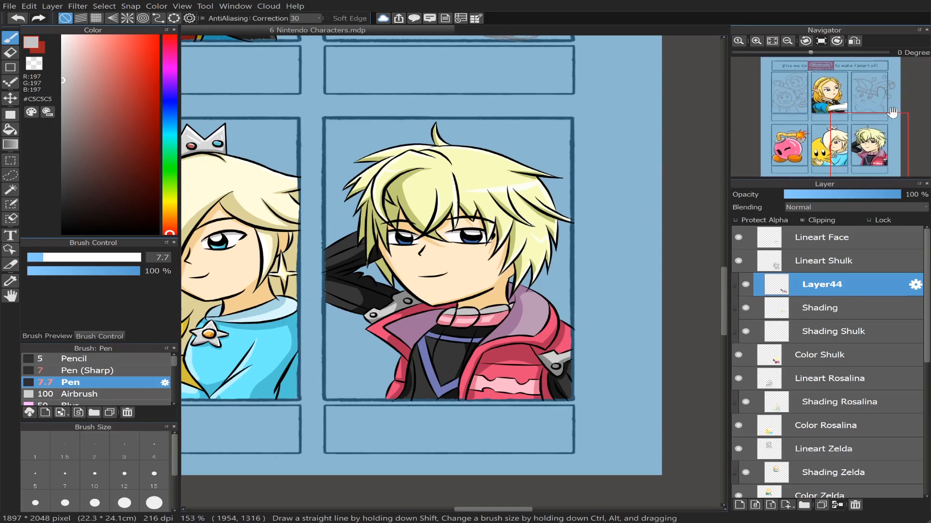
pyautogui.click(875, 138)
pyautogui.moveTo(876, 138); pyautogui.dragTo(866, 141)
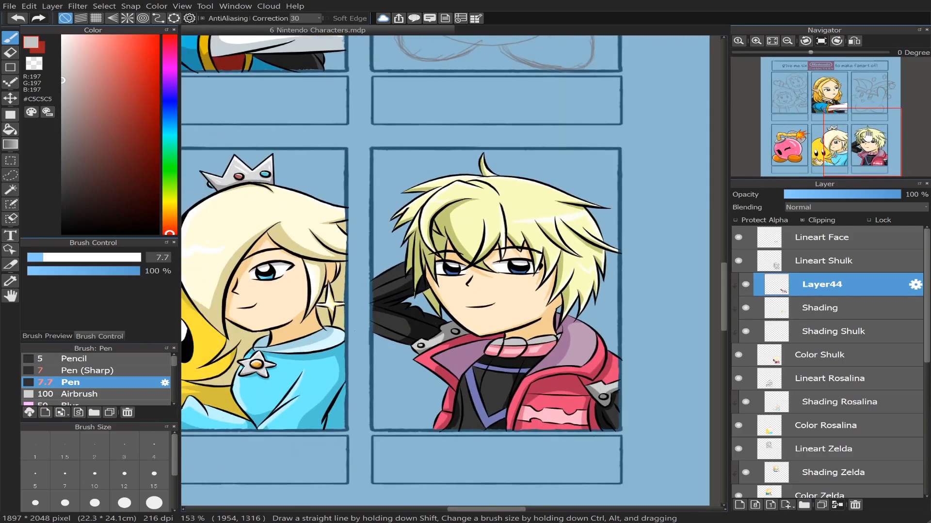
pyautogui.scroll(-2, 846, 135)
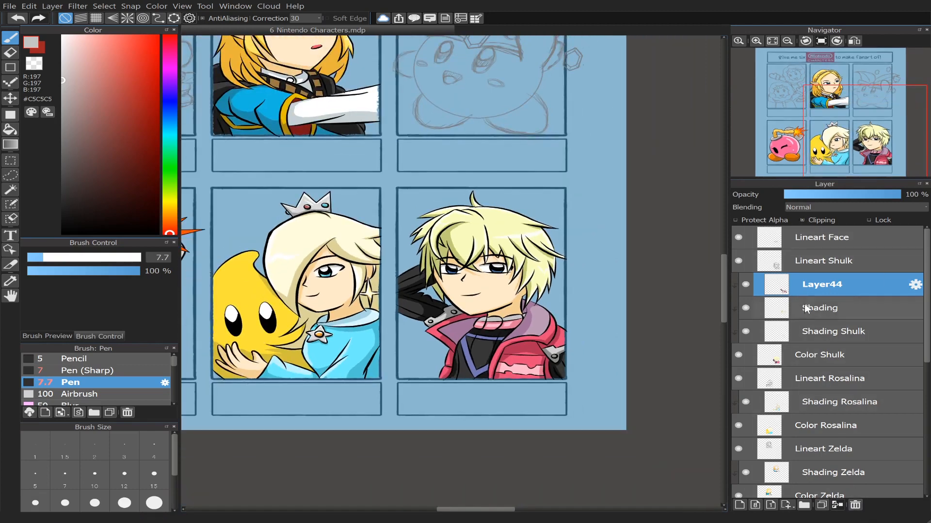
pyautogui.click(813, 222)
pyautogui.click(819, 309)
pyautogui.click(822, 222)
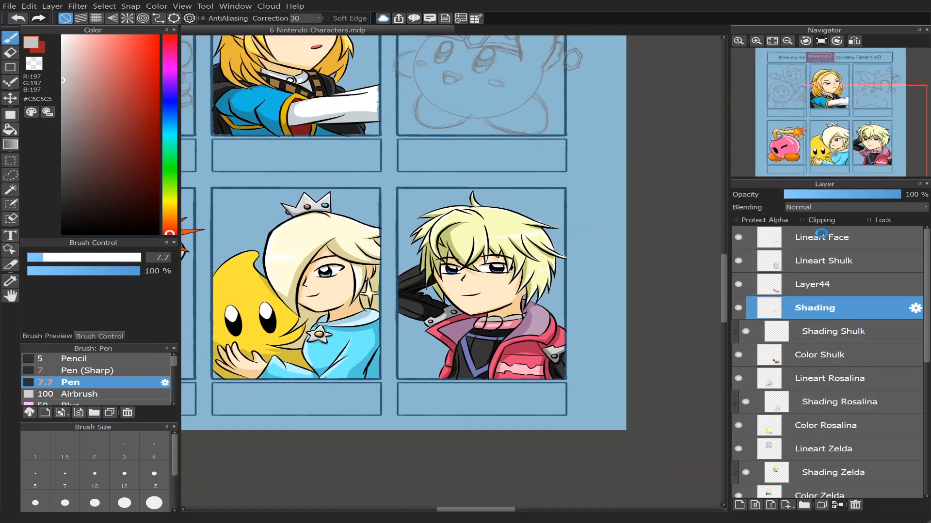
pyautogui.click(829, 285)
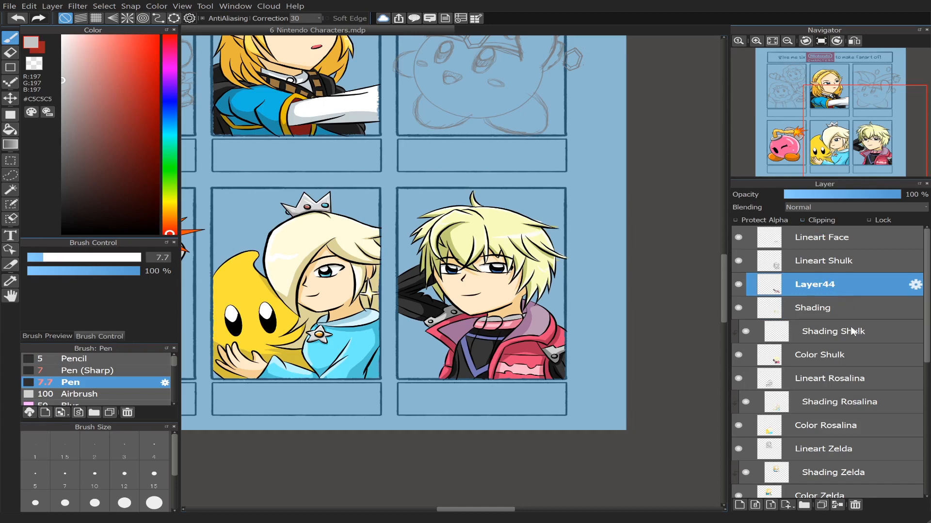
pyautogui.click(837, 506)
pyautogui.click(837, 505)
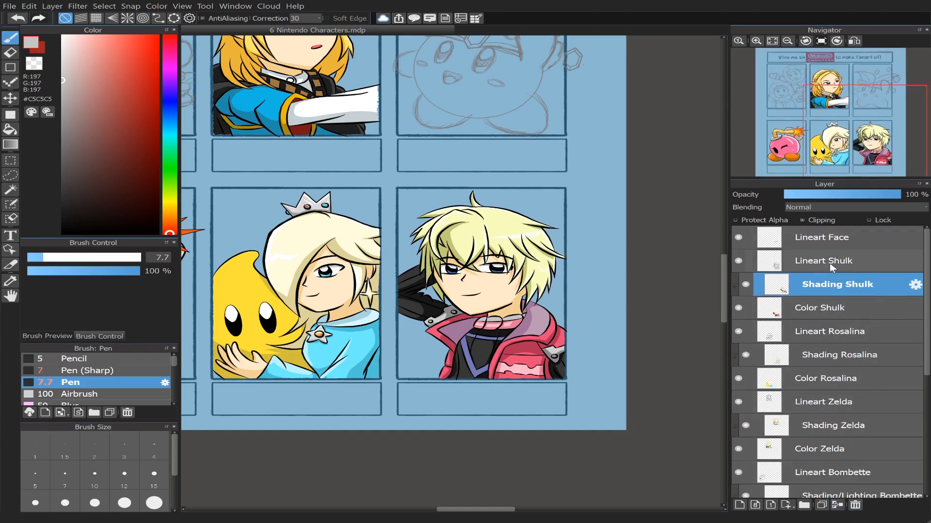
# Step: Merge the Lineart Face layer down into the Lineart Shulk layer
pyautogui.moveTo(868, 139); pyautogui.dragTo(797, 103)
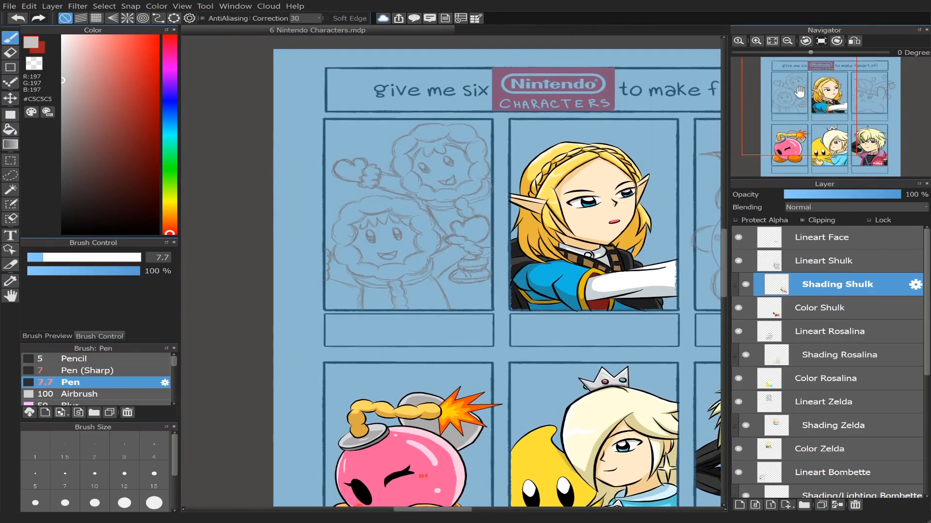
pyautogui.scroll(1, 796, 102)
pyautogui.scroll(2, 797, 103)
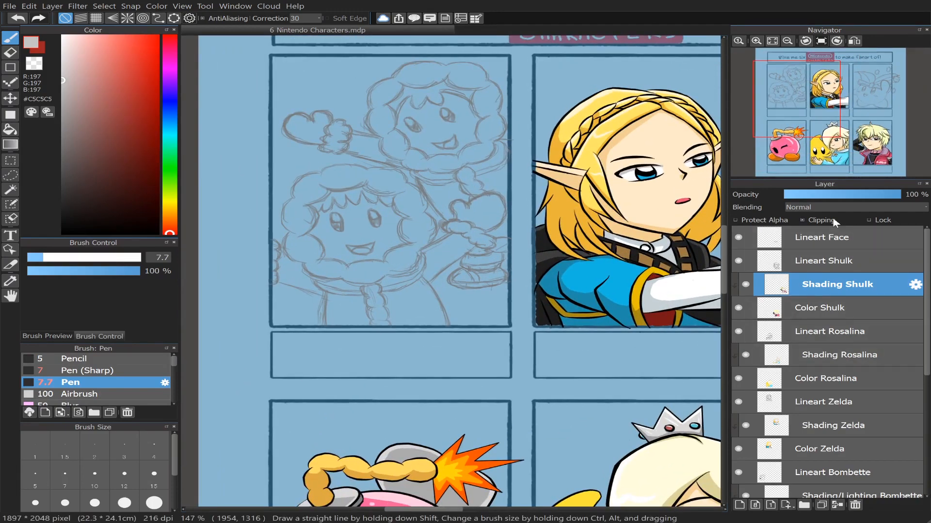
pyautogui.click(870, 238)
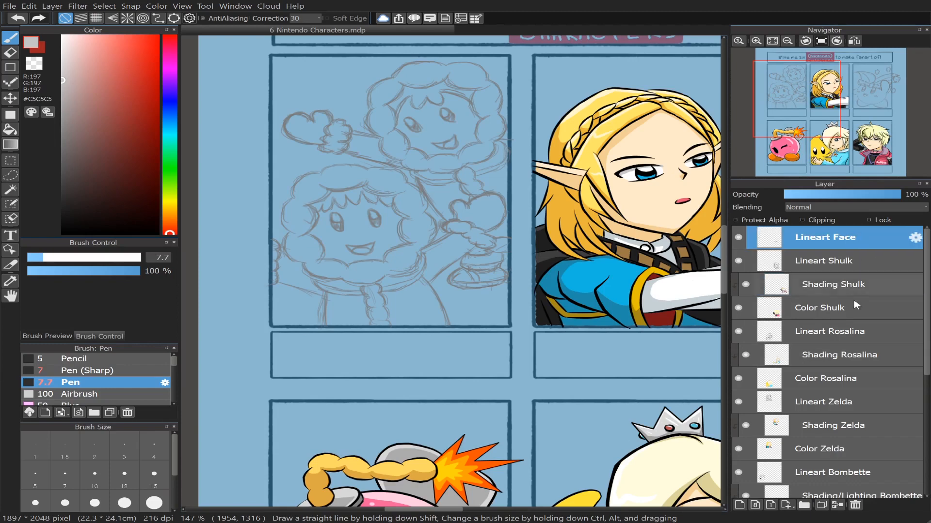
pyautogui.click(838, 505)
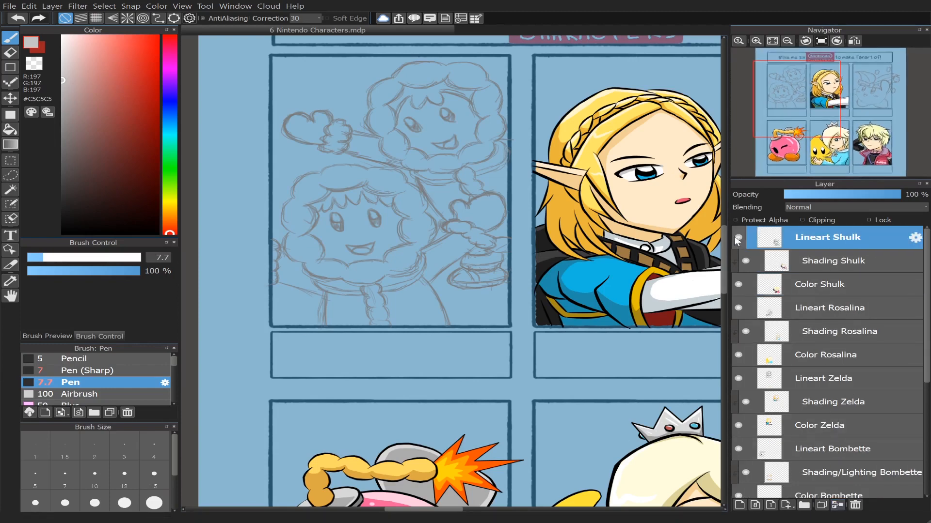
# Step: Add a new top layer named "Lineart Ice Climbers" and set the drawing color to black, #000000
pyautogui.click(740, 505)
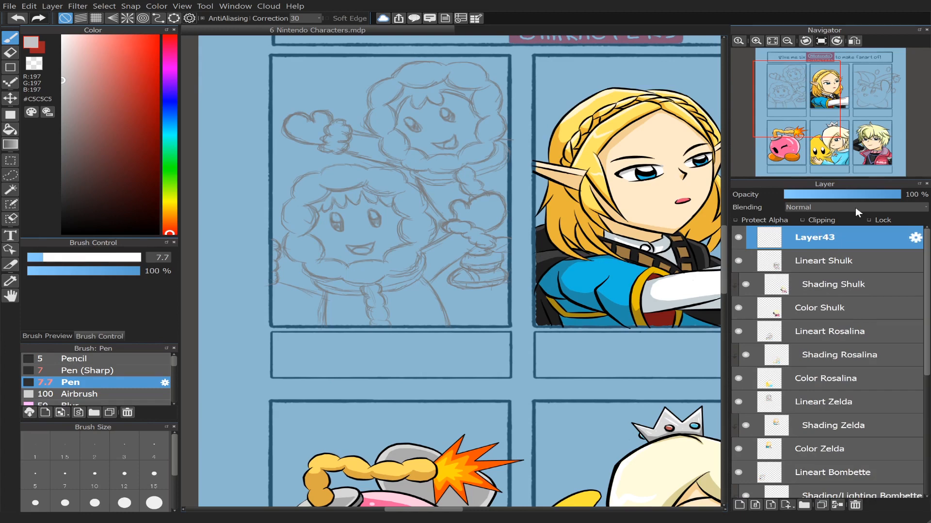
pyautogui.press('Return')
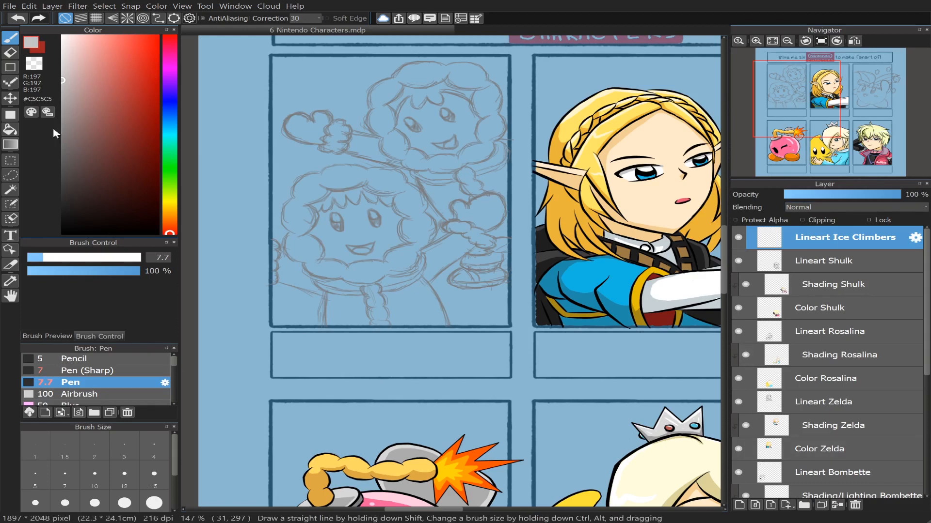
pyautogui.moveTo(78, 201); pyautogui.dragTo(61, 234)
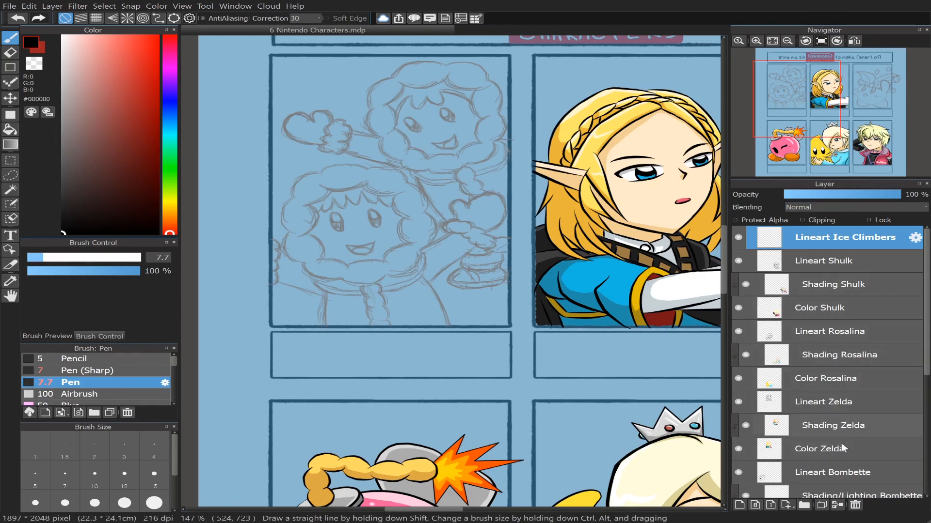
# Step: Fade the Sketch Ice Climbers layer to 42% opacity
pyautogui.scroll(-2, 838, 444)
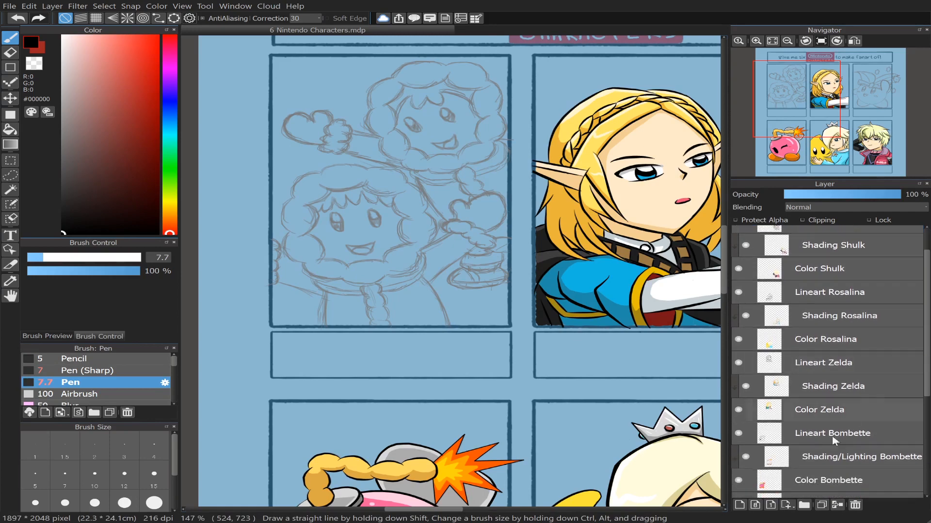
pyautogui.moveTo(928, 382); pyautogui.dragTo(929, 458)
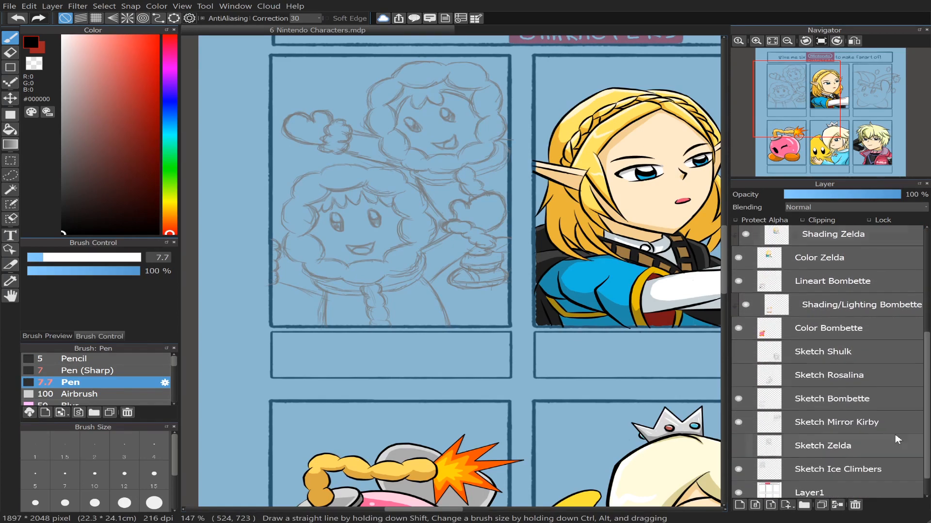
pyautogui.click(833, 470)
pyautogui.click(823, 194)
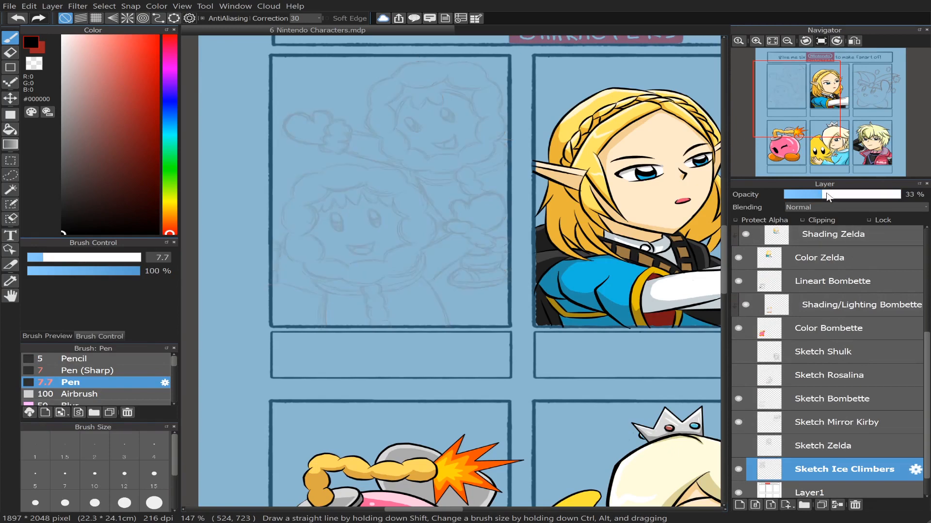
pyautogui.click(833, 194)
# Step: Set the opacity of Layer1, which holds the template frames, to 59%
pyautogui.scroll(8, 927, 352)
pyautogui.click(791, 113)
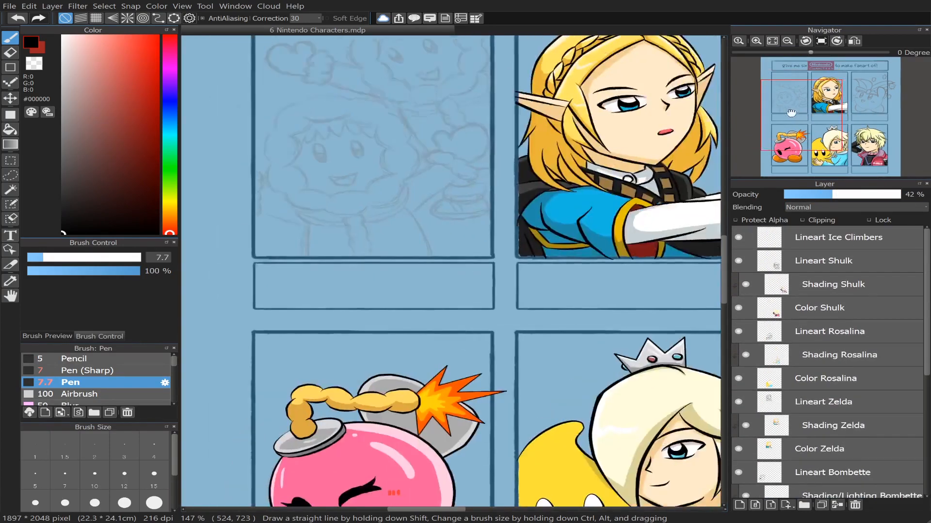
pyautogui.moveTo(791, 113); pyautogui.dragTo(781, 96)
pyautogui.scroll(1, 787, 105)
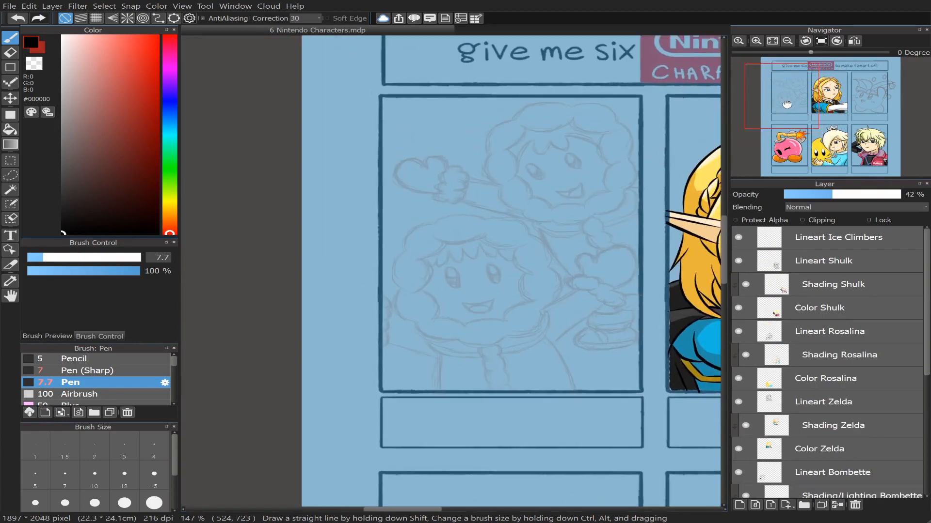
pyautogui.scroll(4, 787, 104)
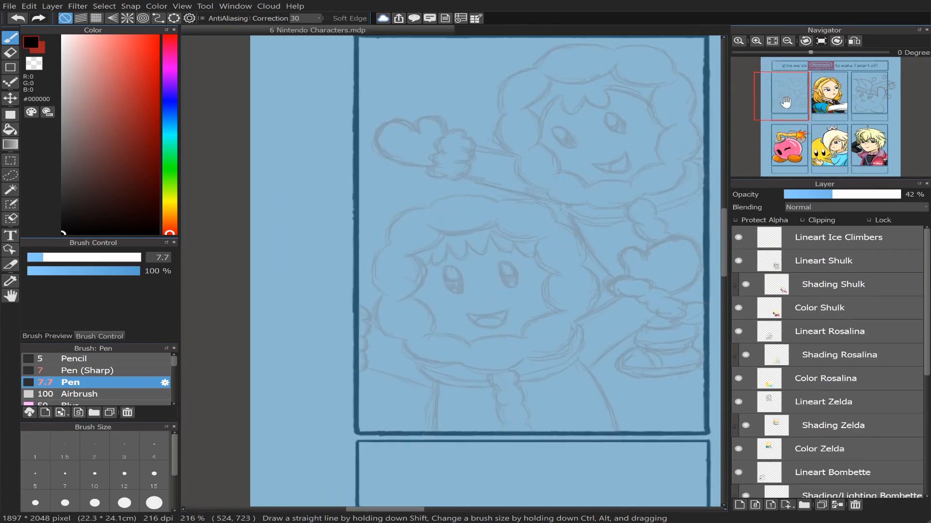
pyautogui.moveTo(789, 102); pyautogui.dragTo(794, 95)
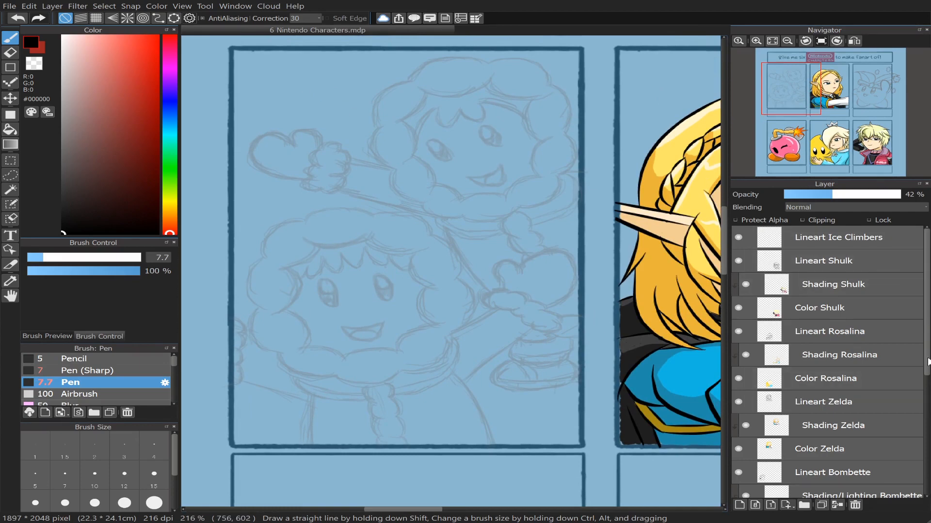
pyautogui.scroll(-5, 927, 361)
pyautogui.click(828, 470)
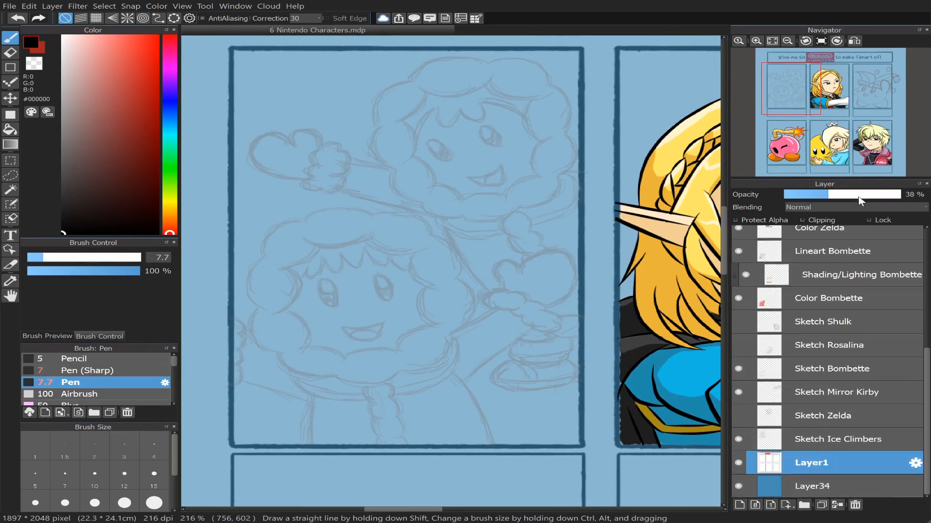
pyautogui.click(839, 192)
pyautogui.click(853, 193)
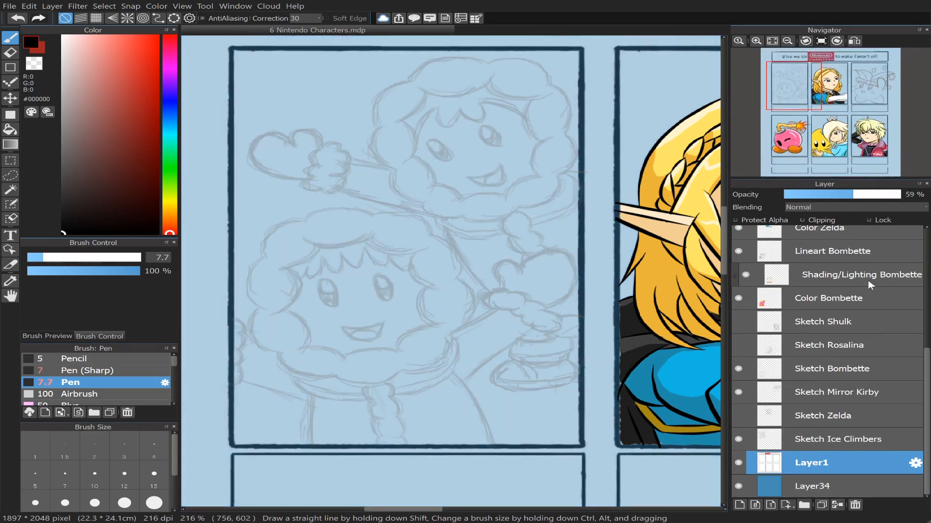
# Step: On the Lineart Ice Climbers layer, ink the top and right scallops of the upper climber's hood opening with Pen (Sharp) at size 7
pyautogui.moveTo(927, 361); pyautogui.dragTo(926, 228)
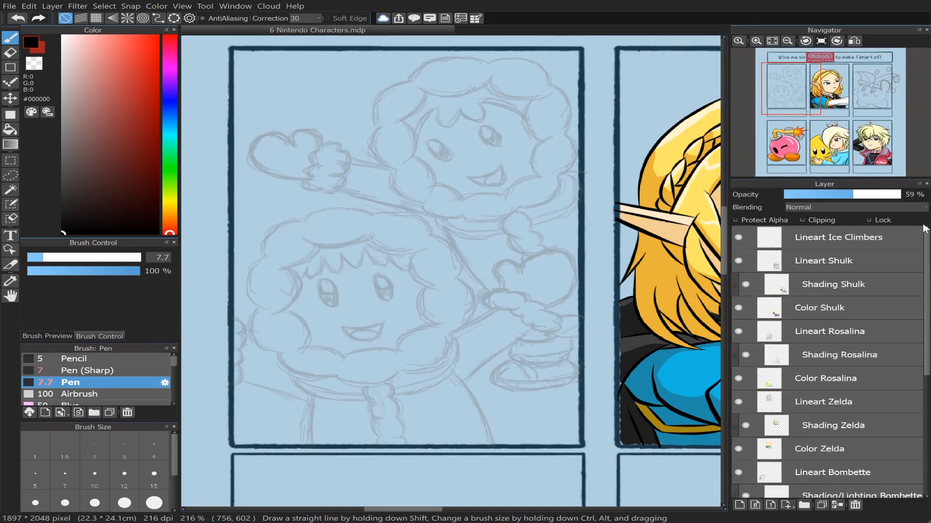
pyautogui.click(834, 241)
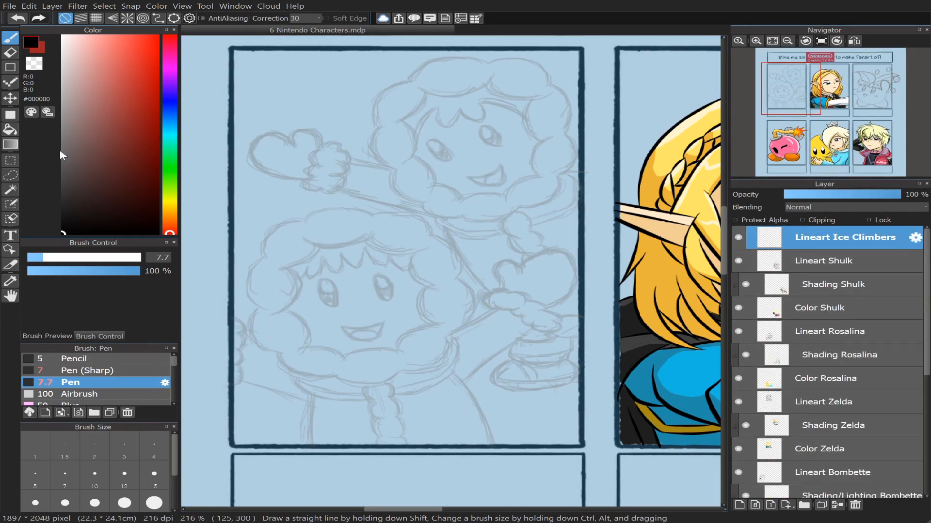
pyautogui.click(89, 368)
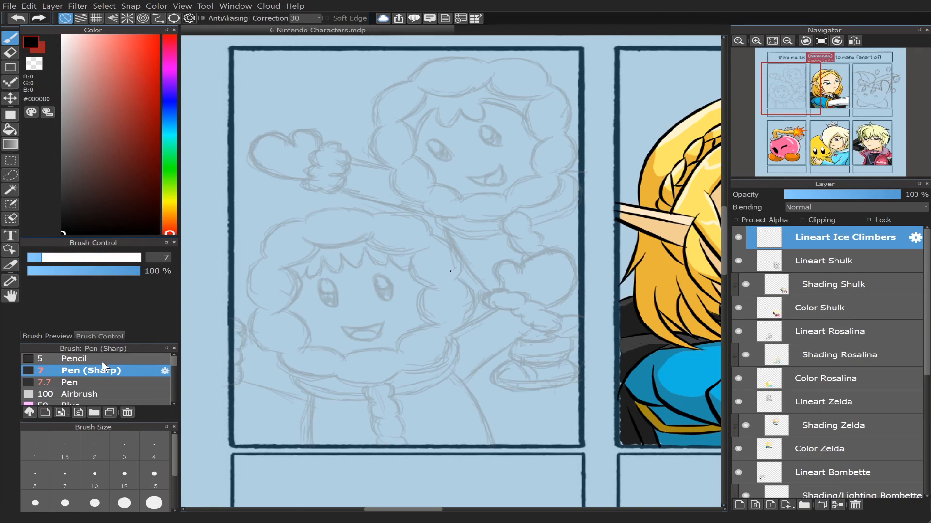
pyautogui.moveTo(866, 109); pyautogui.dragTo(866, 118)
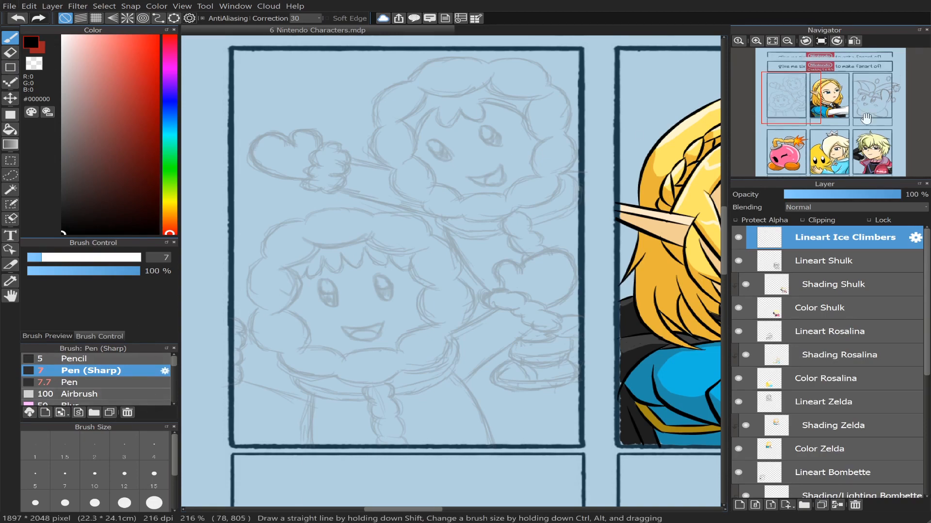
pyautogui.scroll(2, 809, 100)
pyautogui.moveTo(801, 102); pyautogui.dragTo(789, 88)
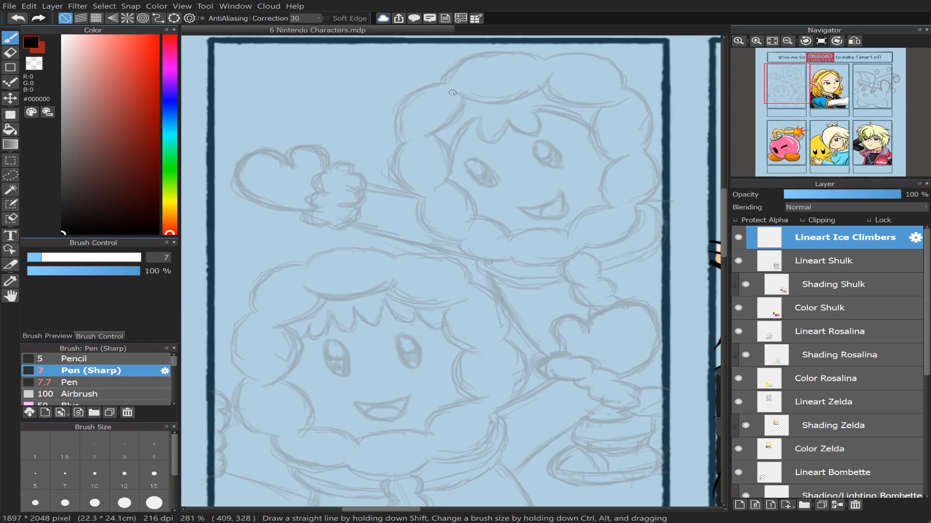
pyautogui.moveTo(452, 92)
pyautogui.mouseDown()
pyautogui.moveTo(550, 92)
pyautogui.moveTo(466, 97)
pyautogui.moveTo(546, 92)
pyautogui.moveTo(546, 75)
pyautogui.moveTo(626, 99)
pyautogui.moveTo(623, 161)
pyautogui.mouseUp()
pyautogui.hotkey('ctrl', 'z')
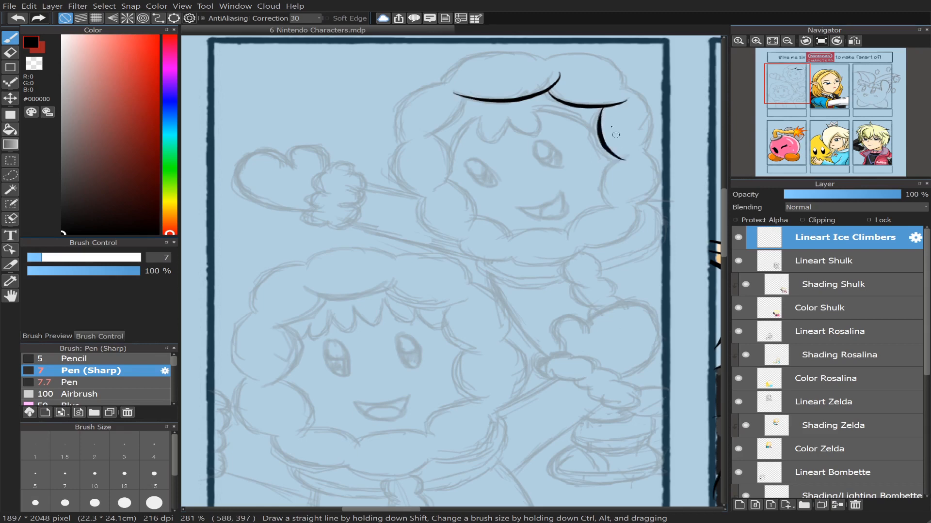
pyautogui.hotkey('ctrl', 'z')
pyautogui.moveTo(602, 107)
pyautogui.mouseDown()
pyautogui.moveTo(597, 145)
pyautogui.moveTo(617, 161)
pyautogui.moveTo(608, 176)
pyautogui.moveTo(616, 218)
pyautogui.mouseUp()
pyautogui.hotkey('ctrl', 'z')
pyautogui.moveTo(628, 156)
pyautogui.mouseDown()
pyautogui.moveTo(599, 174)
pyautogui.moveTo(615, 216)
pyautogui.moveTo(586, 212)
pyautogui.moveTo(563, 244)
pyautogui.mouseUp()
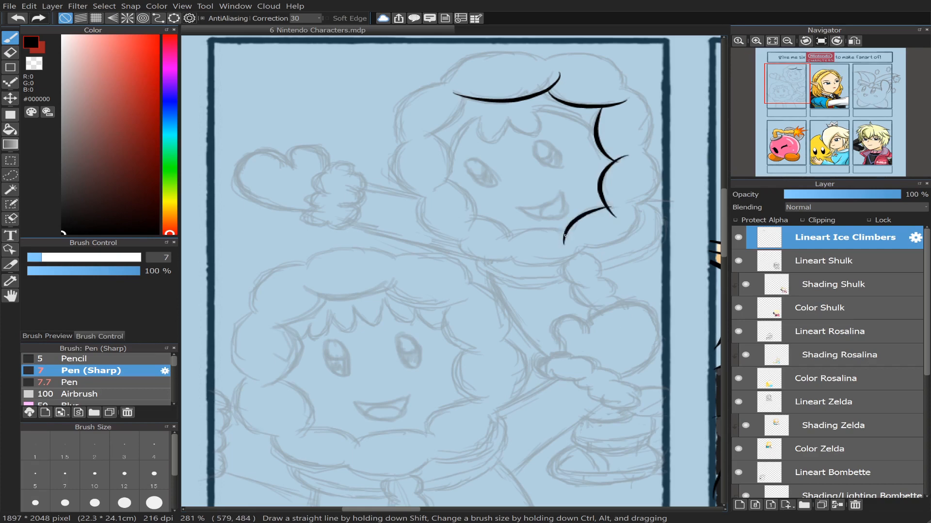
# Step: Trim the overshooting line ends on the top and right scallops of the hood opening with the Eraser at size 14
pyautogui.press('e')
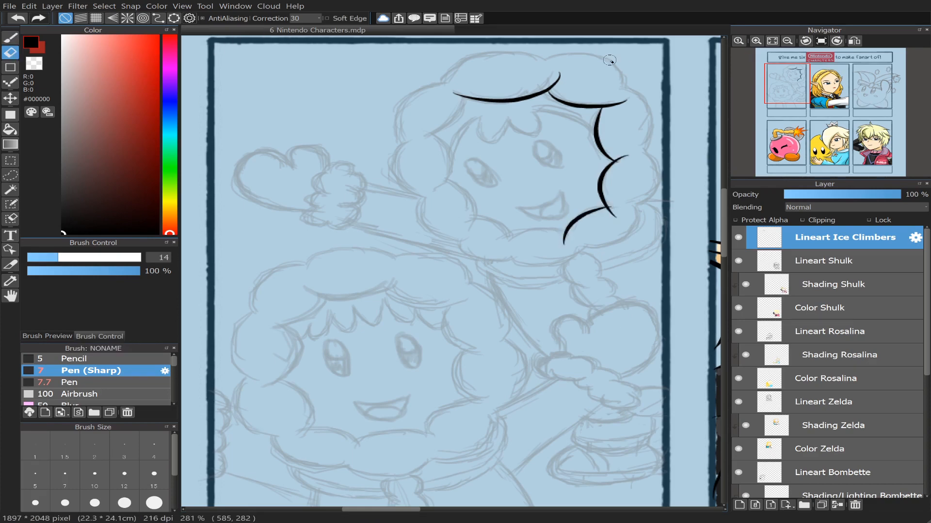
pyautogui.moveTo(559, 70); pyautogui.dragTo(576, 81)
pyautogui.moveTo(619, 210); pyautogui.dragTo(602, 228)
pyautogui.moveTo(623, 103); pyautogui.dragTo(619, 104)
# Step: Ink the bottom and left scallops of the upper climber's hood opening with Pen (Sharp) at size 7
pyautogui.press('b')
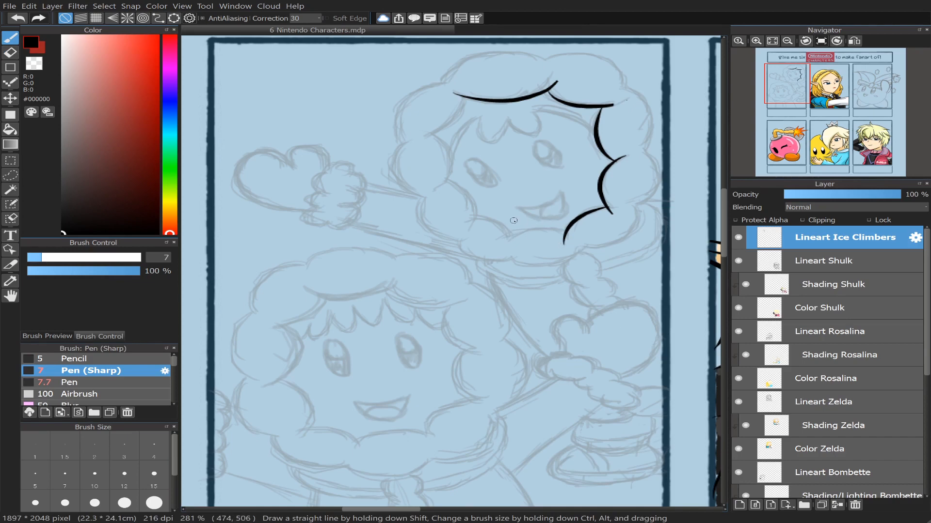
pyautogui.moveTo(520, 231)
pyautogui.mouseDown()
pyautogui.moveTo(580, 231)
pyautogui.moveTo(501, 232)
pyautogui.mouseUp()
pyautogui.hotkey('ctrl', 'z')
pyautogui.hotkey('ctrl', 'z')
pyautogui.moveTo(565, 229)
pyautogui.mouseDown()
pyautogui.moveTo(504, 238)
pyautogui.moveTo(439, 181)
pyautogui.moveTo(436, 142)
pyautogui.mouseUp()
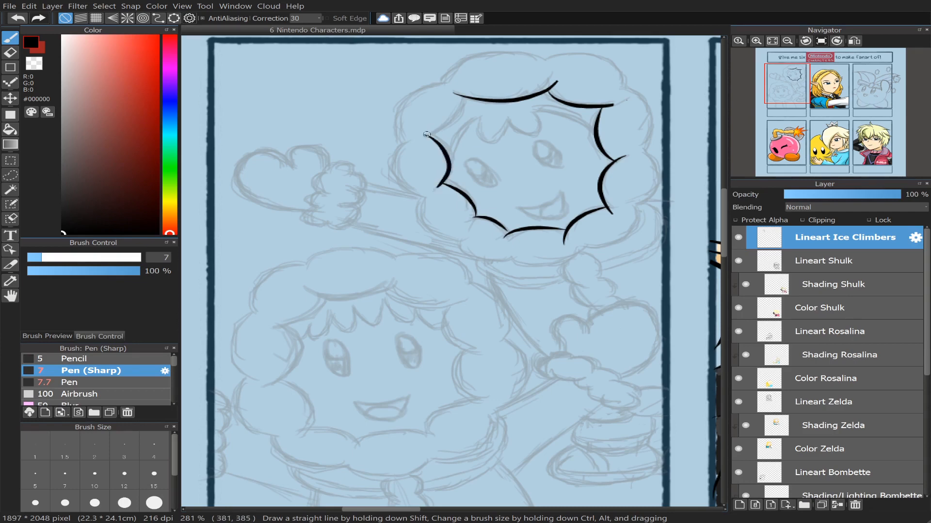
# Step: Ink the upper-left scallop to close the hood opening, and trim the overshooting line end on its lower edge with the Eraser
pyautogui.moveTo(427, 134); pyautogui.dragTo(462, 95)
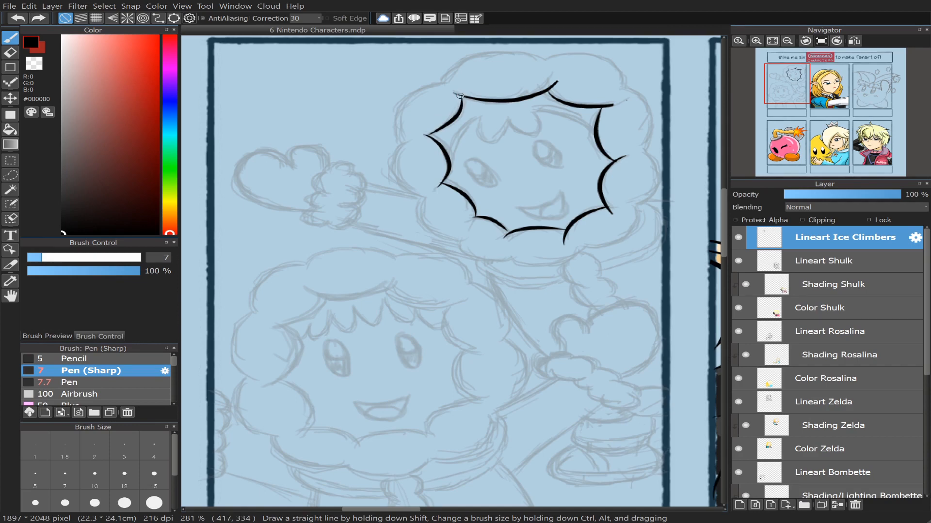
pyautogui.hotkey('ctrl', 'z')
pyautogui.moveTo(461, 97); pyautogui.dragTo(460, 102)
pyautogui.hotkey('ctrl', 'z')
pyautogui.hotkey('ctrl', 'z')
pyautogui.hotkey('ctrl', 'z')
pyautogui.moveTo(458, 107); pyautogui.dragTo(459, 106)
pyautogui.click(10, 52)
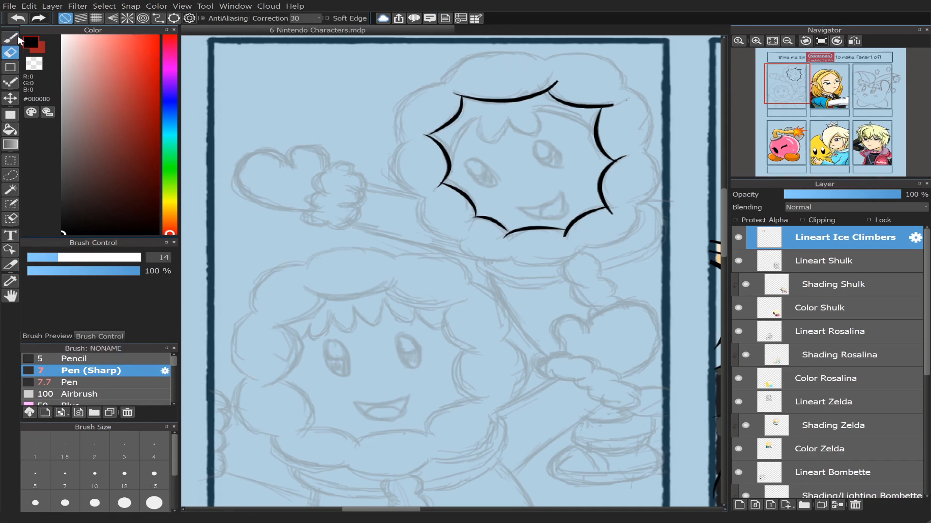
# Step: Ink the lower-left and bottom outer scallops of the upper climber's hood trim with Pen (Sharp) at size 7
pyautogui.click(17, 38)
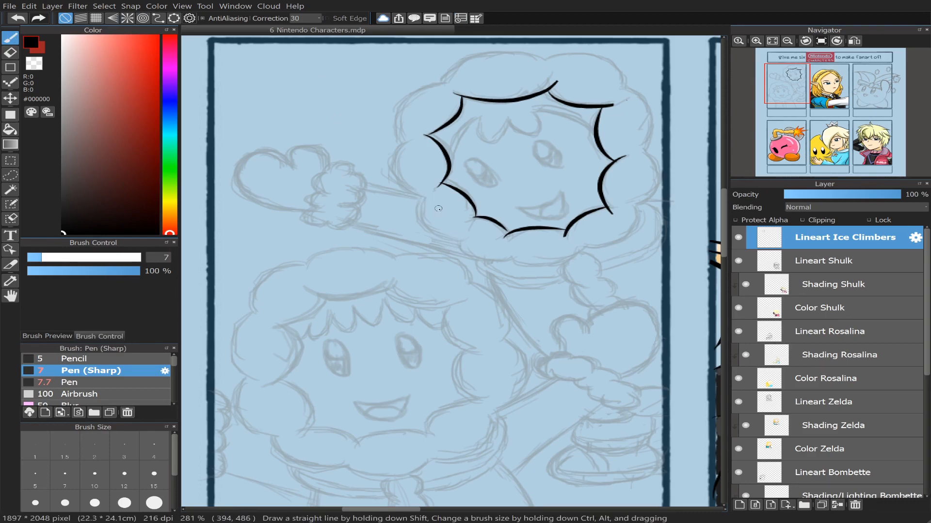
pyautogui.click(94, 474)
pyautogui.moveTo(419, 196); pyautogui.dragTo(453, 237)
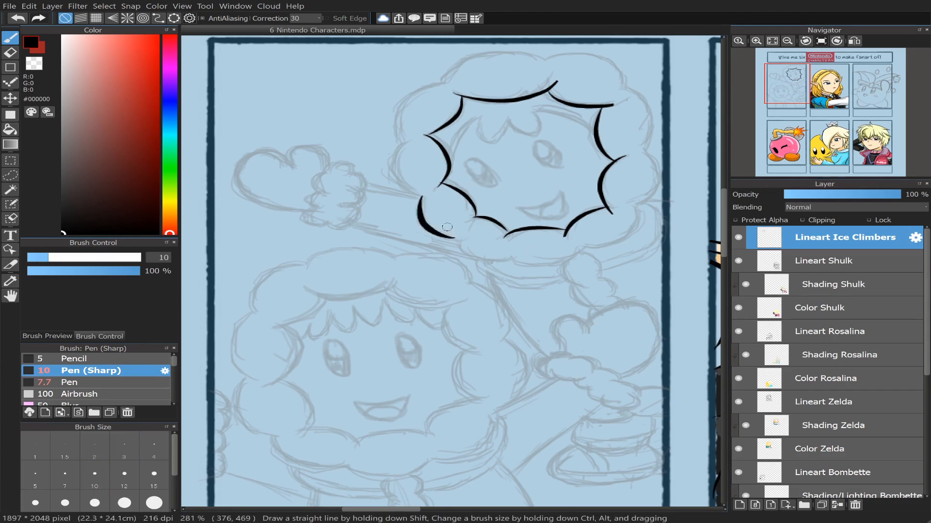
pyautogui.hotkey('ctrl', 'z')
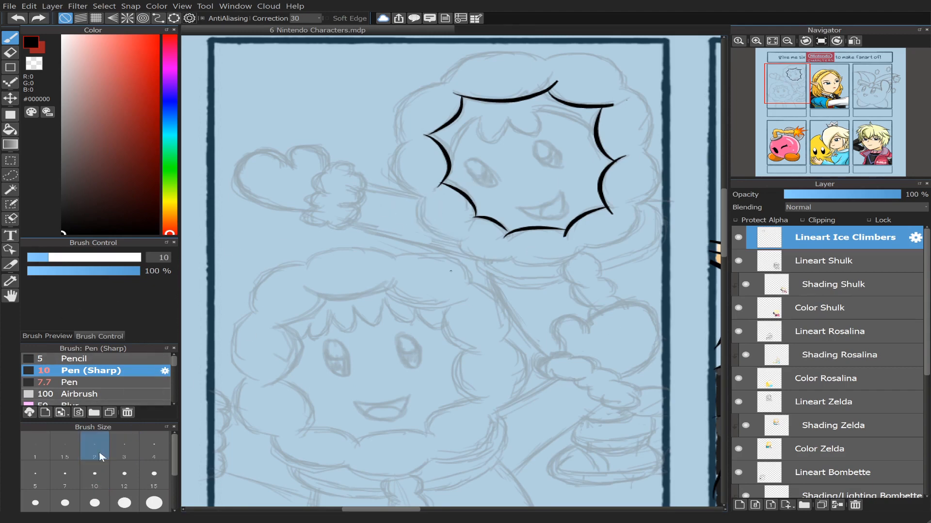
pyautogui.click(65, 474)
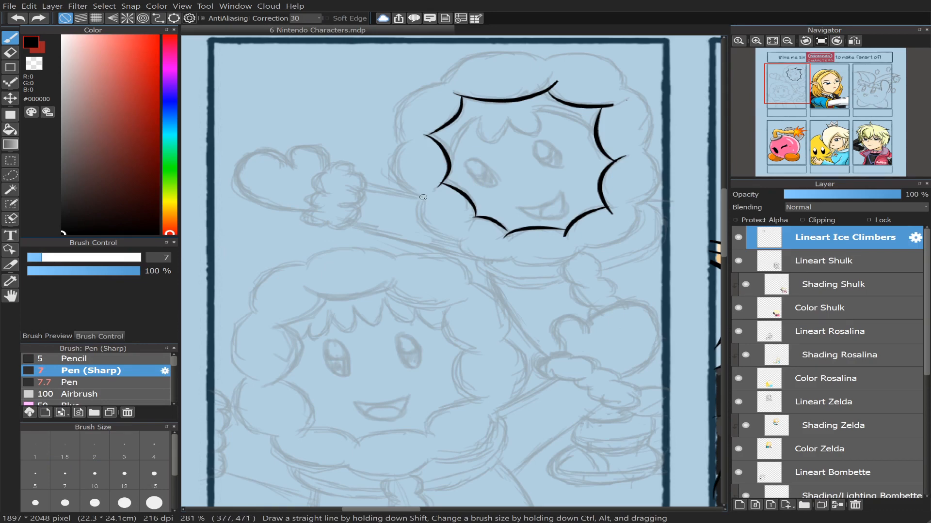
pyautogui.moveTo(422, 198)
pyautogui.mouseDown()
pyautogui.moveTo(451, 236)
pyautogui.moveTo(473, 236)
pyautogui.mouseUp()
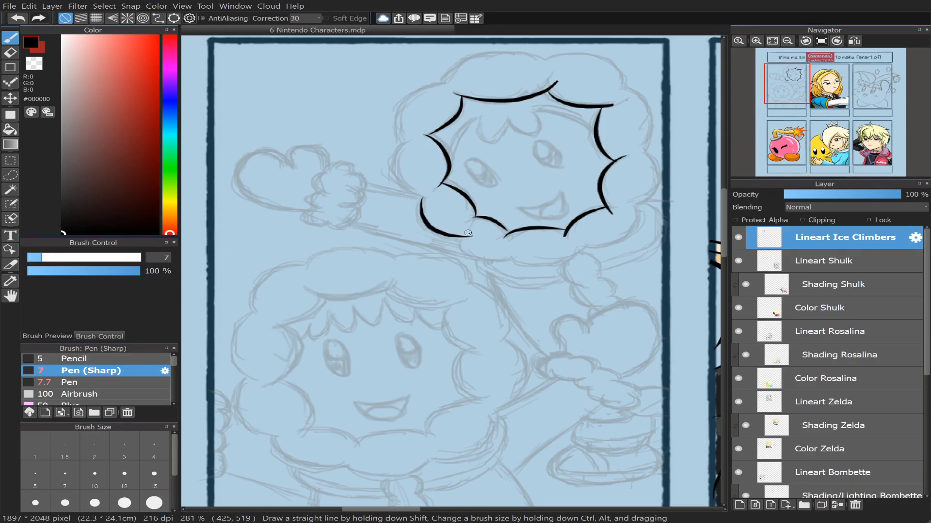
pyautogui.moveTo(460, 238)
pyautogui.mouseDown()
pyautogui.moveTo(489, 258)
pyautogui.moveTo(519, 260)
pyautogui.mouseUp()
pyautogui.hotkey('ctrl', 'z')
pyautogui.moveTo(464, 237)
pyautogui.mouseDown()
pyautogui.moveTo(509, 250)
pyautogui.moveTo(579, 253)
pyautogui.moveTo(587, 243)
pyautogui.mouseUp()
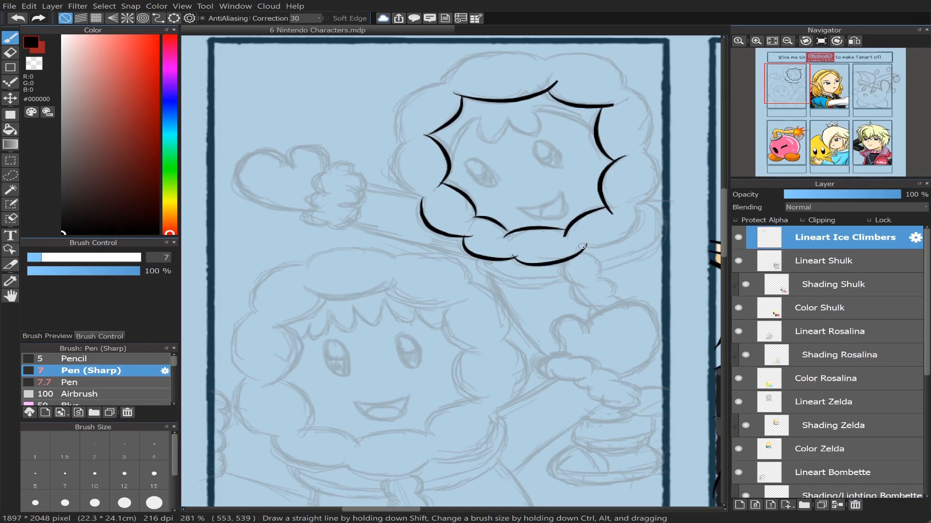
# Step: Ink the lower-right and right outer scallops of the hood trim, and clean up the overshooting line end at the bottom with the Eraser
pyautogui.moveTo(585, 246)
pyautogui.mouseDown()
pyautogui.moveTo(617, 239)
pyautogui.moveTo(639, 207)
pyautogui.moveTo(656, 164)
pyautogui.moveTo(643, 151)
pyautogui.mouseUp()
pyautogui.hotkey('ctrl', 'z')
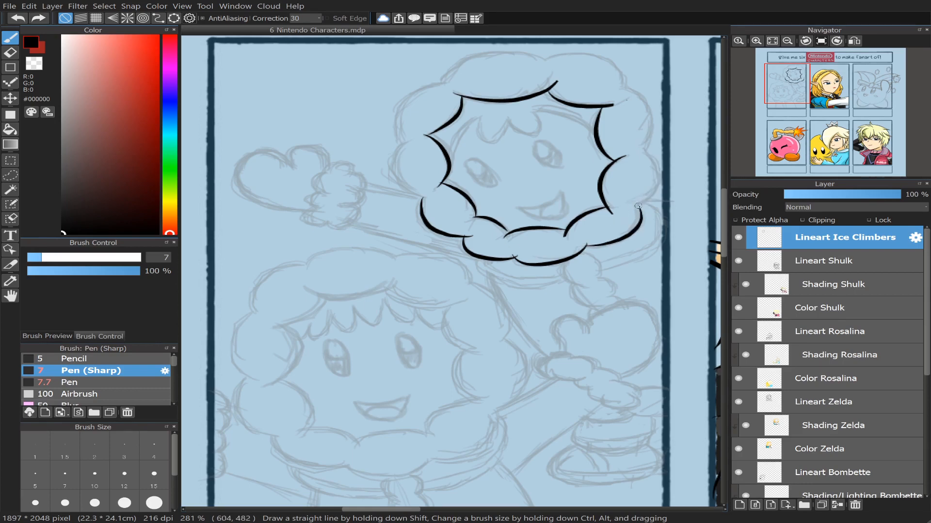
pyautogui.moveTo(638, 206)
pyautogui.mouseDown()
pyautogui.moveTo(653, 170)
pyautogui.moveTo(635, 140)
pyautogui.mouseUp()
pyautogui.hotkey('ctrl', 'z')
pyautogui.moveTo(632, 203)
pyautogui.mouseDown()
pyautogui.moveTo(654, 177)
pyautogui.moveTo(627, 148)
pyautogui.mouseUp()
pyautogui.hotkey('ctrl', 'z')
pyautogui.moveTo(634, 206)
pyautogui.mouseDown()
pyautogui.moveTo(655, 172)
pyautogui.moveTo(634, 150)
pyautogui.mouseUp()
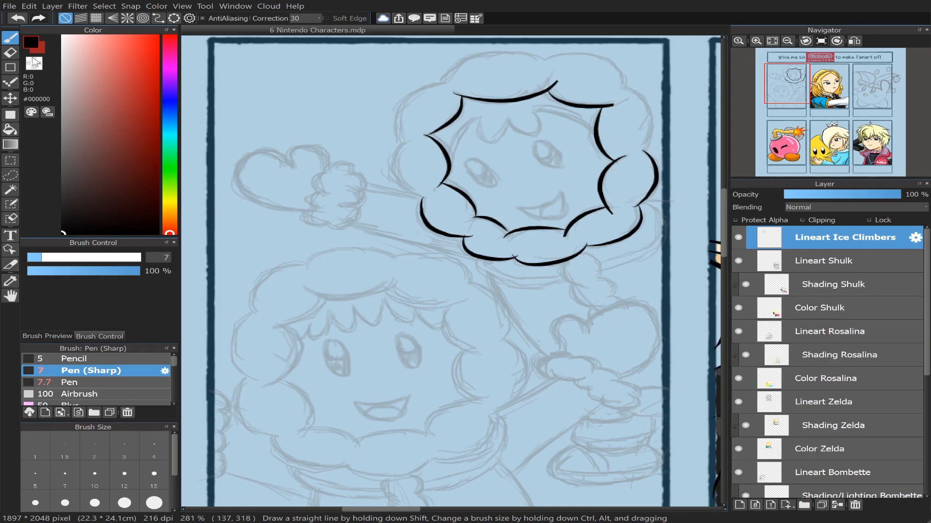
pyautogui.press('e')
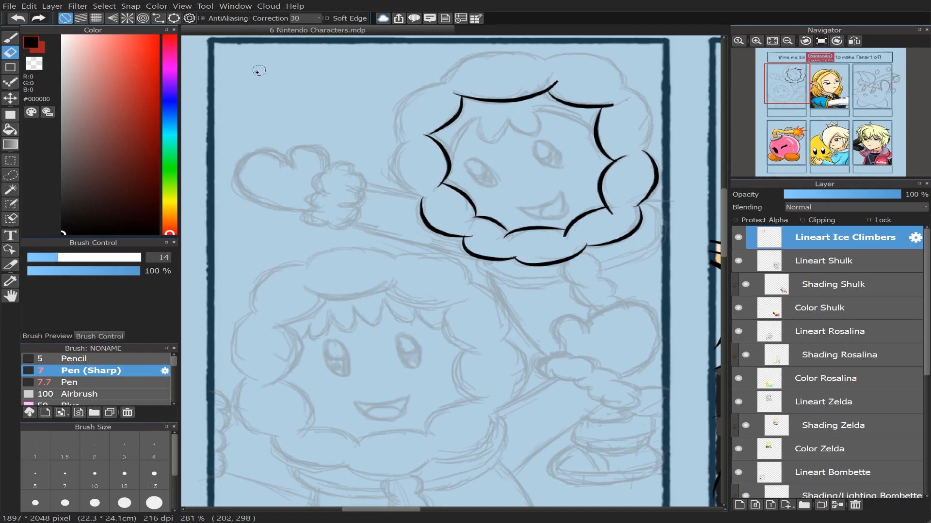
# Step: Ink the two left outer scallops of the hood trim with Pen (Sharp), and clean up their line ends with the Eraser at size 8.2
pyautogui.press('b')
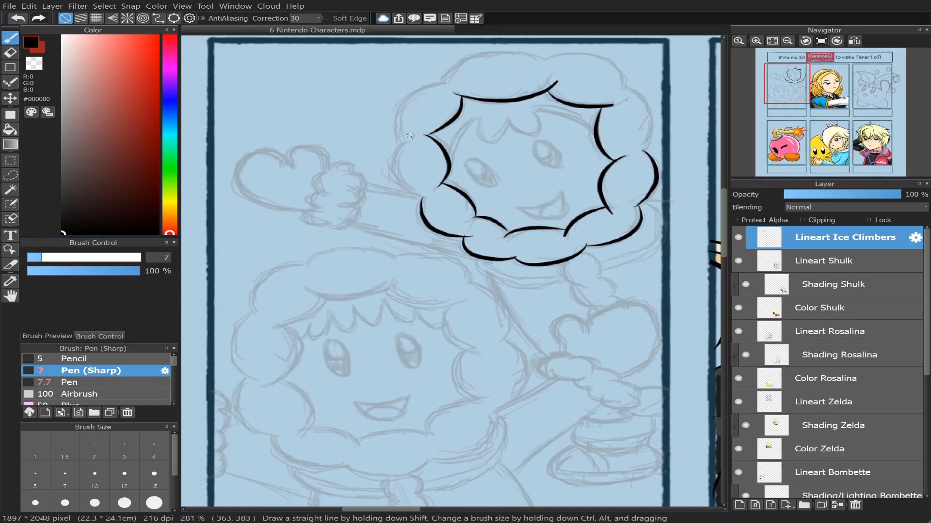
pyautogui.moveTo(407, 144)
pyautogui.mouseDown()
pyautogui.moveTo(405, 185)
pyautogui.moveTo(426, 197)
pyautogui.mouseUp()
pyautogui.hotkey('ctrl', 'z')
pyautogui.moveTo(408, 140)
pyautogui.mouseDown()
pyautogui.moveTo(390, 169)
pyautogui.moveTo(421, 199)
pyautogui.mouseUp()
pyautogui.moveTo(444, 81)
pyautogui.mouseDown()
pyautogui.moveTo(407, 92)
pyautogui.moveTo(398, 143)
pyautogui.mouseUp()
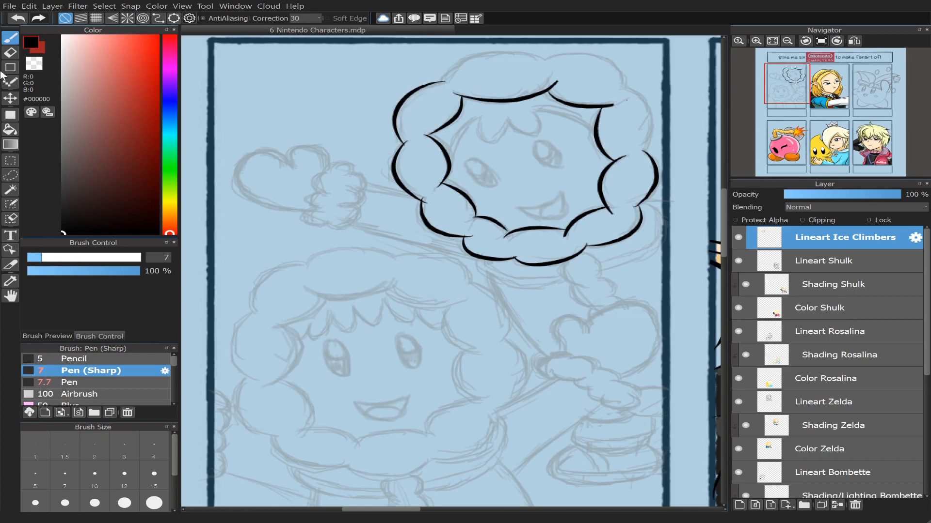
pyautogui.click(11, 53)
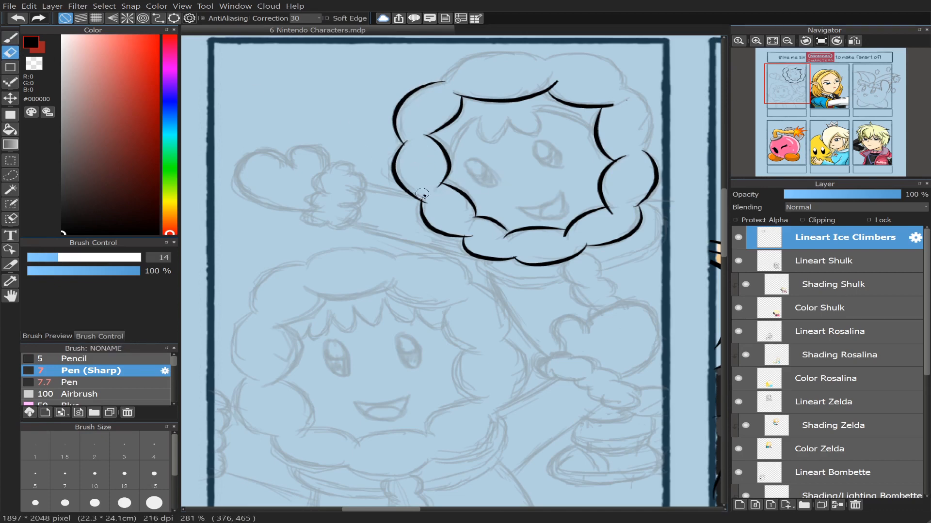
pyautogui.moveTo(57, 258); pyautogui.dragTo(44, 258)
# Step: Ink the top-left outer scallop of the hood trim with Pen (Sharp), and tidy its starting end with the Eraser at size 8.2
pyautogui.press('b')
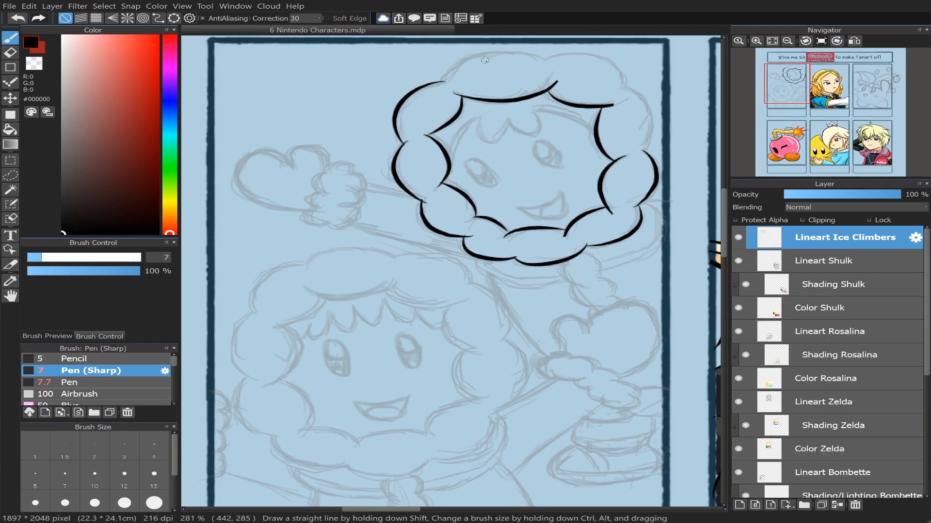
pyautogui.moveTo(834, 117)
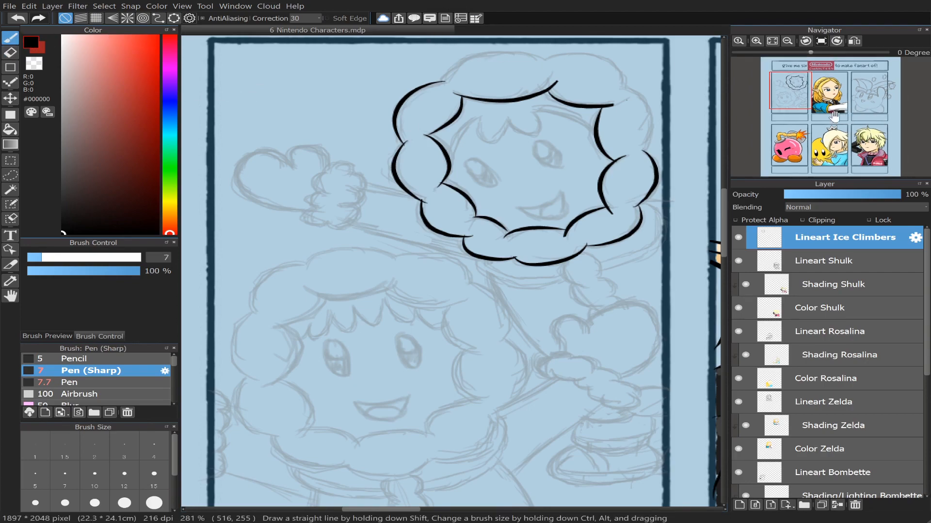
pyautogui.moveTo(785, 92); pyautogui.dragTo(791, 88)
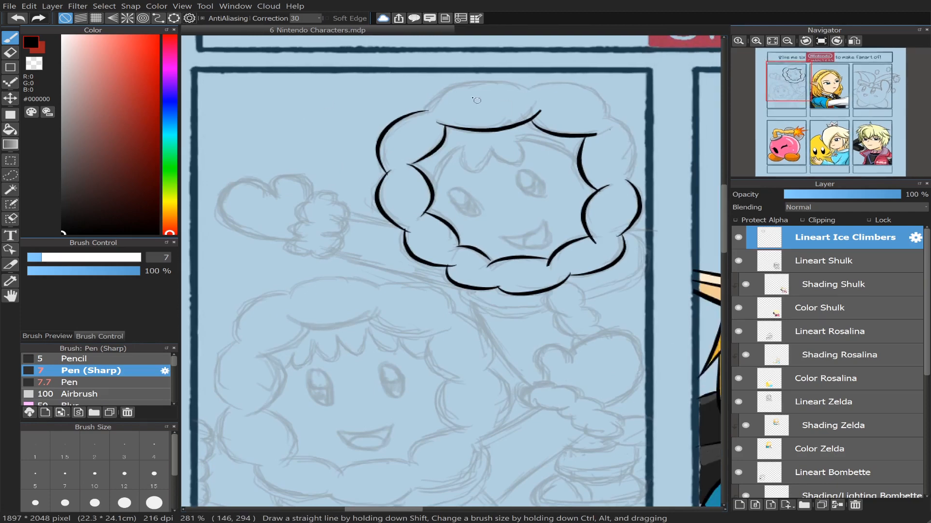
pyautogui.moveTo(426, 109)
pyautogui.mouseDown()
pyautogui.moveTo(469, 89)
pyautogui.moveTo(534, 89)
pyautogui.mouseUp()
pyautogui.hotkey('ctrl', 'z')
pyautogui.moveTo(424, 110)
pyautogui.mouseDown()
pyautogui.moveTo(442, 92)
pyautogui.moveTo(519, 77)
pyautogui.moveTo(552, 84)
pyautogui.mouseUp()
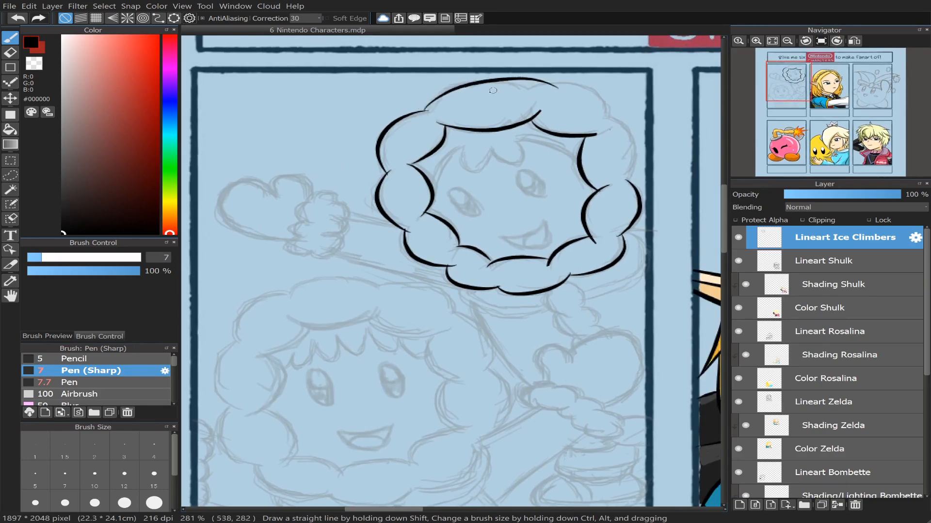
pyautogui.hotkey('ctrl', 'z')
pyautogui.moveTo(422, 110)
pyautogui.mouseDown()
pyautogui.moveTo(465, 84)
pyautogui.moveTo(546, 93)
pyautogui.mouseUp()
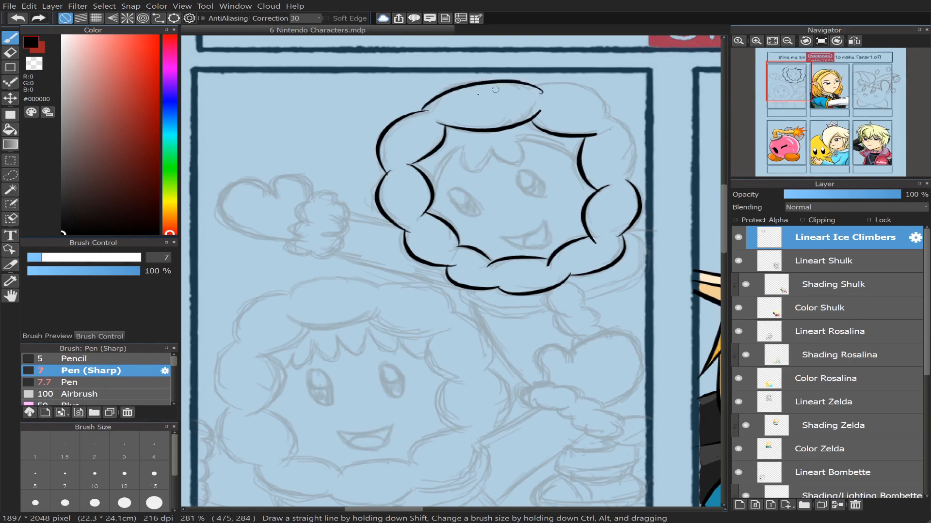
pyautogui.hotkey('ctrl', 'z')
pyautogui.moveTo(425, 103)
pyautogui.mouseDown()
pyautogui.moveTo(466, 82)
pyautogui.moveTo(514, 79)
pyautogui.moveTo(550, 94)
pyautogui.mouseUp()
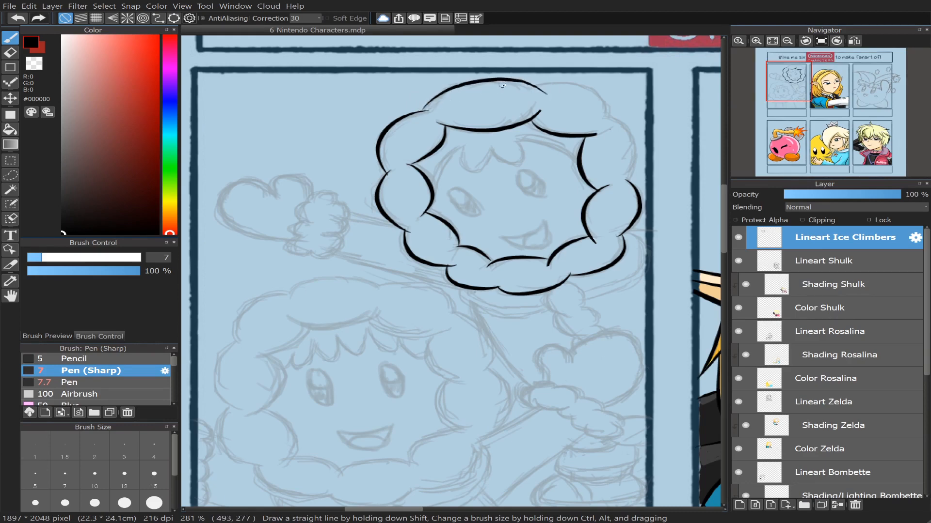
pyautogui.hotkey('ctrl', 'z')
pyautogui.moveTo(426, 109)
pyautogui.mouseDown()
pyautogui.moveTo(524, 80)
pyautogui.moveTo(543, 90)
pyautogui.moveTo(492, 79)
pyautogui.moveTo(440, 86)
pyautogui.moveTo(418, 112)
pyautogui.mouseUp()
pyautogui.hotkey('ctrl', 'z')
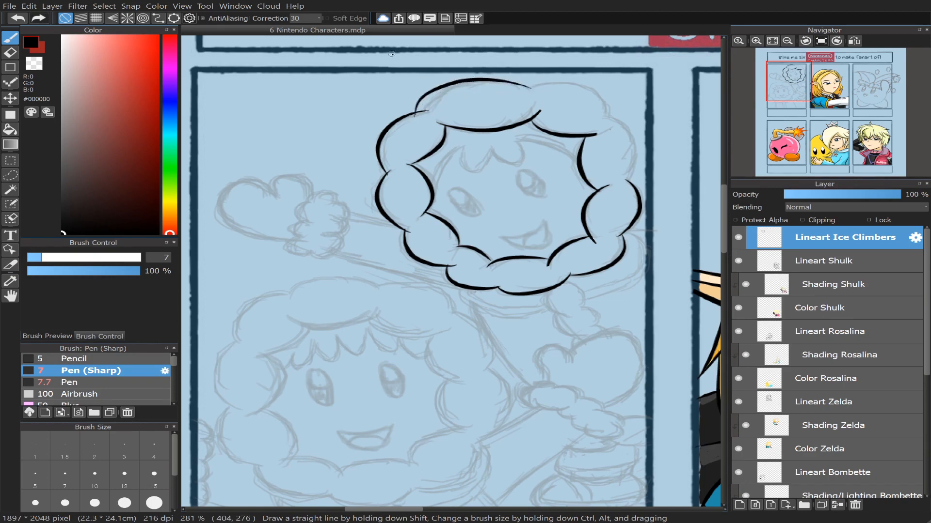
pyautogui.press('e')
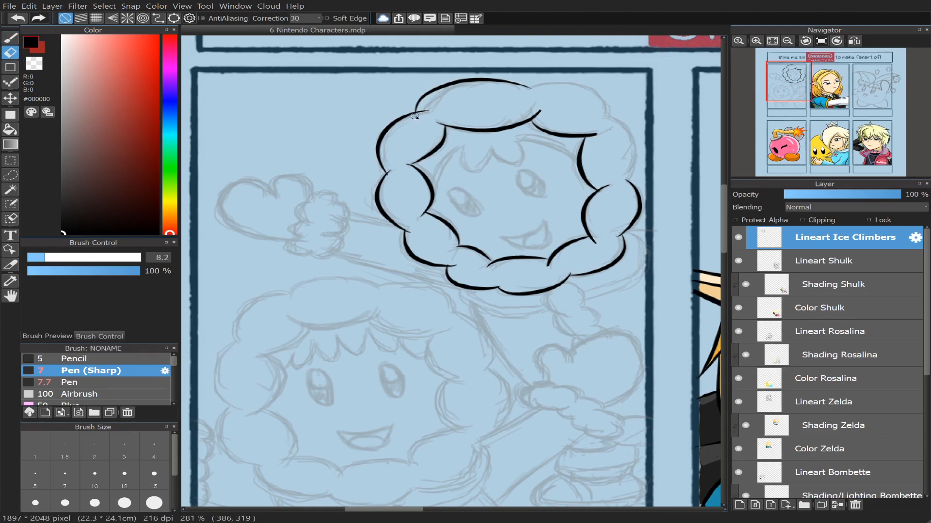
# Step: Ink the top-right and upper-right outer scallops to close the hood trim outline, and tidy the line ends with the Eraser at size 8.2
pyautogui.press('b')
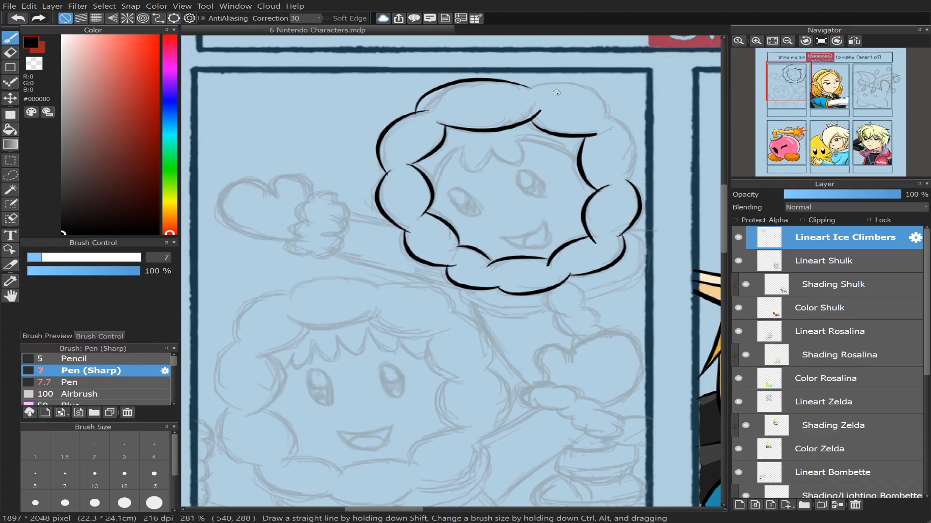
pyautogui.moveTo(524, 92)
pyautogui.mouseDown()
pyautogui.moveTo(548, 84)
pyautogui.moveTo(591, 94)
pyautogui.moveTo(612, 120)
pyautogui.mouseUp()
pyautogui.hotkey('ctrl', 'z')
pyautogui.moveTo(528, 89)
pyautogui.mouseDown()
pyautogui.moveTo(599, 85)
pyautogui.moveTo(621, 121)
pyautogui.mouseUp()
pyautogui.hotkey('ctrl', 'z')
pyautogui.moveTo(531, 89)
pyautogui.mouseDown()
pyautogui.moveTo(557, 83)
pyautogui.moveTo(612, 102)
pyautogui.moveTo(612, 121)
pyautogui.moveTo(639, 146)
pyautogui.moveTo(633, 179)
pyautogui.mouseUp()
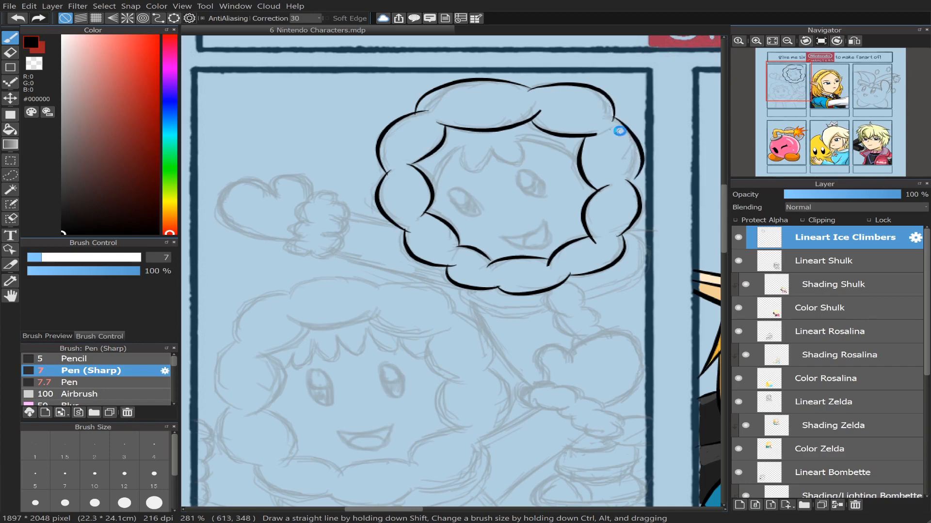
pyautogui.hotkey('ctrl', 'z')
pyautogui.moveTo(613, 117)
pyautogui.mouseDown()
pyautogui.moveTo(635, 158)
pyautogui.moveTo(626, 187)
pyautogui.mouseUp()
pyautogui.hotkey('ctrl', 'z')
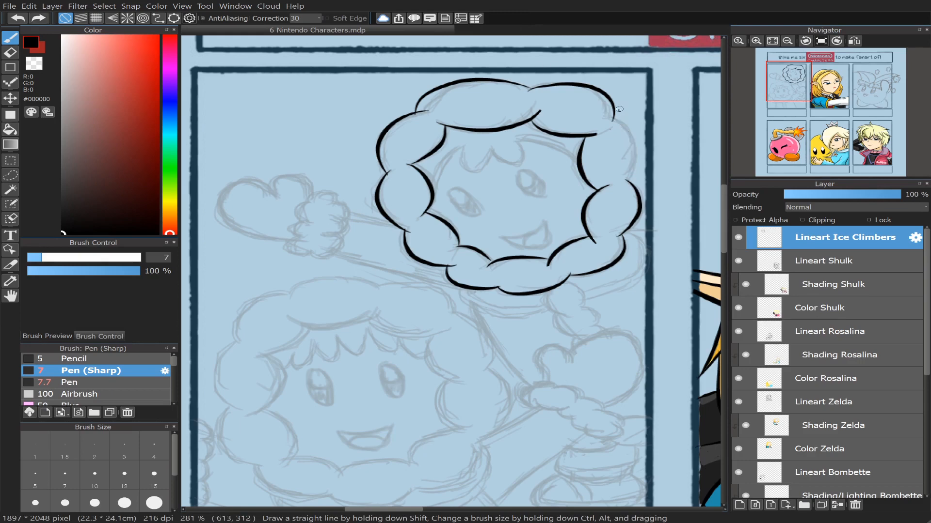
pyautogui.moveTo(615, 117)
pyautogui.mouseDown()
pyautogui.moveTo(637, 140)
pyautogui.moveTo(629, 189)
pyautogui.mouseUp()
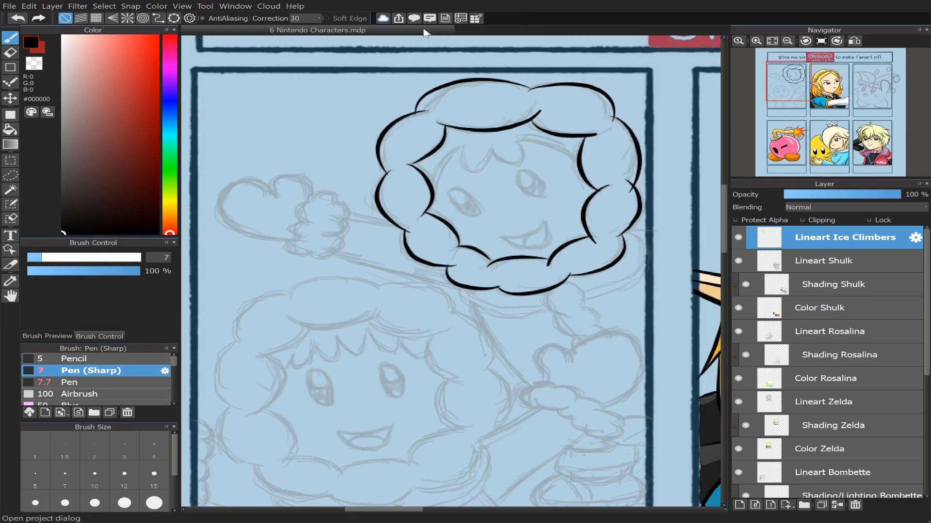
pyautogui.click(10, 52)
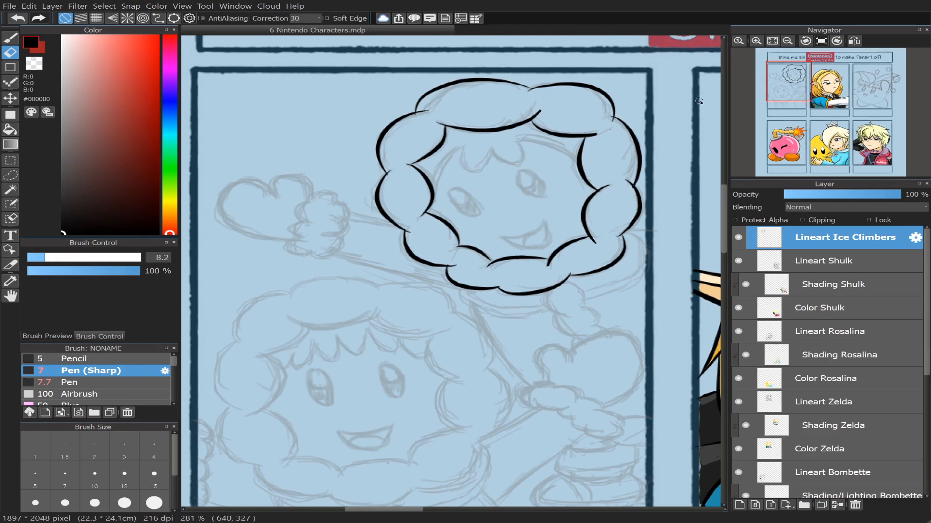
# Step: Ink the fluffy cuff outline next to the upper climber's left mitten with Pen (Sharp) at size 7
pyautogui.moveTo(871, 90)
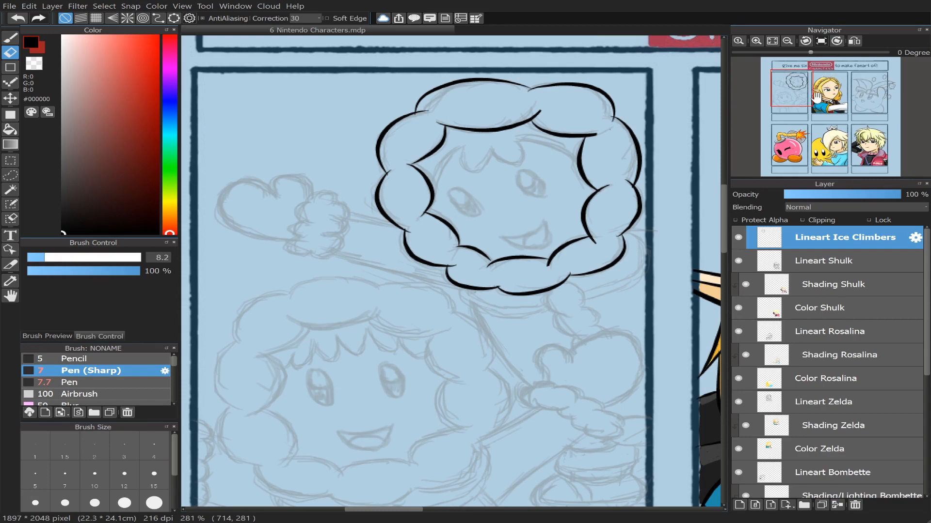
pyautogui.click(798, 90)
pyautogui.moveTo(799, 91); pyautogui.dragTo(790, 94)
pyautogui.click(11, 38)
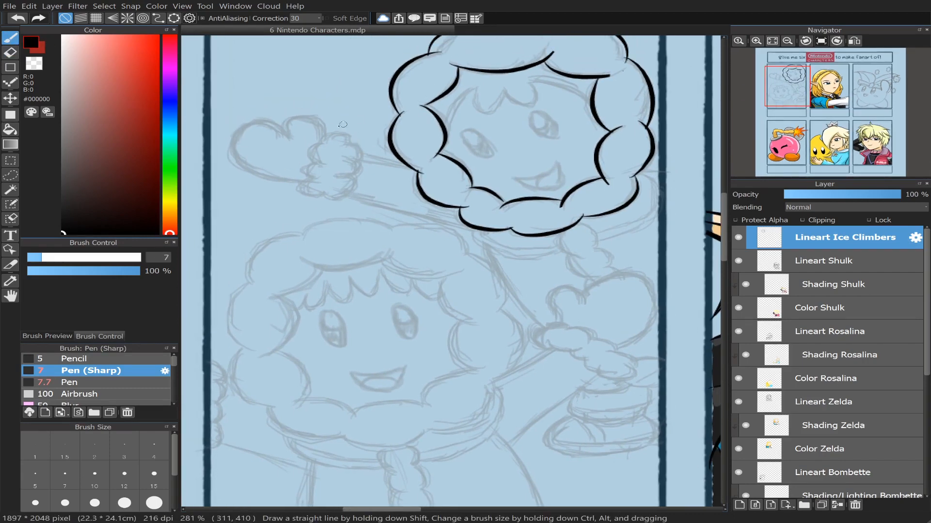
pyautogui.moveTo(347, 140)
pyautogui.mouseDown()
pyautogui.moveTo(324, 143)
pyautogui.moveTo(328, 134)
pyautogui.moveTo(323, 144)
pyautogui.moveTo(338, 131)
pyautogui.moveTo(366, 155)
pyautogui.moveTo(354, 173)
pyautogui.moveTo(331, 171)
pyautogui.moveTo(354, 162)
pyautogui.moveTo(357, 172)
pyautogui.moveTo(338, 175)
pyautogui.moveTo(326, 196)
pyautogui.moveTo(300, 191)
pyautogui.moveTo(305, 171)
pyautogui.moveTo(313, 181)
pyautogui.moveTo(303, 187)
pyautogui.moveTo(324, 142)
pyautogui.moveTo(310, 167)
pyautogui.mouseUp()
pyautogui.hotkey('ctrl', 'z')
pyautogui.hotkey('ctrl', 'z')
pyautogui.hotkey('ctrl', 'z')
pyautogui.hotkey('ctrl', 'z')
pyautogui.hotkey('ctrl', 'z')
pyautogui.hotkey('ctrl', 'z')
pyautogui.hotkey('ctrl', 'z')
pyautogui.hotkey('ctrl', 'z')
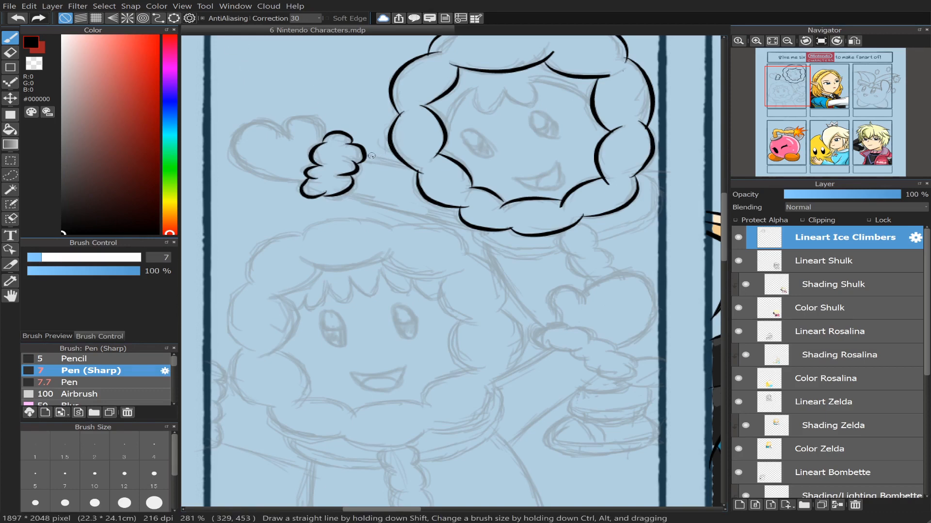
# Step: Ink the upper edge of the arm between cuff and hood, and two collar curves under the hood
pyautogui.moveTo(371, 156); pyautogui.dragTo(406, 161)
pyautogui.hotkey('ctrl', 'z')
pyautogui.moveTo(474, 229)
pyautogui.mouseDown()
pyautogui.moveTo(525, 260)
pyautogui.moveTo(563, 247)
pyautogui.mouseUp()
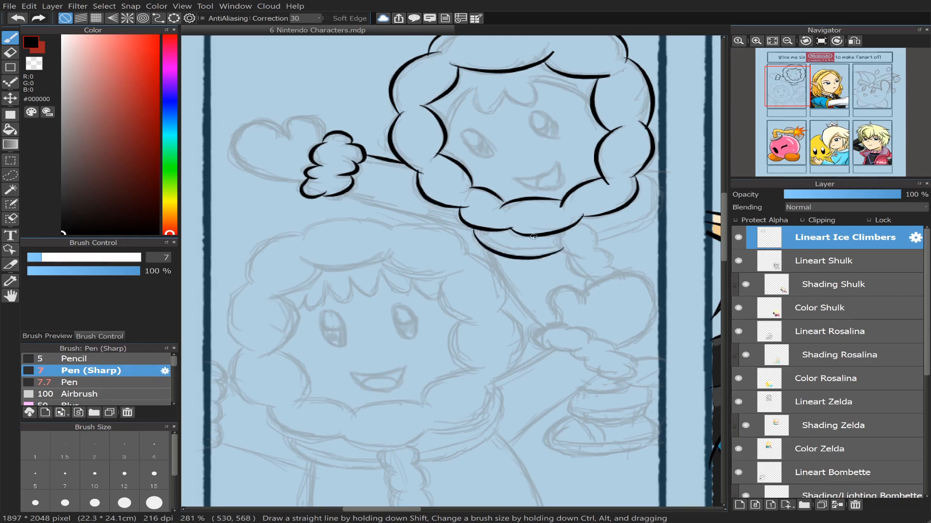
pyautogui.moveTo(479, 231)
pyautogui.mouseDown()
pyautogui.moveTo(502, 246)
pyautogui.moveTo(560, 249)
pyautogui.mouseUp()
pyautogui.hotkey('ctrl', 'z')
pyautogui.moveTo(481, 230)
pyautogui.mouseDown()
pyautogui.moveTo(518, 251)
pyautogui.moveTo(556, 243)
pyautogui.mouseUp()
# Step: Ink the left edge of the fur strip hanging below the hood, and clean up its line ends with the Eraser at size 8.2
pyautogui.moveTo(558, 233); pyautogui.dragTo(578, 264)
pyautogui.hotkey('ctrl', 'z')
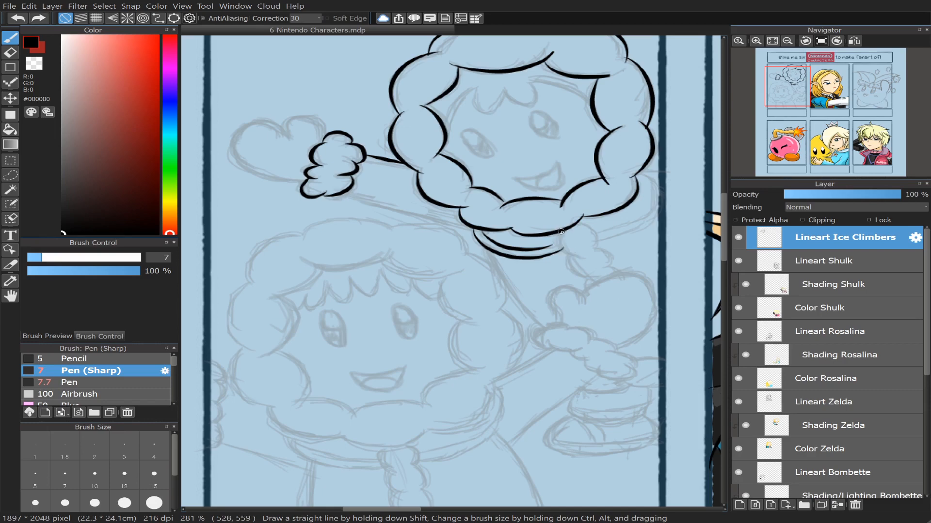
pyautogui.moveTo(561, 231)
pyautogui.mouseDown()
pyautogui.moveTo(580, 261)
pyautogui.moveTo(578, 278)
pyautogui.moveTo(597, 285)
pyautogui.mouseUp()
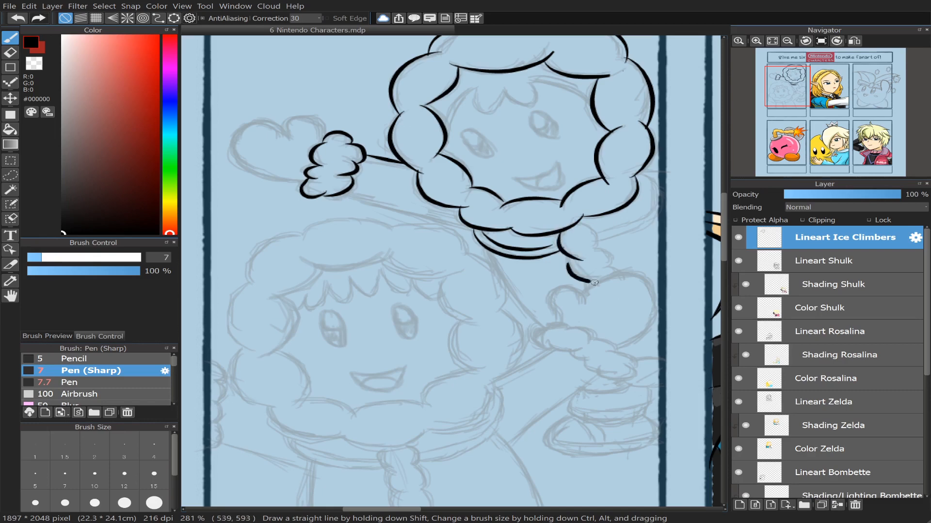
pyautogui.hotkey('ctrl', 'z')
pyautogui.moveTo(586, 283); pyautogui.dragTo(588, 291)
pyautogui.press('e')
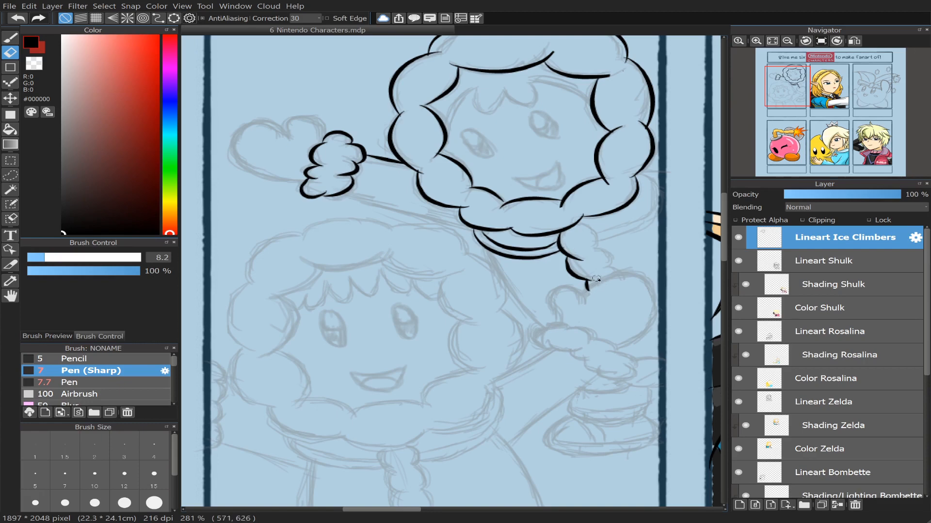
# Step: Ink the lower edge of the outstretched arm from the cuff to the hood with Pen (Sharp) at size 7
pyautogui.click(10, 37)
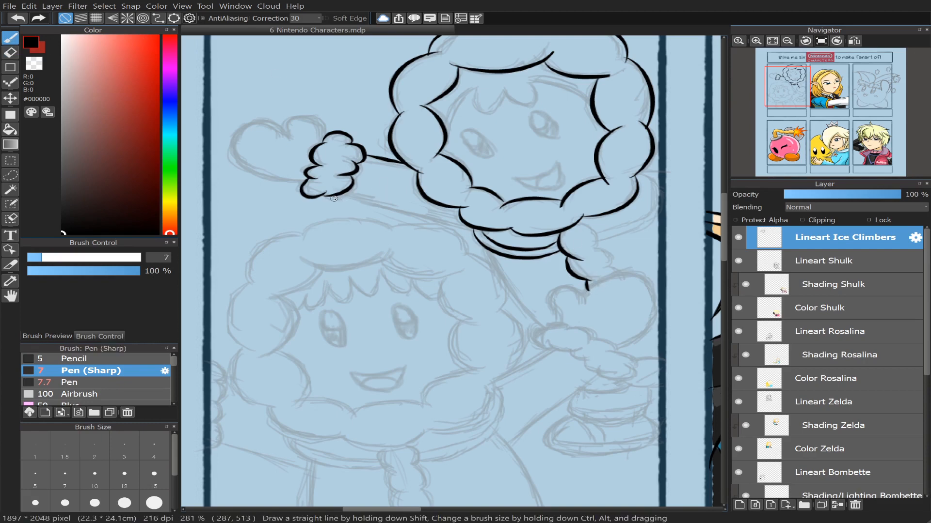
pyautogui.moveTo(342, 195); pyautogui.dragTo(467, 225)
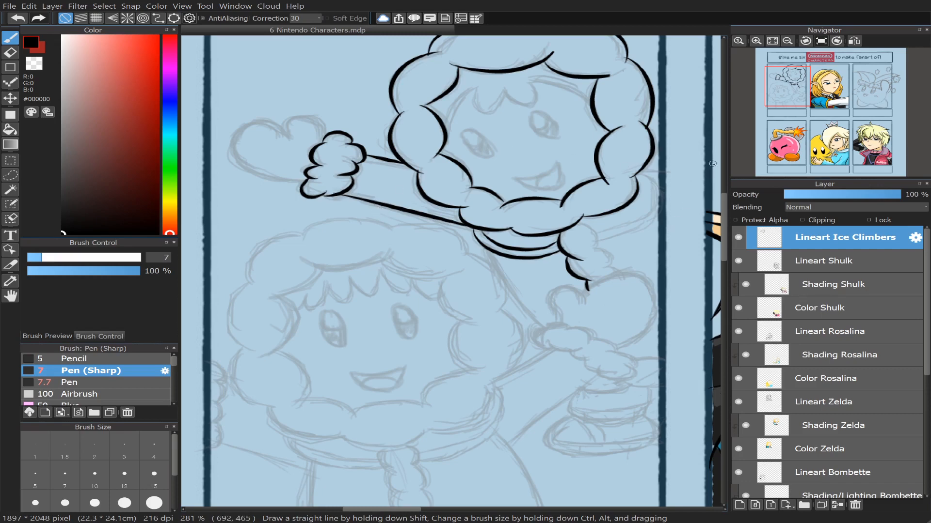
# Step: Ink the right edge of the hanging fur strip and the arm line running from it past the panel's right border
pyautogui.moveTo(578, 222)
pyautogui.mouseDown()
pyautogui.moveTo(600, 239)
pyautogui.moveTo(601, 255)
pyautogui.mouseUp()
pyautogui.hotkey('ctrl', 'z')
pyautogui.moveTo(575, 221)
pyautogui.mouseDown()
pyautogui.moveTo(598, 230)
pyautogui.moveTo(601, 253)
pyautogui.moveTo(617, 265)
pyautogui.mouseUp()
pyautogui.moveTo(604, 238); pyautogui.dragTo(677, 206)
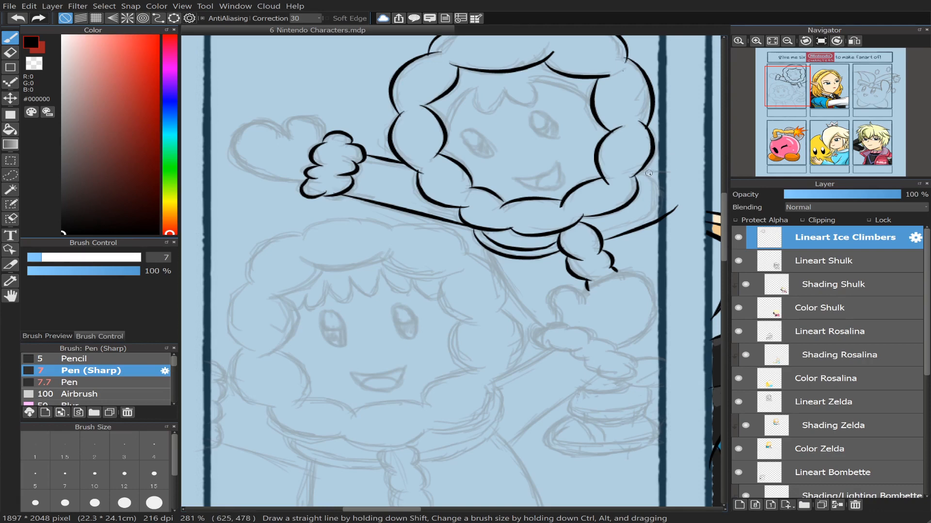
# Step: Ink the curve behind the upper climber's hood at the panel's right border, and erase the lines crossing that border with the Eraser at size 8.2
pyautogui.moveTo(646, 171)
pyautogui.mouseDown()
pyautogui.moveTo(665, 190)
pyautogui.moveTo(609, 228)
pyautogui.moveTo(652, 214)
pyautogui.moveTo(665, 195)
pyautogui.moveTo(659, 190)
pyautogui.mouseUp()
pyautogui.hotkey('ctrl', 'z')
pyautogui.hotkey('ctrl', 'z')
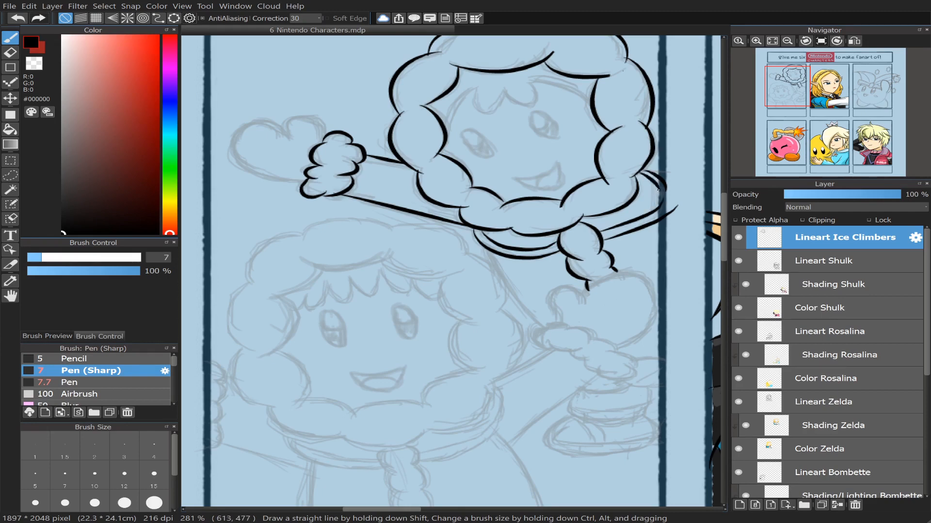
pyautogui.click(10, 52)
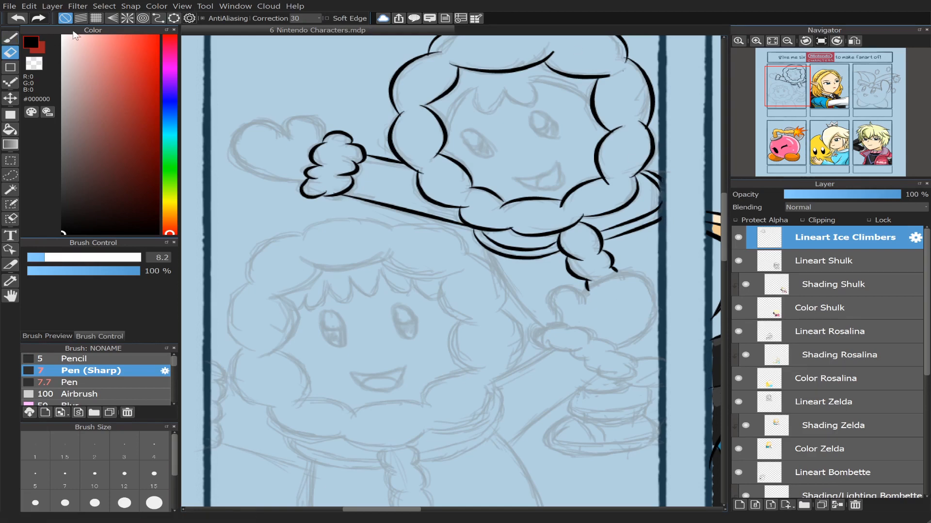
pyautogui.click(10, 37)
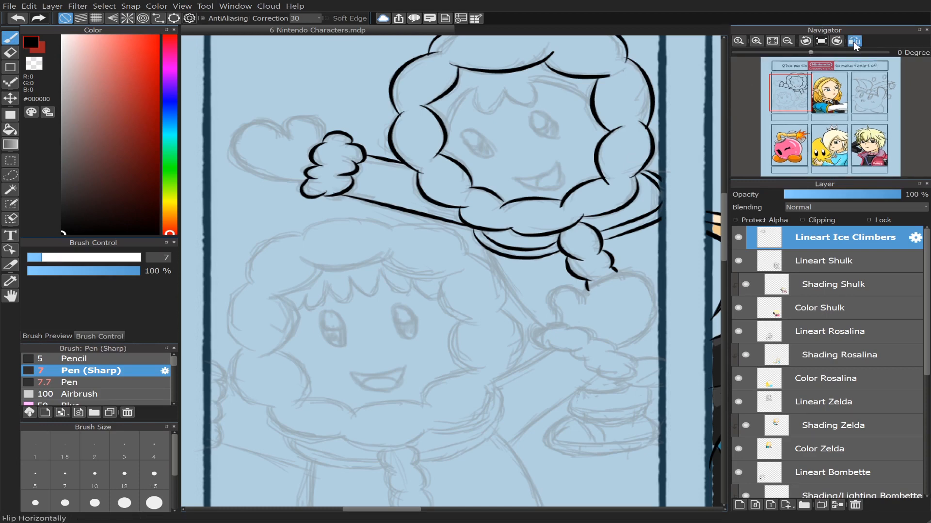
# Step: Ink the thumb and rounded outline of the mitten on the upper climber's outstretched arm, and tidy its line ends with the Eraser
pyautogui.click(854, 43)
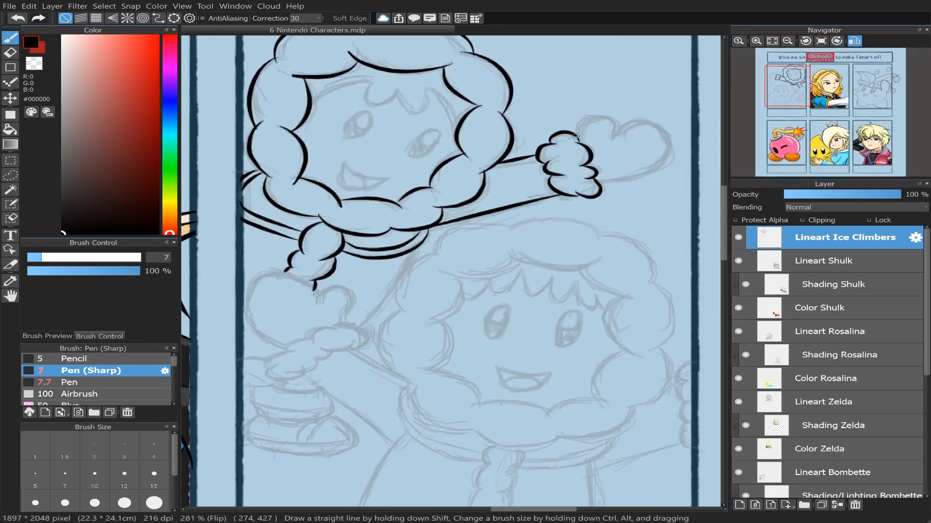
pyautogui.moveTo(575, 136)
pyautogui.mouseDown()
pyautogui.moveTo(591, 118)
pyautogui.moveTo(617, 132)
pyautogui.mouseUp()
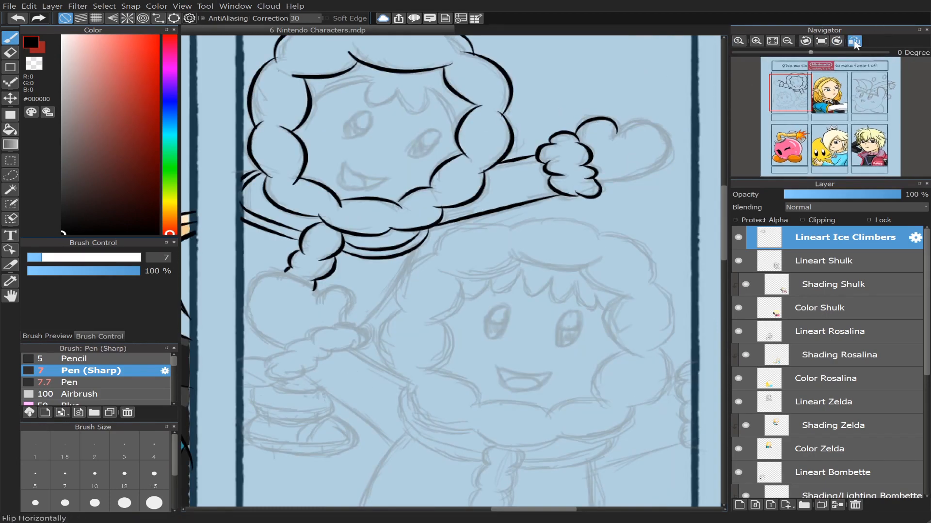
pyautogui.click(854, 42)
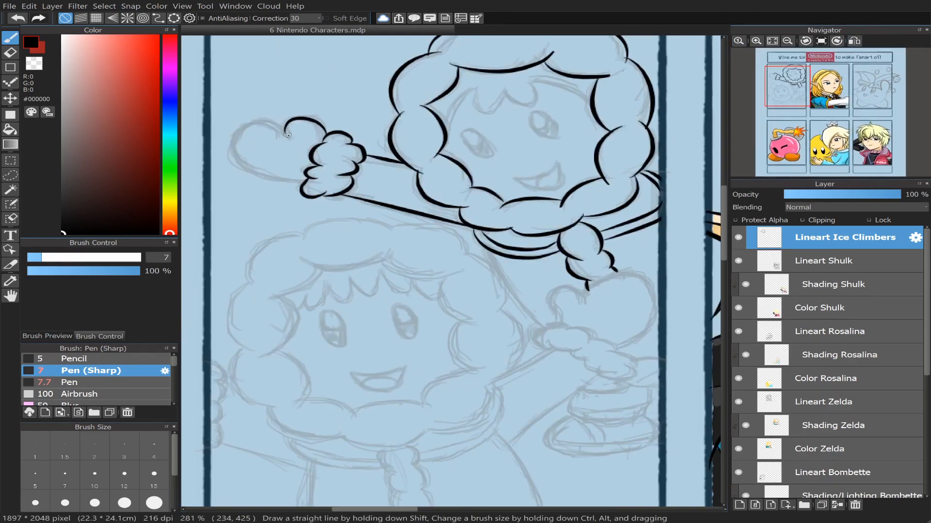
pyautogui.moveTo(286, 134)
pyautogui.mouseDown()
pyautogui.moveTo(232, 134)
pyautogui.moveTo(273, 170)
pyautogui.mouseUp()
pyautogui.hotkey('ctrl', 'z')
pyautogui.moveTo(286, 133)
pyautogui.mouseDown()
pyautogui.moveTo(256, 120)
pyautogui.moveTo(223, 160)
pyautogui.moveTo(292, 180)
pyautogui.mouseUp()
pyautogui.hotkey('ctrl', 'z')
pyautogui.moveTo(285, 129)
pyautogui.mouseDown()
pyautogui.moveTo(224, 145)
pyautogui.moveTo(240, 171)
pyautogui.moveTo(303, 183)
pyautogui.mouseUp()
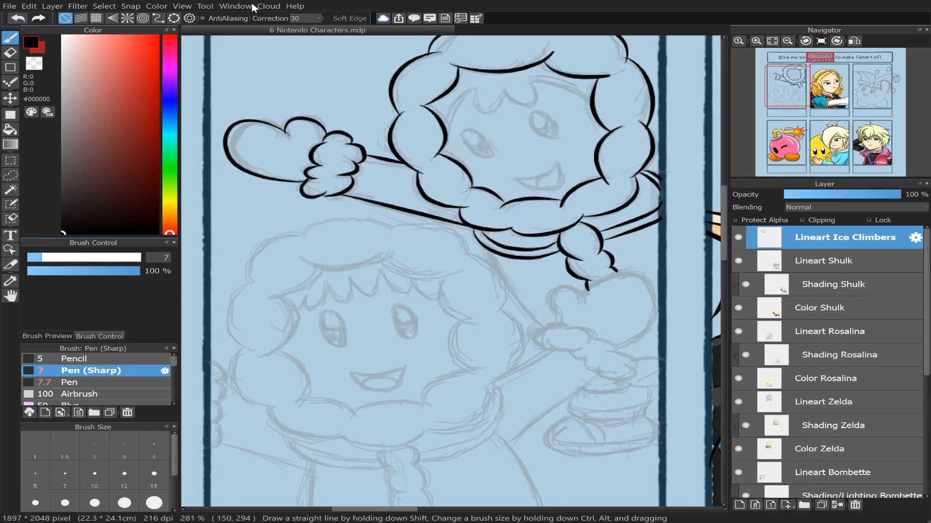
pyautogui.click(10, 52)
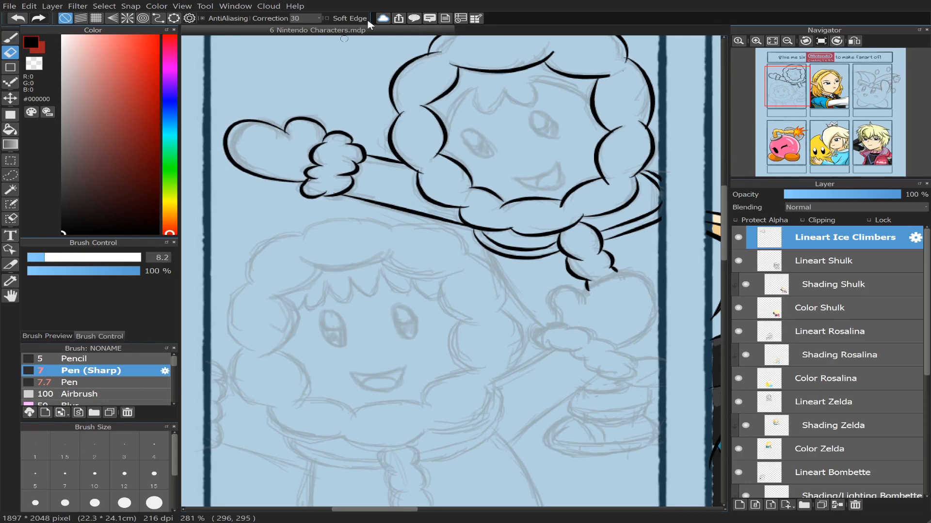
pyautogui.click(10, 37)
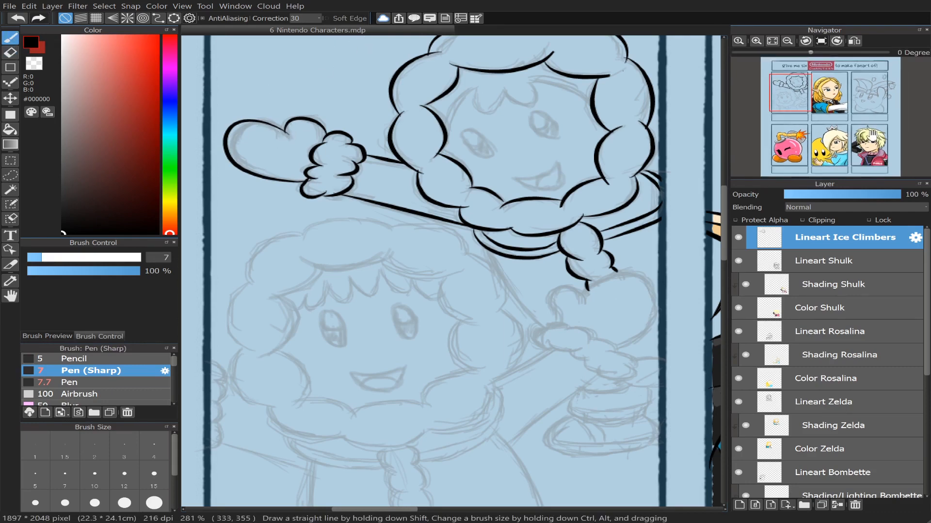
# Step: Ink the thumb curve of the mitten below the hanging fur strip with Pen (Sharp) at size 10
pyautogui.moveTo(789, 92); pyautogui.dragTo(800, 98)
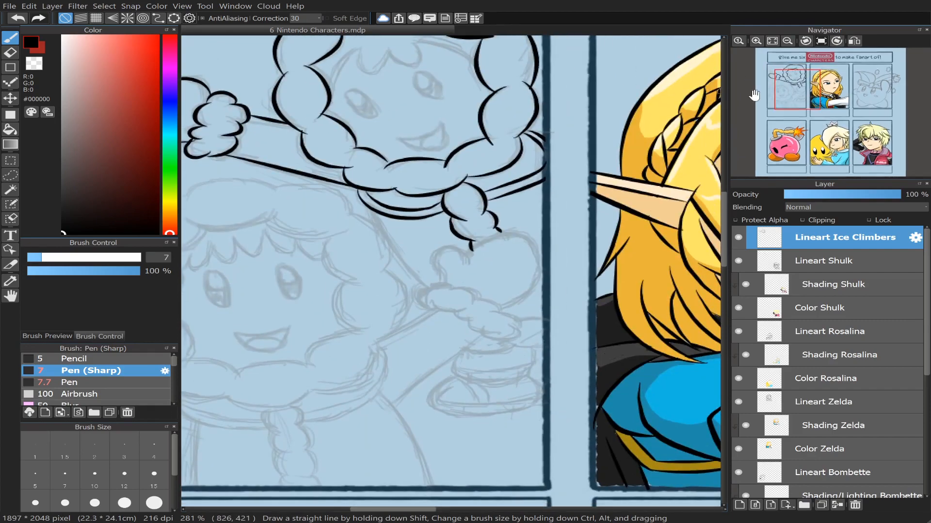
pyautogui.click(95, 473)
pyautogui.moveTo(444, 283)
pyautogui.mouseDown()
pyautogui.moveTo(446, 248)
pyautogui.moveTo(468, 259)
pyautogui.moveTo(479, 244)
pyautogui.moveTo(521, 233)
pyautogui.moveTo(531, 250)
pyautogui.moveTo(515, 299)
pyautogui.mouseUp()
pyautogui.hotkey('ctrl', 'z')
# Step: Ink the large rounded outline of the mitten from the fur strip's tip down toward the cuff, and tidy the line ends with the Eraser
pyautogui.moveTo(472, 242)
pyautogui.mouseDown()
pyautogui.moveTo(527, 241)
pyautogui.moveTo(550, 266)
pyautogui.moveTo(526, 306)
pyautogui.mouseUp()
pyautogui.hotkey('ctrl', 'z')
pyautogui.moveTo(469, 249)
pyautogui.mouseDown()
pyautogui.moveTo(523, 237)
pyautogui.moveTo(535, 268)
pyautogui.moveTo(504, 308)
pyautogui.mouseUp()
pyautogui.hotkey('ctrl', 'z')
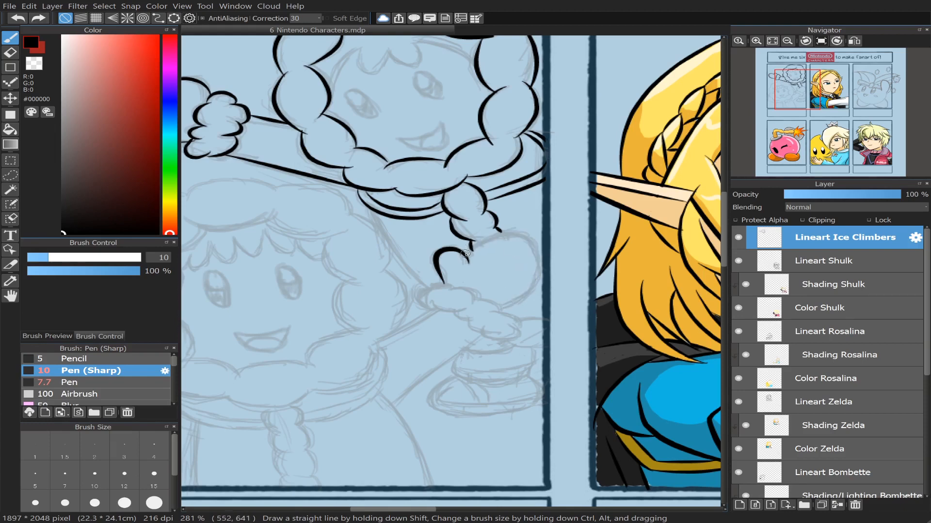
pyautogui.moveTo(469, 249)
pyautogui.mouseDown()
pyautogui.moveTo(531, 240)
pyautogui.moveTo(539, 281)
pyautogui.moveTo(503, 318)
pyautogui.mouseUp()
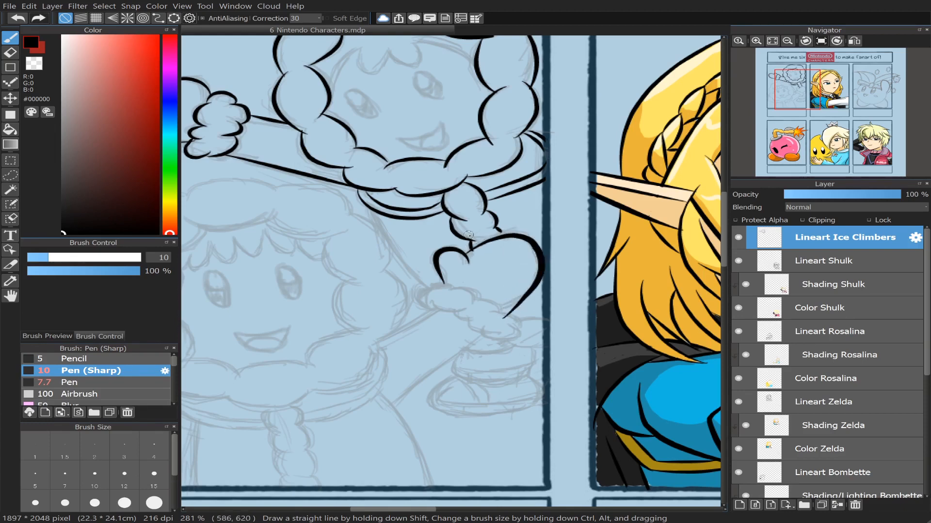
pyautogui.hotkey('ctrl', 'z')
pyautogui.moveTo(501, 232)
pyautogui.mouseDown()
pyautogui.moveTo(539, 255)
pyautogui.moveTo(536, 286)
pyautogui.moveTo(507, 310)
pyautogui.mouseUp()
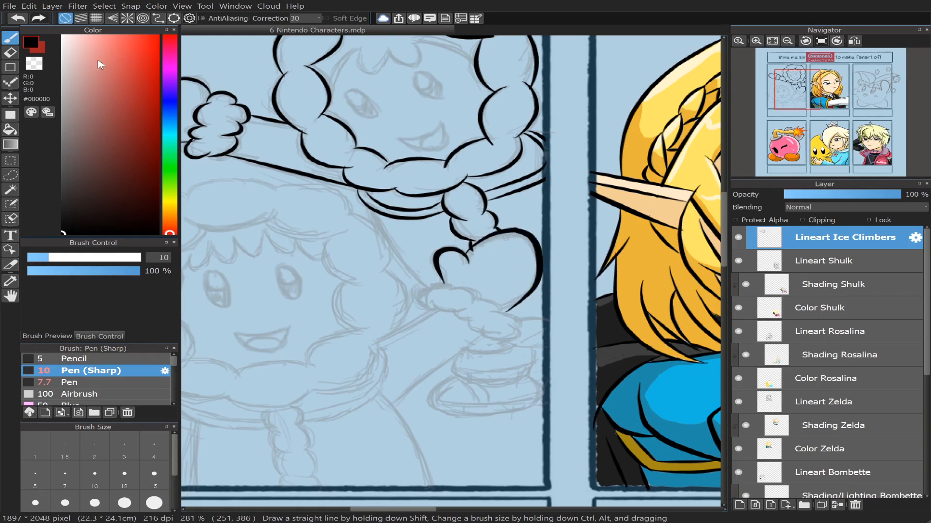
pyautogui.click(10, 53)
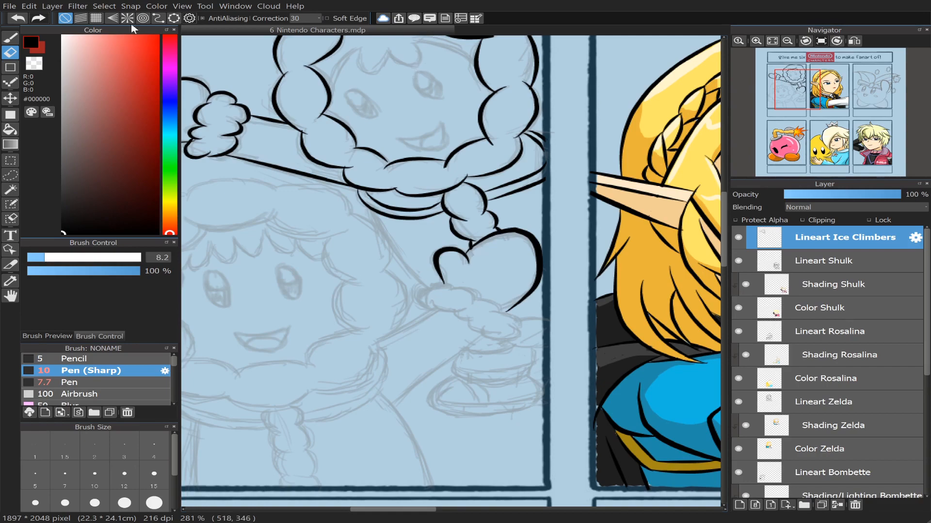
pyautogui.click(10, 38)
# Step: Ink the three scalloped curves down the right side of the lower climber's hood, and tidy their line ends with the Eraser
pyautogui.click(802, 101)
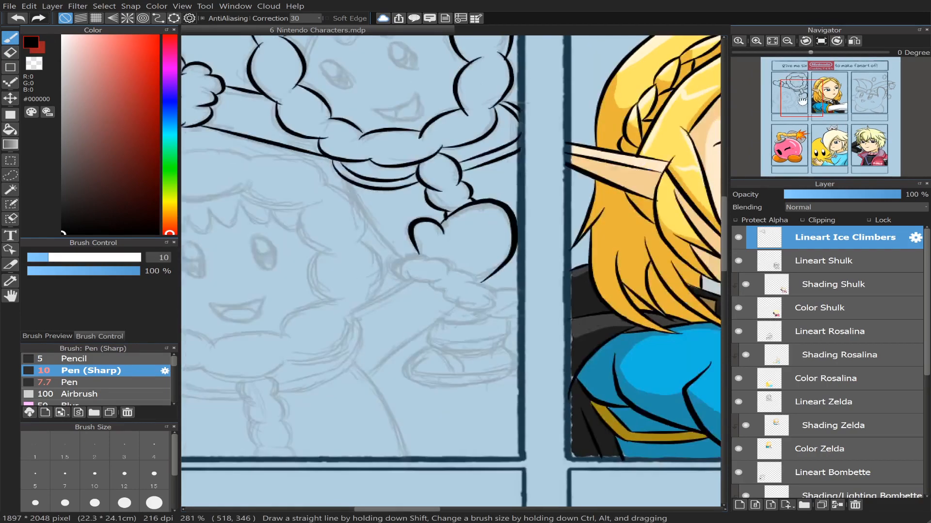
pyautogui.moveTo(802, 100); pyautogui.dragTo(797, 104)
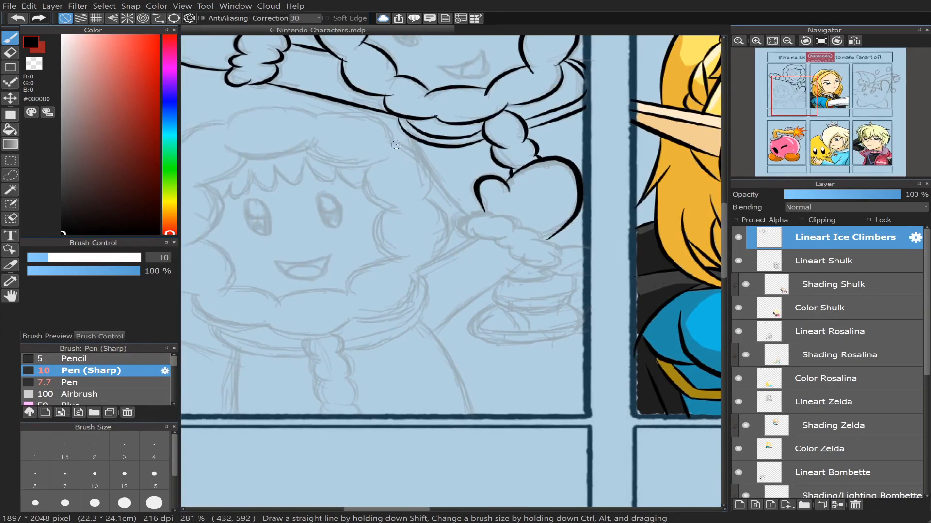
pyautogui.moveTo(391, 140)
pyautogui.mouseDown()
pyautogui.moveTo(426, 166)
pyautogui.moveTo(419, 201)
pyautogui.mouseUp()
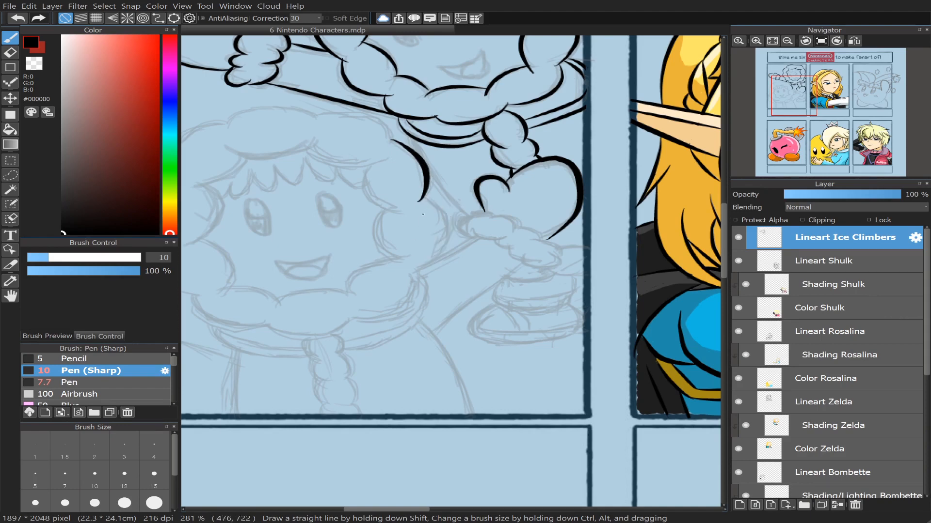
pyautogui.moveTo(422, 197)
pyautogui.mouseDown()
pyautogui.moveTo(427, 265)
pyautogui.moveTo(399, 278)
pyautogui.mouseUp()
pyautogui.hotkey('ctrl', 'z')
pyautogui.moveTo(421, 202)
pyautogui.mouseDown()
pyautogui.moveTo(452, 227)
pyautogui.moveTo(418, 273)
pyautogui.moveTo(423, 302)
pyautogui.moveTo(386, 324)
pyautogui.moveTo(347, 320)
pyautogui.mouseUp()
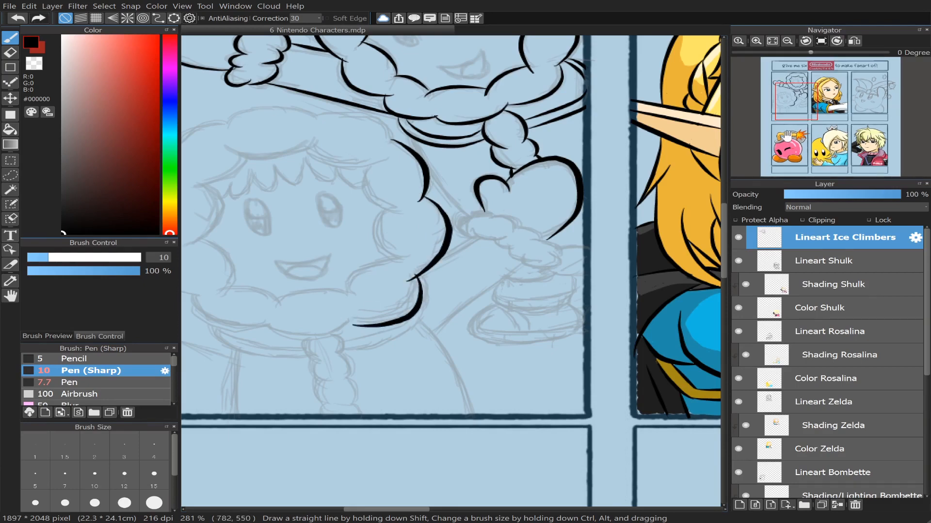
pyautogui.moveTo(796, 100); pyautogui.dragTo(791, 105)
pyautogui.press('e')
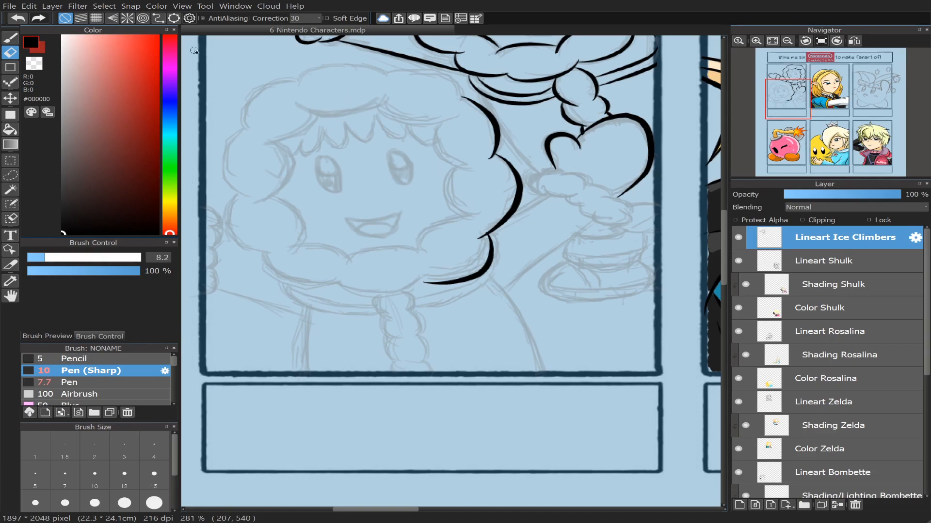
pyautogui.press('b')
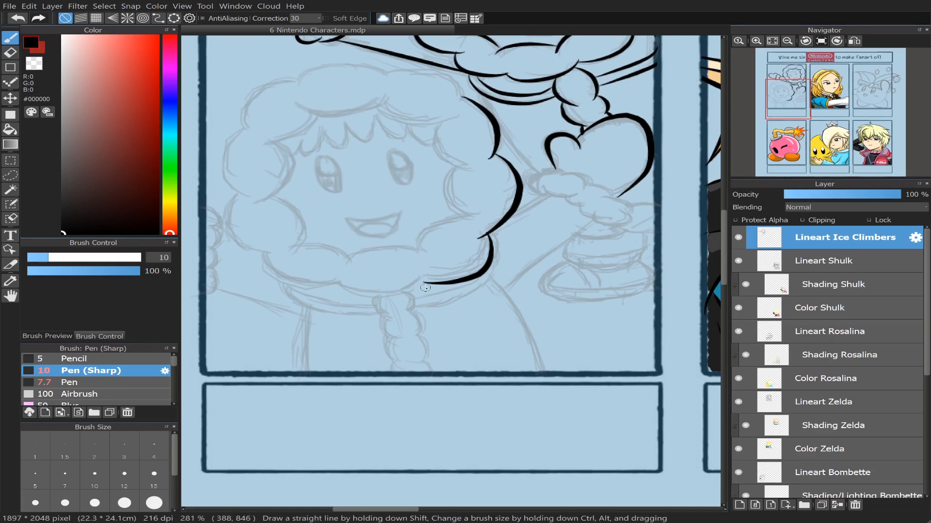
# Step: Ink the wide scallop along the bottom edge of the lower climber's hood
pyautogui.moveTo(427, 274)
pyautogui.mouseDown()
pyautogui.moveTo(402, 288)
pyautogui.moveTo(321, 270)
pyautogui.mouseUp()
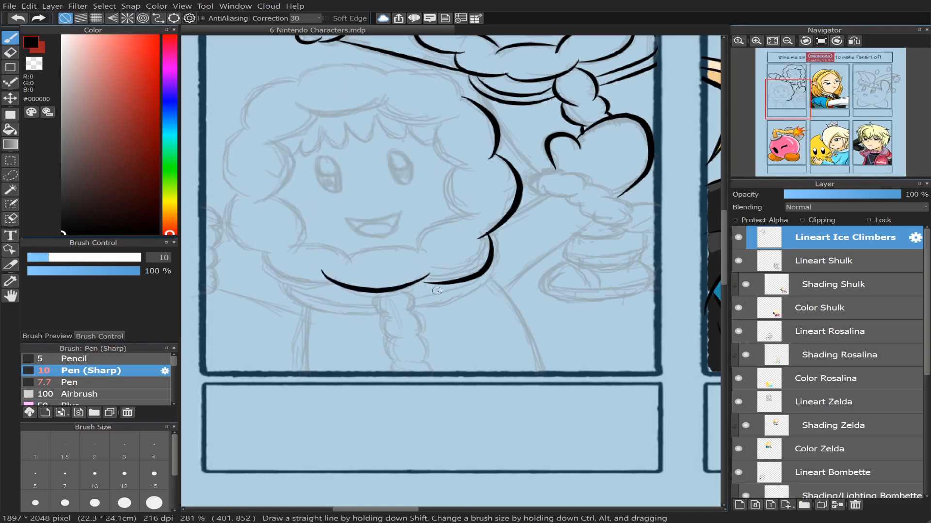
pyautogui.moveTo(426, 283)
pyautogui.mouseDown()
pyautogui.moveTo(456, 278)
pyautogui.moveTo(434, 275)
pyautogui.mouseUp()
pyautogui.hotkey('ctrl', 'z')
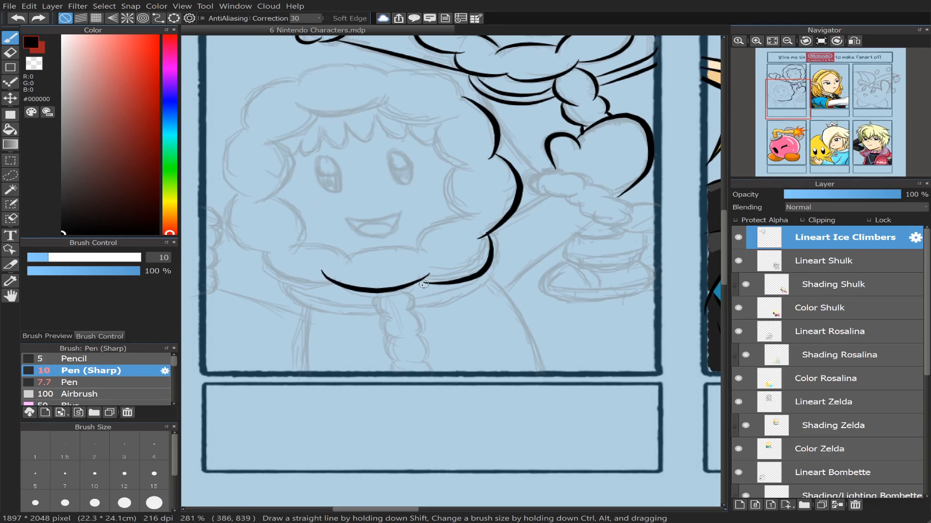
# Step: Extend the lower-right scallop's line to meet the bottom scallop of the lower climber's hood, redrawing the join until it is smooth
pyautogui.moveTo(417, 281)
pyautogui.mouseDown()
pyautogui.moveTo(456, 281)
pyautogui.moveTo(485, 268)
pyautogui.mouseUp()
pyautogui.hotkey('ctrl', 'z')
pyautogui.hotkey('ctrl', 'z')
pyautogui.hotkey('ctrl', 'z')
pyautogui.hotkey('ctrl', 'z')
pyautogui.hotkey('ctrl', 'z')
pyautogui.hotkey('ctrl', 'z')
pyautogui.hotkey('ctrl', 'z')
pyautogui.hotkey('ctrl', 'z')
pyautogui.hotkey('ctrl', 'z')
pyautogui.hotkey('ctrl', 'z')
pyautogui.hotkey('ctrl', 'z')
pyautogui.moveTo(428, 282); pyautogui.dragTo(487, 272)
pyautogui.hotkey('ctrl', 'z')
pyautogui.moveTo(416, 281); pyautogui.dragTo(478, 272)
pyautogui.hotkey('ctrl', 'z')
pyautogui.hotkey('ctrl', 'z')
pyautogui.moveTo(416, 281)
pyautogui.mouseDown()
pyautogui.moveTo(463, 275)
pyautogui.moveTo(450, 274)
pyautogui.mouseUp()
pyautogui.hotkey('ctrl', 'z')
pyautogui.hotkey('ctrl', 'z')
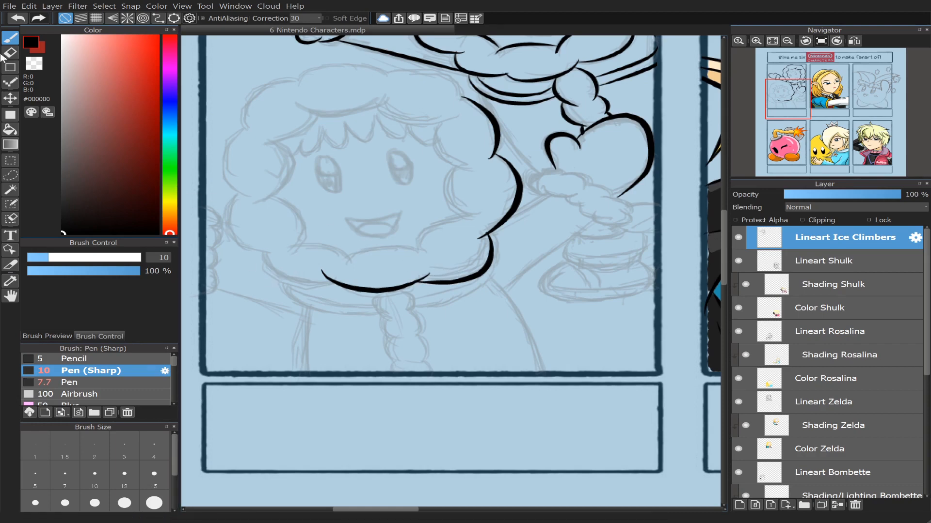
# Step: Trim the bottom scallop's left end with the Eraser at size 8.2, and ink the scallops up the left side of the lower climber's hood
pyautogui.press('e')
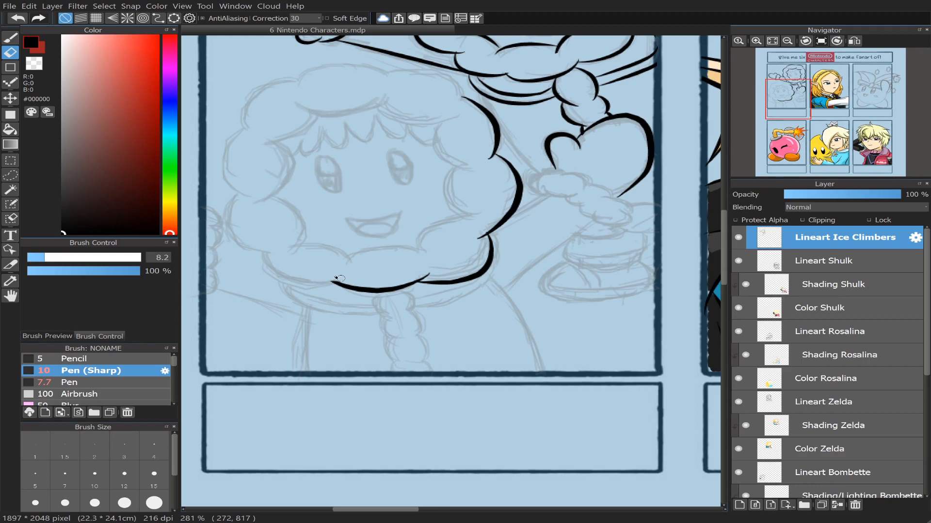
pyautogui.press('b')
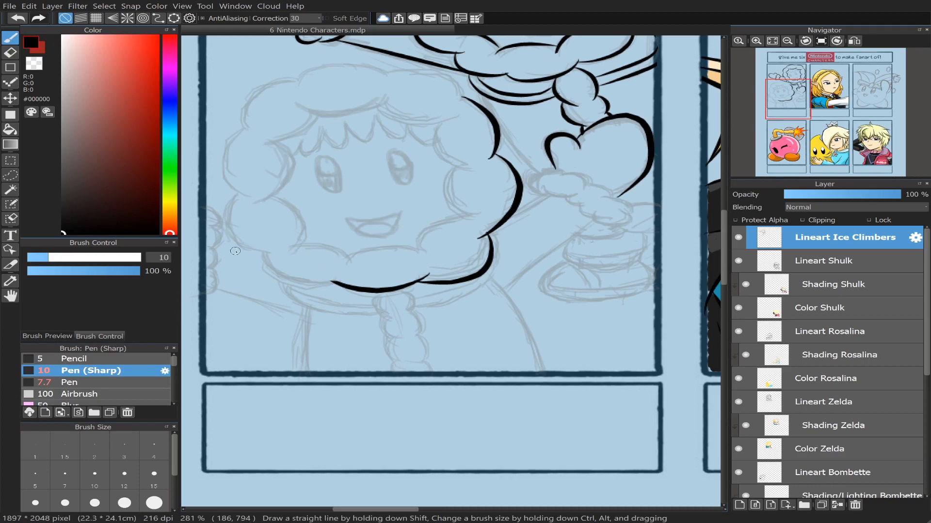
pyautogui.moveTo(349, 276)
pyautogui.mouseDown()
pyautogui.moveTo(261, 251)
pyautogui.moveTo(229, 207)
pyautogui.moveTo(238, 190)
pyautogui.moveTo(226, 232)
pyautogui.moveTo(276, 252)
pyautogui.mouseUp()
pyautogui.hotkey('ctrl', 'z')
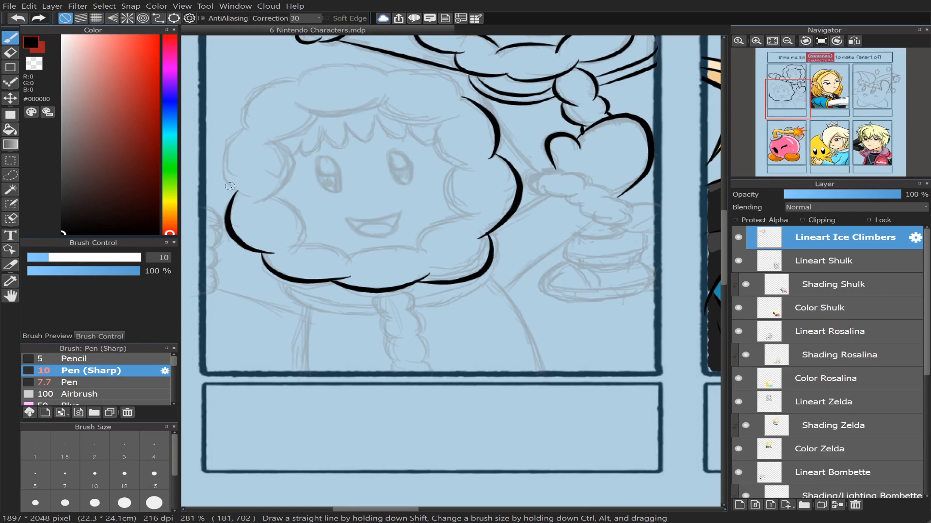
pyautogui.moveTo(240, 192)
pyautogui.mouseDown()
pyautogui.moveTo(228, 175)
pyautogui.moveTo(237, 138)
pyautogui.moveTo(255, 124)
pyautogui.moveTo(222, 147)
pyautogui.moveTo(222, 178)
pyautogui.moveTo(245, 197)
pyautogui.mouseUp()
pyautogui.hotkey('ctrl', 'z')
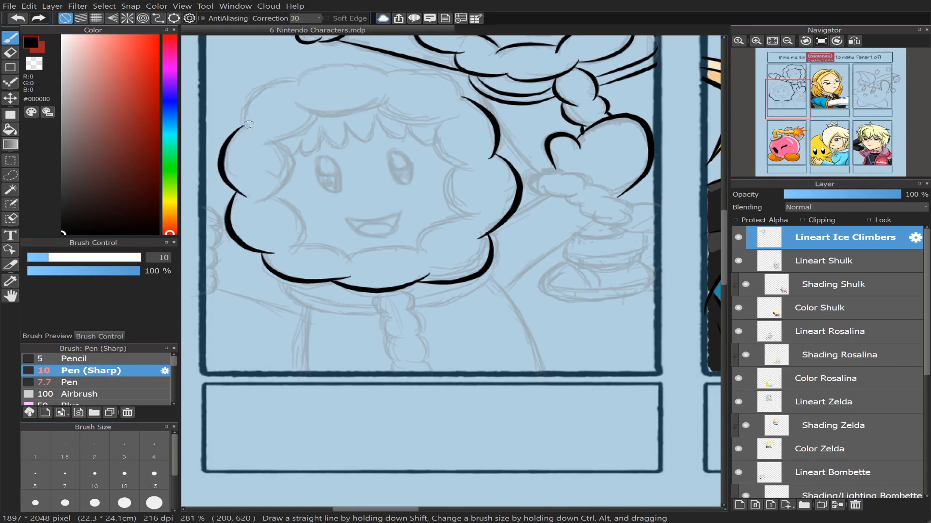
# Step: Ink the upper-left scallop of the lower climber's hood, redrawing the curve until it follows the sketch
pyautogui.moveTo(246, 127)
pyautogui.mouseDown()
pyautogui.moveTo(284, 79)
pyautogui.moveTo(317, 72)
pyautogui.mouseUp()
pyautogui.hotkey('ctrl', 'z')
pyautogui.moveTo(246, 126)
pyautogui.mouseDown()
pyautogui.moveTo(280, 80)
pyautogui.moveTo(317, 73)
pyautogui.mouseUp()
pyautogui.hotkey('ctrl', 'z')
pyautogui.moveTo(246, 126)
pyautogui.mouseDown()
pyautogui.moveTo(292, 81)
pyautogui.moveTo(318, 78)
pyautogui.mouseUp()
pyautogui.hotkey('ctrl', 'z')
pyautogui.moveTo(245, 133)
pyautogui.mouseDown()
pyautogui.moveTo(283, 86)
pyautogui.moveTo(320, 77)
pyautogui.mouseUp()
pyautogui.hotkey('ctrl', 'z')
pyautogui.moveTo(241, 116)
pyautogui.mouseDown()
pyautogui.moveTo(257, 87)
pyautogui.moveTo(313, 73)
pyautogui.mouseUp()
pyautogui.hotkey('ctrl', 'z')
pyautogui.moveTo(243, 111)
pyautogui.mouseDown()
pyautogui.moveTo(283, 81)
pyautogui.moveTo(342, 63)
pyautogui.moveTo(411, 76)
pyautogui.mouseUp()
pyautogui.hotkey('ctrl', 'z')
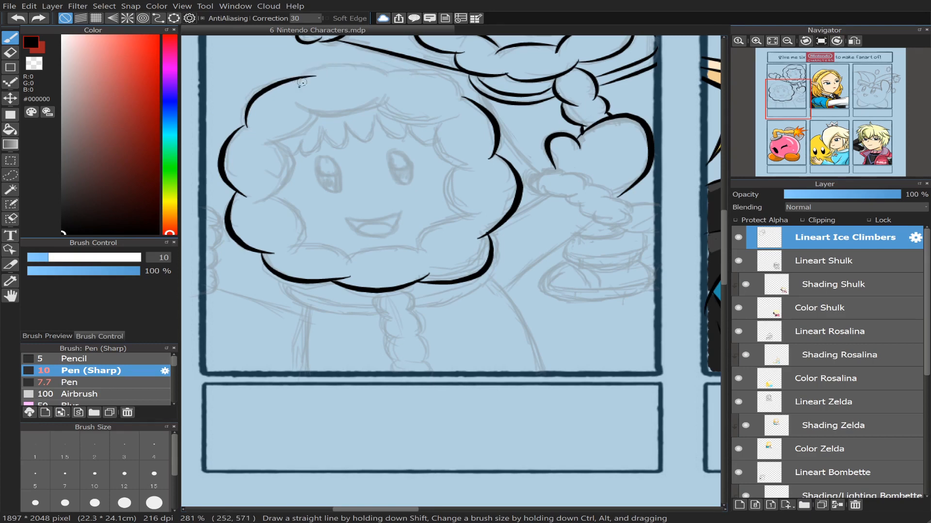
# Step: Ink the top and upper-right scallops of the lower climber's hood to close its outer outline
pyautogui.moveTo(302, 82)
pyautogui.mouseDown()
pyautogui.moveTo(344, 68)
pyautogui.moveTo(402, 80)
pyautogui.mouseUp()
pyautogui.hotkey('ctrl', 'z')
pyautogui.moveTo(306, 74); pyautogui.dragTo(401, 76)
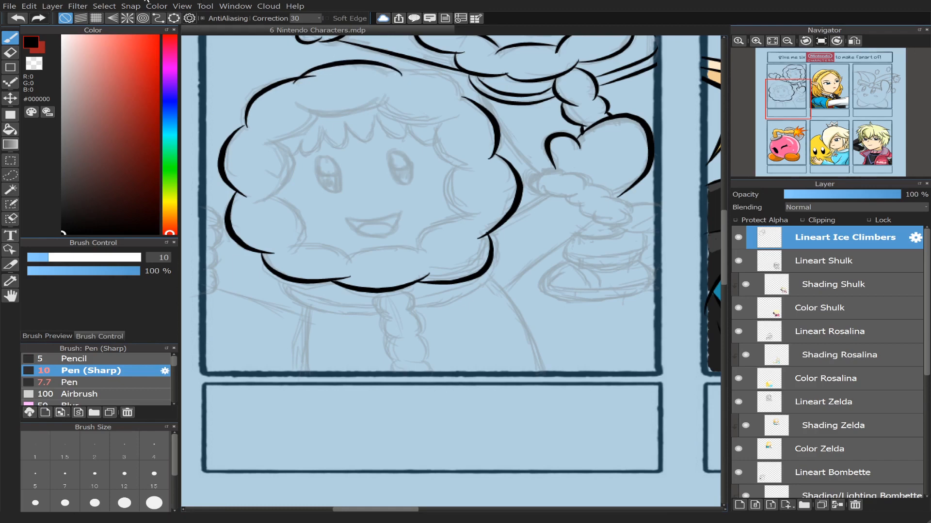
pyautogui.click(11, 51)
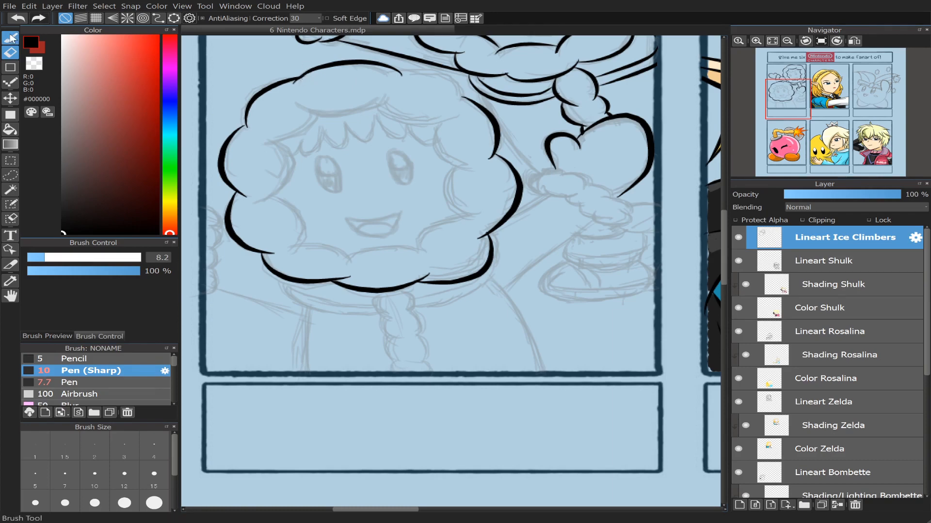
pyautogui.press('b')
pyautogui.moveTo(401, 69)
pyautogui.mouseDown()
pyautogui.moveTo(429, 65)
pyautogui.moveTo(463, 85)
pyautogui.moveTo(456, 103)
pyautogui.mouseUp()
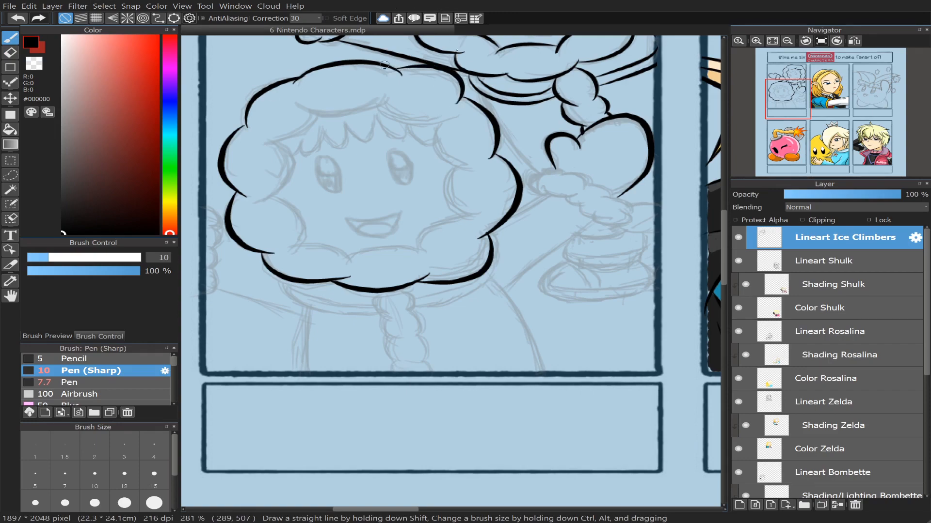
# Step: Ink the fluffy fur cuff beneath the mitten near the panel's right border with Pen (Sharp) at size 7, and clean it up with the Eraser
pyautogui.moveTo(795, 107); pyautogui.dragTo(805, 102)
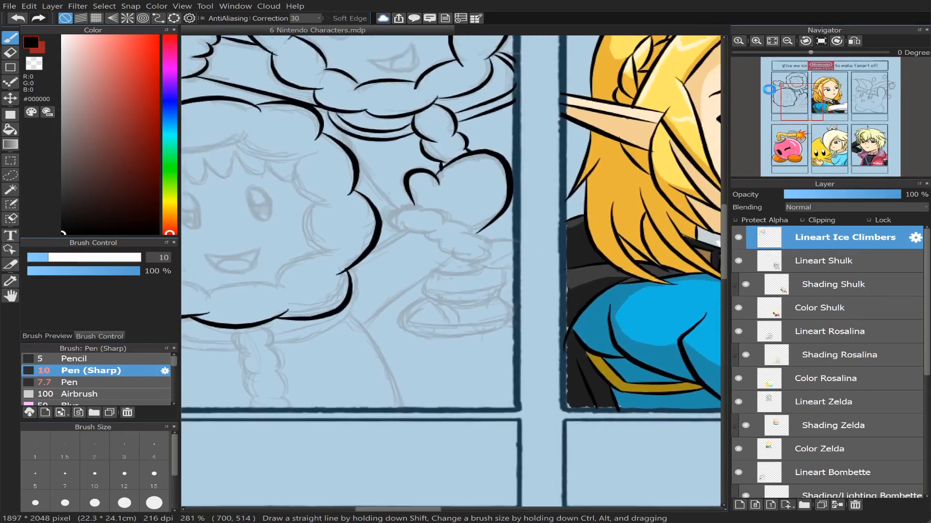
pyautogui.click(64, 474)
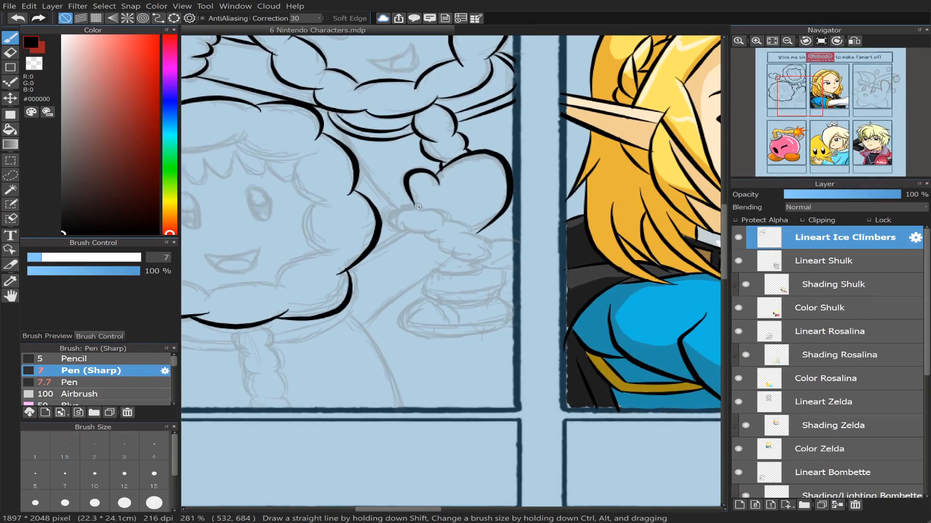
pyautogui.moveTo(417, 206)
pyautogui.mouseDown()
pyautogui.moveTo(398, 205)
pyautogui.moveTo(392, 219)
pyautogui.moveTo(408, 228)
pyautogui.moveTo(394, 208)
pyautogui.moveTo(390, 227)
pyautogui.moveTo(427, 231)
pyautogui.moveTo(417, 221)
pyautogui.moveTo(433, 211)
pyautogui.moveTo(416, 210)
pyautogui.moveTo(428, 208)
pyautogui.moveTo(479, 230)
pyautogui.moveTo(470, 230)
pyautogui.moveTo(491, 248)
pyautogui.moveTo(486, 260)
pyautogui.moveTo(439, 250)
pyautogui.moveTo(442, 239)
pyautogui.moveTo(418, 232)
pyautogui.moveTo(420, 204)
pyautogui.moveTo(400, 223)
pyautogui.moveTo(425, 232)
pyautogui.moveTo(418, 225)
pyautogui.moveTo(437, 243)
pyautogui.mouseUp()
pyautogui.hotkey('ctrl', 'z')
pyautogui.hotkey('ctrl', 'z')
pyautogui.hotkey('ctrl', 'z')
pyautogui.press('e')
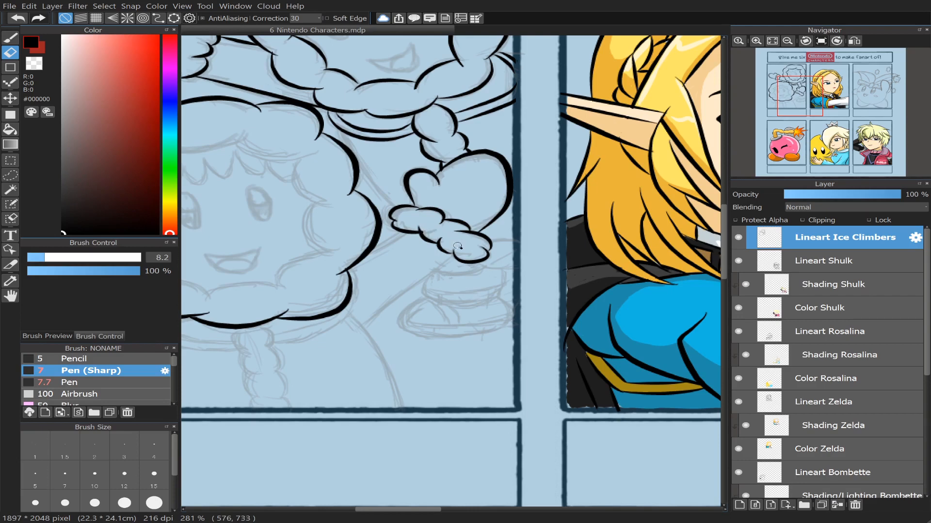
pyautogui.press('b')
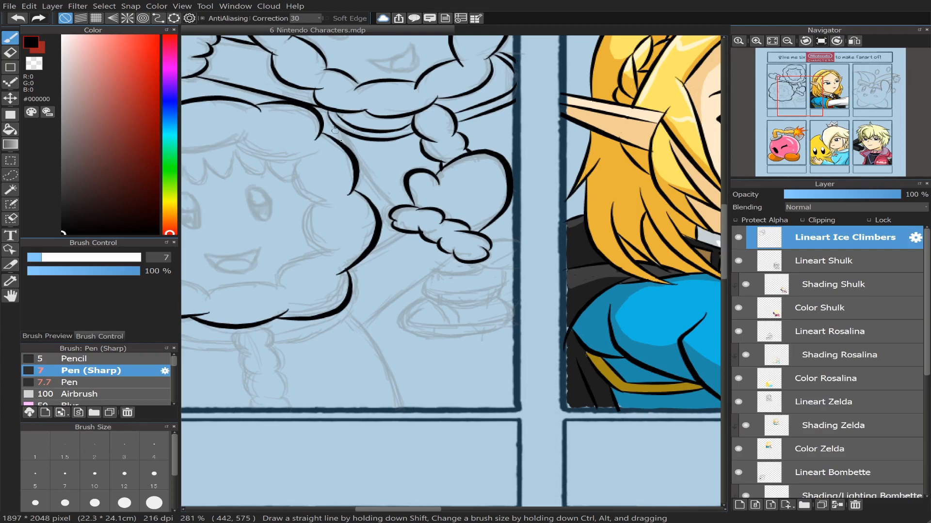
# Step: Ink the upper climber's straight body line running between the lower climber's hood and the fur cuff
pyautogui.moveTo(335, 130)
pyautogui.mouseDown()
pyautogui.moveTo(352, 154)
pyautogui.moveTo(335, 128)
pyautogui.moveTo(350, 145)
pyautogui.moveTo(348, 136)
pyautogui.moveTo(364, 174)
pyautogui.moveTo(357, 169)
pyautogui.moveTo(392, 211)
pyautogui.mouseUp()
pyautogui.hotkey('ctrl', 'z')
pyautogui.moveTo(811, 102); pyautogui.dragTo(788, 110)
# Step: Ink the top and upper-right scallops around the lower climber's face opening with Pen (Sharp) at size 10, redrawing until they follow the sketch
pyautogui.click(95, 473)
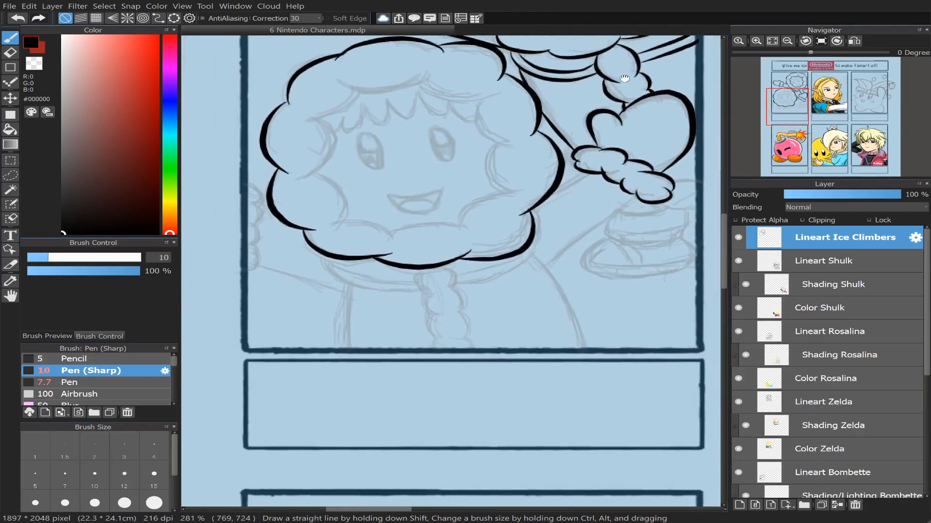
pyautogui.moveTo(335, 79)
pyautogui.mouseDown()
pyautogui.moveTo(368, 92)
pyautogui.moveTo(451, 81)
pyautogui.mouseUp()
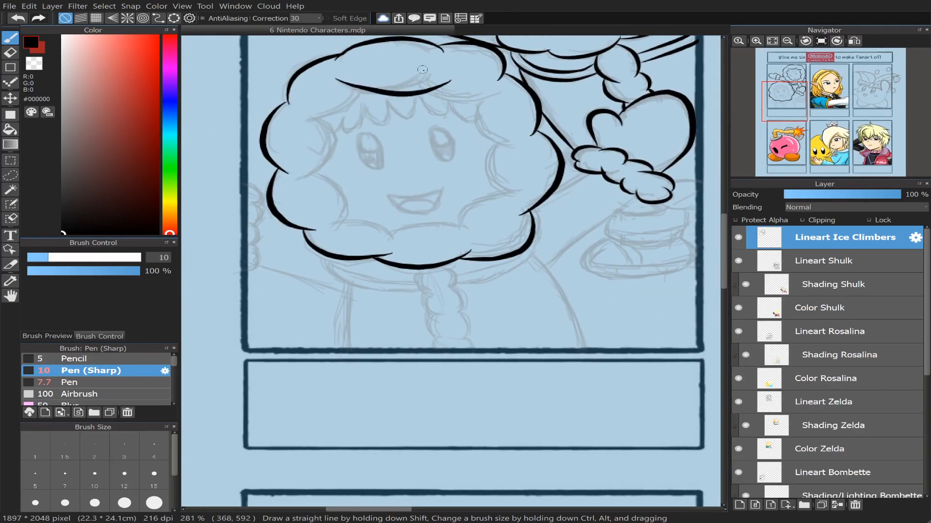
pyautogui.hotkey('ctrl', 'z')
pyautogui.moveTo(335, 81)
pyautogui.mouseDown()
pyautogui.moveTo(410, 92)
pyautogui.moveTo(443, 76)
pyautogui.mouseUp()
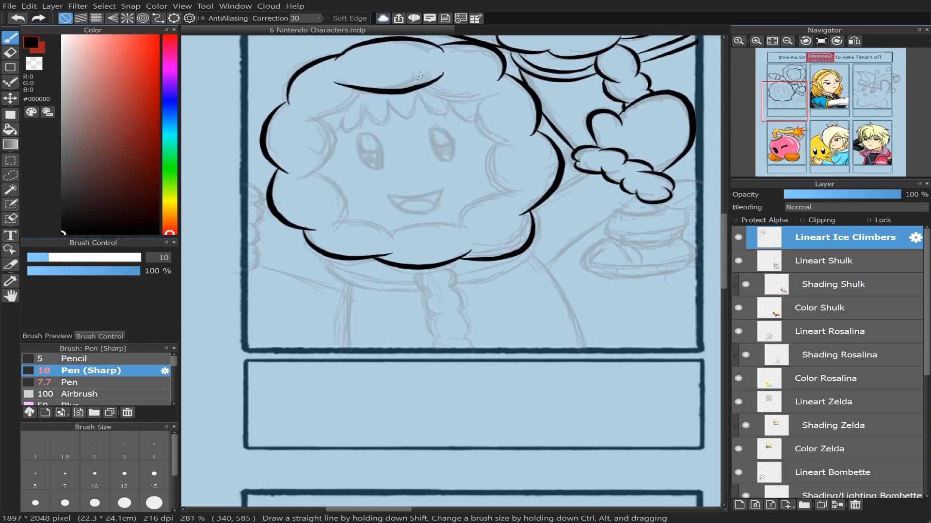
pyautogui.hotkey('ctrl', 'z')
pyautogui.moveTo(335, 79)
pyautogui.mouseDown()
pyautogui.moveTo(408, 91)
pyautogui.moveTo(439, 74)
pyautogui.moveTo(429, 71)
pyautogui.moveTo(480, 99)
pyautogui.moveTo(504, 91)
pyautogui.moveTo(477, 117)
pyautogui.moveTo(517, 137)
pyautogui.mouseUp()
pyautogui.hotkey('ctrl', 'z')
# Step: Ink the remaining right, bottom and left scallops to close the fur trim around the lower climber's face
pyautogui.moveTo(476, 101)
pyautogui.mouseDown()
pyautogui.moveTo(490, 139)
pyautogui.moveTo(518, 148)
pyautogui.moveTo(496, 191)
pyautogui.moveTo(515, 196)
pyautogui.moveTo(469, 202)
pyautogui.moveTo(458, 221)
pyautogui.moveTo(464, 216)
pyautogui.moveTo(383, 233)
pyautogui.moveTo(371, 222)
pyautogui.moveTo(325, 220)
pyautogui.moveTo(350, 201)
pyautogui.moveTo(315, 164)
pyautogui.moveTo(340, 217)
pyautogui.mouseUp()
pyautogui.hotkey('ctrl', 'z')
pyautogui.hotkey('ctrl', 'z')
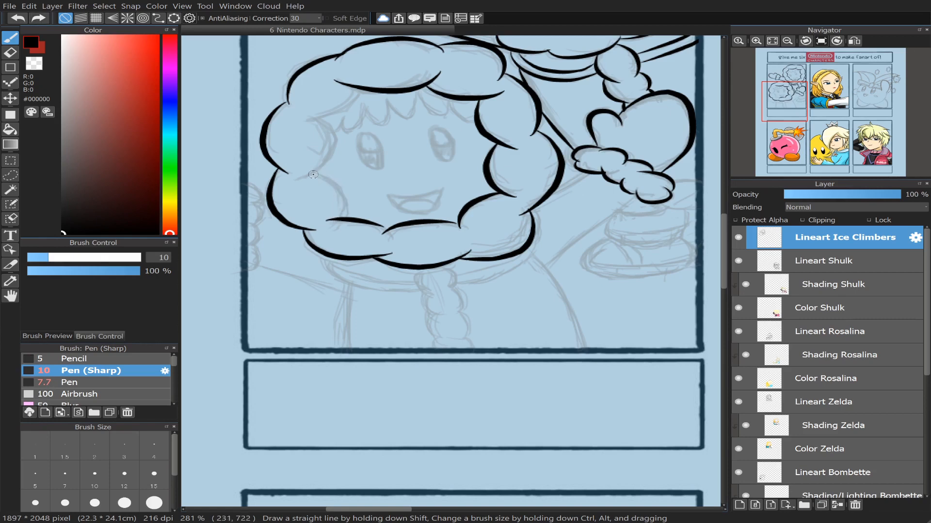
pyautogui.moveTo(313, 175)
pyautogui.mouseDown()
pyautogui.moveTo(340, 188)
pyautogui.moveTo(341, 218)
pyautogui.mouseUp()
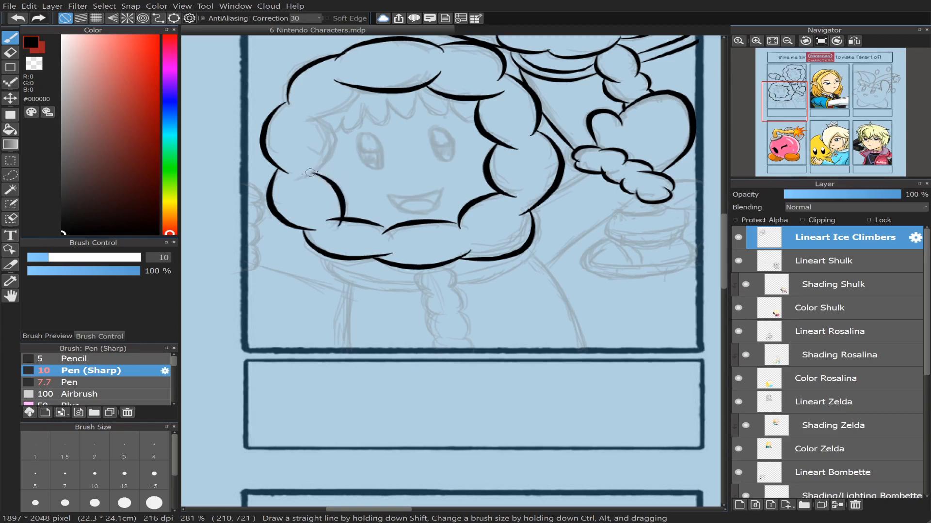
pyautogui.moveTo(303, 173)
pyautogui.mouseDown()
pyautogui.moveTo(330, 124)
pyautogui.moveTo(326, 157)
pyautogui.moveTo(297, 184)
pyautogui.mouseUp()
pyautogui.hotkey('ctrl', 'z')
pyautogui.moveTo(322, 118)
pyautogui.mouseDown()
pyautogui.moveTo(355, 104)
pyautogui.moveTo(360, 85)
pyautogui.mouseUp()
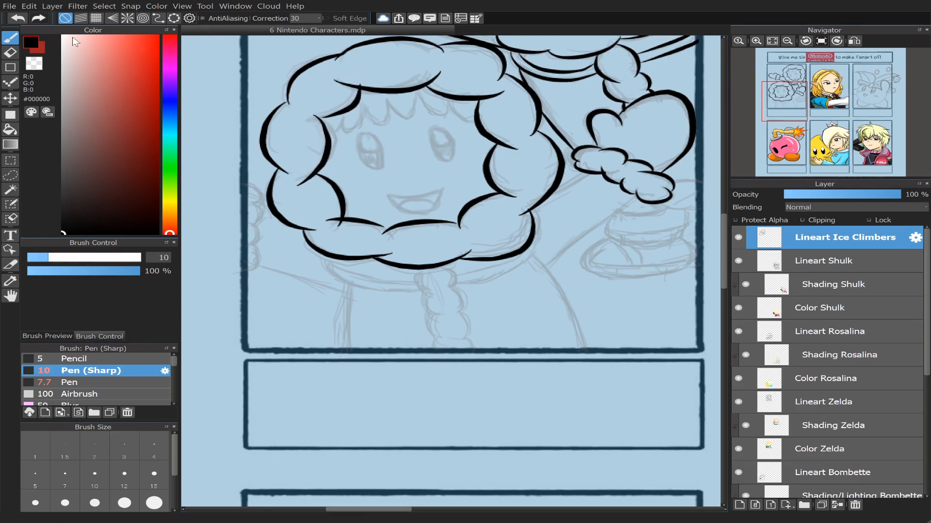
# Step: Clean up the face opening's left and lower-left scallop joints with the Eraser at size 8.2 and Pen (Sharp) at size 7
pyautogui.click(11, 52)
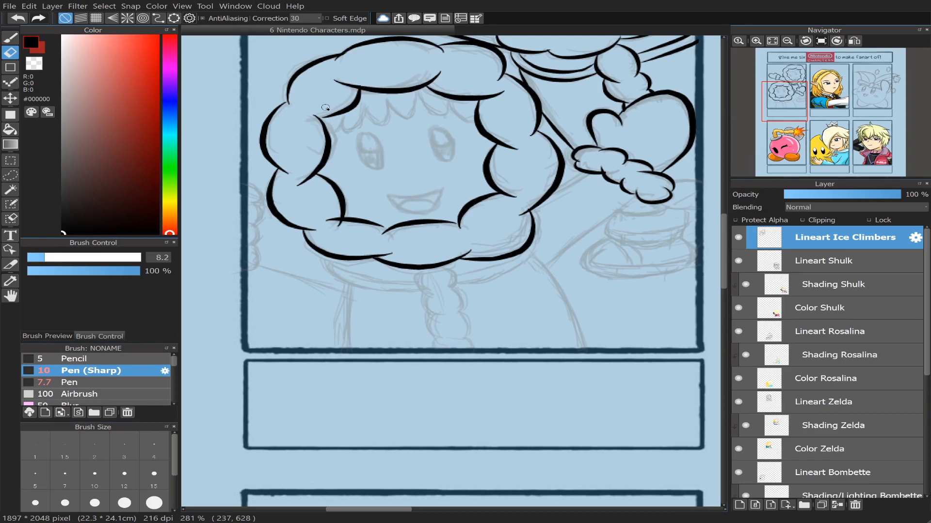
pyautogui.click(10, 37)
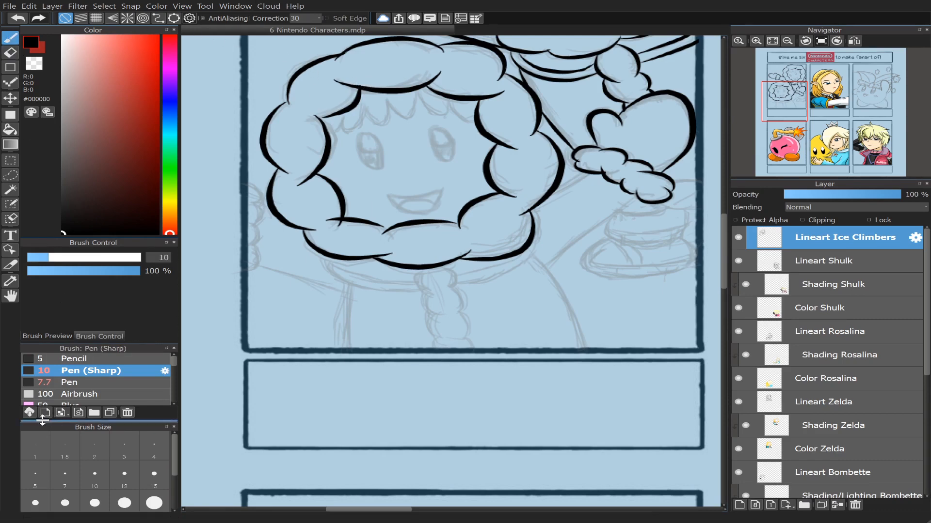
pyautogui.click(59, 466)
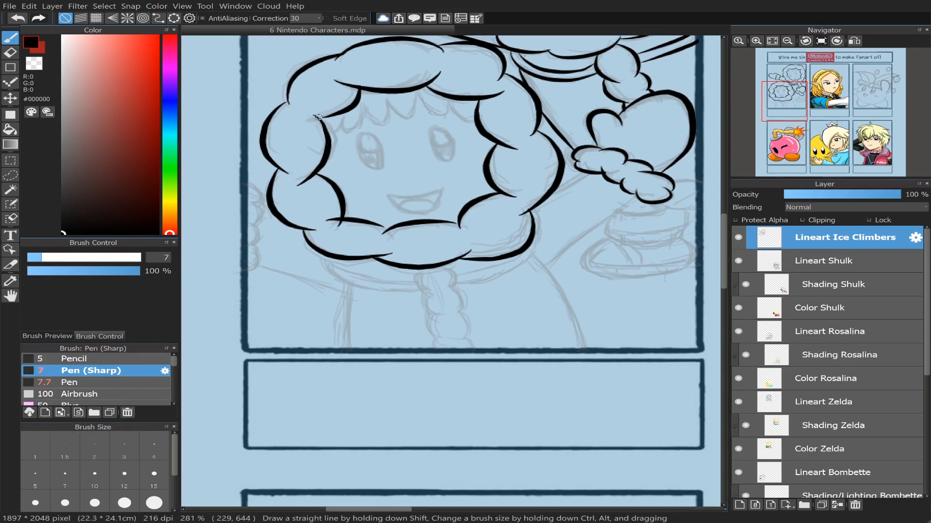
pyautogui.moveTo(319, 117); pyautogui.dragTo(332, 114)
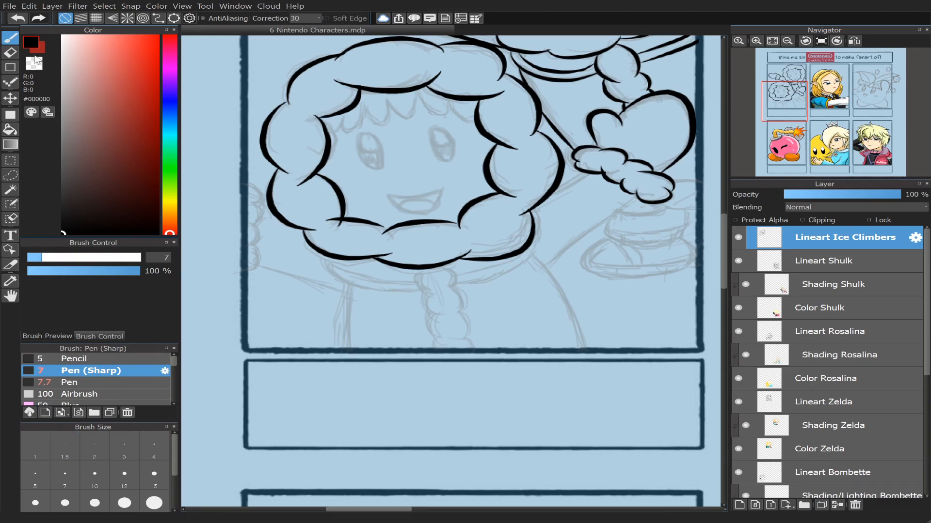
pyautogui.press('e')
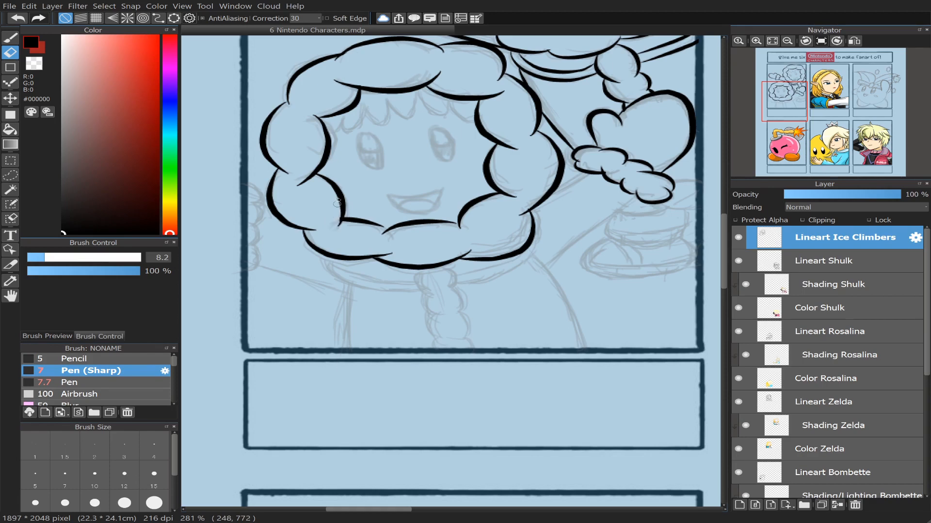
pyautogui.press('b')
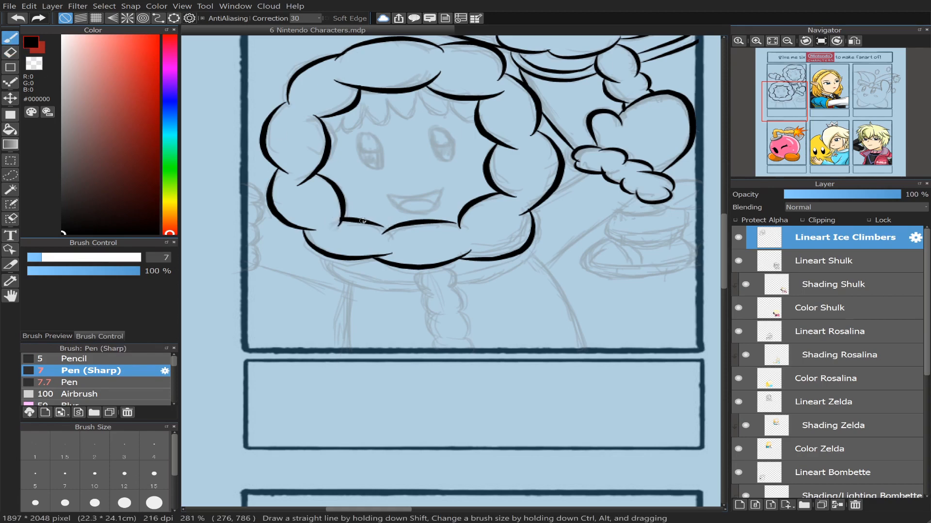
pyautogui.moveTo(363, 220); pyautogui.dragTo(393, 229)
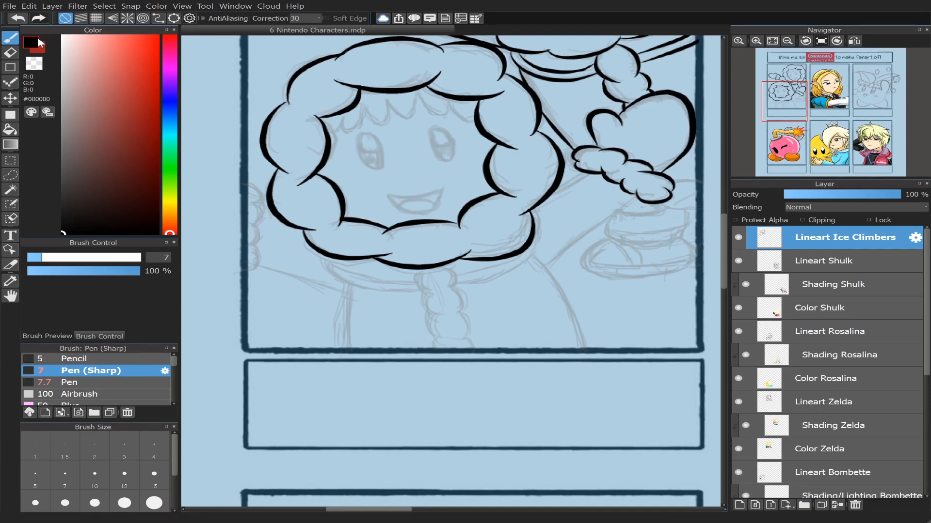
# Step: Ink the lower edge of the lower climber's raised arm, running diagonally from the fur cuff to the shoulder
pyautogui.click(791, 113)
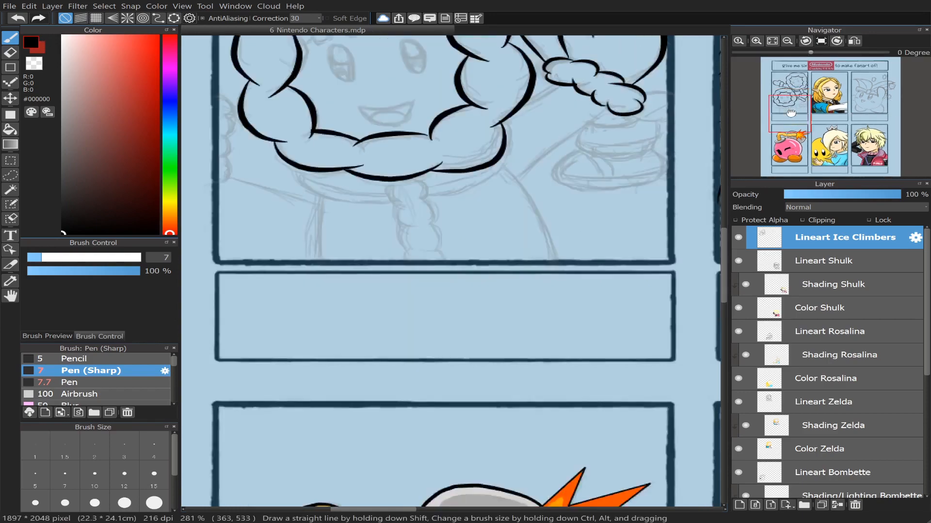
pyautogui.moveTo(791, 113); pyautogui.dragTo(802, 99)
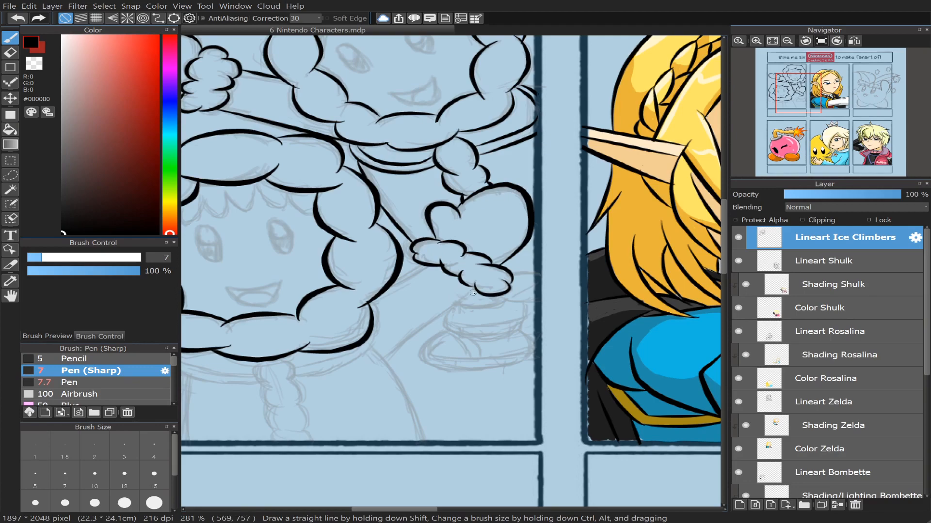
pyautogui.moveTo(473, 293); pyautogui.dragTo(374, 369)
pyautogui.moveTo(812, 105); pyautogui.dragTo(806, 107)
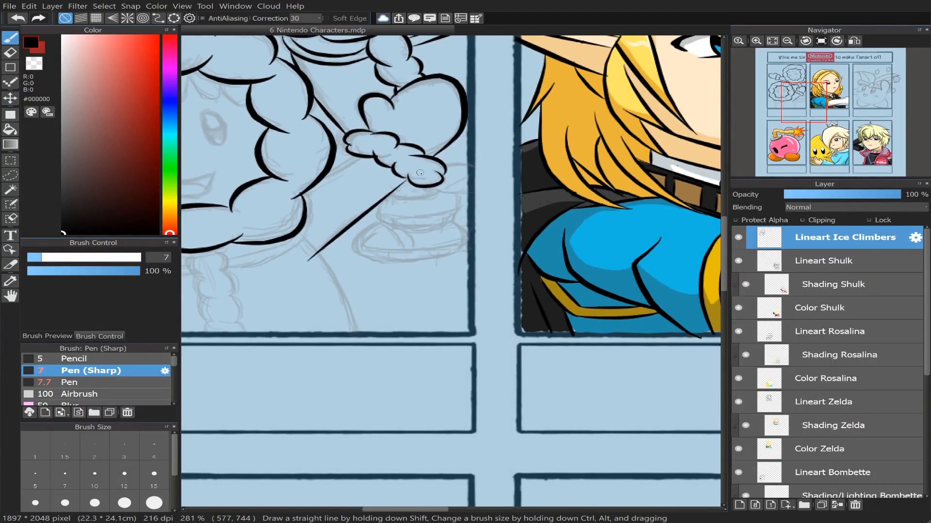
pyautogui.moveTo(404, 178); pyautogui.dragTo(389, 191)
pyautogui.hotkey('ctrl', 'z')
pyautogui.hotkey('ctrl', 'z')
pyautogui.hotkey('ctrl', 'z')
pyautogui.hotkey('ctrl', 'z')
pyautogui.hotkey('ctrl', 'z')
# Step: Ink the short upper edge of the raised arm between the fur cuff and the lower climber's hood
pyautogui.moveTo(797, 111)
pyautogui.moveTo(356, 157); pyautogui.dragTo(304, 183)
pyautogui.hotkey('ctrl', 'z')
pyautogui.moveTo(359, 157); pyautogui.dragTo(331, 170)
# Step: Ink both scalloped sides of the fluffy strip hanging from the lower climber's hood down to the panel's bottom border
pyautogui.moveTo(804, 106); pyautogui.dragTo(796, 113)
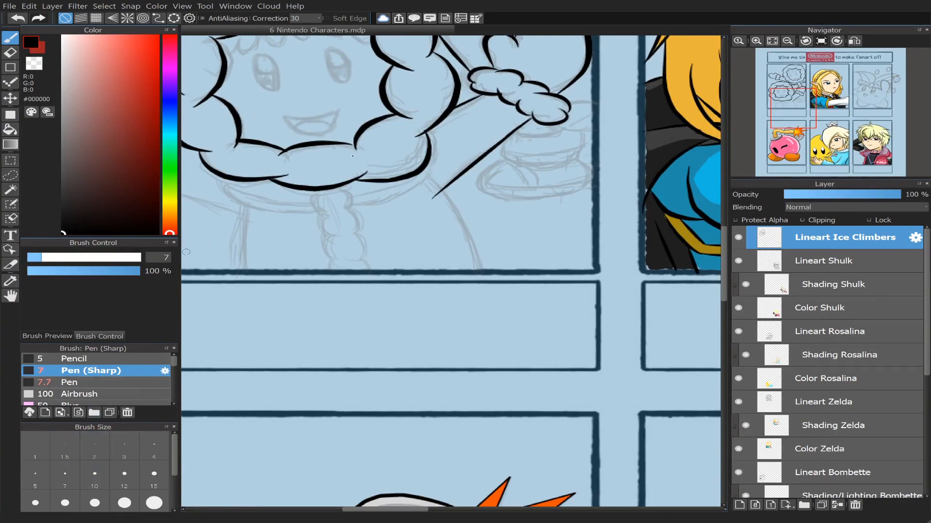
pyautogui.moveTo(309, 201)
pyautogui.mouseDown()
pyautogui.moveTo(324, 217)
pyautogui.moveTo(335, 270)
pyautogui.mouseUp()
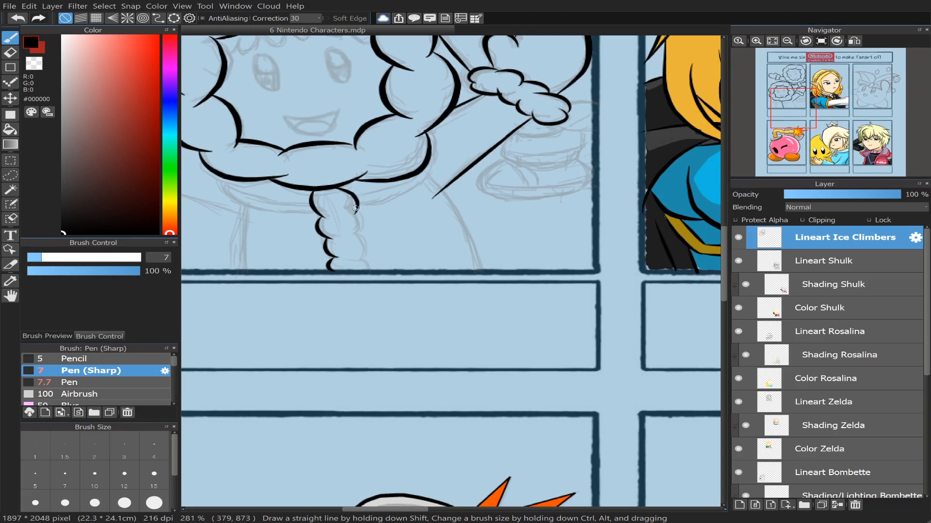
pyautogui.moveTo(340, 188); pyautogui.dragTo(367, 270)
pyautogui.hotkey('ctrl', 'z')
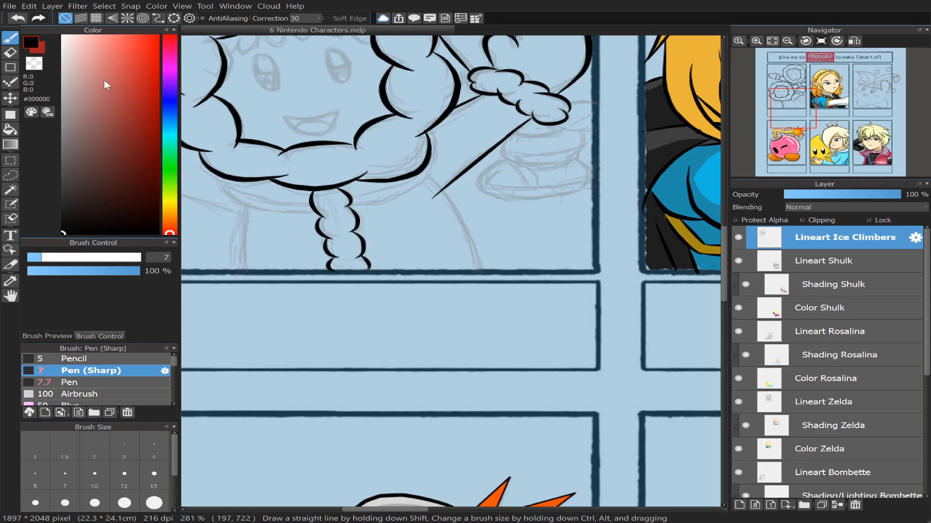
pyautogui.click(10, 52)
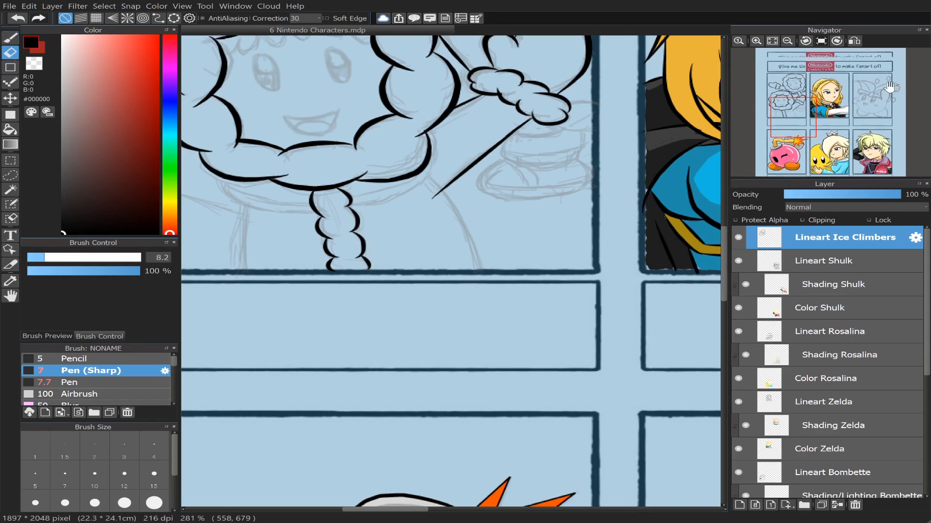
# Step: Ink the two curved collar lines under the hood to the left of the fluffy strip, redrawing them until they match the sketch
pyautogui.moveTo(791, 117); pyautogui.dragTo(786, 113)
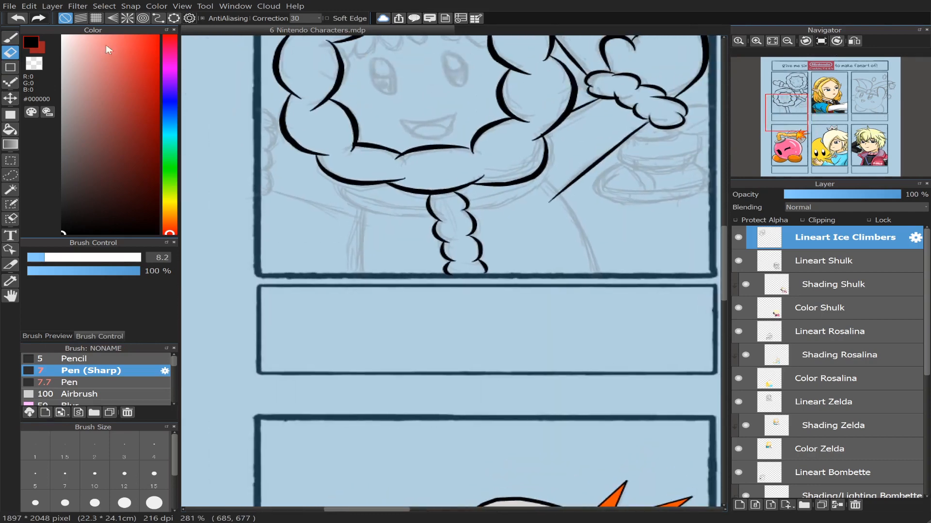
pyautogui.press('b')
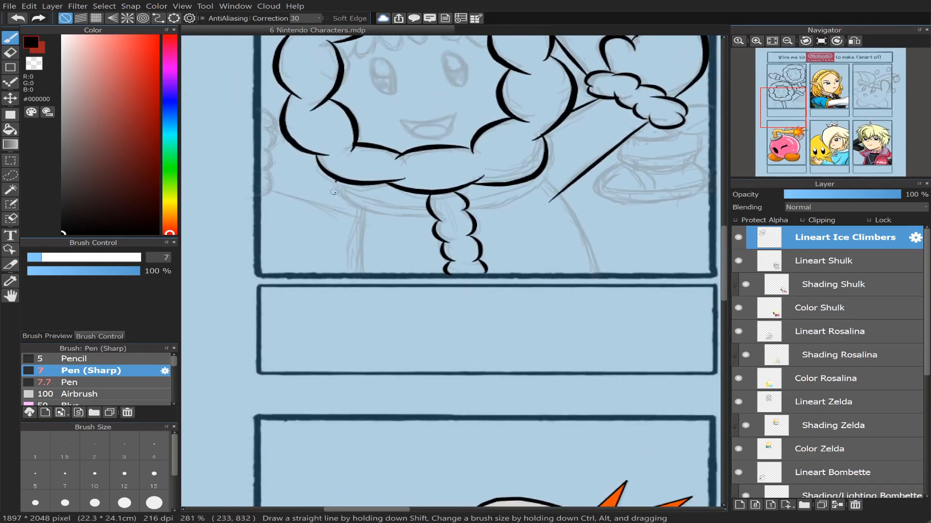
pyautogui.moveTo(334, 183)
pyautogui.mouseDown()
pyautogui.moveTo(372, 221)
pyautogui.moveTo(433, 221)
pyautogui.mouseUp()
pyautogui.hotkey('ctrl', 'z')
pyautogui.moveTo(332, 179)
pyautogui.mouseDown()
pyautogui.moveTo(397, 224)
pyautogui.moveTo(437, 222)
pyautogui.moveTo(369, 214)
pyautogui.moveTo(329, 193)
pyautogui.moveTo(383, 216)
pyautogui.moveTo(433, 221)
pyautogui.mouseUp()
pyautogui.hotkey('ctrl', 'z')
pyautogui.hotkey('ctrl', 'z')
pyautogui.moveTo(344, 181)
pyautogui.mouseDown()
pyautogui.moveTo(385, 210)
pyautogui.moveTo(429, 215)
pyautogui.mouseUp()
pyautogui.hotkey('ctrl', 'z')
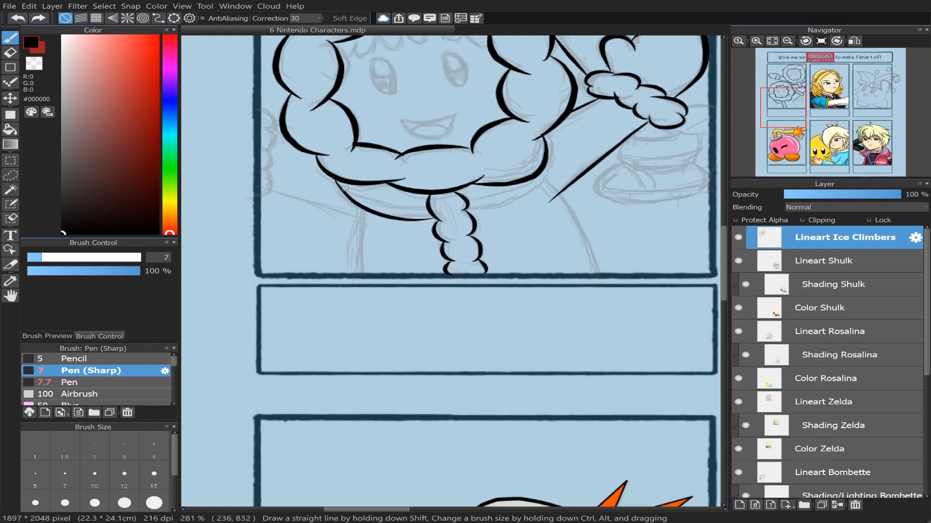
pyautogui.moveTo(338, 183); pyautogui.dragTo(428, 214)
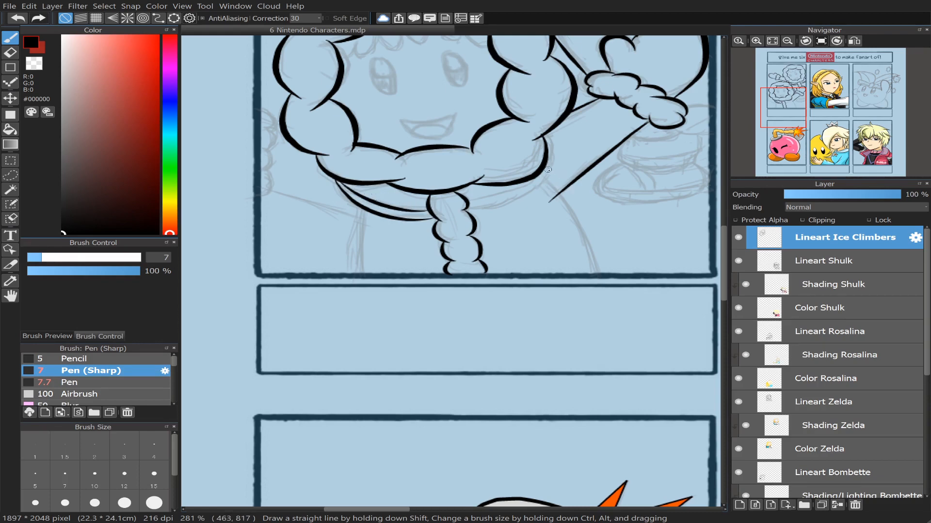
# Step: Ink the matching collar lines to the right of the fluffy strip and tidy them with the Eraser at size 8.2
pyautogui.moveTo(545, 161)
pyautogui.mouseDown()
pyautogui.moveTo(464, 217)
pyautogui.moveTo(480, 196)
pyautogui.moveTo(521, 203)
pyautogui.moveTo(536, 180)
pyautogui.moveTo(531, 163)
pyautogui.moveTo(549, 175)
pyautogui.moveTo(493, 210)
pyautogui.moveTo(460, 217)
pyautogui.mouseUp()
pyautogui.hotkey('ctrl', 'z')
pyautogui.hotkey('ctrl', 'z')
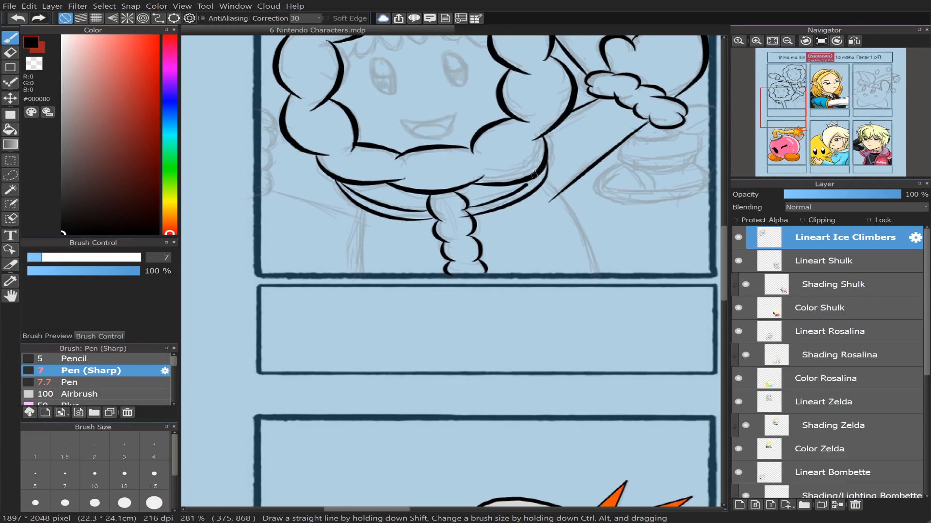
pyautogui.click(11, 53)
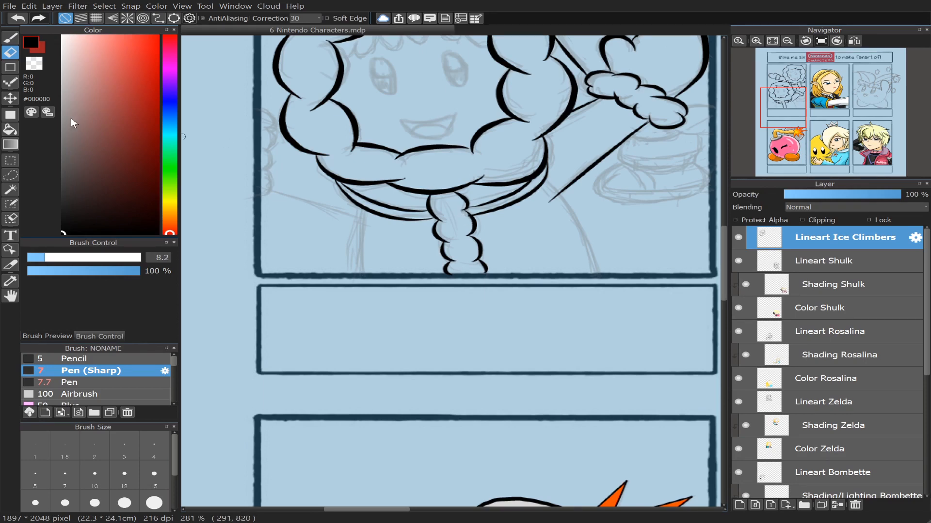
# Step: Ink the scalloped edge of the fur cuff at the panel's left border with Pen (Sharp) at size 7
pyautogui.click(12, 37)
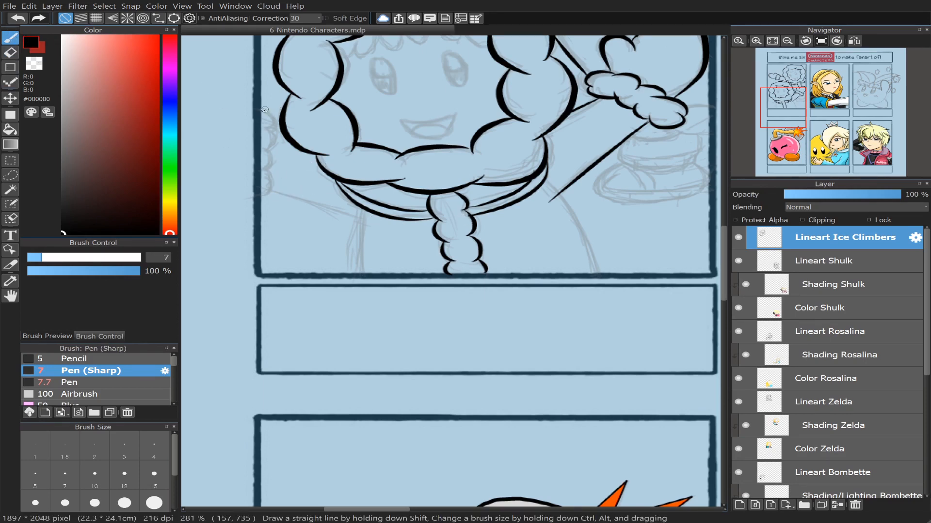
pyautogui.moveTo(265, 109)
pyautogui.mouseDown()
pyautogui.moveTo(276, 132)
pyautogui.moveTo(264, 122)
pyautogui.moveTo(274, 124)
pyautogui.mouseUp()
pyautogui.hotkey('ctrl', 'z')
pyautogui.hotkey('ctrl', 'z')
pyautogui.moveTo(274, 131)
pyautogui.mouseDown()
pyautogui.moveTo(262, 169)
pyautogui.moveTo(272, 167)
pyautogui.moveTo(264, 168)
pyautogui.moveTo(275, 181)
pyautogui.moveTo(257, 199)
pyautogui.mouseUp()
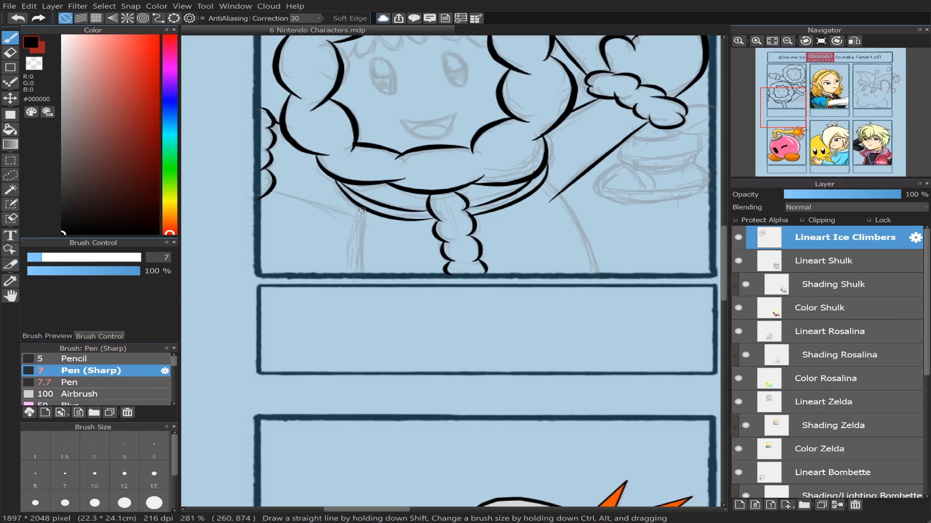
# Step: Ink the left side of the lower climber's torso and the lower edge of the arm reaching the left cuff
pyautogui.moveTo(362, 210); pyautogui.dragTo(354, 274)
pyautogui.moveTo(270, 192); pyautogui.dragTo(360, 222)
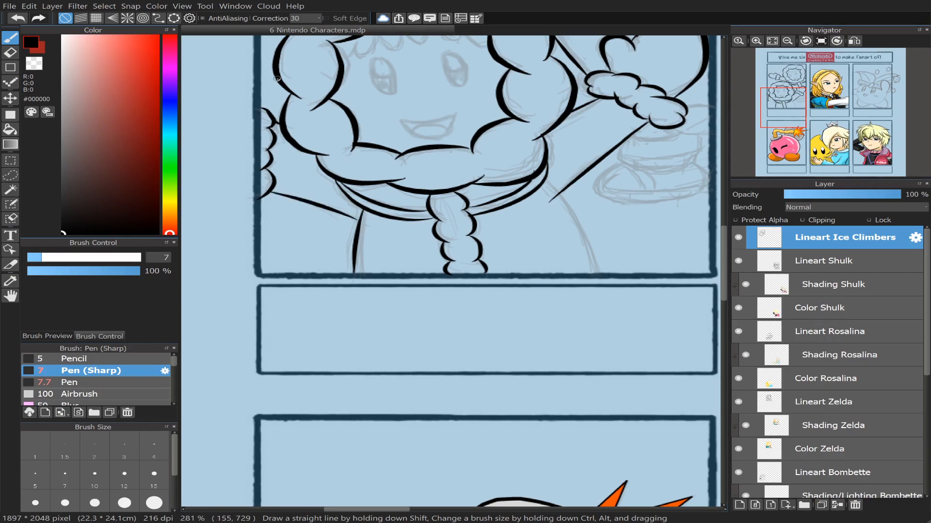
# Step: Ink the curved right side of the lower climber's torso and erase the part overrunning the panel's bottom border
pyautogui.click(804, 119)
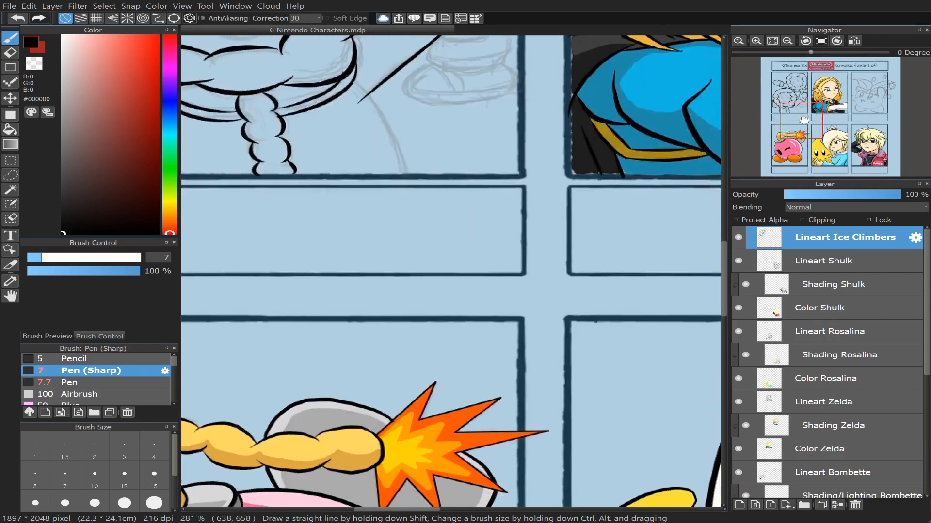
pyautogui.moveTo(803, 120); pyautogui.dragTo(802, 116)
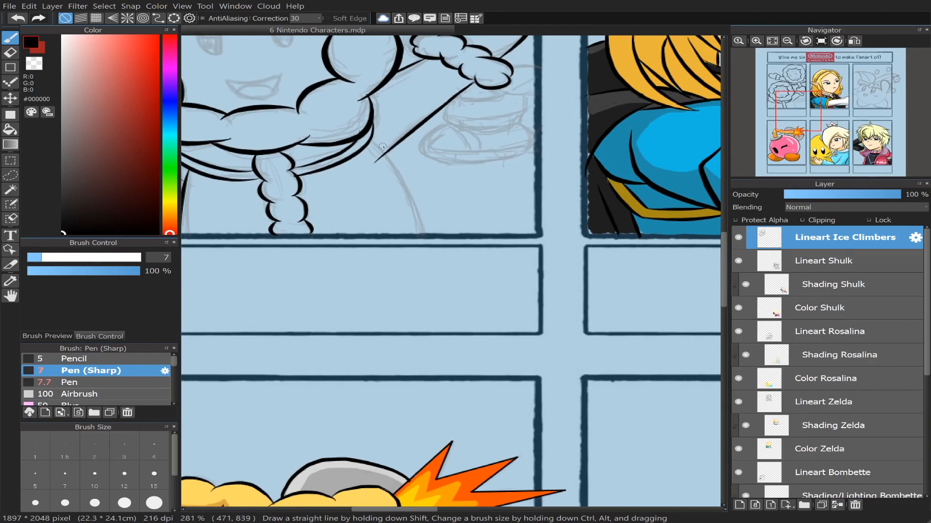
pyautogui.moveTo(382, 149); pyautogui.dragTo(423, 235)
pyautogui.hotkey('ctrl', 'z')
pyautogui.moveTo(385, 155)
pyautogui.mouseDown()
pyautogui.moveTo(414, 211)
pyautogui.moveTo(414, 249)
pyautogui.mouseUp()
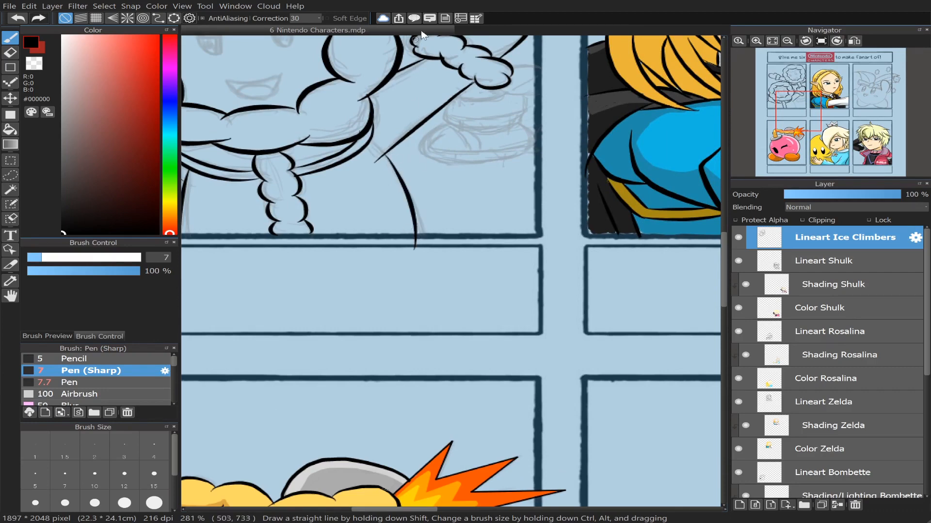
pyautogui.moveTo(805, 122); pyautogui.dragTo(789, 120)
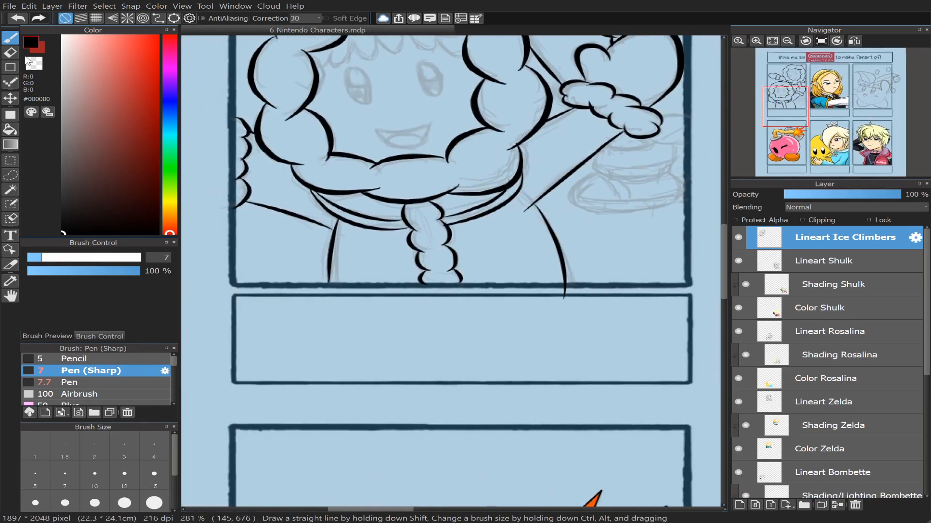
pyautogui.press('e')
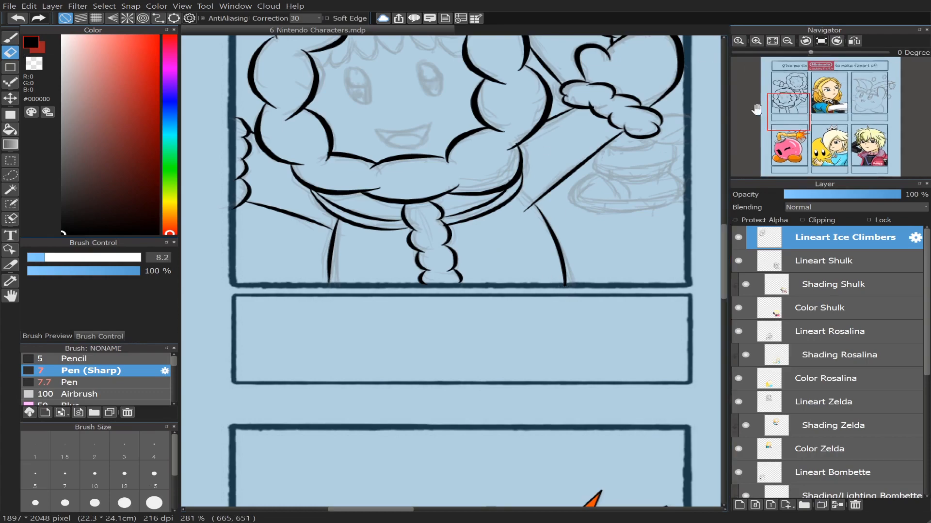
# Step: Ink the short leg lines below and beside the right mitten's fur cuff with Pen (Sharp) at size 7
pyautogui.click(793, 110)
pyautogui.moveTo(794, 110); pyautogui.dragTo(803, 103)
pyautogui.click(9, 37)
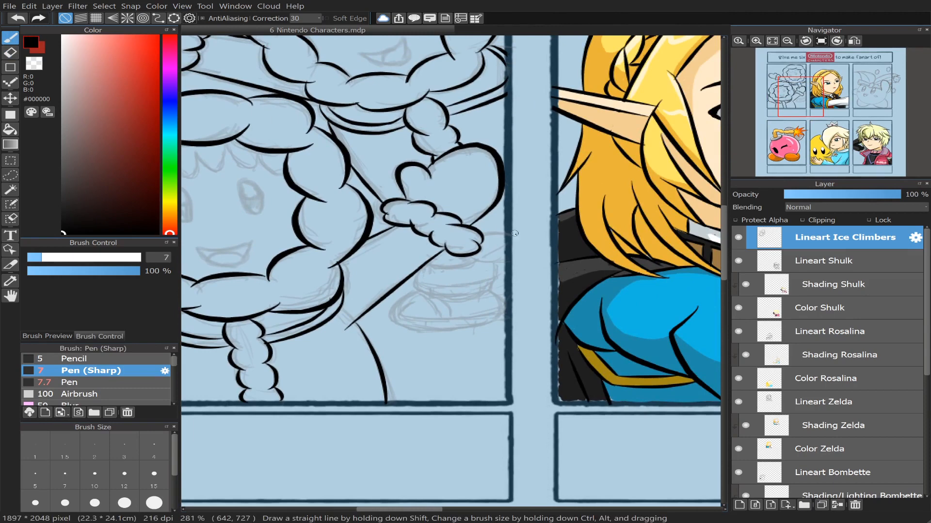
pyautogui.moveTo(501, 235); pyautogui.dragTo(484, 236)
pyautogui.moveTo(425, 260); pyautogui.dragTo(473, 262)
pyautogui.hotkey('ctrl', 'z')
pyautogui.moveTo(454, 268); pyautogui.dragTo(512, 262)
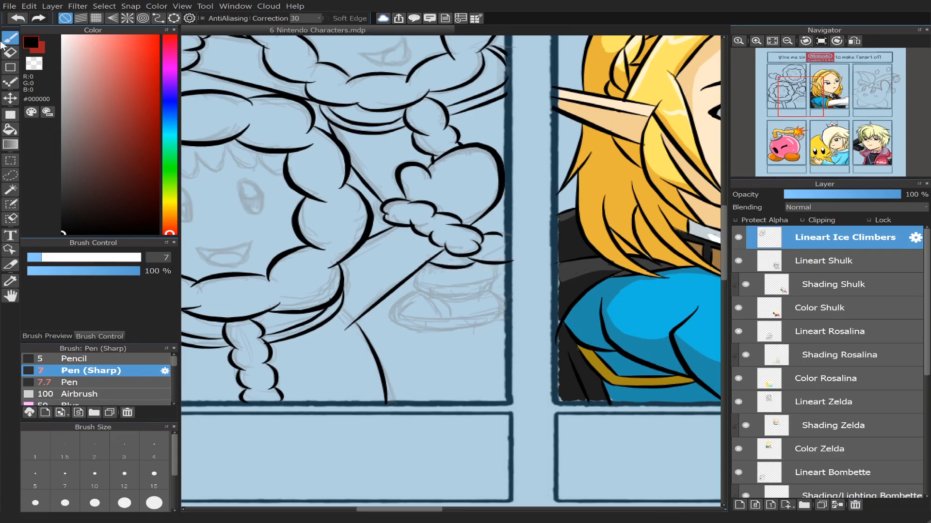
pyautogui.click(10, 52)
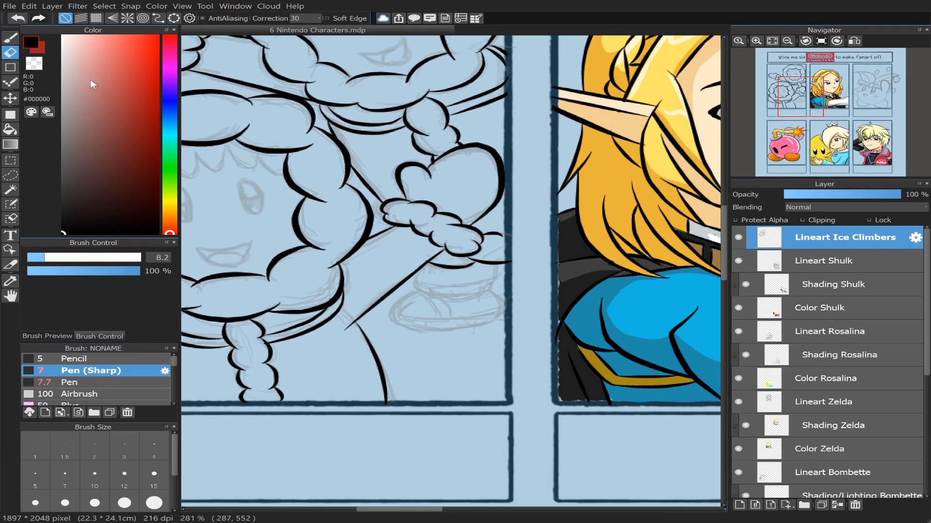
pyautogui.click(9, 37)
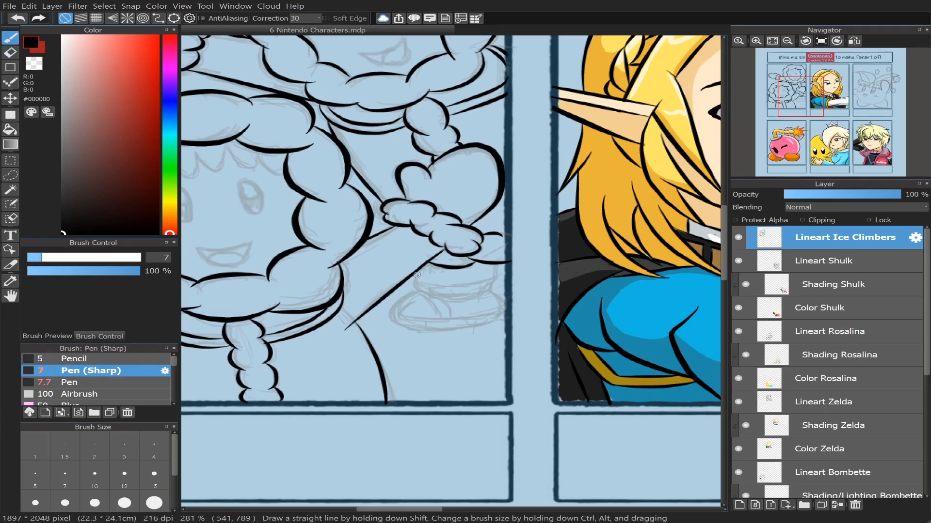
# Step: Ink the sides and curved lower edge of the boot's ankle band beneath the right fur cuff
pyautogui.moveTo(416, 287); pyautogui.dragTo(413, 290)
pyautogui.hotkey('ctrl', 'z')
pyautogui.moveTo(497, 267); pyautogui.dragTo(483, 292)
pyautogui.moveTo(415, 289)
pyautogui.mouseDown()
pyautogui.moveTo(452, 296)
pyautogui.moveTo(481, 286)
pyautogui.mouseUp()
pyautogui.hotkey('ctrl', 'z')
pyautogui.moveTo(416, 290); pyautogui.dragTo(494, 289)
pyautogui.hotkey('ctrl', 'z')
pyautogui.moveTo(416, 289)
pyautogui.mouseDown()
pyautogui.moveTo(485, 294)
pyautogui.moveTo(489, 286)
pyautogui.mouseUp()
pyautogui.hotkey('ctrl', 'z')
pyautogui.moveTo(417, 287)
pyautogui.mouseDown()
pyautogui.moveTo(457, 297)
pyautogui.moveTo(495, 274)
pyautogui.mouseUp()
pyautogui.press('e')
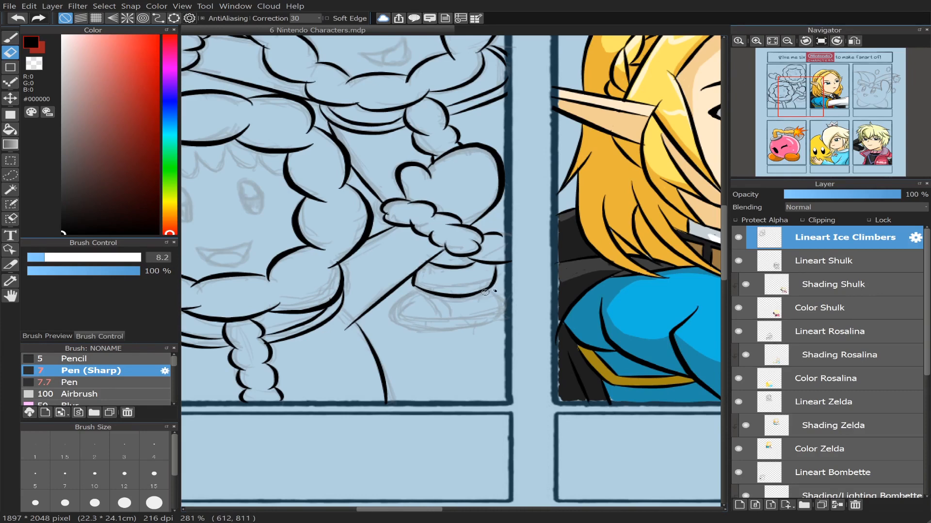
pyautogui.click(10, 38)
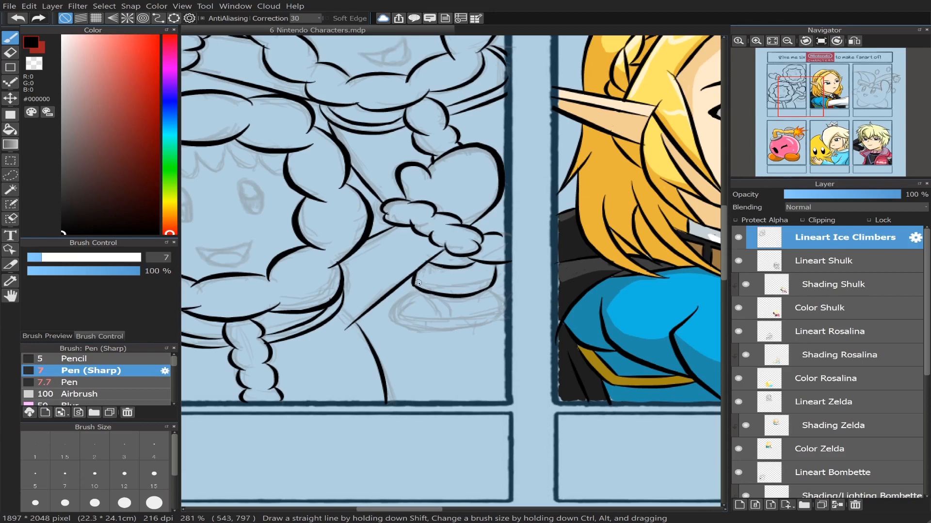
# Step: Ink the inner curved line running across the boot's ankle band
pyautogui.moveTo(438, 285); pyautogui.dragTo(481, 269)
pyautogui.moveTo(496, 273); pyautogui.dragTo(476, 282)
pyautogui.hotkey('ctrl', 'z')
pyautogui.hotkey('ctrl', 'z')
pyautogui.hotkey('ctrl', 'z')
pyautogui.moveTo(488, 280); pyautogui.dragTo(495, 275)
# Step: Ink the rounded outline of the boot's foot below the ankle band
pyautogui.moveTo(800, 102); pyautogui.dragTo(799, 109)
pyautogui.moveTo(448, 248); pyautogui.dragTo(440, 271)
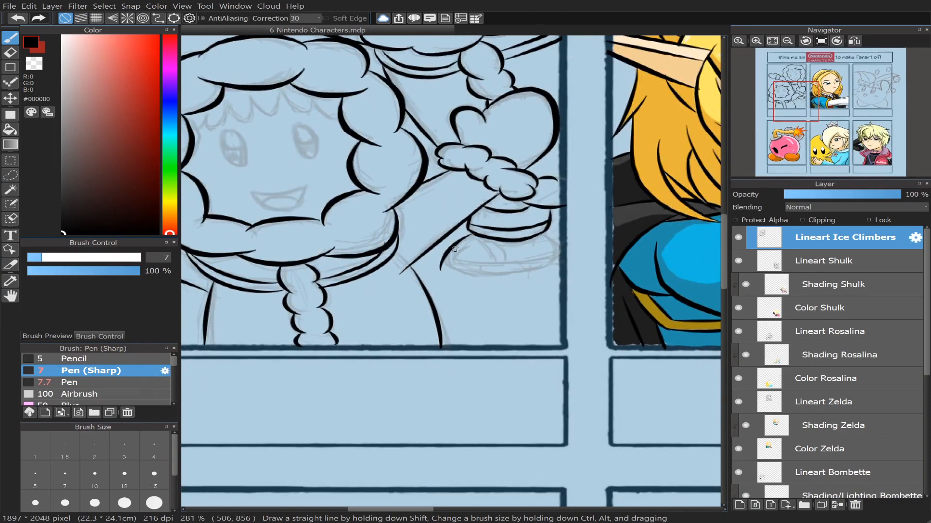
pyautogui.hotkey('ctrl', 'z')
pyautogui.moveTo(471, 234)
pyautogui.mouseDown()
pyautogui.moveTo(447, 256)
pyautogui.moveTo(453, 267)
pyautogui.moveTo(544, 260)
pyautogui.moveTo(555, 254)
pyautogui.moveTo(543, 232)
pyautogui.moveTo(554, 247)
pyautogui.moveTo(543, 257)
pyautogui.moveTo(554, 241)
pyautogui.moveTo(542, 231)
pyautogui.moveTo(555, 244)
pyautogui.moveTo(543, 260)
pyautogui.moveTo(554, 246)
pyautogui.moveTo(544, 233)
pyautogui.moveTo(544, 258)
pyautogui.mouseUp()
pyautogui.hotkey('ctrl', 'z')
pyautogui.hotkey('ctrl', 'z')
pyautogui.hotkey('ctrl', 'z')
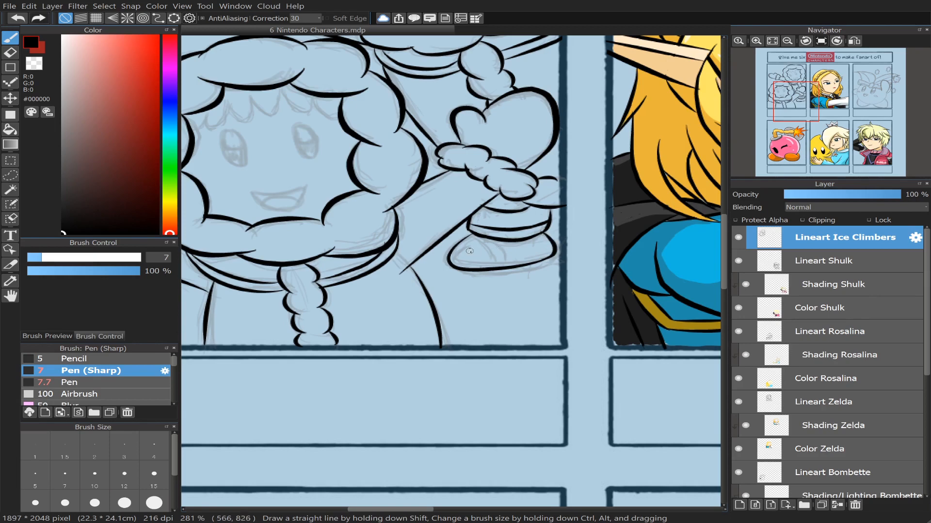
# Step: Ink the boot's sole line and the curved toe-cap line across its front
pyautogui.moveTo(450, 259); pyautogui.dragTo(547, 251)
pyautogui.hotkey('ctrl', 'z')
pyautogui.moveTo(451, 260)
pyautogui.mouseDown()
pyautogui.moveTo(531, 262)
pyautogui.moveTo(553, 250)
pyautogui.mouseUp()
pyautogui.moveTo(468, 236)
pyautogui.mouseDown()
pyautogui.moveTo(494, 262)
pyautogui.moveTo(490, 239)
pyautogui.moveTo(502, 256)
pyautogui.moveTo(494, 245)
pyautogui.moveTo(450, 259)
pyautogui.moveTo(470, 246)
pyautogui.mouseUp()
pyautogui.hotkey('ctrl', 'z')
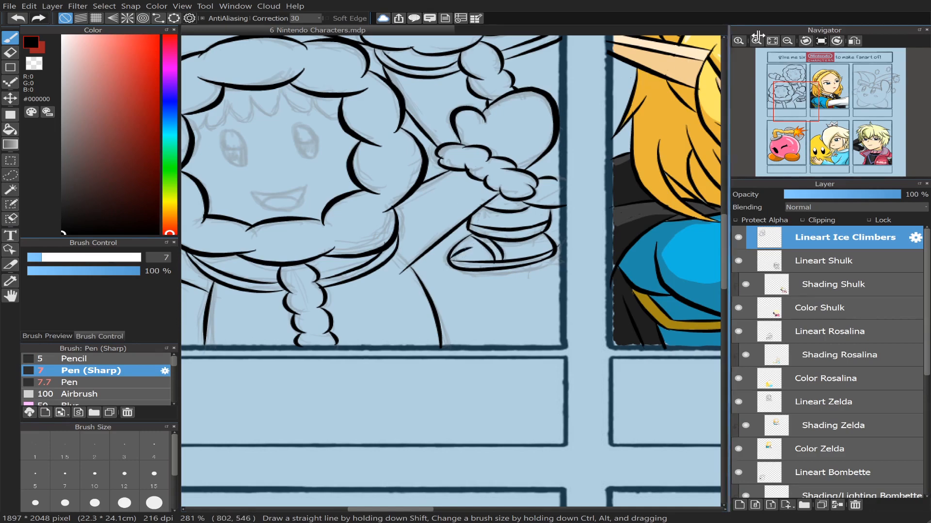
# Step: Add a new layer on top of the stack and name it Lineart Ice Climbers Faces
pyautogui.moveTo(818, 121)
pyautogui.moveTo(819, 120); pyautogui.dragTo(796, 88)
pyautogui.click(750, 511)
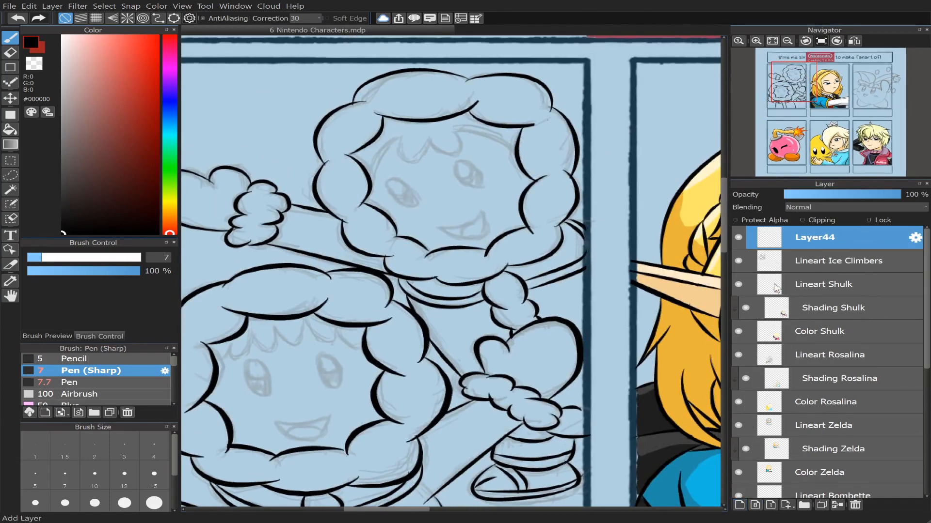
pyautogui.click(819, 220)
pyautogui.click(819, 220)
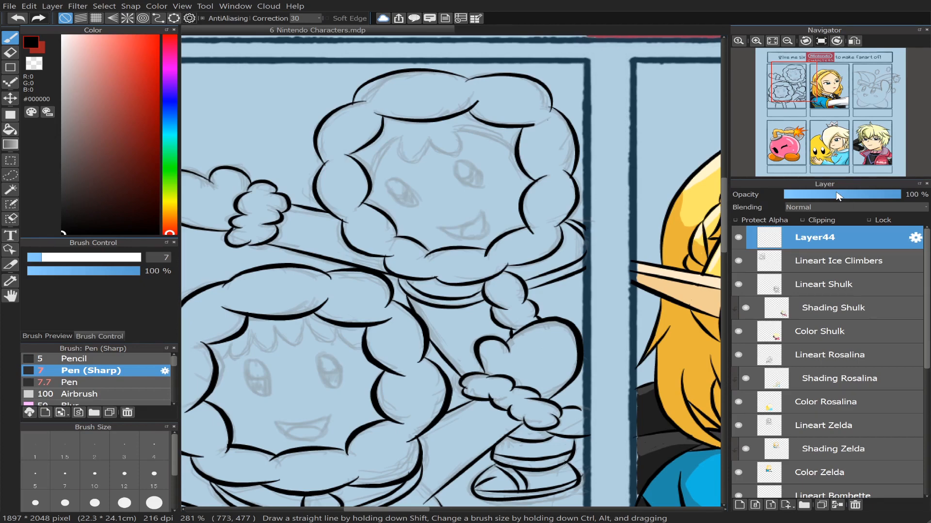
pyautogui.press('Return')
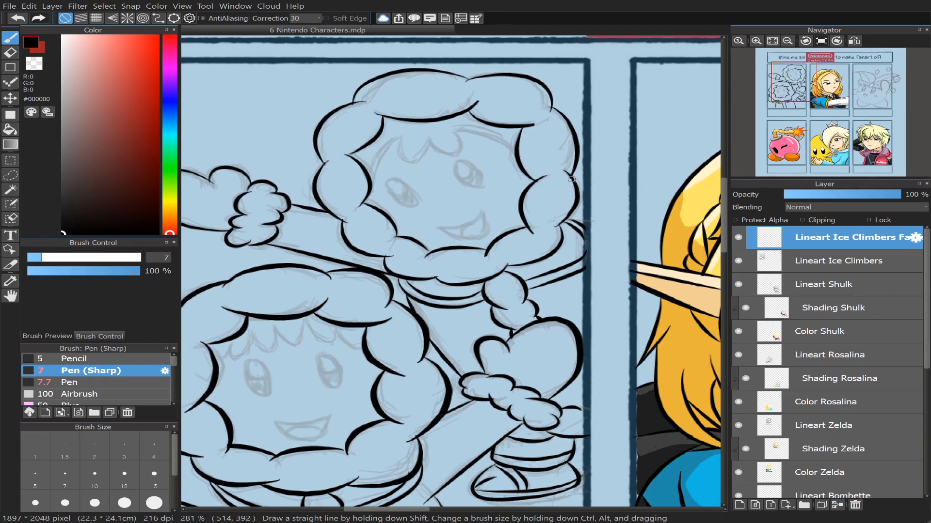
# Step: Create an ellipse snap, then tilt, move and shrink it to fit the sketch of the upper climber's left eye
pyautogui.scroll(3, 833, 96)
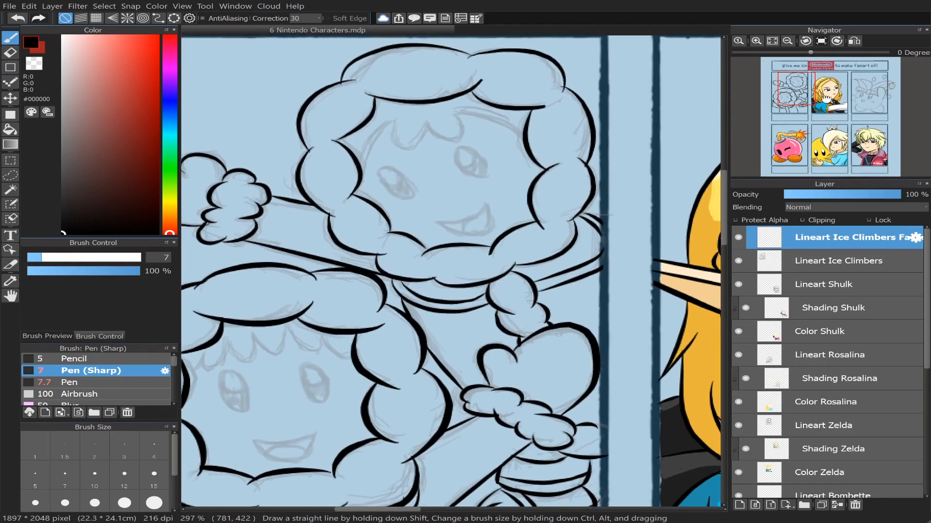
pyautogui.click(173, 18)
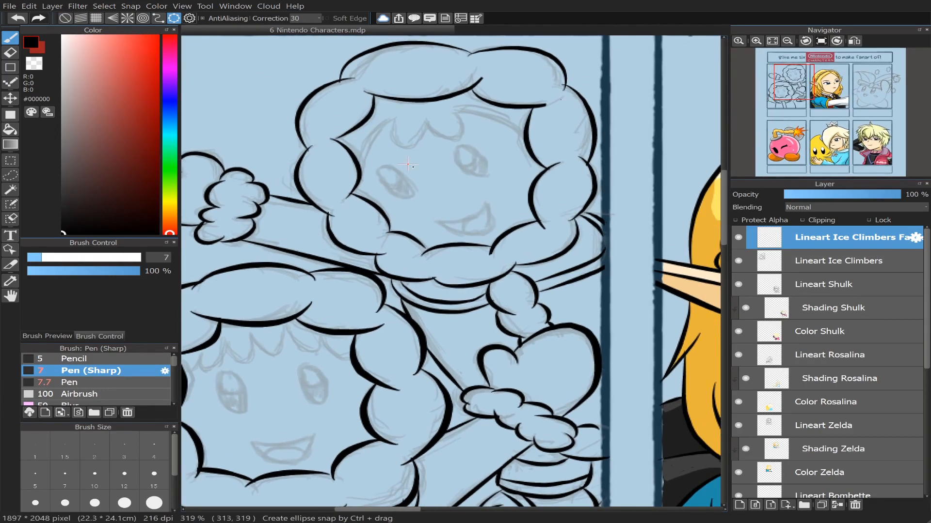
pyautogui.moveTo(372, 166); pyautogui.dragTo(400, 211)
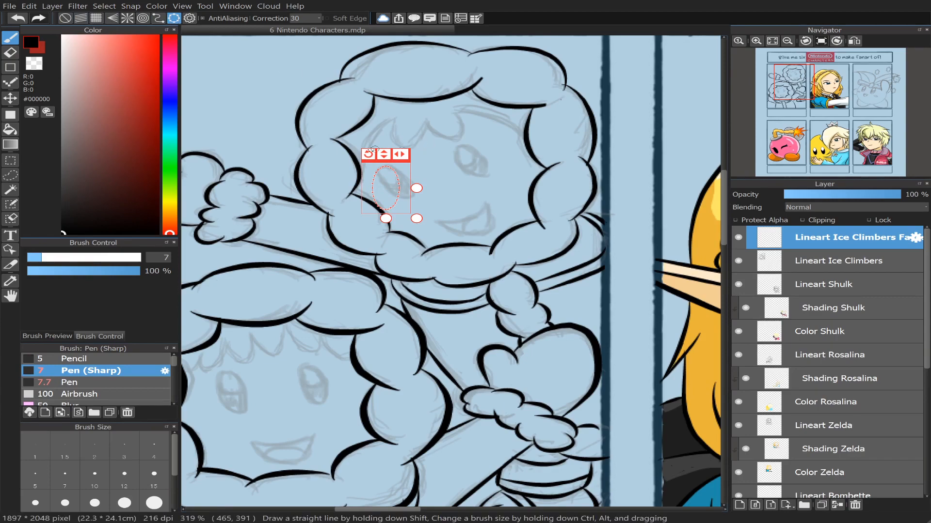
pyautogui.moveTo(368, 155); pyautogui.dragTo(323, 167)
pyautogui.scroll(3, 796, 92)
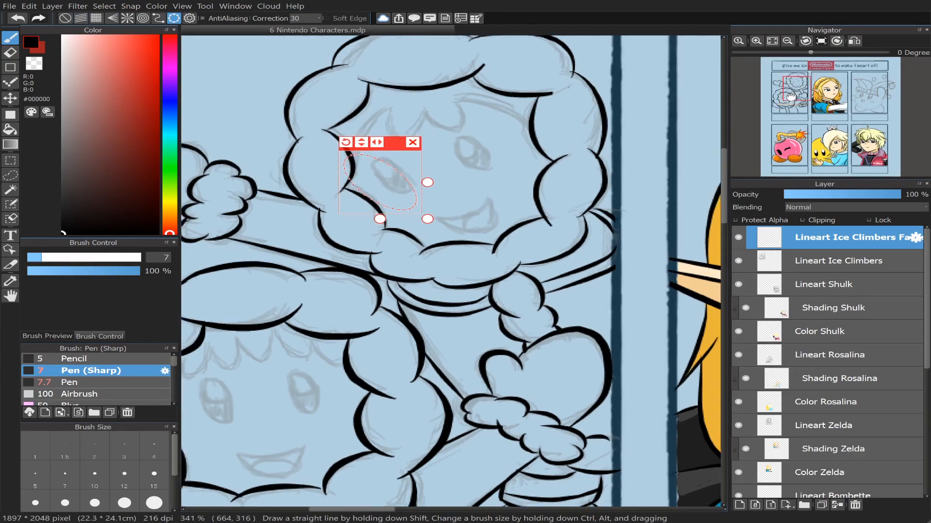
pyautogui.moveTo(796, 93); pyautogui.dragTo(790, 93)
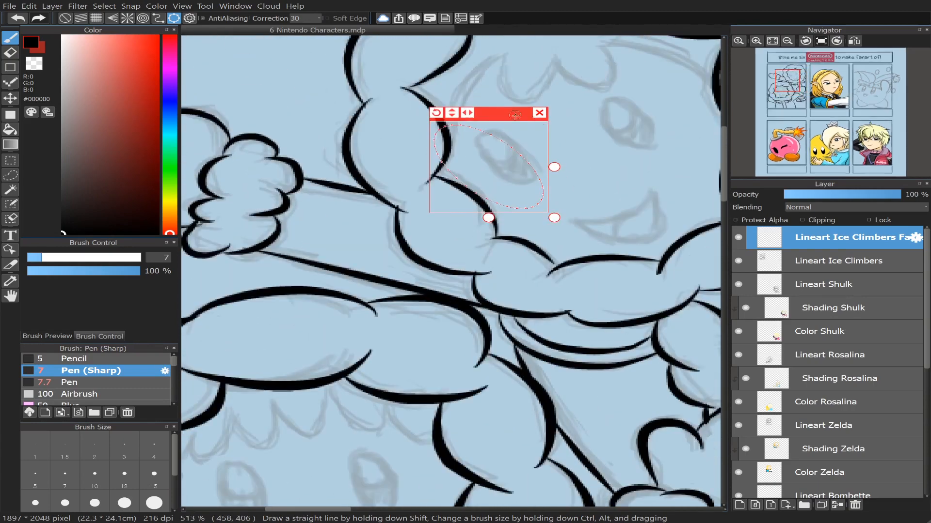
pyautogui.moveTo(499, 114); pyautogui.dragTo(516, 106)
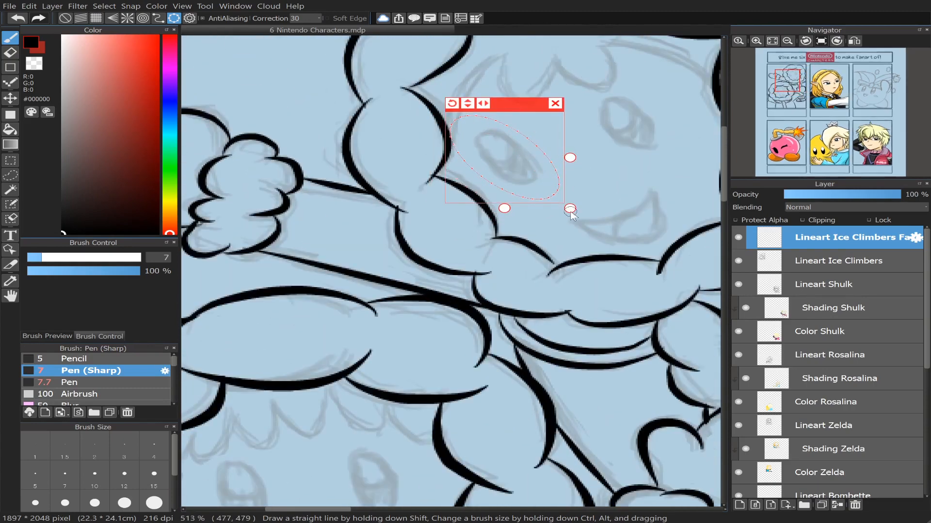
pyautogui.moveTo(570, 209); pyautogui.dragTo(548, 191)
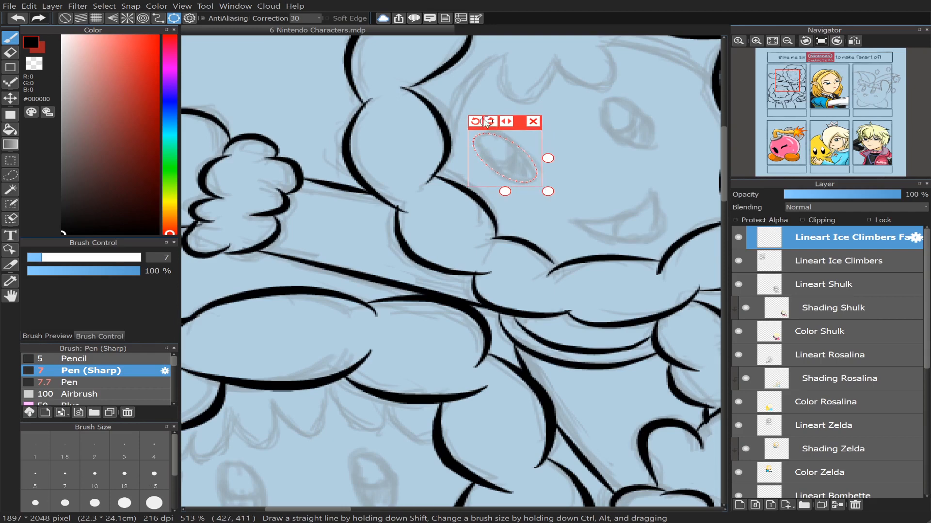
# Step: Ink the upper climber's left eye outline and inner highlight curve along the ellipse snap, then remove the snap
pyautogui.moveTo(475, 120)
pyautogui.mouseDown()
pyautogui.moveTo(507, 187)
pyautogui.moveTo(538, 146)
pyautogui.moveTo(489, 130)
pyautogui.moveTo(510, 107)
pyautogui.moveTo(498, 96)
pyautogui.mouseUp()
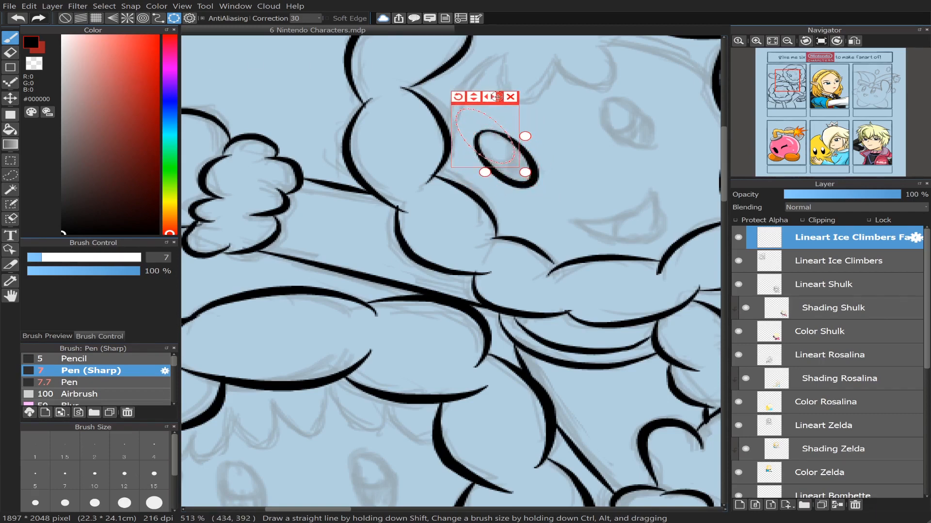
pyautogui.moveTo(506, 138); pyautogui.dragTo(494, 163)
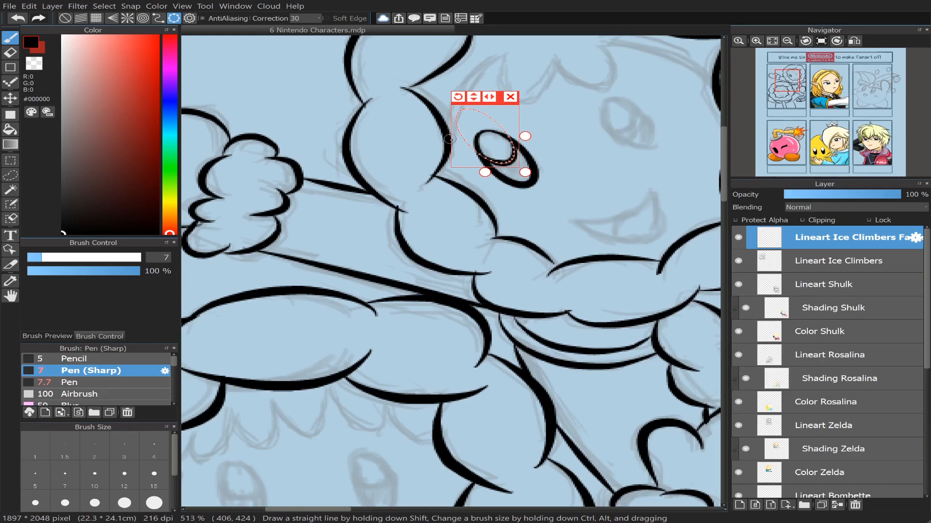
pyautogui.click(510, 97)
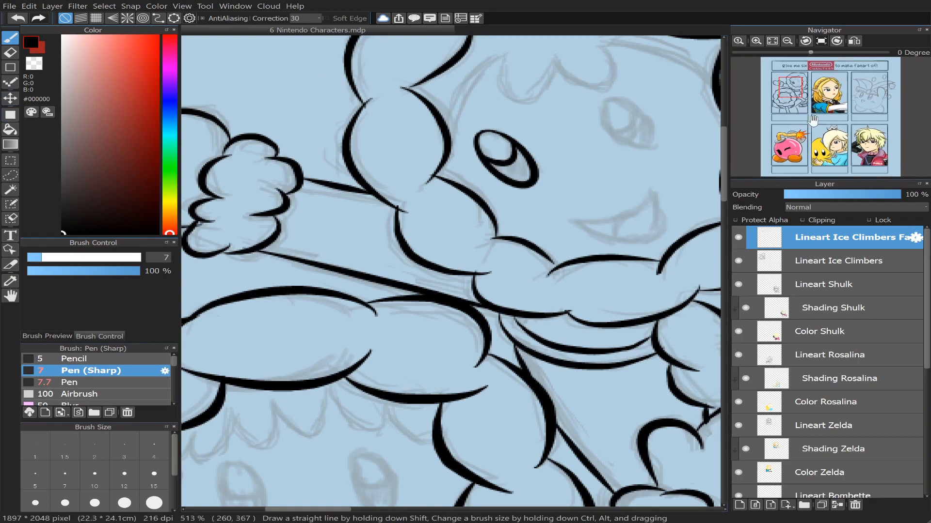
# Step: Hide the Sketch Ice Climbers layer and fill the inked eye below its highlight with black using the Bucket tool
pyautogui.scroll(-1, 808, 111)
pyautogui.scroll(-1, 809, 111)
pyautogui.moveTo(797, 92); pyautogui.dragTo(799, 90)
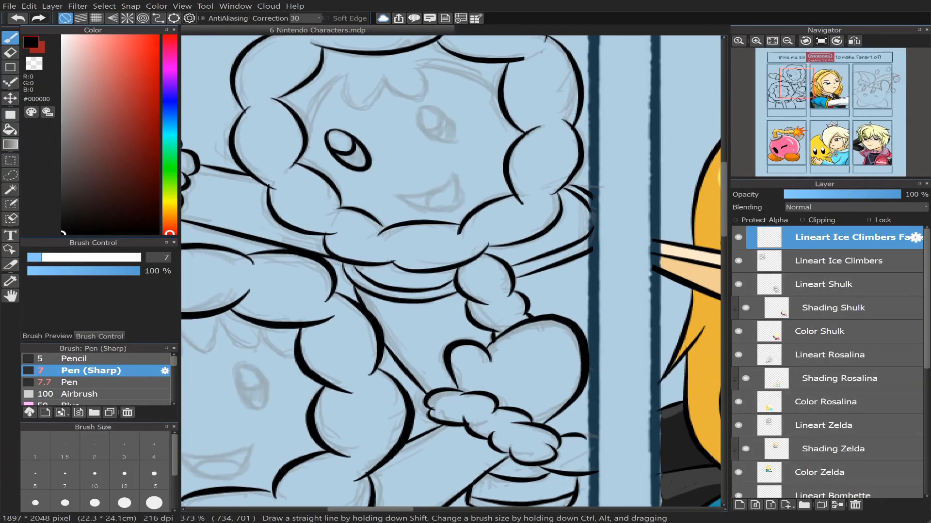
pyautogui.scroll(-5, 927, 290)
pyautogui.scroll(1, 853, 340)
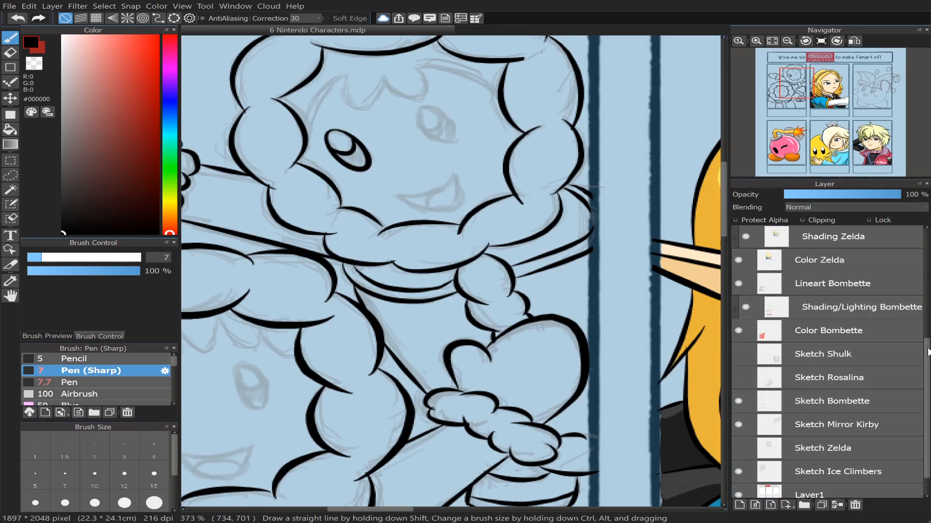
pyautogui.moveTo(927, 353)
pyautogui.mouseDown()
pyautogui.moveTo(927, 315)
pyautogui.moveTo(927, 337)
pyautogui.mouseUp()
pyautogui.scroll(-2, 926, 348)
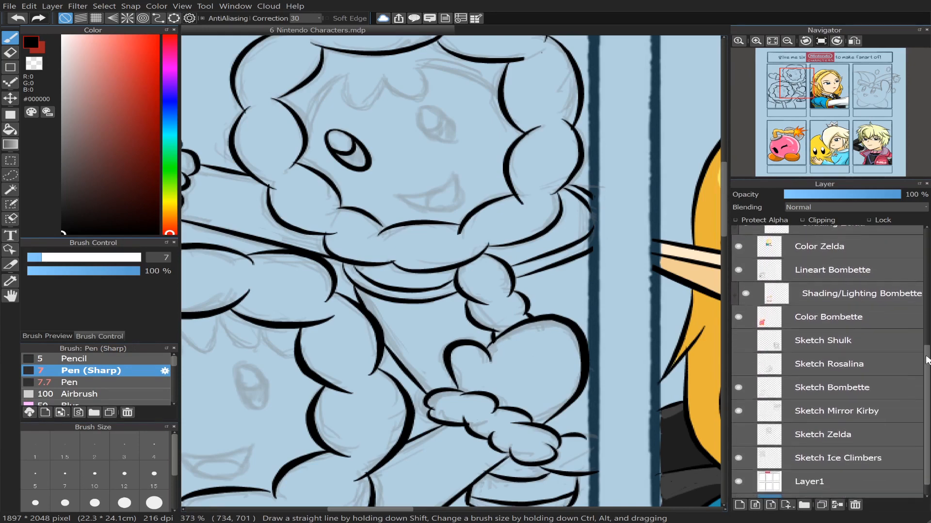
pyautogui.click(738, 444)
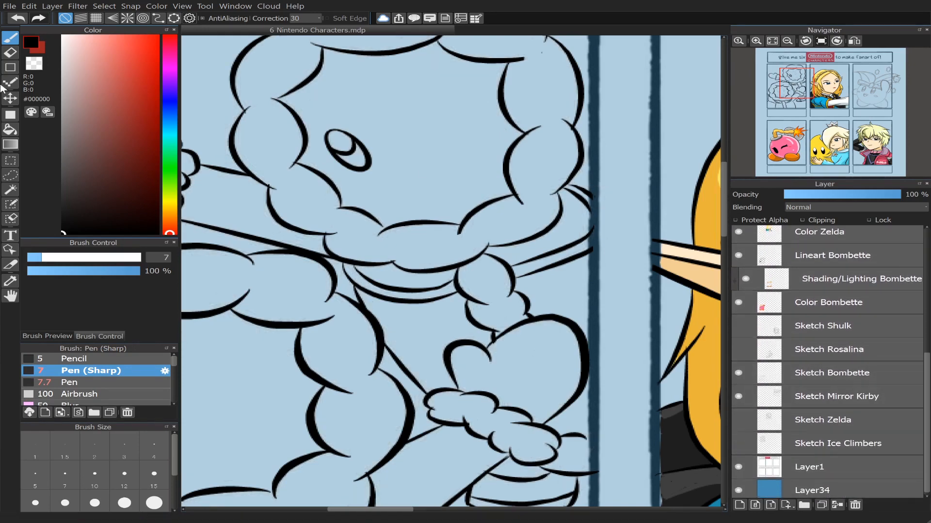
pyautogui.click(10, 130)
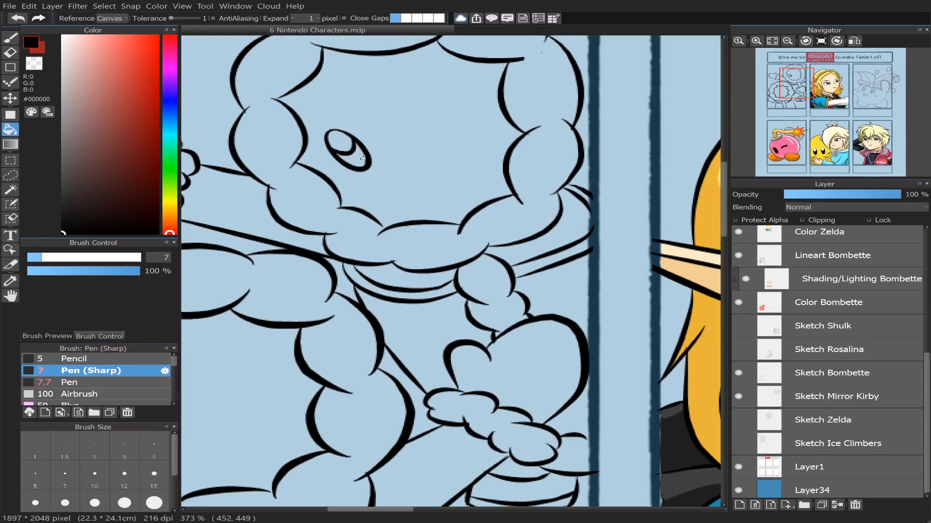
pyautogui.click(362, 156)
# Step: Paint over the gaps left in the black eye fill with Pen at size 7.7 and show Sketch Ice Climbers again
pyautogui.click(10, 39)
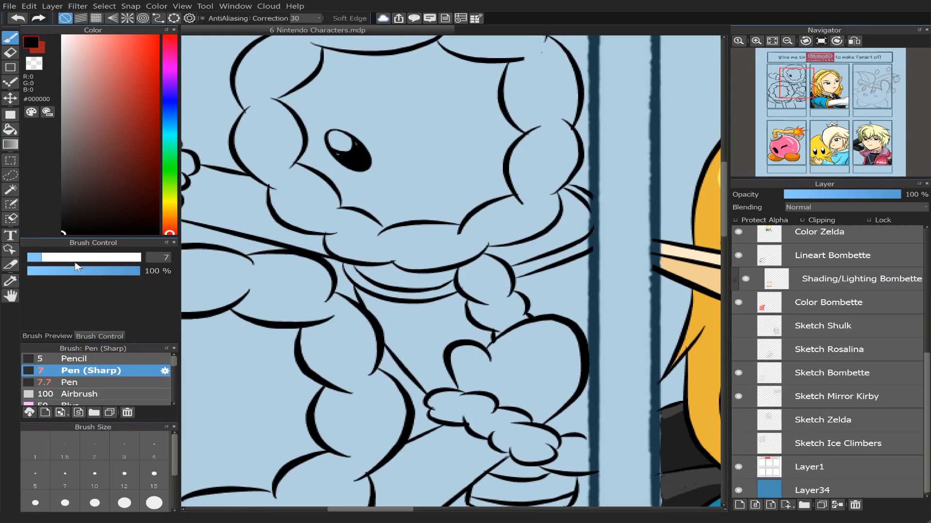
pyautogui.click(80, 382)
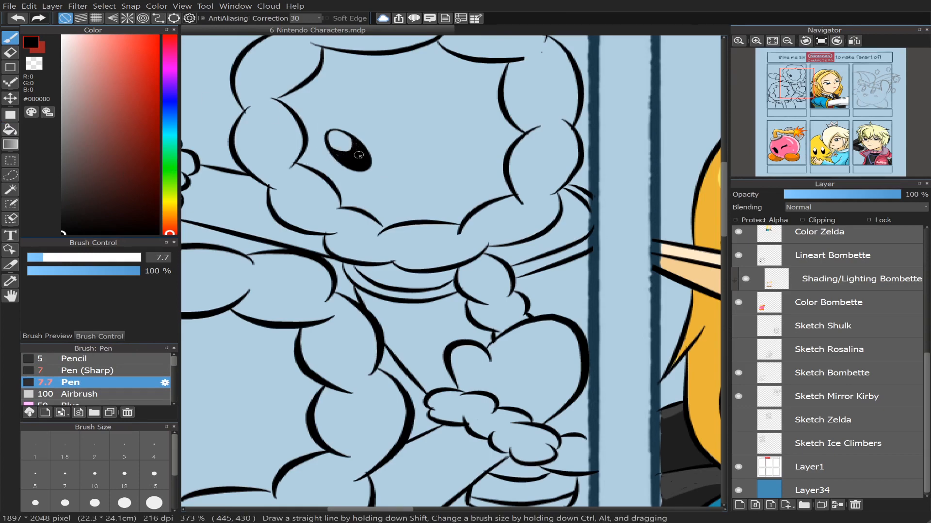
pyautogui.click(738, 444)
pyautogui.moveTo(927, 363); pyautogui.dragTo(927, 237)
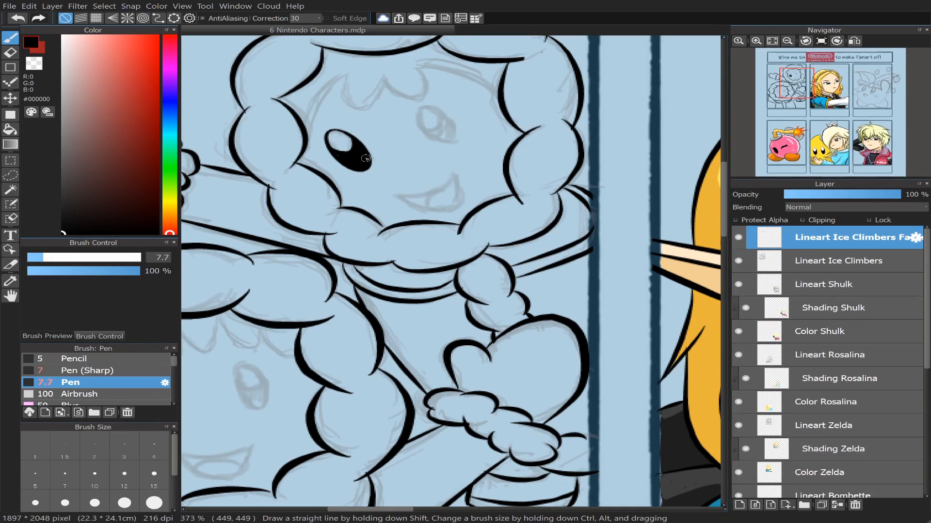
# Step: Place a copy of the finished eye on a new layer and move it over the upper climber's right eye sketch
pyautogui.hotkey('ctrl', 'shift', 'n')
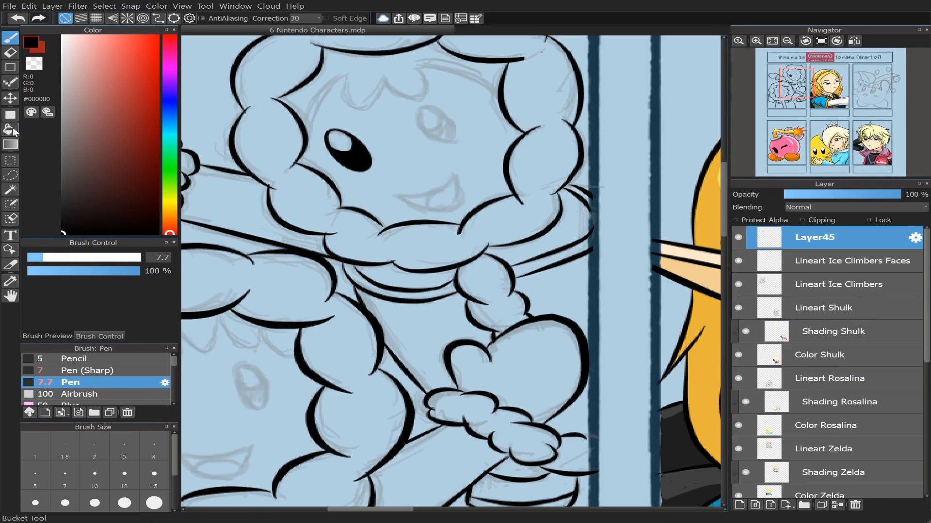
pyautogui.click(10, 98)
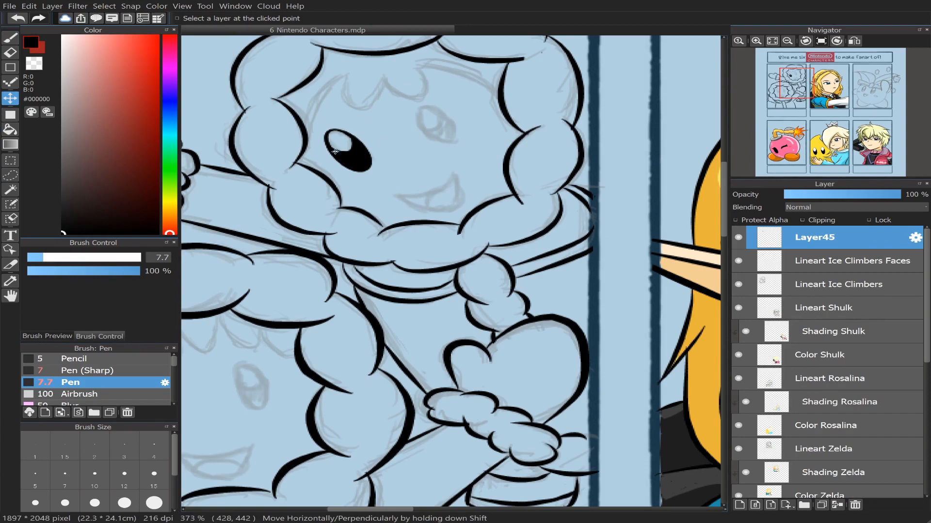
pyautogui.moveTo(335, 151); pyautogui.dragTo(445, 128)
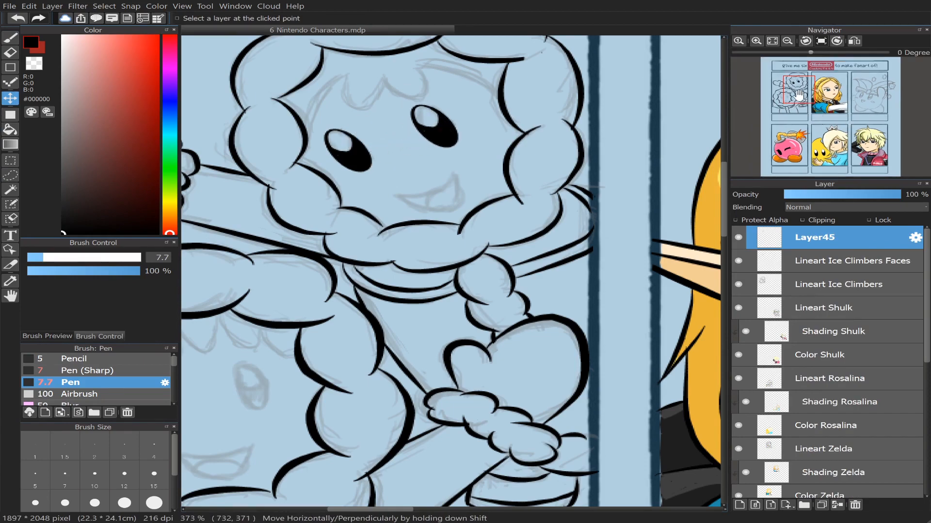
# Step: Place a copy of the finished eye on a new layer and rotate it upright over the lower climber's left eye sketch
pyautogui.moveTo(799, 94)
pyautogui.mouseDown()
pyautogui.moveTo(791, 98)
pyautogui.moveTo(801, 112)
pyautogui.mouseUp()
pyautogui.scroll(-1, 793, 92)
pyautogui.scroll(-1, 793, 92)
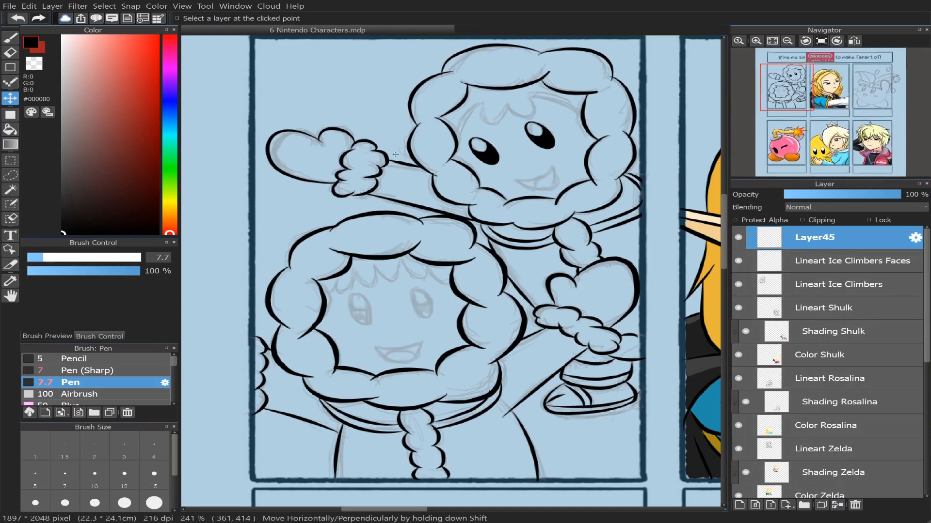
pyautogui.hotkey('ctrl', 'shift', 'n')
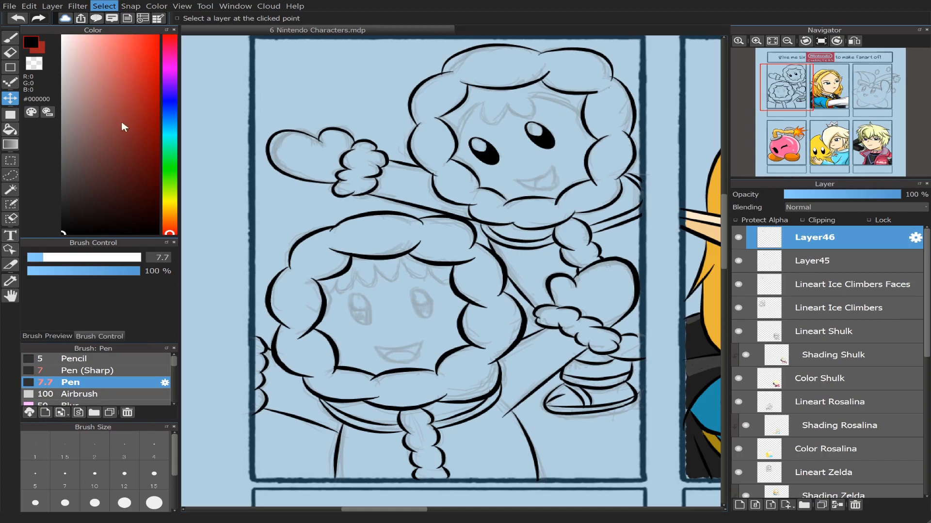
pyautogui.hotkey('ctrl', 'v')
pyautogui.moveTo(486, 135); pyautogui.dragTo(380, 275)
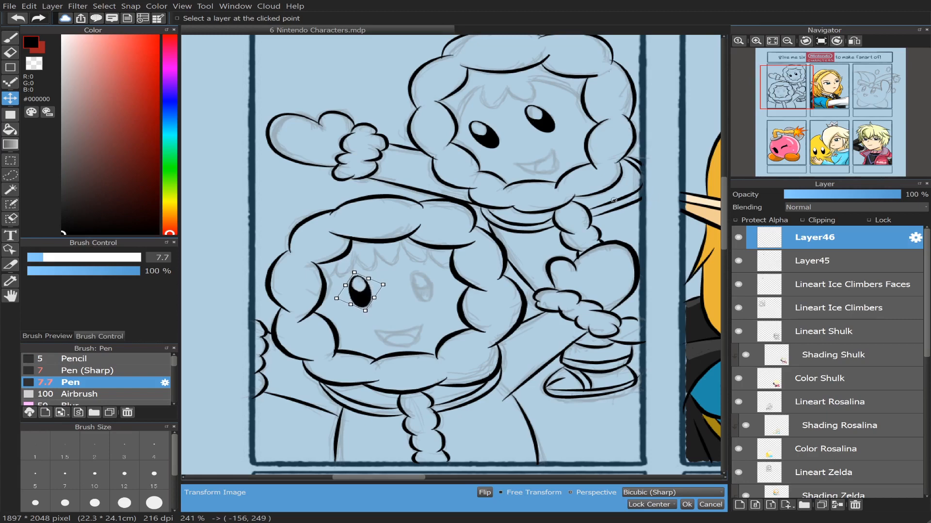
pyautogui.click(688, 505)
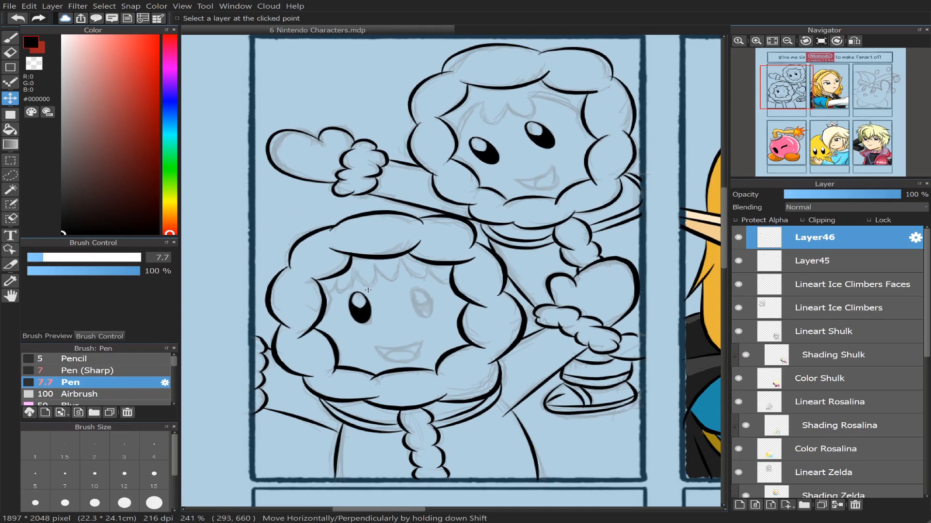
# Step: Place a copy of the upright eye on another new layer over the lower climber's right eye sketch
pyautogui.hotkey('ctrl', 'shift', 'n')
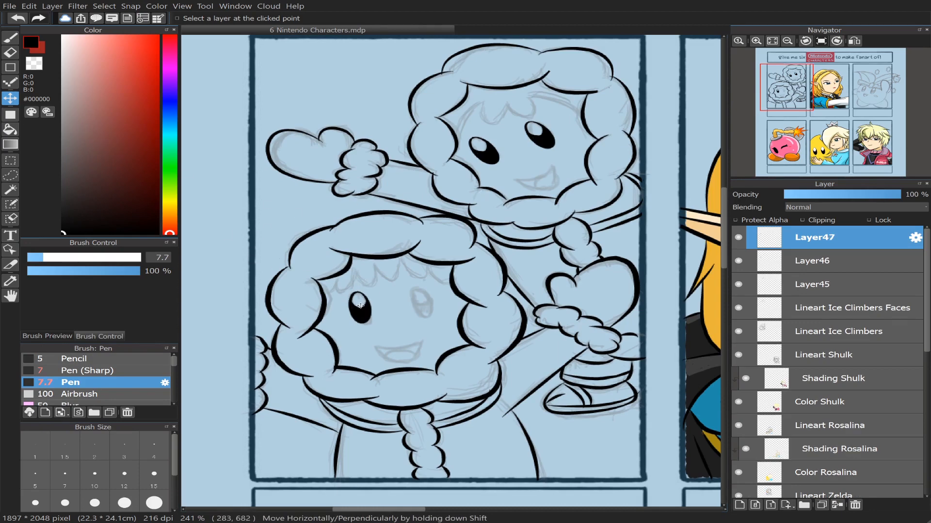
pyautogui.hotkey('ctrl', 'v')
pyautogui.moveTo(359, 297); pyautogui.dragTo(422, 304)
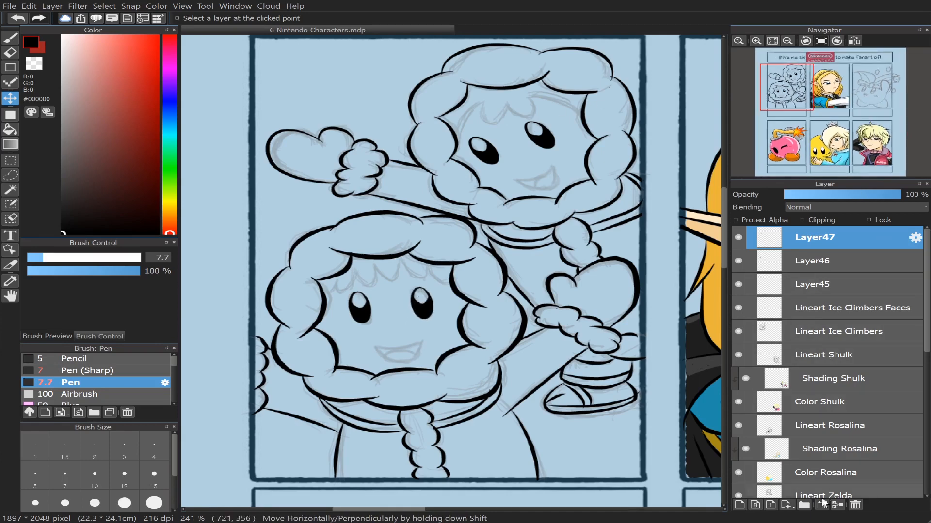
# Step: Merge the three eye-copy layers down into Lineart Ice Climbers Faces and check that layer by toggling its visibility
pyautogui.click(837, 505)
pyautogui.click(837, 505)
pyautogui.click(837, 505)
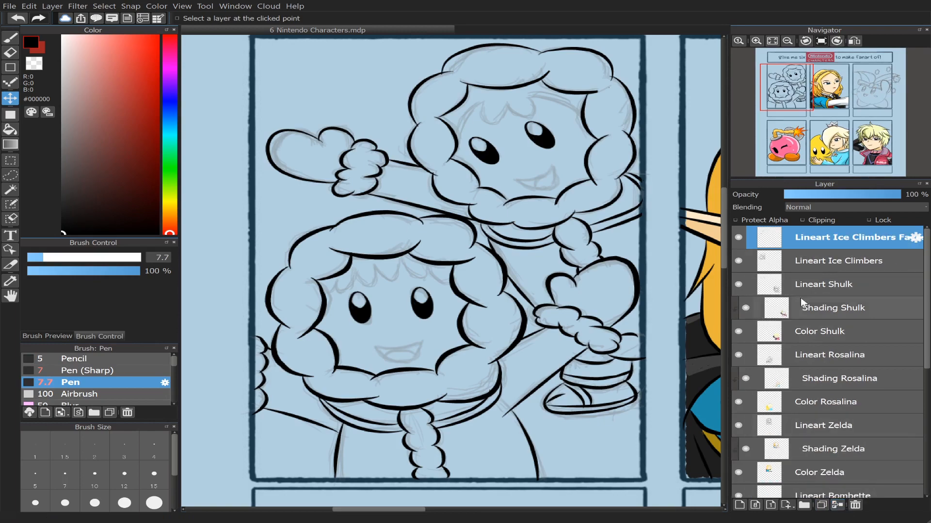
pyautogui.click(738, 237)
pyautogui.click(736, 237)
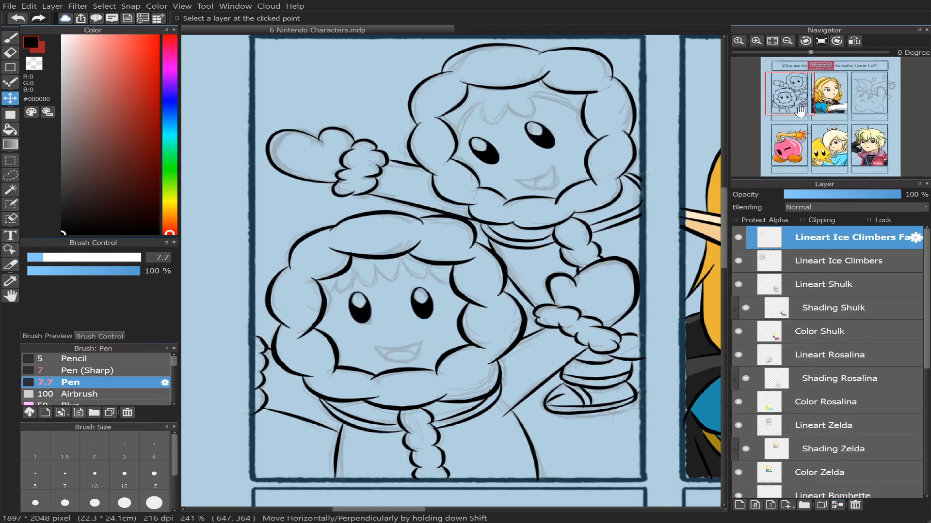
# Step: Switch to the Brush tool with Pen at size 7 for inking the lower climber's hair
pyautogui.scroll(4, 812, 103)
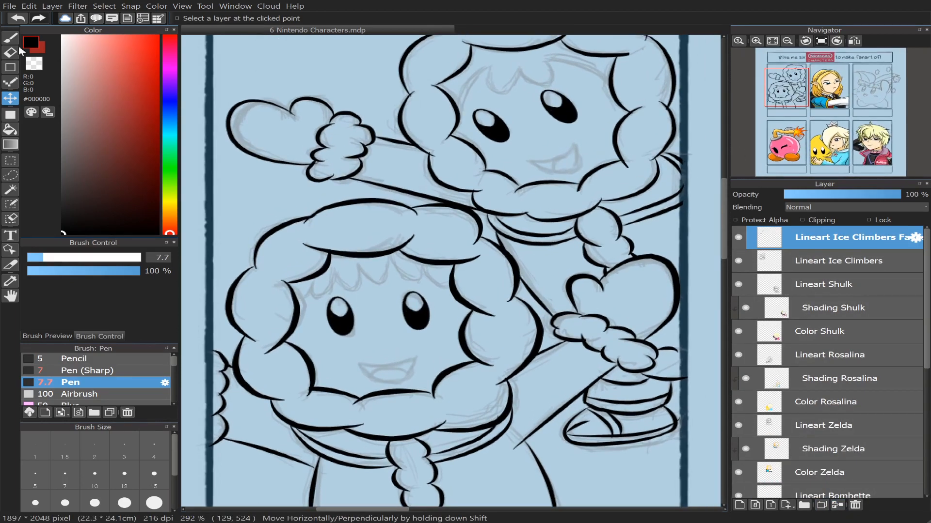
pyautogui.click(10, 38)
pyautogui.click(65, 477)
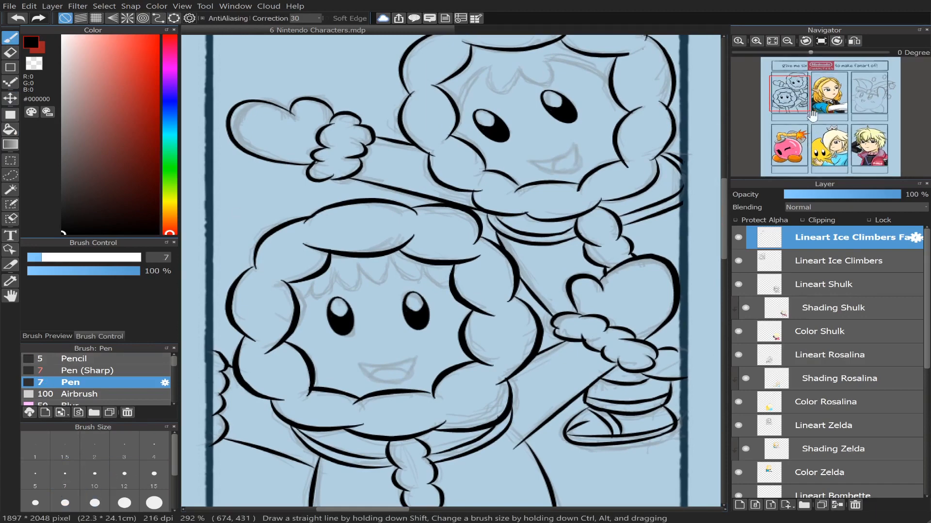
pyautogui.scroll(2, 812, 116)
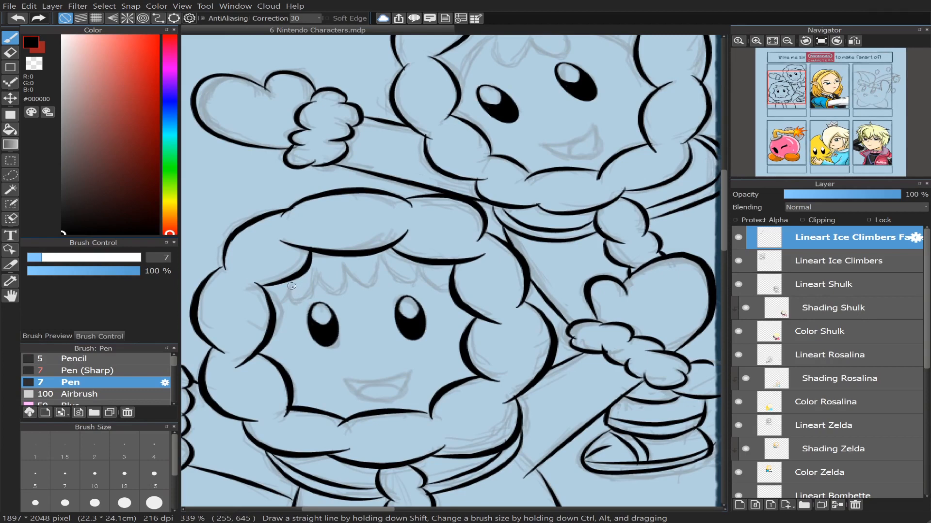
pyautogui.moveTo(291, 287)
pyautogui.mouseDown()
pyautogui.moveTo(277, 301)
pyautogui.moveTo(293, 289)
pyautogui.mouseUp()
pyautogui.hotkey('ctrl', 'z')
pyautogui.hotkey('ctrl', 'z')
pyautogui.moveTo(270, 301)
pyautogui.mouseDown()
pyautogui.moveTo(290, 284)
pyautogui.moveTo(299, 300)
pyautogui.moveTo(313, 288)
pyautogui.moveTo(325, 264)
pyautogui.moveTo(341, 291)
pyautogui.moveTo(349, 274)
pyautogui.moveTo(341, 260)
pyautogui.moveTo(342, 287)
pyautogui.moveTo(334, 263)
pyautogui.mouseUp()
pyautogui.hotkey('ctrl', 'z')
pyautogui.hotkey('ctrl', 'z')
# Step: Ink the lower climber's jagged fringe from one side of the hood to the other with Pen (Sharp) at size 7
pyautogui.click(91, 371)
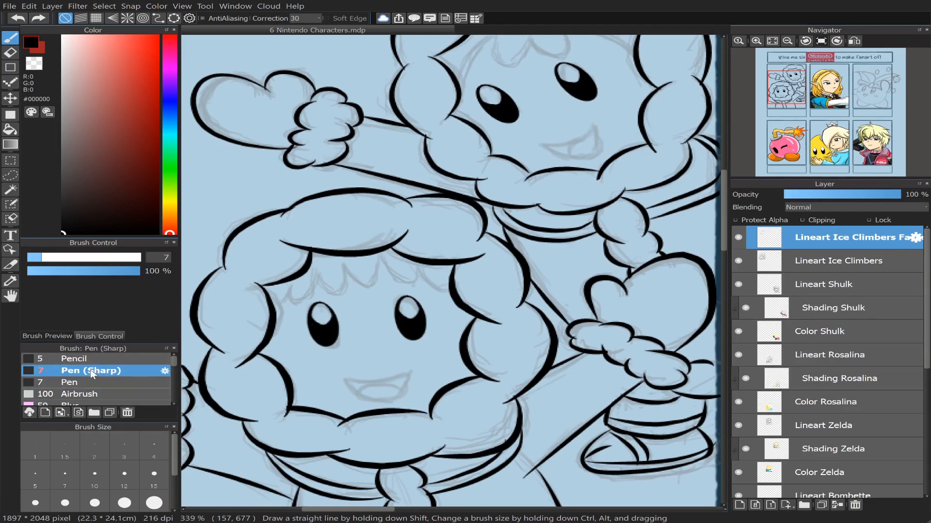
pyautogui.moveTo(272, 303)
pyautogui.mouseDown()
pyautogui.moveTo(274, 300)
pyautogui.moveTo(288, 291)
pyautogui.moveTo(300, 302)
pyautogui.moveTo(315, 267)
pyautogui.moveTo(341, 294)
pyautogui.moveTo(350, 262)
pyautogui.moveTo(327, 290)
pyautogui.moveTo(348, 277)
pyautogui.moveTo(340, 261)
pyautogui.moveTo(325, 291)
pyautogui.moveTo(347, 266)
pyautogui.moveTo(368, 286)
pyautogui.moveTo(375, 258)
pyautogui.moveTo(377, 276)
pyautogui.moveTo(378, 261)
pyautogui.moveTo(400, 280)
pyautogui.moveTo(413, 277)
pyautogui.moveTo(408, 262)
pyautogui.moveTo(378, 264)
pyautogui.moveTo(410, 280)
pyautogui.moveTo(413, 266)
pyautogui.moveTo(404, 265)
pyautogui.moveTo(454, 294)
pyautogui.mouseUp()
pyautogui.hotkey('ctrl', 'z')
pyautogui.hotkey('ctrl', 'z')
pyautogui.hotkey('ctrl', 'z')
pyautogui.hotkey('ctrl', 'z')
pyautogui.hotkey('ctrl', 'z')
pyautogui.hotkey('ctrl', 'z')
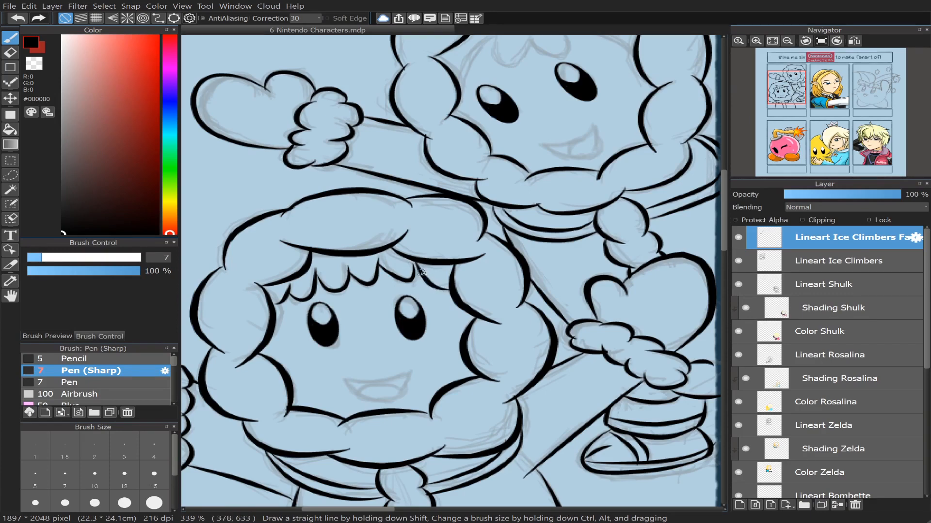
pyautogui.hotkey('ctrl', 'z')
pyautogui.moveTo(416, 267); pyautogui.dragTo(451, 292)
pyautogui.hotkey('ctrl', 'z')
pyautogui.moveTo(412, 263); pyautogui.dragTo(451, 293)
pyautogui.hotkey('ctrl', 'z')
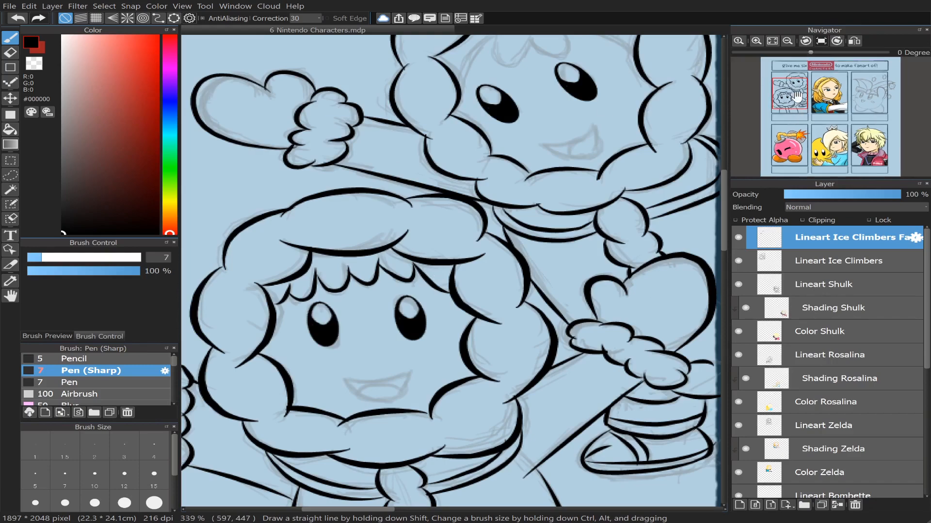
# Step: Ink the upper climber's fringe and the hairline curving to both sides of the hood opening with Pen (Sharp)
pyautogui.moveTo(795, 93); pyautogui.dragTo(799, 85)
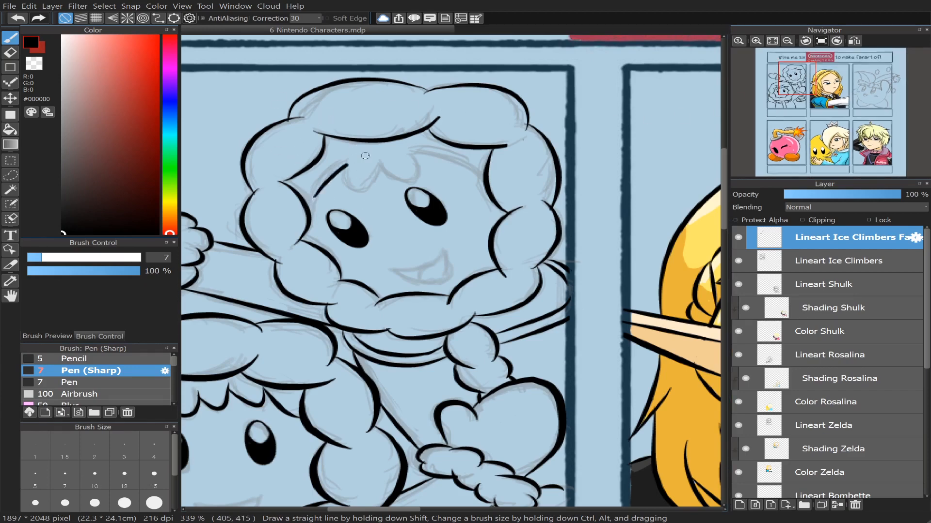
pyautogui.moveTo(309, 201)
pyautogui.mouseDown()
pyautogui.moveTo(326, 170)
pyautogui.moveTo(356, 155)
pyautogui.mouseUp()
pyautogui.hotkey('ctrl', 'z')
pyautogui.moveTo(310, 201)
pyautogui.mouseDown()
pyautogui.moveTo(323, 178)
pyautogui.moveTo(359, 148)
pyautogui.moveTo(342, 181)
pyautogui.moveTo(367, 183)
pyautogui.moveTo(353, 187)
pyautogui.moveTo(387, 162)
pyautogui.moveTo(396, 175)
pyautogui.moveTo(413, 174)
pyautogui.moveTo(406, 155)
pyautogui.moveTo(406, 177)
pyautogui.moveTo(416, 167)
pyautogui.moveTo(405, 147)
pyautogui.moveTo(495, 174)
pyautogui.mouseUp()
pyautogui.hotkey('ctrl', 'z')
pyautogui.hotkey('ctrl', 'z')
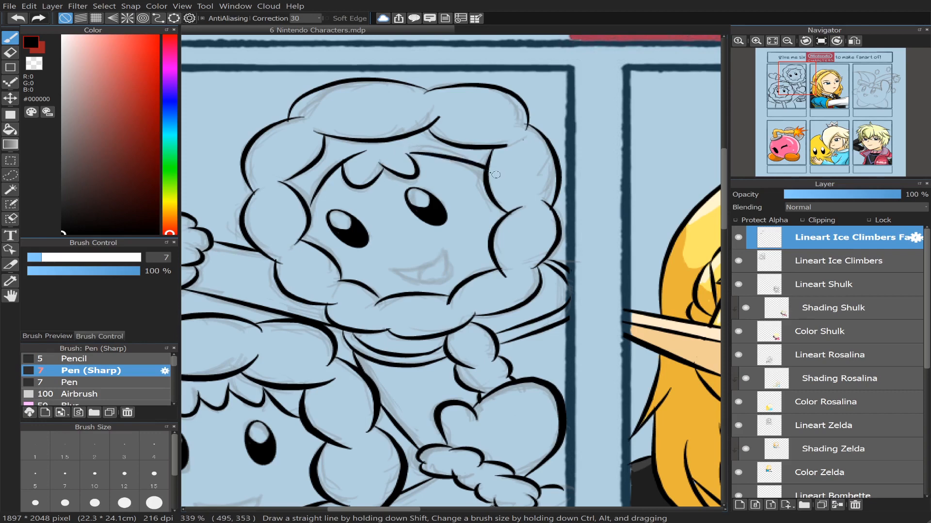
pyautogui.hotkey('ctrl', 'z')
pyautogui.moveTo(406, 152)
pyautogui.mouseDown()
pyautogui.moveTo(442, 156)
pyautogui.moveTo(482, 176)
pyautogui.mouseUp()
pyautogui.hotkey('ctrl', 'z')
pyautogui.moveTo(405, 154); pyautogui.dragTo(483, 176)
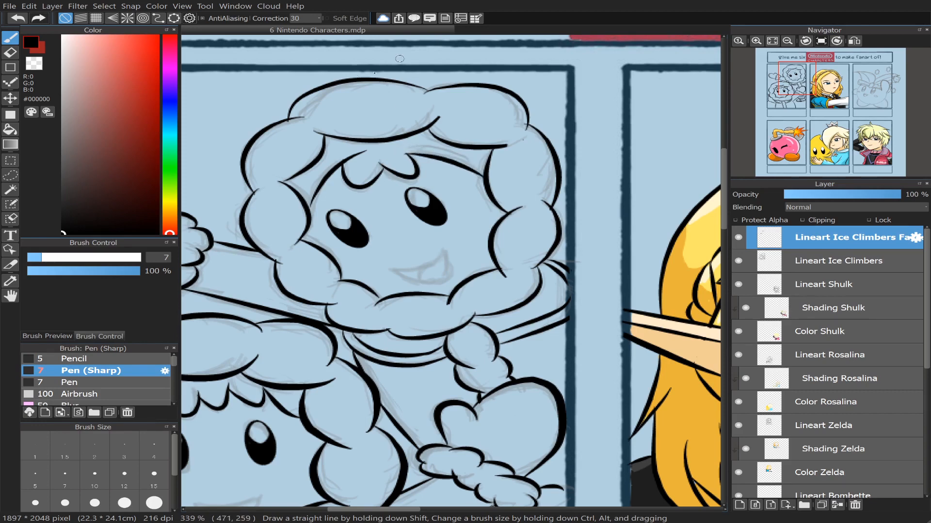
pyautogui.click(10, 52)
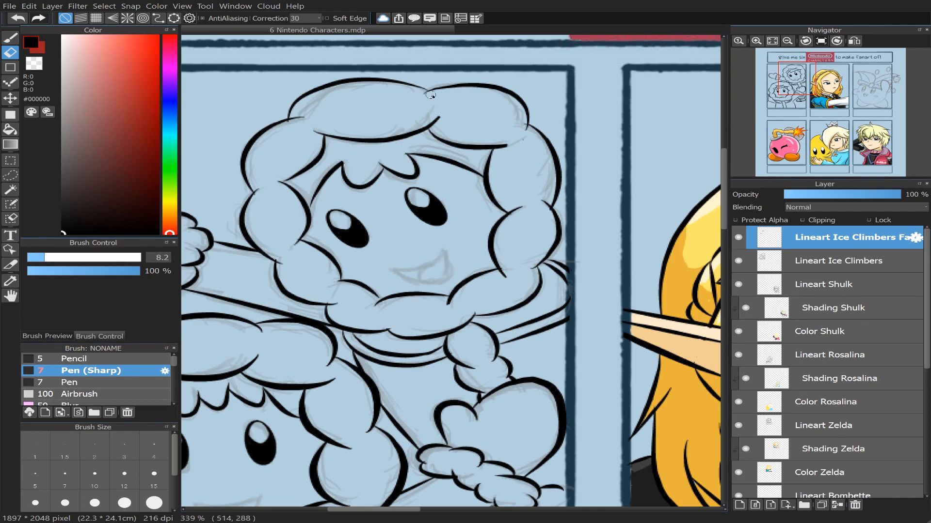
# Step: Ink the outline of the upper climber's open smiling mouth over the sketch with Pen (Sharp)
pyautogui.moveTo(795, 87); pyautogui.dragTo(784, 91)
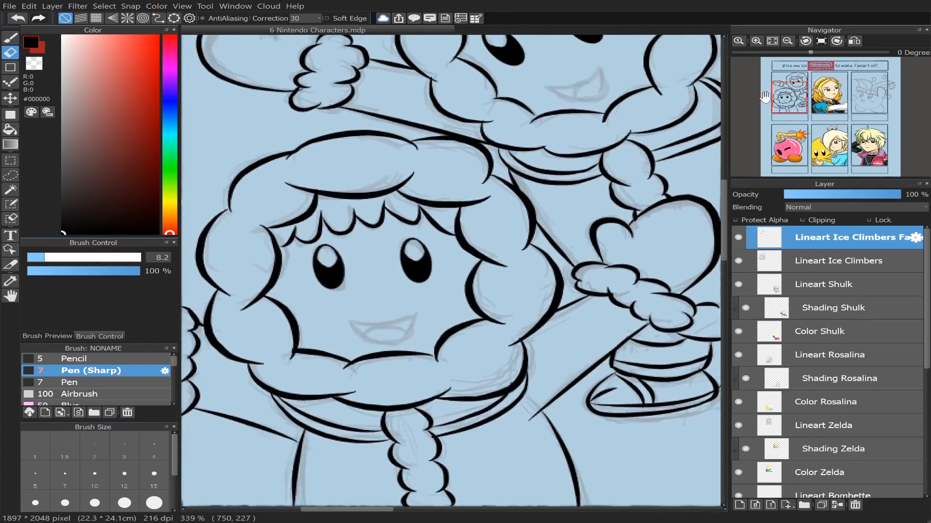
pyautogui.click(791, 97)
pyautogui.moveTo(791, 97); pyautogui.dragTo(787, 91)
pyautogui.press('b')
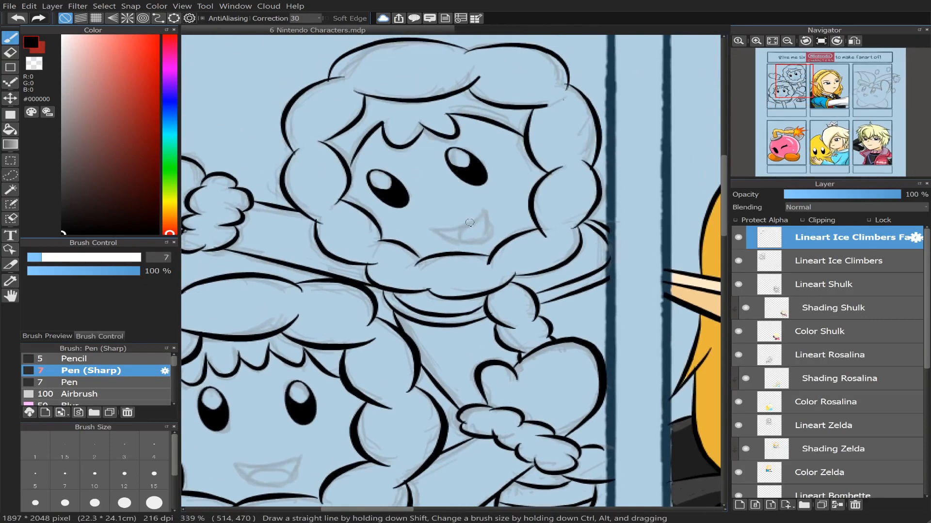
pyautogui.moveTo(429, 228); pyautogui.dragTo(476, 210)
pyautogui.hotkey('ctrl', 'z')
pyautogui.moveTo(427, 227); pyautogui.dragTo(482, 212)
pyautogui.hotkey('ctrl', 'z')
pyautogui.moveTo(429, 227); pyautogui.dragTo(484, 209)
pyautogui.hotkey('ctrl', 'z')
pyautogui.moveTo(427, 227); pyautogui.dragTo(482, 207)
pyautogui.moveTo(431, 227)
pyautogui.mouseDown()
pyautogui.moveTo(466, 242)
pyautogui.moveTo(481, 226)
pyautogui.moveTo(473, 213)
pyautogui.moveTo(476, 243)
pyautogui.moveTo(491, 234)
pyautogui.moveTo(476, 206)
pyautogui.mouseUp()
pyautogui.hotkey('ctrl', 'z')
pyautogui.hotkey('ctrl', 'z')
pyautogui.moveTo(430, 227)
pyautogui.mouseDown()
pyautogui.moveTo(475, 243)
pyautogui.moveTo(492, 213)
pyautogui.mouseUp()
pyautogui.hotkey('ctrl', 'z')
pyautogui.moveTo(454, 237)
pyautogui.mouseDown()
pyautogui.moveTo(482, 238)
pyautogui.moveTo(483, 209)
pyautogui.mouseUp()
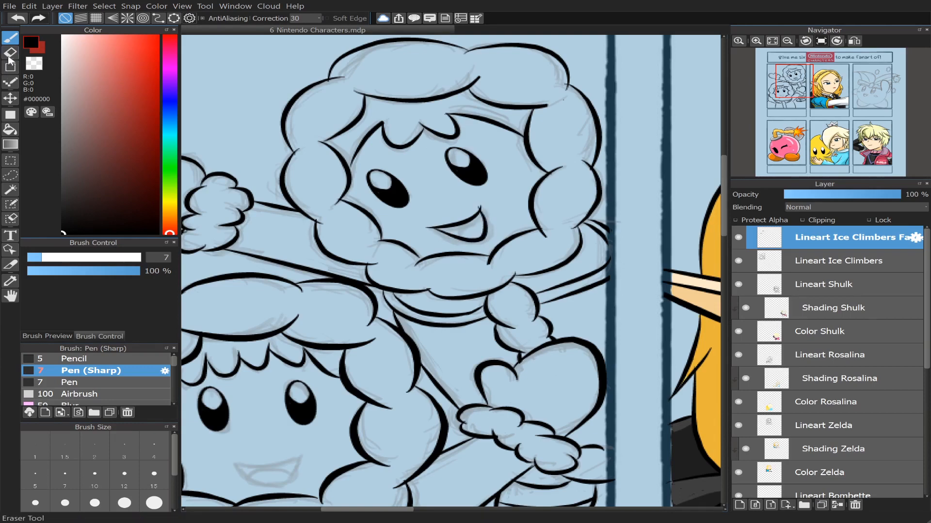
# Step: Trim the overshooting left corner of the upper climber's mouth with the Eraser and ink the tongue line inside it
pyautogui.press('e')
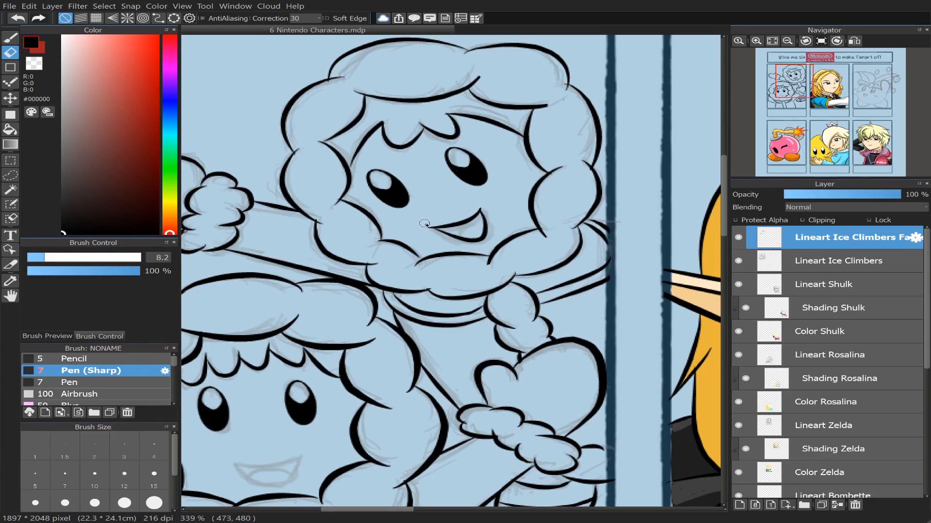
pyautogui.click(10, 37)
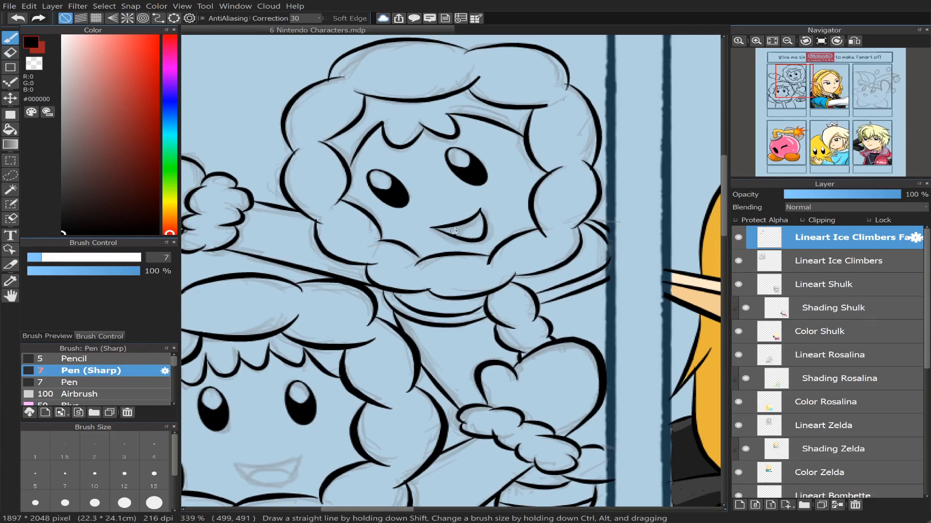
pyautogui.moveTo(454, 232); pyautogui.dragTo(479, 219)
pyautogui.hotkey('ctrl', 'z')
pyautogui.moveTo(477, 229)
pyautogui.mouseDown()
pyautogui.moveTo(486, 228)
pyautogui.moveTo(479, 223)
pyautogui.mouseUp()
pyautogui.hotkey('ctrl', 'z')
pyautogui.hotkey('ctrl', 'z')
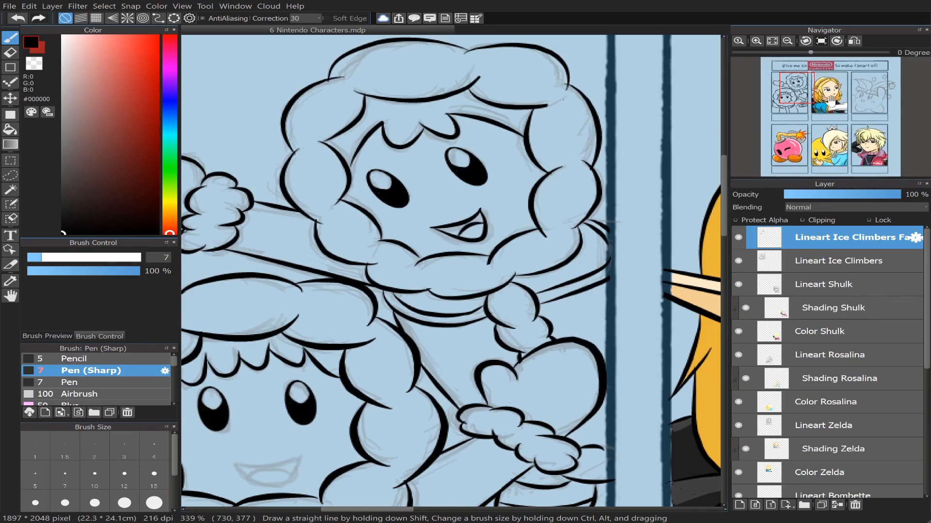
# Step: Ink the outline of the lower climber's open smiling mouth over the sketch with Pen (Sharp)
pyautogui.moveTo(782, 88); pyautogui.dragTo(788, 97)
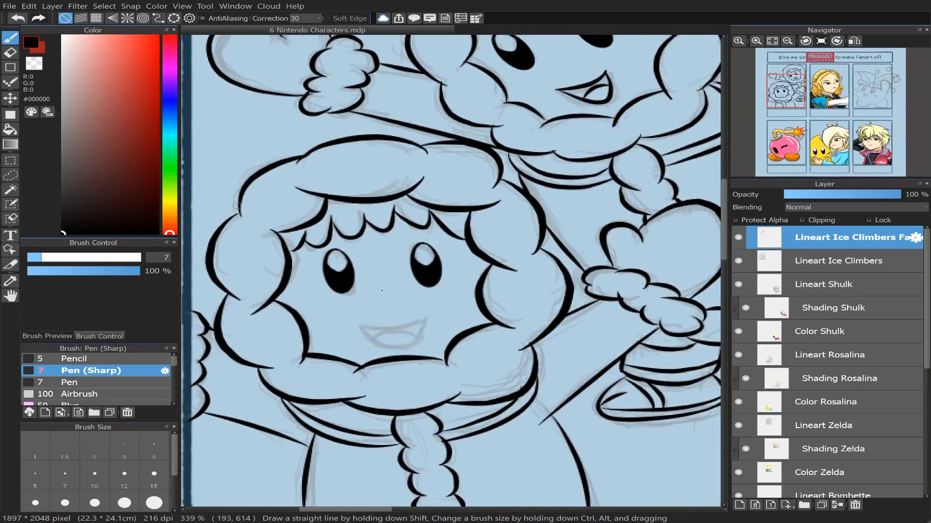
pyautogui.moveTo(364, 319)
pyautogui.mouseDown()
pyautogui.moveTo(395, 322)
pyautogui.moveTo(424, 306)
pyautogui.mouseUp()
pyautogui.hotkey('ctrl', 'z')
pyautogui.moveTo(370, 325); pyautogui.dragTo(425, 309)
pyautogui.moveTo(363, 324)
pyautogui.mouseDown()
pyautogui.moveTo(399, 345)
pyautogui.moveTo(419, 312)
pyautogui.mouseUp()
pyautogui.hotkey('ctrl', 'z')
pyautogui.moveTo(362, 324)
pyautogui.mouseDown()
pyautogui.moveTo(402, 346)
pyautogui.moveTo(419, 312)
pyautogui.mouseUp()
pyautogui.hotkey('ctrl', 'z')
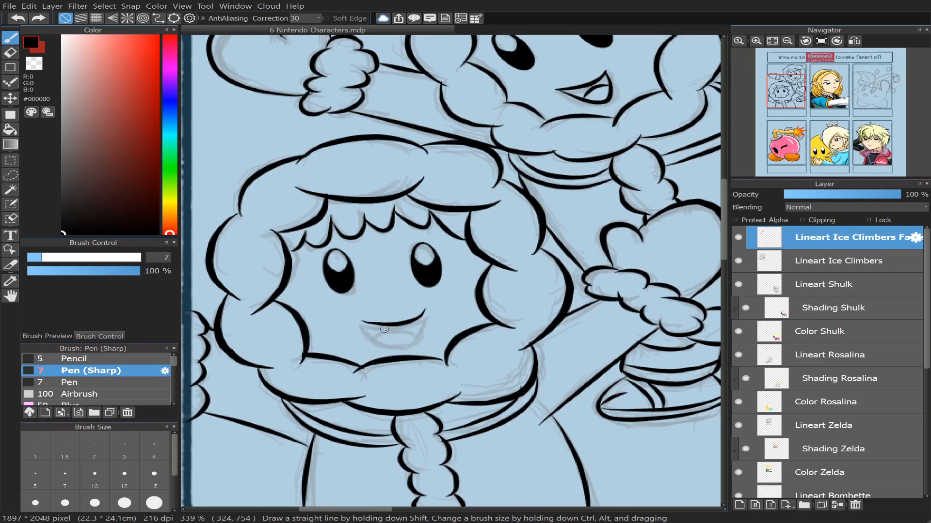
pyautogui.moveTo(362, 323)
pyautogui.mouseDown()
pyautogui.moveTo(405, 344)
pyautogui.moveTo(419, 311)
pyautogui.mouseUp()
pyautogui.hotkey('ctrl', 'z')
pyautogui.moveTo(362, 323)
pyautogui.mouseDown()
pyautogui.moveTo(401, 349)
pyautogui.moveTo(420, 339)
pyautogui.moveTo(419, 312)
pyautogui.mouseUp()
# Step: Clean up the corner of the lower climber's mouth with the Eraser and ink the tongue line inside it
pyautogui.press('e')
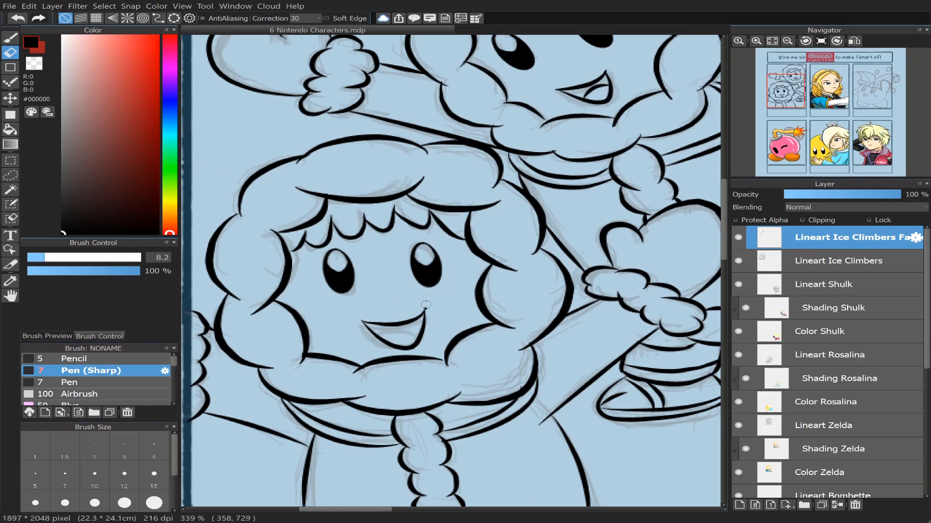
pyautogui.press('b')
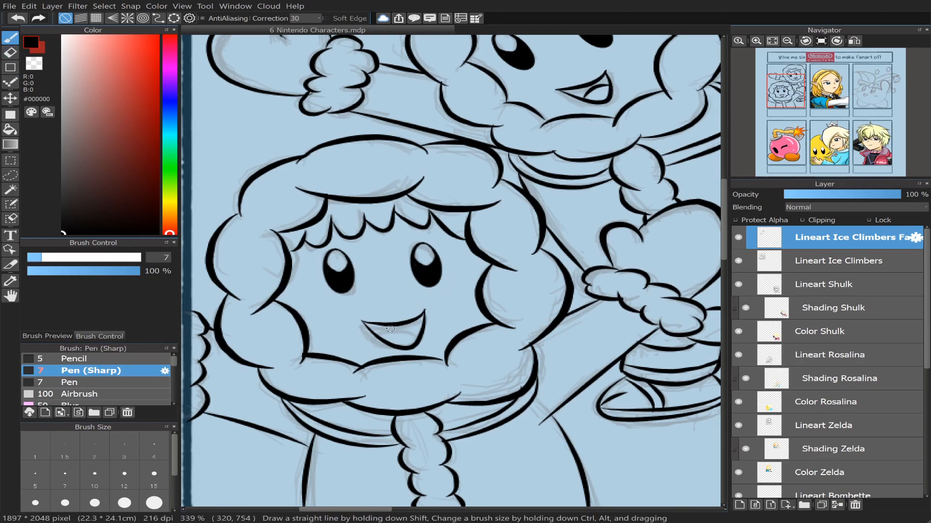
pyautogui.moveTo(380, 338); pyautogui.dragTo(418, 333)
# Step: Hide the Sketch Ice Climbers layer and review the finished Ice Climbers lineart
pyautogui.scroll(-2, 793, 102)
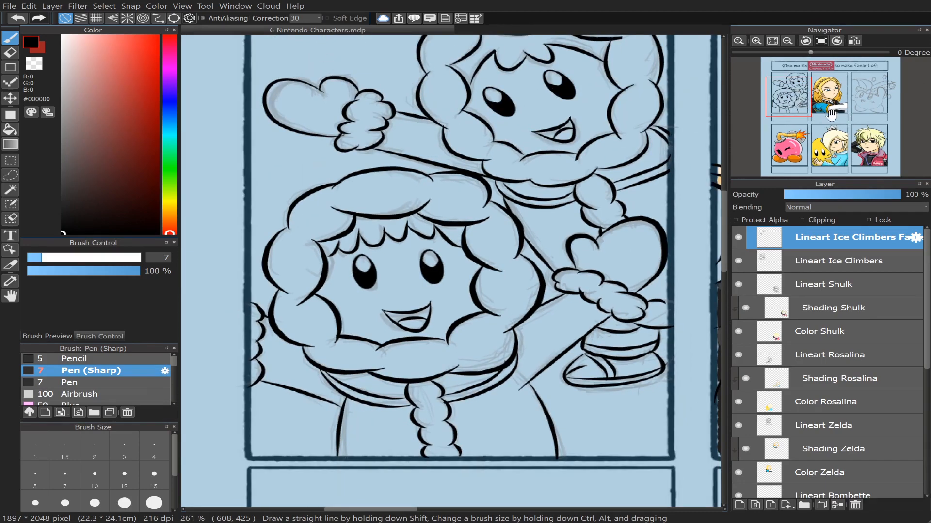
pyautogui.scroll(2, 799, 96)
pyautogui.moveTo(795, 97); pyautogui.dragTo(782, 110)
pyautogui.scroll(-2, 785, 111)
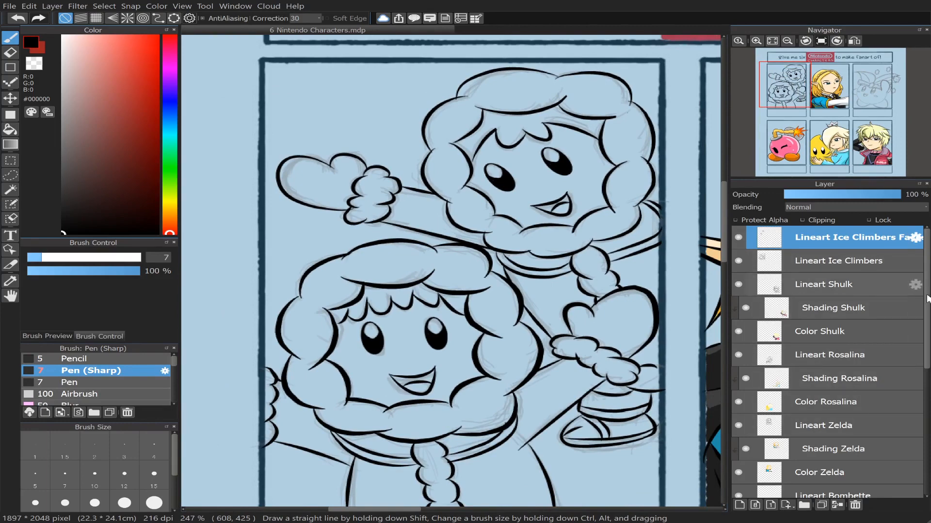
pyautogui.scroll(-5, 808, 438)
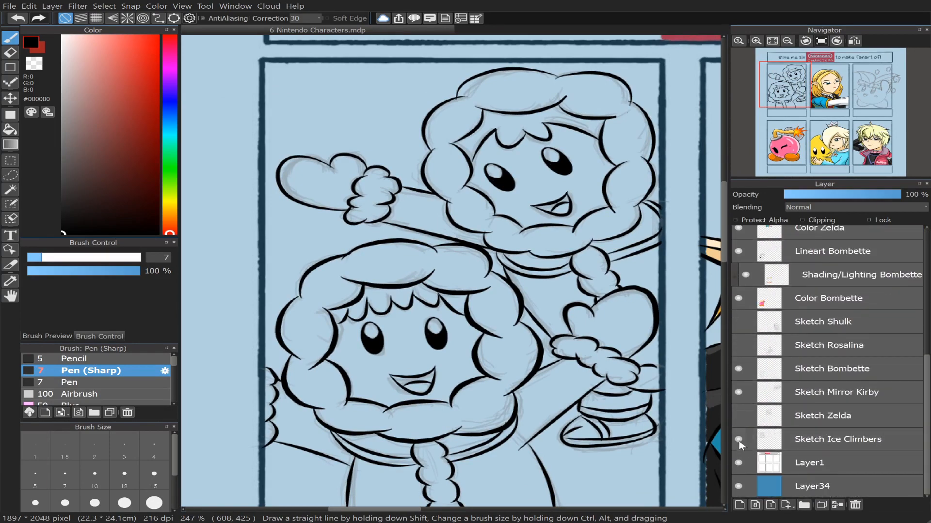
pyautogui.click(739, 440)
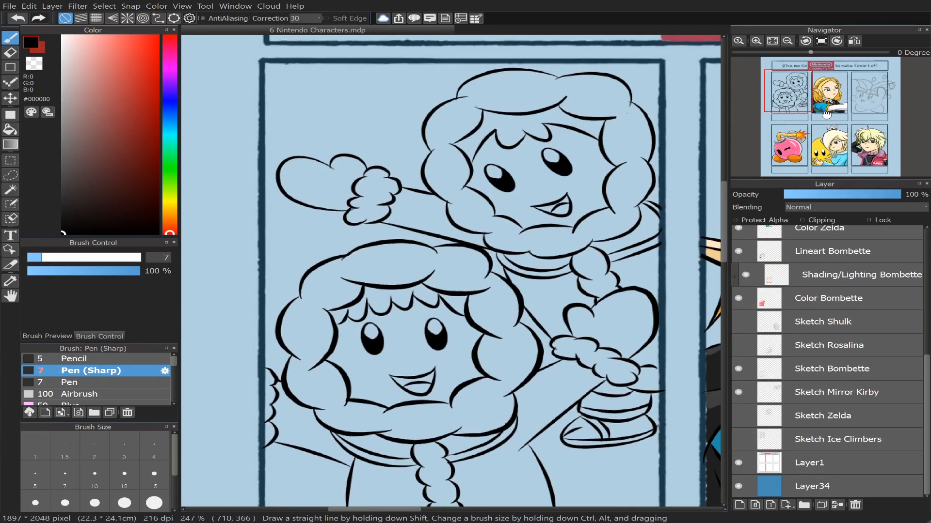
pyautogui.scroll(-1, 827, 113)
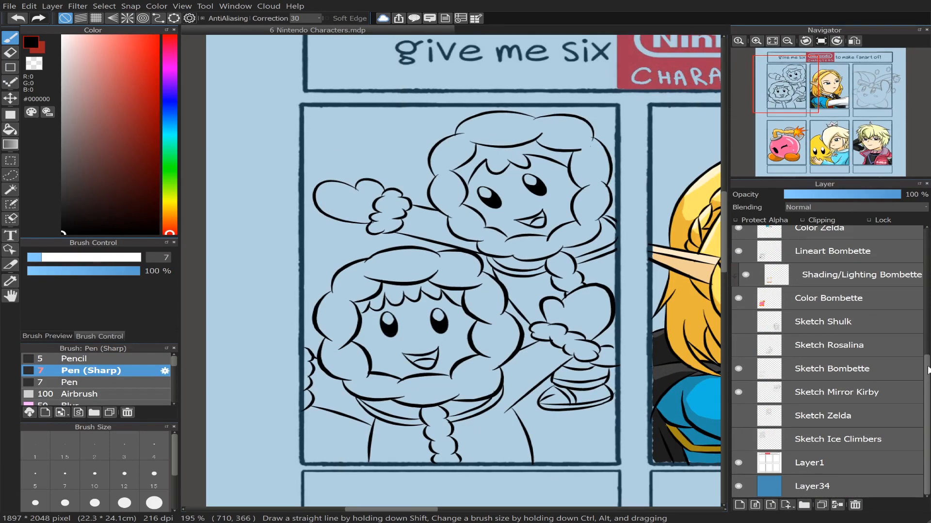
pyautogui.scroll(5, 927, 369)
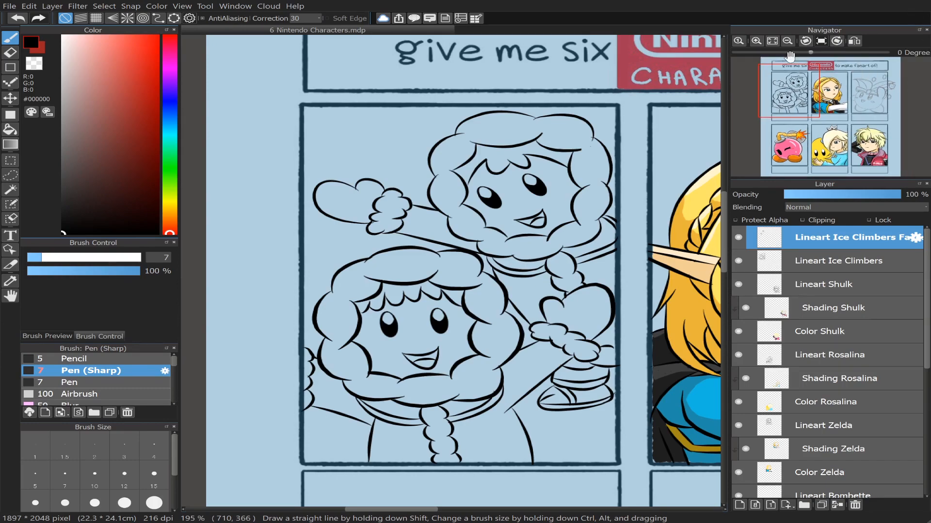
pyautogui.scroll(3, 797, 92)
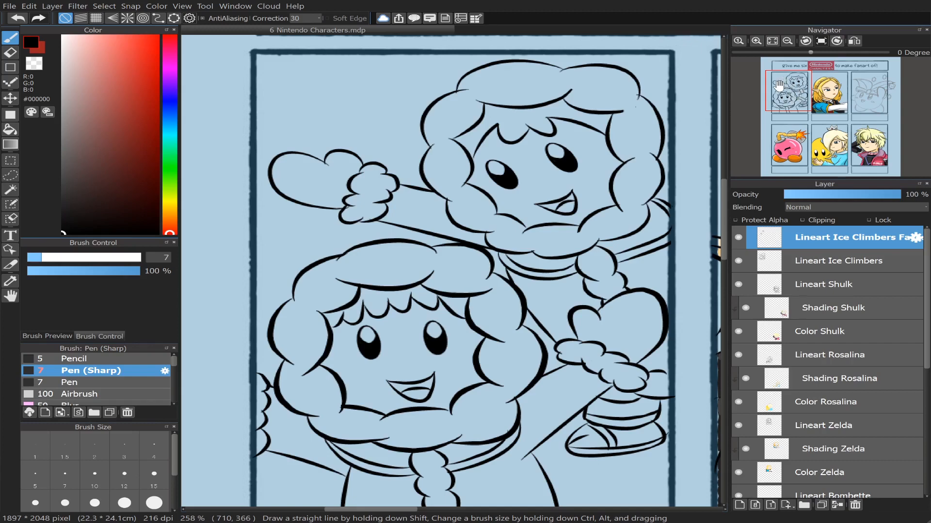
# Step: Check the Ice Climbers' faces by switching the Lineart Ice Climbers Faces layer off and on
pyautogui.moveTo(782, 86); pyautogui.dragTo(787, 92)
pyautogui.click(738, 237)
pyautogui.click(738, 237)
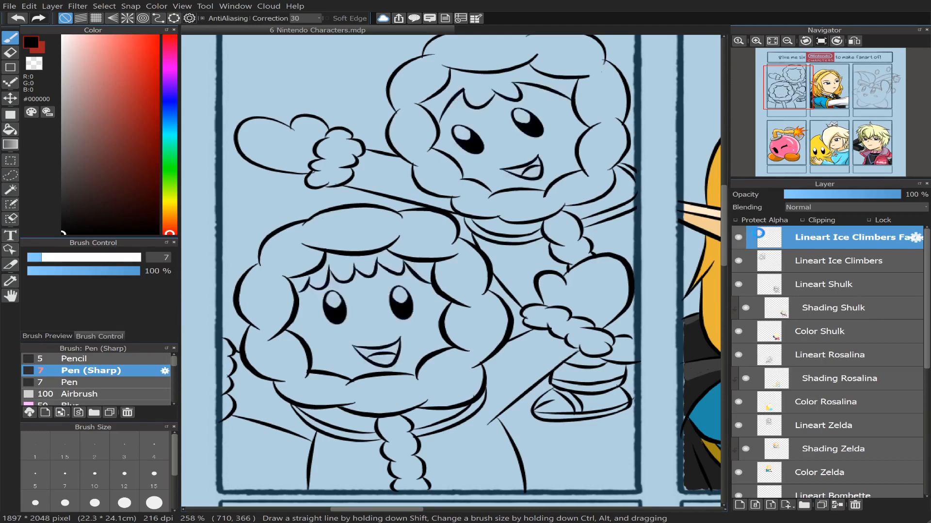
pyautogui.click(738, 237)
pyautogui.click(738, 237)
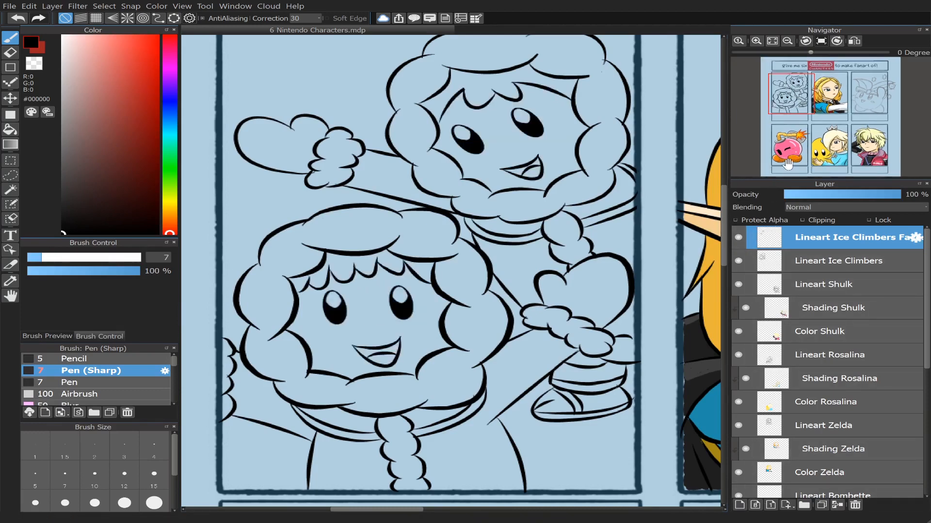
# Step: Add a layer named Color Ice Climbers above Lineart Shulk and sample Zelda's light skin colour #FFEACA
pyautogui.click(828, 294)
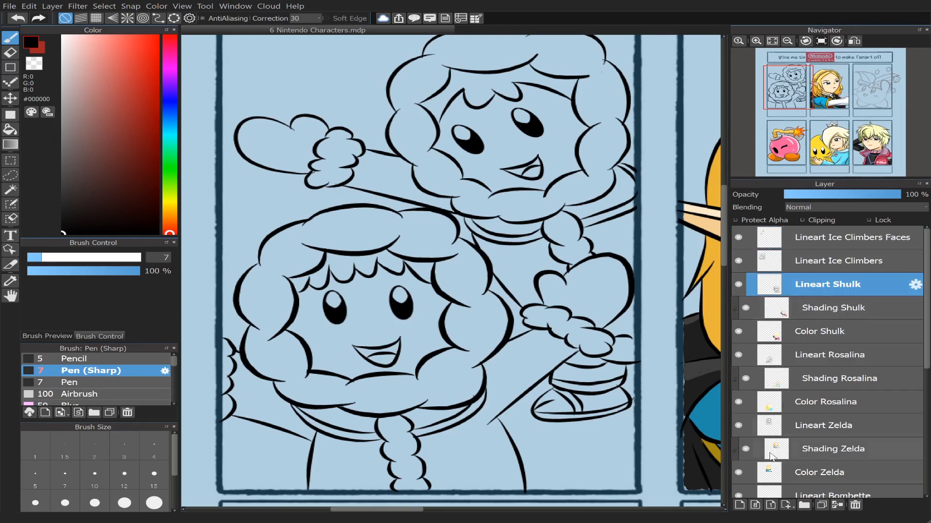
pyautogui.click(739, 505)
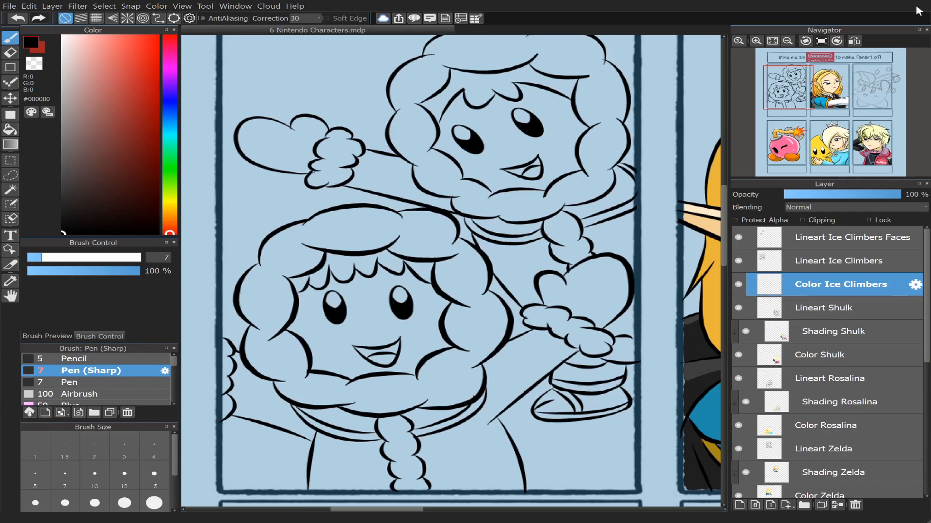
pyautogui.moveTo(781, 95); pyautogui.dragTo(801, 93)
pyautogui.scroll(-2, 809, 89)
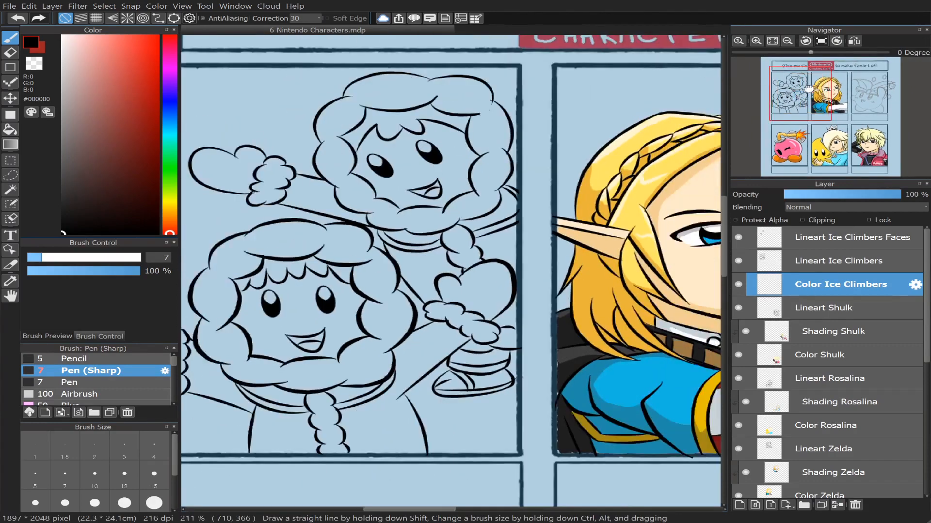
pyautogui.scroll(-1, 809, 88)
pyautogui.rightClick(673, 271)
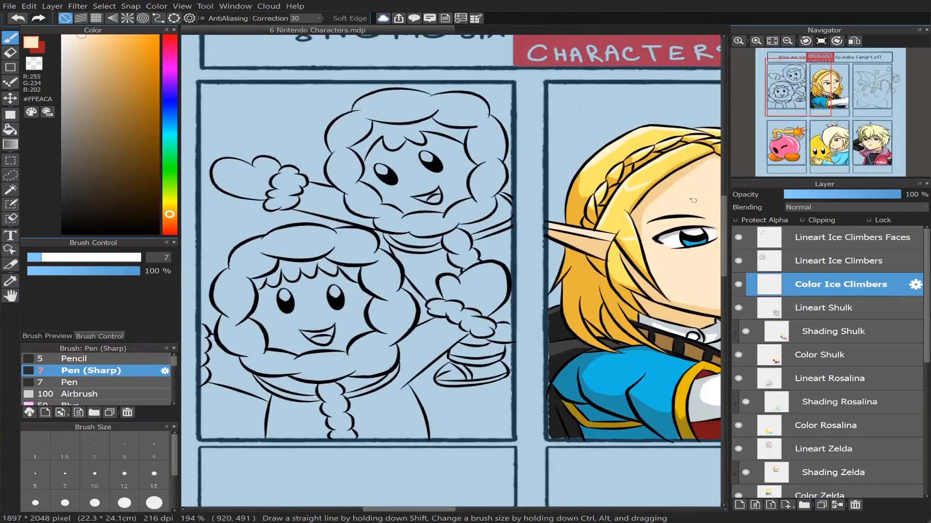
# Step: Bucket-fill both climbers' face areas with the skin colour while the Lineart Ice Climbers Faces layer is temporarily hidden
pyautogui.click(11, 133)
pyautogui.click(738, 237)
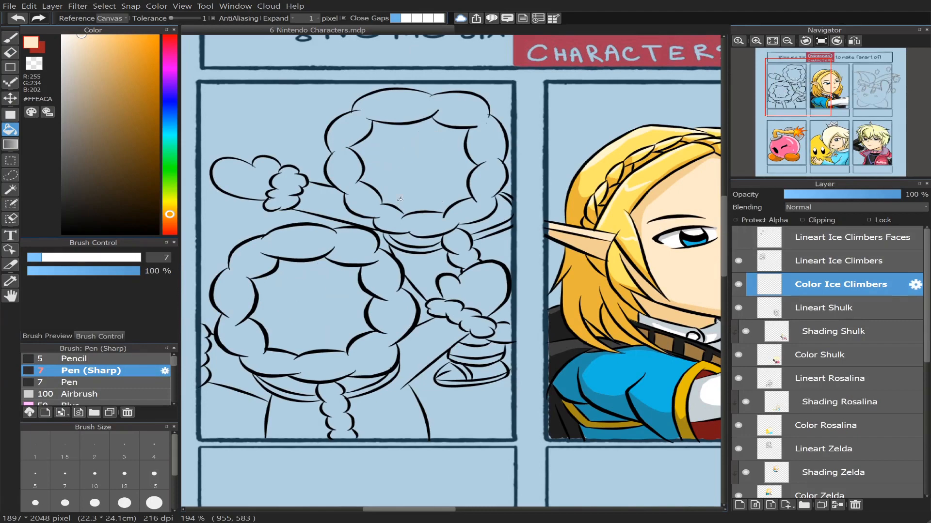
pyautogui.click(430, 169)
pyautogui.click(310, 305)
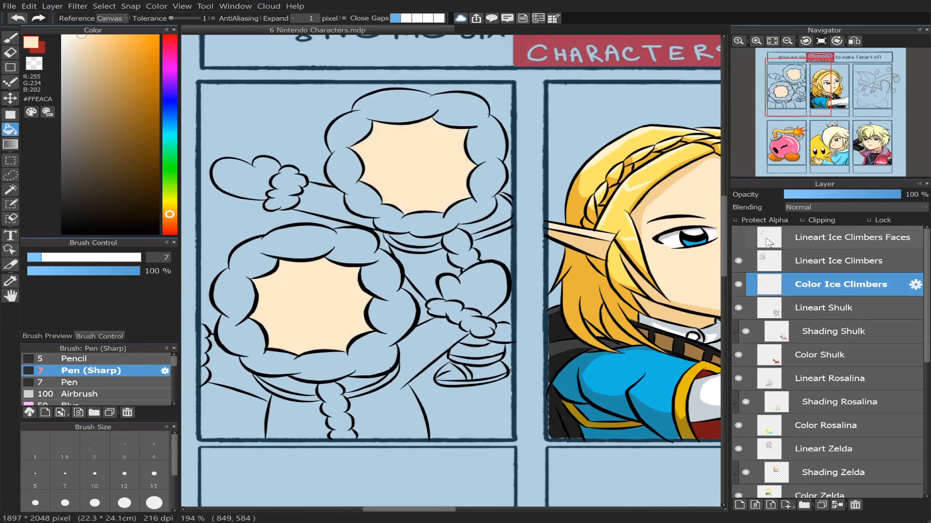
pyautogui.click(738, 237)
# Step: Set the colour to white #FFFFFF and fill the eye highlights of both climbers
pyautogui.scroll(2, 798, 97)
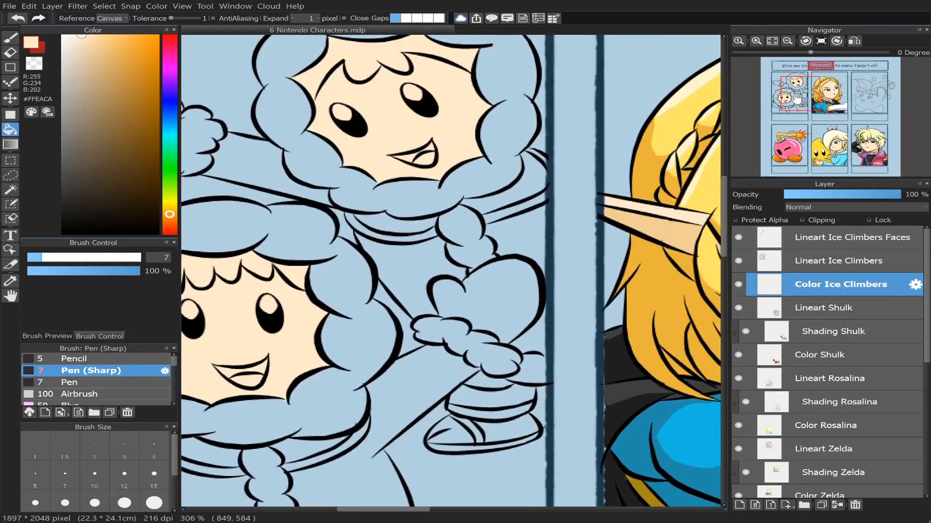
pyautogui.moveTo(797, 97); pyautogui.dragTo(791, 94)
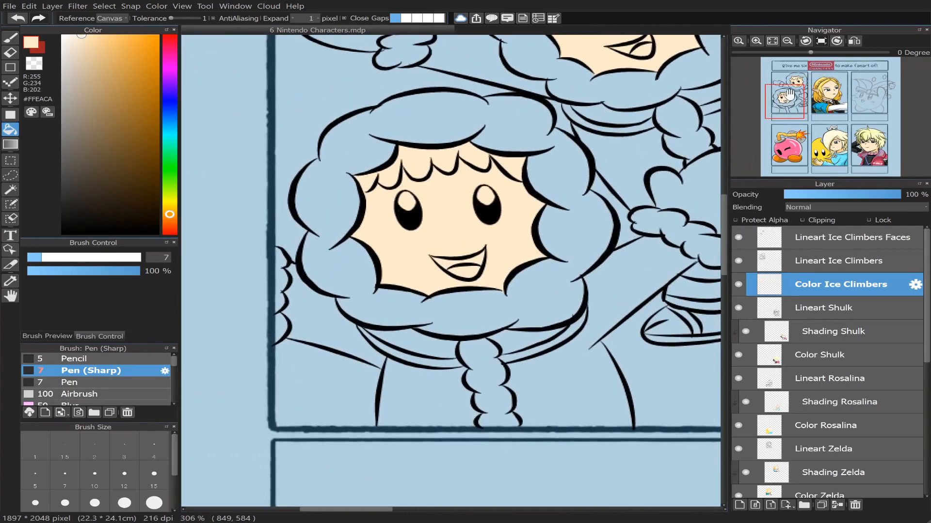
pyautogui.scroll(1, 790, 95)
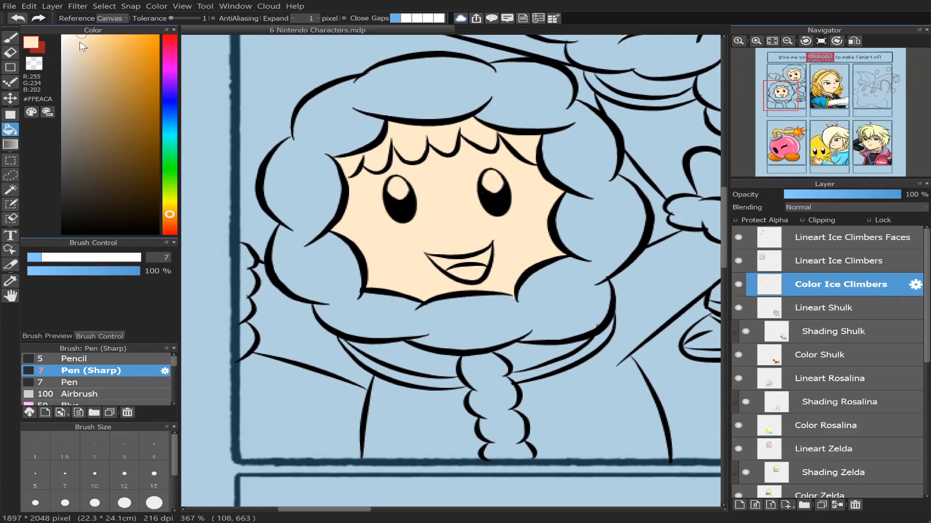
pyautogui.moveTo(80, 43); pyautogui.dragTo(24, 21)
pyautogui.click(400, 189)
pyautogui.click(499, 180)
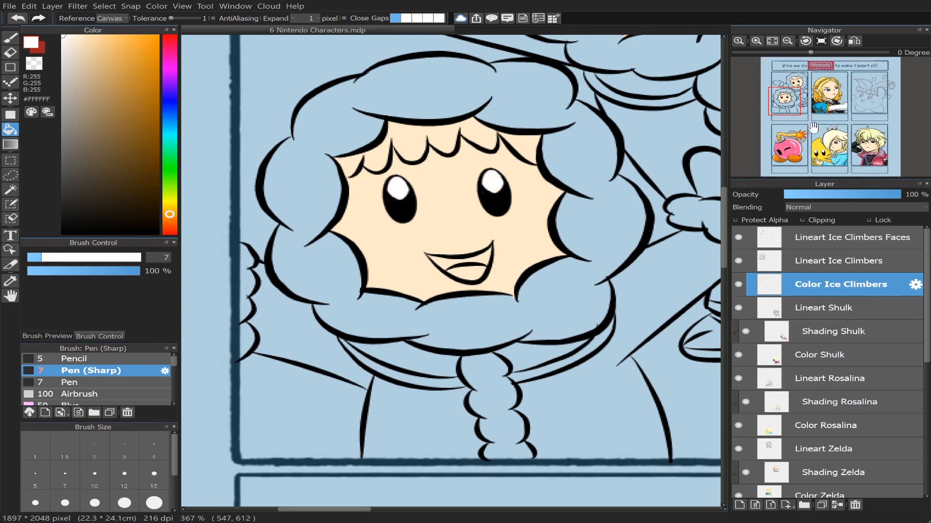
pyautogui.moveTo(794, 98); pyautogui.dragTo(799, 85)
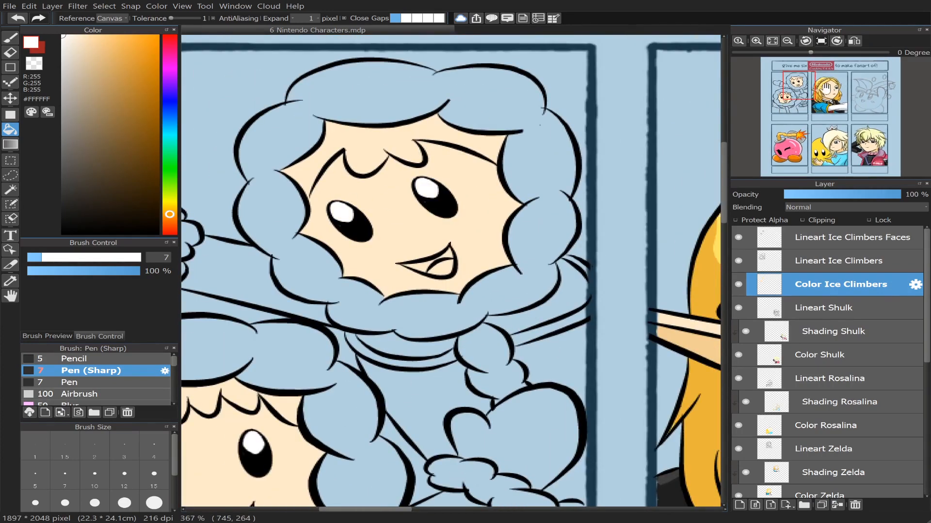
# Step: Fill the fur trim around the lower climber's hood with white
pyautogui.moveTo(798, 87); pyautogui.dragTo(784, 100)
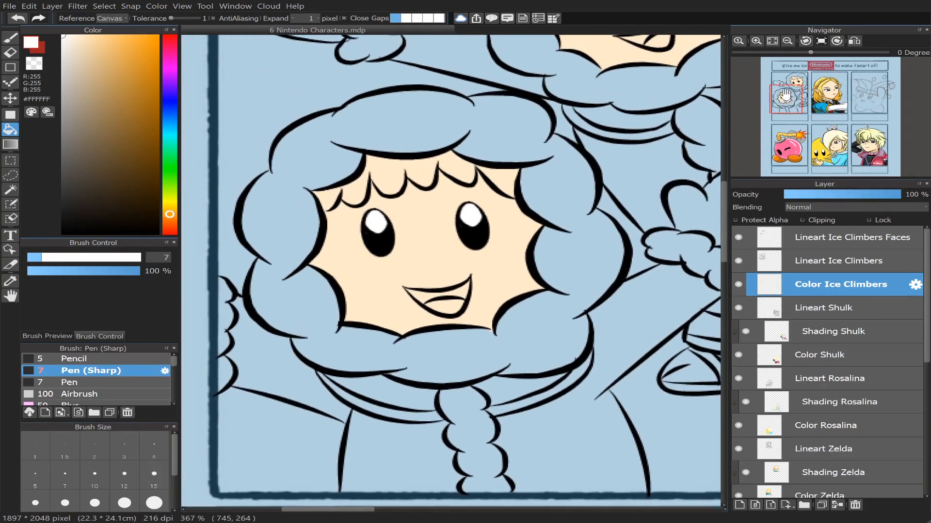
pyautogui.scroll(1, 787, 97)
pyautogui.scroll(-3, 786, 97)
pyautogui.moveTo(658, 105); pyautogui.dragTo(649, 106)
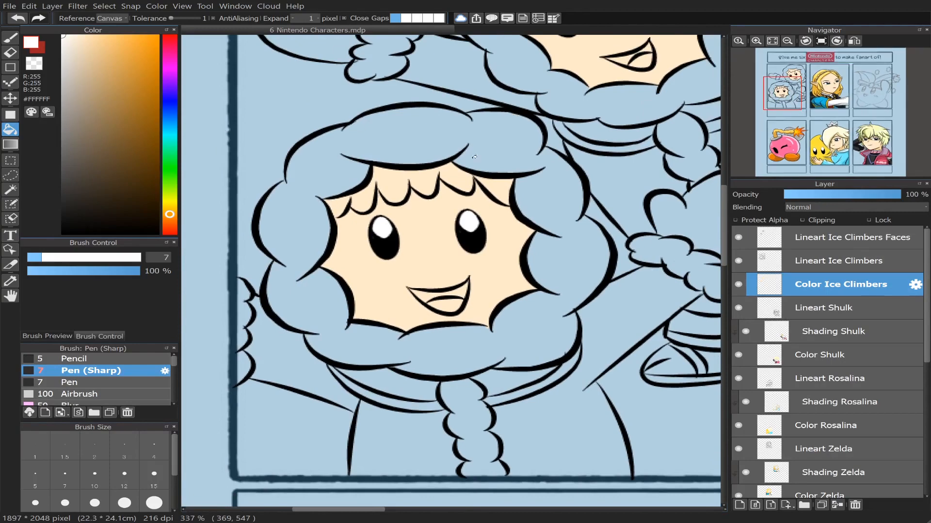
pyautogui.click(410, 137)
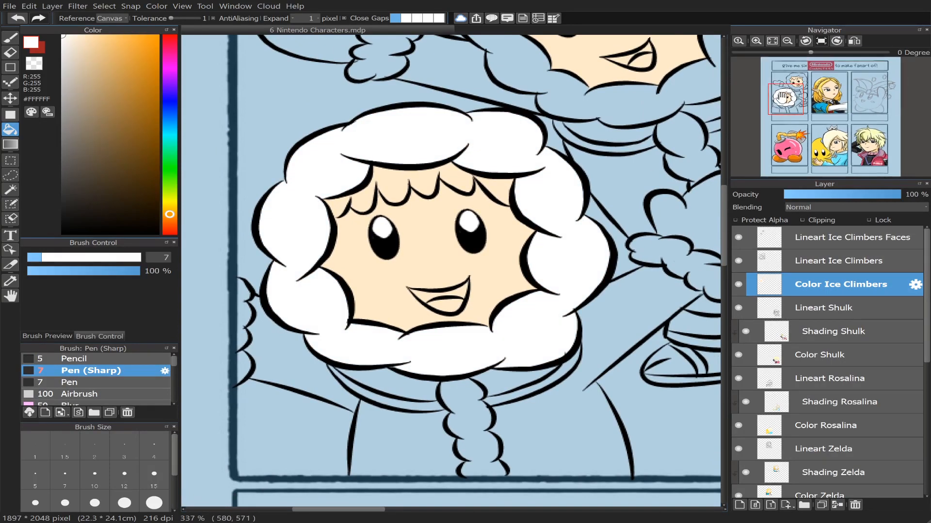
# Step: Fill the fur cuffs of the lower climber's mittens and the fluffy strip down the coat front with white
pyautogui.moveTo(788, 97); pyautogui.dragTo(777, 101)
pyautogui.click(619, 209)
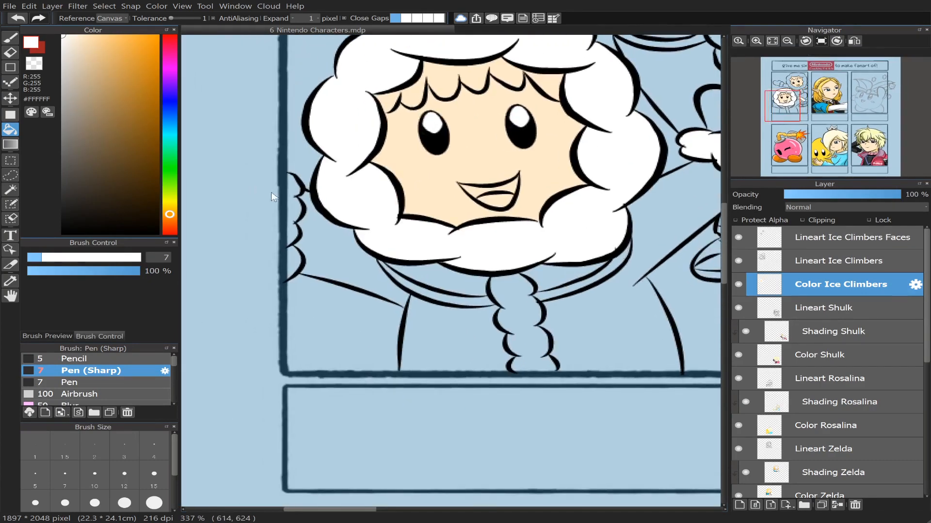
pyautogui.click(294, 213)
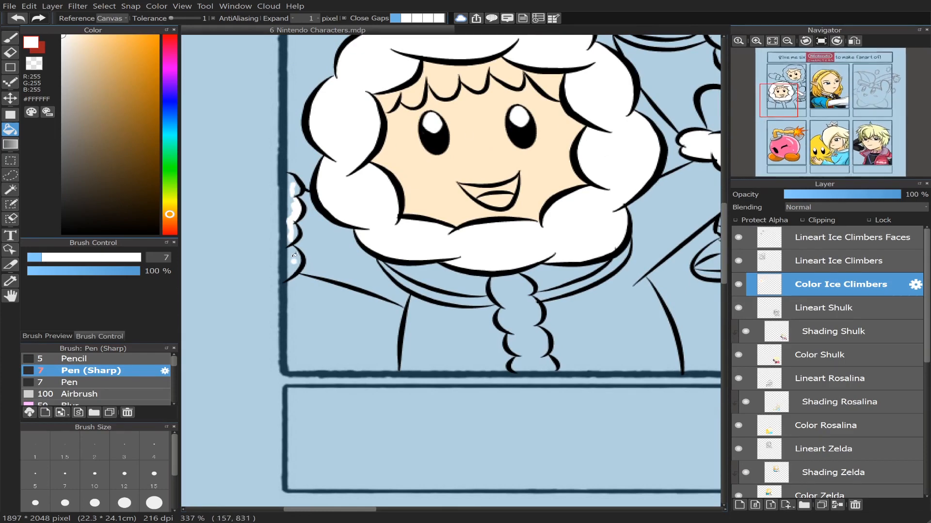
pyautogui.moveTo(781, 102); pyautogui.dragTo(790, 101)
pyautogui.click(345, 296)
pyautogui.moveTo(799, 121)
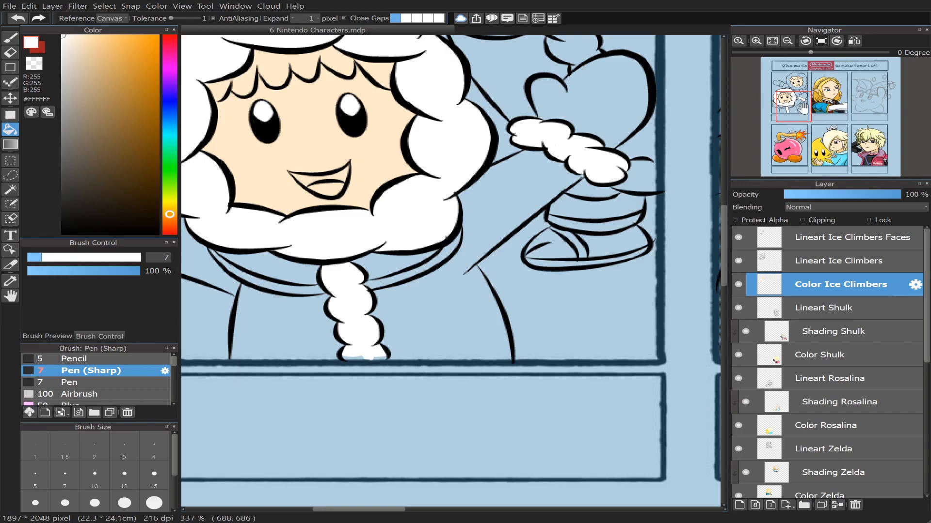
# Step: Fill the collar band on both sides of the lower climber's fluffy strip with white, including its small leftover gap
pyautogui.moveTo(788, 109)
pyautogui.mouseDown()
pyautogui.moveTo(794, 112)
pyautogui.moveTo(787, 112)
pyautogui.mouseUp()
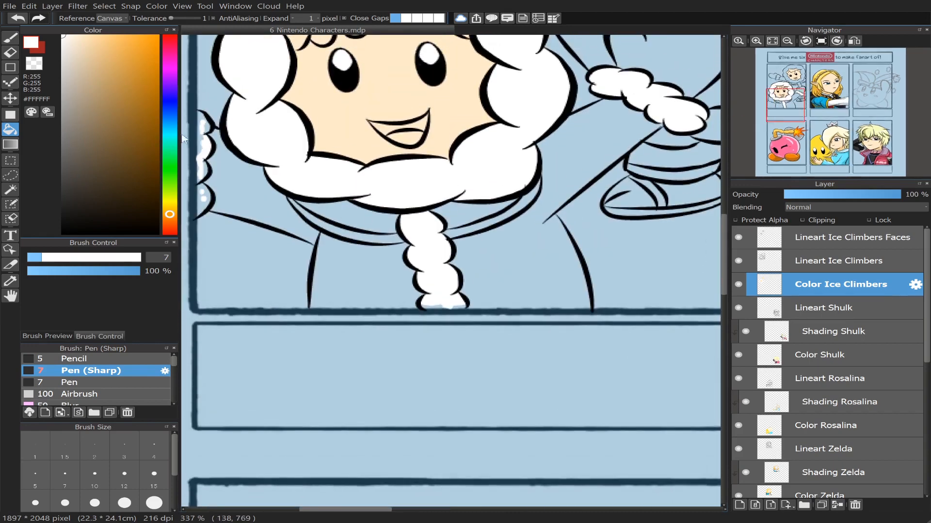
pyautogui.click(368, 235)
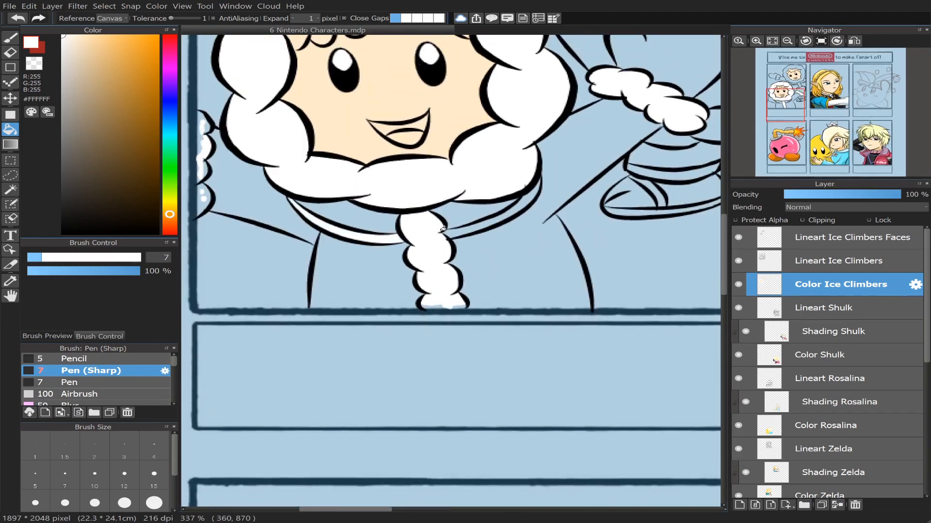
pyautogui.click(491, 219)
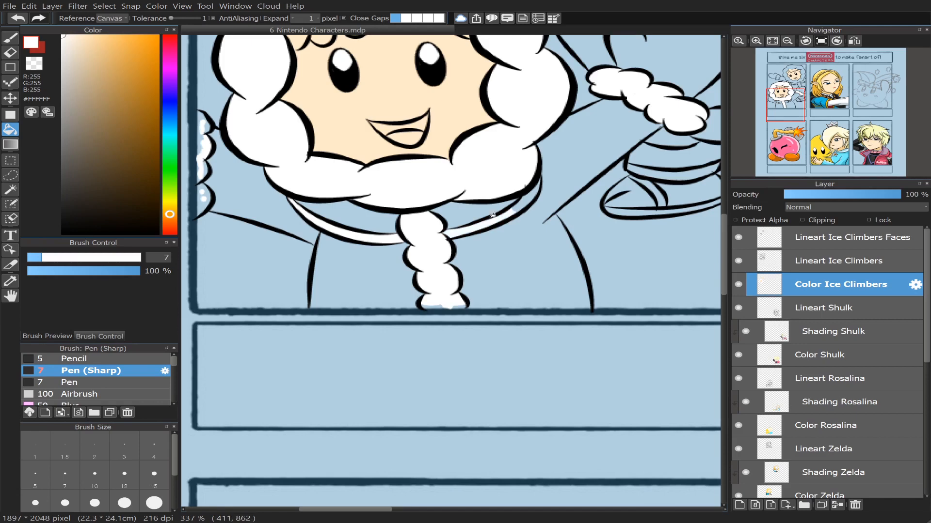
pyautogui.click(527, 196)
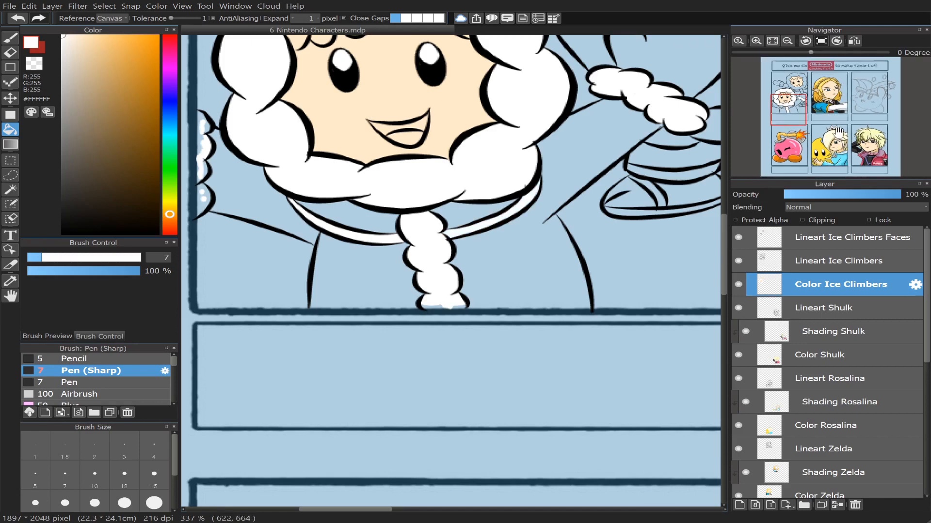
# Step: Fill the upper climber's mitten cuff, hood fur and fluffy coat strip with white
pyautogui.moveTo(792, 108); pyautogui.dragTo(796, 105)
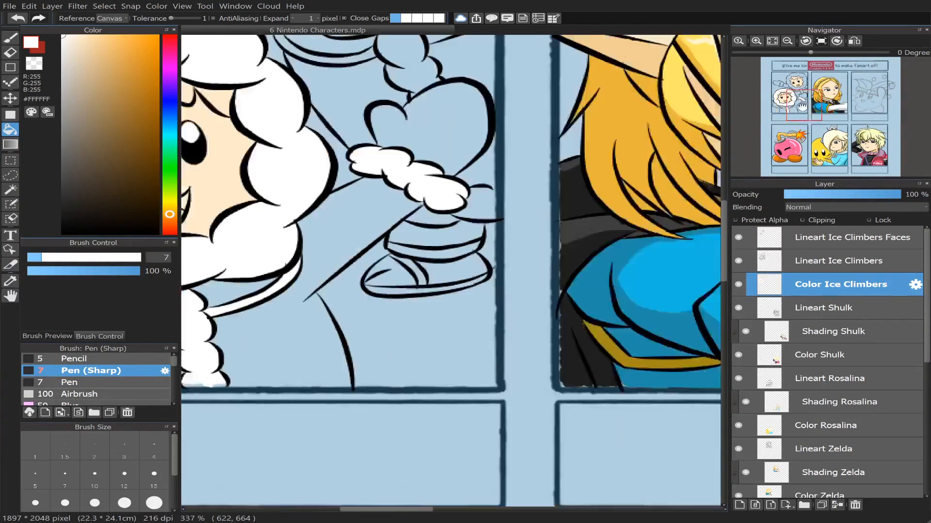
pyautogui.moveTo(803, 110); pyautogui.dragTo(792, 91)
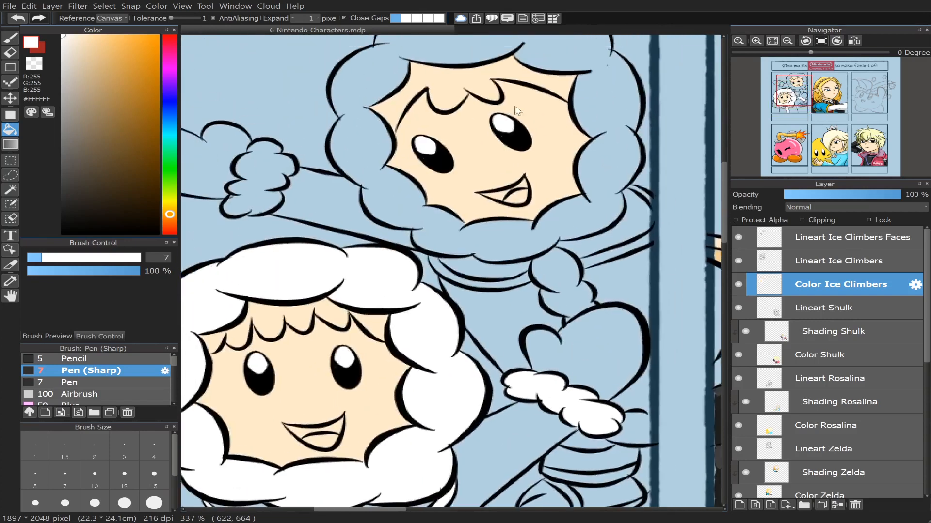
pyautogui.click(267, 167)
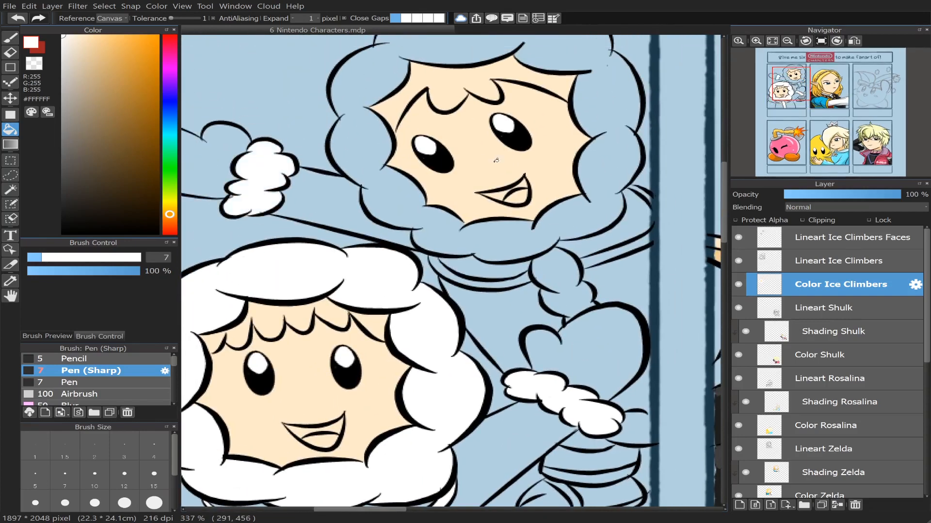
pyautogui.click(371, 158)
pyautogui.click(555, 269)
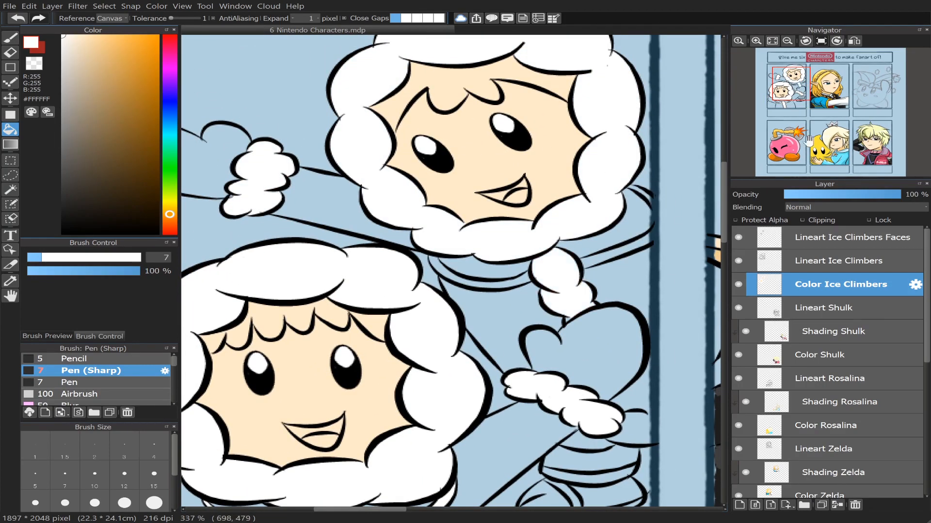
# Step: Fill the upper climber's collar band with white on both sides of the fluffy strip
pyautogui.moveTo(790, 90); pyautogui.dragTo(795, 88)
pyautogui.click(584, 288)
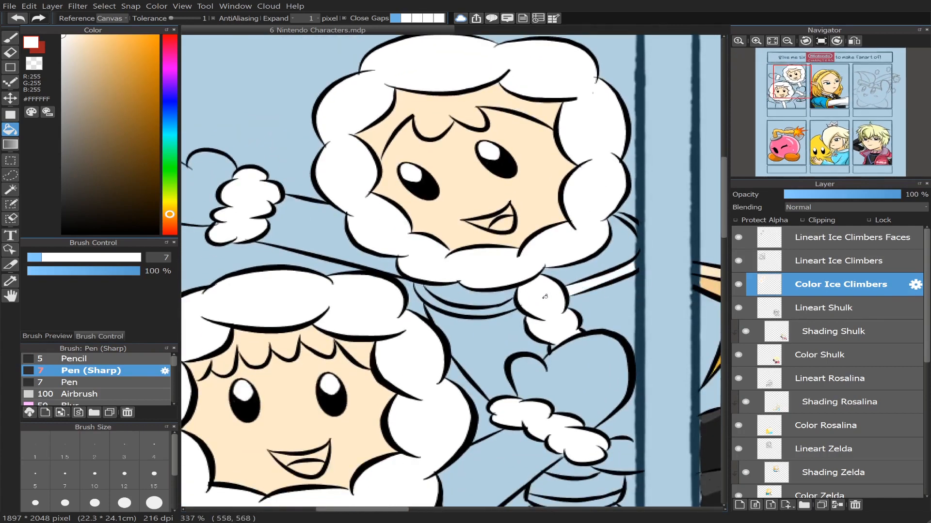
pyautogui.click(513, 305)
pyautogui.click(423, 293)
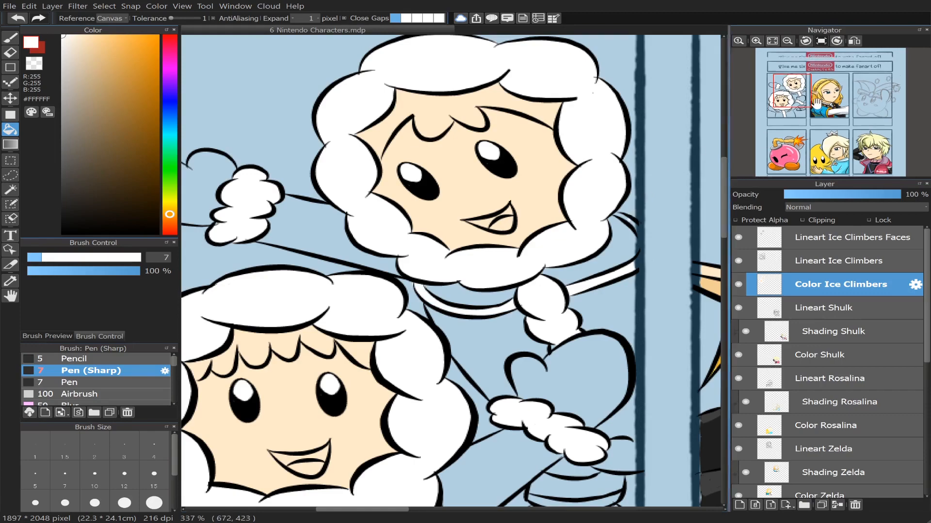
# Step: Fill the fur trim above the upper climber's boot and the boot's cuff and upper sections with white
pyautogui.moveTo(790, 85); pyautogui.dragTo(799, 99)
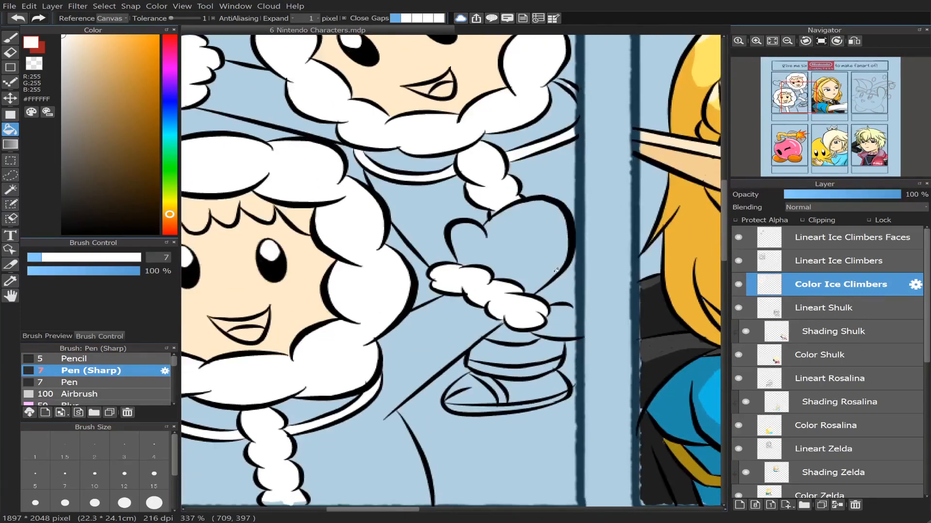
pyautogui.click(557, 320)
pyautogui.click(510, 333)
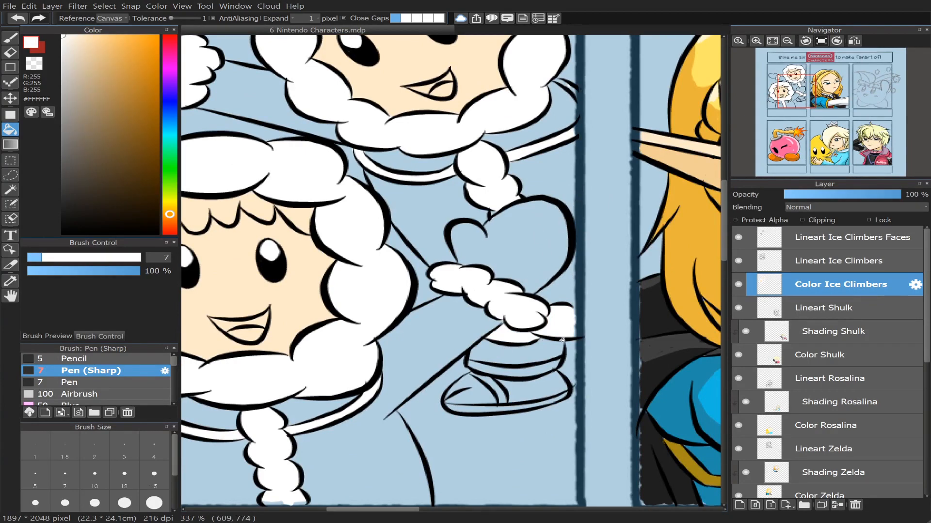
pyautogui.click(527, 367)
pyautogui.click(504, 387)
pyautogui.click(478, 394)
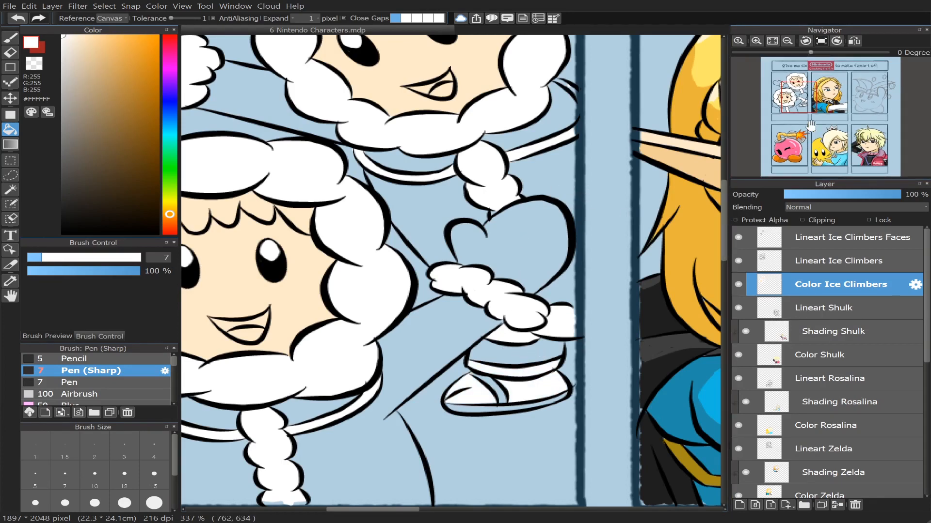
# Step: Paint over the unfilled gaps in the lower climber's cuff and fluffy strip along the panel border in white with the Pen brush
pyautogui.click(802, 103)
pyautogui.moveTo(802, 103); pyautogui.dragTo(785, 110)
pyautogui.scroll(2, 785, 109)
pyautogui.click(10, 38)
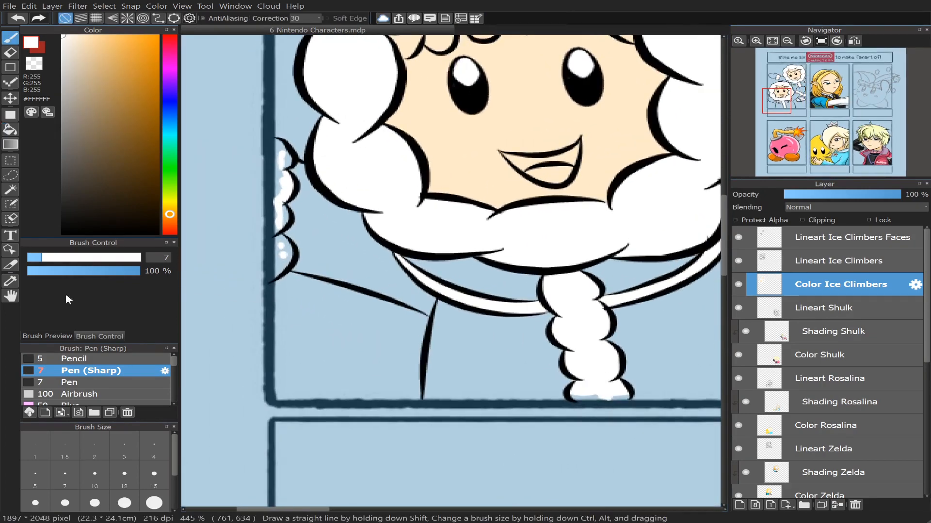
pyautogui.click(78, 382)
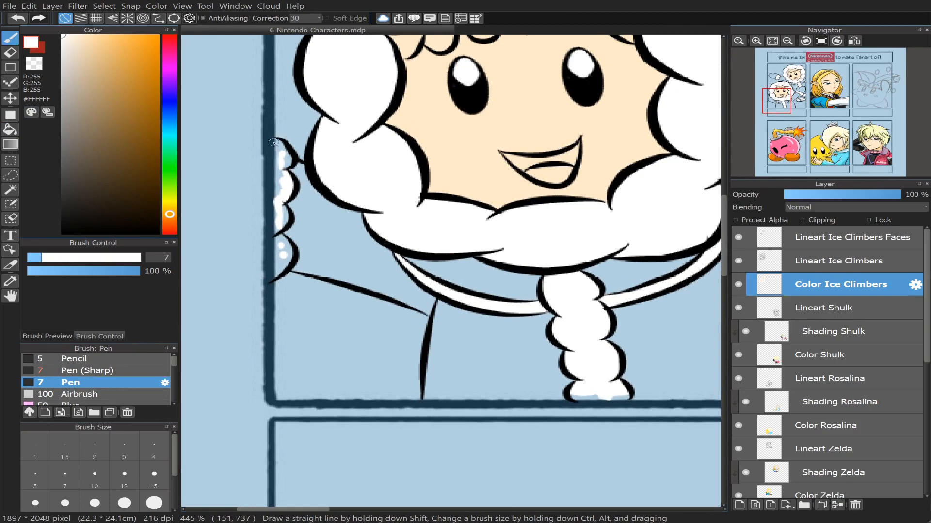
pyautogui.hotkey('ctrl', 'z')
pyautogui.moveTo(278, 155)
pyautogui.mouseDown()
pyautogui.moveTo(281, 272)
pyautogui.moveTo(275, 233)
pyautogui.moveTo(282, 241)
pyautogui.mouseUp()
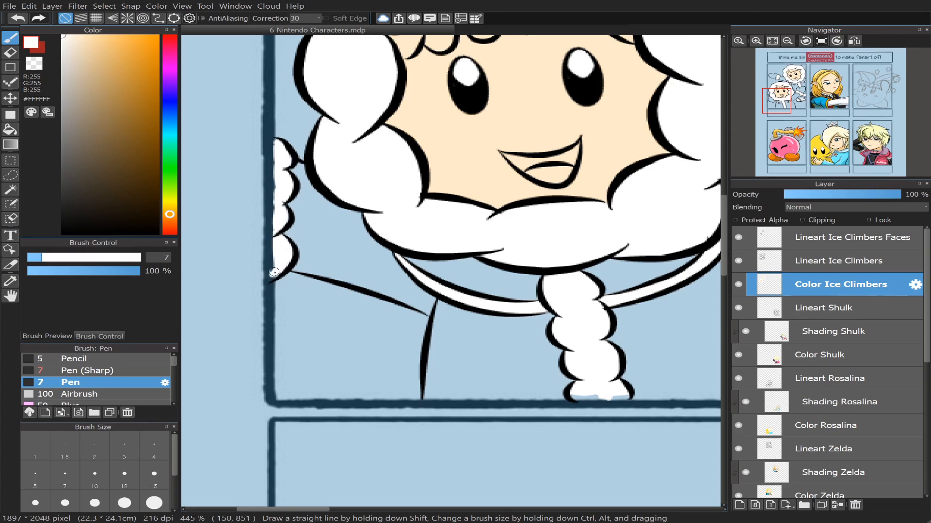
pyautogui.hotkey('ctrl', 'z')
pyautogui.moveTo(590, 397); pyautogui.dragTo(582, 398)
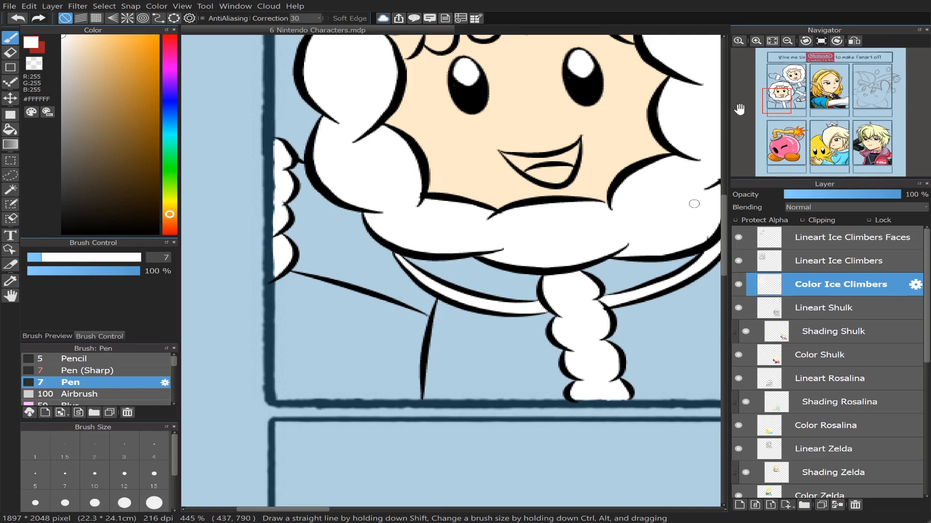
pyautogui.moveTo(784, 103); pyautogui.dragTo(787, 103)
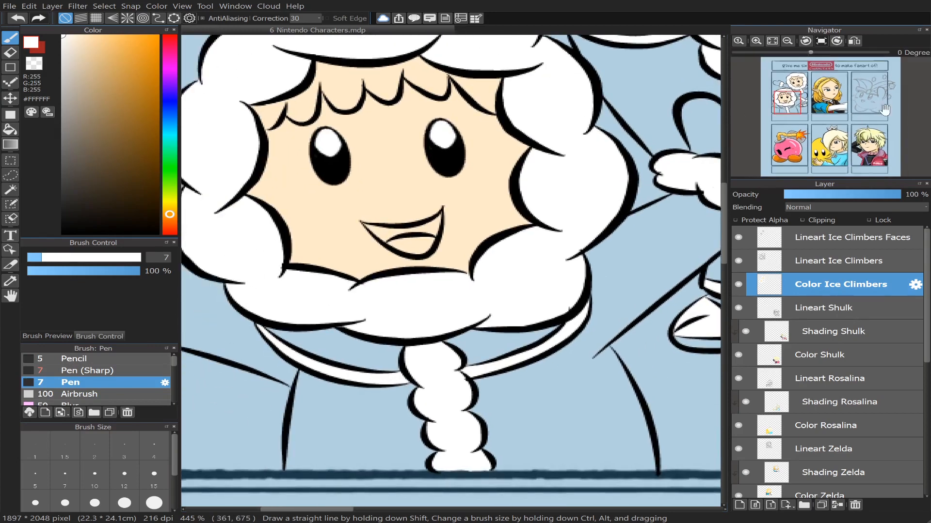
# Step: Touch up the white hood trim of the upper Ice Climber beside the panel border on the Color Ice Climbers layer
pyautogui.moveTo(783, 103)
pyautogui.mouseDown()
pyautogui.moveTo(762, 100)
pyautogui.moveTo(800, 96)
pyautogui.mouseUp()
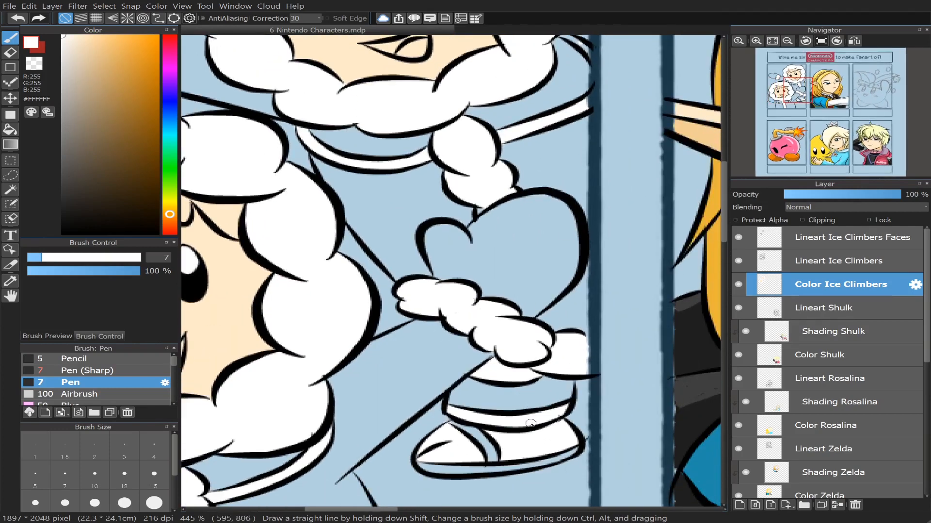
pyautogui.press('e')
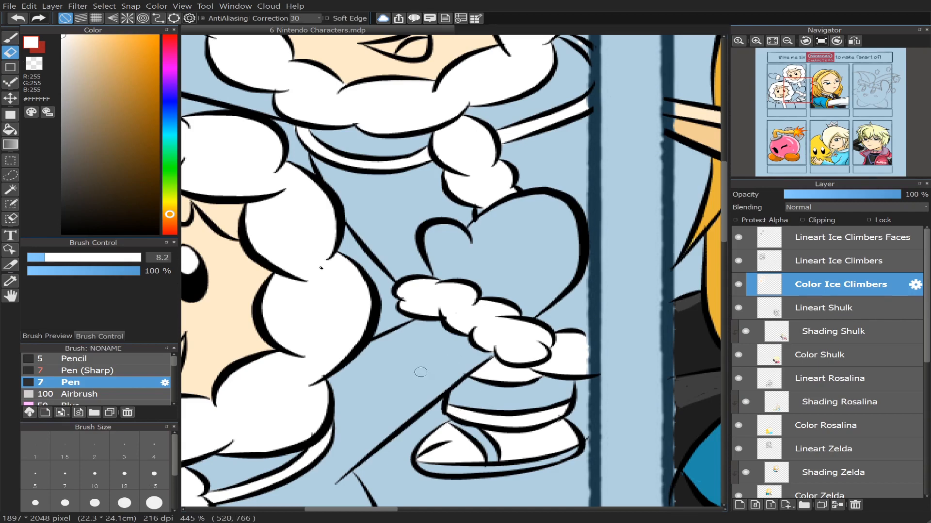
pyautogui.press('b')
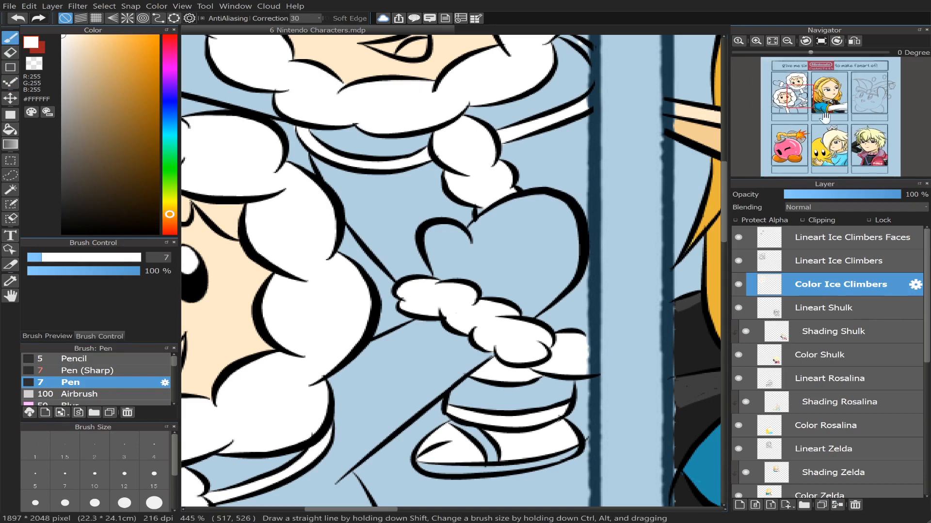
pyautogui.click(798, 93)
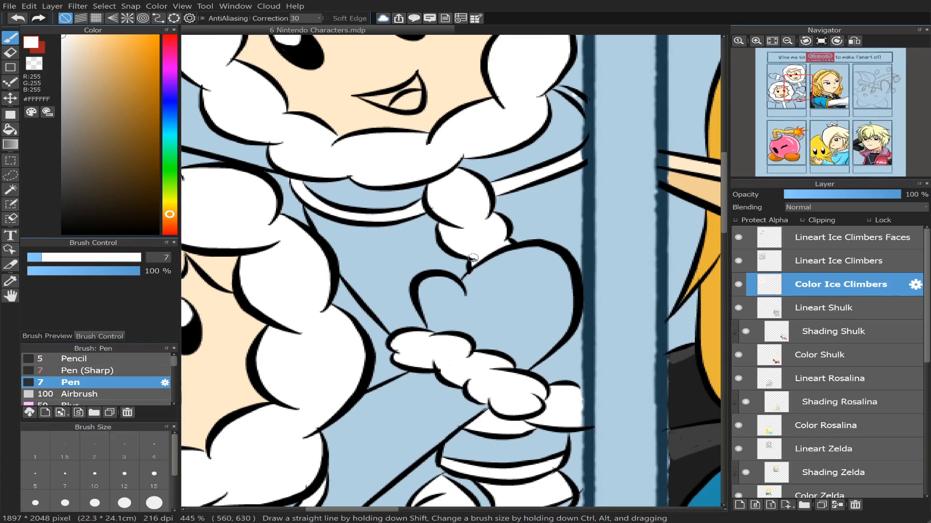
pyautogui.click(802, 100)
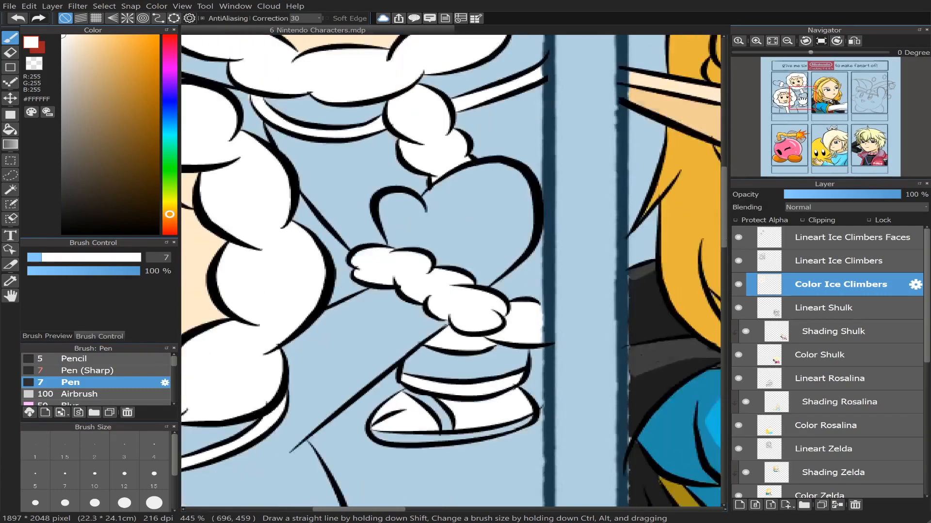
pyautogui.moveTo(803, 99); pyautogui.dragTo(802, 95)
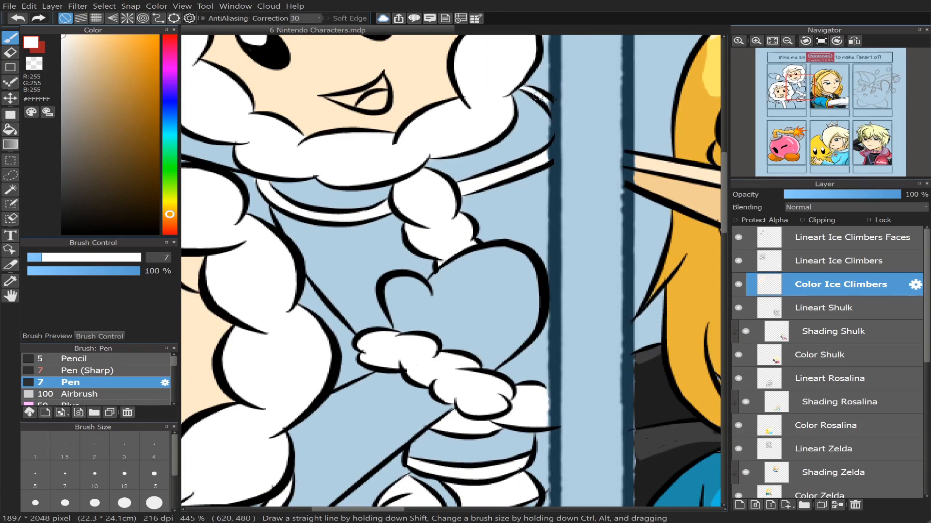
pyautogui.moveTo(539, 99); pyautogui.dragTo(552, 113)
pyautogui.hotkey('ctrl', 'z')
pyautogui.moveTo(547, 151); pyautogui.dragTo(545, 149)
pyautogui.click(10, 52)
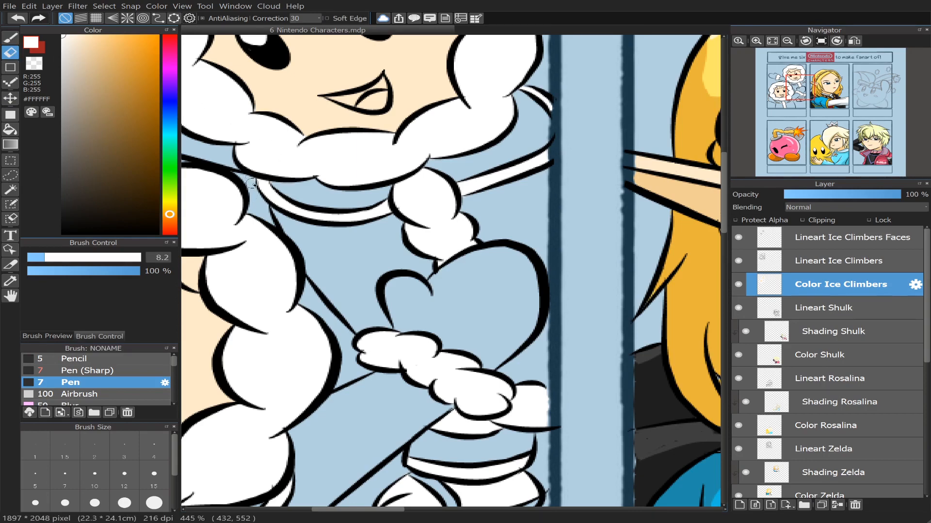
pyautogui.moveTo(796, 96)
pyautogui.mouseDown()
pyautogui.moveTo(786, 78)
pyautogui.moveTo(794, 112)
pyautogui.moveTo(804, 95)
pyautogui.moveTo(798, 100)
pyautogui.mouseUp()
pyautogui.scroll(-4, 806, 118)
pyautogui.click(803, 93)
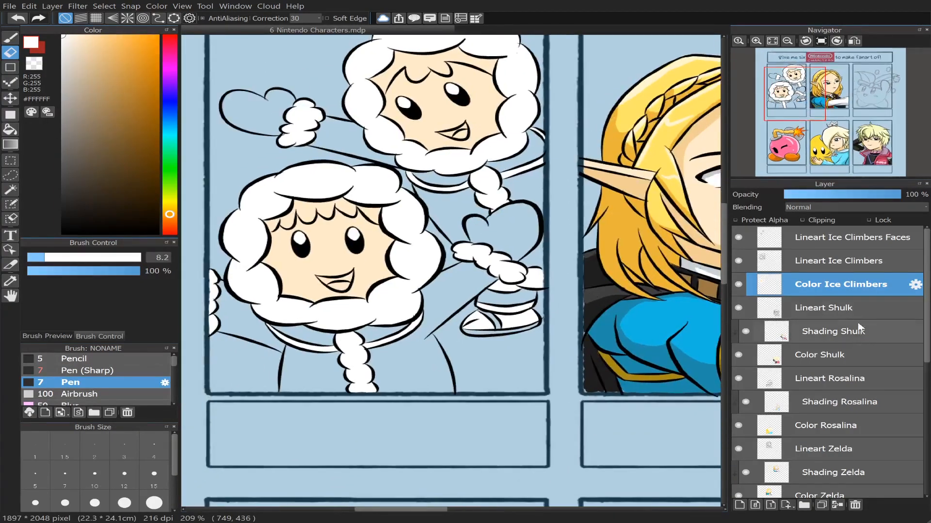
# Step: Add a layer above Color Ice Climbers and bucket-fill the lower climber's coat, collar and sleeves with blue #528BDA
pyautogui.click(754, 505)
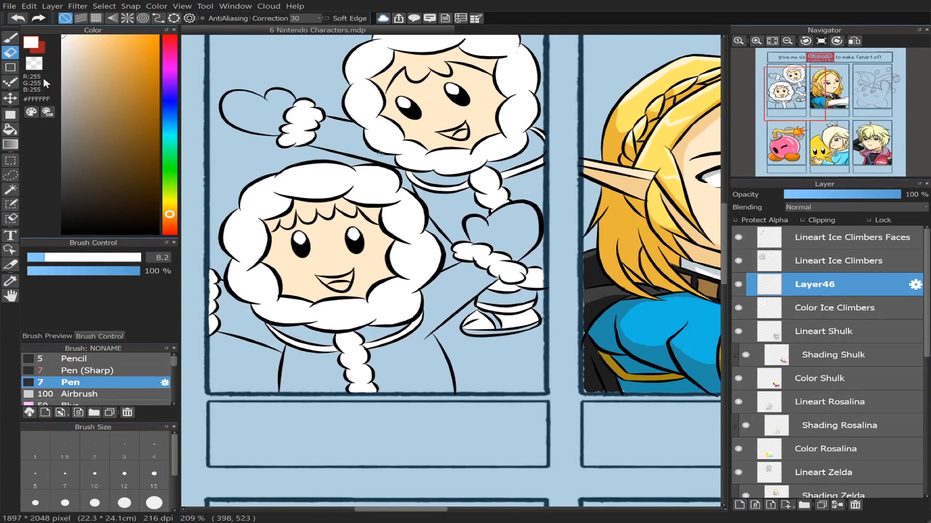
pyautogui.click(16, 39)
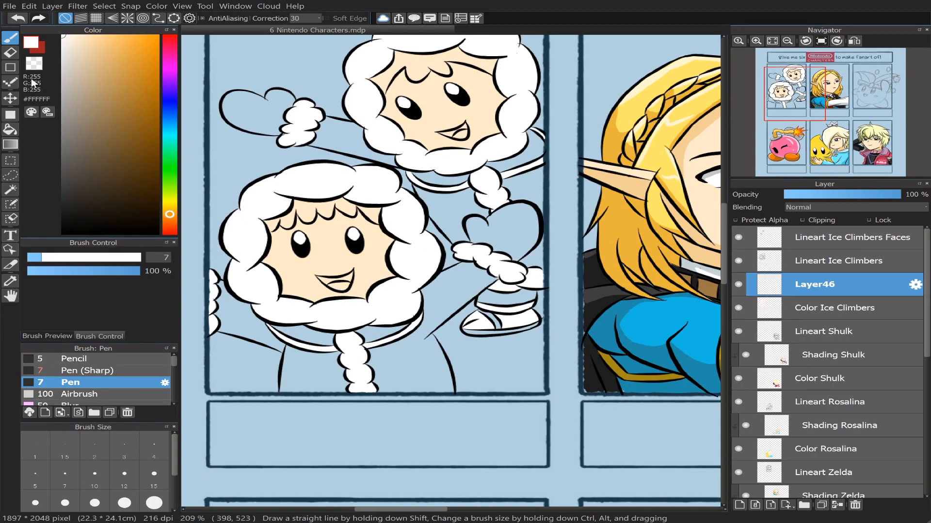
pyautogui.click(170, 116)
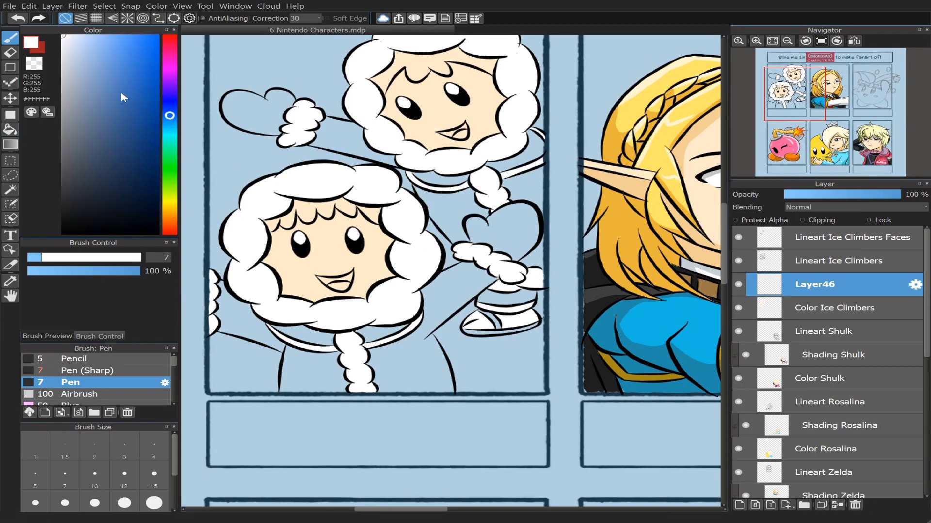
pyautogui.click(113, 78)
pyautogui.moveTo(114, 78); pyautogui.dragTo(117, 80)
pyautogui.moveTo(117, 79)
pyautogui.mouseDown()
pyautogui.moveTo(132, 71)
pyautogui.moveTo(122, 64)
pyautogui.mouseUp()
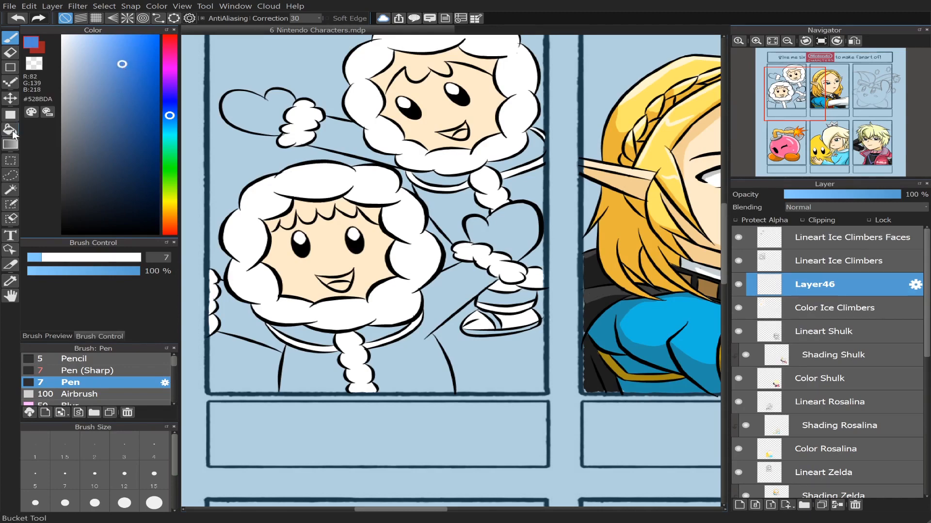
pyautogui.click(9, 130)
pyautogui.click(414, 362)
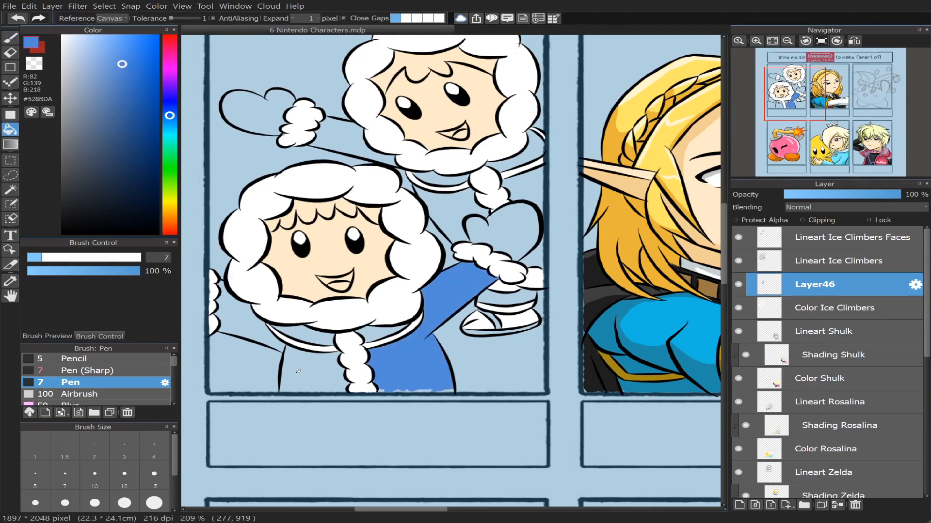
pyautogui.click(298, 371)
pyautogui.click(316, 334)
pyautogui.click(365, 330)
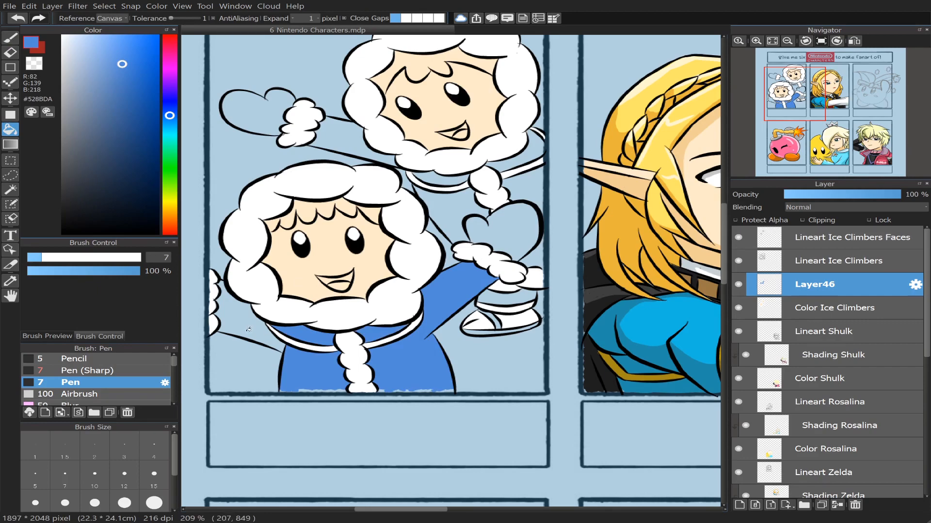
pyautogui.click(251, 311)
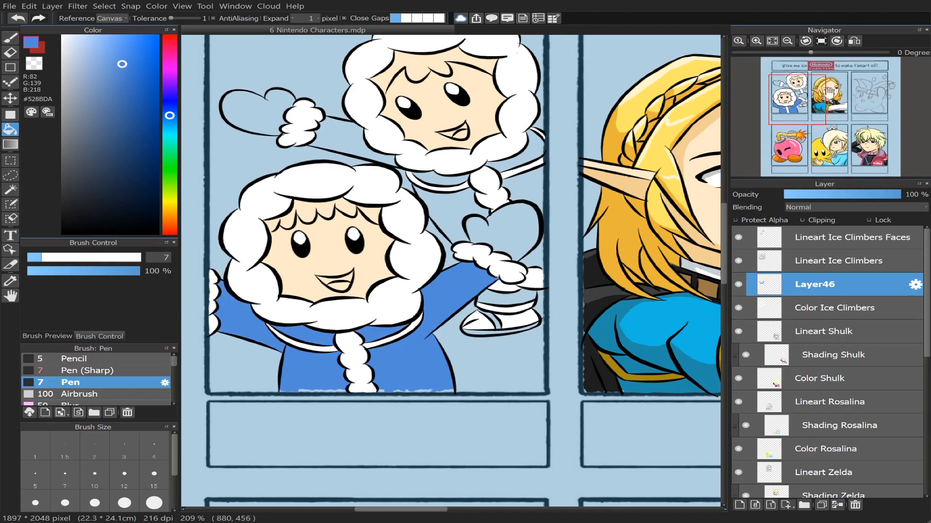
# Step: Paint over the unfilled gaps along the bottom edge of the blue coat with the Pen at size 10.8
pyautogui.scroll(3, 830, 93)
pyautogui.moveTo(808, 109); pyautogui.dragTo(789, 111)
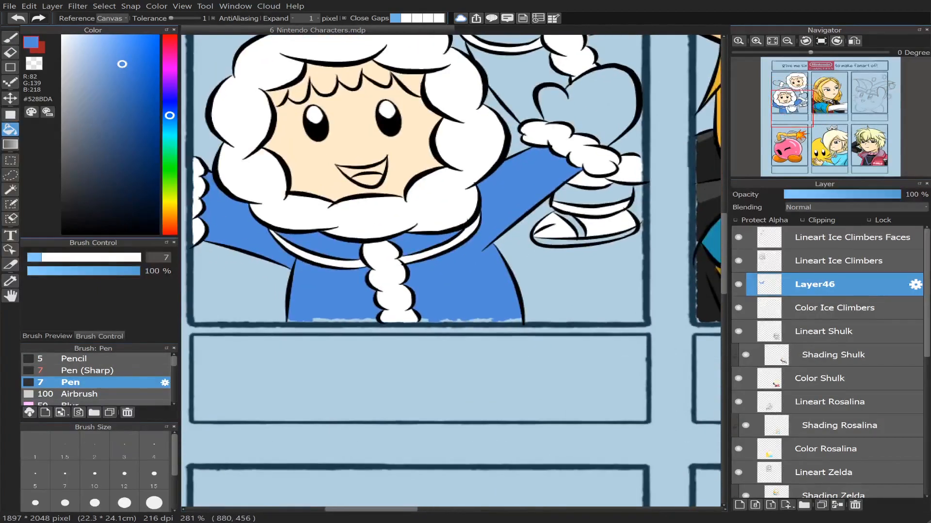
pyautogui.scroll(5, 789, 111)
pyautogui.click(7, 38)
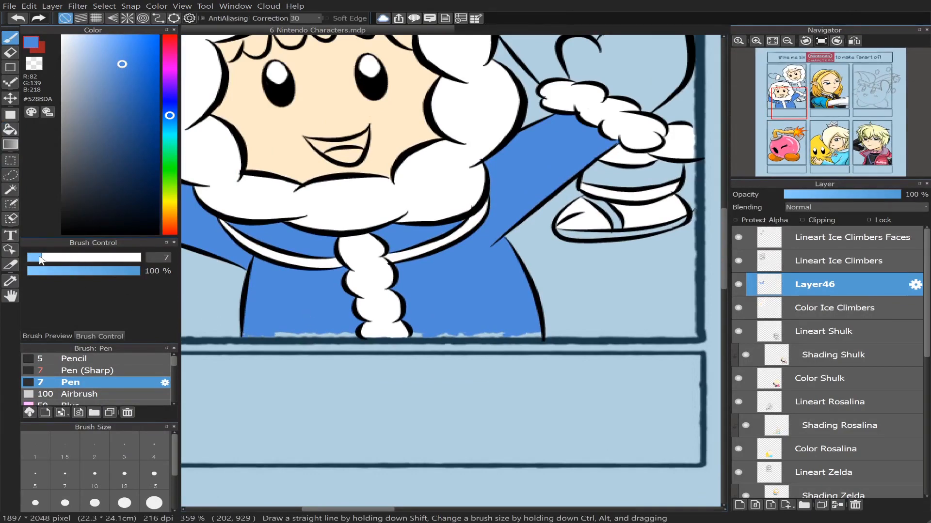
pyautogui.moveTo(41, 257); pyautogui.dragTo(51, 257)
pyautogui.moveTo(251, 340); pyautogui.dragTo(322, 335)
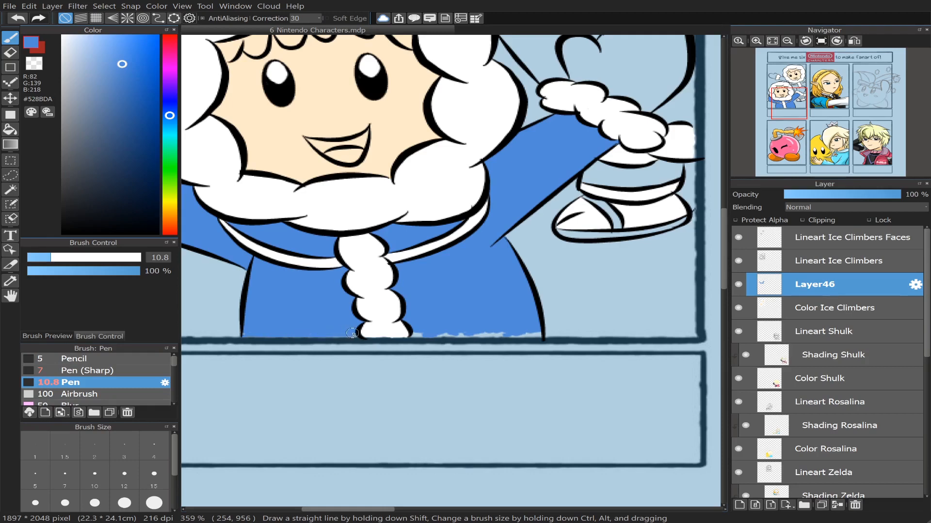
pyautogui.moveTo(350, 335); pyautogui.dragTo(511, 335)
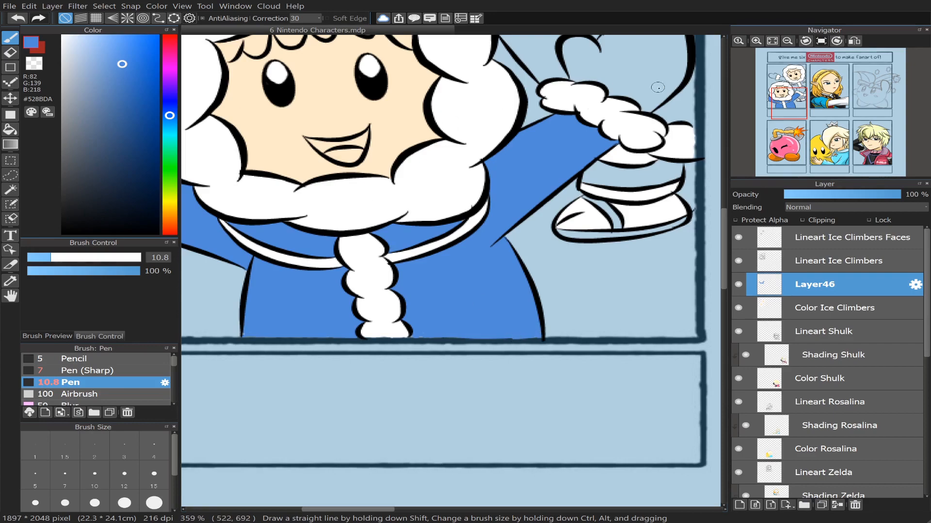
# Step: Bucket-fill the upper climber's coat, sleeve and leg with light pink #FFB3DF
pyautogui.moveTo(794, 102); pyautogui.dragTo(796, 88)
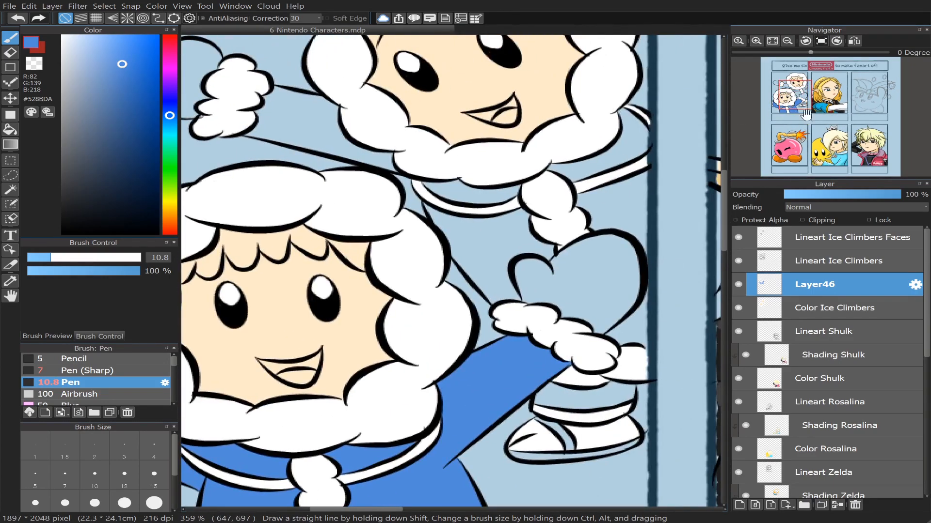
pyautogui.scroll(-2, 805, 115)
pyautogui.click(171, 64)
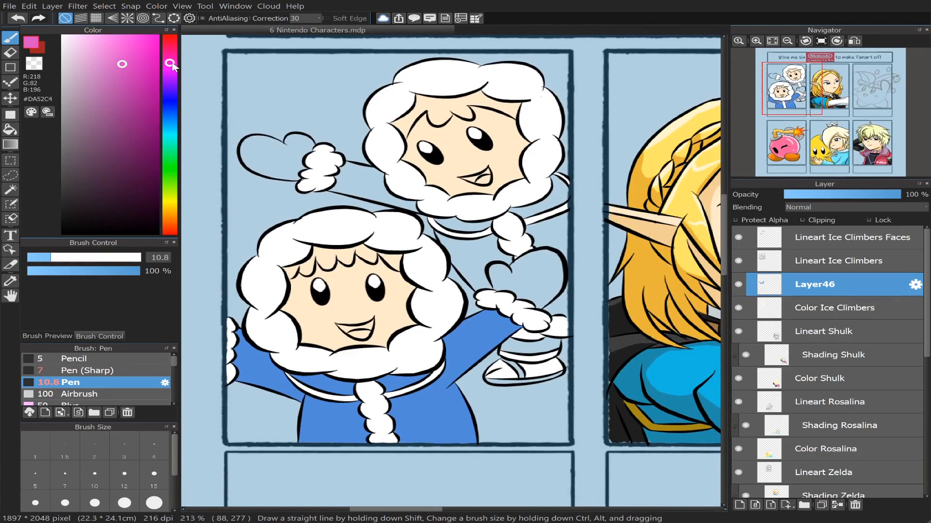
pyautogui.moveTo(172, 60)
pyautogui.mouseDown()
pyautogui.moveTo(114, 51)
pyautogui.moveTo(91, 34)
pyautogui.mouseUp()
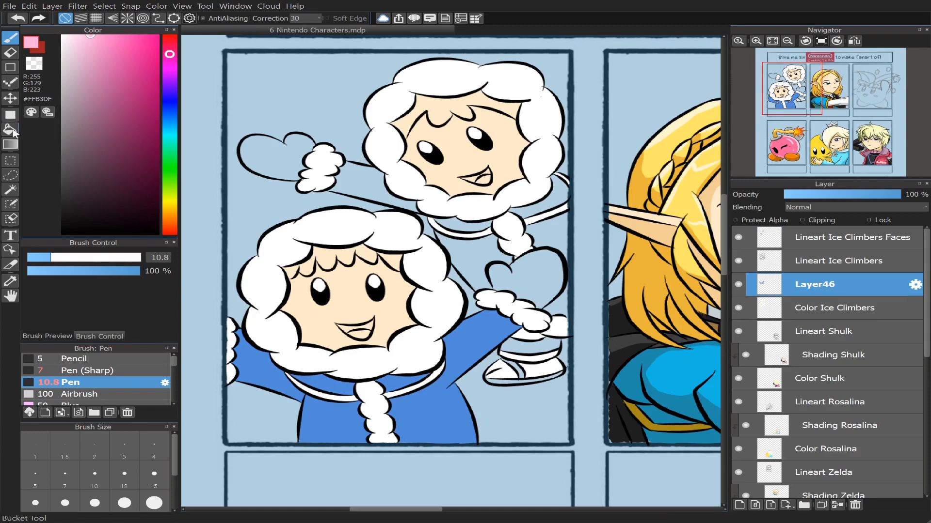
pyautogui.click(11, 130)
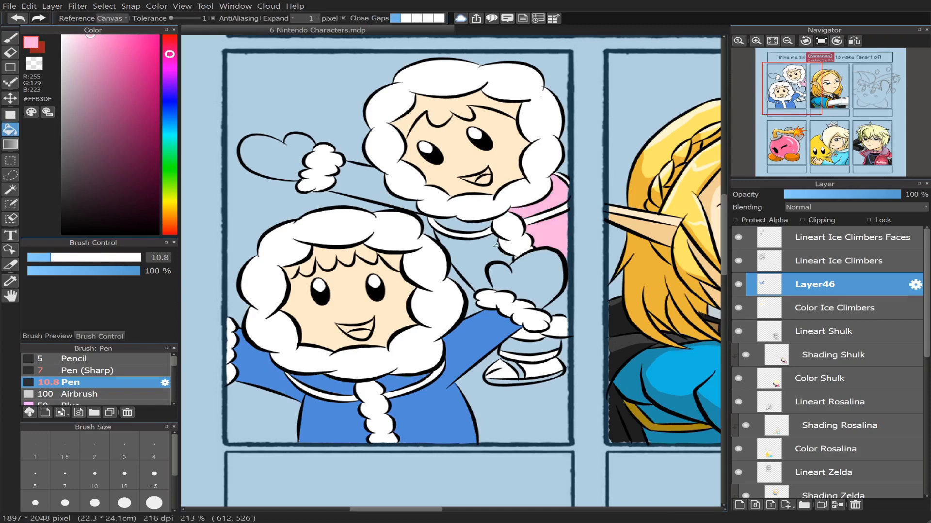
pyautogui.click(462, 227)
pyautogui.click(368, 183)
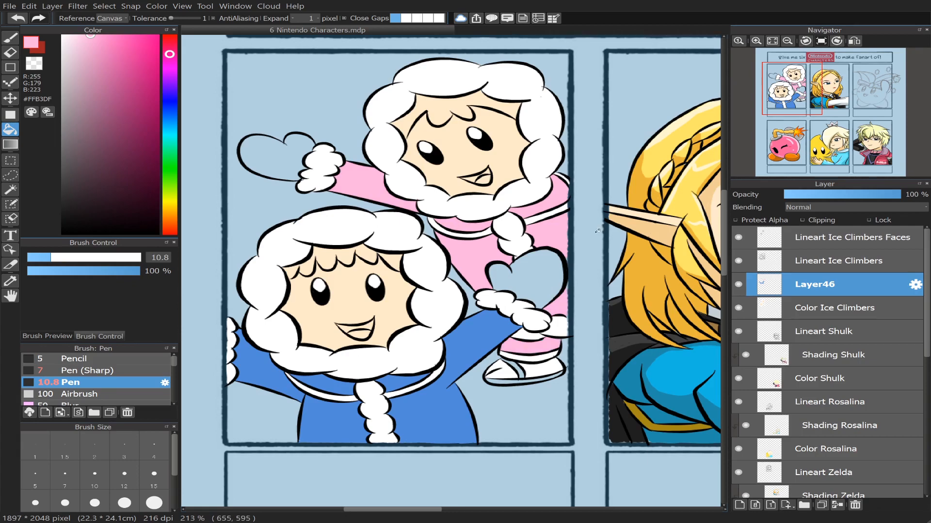
# Step: Fill the strap on the upper climber's boot with the same pink, painting the remaining gap with the Pen at size 6
pyautogui.scroll(4, 812, 132)
pyautogui.scroll(1, 812, 133)
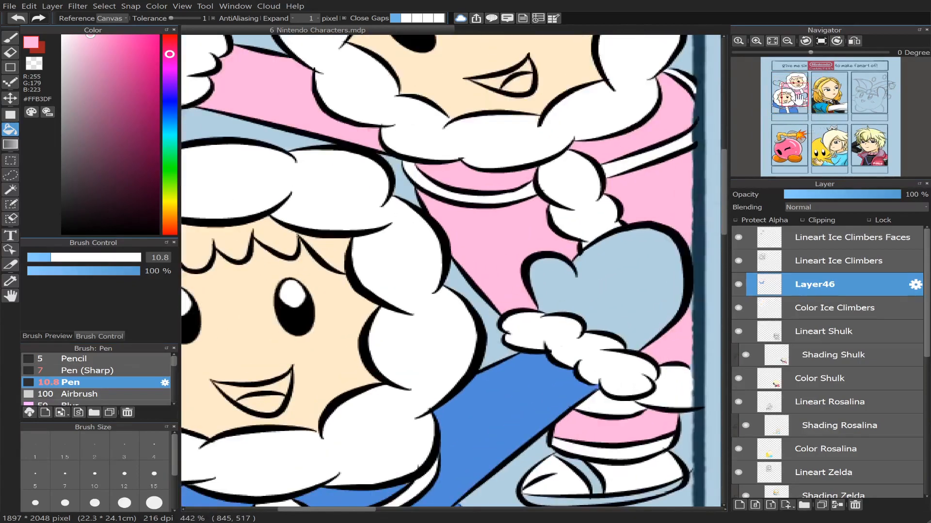
pyautogui.moveTo(798, 99); pyautogui.dragTo(805, 104)
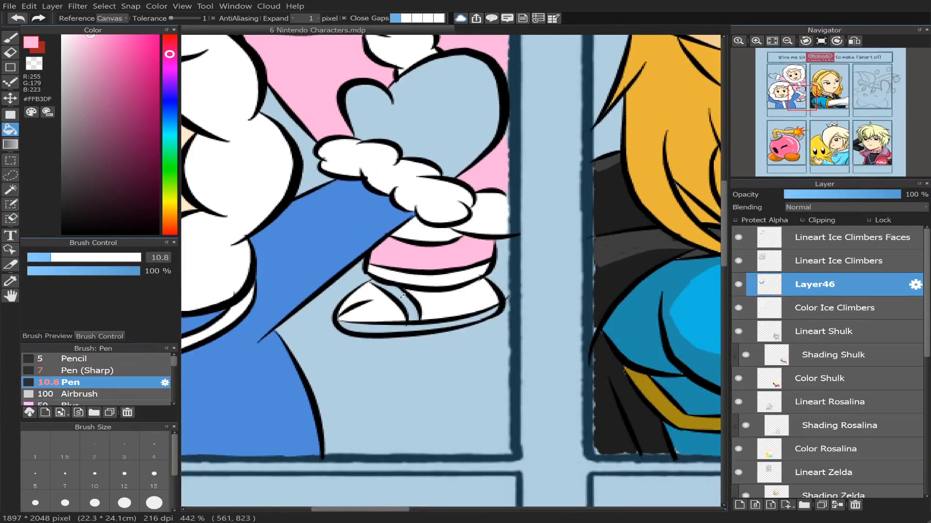
pyautogui.click(10, 38)
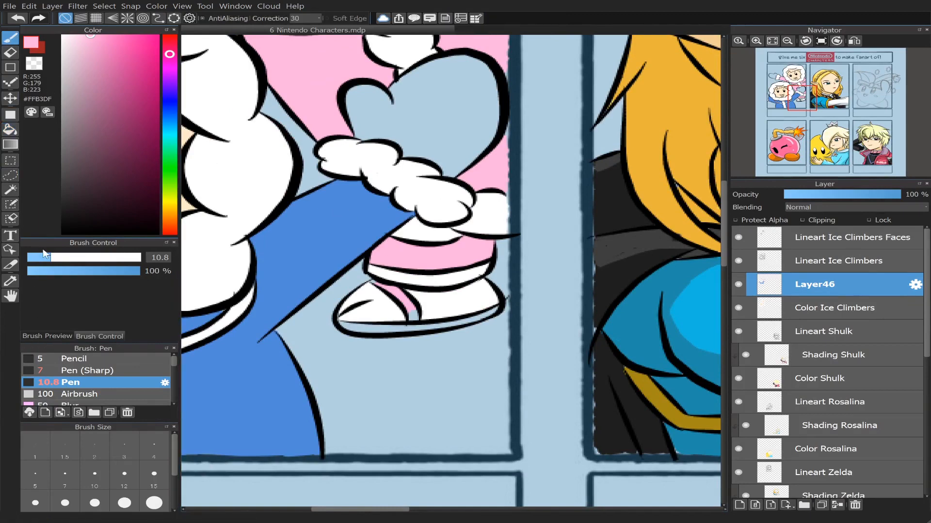
pyautogui.click(39, 258)
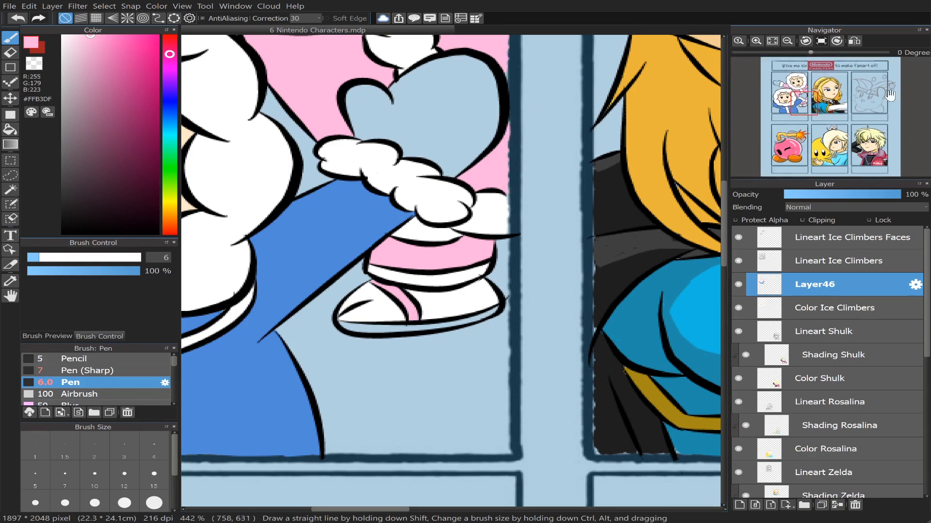
# Step: Merge the layer with the blue and pink coat fills down into Color Ice Climbers
pyautogui.click(801, 99)
pyautogui.moveTo(801, 98); pyautogui.dragTo(799, 96)
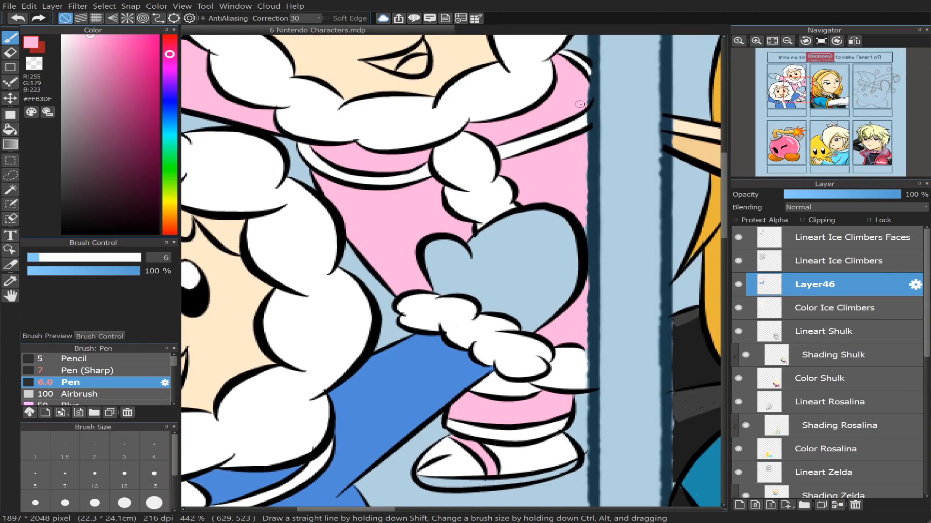
pyautogui.moveTo(796, 96)
pyautogui.mouseDown()
pyautogui.moveTo(789, 93)
pyautogui.moveTo(795, 82)
pyautogui.moveTo(805, 102)
pyautogui.moveTo(794, 93)
pyautogui.mouseUp()
pyautogui.scroll(-2, 797, 84)
pyautogui.scroll(-1, 804, 102)
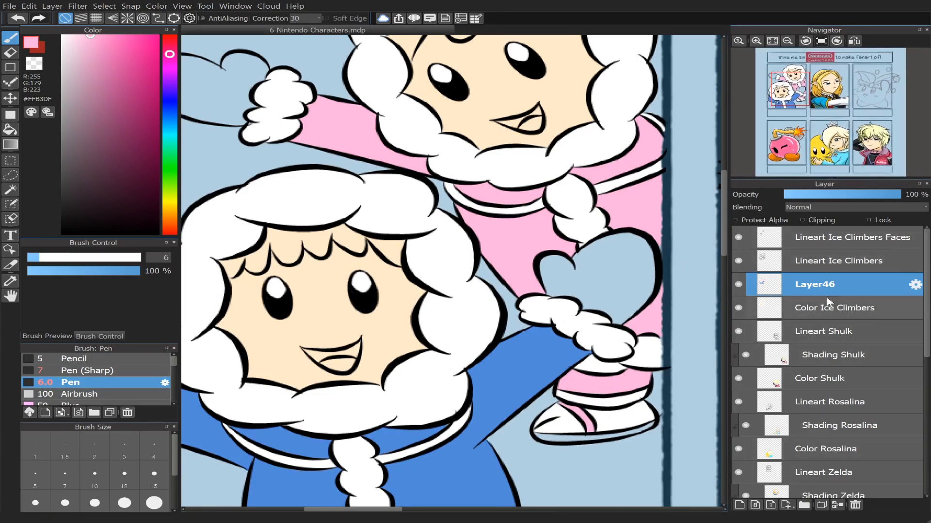
pyautogui.click(837, 505)
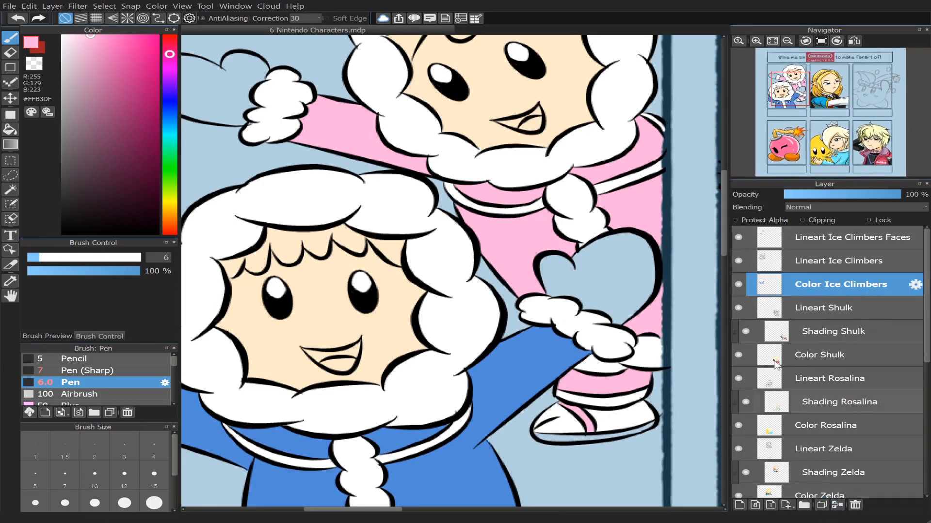
# Step: Add a new layer above Color Ice Climbers and bucket-fill the upper climber's lowered mitten with dark brown #664521
pyautogui.click(740, 505)
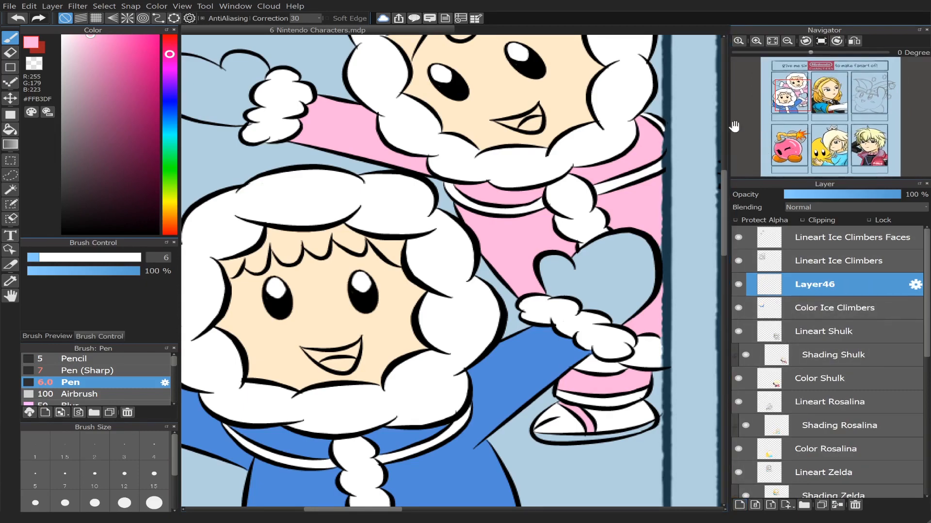
pyautogui.click(169, 216)
pyautogui.click(128, 157)
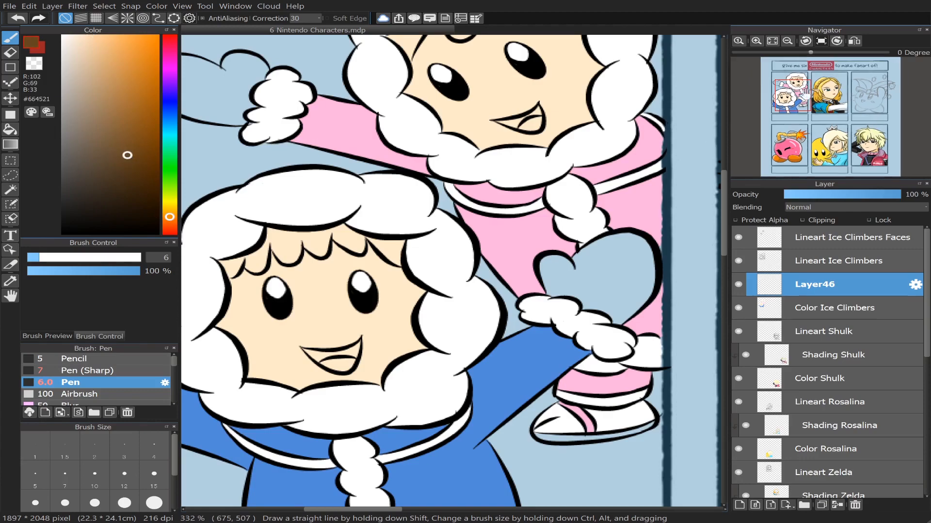
pyautogui.moveTo(483, 266); pyautogui.dragTo(612, 121)
pyautogui.click(10, 129)
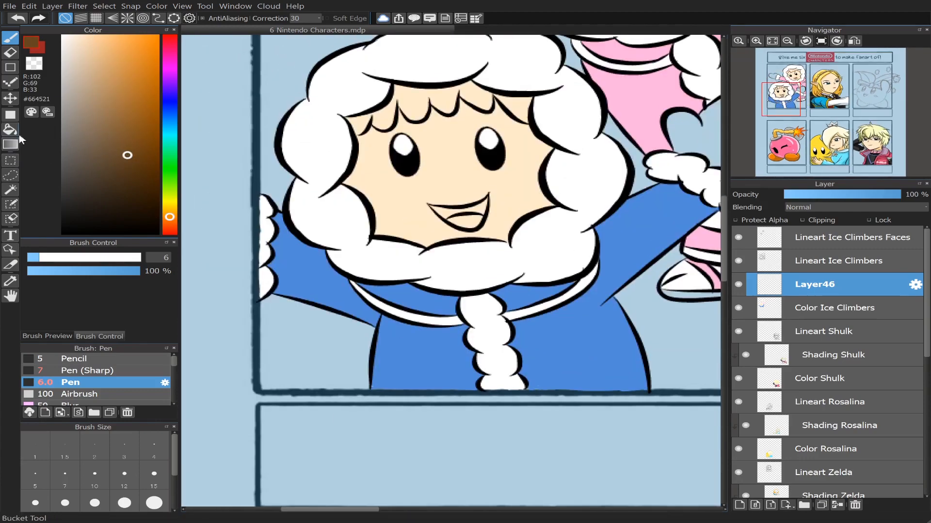
pyautogui.moveTo(776, 104); pyautogui.dragTo(784, 102)
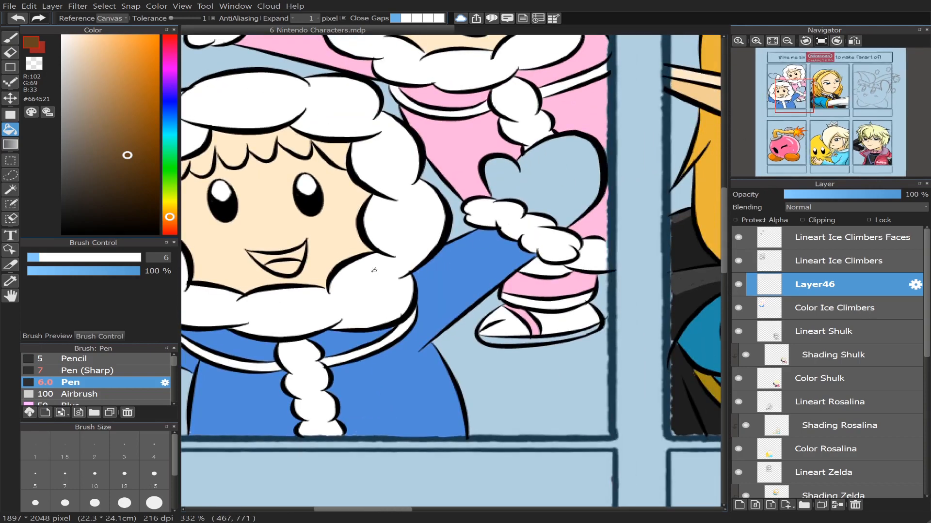
pyautogui.click(529, 194)
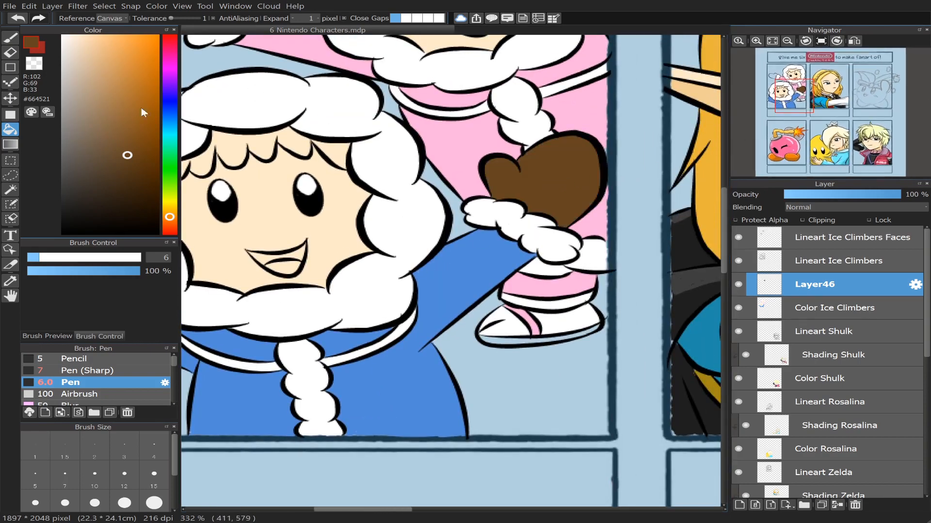
# Step: Undo the mitten fill and refill the lowered mitten with lighter brown #775733
pyautogui.click(125, 153)
pyautogui.click(116, 141)
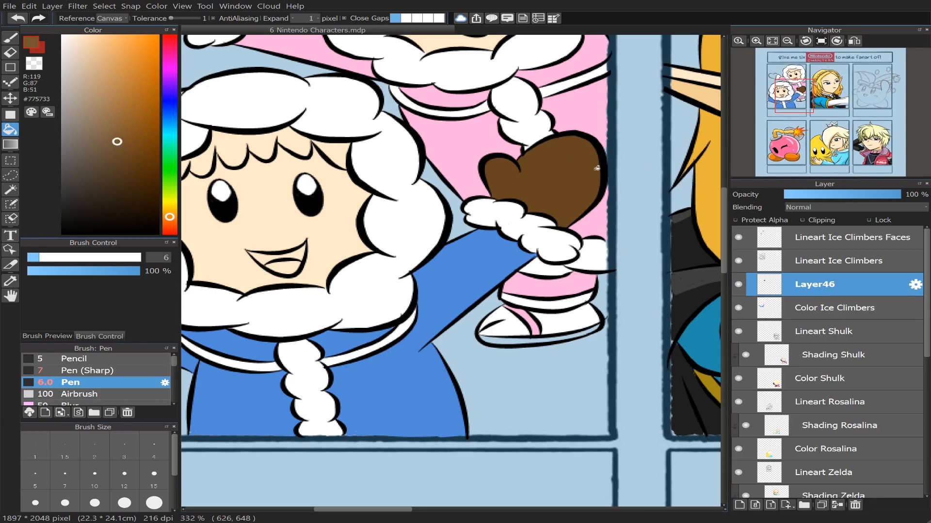
pyautogui.hotkey('ctrl', 'z')
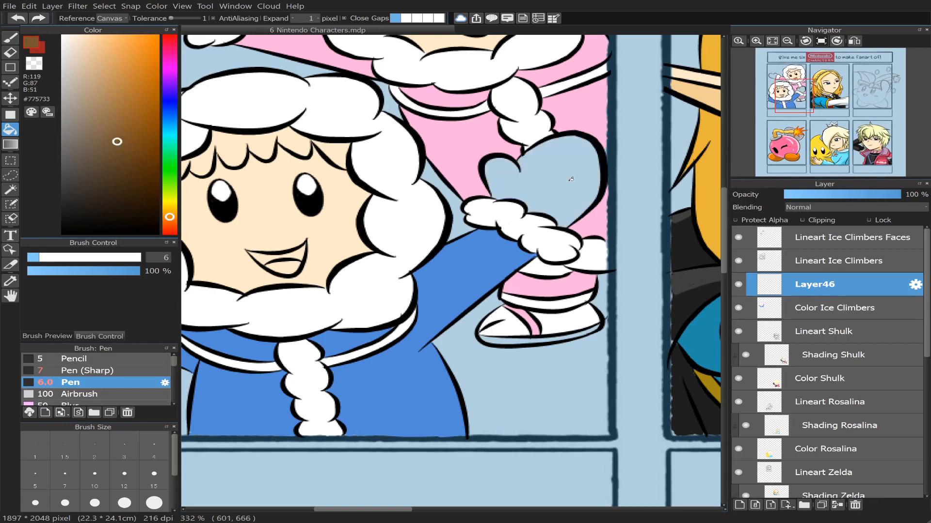
pyautogui.click(568, 183)
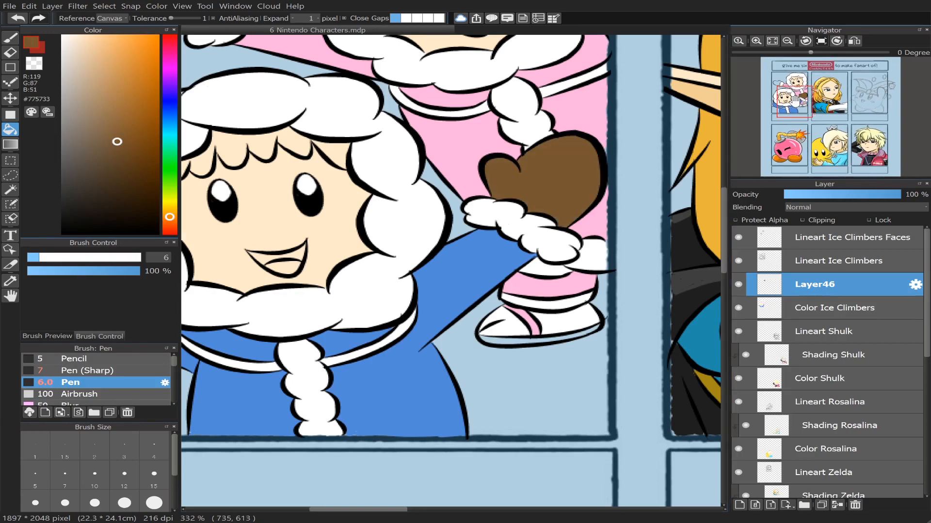
# Step: Bucket-fill the upper climber's raised mitten and the sole of the boot with the same brown #775733
pyautogui.moveTo(795, 101)
pyautogui.mouseDown()
pyautogui.moveTo(789, 93)
pyautogui.moveTo(801, 93)
pyautogui.moveTo(802, 113)
pyautogui.mouseUp()
pyautogui.click(276, 136)
pyautogui.scroll(3, 804, 113)
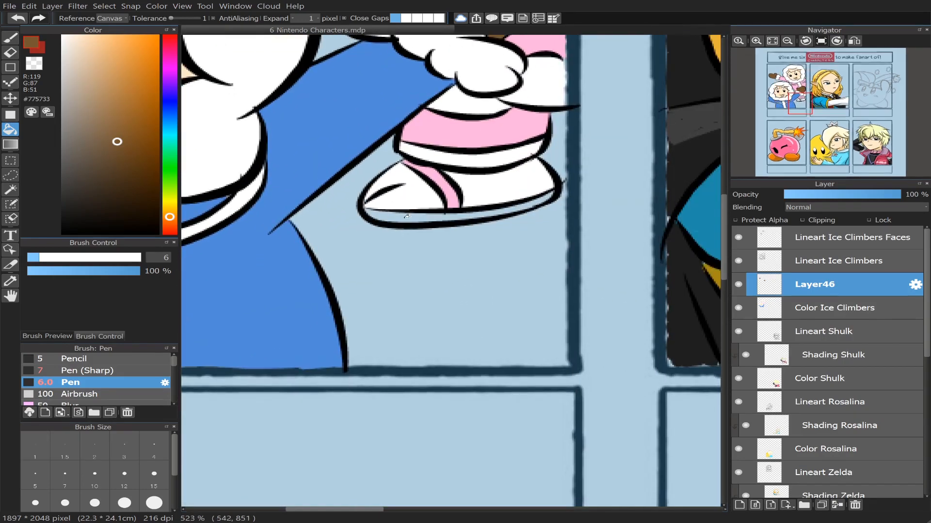
pyautogui.click(405, 217)
pyautogui.click(10, 42)
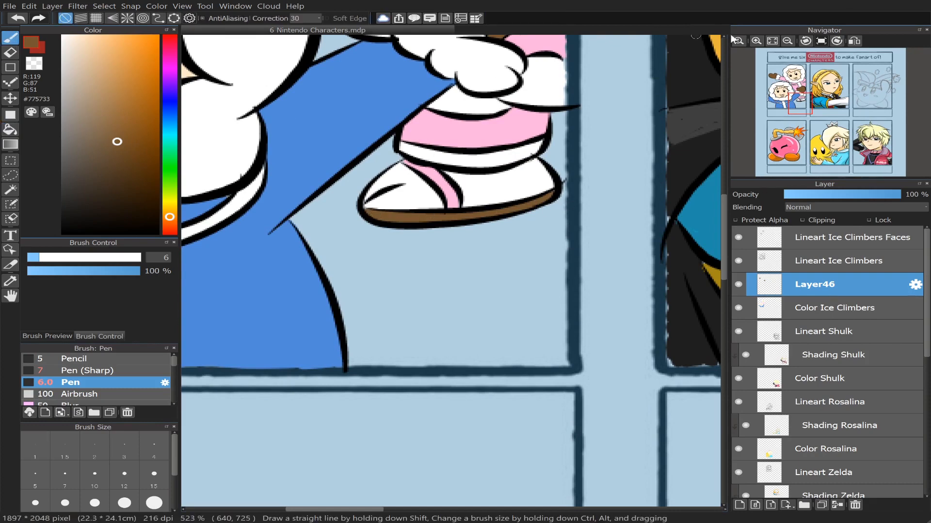
# Step: Bucket-fill the upper climber's hair with darker brown #593F23, undoing the trial fill in the mitten brown
pyautogui.click(799, 97)
pyautogui.moveTo(799, 97); pyautogui.dragTo(798, 84)
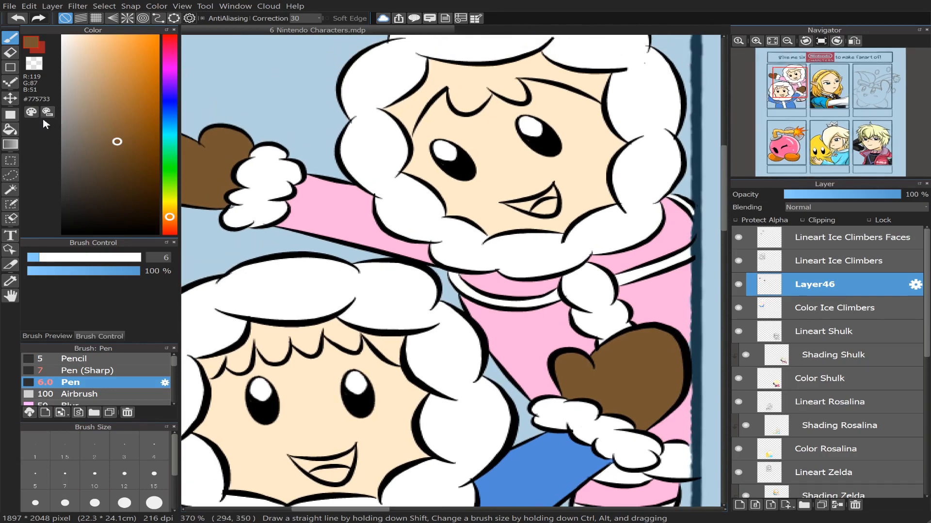
pyautogui.click(10, 129)
pyautogui.click(460, 80)
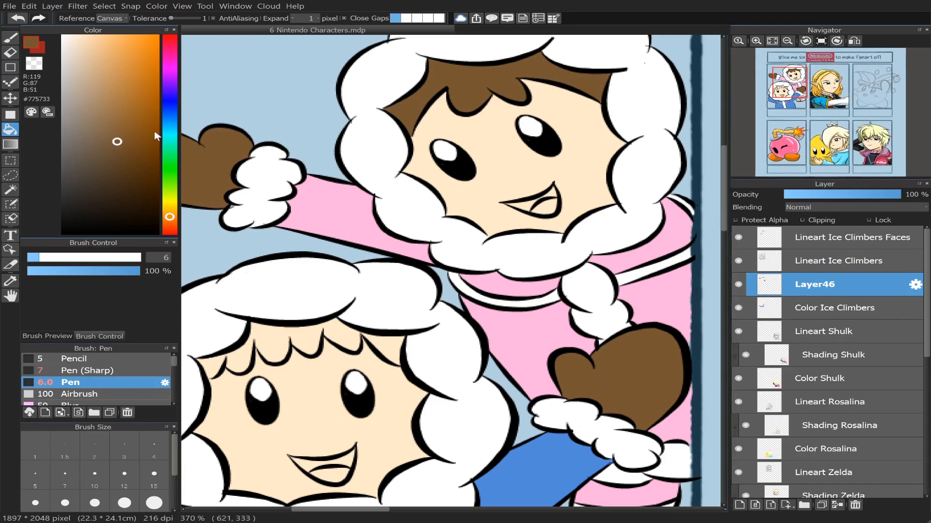
pyautogui.hotkey('ctrl', 'z')
pyautogui.click(120, 165)
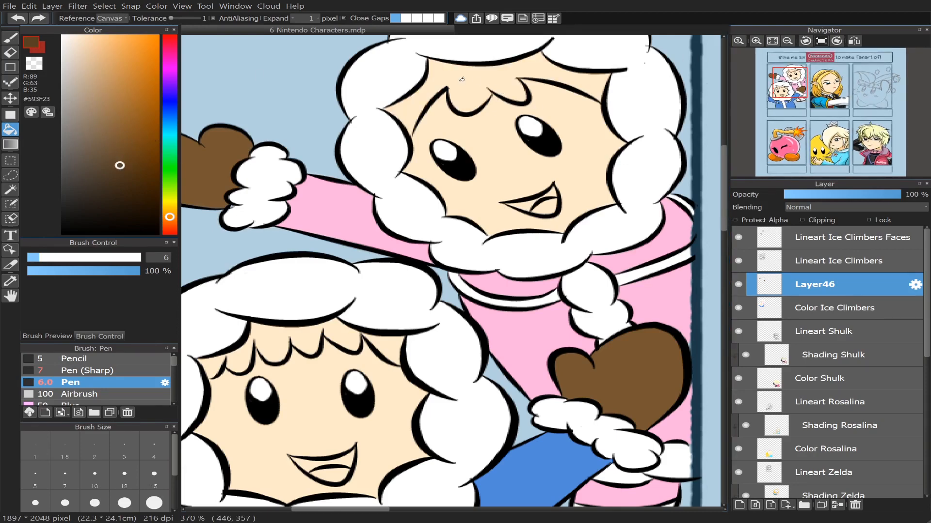
pyautogui.click(531, 103)
# Step: Bucket-fill all sections of the lower climber's fringe with the same hair brown #593F23
pyautogui.click(303, 338)
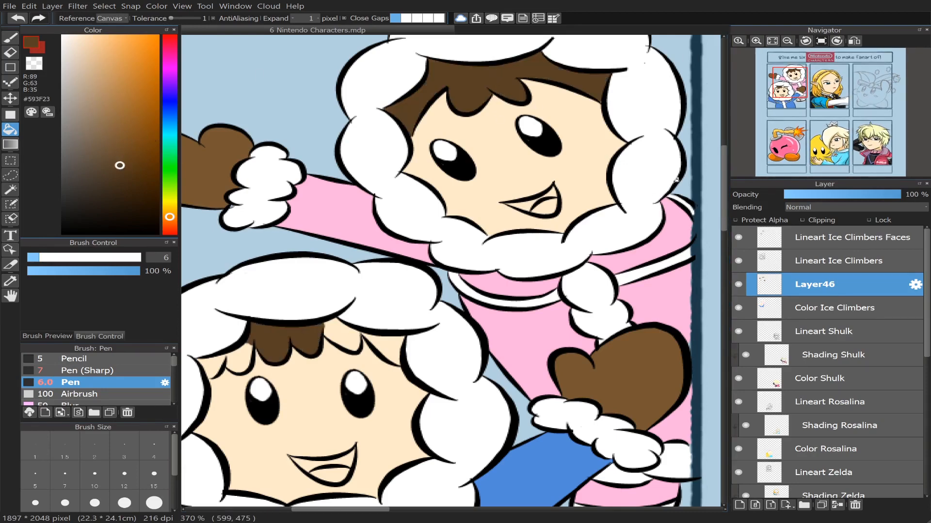
pyautogui.moveTo(783, 90); pyautogui.dragTo(784, 96)
pyautogui.scroll(2, 448, 286)
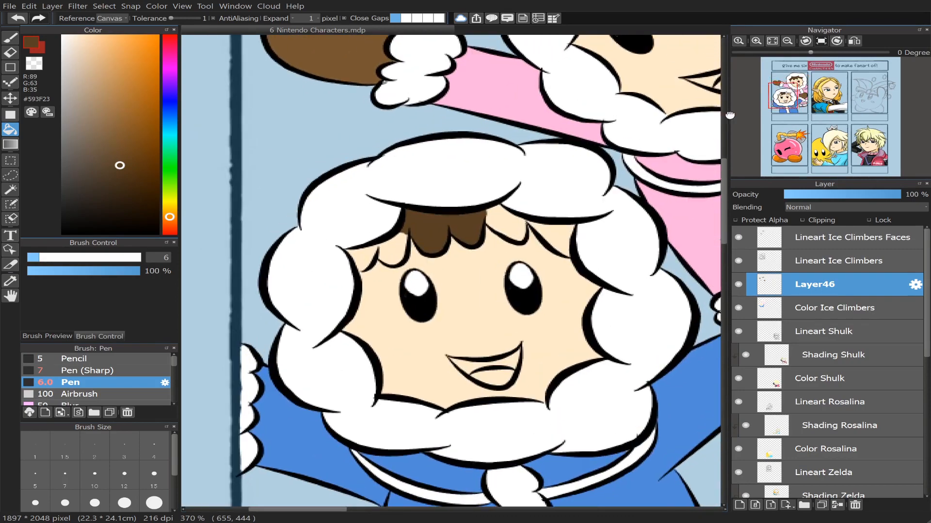
pyautogui.click(396, 253)
pyautogui.click(371, 262)
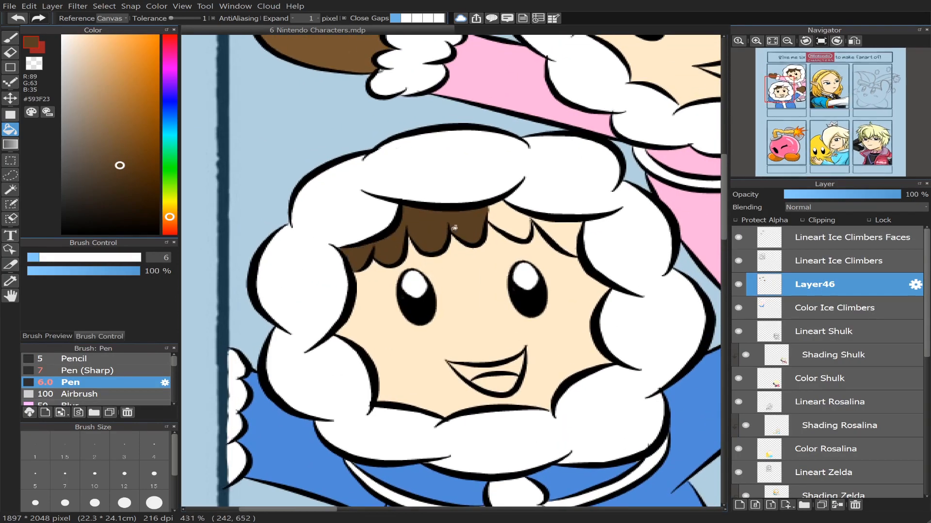
pyautogui.click(510, 217)
pyautogui.click(569, 222)
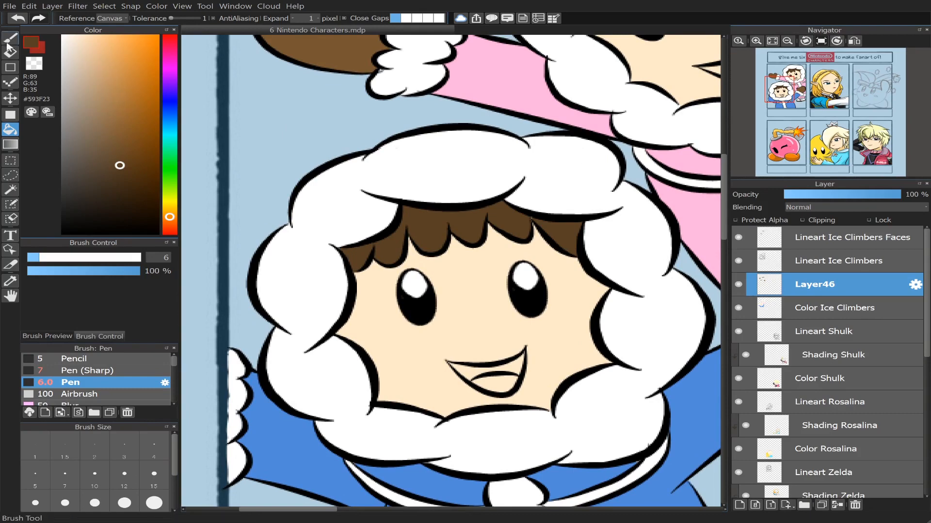
pyautogui.press('b')
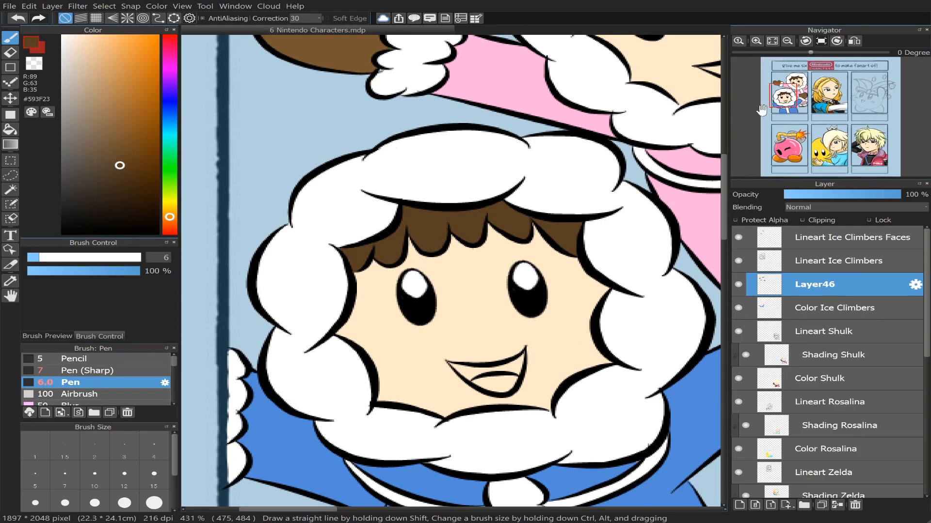
pyautogui.moveTo(782, 99)
pyautogui.mouseDown()
pyautogui.moveTo(794, 86)
pyautogui.moveTo(784, 85)
pyautogui.moveTo(793, 90)
pyautogui.mouseUp()
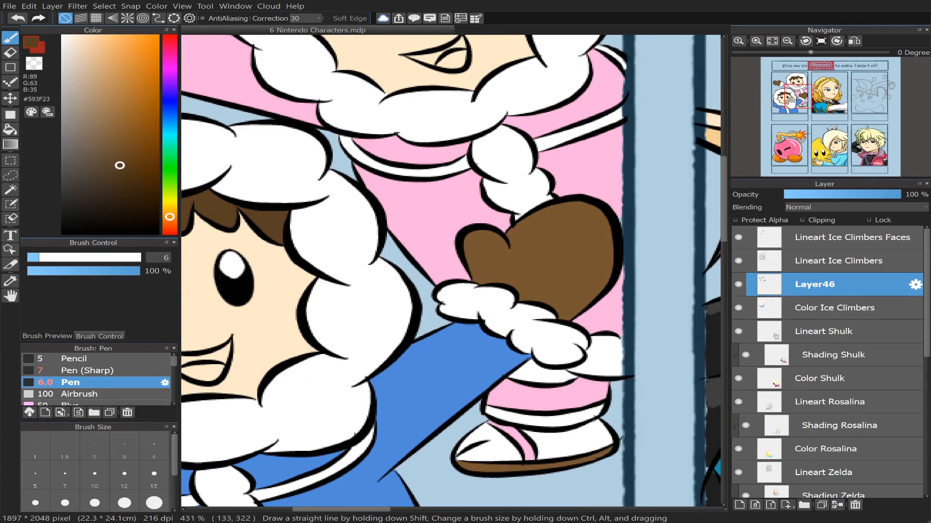
pyautogui.moveTo(791, 101); pyautogui.dragTo(793, 102)
pyautogui.scroll(-1, 819, 132)
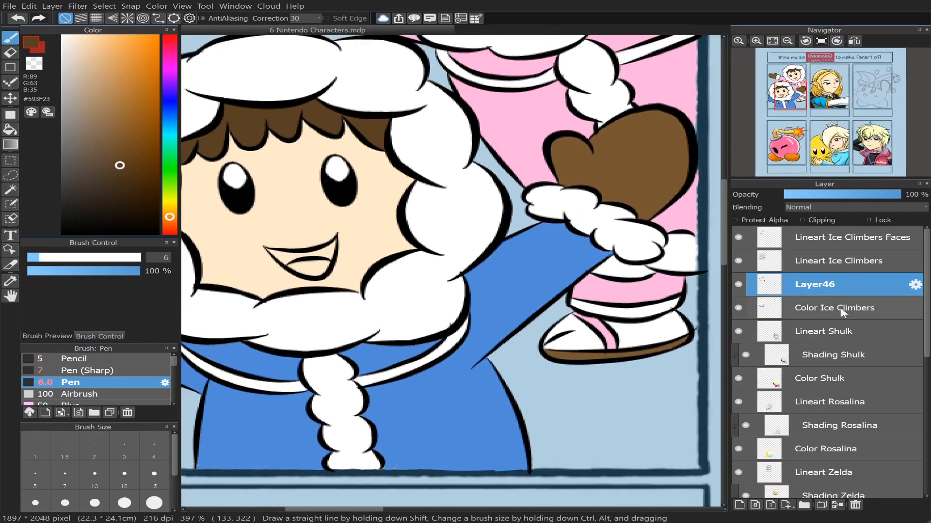
pyautogui.moveTo(791, 104); pyautogui.dragTo(787, 104)
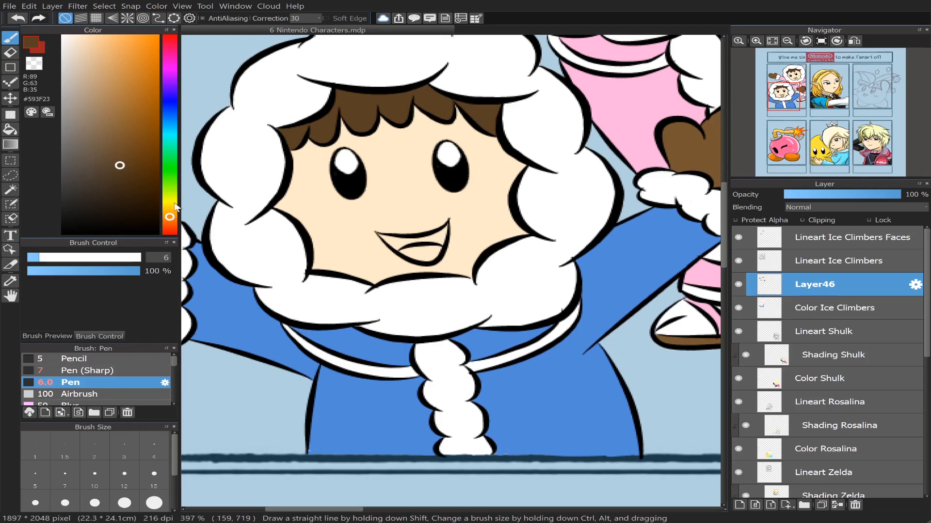
# Step: Choose dark red #972B33 and bucket-fill the inside of both climbers' mouths above the tongues
pyautogui.click(164, 52)
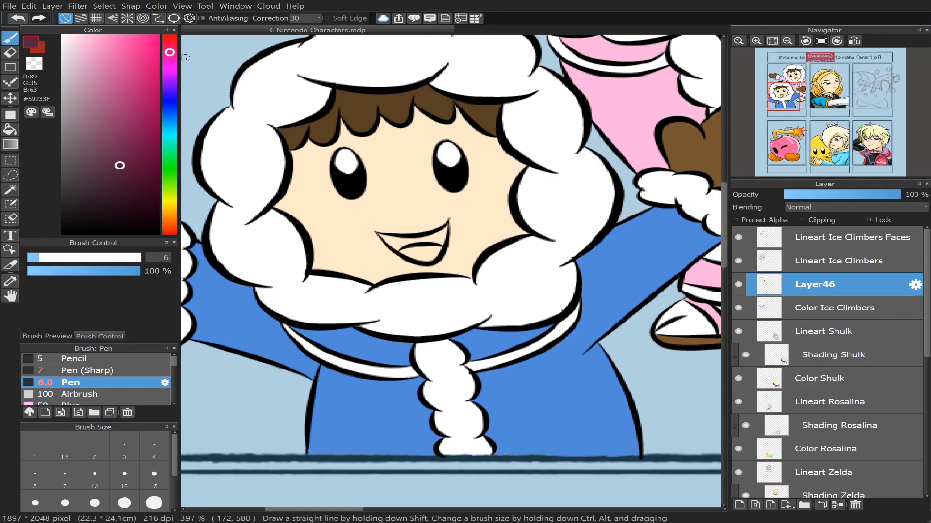
pyautogui.moveTo(170, 55); pyautogui.dragTo(168, 52)
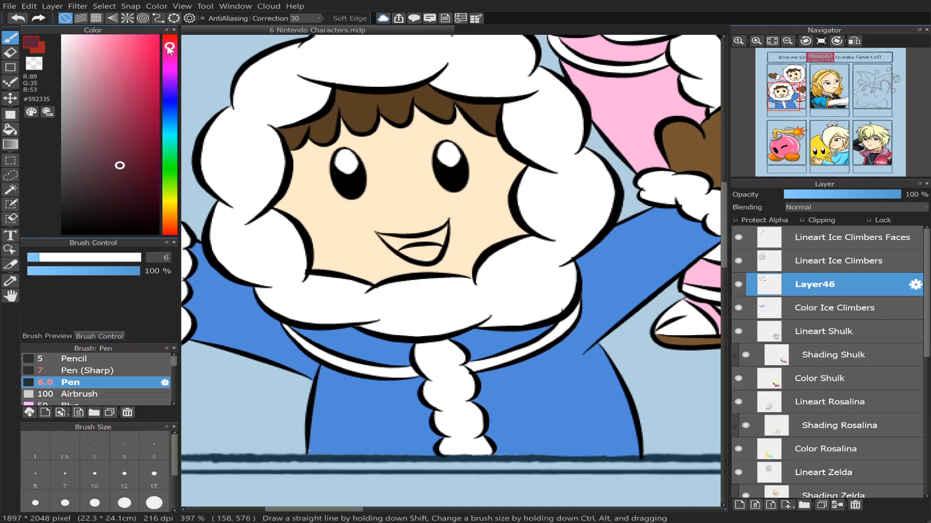
pyautogui.moveTo(120, 173); pyautogui.dragTo(116, 54)
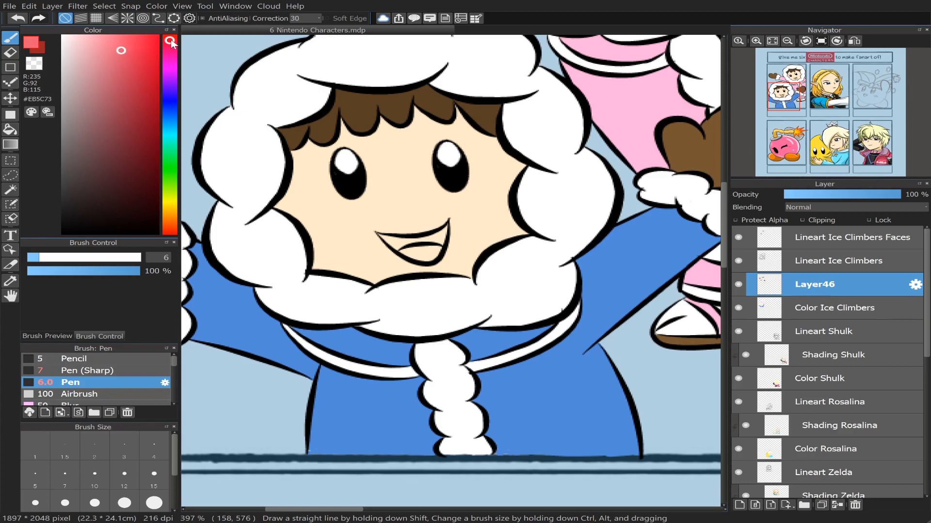
pyautogui.moveTo(171, 40); pyautogui.dragTo(170, 38)
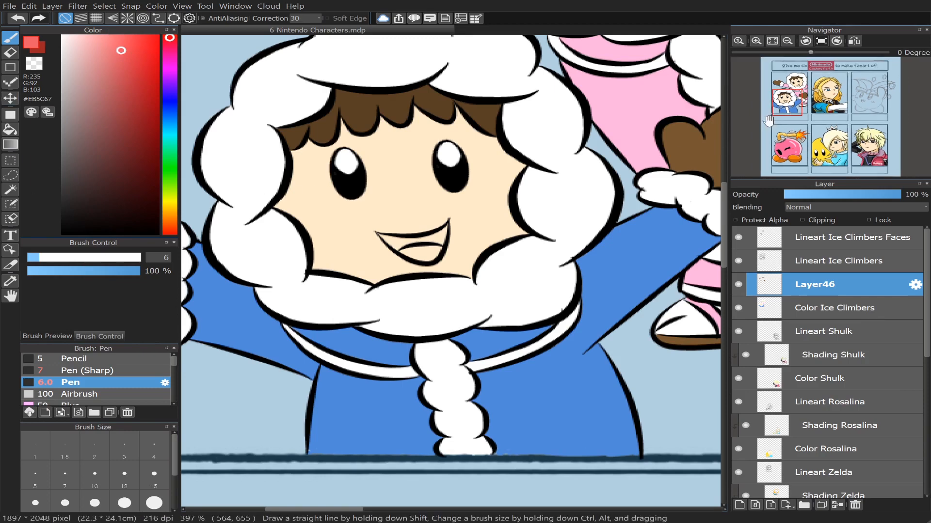
pyautogui.moveTo(791, 103); pyautogui.dragTo(781, 112)
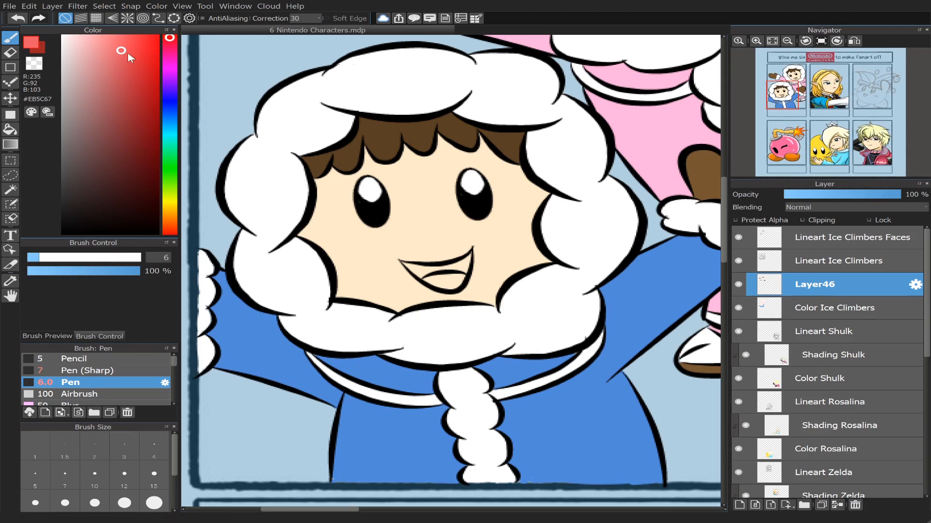
pyautogui.moveTo(129, 43); pyautogui.dragTo(129, 57)
pyautogui.click(10, 129)
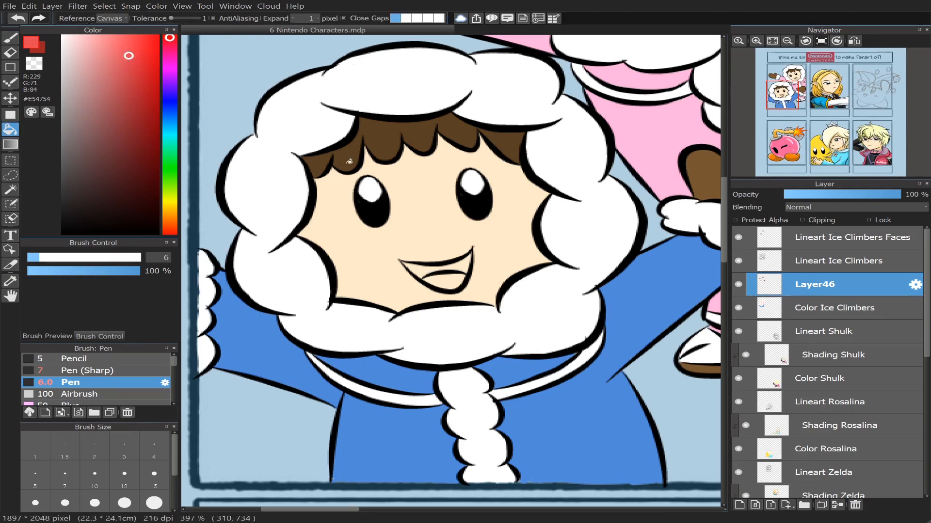
pyautogui.moveTo(129, 56)
pyautogui.mouseDown()
pyautogui.moveTo(108, 94)
pyautogui.moveTo(131, 116)
pyautogui.mouseUp()
pyautogui.click(454, 264)
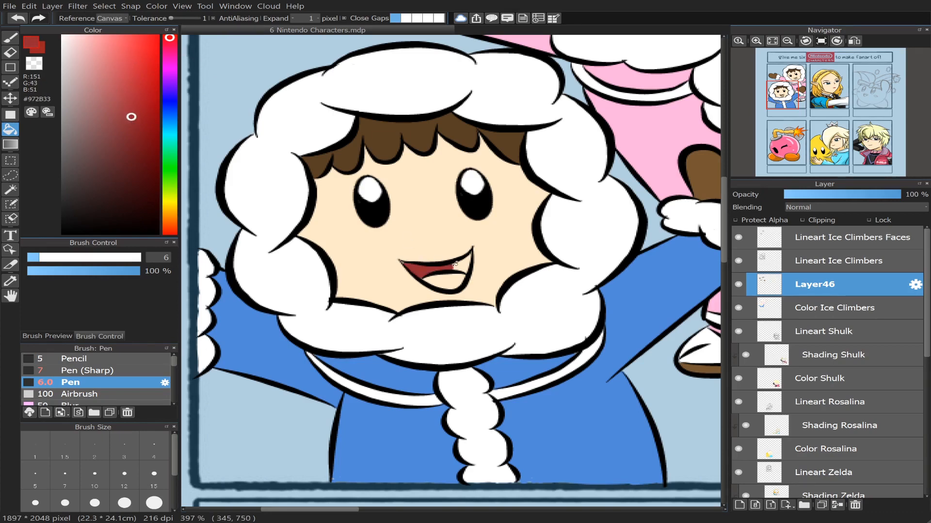
pyautogui.click(462, 262)
pyautogui.moveTo(787, 103); pyautogui.dragTo(795, 91)
pyautogui.click(483, 154)
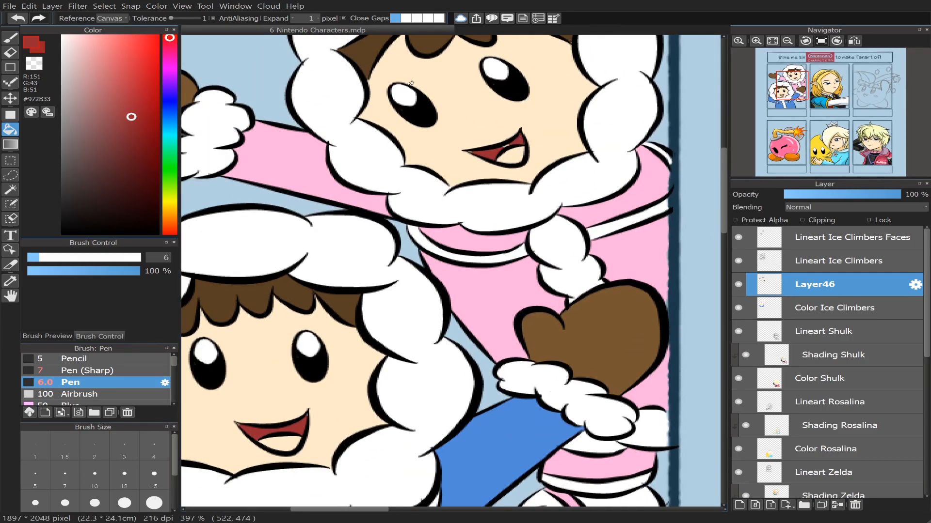
# Step: Touch up the gap at the corner of the lower climber's mouth in dark red with the Pen at size 6
pyautogui.click(10, 37)
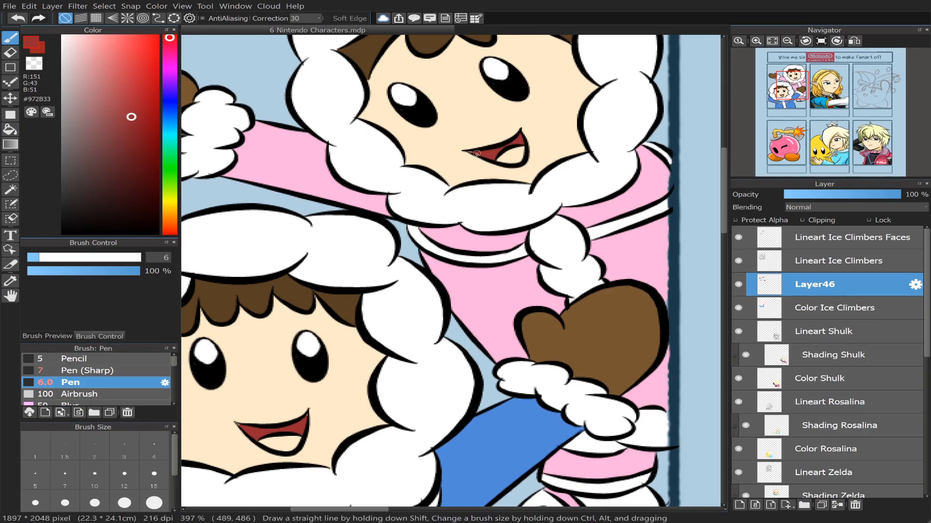
pyautogui.moveTo(795, 89); pyautogui.dragTo(784, 96)
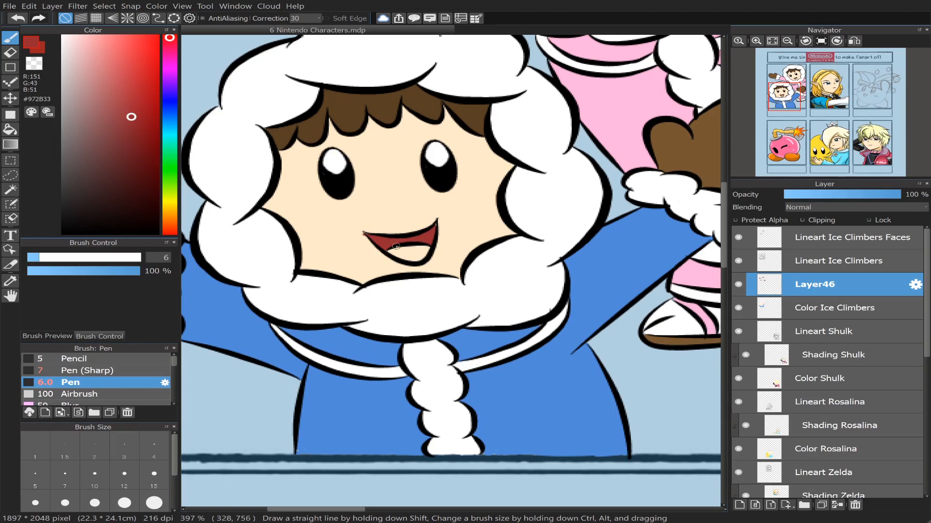
pyautogui.hotkey('ctrl', 'z')
pyautogui.moveTo(365, 234); pyautogui.dragTo(369, 237)
# Step: Bucket-fill the tongues of both climbers with rose pink #D16283
pyautogui.moveTo(131, 118)
pyautogui.mouseDown()
pyautogui.moveTo(105, 98)
pyautogui.moveTo(114, 73)
pyautogui.mouseUp()
pyautogui.click(10, 129)
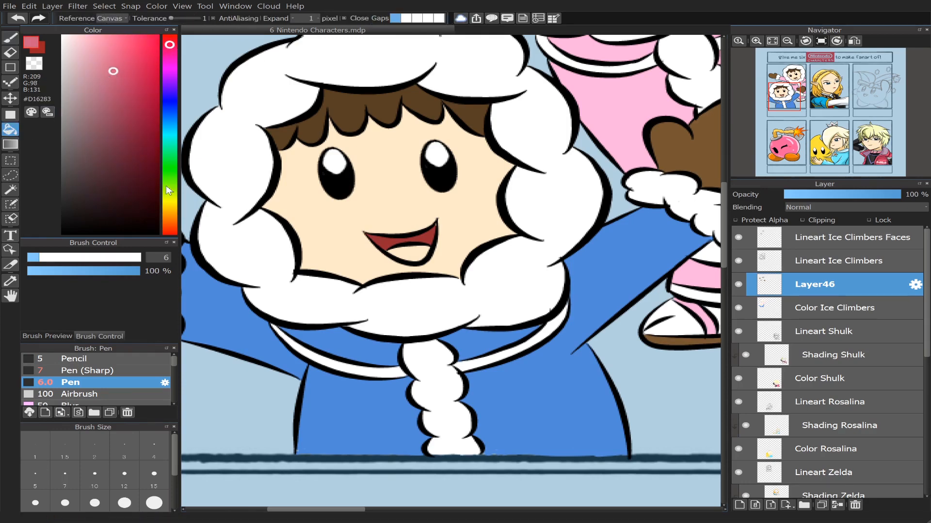
pyautogui.click(415, 244)
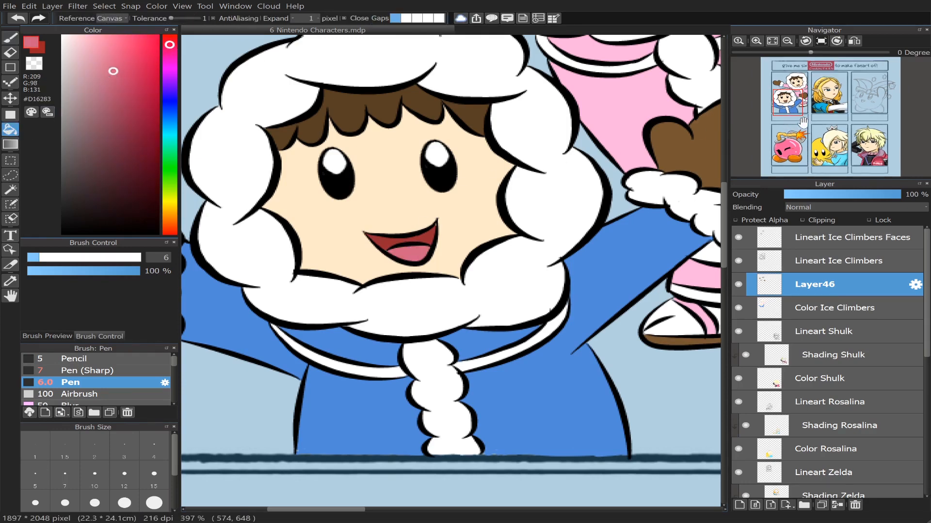
pyautogui.moveTo(790, 100); pyautogui.dragTo(791, 83)
pyautogui.click(533, 206)
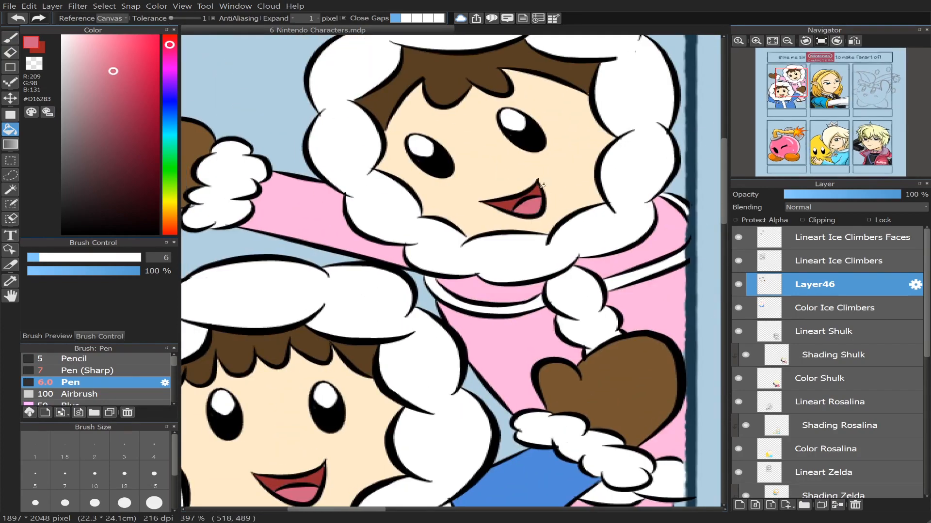
pyautogui.hotkey('ctrl', '-')
pyautogui.hotkey('ctrl', '-')
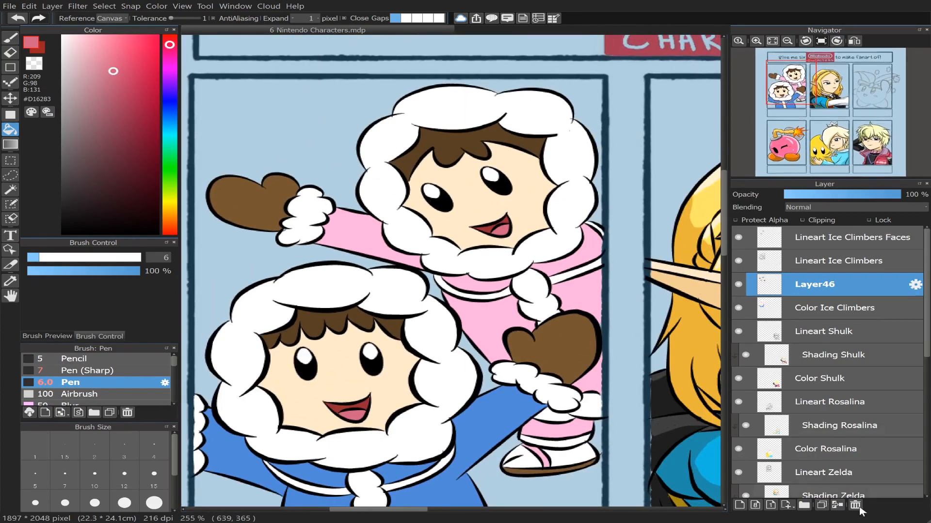
# Step: Merge Layer46 down into the Color Ice Climbers layer and add a new empty layer directly above it
pyautogui.click(837, 505)
pyautogui.click(741, 506)
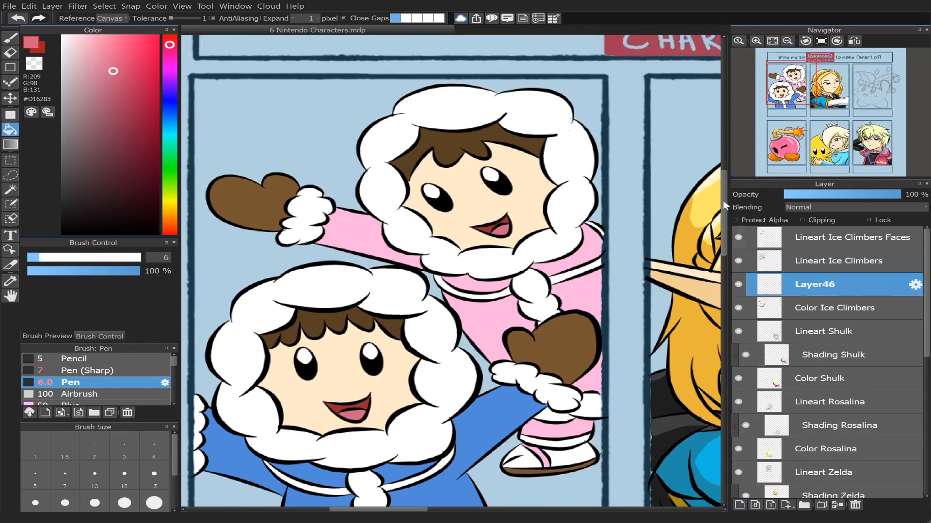
pyautogui.scroll(-1, 803, 106)
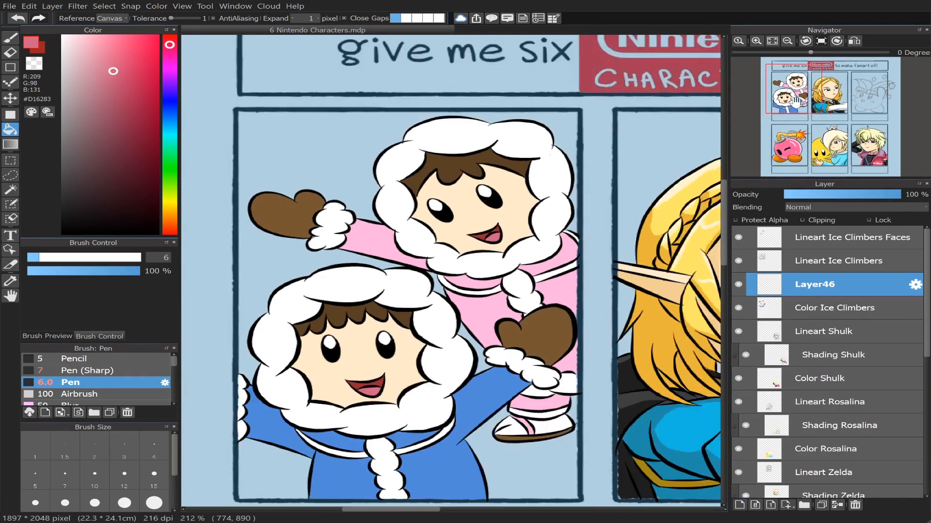
# Step: Sample the skin shadow colour #F3CE93 from Zelda's ear and name the new layer Shading Ice Climbers
pyautogui.moveTo(797, 104); pyautogui.dragTo(782, 91)
pyautogui.rightClick(656, 236)
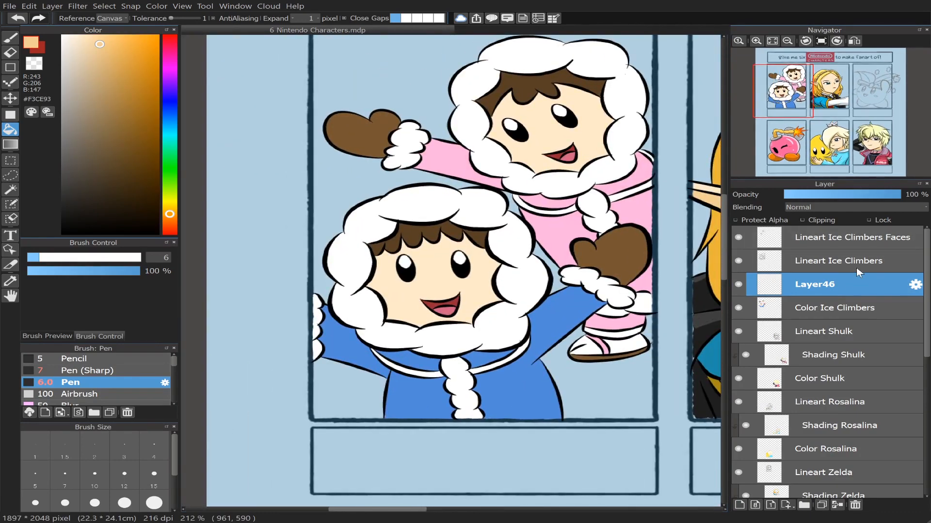
pyautogui.press('Return')
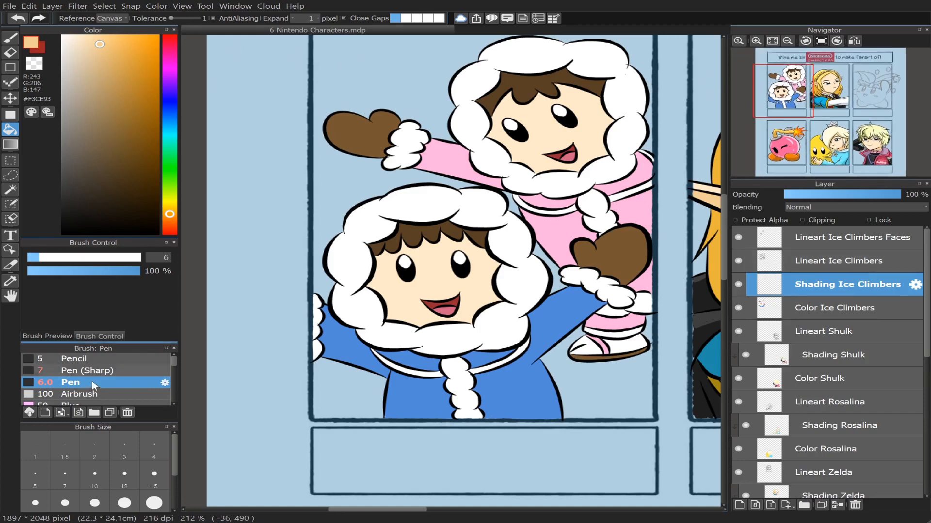
# Step: Shade the skin along the left fur edge of the lower climber's face in #F3CE93 with the Pen at size 11.8
pyautogui.moveTo(43, 259); pyautogui.dragTo(72, 266)
pyautogui.click(11, 37)
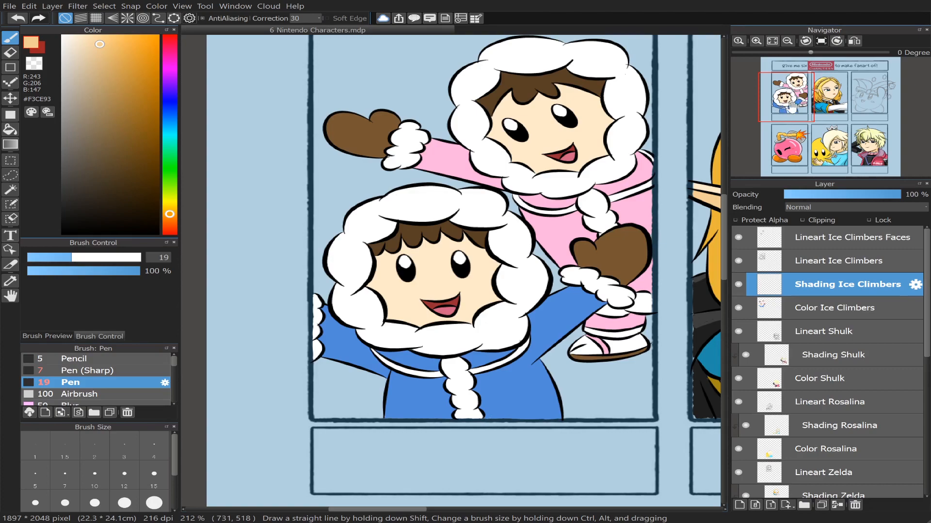
pyautogui.scroll(1, 785, 112)
pyautogui.scroll(1, 784, 113)
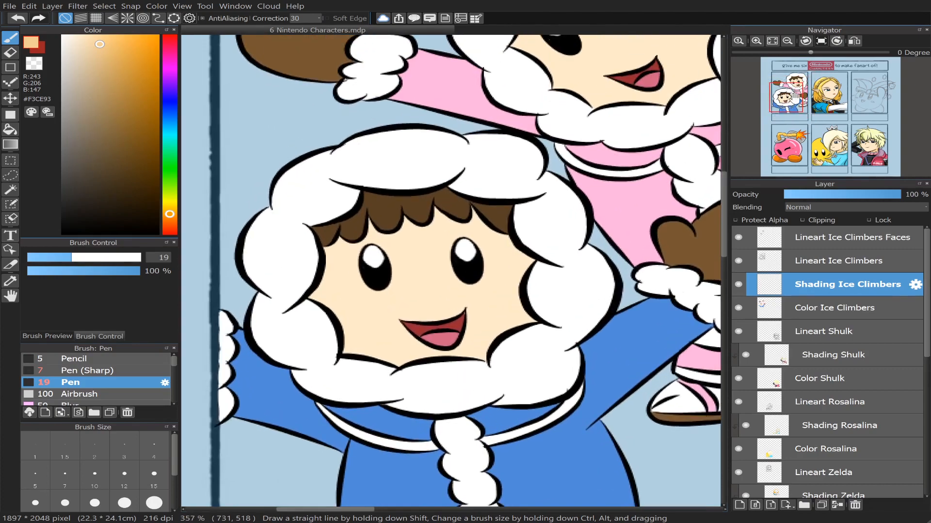
pyautogui.scroll(1, 787, 102)
pyautogui.scroll(1, 788, 100)
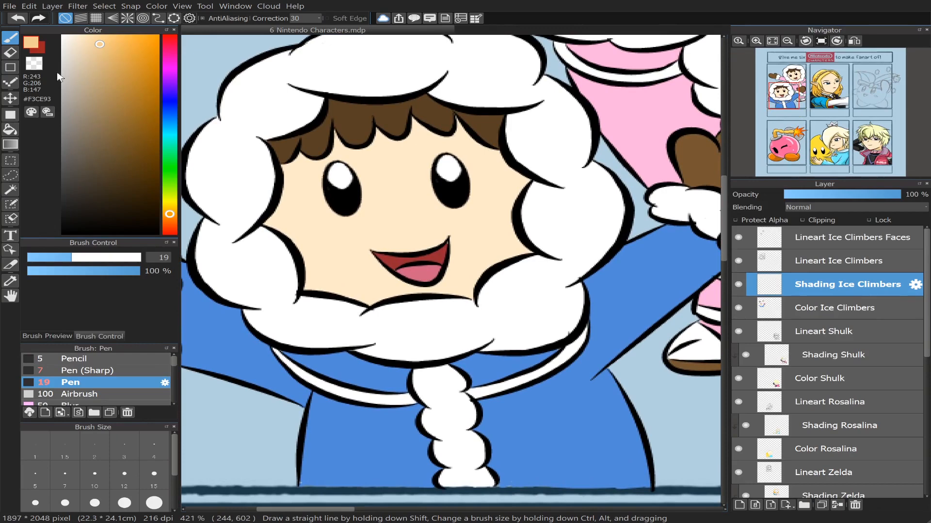
pyautogui.click(53, 261)
pyautogui.moveTo(290, 170)
pyautogui.mouseDown()
pyautogui.moveTo(269, 230)
pyautogui.moveTo(281, 215)
pyautogui.mouseUp()
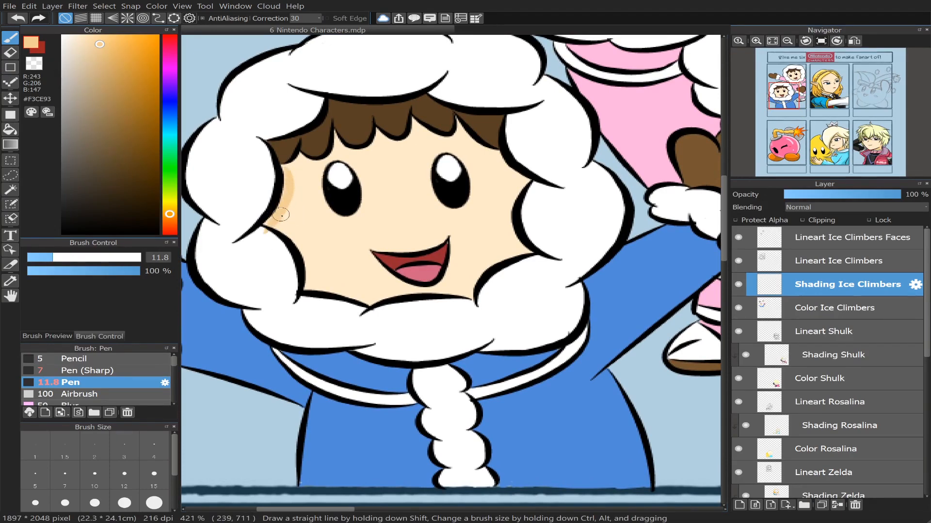
pyautogui.hotkey('ctrl', 'z')
pyautogui.moveTo(286, 166); pyautogui.dragTo(266, 227)
pyautogui.hotkey('ctrl', 'z')
pyautogui.moveTo(285, 166); pyautogui.dragTo(271, 220)
# Step: Shade the upper right edge of the lower climber's face next to the fur, and undo the extra stroke beneath it
pyautogui.moveTo(498, 153)
pyautogui.mouseDown()
pyautogui.moveTo(525, 188)
pyautogui.moveTo(503, 158)
pyautogui.moveTo(527, 179)
pyautogui.mouseUp()
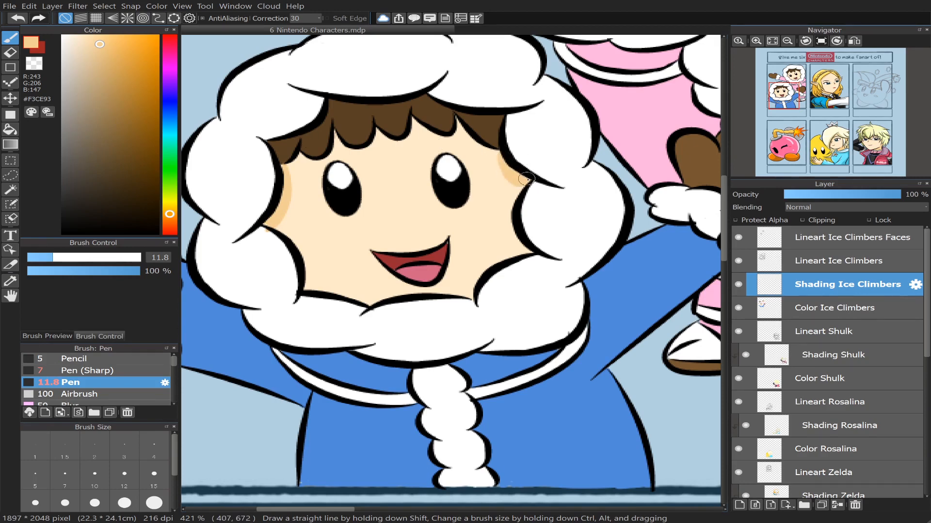
pyautogui.moveTo(515, 212)
pyautogui.mouseDown()
pyautogui.moveTo(518, 254)
pyautogui.moveTo(518, 236)
pyautogui.moveTo(522, 246)
pyautogui.mouseUp()
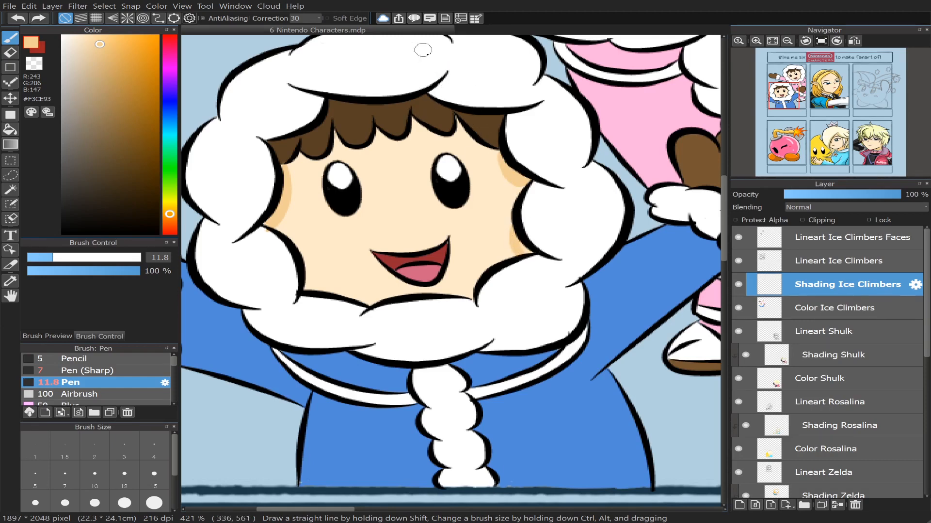
pyautogui.hotkey('ctrl', 'z')
# Step: Shade the skin beneath the outer locks of the lower climber's fringe, reducing the Pen to size 6.1
pyautogui.moveTo(287, 172); pyautogui.dragTo(301, 160)
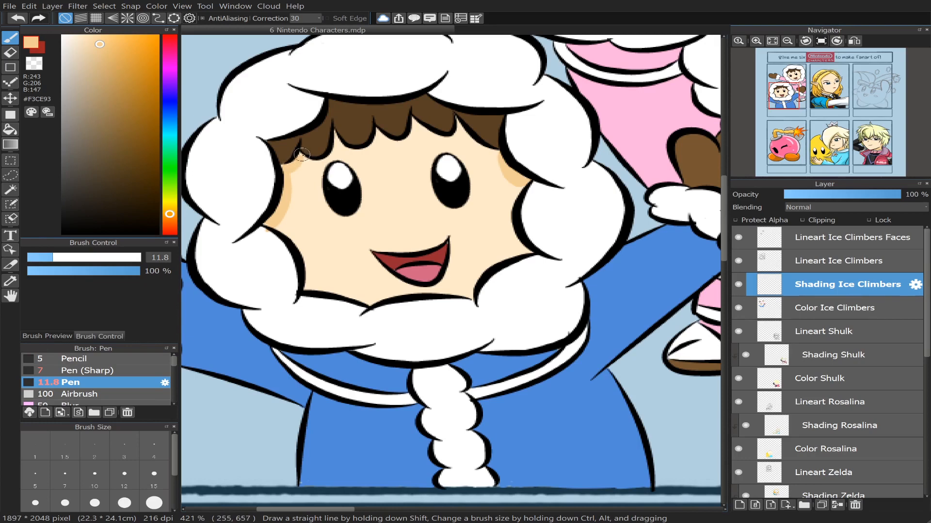
pyautogui.click(16, 52)
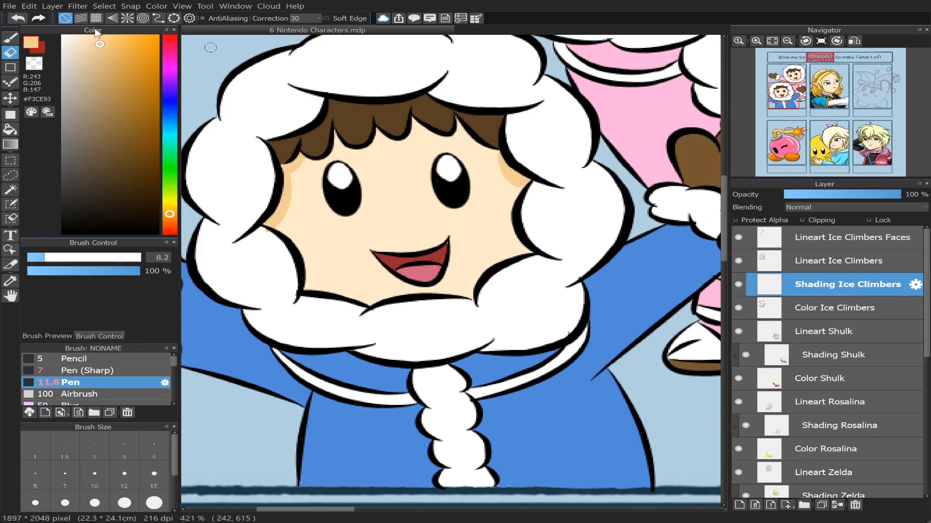
pyautogui.click(10, 37)
pyautogui.click(40, 259)
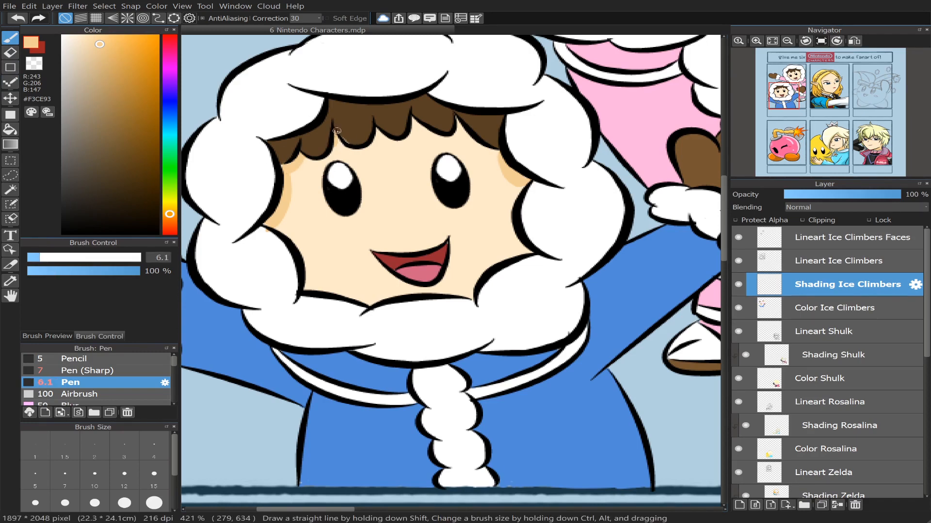
pyautogui.hotkey('ctrl', 'z')
pyautogui.moveTo(333, 133); pyautogui.dragTo(350, 146)
pyautogui.hotkey('ctrl', 'z')
pyautogui.moveTo(456, 122); pyautogui.dragTo(491, 150)
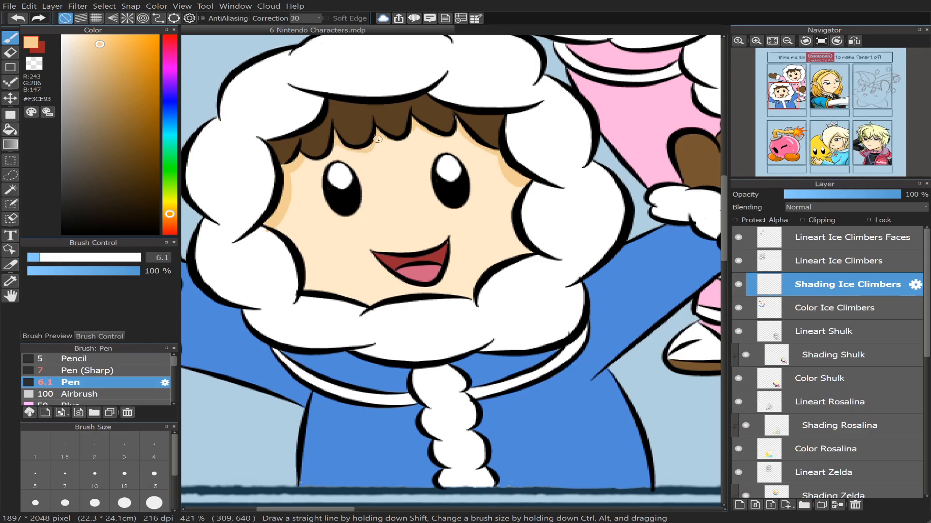
# Step: Add skin shadow beneath the middle locks of the lower climber's fringe, undoing the strokes that miss
pyautogui.moveTo(378, 139)
pyautogui.mouseDown()
pyautogui.moveTo(361, 149)
pyautogui.moveTo(330, 144)
pyautogui.mouseUp()
pyautogui.hotkey('ctrl', 'z')
pyautogui.moveTo(377, 137); pyautogui.dragTo(401, 141)
pyautogui.moveTo(414, 134); pyautogui.dragTo(401, 139)
pyautogui.hotkey('ctrl', 'z')
pyautogui.hotkey('ctrl', 'z')
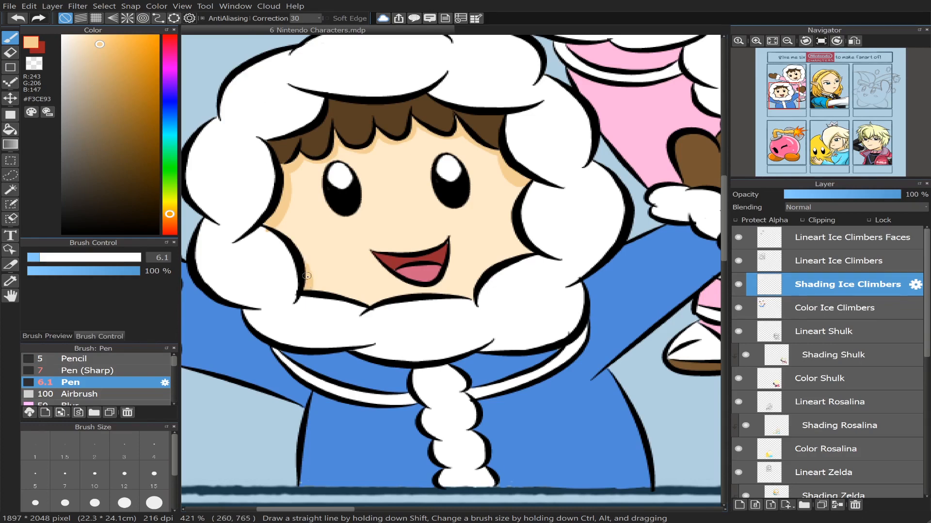
# Step: Shade the skin along the left hairline of the upper climber's face in the same skin shadow colour
pyautogui.click(805, 95)
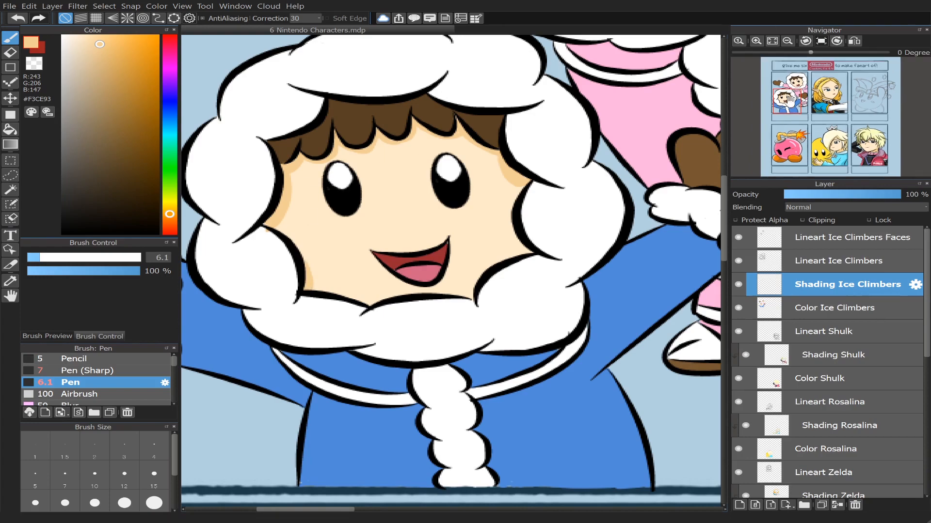
pyautogui.moveTo(801, 99); pyautogui.dragTo(793, 89)
pyautogui.moveTo(432, 74); pyautogui.dragTo(394, 120)
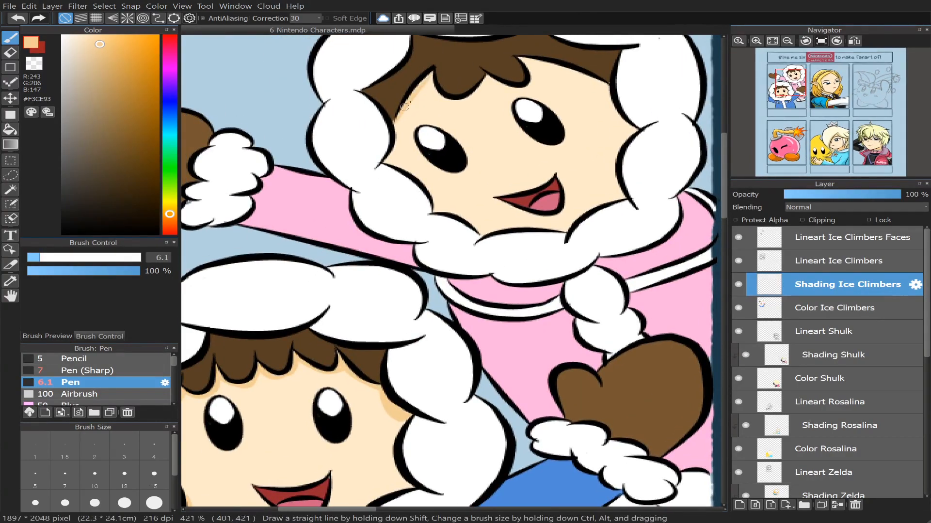
pyautogui.moveTo(427, 83)
pyautogui.mouseDown()
pyautogui.moveTo(398, 134)
pyautogui.moveTo(408, 105)
pyautogui.moveTo(397, 129)
pyautogui.mouseUp()
# Step: Shade the skin under the upper climber's right hairline and along the fur at the sides of the face
pyautogui.moveTo(824, 94)
pyautogui.moveTo(795, 87); pyautogui.dragTo(797, 83)
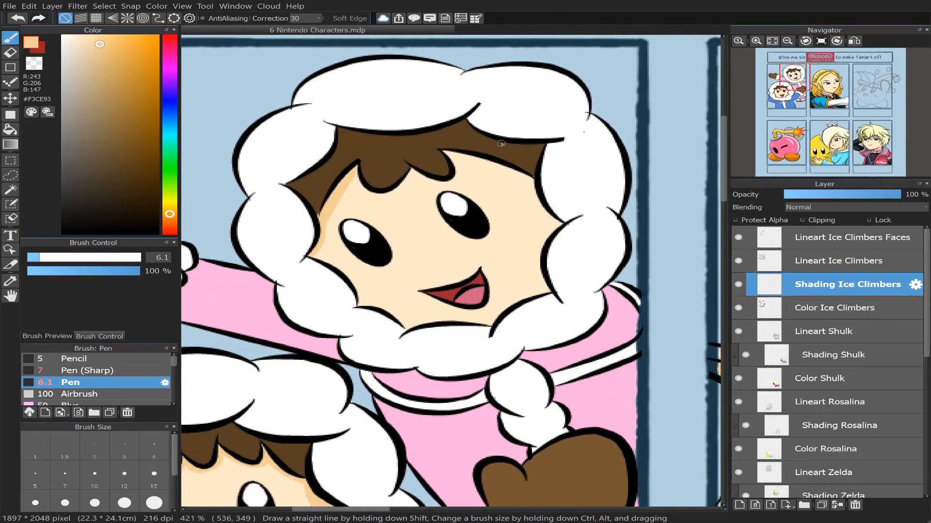
pyautogui.moveTo(443, 152); pyautogui.dragTo(531, 178)
pyautogui.hotkey('ctrl', 'z')
pyautogui.moveTo(450, 155); pyautogui.dragTo(528, 185)
pyautogui.hotkey('ctrl', 'z')
pyautogui.moveTo(446, 153); pyautogui.dragTo(530, 179)
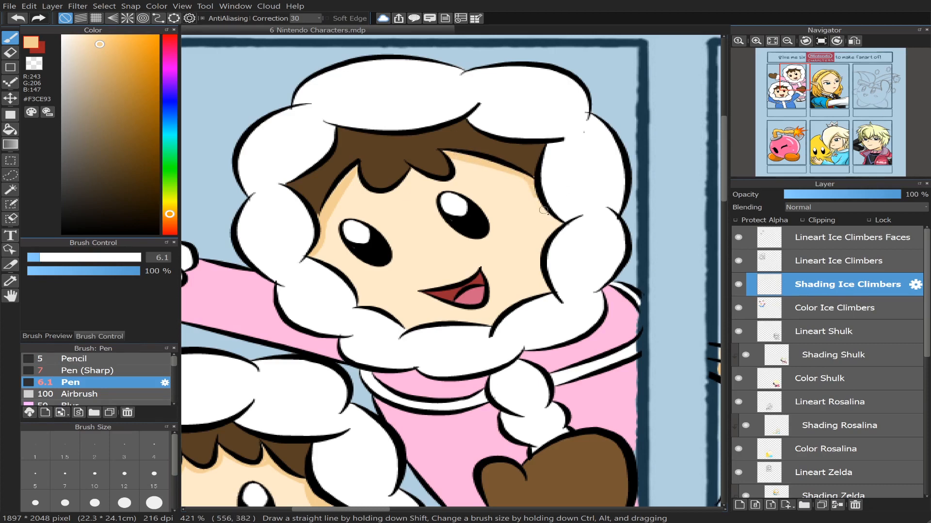
pyautogui.moveTo(533, 188); pyautogui.dragTo(551, 215)
pyautogui.moveTo(329, 260); pyautogui.dragTo(327, 261)
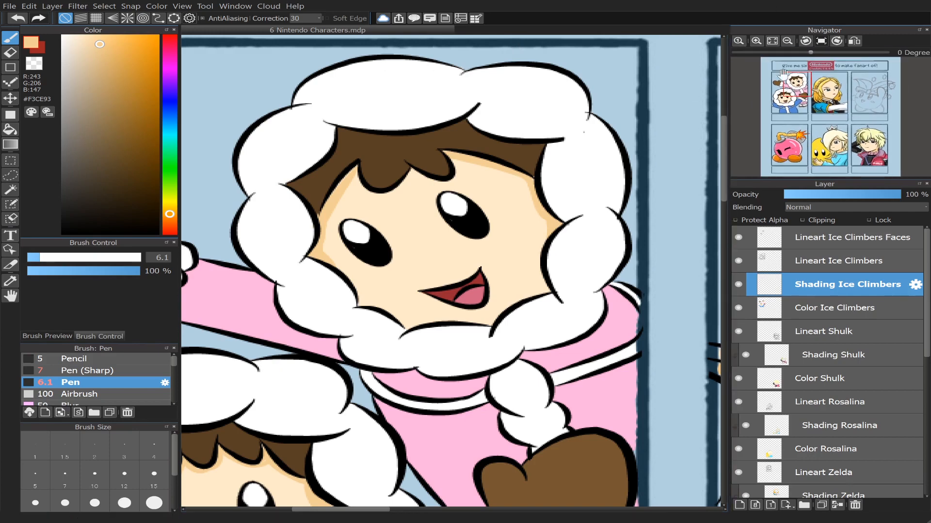
# Step: Erase the stray skin shadow on the tip of the upper climber's fringe and return to the Pen
pyautogui.moveTo(799, 82); pyautogui.dragTo(802, 83)
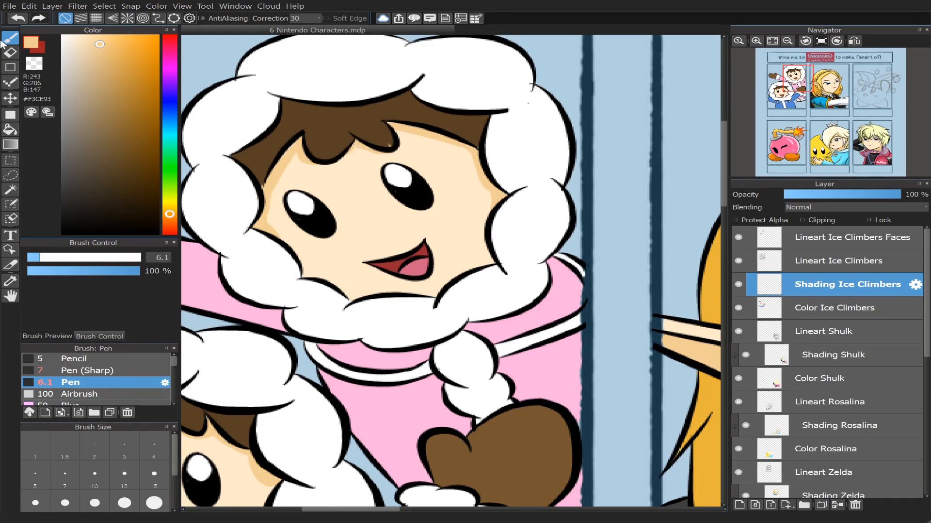
pyautogui.press('e')
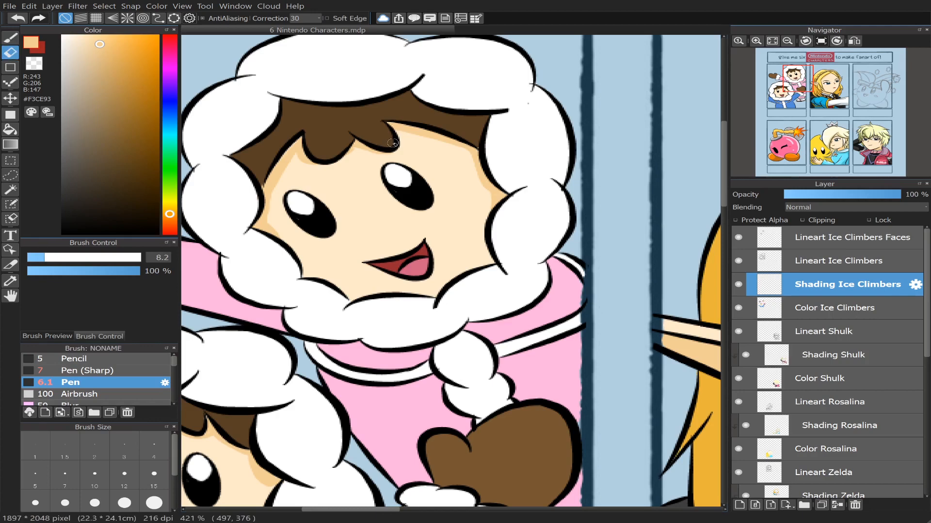
pyautogui.click(10, 37)
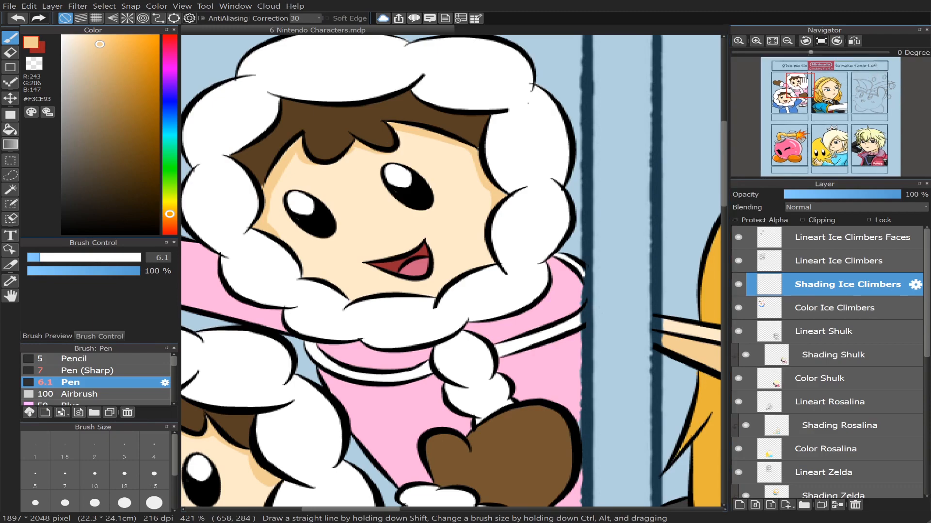
# Step: Clip the Shading Ice Climbers layer to the Color Ice Climbers layer
pyautogui.moveTo(800, 84)
pyautogui.mouseDown()
pyautogui.moveTo(791, 95)
pyautogui.moveTo(801, 99)
pyautogui.moveTo(806, 57)
pyautogui.moveTo(805, 89)
pyautogui.mouseUp()
pyautogui.scroll(-1, 803, 90)
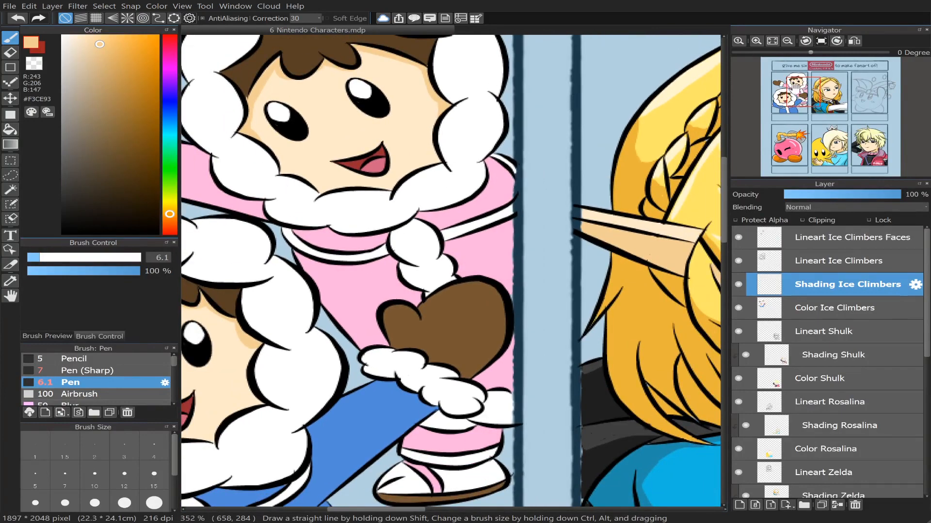
pyautogui.moveTo(802, 94); pyautogui.dragTo(788, 96)
pyautogui.scroll(-1, 801, 101)
pyautogui.scroll(-1, 801, 101)
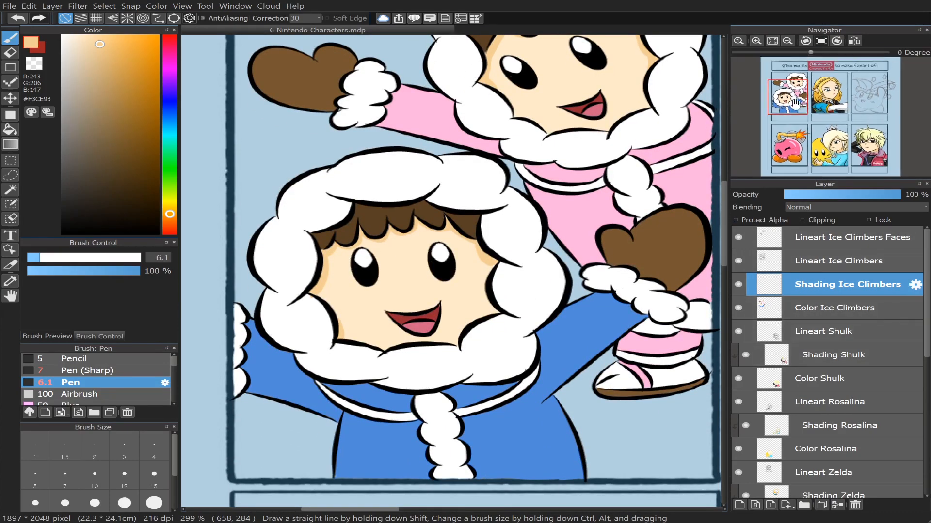
pyautogui.scroll(3, 795, 102)
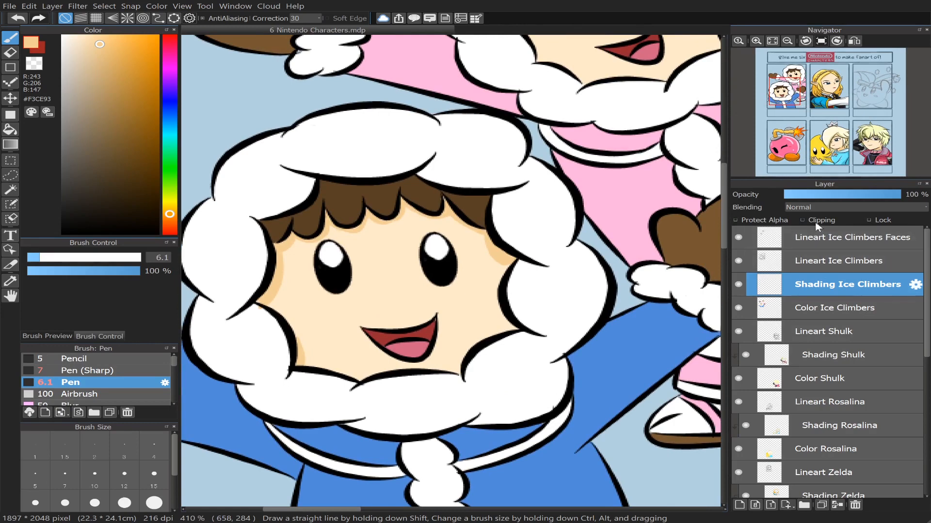
pyautogui.click(802, 220)
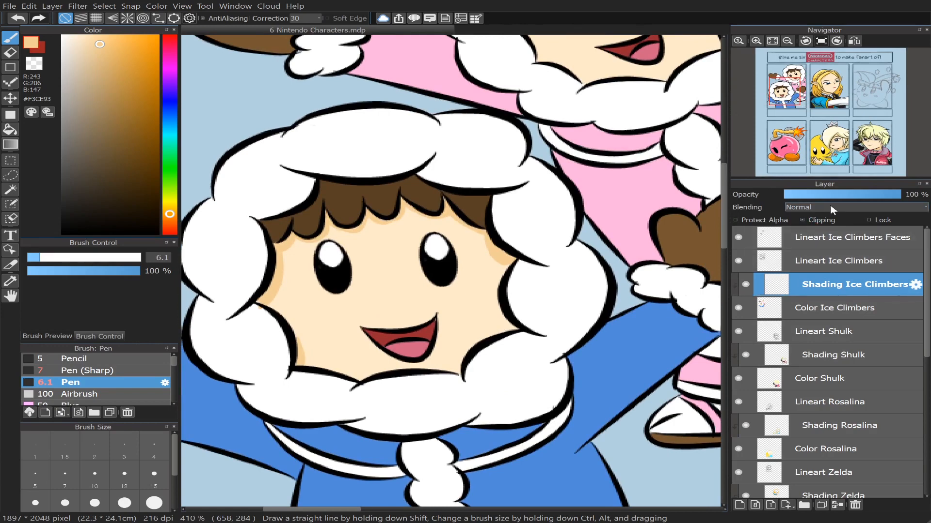
# Step: Sample the hair brown, darken it to #372410, and shade the lower climber's fringe beneath the hood fur with the Pen at size 12.2
pyautogui.keyDown('alt'); pyautogui.click(333, 198); pyautogui.keyUp('alt')
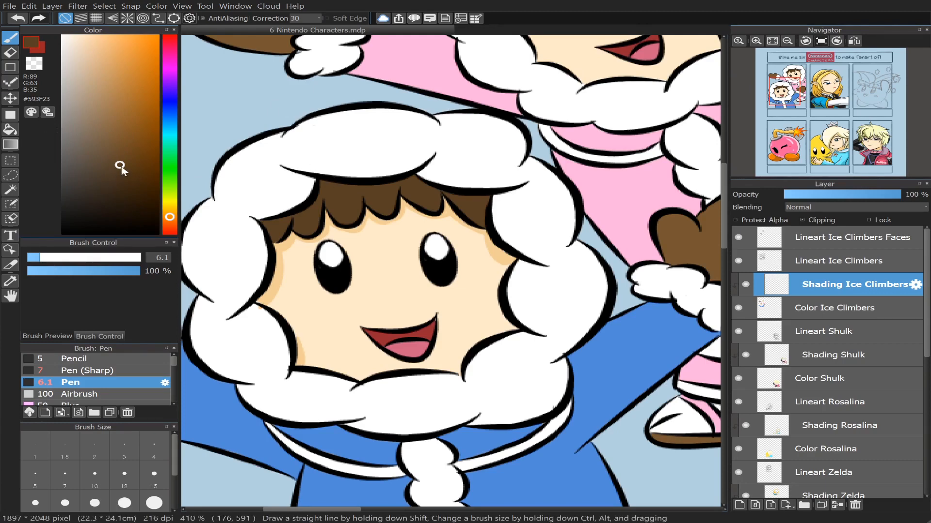
pyautogui.moveTo(121, 168); pyautogui.dragTo(124, 183)
pyautogui.click(125, 185)
pyautogui.moveTo(319, 192); pyautogui.dragTo(405, 179)
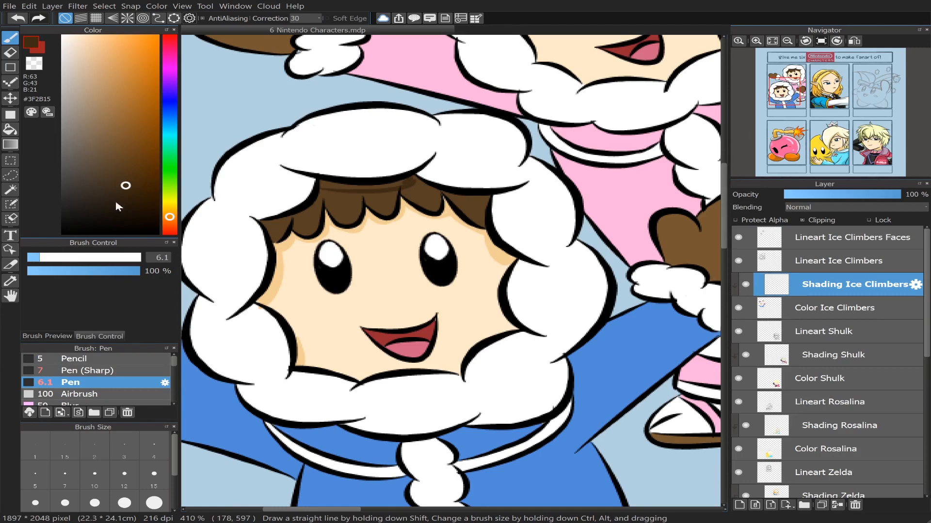
pyautogui.click(129, 191)
pyautogui.click(54, 257)
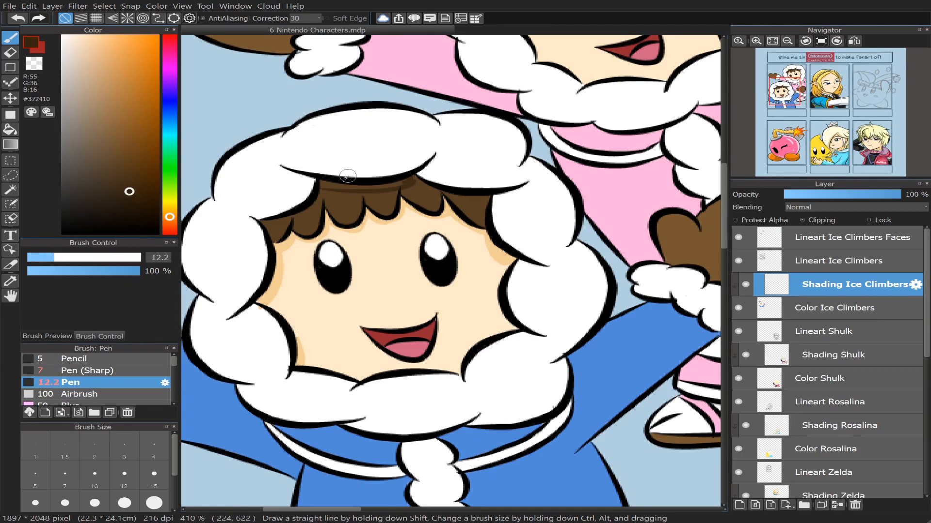
pyautogui.moveTo(318, 185); pyautogui.dragTo(413, 177)
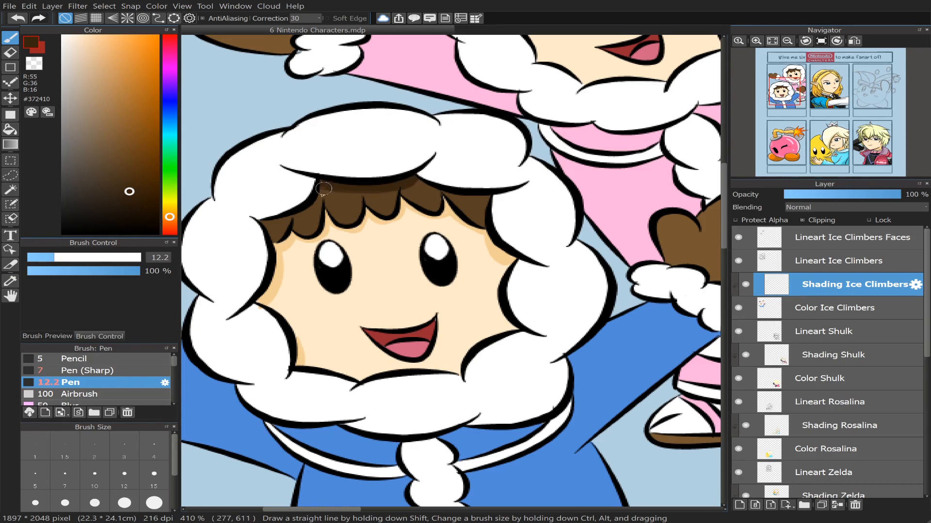
pyautogui.moveTo(323, 189)
pyautogui.mouseDown()
pyautogui.moveTo(305, 212)
pyautogui.moveTo(257, 221)
pyautogui.mouseUp()
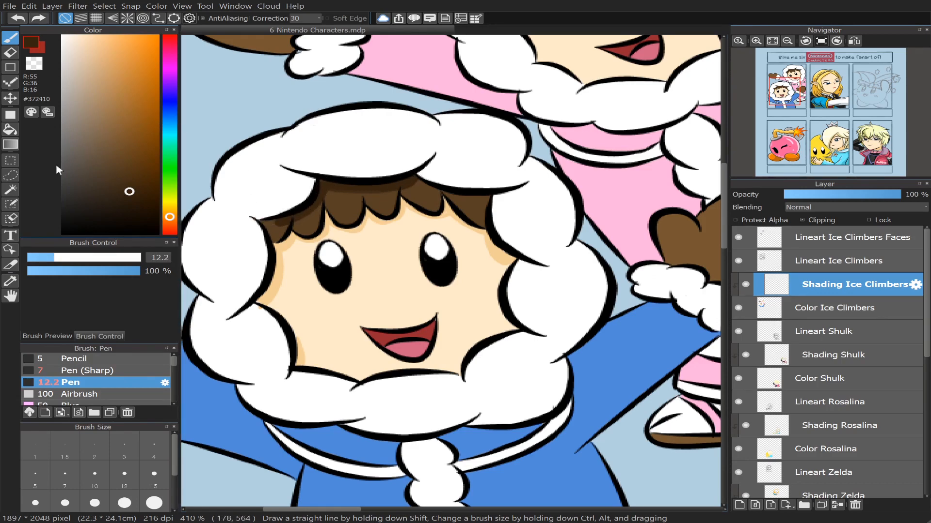
# Step: Set the Pen to size 6.8 and paint dark brown shadow strokes on the outer locks at both sides of the lower climber's fringe
pyautogui.moveTo(72, 253); pyautogui.dragTo(47, 257)
pyautogui.moveTo(273, 238); pyautogui.dragTo(276, 219)
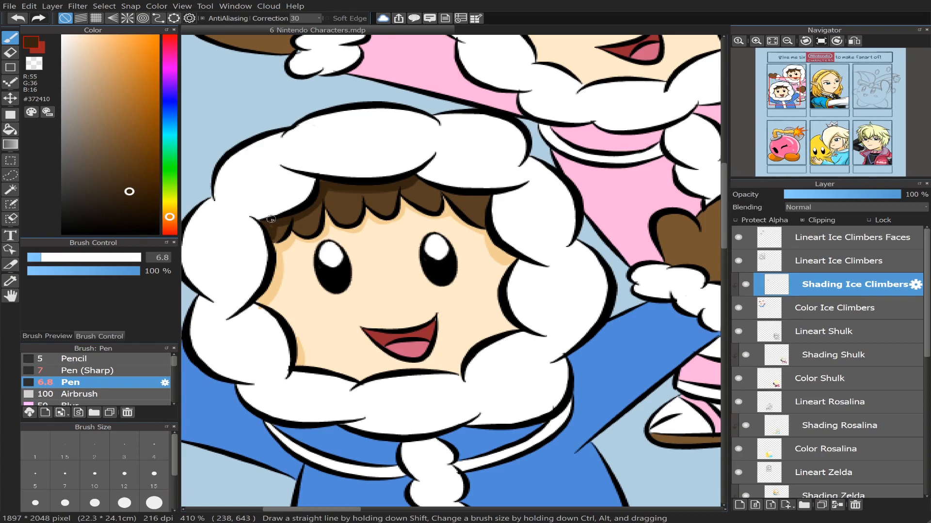
pyautogui.moveTo(271, 219); pyautogui.dragTo(277, 212)
pyautogui.moveTo(276, 237); pyautogui.dragTo(283, 224)
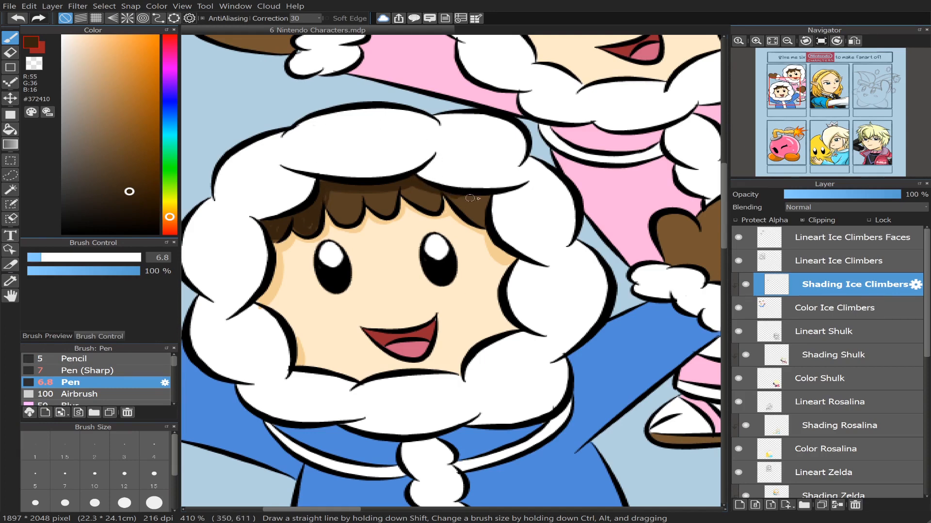
pyautogui.moveTo(471, 212)
pyautogui.mouseDown()
pyautogui.moveTo(452, 196)
pyautogui.moveTo(461, 204)
pyautogui.mouseUp()
pyautogui.moveTo(466, 210)
pyautogui.mouseDown()
pyautogui.moveTo(485, 225)
pyautogui.moveTo(486, 200)
pyautogui.moveTo(478, 216)
pyautogui.moveTo(467, 203)
pyautogui.moveTo(484, 198)
pyautogui.moveTo(462, 207)
pyautogui.moveTo(479, 224)
pyautogui.mouseUp()
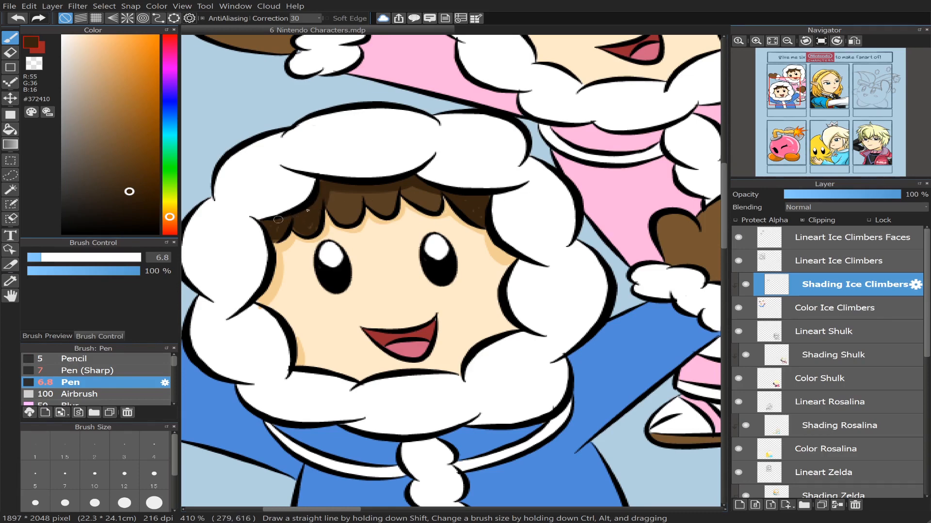
# Step: Set the Pen to size 8.8, outline a dark brown shadow on the upper climber's outer hair lock near the raised arm, and bucket-fill it
pyautogui.moveTo(815, 90)
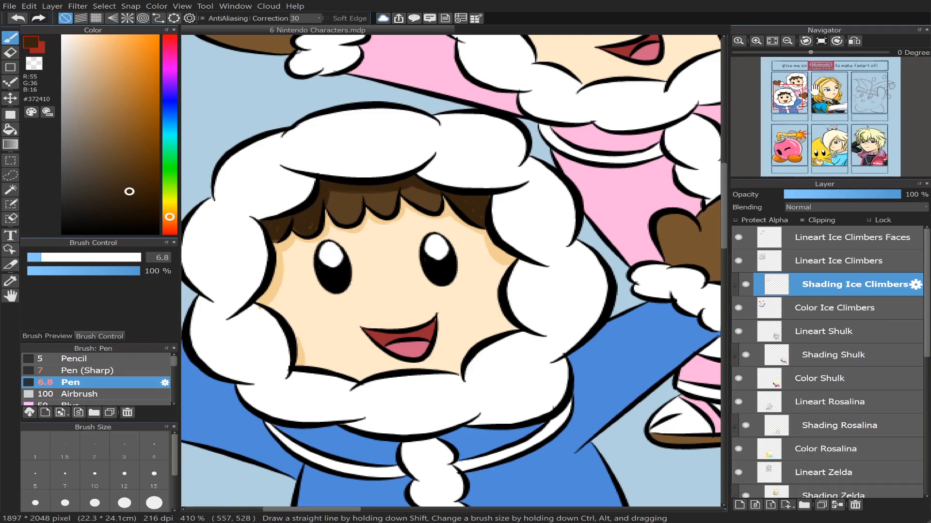
pyautogui.moveTo(807, 97)
pyautogui.mouseDown()
pyautogui.moveTo(793, 100)
pyautogui.moveTo(796, 83)
pyautogui.mouseUp()
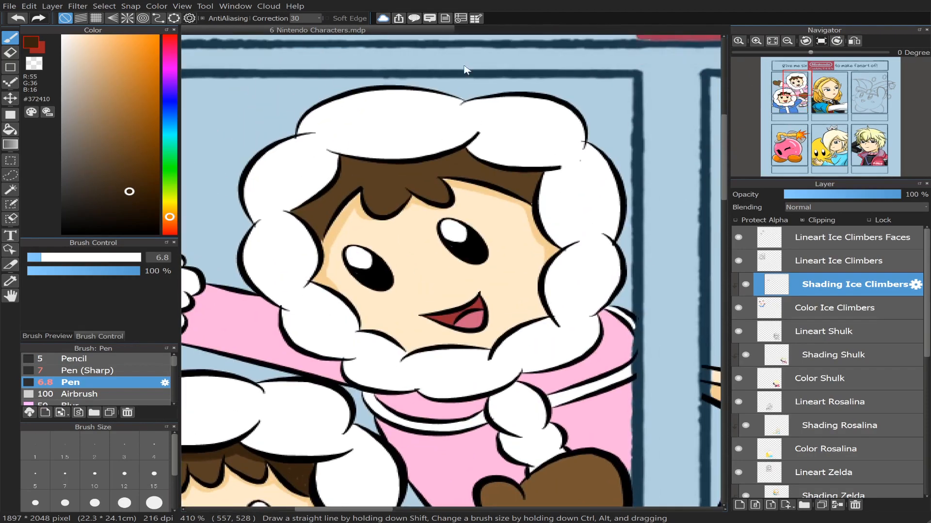
pyautogui.click(52, 257)
pyautogui.moveTo(304, 213)
pyautogui.mouseDown()
pyautogui.moveTo(324, 202)
pyautogui.moveTo(298, 211)
pyautogui.moveTo(326, 201)
pyautogui.moveTo(352, 159)
pyautogui.moveTo(341, 157)
pyautogui.moveTo(328, 191)
pyautogui.mouseUp()
pyautogui.hotkey('ctrl', 'z')
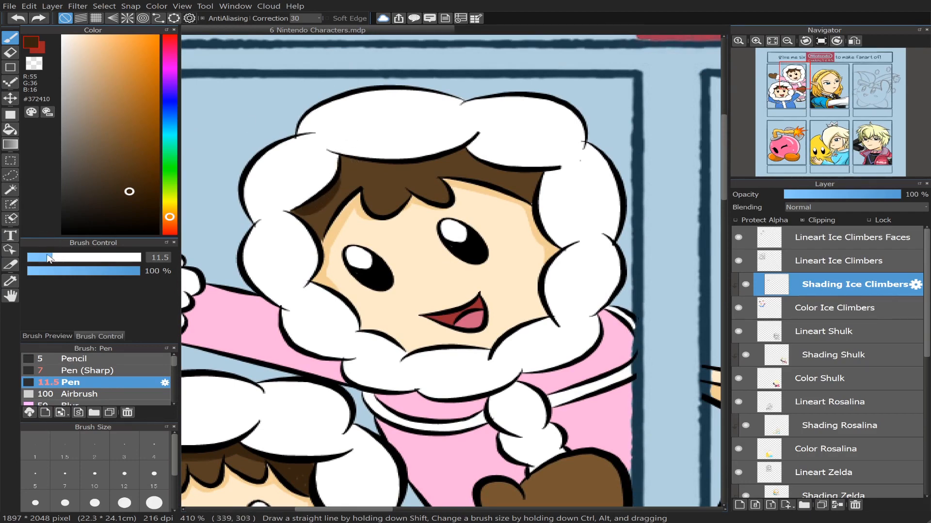
pyautogui.click(46, 257)
pyautogui.moveTo(347, 161); pyautogui.dragTo(335, 193)
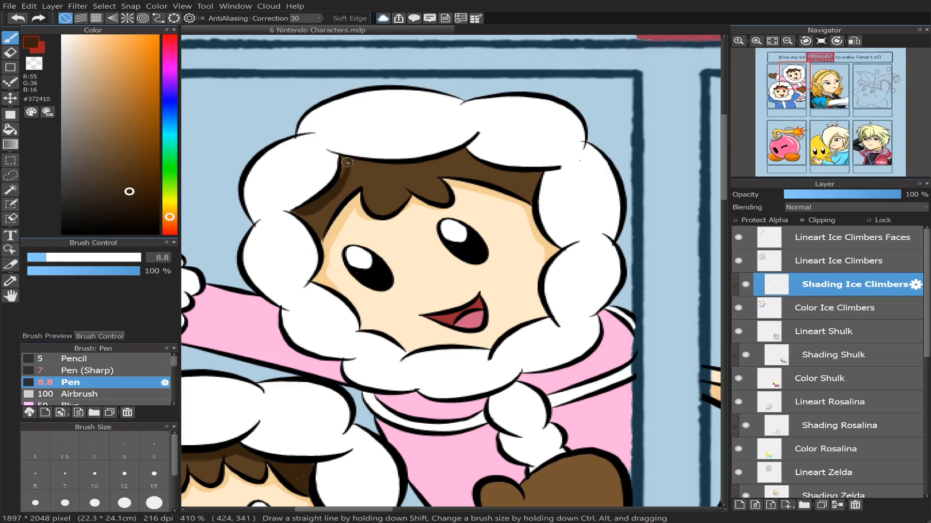
pyautogui.hotkey('ctrl', 'z')
pyautogui.moveTo(348, 160); pyautogui.dragTo(331, 191)
pyautogui.hotkey('ctrl', 'z')
pyautogui.click(8, 131)
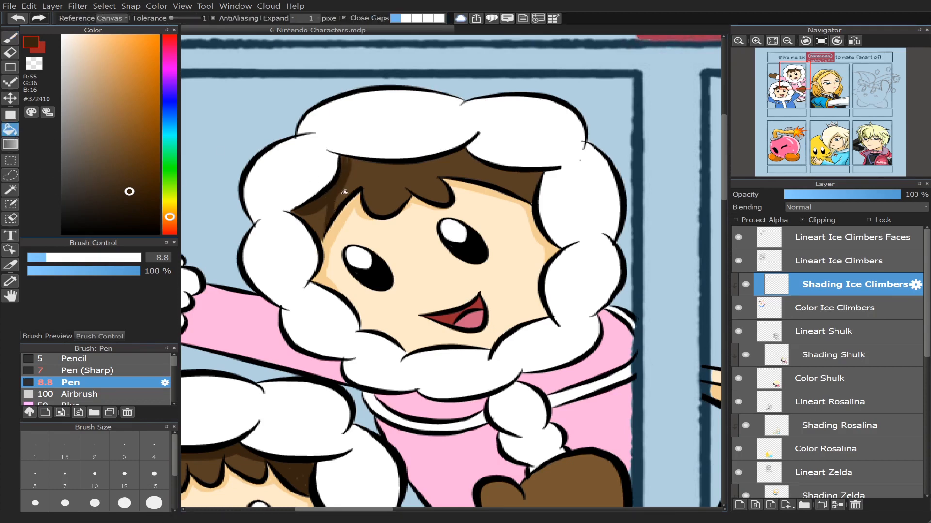
pyautogui.press('b')
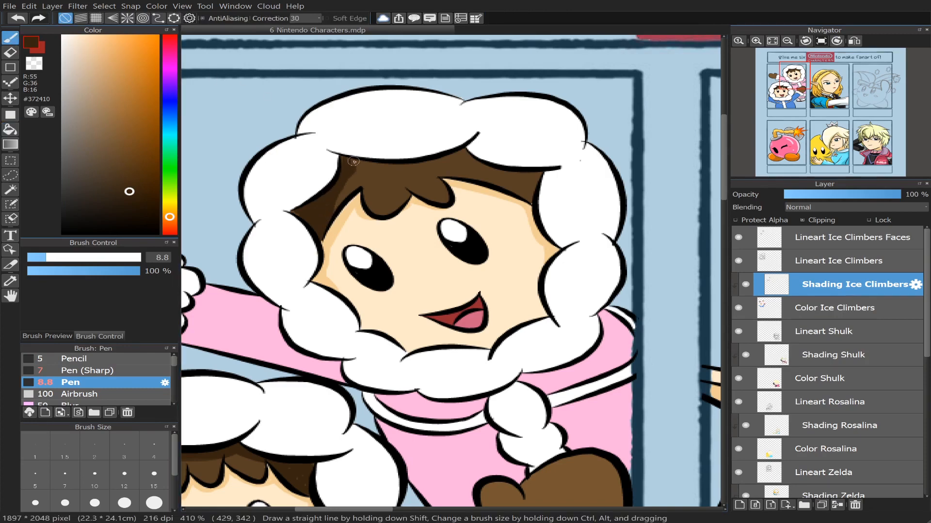
# Step: Paint dark brown shadow strokes along the upper climber's hair beneath the hood fur, across the fringe to the opposite side lock
pyautogui.moveTo(340, 161)
pyautogui.mouseDown()
pyautogui.moveTo(390, 176)
pyautogui.moveTo(463, 154)
pyautogui.moveTo(397, 167)
pyautogui.moveTo(344, 161)
pyautogui.moveTo(406, 165)
pyautogui.moveTo(357, 166)
pyautogui.moveTo(391, 168)
pyautogui.mouseUp()
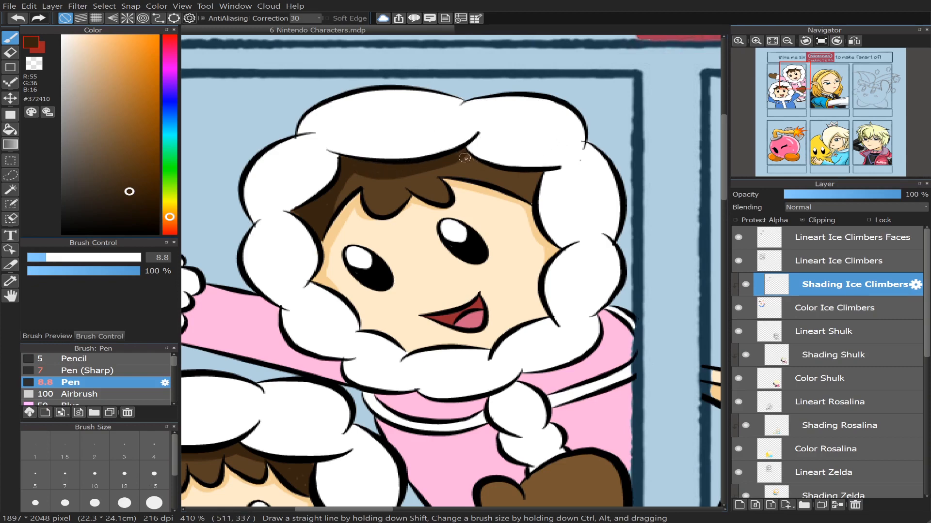
pyautogui.moveTo(466, 155)
pyautogui.mouseDown()
pyautogui.moveTo(495, 171)
pyautogui.moveTo(463, 153)
pyautogui.moveTo(509, 173)
pyautogui.moveTo(547, 172)
pyautogui.moveTo(507, 174)
pyautogui.moveTo(459, 160)
pyautogui.mouseUp()
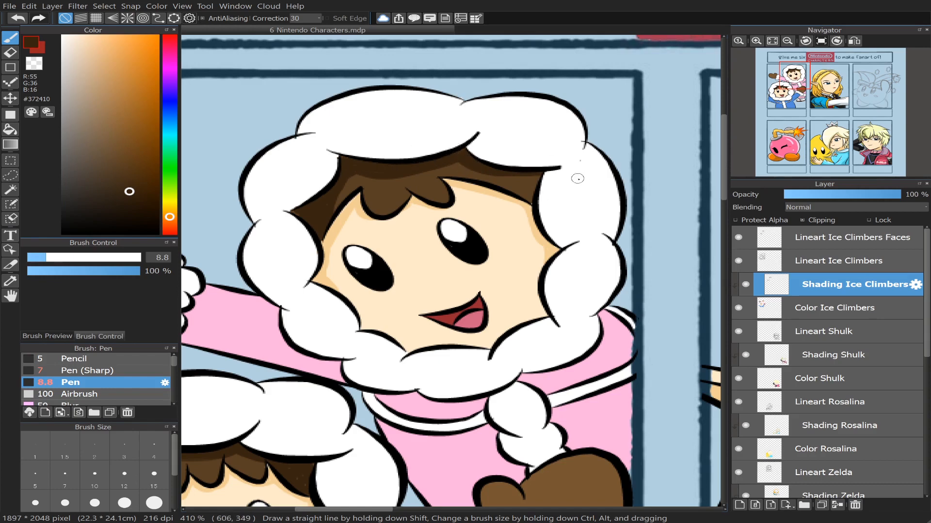
pyautogui.moveTo(505, 173)
pyautogui.mouseDown()
pyautogui.moveTo(526, 200)
pyautogui.moveTo(525, 182)
pyautogui.moveTo(530, 199)
pyautogui.moveTo(536, 173)
pyautogui.moveTo(532, 189)
pyautogui.moveTo(512, 173)
pyautogui.moveTo(525, 188)
pyautogui.moveTo(525, 175)
pyautogui.moveTo(527, 185)
pyautogui.moveTo(509, 168)
pyautogui.mouseUp()
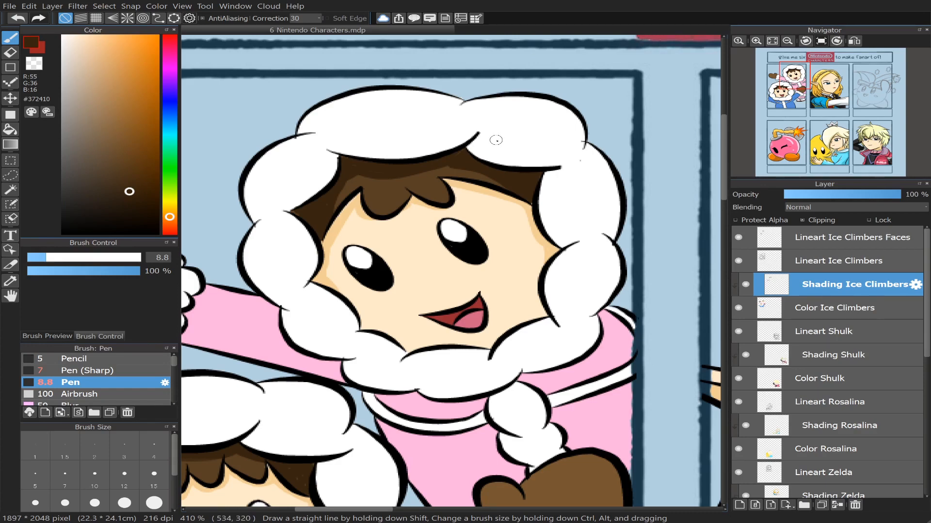
# Step: Lighten the shadow brown to #463018 for the upper climber's raised mitten
pyautogui.moveTo(788, 88)
pyautogui.mouseDown()
pyautogui.moveTo(802, 91)
pyautogui.moveTo(786, 91)
pyautogui.mouseUp()
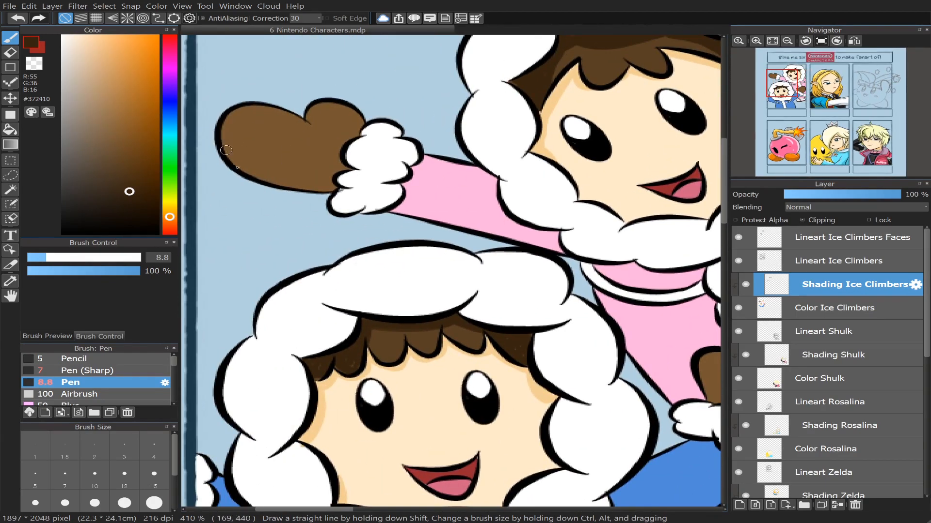
pyautogui.moveTo(226, 150); pyautogui.dragTo(331, 187)
pyautogui.hotkey('ctrl', 'z')
pyautogui.moveTo(129, 191); pyautogui.dragTo(125, 180)
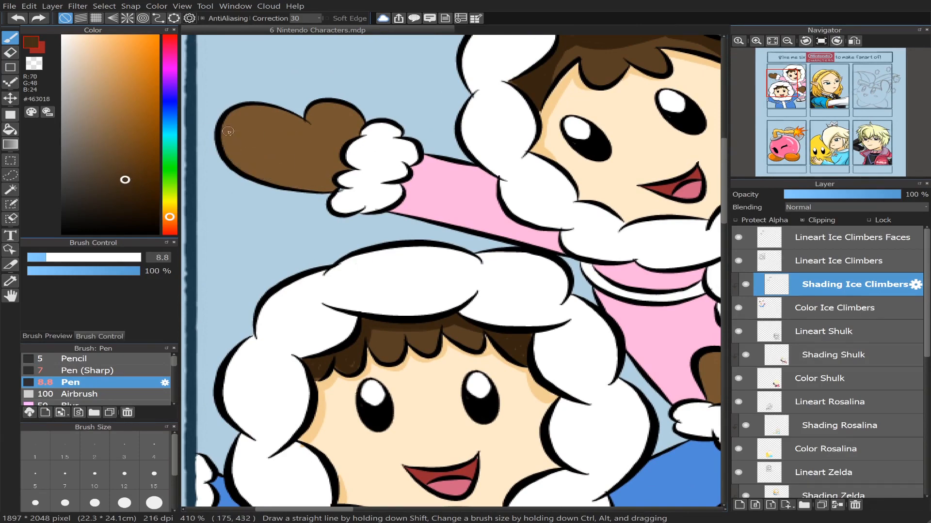
pyautogui.moveTo(228, 131)
pyautogui.mouseDown()
pyautogui.moveTo(269, 167)
pyautogui.moveTo(345, 172)
pyautogui.mouseUp()
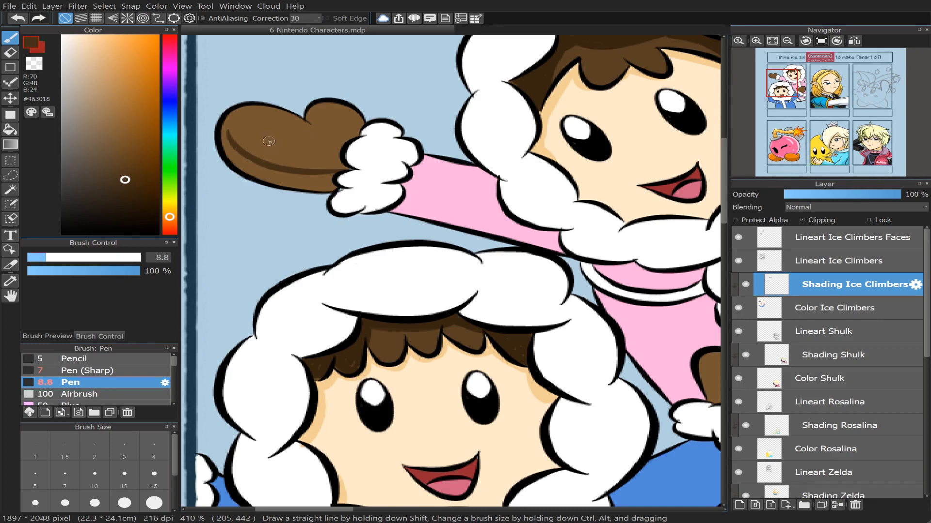
pyautogui.hotkey('ctrl', 'z')
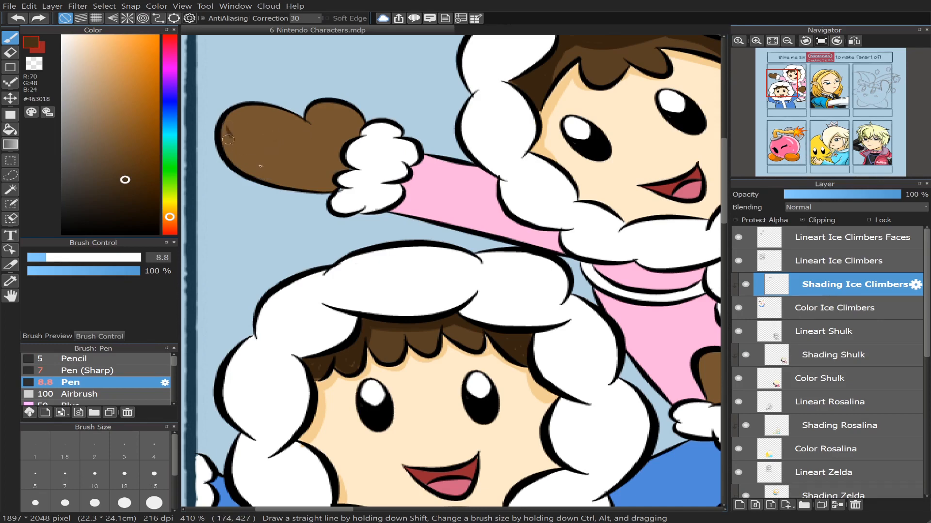
pyautogui.moveTo(261, 166); pyautogui.dragTo(282, 167)
pyautogui.hotkey('ctrl', 'z')
# Step: Outline a curved shadow along the lower edge of the upper climber's raised mitten, bucket-fill it with #463018, and return to the Pen
pyautogui.moveTo(220, 129)
pyautogui.mouseDown()
pyautogui.moveTo(334, 169)
pyautogui.moveTo(236, 149)
pyautogui.moveTo(259, 167)
pyautogui.moveTo(342, 171)
pyautogui.mouseUp()
pyautogui.hotkey('ctrl', 'z')
pyautogui.click(11, 129)
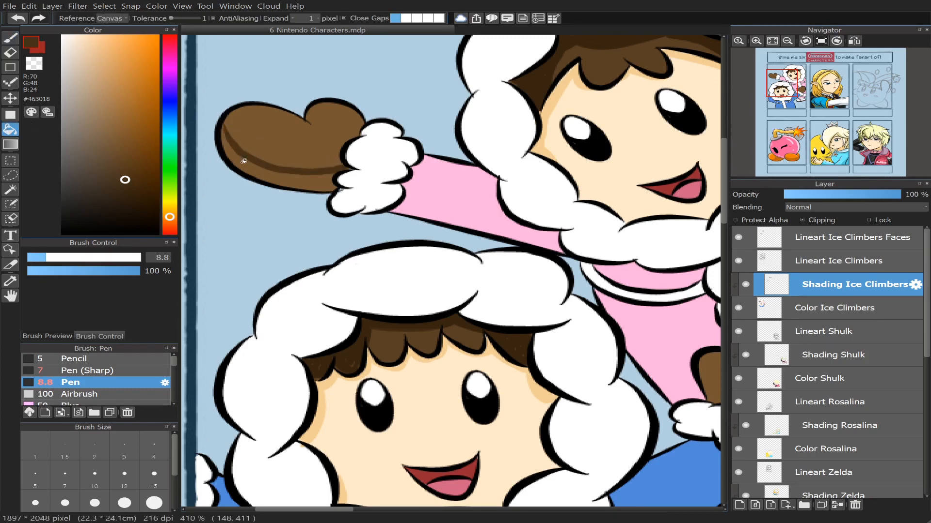
pyautogui.click(246, 168)
pyautogui.press('b')
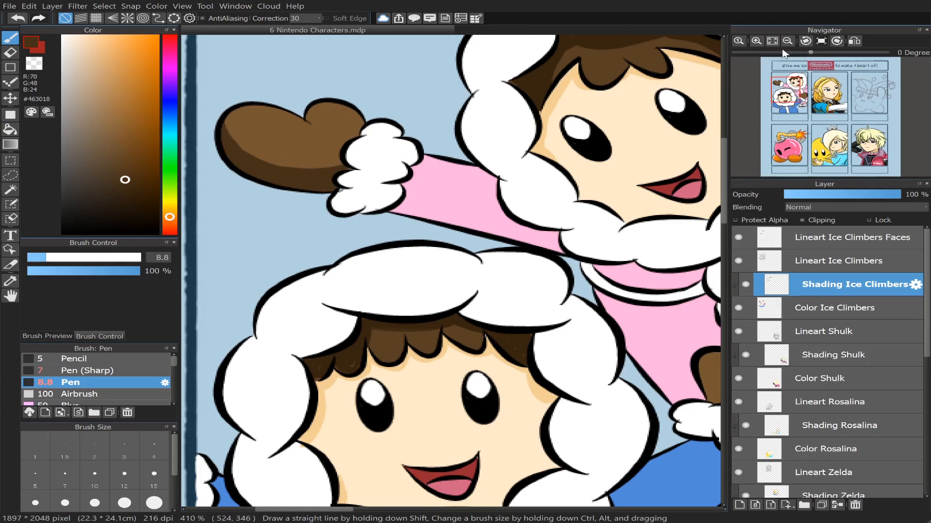
# Step: Outline a curved shadow along the outer edge of the upper climber's lowered mitten, bucket-fill it with #463018, and return to the Pen
pyautogui.moveTo(787, 90); pyautogui.dragTo(802, 99)
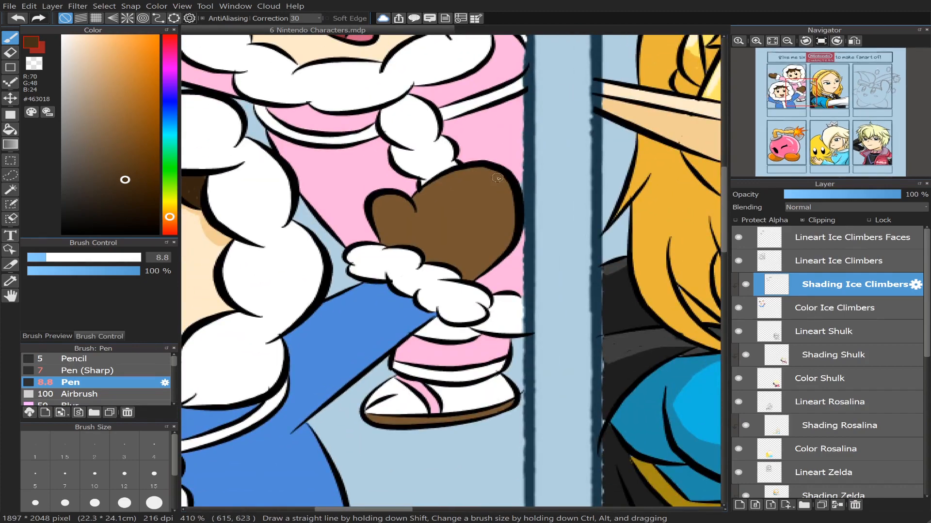
pyautogui.moveTo(495, 172)
pyautogui.mouseDown()
pyautogui.moveTo(502, 188)
pyautogui.moveTo(482, 252)
pyautogui.moveTo(453, 277)
pyautogui.mouseUp()
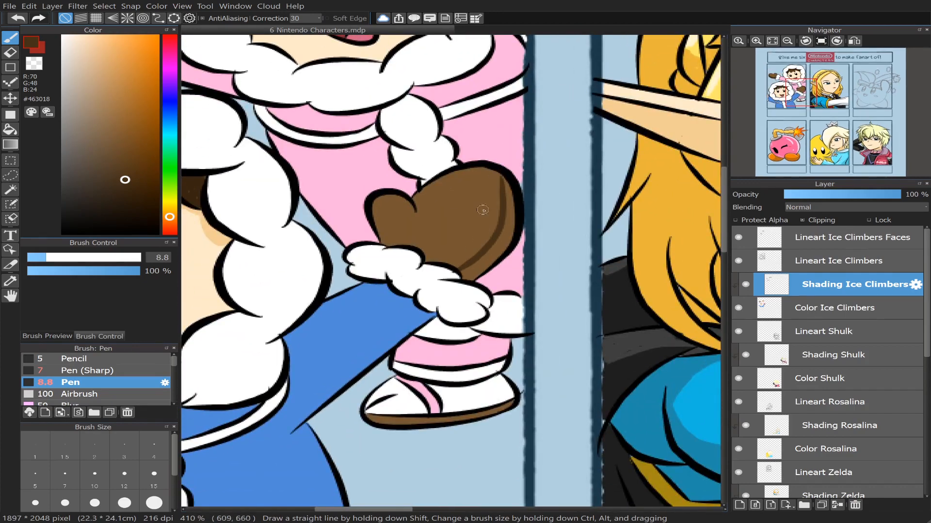
pyautogui.hotkey('ctrl', 'z')
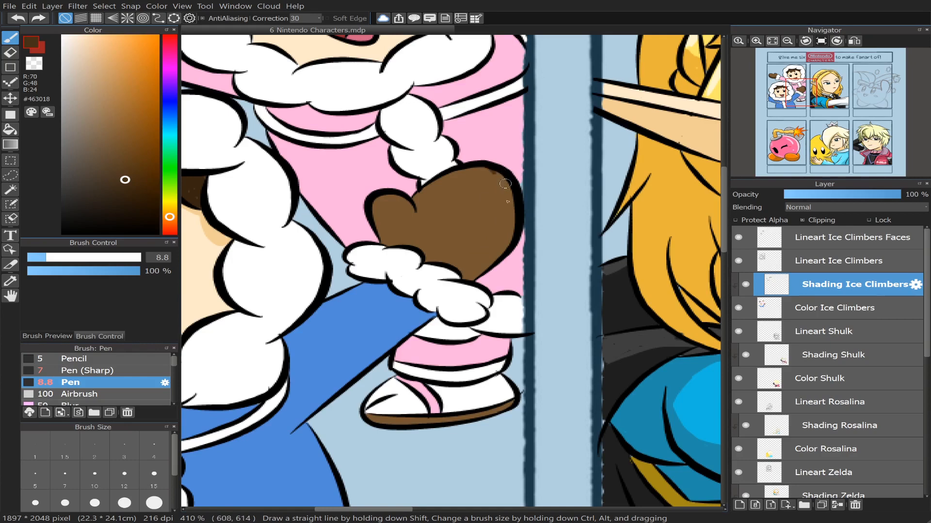
pyautogui.moveTo(496, 174)
pyautogui.mouseDown()
pyautogui.moveTo(493, 236)
pyautogui.moveTo(452, 265)
pyautogui.mouseUp()
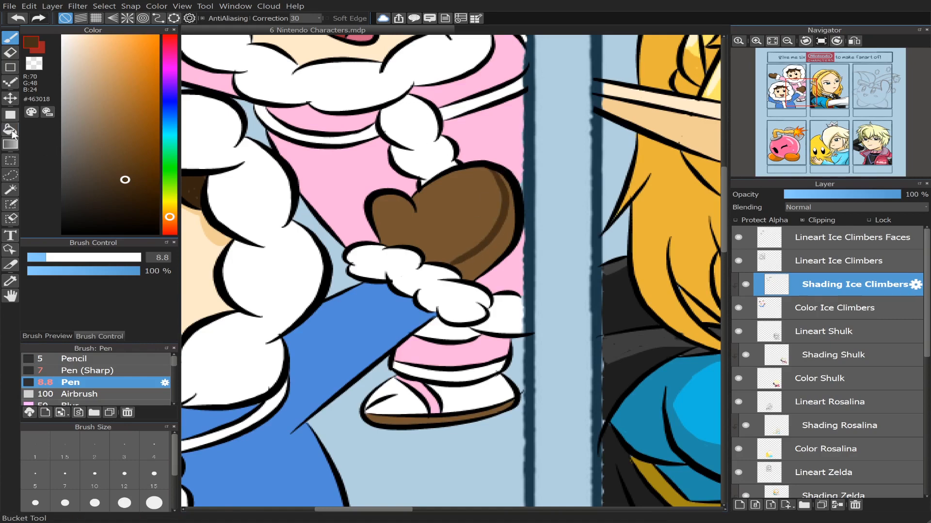
pyautogui.press('g')
pyautogui.click(497, 249)
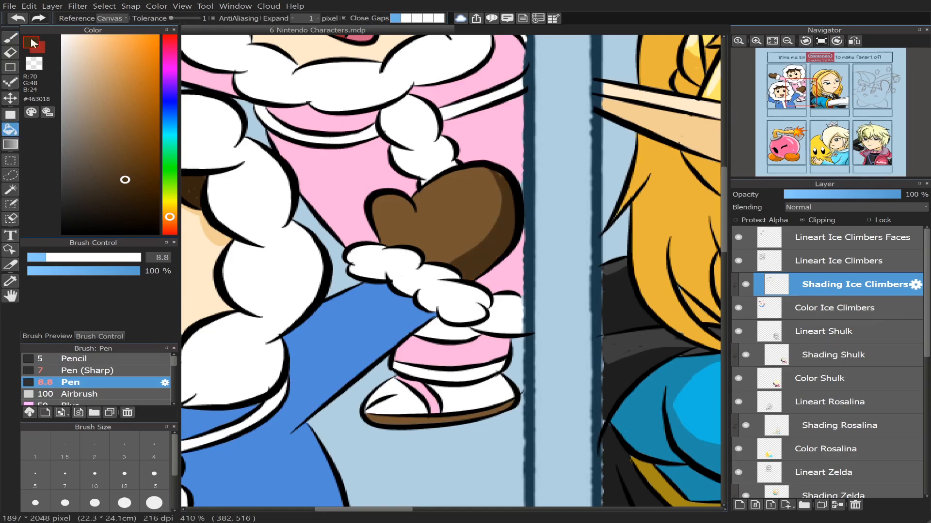
pyautogui.press('b')
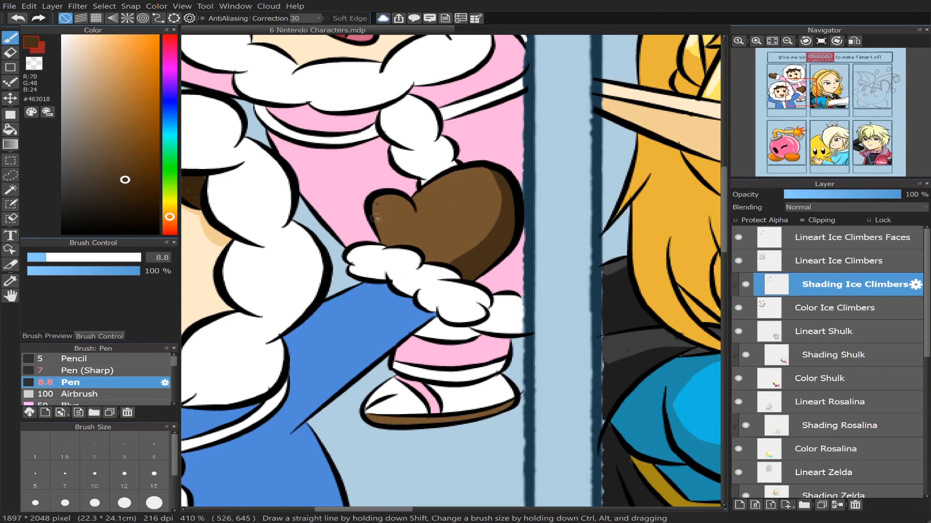
# Step: Paint dark brown shadow strokes down the outer edge of the lowered mitten's thumb
pyautogui.moveTo(373, 205); pyautogui.dragTo(388, 245)
pyautogui.moveTo(375, 204); pyautogui.dragTo(378, 228)
pyautogui.moveTo(382, 194); pyautogui.dragTo(377, 211)
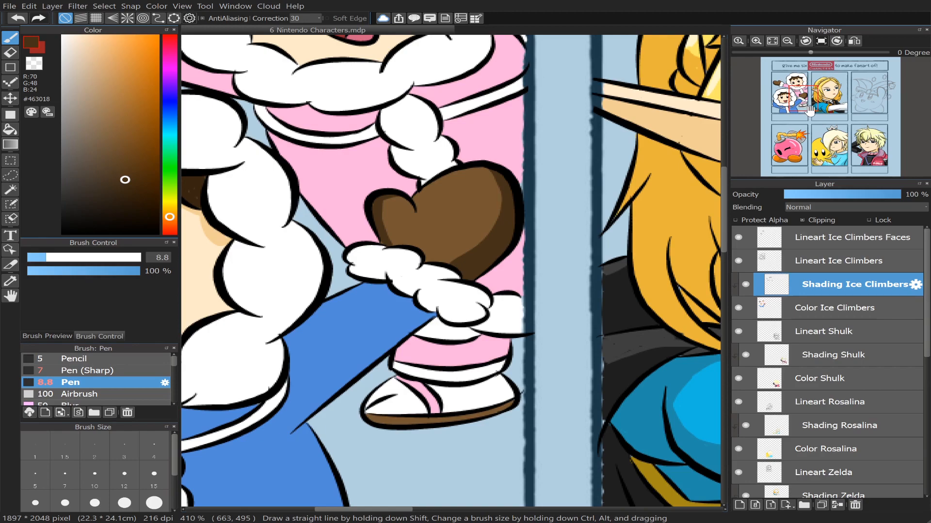
# Step: Examine the shading on both of the upper climber's mittens
pyautogui.moveTo(807, 107); pyautogui.dragTo(786, 88)
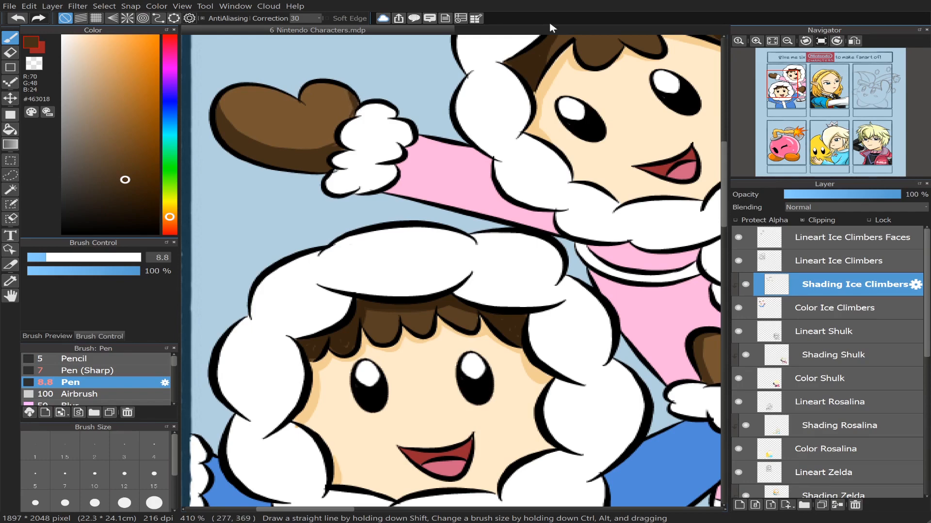
pyautogui.moveTo(795, 90); pyautogui.dragTo(799, 95)
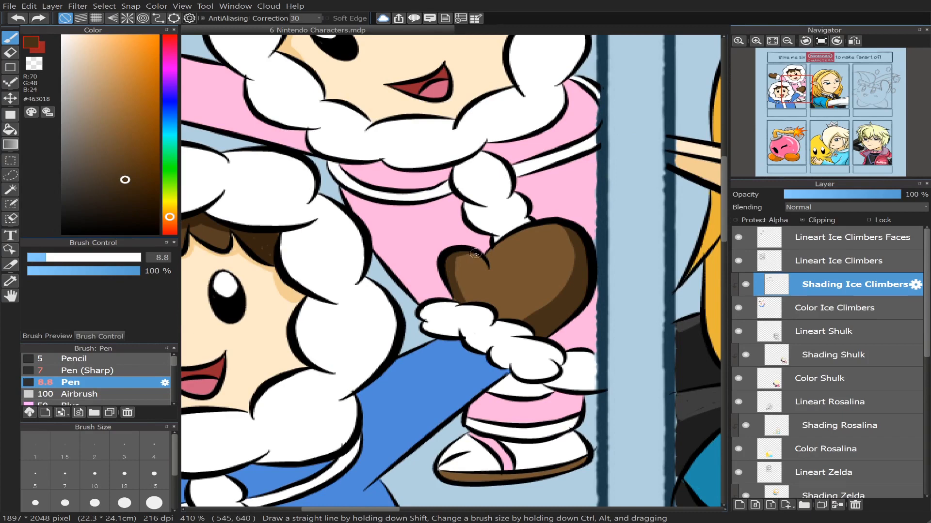
pyautogui.moveTo(795, 52)
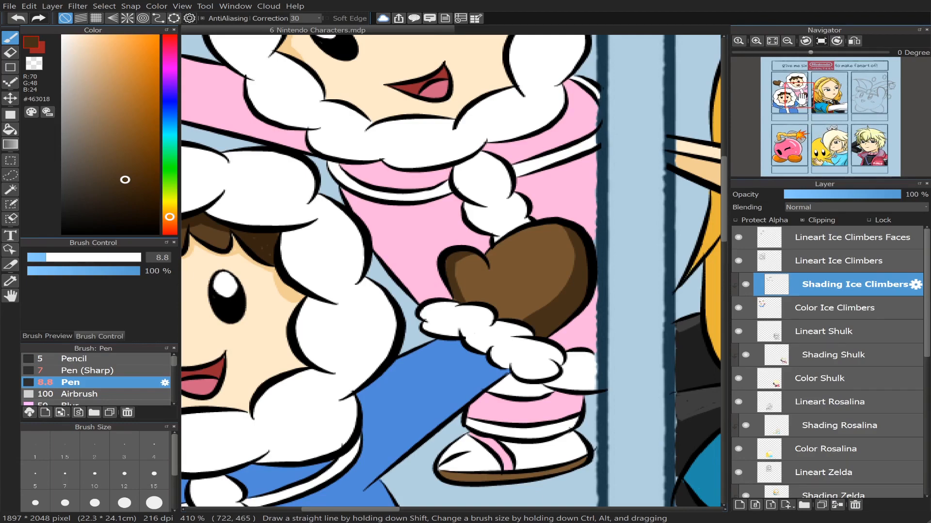
pyautogui.scroll(-2, 803, 98)
pyautogui.moveTo(803, 98); pyautogui.dragTo(797, 97)
pyautogui.scroll(-2, 798, 97)
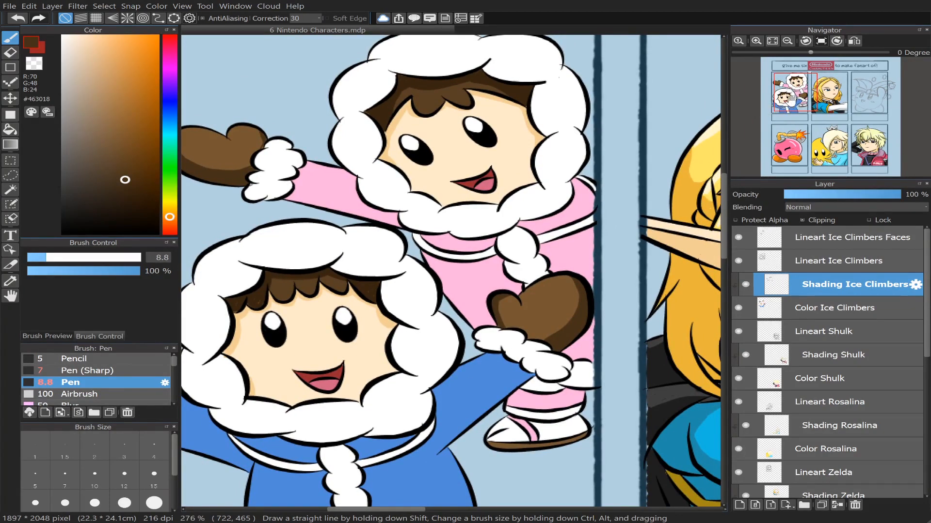
pyautogui.scroll(1, 795, 96)
pyautogui.scroll(2, 796, 96)
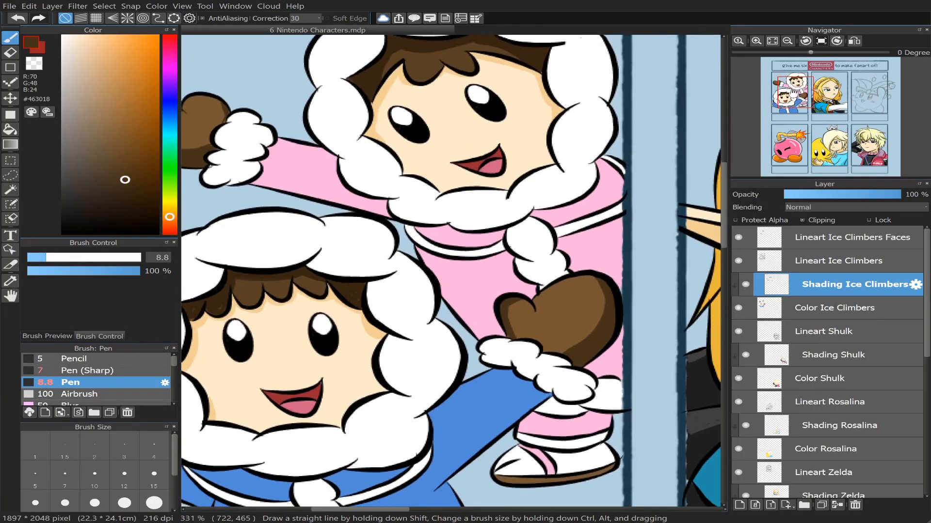
# Step: Paint a dark brown shadow on the thumb of the raised mitten, from its top edge down to the fur cuff
pyautogui.moveTo(793, 95); pyautogui.dragTo(783, 94)
pyautogui.scroll(1, 783, 95)
pyautogui.scroll(1, 783, 95)
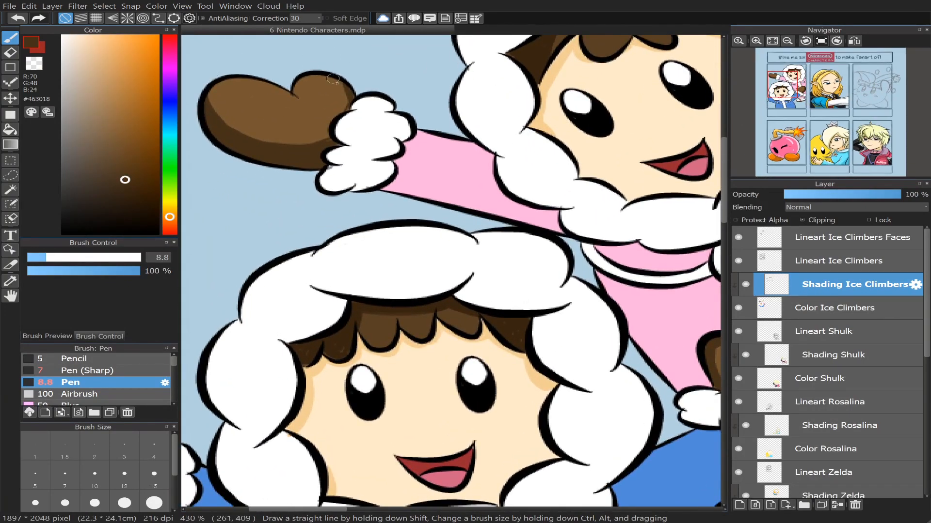
pyautogui.moveTo(334, 80); pyautogui.dragTo(334, 120)
pyautogui.hotkey('ctrl', 'z')
pyautogui.moveTo(334, 83); pyautogui.dragTo(341, 115)
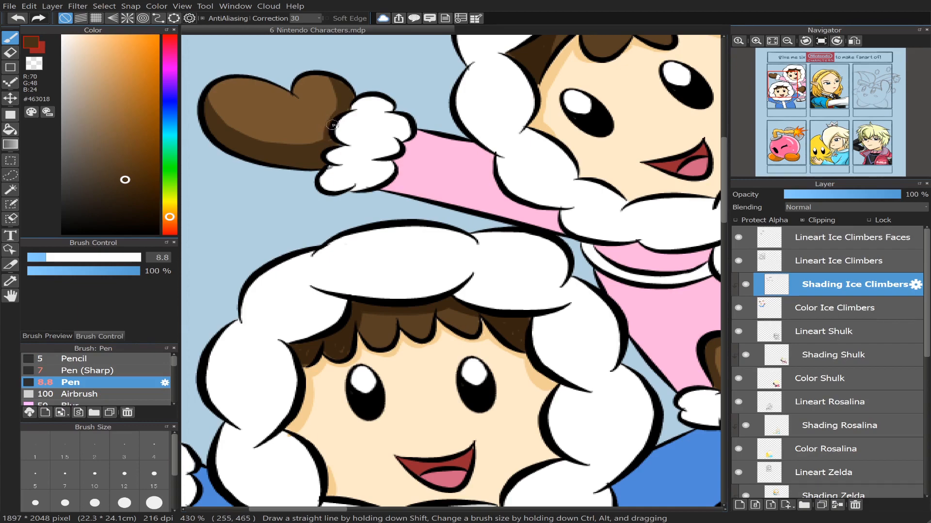
# Step: Extend the dark brown shadow on the lowered mitten from its thumb down along the fur cuff
pyautogui.moveTo(800, 95)
pyautogui.moveTo(800, 95); pyautogui.dragTo(817, 99)
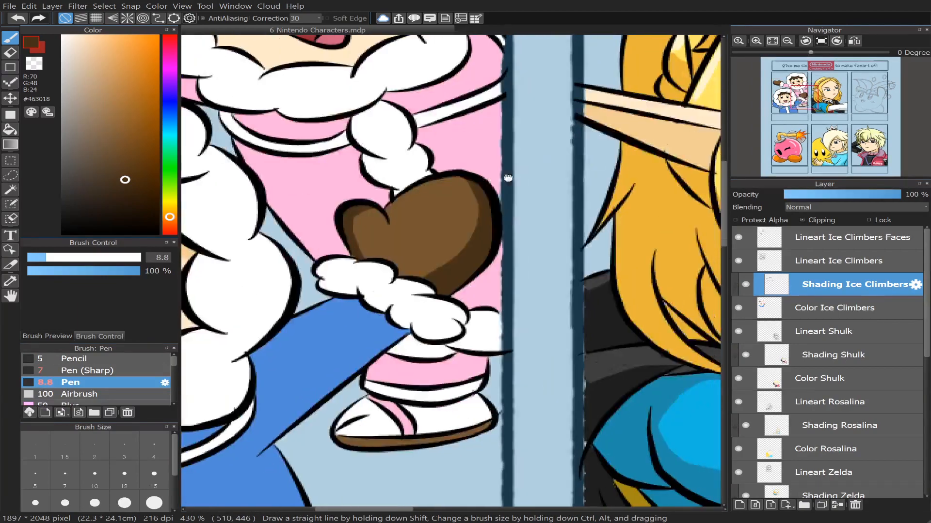
pyautogui.moveTo(355, 215)
pyautogui.mouseDown()
pyautogui.moveTo(383, 254)
pyautogui.moveTo(371, 250)
pyautogui.moveTo(413, 274)
pyautogui.moveTo(424, 269)
pyautogui.moveTo(401, 274)
pyautogui.moveTo(395, 266)
pyautogui.moveTo(430, 274)
pyautogui.mouseUp()
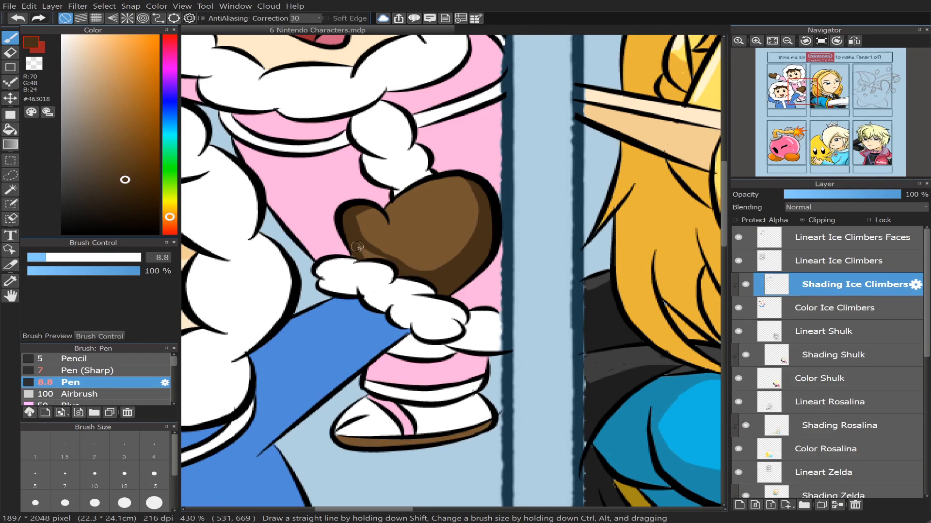
pyautogui.moveTo(358, 244); pyautogui.dragTo(381, 260)
pyautogui.scroll(-4, 814, 101)
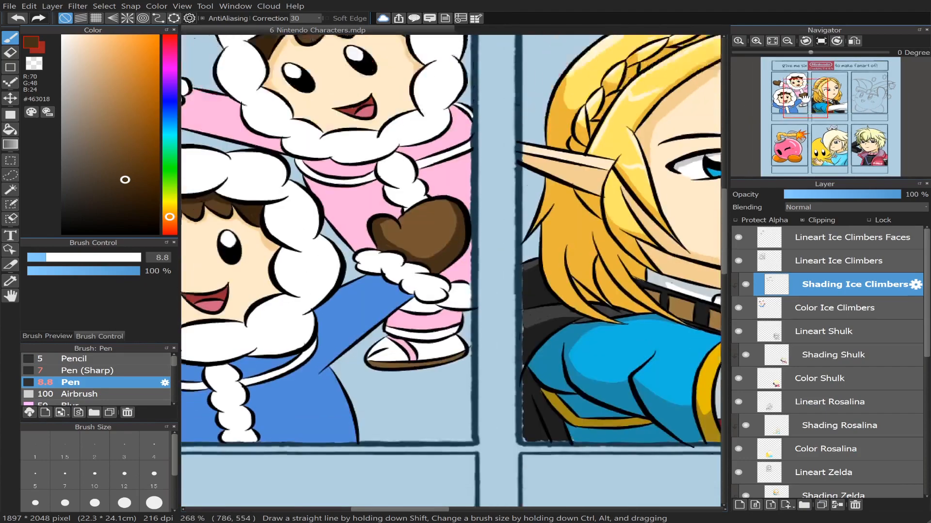
pyautogui.moveTo(805, 99); pyautogui.dragTo(798, 92)
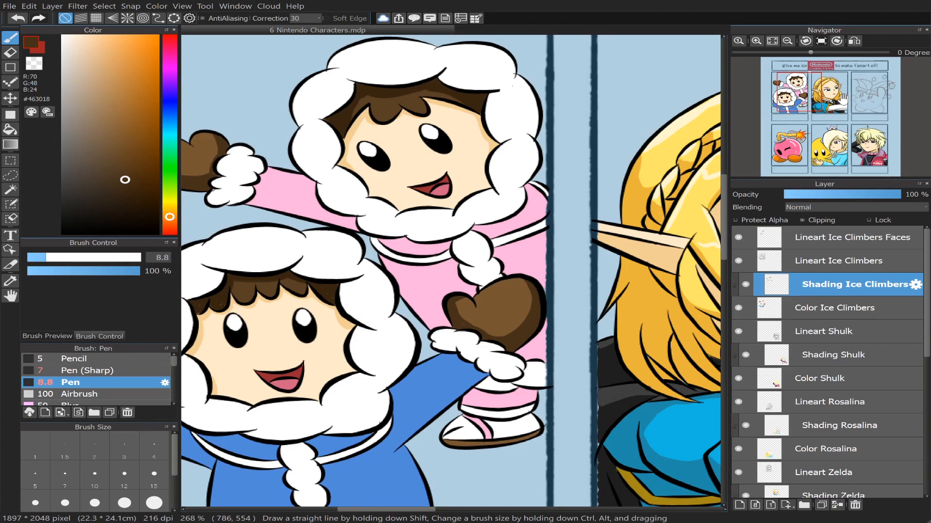
pyautogui.scroll(2, 798, 98)
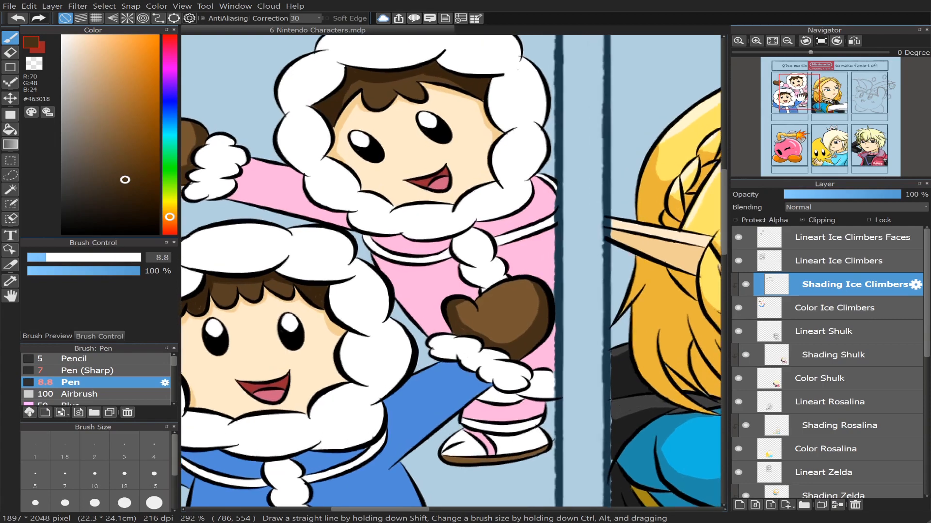
pyautogui.moveTo(798, 95); pyautogui.dragTo(795, 100)
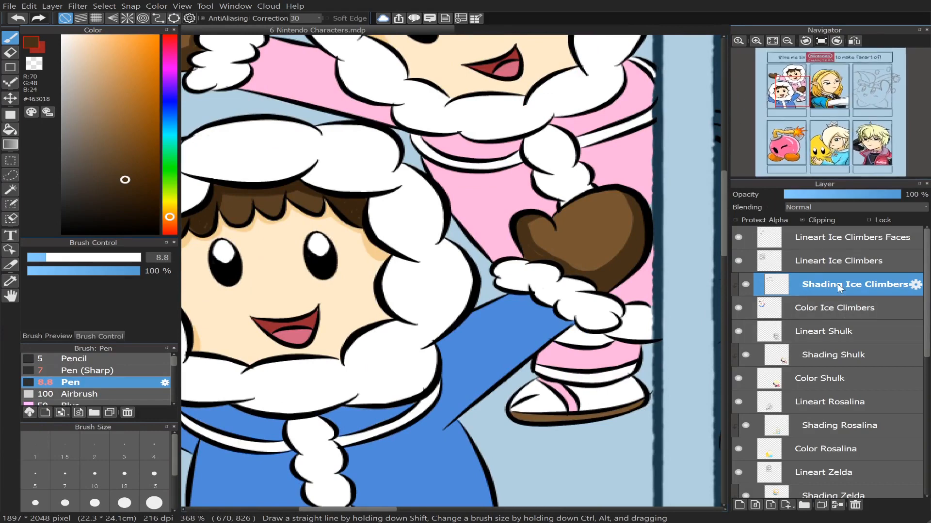
# Step: Add a new clipped layer above Shading Ice Climbers and choose light grey #CFCFCF as the drawing colour
pyautogui.click(739, 505)
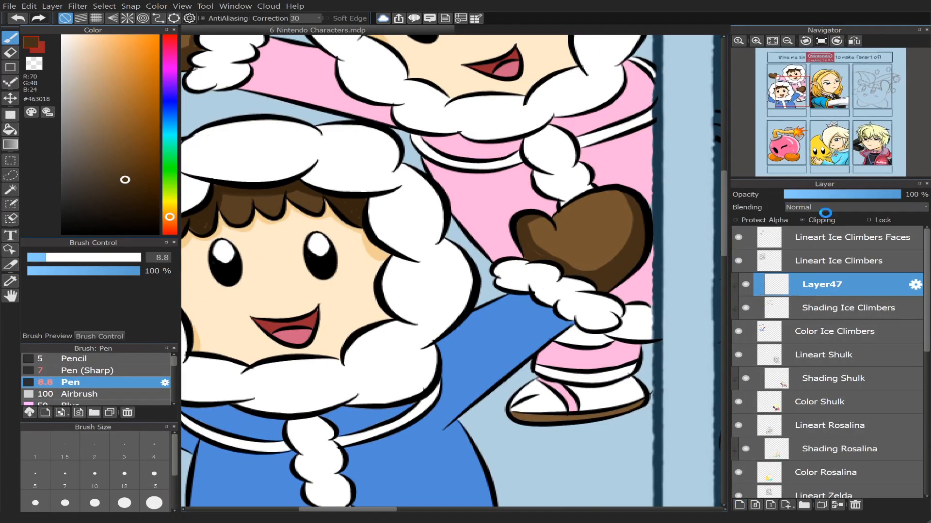
pyautogui.moveTo(823, 125); pyautogui.dragTo(819, 121)
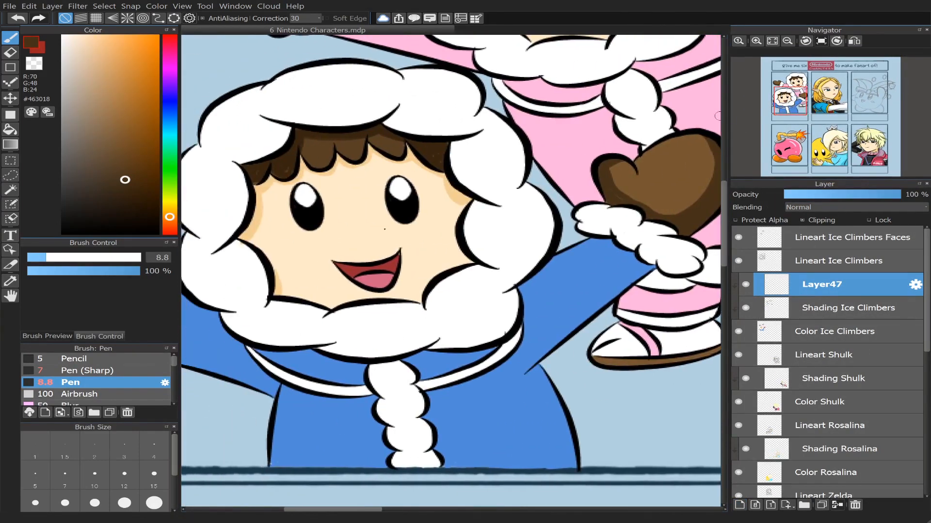
pyautogui.rightClick(218, 208)
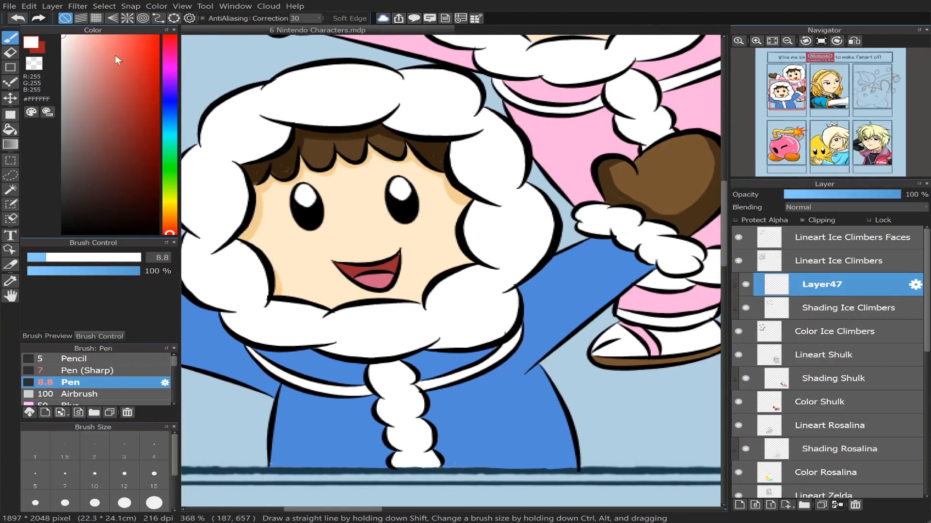
pyautogui.moveTo(72, 47); pyautogui.dragTo(48, 77)
pyautogui.moveTo(791, 99); pyautogui.dragTo(787, 89)
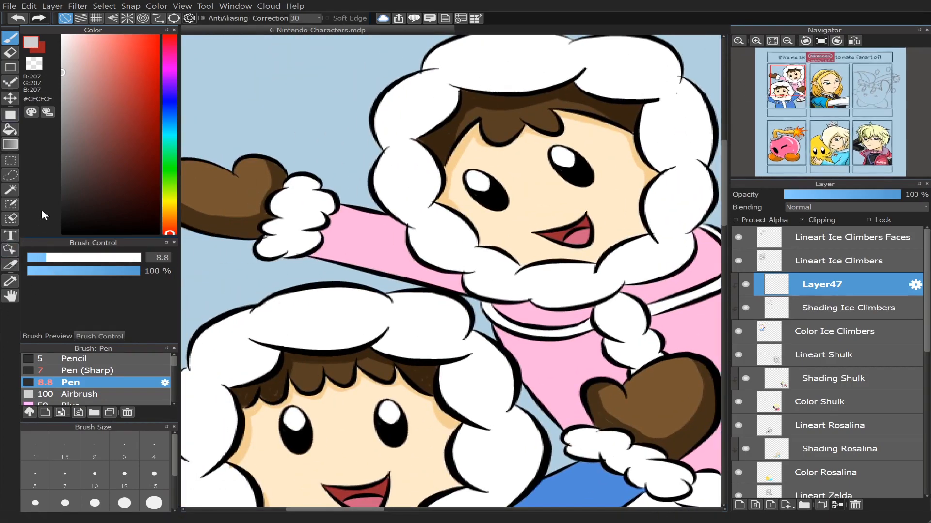
# Step: Paint a light grey shadow across the lower part of the pink sleeve's fur cuff with the Pen at size 14.3
pyautogui.moveTo(46, 257); pyautogui.dragTo(72, 257)
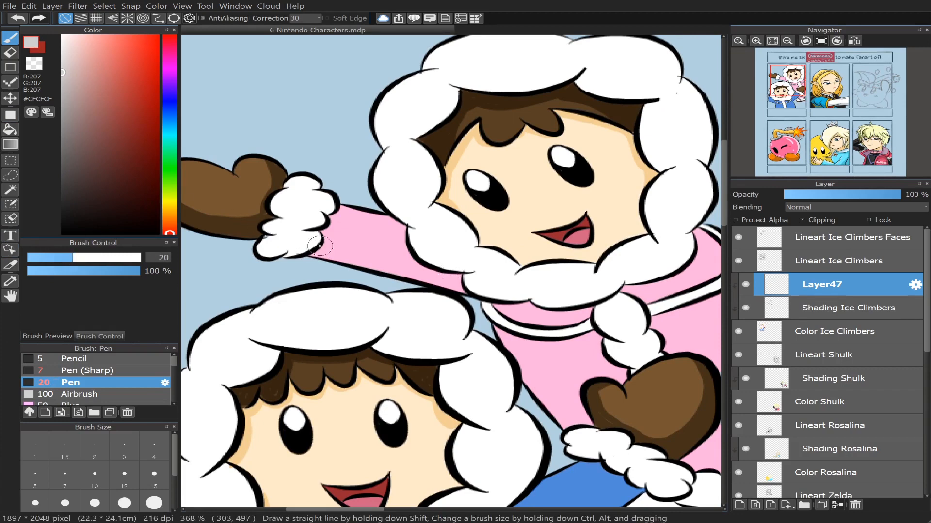
pyautogui.moveTo(313, 230); pyautogui.dragTo(286, 242)
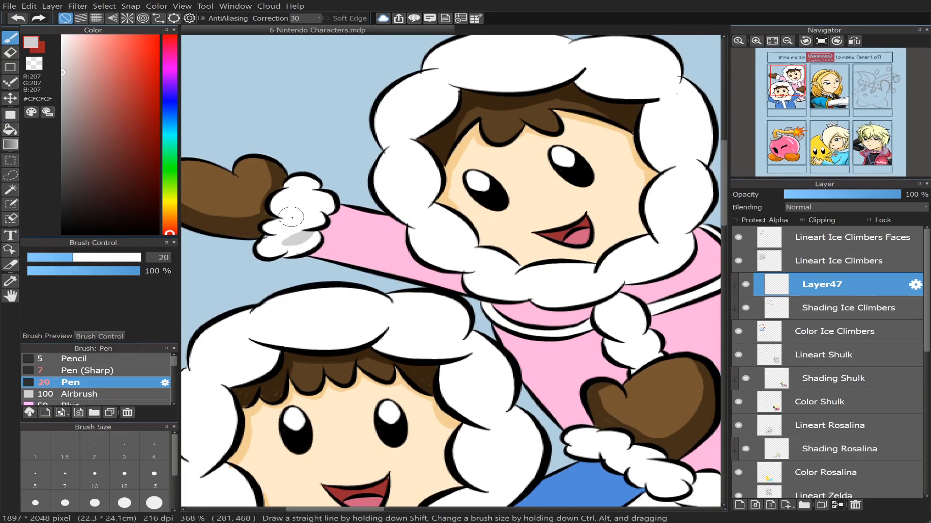
pyautogui.click(60, 257)
pyautogui.hotkey('ctrl', 'z')
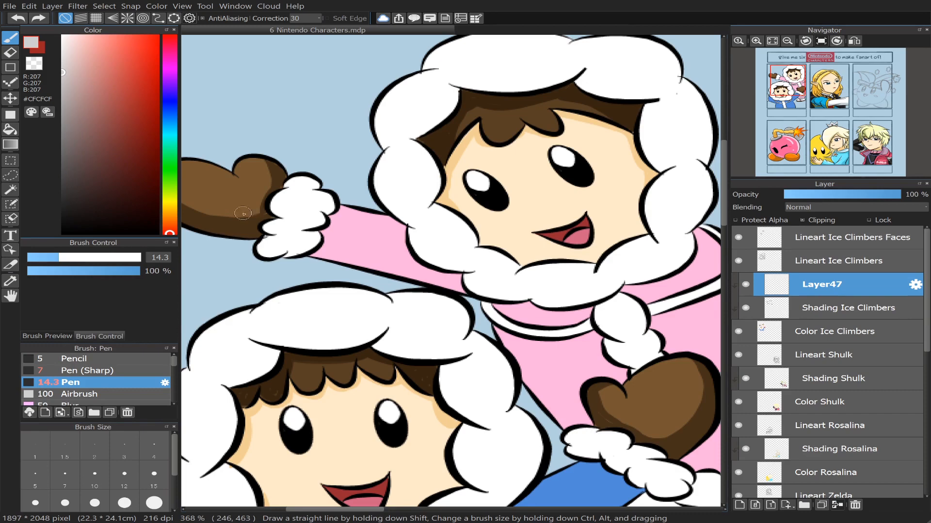
pyautogui.moveTo(266, 227)
pyautogui.mouseDown()
pyautogui.moveTo(281, 236)
pyautogui.moveTo(308, 230)
pyautogui.mouseUp()
pyautogui.scroll(-1, 781, 95)
pyautogui.scroll(1, 781, 94)
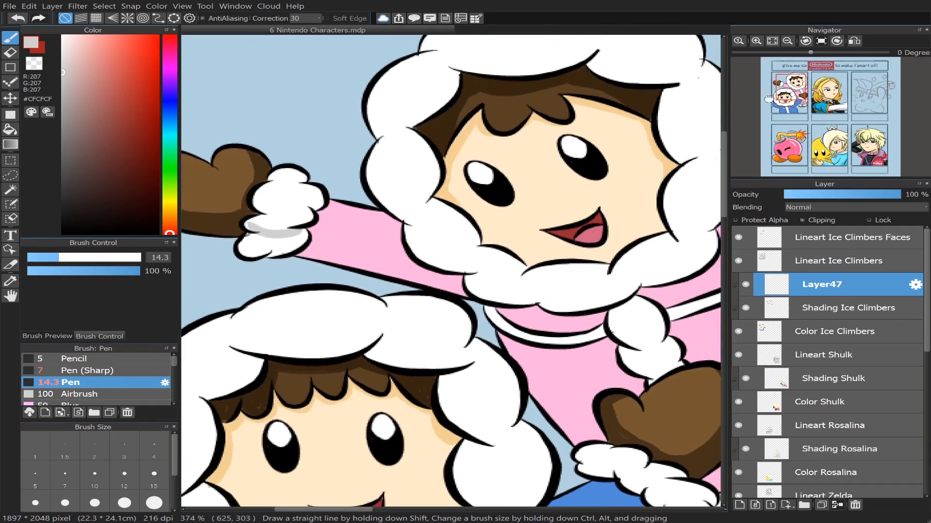
# Step: Extend the pink sleeve cuff's grey shadow to its edge beside the mitten at pen size 14.5, and reduce the pen to 10
pyautogui.scroll(1, 796, 89)
pyautogui.moveTo(797, 89); pyautogui.dragTo(785, 87)
pyautogui.click(60, 257)
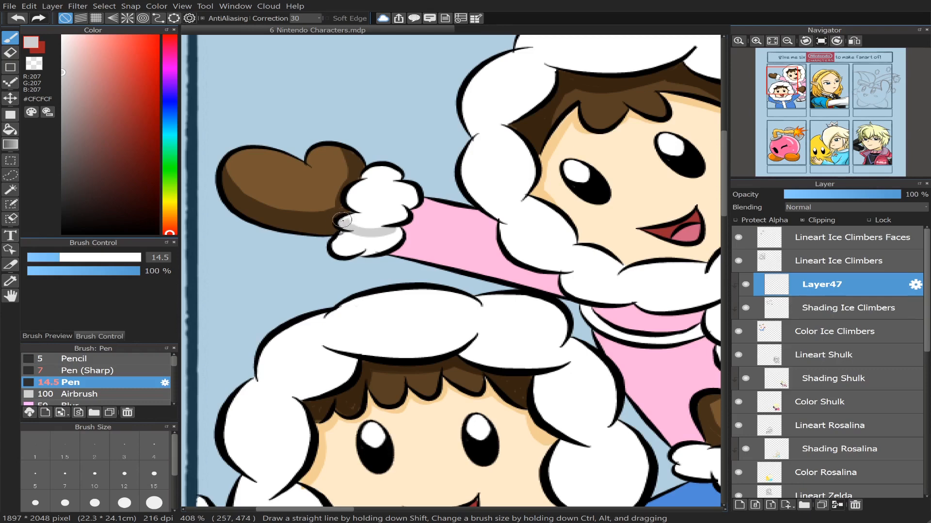
pyautogui.moveTo(339, 221); pyautogui.dragTo(351, 221)
pyautogui.moveTo(85, 262); pyautogui.dragTo(48, 261)
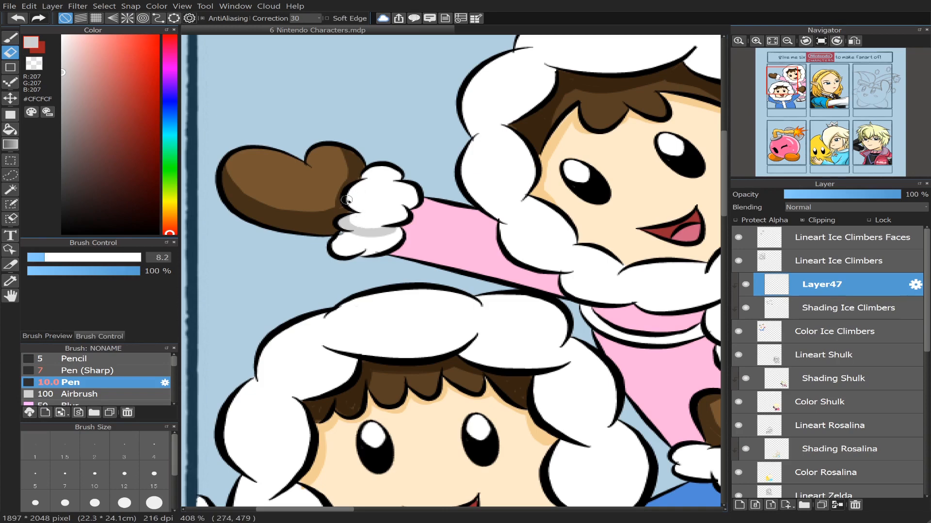
pyautogui.press('b')
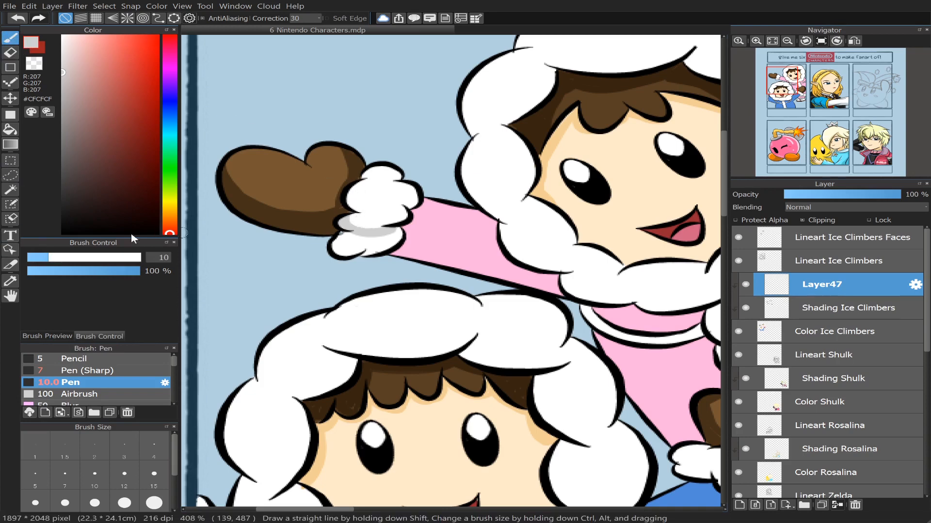
# Step: Fill the lowest tuft of the pink sleeve's cuff with light grey and extend the shadow along the underside of the tuft above
pyautogui.click(10, 130)
pyautogui.click(384, 237)
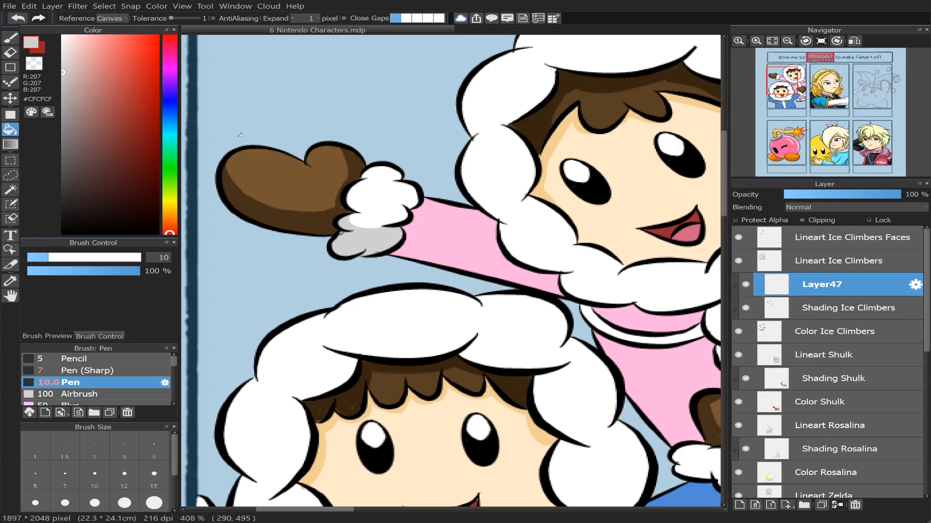
pyautogui.press('b')
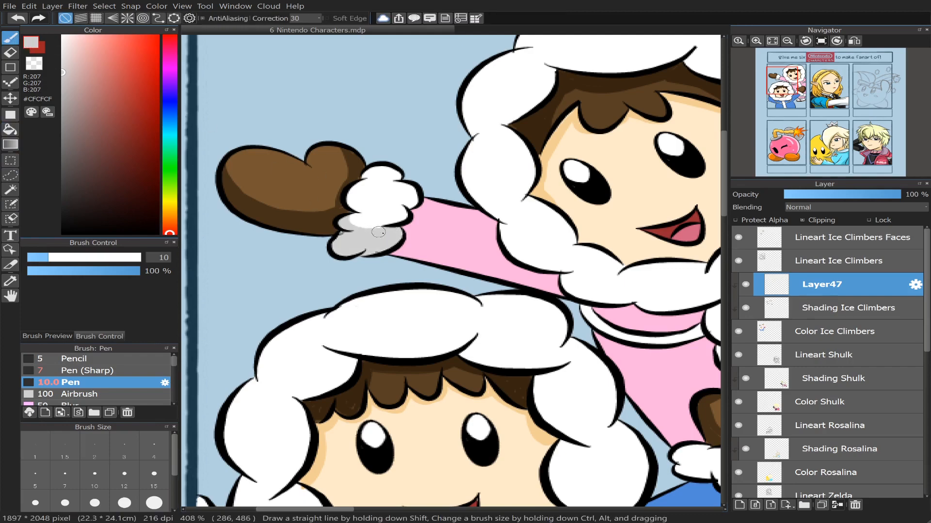
pyautogui.moveTo(405, 212)
pyautogui.mouseDown()
pyautogui.moveTo(380, 225)
pyautogui.moveTo(410, 209)
pyautogui.moveTo(393, 203)
pyautogui.mouseUp()
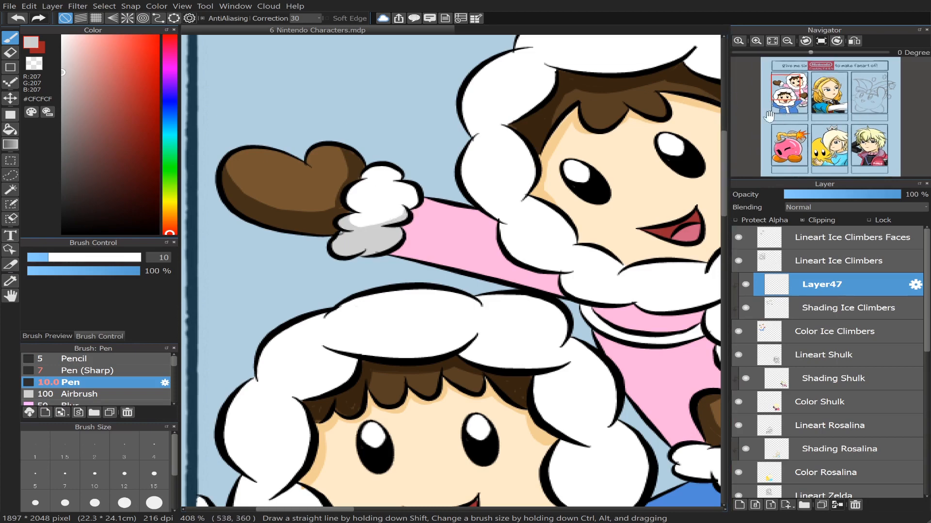
# Step: Paint light grey shadows on the lower tufts of the blue climber's fur cuff at the panel border
pyautogui.moveTo(792, 91); pyautogui.dragTo(778, 105)
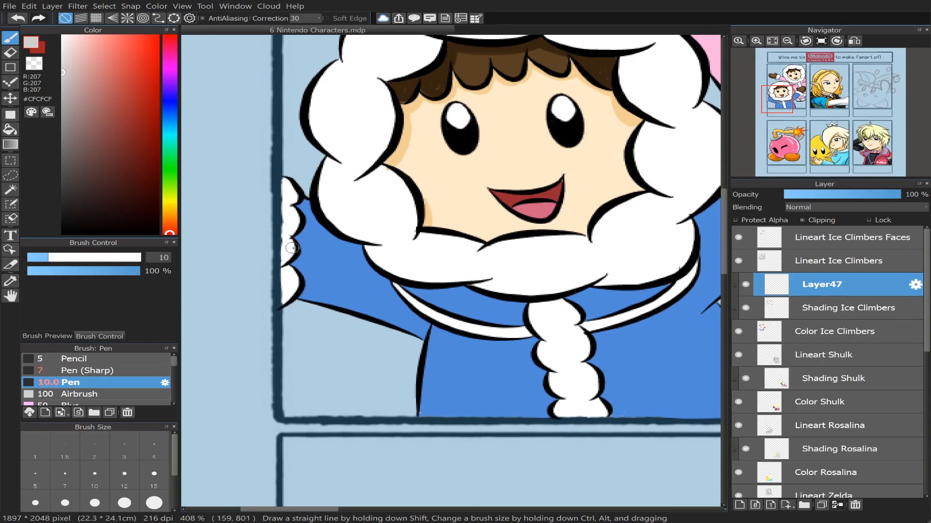
pyautogui.moveTo(289, 241)
pyautogui.mouseDown()
pyautogui.moveTo(279, 263)
pyautogui.moveTo(284, 302)
pyautogui.moveTo(286, 266)
pyautogui.mouseUp()
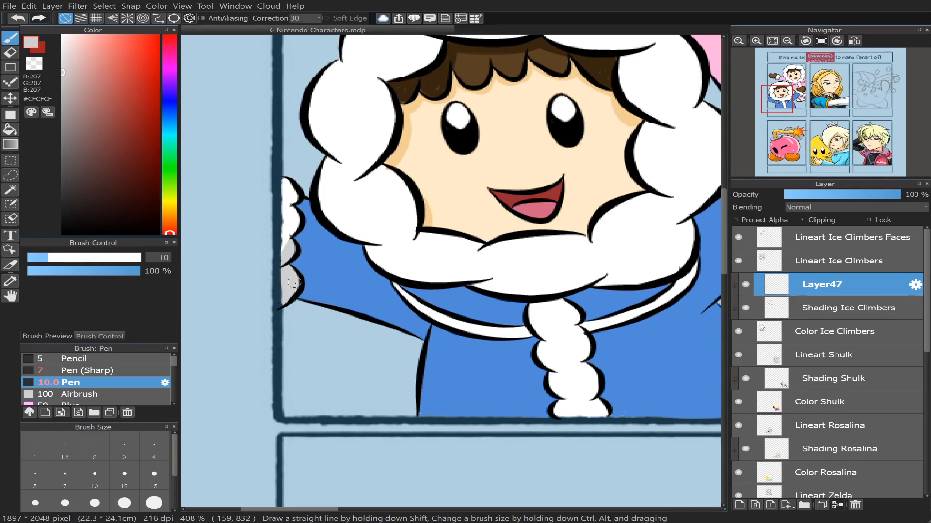
pyautogui.moveTo(288, 241); pyautogui.dragTo(295, 230)
# Step: Fill the pink climber's fur hem behind the mitten cuff with light grey, and erase the grey along its upper edge
pyautogui.moveTo(791, 107); pyautogui.dragTo(801, 103)
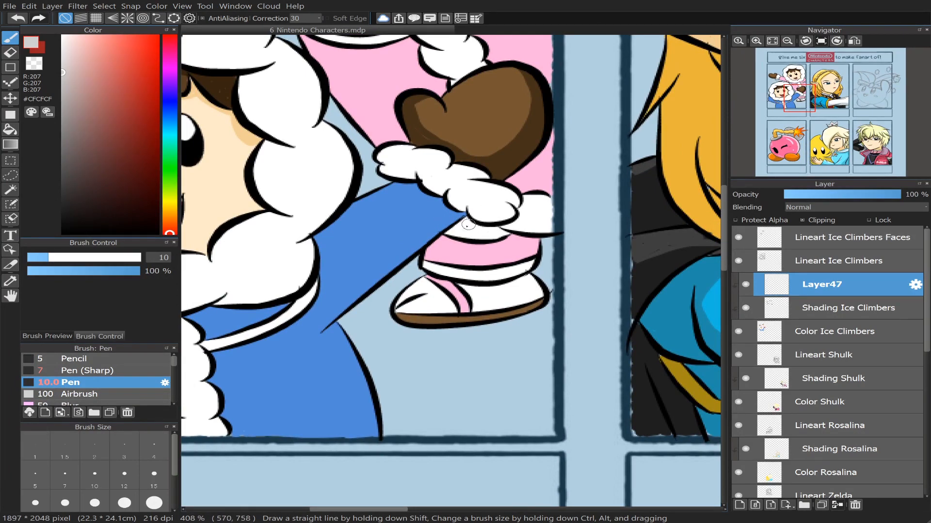
pyautogui.click(9, 130)
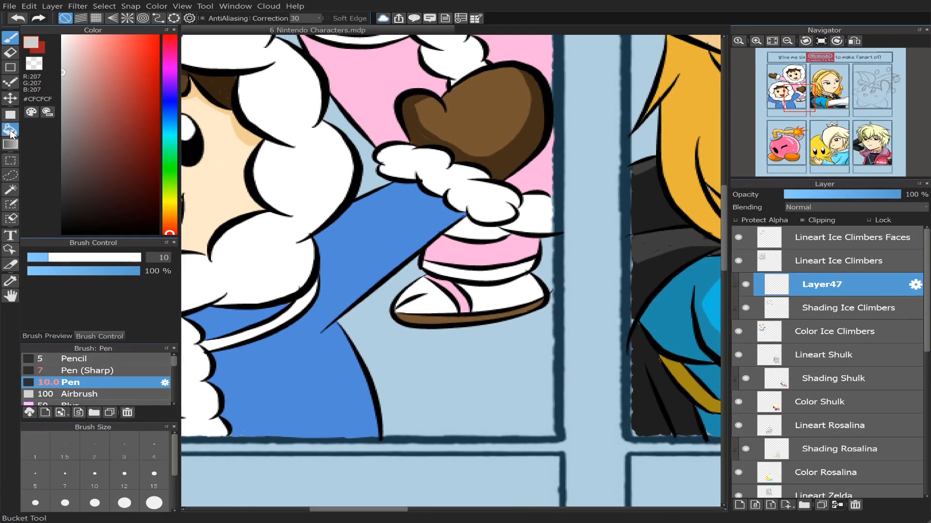
pyautogui.click(478, 224)
pyautogui.click(539, 194)
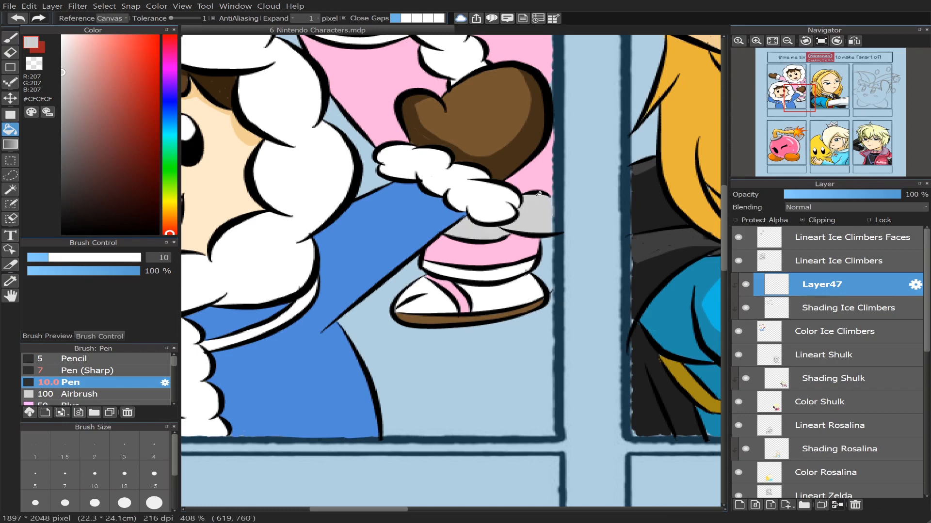
pyautogui.click(9, 52)
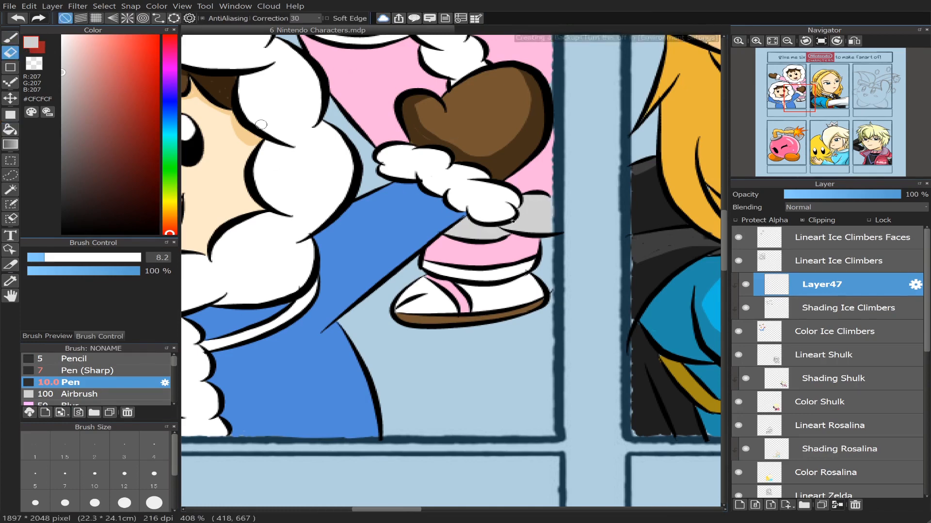
pyautogui.moveTo(524, 204)
pyautogui.mouseDown()
pyautogui.moveTo(513, 207)
pyautogui.moveTo(537, 198)
pyautogui.moveTo(556, 212)
pyautogui.mouseUp()
# Step: Paint a light grey shadow along the lower half of the fur cuff between the blue sleeve and its mitten
pyautogui.click(10, 38)
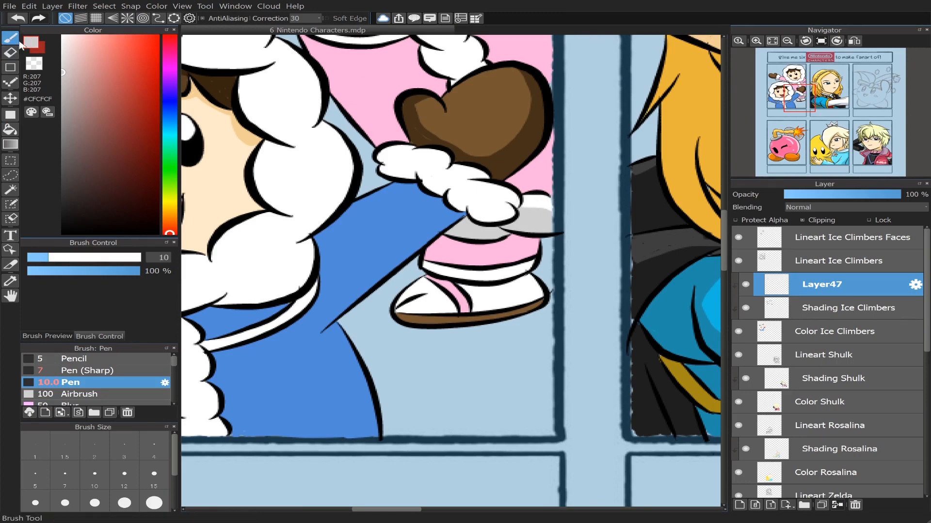
pyautogui.moveTo(385, 152)
pyautogui.mouseDown()
pyautogui.moveTo(439, 188)
pyautogui.moveTo(514, 202)
pyautogui.mouseUp()
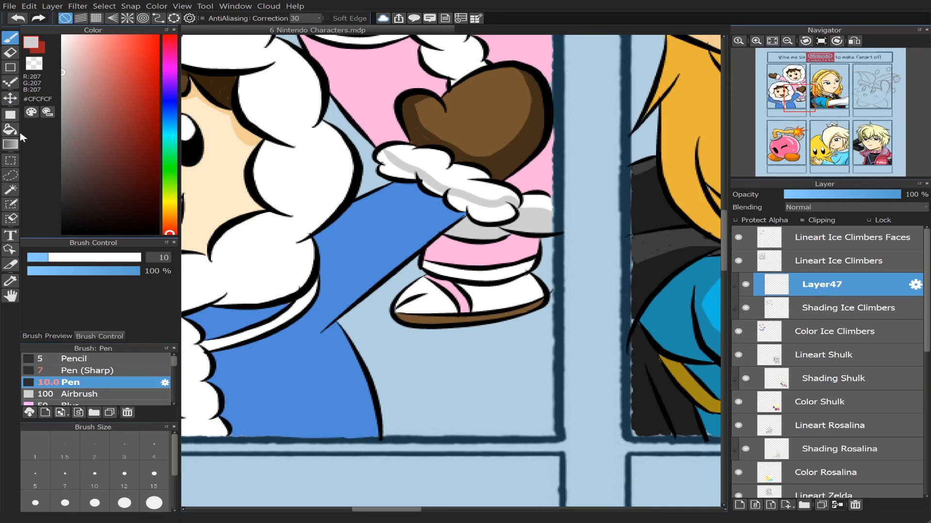
pyautogui.press('g')
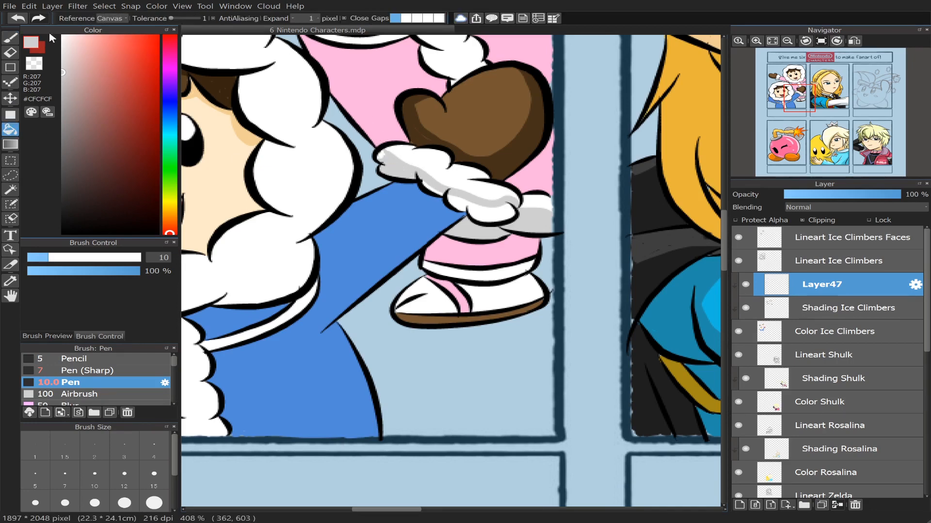
pyautogui.press('b')
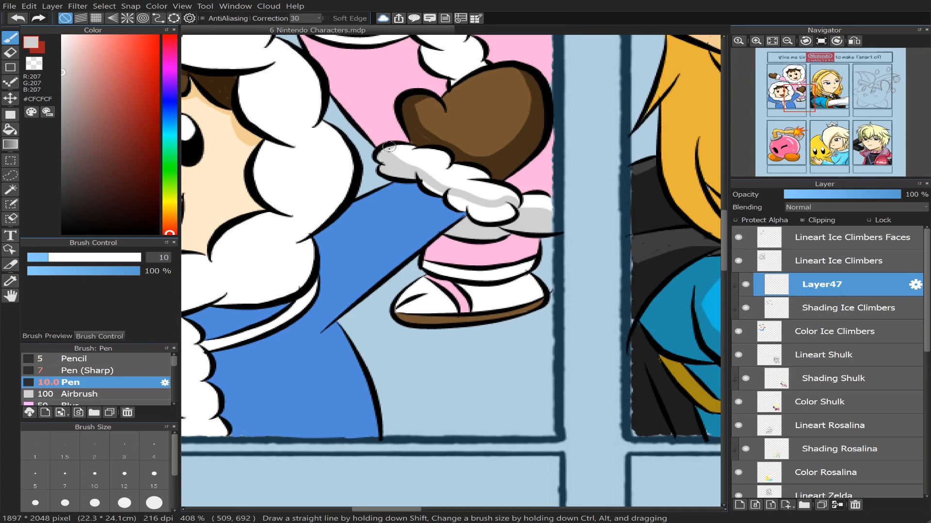
pyautogui.moveTo(420, 179)
pyautogui.mouseDown()
pyautogui.moveTo(452, 190)
pyautogui.moveTo(461, 209)
pyautogui.moveTo(470, 211)
pyautogui.moveTo(461, 198)
pyautogui.moveTo(509, 203)
pyautogui.moveTo(504, 217)
pyautogui.moveTo(478, 215)
pyautogui.moveTo(472, 200)
pyautogui.moveTo(480, 213)
pyautogui.moveTo(510, 207)
pyautogui.mouseUp()
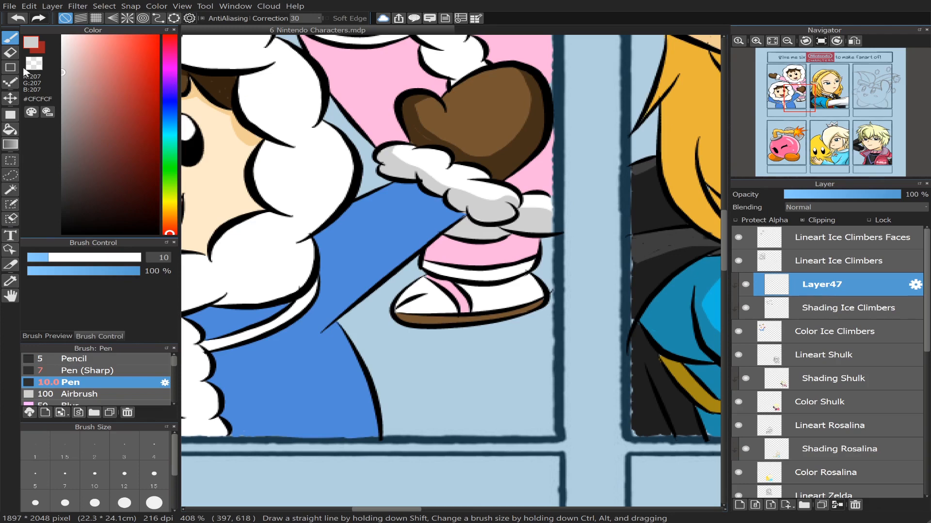
pyautogui.press('e')
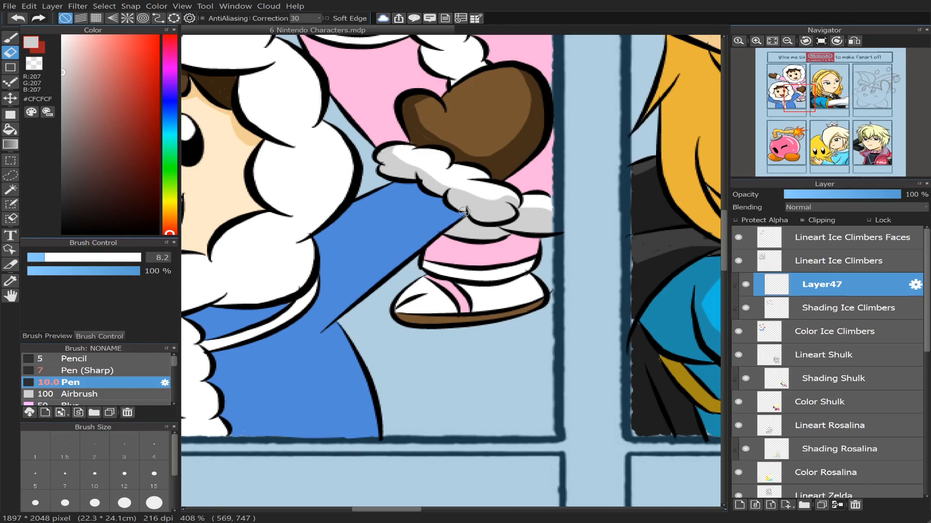
# Step: Paint light grey shadows across the top of the pink climber's white boot and, at pen size 7, along the white band above it
pyautogui.press('b')
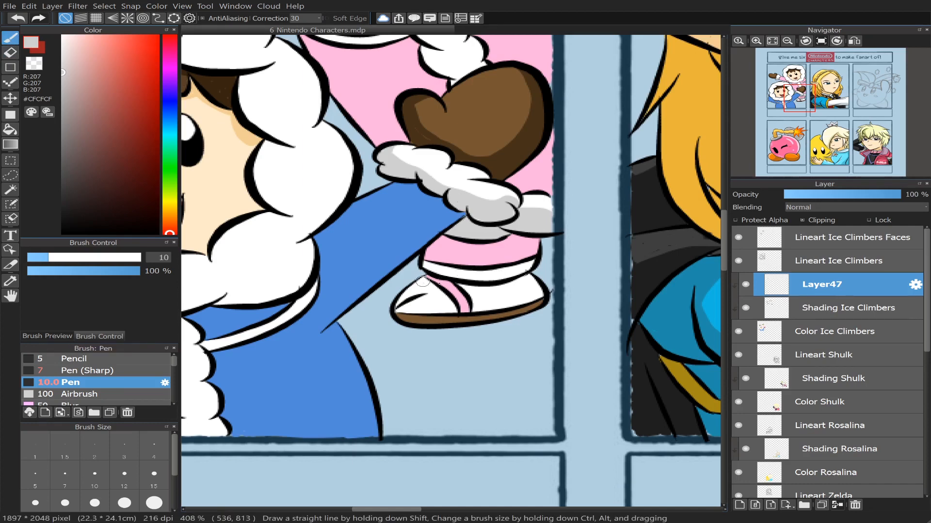
pyautogui.moveTo(458, 289)
pyautogui.mouseDown()
pyautogui.moveTo(508, 294)
pyautogui.moveTo(537, 281)
pyautogui.moveTo(461, 286)
pyautogui.moveTo(523, 276)
pyautogui.mouseUp()
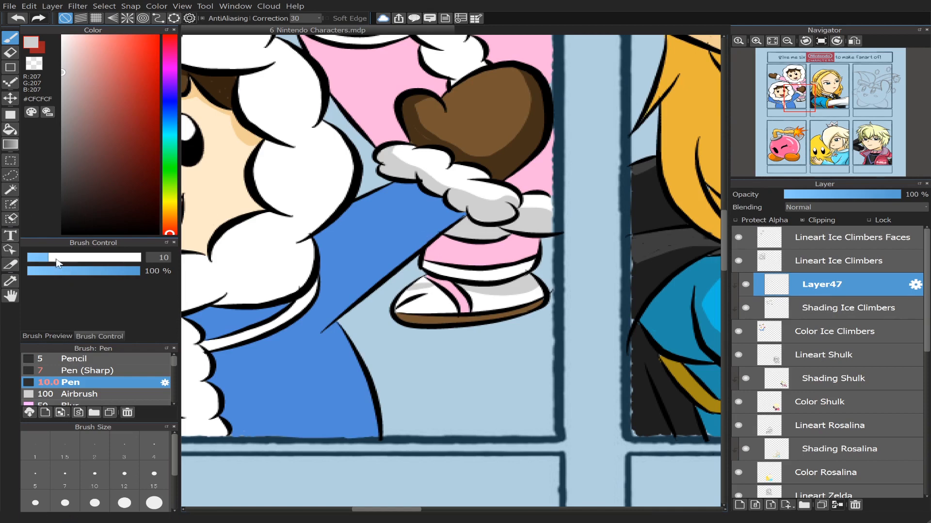
pyautogui.moveTo(57, 262); pyautogui.dragTo(48, 263)
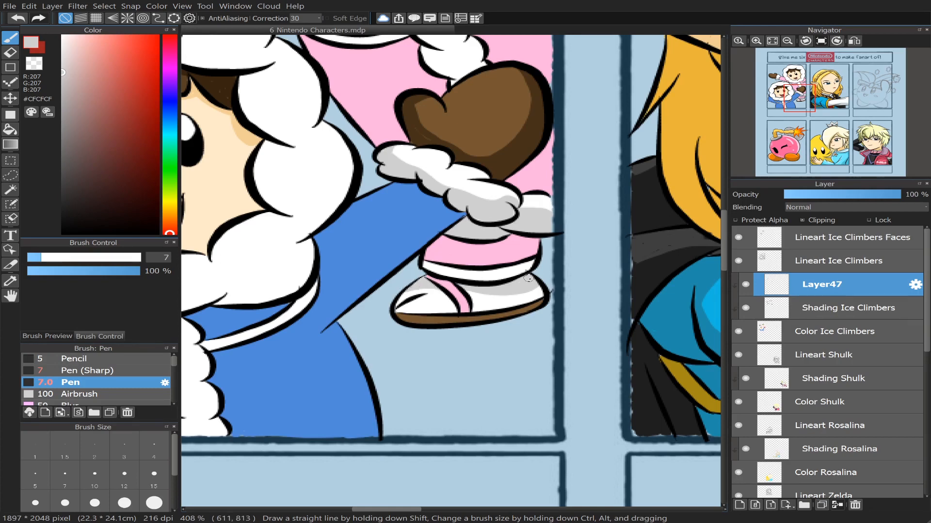
pyautogui.moveTo(905, 62)
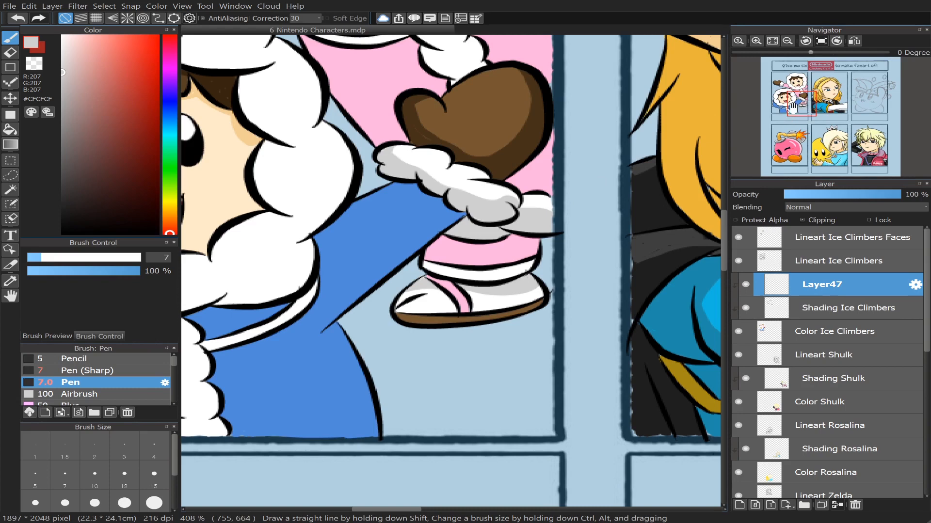
pyautogui.moveTo(799, 109); pyautogui.dragTo(801, 104)
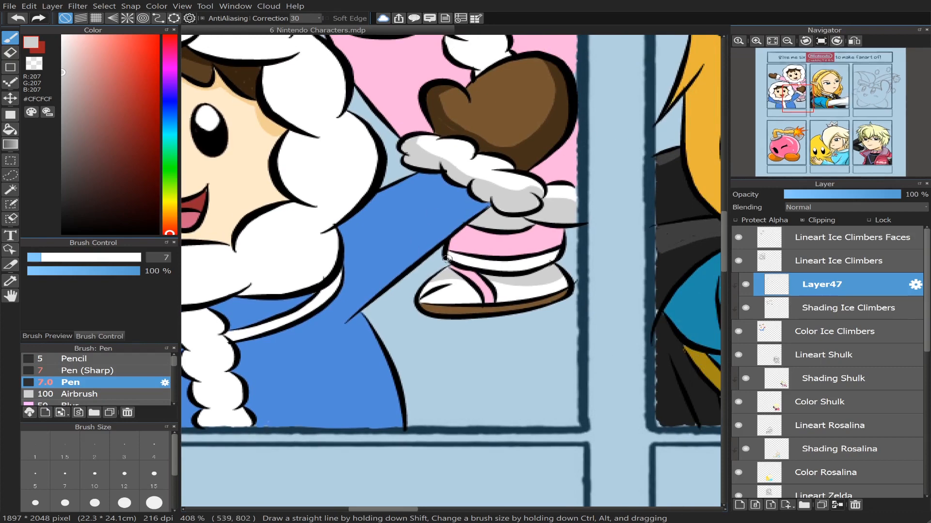
pyautogui.moveTo(446, 259)
pyautogui.mouseDown()
pyautogui.moveTo(530, 271)
pyautogui.moveTo(512, 269)
pyautogui.mouseUp()
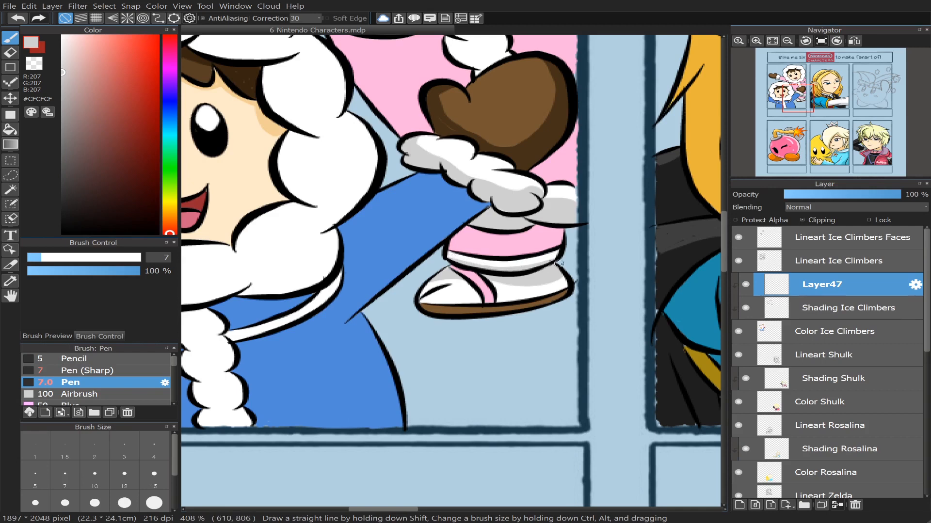
pyautogui.moveTo(558, 251); pyautogui.dragTo(549, 256)
pyautogui.hotkey('ctrl', 'z')
pyautogui.moveTo(558, 251); pyautogui.dragTo(547, 257)
pyautogui.hotkey('ctrl', 'z')
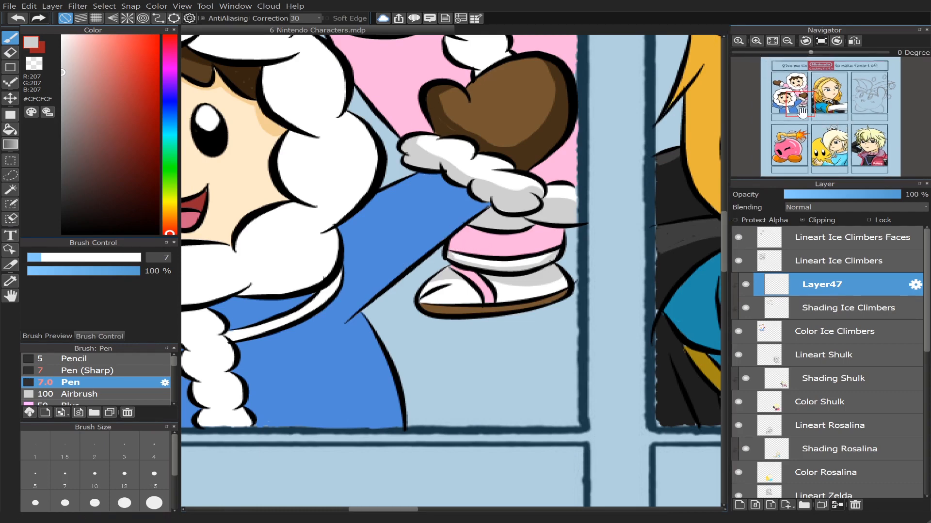
# Step: Paint a light grey shadow along the lower edge of the pink climber's hood fur, using pen size 13.5 and filling the outlined area
pyautogui.moveTo(803, 112); pyautogui.dragTo(795, 94)
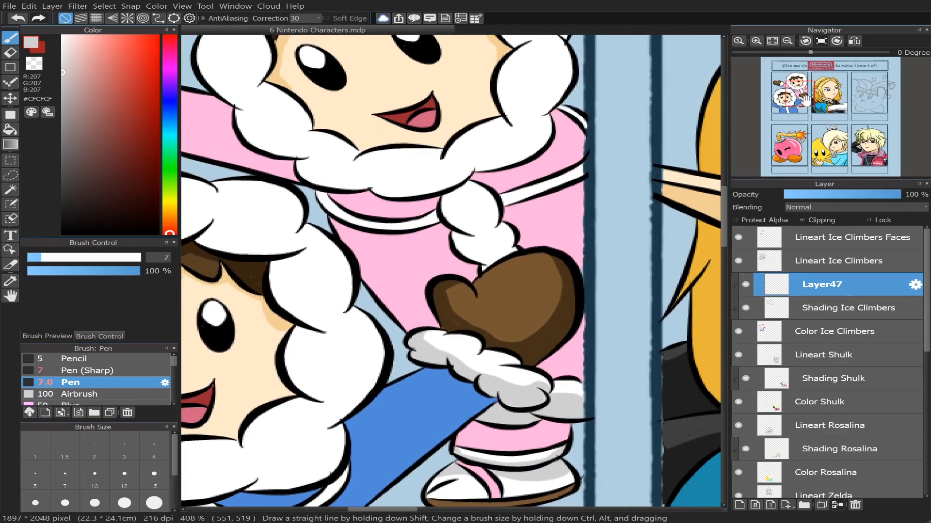
pyautogui.hotkey('ctrl', '-')
pyautogui.moveTo(46, 257); pyautogui.dragTo(75, 257)
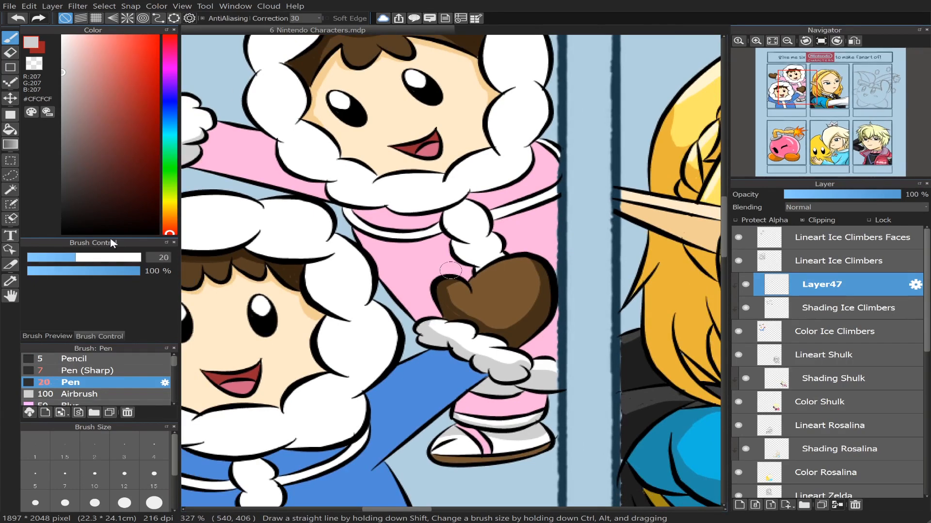
pyautogui.moveTo(329, 180)
pyautogui.mouseDown()
pyautogui.moveTo(404, 203)
pyautogui.moveTo(352, 197)
pyautogui.moveTo(334, 185)
pyautogui.moveTo(342, 195)
pyautogui.moveTo(336, 184)
pyautogui.moveTo(365, 196)
pyautogui.moveTo(338, 196)
pyautogui.mouseUp()
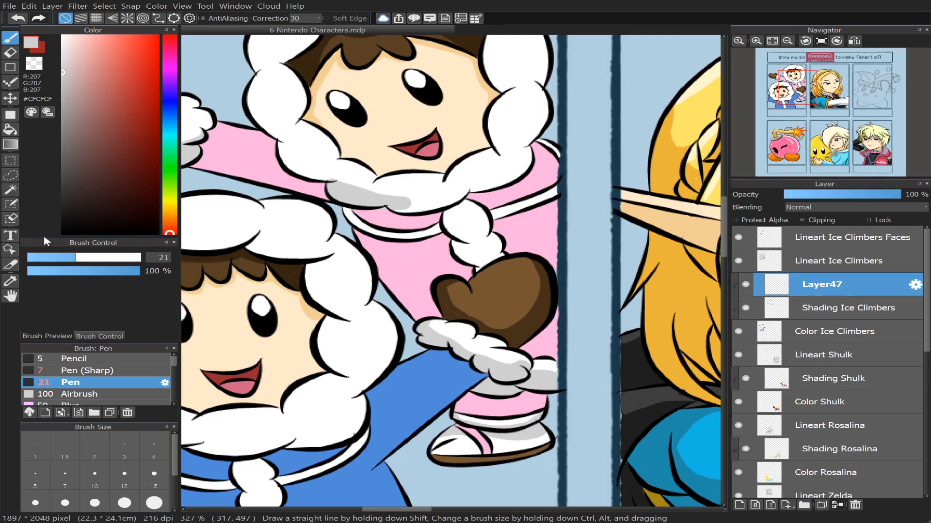
pyautogui.moveTo(64, 262); pyautogui.dragTo(56, 259)
pyautogui.moveTo(401, 201)
pyautogui.mouseDown()
pyautogui.moveTo(497, 179)
pyautogui.moveTo(524, 148)
pyautogui.mouseUp()
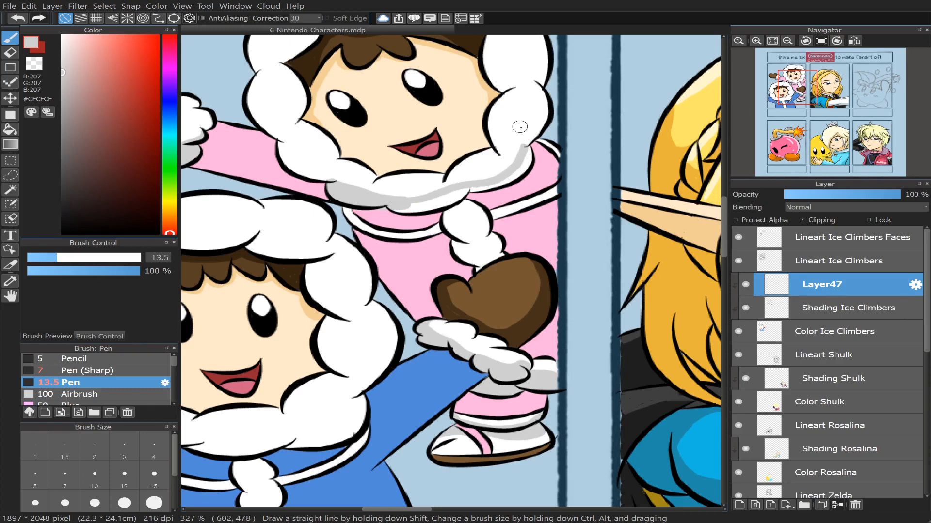
pyautogui.click(10, 130)
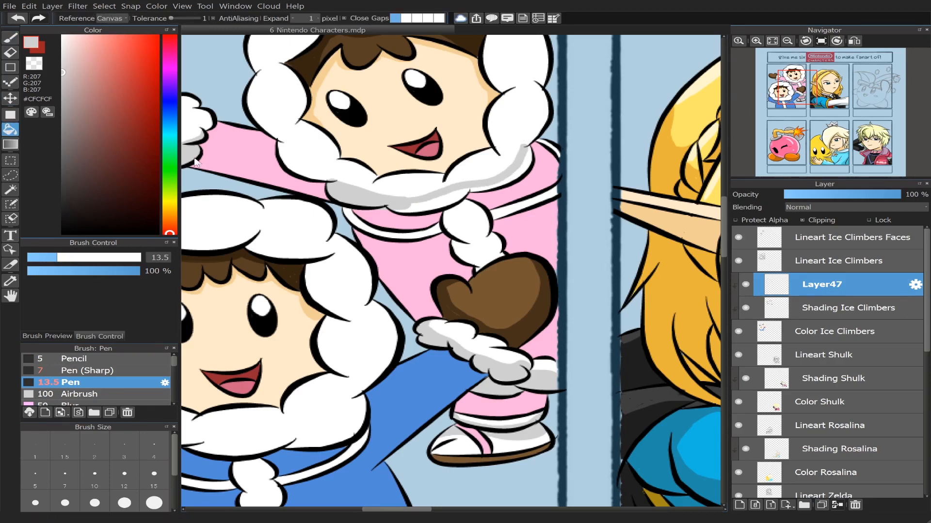
pyautogui.click(446, 196)
pyautogui.click(530, 153)
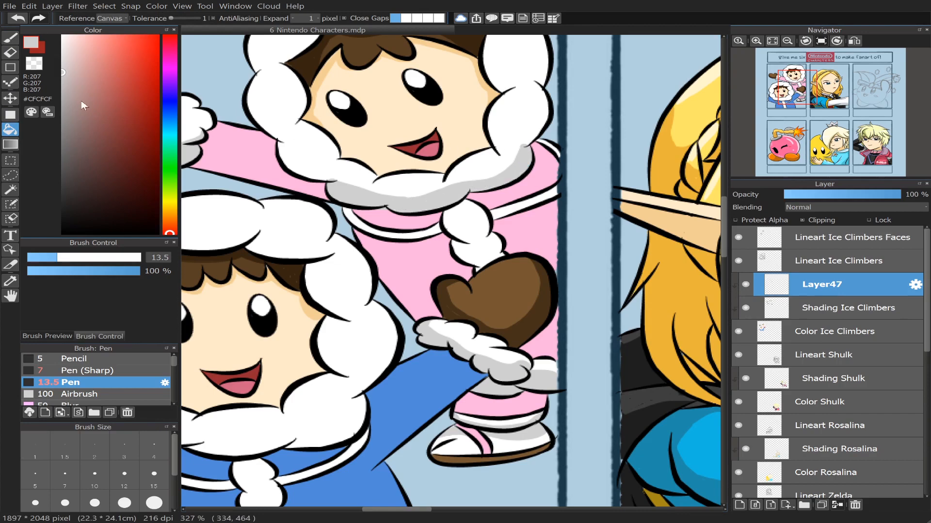
# Step: Extend the light grey shadow onto the lower side tufts of the pink climber's hood fur at pen size 13.5
pyautogui.press('b')
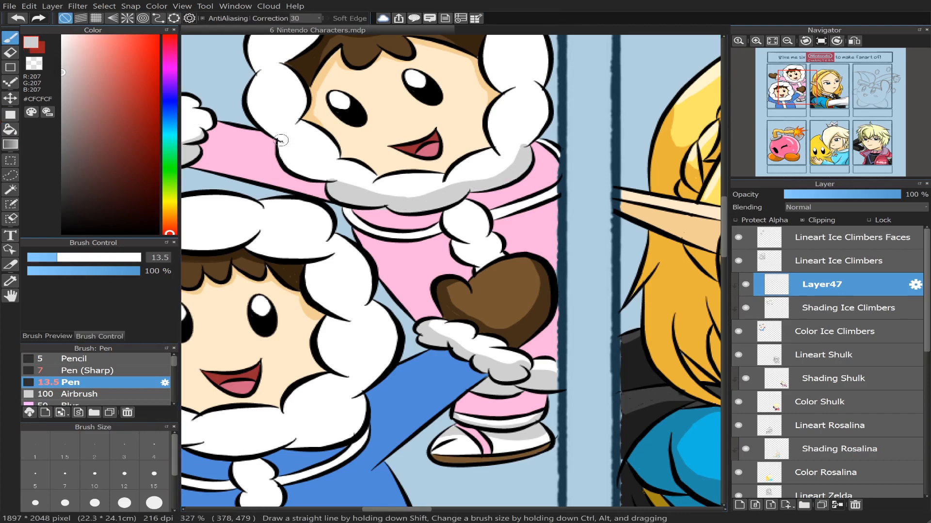
pyautogui.moveTo(281, 140)
pyautogui.mouseDown()
pyautogui.moveTo(289, 170)
pyautogui.moveTo(330, 180)
pyautogui.moveTo(297, 166)
pyautogui.moveTo(285, 146)
pyautogui.moveTo(329, 177)
pyautogui.mouseUp()
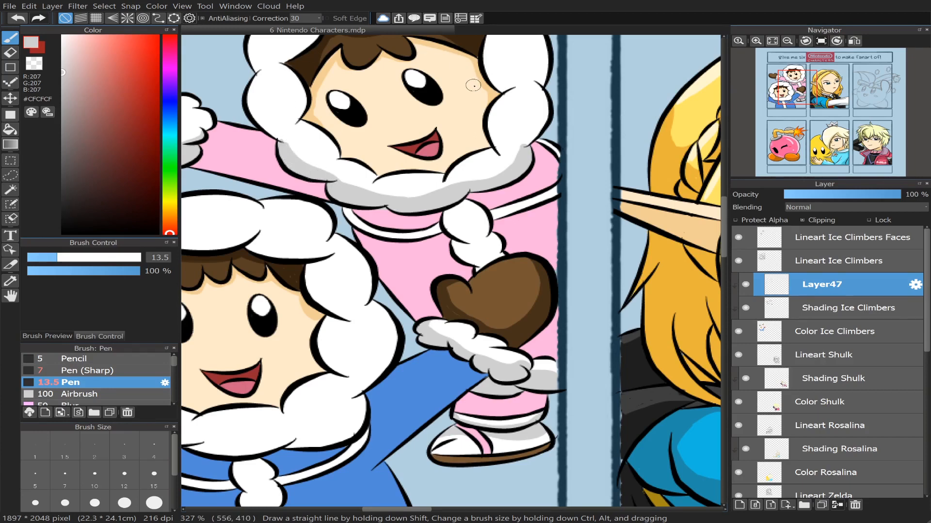
pyautogui.moveTo(797, 92)
pyautogui.mouseDown()
pyautogui.moveTo(805, 92)
pyautogui.moveTo(769, 86)
pyautogui.mouseUp()
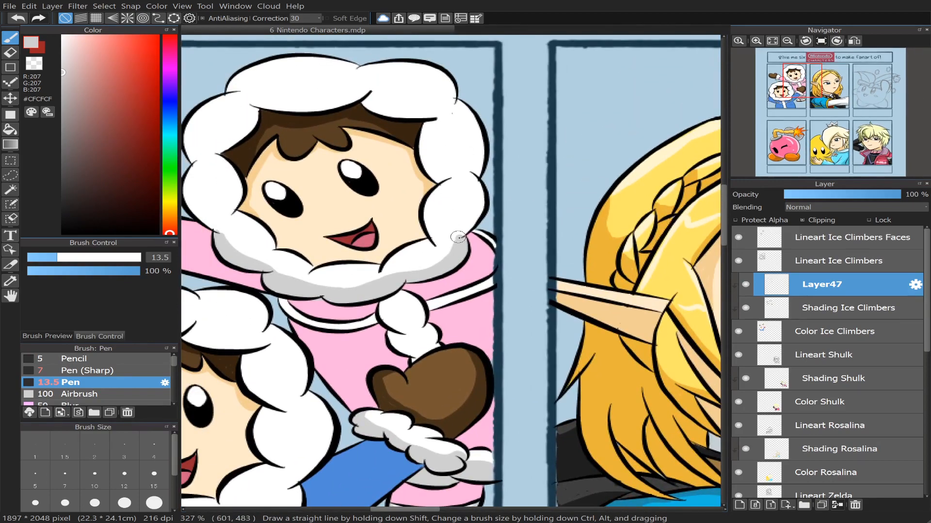
pyautogui.moveTo(483, 205)
pyautogui.mouseDown()
pyautogui.moveTo(453, 234)
pyautogui.moveTo(436, 266)
pyautogui.mouseUp()
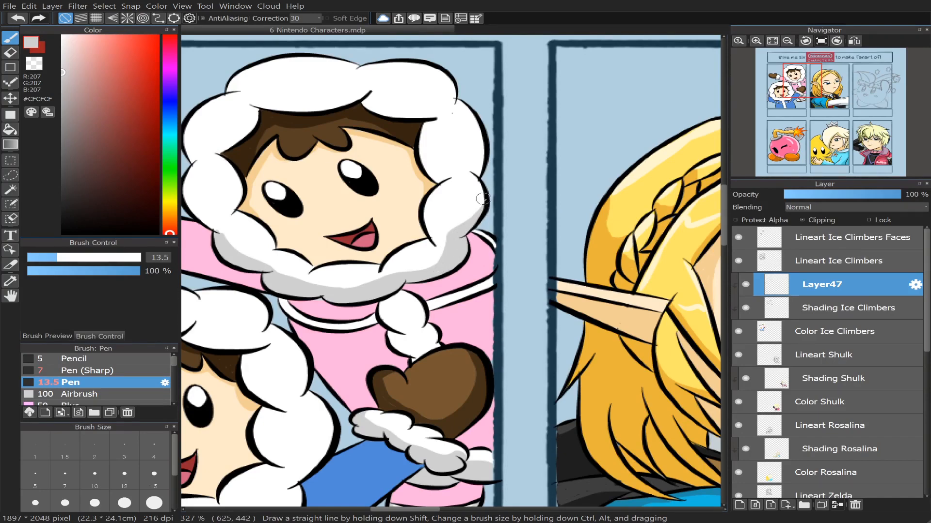
pyautogui.moveTo(484, 198); pyautogui.dragTo(474, 213)
# Step: Paint a light grey shadow on the hood tuft beside the pink climber's outstretched arm, redoing the stroke at pen size 11
pyautogui.moveTo(804, 80); pyautogui.dragTo(792, 90)
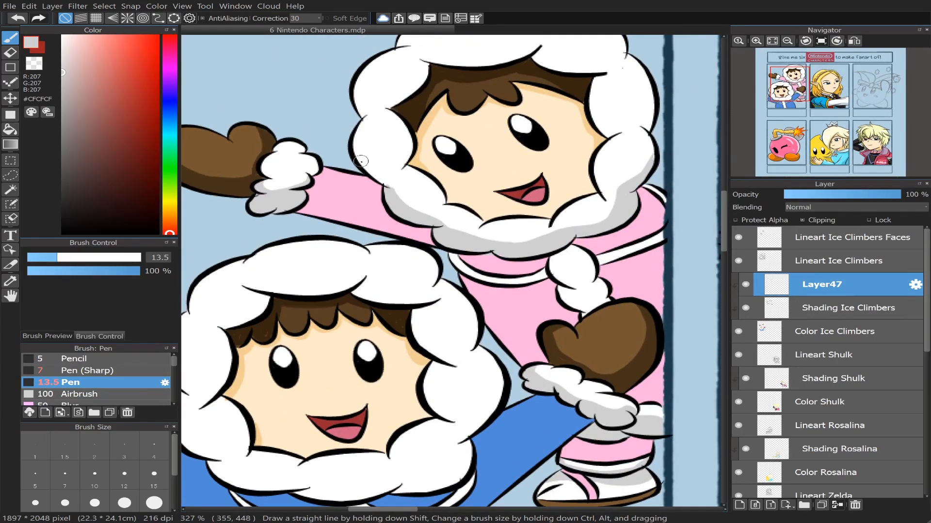
pyautogui.moveTo(354, 151); pyautogui.dragTo(388, 184)
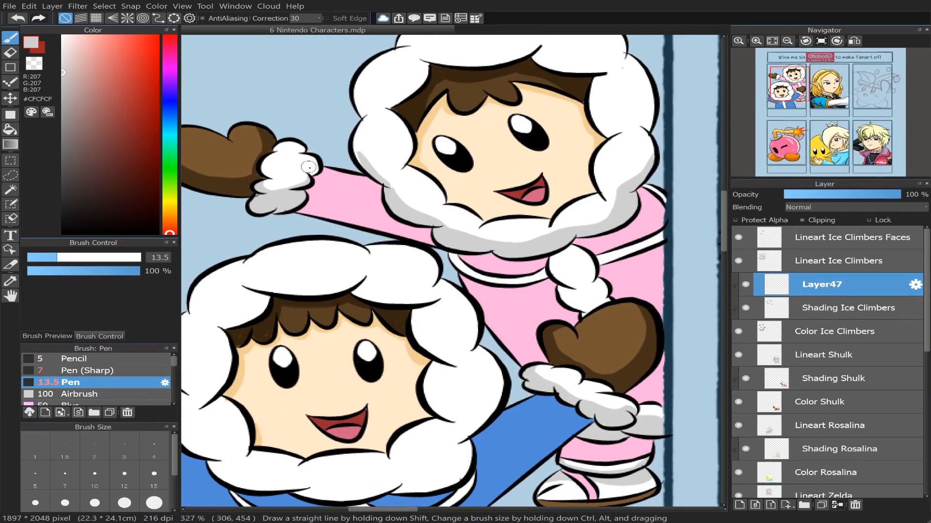
pyautogui.click(51, 257)
pyautogui.hotkey('ctrl', 'z')
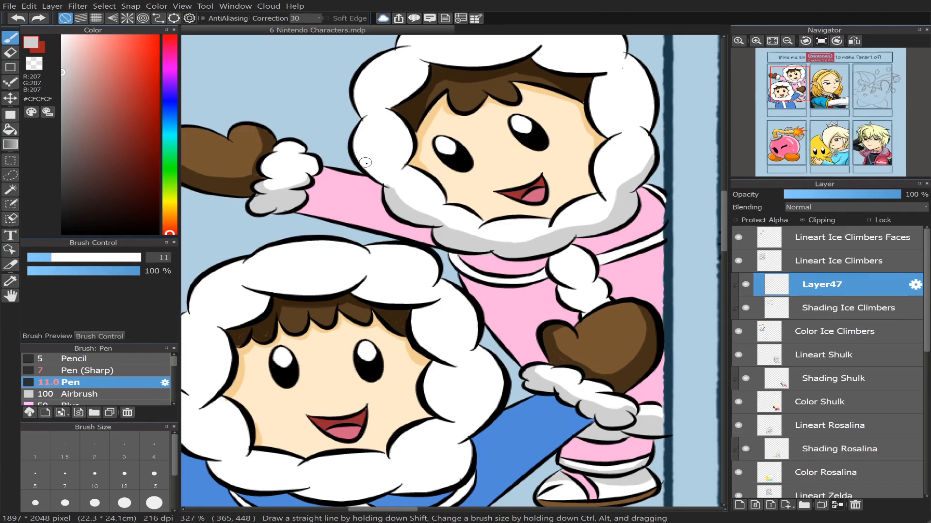
pyautogui.moveTo(358, 158)
pyautogui.mouseDown()
pyautogui.moveTo(390, 182)
pyautogui.moveTo(393, 202)
pyautogui.mouseUp()
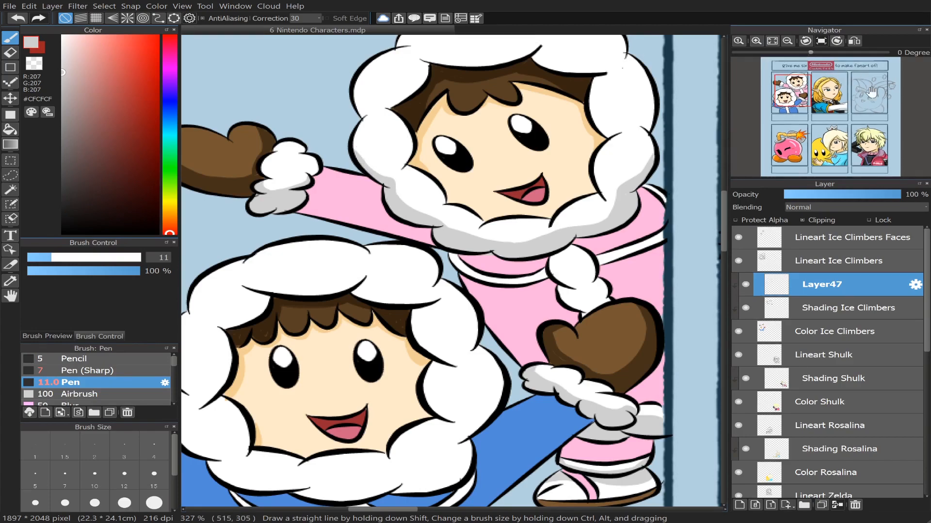
# Step: Outline a light grey shadow along the underside of the blue climber's hood fur at pen size 11 and fill the areas below it
pyautogui.moveTo(812, 107); pyautogui.dragTo(788, 106)
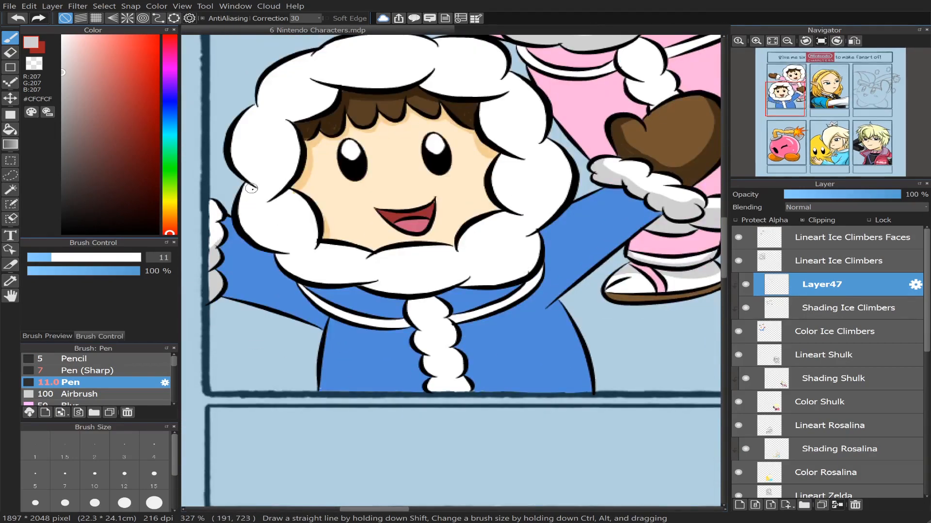
pyautogui.moveTo(251, 190); pyautogui.dragTo(286, 247)
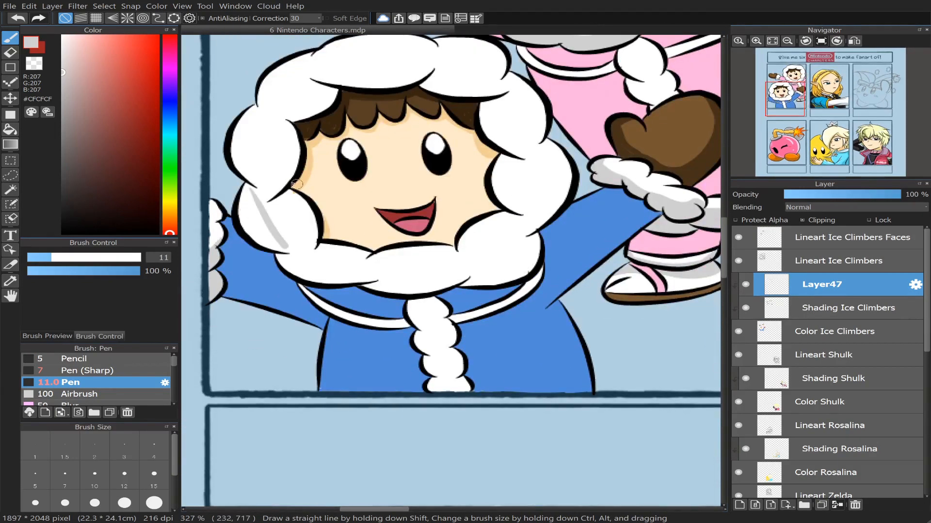
pyautogui.hotkey('ctrl', 'z')
pyautogui.moveTo(253, 191)
pyautogui.mouseDown()
pyautogui.moveTo(274, 248)
pyautogui.moveTo(287, 244)
pyautogui.moveTo(274, 249)
pyautogui.moveTo(328, 262)
pyautogui.moveTo(355, 283)
pyautogui.moveTo(382, 283)
pyautogui.moveTo(337, 273)
pyautogui.moveTo(415, 282)
pyautogui.moveTo(497, 265)
pyautogui.moveTo(520, 255)
pyautogui.moveTo(527, 231)
pyautogui.moveTo(568, 192)
pyautogui.mouseUp()
pyautogui.click(10, 130)
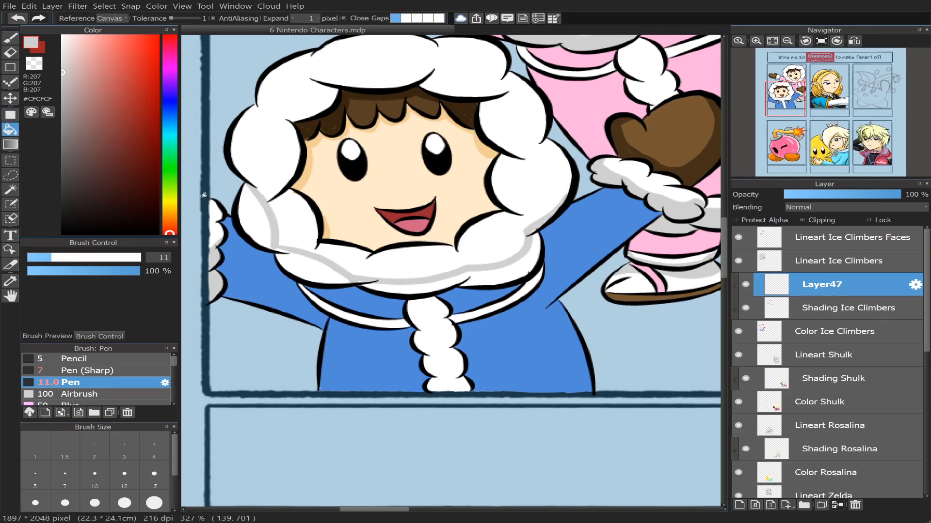
pyautogui.click(262, 226)
pyautogui.click(315, 269)
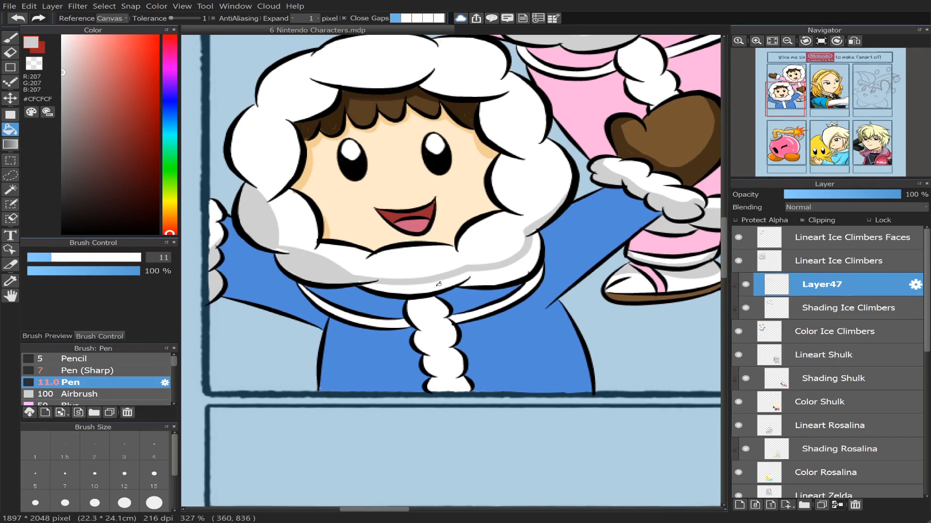
pyautogui.click(438, 284)
pyautogui.click(515, 269)
# Step: Paint light grey shadows along both sides of the white collar band beneath the blue climber's hood
pyautogui.press('b')
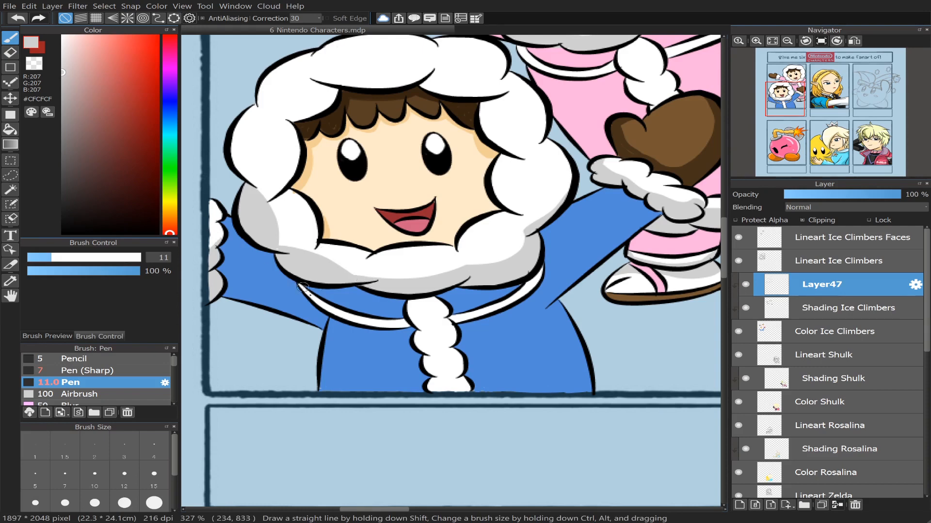
pyautogui.moveTo(346, 319)
pyautogui.mouseDown()
pyautogui.moveTo(314, 298)
pyautogui.moveTo(352, 315)
pyautogui.moveTo(327, 304)
pyautogui.moveTo(357, 319)
pyautogui.mouseUp()
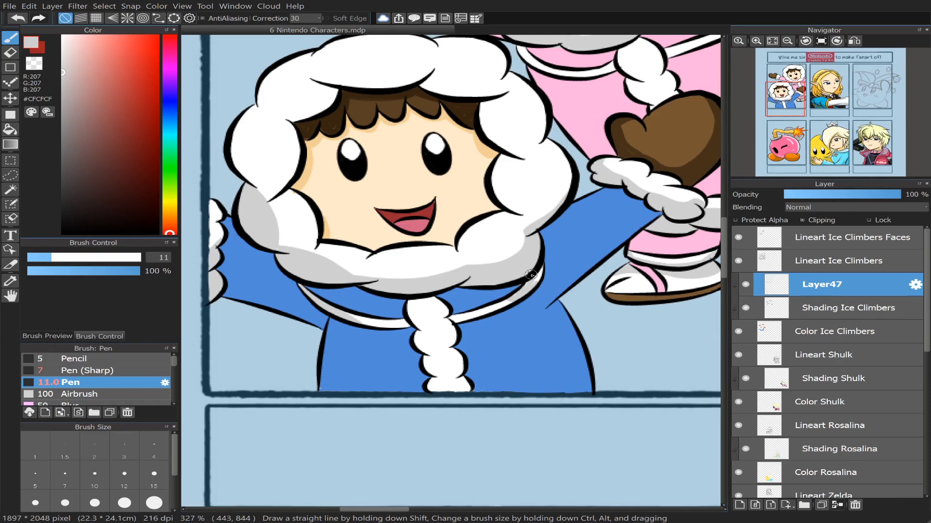
pyautogui.moveTo(531, 274)
pyautogui.mouseDown()
pyautogui.moveTo(523, 293)
pyautogui.moveTo(540, 269)
pyautogui.moveTo(528, 284)
pyautogui.mouseUp()
# Step: Outline and fill light grey shadows on the top and lower tufts of the fur trim down the blue climber's front
pyautogui.moveTo(411, 318); pyautogui.dragTo(442, 316)
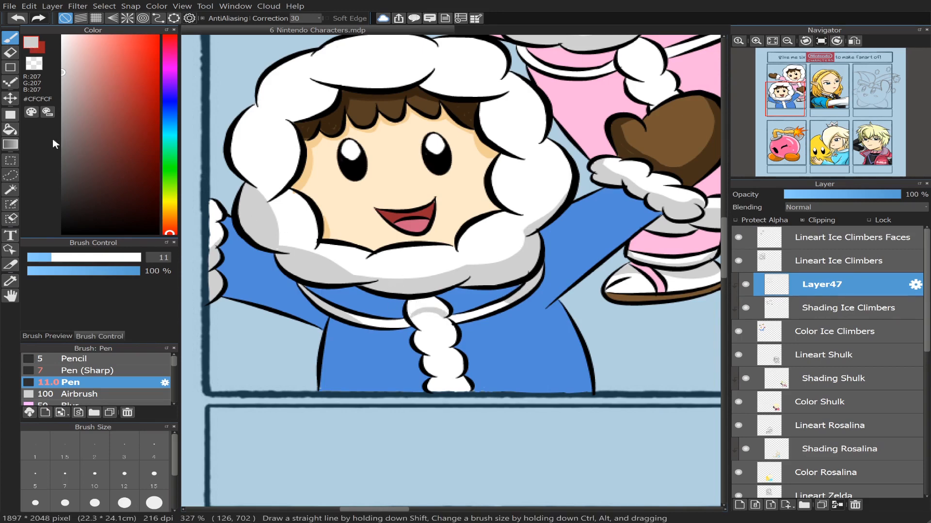
pyautogui.press('g')
pyautogui.click(428, 301)
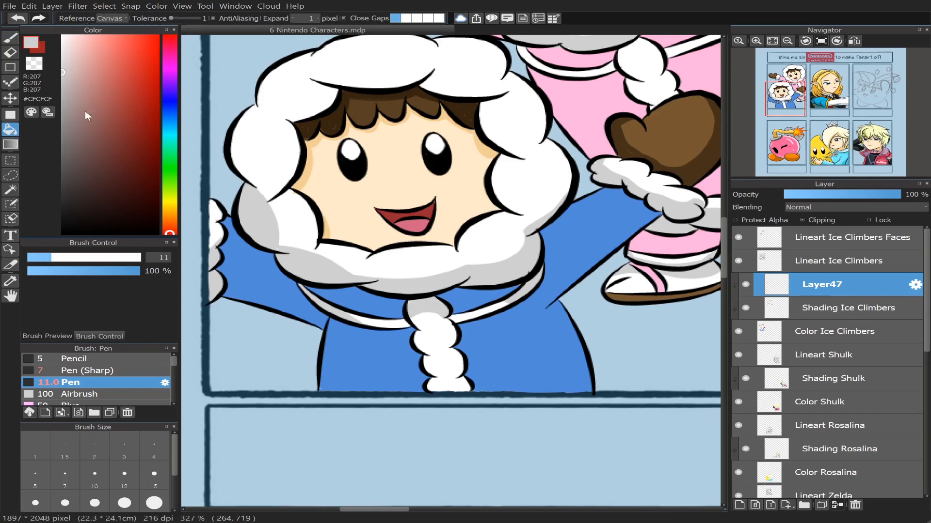
pyautogui.press('b')
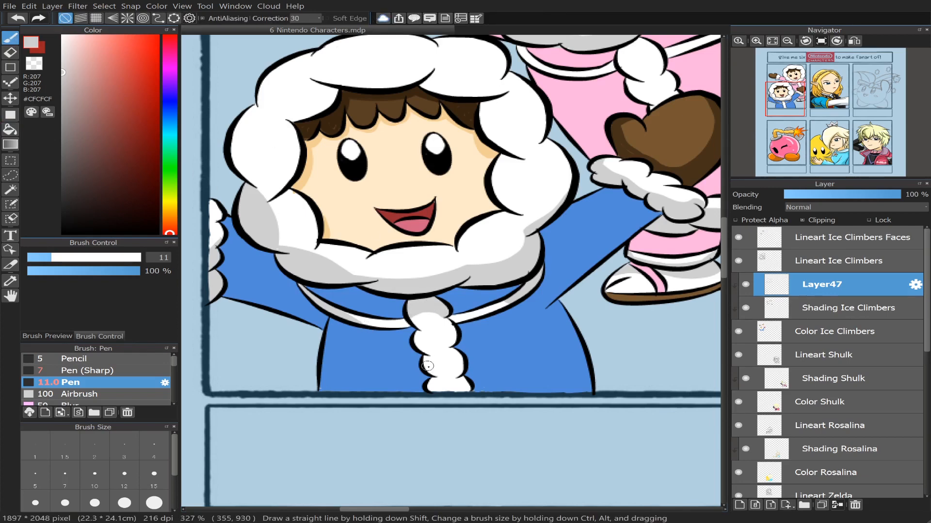
pyautogui.moveTo(420, 351)
pyautogui.mouseDown()
pyautogui.moveTo(439, 359)
pyautogui.moveTo(461, 348)
pyautogui.mouseUp()
pyautogui.press('g')
pyautogui.click(442, 372)
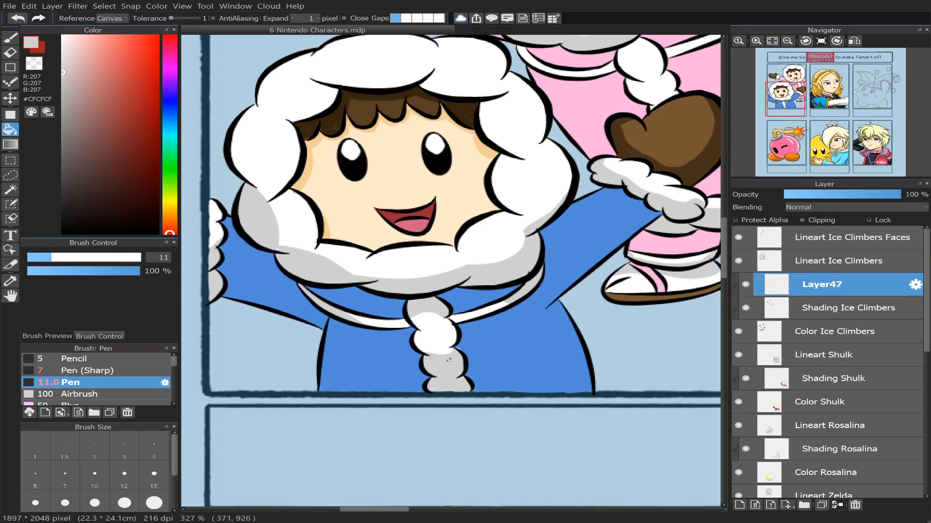
pyautogui.click(10, 52)
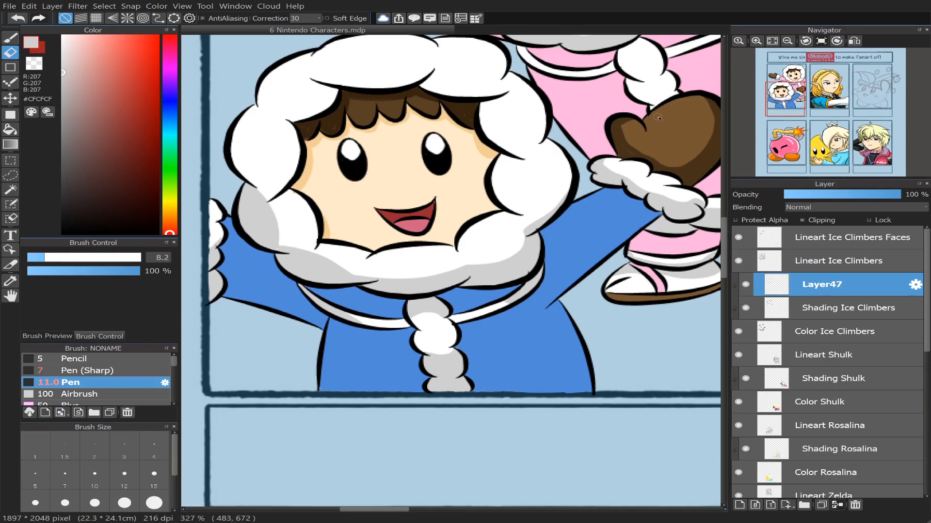
# Step: Paint and fill light grey shadows on the fur tufts down the pink climber's front, between the hood and the mitten
pyautogui.moveTo(787, 105); pyautogui.dragTo(804, 97)
pyautogui.click(11, 37)
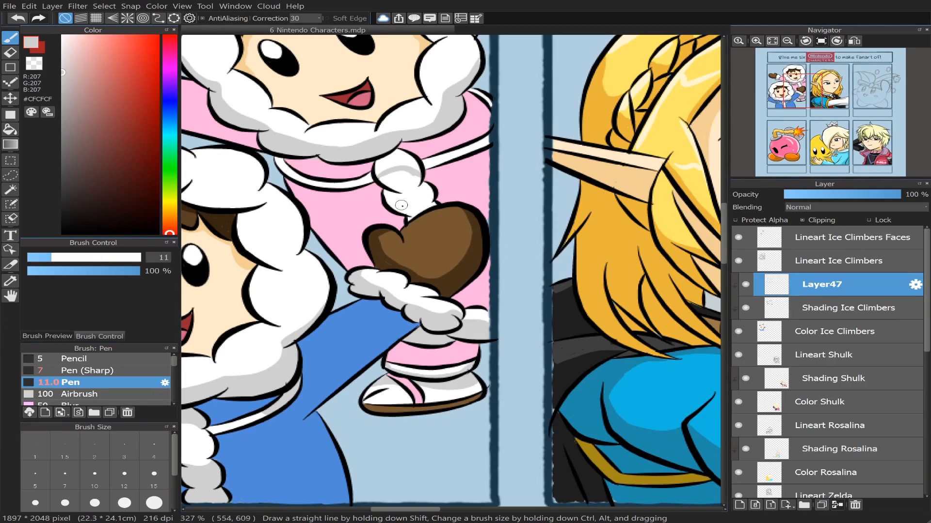
pyautogui.moveTo(400, 208); pyautogui.dragTo(429, 197)
pyautogui.click(10, 128)
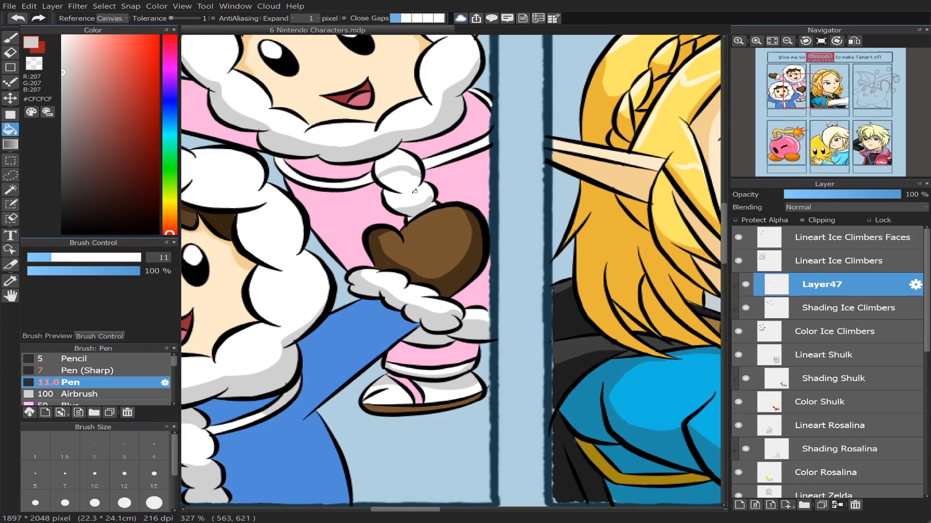
pyautogui.click(10, 37)
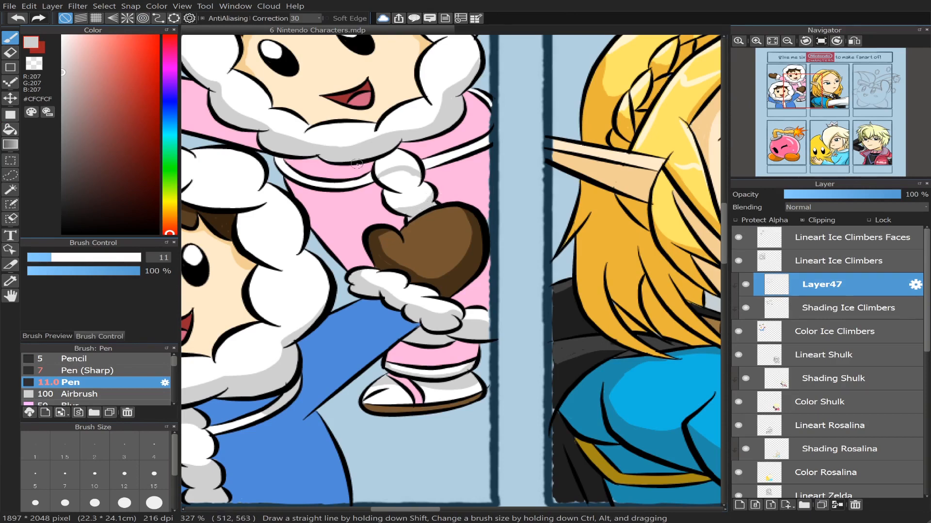
pyautogui.click(10, 130)
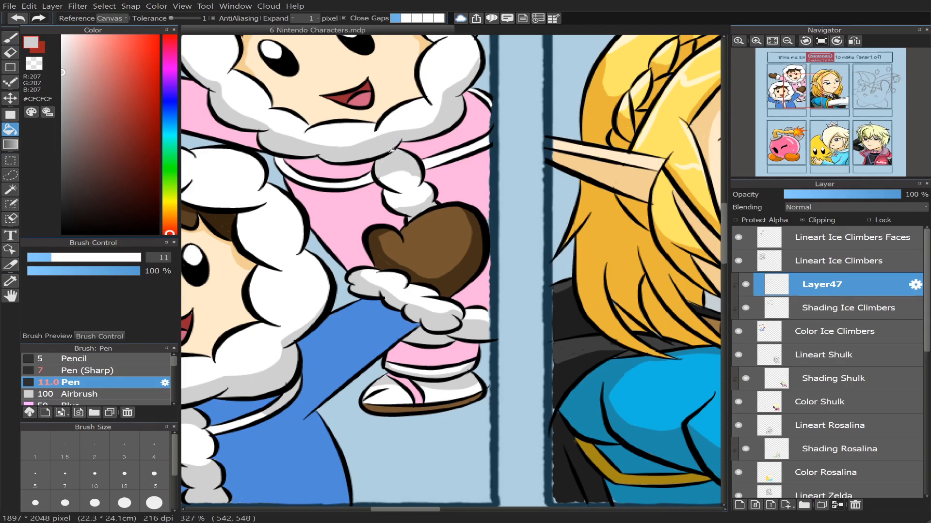
pyautogui.click(11, 51)
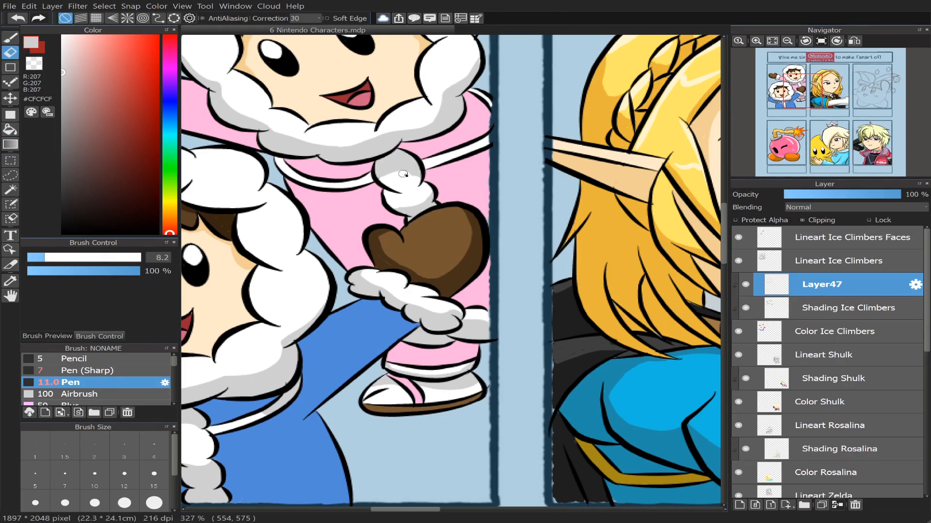
# Step: Shade the white collar band across the pink climber's coat with light grey beneath the hood and at the panel border
pyautogui.press('b')
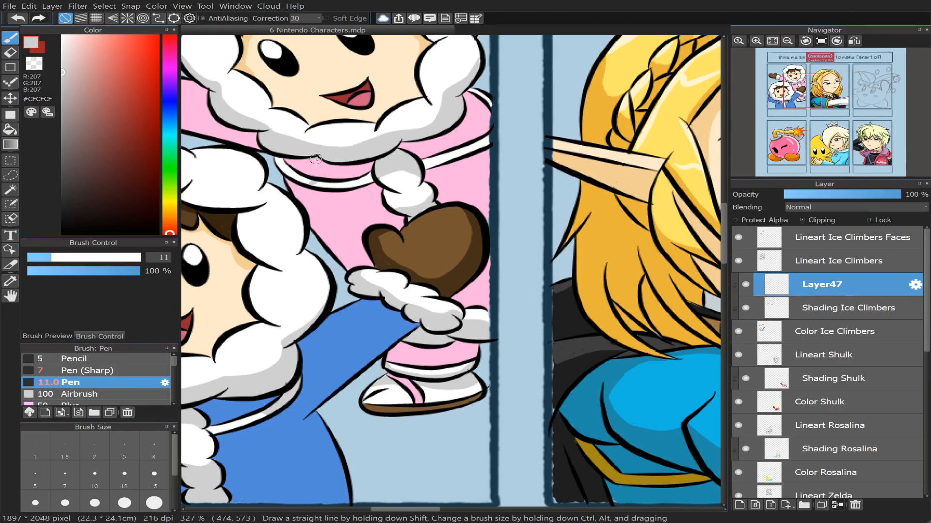
pyautogui.press('e')
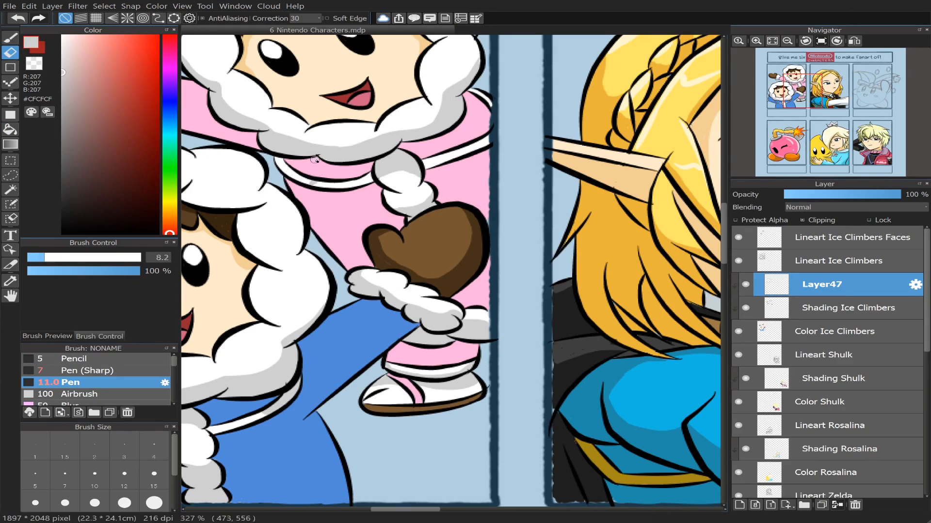
pyautogui.press('g')
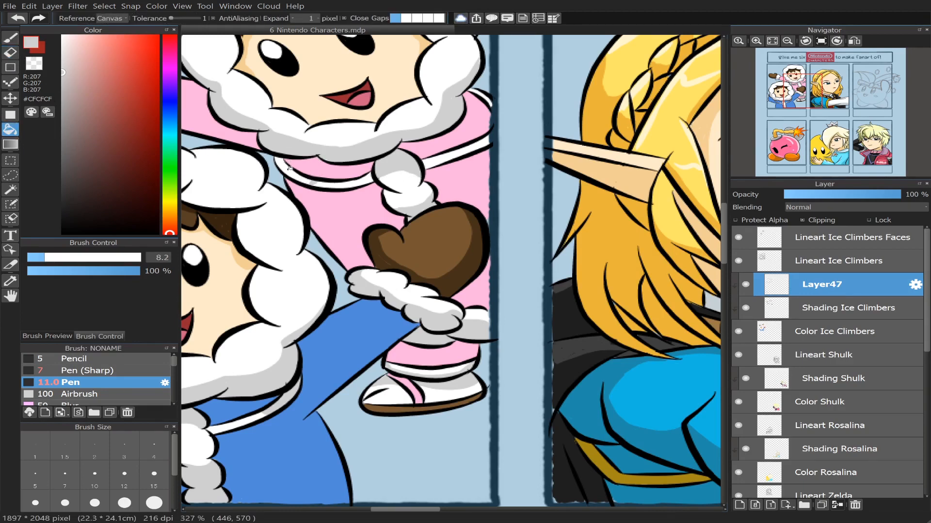
pyautogui.click(289, 171)
pyautogui.press('b')
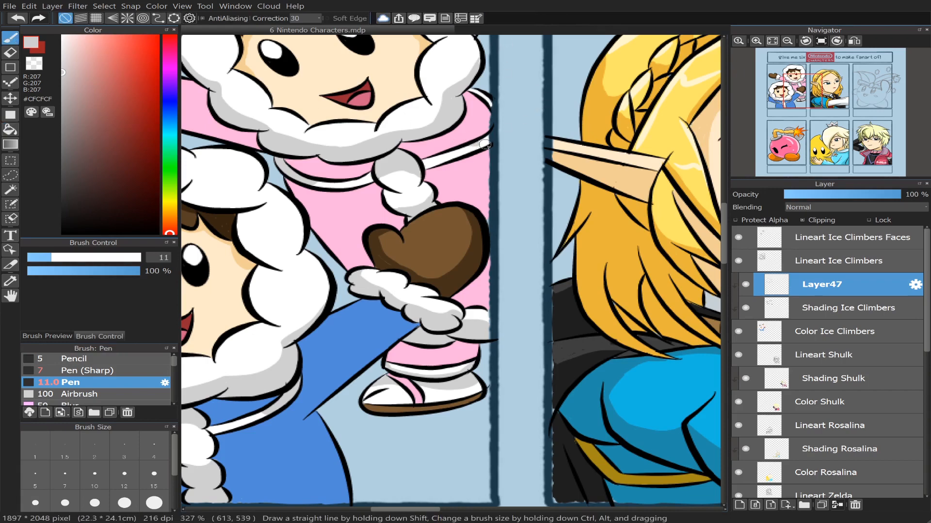
pyautogui.moveTo(485, 145); pyautogui.dragTo(491, 144)
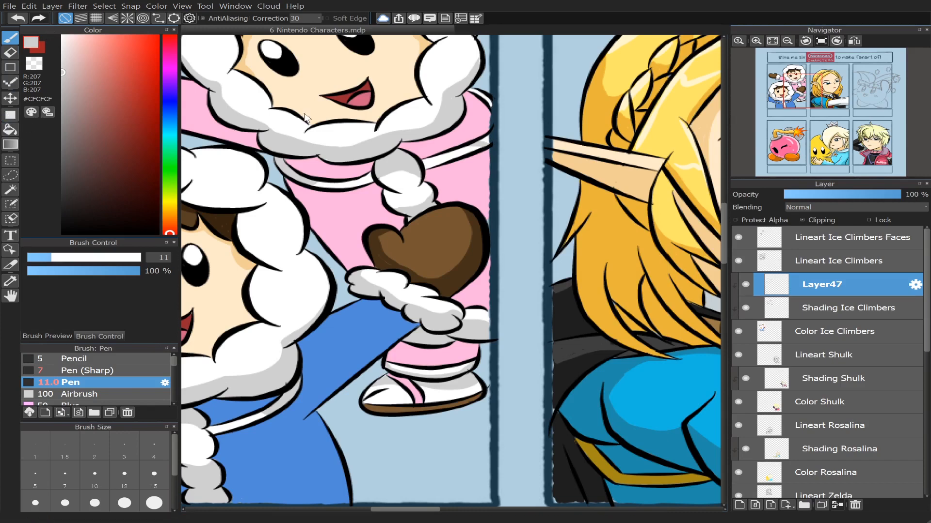
# Step: Fill the pink climber's collar band end near the panel border with light grey and touch up the grey shadow on the hood fur
pyautogui.press('g')
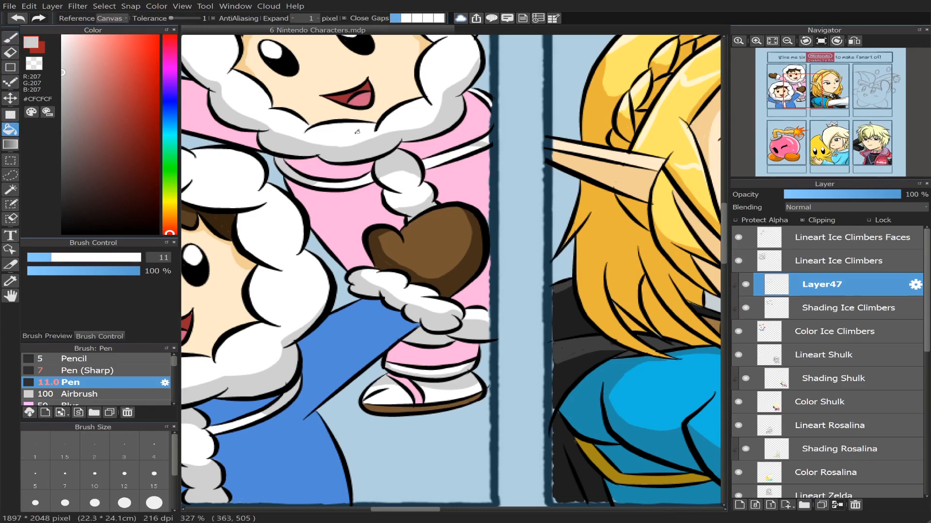
pyautogui.click(488, 137)
pyautogui.click(486, 92)
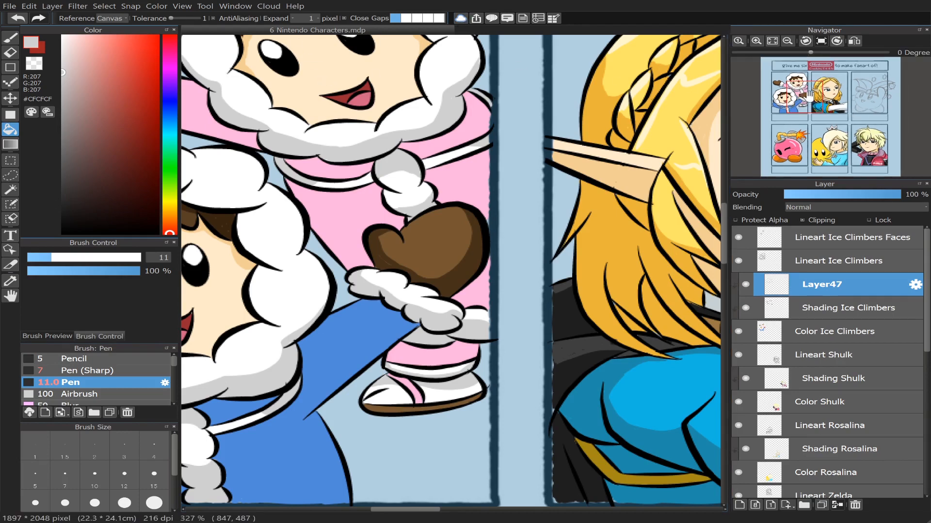
pyautogui.moveTo(807, 97); pyautogui.dragTo(786, 86)
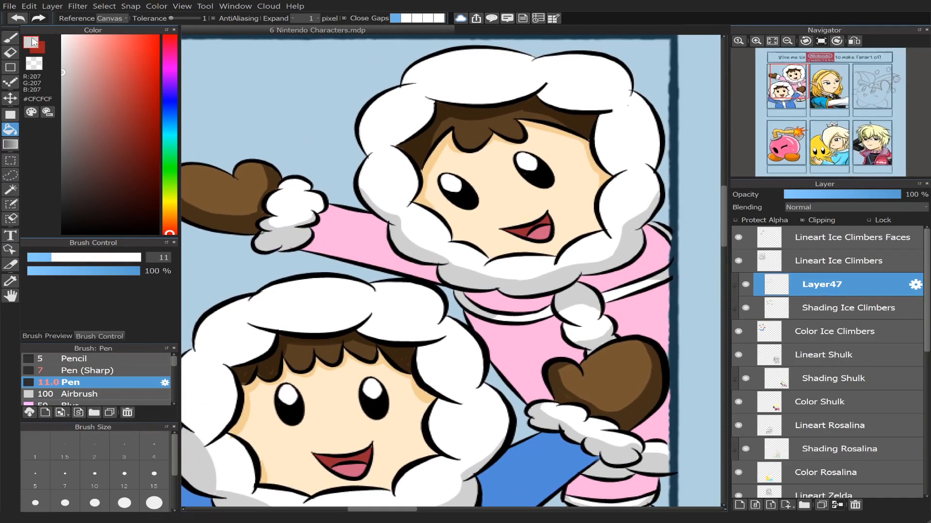
pyautogui.click(12, 41)
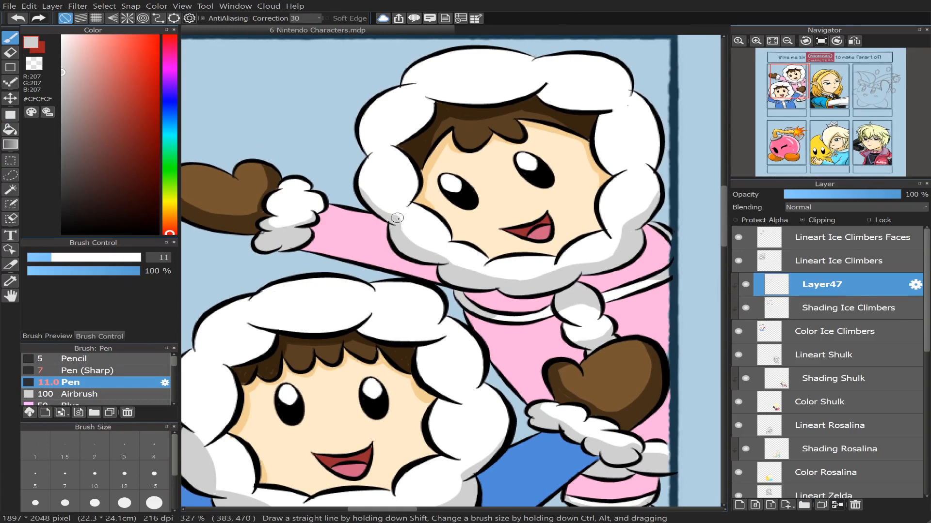
pyautogui.moveTo(410, 247)
pyautogui.mouseDown()
pyautogui.moveTo(478, 275)
pyautogui.moveTo(458, 262)
pyautogui.mouseUp()
# Step: Try filling the pink coat areas between the hood and the collar band with darker pinks #DA5FC2 and #E779D2
pyautogui.moveTo(798, 100); pyautogui.dragTo(819, 105)
pyautogui.scroll(-3, 791, 99)
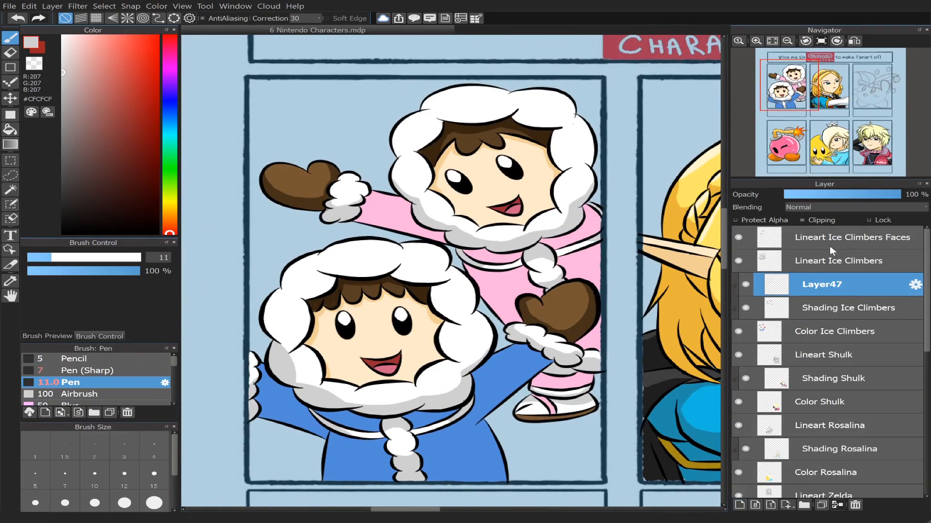
pyautogui.scroll(2, 827, 114)
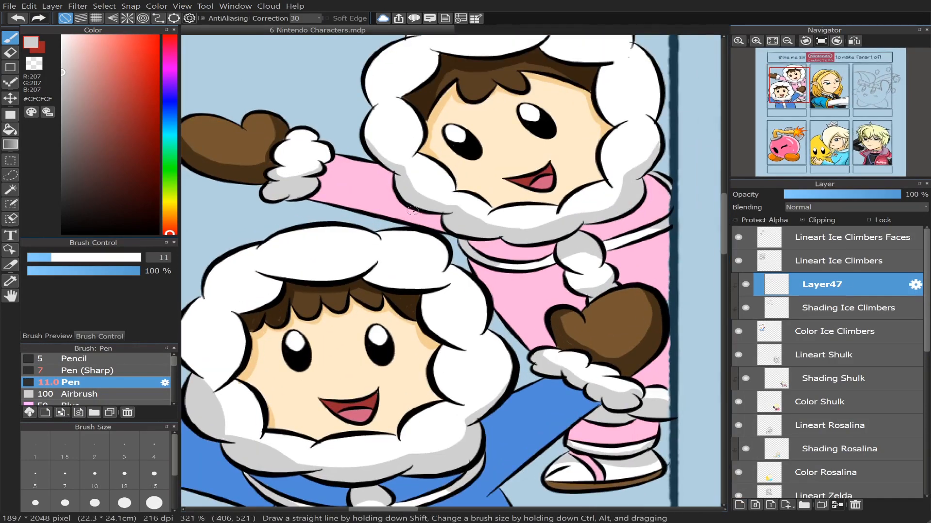
pyautogui.rightClick(361, 190)
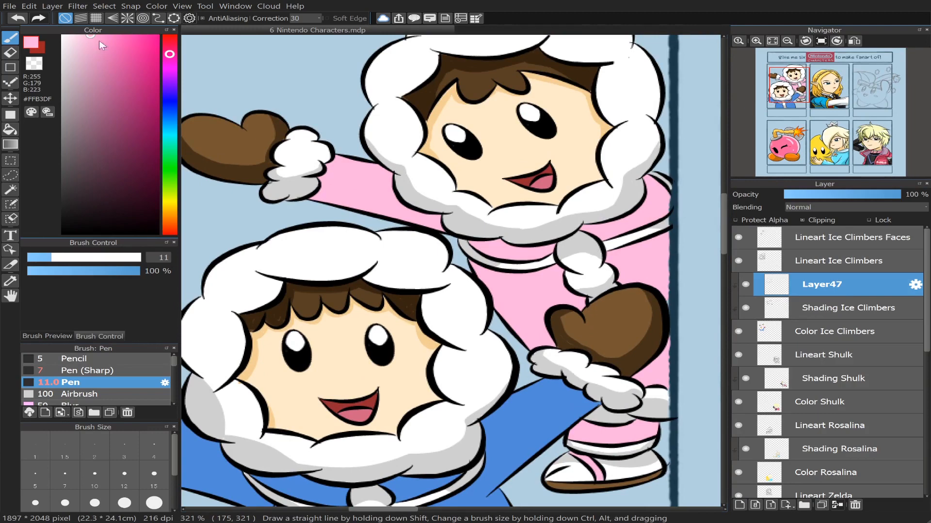
pyautogui.moveTo(90, 37); pyautogui.dragTo(117, 67)
pyautogui.moveTo(169, 53); pyautogui.dragTo(170, 66)
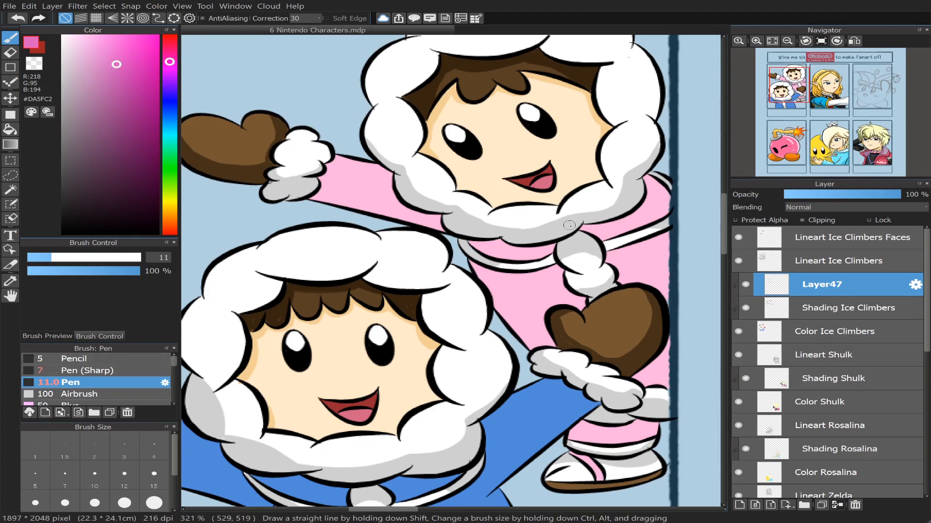
pyautogui.click(10, 130)
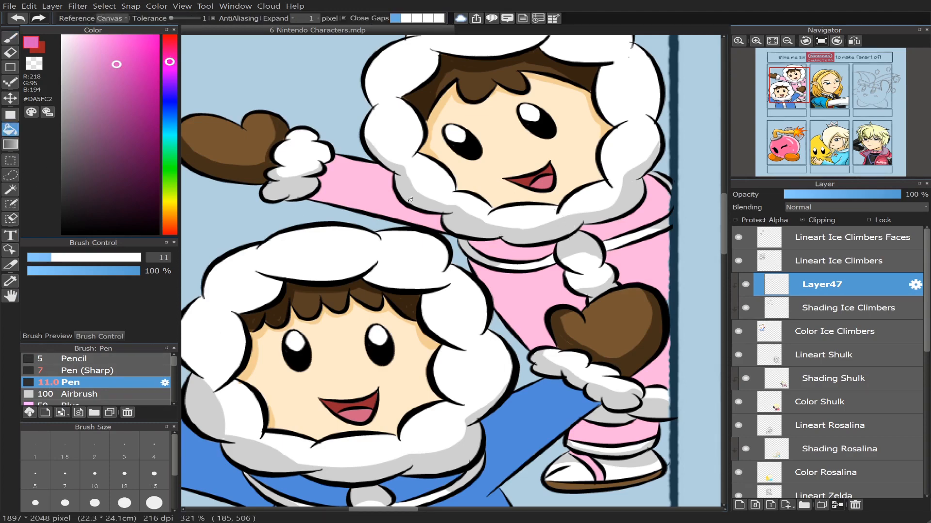
pyautogui.click(516, 243)
pyautogui.hotkey('ctrl', 'z')
pyautogui.moveTo(121, 68); pyautogui.dragTo(107, 54)
pyautogui.click(509, 250)
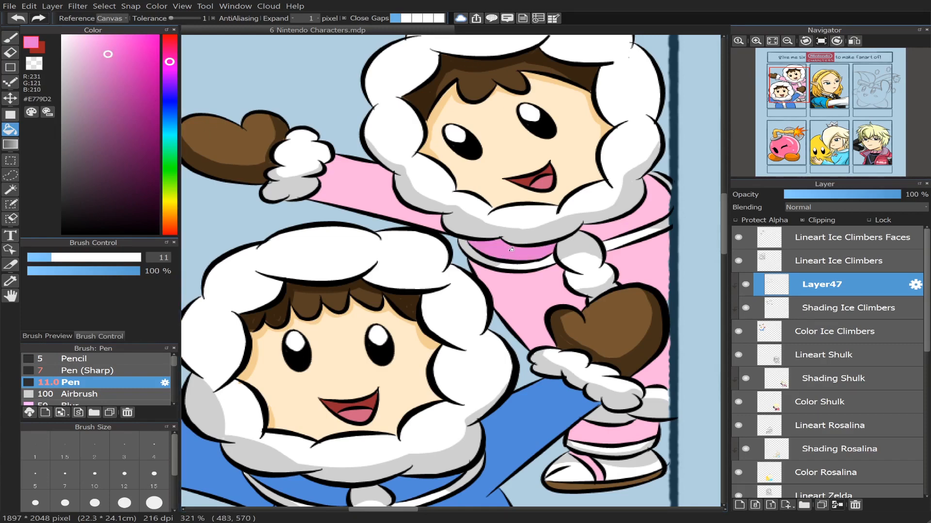
pyautogui.click(634, 193)
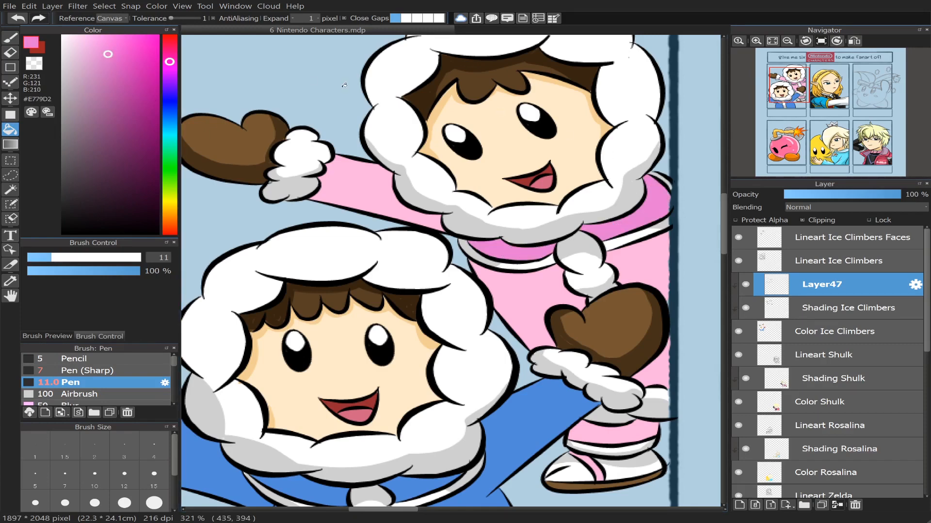
pyautogui.hotkey('ctrl', 'z')
pyautogui.hotkey('ctrl', 'z')
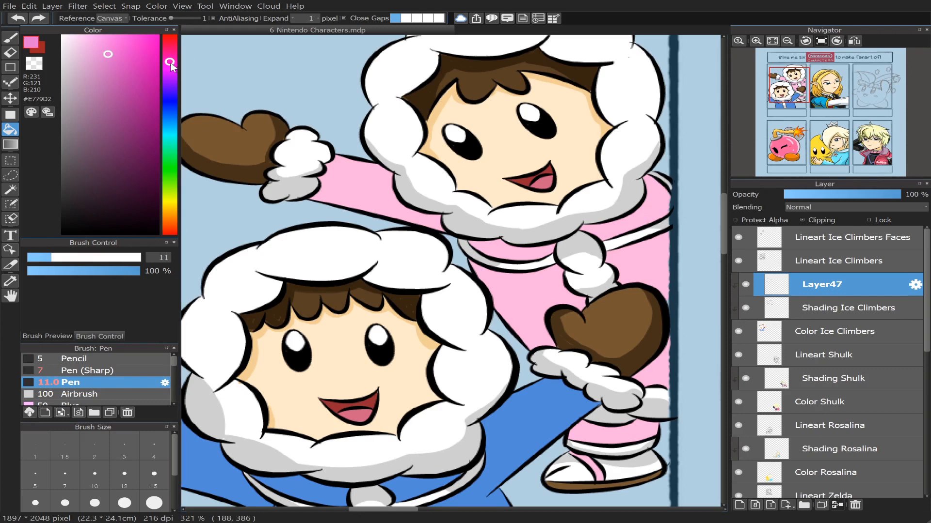
# Step: Shift the shadow colour to #E779C6 and fill the pink coat areas between the hood and the collar band
pyautogui.moveTo(170, 63); pyautogui.dragTo(170, 57)
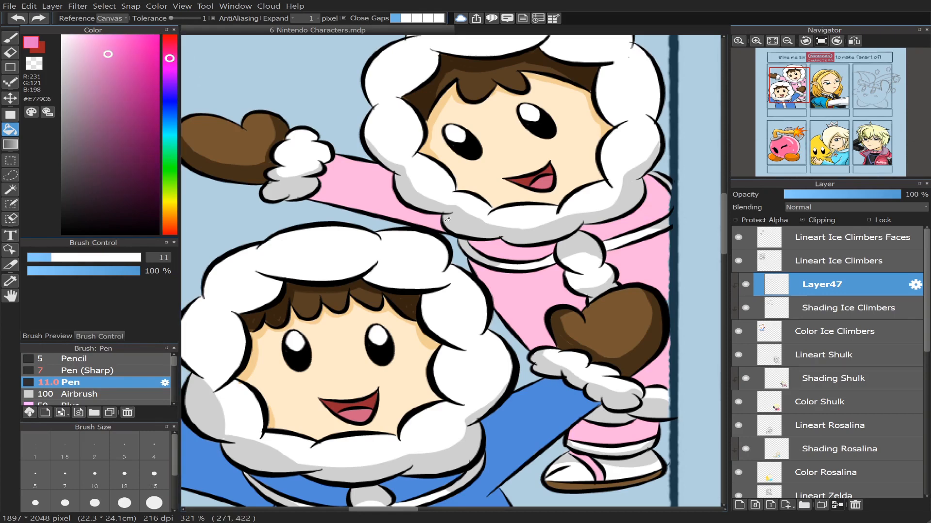
pyautogui.click(504, 253)
pyautogui.click(629, 218)
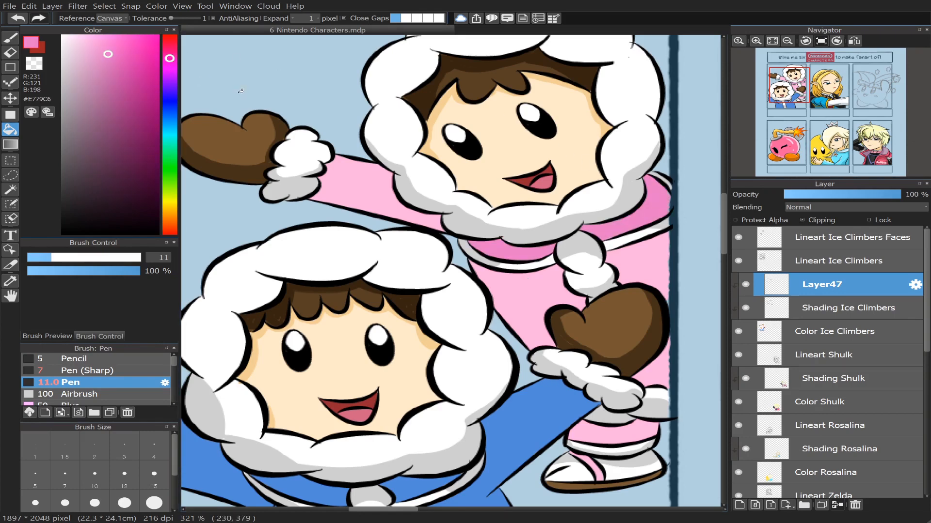
# Step: Outline and fill a #E779C6 shadow along the underside of the pink climber's raised sleeve, tidying it at the fur cuff
pyautogui.press('b')
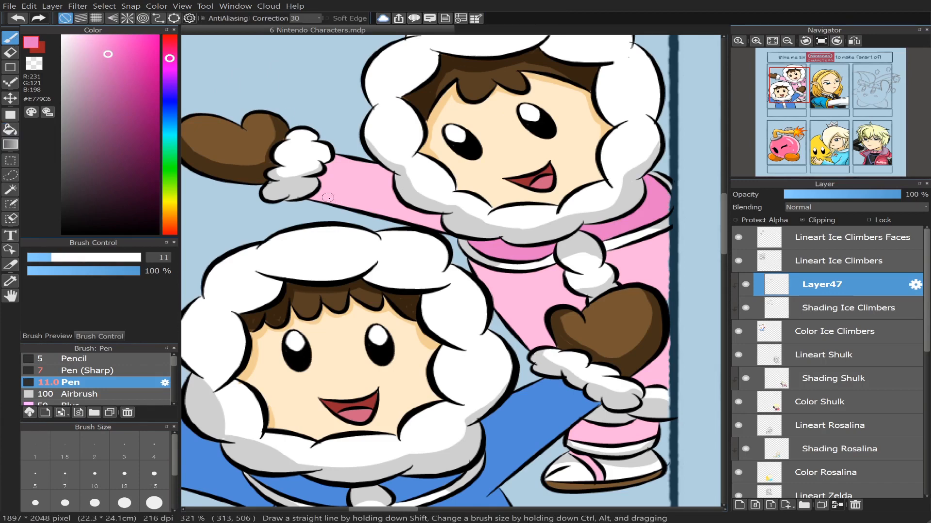
pyautogui.moveTo(405, 208); pyautogui.dragTo(372, 212)
pyautogui.press('g')
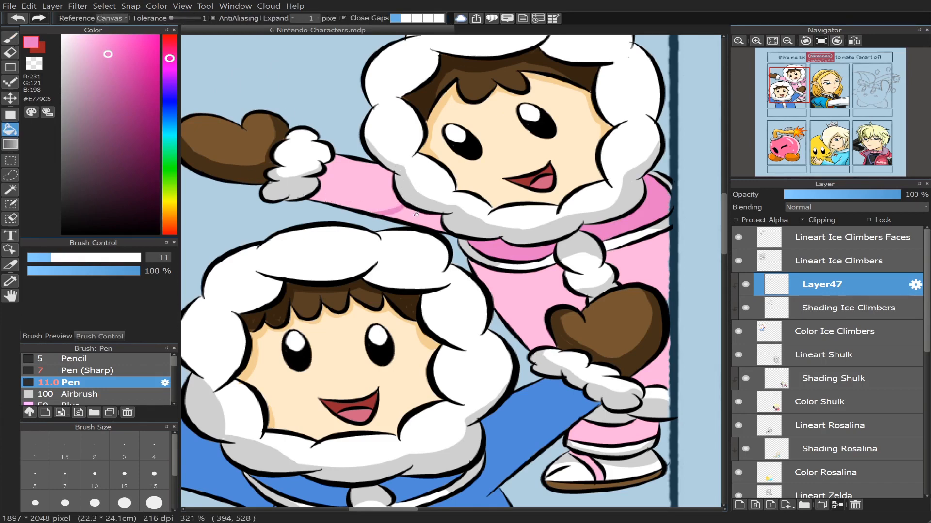
pyautogui.press('b')
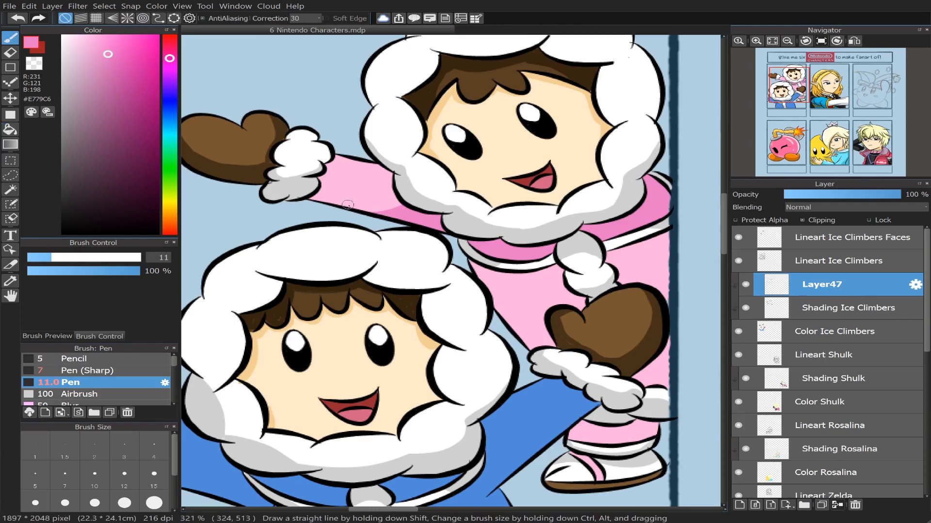
pyautogui.moveTo(324, 196)
pyautogui.mouseDown()
pyautogui.moveTo(410, 215)
pyautogui.moveTo(319, 193)
pyautogui.moveTo(380, 201)
pyautogui.mouseUp()
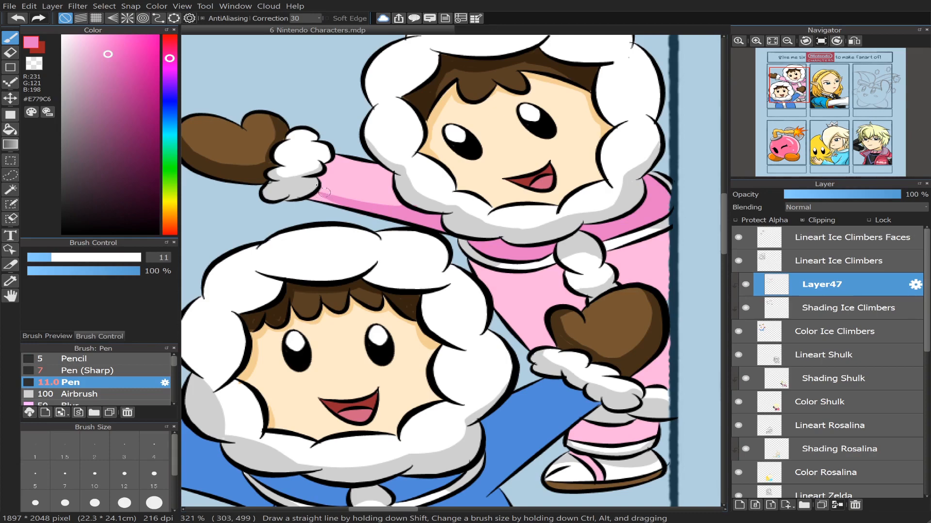
pyautogui.press('g')
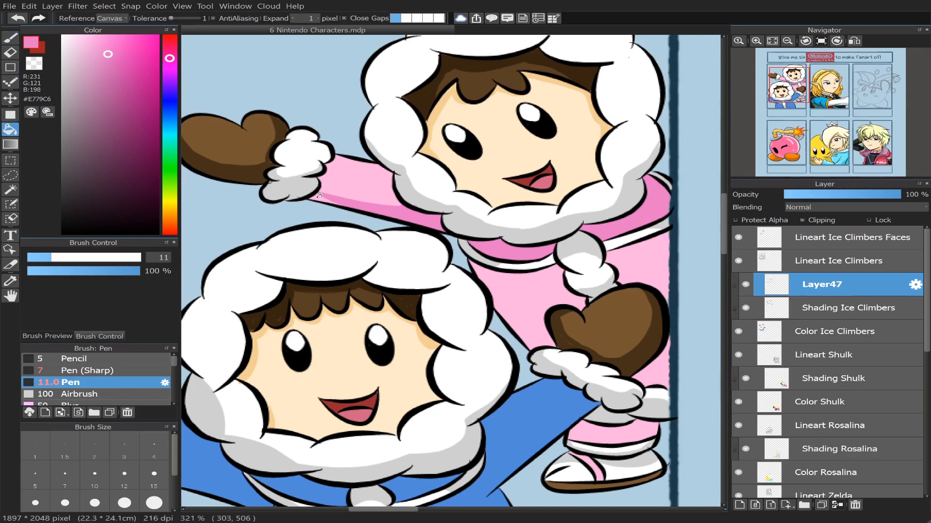
pyautogui.click(10, 37)
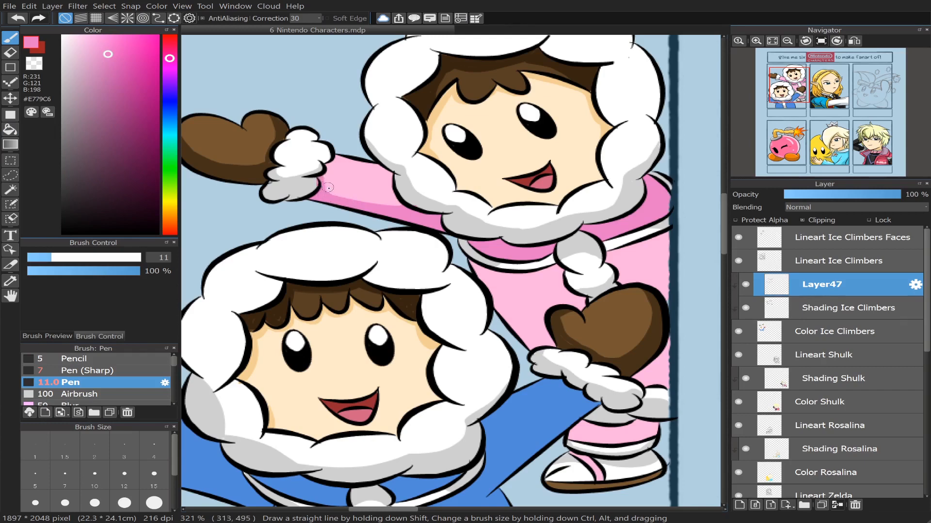
pyautogui.click(10, 52)
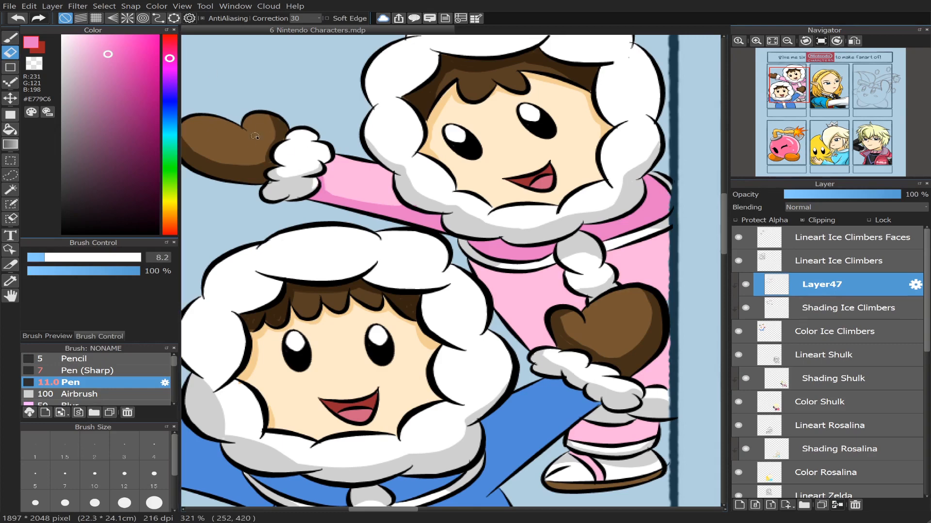
pyautogui.keyDown('alt'); pyautogui.click(309, 181); pyautogui.keyUp('alt')
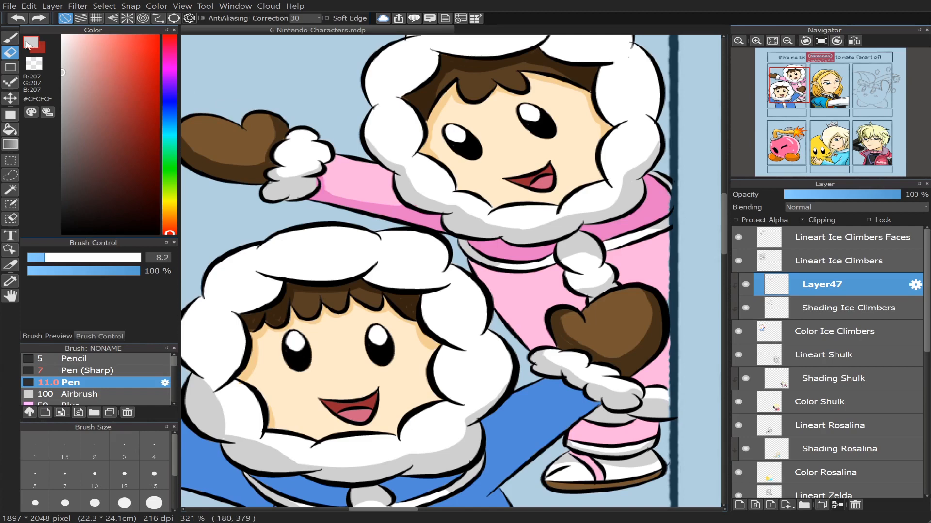
pyautogui.click(11, 37)
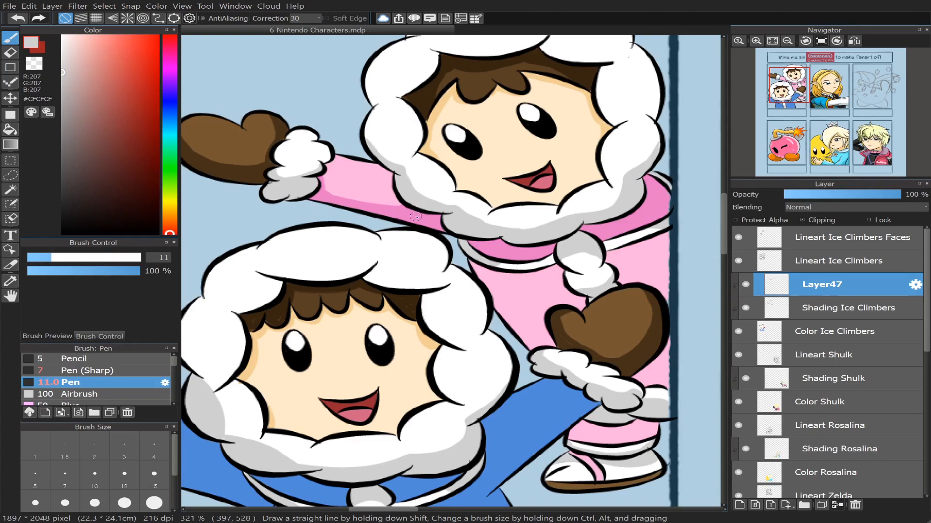
# Step: Shade the pink coat's side edge from the collar band to the cuff in #E779C6, using a size 19 pen and fill
pyautogui.rightClick(415, 217)
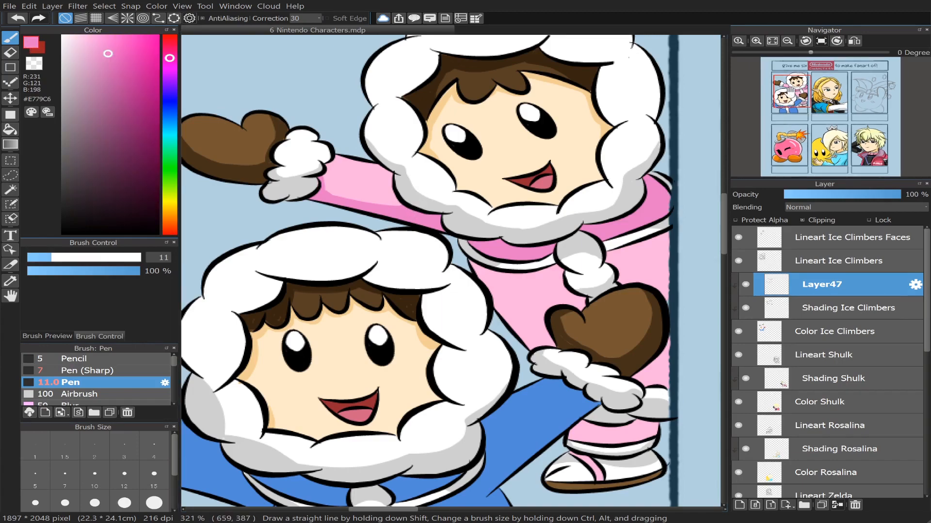
pyautogui.moveTo(791, 91); pyautogui.dragTo(799, 97)
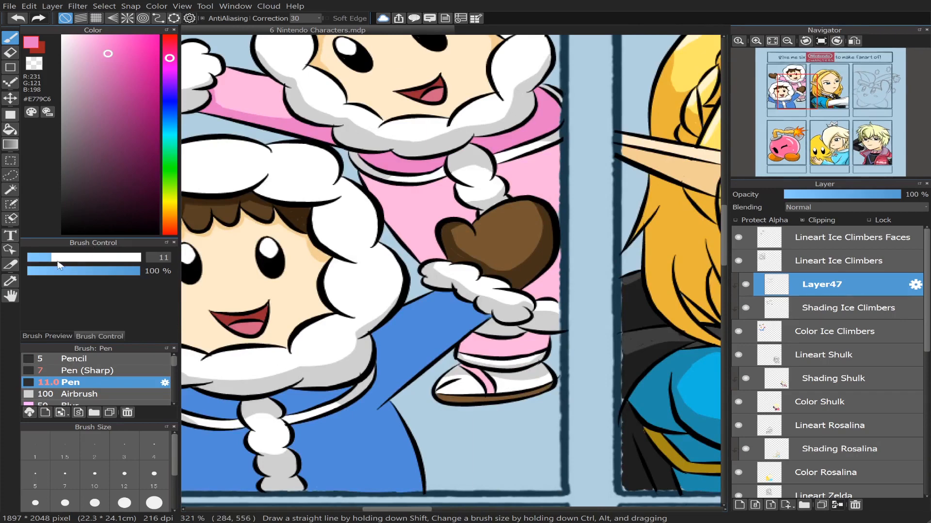
pyautogui.moveTo(59, 264); pyautogui.dragTo(72, 261)
pyautogui.moveTo(382, 186); pyautogui.dragTo(431, 254)
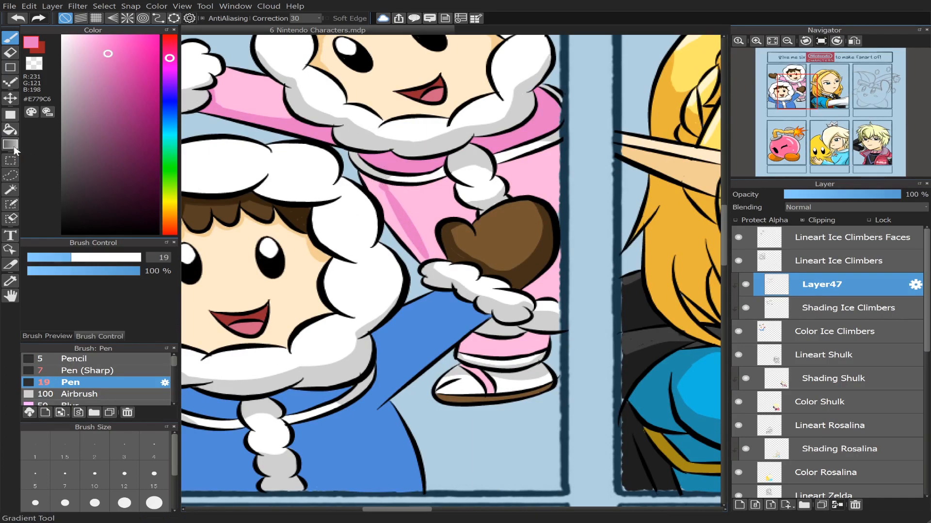
pyautogui.click(10, 129)
pyautogui.click(372, 184)
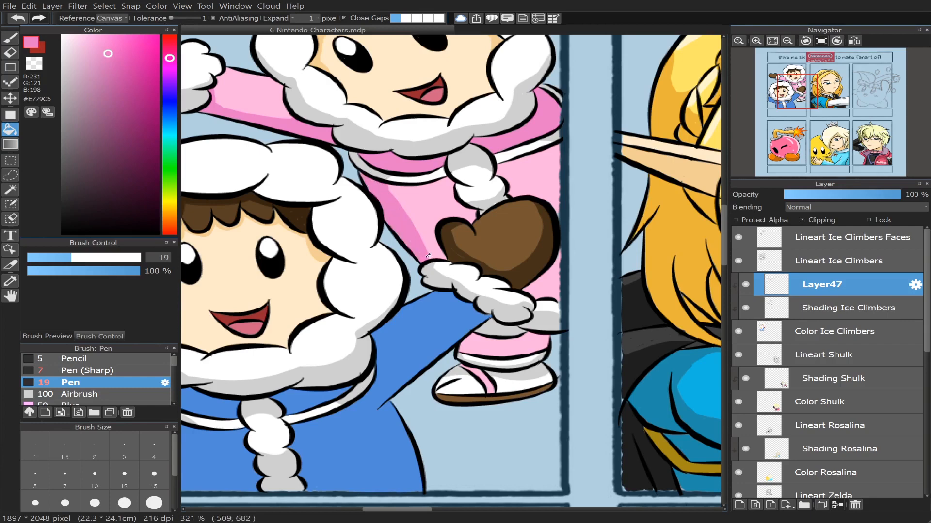
pyautogui.click(10, 52)
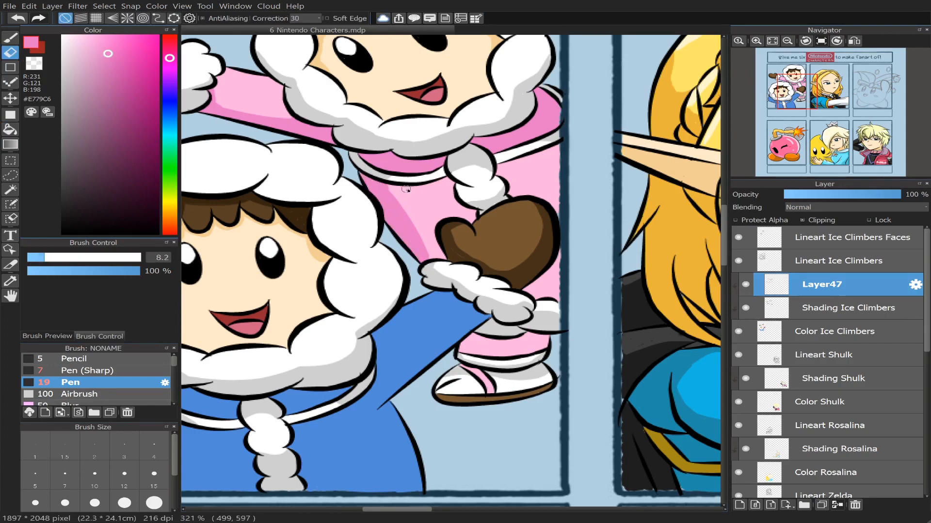
# Step: Draw #E779C6 shadows beneath the pink climber's collar band with a size 12.5 pen, cleaning the fur tuft's edge in light grey and white
pyautogui.click(10, 37)
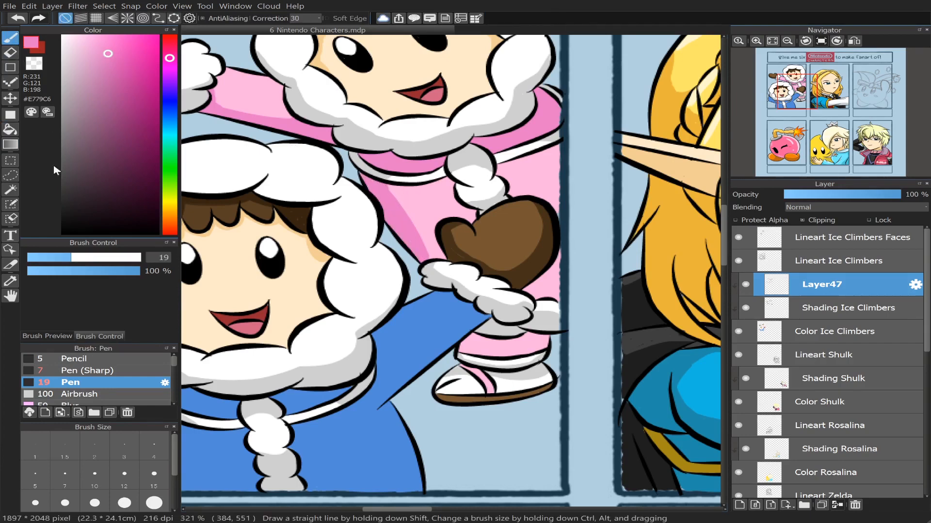
pyautogui.click(55, 257)
pyautogui.moveTo(448, 179); pyautogui.dragTo(391, 184)
pyautogui.hotkey('ctrl', 'z')
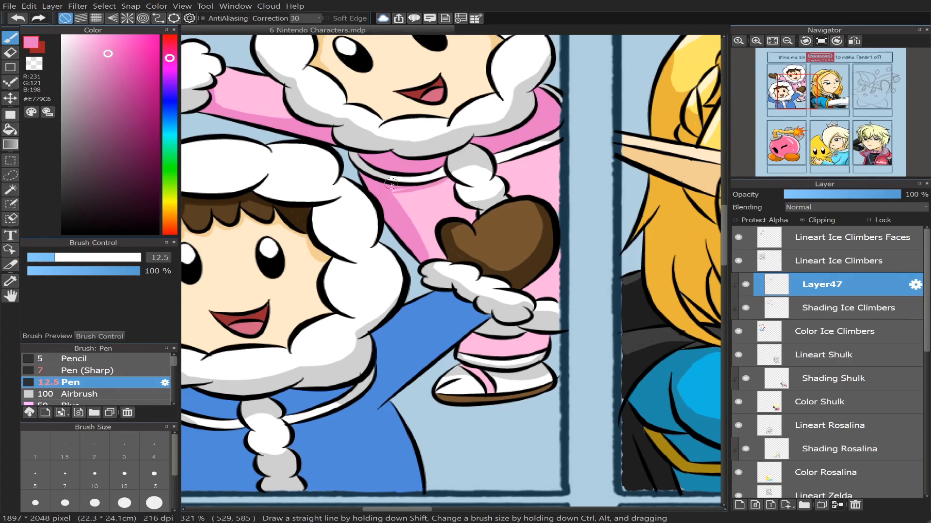
pyautogui.hotkey('ctrl', 'z')
pyautogui.moveTo(447, 176)
pyautogui.mouseDown()
pyautogui.moveTo(415, 187)
pyautogui.moveTo(385, 182)
pyautogui.mouseUp()
pyautogui.moveTo(494, 168); pyautogui.dragTo(546, 151)
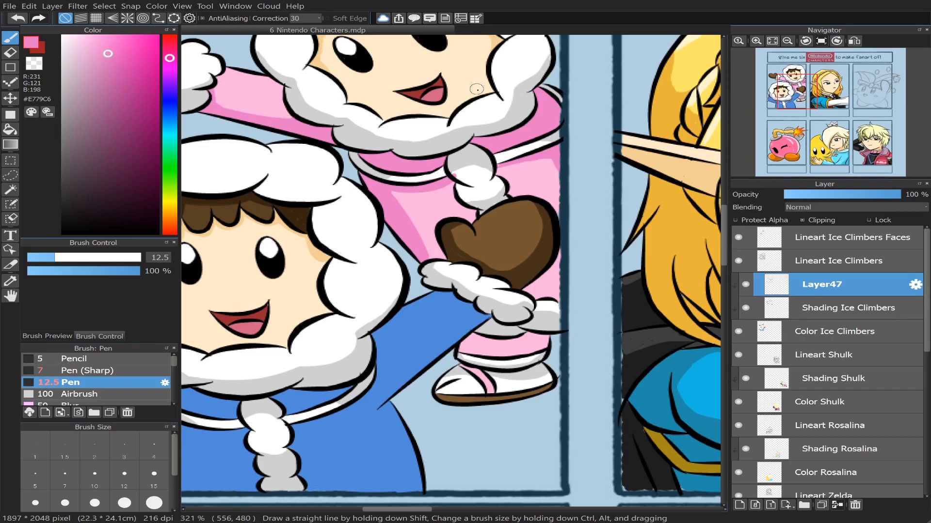
pyautogui.keyDown('alt'); pyautogui.click(464, 156); pyautogui.keyUp('alt')
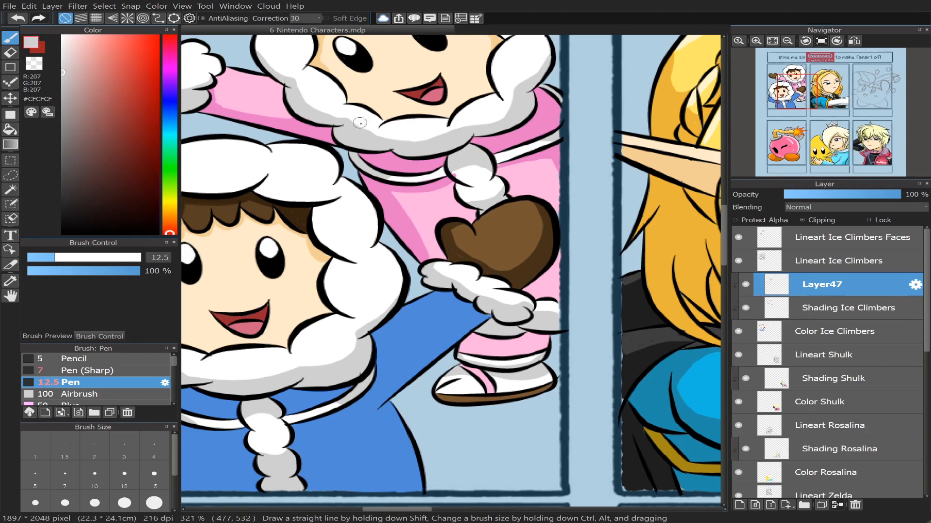
pyautogui.keyDown('alt'); pyautogui.click(467, 176); pyautogui.keyUp('alt')
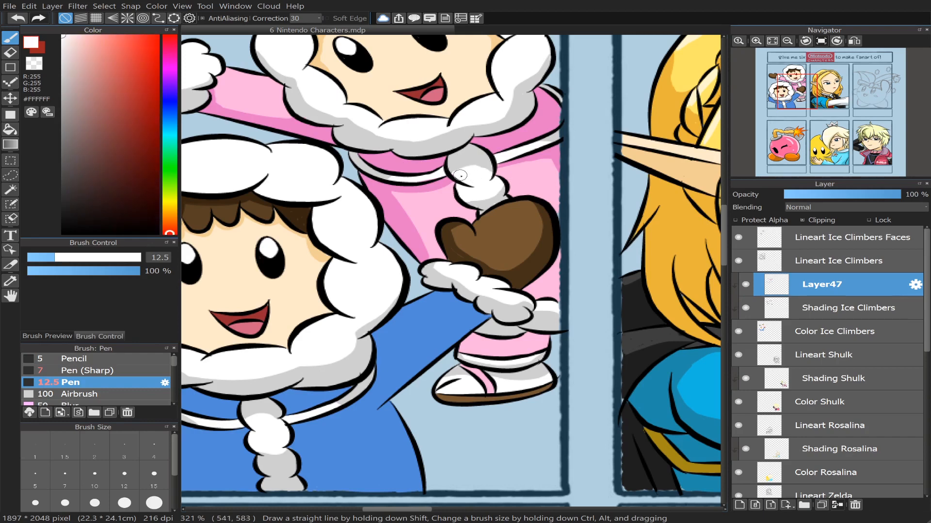
# Step: Fill the pink climber's trouser leg above the boot with the #E779C6 shadow colour
pyautogui.keyDown('alt'); pyautogui.click(553, 153); pyautogui.keyUp('alt')
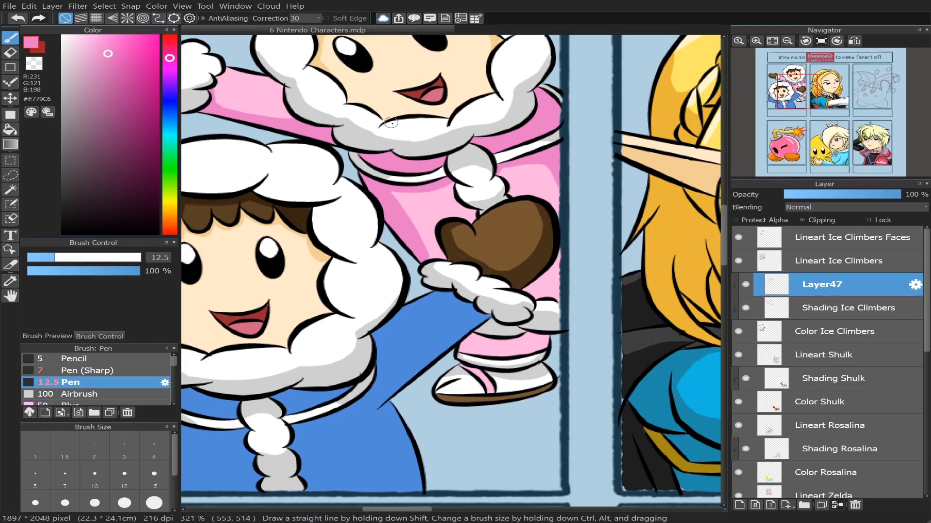
pyautogui.moveTo(412, 188)
pyautogui.mouseDown()
pyautogui.moveTo(401, 203)
pyautogui.moveTo(412, 216)
pyautogui.moveTo(406, 202)
pyautogui.moveTo(421, 178)
pyautogui.moveTo(401, 201)
pyautogui.moveTo(411, 224)
pyautogui.mouseUp()
pyautogui.hotkey('ctrl', 'z')
pyautogui.click(10, 130)
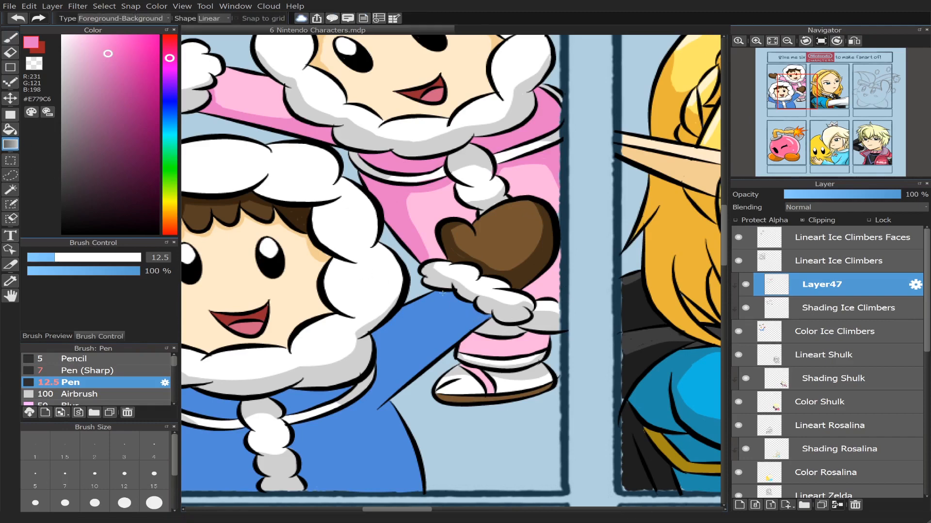
pyautogui.click(505, 346)
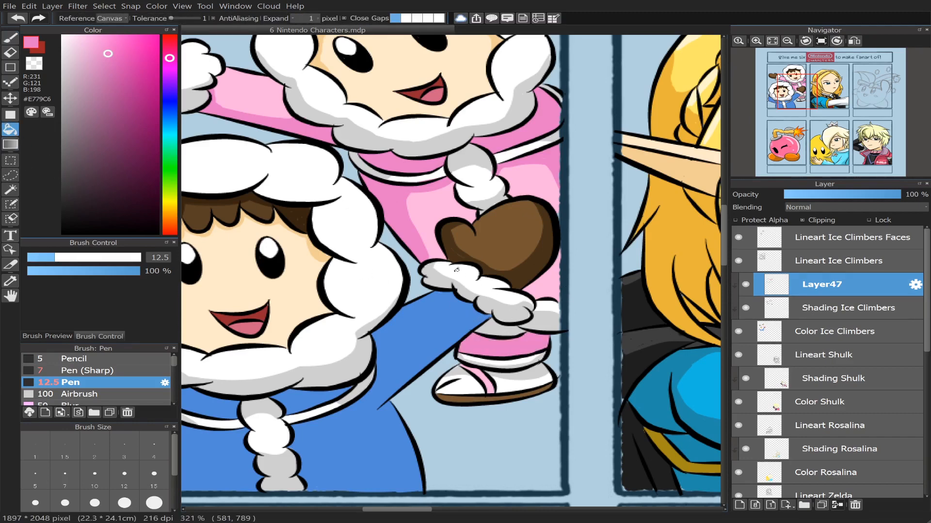
# Step: Touch up the pink climber's boot and strap shading with a size 7.5 pen, sampling grey #C8C8C8 and pink #E779C6
pyautogui.click(10, 37)
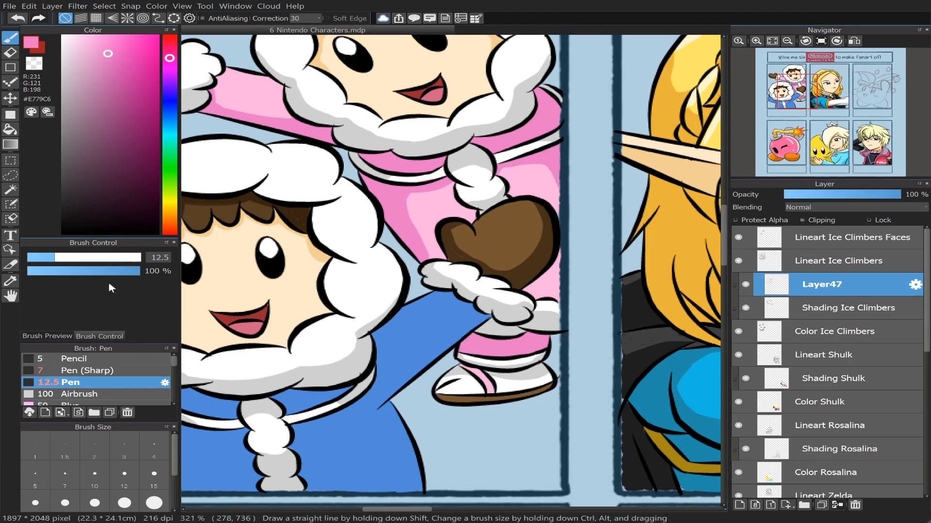
pyautogui.click(43, 258)
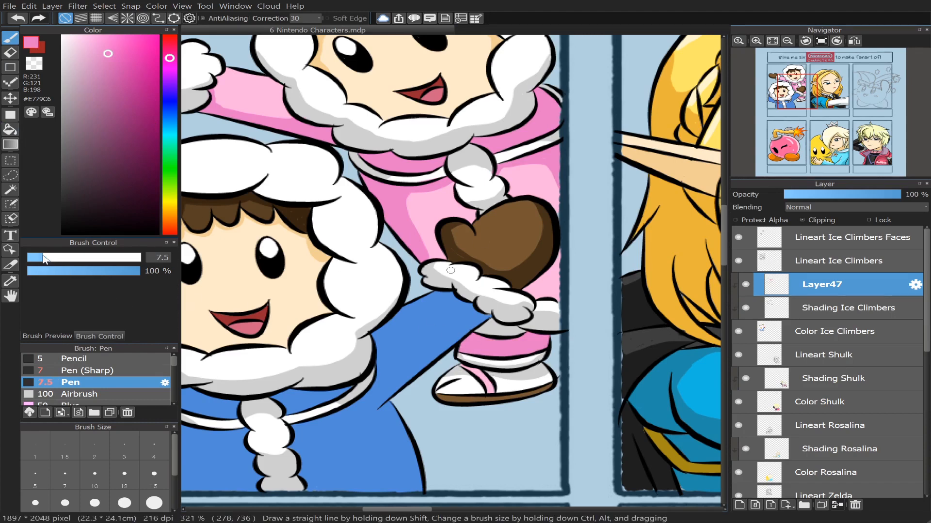
pyautogui.keyDown('alt'); pyautogui.click(452, 369); pyautogui.keyUp('alt')
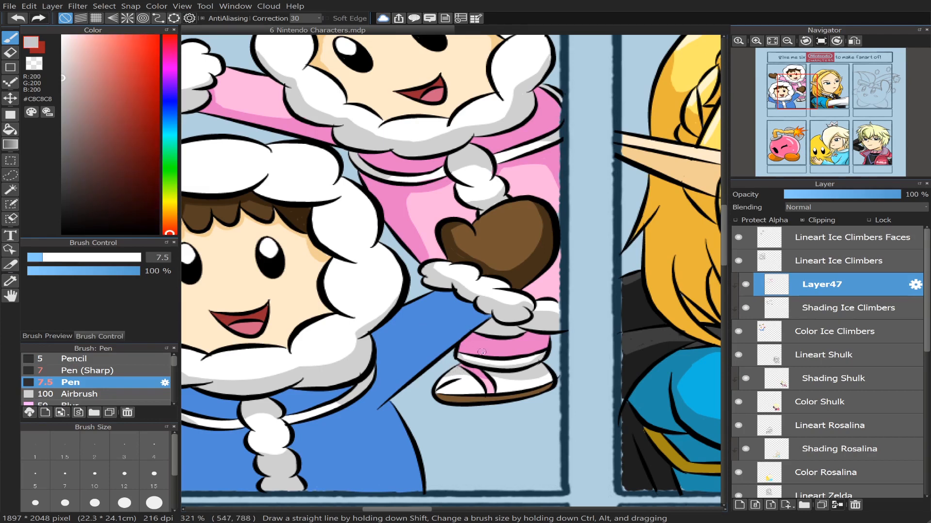
pyautogui.keyDown('alt'); pyautogui.click(521, 344); pyautogui.keyUp('alt')
# Step: Sample the blue climber's coat colour and shift it to the darker shadow blue #274DB0
pyautogui.scroll(-3, 819, 124)
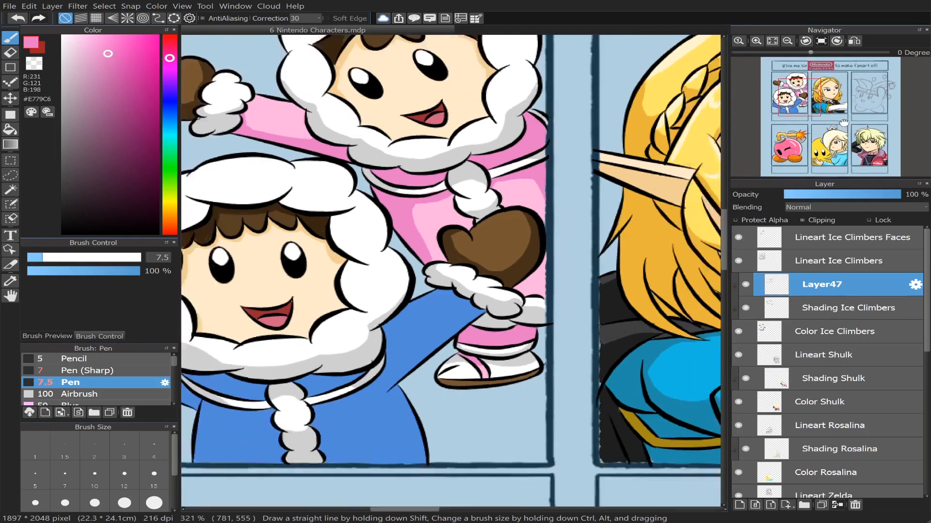
pyautogui.scroll(4, 819, 124)
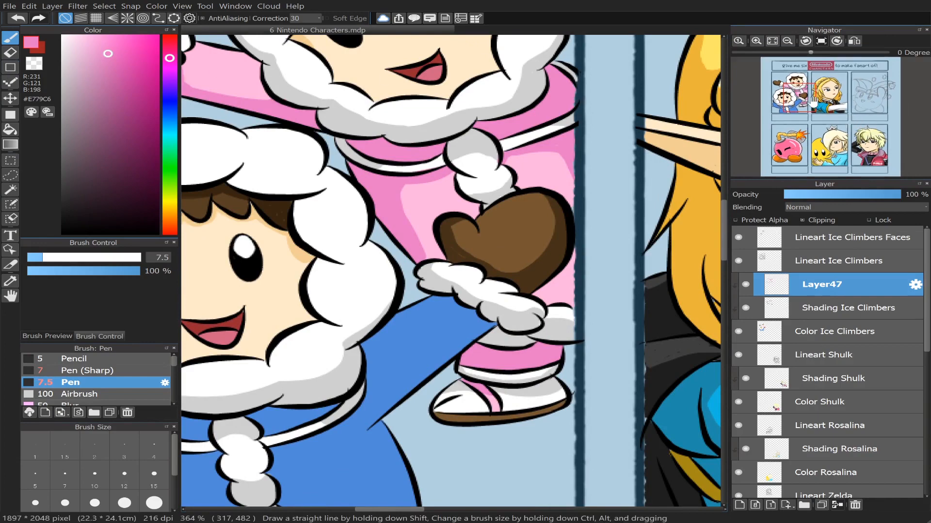
pyautogui.moveTo(799, 97); pyautogui.dragTo(790, 102)
pyautogui.keyDown('alt'); pyautogui.click(461, 303); pyautogui.keyUp('alt')
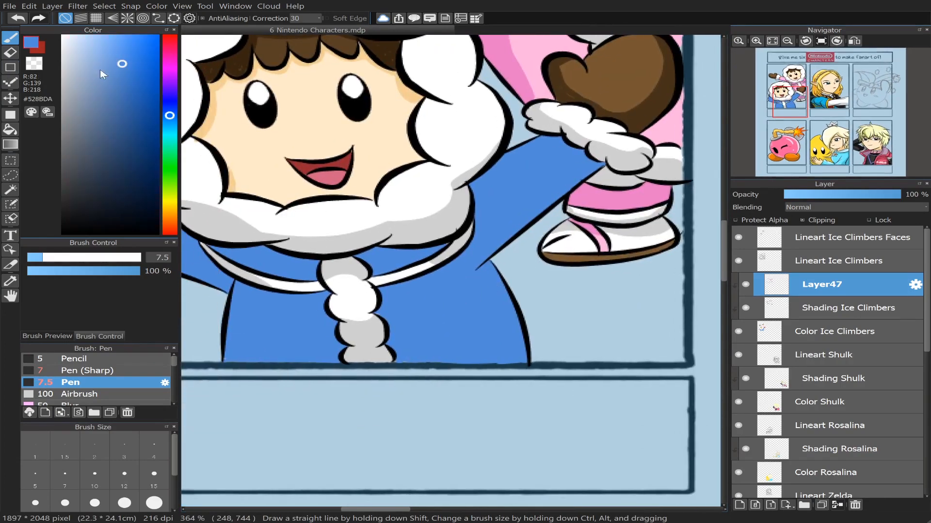
pyautogui.moveTo(169, 115); pyautogui.dragTo(170, 111)
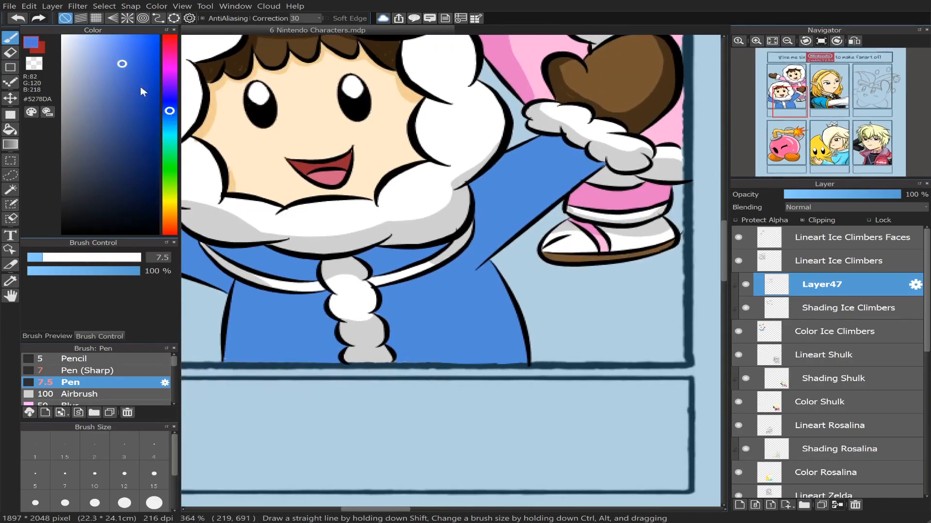
pyautogui.moveTo(124, 65); pyautogui.dragTo(138, 97)
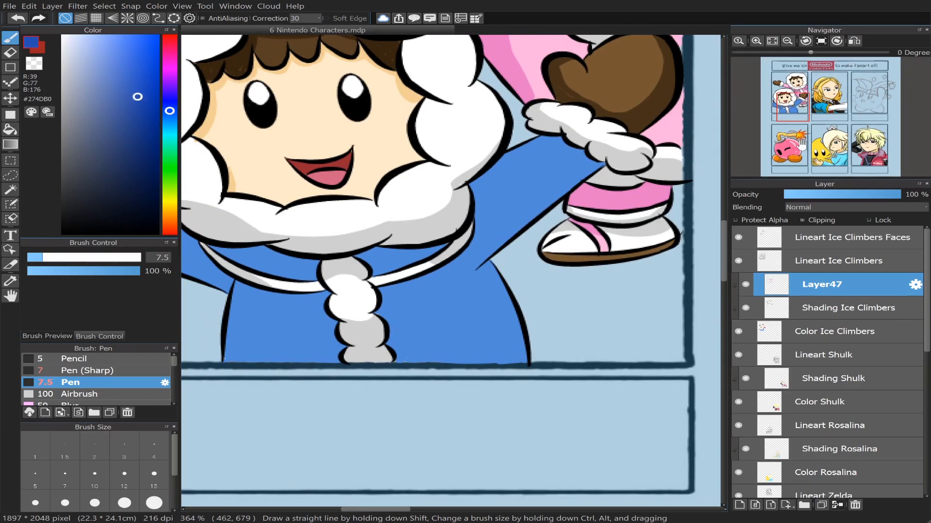
# Step: Lighten the shadow blue to #3156B8 and fill the blue coat areas between the hood and the collar band
pyautogui.moveTo(792, 117); pyautogui.dragTo(783, 106)
pyautogui.click(17, 128)
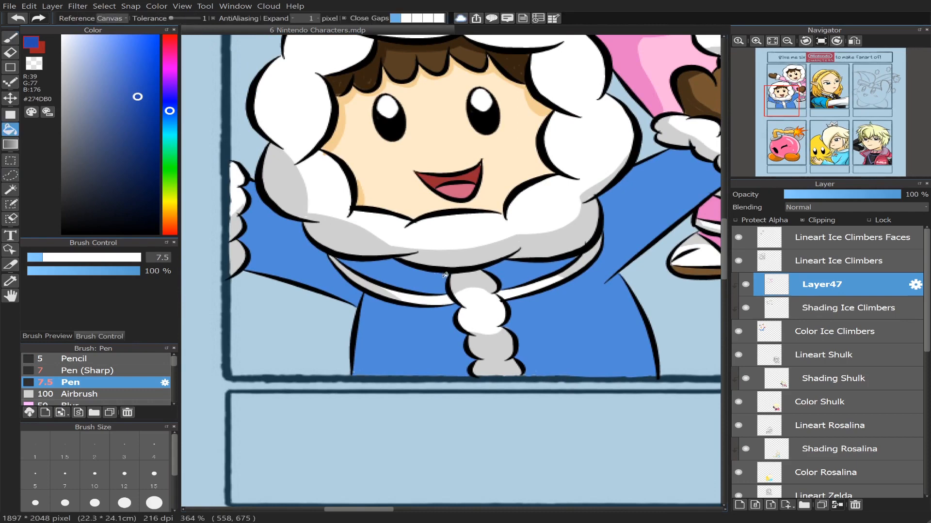
pyautogui.click(133, 90)
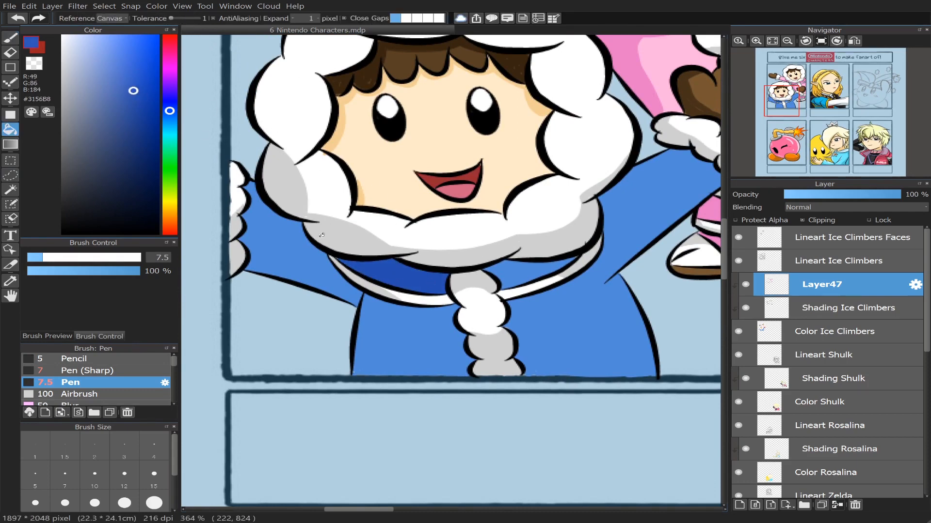
pyautogui.click(359, 278)
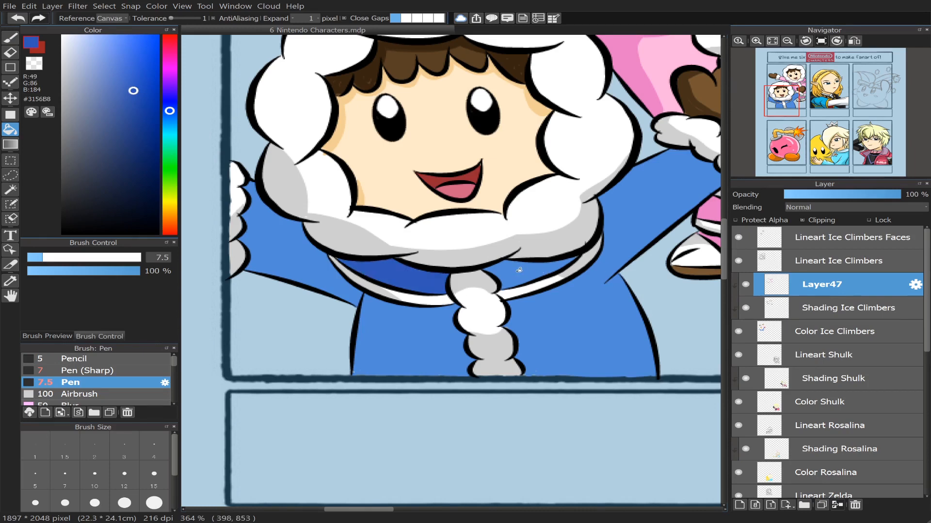
# Step: Outline and fill a #3156B8 shadow along the underside of the blue climber's sleeve beside the panel's left border
pyautogui.press('b')
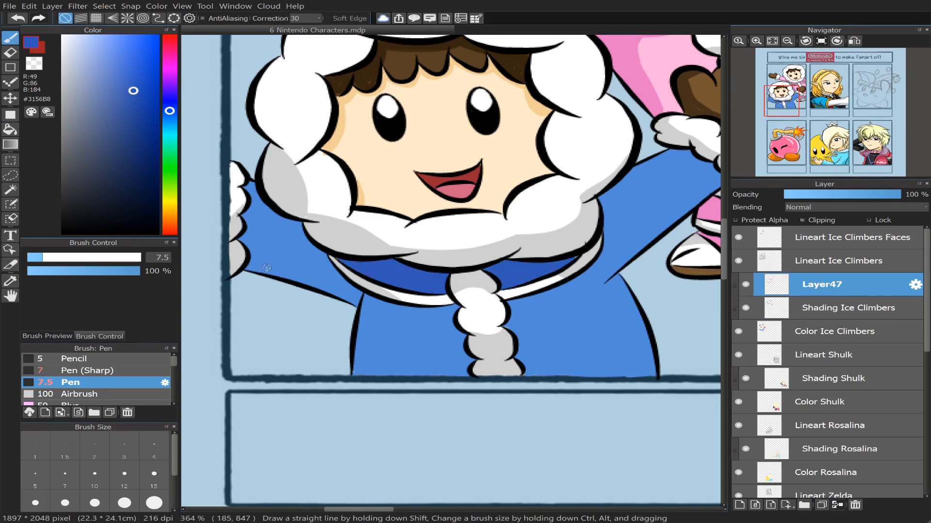
pyautogui.moveTo(241, 241); pyautogui.dragTo(319, 257)
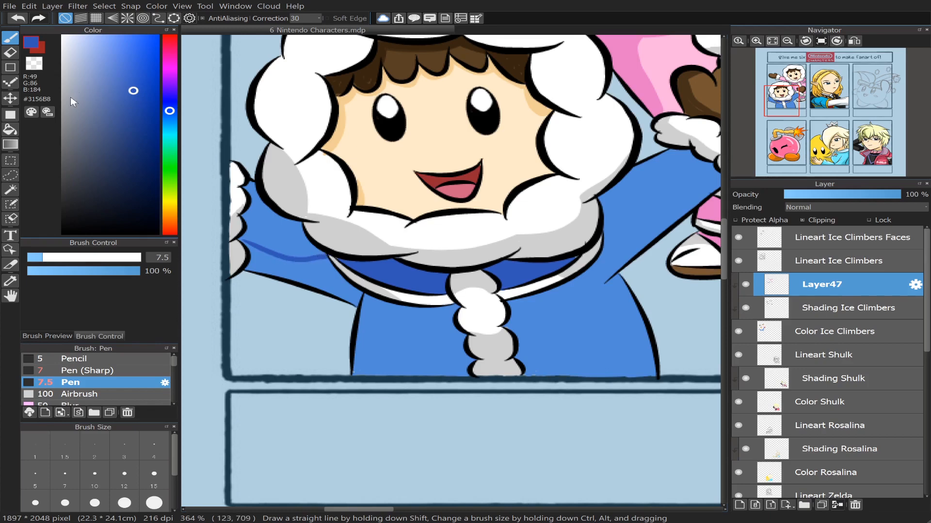
pyautogui.click(10, 130)
pyautogui.click(321, 247)
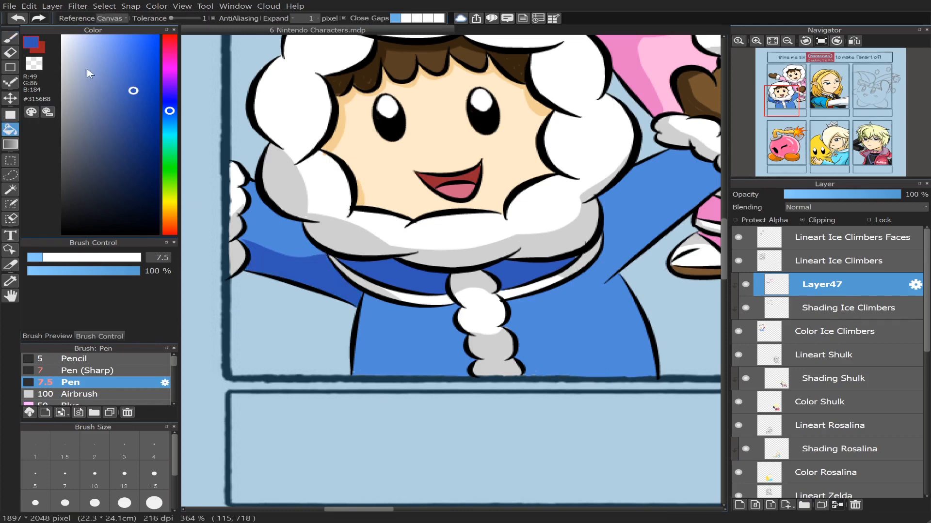
# Step: Draw and fill a #3156B8 shadow beneath the collar band left of the fur tuft, erasing the overshoot on the tuft
pyautogui.click(14, 39)
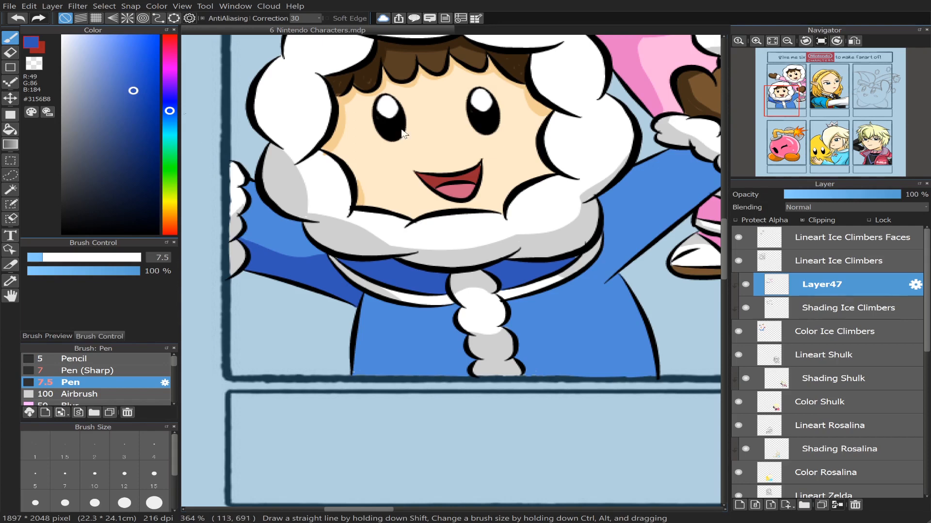
pyautogui.click(793, 107)
pyautogui.moveTo(793, 106); pyautogui.dragTo(795, 109)
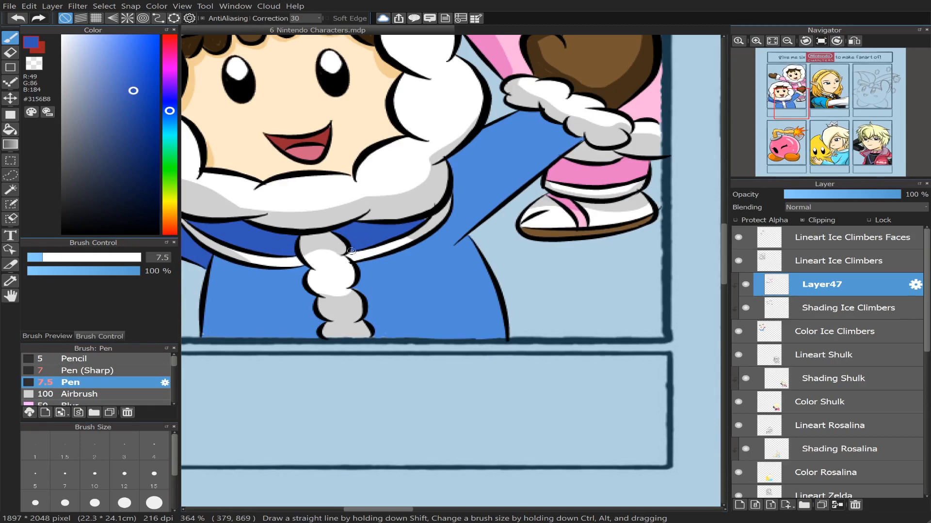
pyautogui.moveTo(792, 104); pyautogui.dragTo(780, 110)
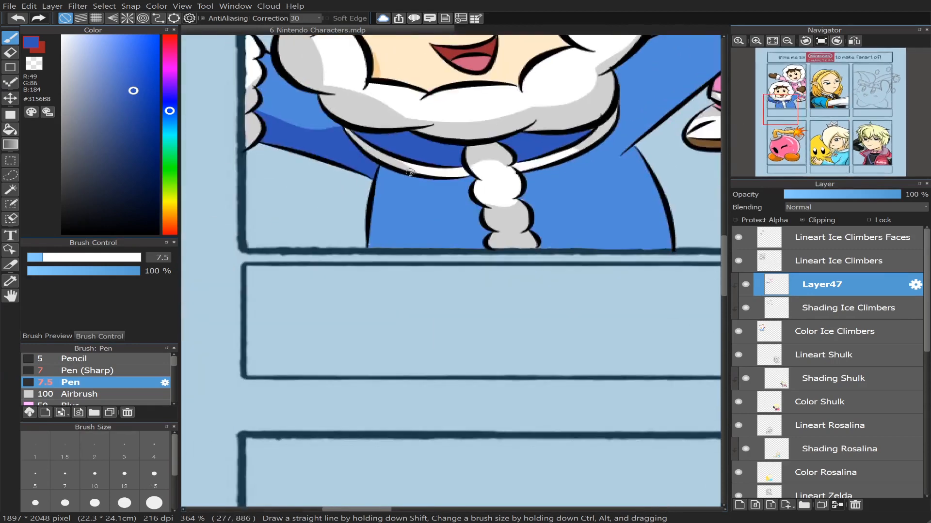
pyautogui.moveTo(378, 178); pyautogui.dragTo(480, 186)
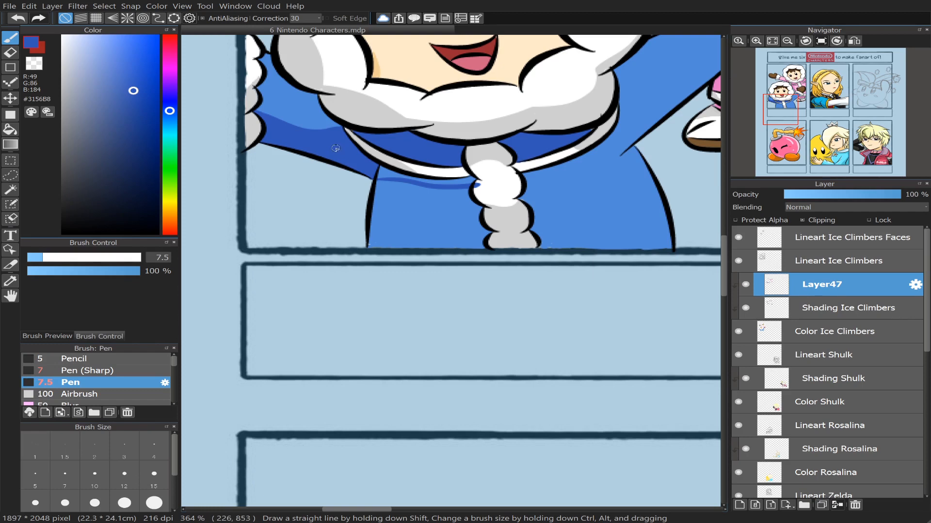
pyautogui.click(10, 130)
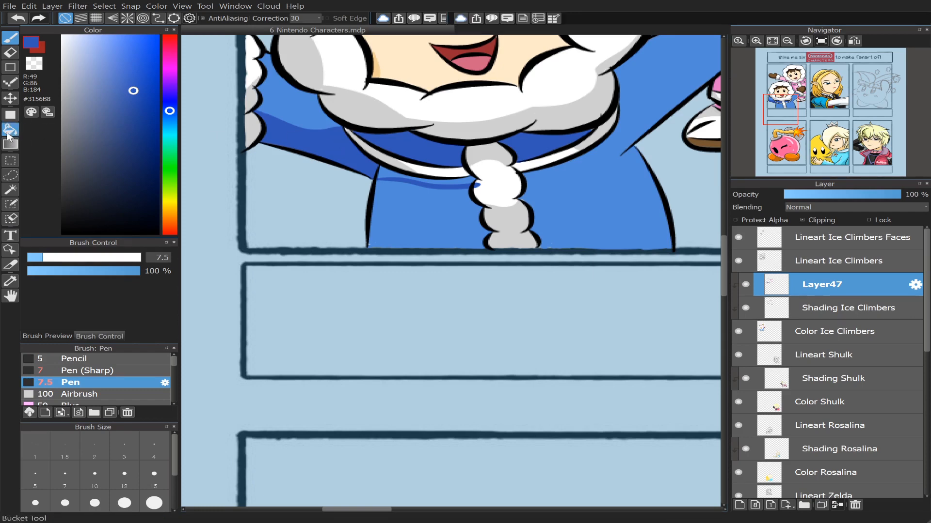
pyautogui.click(388, 172)
pyautogui.click(473, 178)
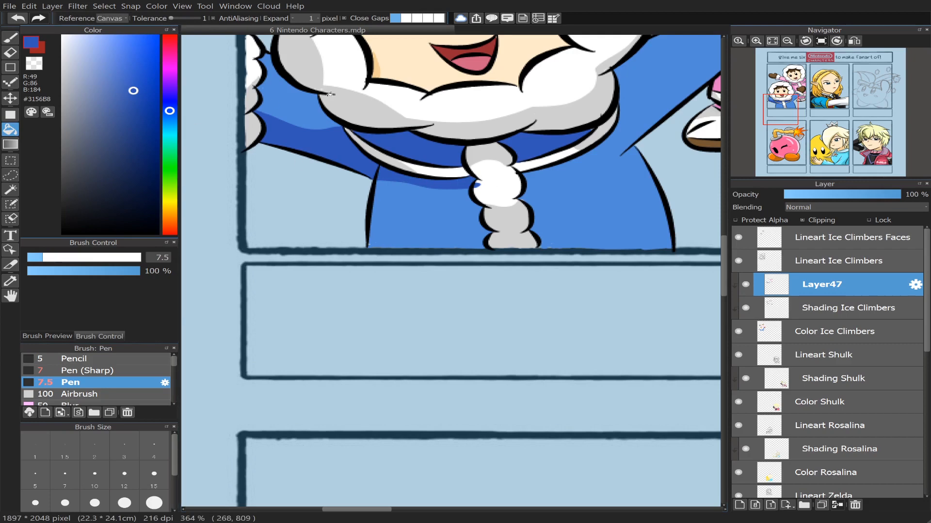
pyautogui.press('e')
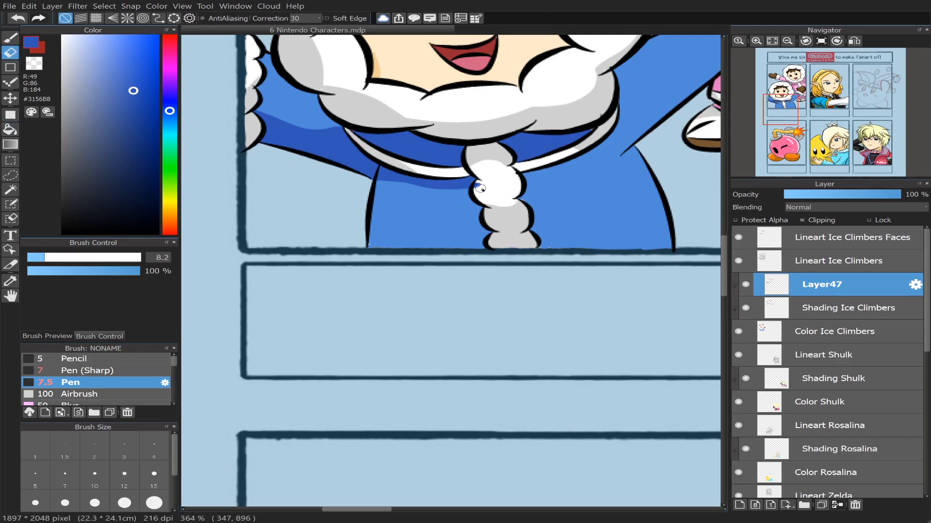
pyautogui.moveTo(479, 187); pyautogui.dragTo(481, 180)
# Step: Draw a #3156B8 shadow beneath the collar band right of the fur tuft up to the hood, and fill it
pyautogui.click(10, 37)
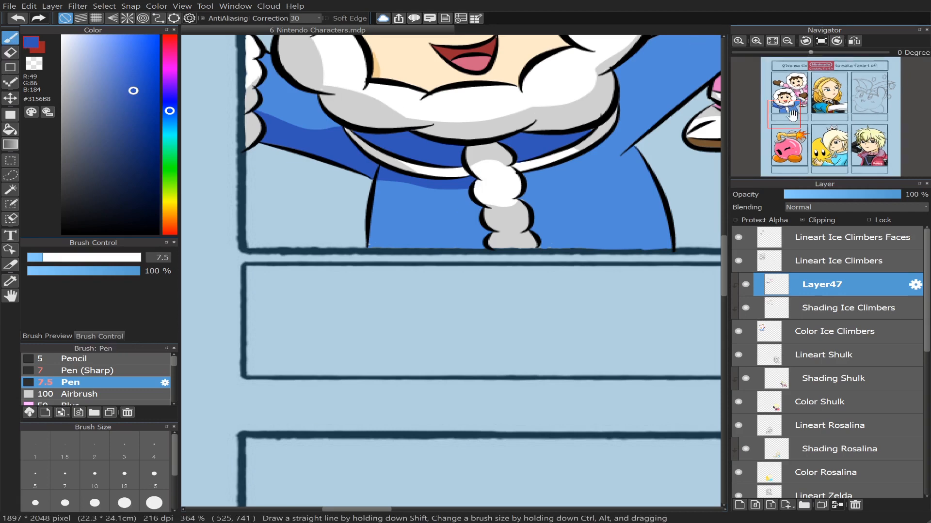
pyautogui.moveTo(787, 111); pyautogui.dragTo(787, 106)
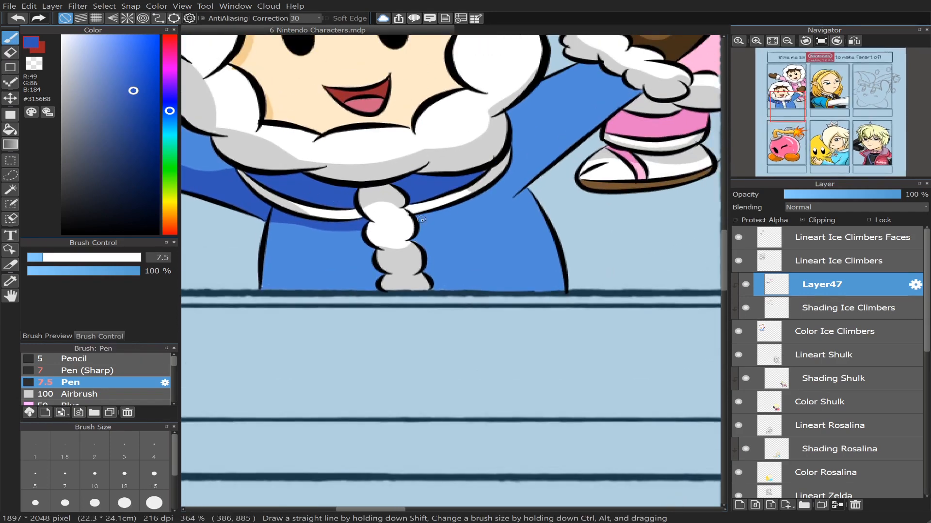
pyautogui.moveTo(422, 220)
pyautogui.mouseDown()
pyautogui.moveTo(495, 203)
pyautogui.moveTo(510, 155)
pyautogui.moveTo(514, 163)
pyautogui.mouseUp()
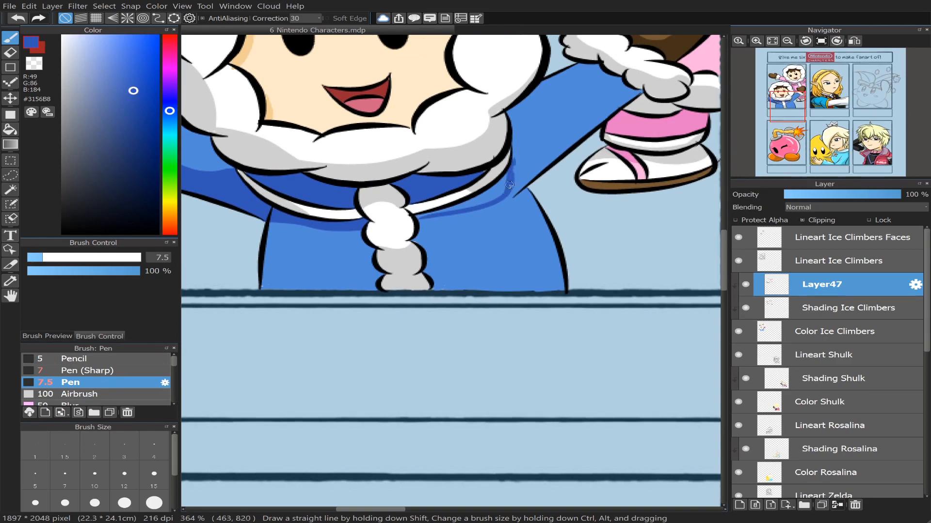
pyautogui.moveTo(509, 185); pyautogui.dragTo(511, 159)
pyautogui.click(10, 129)
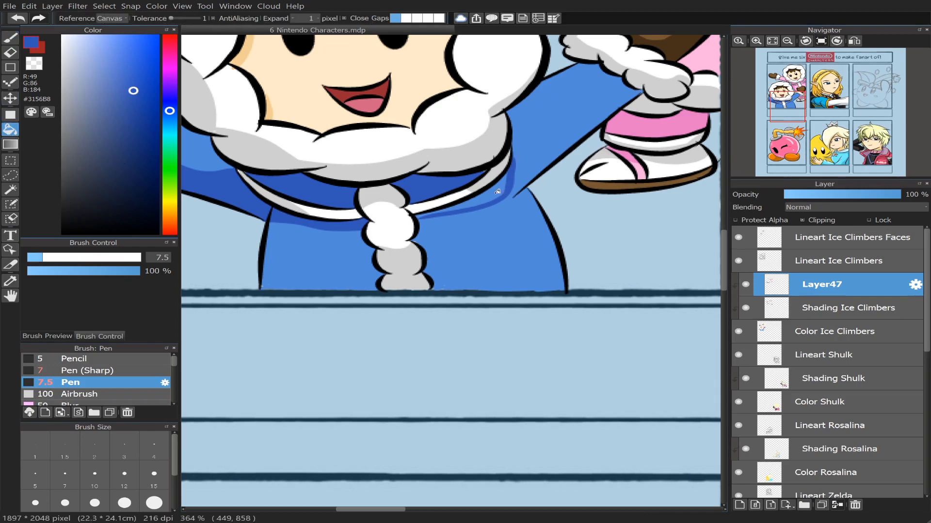
pyautogui.click(498, 192)
# Step: Extend the #3156B8 shadow onto both side edges of the blue coat and the raised sleeve's underside, filling the armpit gap
pyautogui.click(10, 37)
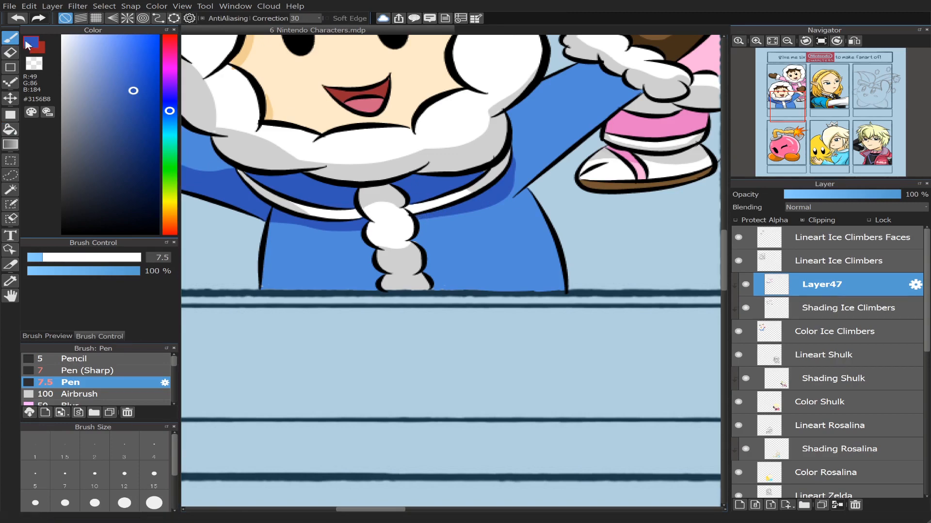
pyautogui.moveTo(287, 221)
pyautogui.mouseDown()
pyautogui.moveTo(259, 269)
pyautogui.moveTo(271, 232)
pyautogui.mouseUp()
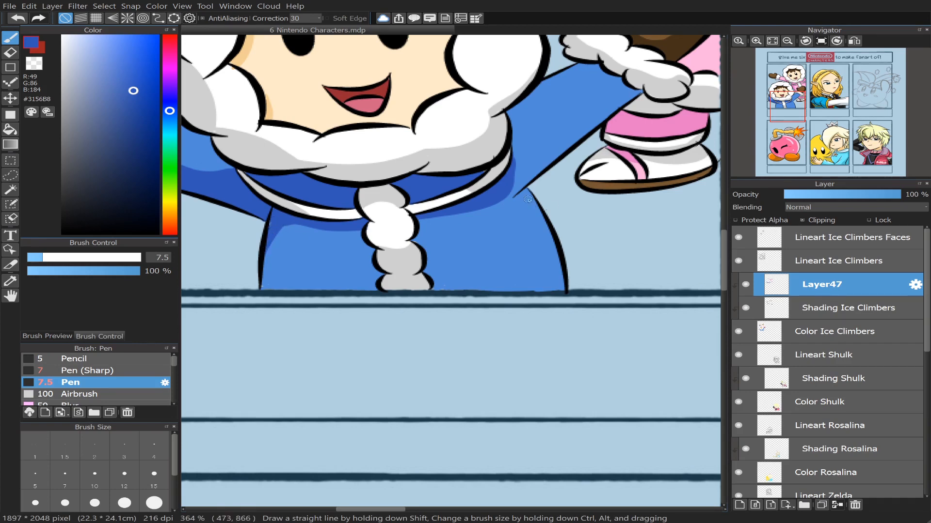
pyautogui.moveTo(496, 202)
pyautogui.mouseDown()
pyautogui.moveTo(527, 197)
pyautogui.moveTo(546, 224)
pyautogui.mouseUp()
pyautogui.moveTo(511, 181); pyautogui.dragTo(573, 152)
pyautogui.click(10, 130)
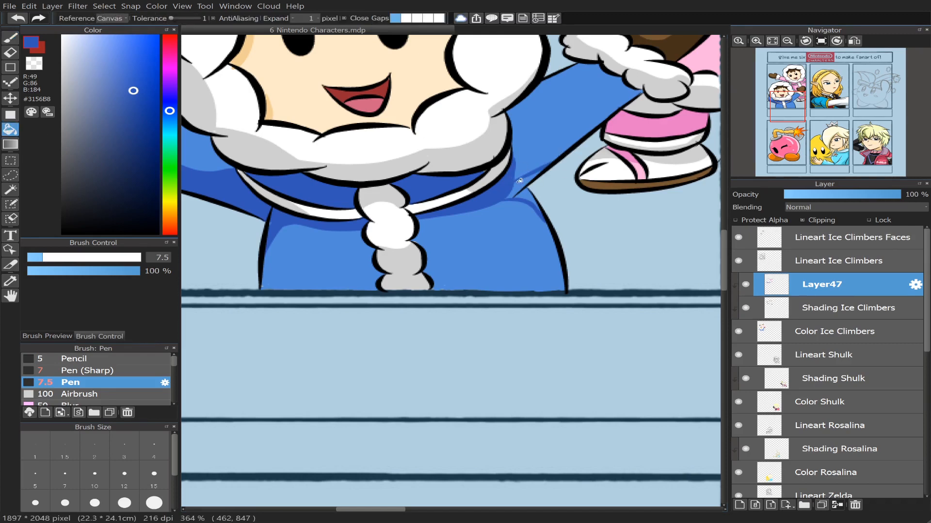
pyautogui.click(519, 181)
pyautogui.click(10, 38)
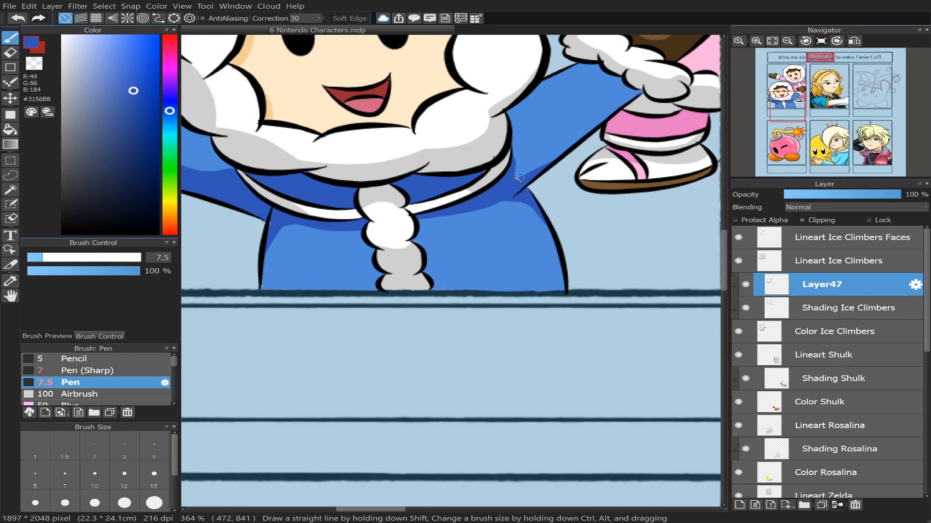
pyautogui.moveTo(512, 173); pyautogui.dragTo(532, 172)
# Step: Outline and fill a #3156B8 shadow on the blue climber's raised sleeve where it meets the hood fur
pyautogui.moveTo(793, 106); pyautogui.dragTo(802, 99)
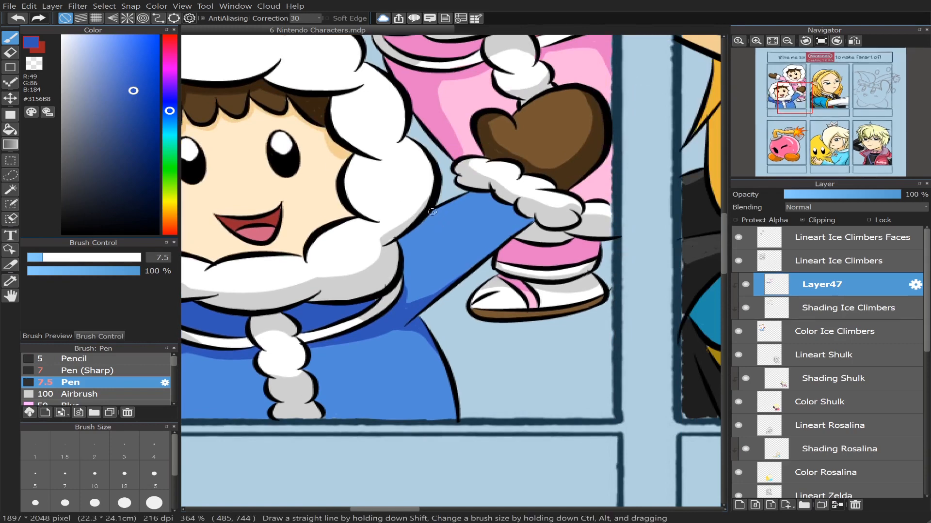
pyautogui.moveTo(434, 220)
pyautogui.mouseDown()
pyautogui.moveTo(406, 259)
pyautogui.moveTo(403, 294)
pyautogui.moveTo(409, 272)
pyautogui.mouseUp()
pyautogui.click(10, 129)
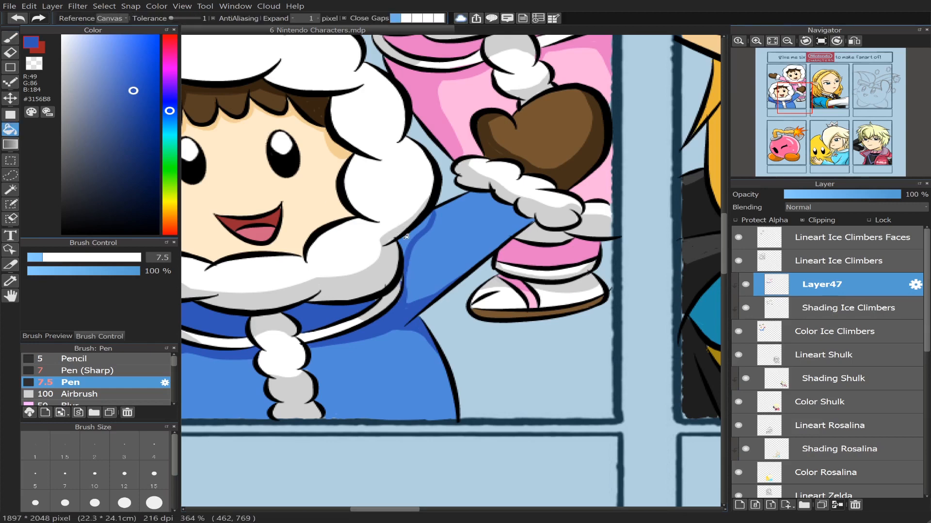
pyautogui.click(426, 227)
pyautogui.click(10, 37)
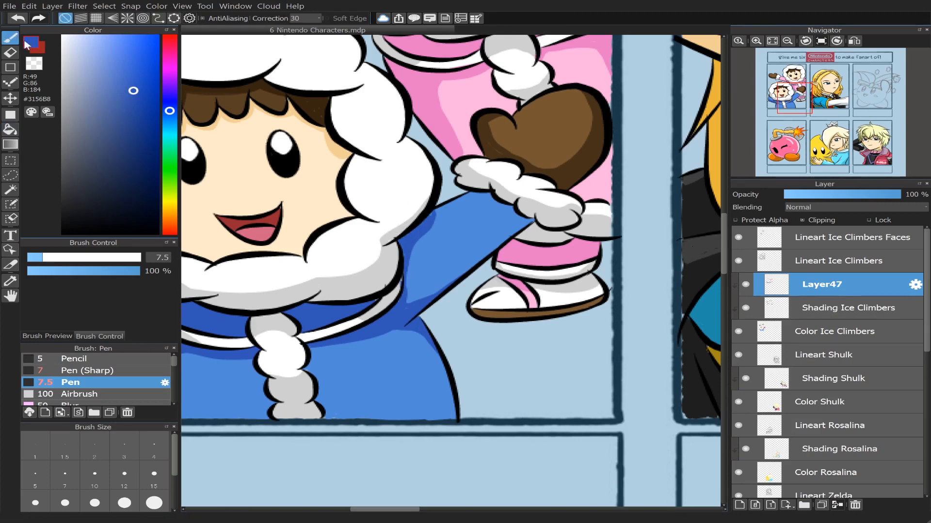
# Step: Add #3156B8 shadow to the blue climber's raised sleeve at the armpit, beneath the cuff fur and along its lower edge
pyautogui.moveTo(405, 281)
pyautogui.mouseDown()
pyautogui.moveTo(427, 296)
pyautogui.moveTo(443, 286)
pyautogui.mouseUp()
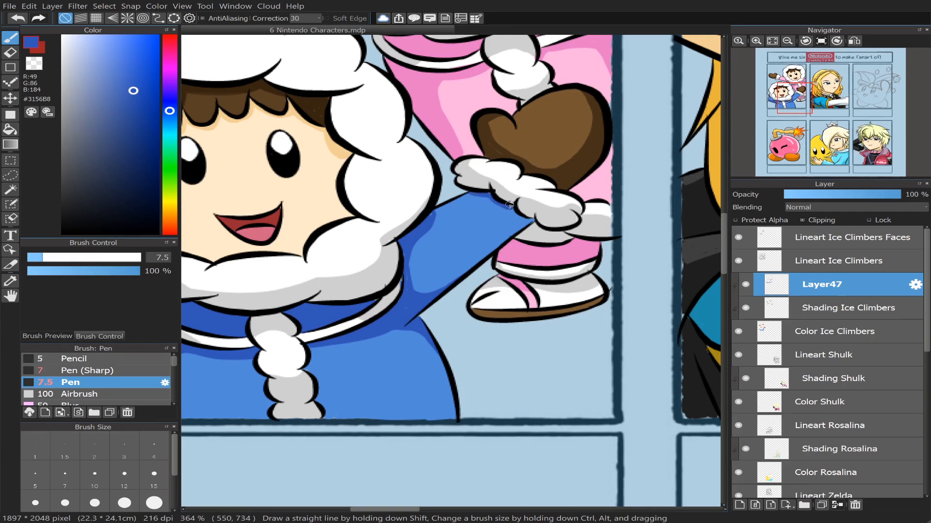
pyautogui.moveTo(506, 208); pyautogui.dragTo(527, 221)
pyautogui.click(795, 107)
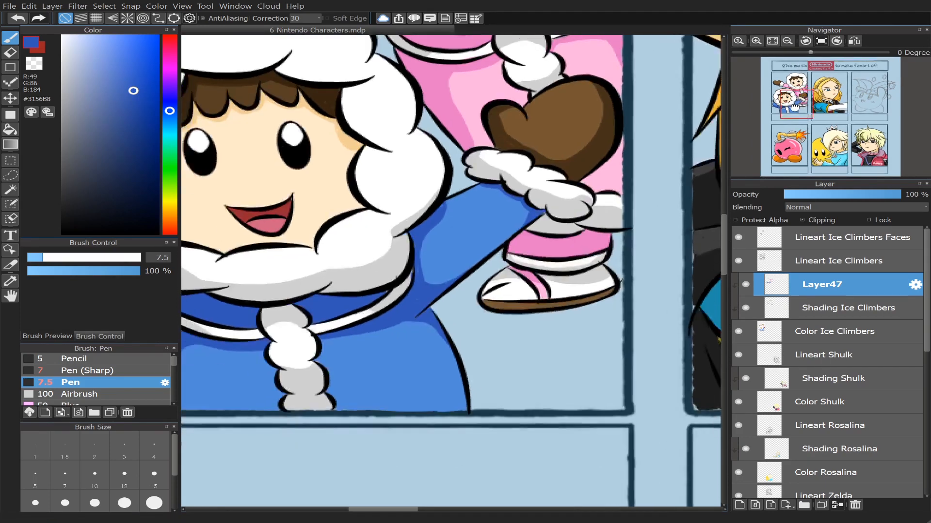
pyautogui.moveTo(795, 107); pyautogui.dragTo(791, 112)
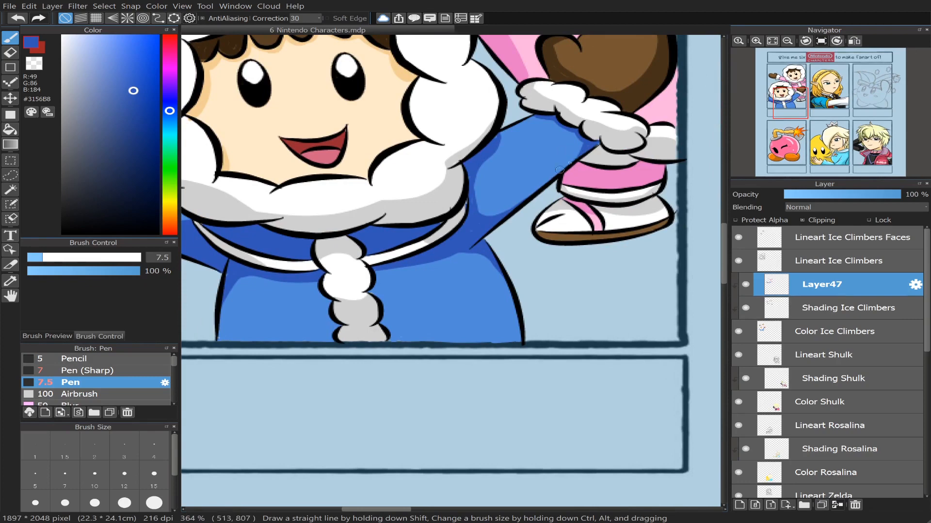
pyautogui.moveTo(587, 147); pyautogui.dragTo(533, 183)
pyautogui.moveTo(585, 152); pyautogui.dragTo(546, 181)
pyautogui.moveTo(587, 148); pyautogui.dragTo(467, 242)
# Step: Shade the upper inside of both climbers' mouths with #6D252A, darkened from the sampled mouth red
pyautogui.moveTo(790, 106); pyautogui.dragTo(790, 107)
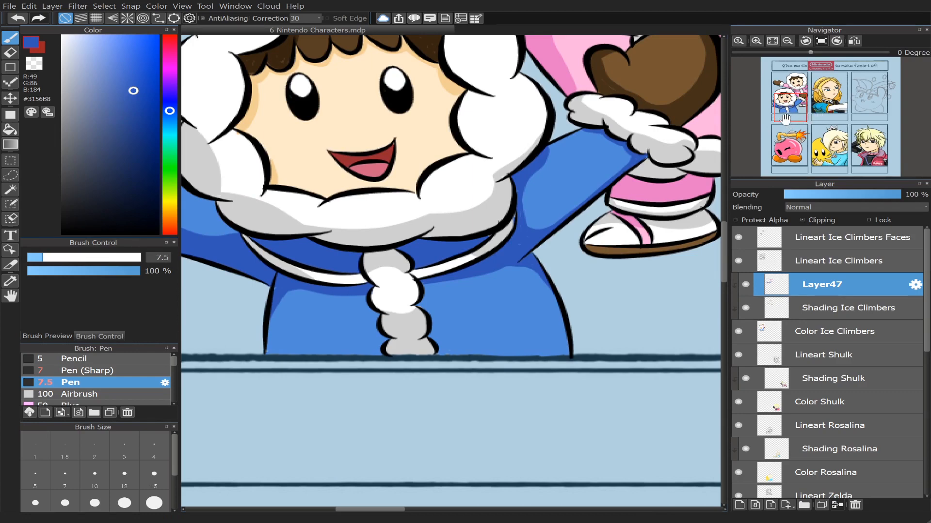
pyautogui.moveTo(798, 116)
pyautogui.mouseDown()
pyautogui.moveTo(811, 111)
pyautogui.moveTo(799, 98)
pyautogui.mouseUp()
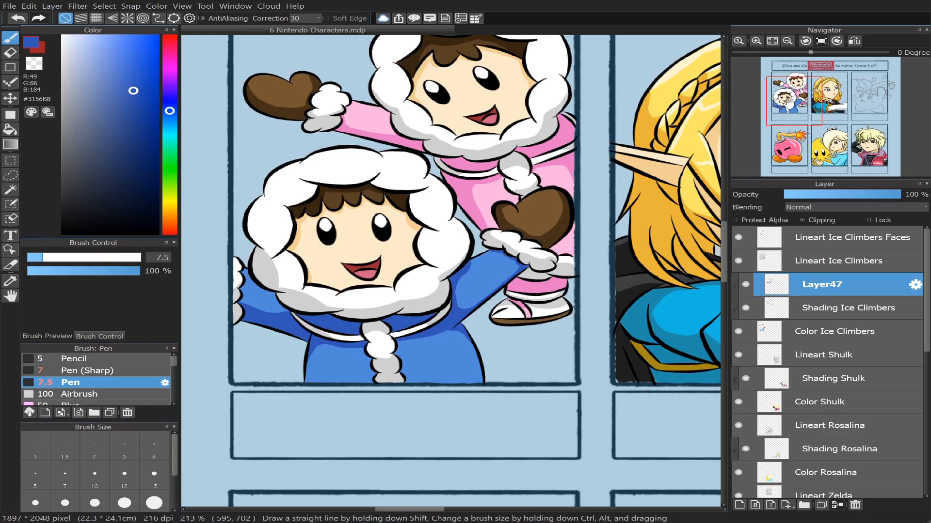
pyautogui.moveTo(789, 102)
pyautogui.mouseDown()
pyautogui.moveTo(818, 102)
pyautogui.moveTo(788, 107)
pyautogui.mouseUp()
pyautogui.scroll(-2, 822, 99)
pyautogui.scroll(3, 790, 109)
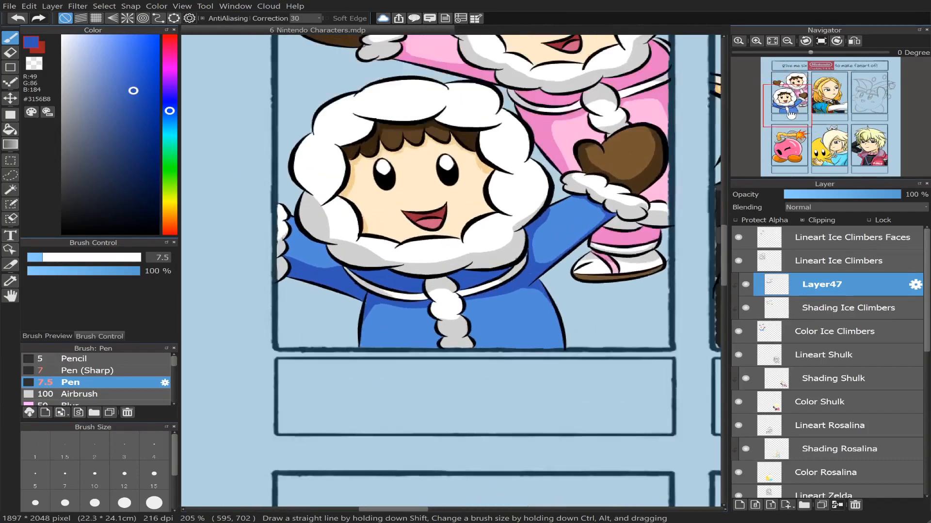
pyautogui.scroll(2, 790, 115)
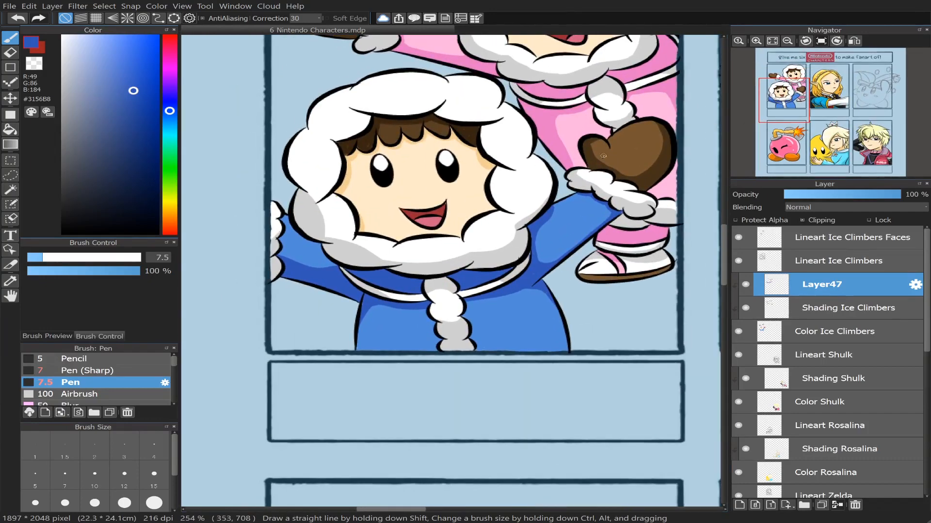
pyautogui.scroll(5, 398, 175)
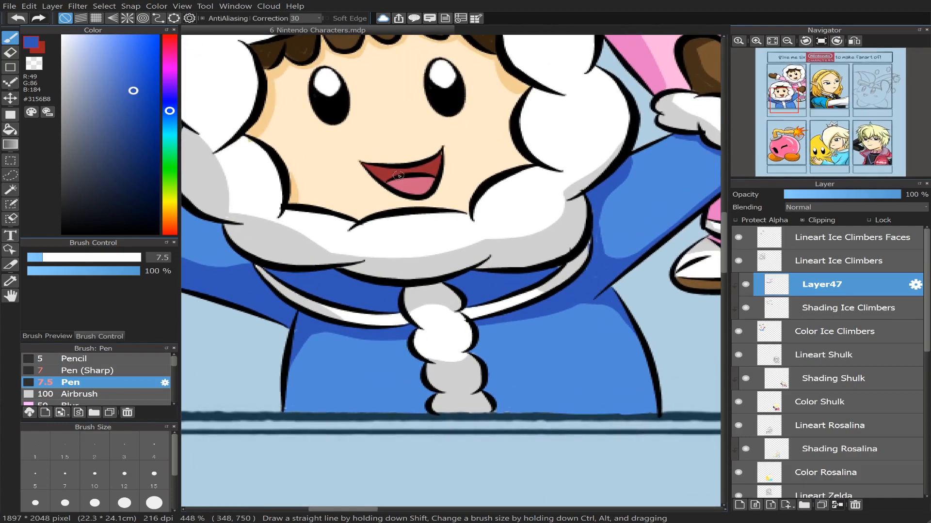
pyautogui.keyDown('alt'); pyautogui.click(382, 172); pyautogui.keyUp('alt')
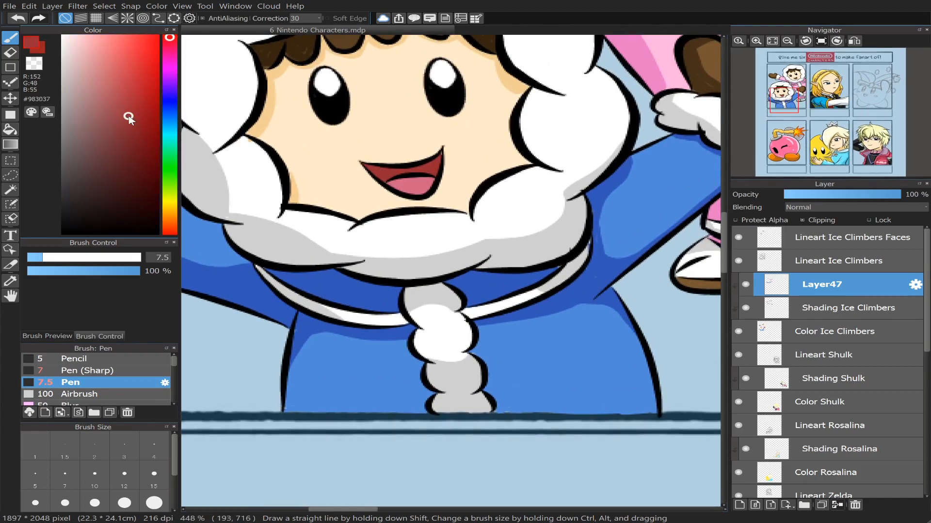
pyautogui.moveTo(129, 118); pyautogui.dragTo(126, 149)
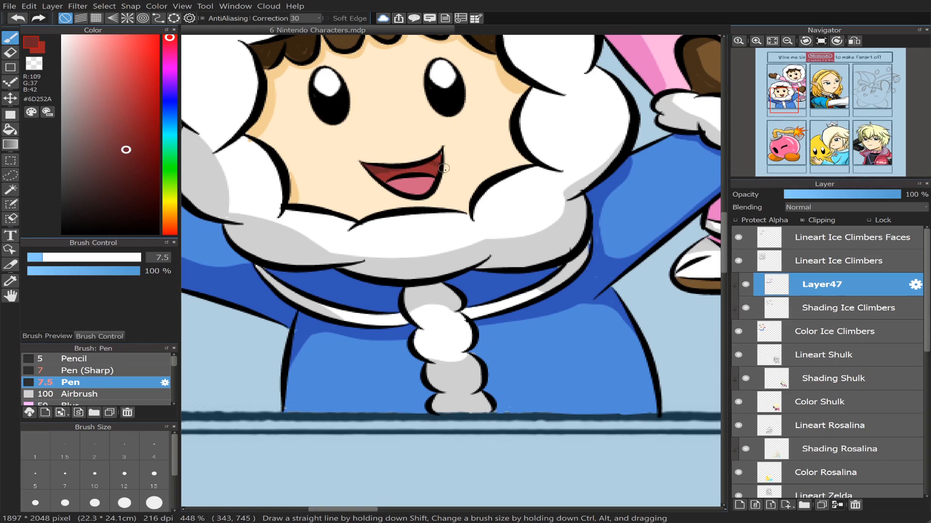
pyautogui.moveTo(440, 158); pyautogui.dragTo(443, 147)
pyautogui.moveTo(788, 113); pyautogui.dragTo(799, 98)
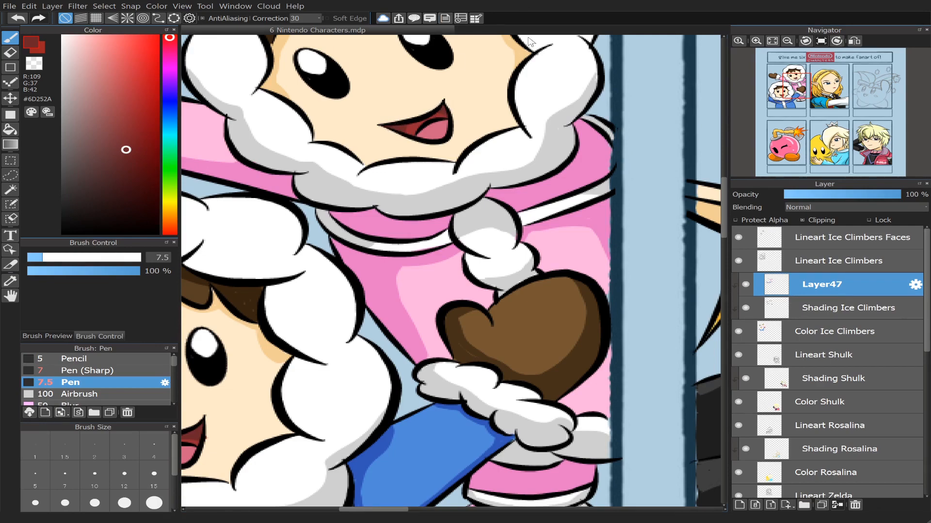
pyautogui.moveTo(802, 96); pyautogui.dragTo(803, 93)
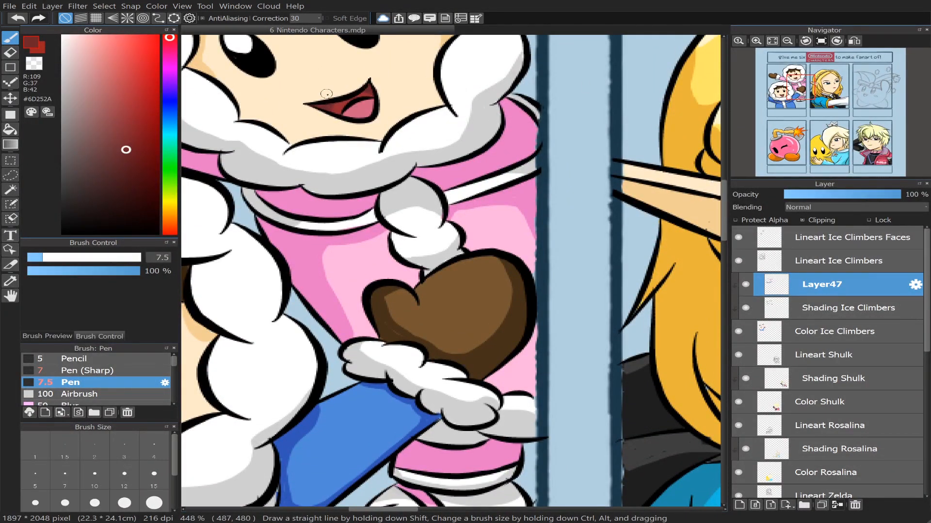
# Step: Sample the tongue colour, darken it to #B3516E and shade both climbers' tongues along the inner mouth line
pyautogui.moveTo(802, 91); pyautogui.dragTo(791, 99)
pyautogui.rightClick(330, 323)
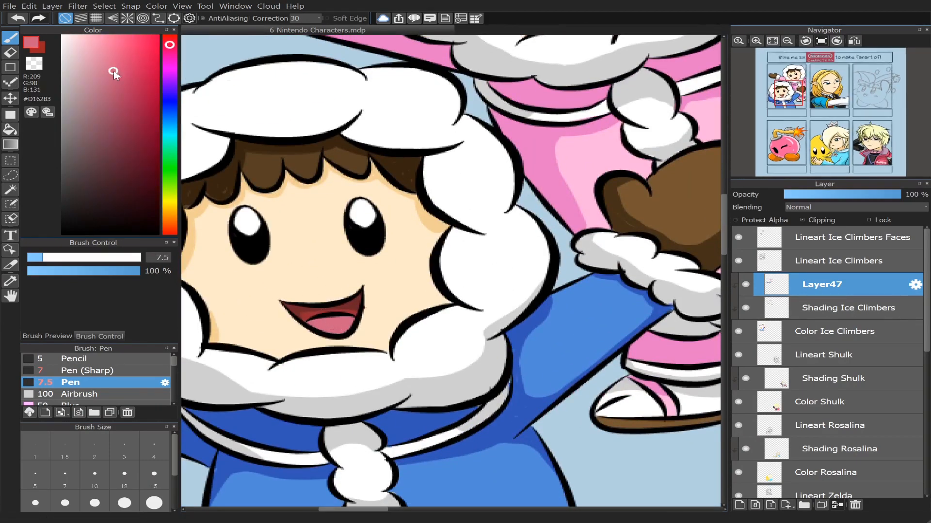
pyautogui.moveTo(115, 72); pyautogui.dragTo(107, 54)
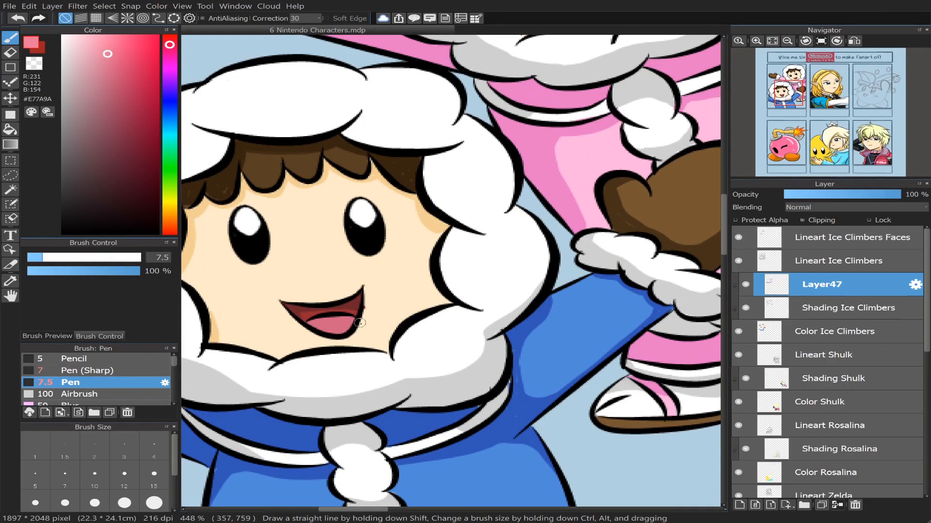
pyautogui.rightClick(332, 323)
pyautogui.moveTo(113, 70); pyautogui.dragTo(115, 94)
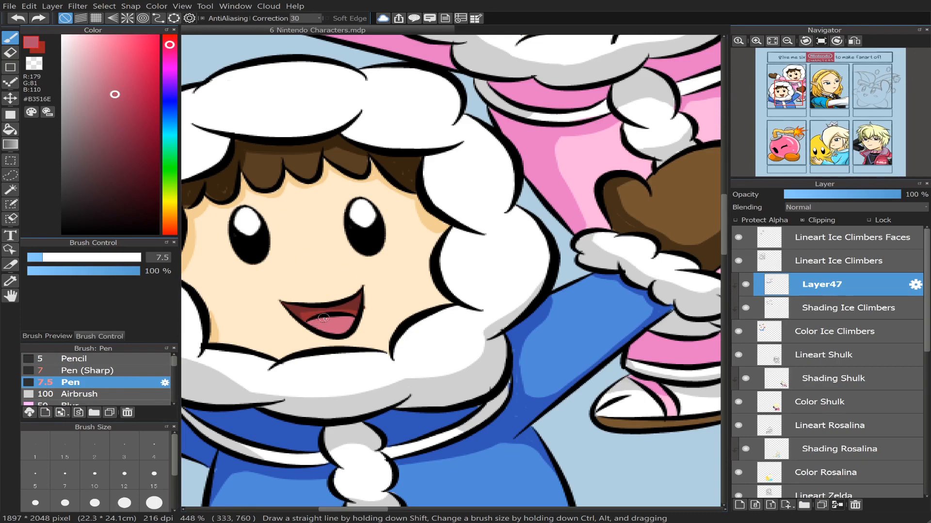
pyautogui.moveTo(310, 323); pyautogui.dragTo(309, 324)
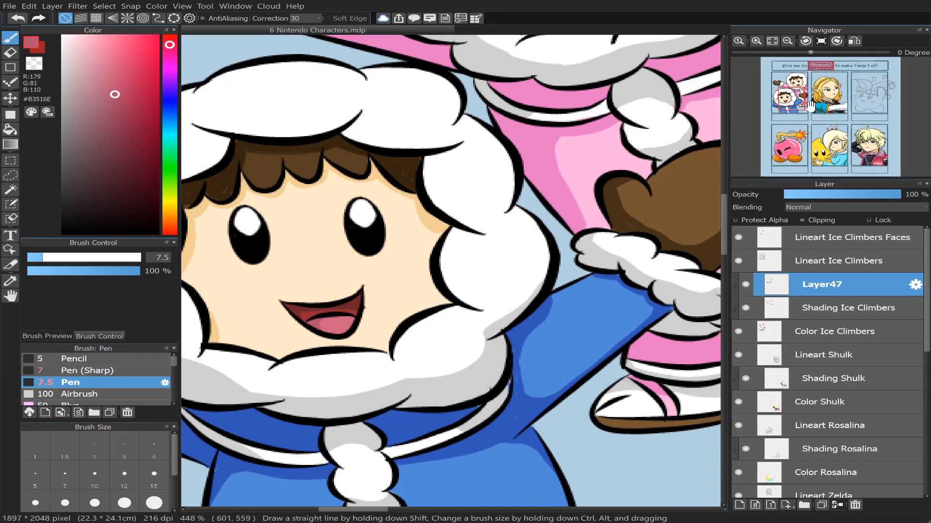
pyautogui.moveTo(805, 103); pyautogui.dragTo(796, 90)
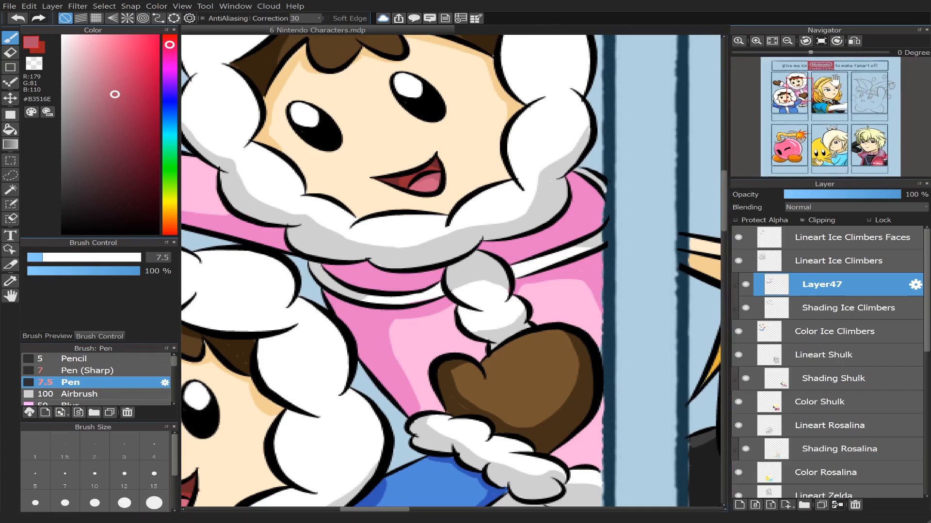
# Step: Look over the shaded Ice Climbers against the other panels and examine the unfinished Kirby sketch
pyautogui.scroll(-2, 803, 92)
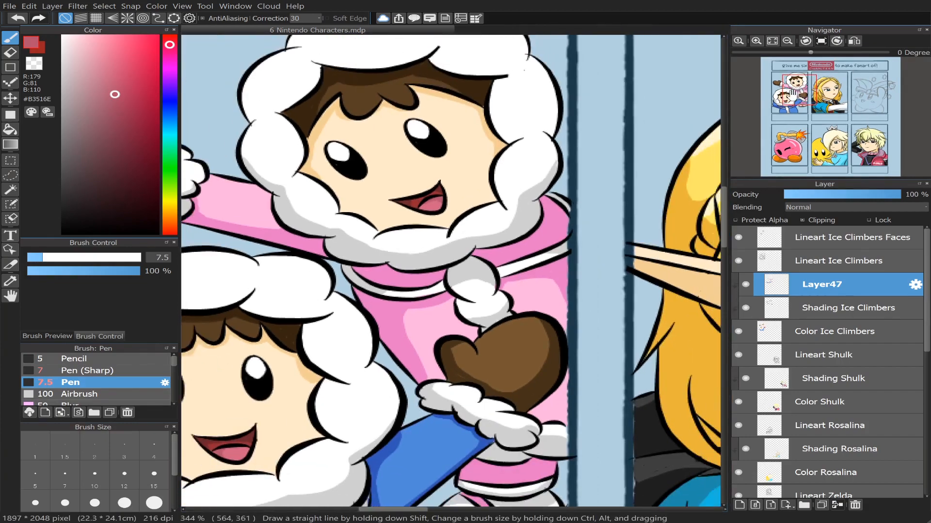
pyautogui.scroll(-2, 792, 93)
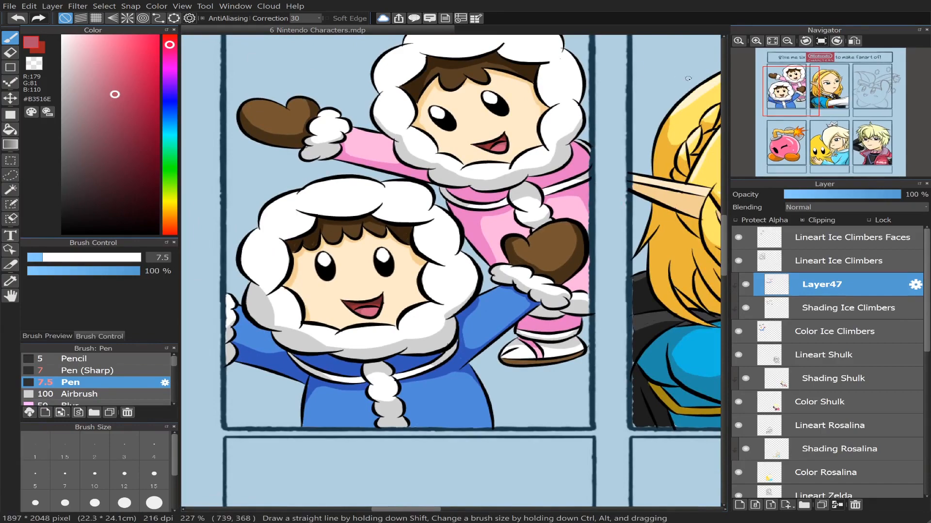
pyautogui.scroll(-5, 800, 90)
pyautogui.scroll(-1, 799, 91)
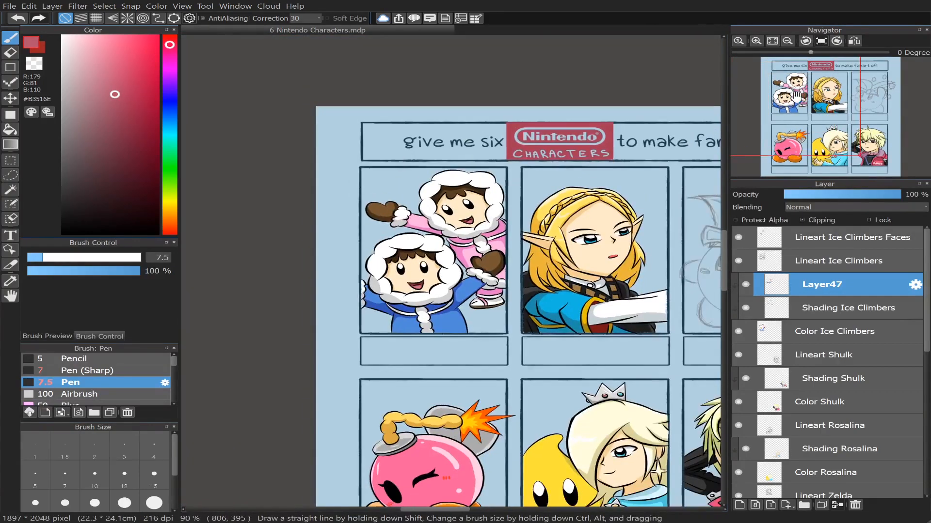
pyautogui.moveTo(799, 92); pyautogui.dragTo(815, 90)
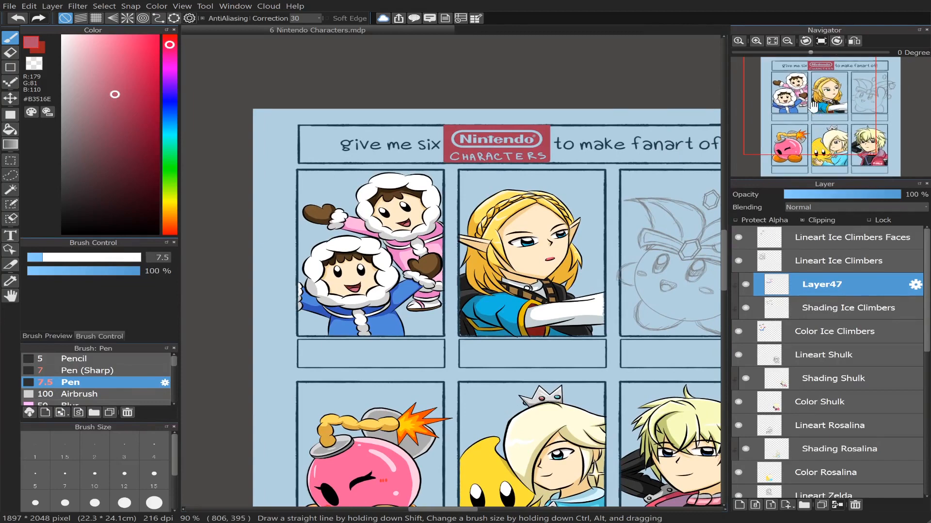
pyautogui.moveTo(815, 108); pyautogui.dragTo(810, 111)
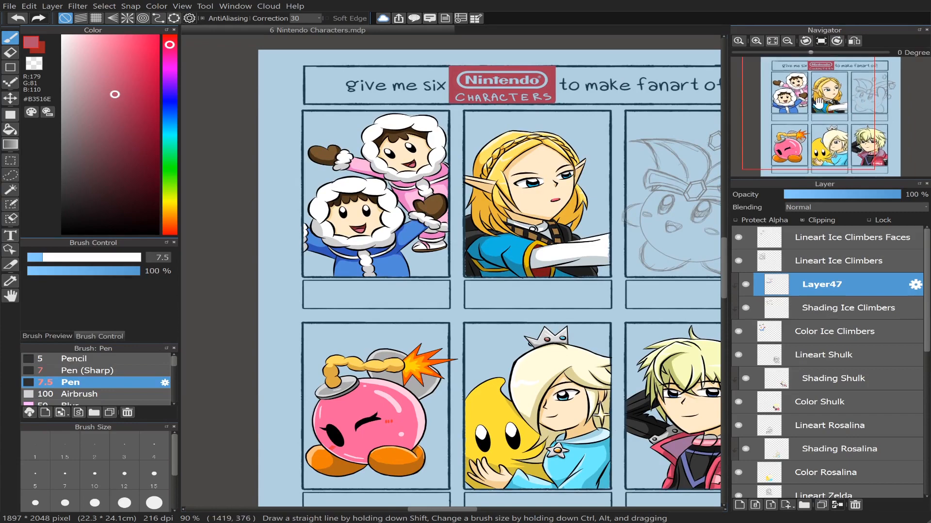
pyautogui.moveTo(815, 108)
pyautogui.mouseDown()
pyautogui.moveTo(791, 110)
pyautogui.moveTo(870, 98)
pyautogui.mouseUp()
pyautogui.scroll(4, 806, 114)
pyautogui.scroll(4, 862, 102)
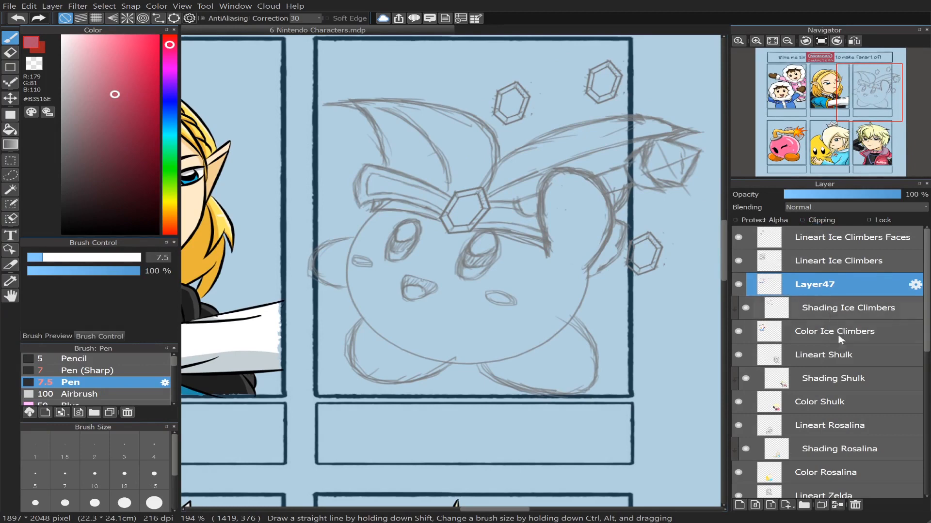
# Step: Merge Layer47 into Shading Ice Climbers, and merge Lineart Ice Climbers Faces into Lineart Ice Climbers
pyautogui.click(837, 505)
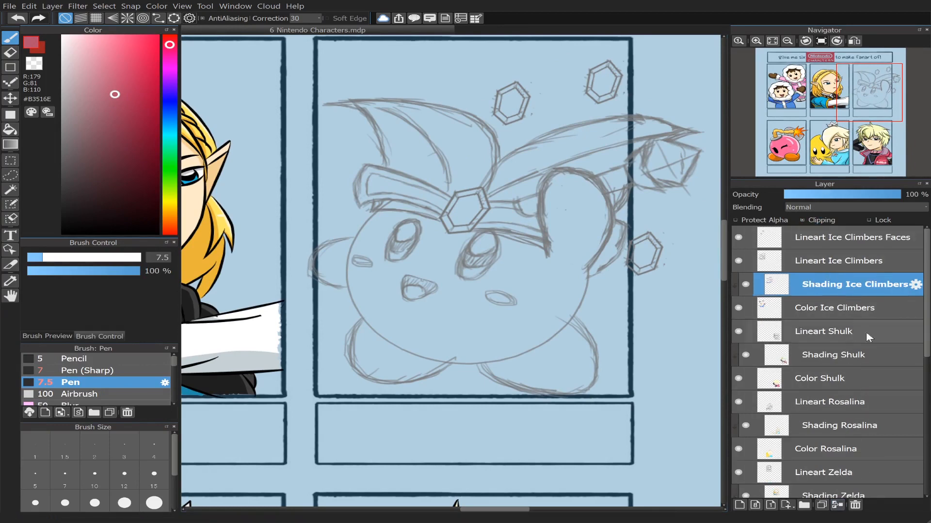
pyautogui.click(858, 237)
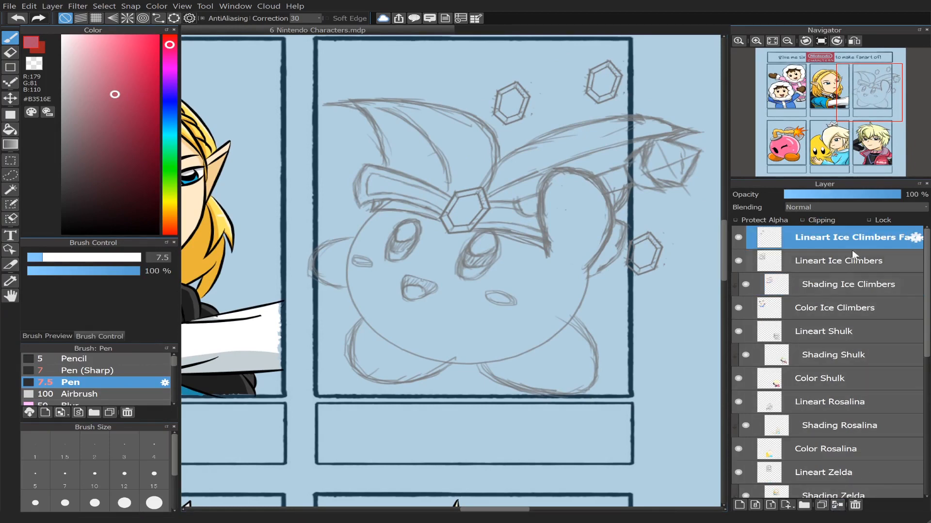
pyautogui.click(836, 506)
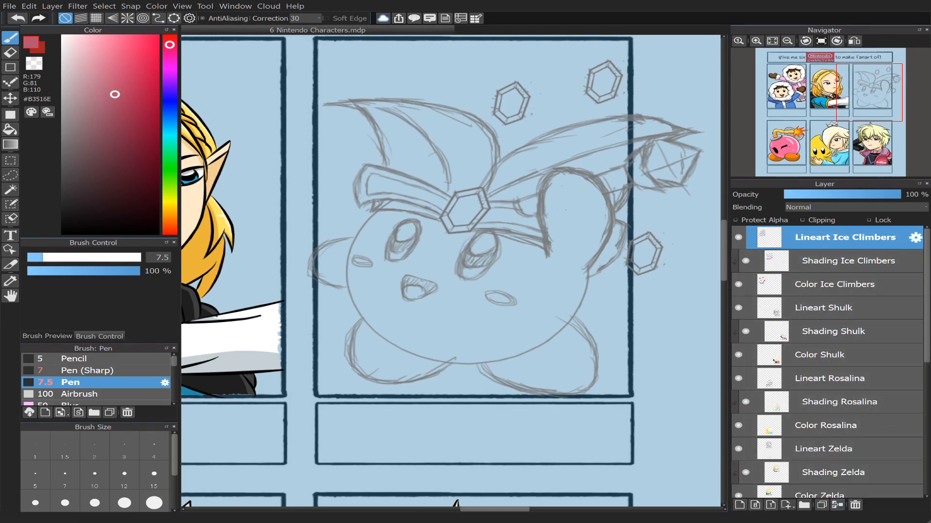
# Step: Lower the opacity of the Sketch Mirror Kirby layer to 41%
pyautogui.scroll(-5, 776, 386)
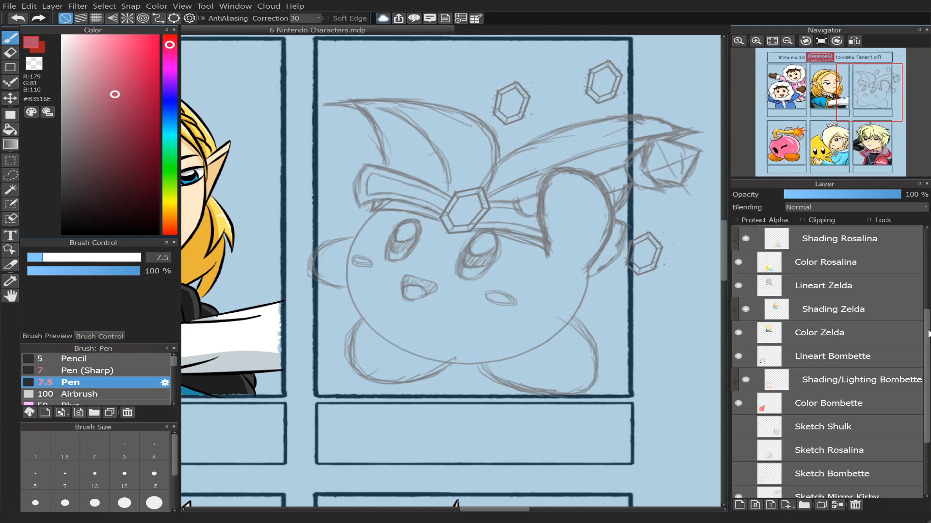
pyautogui.scroll(-3, 824, 363)
pyautogui.click(793, 412)
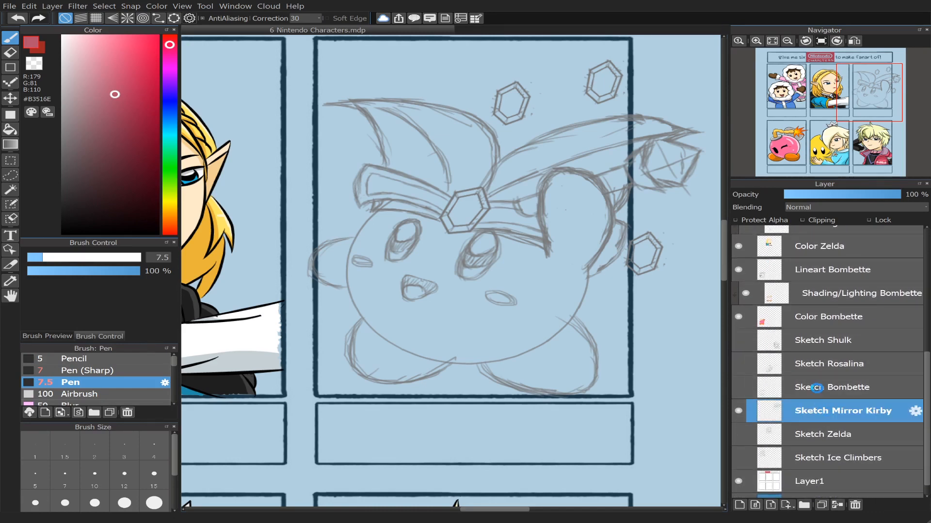
pyautogui.click(823, 194)
pyautogui.click(831, 194)
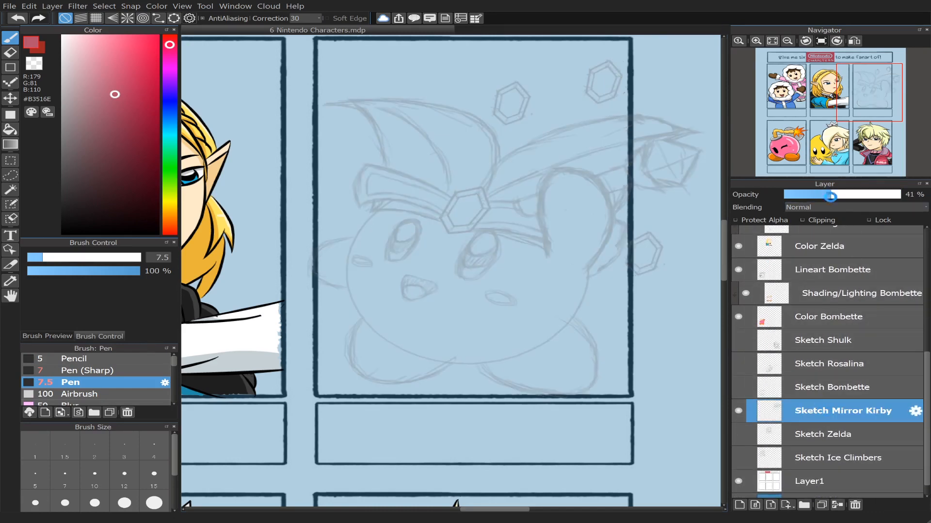
# Step: Add a new layer above Lineart Ice Climbers and name it Lineart Mirror Kirby
pyautogui.moveTo(927, 361); pyautogui.dragTo(927, 236)
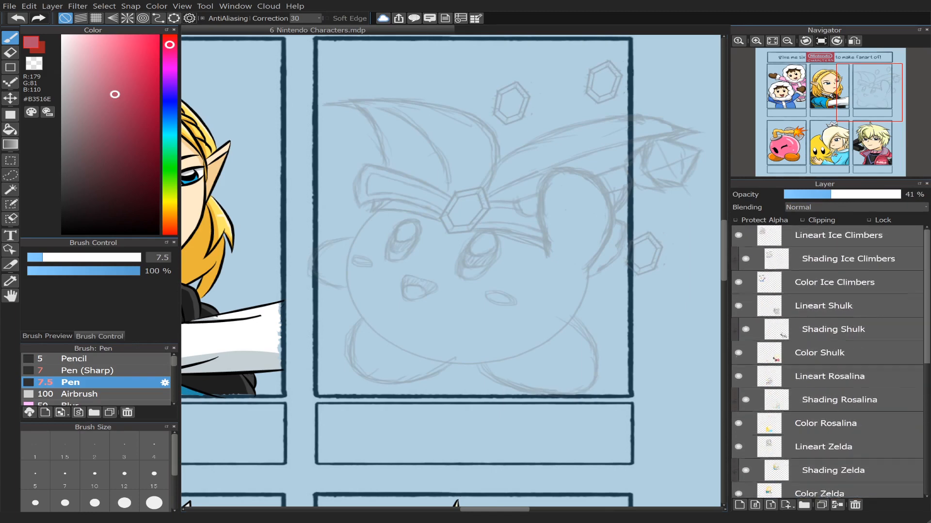
pyautogui.click(868, 237)
pyautogui.click(738, 505)
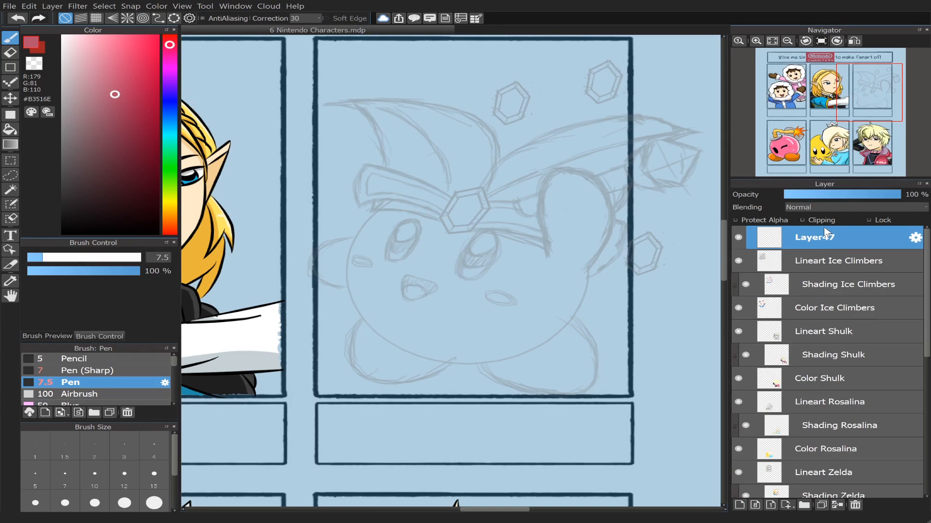
pyautogui.press('Return')
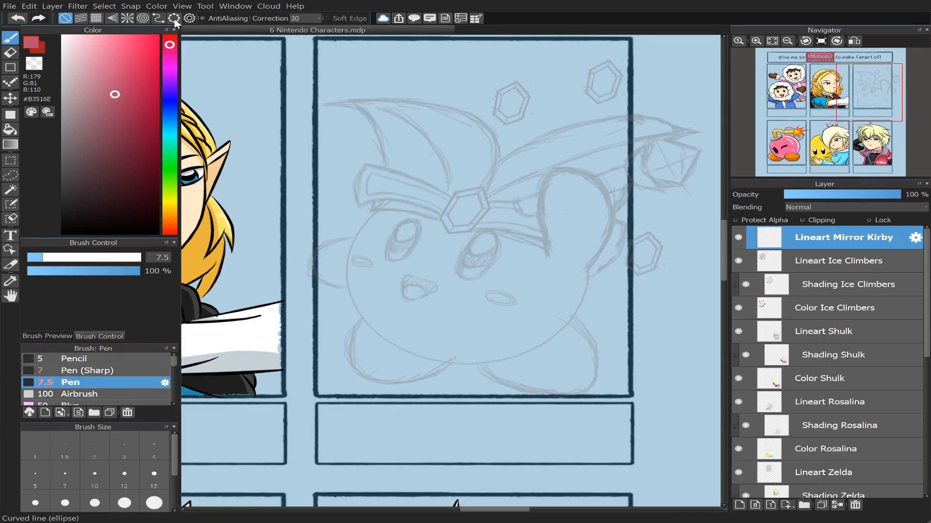
# Step: Set the drawing colour to black, #000000
pyautogui.scroll(-5, 827, 105)
pyautogui.scroll(-1, 827, 105)
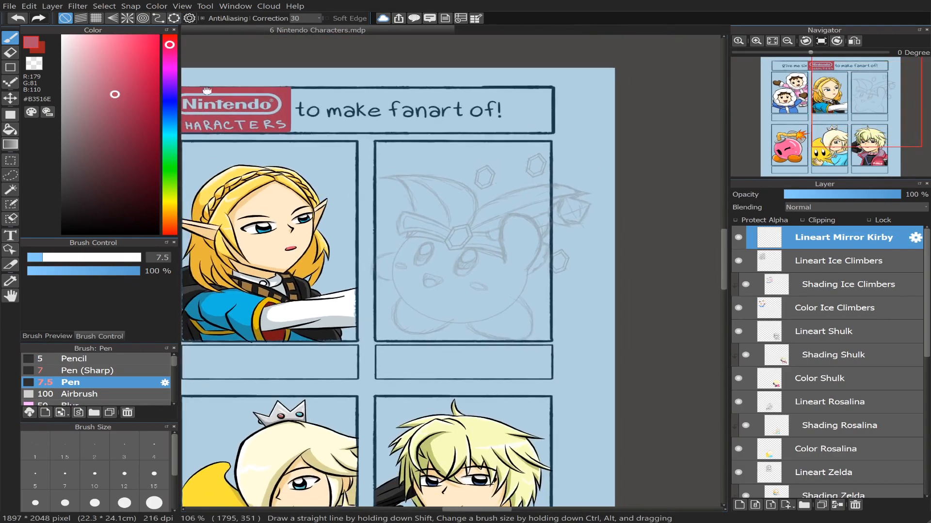
pyautogui.moveTo(98, 86)
pyautogui.mouseDown()
pyautogui.moveTo(24, 176)
pyautogui.moveTo(3, 257)
pyautogui.mouseUp()
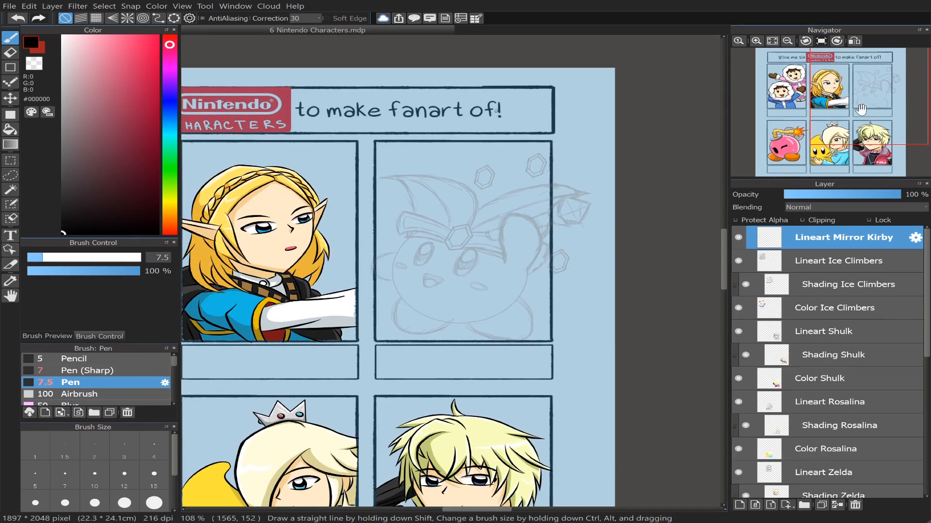
pyautogui.scroll(-2, 833, 117)
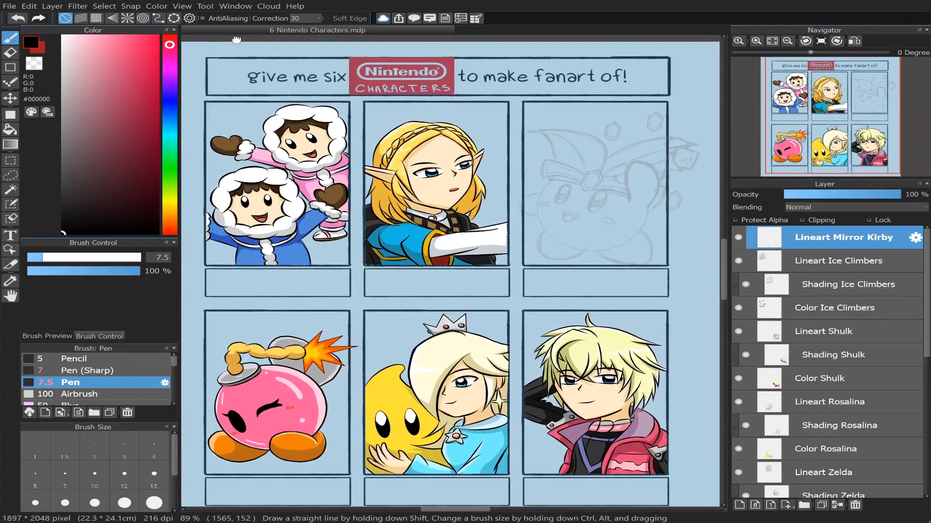
# Step: Turn on the ellipse ruler and move it from the Ice Climbers onto the Mirror Kirby sketch
pyautogui.click(173, 18)
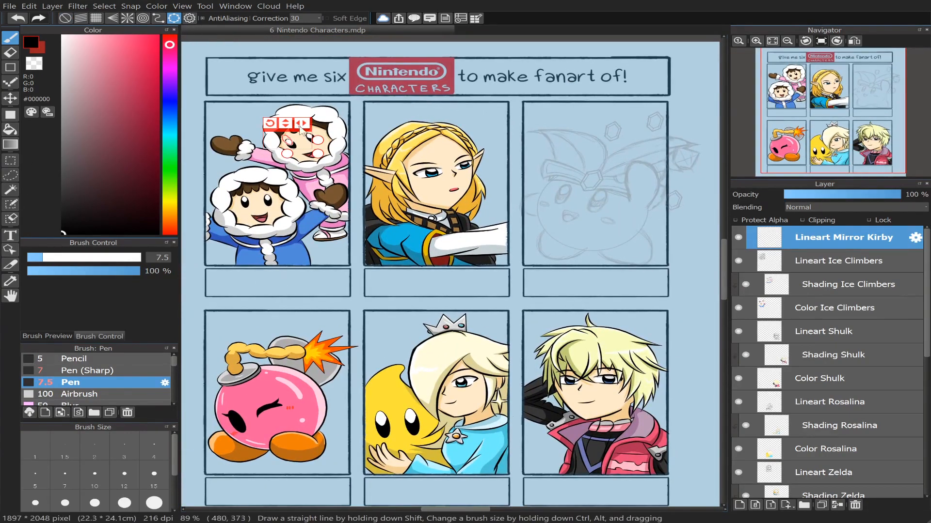
pyautogui.moveTo(318, 154); pyautogui.dragTo(362, 192)
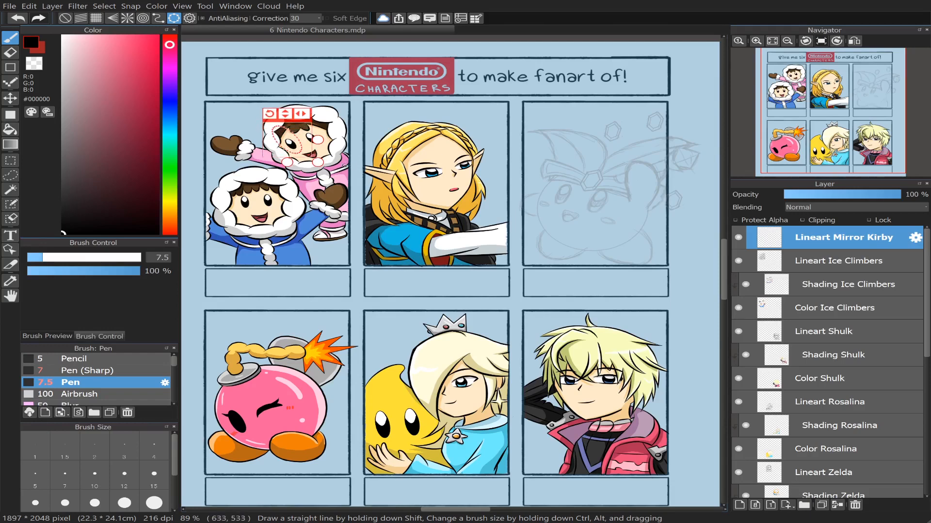
pyautogui.moveTo(320, 142); pyautogui.dragTo(628, 183)
pyautogui.scroll(6, 831, 96)
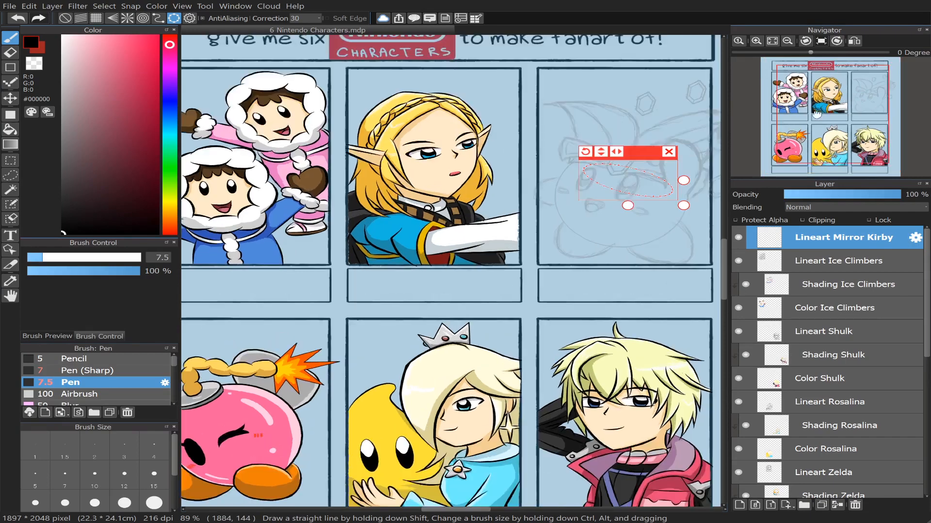
pyautogui.scroll(1, 805, 135)
pyautogui.moveTo(832, 114)
pyautogui.mouseDown()
pyautogui.moveTo(865, 107)
pyautogui.moveTo(859, 102)
pyautogui.moveTo(876, 90)
pyautogui.mouseUp()
pyautogui.scroll(-1, 863, 101)
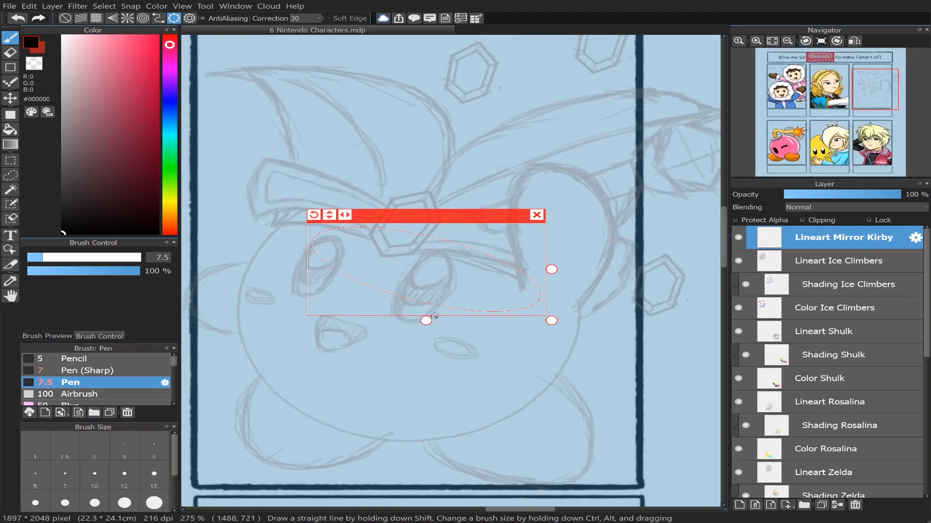
# Step: Rotate and stretch the ellipse ruler into a wide, level oval roughly the size of Kirby's body
pyautogui.moveTo(426, 320); pyautogui.dragTo(426, 357)
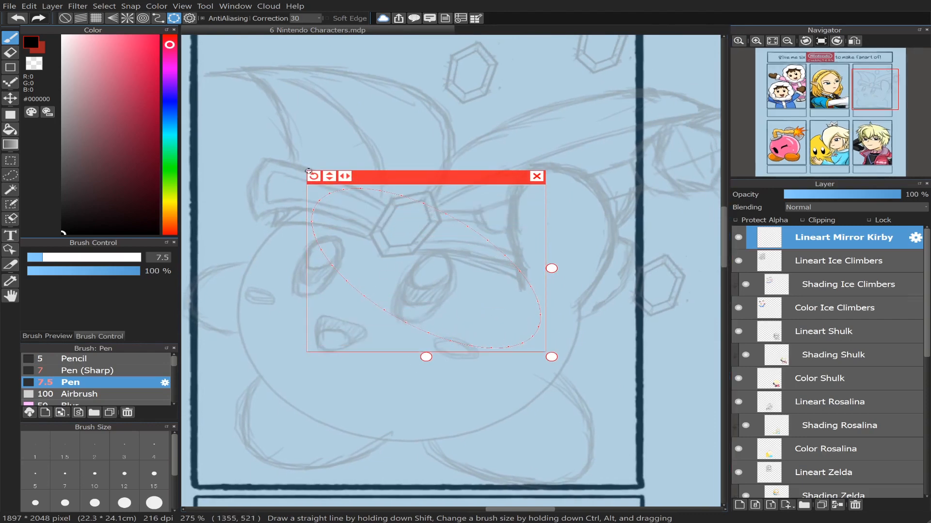
pyautogui.moveTo(314, 176); pyautogui.dragTo(447, 158)
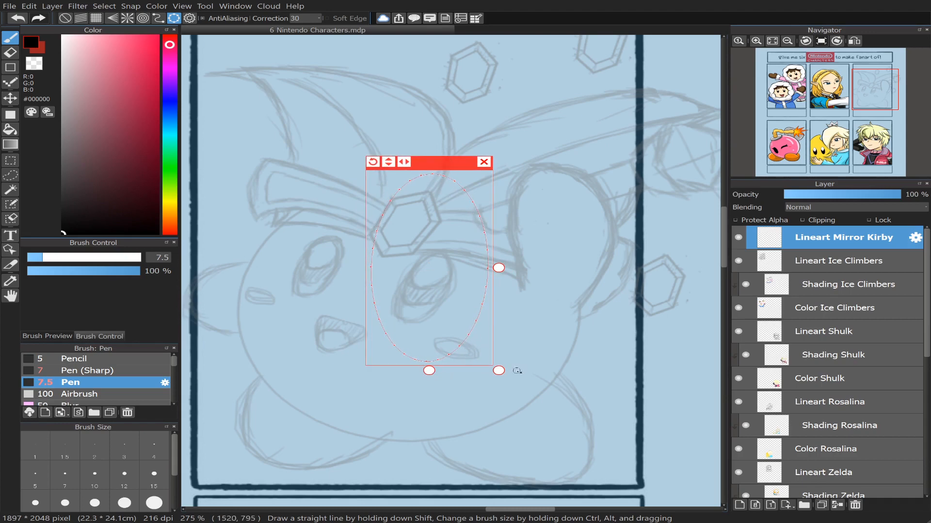
pyautogui.moveTo(501, 373); pyautogui.dragTo(512, 393)
pyautogui.moveTo(515, 266); pyautogui.dragTo(607, 266)
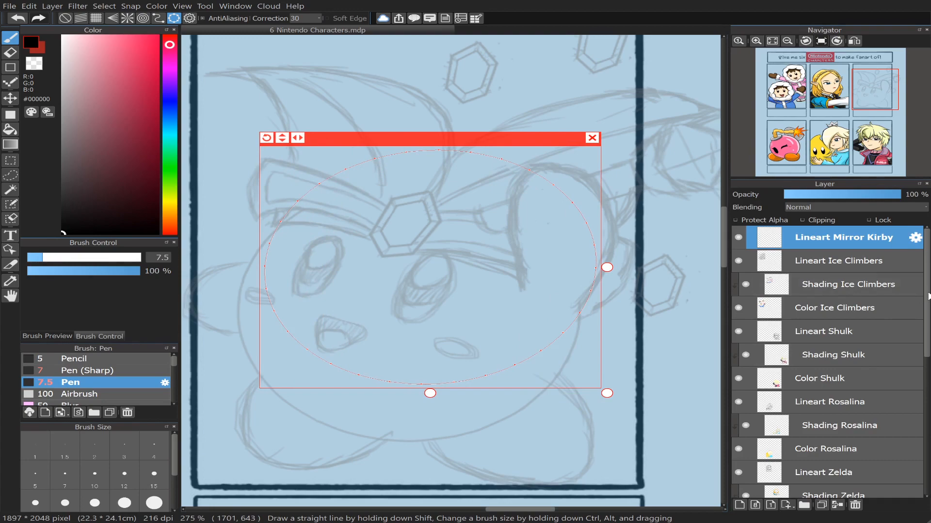
# Step: Raise the opacity of Layer1 to 95% and make Lineart Mirror Kirby the active layer again
pyautogui.scroll(-3, 916, 291)
pyautogui.moveTo(927, 436); pyautogui.dragTo(927, 472)
pyautogui.click(793, 463)
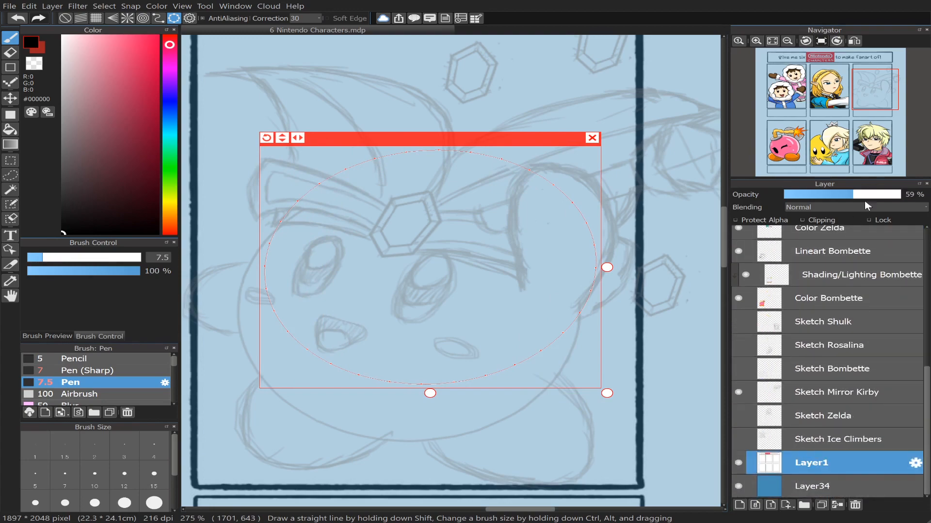
pyautogui.click(866, 194)
pyautogui.click(882, 195)
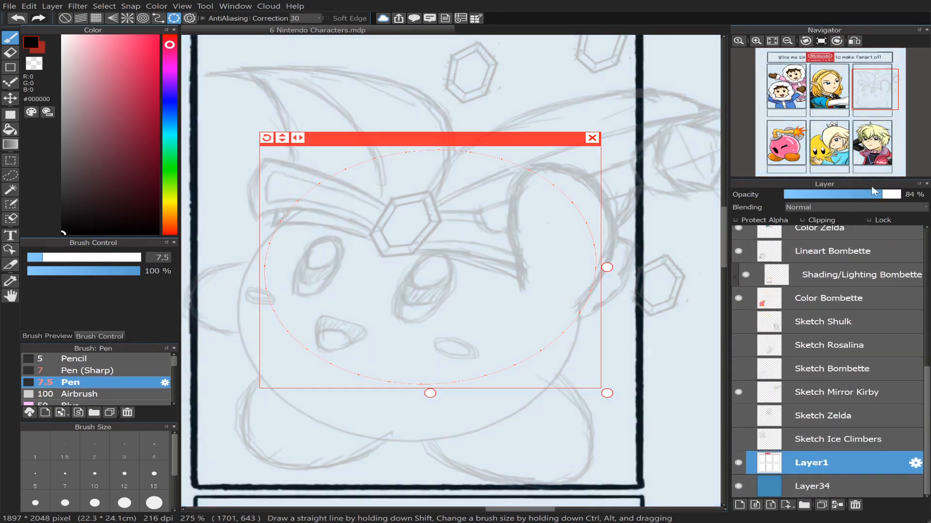
pyautogui.click(896, 194)
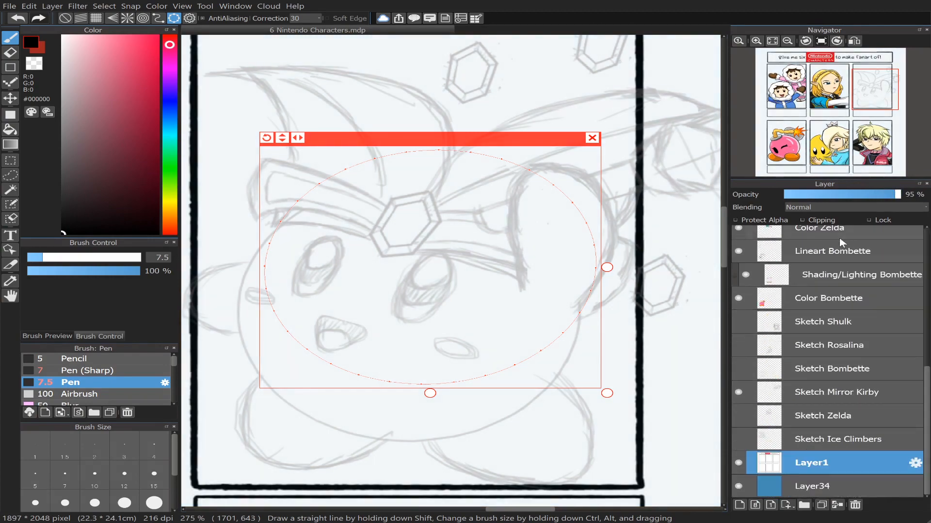
pyautogui.moveTo(926, 376); pyautogui.dragTo(927, 234)
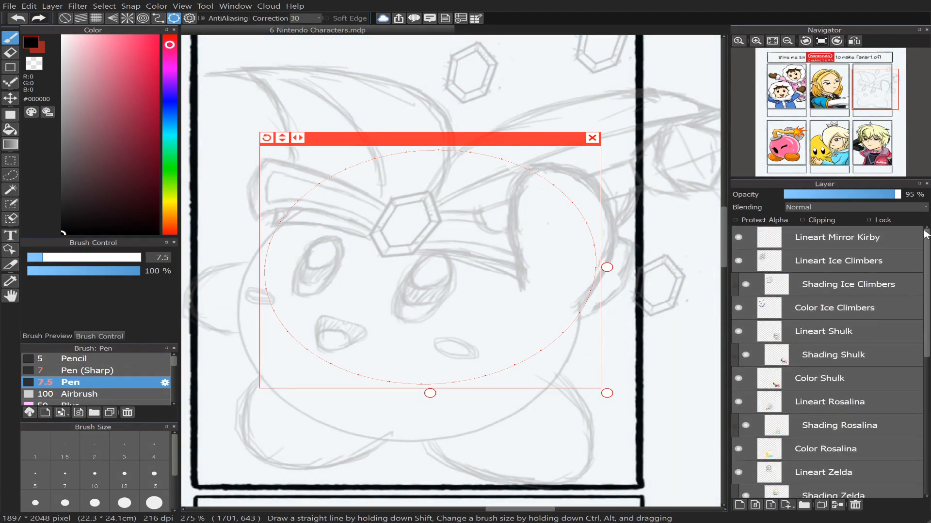
pyautogui.click(873, 237)
# Step: Move and resize the ellipse ruler until it matches the sides and underside of Kirby's sketched body
pyautogui.moveTo(482, 139); pyautogui.dragTo(456, 180)
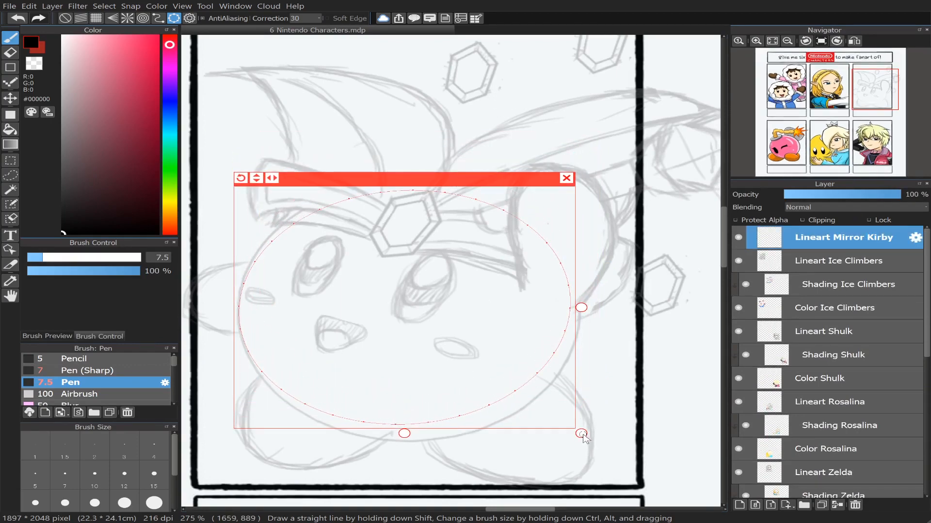
pyautogui.moveTo(581, 434); pyautogui.dragTo(599, 443)
pyautogui.moveTo(494, 168); pyautogui.dragTo(509, 166)
pyautogui.moveTo(615, 308); pyautogui.dragTo(608, 307)
pyautogui.moveTo(499, 170); pyautogui.dragTo(493, 169)
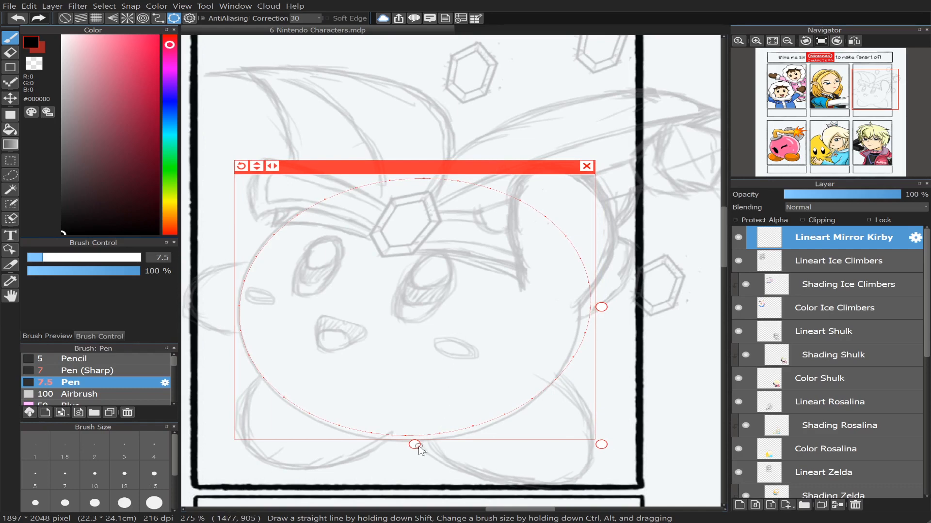
pyautogui.moveTo(418, 446); pyautogui.dragTo(418, 449)
pyautogui.moveTo(461, 163); pyautogui.dragTo(463, 165)
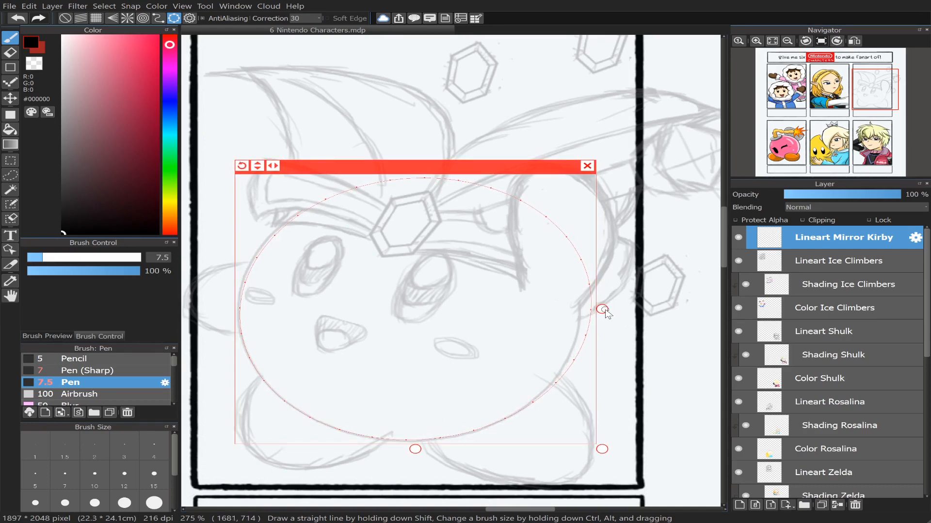
pyautogui.moveTo(605, 310); pyautogui.dragTo(601, 310)
pyautogui.moveTo(474, 172); pyautogui.dragTo(476, 167)
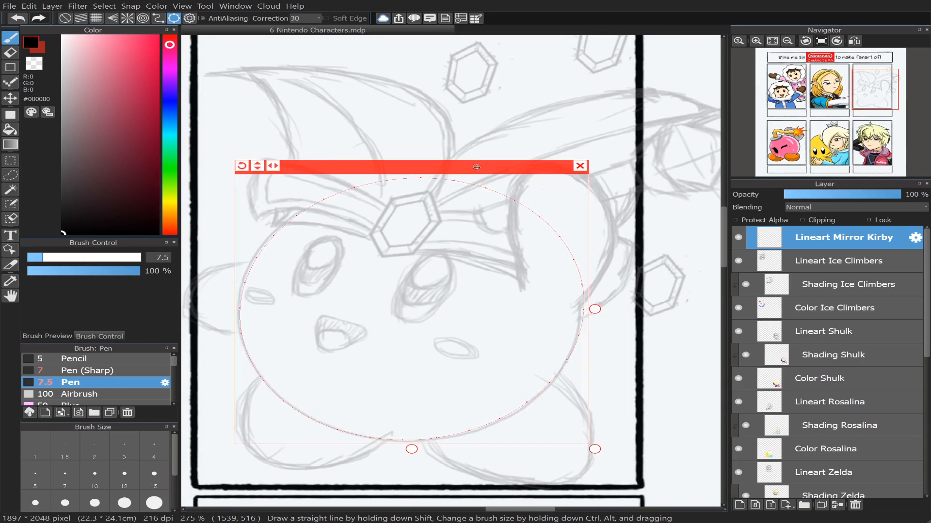
pyautogui.moveTo(595, 311); pyautogui.dragTo(595, 311)
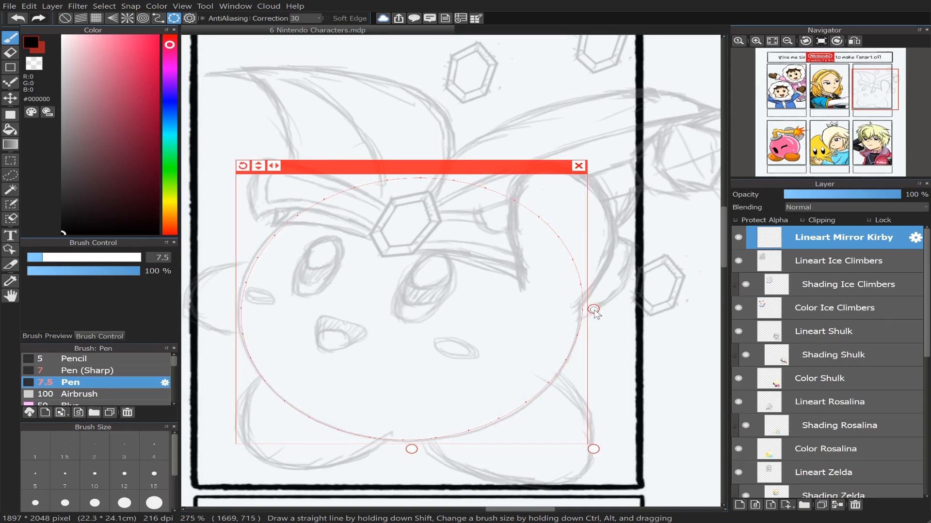
pyautogui.moveTo(487, 173); pyautogui.dragTo(485, 175)
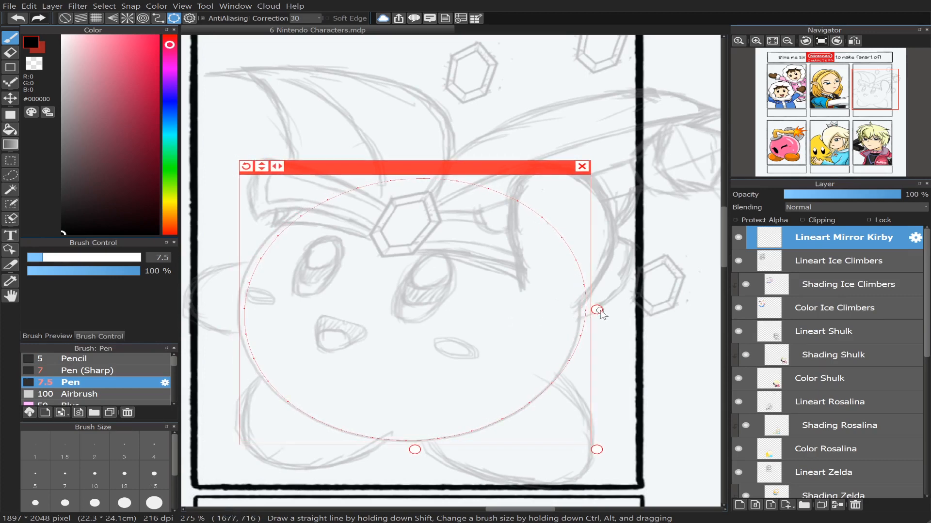
pyautogui.moveTo(599, 310); pyautogui.dragTo(602, 310)
pyautogui.moveTo(445, 167); pyautogui.dragTo(440, 166)
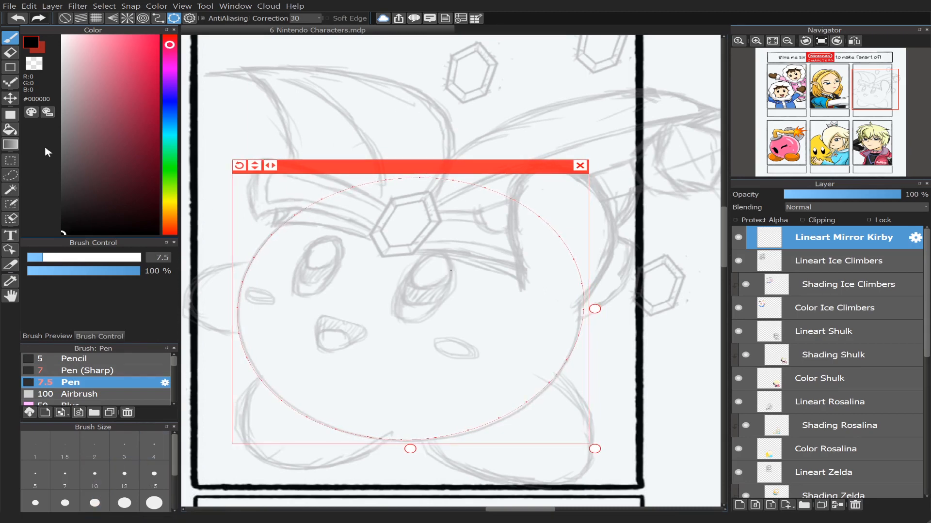
# Step: Ink Kirby's sides and underside along the ellipse ruler with Pen (Sharp) at size 10, and turn off the ruler
pyautogui.click(107, 372)
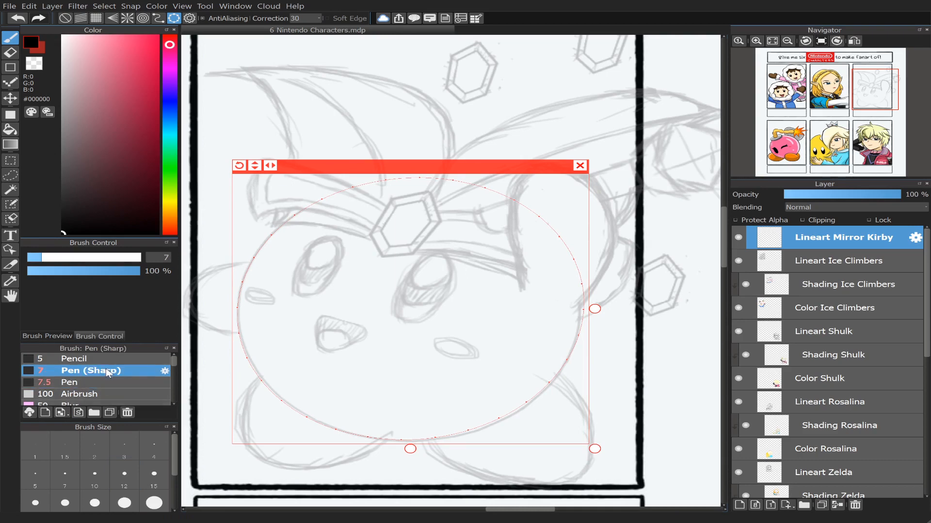
pyautogui.click(95, 473)
pyautogui.moveTo(288, 219)
pyautogui.mouseDown()
pyautogui.moveTo(303, 422)
pyautogui.moveTo(507, 436)
pyautogui.moveTo(587, 363)
pyautogui.moveTo(582, 287)
pyautogui.mouseUp()
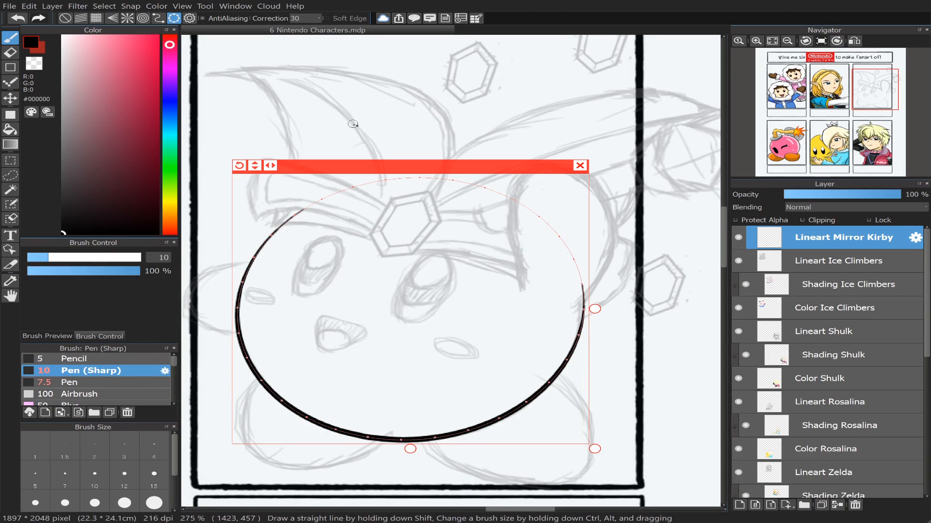
pyautogui.click(579, 166)
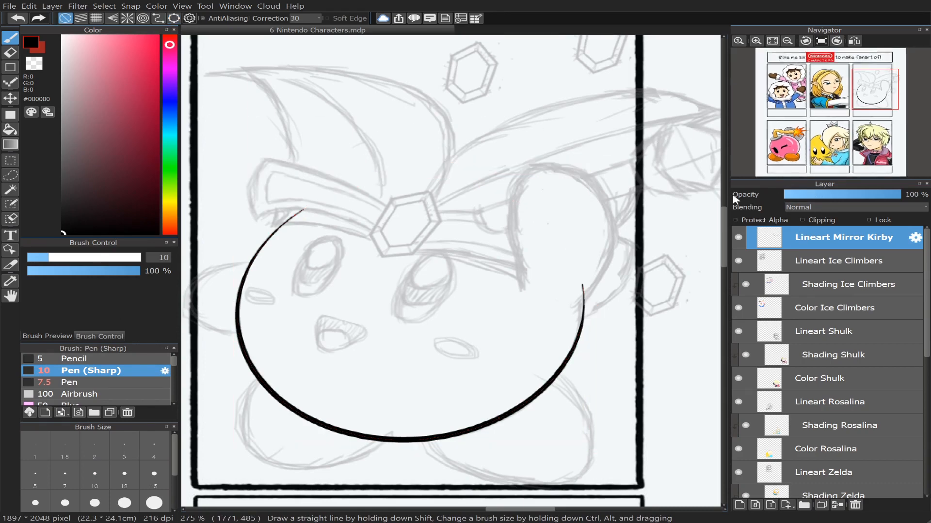
# Step: Erase the overshooting upper ends of the body outline and add a new layer above Lineart Mirror Kirby
pyautogui.press('e')
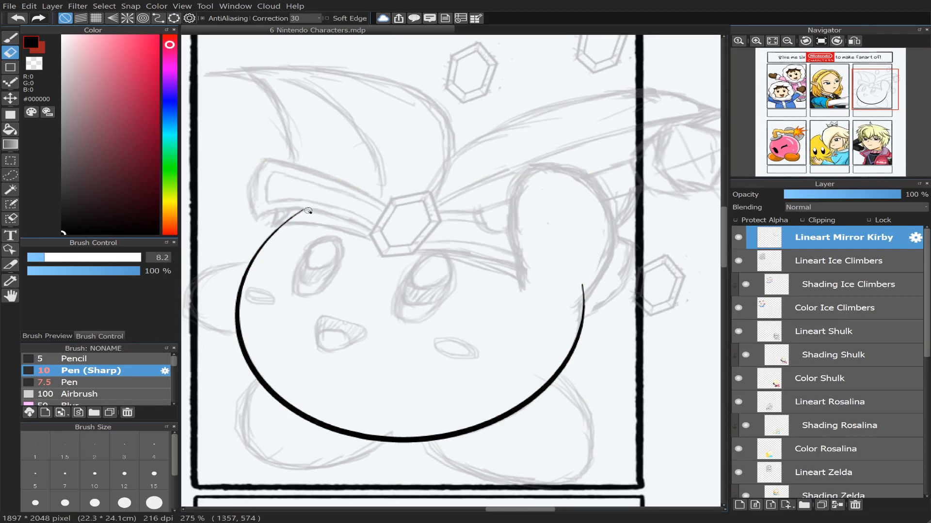
pyautogui.moveTo(309, 211); pyautogui.dragTo(286, 217)
pyautogui.click(739, 505)
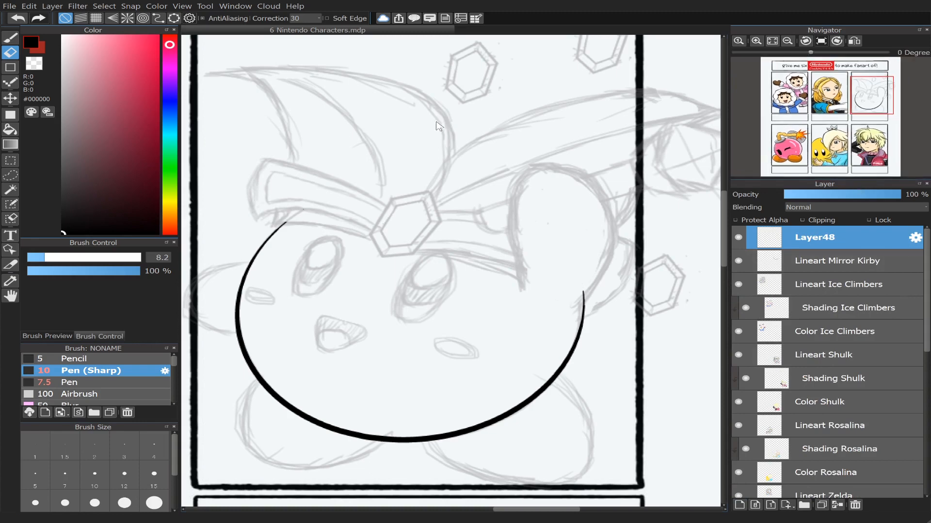
# Step: Try to ink the outline of Kirby's raised arm freehand with Pen (Sharp)
pyautogui.press('b')
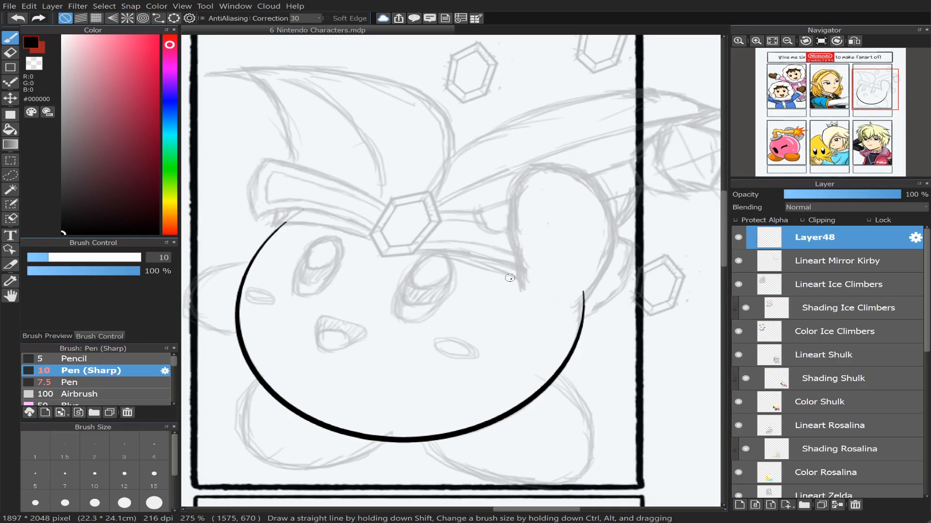
pyautogui.moveTo(520, 283)
pyautogui.mouseDown()
pyautogui.moveTo(507, 189)
pyautogui.moveTo(545, 160)
pyautogui.moveTo(620, 198)
pyautogui.moveTo(604, 291)
pyautogui.mouseUp()
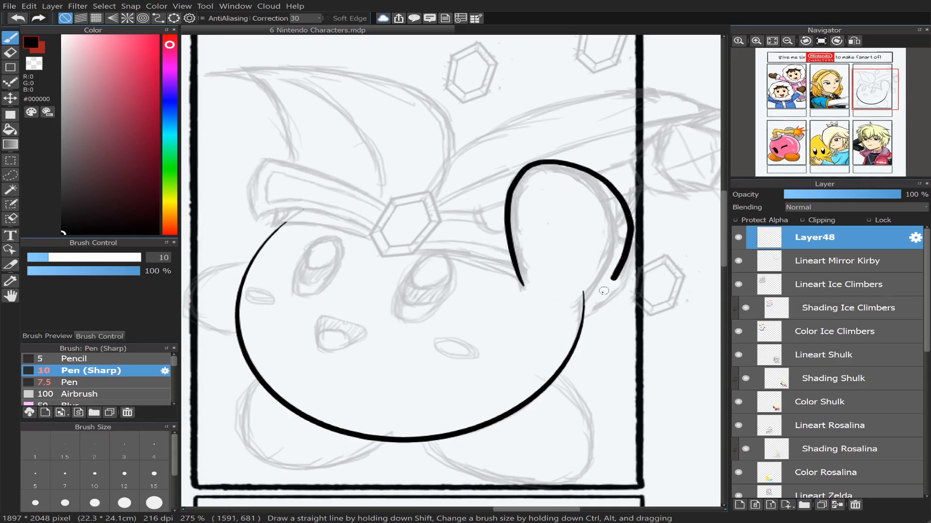
pyautogui.hotkey('ctrl', 'z')
pyautogui.moveTo(520, 281)
pyautogui.mouseDown()
pyautogui.moveTo(518, 176)
pyautogui.moveTo(560, 160)
pyautogui.moveTo(614, 191)
pyautogui.moveTo(626, 231)
pyautogui.moveTo(584, 301)
pyautogui.mouseUp()
pyautogui.hotkey('ctrl', 'z')
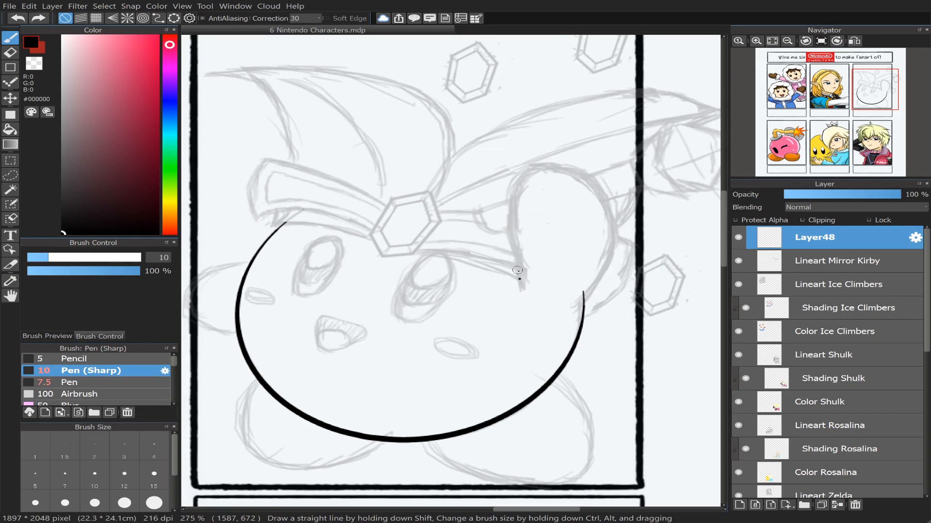
pyautogui.moveTo(519, 278)
pyautogui.mouseDown()
pyautogui.moveTo(512, 194)
pyautogui.moveTo(541, 155)
pyautogui.moveTo(595, 177)
pyautogui.moveTo(612, 205)
pyautogui.moveTo(584, 291)
pyautogui.mouseUp()
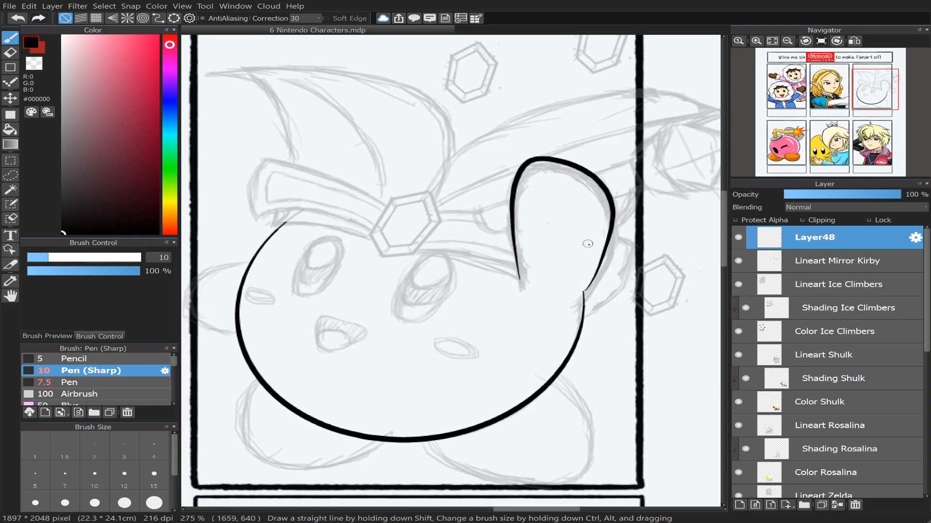
pyautogui.hotkey('ctrl', 'z')
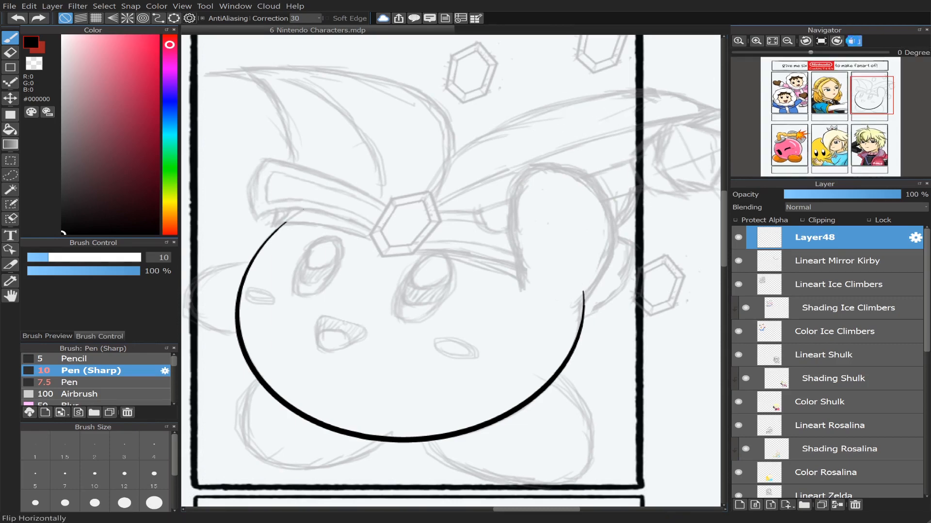
pyautogui.click(854, 41)
pyautogui.click(854, 40)
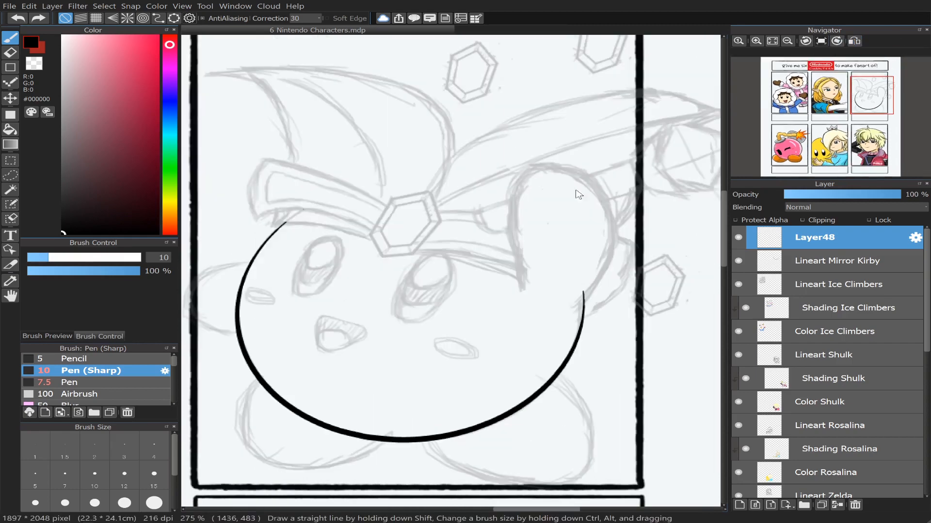
pyautogui.moveTo(518, 255)
pyautogui.mouseDown()
pyautogui.moveTo(519, 177)
pyautogui.moveTo(582, 162)
pyautogui.moveTo(609, 201)
pyautogui.moveTo(582, 291)
pyautogui.mouseUp()
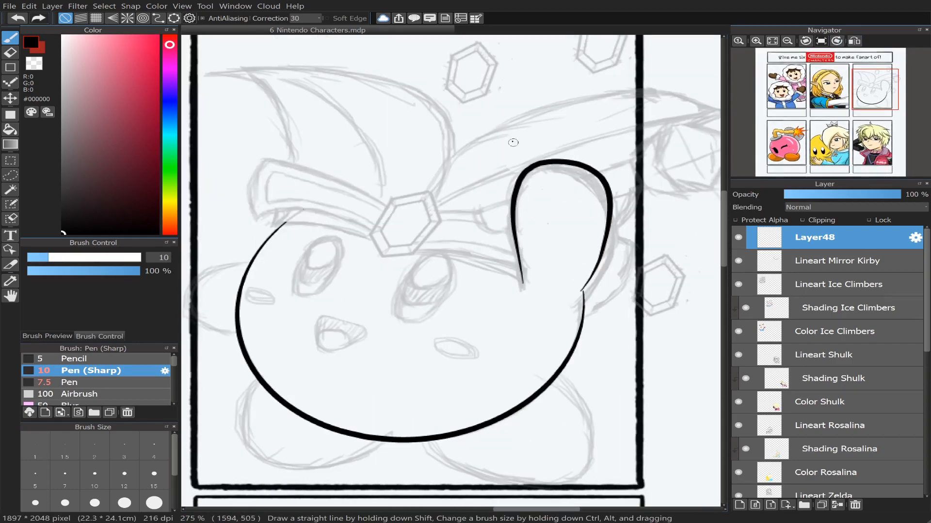
pyautogui.hotkey('ctrl', 'z')
# Step: Turn the ellipse ruler back on, place it over Kirby's raised arm, and shrink it to a narrower oval
pyautogui.click(174, 18)
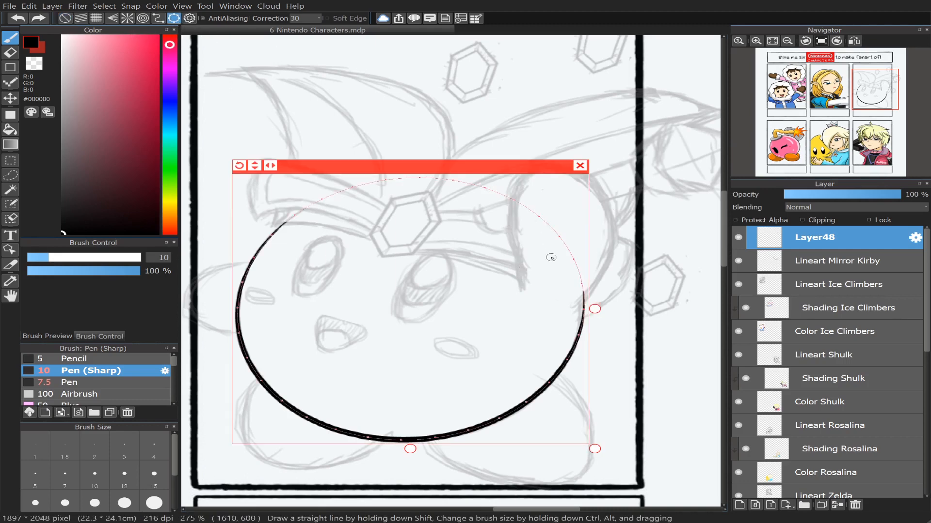
pyautogui.moveTo(595, 309); pyautogui.dragTo(545, 309)
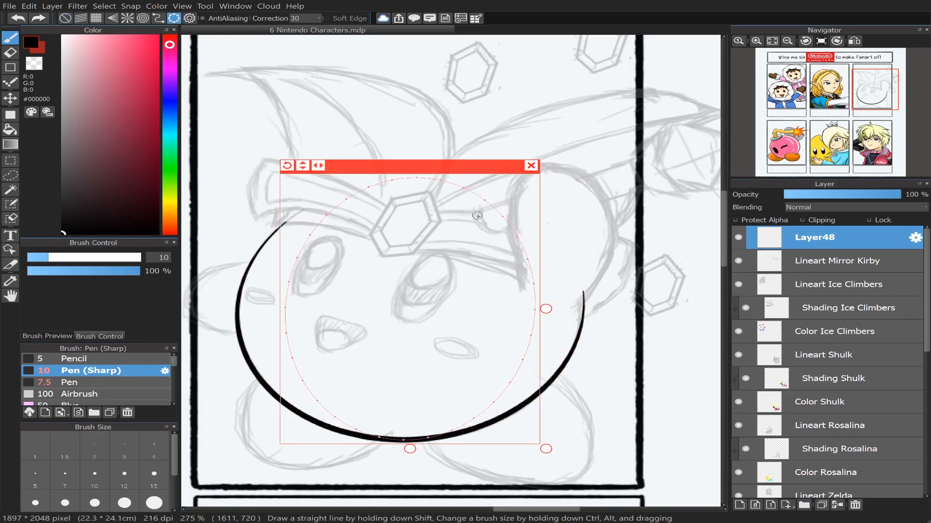
pyautogui.moveTo(424, 173); pyautogui.dragTo(540, 132)
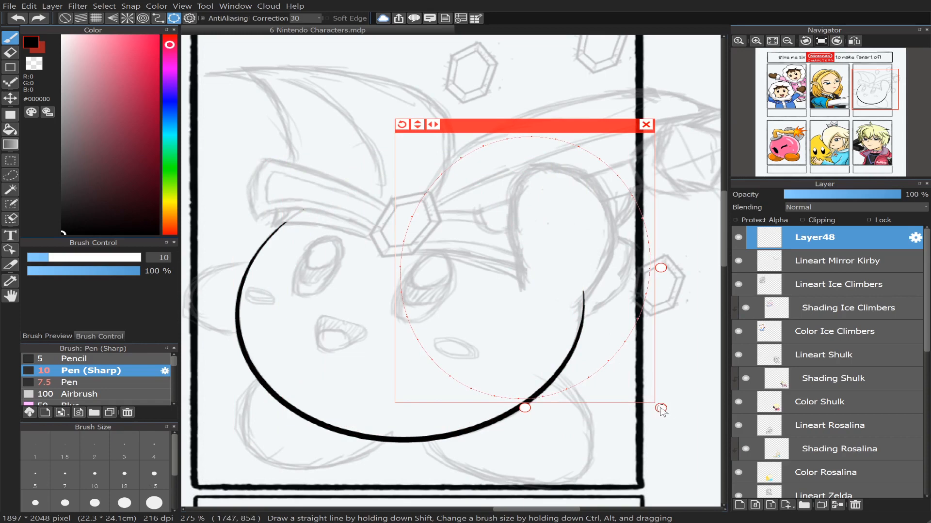
pyautogui.moveTo(661, 408); pyautogui.dragTo(614, 361)
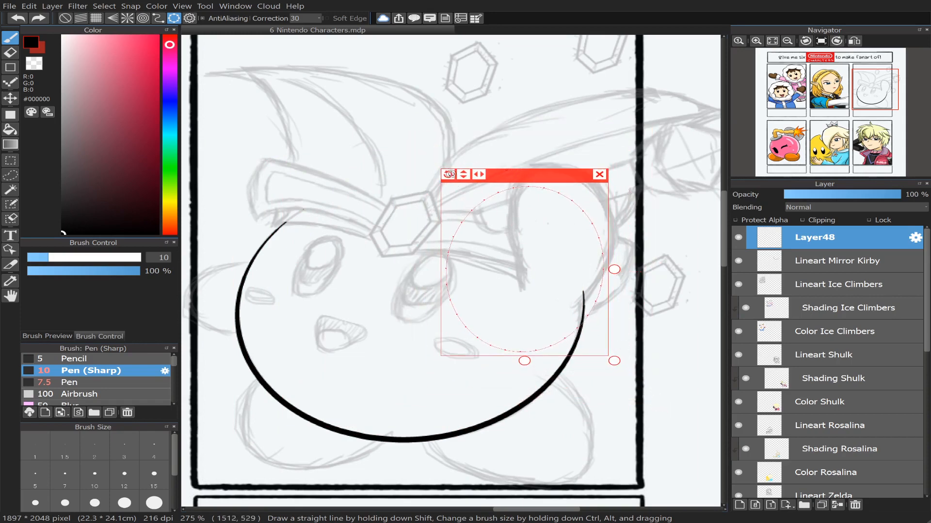
pyautogui.moveTo(449, 174); pyautogui.dragTo(423, 175)
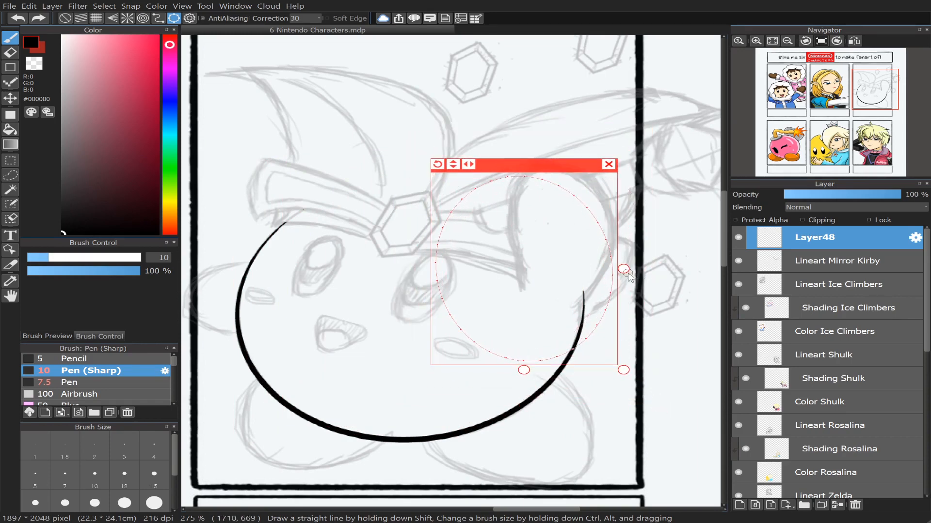
pyautogui.moveTo(625, 270); pyautogui.dragTo(604, 267)
# Step: Shift, tilt and narrow the ellipse ruler so its upper curve follows the inner edge and tip of the sketched raised arm
pyautogui.moveTo(547, 171); pyautogui.dragTo(584, 160)
pyautogui.moveTo(638, 259); pyautogui.dragTo(636, 260)
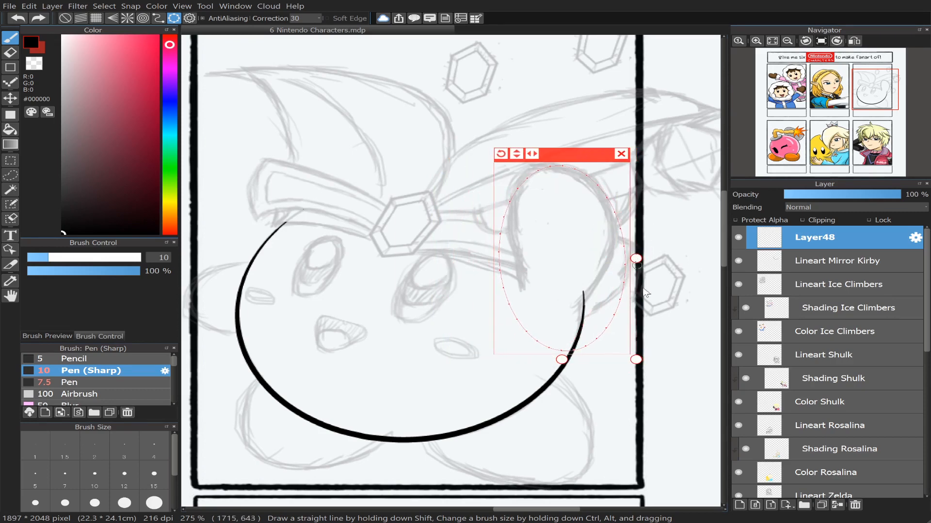
pyautogui.moveTo(635, 361); pyautogui.dragTo(629, 349)
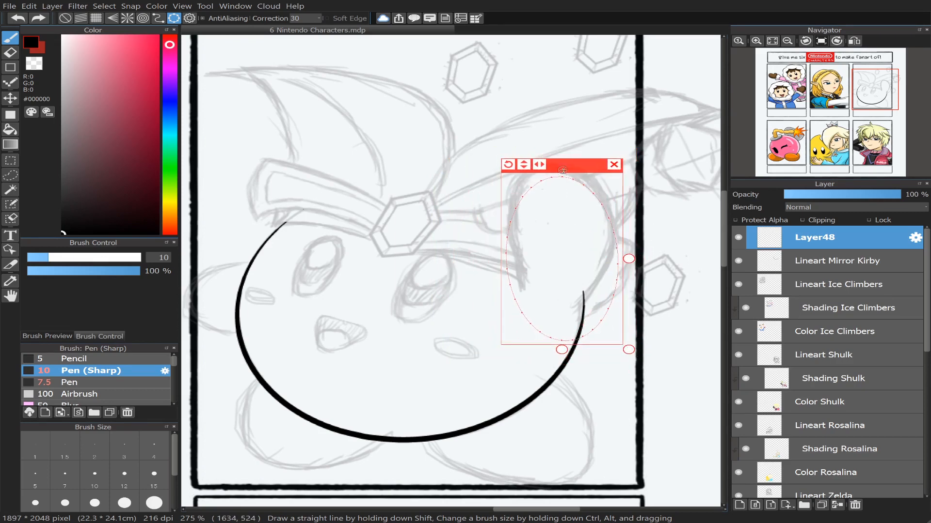
pyautogui.moveTo(563, 170); pyautogui.dragTo(485, 151)
pyautogui.moveTo(557, 153); pyautogui.dragTo(561, 152)
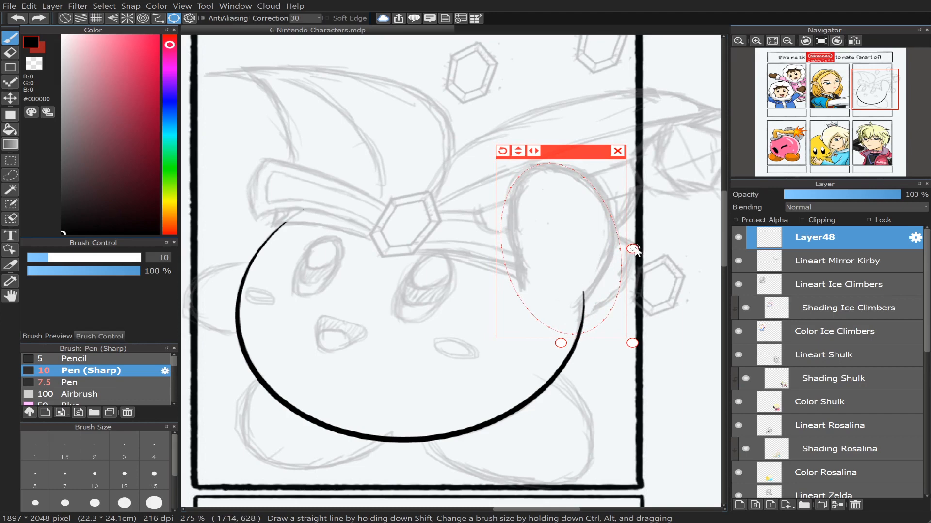
pyautogui.moveTo(634, 249); pyautogui.dragTo(630, 249)
pyautogui.moveTo(570, 151); pyautogui.dragTo(577, 151)
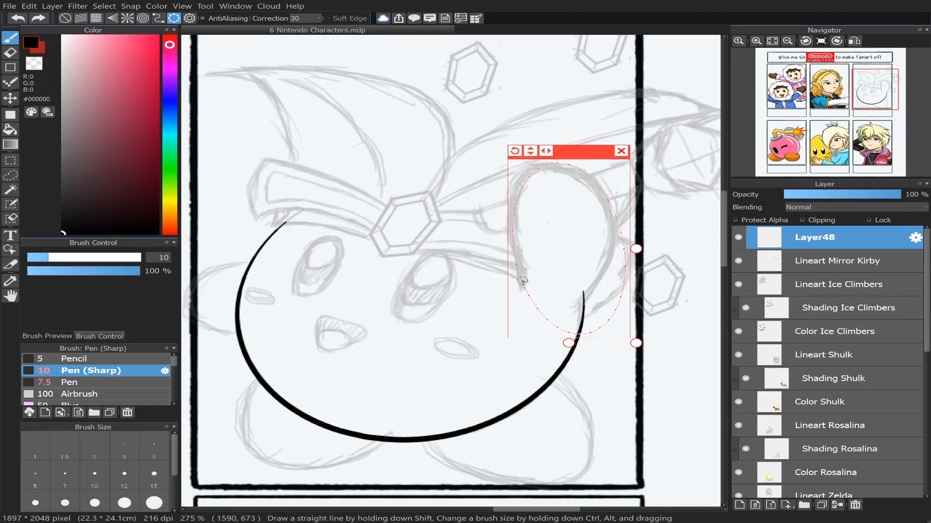
pyautogui.moveTo(522, 281)
pyautogui.mouseDown()
pyautogui.moveTo(514, 252)
pyautogui.moveTo(523, 184)
pyautogui.moveTo(547, 167)
pyautogui.moveTo(607, 185)
pyautogui.moveTo(621, 219)
pyautogui.moveTo(616, 258)
pyautogui.moveTo(566, 314)
pyautogui.mouseUp()
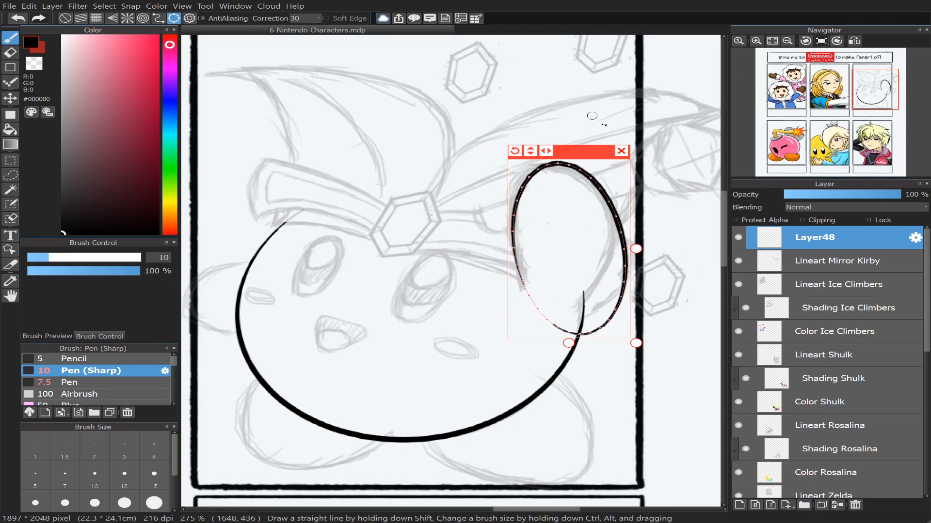
pyautogui.hotkey('ctrl', 'z')
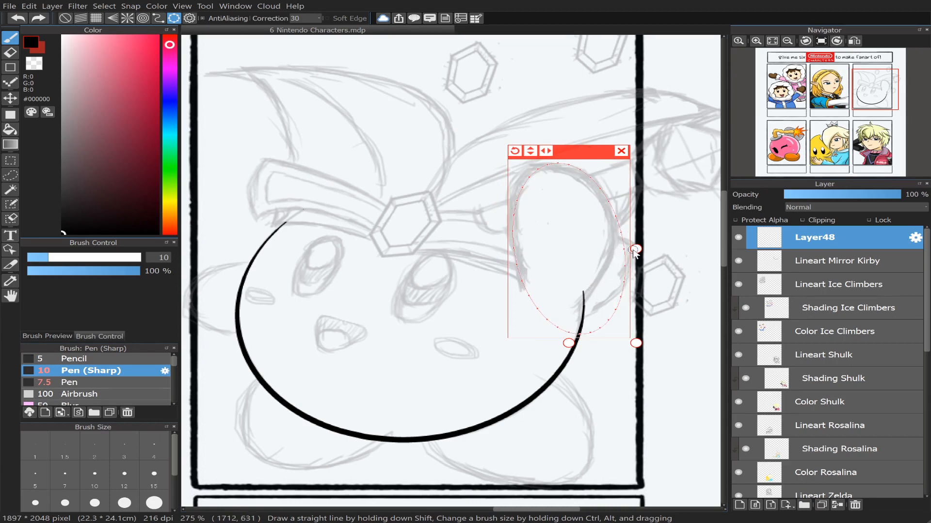
pyautogui.moveTo(521, 149); pyautogui.dragTo(582, 150)
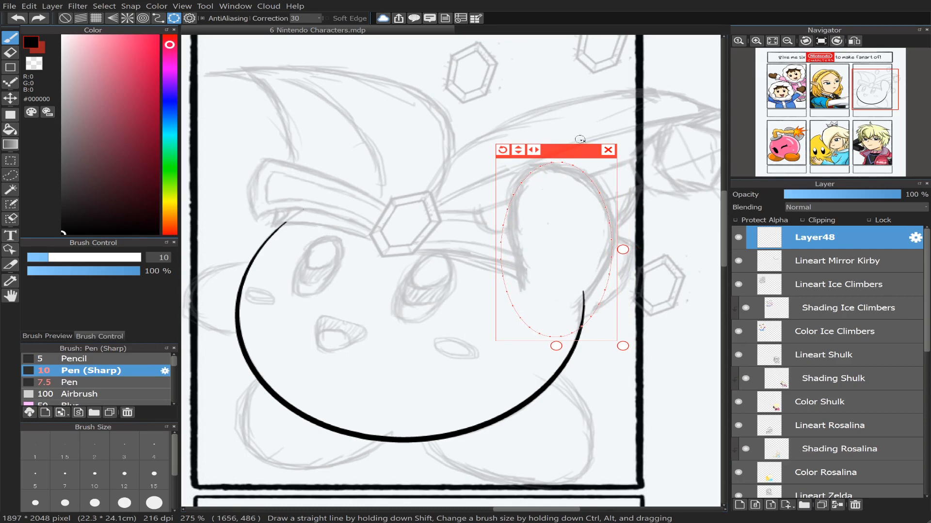
pyautogui.moveTo(506, 152); pyautogui.dragTo(505, 150)
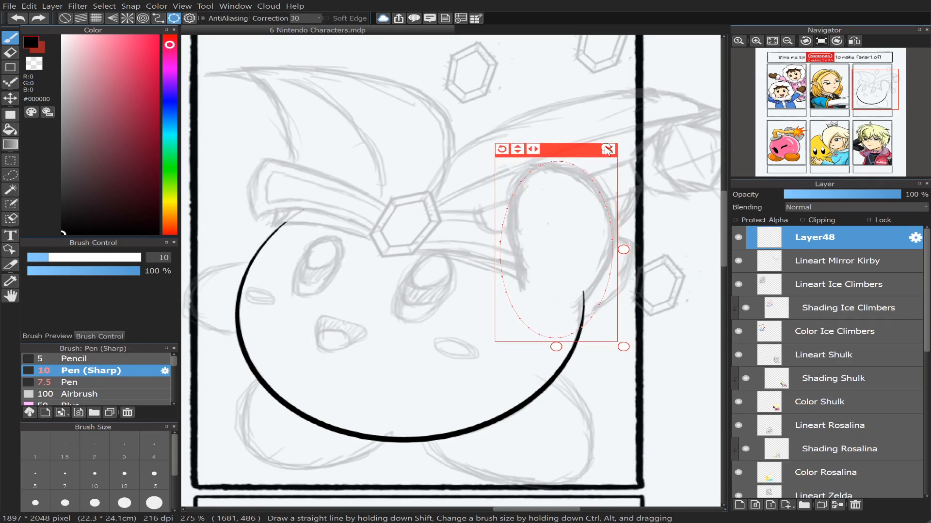
# Step: Turn off the ellipse snap and ink Kirby's raised arm freehand over the sketch with Pen (Sharp) at size 10
pyautogui.click(607, 149)
pyautogui.moveTo(520, 282)
pyautogui.mouseDown()
pyautogui.moveTo(520, 189)
pyautogui.moveTo(592, 164)
pyautogui.moveTo(624, 220)
pyautogui.moveTo(608, 278)
pyautogui.moveTo(589, 293)
pyautogui.mouseUp()
pyautogui.hotkey('ctrl', 'z')
pyautogui.moveTo(522, 286)
pyautogui.mouseDown()
pyautogui.moveTo(518, 209)
pyautogui.moveTo(532, 176)
pyautogui.moveTo(558, 174)
pyautogui.moveTo(595, 201)
pyautogui.moveTo(596, 264)
pyautogui.moveTo(584, 292)
pyautogui.mouseUp()
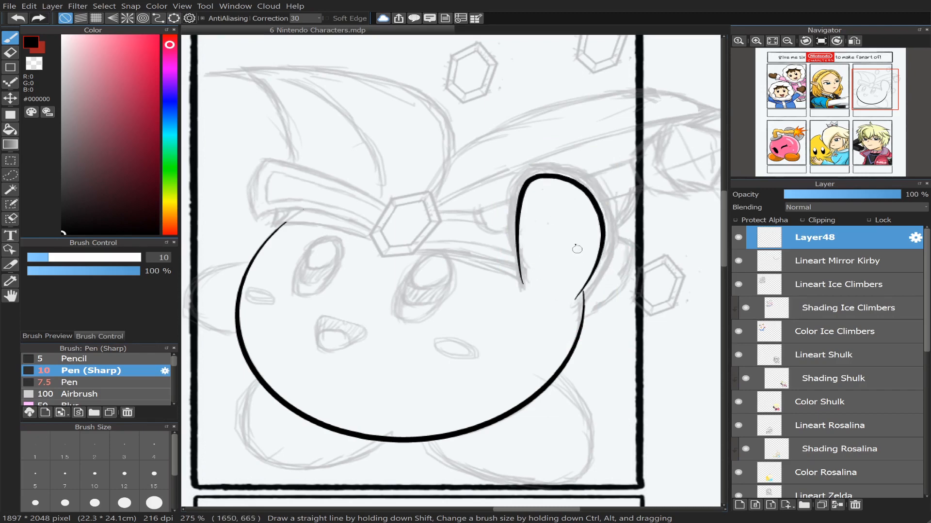
pyautogui.hotkey('ctrl', 'z')
pyautogui.moveTo(521, 283)
pyautogui.mouseDown()
pyautogui.moveTo(518, 216)
pyautogui.moveTo(532, 180)
pyautogui.moveTo(579, 177)
pyautogui.moveTo(612, 220)
pyautogui.moveTo(582, 299)
pyautogui.mouseUp()
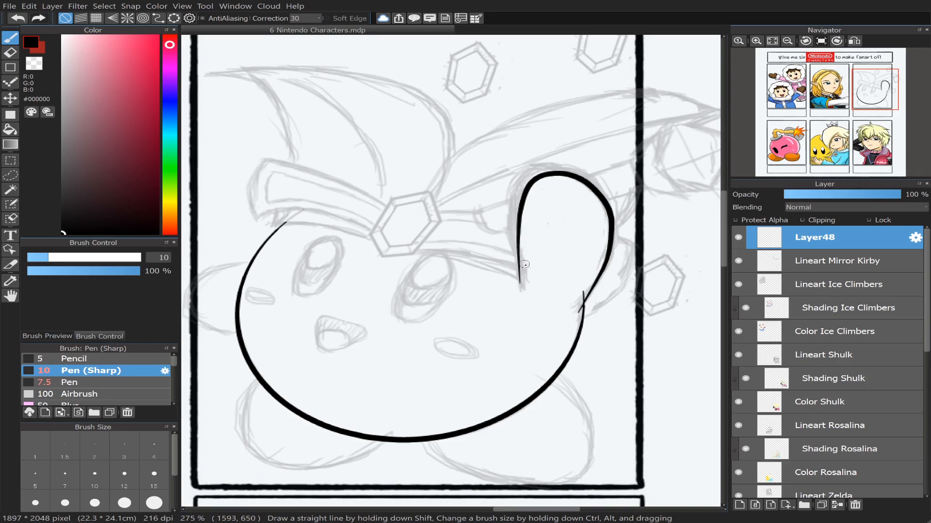
pyautogui.hotkey('ctrl', 'z')
pyautogui.moveTo(516, 275)
pyautogui.mouseDown()
pyautogui.moveTo(550, 168)
pyautogui.moveTo(607, 187)
pyautogui.moveTo(620, 217)
pyautogui.moveTo(584, 310)
pyautogui.mouseUp()
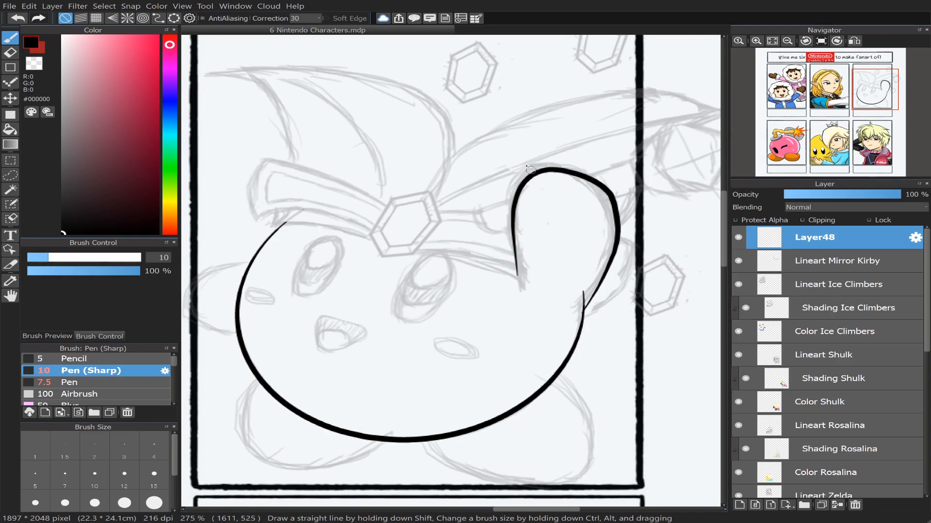
pyautogui.hotkey('ctrl', 'z')
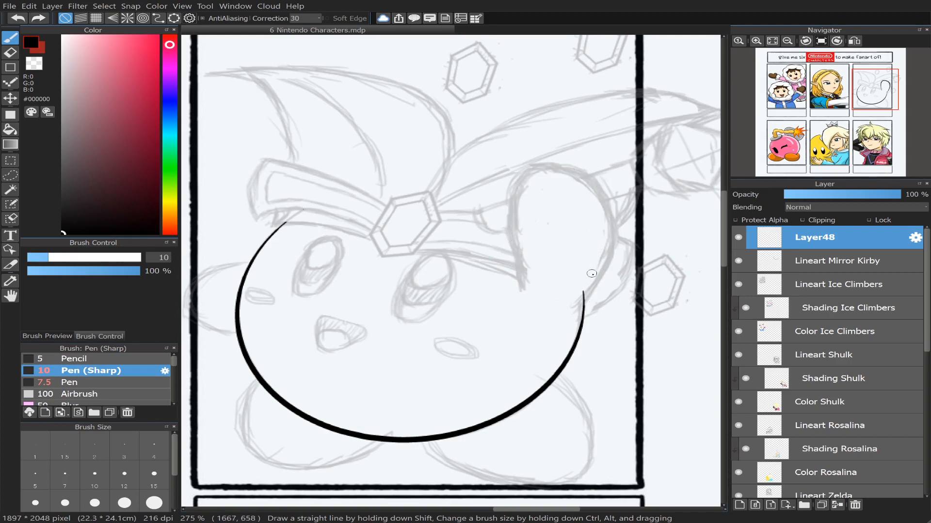
pyautogui.moveTo(585, 298)
pyautogui.mouseDown()
pyautogui.moveTo(611, 238)
pyautogui.moveTo(605, 186)
pyautogui.moveTo(576, 167)
pyautogui.moveTo(556, 165)
pyautogui.moveTo(521, 190)
pyautogui.moveTo(513, 216)
pyautogui.moveTo(534, 278)
pyautogui.mouseUp()
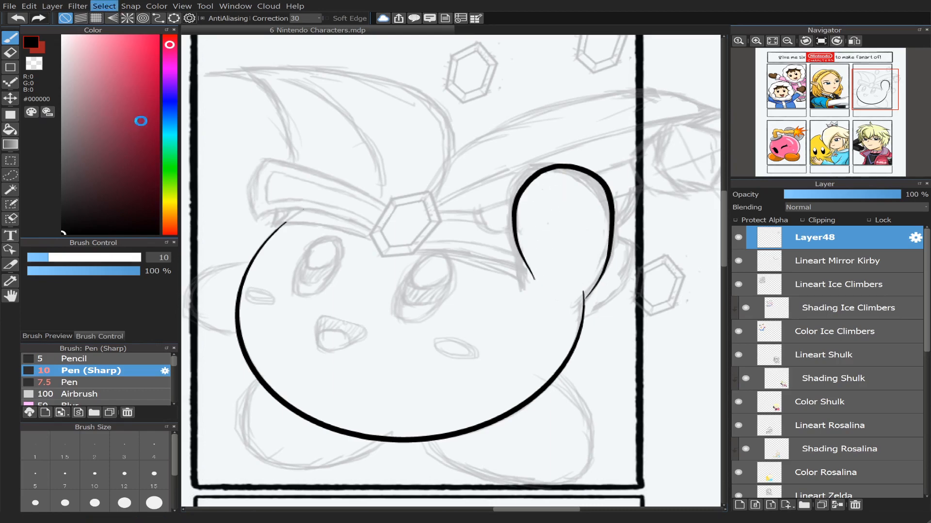
# Step: Transform the raised arm outline slightly larger, shift it by (-8, 7), and erase its overlap at the body outline
pyautogui.hotkey('ctrl', 't')
pyautogui.moveTo(509, 146); pyautogui.dragTo(505, 140)
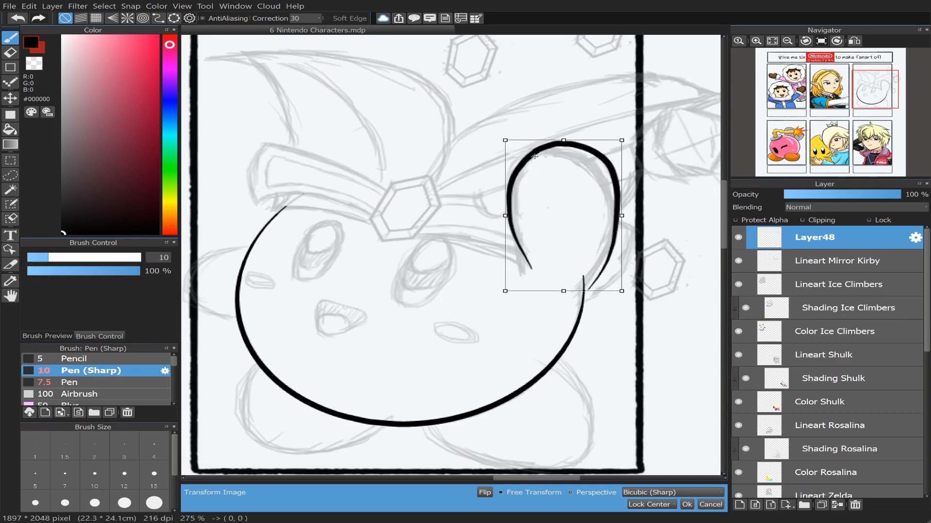
pyautogui.moveTo(583, 194); pyautogui.dragTo(577, 197)
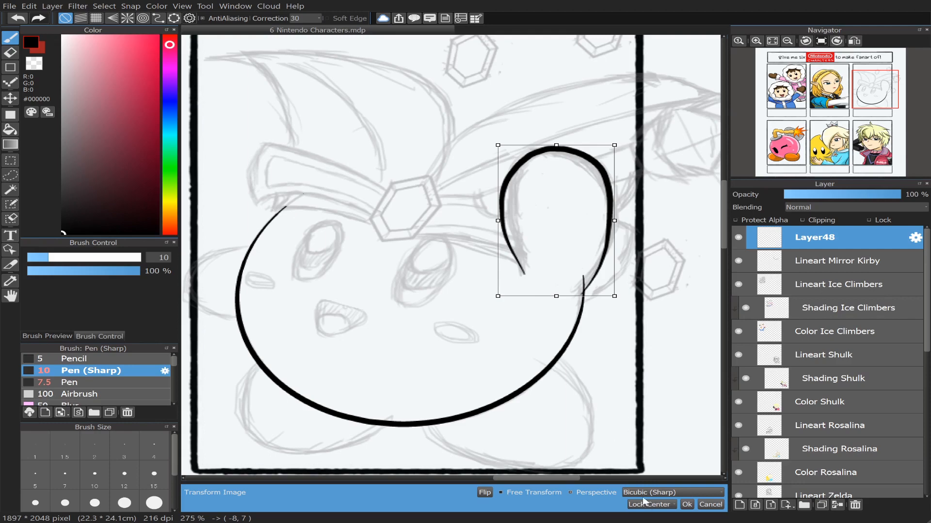
pyautogui.click(687, 504)
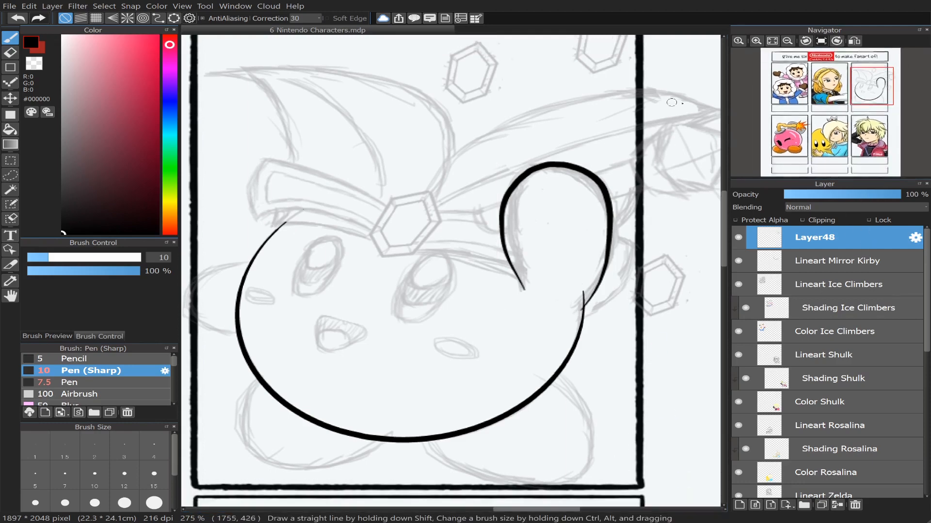
pyautogui.press('e')
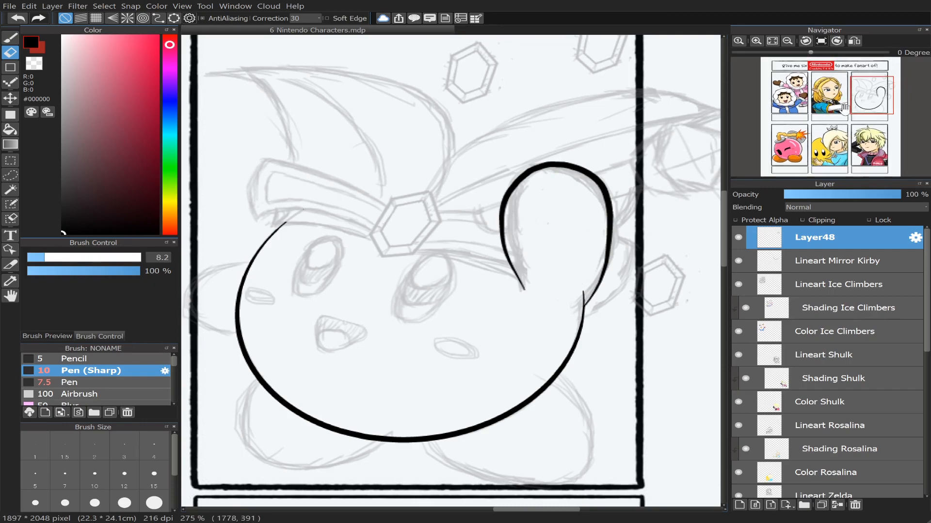
# Step: Ink the small arm on the left side of Kirby's body with Pen (Sharp) at size 7, closing it at the body outline
pyautogui.moveTo(845, 108); pyautogui.dragTo(838, 112)
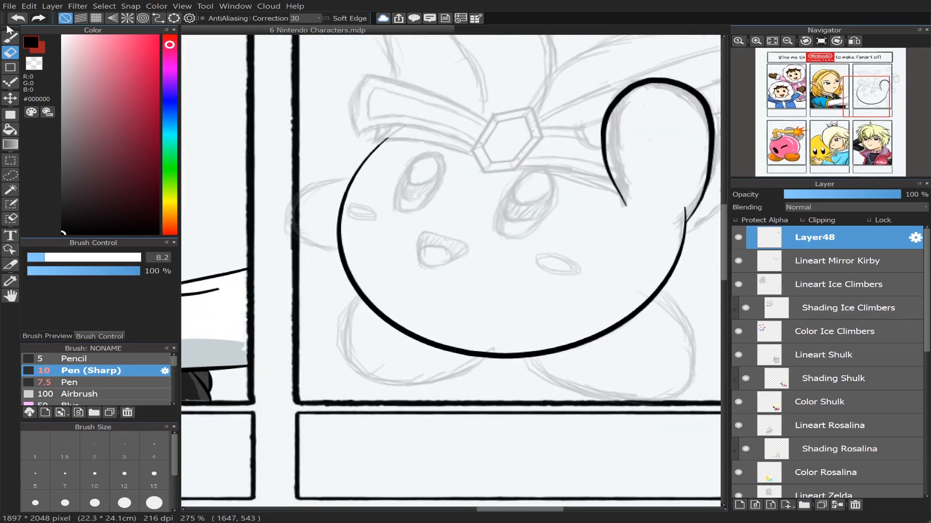
pyautogui.click(10, 37)
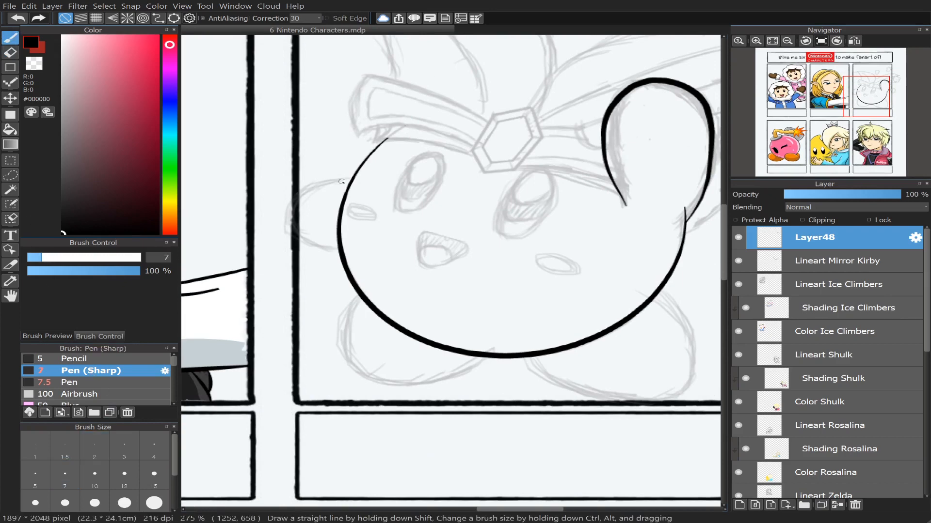
pyautogui.moveTo(349, 178); pyautogui.dragTo(280, 204)
pyautogui.hotkey('ctrl', 'z')
pyautogui.moveTo(351, 179); pyautogui.dragTo(310, 189)
pyautogui.hotkey('ctrl', 'z')
pyautogui.scroll(-2, 854, 110)
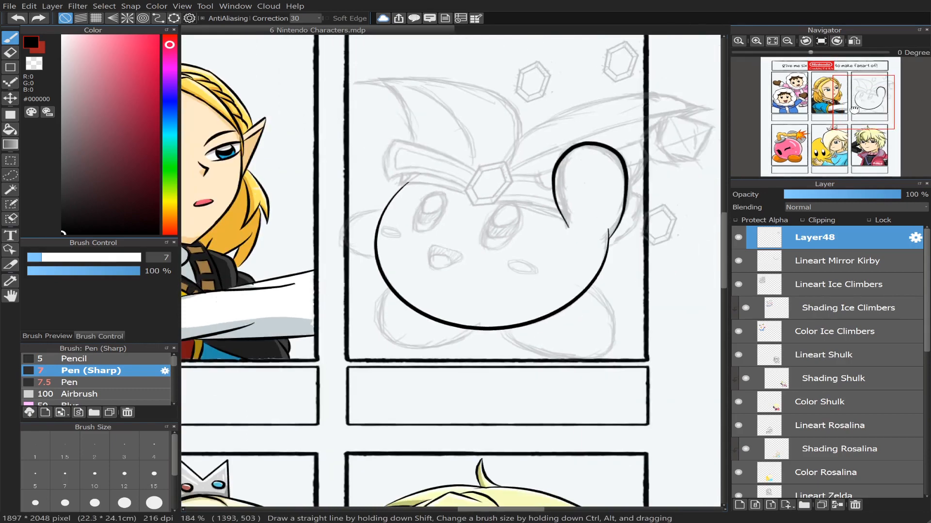
pyautogui.scroll(2, 854, 109)
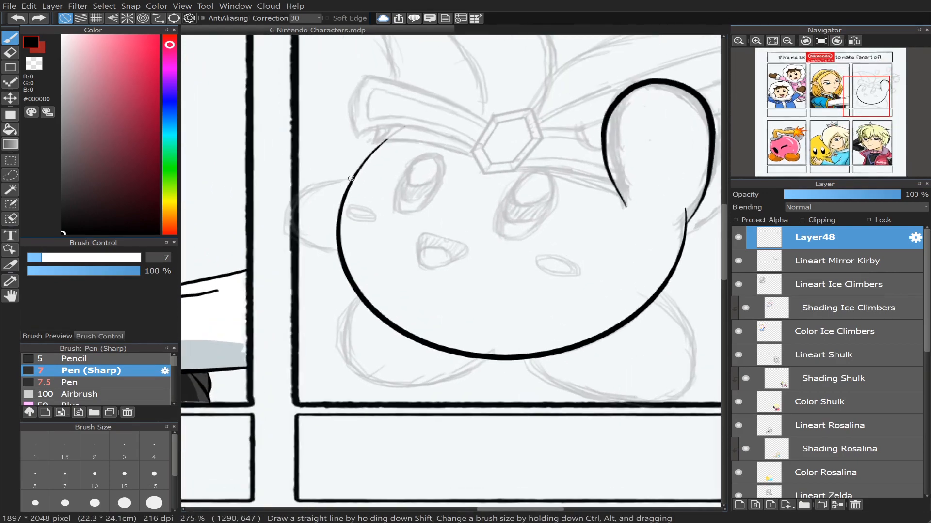
pyautogui.moveTo(319, 185)
pyautogui.mouseDown()
pyautogui.moveTo(295, 202)
pyautogui.moveTo(295, 229)
pyautogui.moveTo(333, 240)
pyautogui.mouseUp()
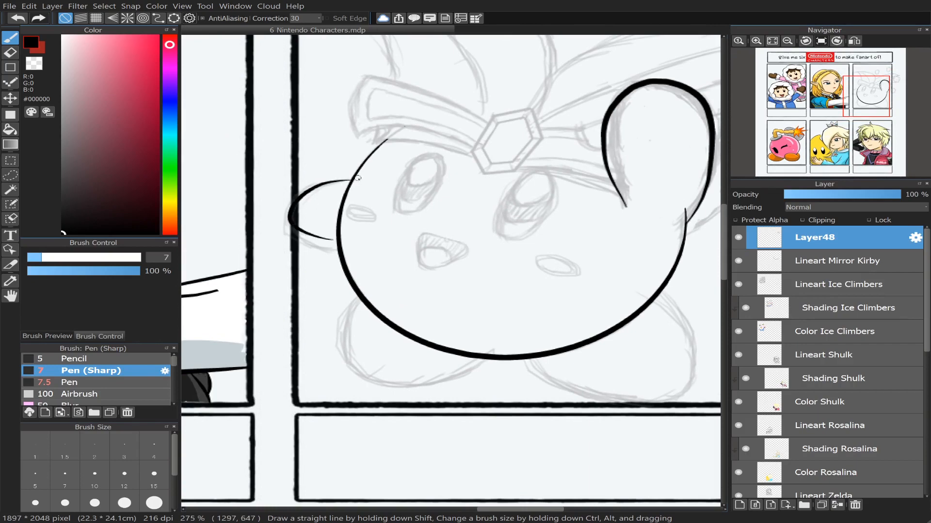
pyautogui.hotkey('ctrl', 'z')
pyautogui.moveTo(352, 179)
pyautogui.mouseDown()
pyautogui.moveTo(307, 190)
pyautogui.moveTo(276, 220)
pyautogui.moveTo(335, 251)
pyautogui.mouseUp()
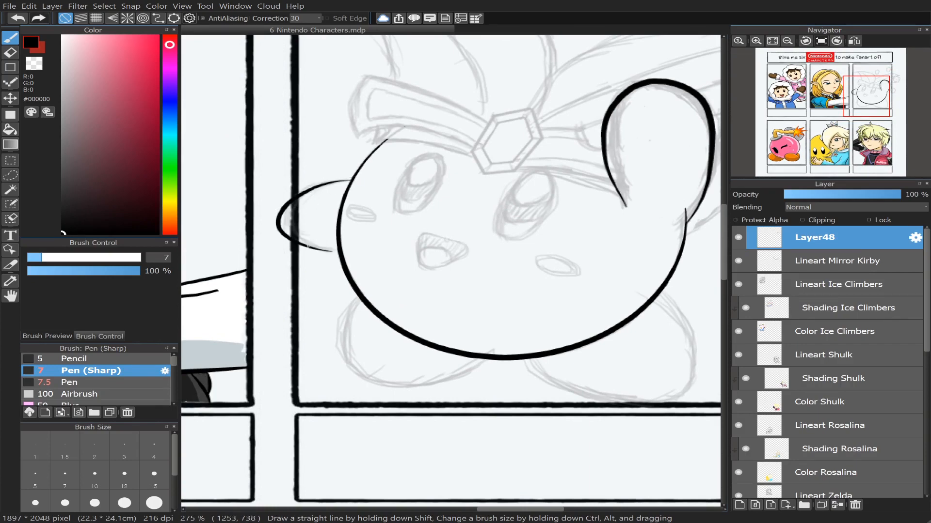
pyautogui.hotkey('ctrl', 'z')
pyautogui.moveTo(301, 244); pyautogui.dragTo(338, 252)
# Step: Ink Kirby's left foot below the body with Pen (Sharp) at size 10
pyautogui.moveTo(861, 101)
pyautogui.mouseDown()
pyautogui.moveTo(885, 93)
pyautogui.moveTo(871, 93)
pyautogui.moveTo(862, 112)
pyautogui.mouseUp()
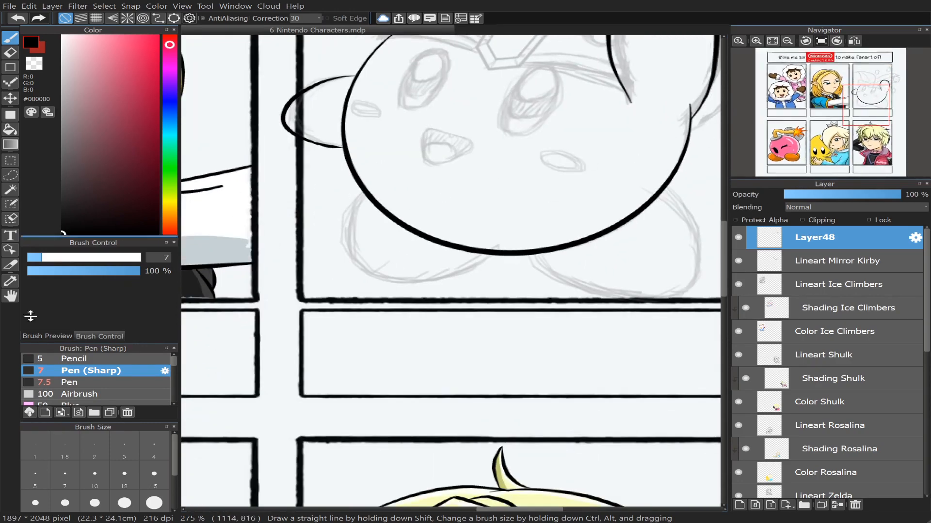
pyautogui.moveTo(363, 197)
pyautogui.mouseDown()
pyautogui.moveTo(413, 281)
pyautogui.moveTo(504, 257)
pyautogui.mouseUp()
pyautogui.hotkey('ctrl', 'z')
pyautogui.click(103, 483)
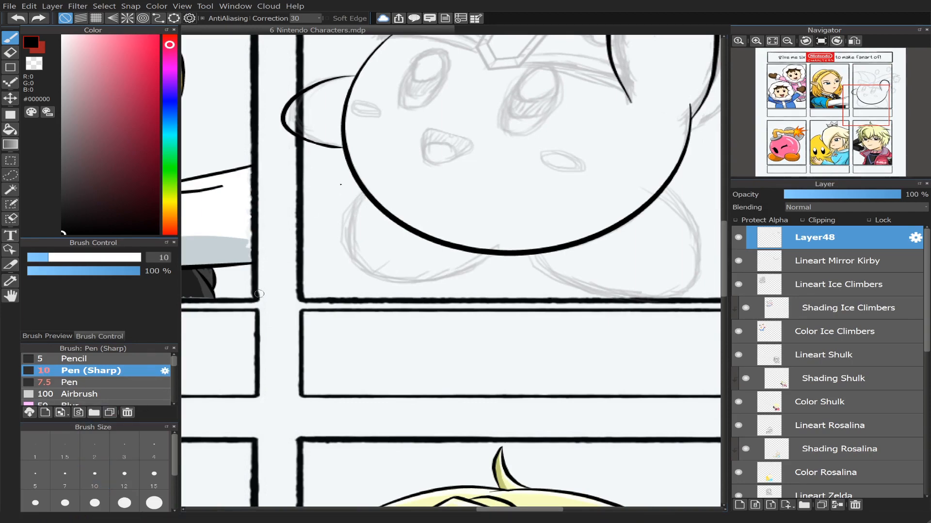
pyautogui.moveTo(362, 193)
pyautogui.mouseDown()
pyautogui.moveTo(351, 232)
pyautogui.moveTo(385, 275)
pyautogui.moveTo(506, 255)
pyautogui.mouseUp()
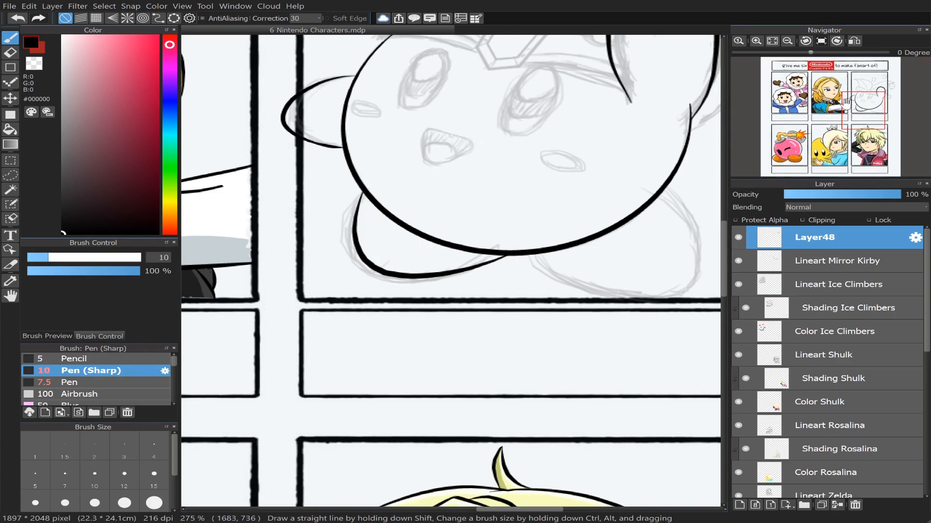
# Step: Ink Kirby's other foot in a horizontally flipped view, restore the view, and erase the stroke tip overlapping the body
pyautogui.moveTo(861, 106); pyautogui.dragTo(874, 101)
pyautogui.click(854, 41)
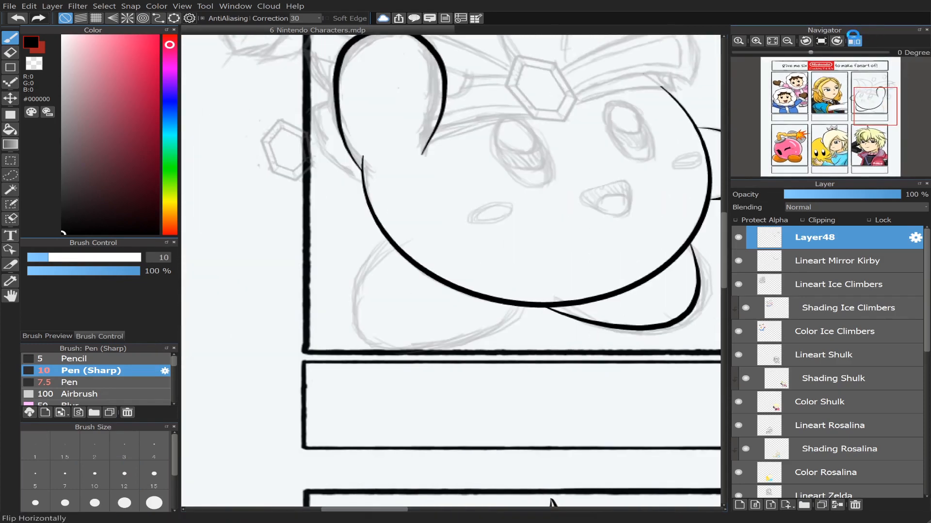
pyautogui.moveTo(390, 244); pyautogui.dragTo(374, 263)
pyautogui.moveTo(357, 302)
pyautogui.mouseDown()
pyautogui.moveTo(465, 353)
pyautogui.moveTo(548, 308)
pyautogui.mouseUp()
pyautogui.hotkey('ctrl', 'z')
pyautogui.moveTo(388, 244)
pyautogui.mouseDown()
pyautogui.moveTo(357, 286)
pyautogui.moveTo(365, 335)
pyautogui.moveTo(465, 333)
pyautogui.moveTo(523, 302)
pyautogui.mouseUp()
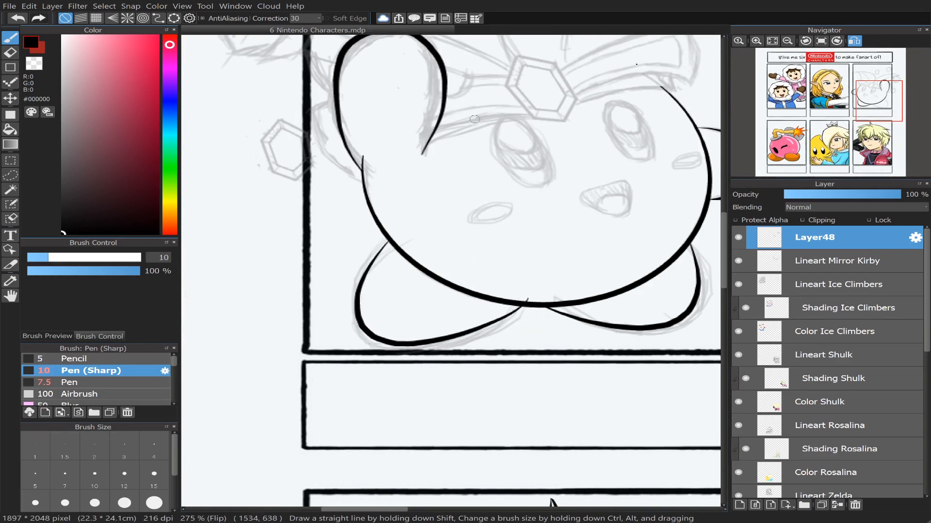
pyautogui.click(854, 40)
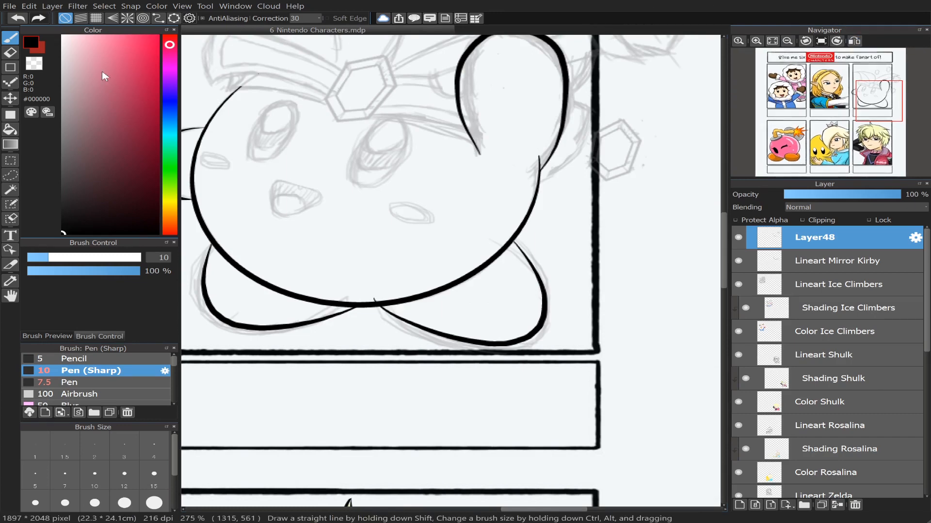
pyautogui.press('e')
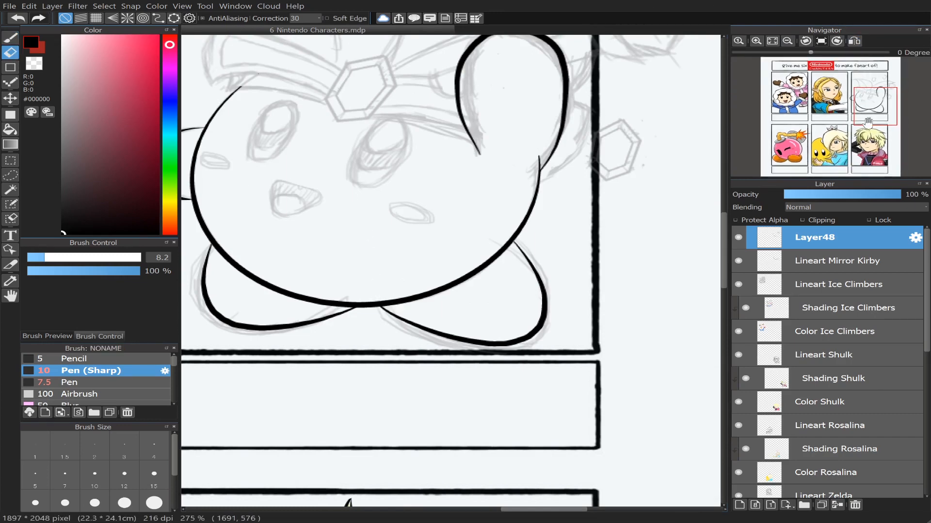
# Step: Merge the inked body layer down into Lineart Mirror Kirby and add a new empty layer above it
pyautogui.moveTo(860, 109); pyautogui.dragTo(855, 98)
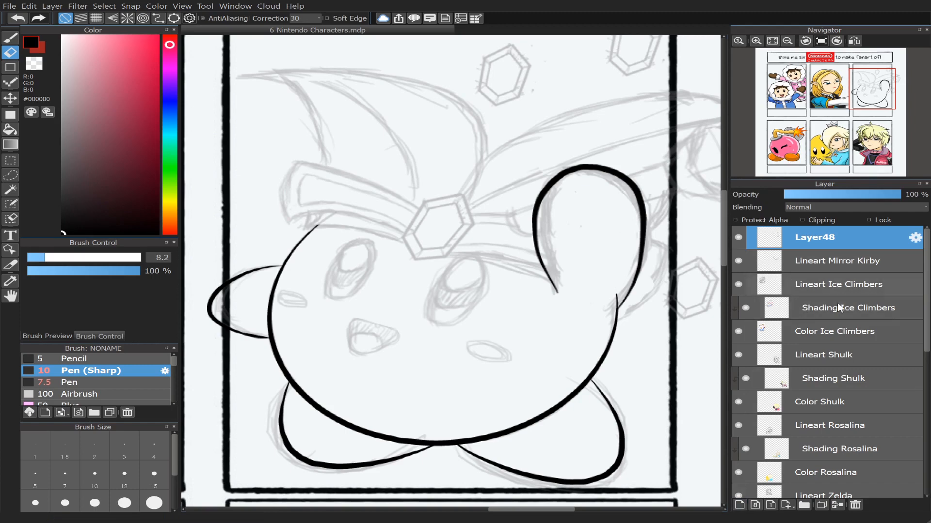
pyautogui.click(837, 506)
pyautogui.click(739, 237)
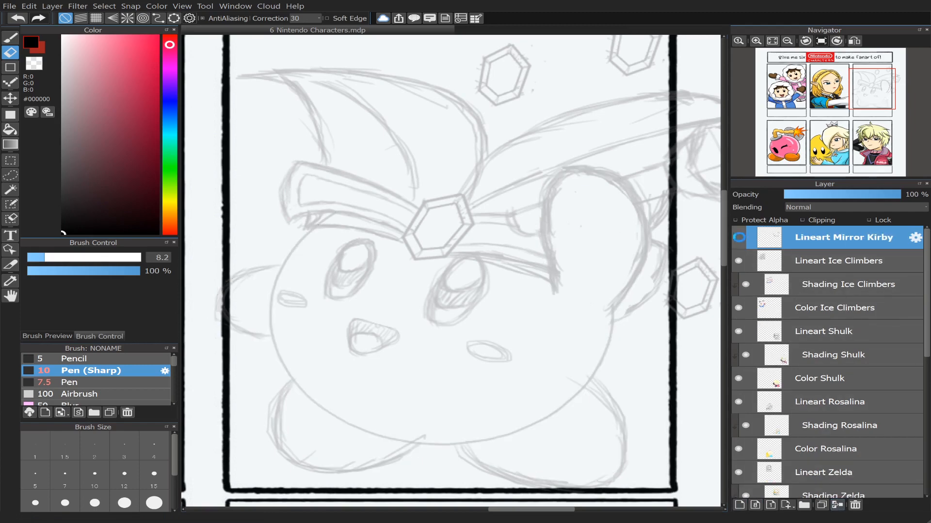
pyautogui.click(741, 238)
pyautogui.click(740, 505)
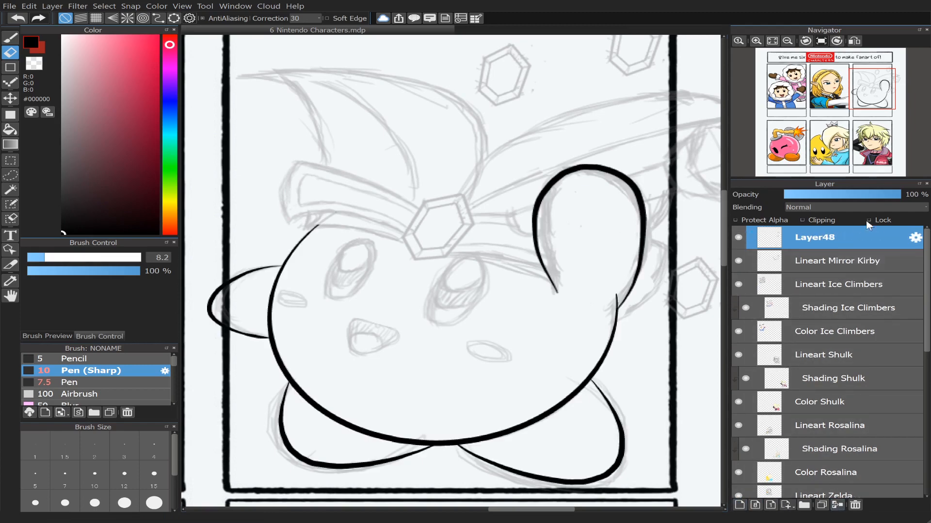
# Step: Ink the outer hexagon of the forehead gem with straight line segments using the Pen brush at size 3
pyautogui.click(11, 38)
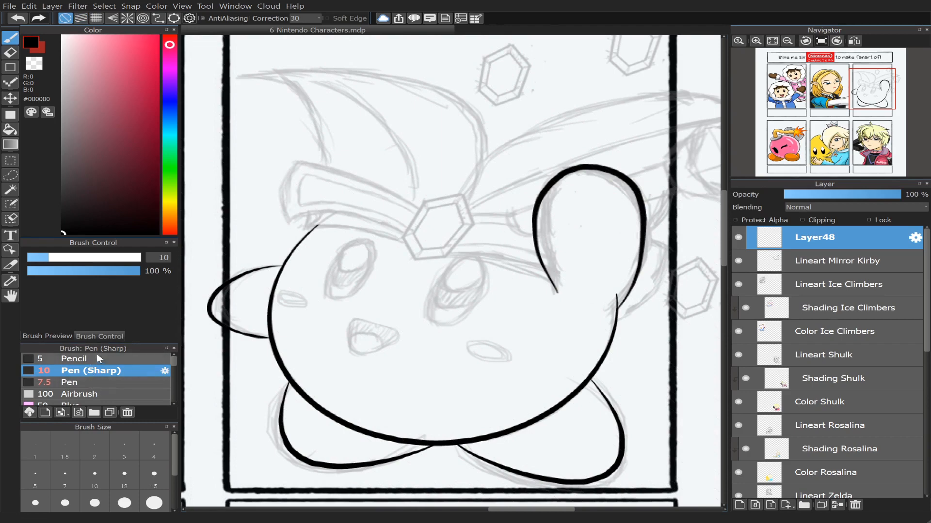
pyautogui.click(133, 457)
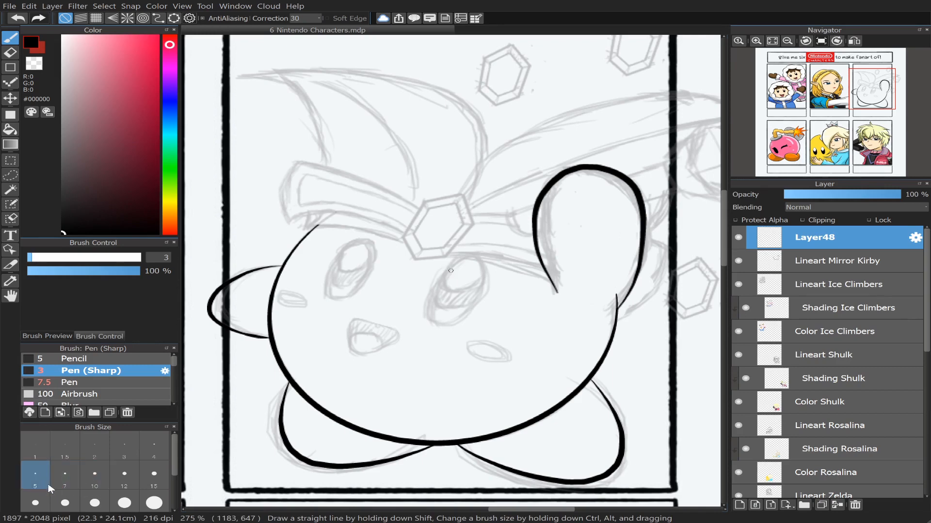
pyautogui.click(80, 384)
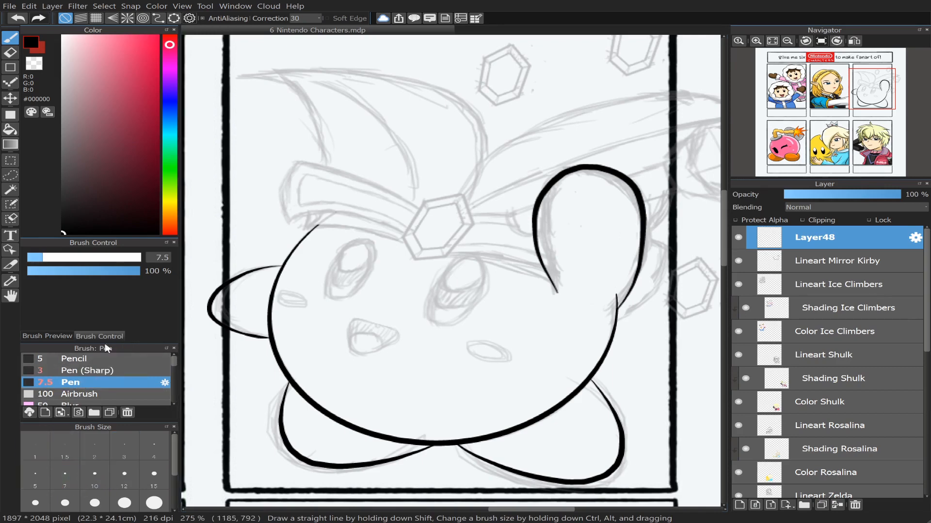
pyautogui.click(128, 452)
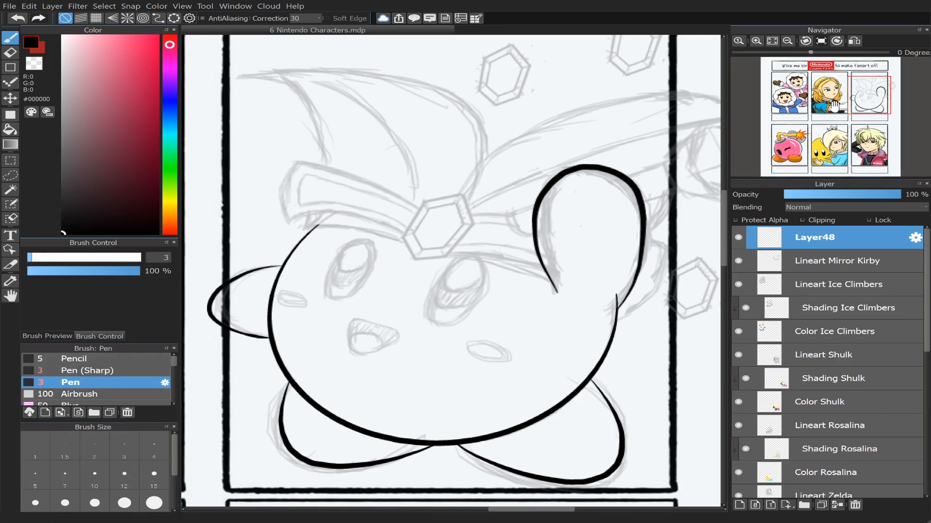
pyautogui.scroll(-1, 854, 103)
pyautogui.scroll(2, 855, 104)
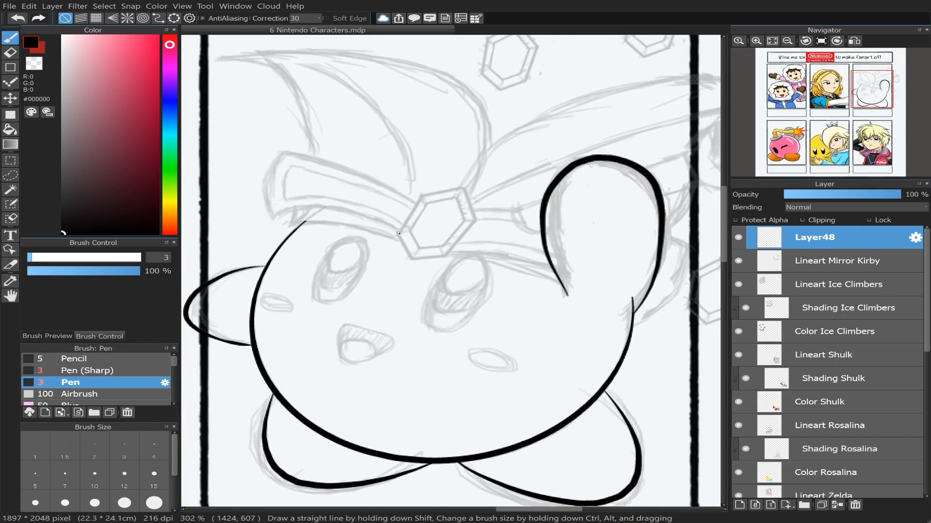
pyautogui.keyDown('shift'); pyautogui.click(422, 195); pyautogui.keyUp('shift')
pyautogui.keyDown('shift'); pyautogui.click(464, 187); pyautogui.keyUp('shift')
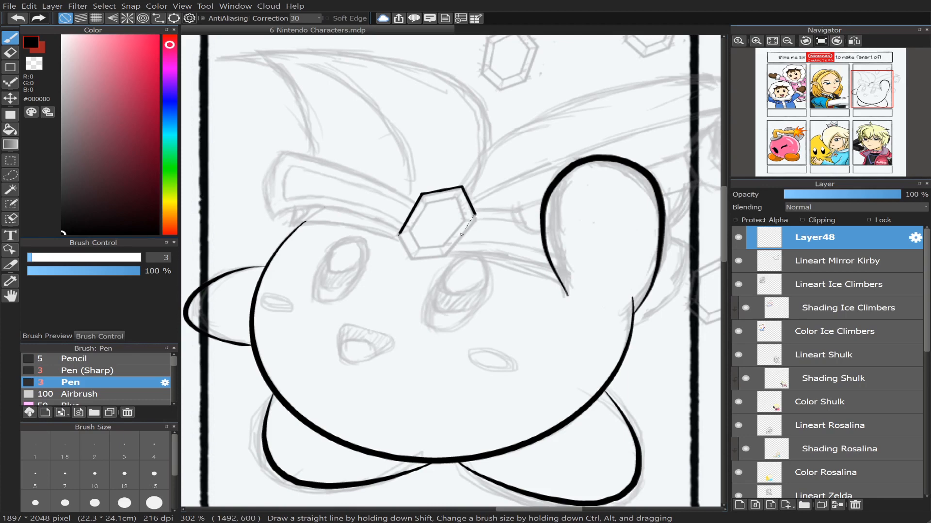
pyautogui.keyDown('shift'); pyautogui.click(446, 255); pyautogui.keyUp('shift')
pyautogui.keyDown('shift'); pyautogui.click(413, 260); pyautogui.keyUp('shift')
pyautogui.keyDown('shift'); pyautogui.click(400, 233); pyautogui.keyUp('shift')
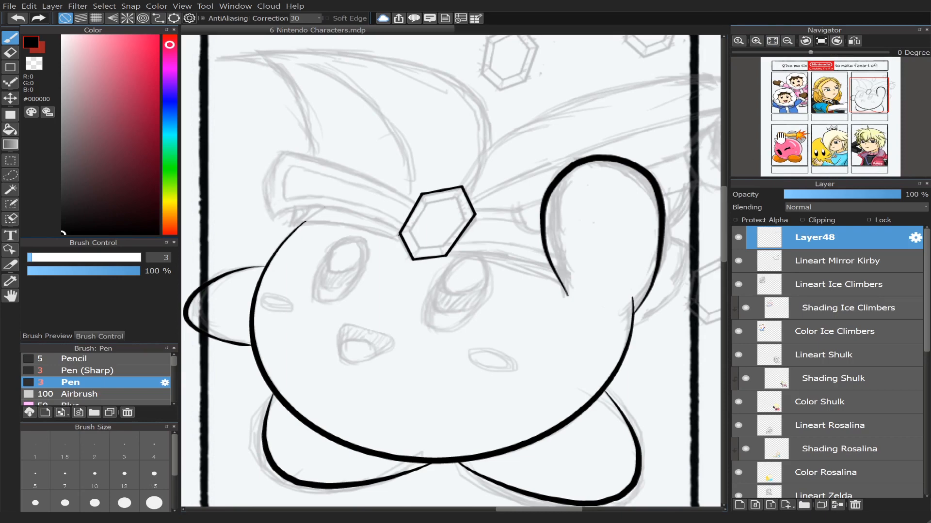
# Step: Duplicate the gem's hexagon onto a new layer, scale the copy down to form the inner outline, and merge it into Layer48
pyautogui.hotkey('ctrl', 'shift', 'n')
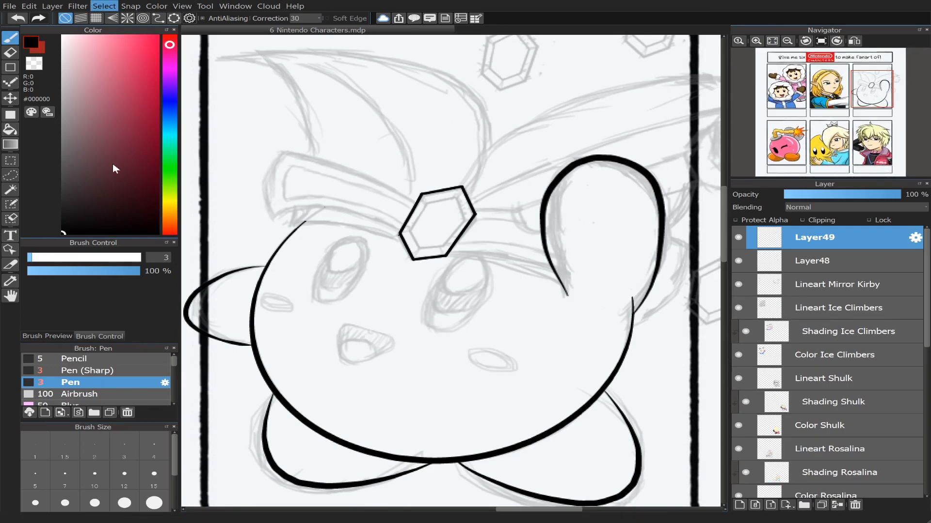
pyautogui.click(118, 123)
pyautogui.moveTo(479, 166); pyautogui.dragTo(462, 176)
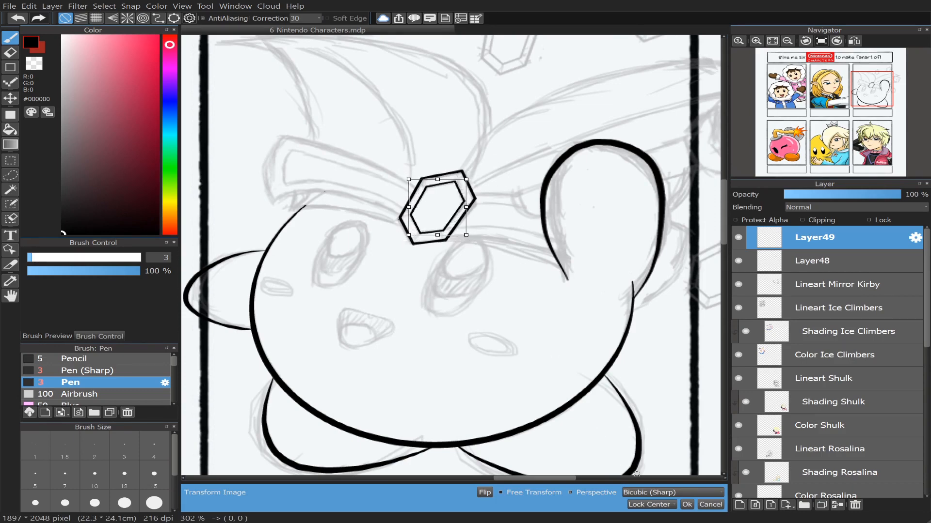
pyautogui.click(687, 505)
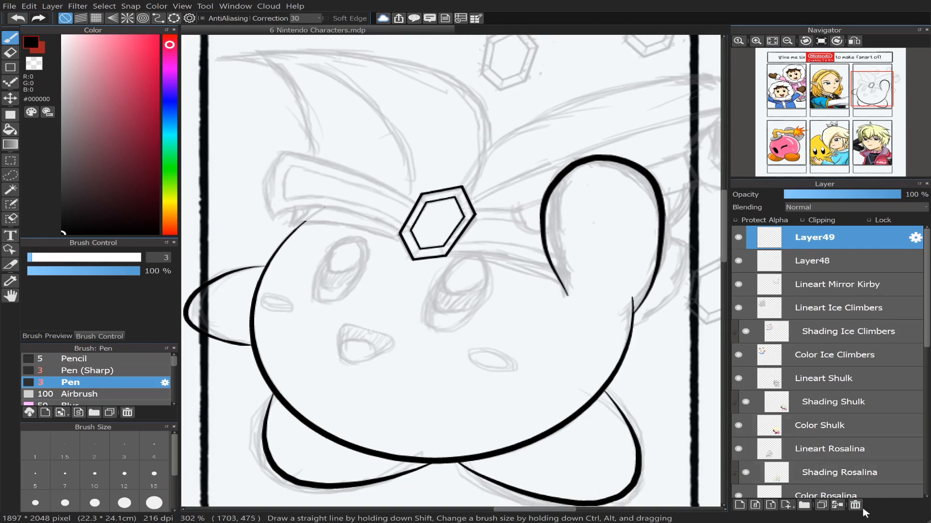
pyautogui.click(837, 505)
# Step: Ink short facet lines joining the corners of the forehead gem's inner and outer hexagons
pyautogui.click(756, 41)
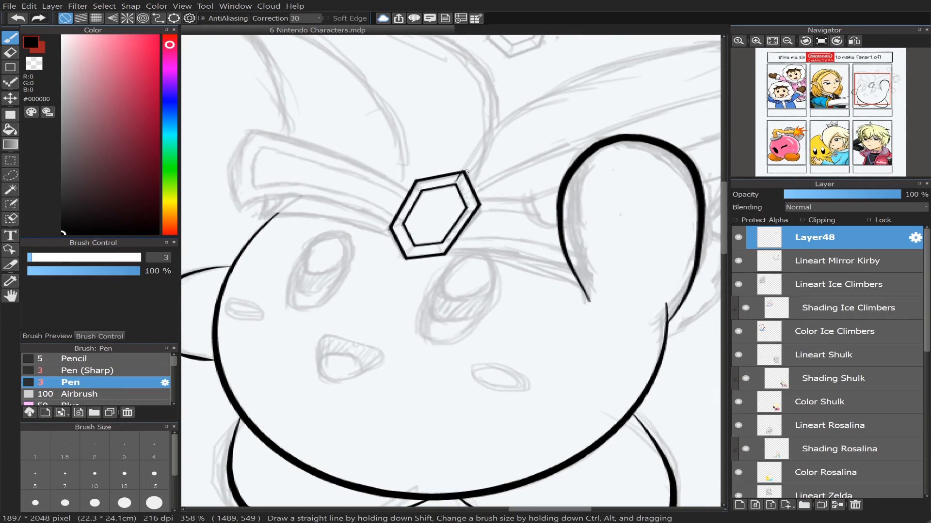
pyautogui.hotkey('ctrl', 'z')
pyautogui.moveTo(455, 184); pyautogui.dragTo(460, 178)
# Step: Copy the finished gem onto a new layer, then move, shrink and rotate it to fit the sketched floating gem above Kirby's head
pyautogui.scroll(-2, 845, 121)
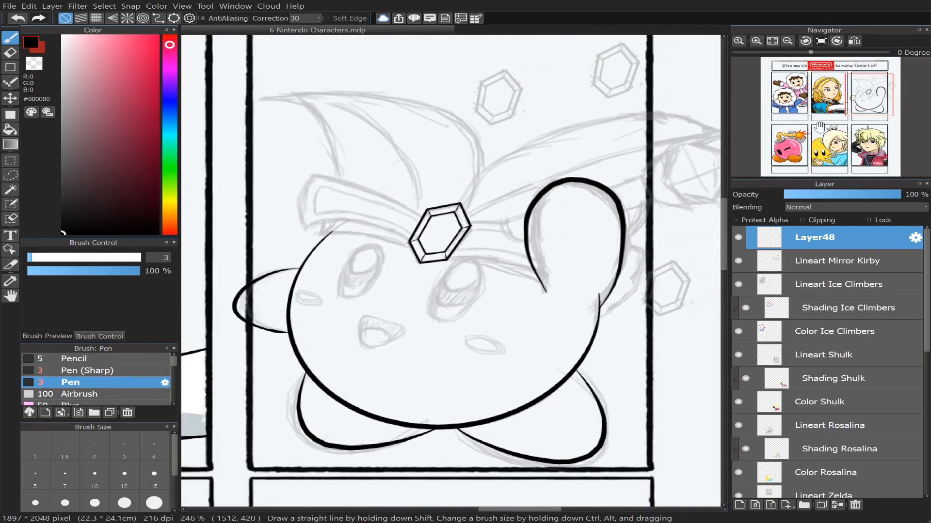
pyautogui.scroll(-2, 864, 101)
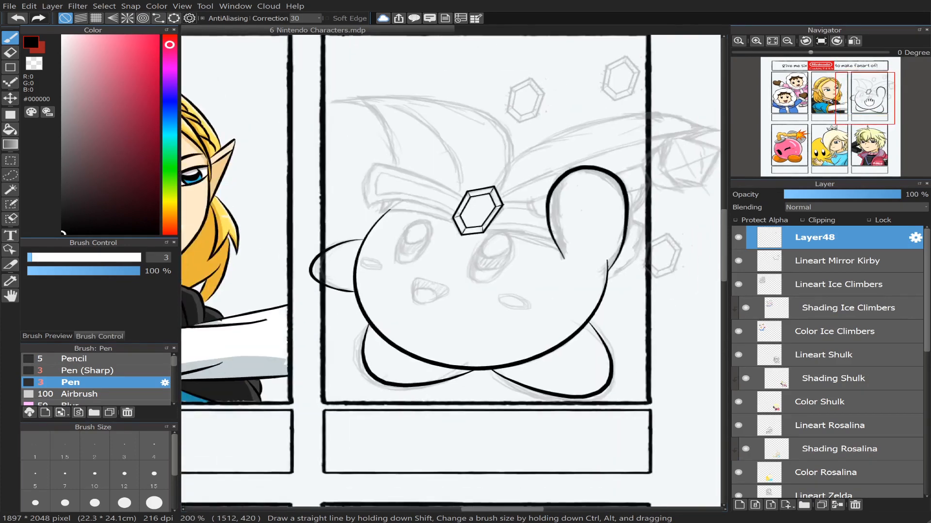
pyautogui.moveTo(869, 101); pyautogui.dragTo(879, 100)
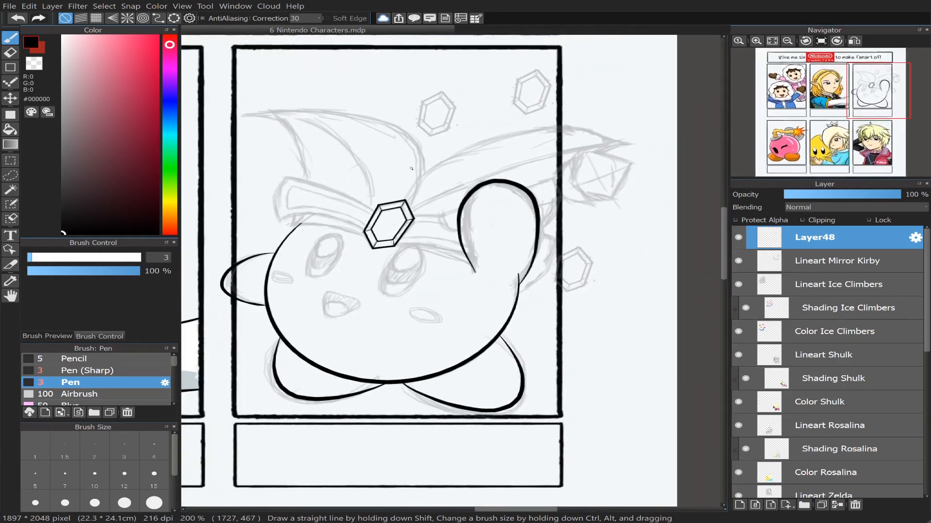
pyautogui.hotkey('ctrl', 'shift', 'n')
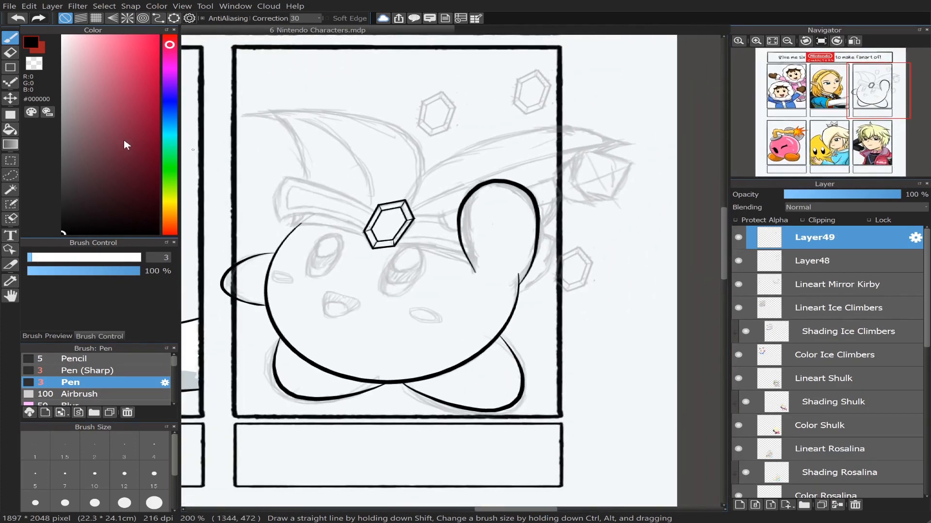
pyautogui.click(14, 102)
pyautogui.moveTo(383, 224); pyautogui.dragTo(438, 111)
pyautogui.hotkey('ctrl', 't')
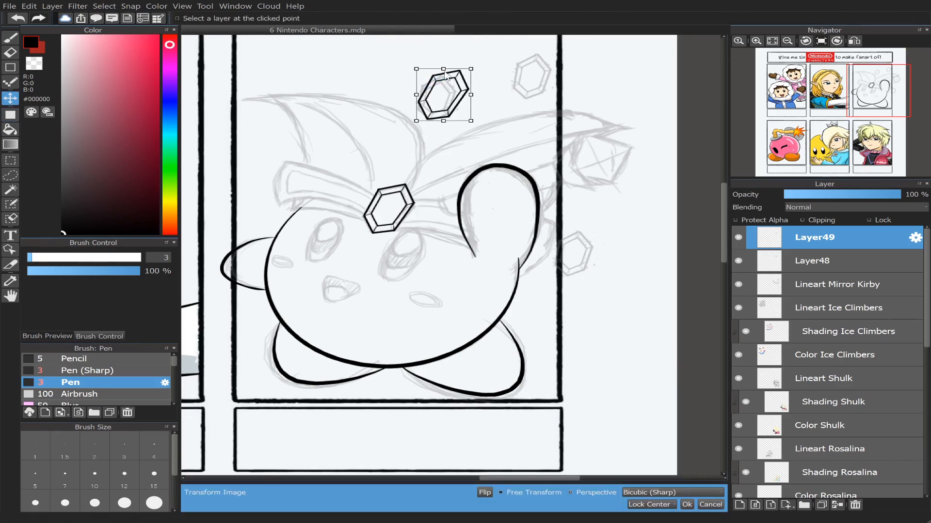
pyautogui.moveTo(416, 65); pyautogui.dragTo(447, 74)
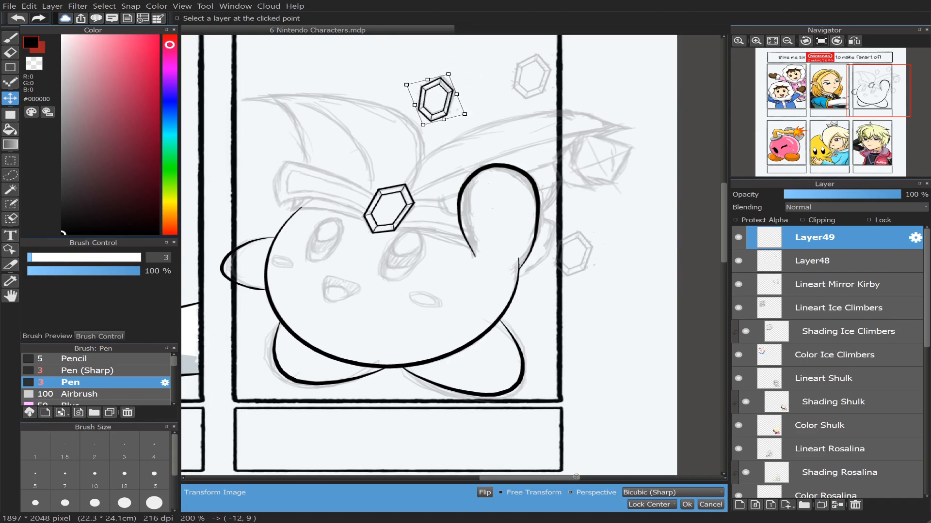
pyautogui.click(686, 505)
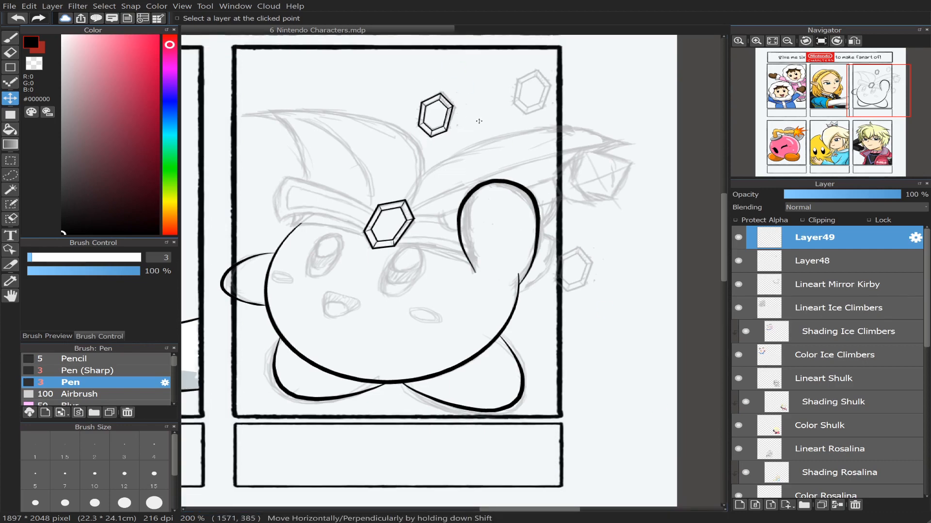
# Step: Place two more copies of the floating gem on new layers, one at the panel's upper-right corner and one beside the raised arm
pyautogui.hotkey('ctrl', 'shift', 'n')
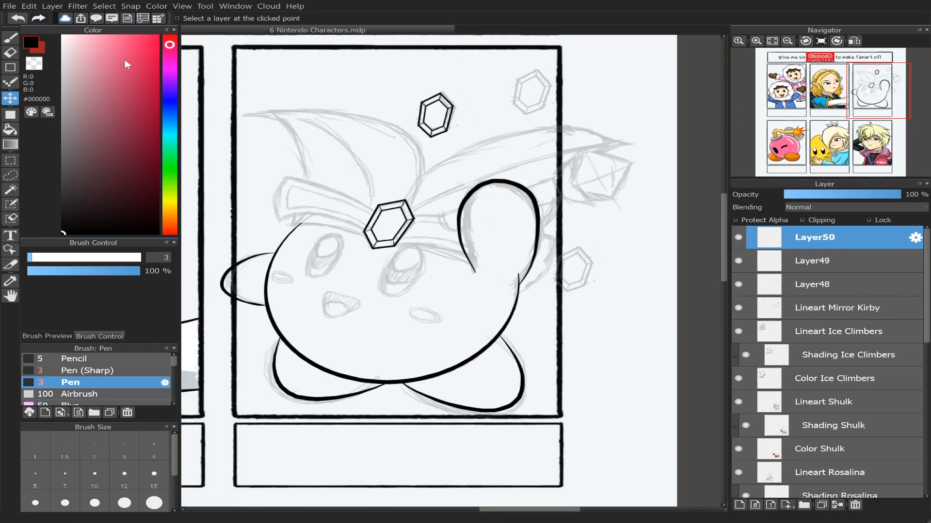
pyautogui.moveTo(438, 115)
pyautogui.mouseDown()
pyautogui.moveTo(529, 104)
pyautogui.moveTo(535, 94)
pyautogui.mouseUp()
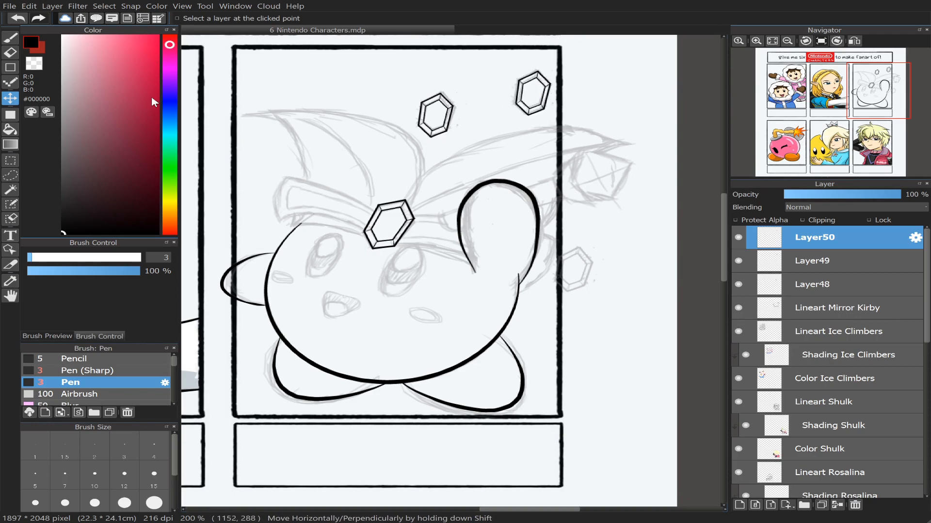
pyautogui.hotkey('ctrl', 'shift', 'n')
pyautogui.hotkey('ctrl', 'v')
pyautogui.moveTo(435, 119)
pyautogui.mouseDown()
pyautogui.moveTo(538, 154)
pyautogui.moveTo(605, 245)
pyautogui.moveTo(571, 270)
pyautogui.moveTo(587, 258)
pyautogui.mouseUp()
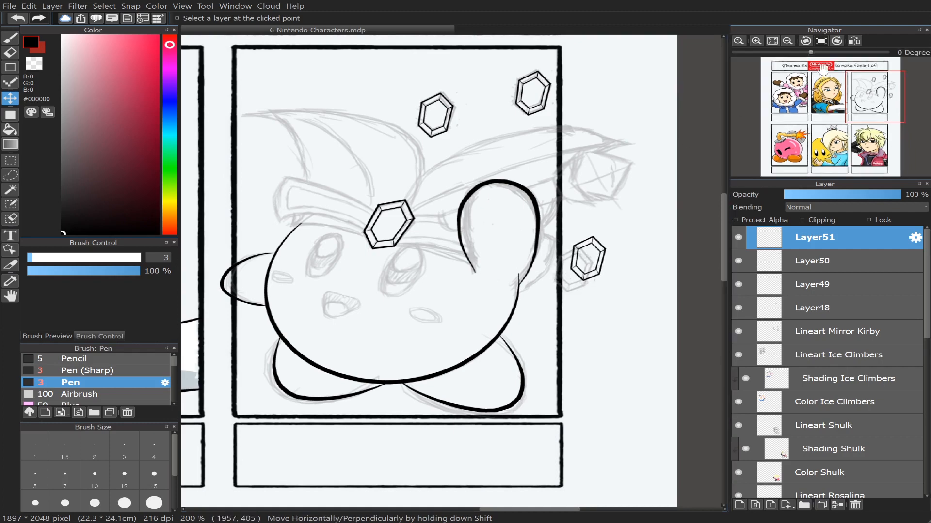
# Step: Merge all the gem layers down into Lineart Mirror Kirby and toggle that layer's visibility to compare it with the sketch
pyautogui.click(837, 505)
pyautogui.click(837, 505)
pyautogui.click(837, 505)
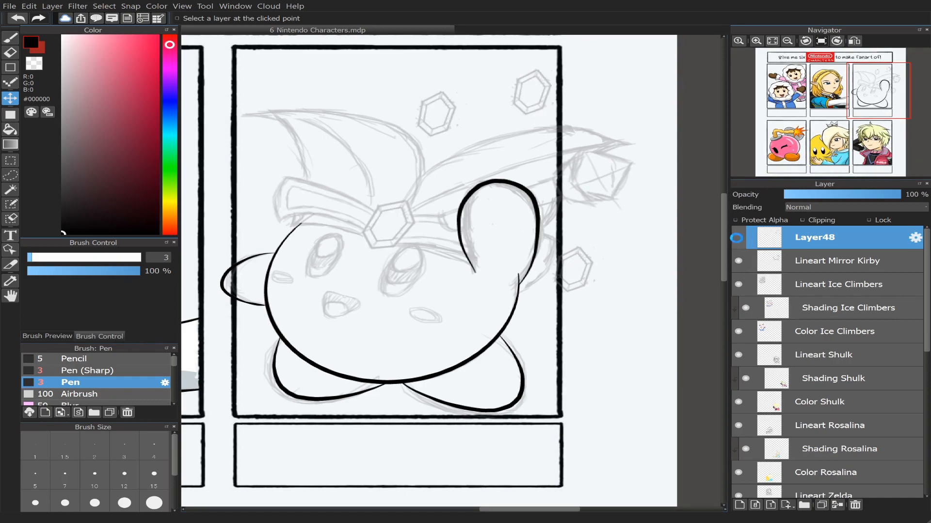
pyautogui.click(844, 114)
pyautogui.moveTo(845, 114); pyautogui.dragTo(872, 101)
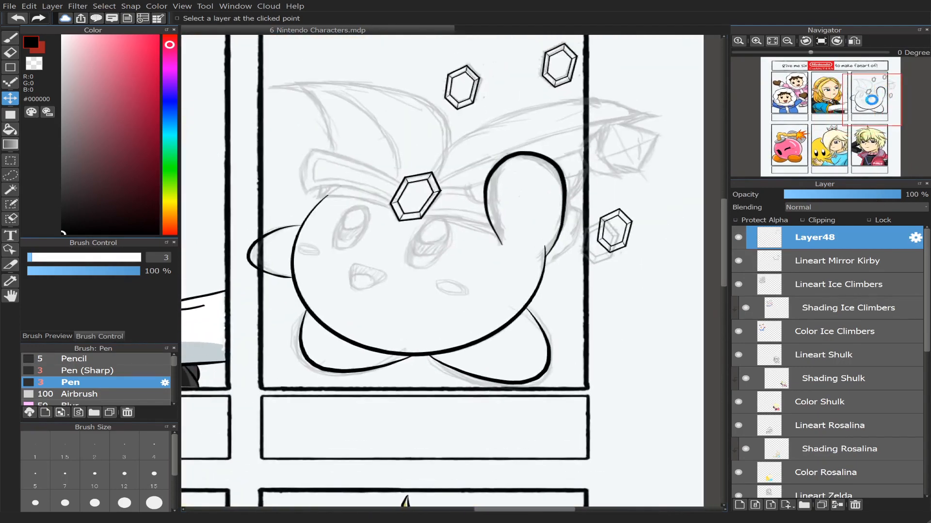
pyautogui.click(837, 506)
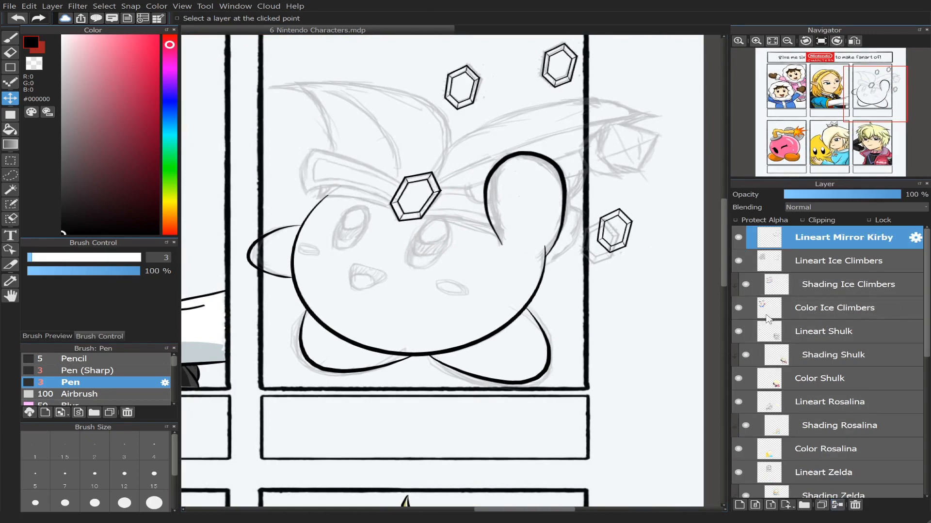
pyautogui.click(737, 238)
pyautogui.click(735, 239)
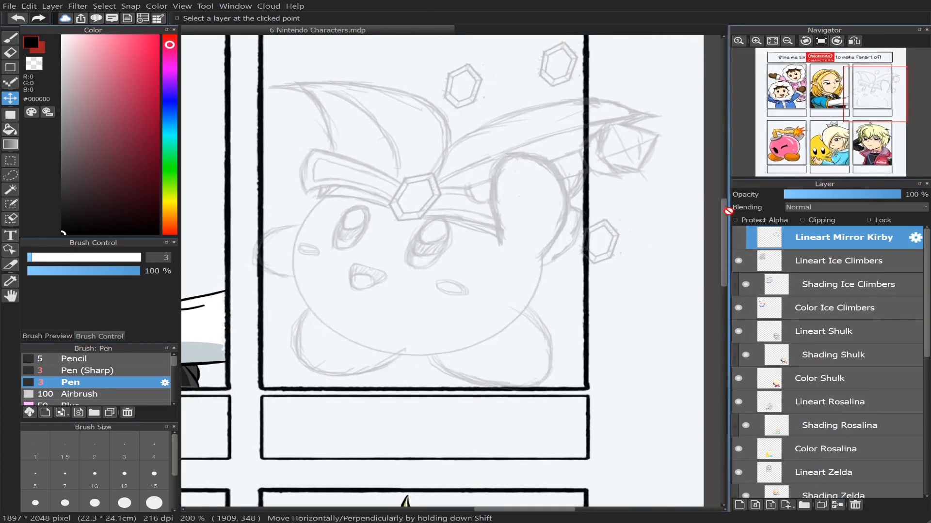
pyautogui.click(737, 238)
# Step: Add a new layer and ink the headband's upper edge from the forehead gem to the raised arm with Pen (Sharp) at size 7
pyautogui.scroll(1, 848, 97)
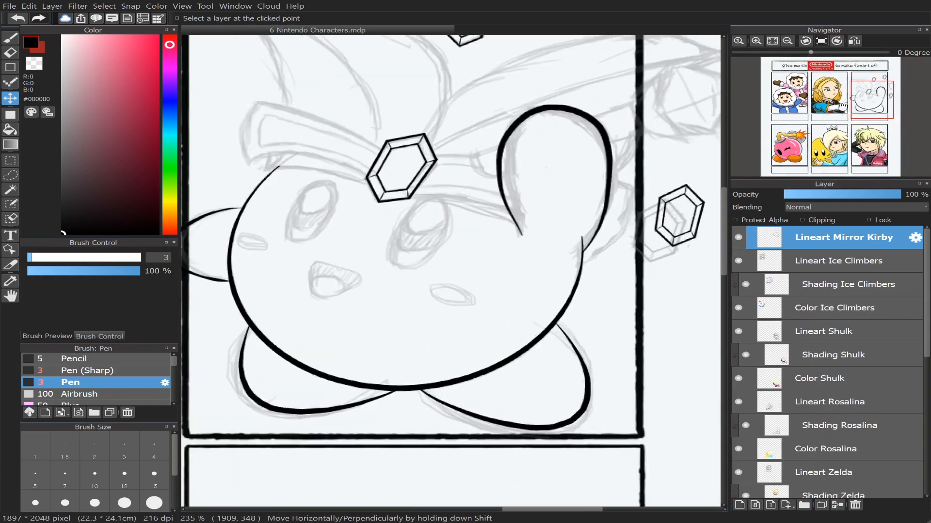
pyautogui.moveTo(857, 105); pyautogui.dragTo(864, 98)
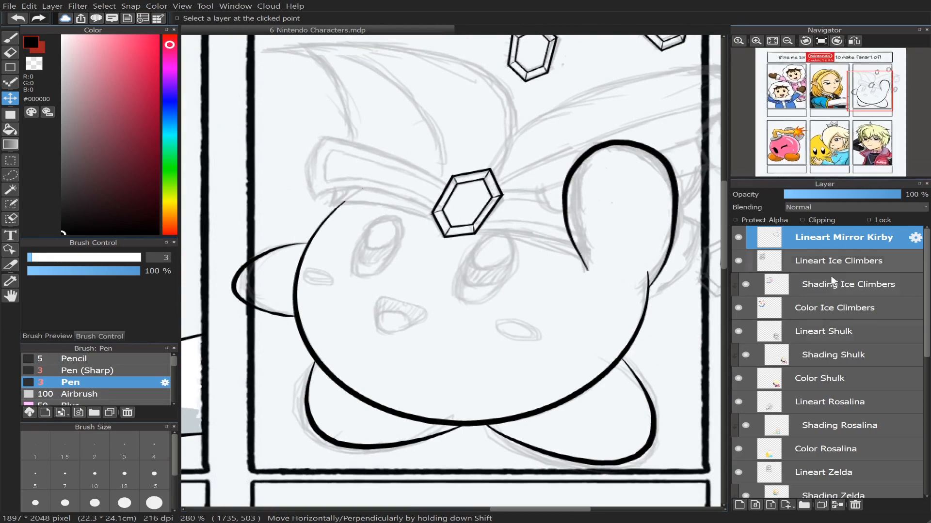
pyautogui.click(739, 505)
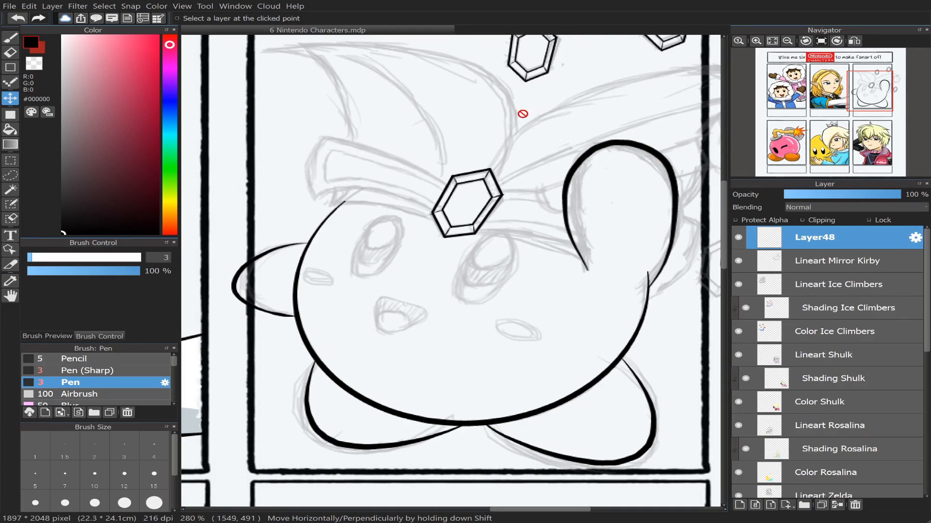
pyautogui.press('b')
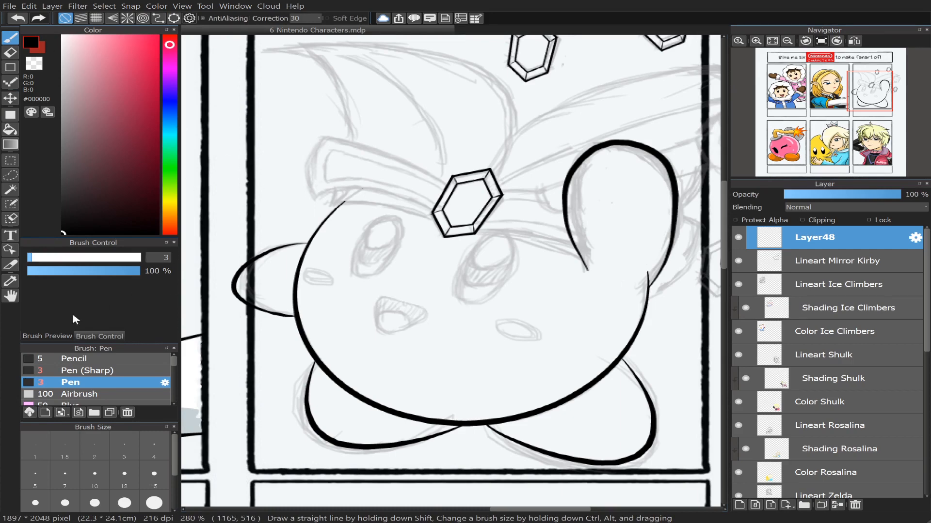
pyautogui.click(88, 370)
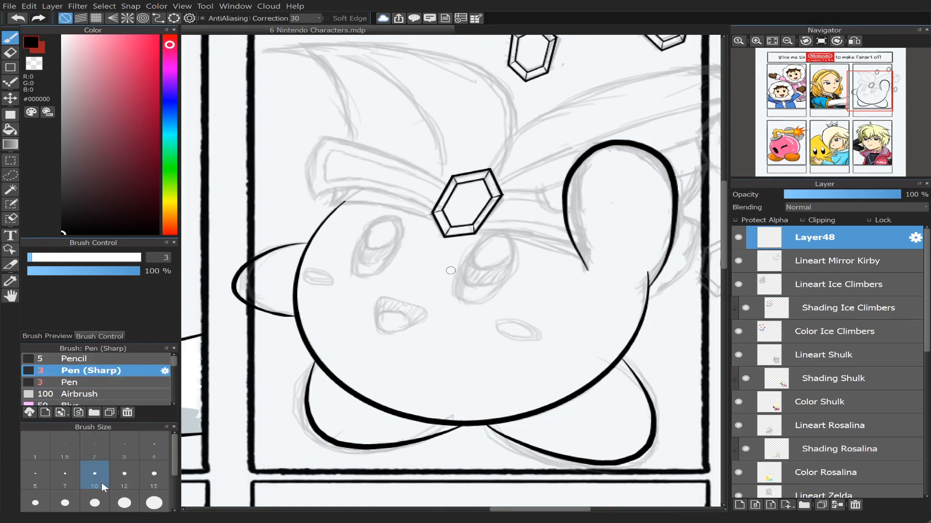
pyautogui.click(66, 488)
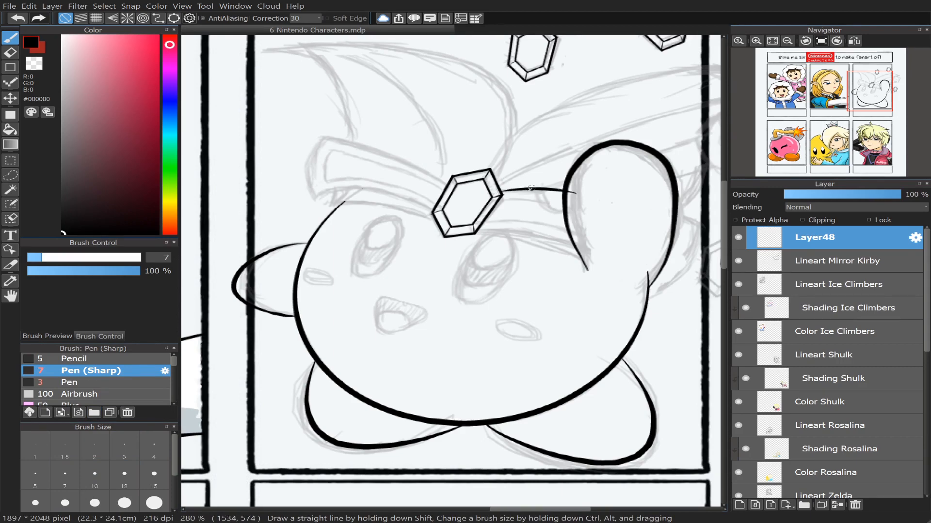
pyautogui.click(739, 259)
pyautogui.click(735, 261)
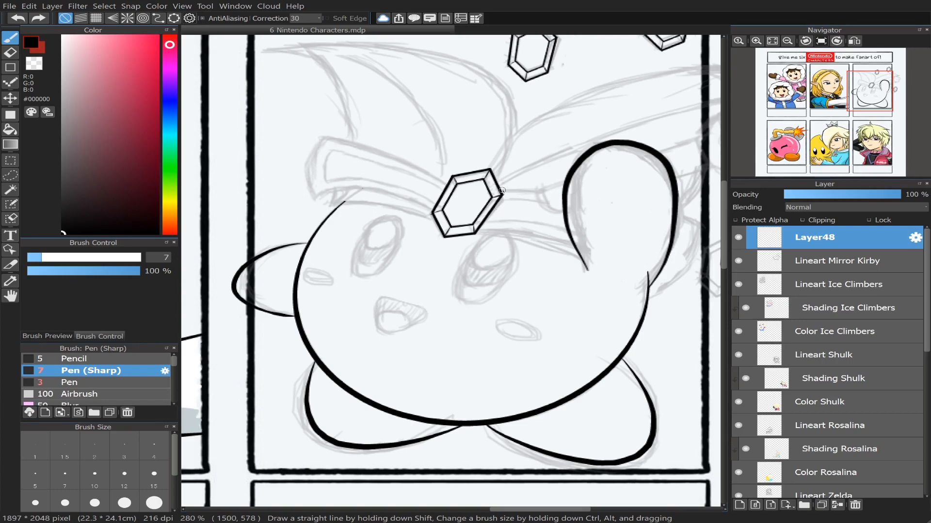
pyautogui.moveTo(502, 191)
pyautogui.mouseDown()
pyautogui.moveTo(542, 188)
pyautogui.moveTo(578, 200)
pyautogui.mouseUp()
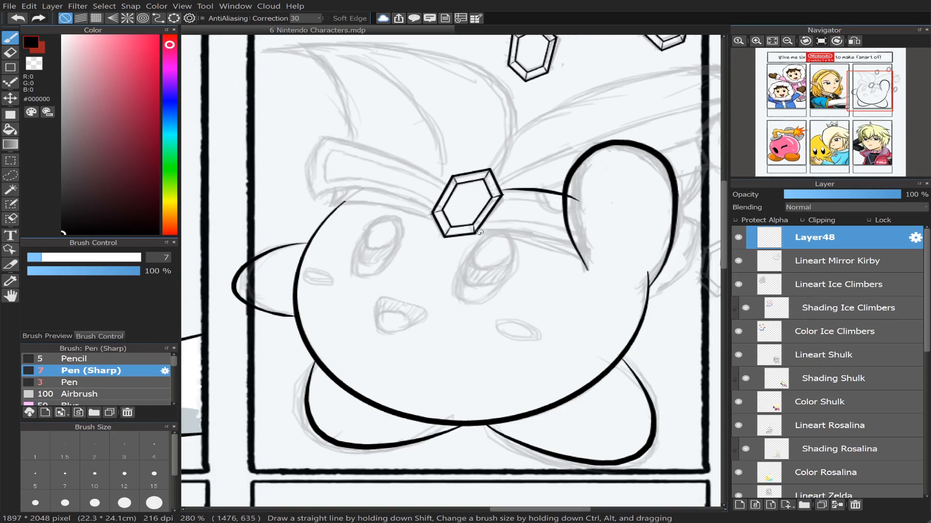
# Step: Ink the headband's lower edge as two converging curves from the gem's lower corner to the raised arm, redoing unsatisfactory strokes
pyautogui.moveTo(477, 233)
pyautogui.mouseDown()
pyautogui.moveTo(550, 231)
pyautogui.moveTo(606, 247)
pyautogui.mouseUp()
pyautogui.hotkey('ctrl', 'z')
pyautogui.moveTo(476, 234); pyautogui.dragTo(610, 254)
pyautogui.moveTo(498, 232); pyautogui.dragTo(600, 263)
pyautogui.hotkey('ctrl', 'z')
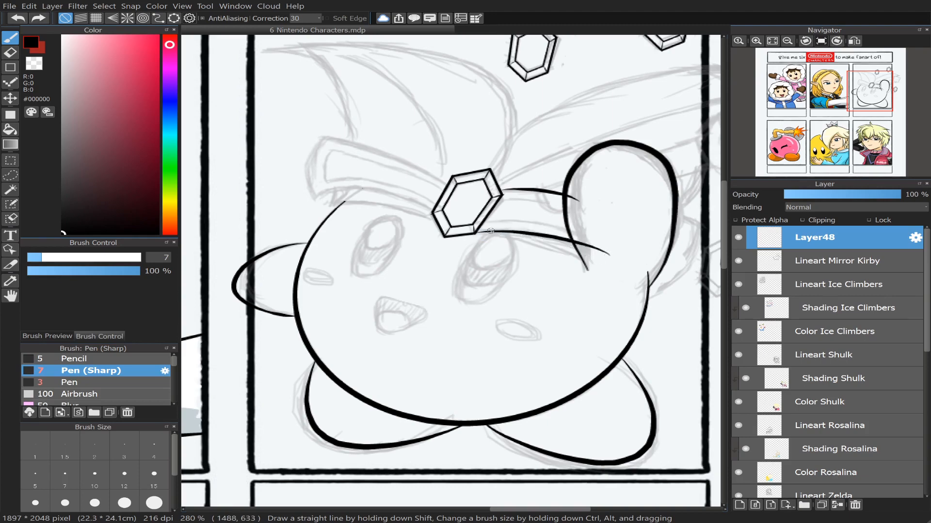
pyautogui.moveTo(489, 232); pyautogui.dragTo(601, 266)
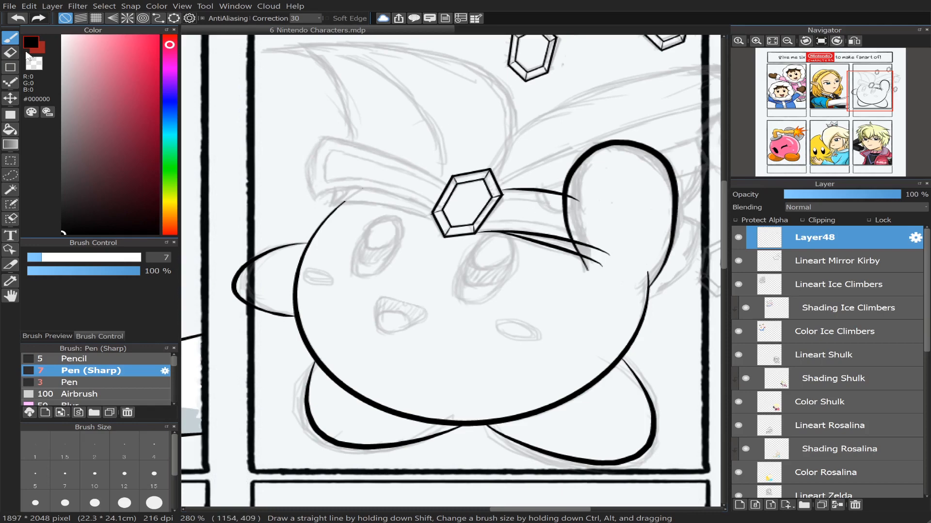
# Step: Erase the headband line ends that overlap the raised arm, using eraser sizes 21 and 14.2
pyautogui.press('e')
pyautogui.click(77, 258)
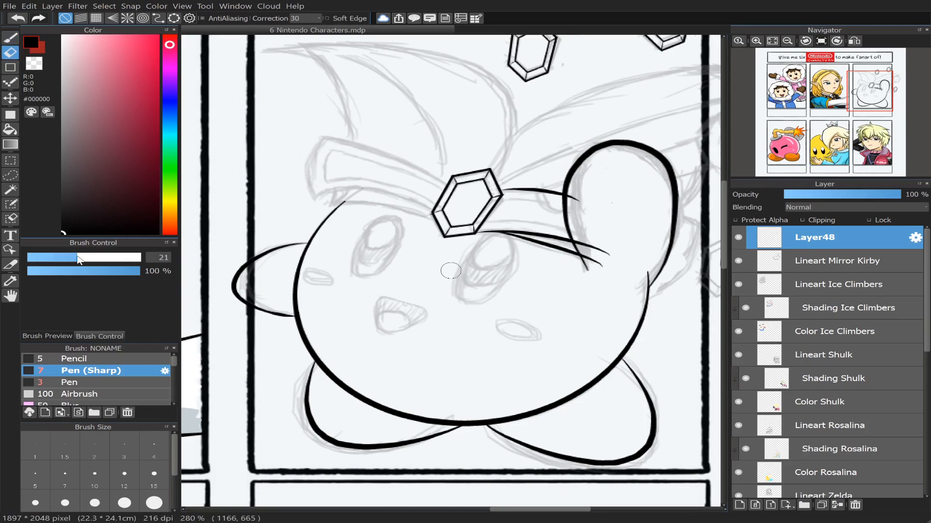
pyautogui.moveTo(589, 247)
pyautogui.mouseDown()
pyautogui.moveTo(599, 267)
pyautogui.moveTo(580, 239)
pyautogui.moveTo(599, 243)
pyautogui.mouseUp()
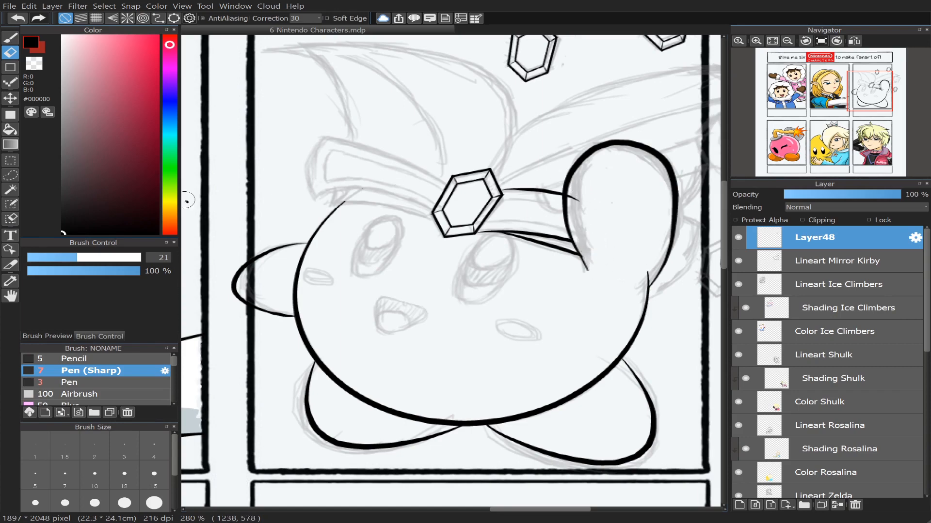
pyautogui.moveTo(77, 257); pyautogui.dragTo(58, 257)
pyautogui.moveTo(579, 202); pyautogui.dragTo(571, 203)
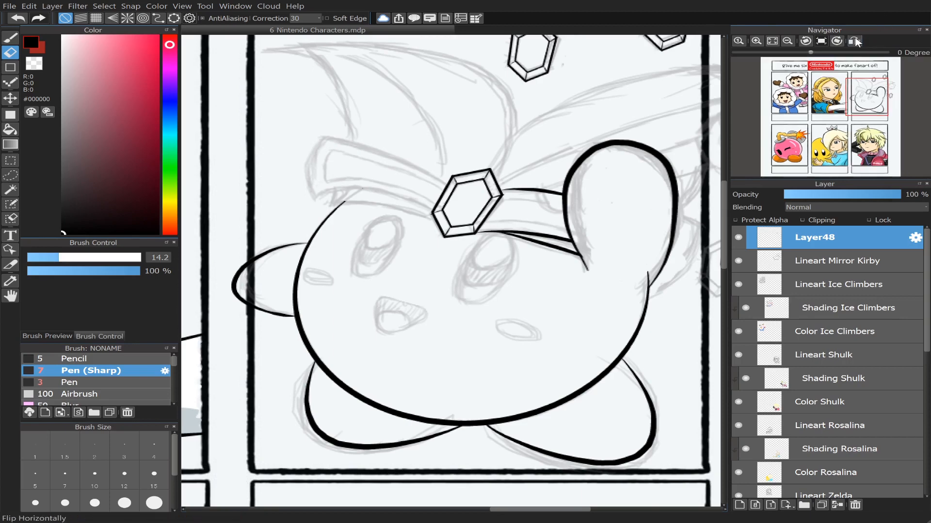
# Step: Flip the canvas and ink the headband's upper edge and outer end on the side opposite the raised arm with Pen (Sharp) at size 7
pyautogui.click(854, 41)
pyautogui.click(10, 41)
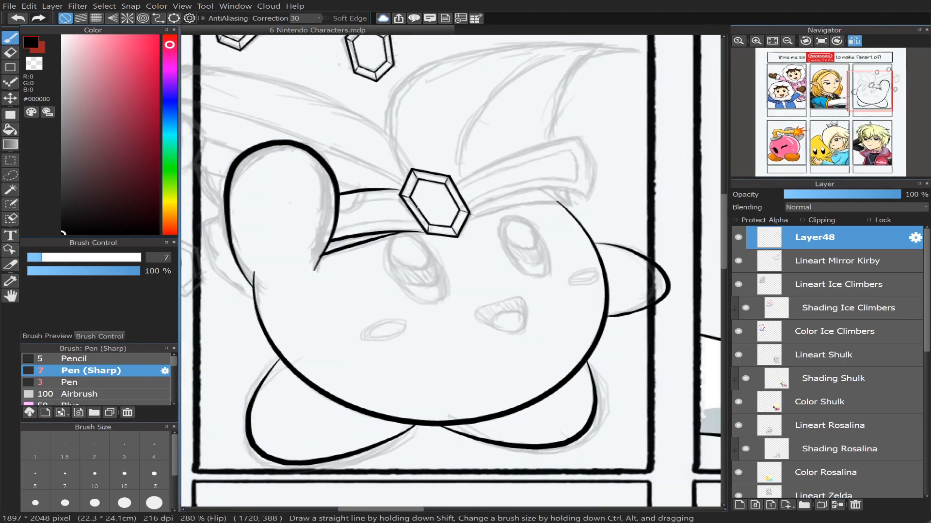
pyautogui.moveTo(453, 182); pyautogui.dragTo(589, 146)
pyautogui.hotkey('ctrl', 'z')
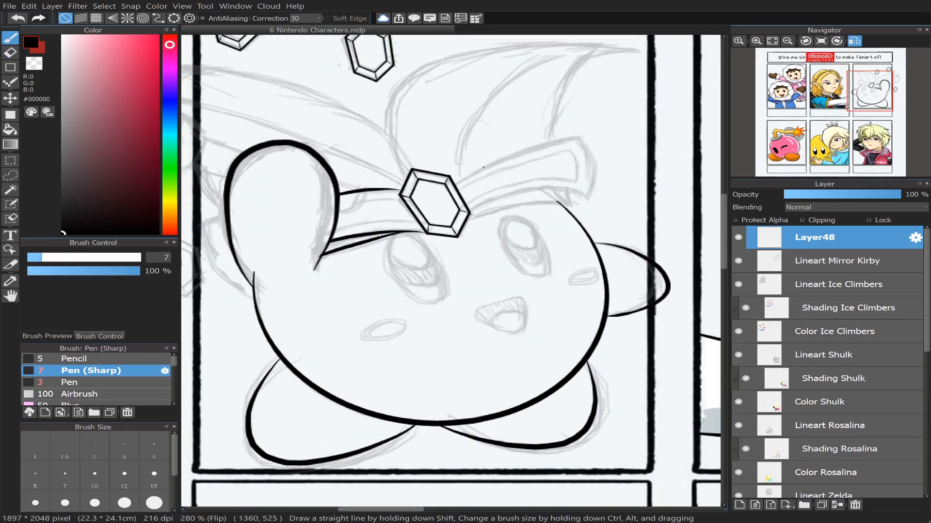
pyautogui.moveTo(456, 183)
pyautogui.mouseDown()
pyautogui.moveTo(519, 149)
pyautogui.moveTo(583, 136)
pyautogui.moveTo(598, 202)
pyautogui.mouseUp()
pyautogui.hotkey('ctrl', 'z')
pyautogui.moveTo(578, 137)
pyautogui.mouseDown()
pyautogui.moveTo(595, 184)
pyautogui.moveTo(589, 199)
pyautogui.mouseUp()
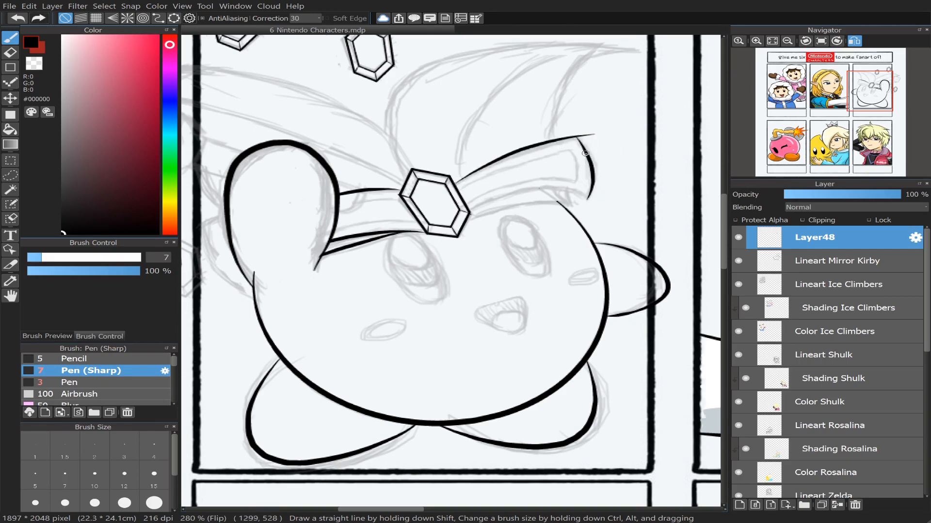
# Step: Ink the lower edge of that headband section as a curve from the gem to its outer end, redoing the first attempt
pyautogui.click(854, 41)
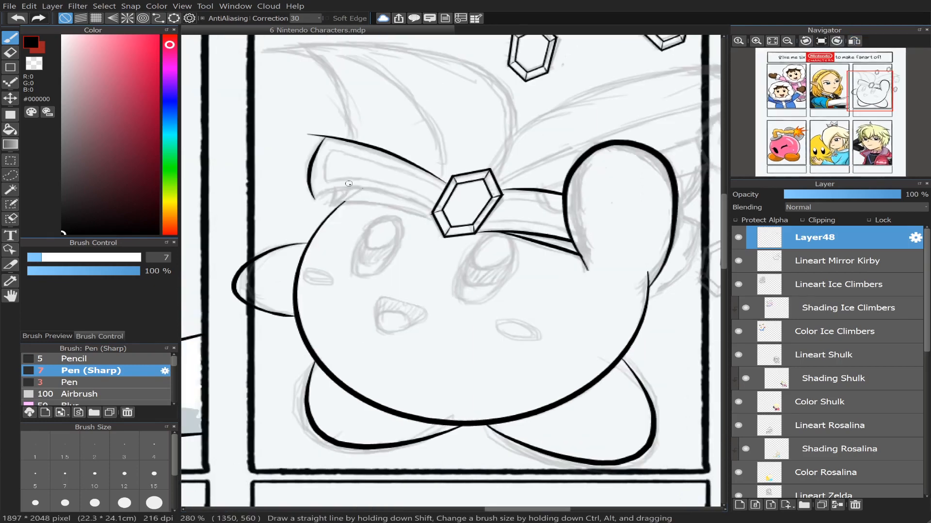
pyautogui.moveTo(315, 197)
pyautogui.mouseDown()
pyautogui.moveTo(379, 190)
pyautogui.moveTo(433, 212)
pyautogui.mouseUp()
pyautogui.hotkey('ctrl', 'z')
pyautogui.click(854, 41)
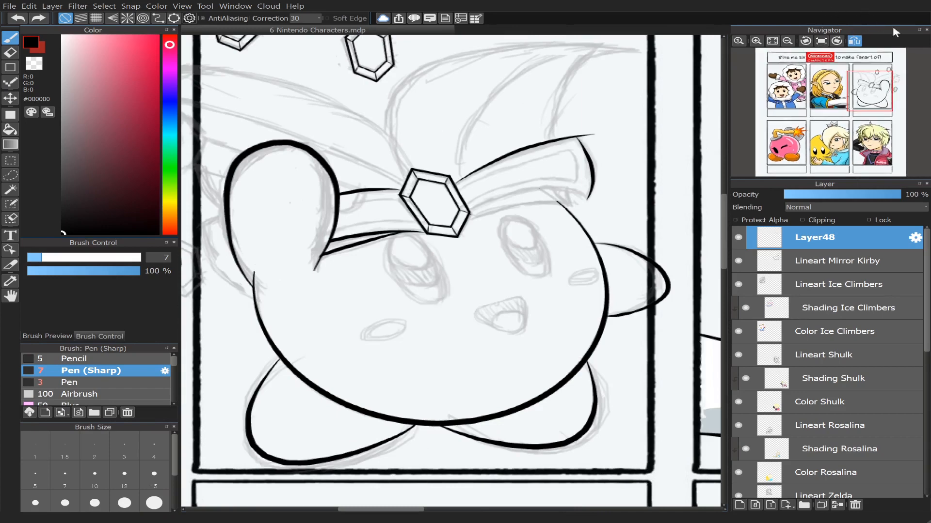
pyautogui.scroll(2, 450, 242)
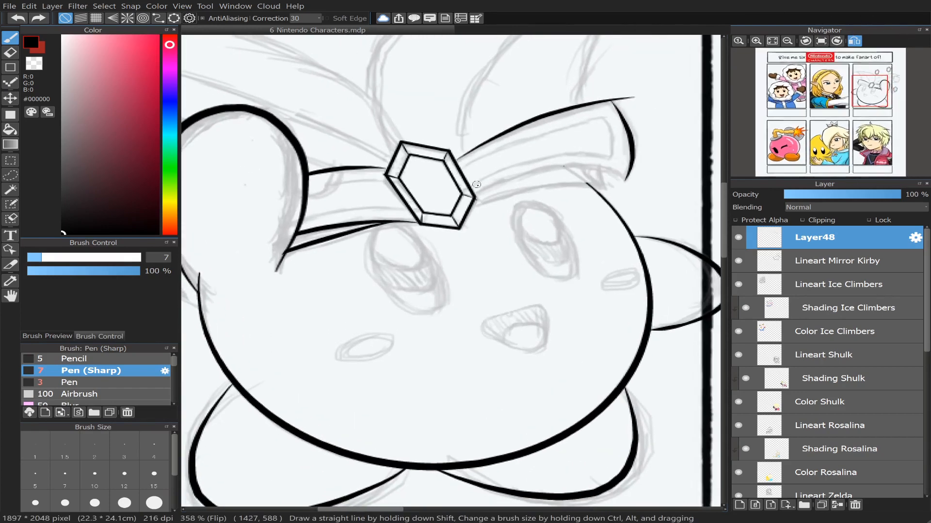
pyautogui.moveTo(475, 192)
pyautogui.mouseDown()
pyautogui.moveTo(549, 169)
pyautogui.moveTo(631, 173)
pyautogui.mouseUp()
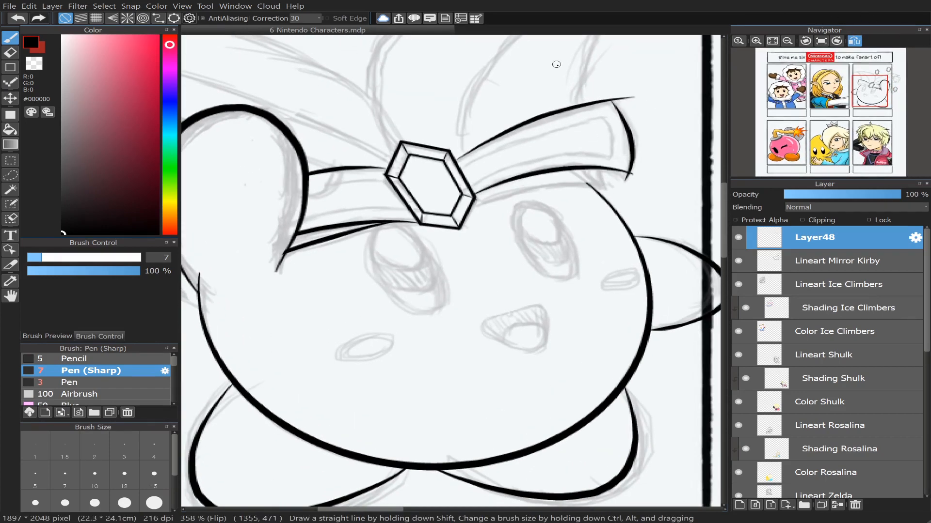
# Step: Unflip the canvas and erase the line overshoots at the headband's outer corners, reducing the eraser size to 7.8
pyautogui.click(859, 38)
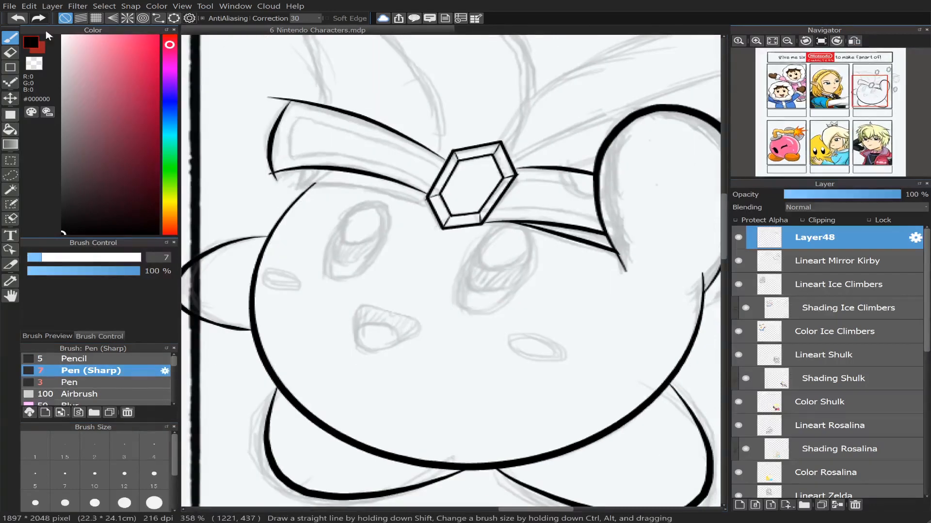
pyautogui.click(10, 52)
pyautogui.moveTo(270, 99); pyautogui.dragTo(279, 95)
pyautogui.click(50, 257)
pyautogui.click(44, 258)
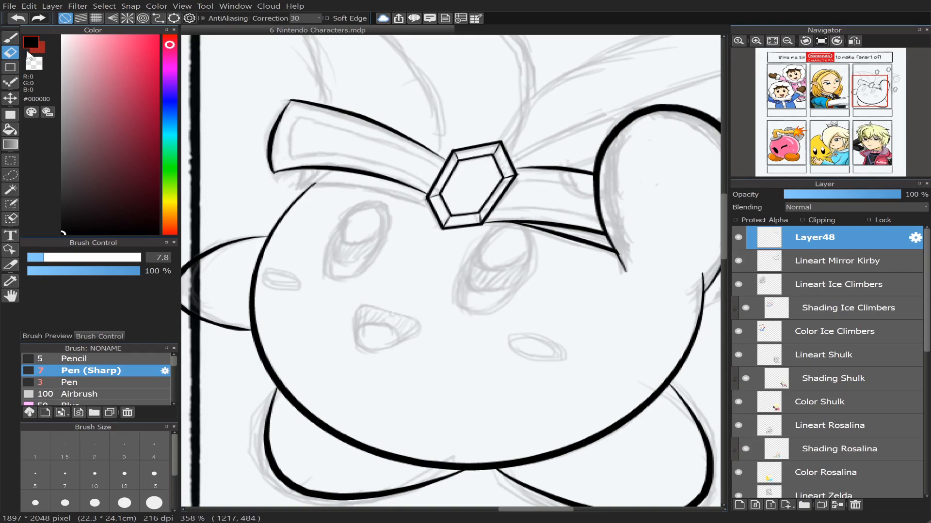
# Step: Ink the narrow strip beneath the headband with Pen (Sharp), redoing its lower curve until it meets the forehead gem
pyautogui.press('b')
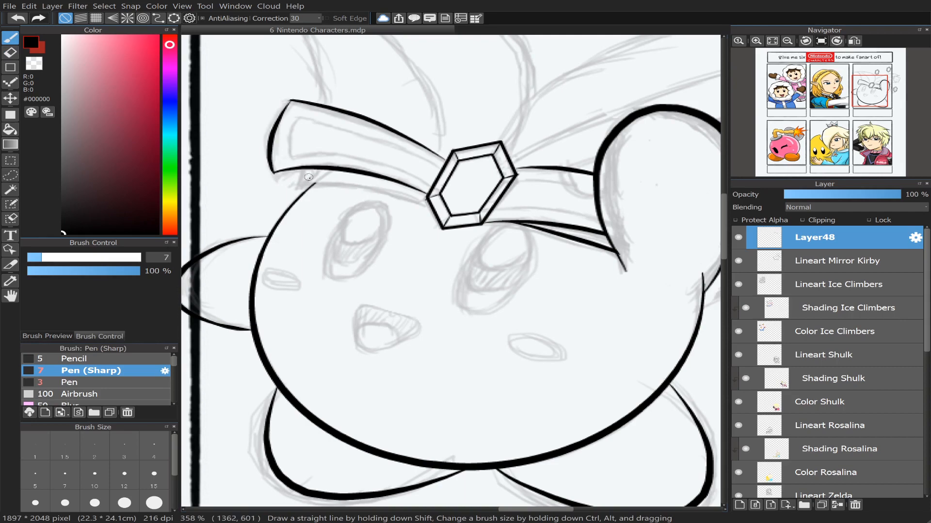
pyautogui.moveTo(297, 188)
pyautogui.mouseDown()
pyautogui.moveTo(386, 192)
pyautogui.moveTo(419, 207)
pyautogui.mouseUp()
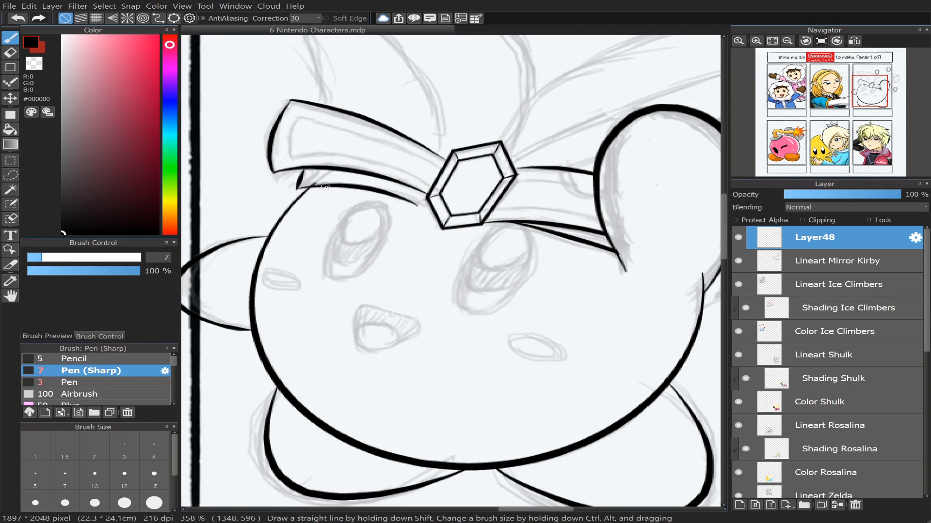
pyautogui.hotkey('ctrl', 'z')
pyautogui.moveTo(333, 183); pyautogui.dragTo(421, 204)
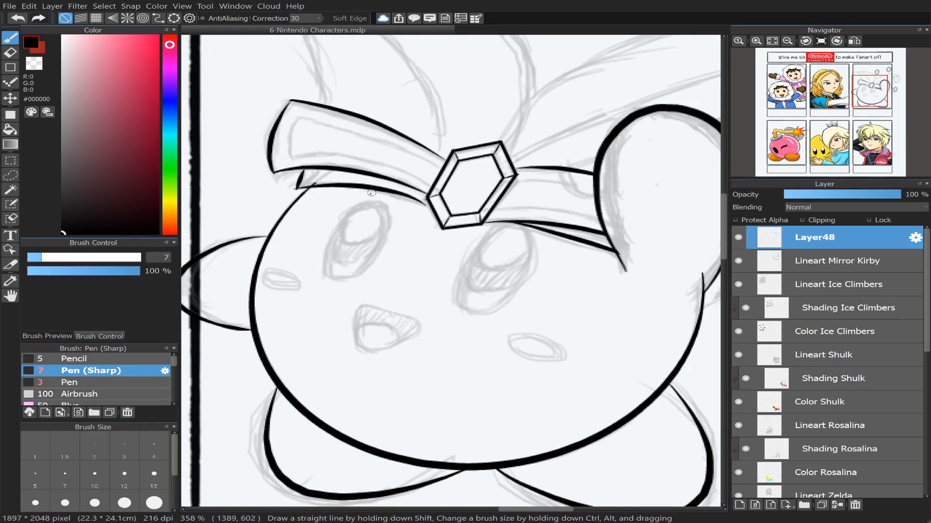
pyautogui.hotkey('ctrl', 'z')
pyautogui.moveTo(296, 188)
pyautogui.mouseDown()
pyautogui.moveTo(356, 186)
pyautogui.moveTo(430, 200)
pyautogui.mouseUp()
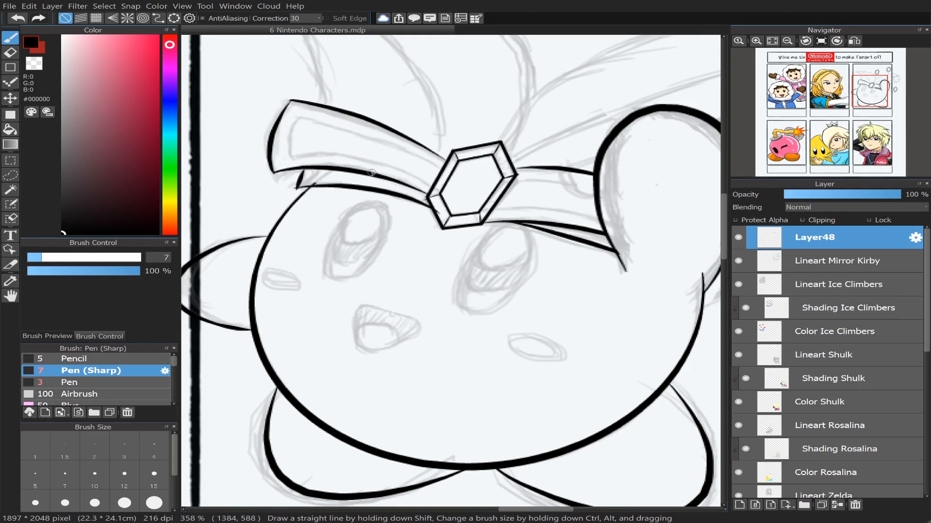
# Step: Clean up the strip's outer corner, erasing the overlapping body outline on the Lineart Mirror Kirby layer, and return to Layer48
pyautogui.press('e')
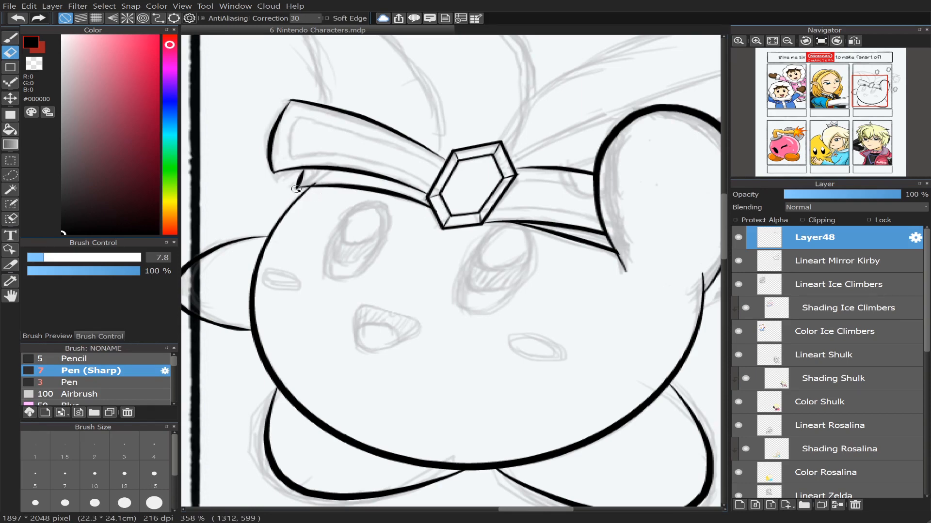
pyautogui.click(846, 264)
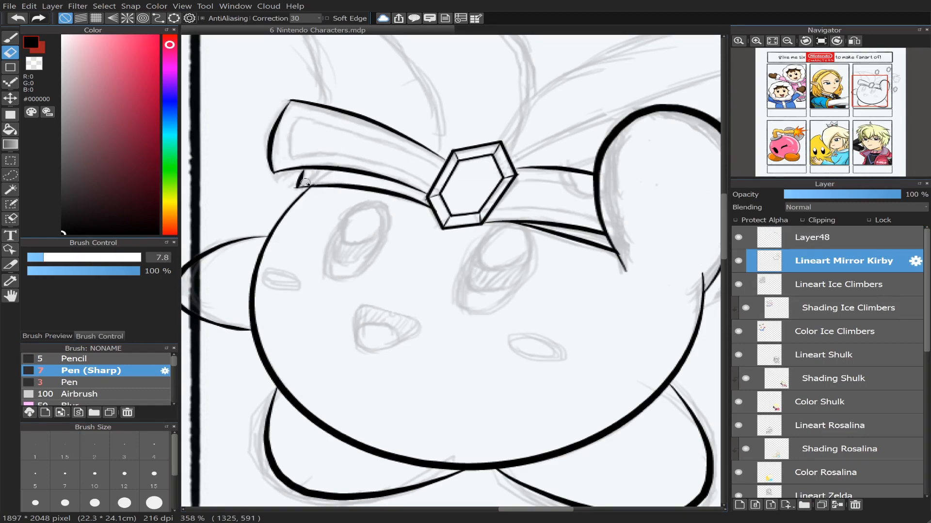
pyautogui.click(846, 238)
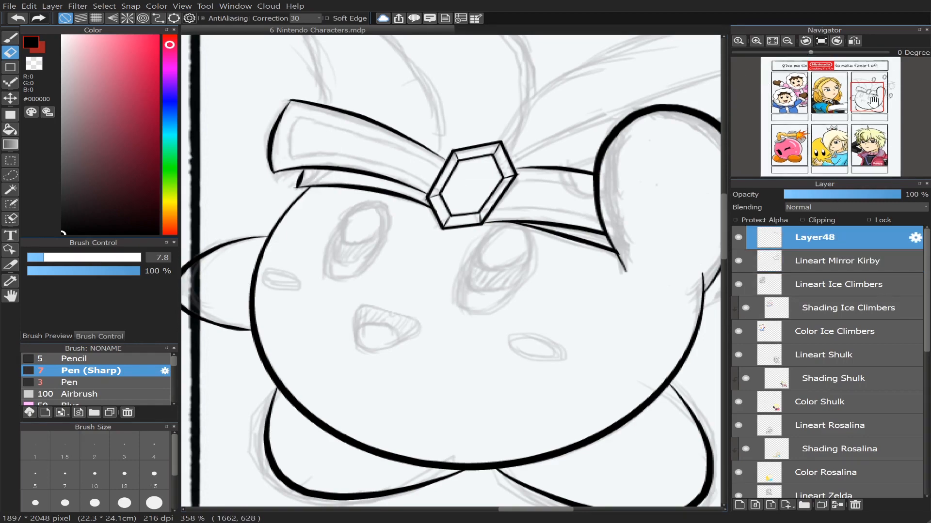
# Step: Ink the hat's long upper curve from the forehead gem over the raised arm past the panel border, redoing unsatisfactory strokes with Pen (Sharp)
pyautogui.moveTo(874, 102); pyautogui.dragTo(873, 90)
pyautogui.scroll(-3, 873, 90)
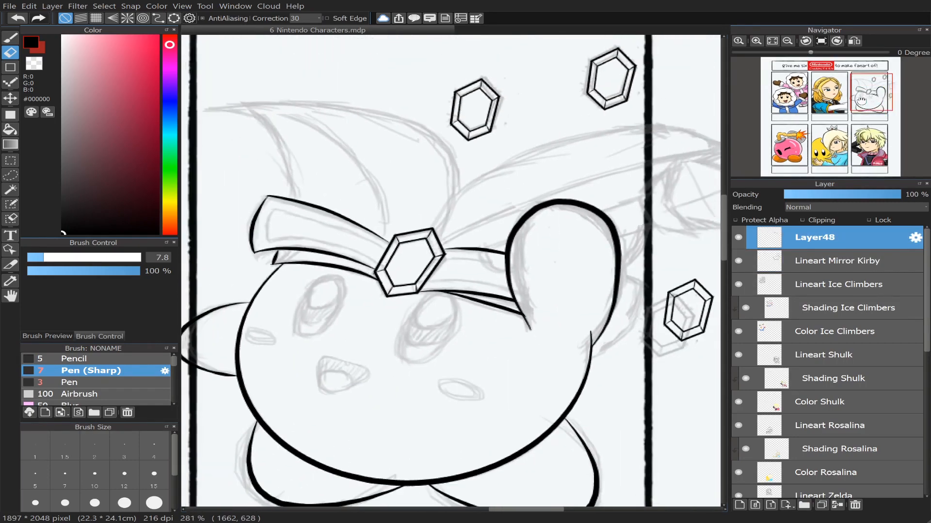
pyautogui.scroll(2, 848, 105)
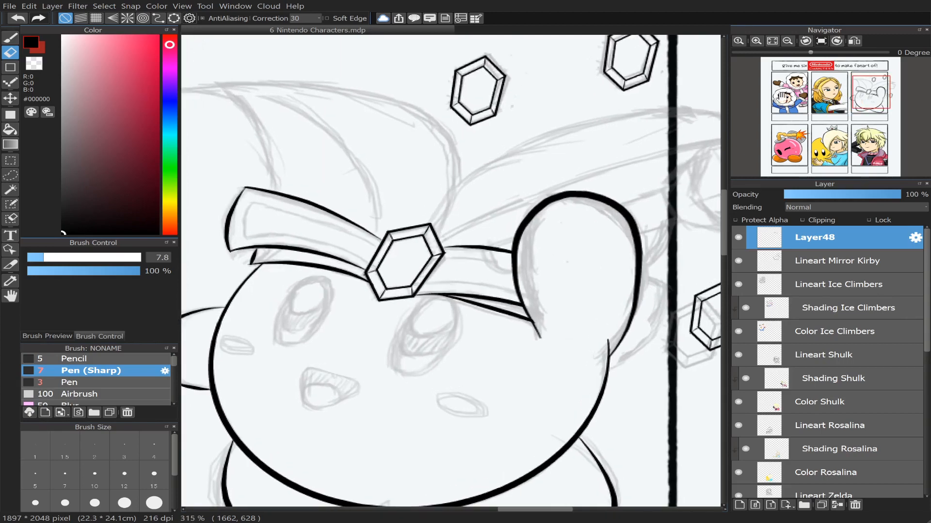
pyautogui.moveTo(888, 97); pyautogui.dragTo(893, 91)
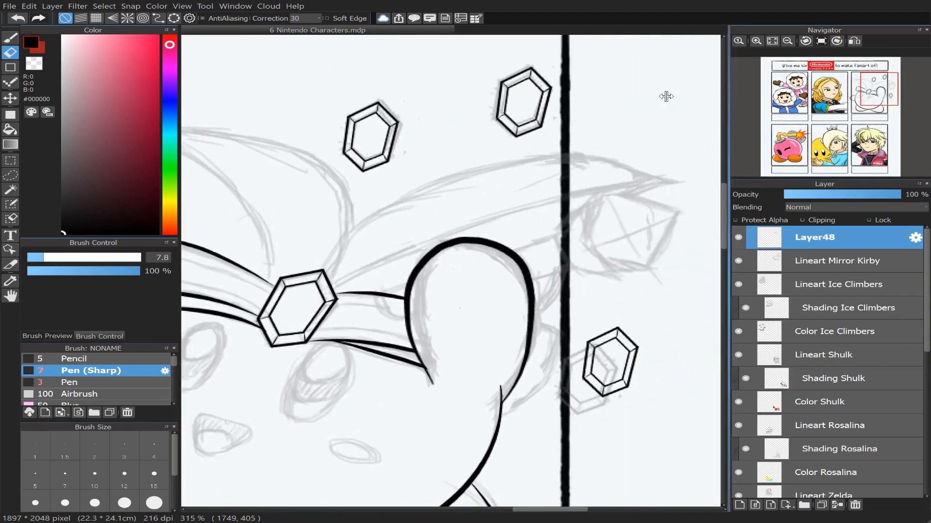
pyautogui.press('b')
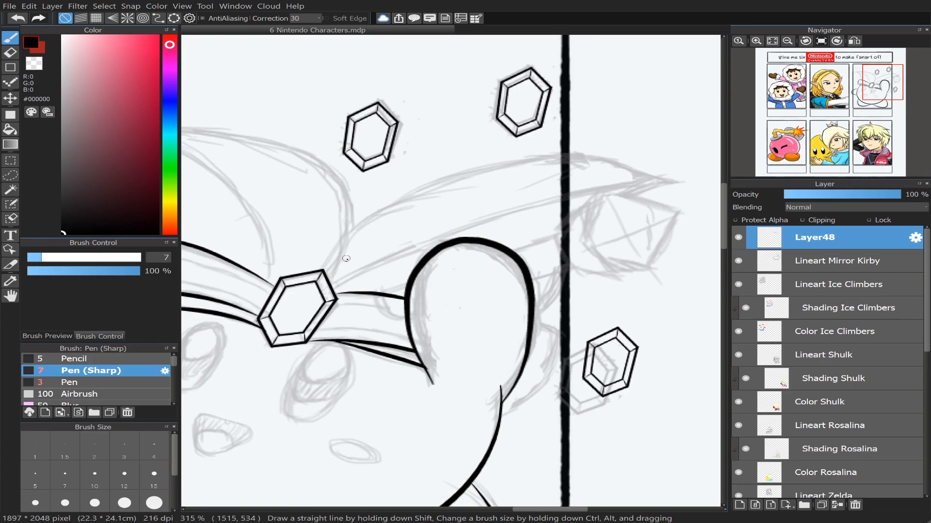
pyautogui.moveTo(321, 270)
pyautogui.mouseDown()
pyautogui.moveTo(338, 244)
pyautogui.moveTo(499, 160)
pyautogui.moveTo(658, 169)
pyautogui.mouseUp()
pyautogui.hotkey('ctrl', 'z')
pyautogui.scroll(-2, 354, 223)
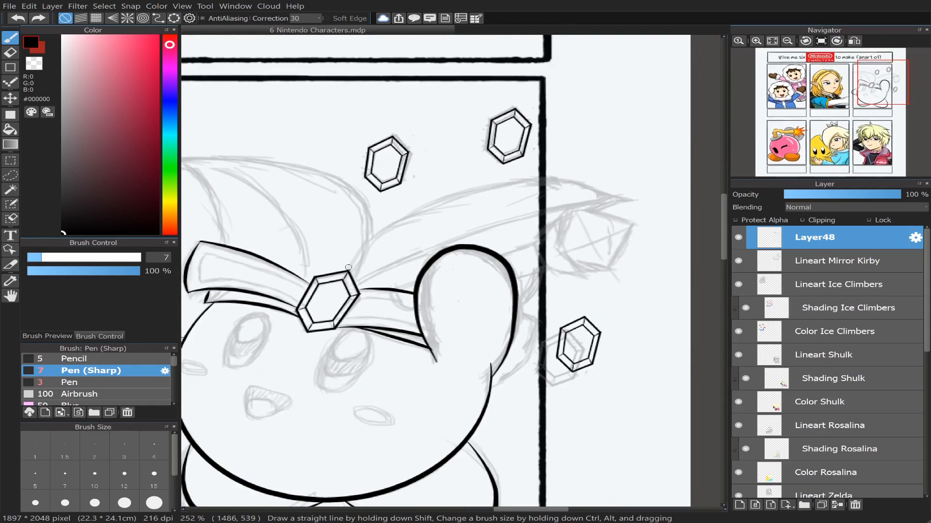
pyautogui.moveTo(350, 261)
pyautogui.mouseDown()
pyautogui.moveTo(422, 208)
pyautogui.moveTo(461, 196)
pyautogui.moveTo(572, 190)
pyautogui.moveTo(628, 213)
pyautogui.mouseUp()
pyautogui.hotkey('ctrl', 'z')
pyautogui.moveTo(345, 270)
pyautogui.mouseDown()
pyautogui.moveTo(441, 200)
pyautogui.moveTo(577, 179)
pyautogui.moveTo(655, 204)
pyautogui.mouseUp()
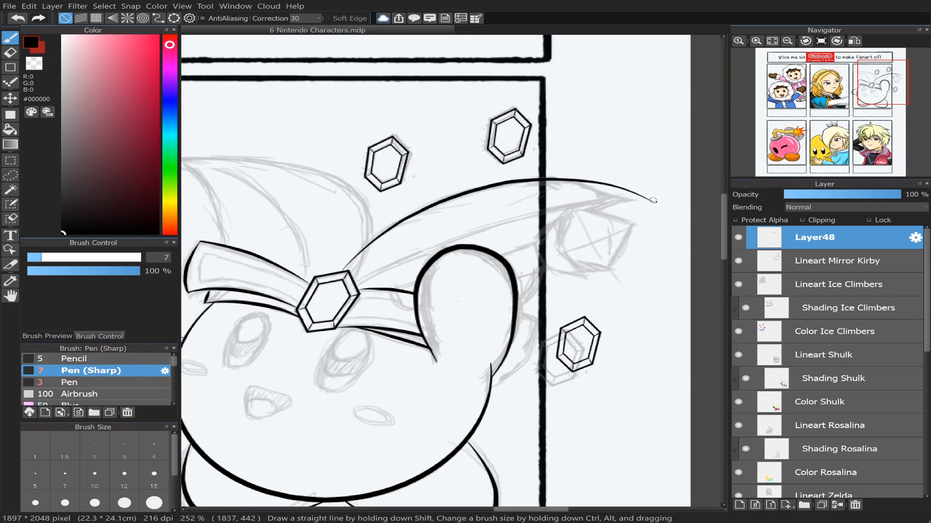
# Step: Ink the small pointed hat piece behind the raised arm as two short converging curves, undoing unsatisfactory strokes
pyautogui.moveTo(596, 207)
pyautogui.mouseDown()
pyautogui.moveTo(521, 290)
pyautogui.moveTo(526, 296)
pyautogui.mouseUp()
pyautogui.hotkey('ctrl', 'z')
pyautogui.moveTo(516, 312)
pyautogui.mouseDown()
pyautogui.moveTo(535, 323)
pyautogui.moveTo(533, 316)
pyautogui.mouseUp()
pyautogui.moveTo(490, 386)
pyautogui.mouseDown()
pyautogui.moveTo(517, 370)
pyautogui.moveTo(553, 325)
pyautogui.moveTo(543, 311)
pyautogui.moveTo(529, 361)
pyautogui.moveTo(487, 387)
pyautogui.moveTo(519, 362)
pyautogui.mouseUp()
pyautogui.hotkey('ctrl', 'z')
pyautogui.hotkey('ctrl', 'z')
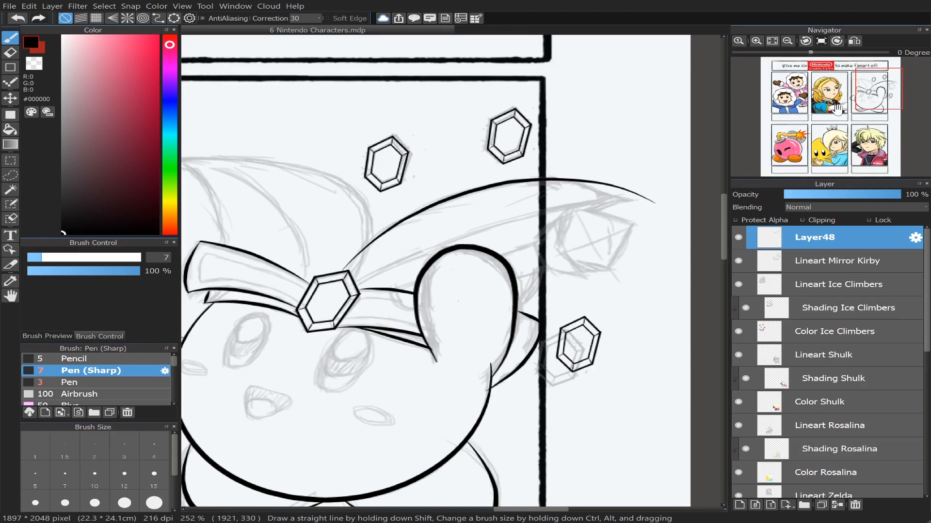
# Step: Ink the underside of the large hat point from its tip outside the panel to the raised arm, and tidy the tip with the eraser
pyautogui.scroll(2, 853, 95)
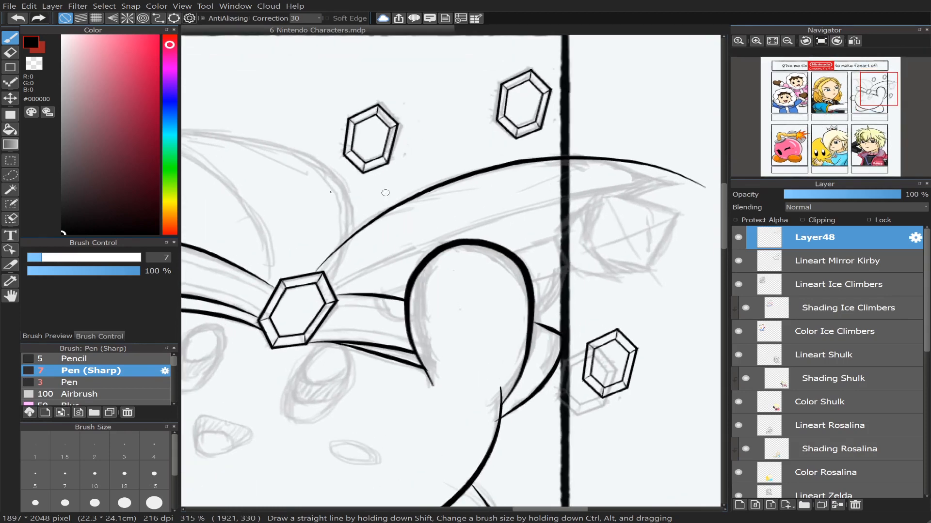
pyautogui.press('e')
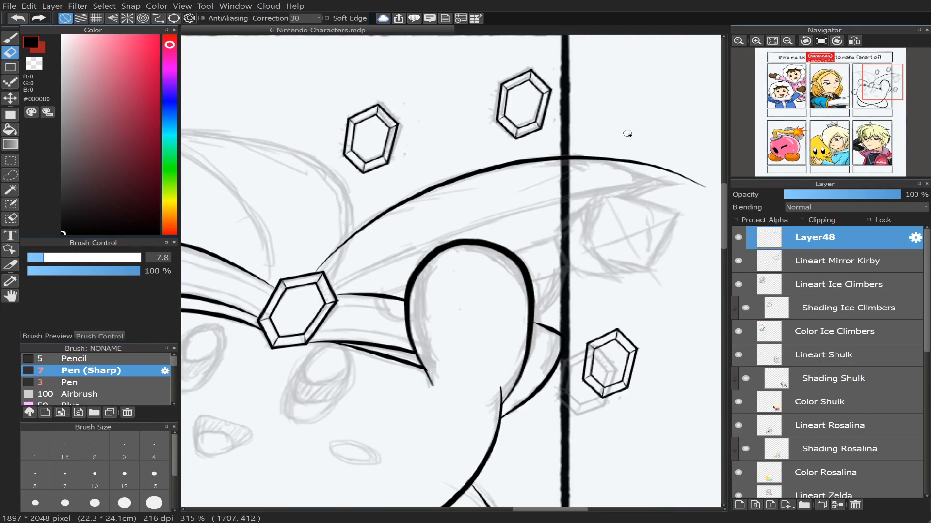
pyautogui.press('b')
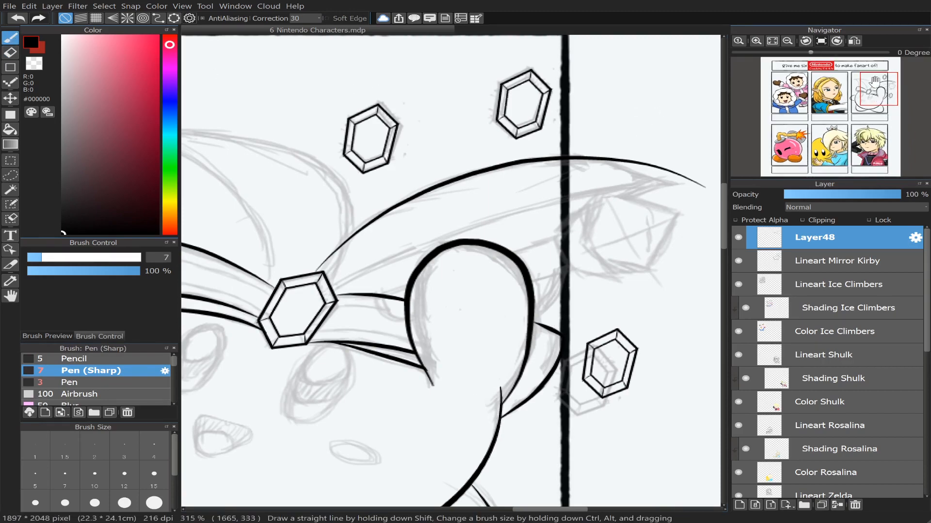
pyautogui.moveTo(875, 90); pyautogui.dragTo(892, 77)
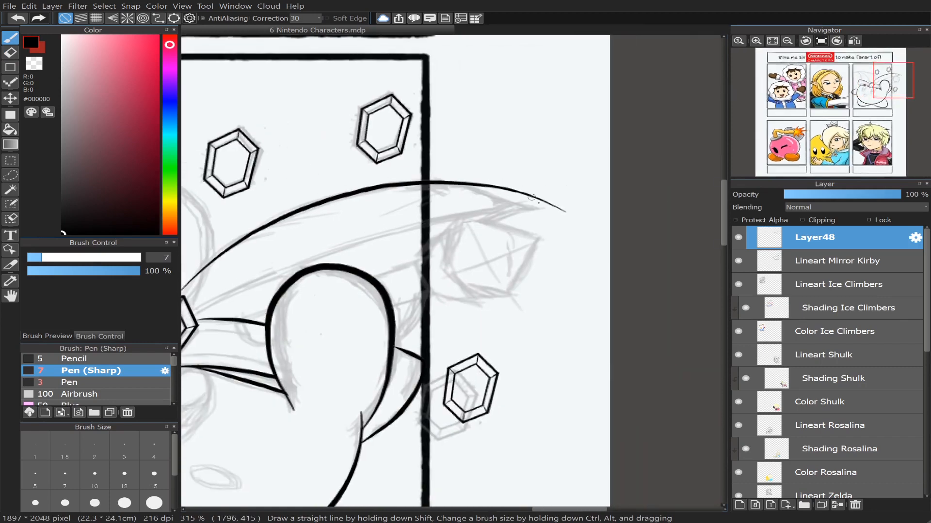
pyautogui.moveTo(437, 312); pyautogui.dragTo(395, 346)
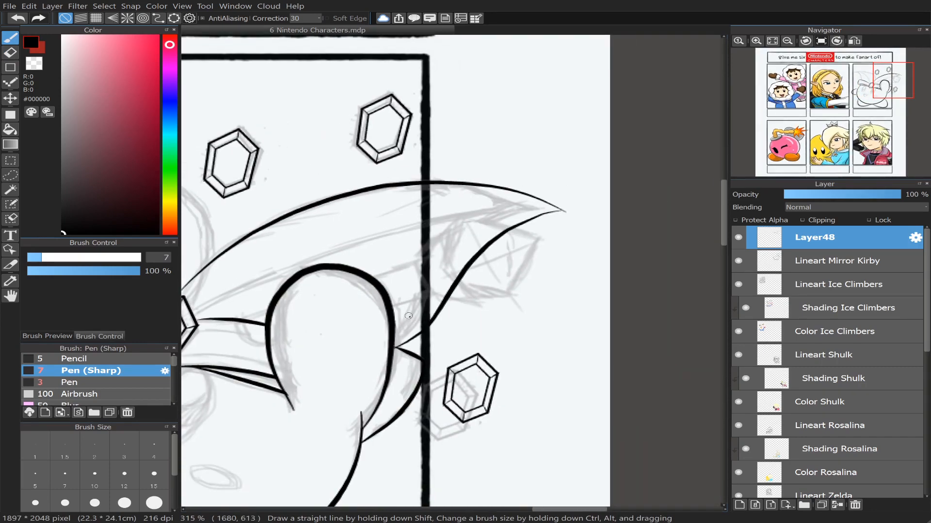
pyautogui.press('e')
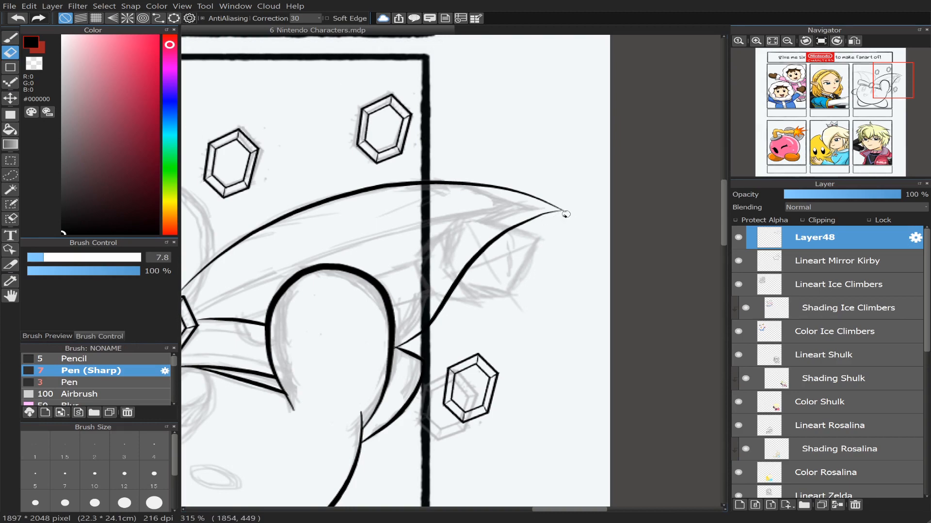
# Step: Ink the upper curve of the hat point opposite the raised arm on a flipped canvas, redoing unsatisfactory strokes with Pen (Sharp)
pyautogui.moveTo(875, 90); pyautogui.dragTo(866, 92)
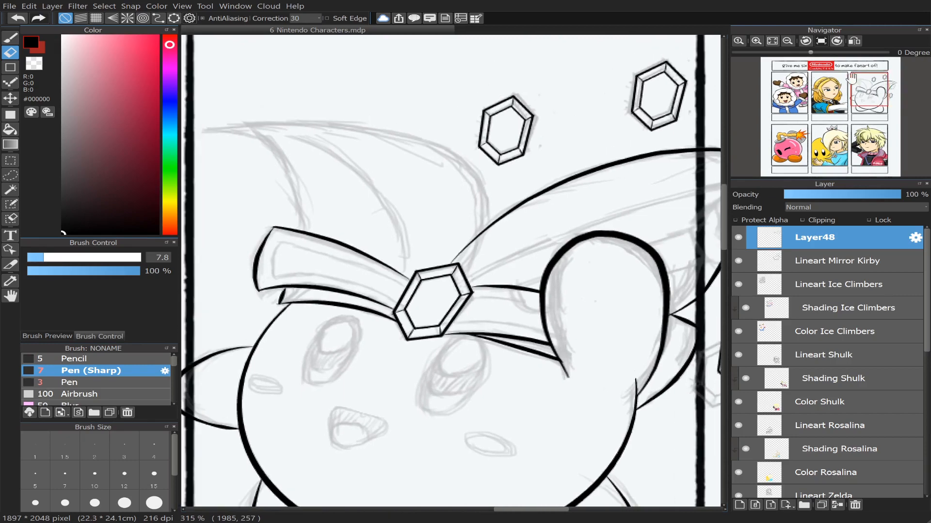
pyautogui.click(854, 41)
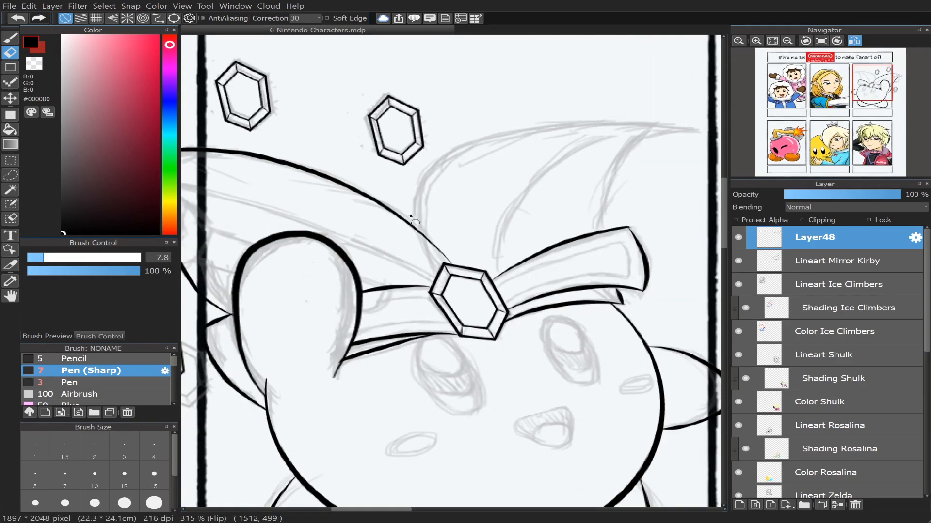
pyautogui.press('b')
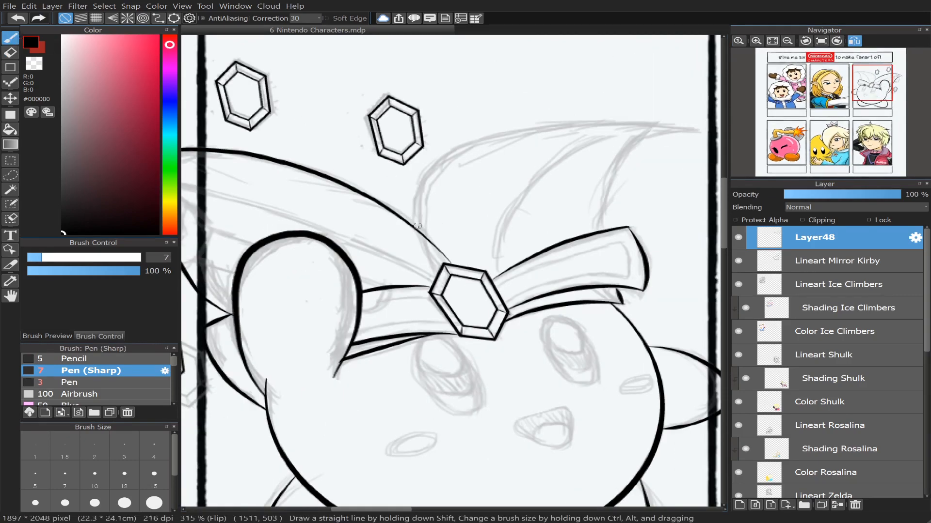
pyautogui.moveTo(417, 226)
pyautogui.mouseDown()
pyautogui.moveTo(492, 144)
pyautogui.moveTo(686, 129)
pyautogui.mouseUp()
pyautogui.hotkey('ctrl', 'z')
pyautogui.moveTo(415, 227)
pyautogui.mouseDown()
pyautogui.moveTo(432, 175)
pyautogui.moveTo(542, 139)
pyautogui.moveTo(691, 137)
pyautogui.mouseUp()
pyautogui.hotkey('ctrl', 'z')
pyautogui.moveTo(410, 215)
pyautogui.mouseDown()
pyautogui.moveTo(450, 154)
pyautogui.moveTo(670, 125)
pyautogui.moveTo(693, 129)
pyautogui.mouseUp()
pyautogui.click(854, 40)
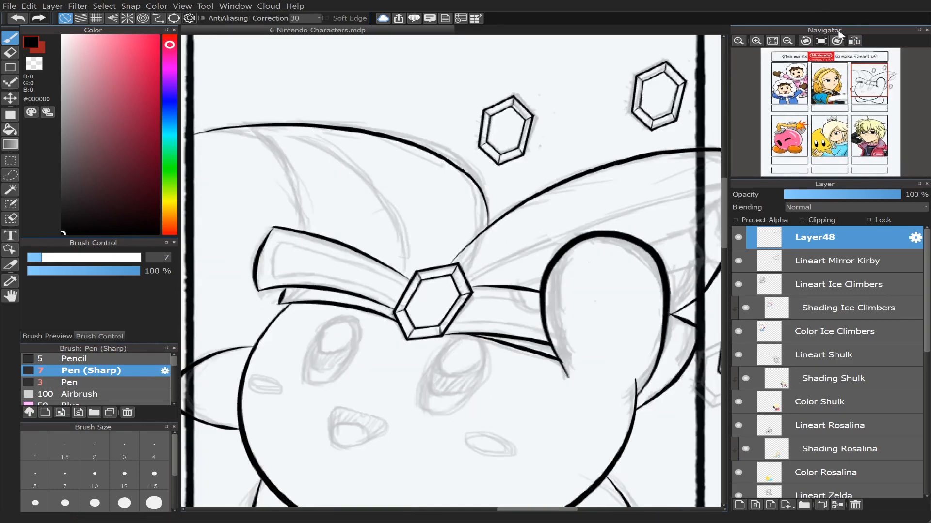
# Step: Ink that hat point's underside from its tip down to the headband, redoing unsatisfactory strokes, and erase the overlap at the headband
pyautogui.moveTo(195, 135)
pyautogui.mouseDown()
pyautogui.moveTo(291, 161)
pyautogui.moveTo(318, 235)
pyautogui.mouseUp()
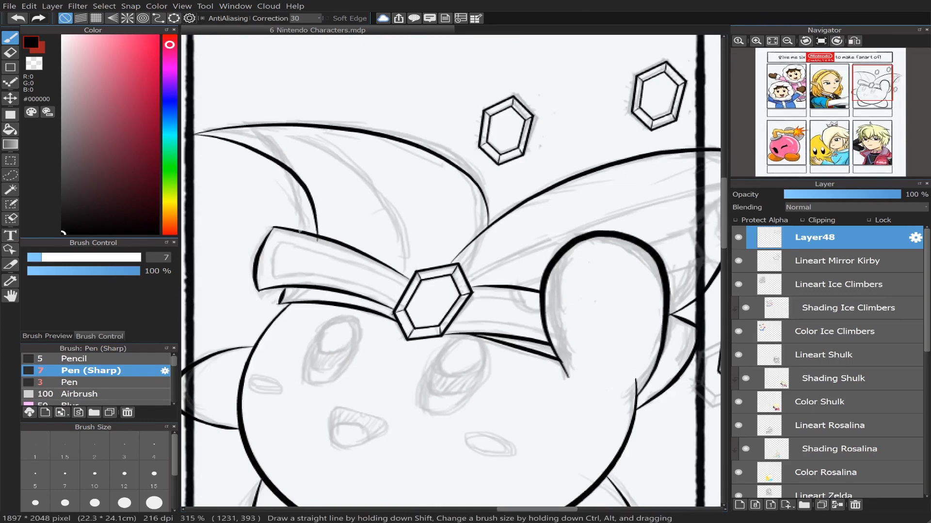
pyautogui.hotkey('ctrl', 'z')
pyautogui.moveTo(201, 135)
pyautogui.mouseDown()
pyautogui.moveTo(291, 203)
pyautogui.moveTo(296, 228)
pyautogui.mouseUp()
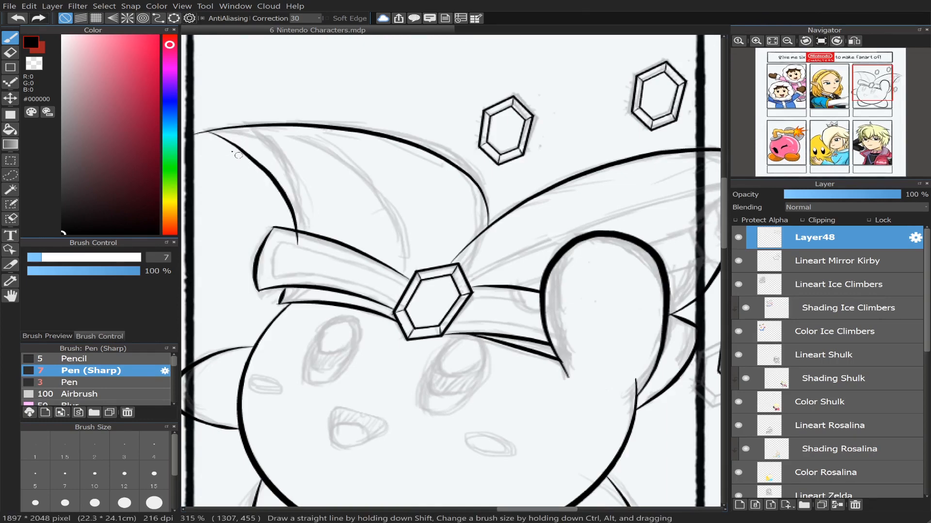
pyautogui.hotkey('ctrl', 'z')
pyautogui.moveTo(195, 131); pyautogui.dragTo(243, 150)
pyautogui.moveTo(294, 199); pyautogui.dragTo(301, 242)
pyautogui.hotkey('ctrl', 'z')
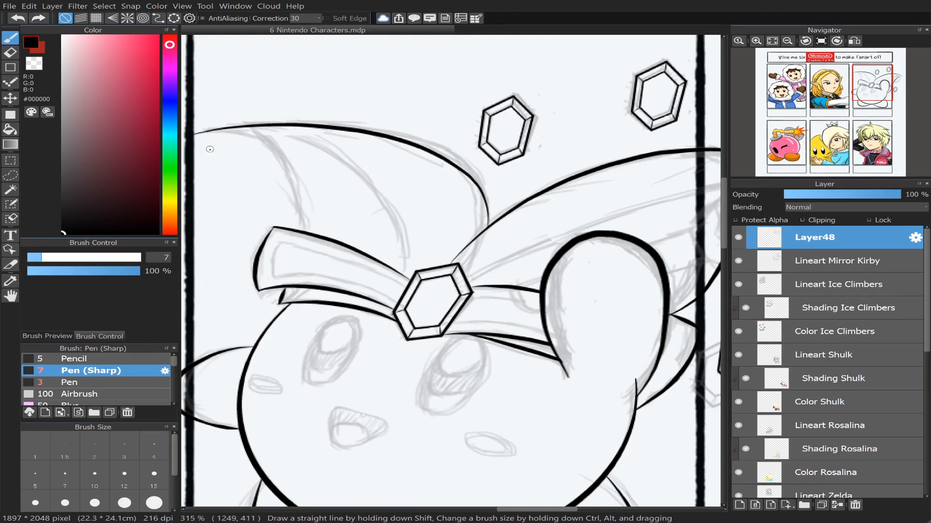
pyautogui.moveTo(197, 134)
pyautogui.mouseDown()
pyautogui.moveTo(282, 170)
pyautogui.moveTo(302, 245)
pyautogui.mouseUp()
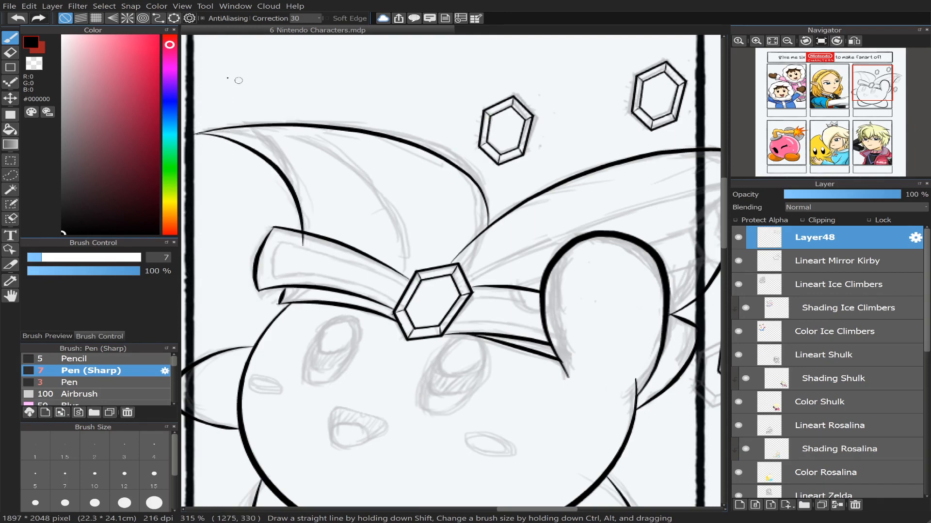
pyautogui.press('e')
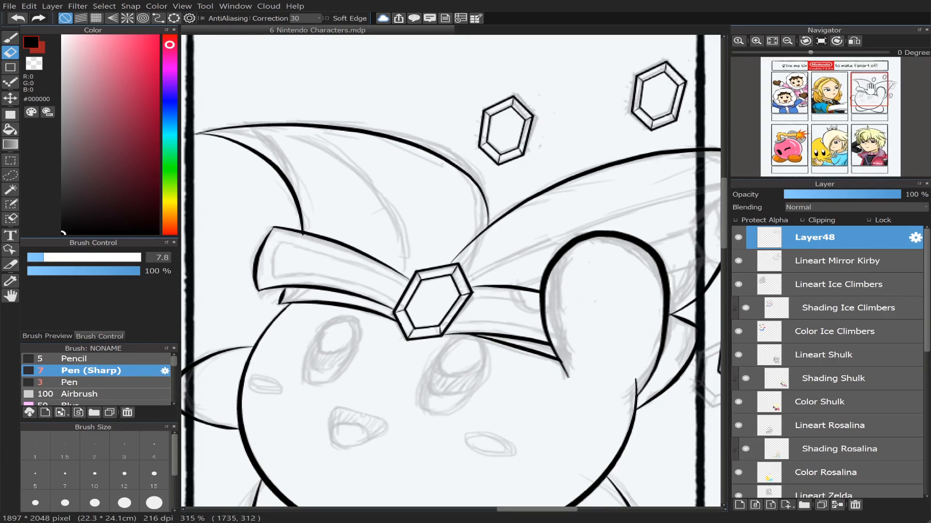
# Step: Ink the inner fold line of the large hat point from the forehead gem above the raised arm to its tip, and erase the overshoot
pyautogui.click(11, 39)
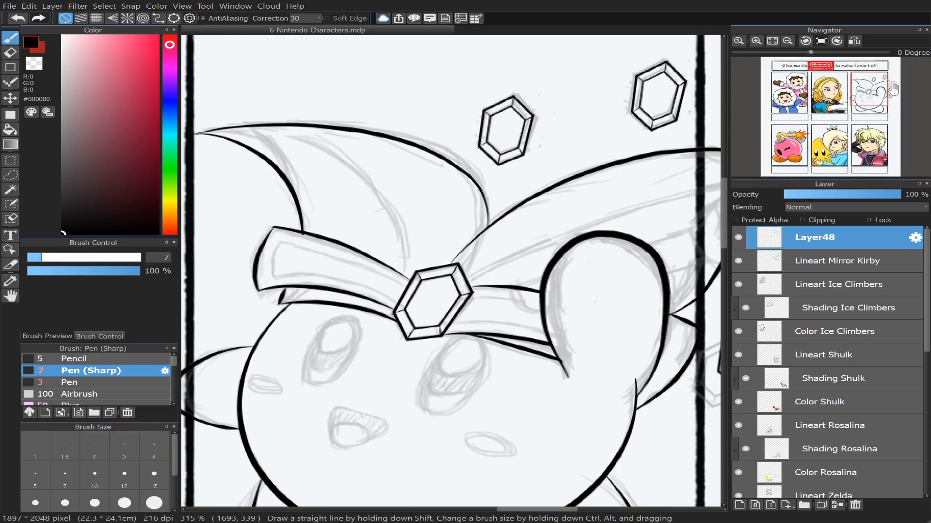
pyautogui.moveTo(873, 90); pyautogui.dragTo(877, 95)
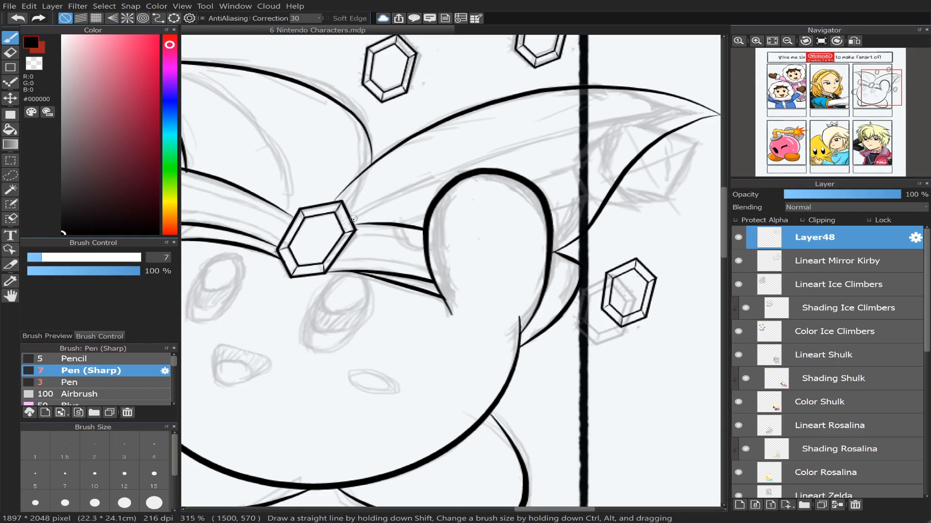
pyautogui.moveTo(354, 219)
pyautogui.mouseDown()
pyautogui.moveTo(388, 190)
pyautogui.moveTo(688, 113)
pyautogui.mouseUp()
pyautogui.hotkey('ctrl', 'z')
pyautogui.moveTo(355, 218); pyautogui.dragTo(721, 114)
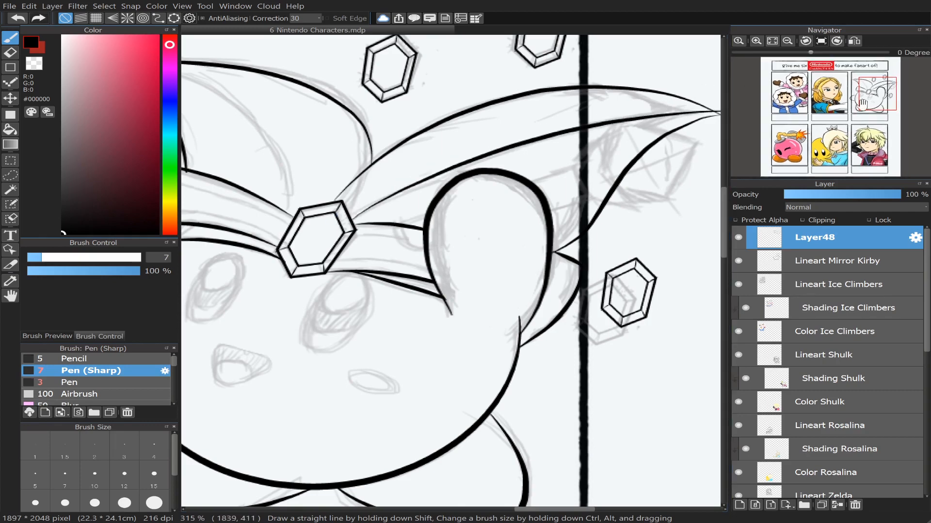
pyautogui.moveTo(871, 96); pyautogui.dragTo(880, 91)
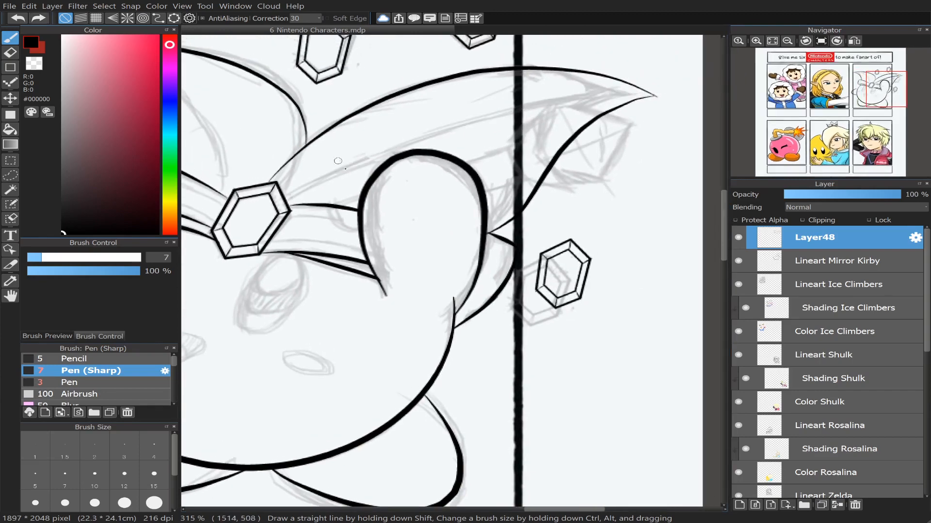
pyautogui.moveTo(288, 204)
pyautogui.mouseDown()
pyautogui.moveTo(354, 156)
pyautogui.moveTo(516, 112)
pyautogui.moveTo(666, 111)
pyautogui.mouseUp()
pyautogui.hotkey('ctrl', 'z')
pyautogui.moveTo(291, 203)
pyautogui.mouseDown()
pyautogui.moveTo(318, 180)
pyautogui.moveTo(687, 83)
pyautogui.mouseUp()
pyautogui.hotkey('ctrl', 'z')
pyautogui.moveTo(289, 206)
pyautogui.mouseDown()
pyautogui.moveTo(424, 129)
pyautogui.moveTo(557, 103)
pyautogui.moveTo(694, 99)
pyautogui.mouseUp()
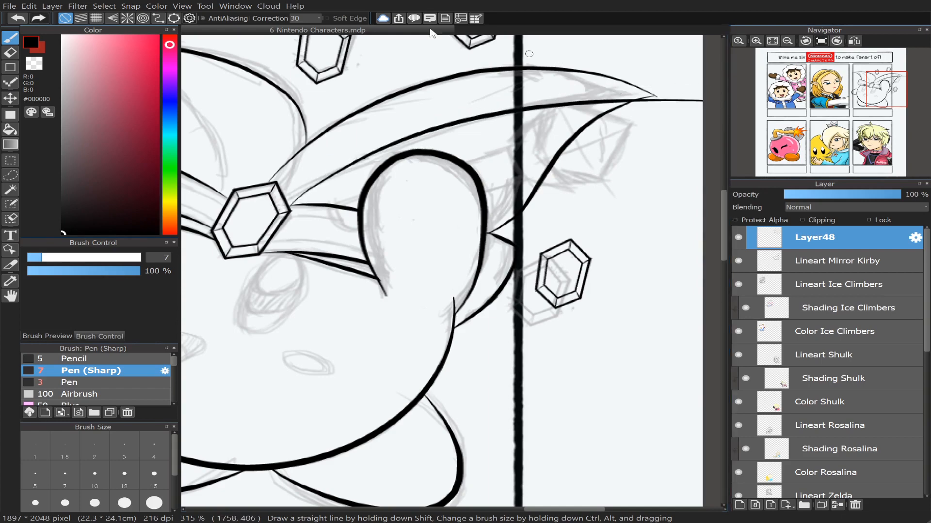
pyautogui.click(10, 53)
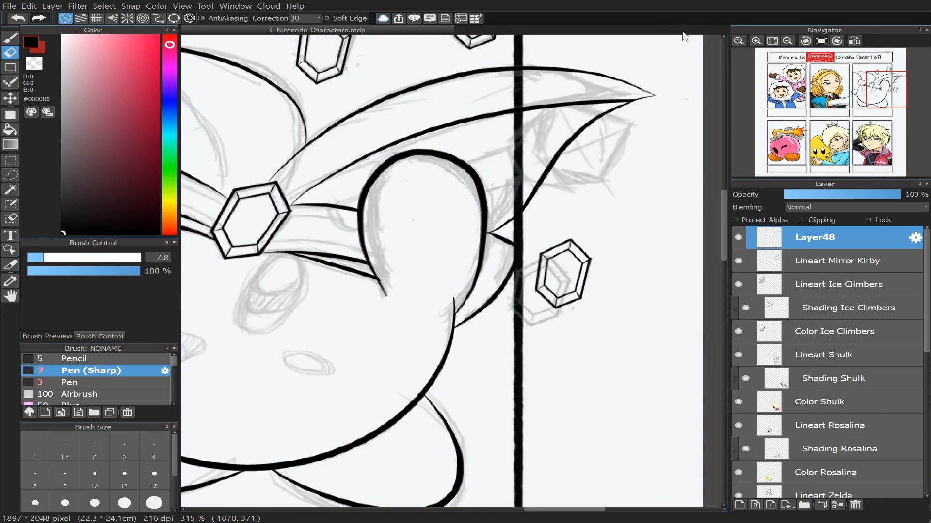
# Step: Ink the inner fold line of the opposite hat point from gem to tip on a flipped canvas, and erase the overshoot past the tip
pyautogui.moveTo(870, 96); pyautogui.dragTo(860, 90)
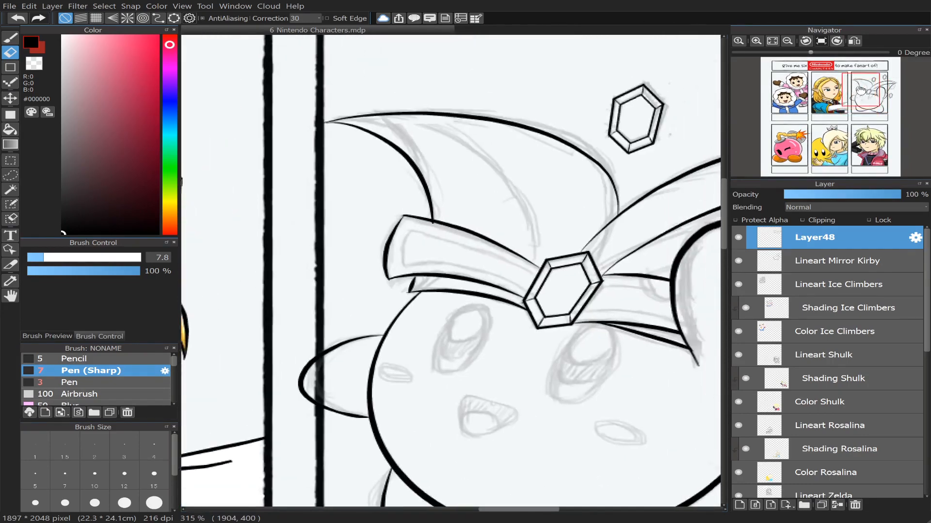
pyautogui.click(854, 41)
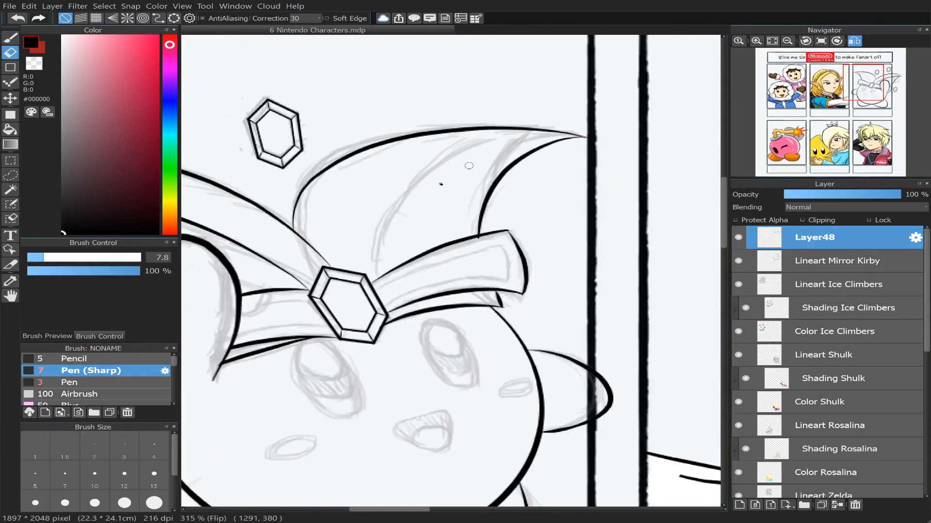
pyautogui.press('b')
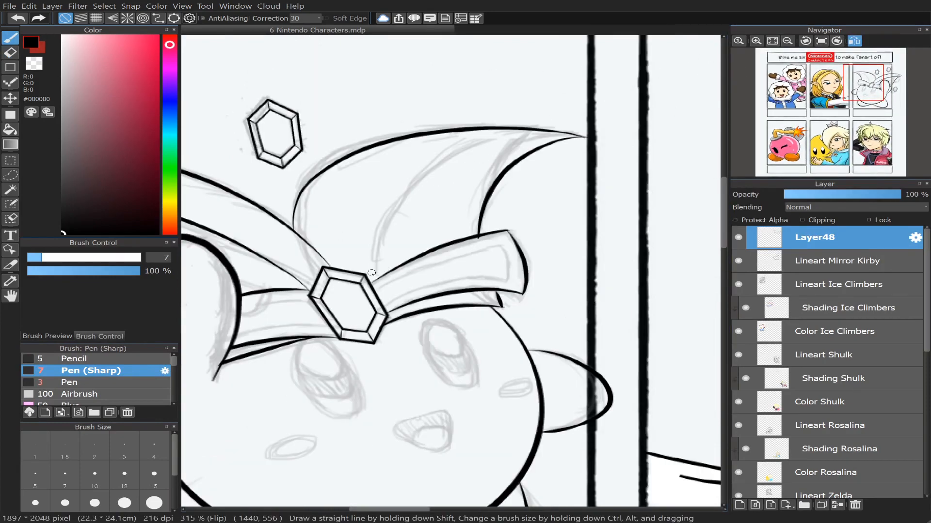
pyautogui.moveTo(372, 273)
pyautogui.mouseDown()
pyautogui.moveTo(395, 212)
pyautogui.moveTo(472, 151)
pyautogui.moveTo(606, 132)
pyautogui.mouseUp()
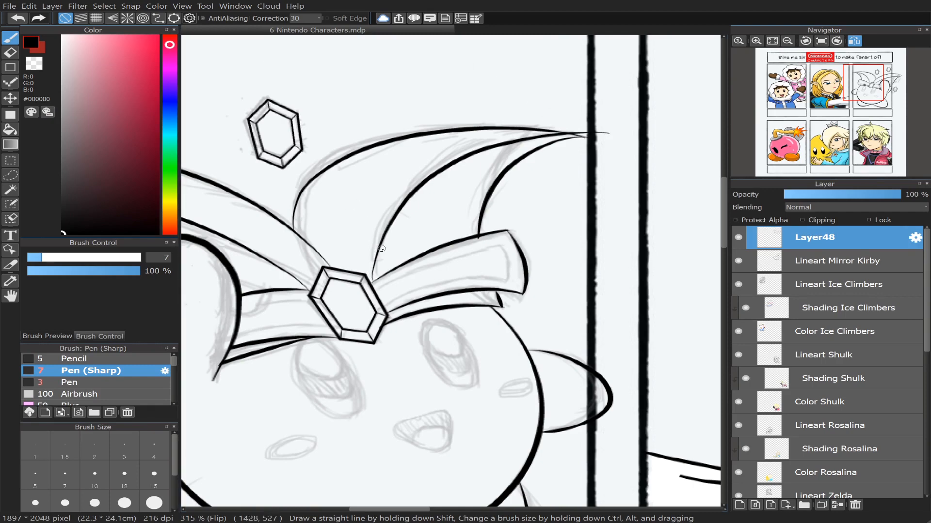
pyautogui.moveTo(371, 283); pyautogui.dragTo(396, 231)
pyautogui.hotkey('ctrl', 'z')
pyautogui.moveTo(371, 281); pyautogui.dragTo(388, 236)
pyautogui.hotkey('ctrl', 'z')
pyautogui.moveTo(372, 282); pyautogui.dragTo(375, 273)
pyautogui.click(10, 52)
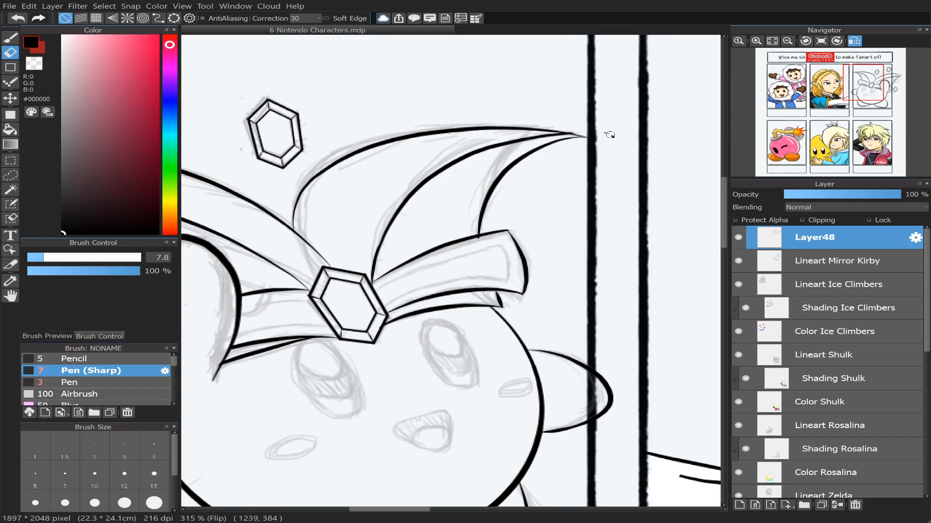
pyautogui.click(854, 40)
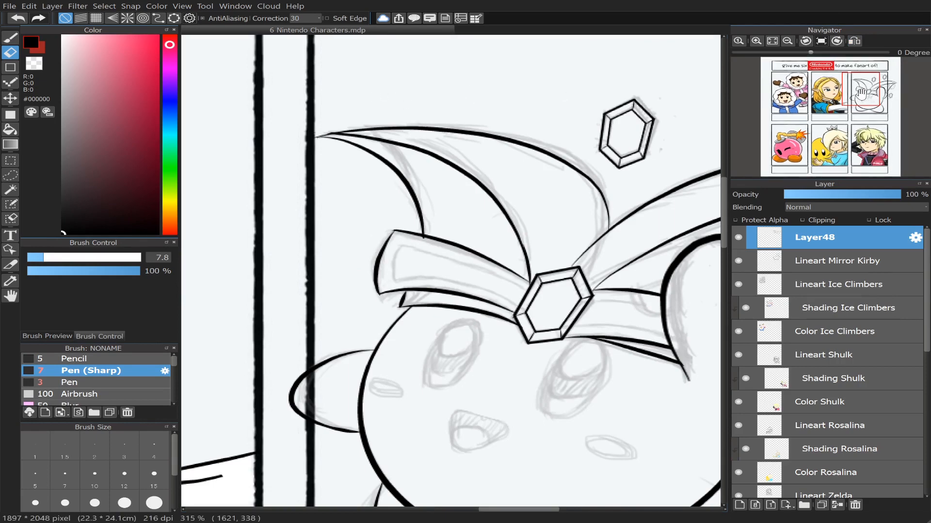
# Step: Ink the headband's two inner trim lines between the forehead gem and the raised arm, and erase their overlap into the arm
pyautogui.scroll(1, 860, 93)
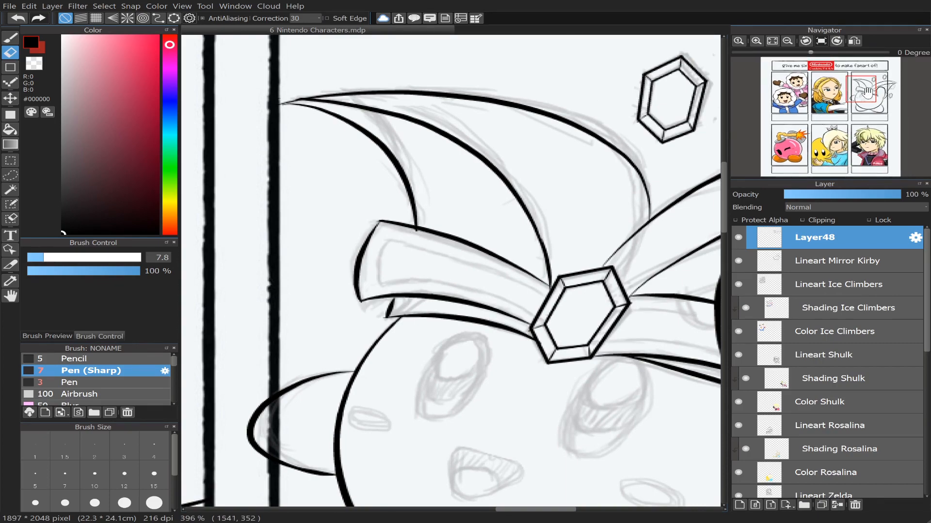
pyautogui.moveTo(868, 92)
pyautogui.mouseDown()
pyautogui.moveTo(884, 90)
pyautogui.moveTo(867, 105)
pyautogui.mouseUp()
pyautogui.scroll(-2, 872, 97)
pyautogui.scroll(2, 865, 103)
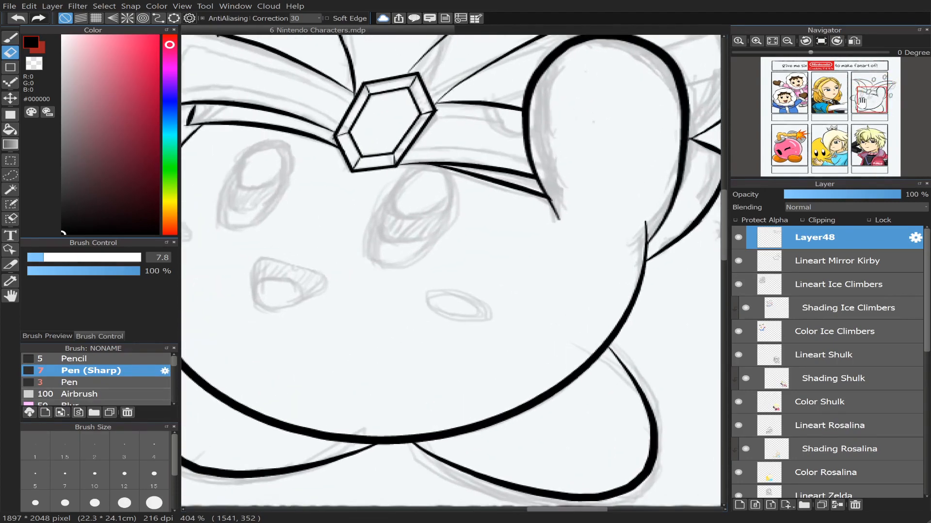
pyautogui.click(12, 38)
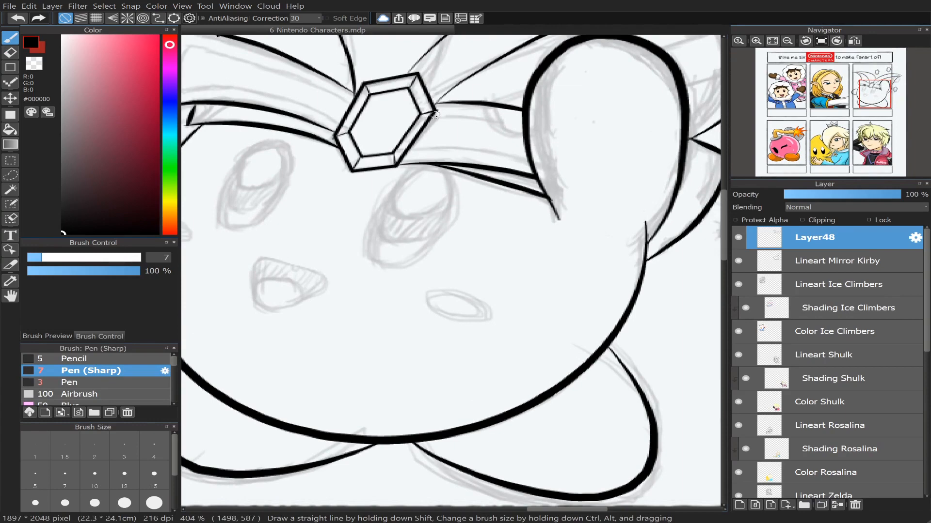
pyautogui.moveTo(433, 115); pyautogui.dragTo(532, 128)
pyautogui.hotkey('ctrl', 'z')
pyautogui.hotkey('ctrl', 'z')
pyautogui.moveTo(432, 117)
pyautogui.mouseDown()
pyautogui.moveTo(470, 115)
pyautogui.moveTo(531, 128)
pyautogui.mouseUp()
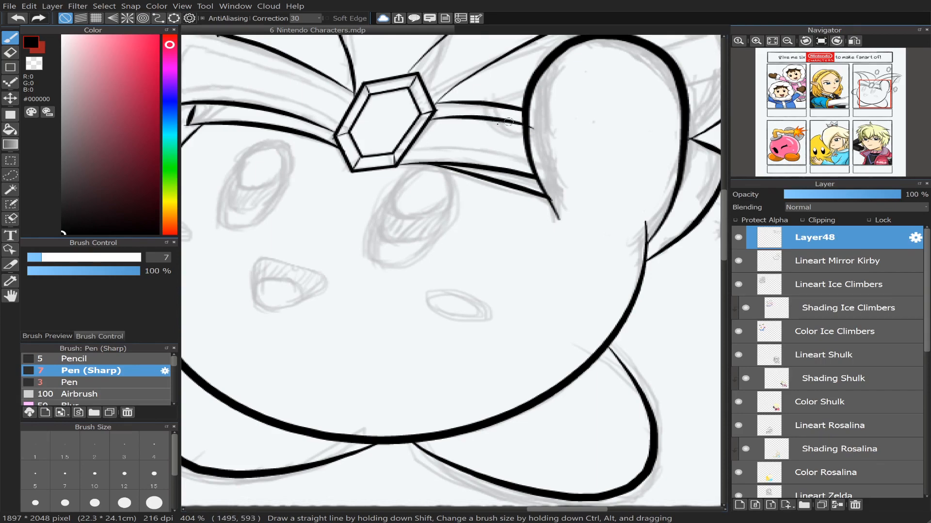
pyautogui.moveTo(403, 148)
pyautogui.mouseDown()
pyautogui.moveTo(517, 153)
pyautogui.moveTo(545, 162)
pyautogui.mouseUp()
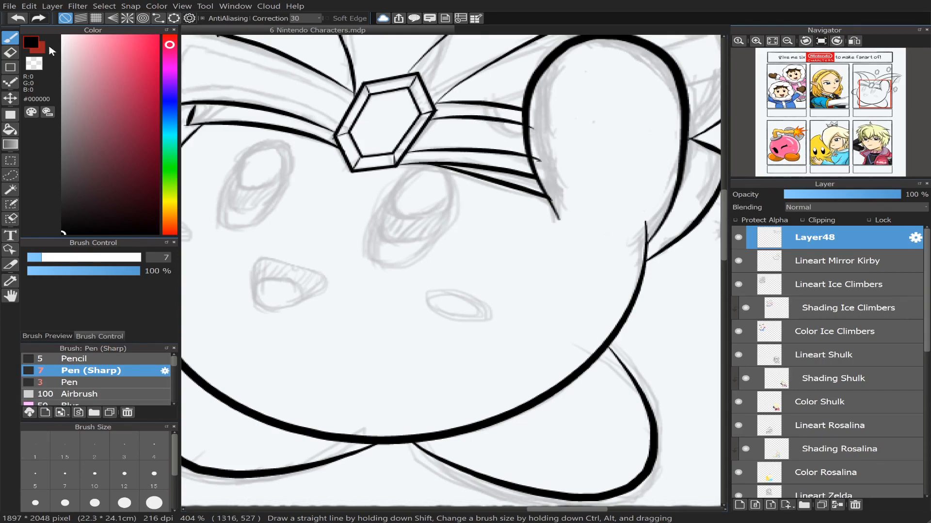
pyautogui.click(10, 52)
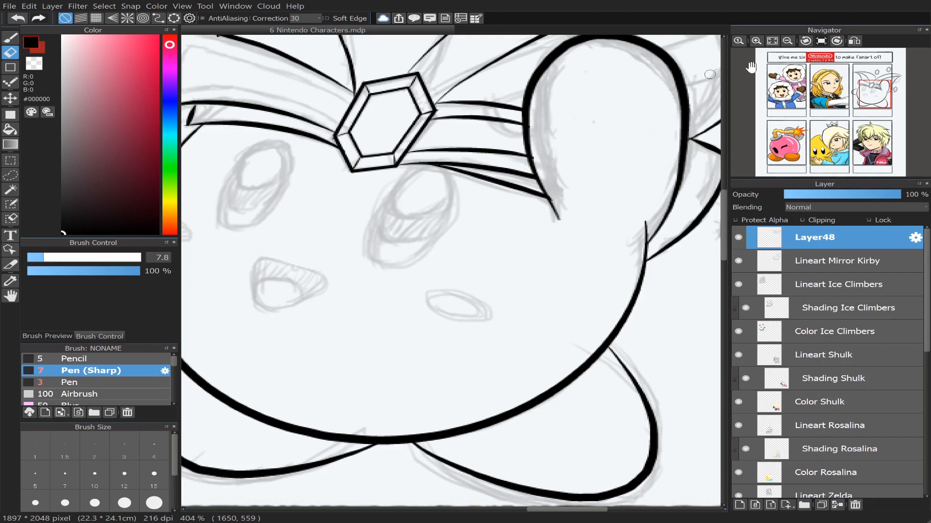
# Step: Ink the upper and end lines of the inner trim on the headband's flared end on a flipped canvas, redoing unsatisfactory strokes
pyautogui.moveTo(871, 96); pyautogui.dragTo(854, 96)
pyautogui.click(854, 41)
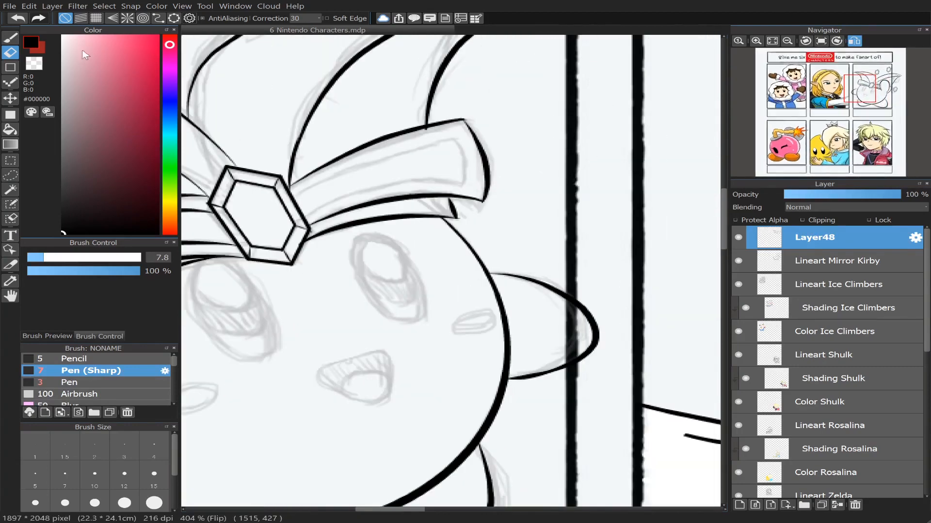
pyautogui.press('b')
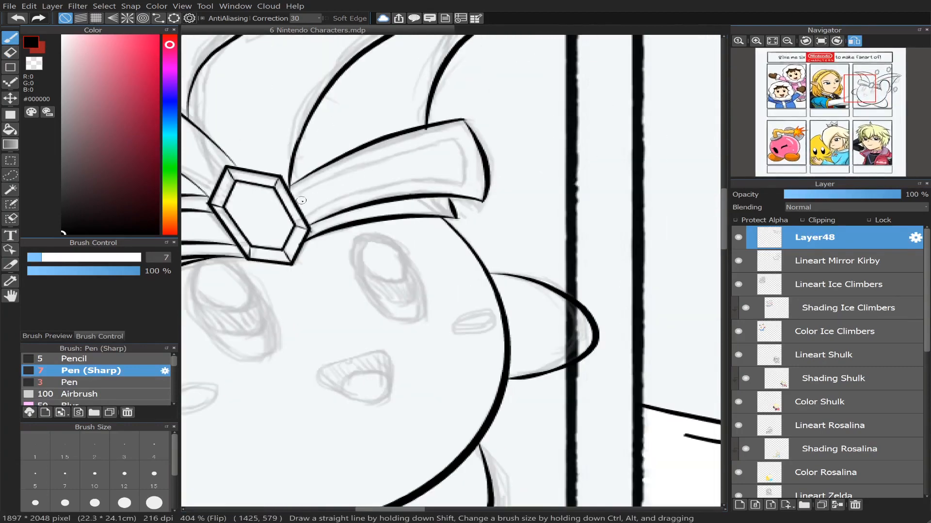
pyautogui.moveTo(293, 195); pyautogui.dragTo(443, 145)
pyautogui.hotkey('ctrl', 'z')
pyautogui.moveTo(289, 196)
pyautogui.mouseDown()
pyautogui.moveTo(455, 134)
pyautogui.moveTo(462, 178)
pyautogui.mouseUp()
pyautogui.hotkey('ctrl', 'z')
pyautogui.hotkey('ctrl', 'z')
pyautogui.moveTo(450, 138); pyautogui.dragTo(463, 179)
pyautogui.hotkey('ctrl', 'z')
pyautogui.moveTo(450, 136); pyautogui.dragTo(462, 186)
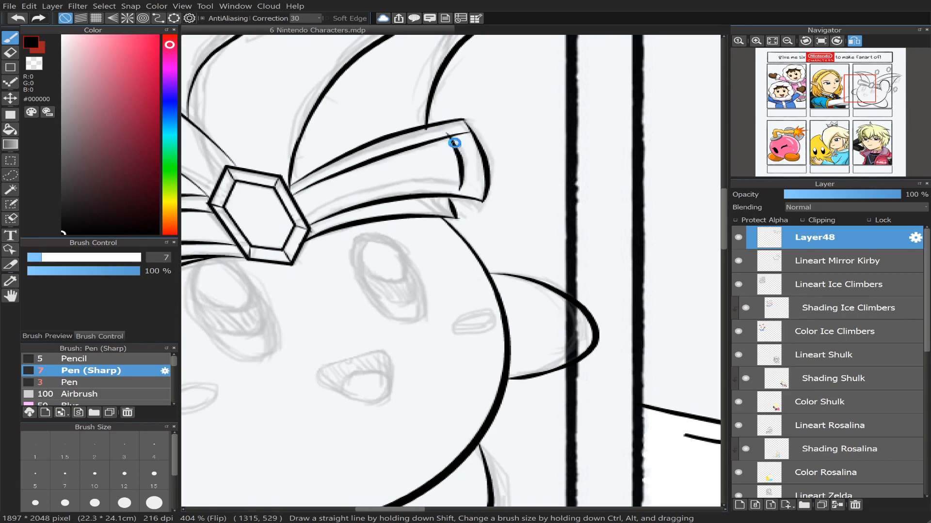
pyautogui.hotkey('ctrl', 'z')
pyautogui.moveTo(452, 137); pyautogui.dragTo(461, 186)
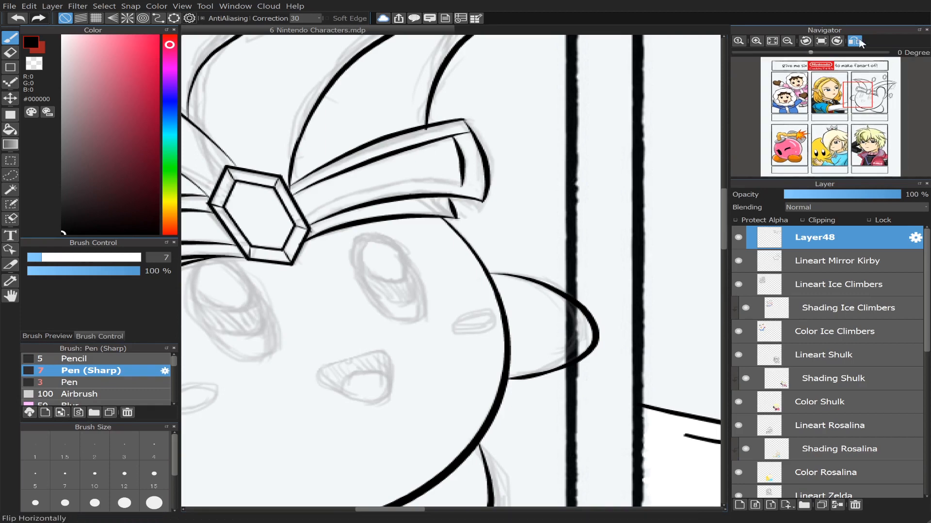
# Step: Ink the lower inner trim line on the headband's flared end from the gem to the end line, redoing unsatisfactory strokes
pyautogui.click(854, 40)
pyautogui.click(854, 40)
pyautogui.moveTo(316, 209); pyautogui.dragTo(468, 178)
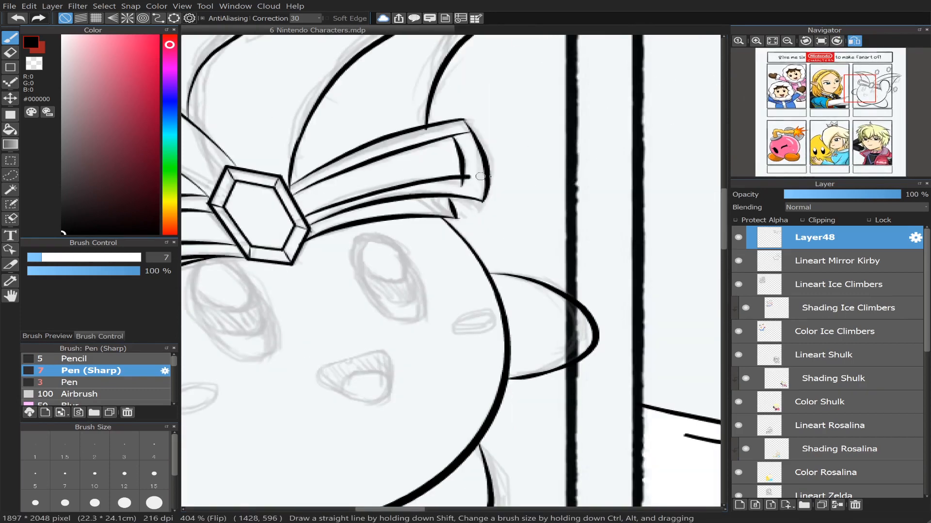
pyautogui.hotkey('ctrl', 'z')
pyautogui.moveTo(313, 216); pyautogui.dragTo(475, 175)
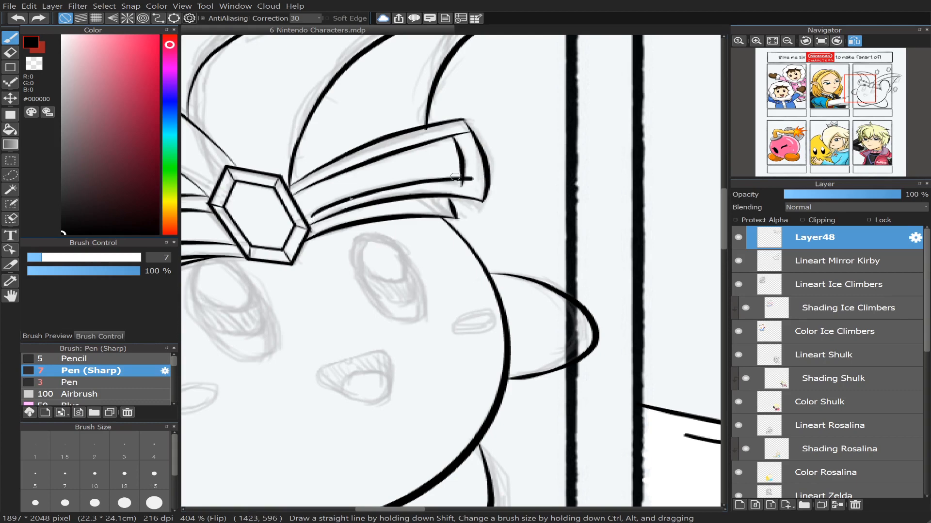
pyautogui.hotkey('ctrl', 'z')
pyautogui.moveTo(308, 215)
pyautogui.mouseDown()
pyautogui.moveTo(339, 198)
pyautogui.moveTo(417, 182)
pyautogui.moveTo(506, 179)
pyautogui.mouseUp()
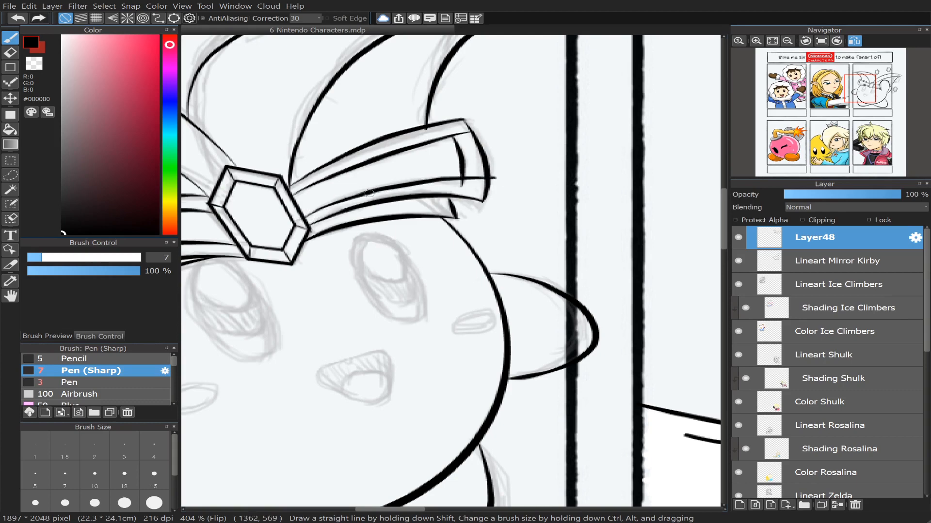
pyautogui.hotkey('ctrl', 'z')
pyautogui.moveTo(332, 201)
pyautogui.mouseDown()
pyautogui.moveTo(425, 178)
pyautogui.moveTo(477, 177)
pyautogui.mouseUp()
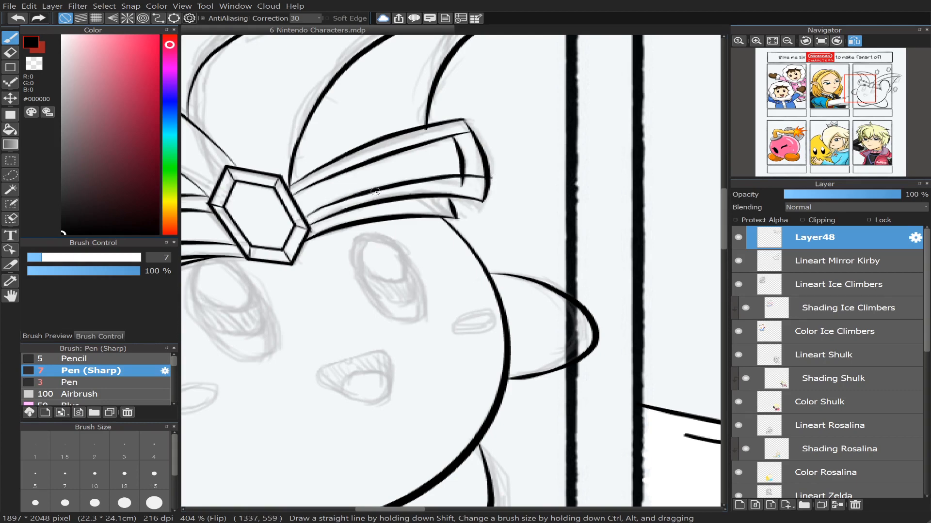
# Step: Redo the lower inner trim line on the headband's flared end and erase the trim lines' overshoots at the corners
pyautogui.hotkey('ctrl', 'z')
pyautogui.moveTo(306, 216)
pyautogui.mouseDown()
pyautogui.moveTo(399, 184)
pyautogui.moveTo(497, 181)
pyautogui.mouseUp()
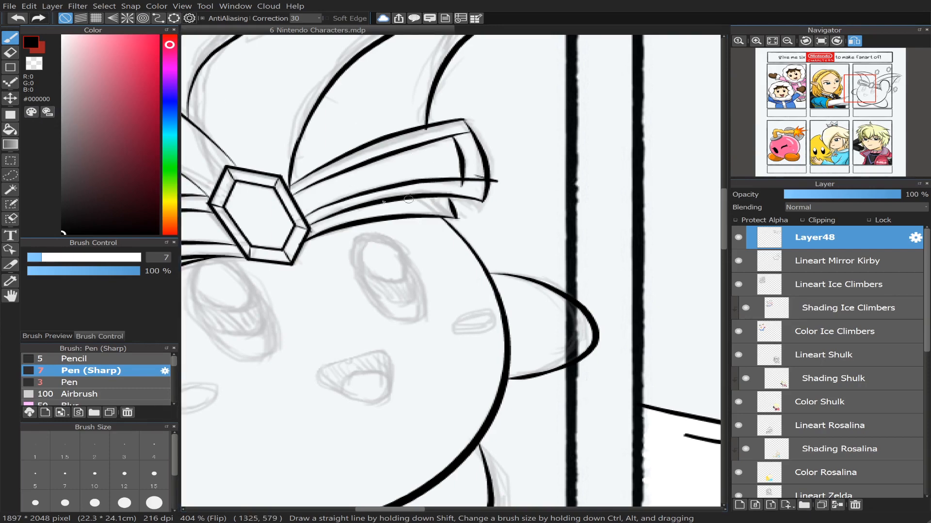
pyautogui.hotkey('ctrl', 'z')
pyautogui.moveTo(307, 214); pyautogui.dragTo(473, 177)
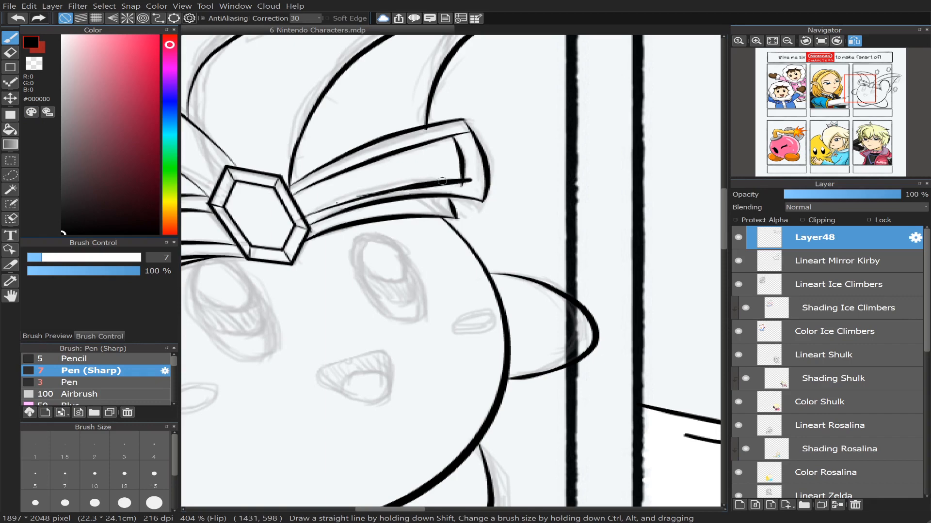
pyautogui.hotkey('ctrl', 'z')
pyautogui.moveTo(305, 217)
pyautogui.mouseDown()
pyautogui.moveTo(427, 178)
pyautogui.moveTo(484, 180)
pyautogui.mouseUp()
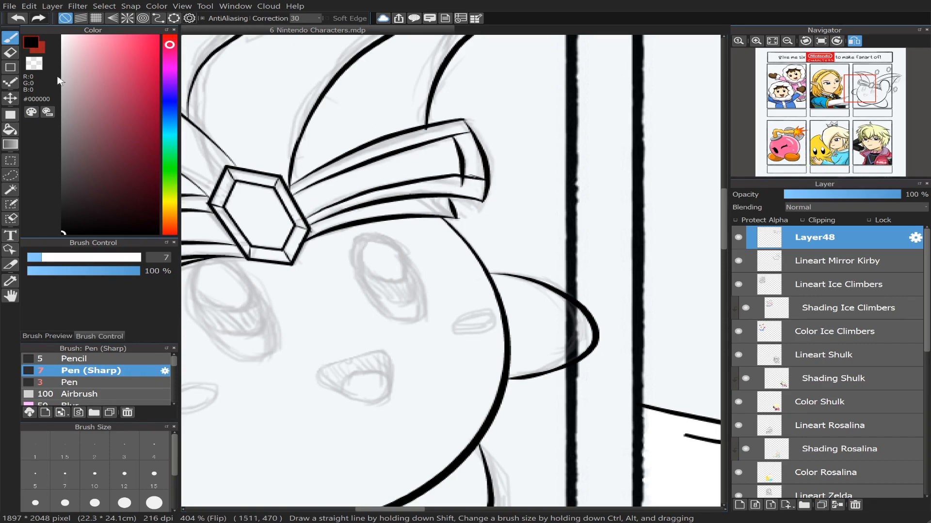
pyautogui.click(11, 52)
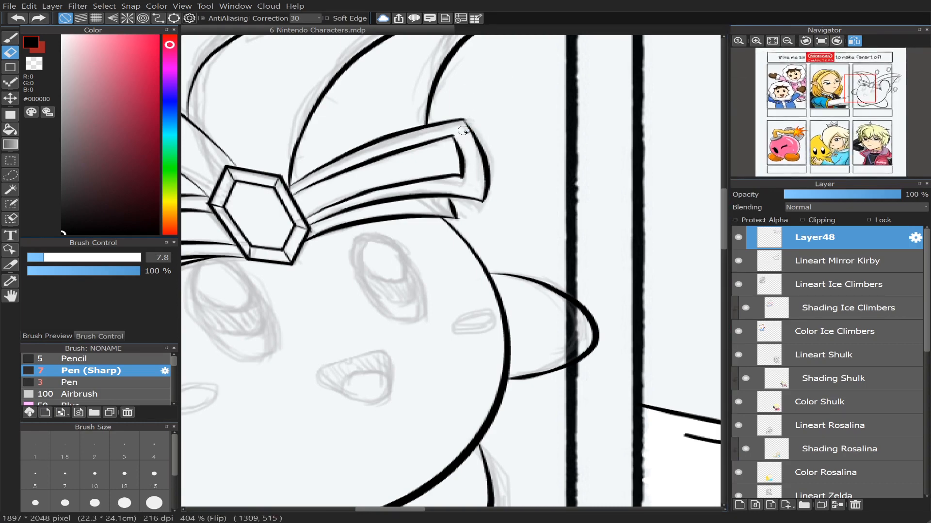
# Step: Merge Layer48 with the hat and headband lines down into Lineart Mirror Kirby and add a new layer above it
pyautogui.click(854, 40)
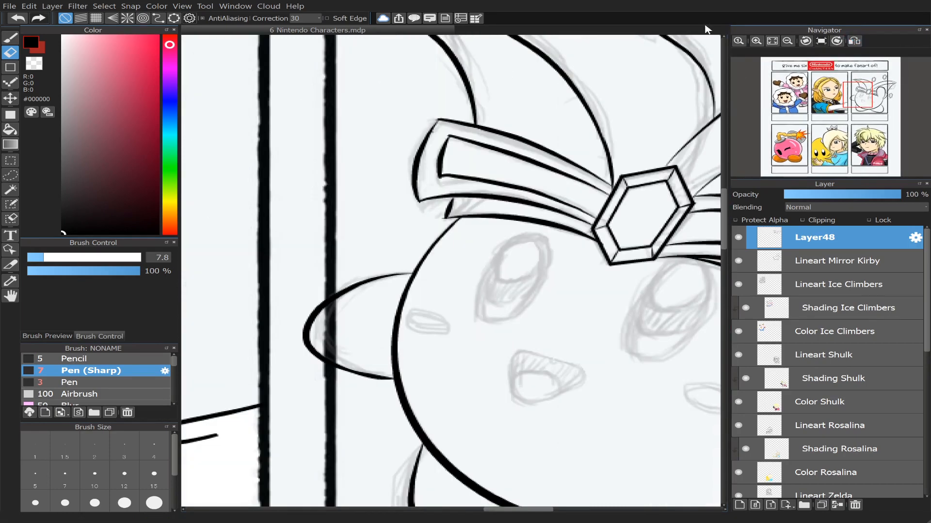
pyautogui.moveTo(852, 97); pyautogui.dragTo(875, 94)
pyautogui.scroll(-2, 881, 85)
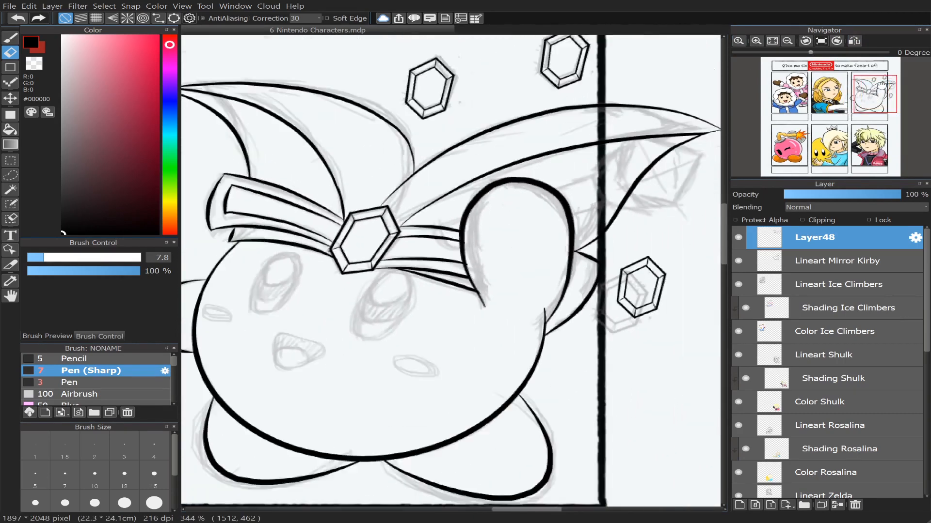
pyautogui.scroll(-2, 881, 85)
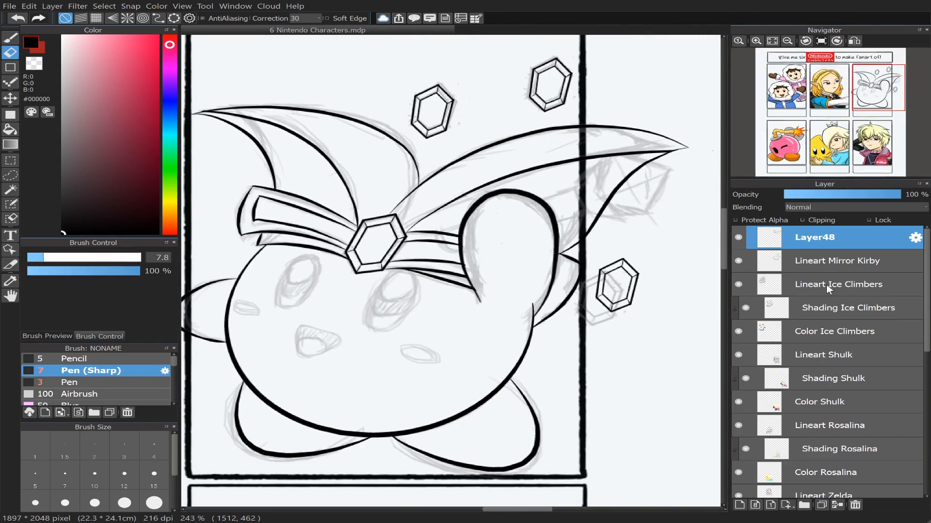
pyautogui.hotkey('ctrl', 'z')
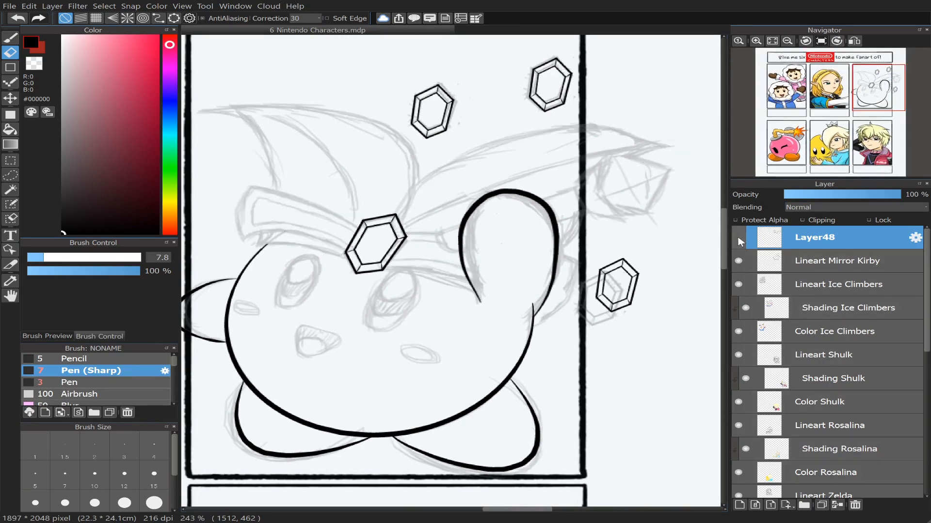
pyautogui.hotkey('ctrl', 'y')
pyautogui.click(837, 505)
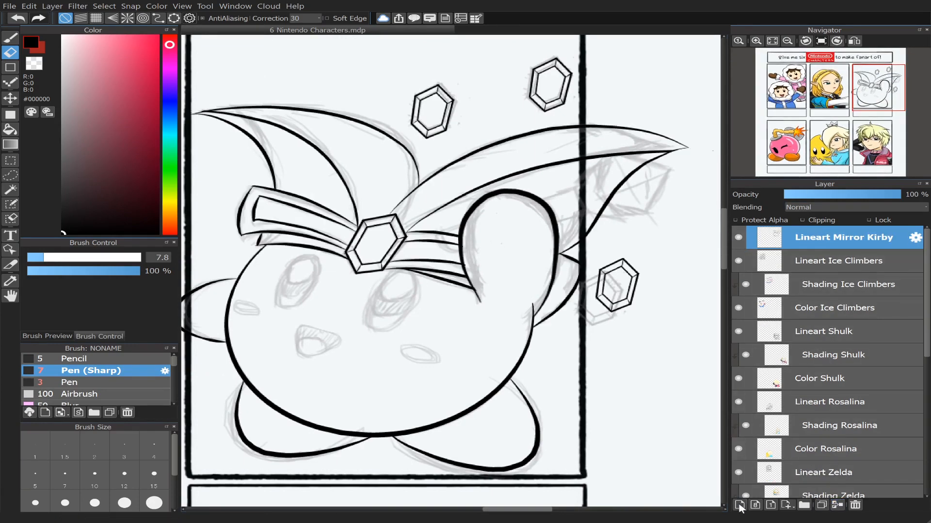
pyautogui.click(739, 506)
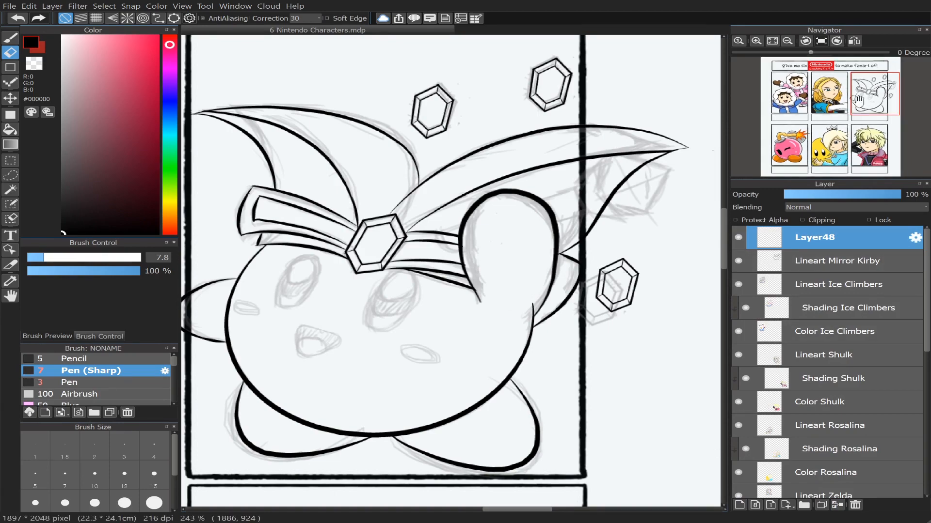
# Step: Ink the outline of the sketched four-sided shape below the hat tip with straight size 3 Pen lines on a rotated canvas
pyautogui.scroll(1, 865, 111)
pyautogui.scroll(1, 865, 110)
pyautogui.moveTo(873, 98); pyautogui.dragTo(885, 92)
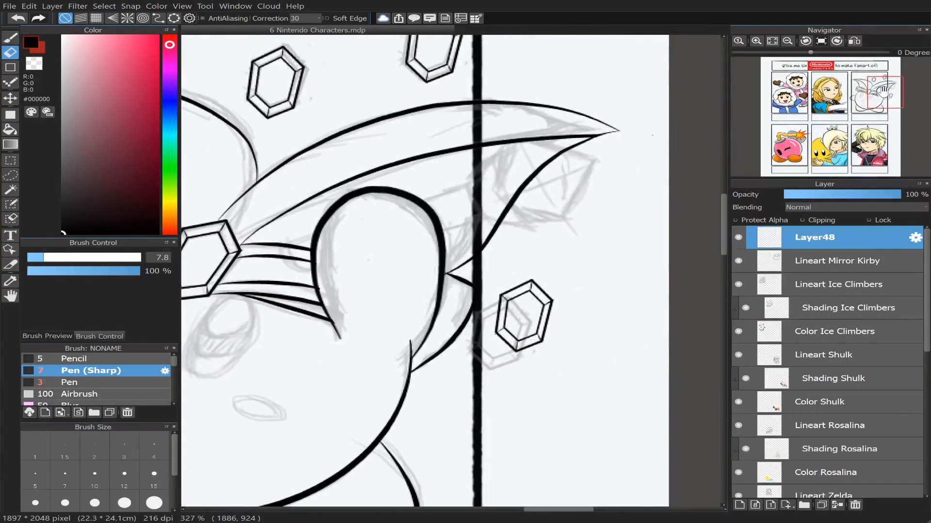
pyautogui.moveTo(815, 55)
pyautogui.moveTo(812, 54)
pyautogui.mouseDown()
pyautogui.moveTo(834, 54)
pyautogui.moveTo(794, 52)
pyautogui.mouseUp()
pyautogui.moveTo(819, 62)
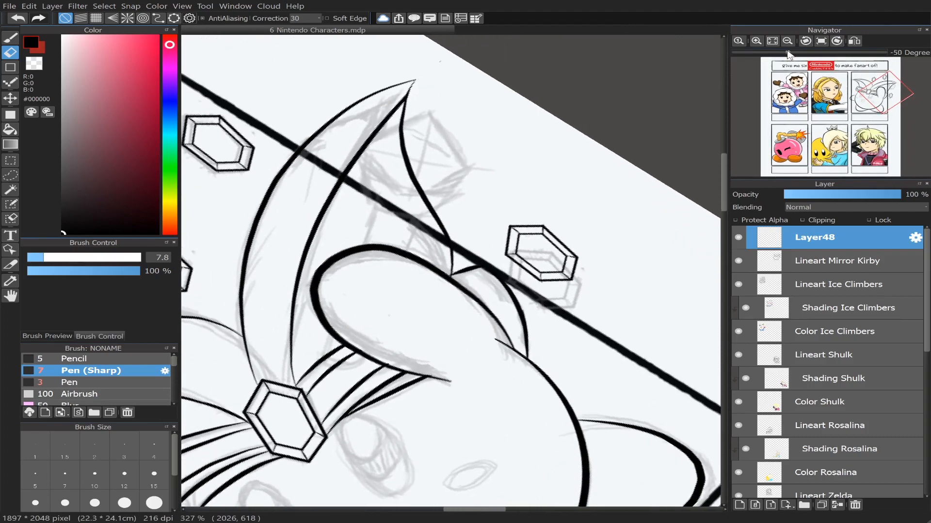
pyautogui.click(3, 38)
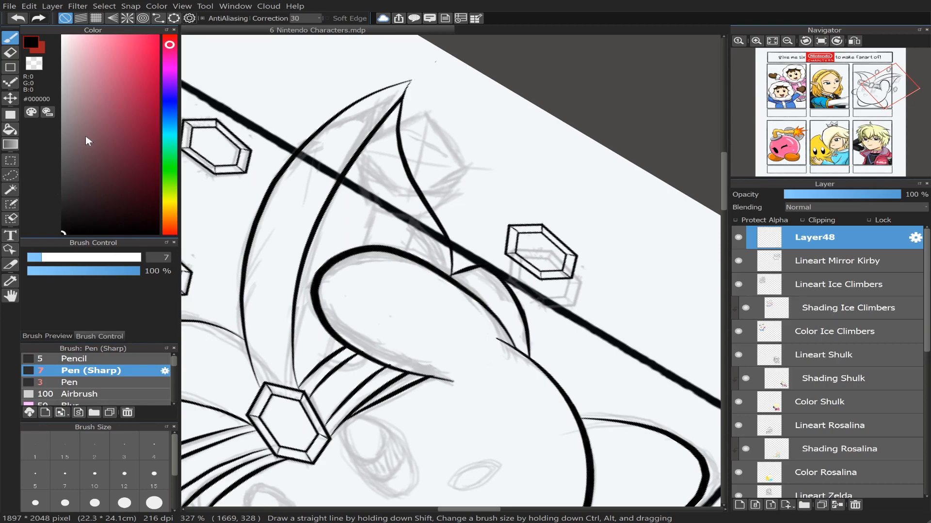
pyautogui.click(69, 383)
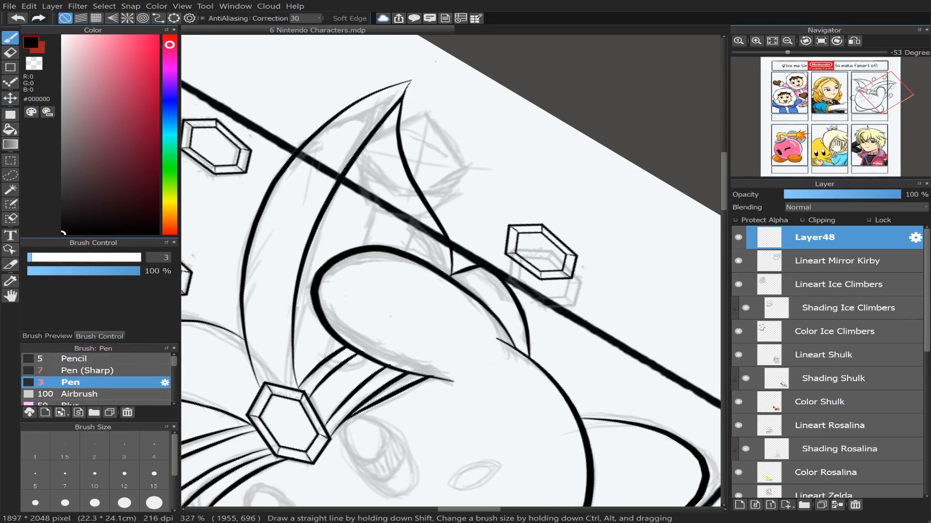
pyautogui.click(355, 142)
pyautogui.keyDown('shift'); pyautogui.click(401, 199); pyautogui.keyUp('shift')
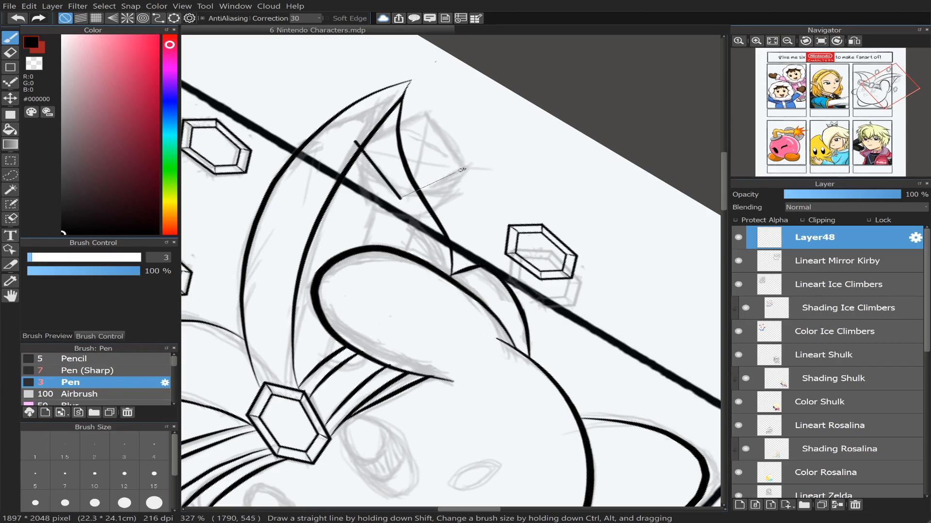
pyautogui.keyDown('shift'); pyautogui.click(466, 168); pyautogui.keyUp('shift')
pyautogui.keyDown('shift'); pyautogui.click(426, 112); pyautogui.keyUp('shift')
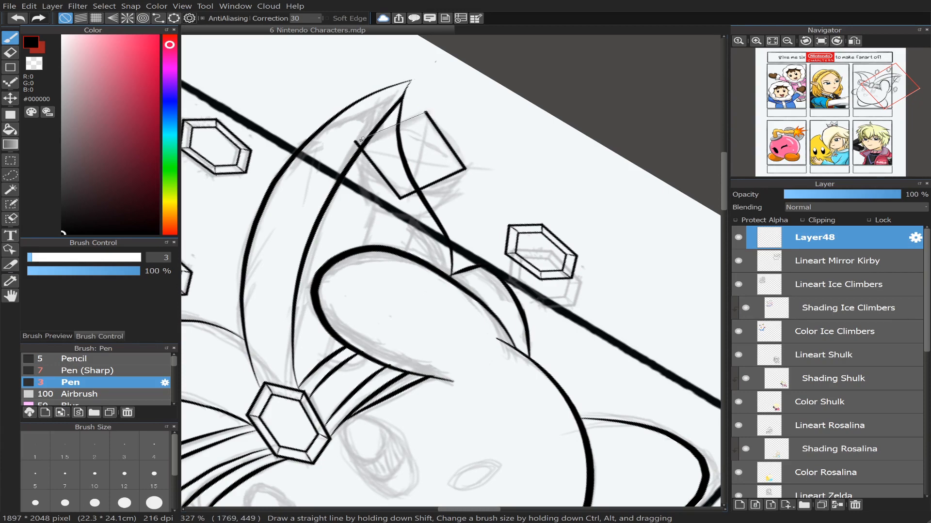
pyautogui.keyDown('shift'); pyautogui.click(357, 142); pyautogui.keyUp('shift')
pyautogui.press('e')
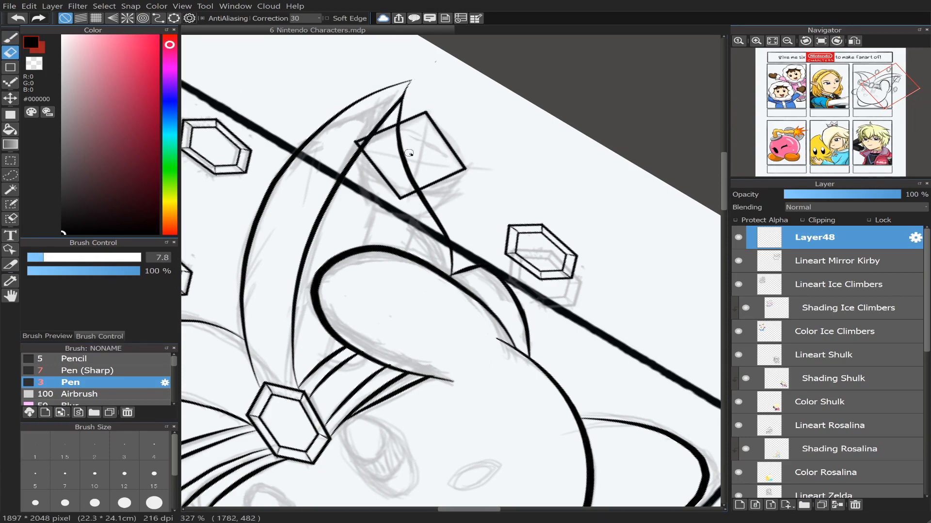
pyautogui.press('b')
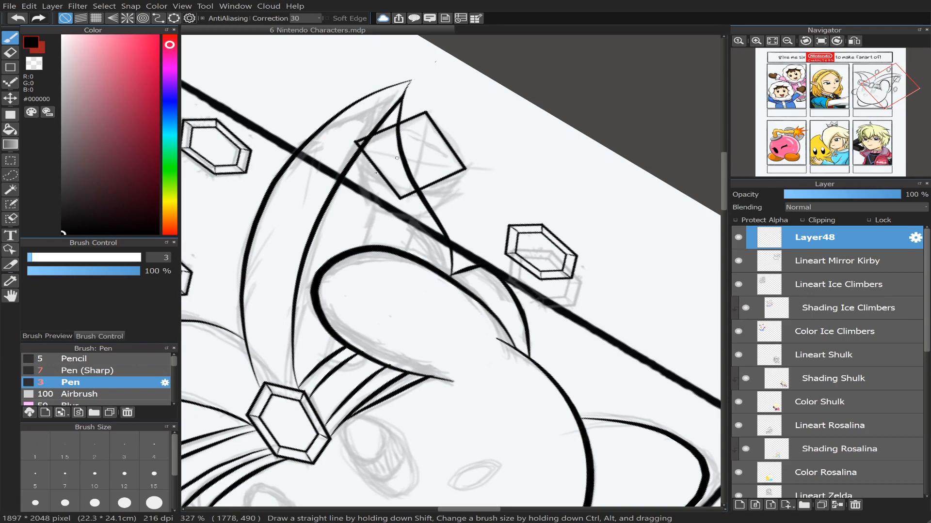
# Step: Ink the first diagonal across the four-sided shape with Pen (Sharp) at size 5 on the unrotated canvas
pyautogui.click(75, 371)
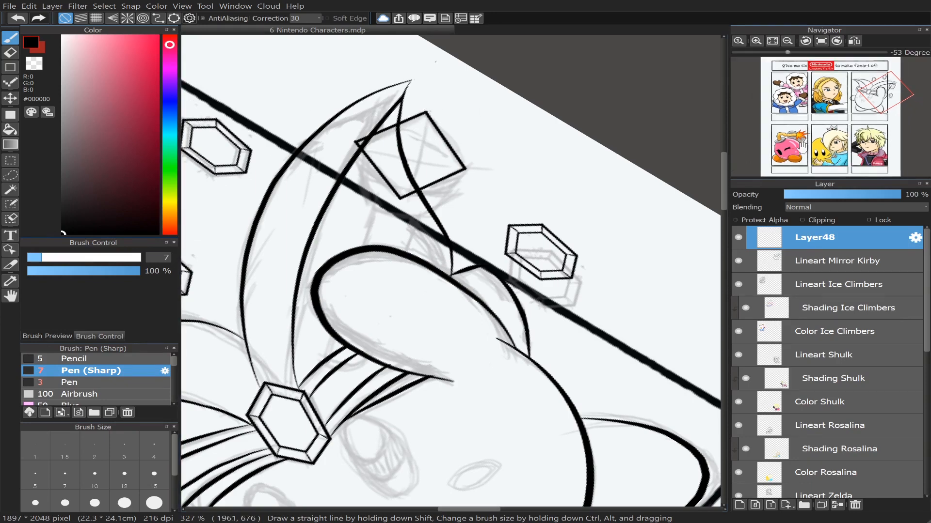
pyautogui.click(832, 43)
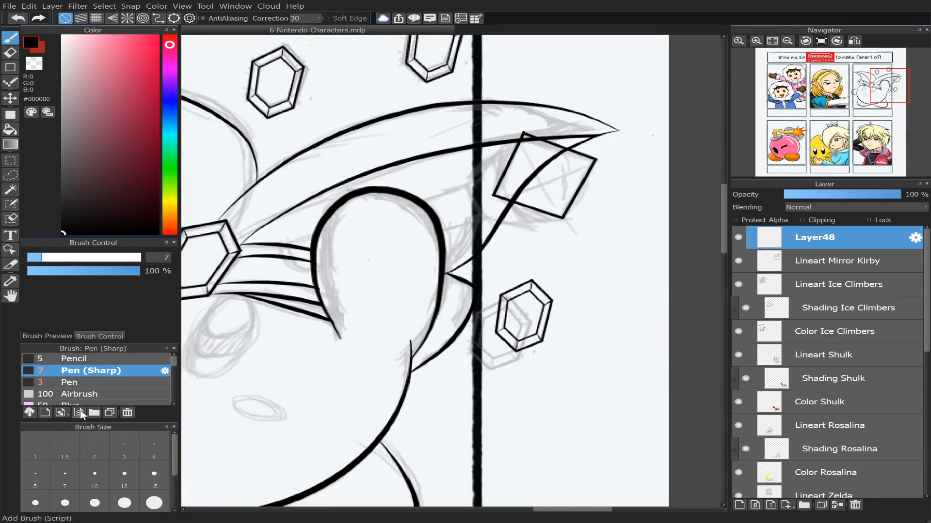
pyautogui.click(35, 483)
pyautogui.moveTo(494, 194)
pyautogui.mouseDown()
pyautogui.moveTo(626, 137)
pyautogui.moveTo(602, 159)
pyautogui.moveTo(500, 193)
pyautogui.mouseUp()
pyautogui.hotkey('ctrl', 'z')
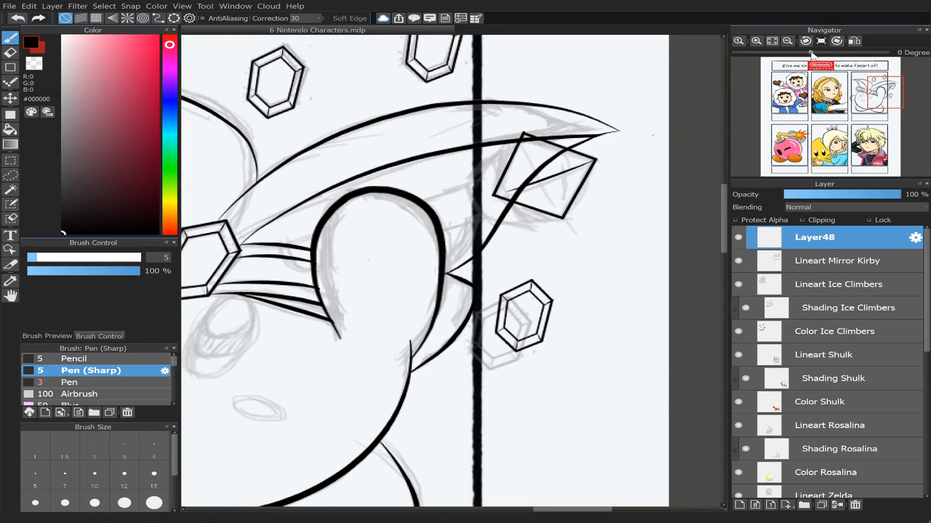
# Step: Ink the crossing diagonal from corner to corner of the four-sided shape on a rotated canvas, and erase its overshoot
pyautogui.moveTo(811, 52); pyautogui.dragTo(789, 54)
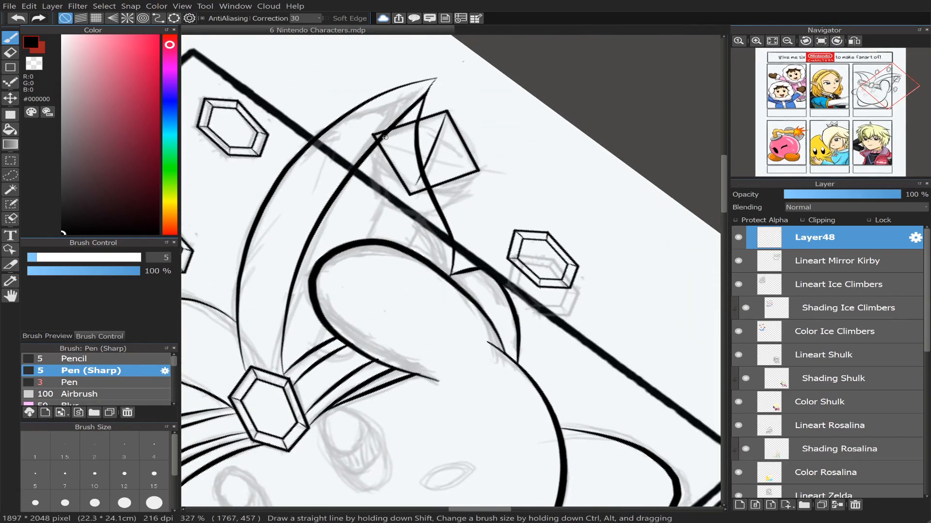
pyautogui.moveTo(376, 137); pyautogui.dragTo(488, 174)
pyautogui.hotkey('ctrl', 'z')
pyautogui.moveTo(375, 137); pyautogui.dragTo(507, 173)
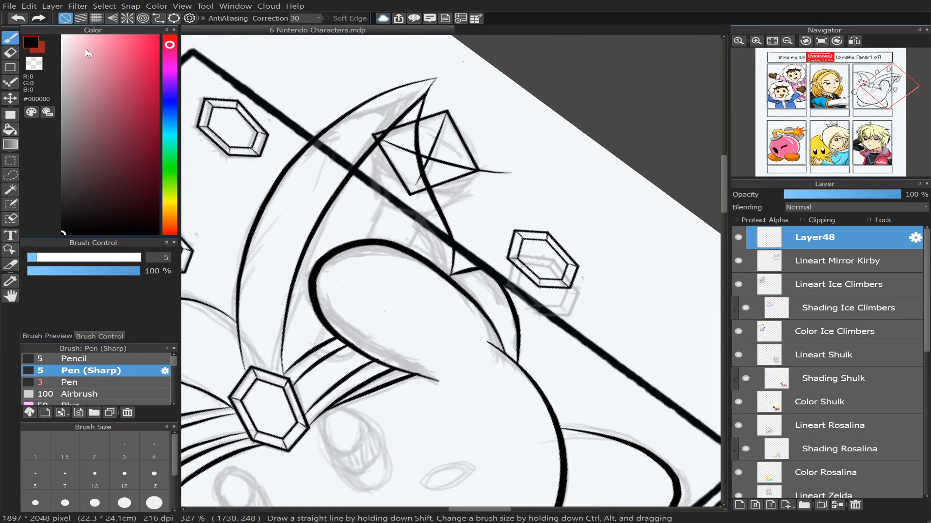
pyautogui.click(11, 52)
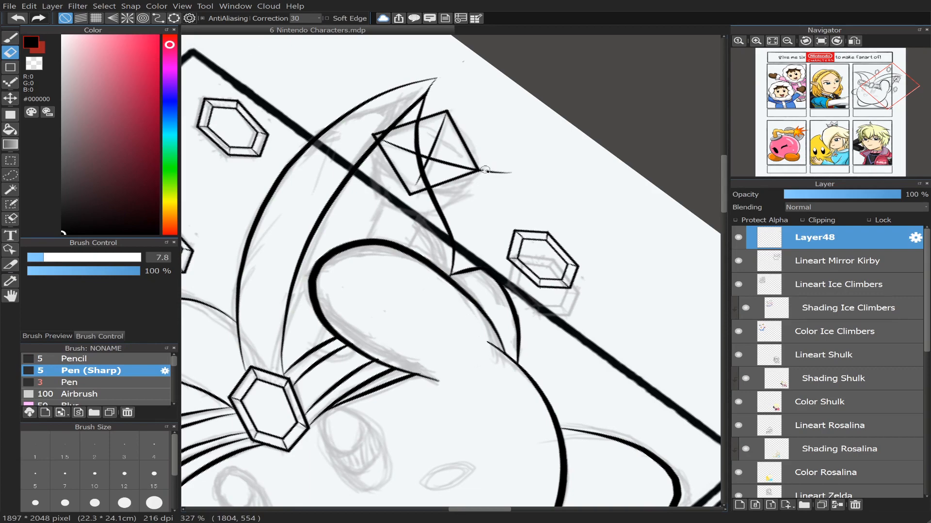
pyautogui.moveTo(484, 170)
pyautogui.mouseDown()
pyautogui.moveTo(514, 173)
pyautogui.moveTo(487, 176)
pyautogui.mouseUp()
pyautogui.press('b')
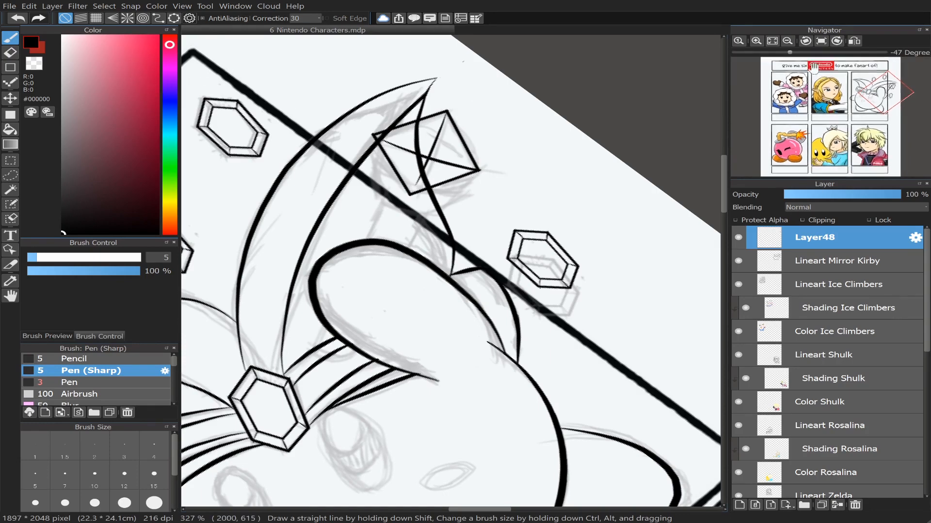
# Step: Hide the template sheet Layer1 and set the opacity of the blue background Layer34 to 17%
pyautogui.click(824, 42)
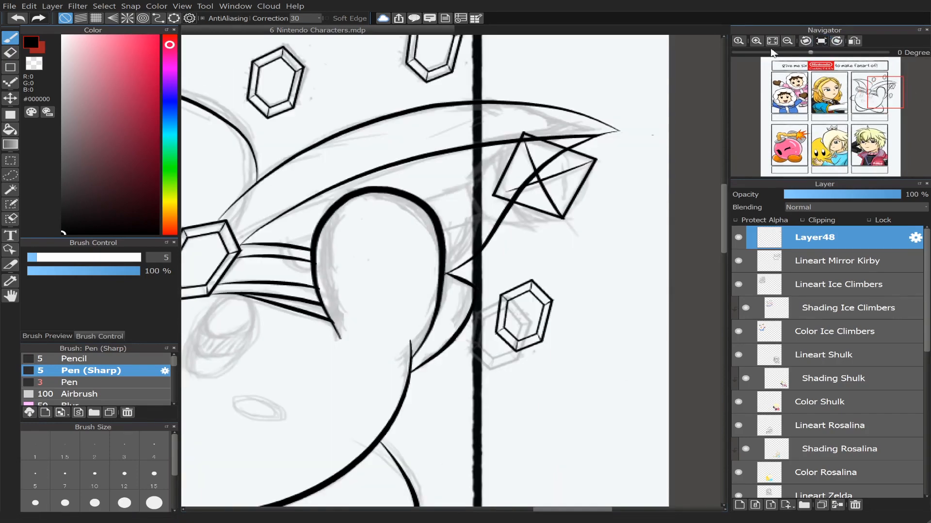
pyautogui.moveTo(926, 281); pyautogui.dragTo(780, 473)
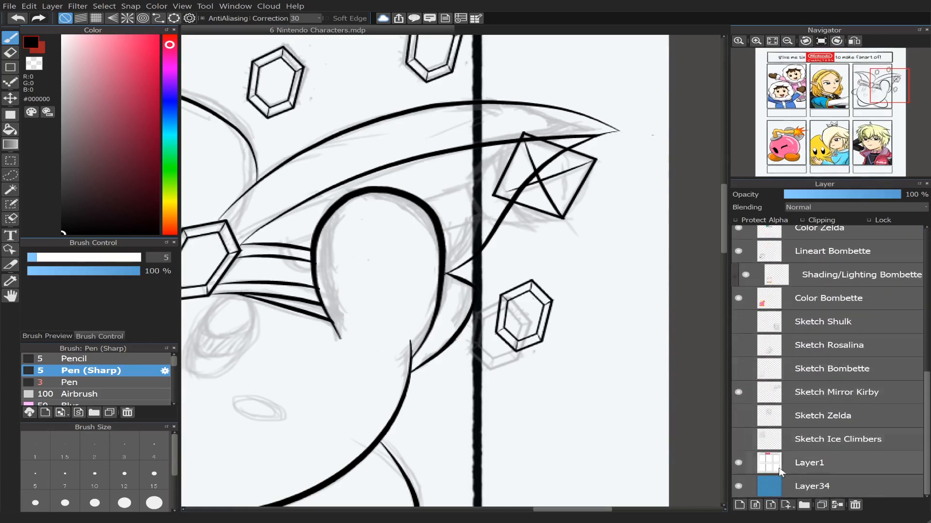
pyautogui.click(740, 462)
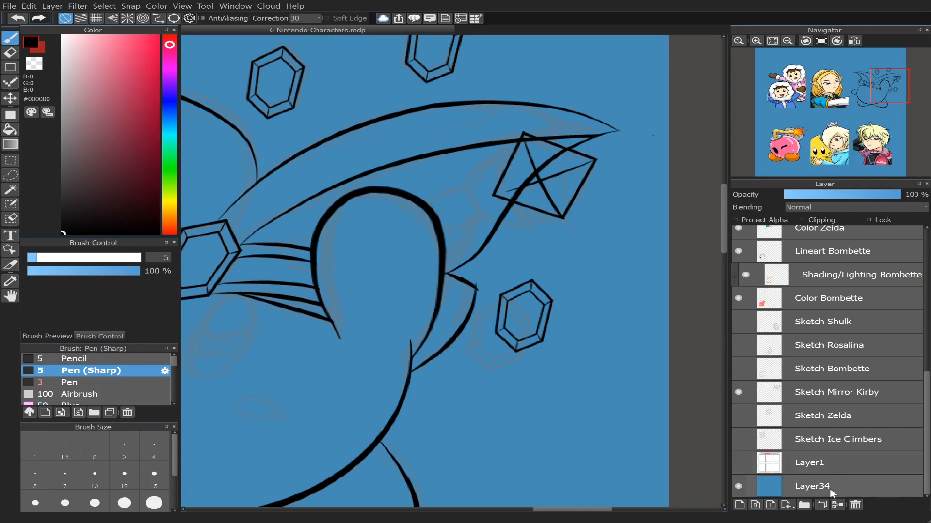
pyautogui.click(805, 486)
pyautogui.click(848, 201)
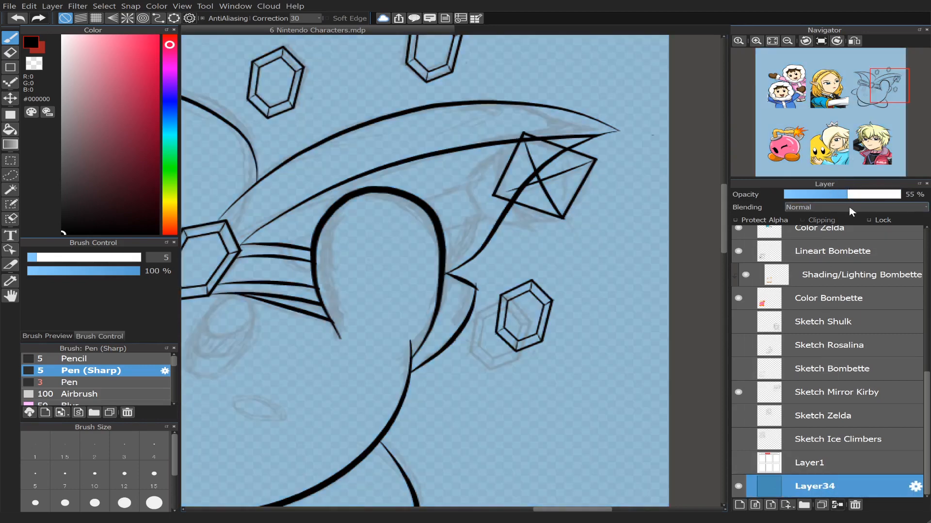
pyautogui.moveTo(835, 200); pyautogui.dragTo(800, 197)
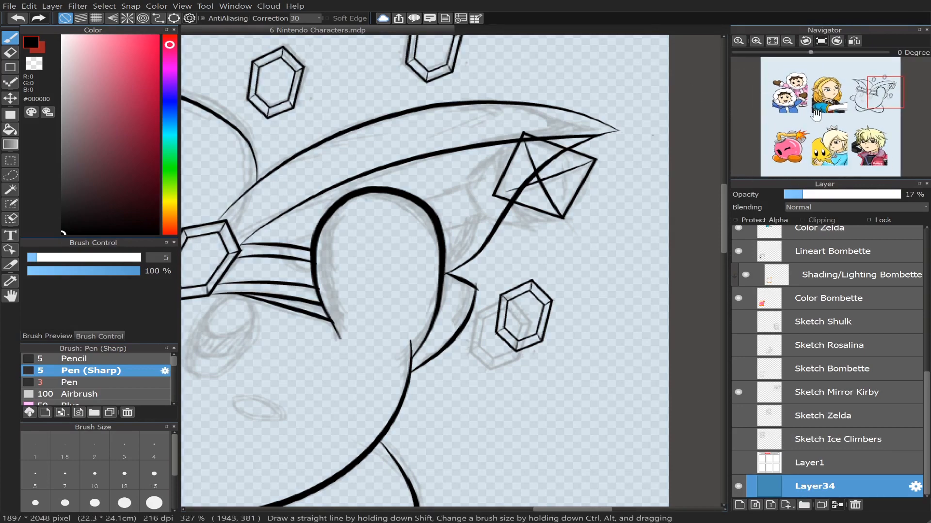
# Step: Ink the side edge below the four-sided shape's hat-side corner on Layer48 with size 7 Pen (Sharp), redoing unsatisfactory strokes
pyautogui.moveTo(807, 51)
pyautogui.moveTo(811, 53); pyautogui.dragTo(789, 54)
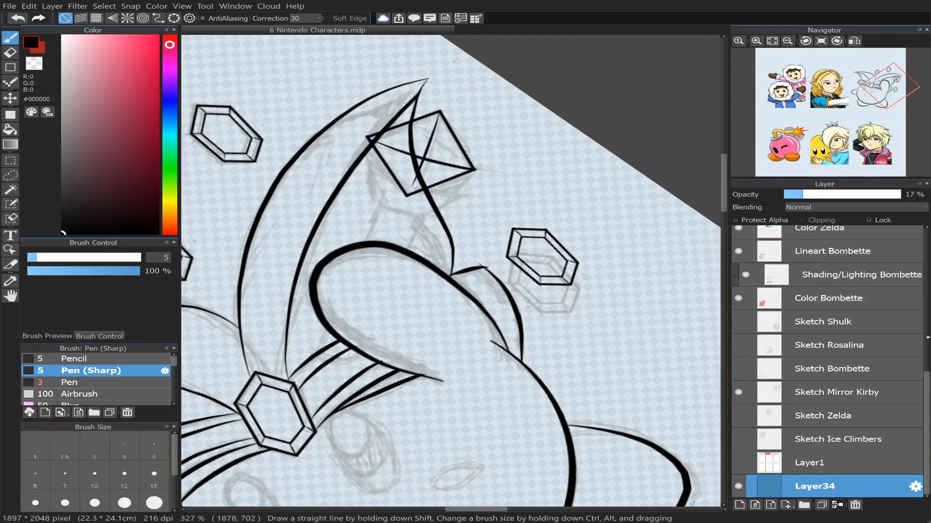
pyautogui.moveTo(927, 384); pyautogui.dragTo(879, 242)
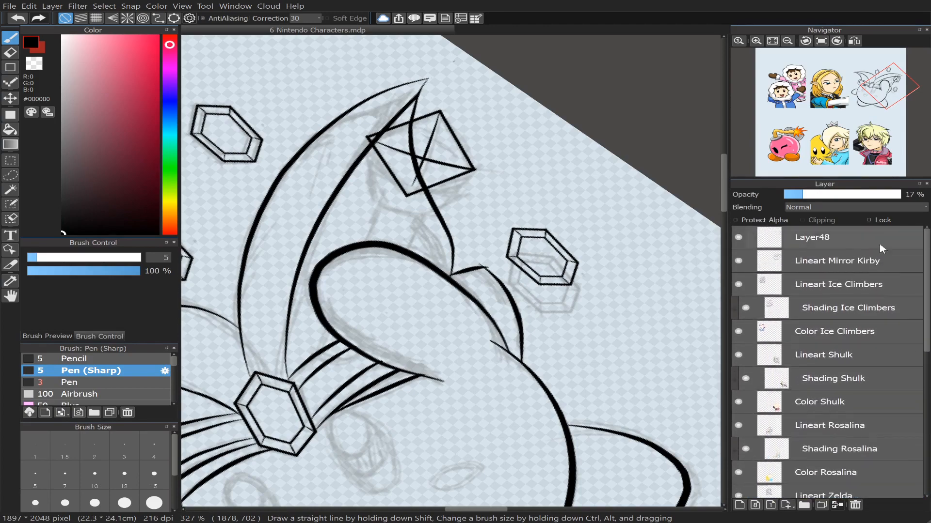
pyautogui.click(819, 247)
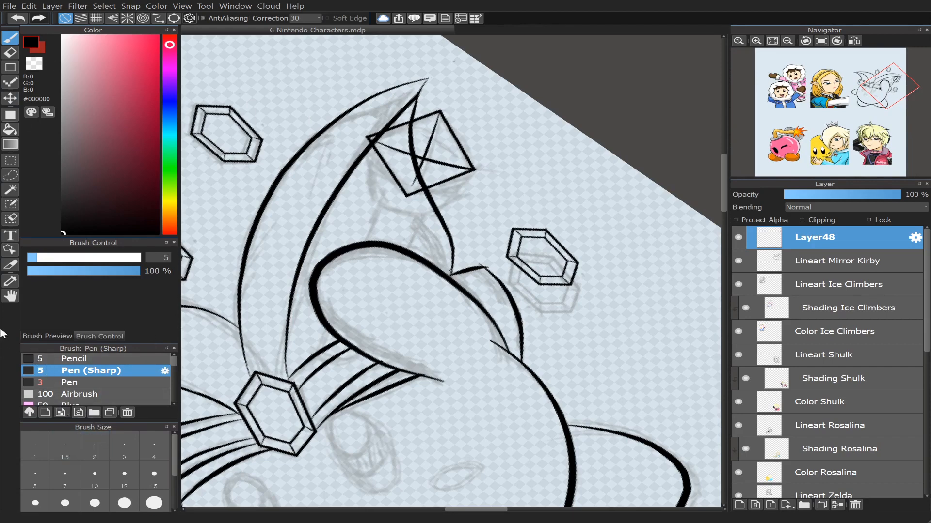
pyautogui.click(77, 481)
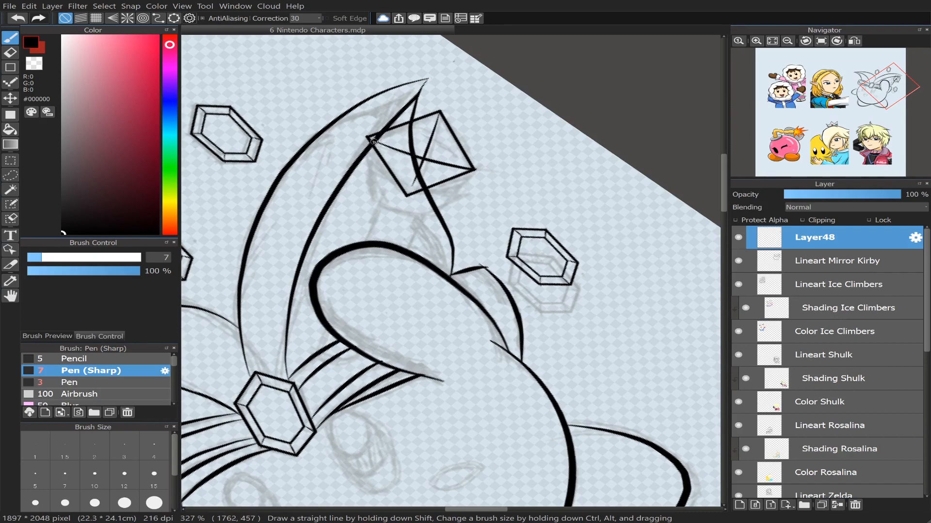
pyautogui.moveTo(368, 150); pyautogui.dragTo(382, 206)
pyautogui.hotkey('ctrl', 'z')
pyautogui.moveTo(366, 141); pyautogui.dragTo(380, 215)
pyautogui.hotkey('ctrl', 'z')
pyautogui.moveTo(366, 141); pyautogui.dragTo(374, 210)
pyautogui.hotkey('ctrl', 'z')
pyautogui.moveTo(366, 139); pyautogui.dragTo(380, 216)
pyautogui.hotkey('ctrl', 'z')
pyautogui.moveTo(366, 142); pyautogui.dragTo(378, 210)
# Step: Ink the side edge below the four-sided shape's outer corner and the curved bottom edge joining both sides, redoing the unsatisfactory stroke
pyautogui.moveTo(475, 171); pyautogui.dragTo(410, 230)
pyautogui.hotkey('ctrl', 'z')
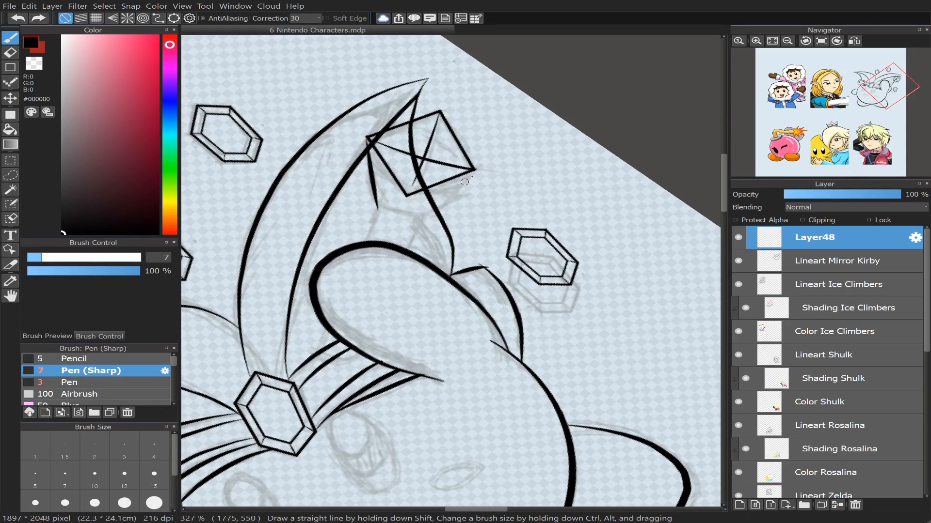
pyautogui.moveTo(475, 171)
pyautogui.mouseDown()
pyautogui.moveTo(412, 226)
pyautogui.moveTo(403, 214)
pyautogui.moveTo(425, 211)
pyautogui.mouseUp()
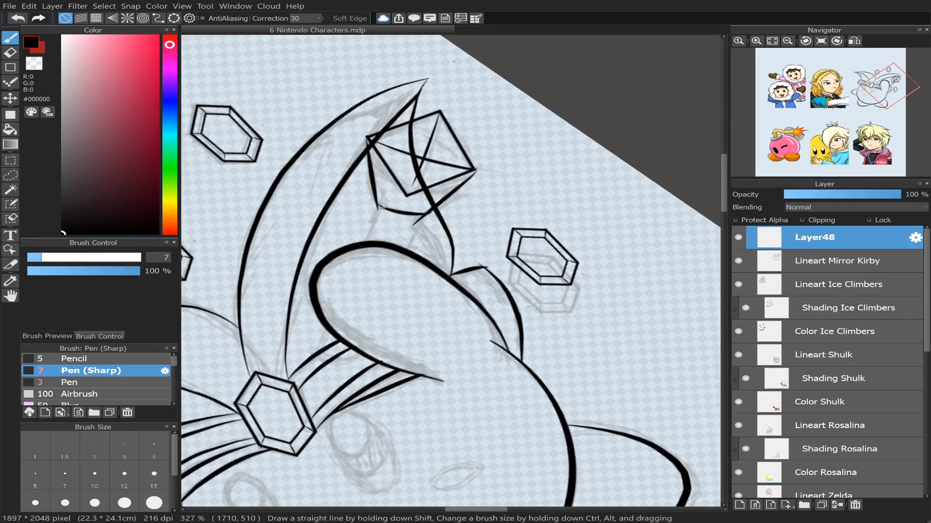
# Step: Ink the two handle lines running from the ornament's base into the raised arm, redoing the hat-side line until it fits the sketch
pyautogui.moveTo(381, 203); pyautogui.dragTo(357, 248)
pyautogui.hotkey('ctrl', 'z')
pyautogui.moveTo(381, 204); pyautogui.dragTo(353, 253)
pyautogui.hotkey('ctrl', 'z')
pyautogui.moveTo(380, 205); pyautogui.dragTo(354, 257)
pyautogui.hotkey('ctrl', 'z')
pyautogui.moveTo(378, 208); pyautogui.dragTo(356, 249)
pyautogui.hotkey('ctrl', 'z')
pyautogui.moveTo(377, 208); pyautogui.dragTo(352, 253)
pyautogui.hotkey('ctrl', 'z')
pyautogui.moveTo(378, 208); pyautogui.dragTo(350, 258)
pyautogui.moveTo(421, 214); pyautogui.dragTo(397, 268)
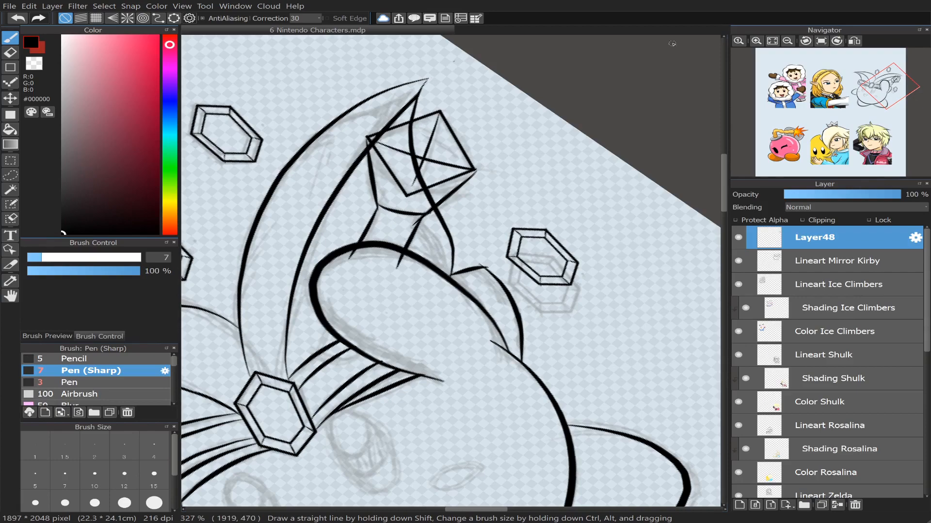
# Step: Erase the handle lines' overshoot inside the arm outline and the stray ends where the outer handle line meets the ornament's base
pyautogui.scroll(3, 222, 99)
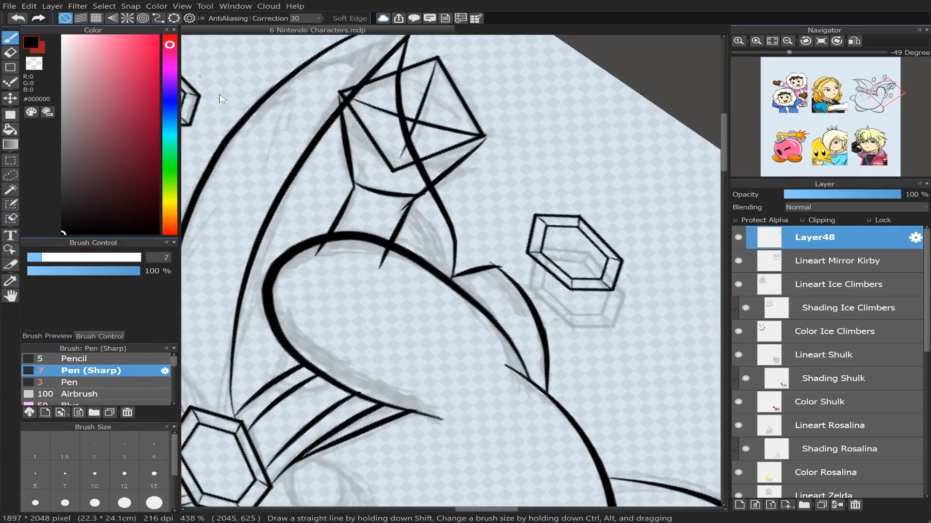
pyautogui.scroll(1, 222, 99)
pyautogui.press('e')
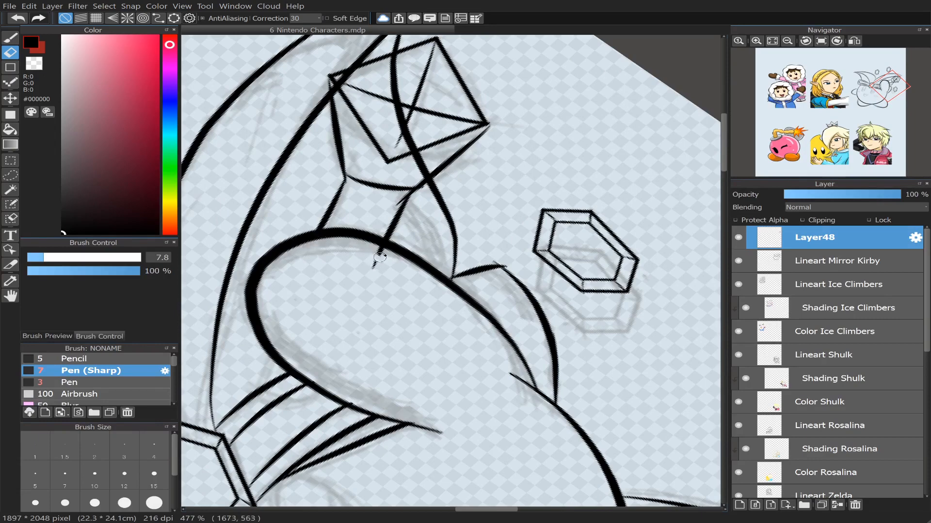
pyautogui.moveTo(369, 275); pyautogui.dragTo(378, 253)
pyautogui.moveTo(406, 194)
pyautogui.mouseDown()
pyautogui.moveTo(392, 209)
pyautogui.moveTo(420, 156)
pyautogui.moveTo(393, 204)
pyautogui.moveTo(411, 181)
pyautogui.moveTo(396, 195)
pyautogui.moveTo(408, 187)
pyautogui.moveTo(273, 184)
pyautogui.moveTo(400, 195)
pyautogui.mouseUp()
pyautogui.click(39, 255)
# Step: Re-ink the joint between the outer handle line and the ornament's side edge with size 7 Pen (Sharp), undoing the first stroke
pyautogui.click(10, 37)
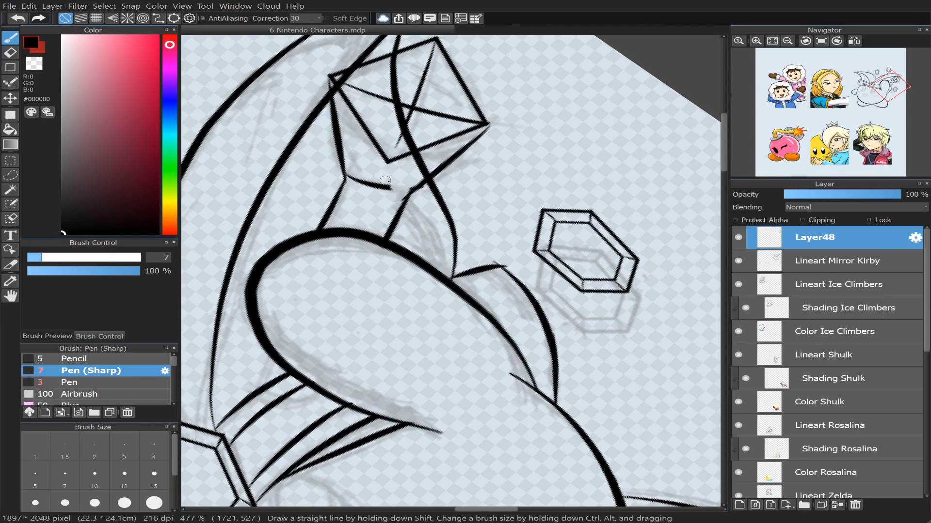
pyautogui.moveTo(410, 183); pyautogui.dragTo(386, 237)
pyautogui.hotkey('ctrl', 'z')
pyautogui.moveTo(415, 177); pyautogui.dragTo(395, 217)
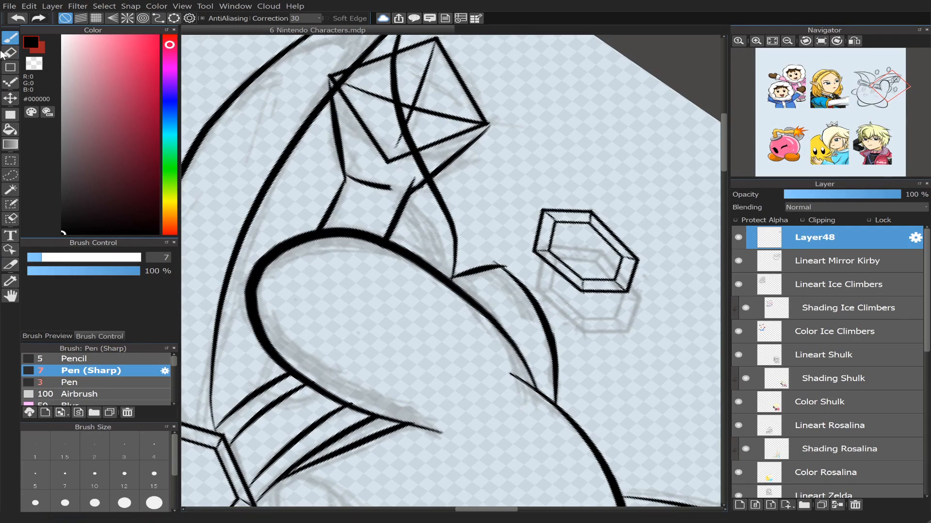
# Step: Erase the stub at the outer handle joint and the whole curved bottom edge between the two handle lines, adjusting the eraser size
pyautogui.click(10, 53)
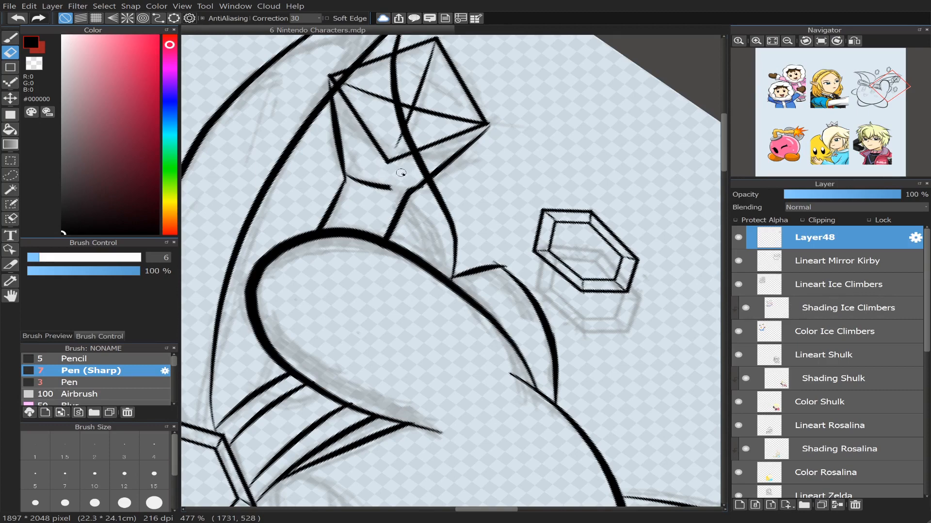
pyautogui.click(52, 257)
pyautogui.click(63, 258)
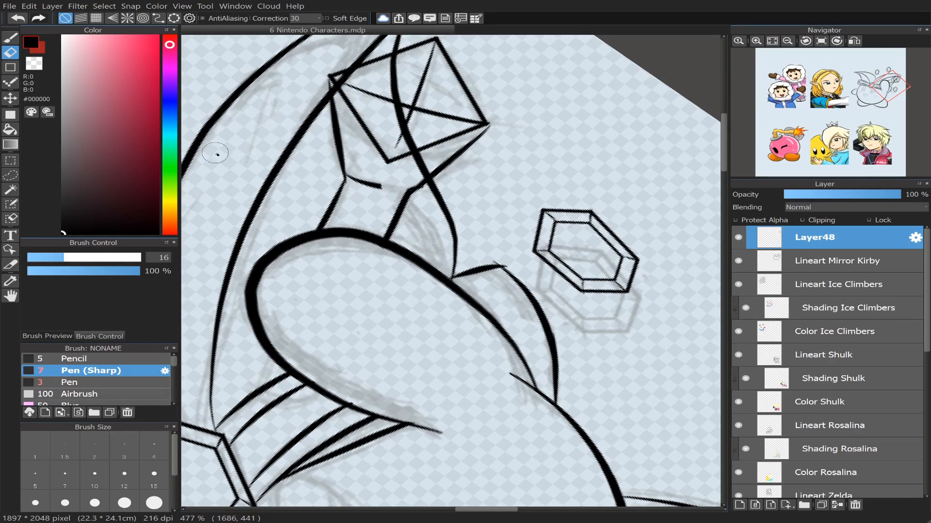
pyautogui.moveTo(75, 255); pyautogui.dragTo(52, 260)
pyautogui.moveTo(385, 183); pyautogui.dragTo(367, 190)
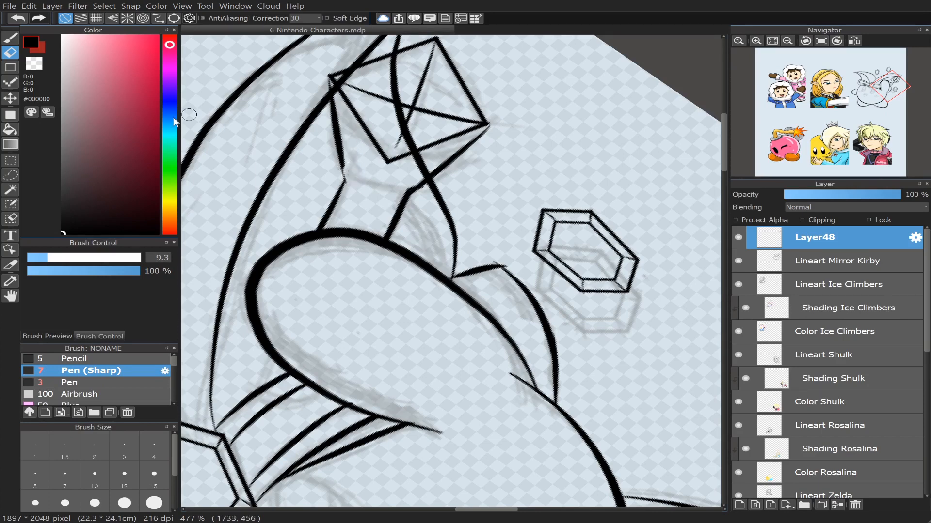
pyautogui.click(40, 259)
pyautogui.moveTo(351, 178); pyautogui.dragTo(352, 174)
# Step: Erase the hat outline crossing the four-sided ornament and its base on the Lineart Mirror Kirby layer, after checking Layer48's visibility
pyautogui.click(822, 41)
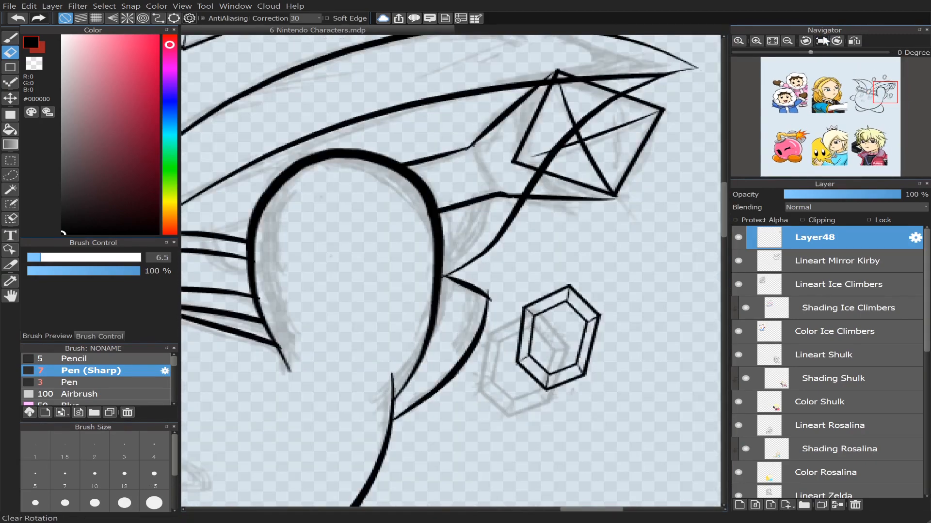
pyautogui.click(839, 119)
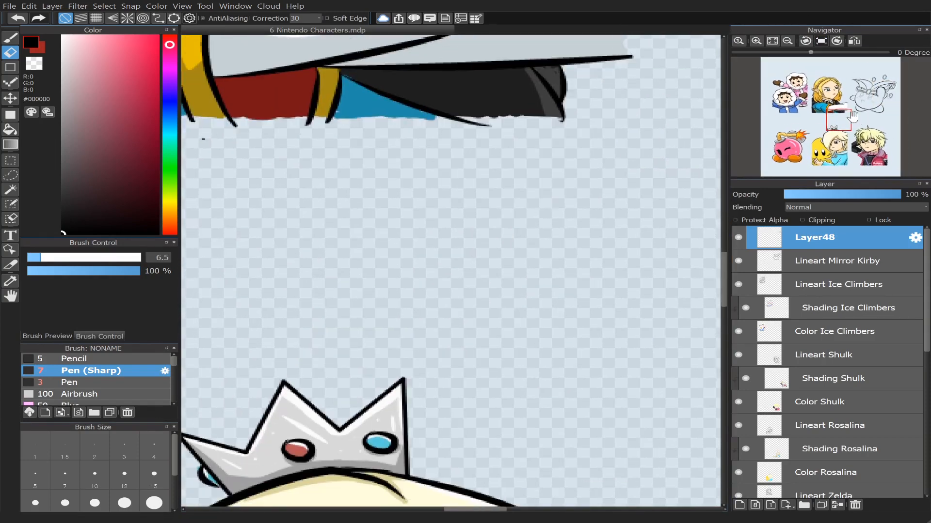
pyautogui.scroll(-4, 842, 116)
pyautogui.moveTo(841, 117); pyautogui.dragTo(881, 92)
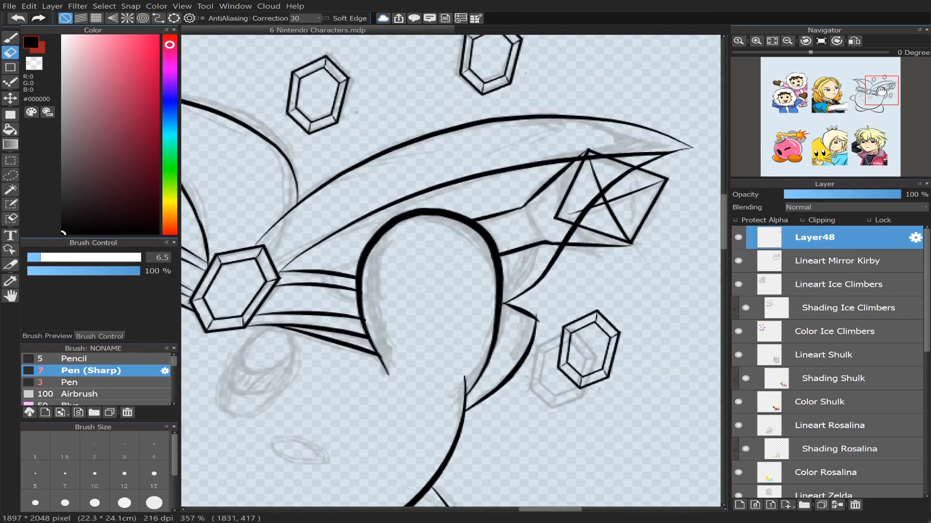
pyautogui.click(739, 238)
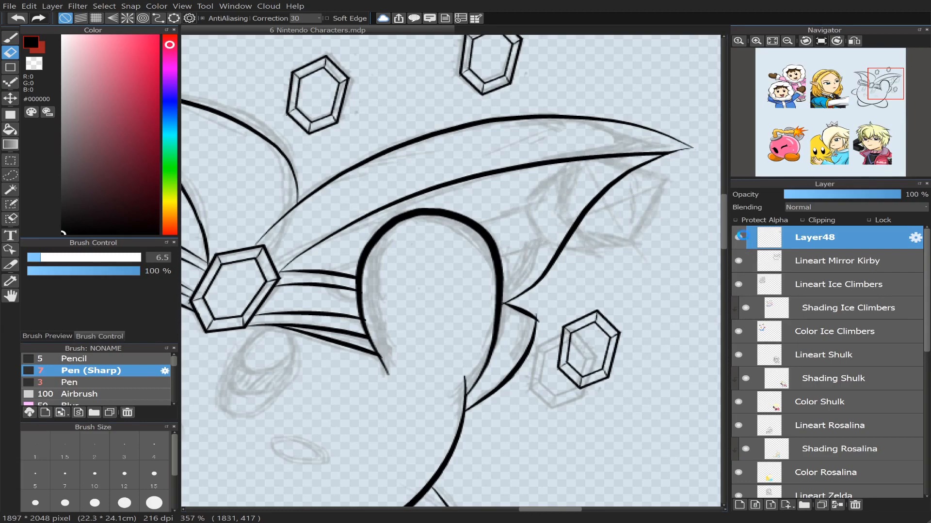
pyautogui.click(738, 237)
pyautogui.click(824, 260)
pyautogui.click(70, 258)
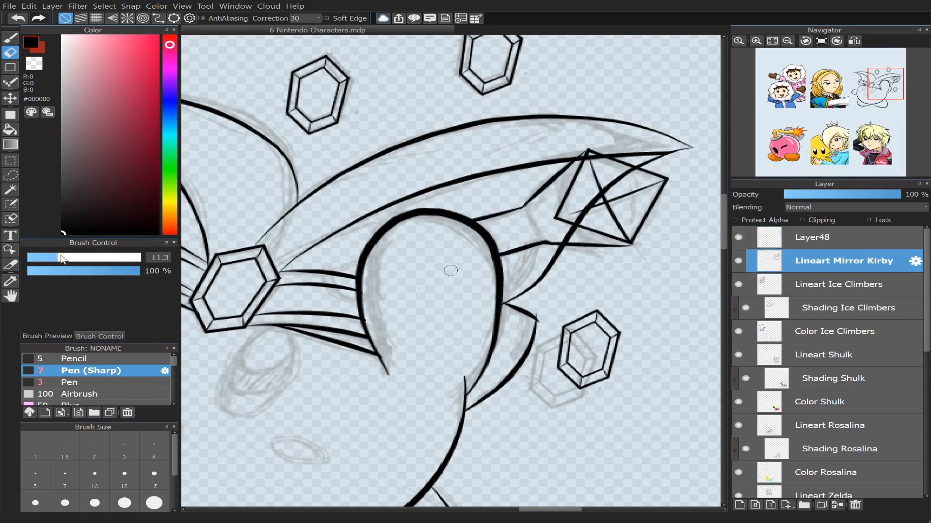
pyautogui.moveTo(588, 201); pyautogui.dragTo(623, 173)
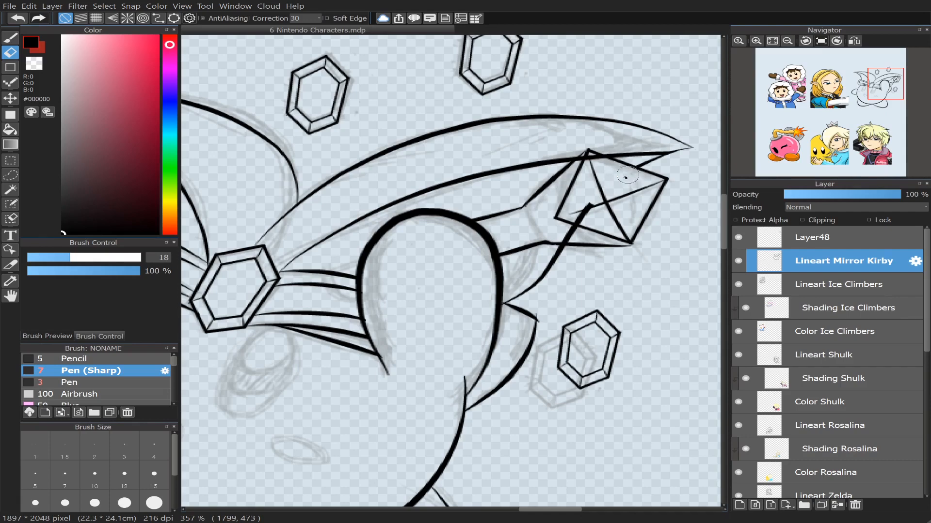
pyautogui.moveTo(594, 207)
pyautogui.mouseDown()
pyautogui.moveTo(573, 224)
pyautogui.moveTo(560, 218)
pyautogui.moveTo(598, 219)
pyautogui.moveTo(574, 231)
pyautogui.mouseUp()
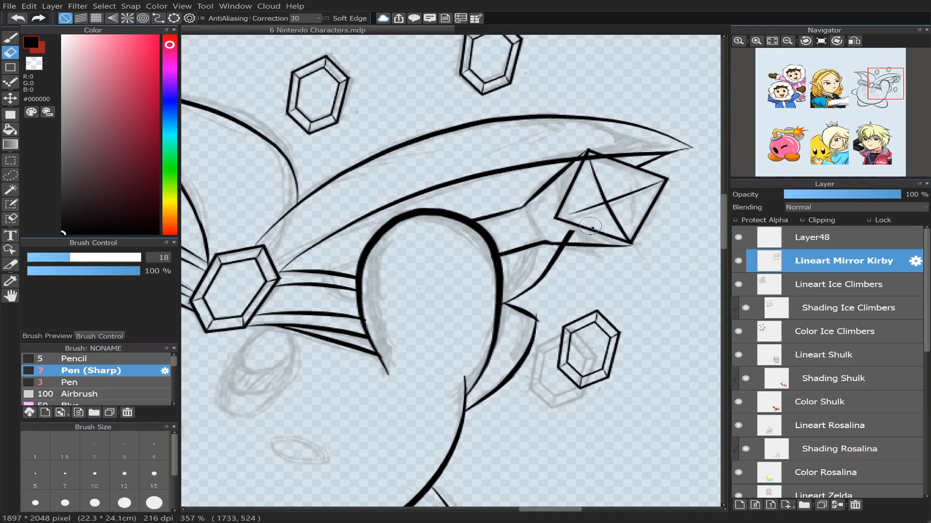
pyautogui.click(55, 260)
pyautogui.moveTo(566, 238); pyautogui.dragTo(585, 239)
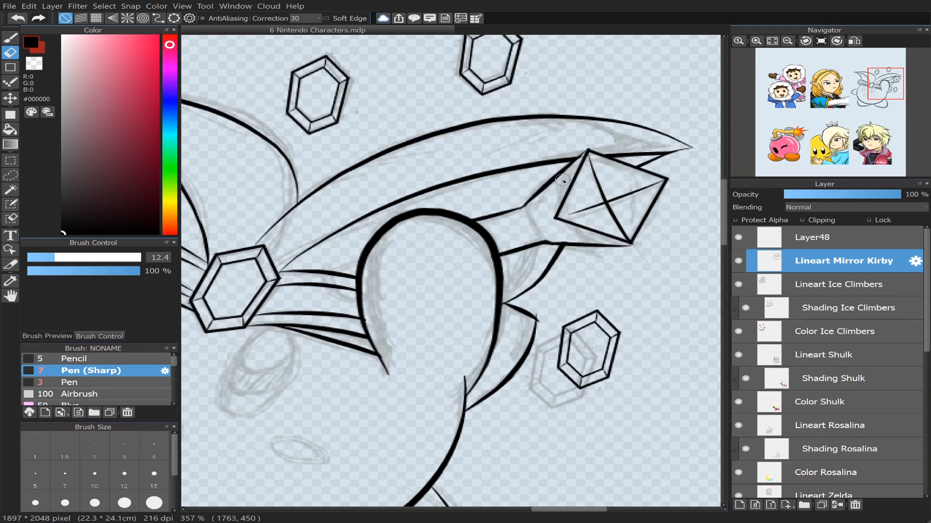
pyautogui.moveTo(814, 55)
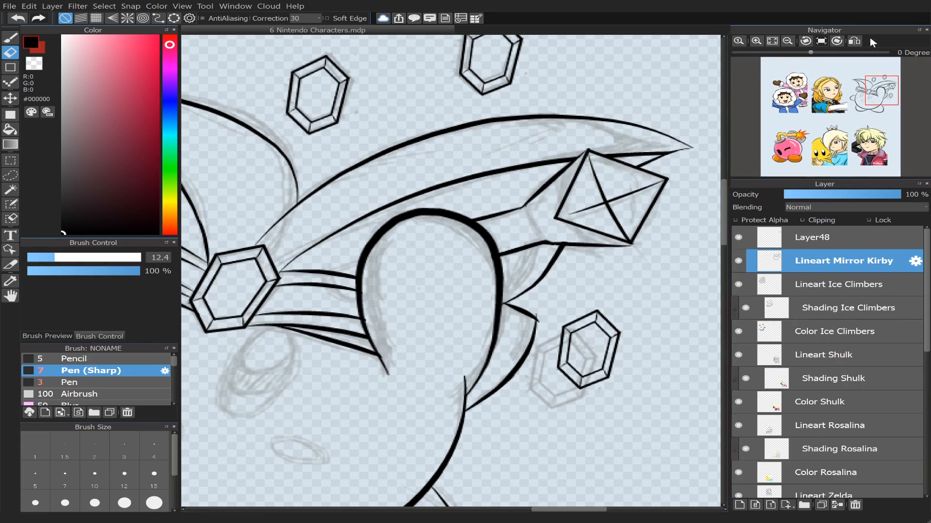
pyautogui.moveTo(809, 52); pyautogui.dragTo(805, 53)
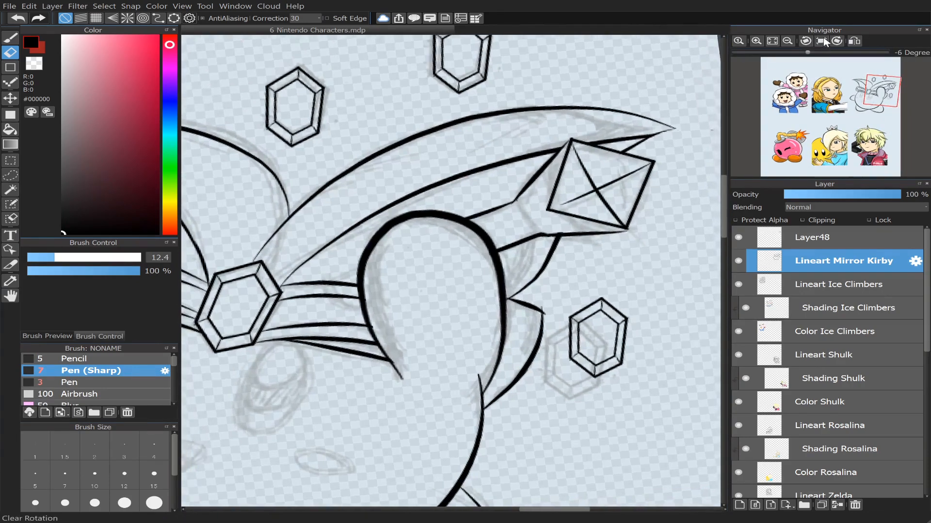
pyautogui.click(822, 41)
pyautogui.scroll(-3, 828, 112)
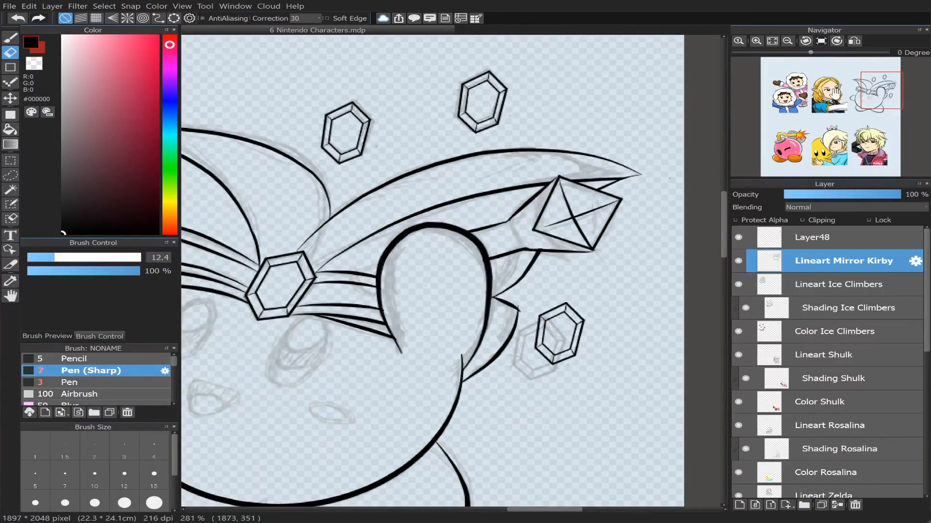
# Step: Ink the rounded handle end over the headband beside the arm on Layer48 with size 7 Pen (Sharp), undoing unsatisfactory strokes
pyautogui.scroll(3, 852, 81)
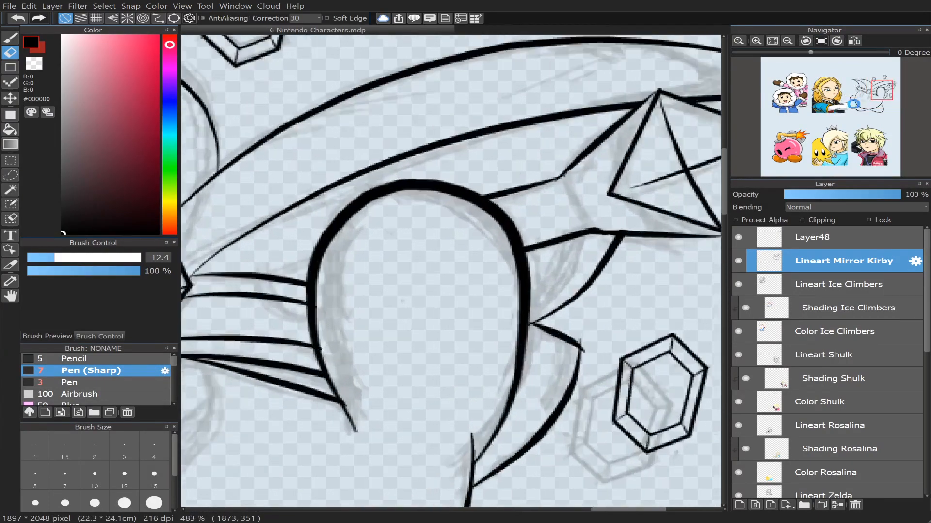
pyautogui.moveTo(810, 53); pyautogui.dragTo(787, 52)
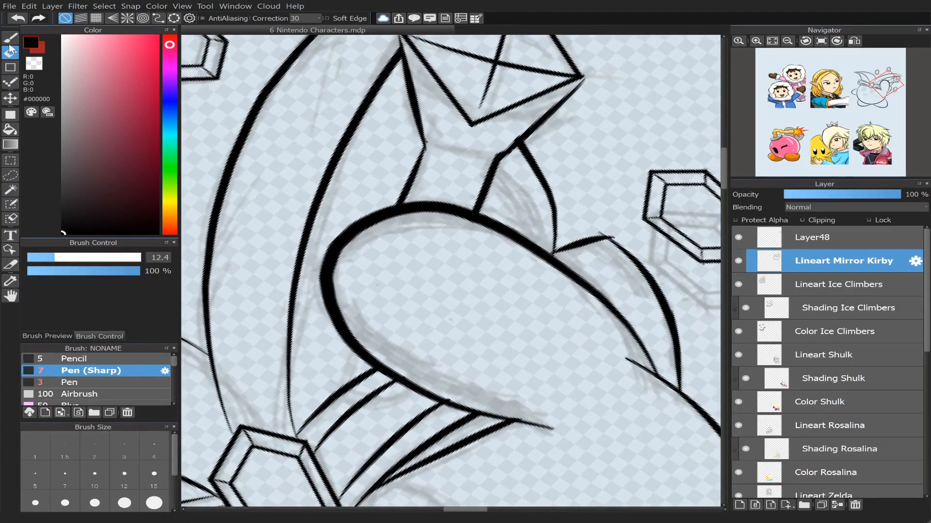
pyautogui.click(10, 38)
pyautogui.click(760, 244)
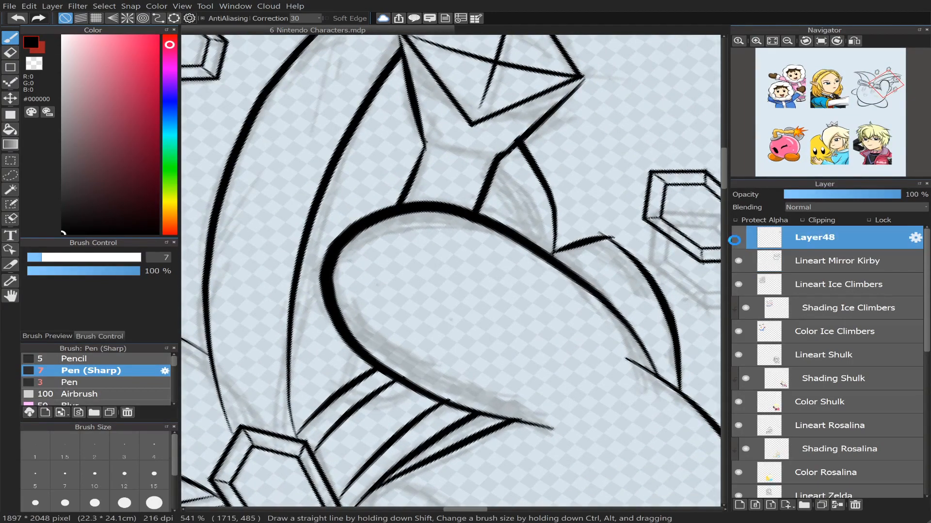
pyautogui.click(740, 237)
pyautogui.moveTo(507, 150); pyautogui.dragTo(534, 123)
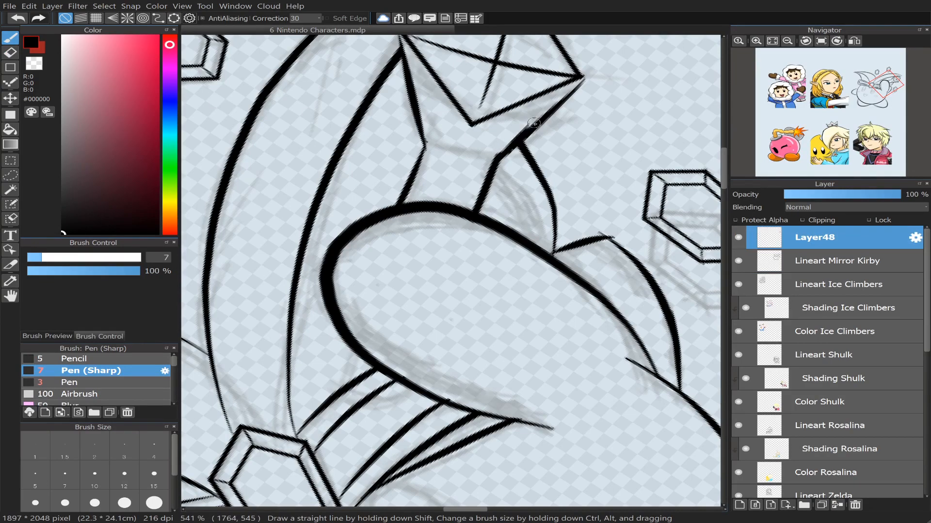
pyautogui.hotkey('ctrl', 'z')
pyautogui.moveTo(502, 154); pyautogui.dragTo(543, 117)
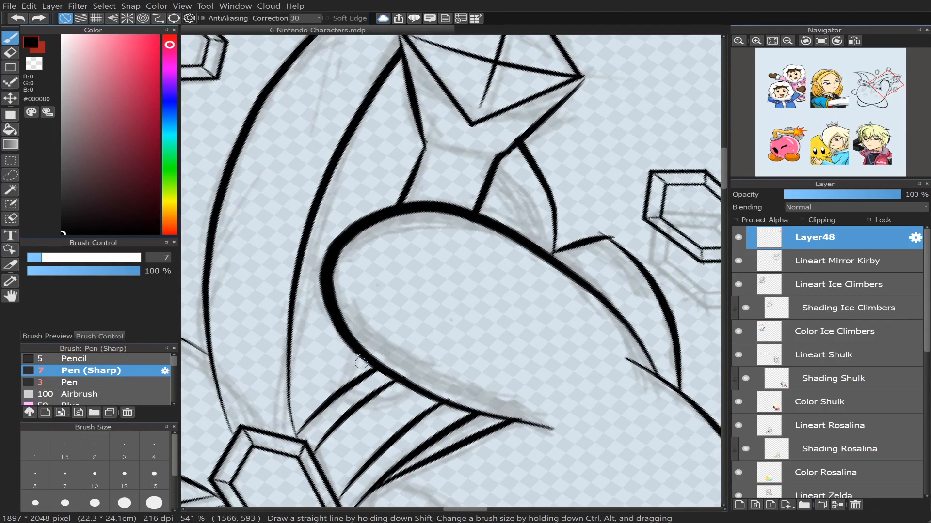
pyautogui.moveTo(352, 358)
pyautogui.mouseDown()
pyautogui.moveTo(343, 396)
pyautogui.moveTo(405, 398)
pyautogui.moveTo(387, 406)
pyautogui.moveTo(404, 394)
pyautogui.moveTo(383, 406)
pyautogui.moveTo(406, 392)
pyautogui.moveTo(386, 404)
pyautogui.mouseUp()
pyautogui.hotkey('ctrl', 'z')
pyautogui.hotkey('ctrl', 'z')
pyautogui.hotkey('ctrl', 'z')
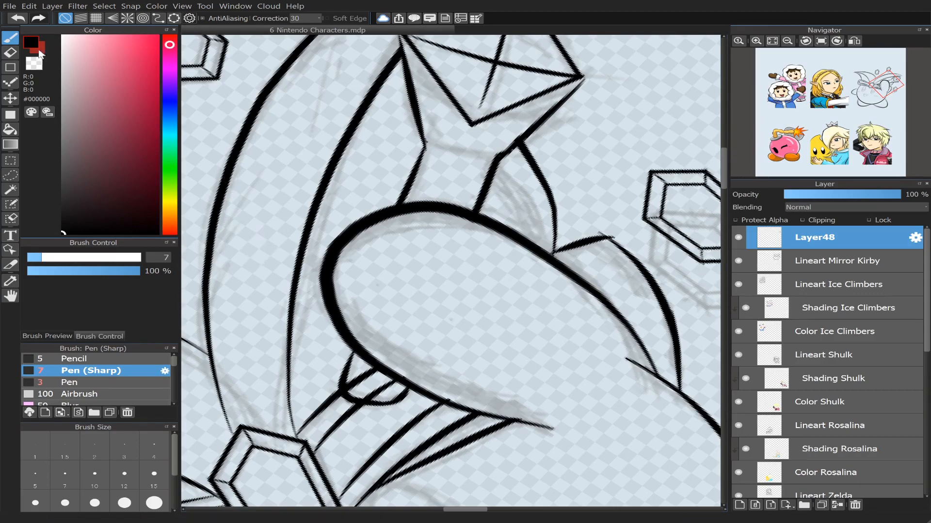
# Step: Erase the headband lines inside the rounded handle end on the Lineart Mirror Kirby layer, reducing the eraser to 4.5 for the remnants
pyautogui.press('e')
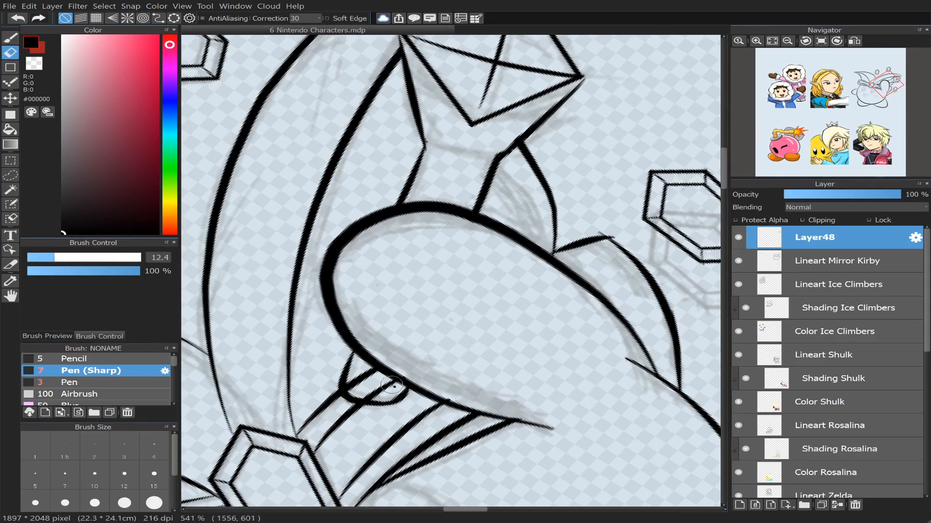
pyautogui.click(35, 257)
pyautogui.click(838, 265)
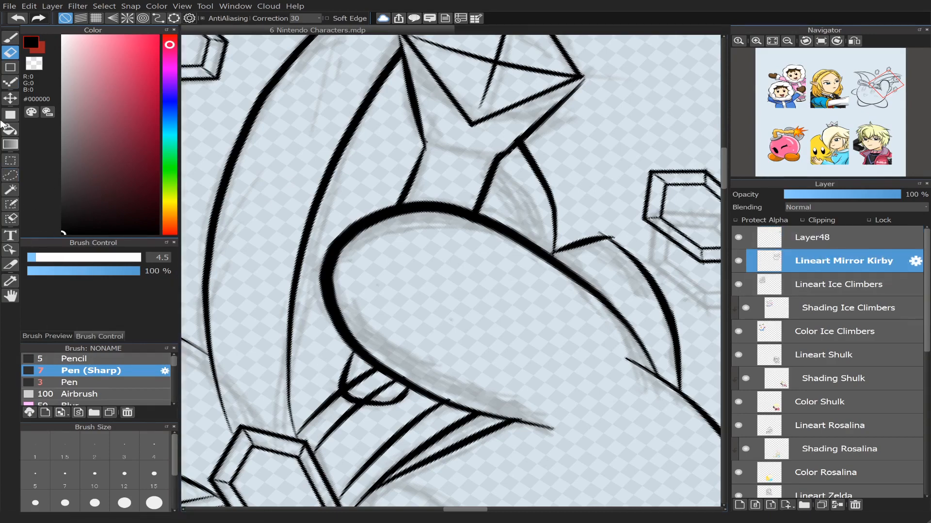
pyautogui.click(52, 257)
pyautogui.moveTo(366, 372); pyautogui.dragTo(370, 374)
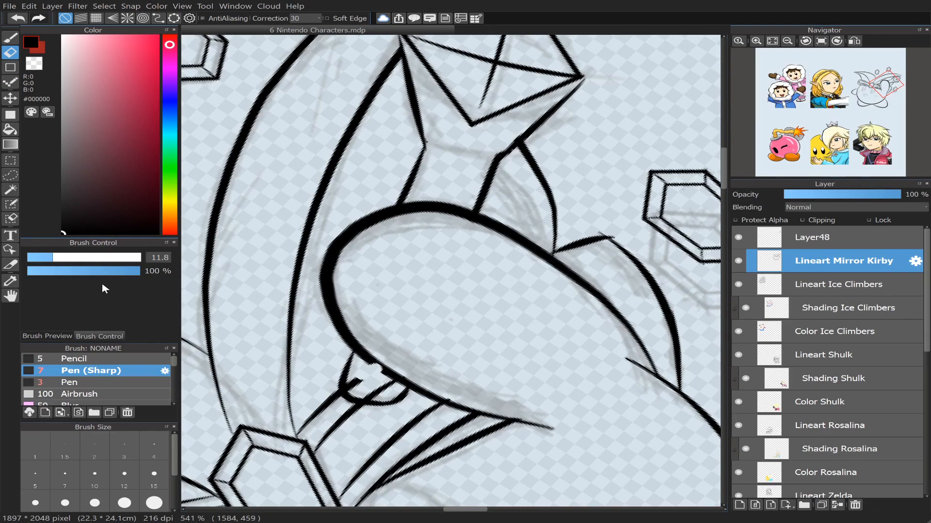
pyautogui.click(43, 257)
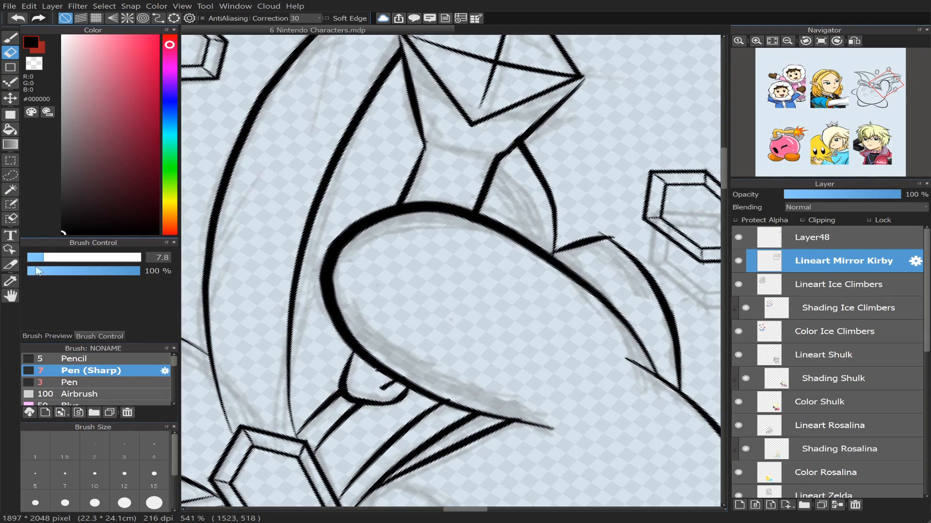
pyautogui.moveTo(38, 260); pyautogui.dragTo(35, 259)
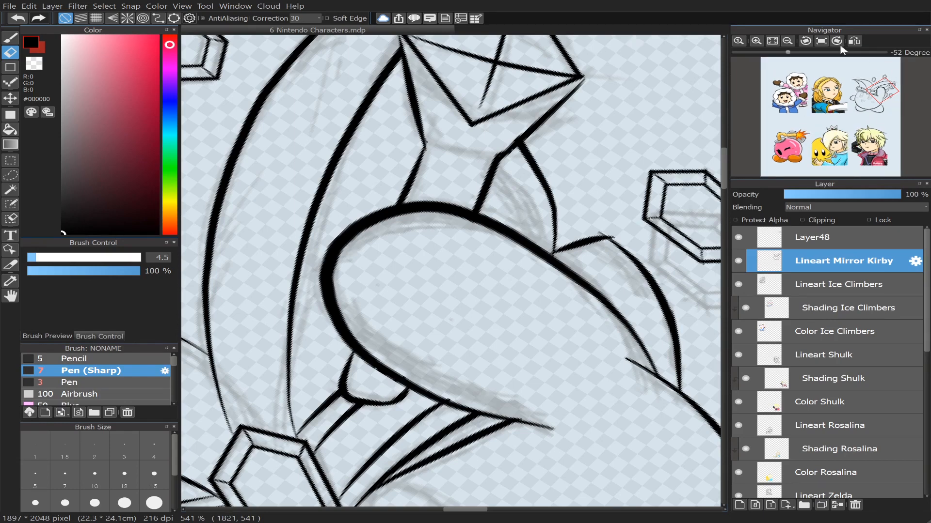
pyautogui.click(821, 41)
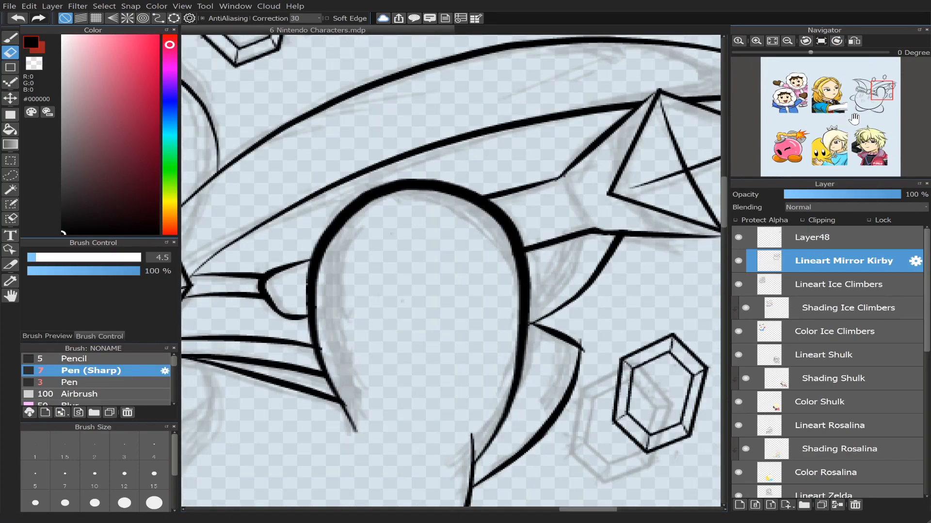
pyautogui.scroll(-3, 856, 117)
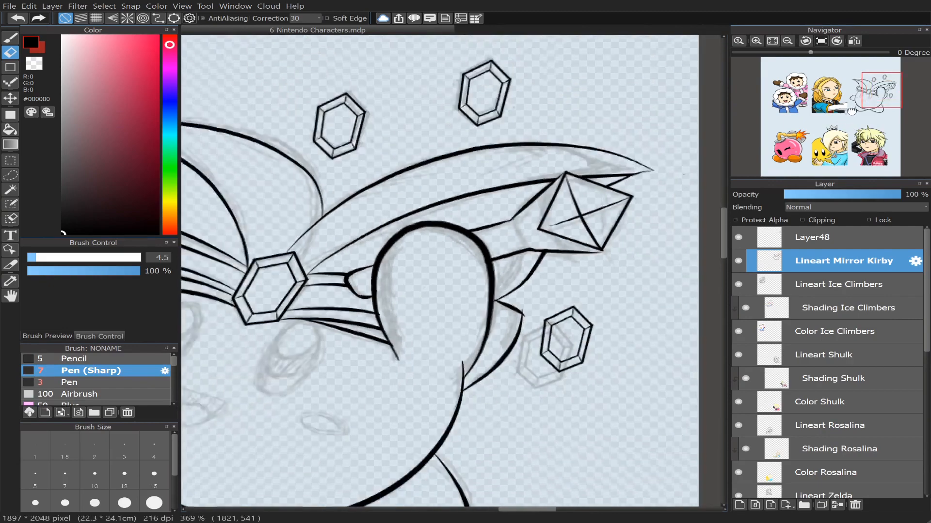
pyautogui.click(872, 101)
pyautogui.moveTo(872, 101); pyautogui.dragTo(855, 100)
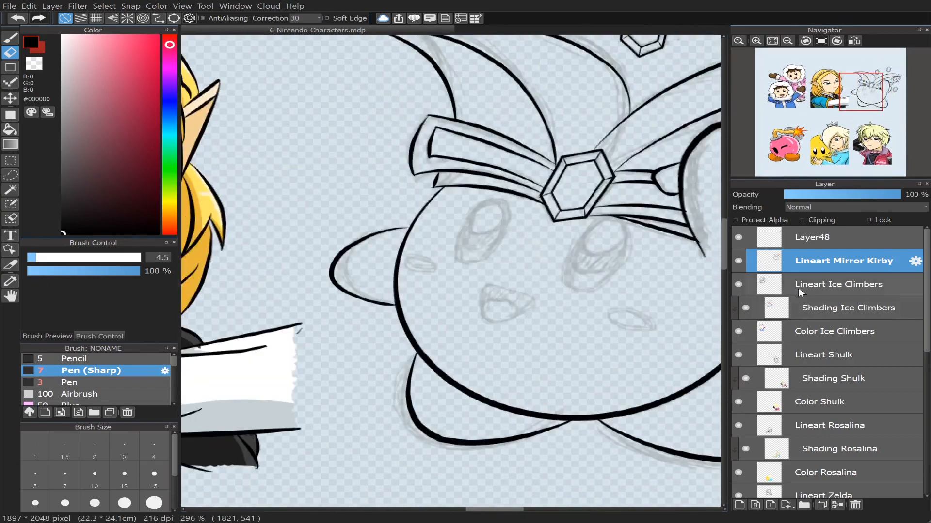
# Step: Merge Layer48 down into the Lineart Mirror Kirby layer and add a new empty layer above it
pyautogui.click(849, 236)
pyautogui.click(838, 505)
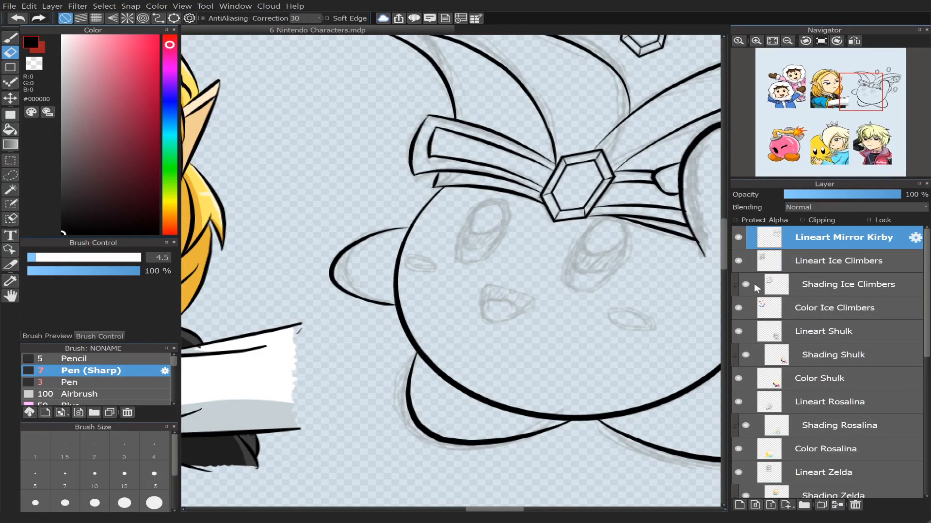
pyautogui.click(739, 505)
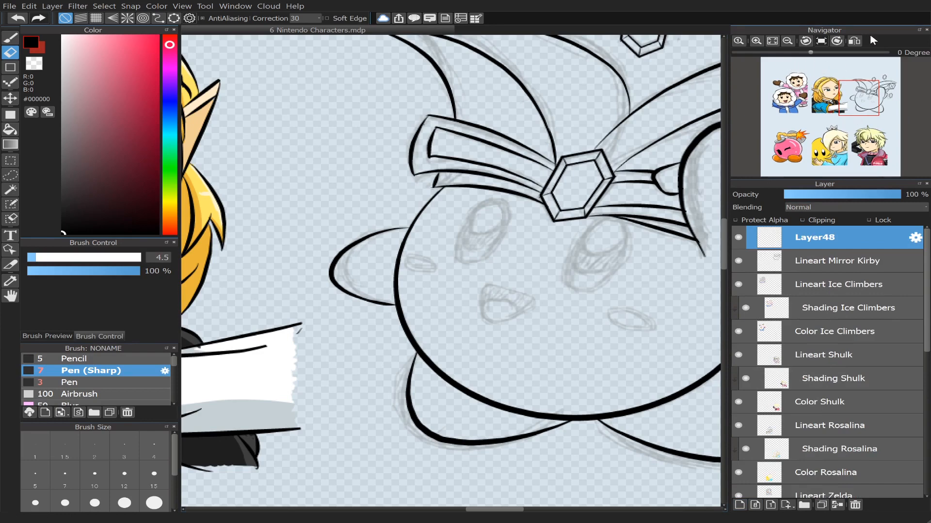
# Step: Rename the new top layer as Lineart Face, after checking the visibility of the Lineart Mirror Kirby layer
pyautogui.click(858, 100)
pyautogui.moveTo(858, 102); pyautogui.dragTo(867, 98)
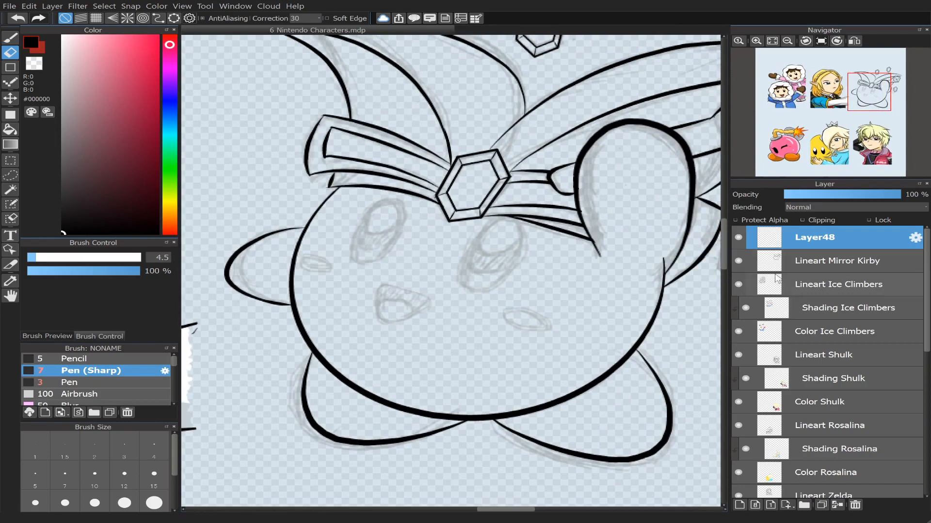
pyautogui.click(741, 261)
pyautogui.click(739, 261)
pyautogui.click(776, 261)
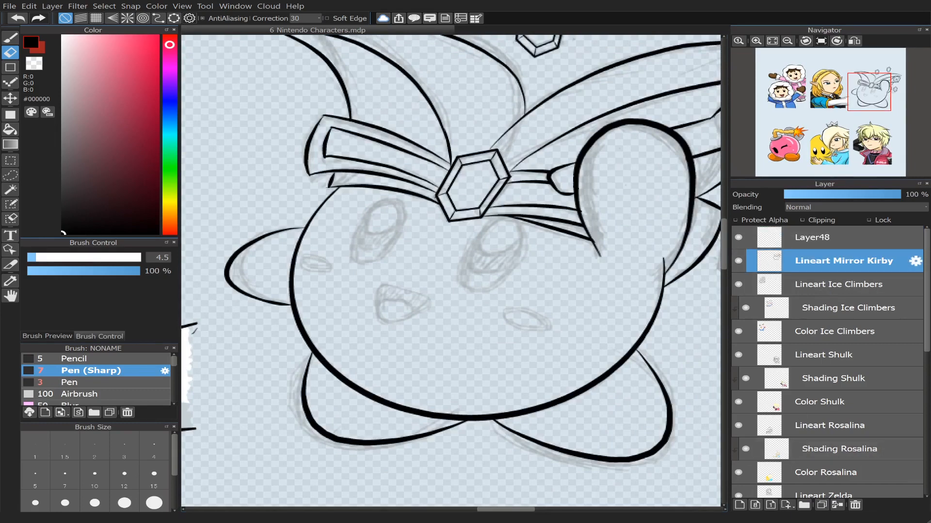
pyautogui.click(844, 237)
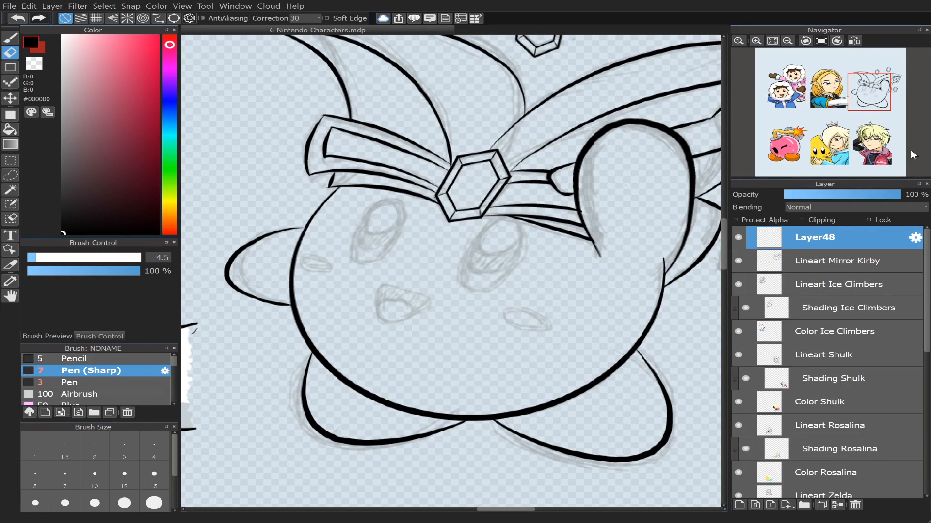
pyautogui.press('Return')
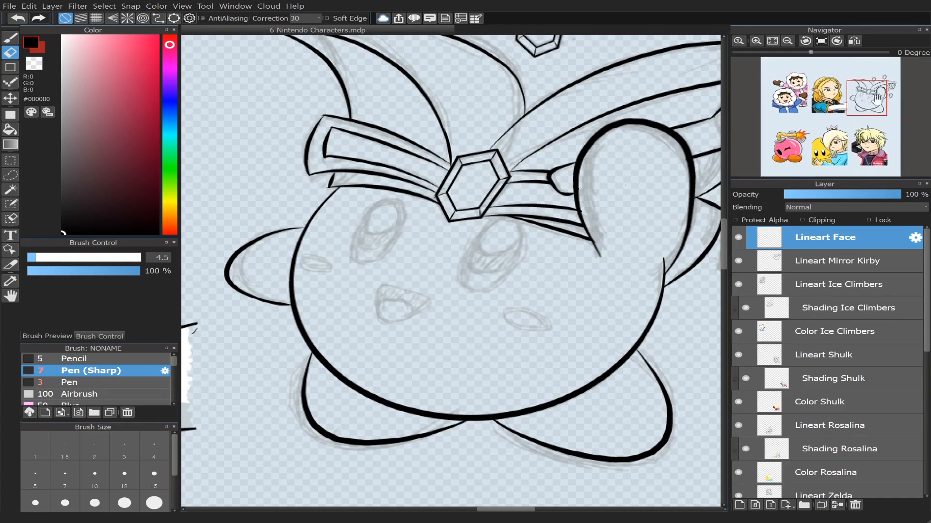
# Step: Turn on the ellipse snap guide and move it from the raised arm onto Kirby's face, tilting it
pyautogui.scroll(3, 875, 100)
pyautogui.moveTo(869, 101); pyautogui.dragTo(863, 102)
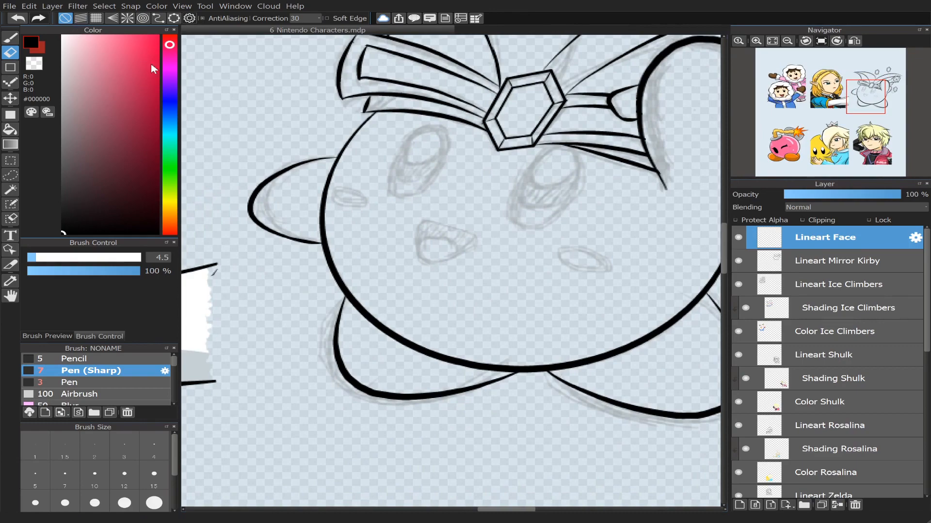
pyautogui.click(173, 18)
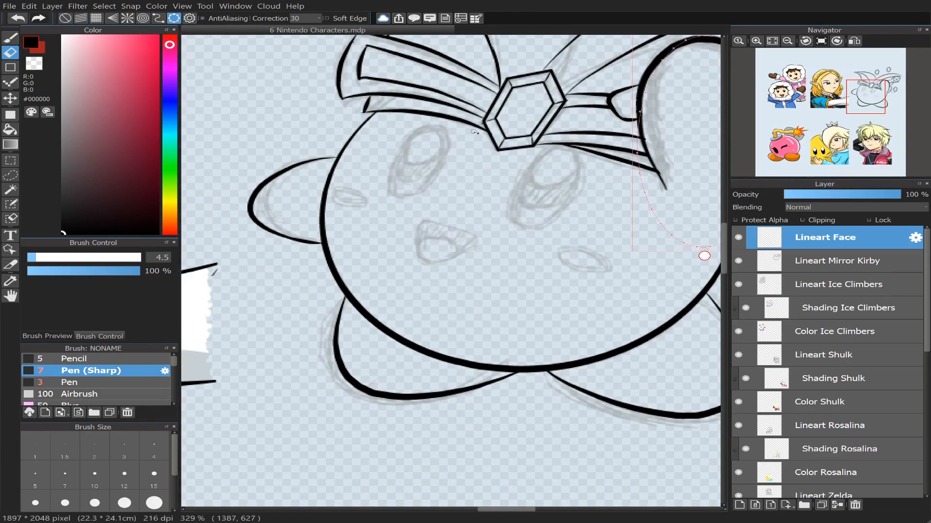
pyautogui.scroll(-5, 840, 125)
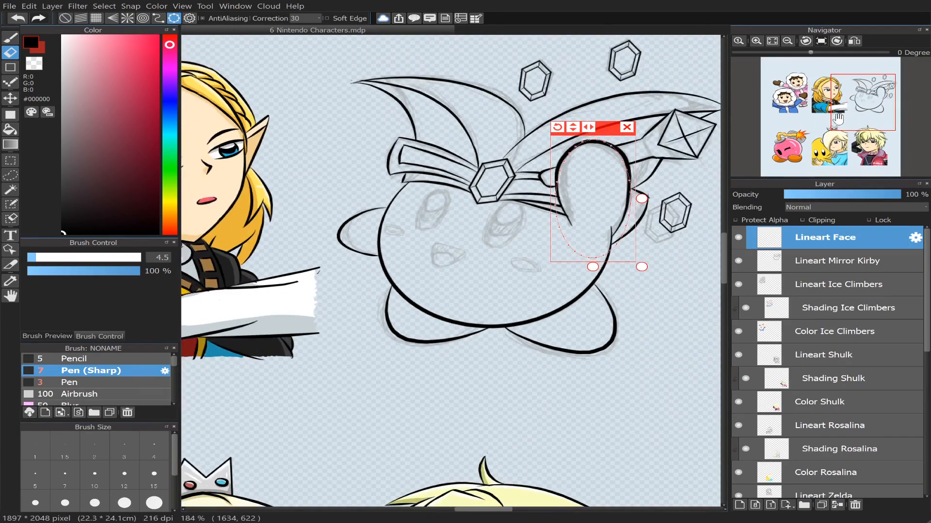
pyautogui.scroll(-2, 839, 119)
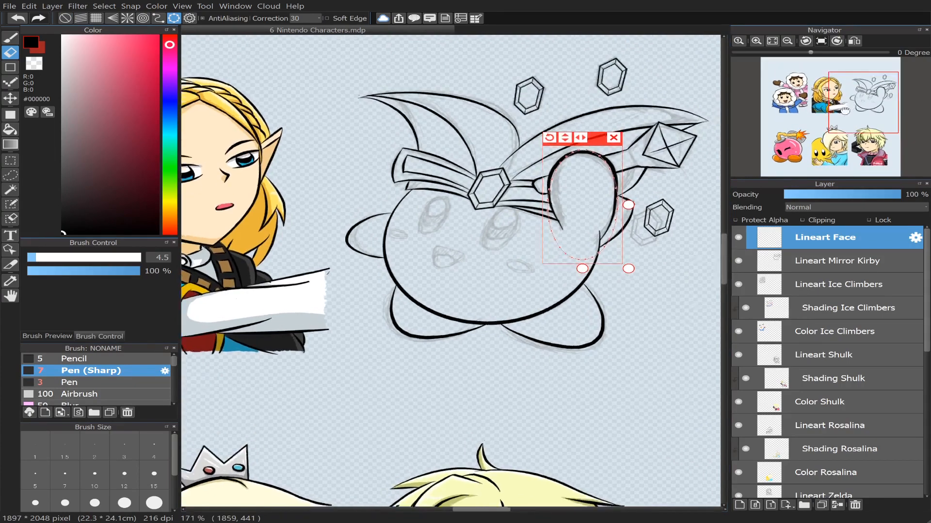
pyautogui.scroll(3, 843, 111)
pyautogui.moveTo(653, 83); pyautogui.dragTo(491, 122)
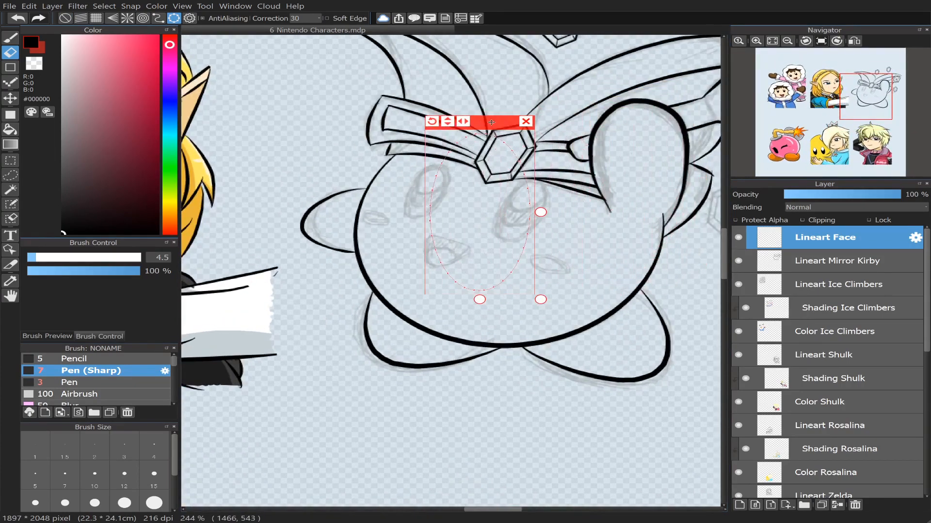
pyautogui.moveTo(432, 121); pyautogui.dragTo(487, 79)
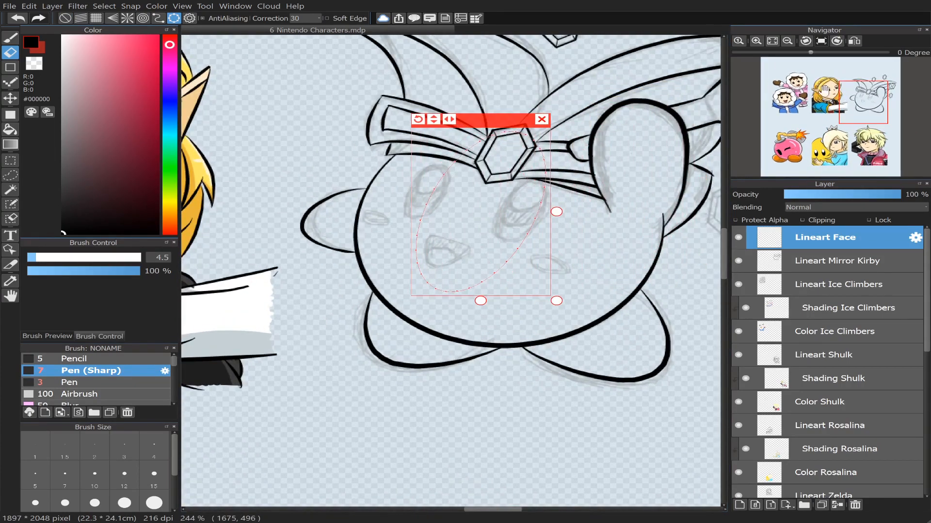
# Step: Show the Layer1 template with the panel frames behind the artwork
pyautogui.scroll(-1, 923, 298)
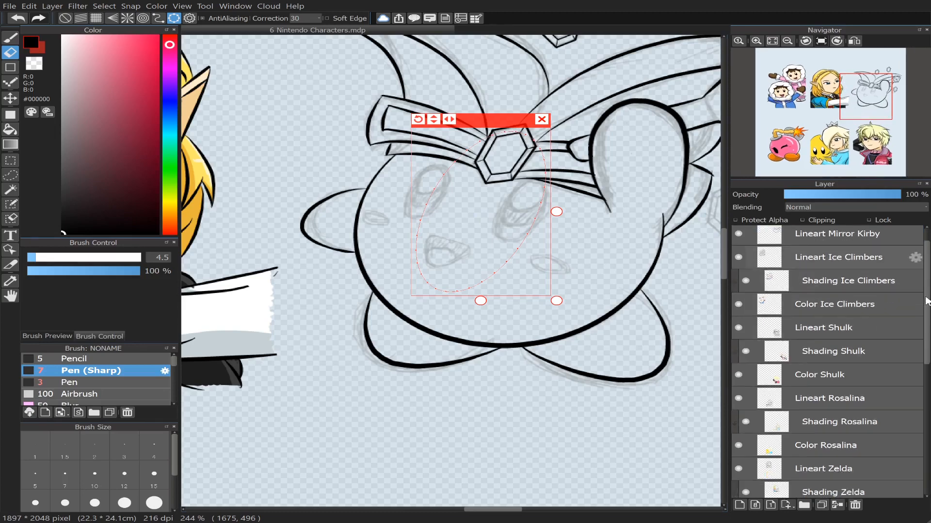
pyautogui.scroll(-5, 923, 300)
pyautogui.click(739, 463)
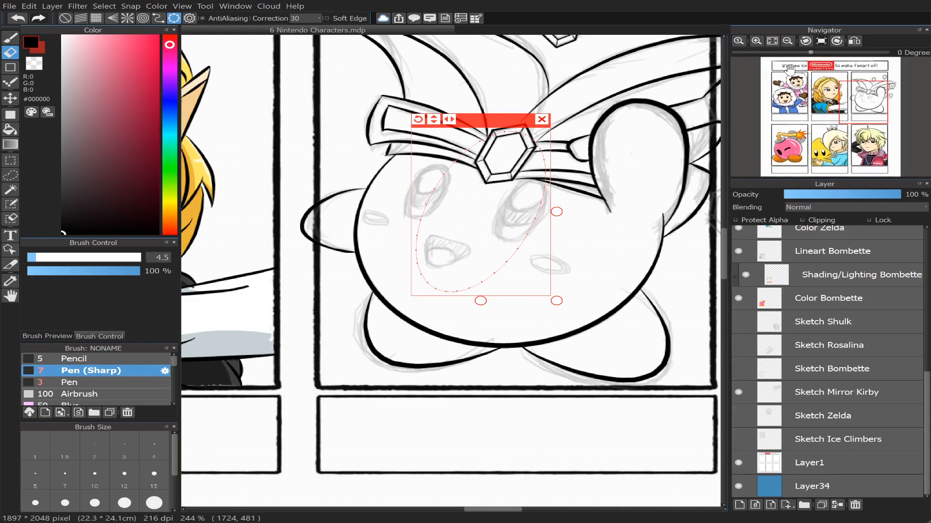
# Step: Shrink the ellipse guide and place it, tilted, over the sketched left-hand eye of Kirby
pyautogui.scroll(2, 861, 91)
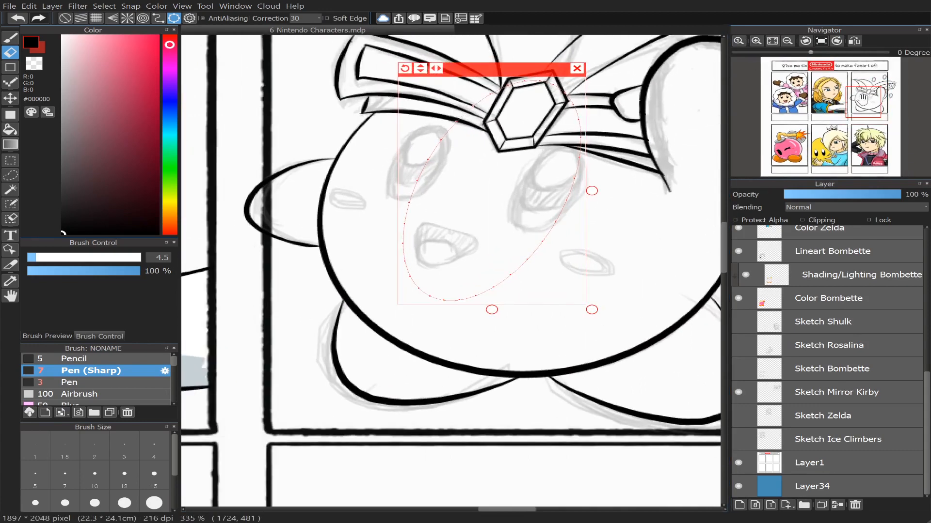
pyautogui.moveTo(861, 98); pyautogui.dragTo(867, 98)
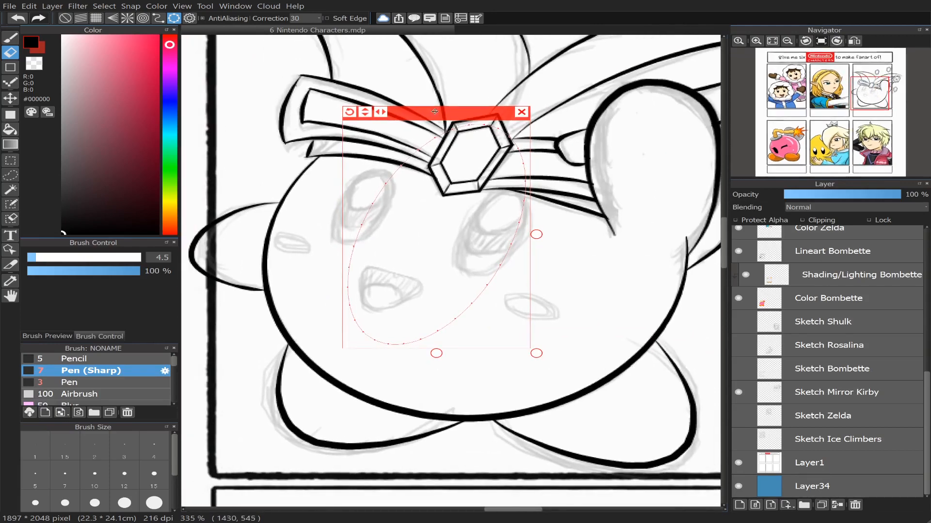
pyautogui.moveTo(518, 336)
pyautogui.mouseDown()
pyautogui.moveTo(495, 334)
pyautogui.moveTo(499, 347)
pyautogui.moveTo(473, 307)
pyautogui.mouseUp()
pyautogui.scroll(1, 853, 100)
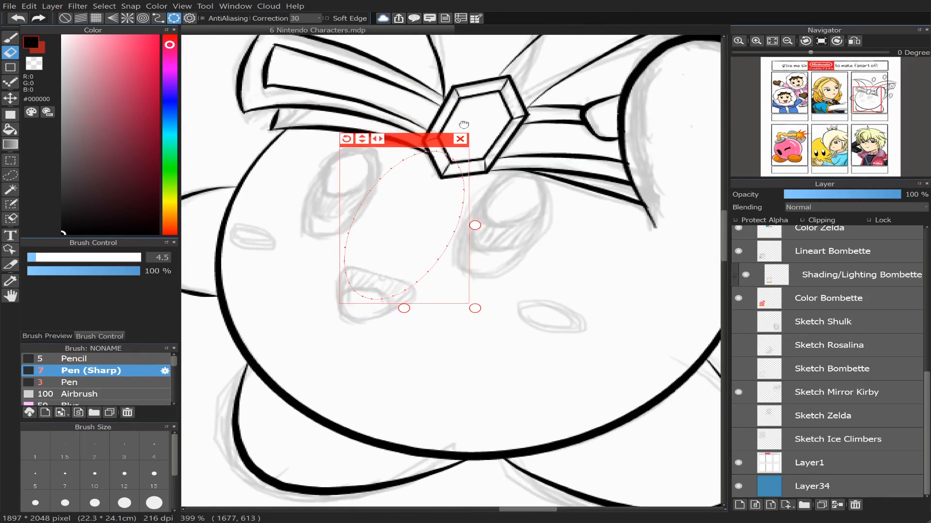
pyautogui.moveTo(465, 174); pyautogui.dragTo(417, 147)
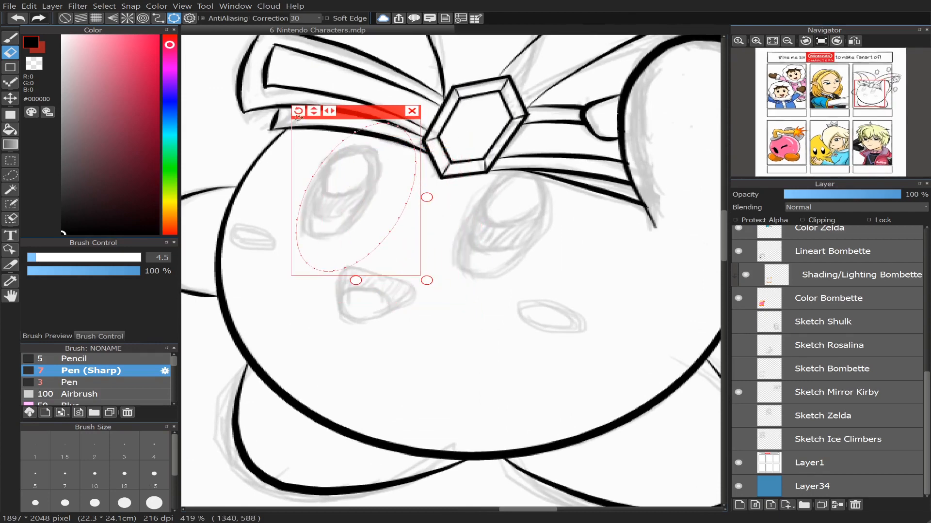
pyautogui.moveTo(299, 117); pyautogui.dragTo(375, 228)
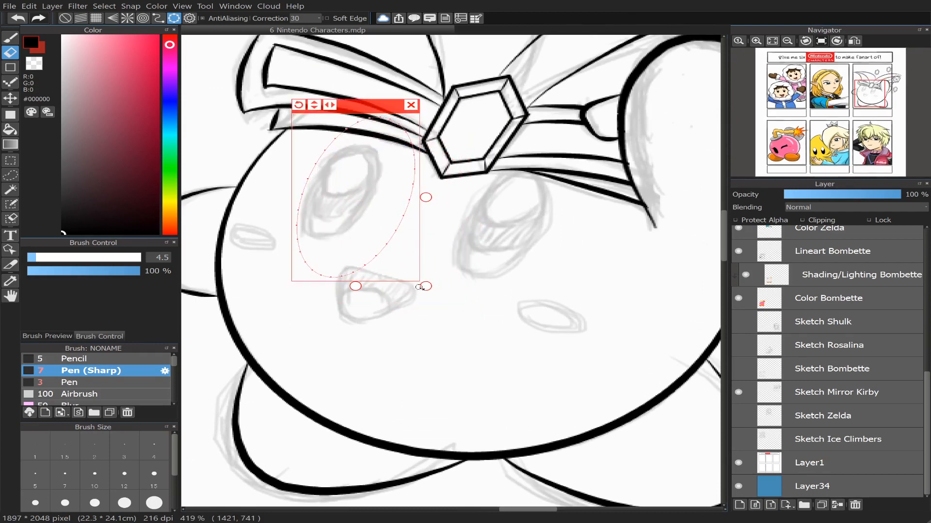
pyautogui.moveTo(427, 290); pyautogui.dragTo(415, 266)
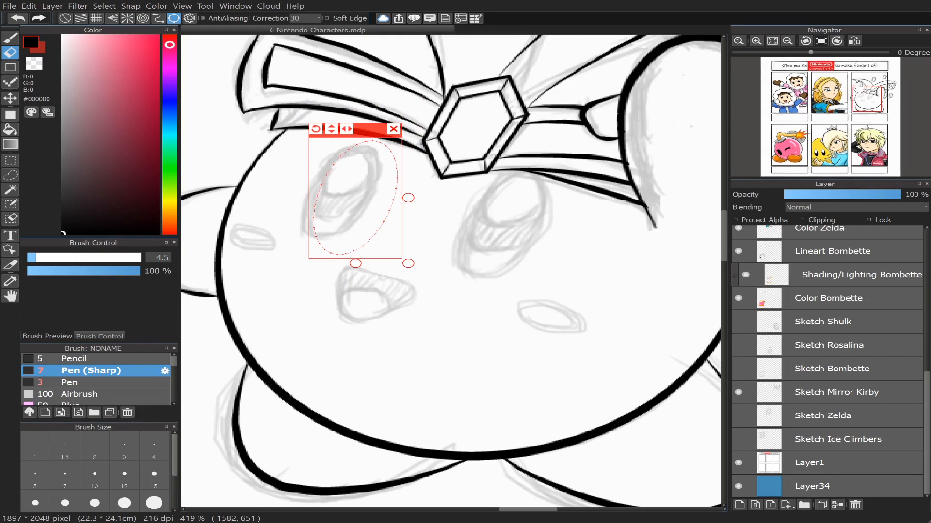
# Step: Fine-tune the ellipse guide's size, tilt and position until it matches the outer contour of the sketched left-hand eye
pyautogui.scroll(1, 847, 94)
pyautogui.scroll(1, 848, 93)
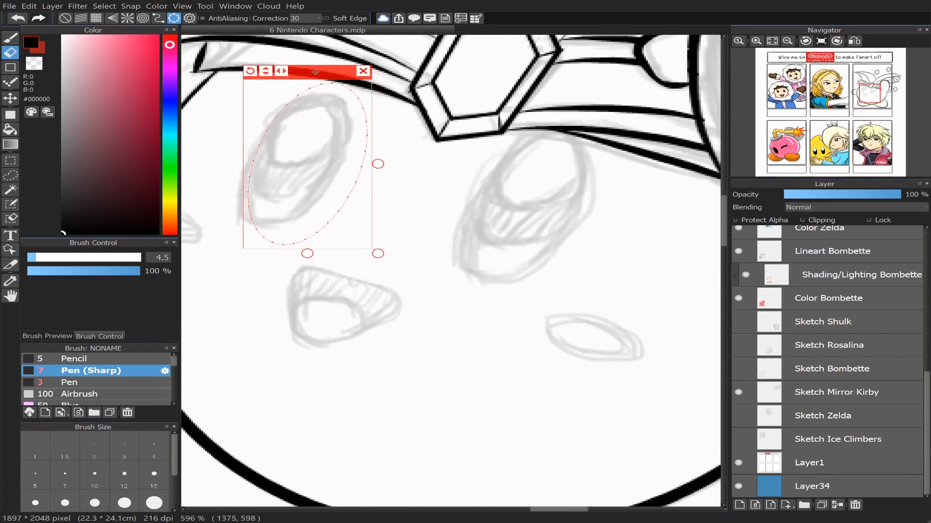
pyautogui.scroll(-2, 839, 106)
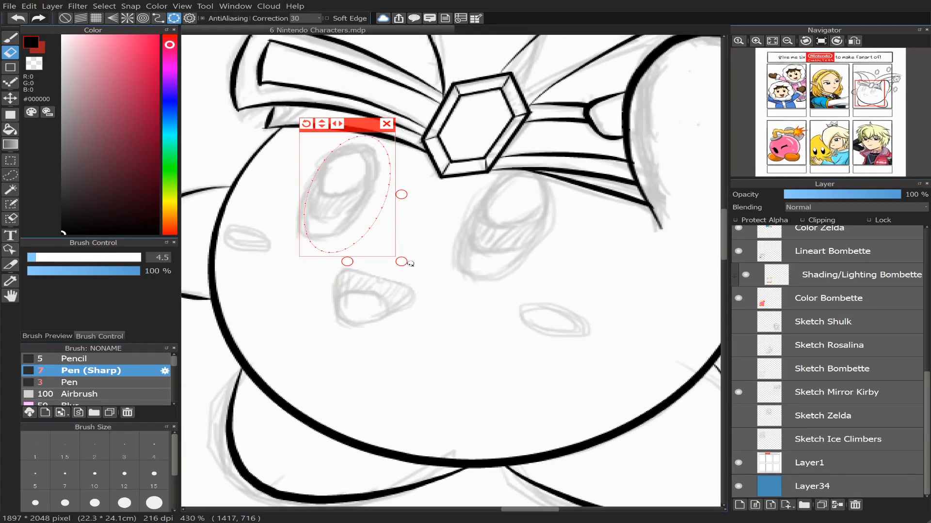
pyautogui.moveTo(401, 262); pyautogui.dragTo(394, 253)
pyautogui.scroll(1, 846, 104)
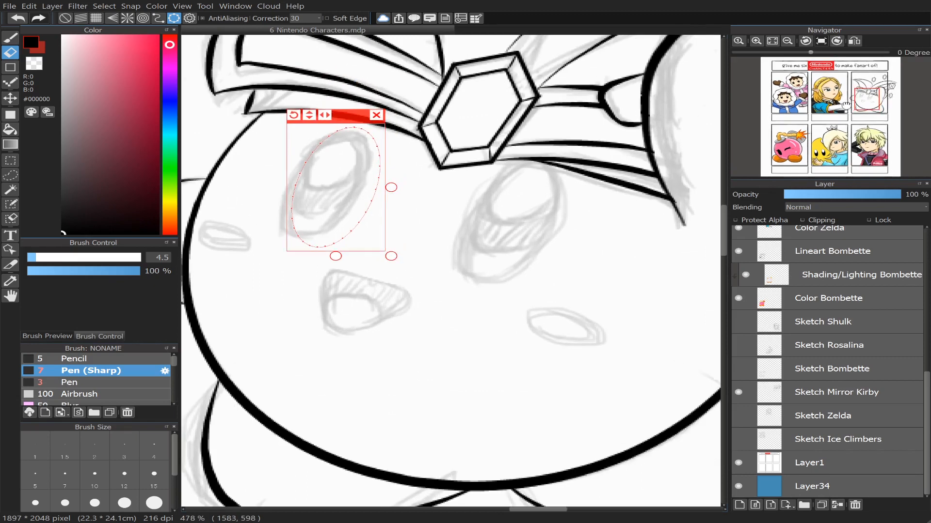
pyautogui.scroll(1, 846, 104)
pyautogui.moveTo(327, 89); pyautogui.dragTo(314, 88)
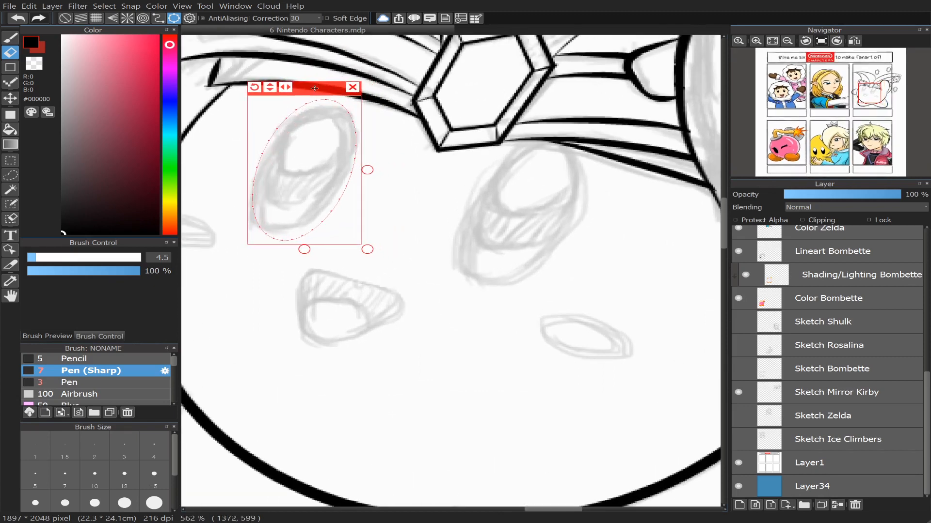
pyautogui.moveTo(252, 86); pyautogui.dragTo(359, 102)
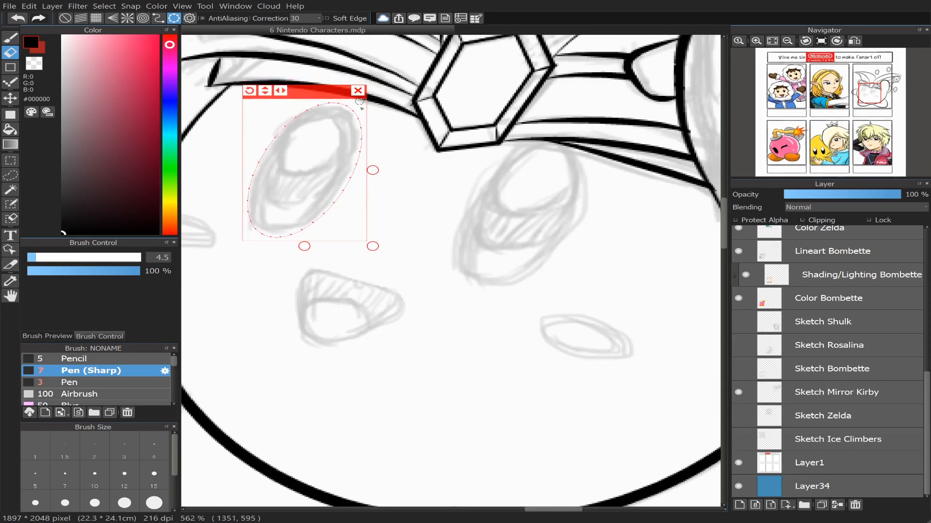
pyautogui.moveTo(372, 246); pyautogui.dragTo(368, 242)
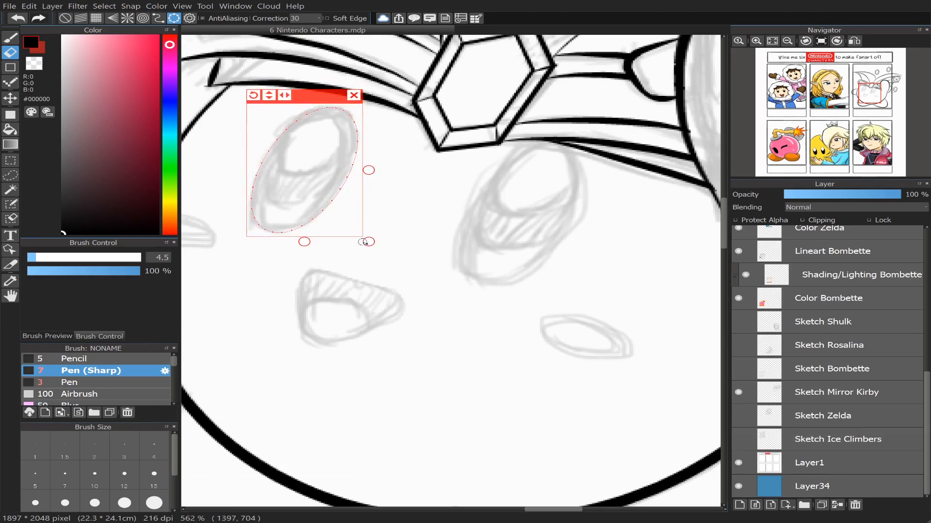
pyautogui.moveTo(318, 97); pyautogui.dragTo(316, 97)
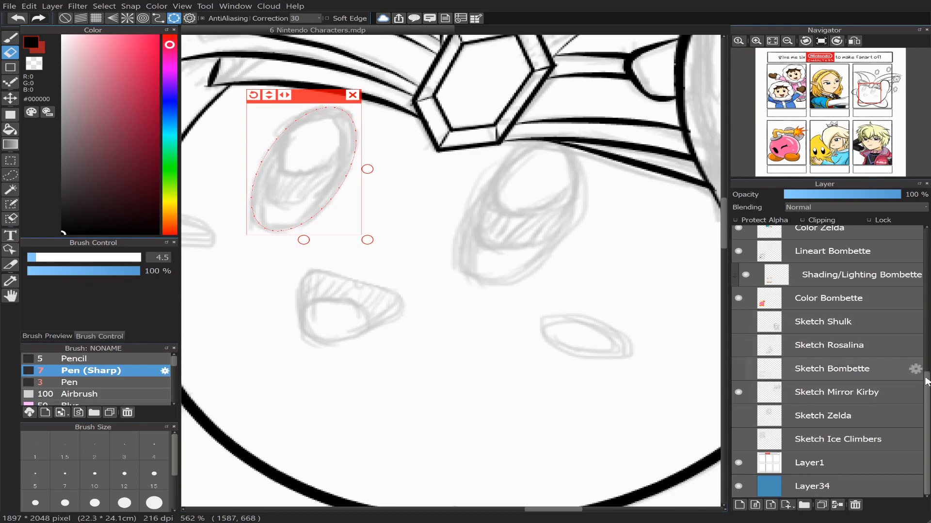
# Step: Ink the left-hand eye's oval and its highlight's lower curve on Lineart Face with size 7 Pen (Sharp), then remove the ellipse guide
pyautogui.moveTo(926, 382); pyautogui.dragTo(927, 238)
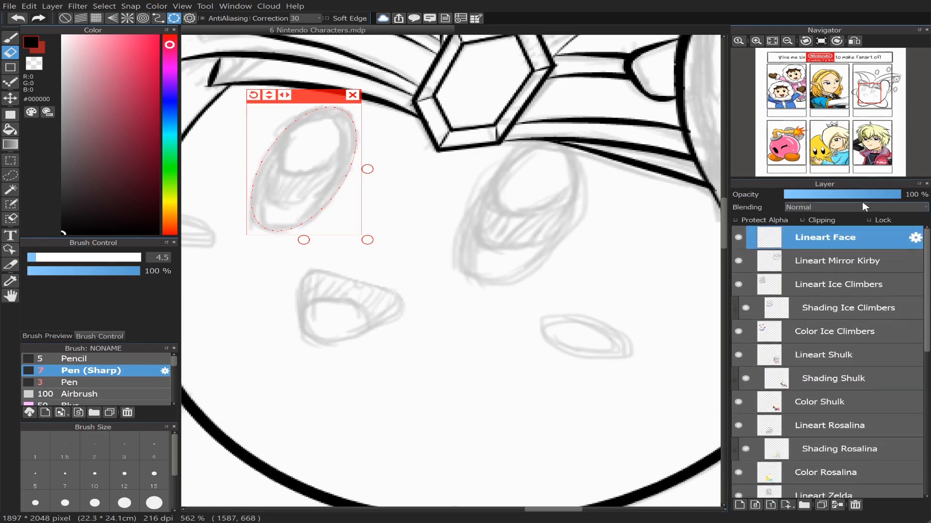
pyautogui.click(13, 38)
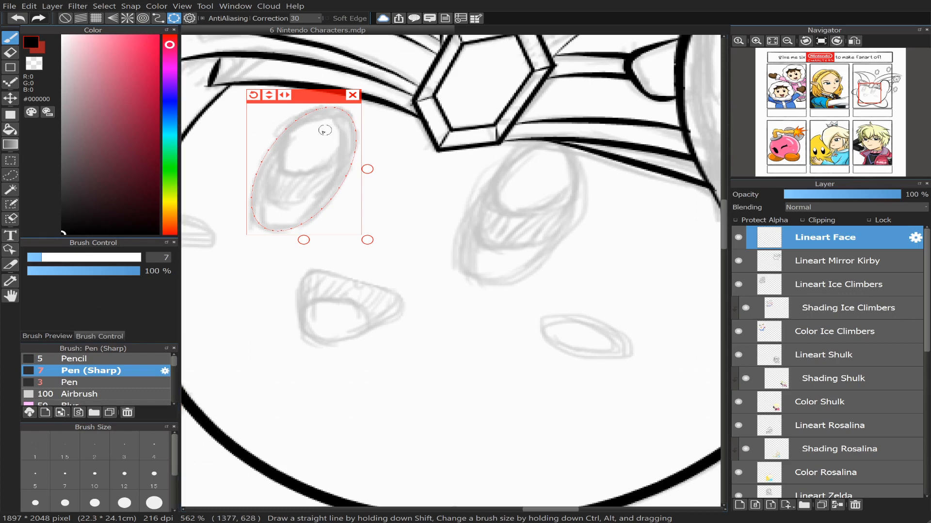
pyautogui.moveTo(311, 110)
pyautogui.mouseDown()
pyautogui.moveTo(250, 189)
pyautogui.moveTo(355, 151)
pyautogui.moveTo(293, 116)
pyautogui.moveTo(324, 92)
pyautogui.moveTo(338, 42)
pyautogui.mouseUp()
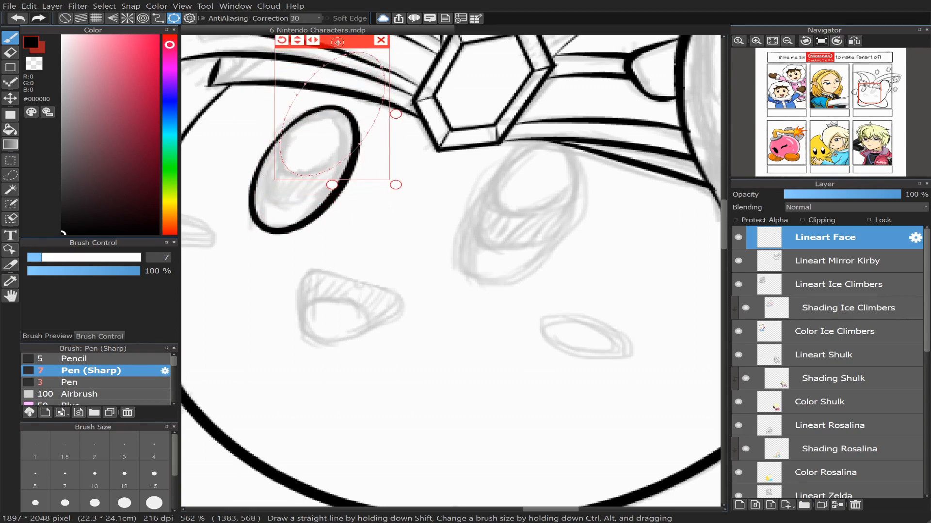
pyautogui.moveTo(287, 131)
pyautogui.mouseDown()
pyautogui.moveTo(297, 174)
pyautogui.moveTo(345, 162)
pyautogui.moveTo(359, 145)
pyautogui.mouseUp()
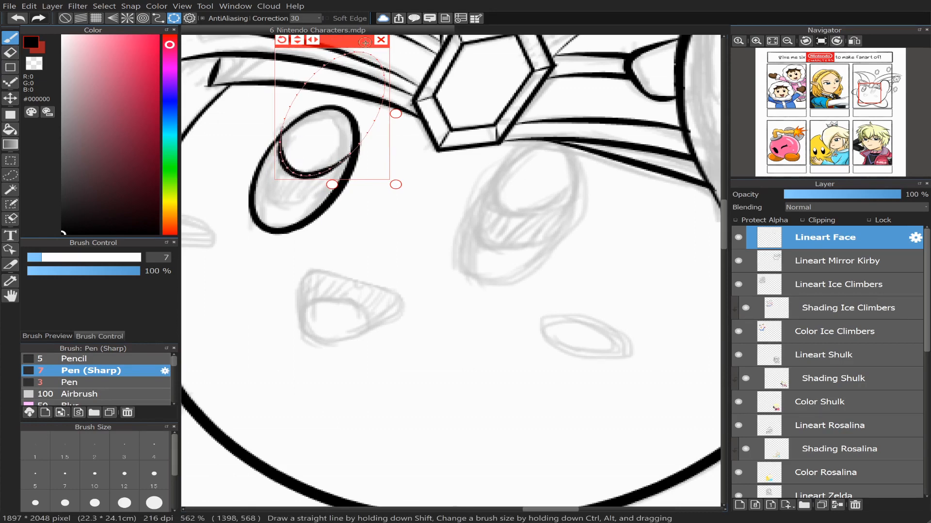
pyautogui.click(381, 40)
pyautogui.click(10, 52)
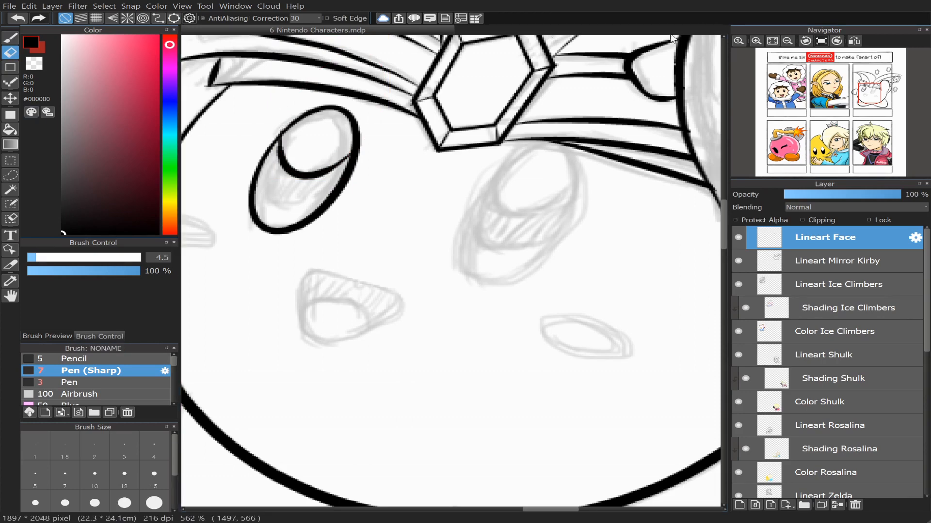
# Step: Add a new empty layer above the Lineart Face layer
pyautogui.scroll(-4, 817, 120)
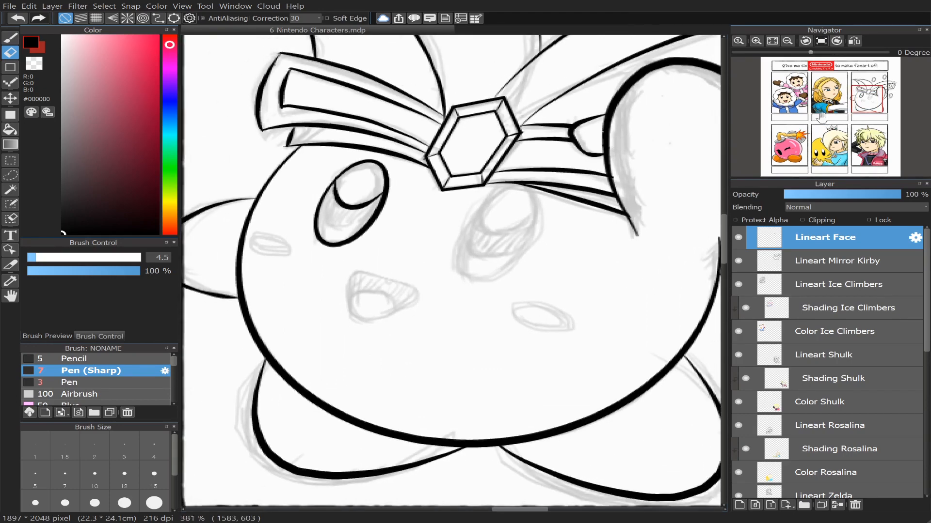
pyautogui.scroll(-1, 857, 121)
pyautogui.scroll(-2, 857, 121)
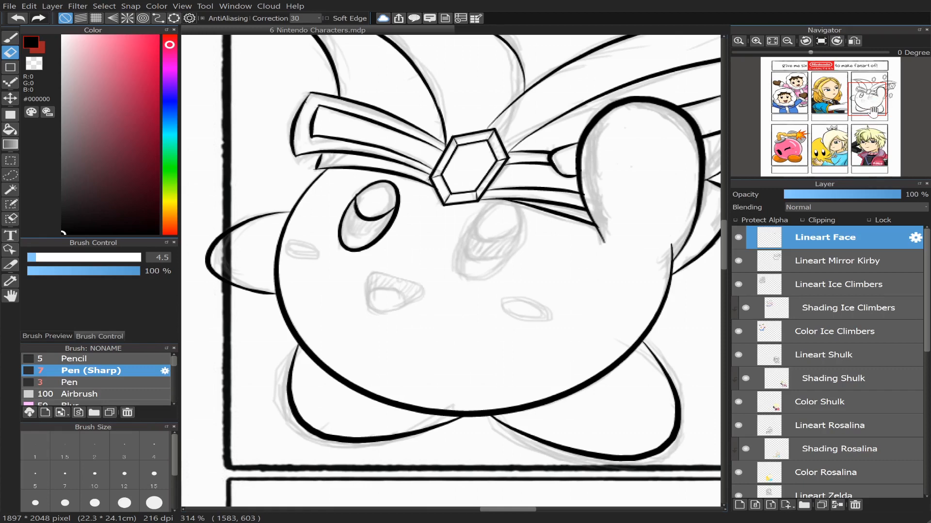
pyautogui.hotkey('ctrl', 'shift', 'n')
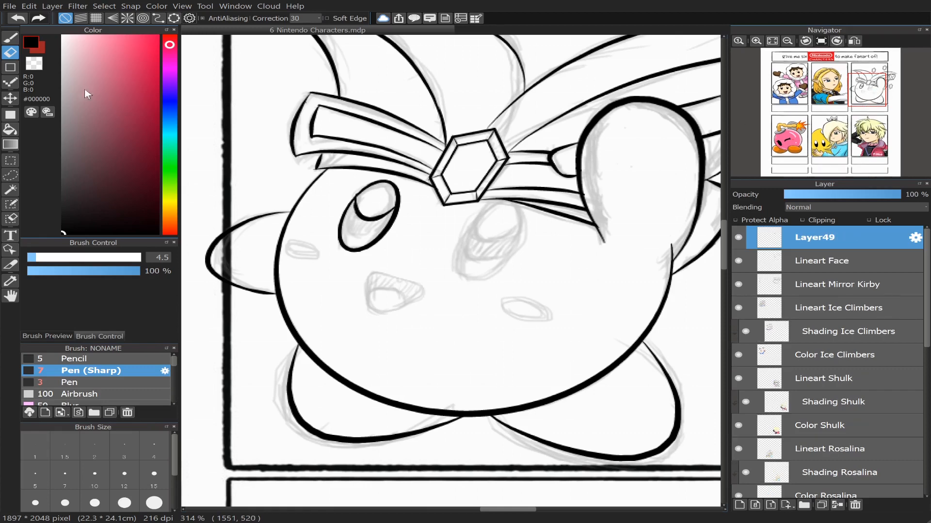
# Step: Move the copied eye on Layer49 onto the sketched right-hand eye of Kirby
pyautogui.click(10, 98)
pyautogui.moveTo(361, 212)
pyautogui.mouseDown()
pyautogui.moveTo(429, 216)
pyautogui.moveTo(481, 239)
pyautogui.mouseUp()
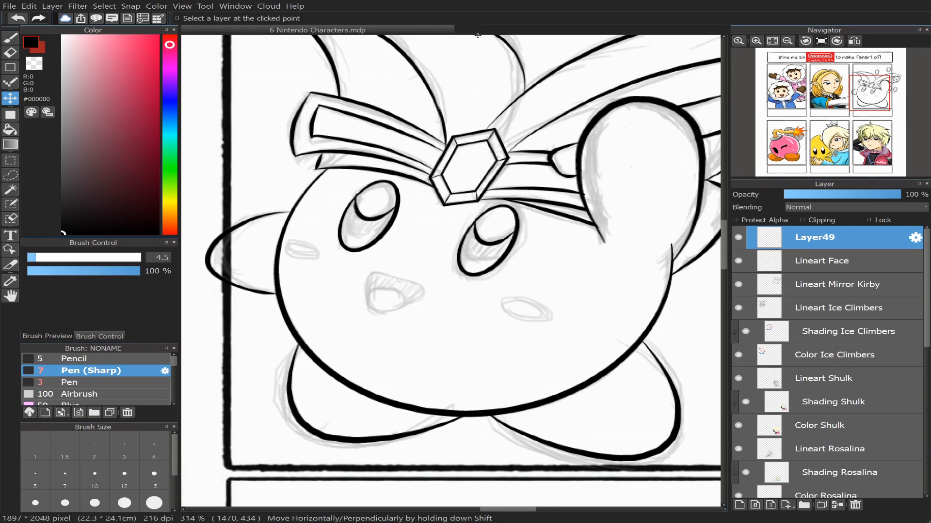
pyautogui.scroll(2, 819, 100)
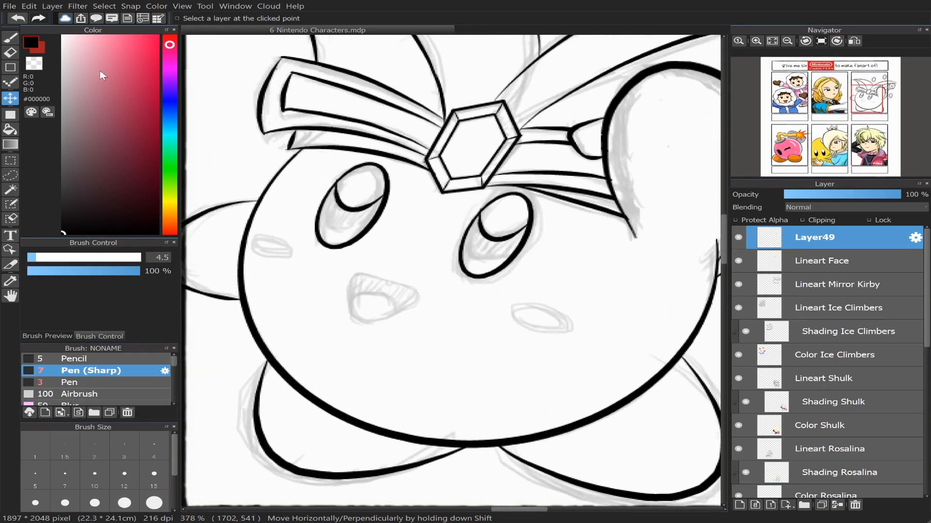
# Step: Turn on the ellipse guide for the pen, rotate and shrink it, and place it near the sketched left-hand cheek mark
pyautogui.click(11, 38)
pyautogui.click(174, 18)
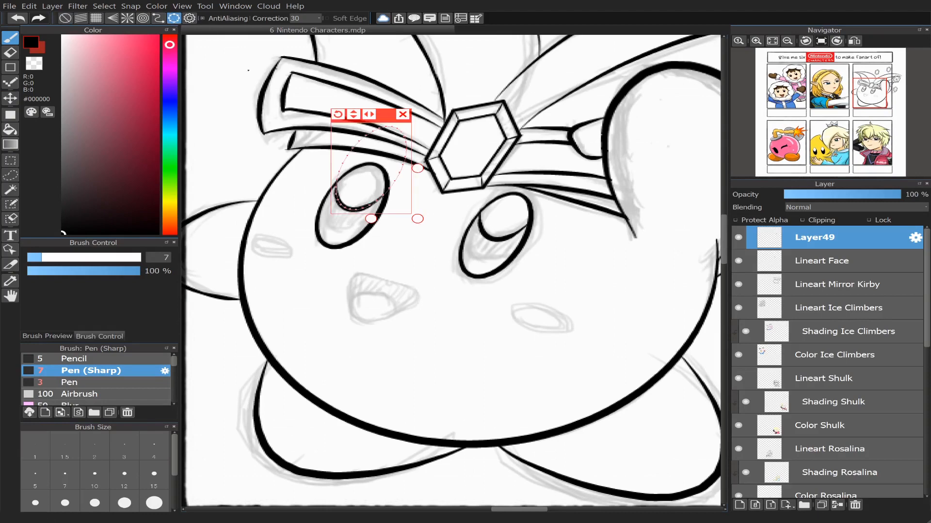
pyautogui.moveTo(334, 115); pyautogui.dragTo(276, 232)
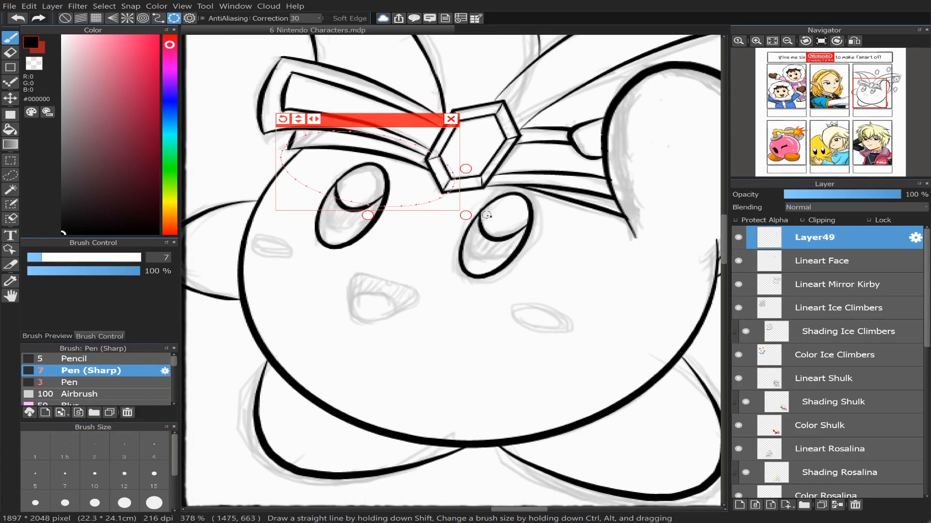
pyautogui.moveTo(466, 216); pyautogui.dragTo(410, 185)
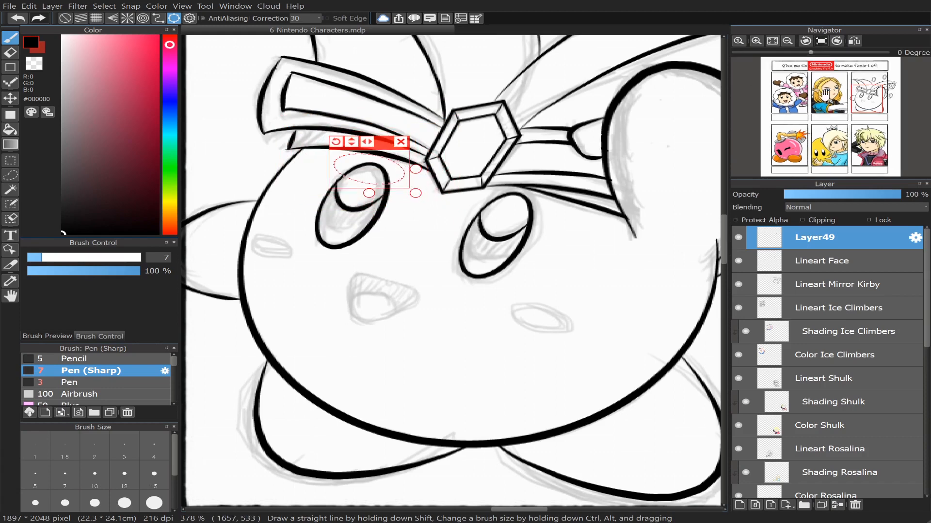
pyautogui.scroll(1, 410, 184)
pyautogui.moveTo(369, 125); pyautogui.dragTo(265, 205)
pyautogui.moveTo(297, 265); pyautogui.dragTo(279, 257)
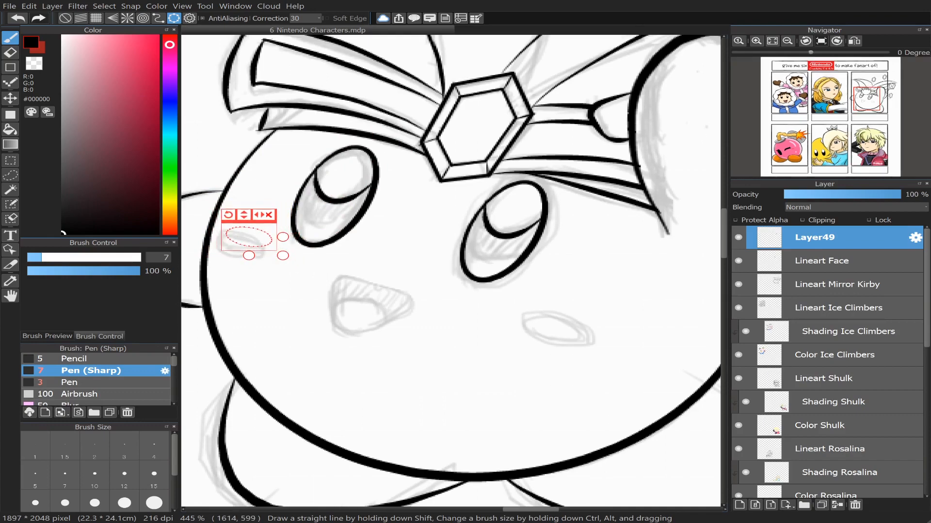
# Step: Fine-tune the ellipse guide's size and position so it surrounds the sketched left-hand cheek mark
pyautogui.scroll(1, 849, 100)
pyautogui.moveTo(856, 103)
pyautogui.mouseDown()
pyautogui.moveTo(847, 105)
pyautogui.moveTo(864, 99)
pyautogui.mouseUp()
pyautogui.scroll(1, 865, 99)
pyautogui.moveTo(379, 137); pyautogui.dragTo(359, 142)
pyautogui.moveTo(399, 199); pyautogui.dragTo(416, 205)
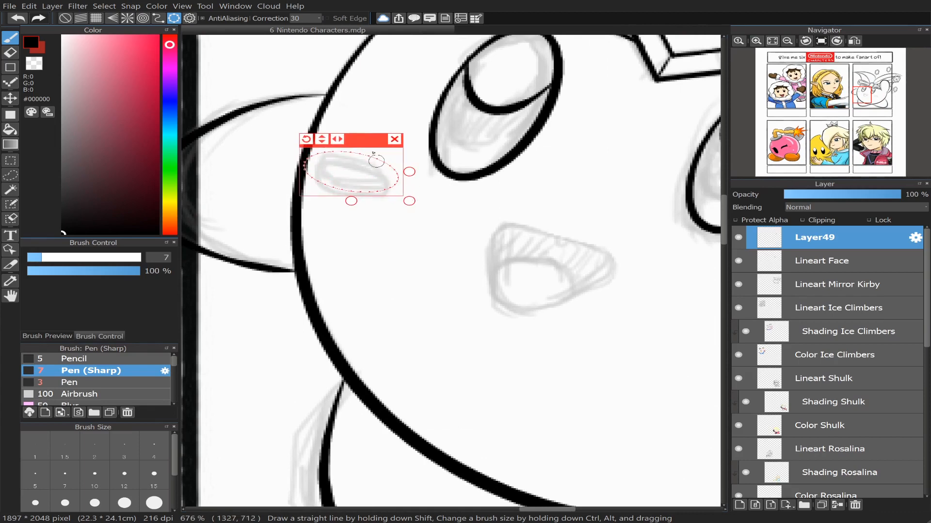
pyautogui.moveTo(365, 140); pyautogui.dragTo(297, 170)
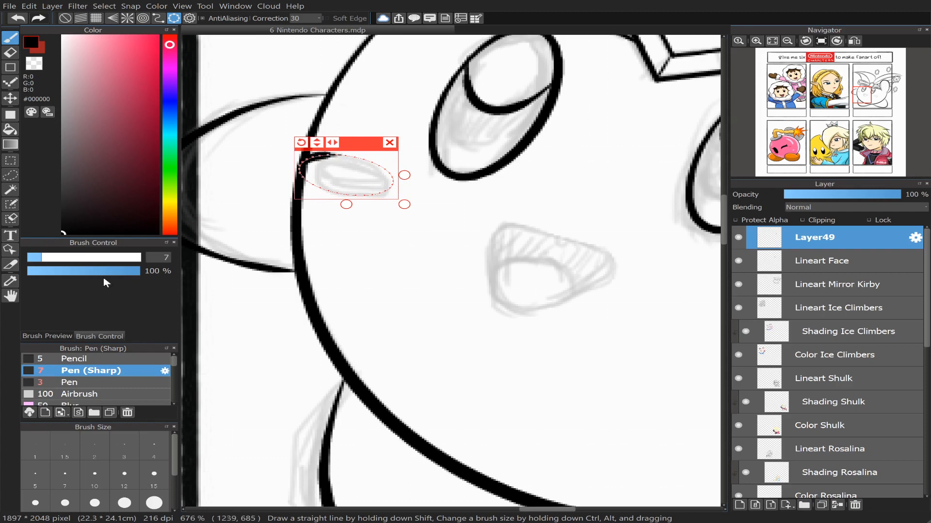
# Step: Undo the thick trial stroke and ink the left-hand cheek oval along the guide with Pen (Sharp) at size 3
pyautogui.click(84, 479)
pyautogui.hotkey('ctrl', 'z')
pyautogui.click(33, 482)
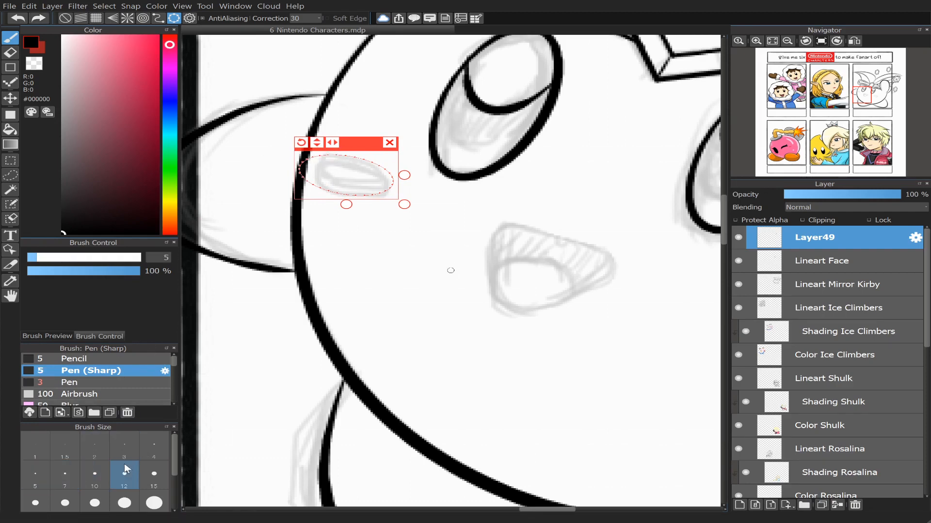
pyautogui.click(124, 469)
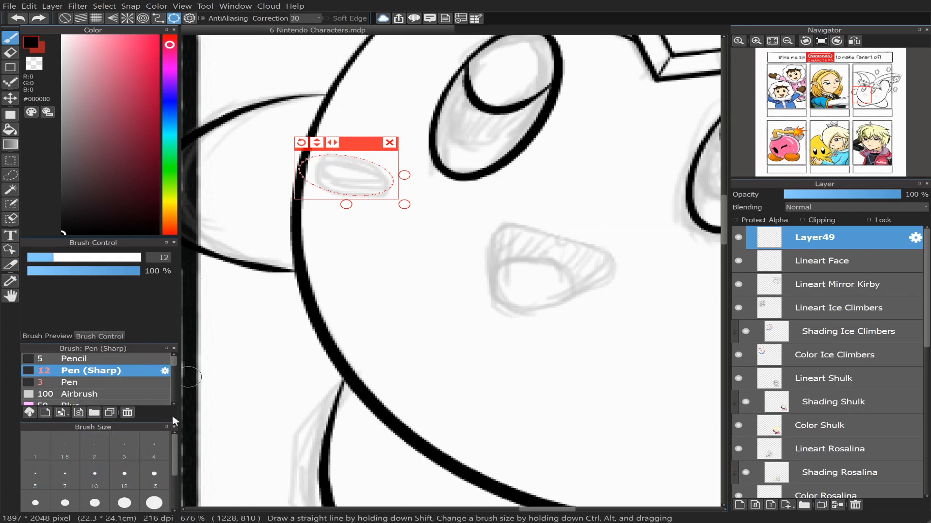
pyautogui.click(125, 458)
pyautogui.moveTo(329, 160)
pyautogui.mouseDown()
pyautogui.moveTo(293, 168)
pyautogui.moveTo(368, 196)
pyautogui.moveTo(329, 162)
pyautogui.mouseUp()
pyautogui.scroll(-3, 330, 161)
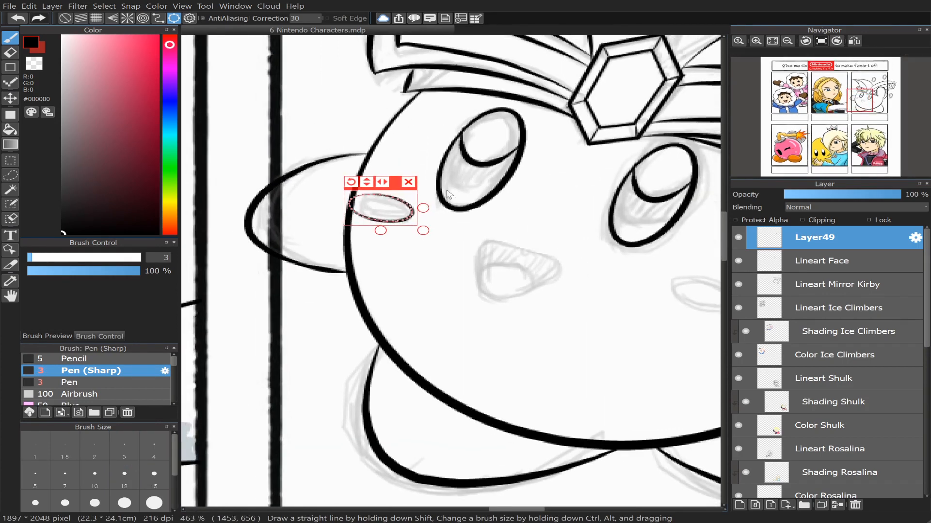
# Step: Move the ellipse guide over the sketched right-hand cheek mark, ink its oval at size 3, and remove the guide
pyautogui.moveTo(396, 185); pyautogui.dragTo(708, 264)
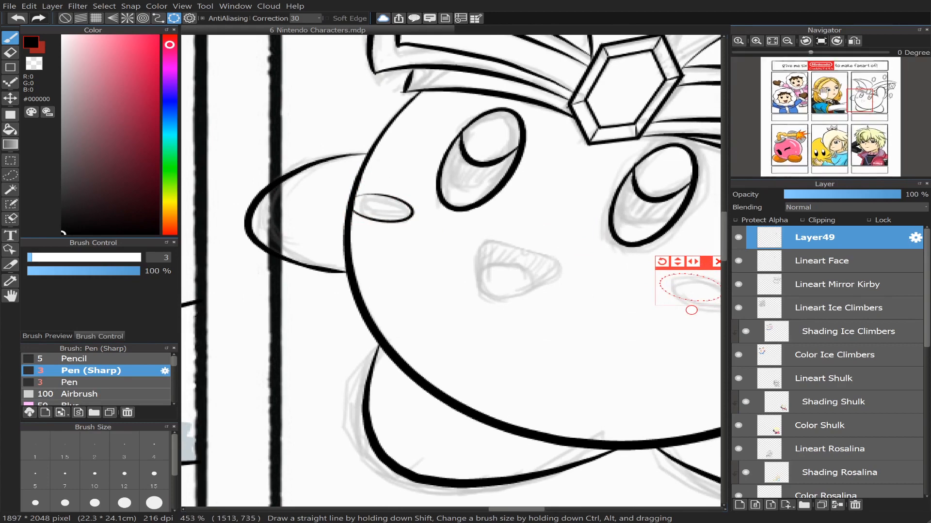
pyautogui.moveTo(862, 100); pyautogui.dragTo(869, 101)
pyautogui.scroll(3, 633, 143)
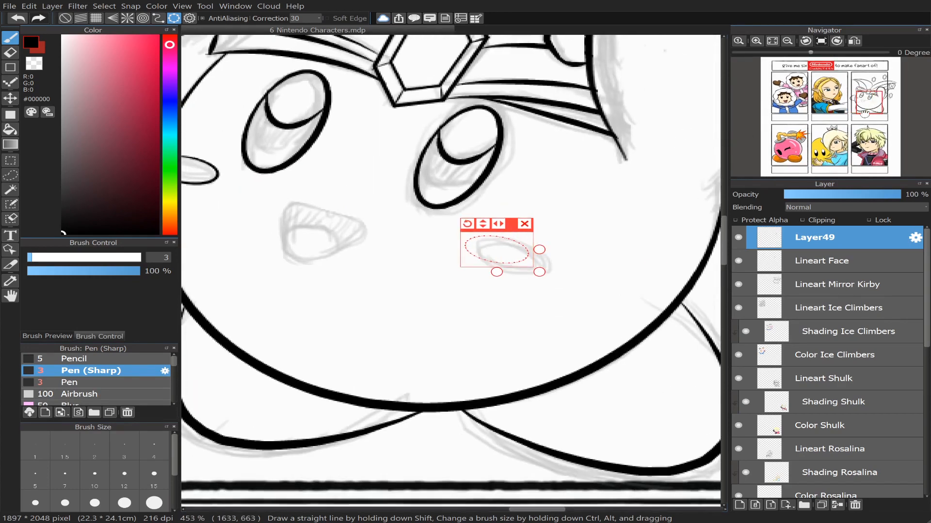
pyautogui.moveTo(478, 240)
pyautogui.mouseDown()
pyautogui.moveTo(571, 254)
pyautogui.moveTo(509, 232)
pyautogui.moveTo(520, 235)
pyautogui.mouseUp()
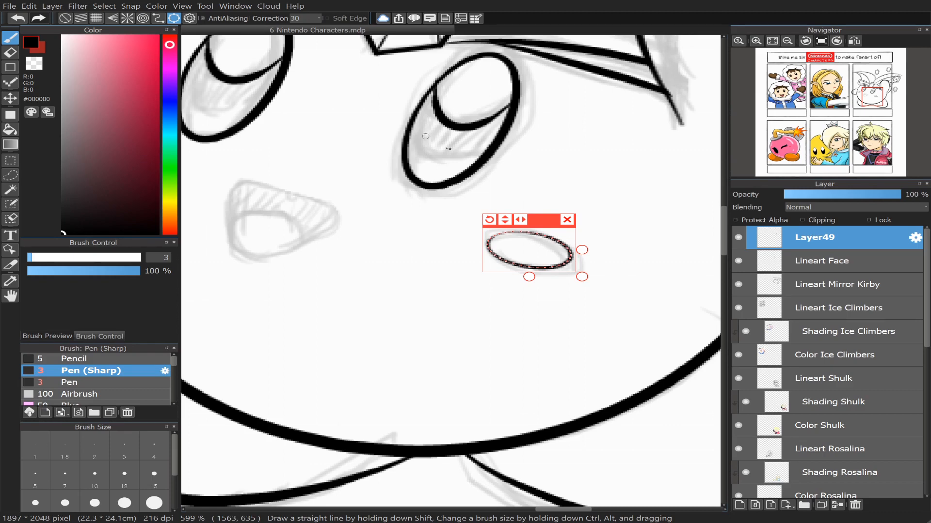
pyautogui.click(568, 219)
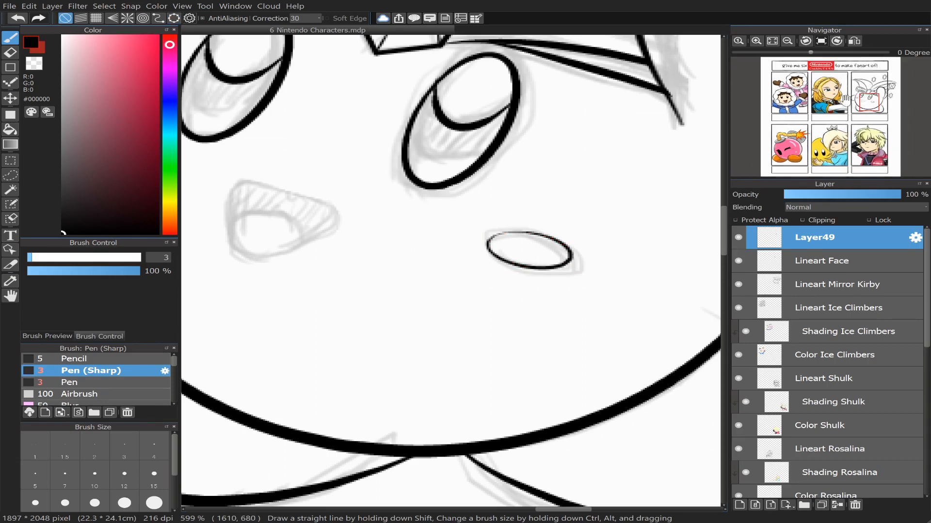
# Step: Ink the open mouth's pointed outline over the sketch with Pen (Sharp) at size 7, redrawing strokes until they fit
pyautogui.scroll(-2, 846, 129)
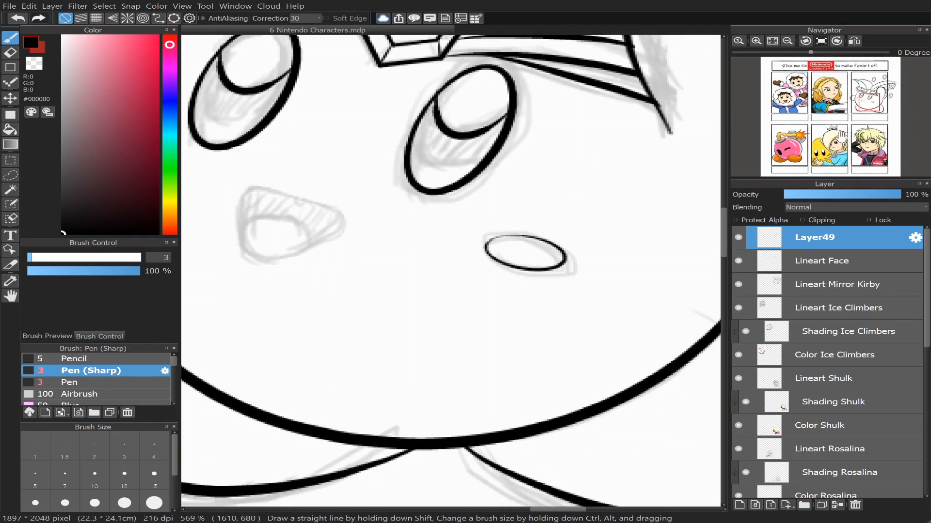
pyautogui.moveTo(842, 135); pyautogui.dragTo(881, 95)
pyautogui.scroll(-3, 872, 113)
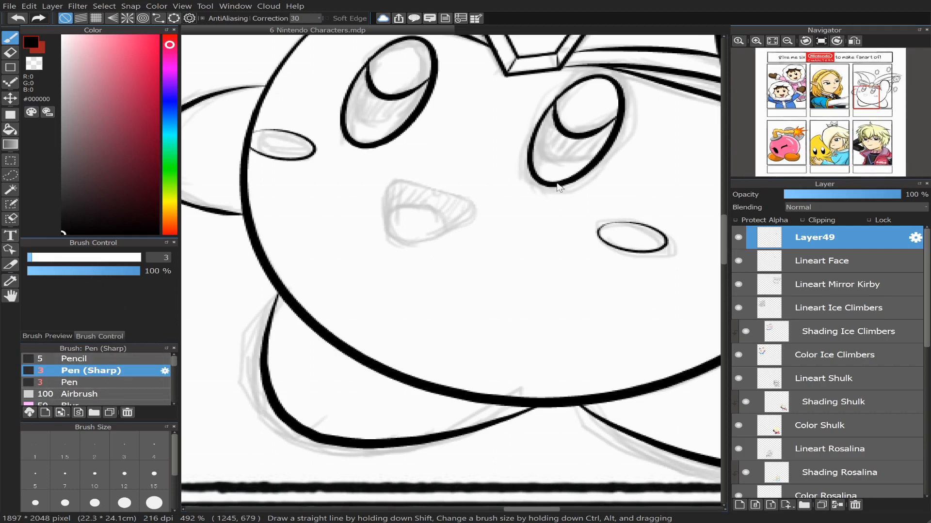
pyautogui.scroll(2, 861, 99)
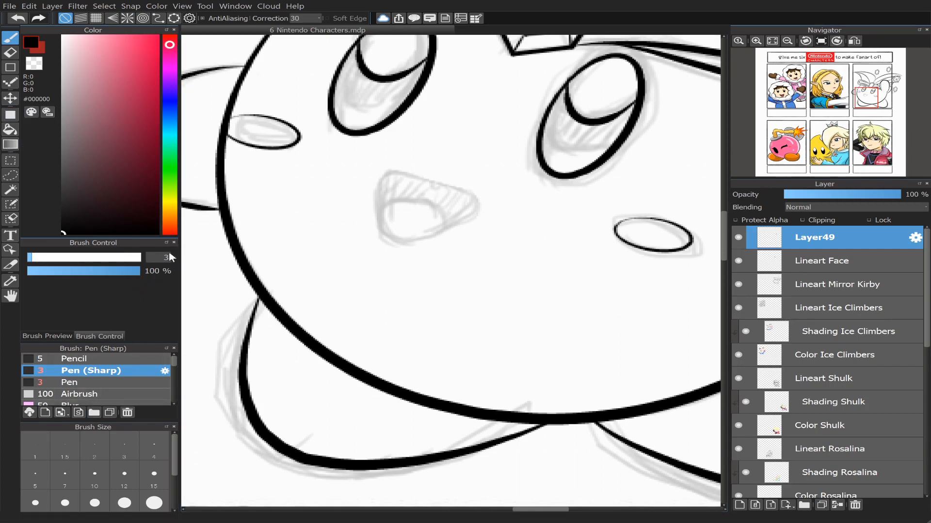
pyautogui.click(36, 486)
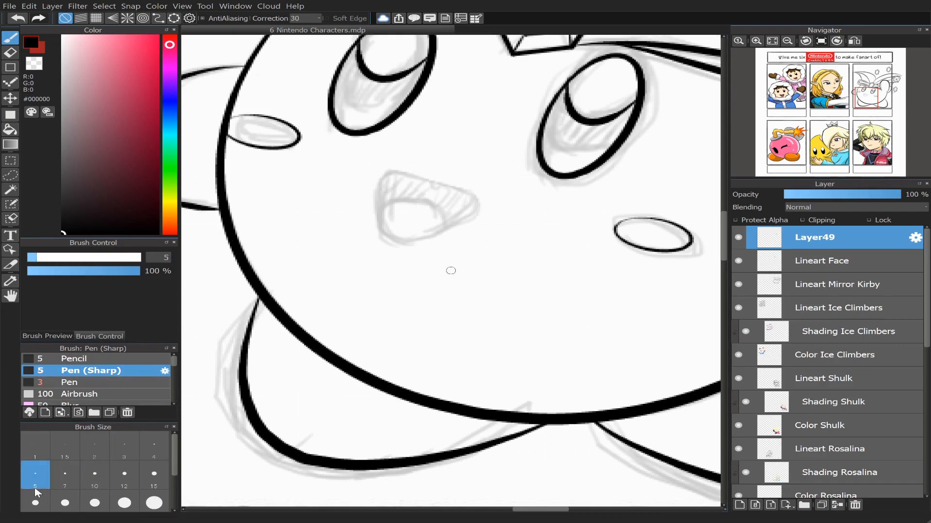
pyautogui.click(65, 474)
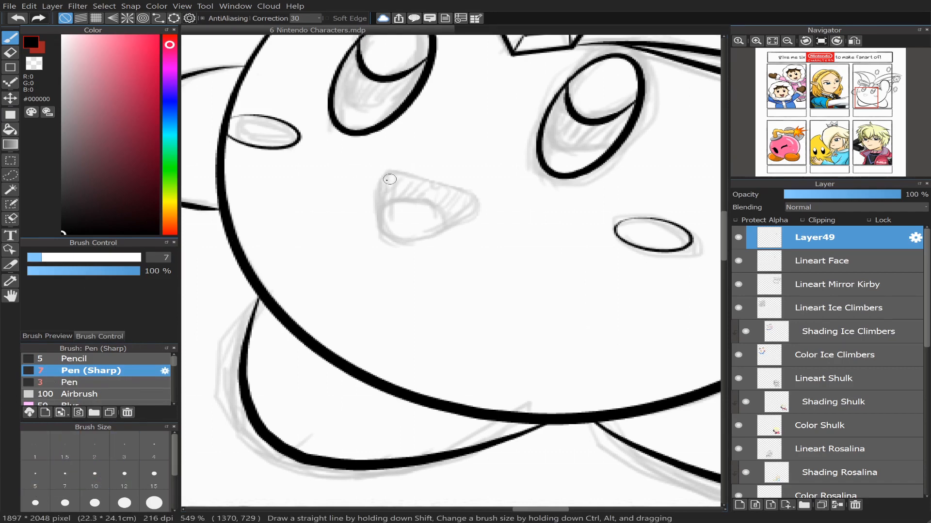
pyautogui.moveTo(385, 174)
pyautogui.mouseDown()
pyautogui.moveTo(388, 230)
pyautogui.moveTo(418, 245)
pyautogui.mouseUp()
pyautogui.hotkey('ctrl', 'z')
pyautogui.moveTo(381, 172)
pyautogui.mouseDown()
pyautogui.moveTo(386, 226)
pyautogui.moveTo(418, 234)
pyautogui.moveTo(482, 200)
pyautogui.mouseUp()
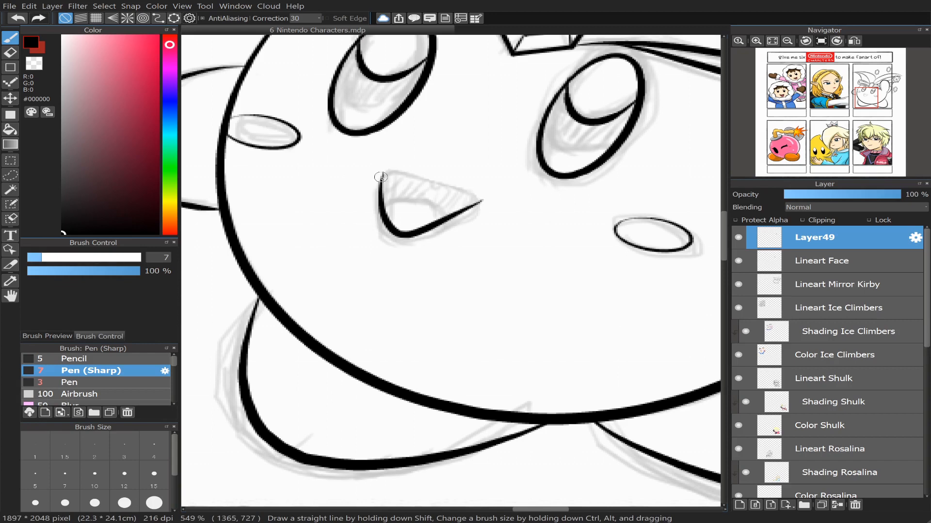
pyautogui.moveTo(381, 178)
pyautogui.mouseDown()
pyautogui.moveTo(414, 172)
pyautogui.moveTo(483, 200)
pyautogui.mouseUp()
pyautogui.hotkey('ctrl', 'z')
pyautogui.moveTo(381, 174)
pyautogui.mouseDown()
pyautogui.moveTo(428, 179)
pyautogui.moveTo(489, 205)
pyautogui.mouseUp()
# Step: Erase the overshooting line ends at the mouth's upper-left and right-hand corners
pyautogui.press('e')
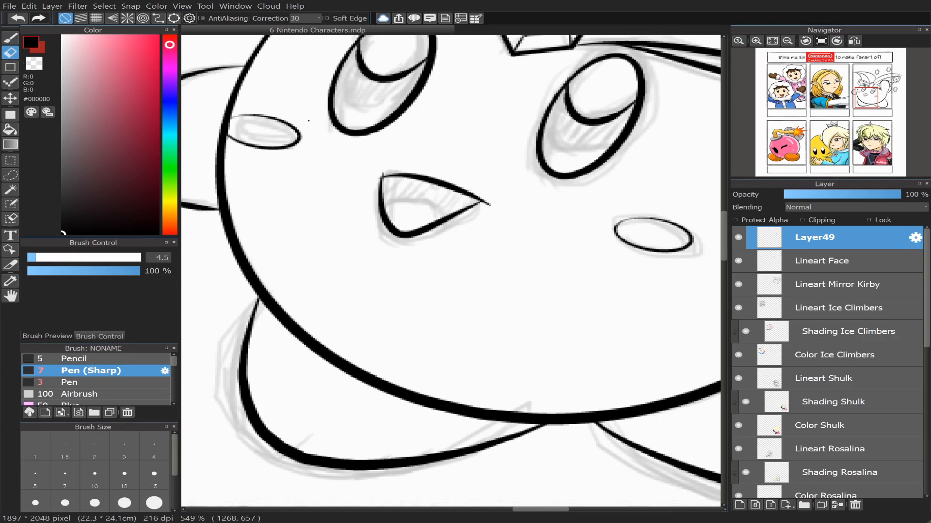
pyautogui.click(379, 176)
pyautogui.moveTo(495, 202); pyautogui.dragTo(484, 210)
pyautogui.click(10, 37)
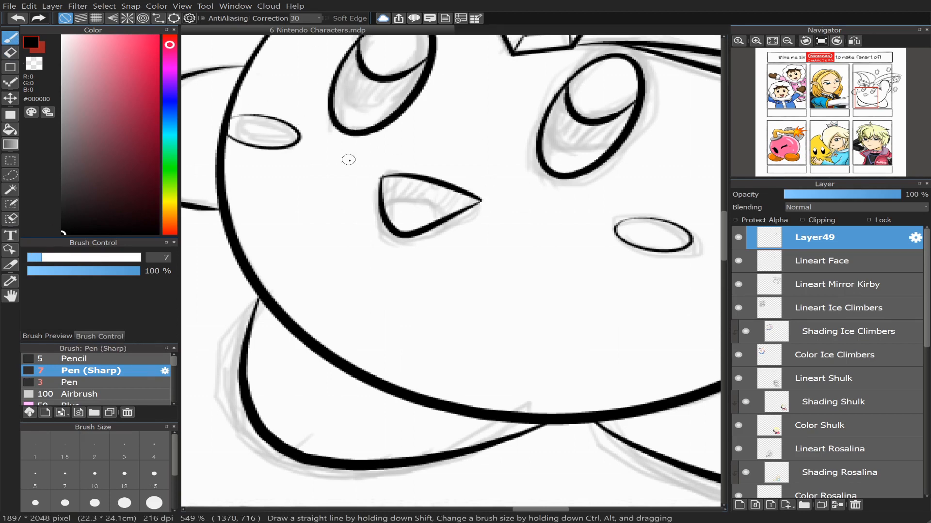
pyautogui.click(10, 52)
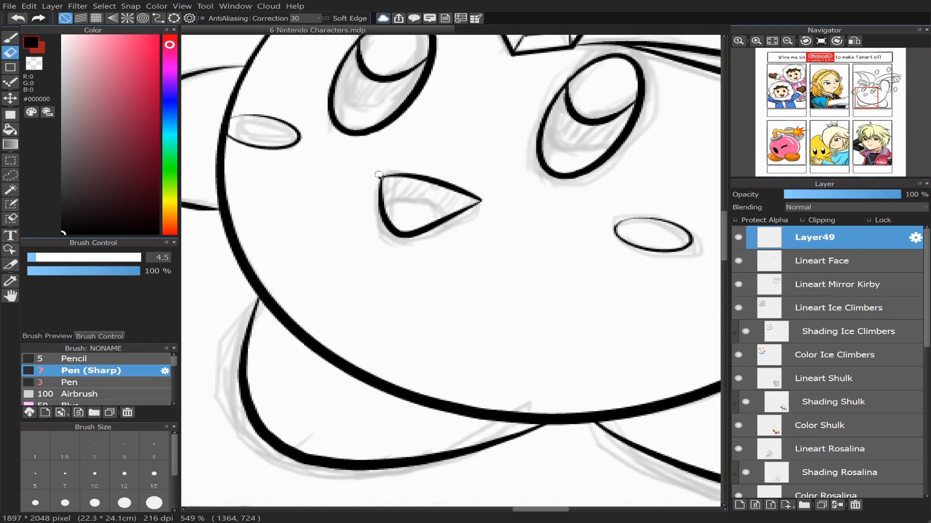
# Step: Ink the tongue's curve inside the mouth at size 7, redrawing it until it reaches the lower mouth line
pyautogui.press('b')
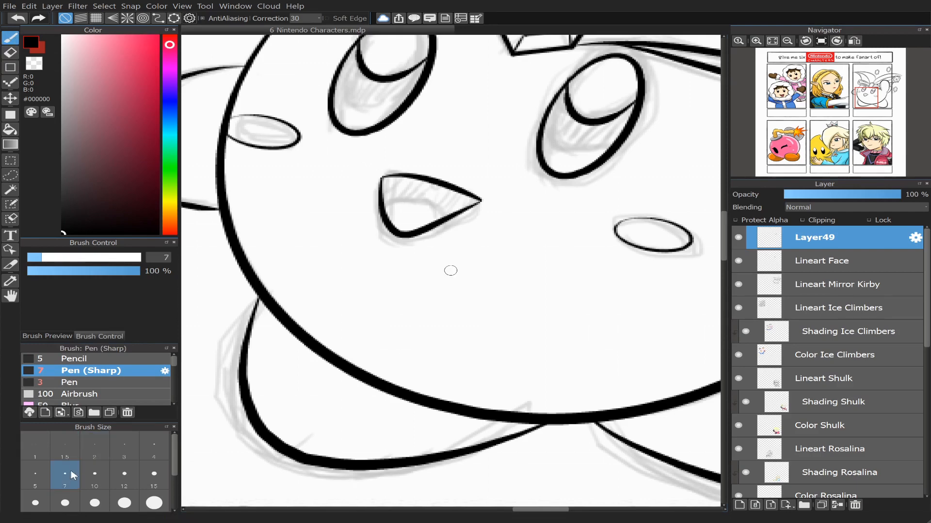
pyautogui.moveTo(385, 200)
pyautogui.mouseDown()
pyautogui.moveTo(420, 193)
pyautogui.moveTo(437, 213)
pyautogui.mouseUp()
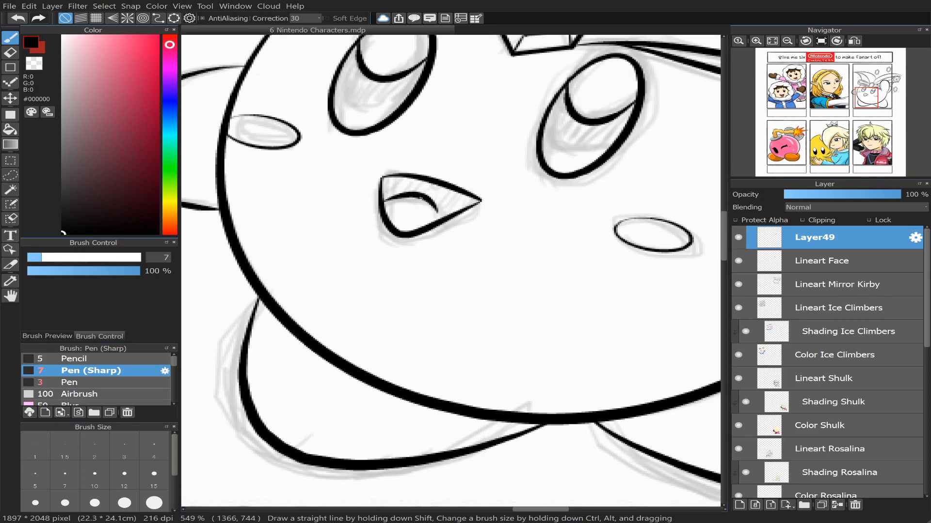
pyautogui.hotkey('ctrl', 'z')
pyautogui.moveTo(382, 199)
pyautogui.mouseDown()
pyautogui.moveTo(430, 197)
pyautogui.moveTo(449, 212)
pyautogui.mouseUp()
pyautogui.hotkey('ctrl', 'z')
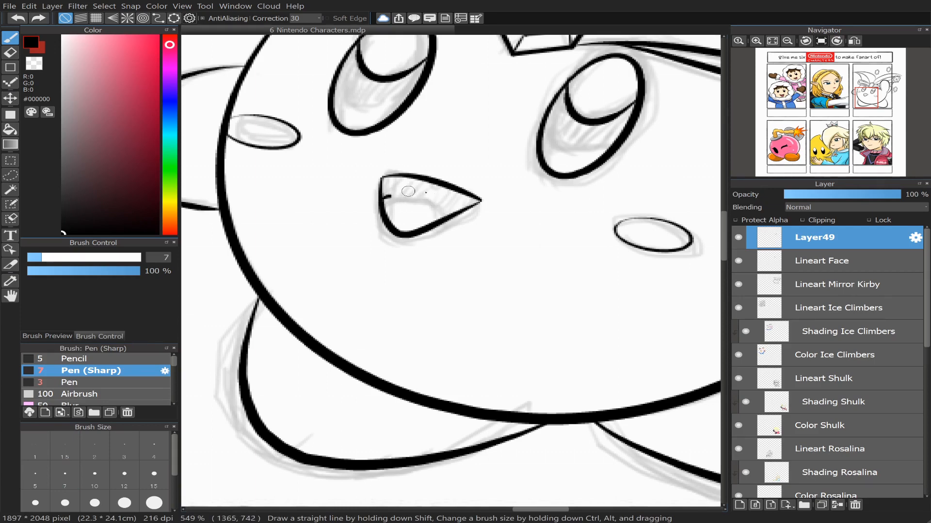
pyautogui.moveTo(383, 199); pyautogui.dragTo(456, 209)
pyautogui.hotkey('ctrl', 'z')
pyautogui.moveTo(382, 199)
pyautogui.mouseDown()
pyautogui.moveTo(421, 195)
pyautogui.moveTo(448, 218)
pyautogui.mouseUp()
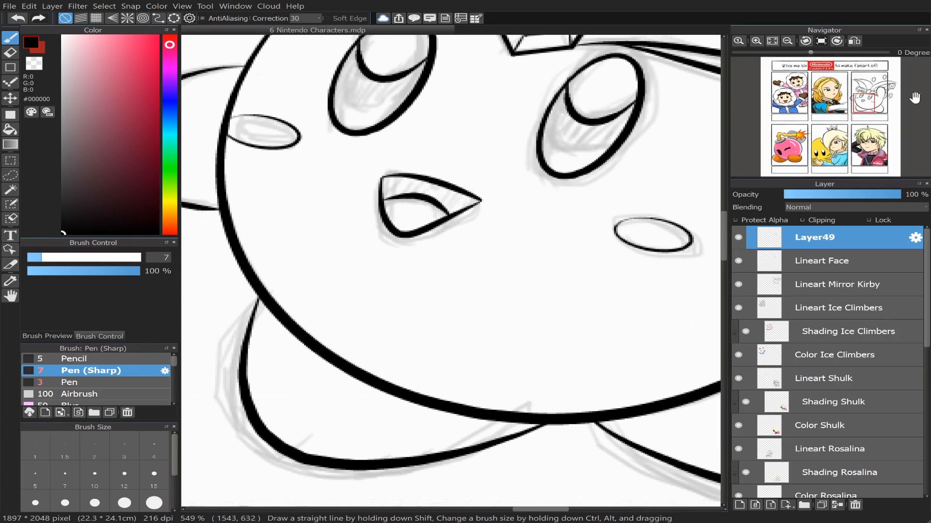
# Step: Hide the Sketch Mirror Kirby layer so only the inked line art shows, then return to the top of the layer list
pyautogui.scroll(-4, 856, 124)
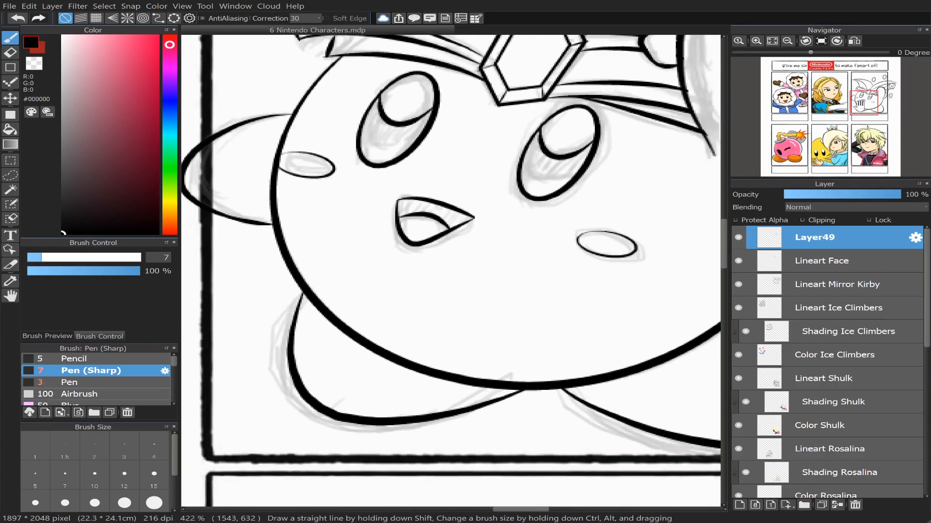
pyautogui.moveTo(865, 102); pyautogui.dragTo(864, 111)
pyautogui.scroll(-3, 865, 110)
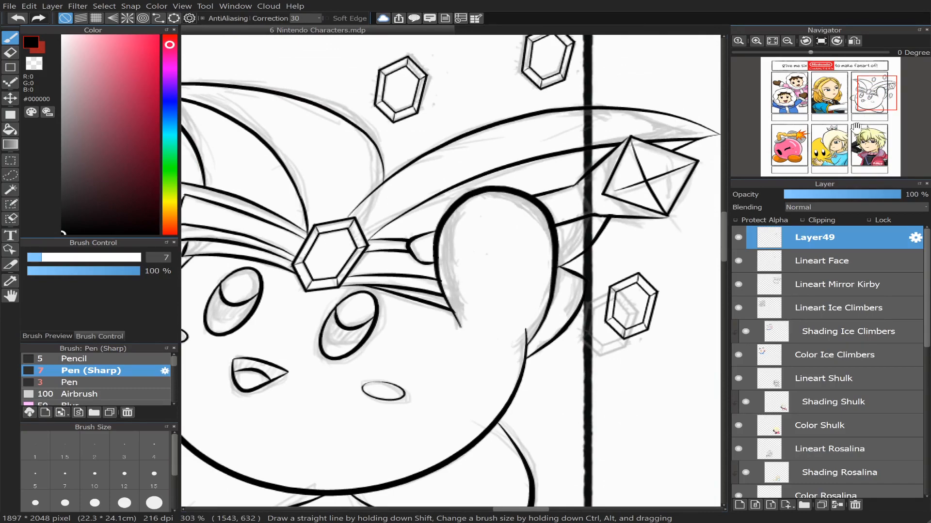
pyautogui.scroll(-2, 852, 127)
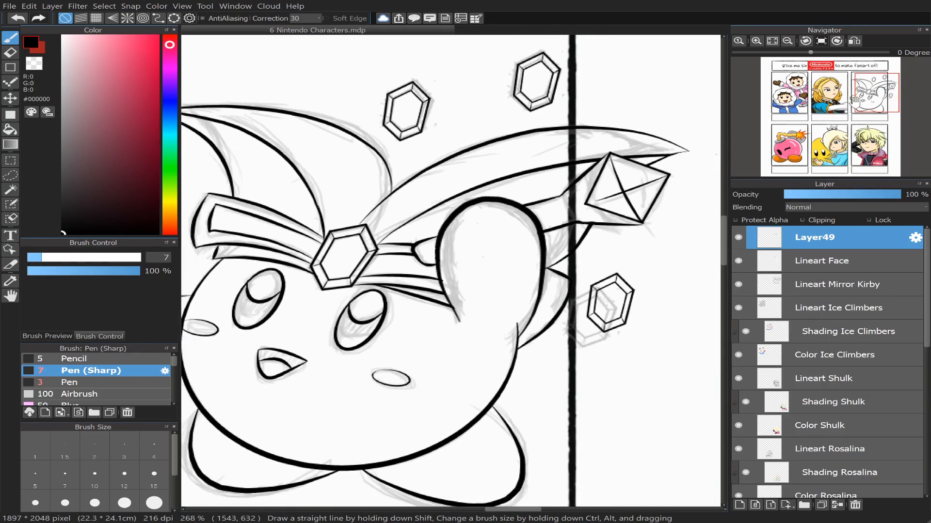
pyautogui.moveTo(868, 97); pyautogui.dragTo(866, 101)
pyautogui.scroll(-1, 853, 115)
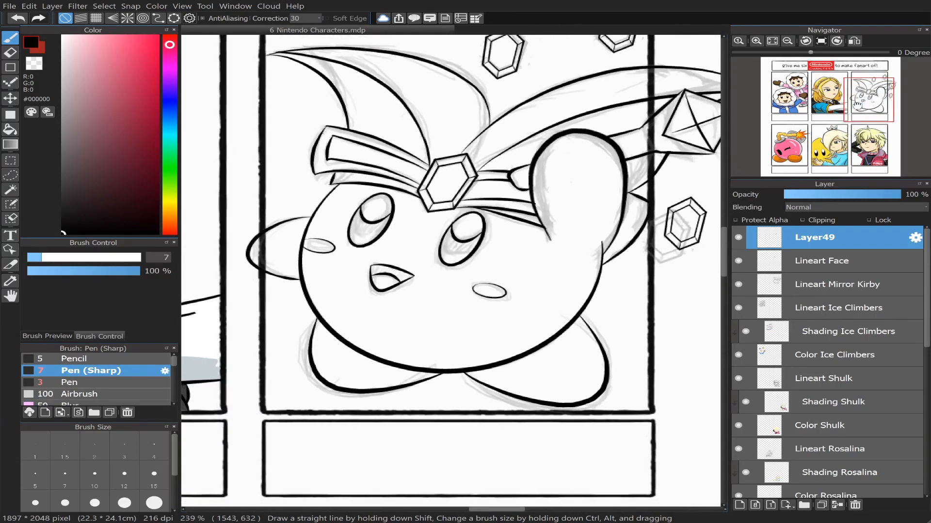
pyautogui.moveTo(926, 290); pyautogui.dragTo(929, 437)
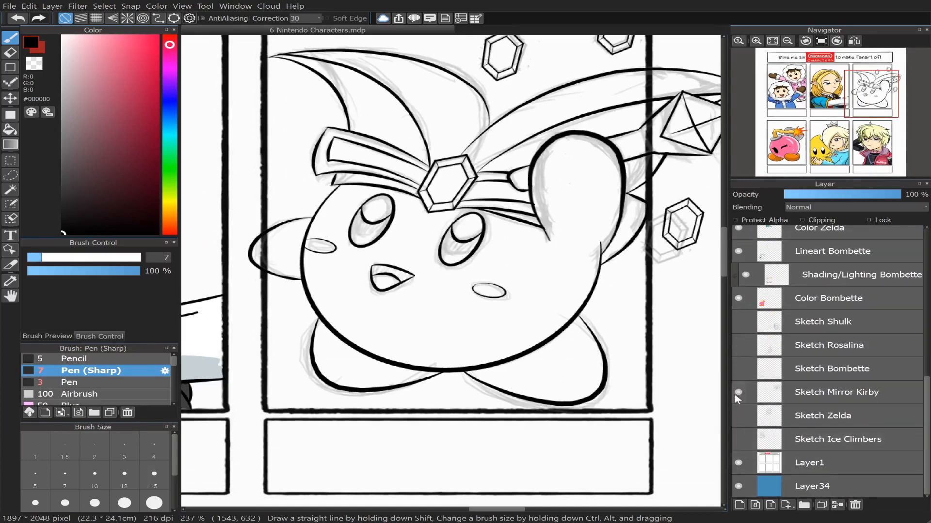
pyautogui.click(738, 392)
pyautogui.moveTo(827, 126); pyautogui.dragTo(857, 96)
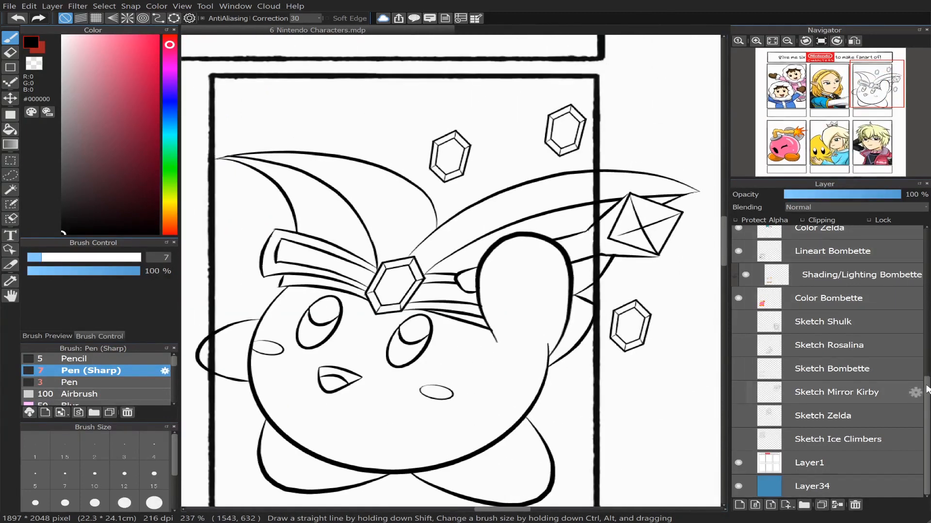
pyautogui.moveTo(927, 388); pyautogui.dragTo(927, 238)
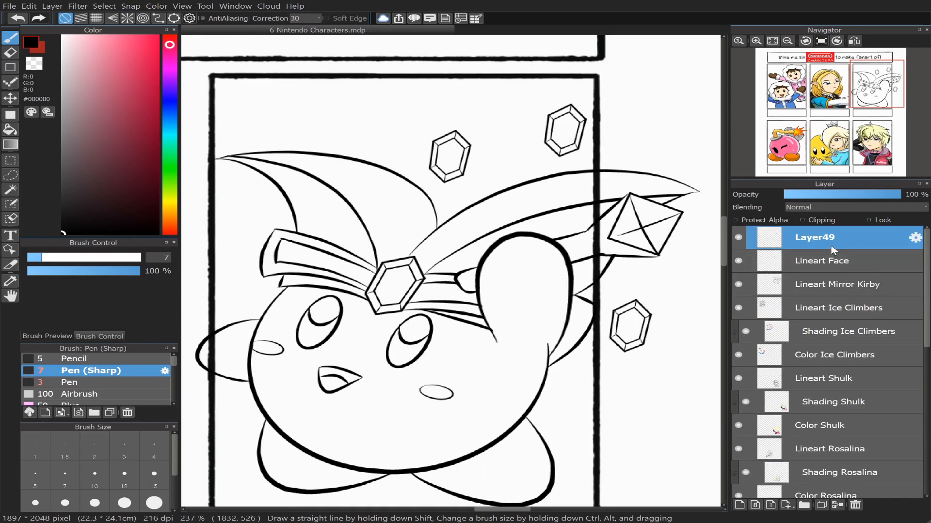
# Step: Toggle Layer49's visibility to check which parts of Kirby's face it holds
pyautogui.click(738, 237)
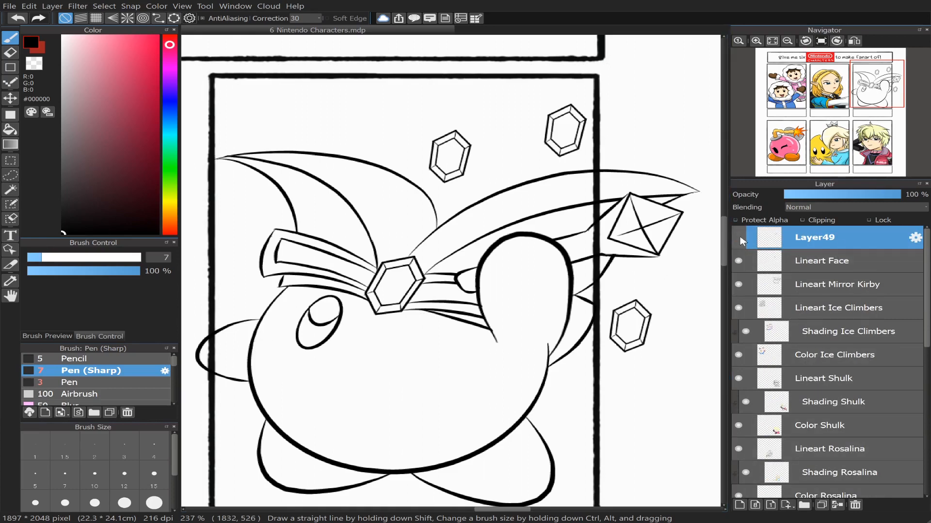
pyautogui.click(738, 237)
pyautogui.moveTo(852, 140)
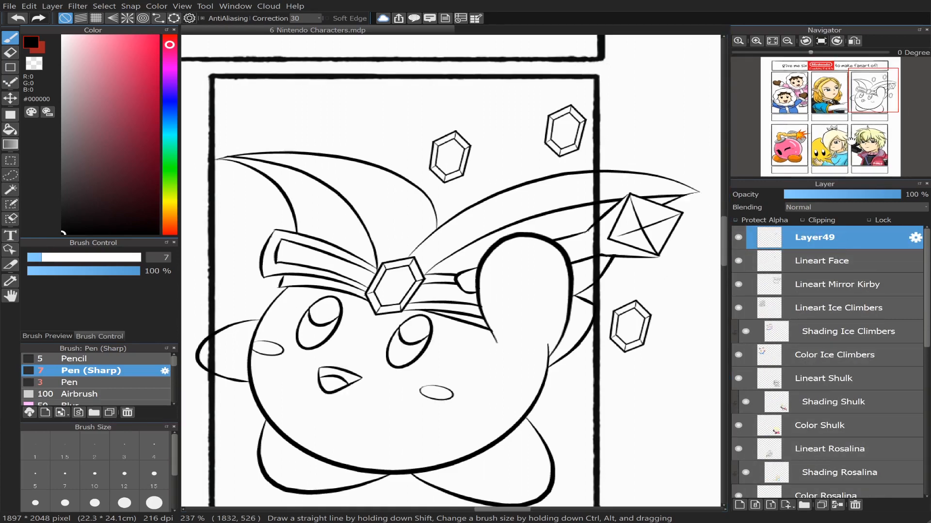
pyautogui.scroll(2, 851, 141)
pyautogui.moveTo(858, 94); pyautogui.dragTo(862, 99)
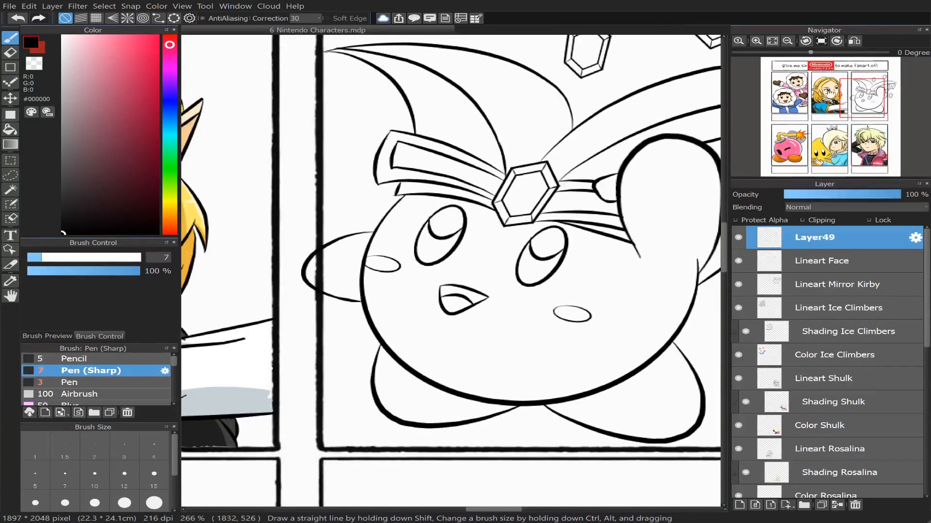
# Step: Try filling everything below the highlight in both of Kirby's eyes with black
pyautogui.click(10, 129)
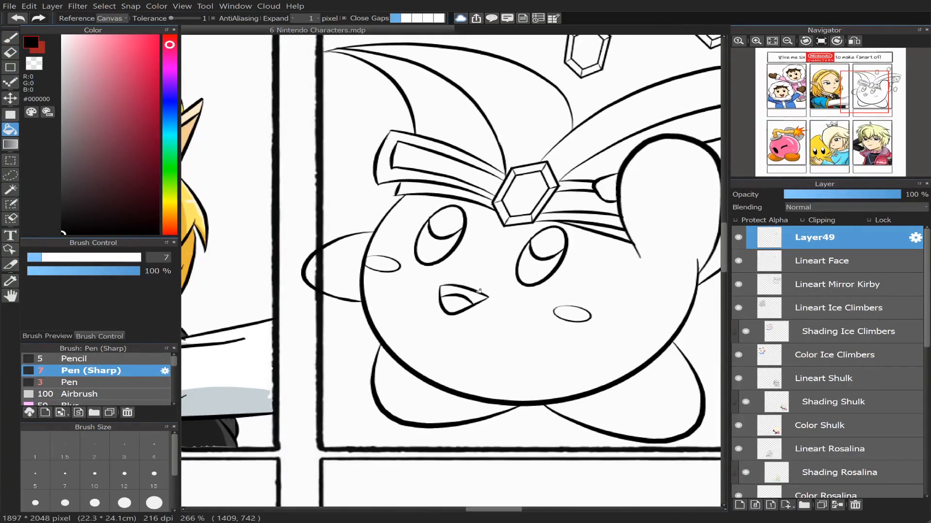
pyautogui.click(435, 249)
pyautogui.click(555, 261)
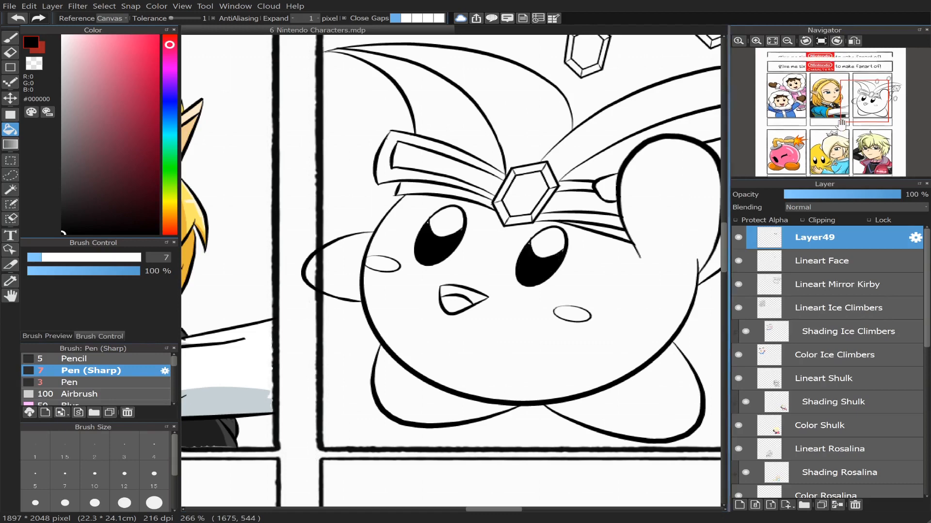
pyautogui.scroll(8, 841, 124)
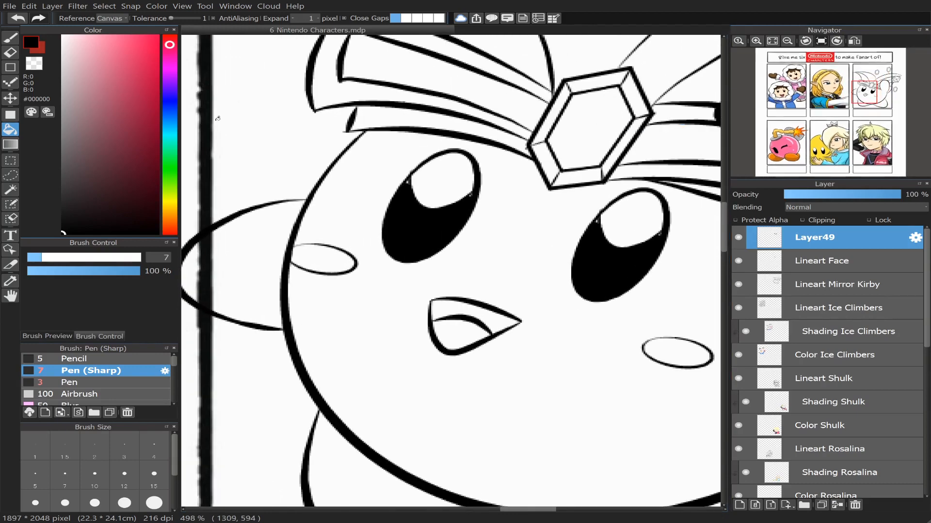
pyautogui.click(11, 38)
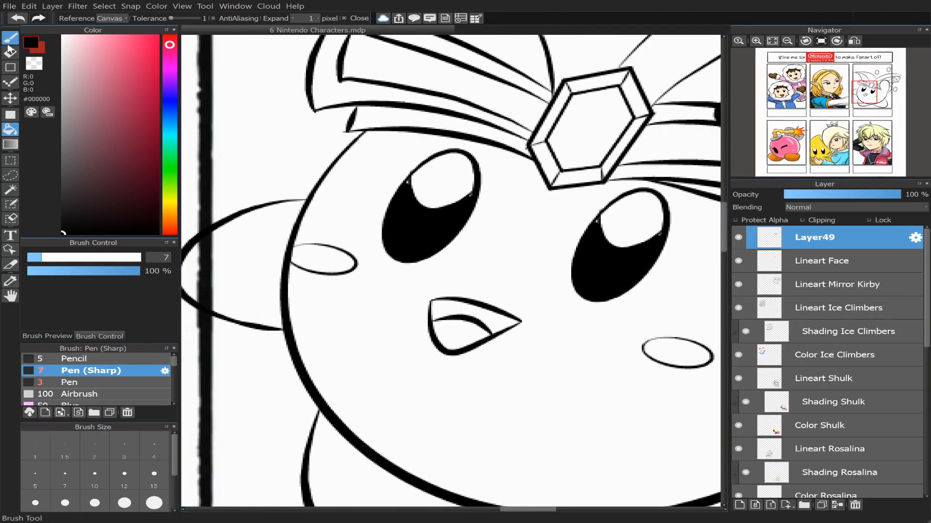
pyautogui.click(77, 382)
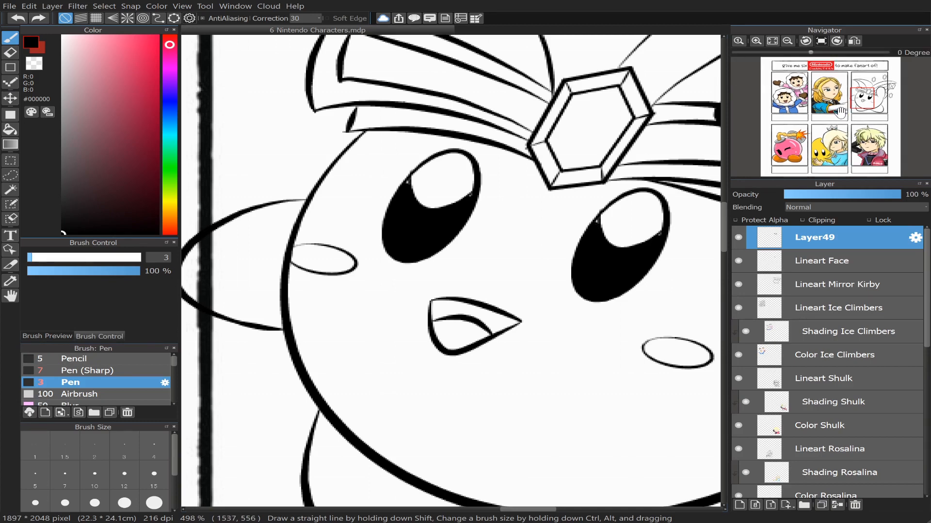
pyautogui.hotkey('ctrl', 'z')
pyautogui.hotkey('ctrl', 'z')
# Step: Merge Layer49 down into the Lineart Face layer and add a new layer above it
pyautogui.click(738, 237)
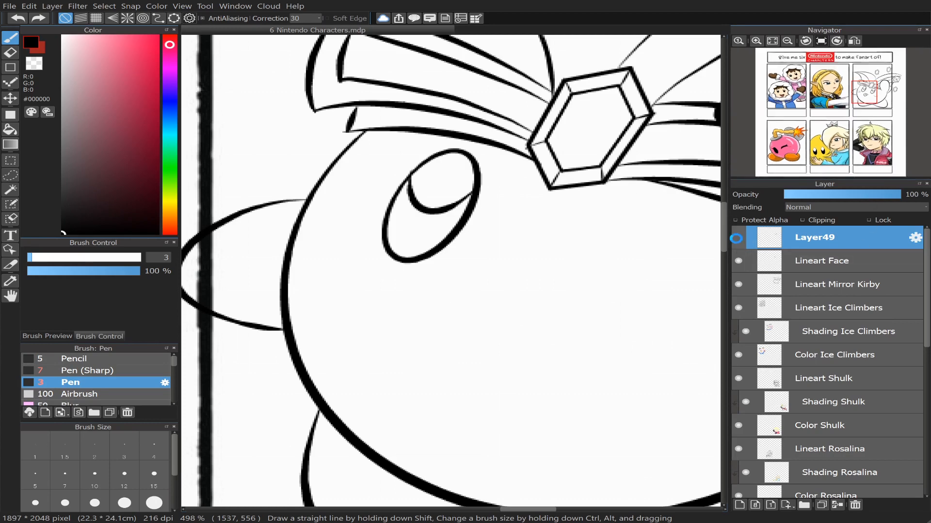
pyautogui.click(738, 237)
pyautogui.click(837, 505)
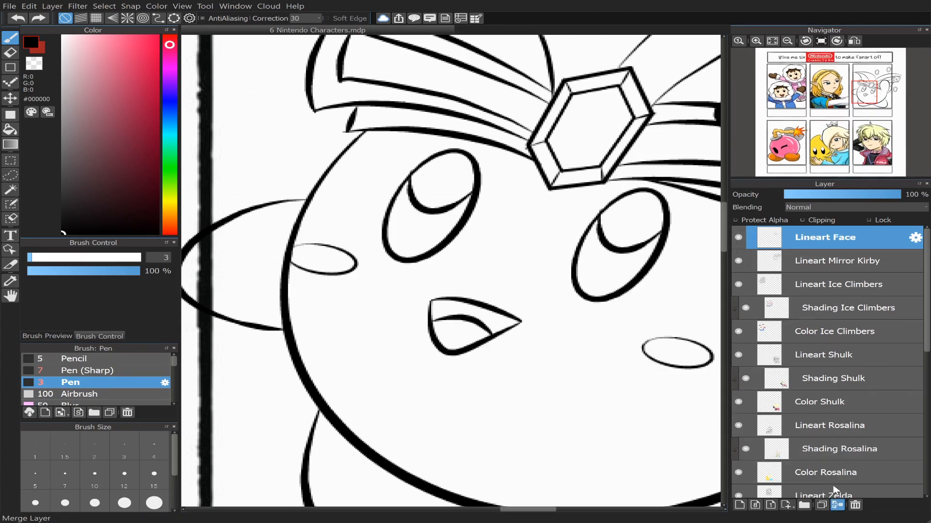
pyautogui.click(739, 505)
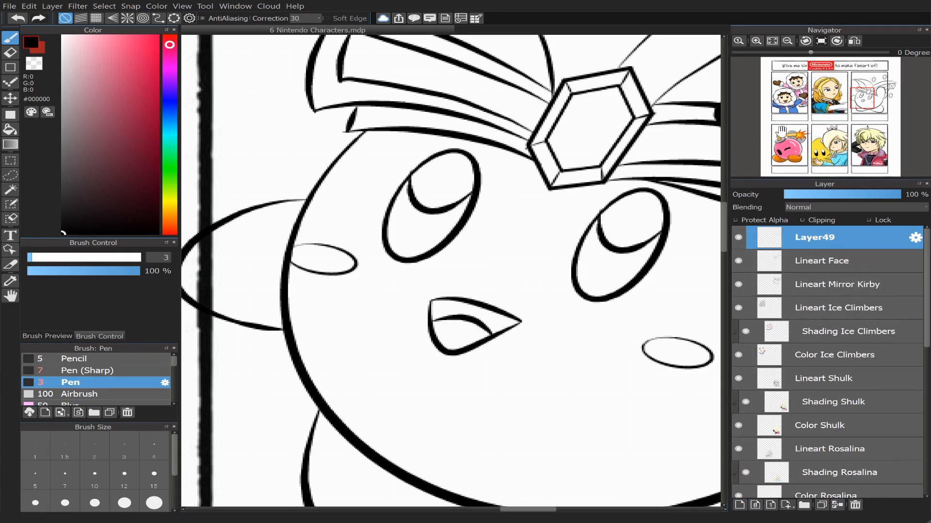
# Step: With the Pen at size 5, ink a curve beneath the highlight inside Kirby's left-hand eye, redrawing it until it fits
pyautogui.click(66, 486)
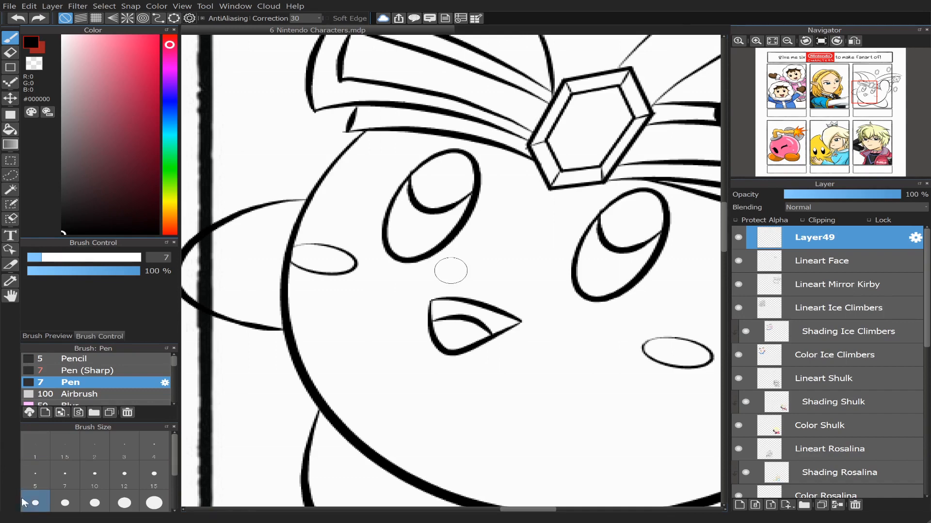
pyautogui.click(35, 473)
pyautogui.moveTo(396, 208)
pyautogui.mouseDown()
pyautogui.moveTo(417, 236)
pyautogui.moveTo(464, 223)
pyautogui.mouseUp()
pyautogui.hotkey('ctrl', 'z')
pyautogui.moveTo(393, 206)
pyautogui.mouseDown()
pyautogui.moveTo(421, 233)
pyautogui.moveTo(456, 221)
pyautogui.mouseUp()
pyautogui.hotkey('ctrl', 'z')
pyautogui.moveTo(393, 207); pyautogui.dragTo(450, 234)
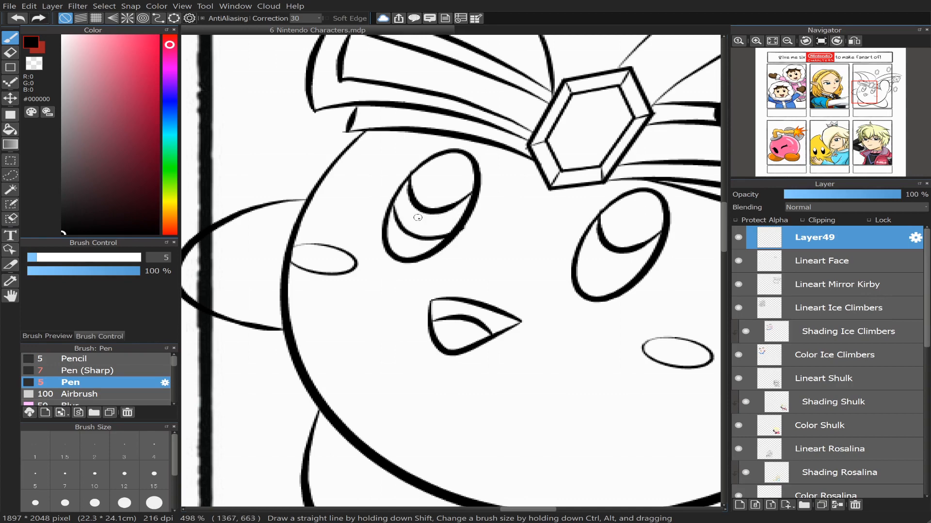
pyautogui.hotkey('ctrl', 'z')
pyautogui.moveTo(391, 205)
pyautogui.mouseDown()
pyautogui.moveTo(435, 232)
pyautogui.moveTo(460, 222)
pyautogui.mouseUp()
pyautogui.hotkey('ctrl', 'z')
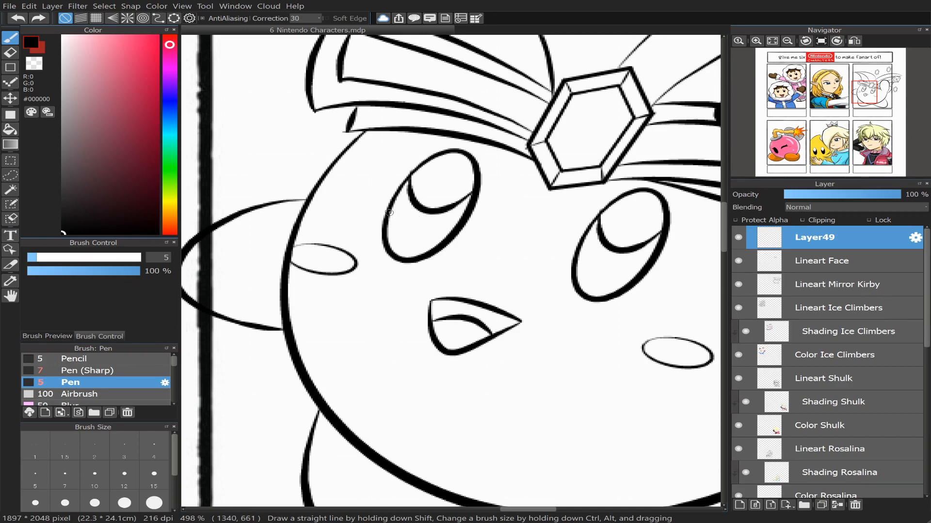
pyautogui.moveTo(391, 205)
pyautogui.mouseDown()
pyautogui.moveTo(397, 230)
pyautogui.moveTo(456, 223)
pyautogui.mouseUp()
pyautogui.hotkey('ctrl', 'z')
pyautogui.moveTo(393, 201)
pyautogui.mouseDown()
pyautogui.moveTo(402, 228)
pyautogui.moveTo(427, 232)
pyautogui.moveTo(459, 223)
pyautogui.mouseUp()
pyautogui.hotkey('ctrl', 'z')
pyautogui.moveTo(391, 204)
pyautogui.mouseDown()
pyautogui.moveTo(398, 232)
pyautogui.moveTo(434, 236)
pyautogui.moveTo(458, 224)
pyautogui.mouseUp()
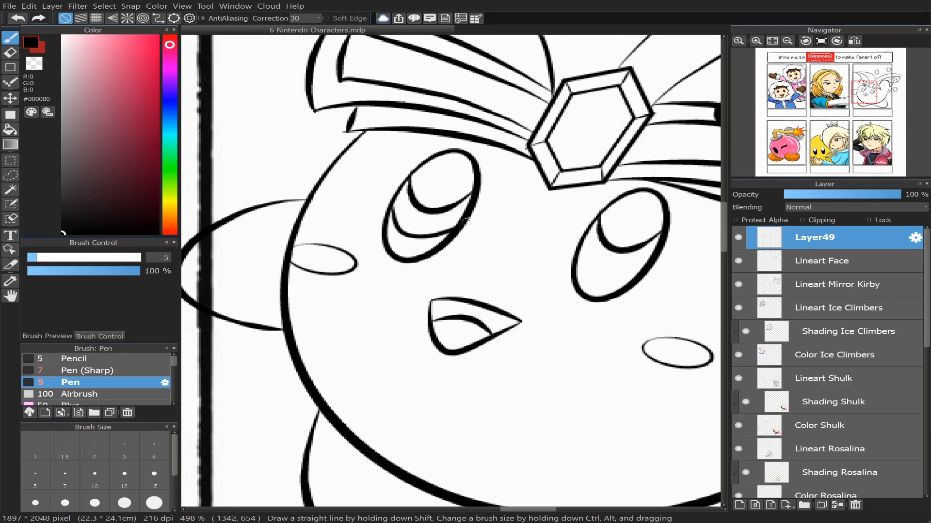
# Step: Ink a matching curve beneath the highlight inside the right-hand eye at size 5, redrawing it until it fits
pyautogui.moveTo(581, 251)
pyautogui.mouseDown()
pyautogui.moveTo(586, 269)
pyautogui.moveTo(628, 273)
pyautogui.moveTo(649, 260)
pyautogui.mouseUp()
pyautogui.hotkey('ctrl', 'z')
pyautogui.moveTo(581, 251)
pyautogui.mouseDown()
pyautogui.moveTo(622, 274)
pyautogui.moveTo(644, 265)
pyautogui.mouseUp()
pyautogui.hotkey('ctrl', 'z')
pyautogui.moveTo(584, 246)
pyautogui.mouseDown()
pyautogui.moveTo(594, 271)
pyautogui.moveTo(641, 266)
pyautogui.mouseUp()
pyautogui.hotkey('ctrl', 'z')
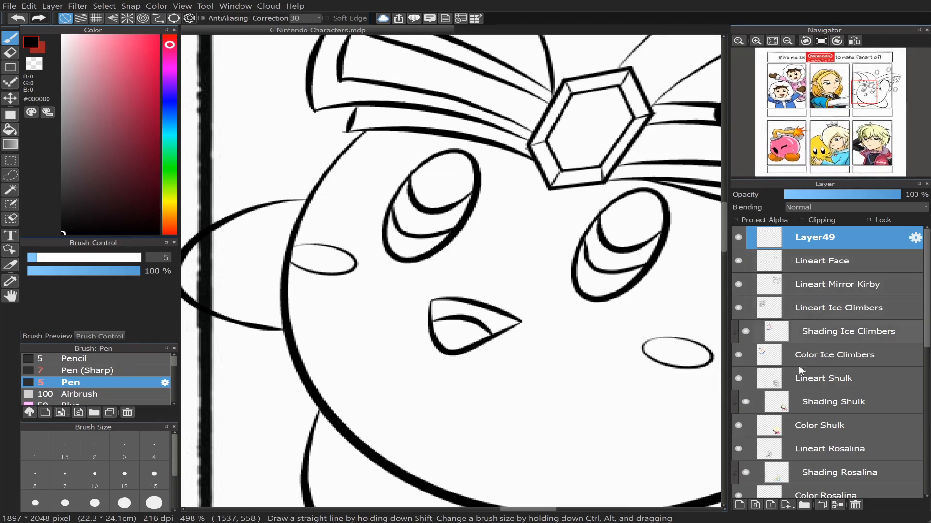
# Step: Merge the eye curves into Lineart Face, fill the band between highlight and curve in both eyes with black, and touch up the gaps
pyautogui.click(837, 505)
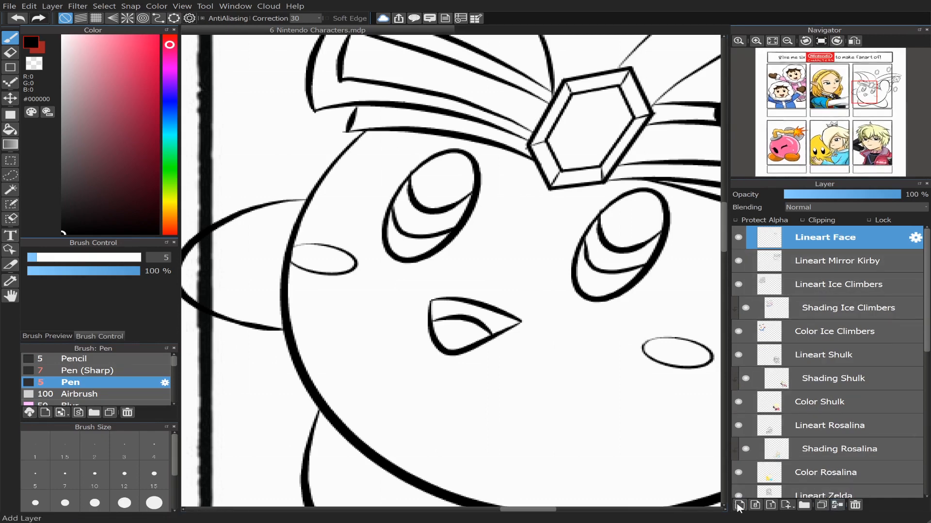
pyautogui.click(10, 129)
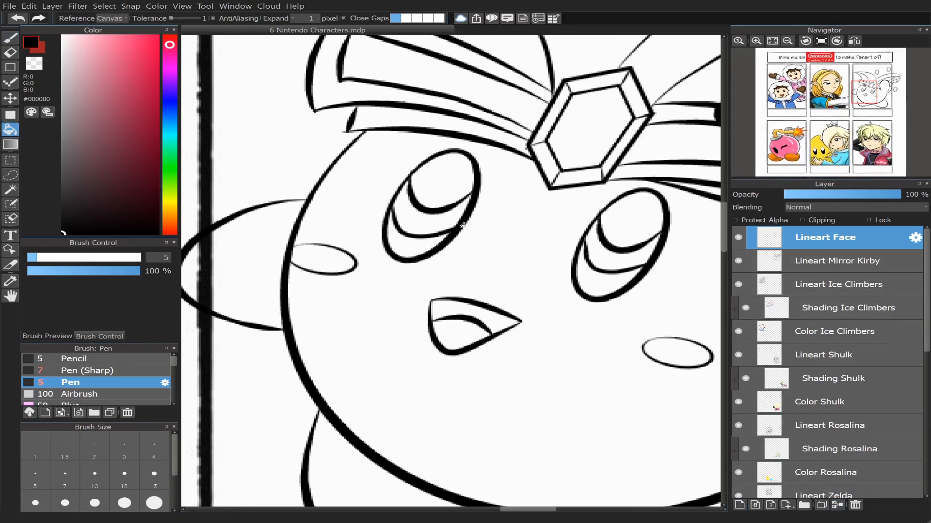
pyautogui.click(473, 220)
pyautogui.click(630, 254)
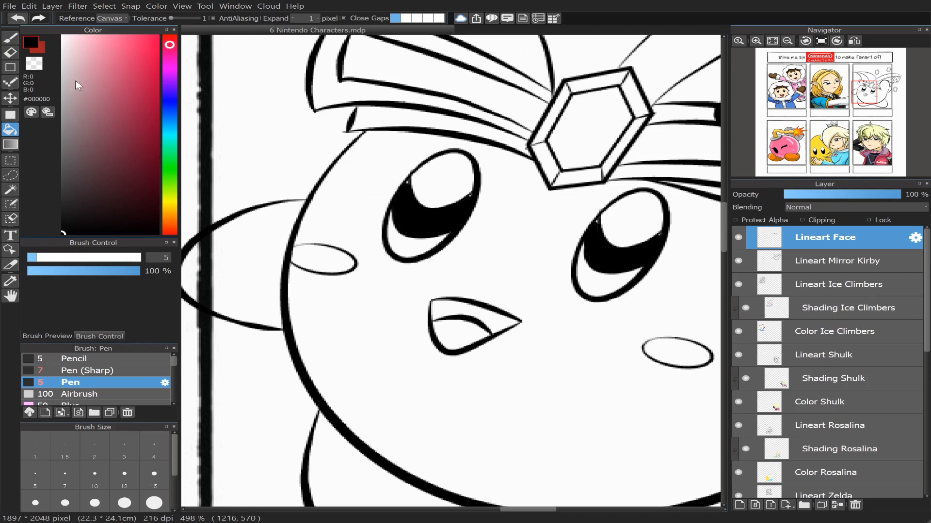
pyautogui.click(9, 37)
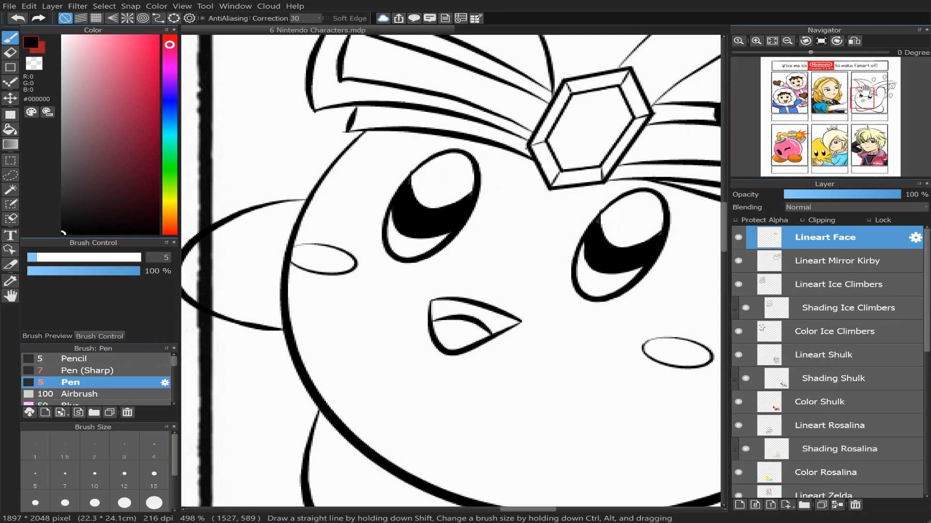
# Step: View the whole Kirby panel and toggle the Lineart Face layer to compare the drawing with and without the face
pyautogui.scroll(-5, 831, 109)
pyautogui.click(852, 106)
pyautogui.moveTo(856, 106); pyautogui.dragTo(877, 96)
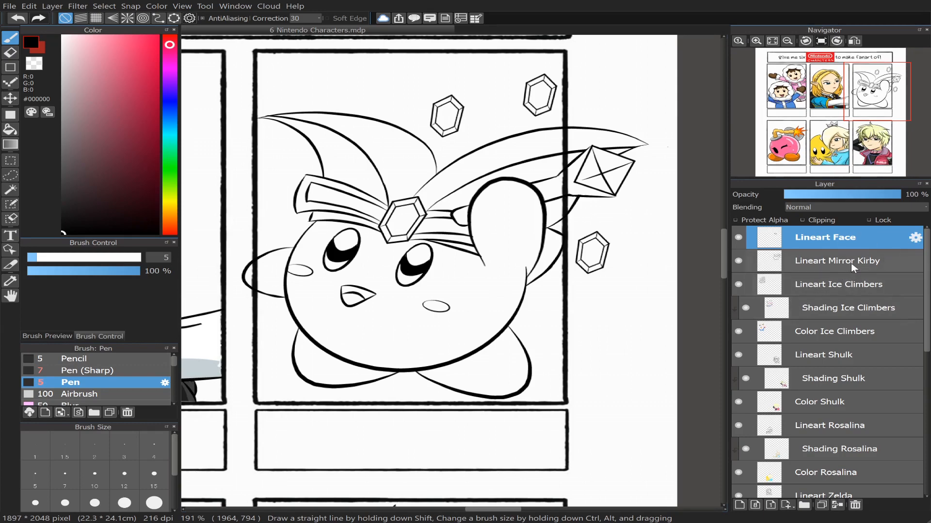
pyautogui.click(738, 237)
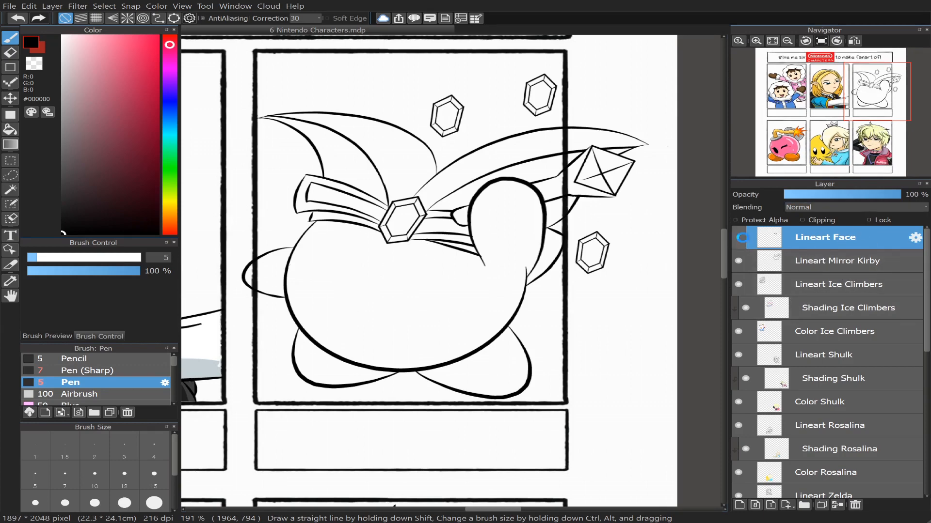
pyautogui.click(739, 237)
pyautogui.click(738, 237)
pyautogui.click(738, 237)
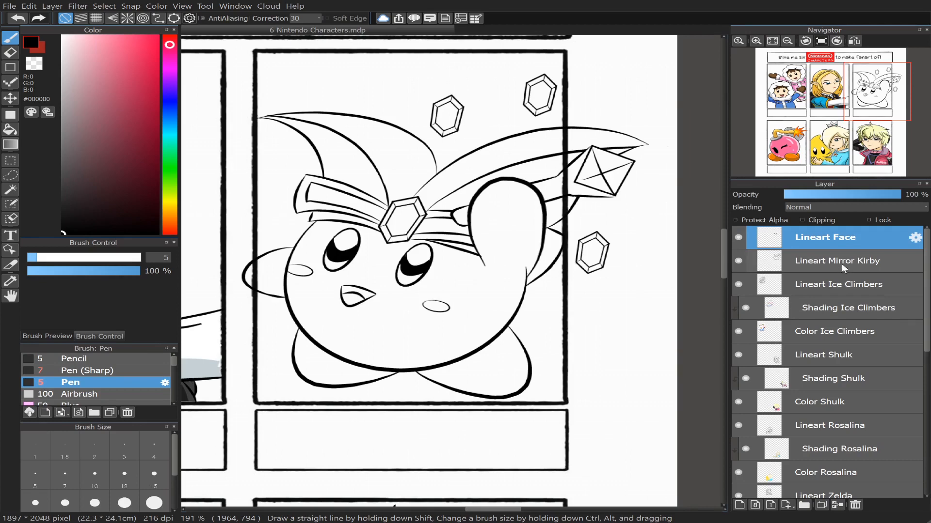
# Step: Add a new layer directly above Lineart Ice Climbers and name it Color Kirby
pyautogui.click(826, 307)
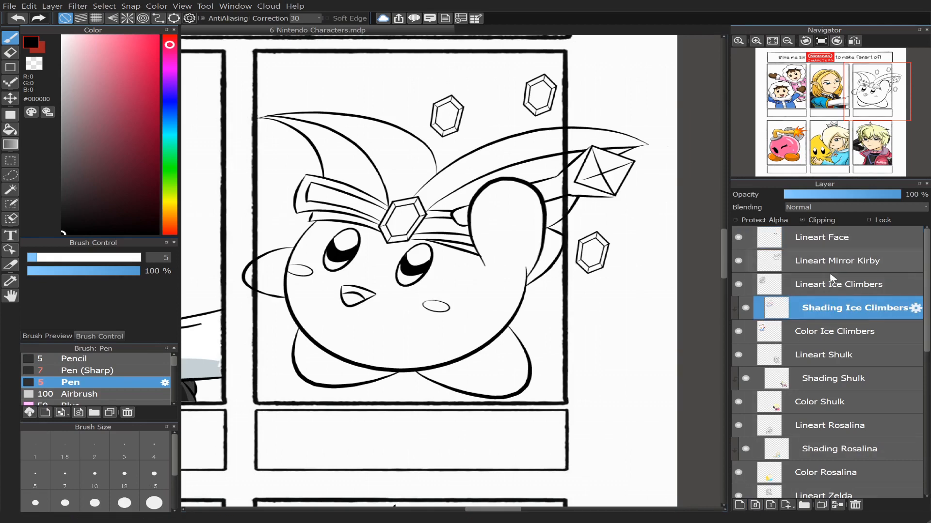
pyautogui.click(824, 284)
pyautogui.click(739, 505)
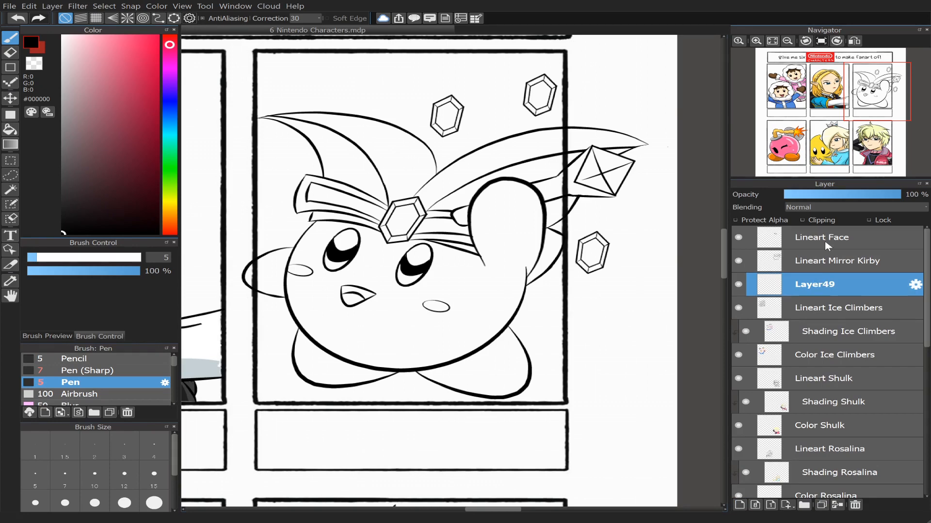
pyautogui.press('Return')
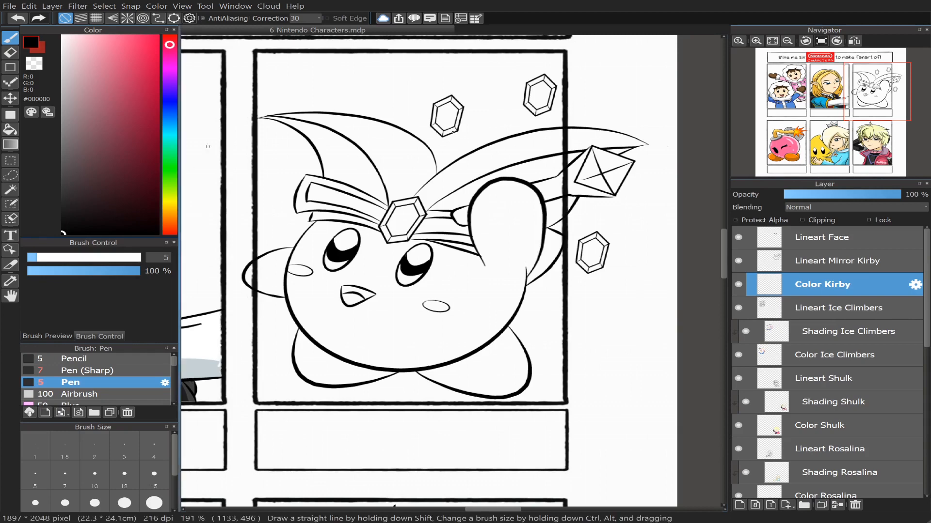
pyautogui.click(169, 107)
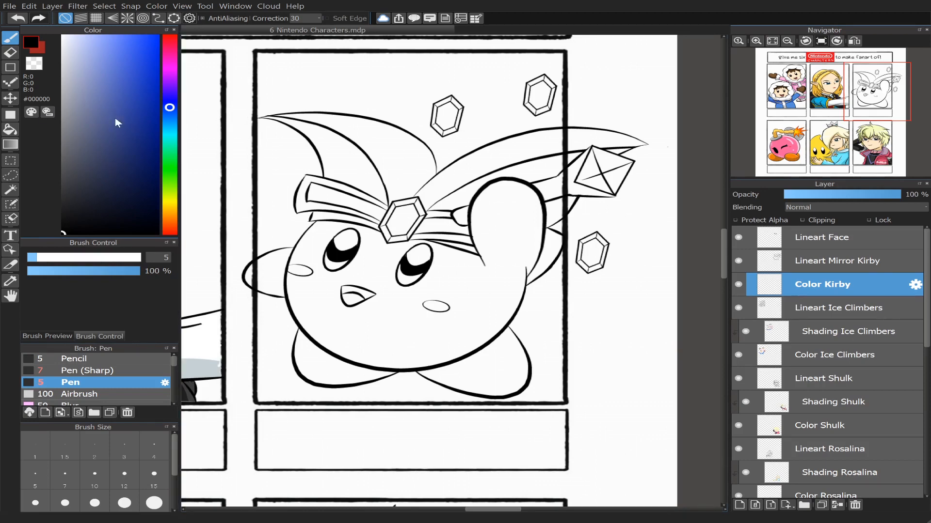
pyautogui.click(172, 113)
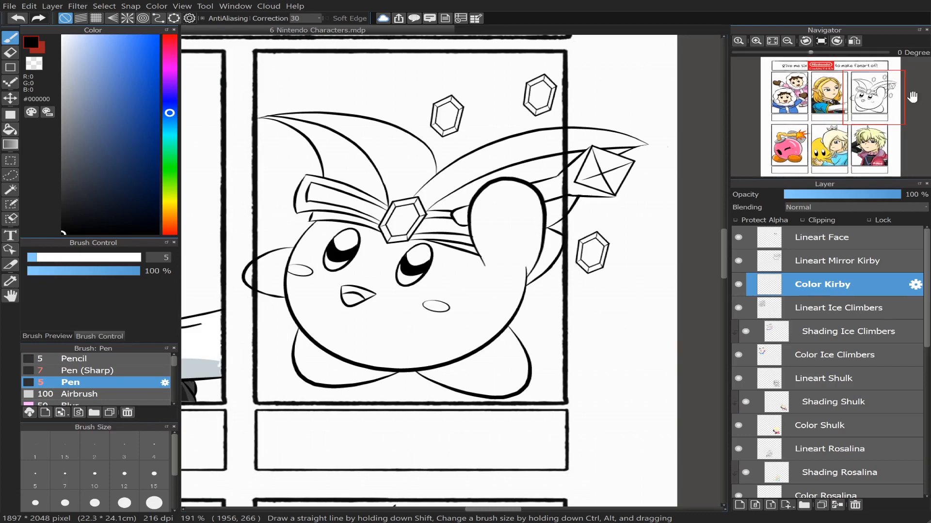
pyautogui.scroll(2, 871, 96)
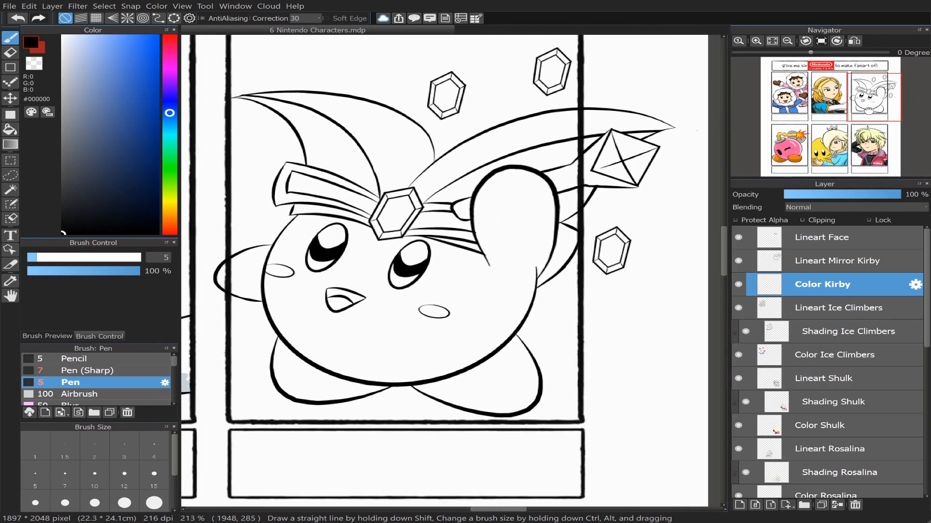
pyautogui.moveTo(866, 102); pyautogui.dragTo(865, 104)
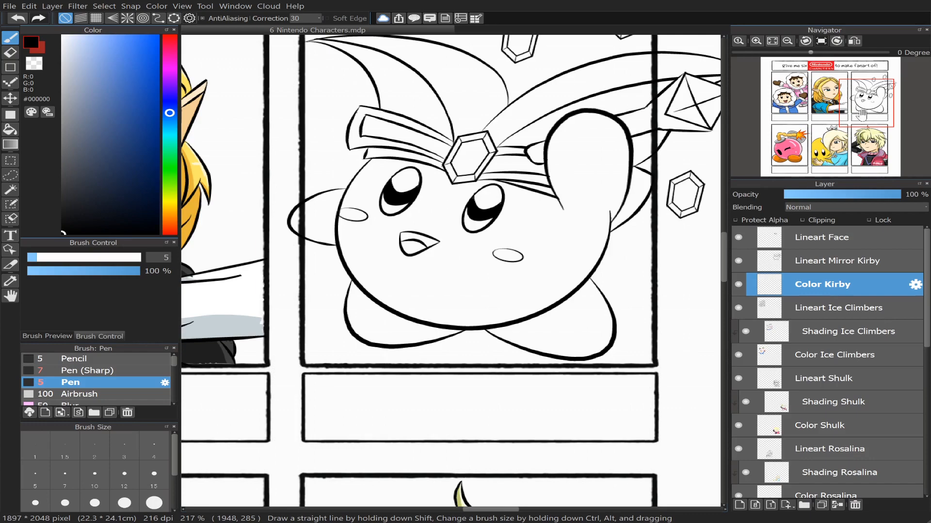
pyautogui.click(861, 111)
pyautogui.moveTo(861, 110); pyautogui.dragTo(868, 102)
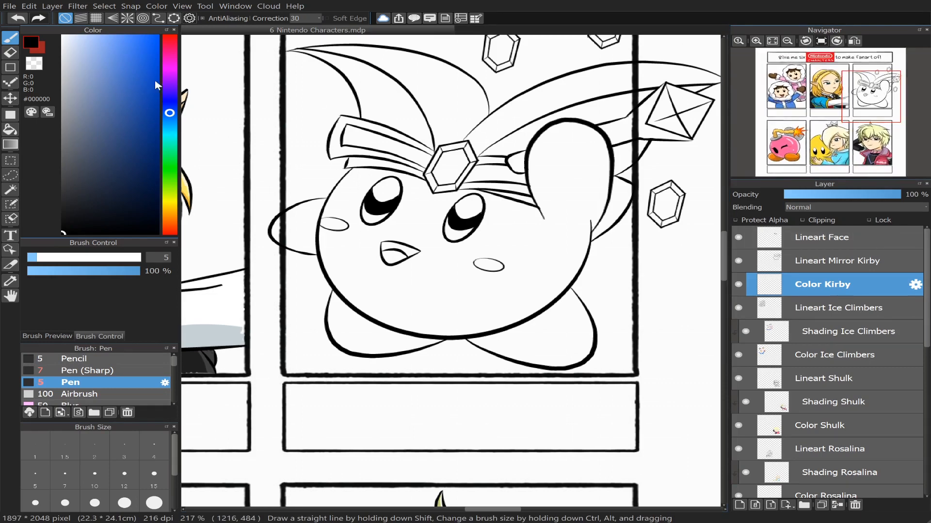
# Step: Try filling Kirby's body with pink #F791BF on the Color Kirby layer
pyautogui.click(170, 50)
pyautogui.moveTo(135, 59); pyautogui.dragTo(100, 34)
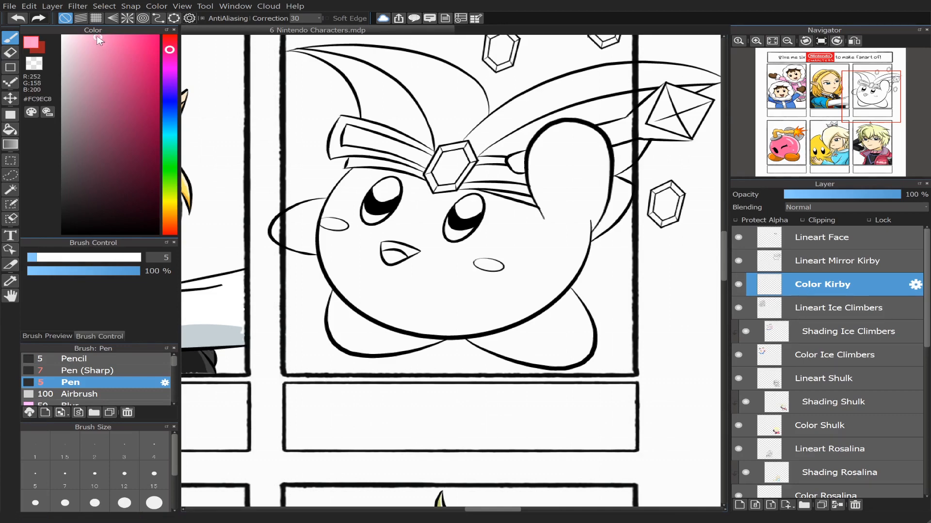
pyautogui.moveTo(99, 40); pyautogui.dragTo(103, 47)
pyautogui.press('g')
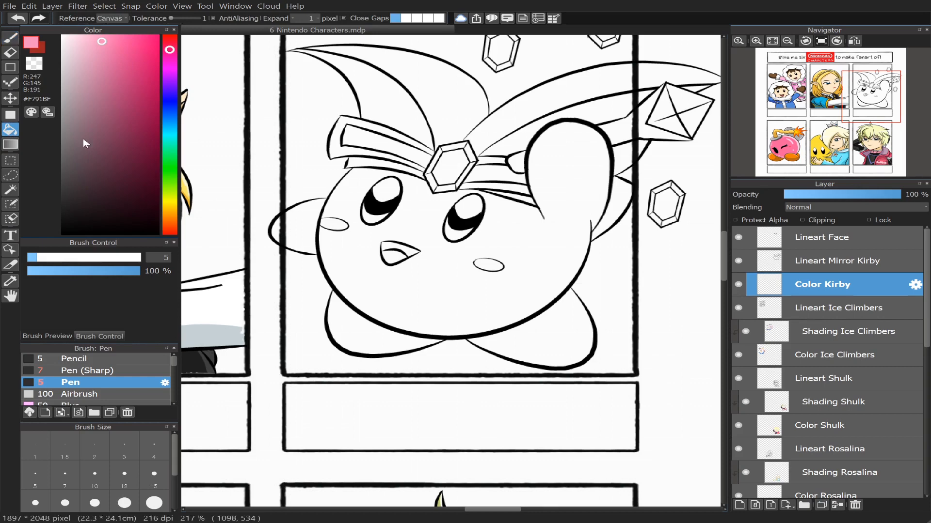
pyautogui.click(453, 286)
pyautogui.hotkey('ctrl', 'z')
# Step: Fill Kirby's body and both arms with light pink #FFB4D5 on the Color Kirby layer
pyautogui.moveTo(102, 41); pyautogui.dragTo(87, 33)
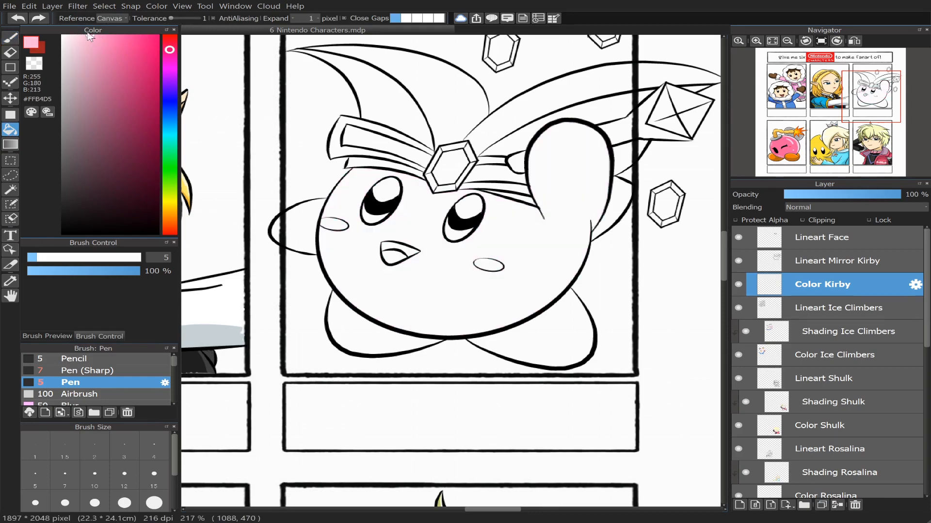
pyautogui.click(308, 230)
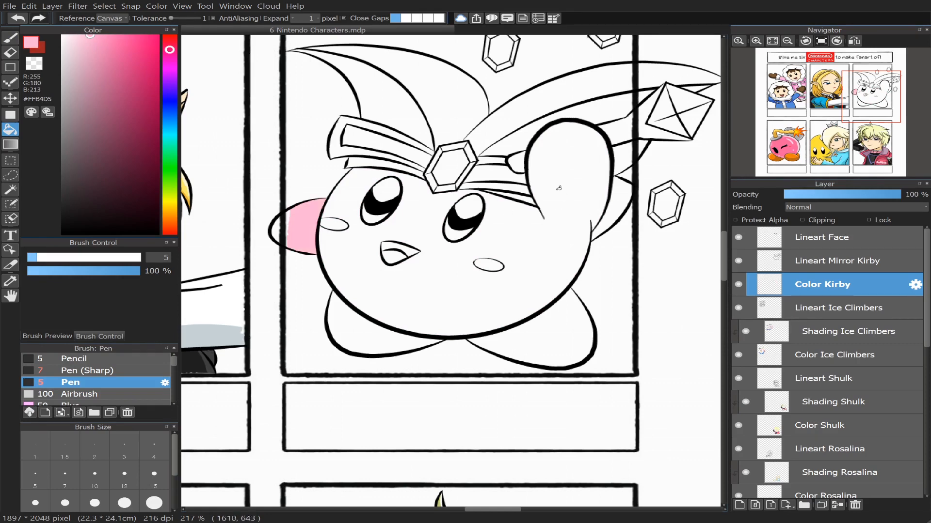
pyautogui.click(562, 199)
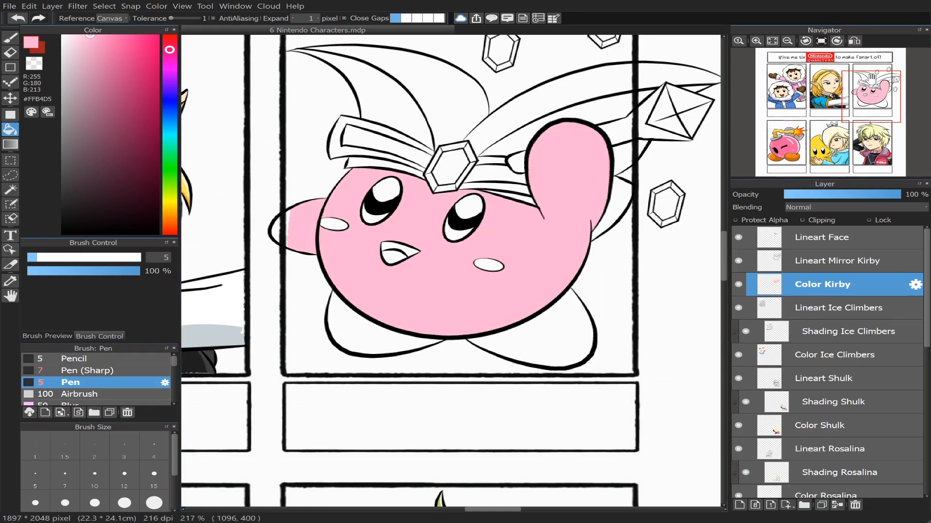
# Step: Paint the unfilled tip of the lowered arm across the panel border with the light pink Pen at size 14.9
pyautogui.scroll(3, 871, 98)
pyautogui.moveTo(872, 102); pyautogui.dragTo(862, 106)
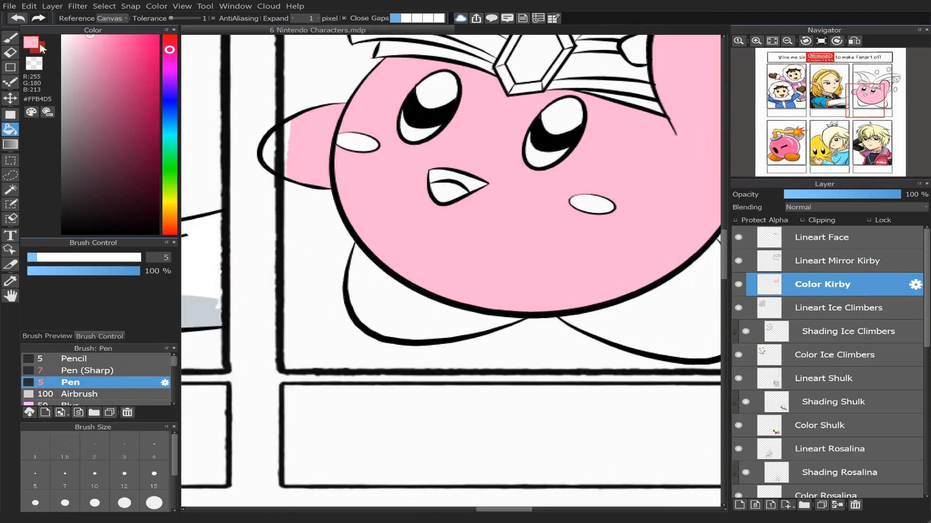
pyautogui.press('b')
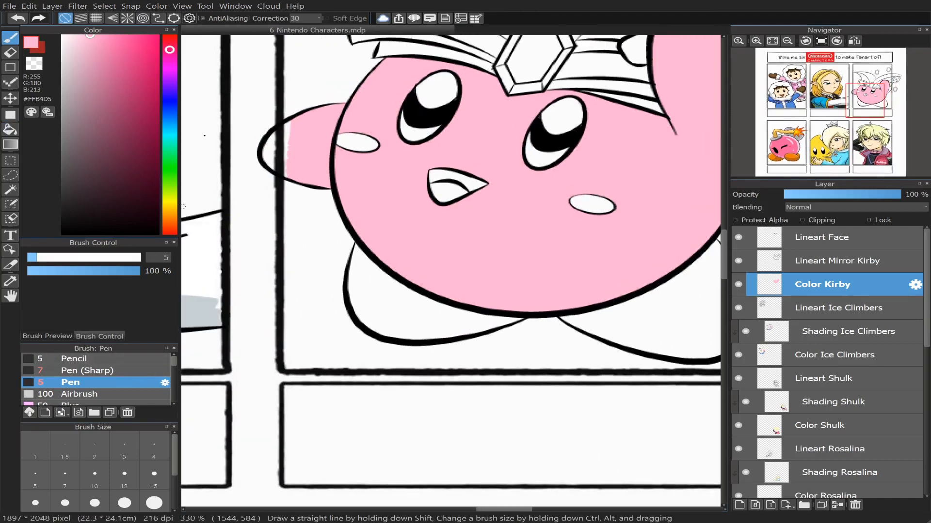
pyautogui.click(48, 257)
pyautogui.moveTo(282, 130); pyautogui.dragTo(287, 143)
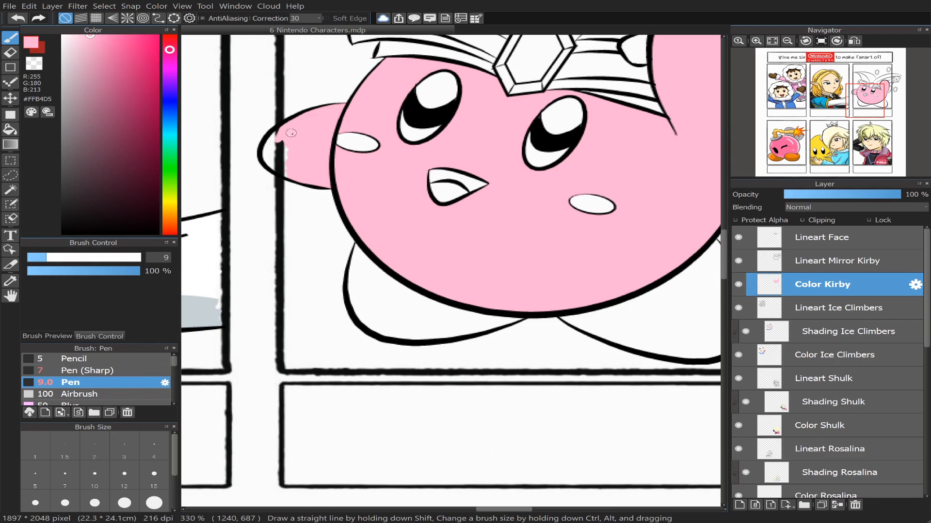
pyautogui.click(61, 258)
pyautogui.moveTo(275, 145); pyautogui.dragTo(299, 168)
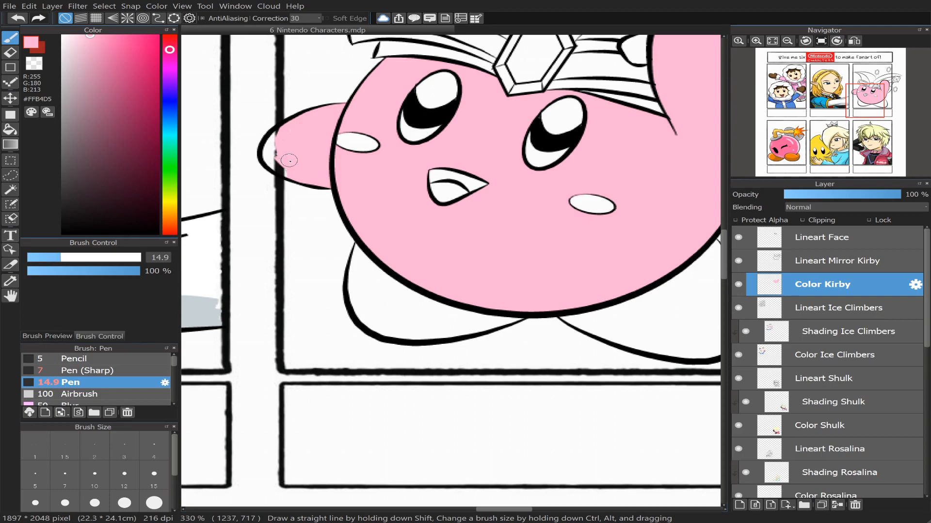
pyautogui.moveTo(271, 158)
pyautogui.mouseDown()
pyautogui.moveTo(297, 170)
pyautogui.moveTo(272, 166)
pyautogui.moveTo(270, 141)
pyautogui.moveTo(281, 160)
pyautogui.moveTo(270, 141)
pyautogui.moveTo(279, 130)
pyautogui.mouseUp()
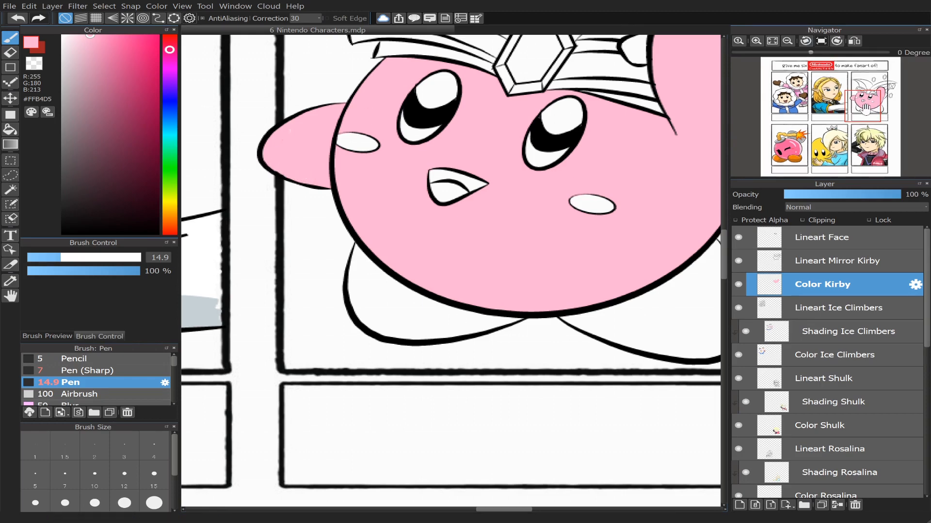
# Step: Fill both cheek ovals with rose pink #DB517F, undoing a darker #B93C65 test fill first
pyautogui.moveTo(860, 109); pyautogui.dragTo(874, 100)
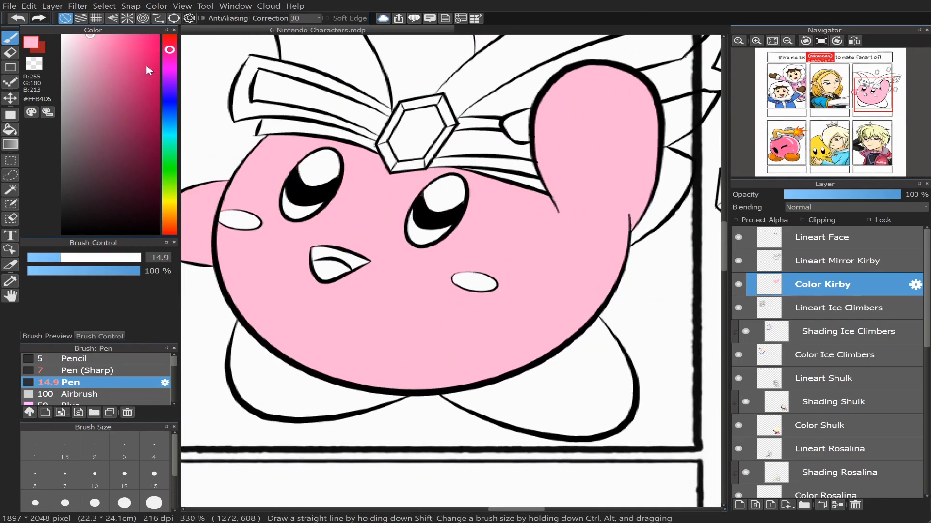
pyautogui.click(138, 86)
pyautogui.moveTo(136, 100); pyautogui.dragTo(137, 107)
pyautogui.click(170, 46)
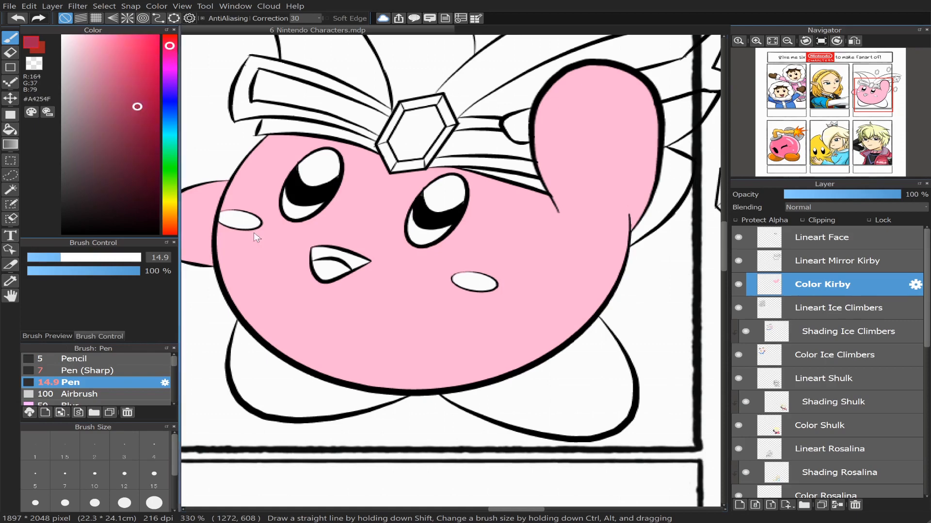
pyautogui.moveTo(135, 110); pyautogui.dragTo(129, 96)
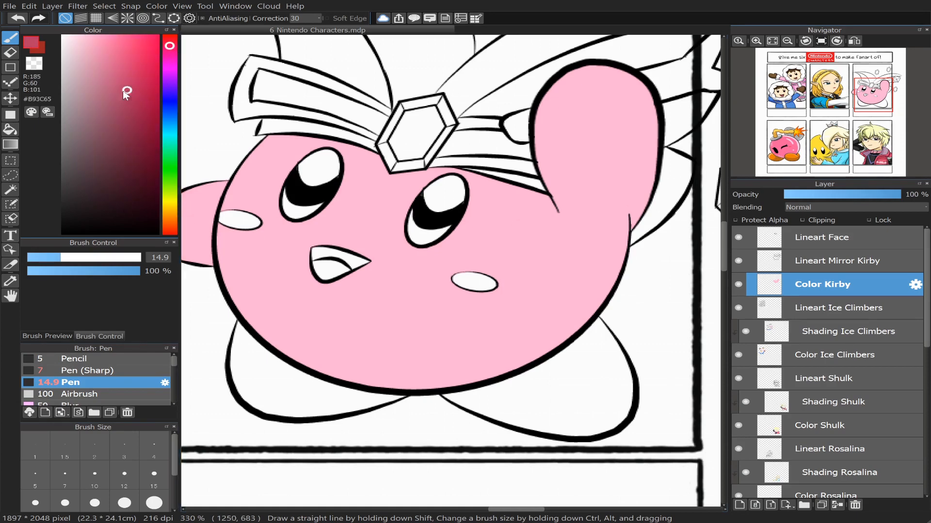
pyautogui.click(11, 129)
pyautogui.click(238, 220)
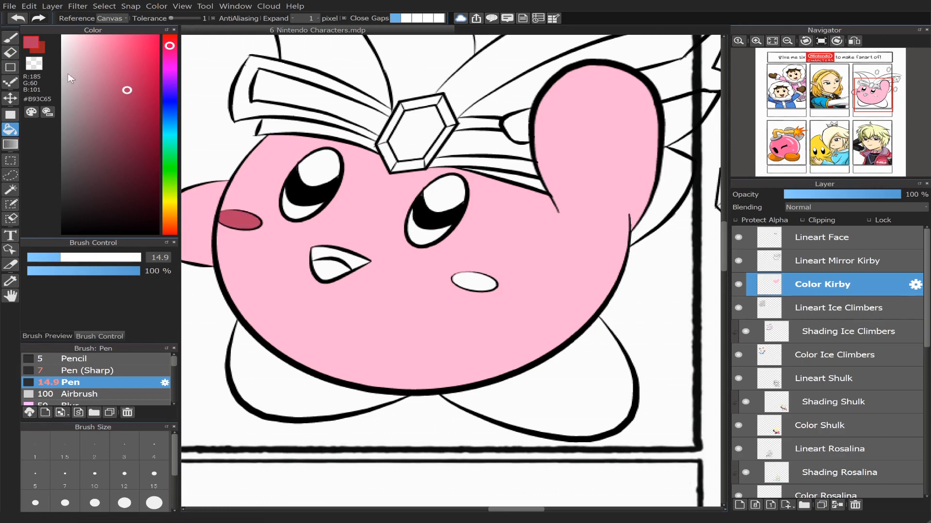
pyautogui.hotkey('ctrl', 'z')
pyautogui.moveTo(125, 88); pyautogui.dragTo(123, 63)
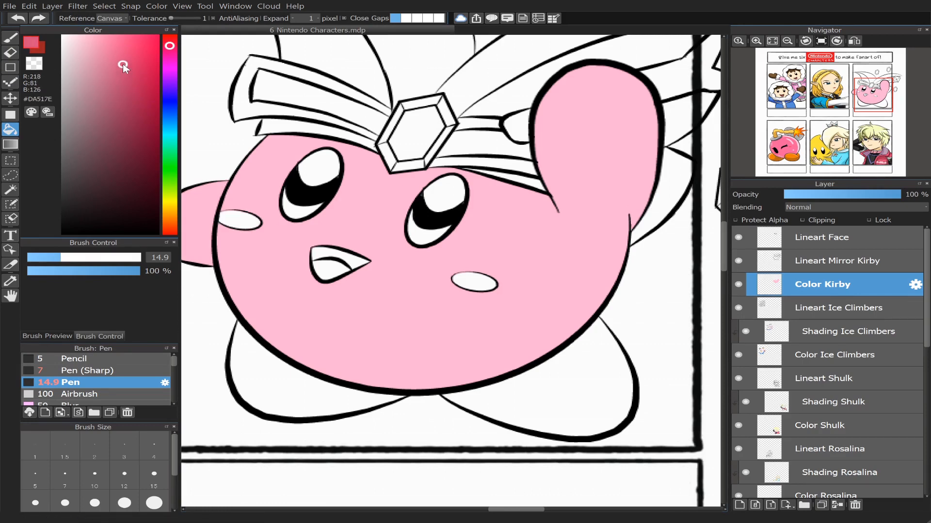
pyautogui.click(243, 207)
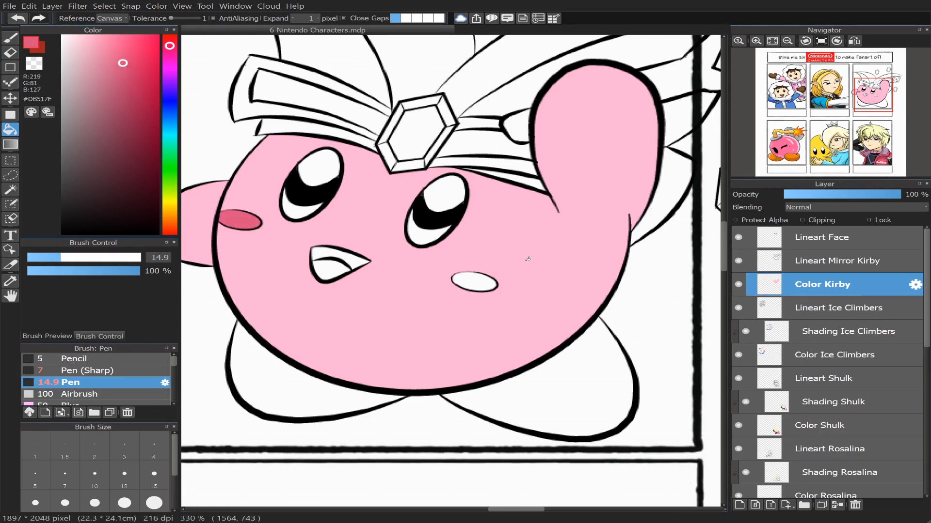
pyautogui.click(468, 283)
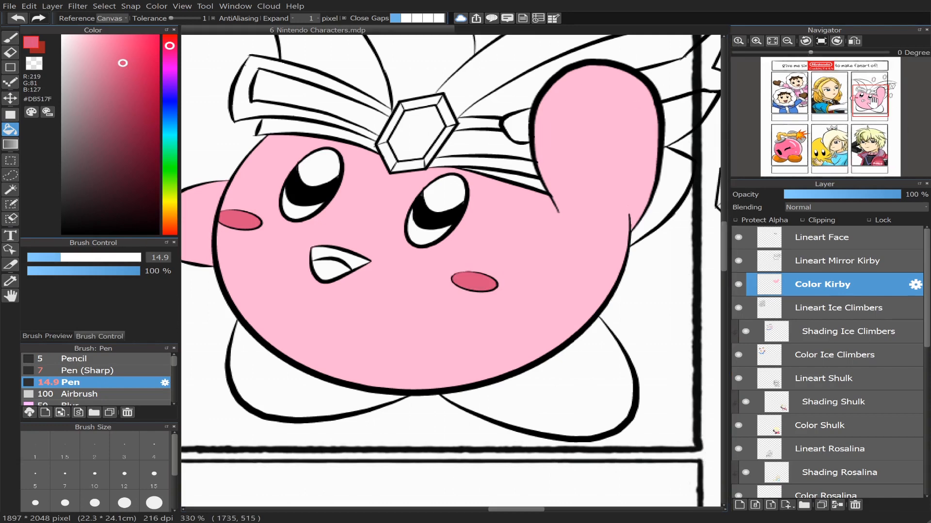
# Step: Fill both of Kirby's feet with the same rose pink #DB517F
pyautogui.moveTo(871, 103); pyautogui.dragTo(868, 103)
pyautogui.click(317, 309)
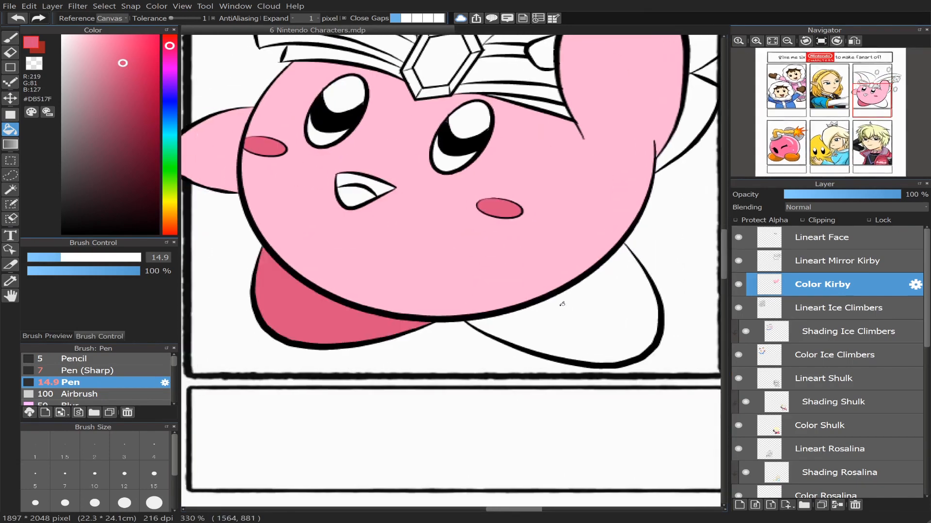
pyautogui.click(587, 313)
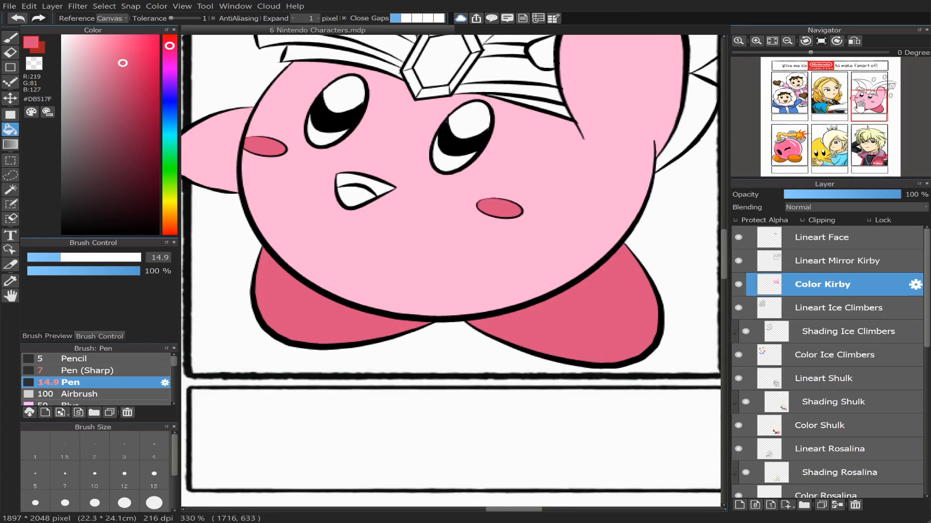
# Step: Fill the inside of the mouth above the tongue with dark pink #B4456A
pyautogui.moveTo(861, 107); pyautogui.dragTo(864, 100)
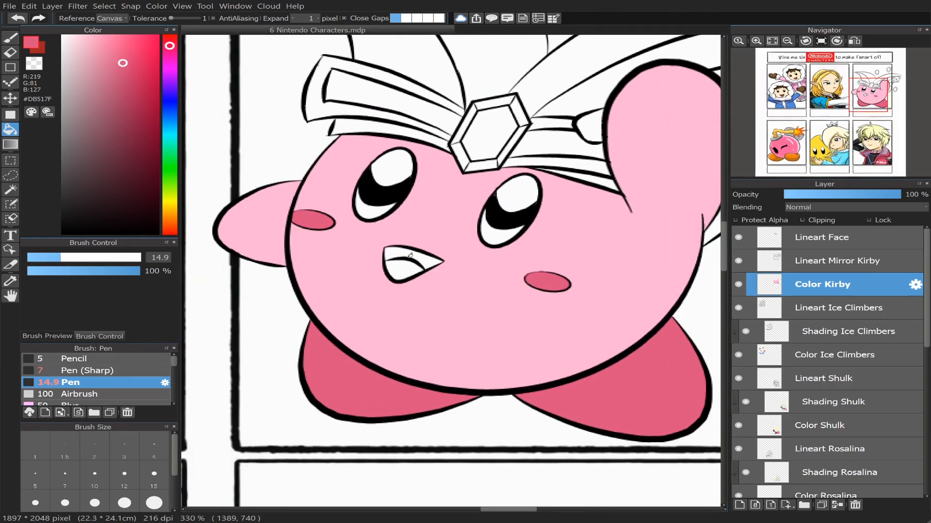
pyautogui.moveTo(121, 67); pyautogui.dragTo(122, 94)
pyautogui.click(429, 253)
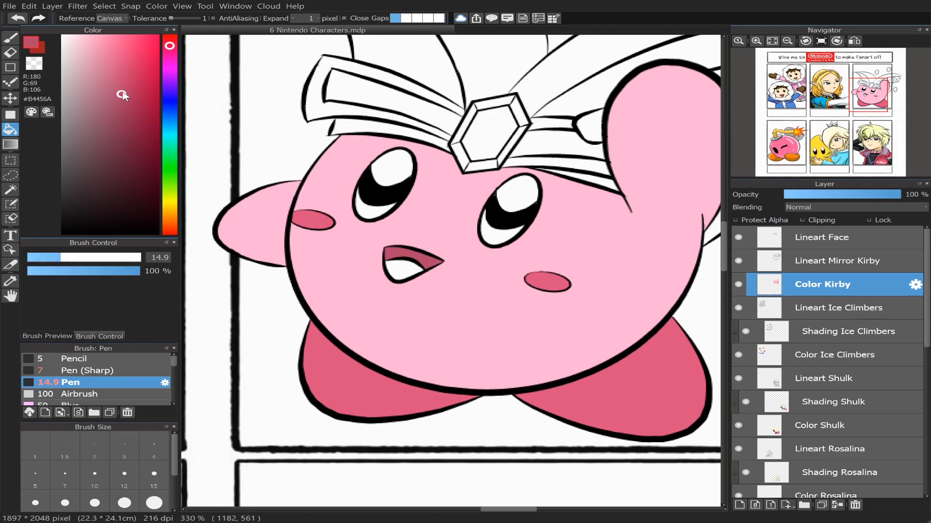
# Step: Fill the tongue with pink #EB82A5, undoing a duller #CF829C test fill first
pyautogui.moveTo(121, 95); pyautogui.dragTo(97, 73)
pyautogui.click(400, 263)
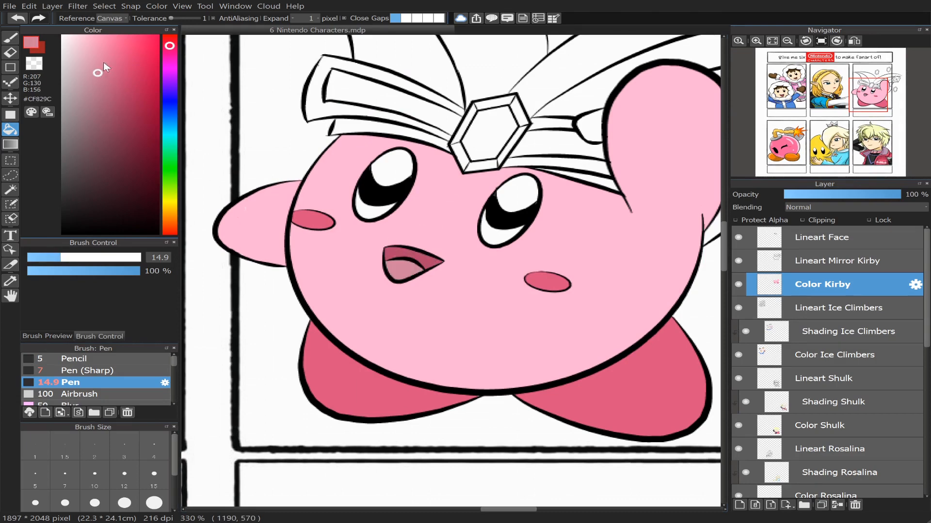
pyautogui.hotkey('ctrl', 'z')
pyautogui.moveTo(97, 72); pyautogui.dragTo(104, 51)
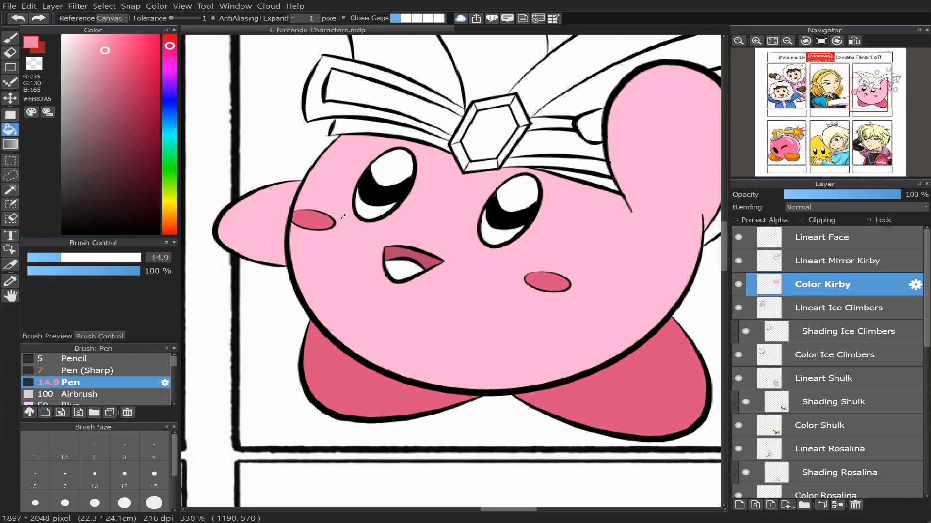
pyautogui.click(416, 262)
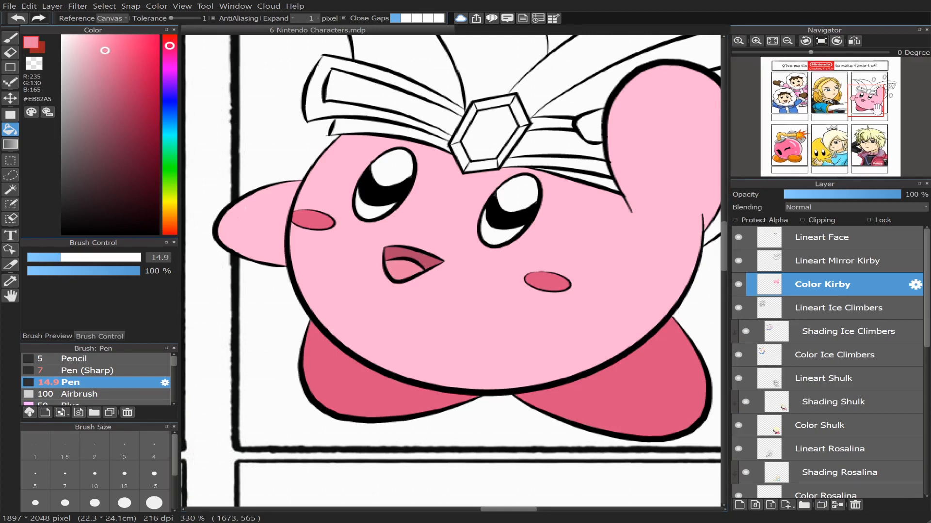
# Step: Recolor the inside of the mouth above the tongue with dark maroon #7A233F
pyautogui.scroll(-4, 847, 115)
pyautogui.scroll(4, 848, 115)
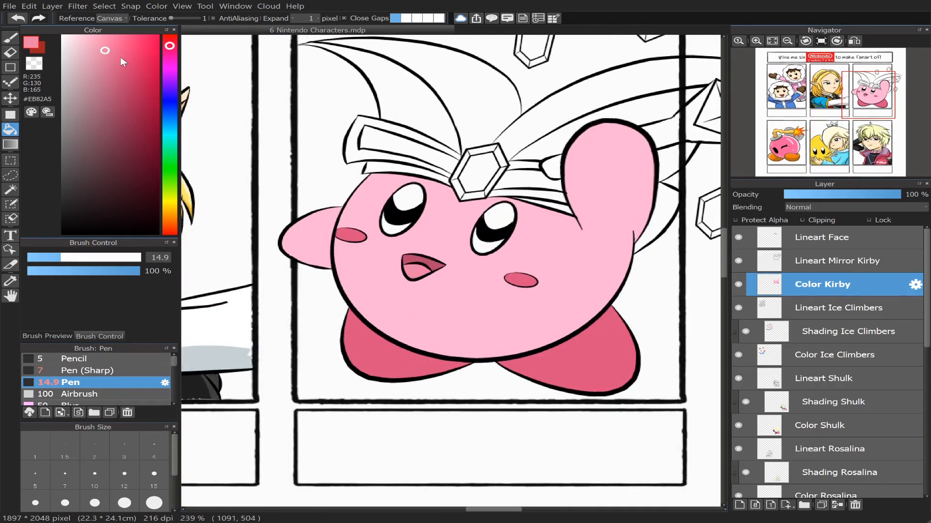
pyautogui.moveTo(106, 50); pyautogui.dragTo(131, 139)
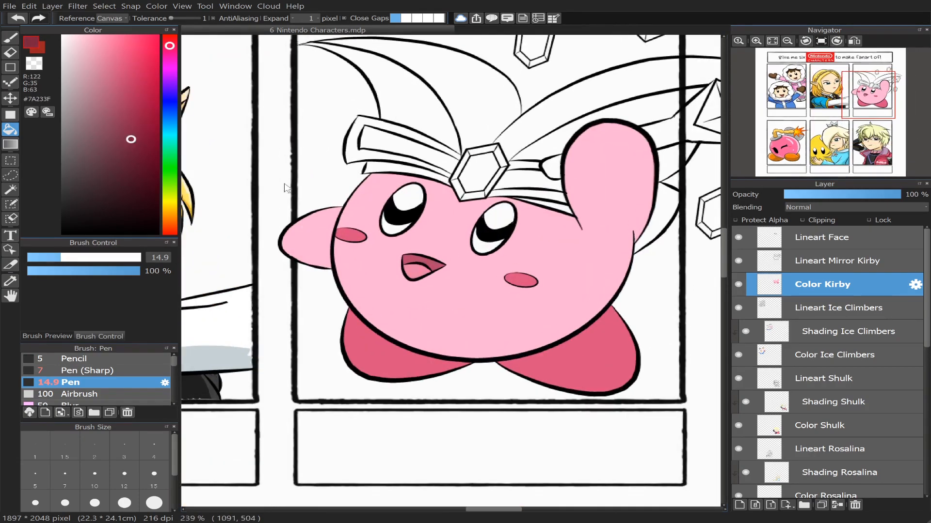
pyautogui.click(434, 264)
# Step: Fill the lower part of both eyes with bright blue #34B8E0
pyautogui.click(858, 100)
pyautogui.moveTo(858, 101); pyautogui.dragTo(868, 93)
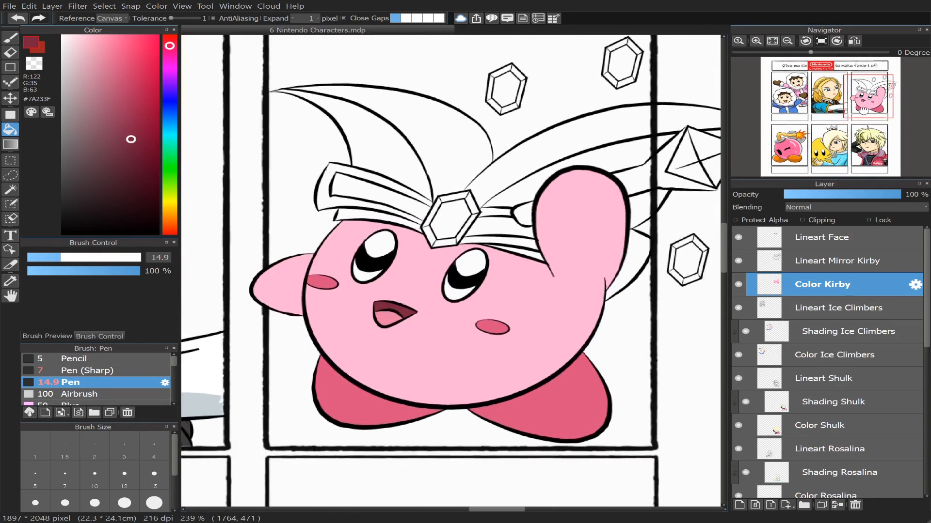
pyautogui.hotkey('ctrl', 'Up')
pyautogui.hotkey('ctrl', 'Up')
pyautogui.hotkey('ctrl', 'Up')
pyautogui.click(169, 128)
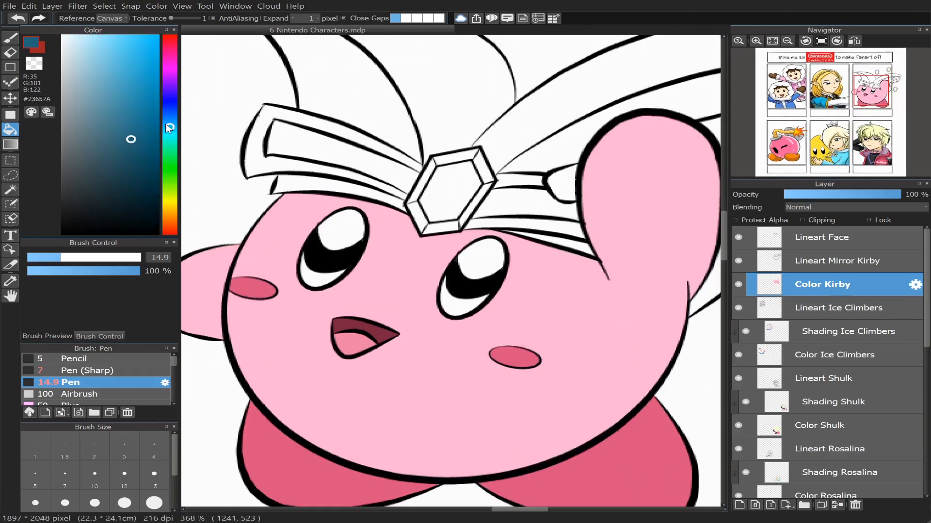
pyautogui.moveTo(132, 141)
pyautogui.mouseDown()
pyautogui.moveTo(128, 69)
pyautogui.moveTo(138, 60)
pyautogui.mouseUp()
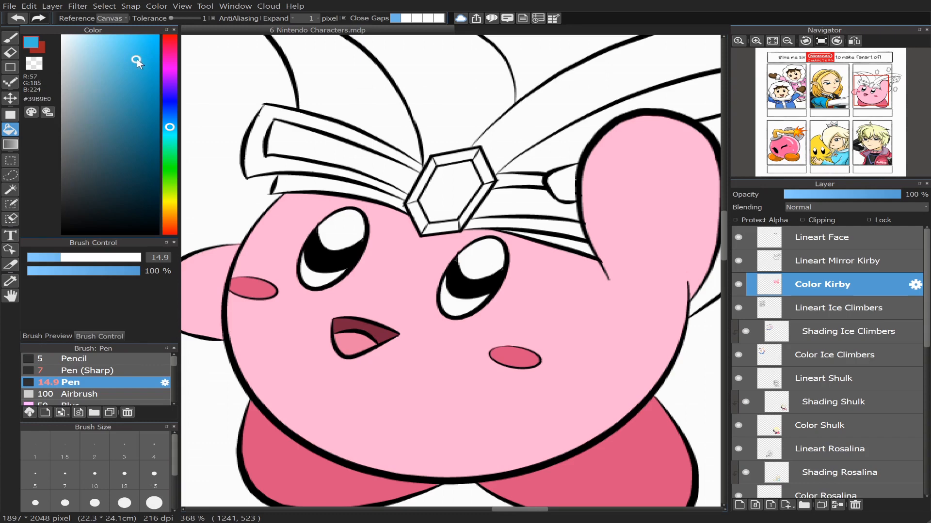
pyautogui.click(307, 276)
pyautogui.click(459, 302)
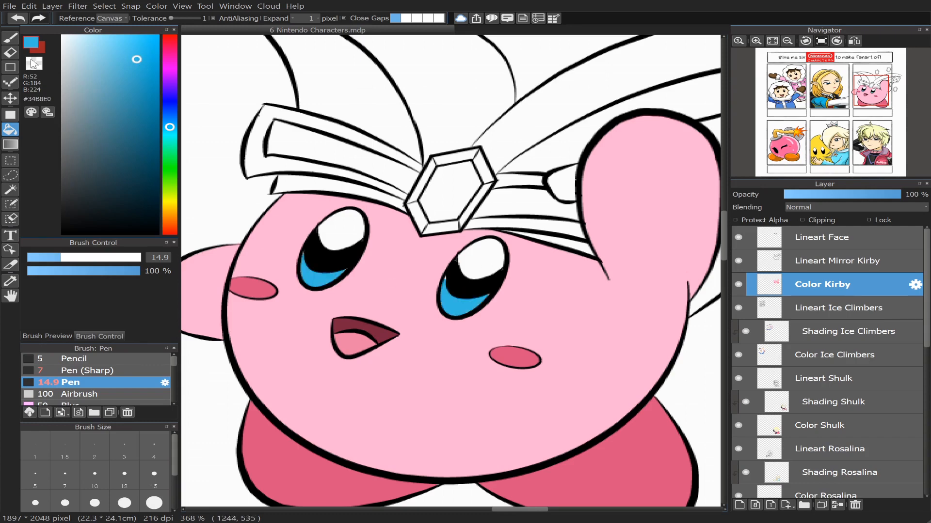
# Step: Hide the panel template on Layer1 near the end of the layer stack
pyautogui.press('b')
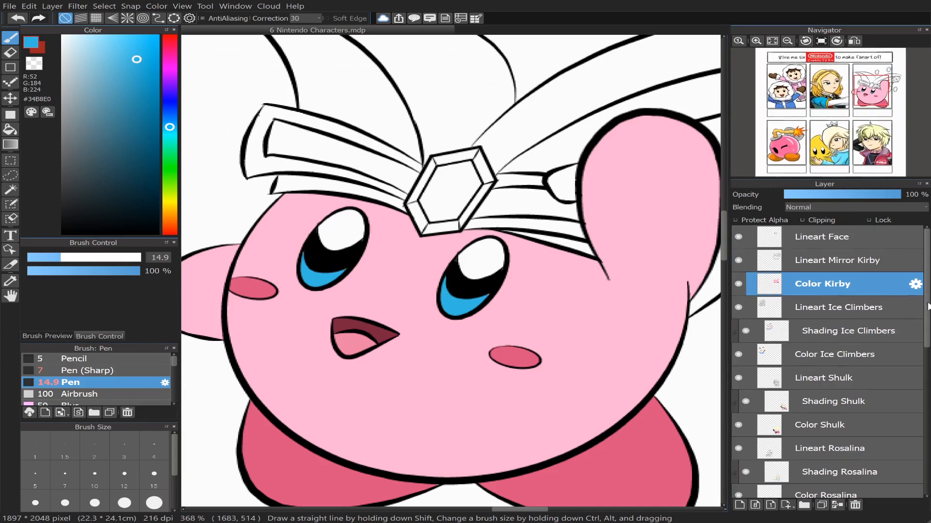
pyautogui.moveTo(927, 305); pyautogui.dragTo(927, 470)
pyautogui.click(740, 463)
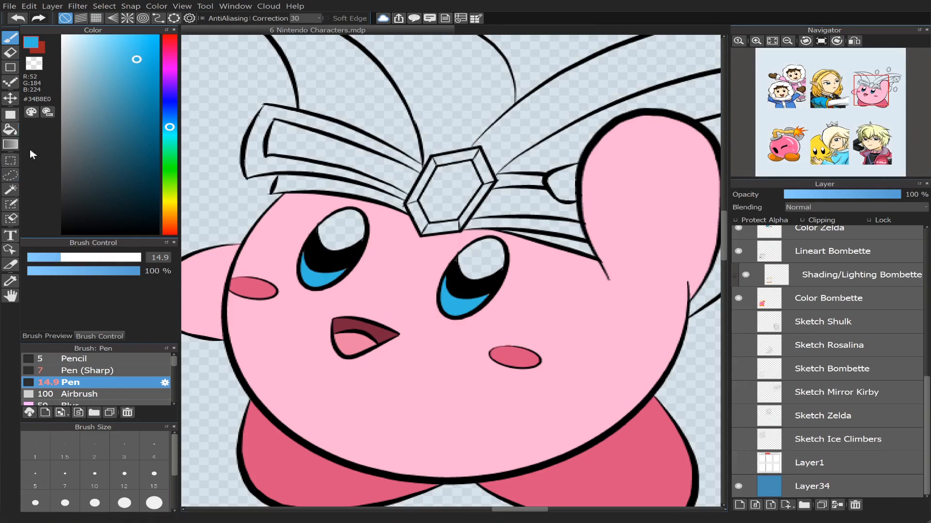
# Step: Fill the highlights in both of Kirby's eyes with white #FFFFFF
pyautogui.moveTo(92, 68); pyautogui.dragTo(29, 27)
pyautogui.click(10, 130)
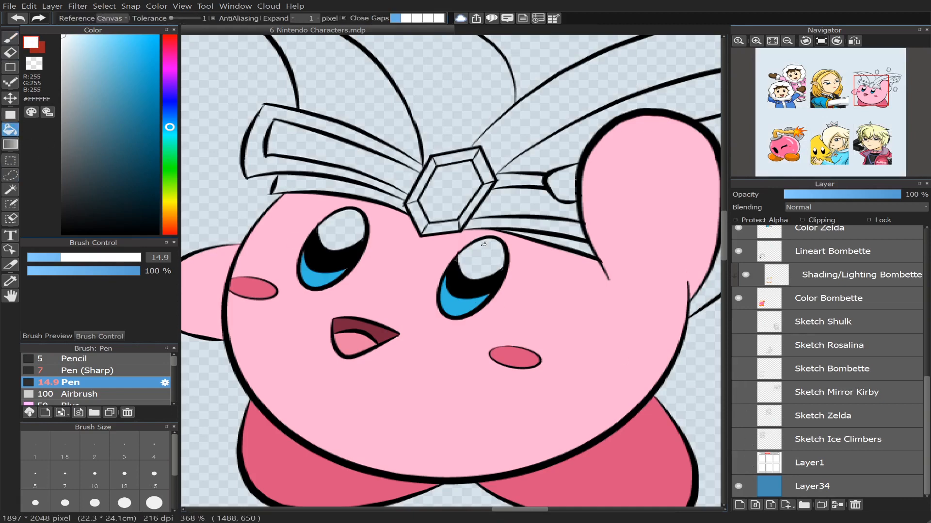
pyautogui.click(485, 251)
pyautogui.click(339, 230)
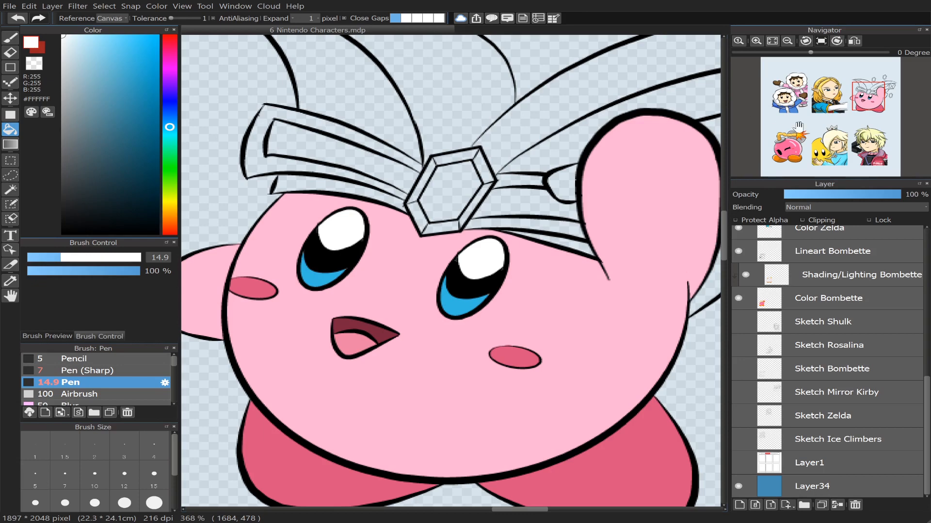
# Step: Fill the headband gem's center and the headband's middle band on both sides of the gem with white #FFFFFF
pyautogui.click(444, 197)
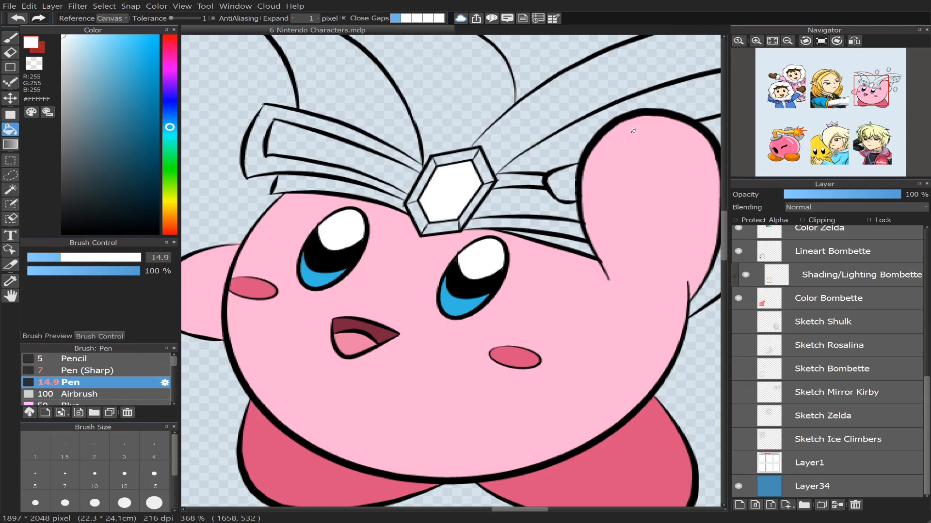
pyautogui.click(332, 145)
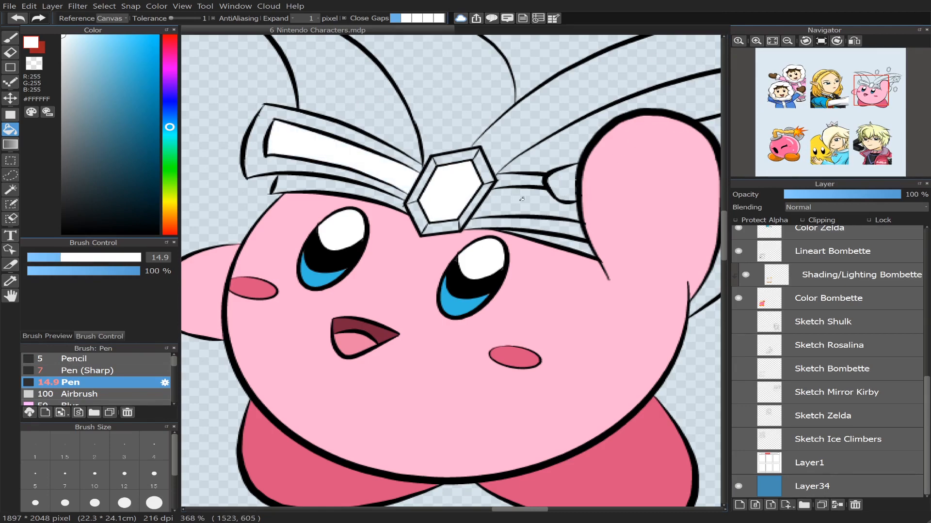
pyautogui.click(522, 199)
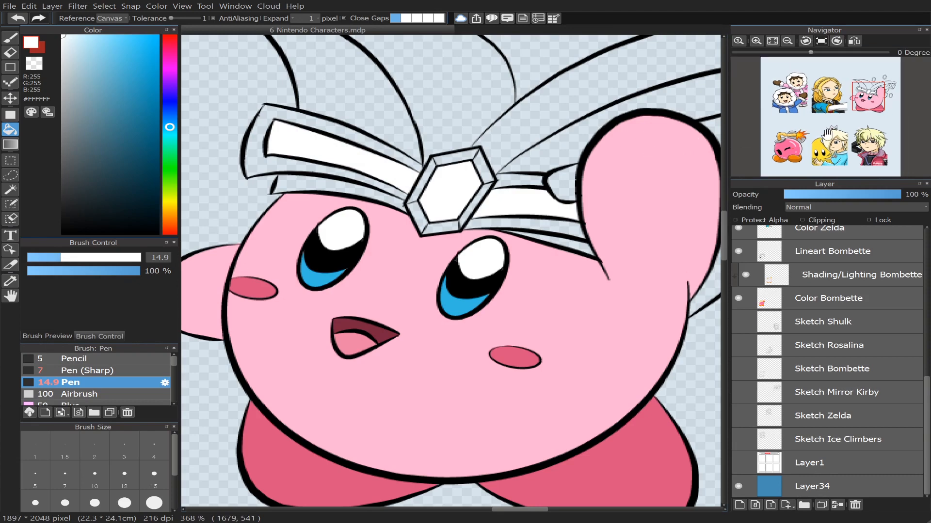
# Step: Show the panel template on Layer1 and add a new layer directly above the Color Kirby layer
pyautogui.scroll(-2, 824, 138)
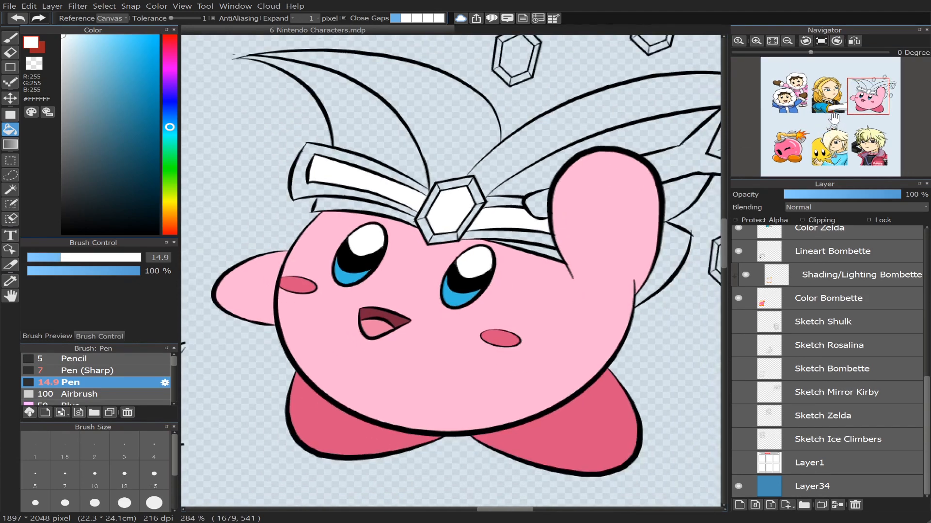
pyautogui.moveTo(853, 105); pyautogui.dragTo(868, 92)
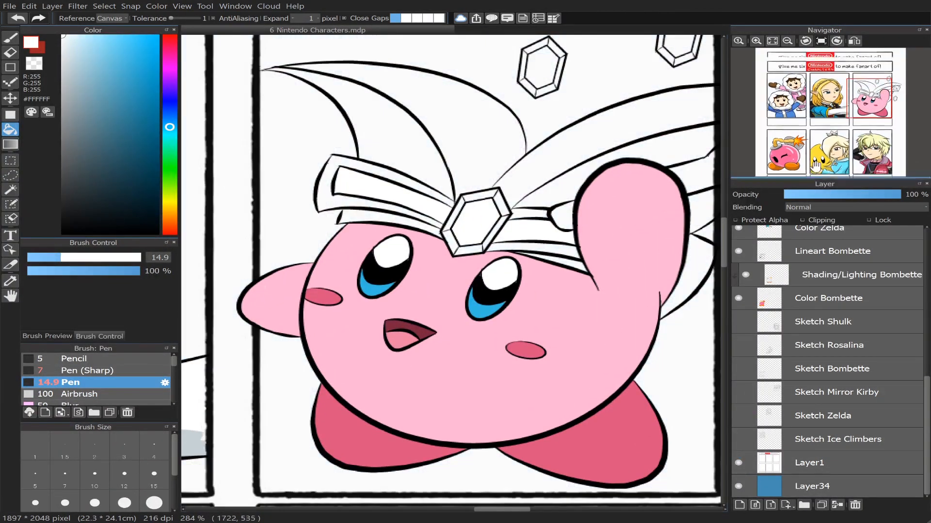
pyautogui.moveTo(927, 396); pyautogui.dragTo(898, 239)
pyautogui.click(740, 505)
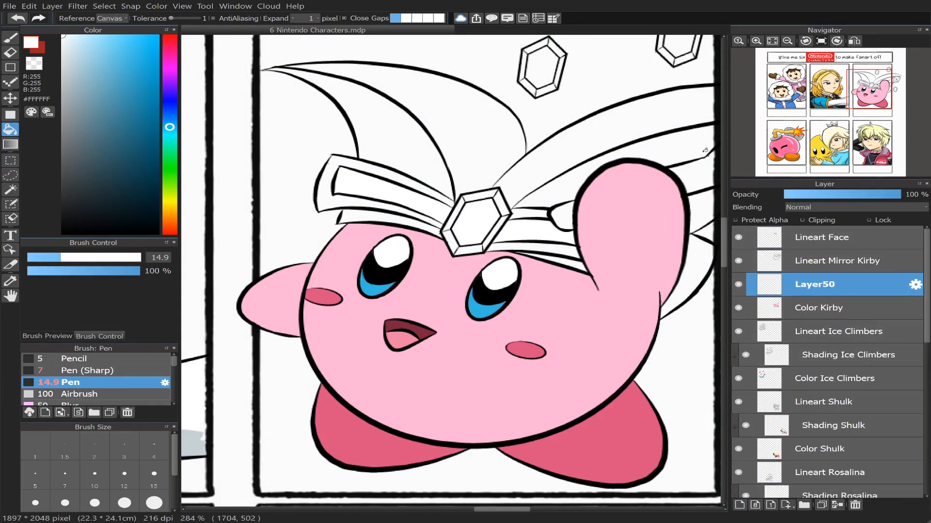
# Step: Fill the lower sections of the jester headpiece's left and right horns with cyan #00EEFF on the new layer
pyautogui.moveTo(146, 42); pyautogui.dragTo(173, 32)
pyautogui.moveTo(169, 128); pyautogui.dragTo(171, 132)
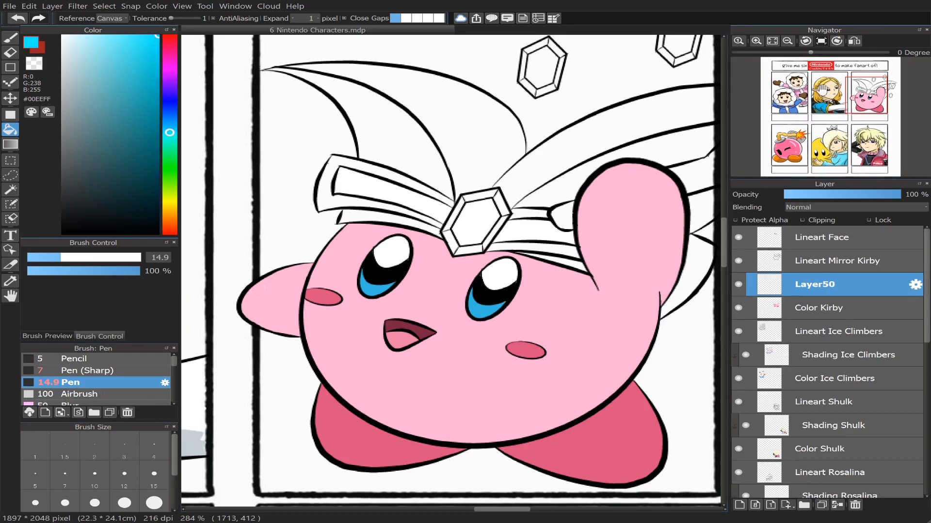
pyautogui.moveTo(846, 111); pyautogui.dragTo(874, 95)
pyautogui.scroll(-3, 873, 96)
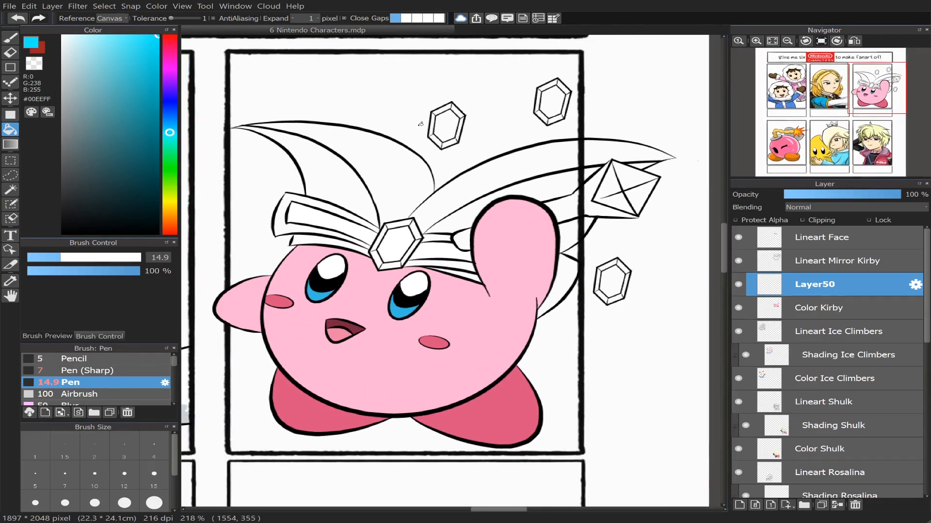
pyautogui.click(366, 178)
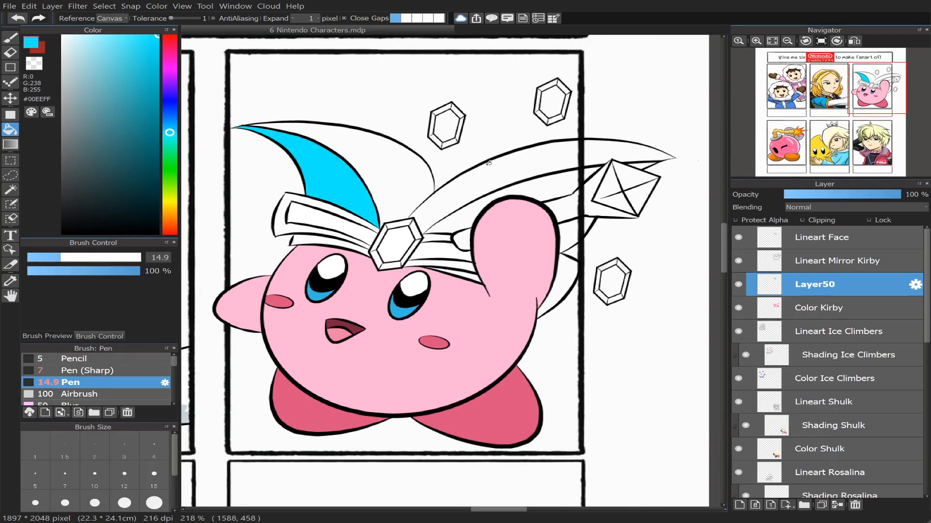
pyautogui.click(535, 187)
pyautogui.click(572, 227)
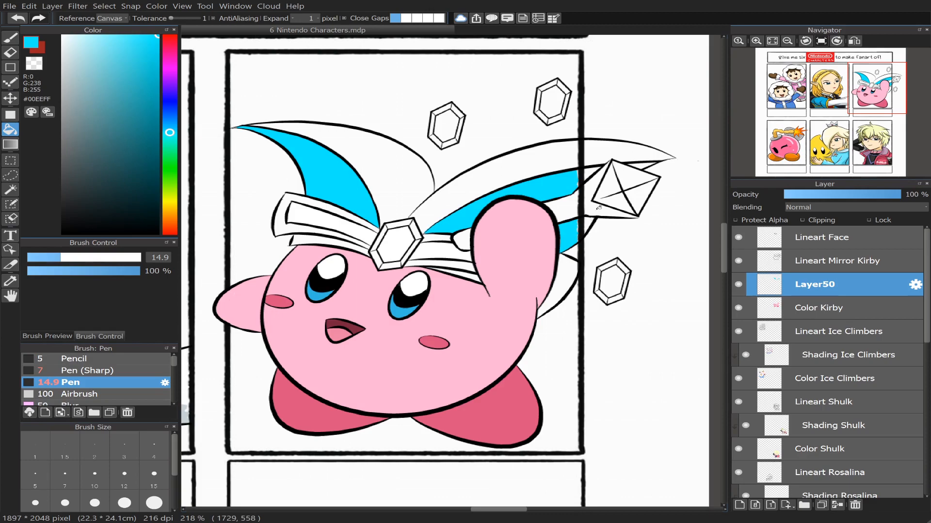
pyautogui.hotkey('ctrl', 'Up')
pyautogui.hotkey('ctrl', 'Up')
pyautogui.hotkey('ctrl', 'Up')
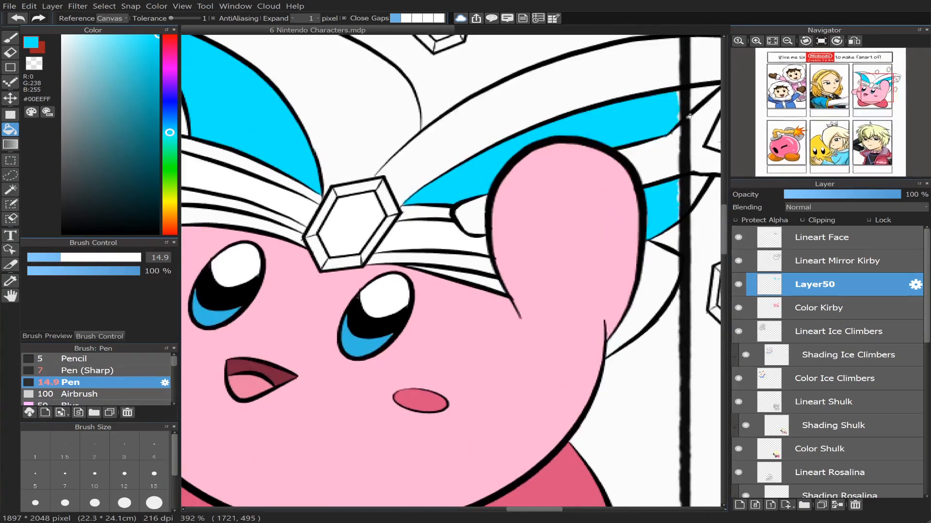
# Step: Fill the hat's upper cyan section past the panel border, up to the diamond, and paint out the leftover gaps with the Pen at size 8.8
pyautogui.click(701, 96)
pyautogui.moveTo(870, 96); pyautogui.dragTo(883, 93)
pyautogui.click(11, 38)
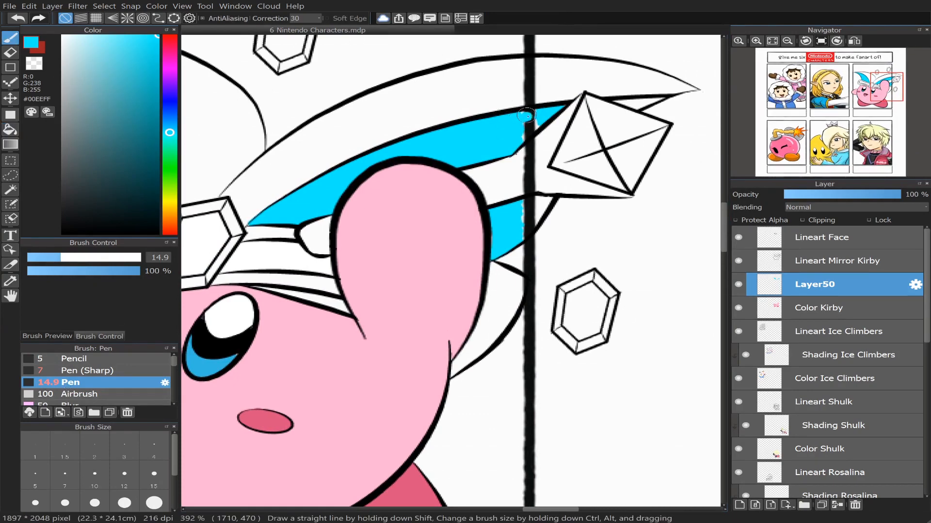
pyautogui.moveTo(527, 116)
pyautogui.mouseDown()
pyautogui.moveTo(545, 115)
pyautogui.moveTo(508, 124)
pyautogui.mouseUp()
pyautogui.click(46, 257)
pyautogui.moveTo(523, 134)
pyautogui.mouseDown()
pyautogui.moveTo(533, 125)
pyautogui.moveTo(527, 134)
pyautogui.mouseUp()
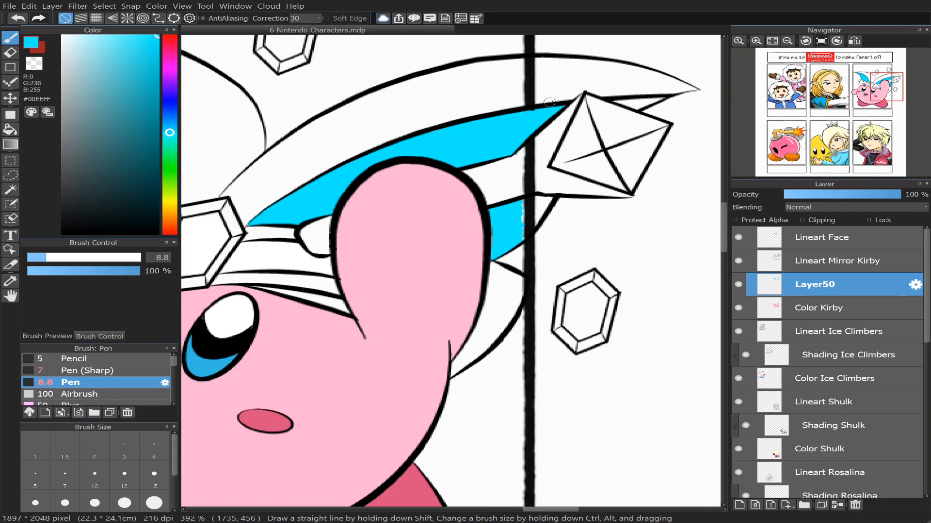
# Step: Fill the pointed hat tip beyond the diamond ornament with cyan #00EEFF
pyautogui.click(11, 131)
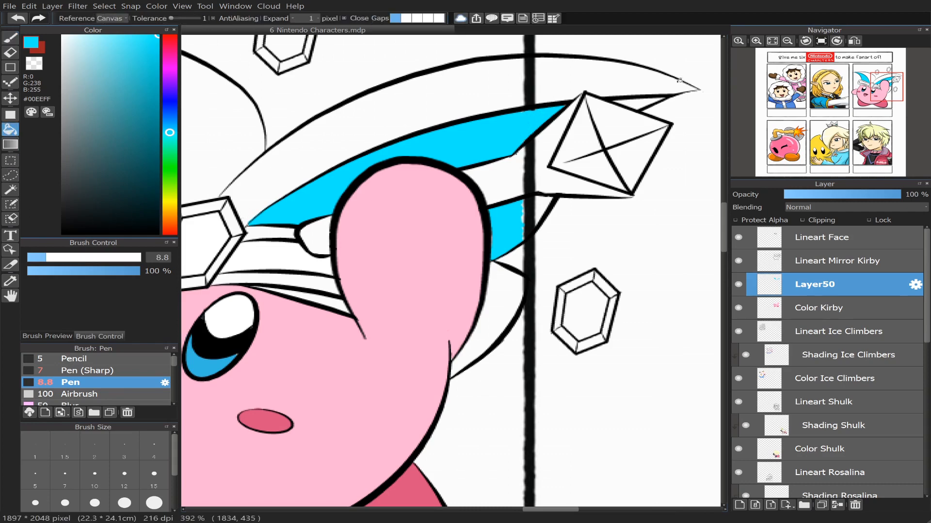
pyautogui.click(638, 103)
pyautogui.click(11, 38)
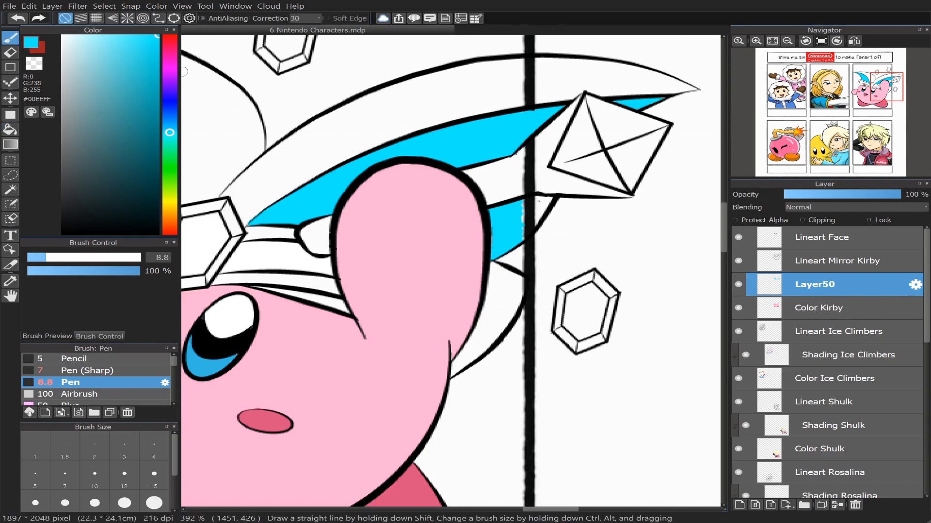
# Step: Fill the rest of the lower cyan hat section below the diamond and paint over its unfilled gaps at the panel border and arm outline
pyautogui.click(11, 130)
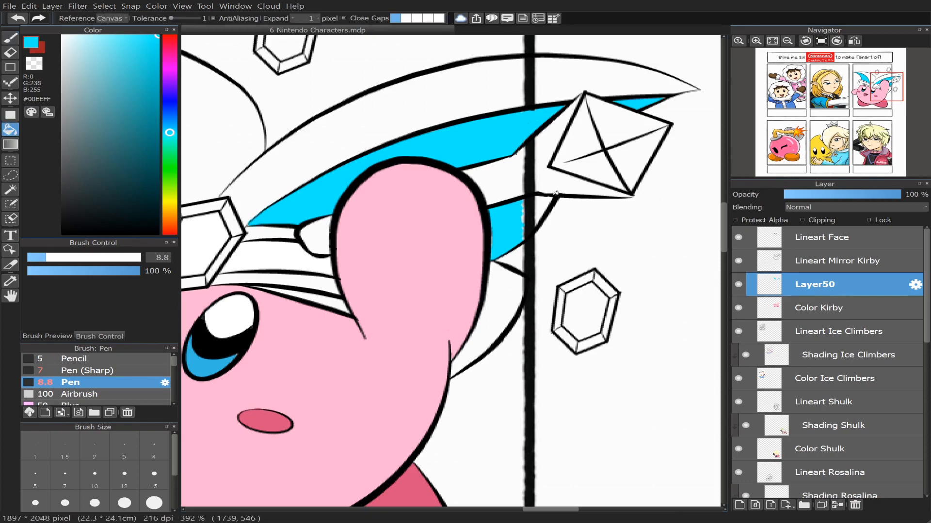
pyautogui.click(545, 202)
pyautogui.click(10, 38)
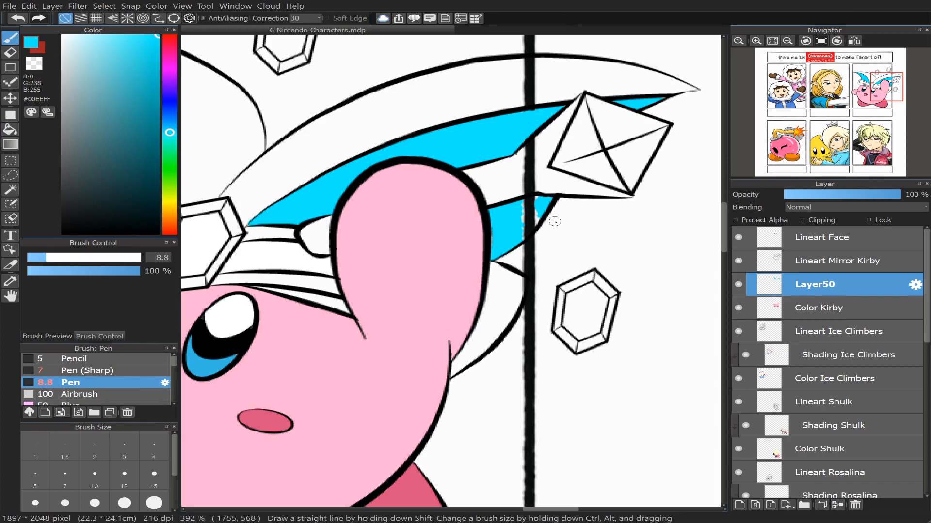
pyautogui.moveTo(538, 213)
pyautogui.mouseDown()
pyautogui.moveTo(518, 241)
pyautogui.moveTo(526, 211)
pyautogui.mouseUp()
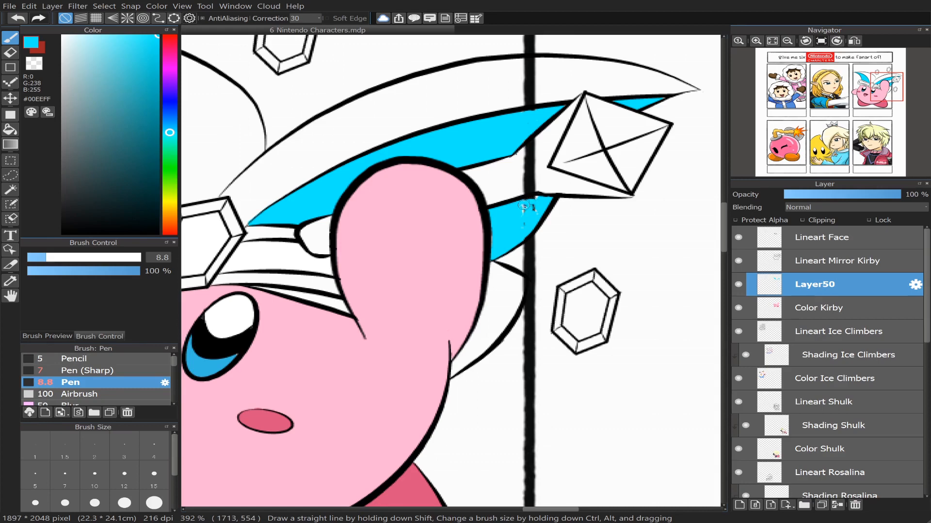
pyautogui.moveTo(523, 226); pyautogui.dragTo(525, 217)
pyautogui.moveTo(490, 218); pyautogui.dragTo(488, 211)
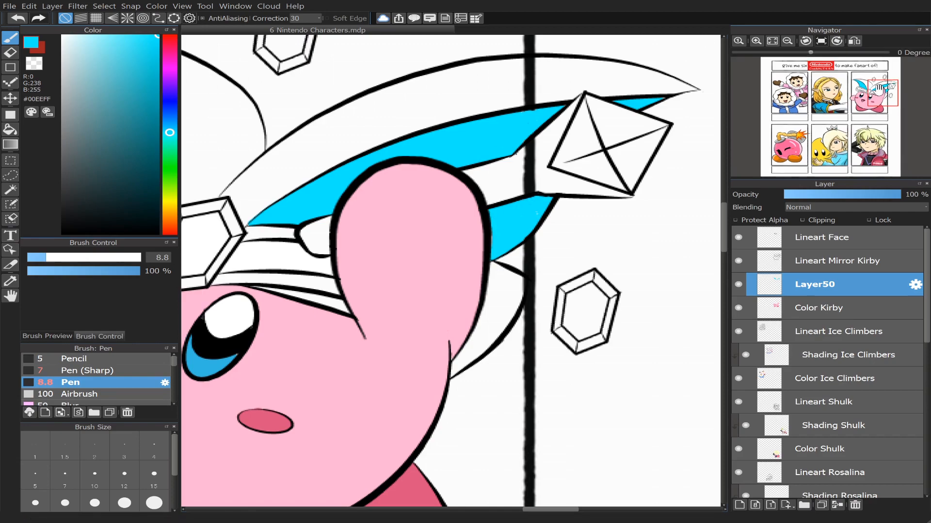
# Step: Fill the headband's border strips on both sides of the central gem with blue #339BDC
pyautogui.moveTo(881, 89); pyautogui.dragTo(861, 89)
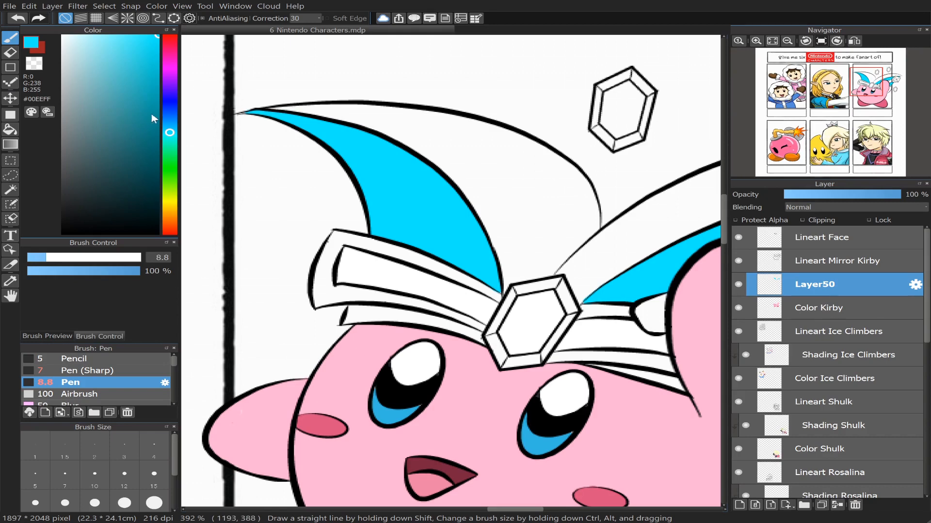
pyautogui.moveTo(172, 131); pyautogui.dragTo(169, 121)
pyautogui.moveTo(136, 88); pyautogui.dragTo(148, 69)
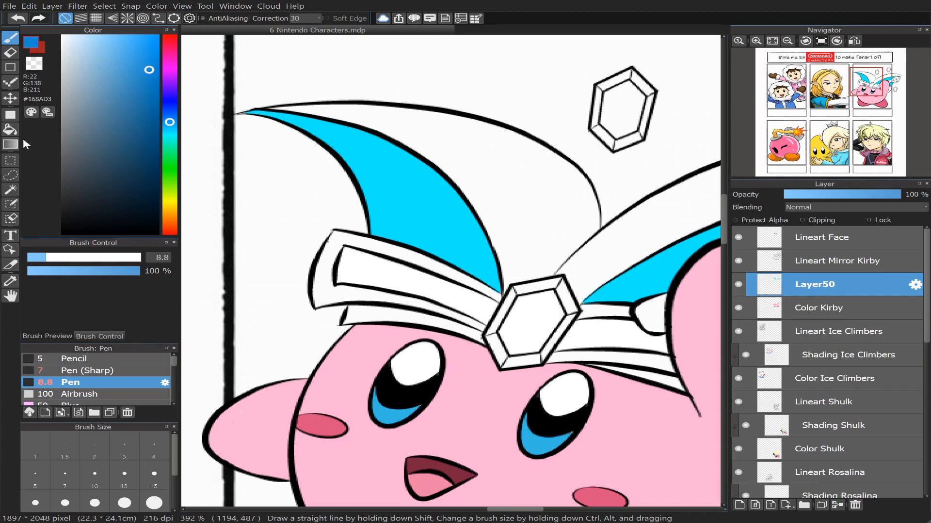
pyautogui.click(10, 129)
pyautogui.click(393, 239)
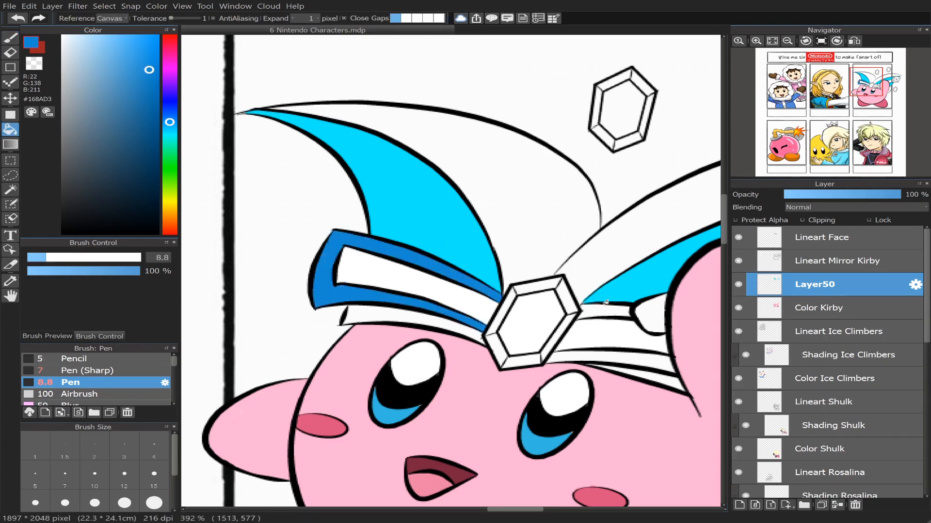
pyautogui.hotkey('ctrl', 'z')
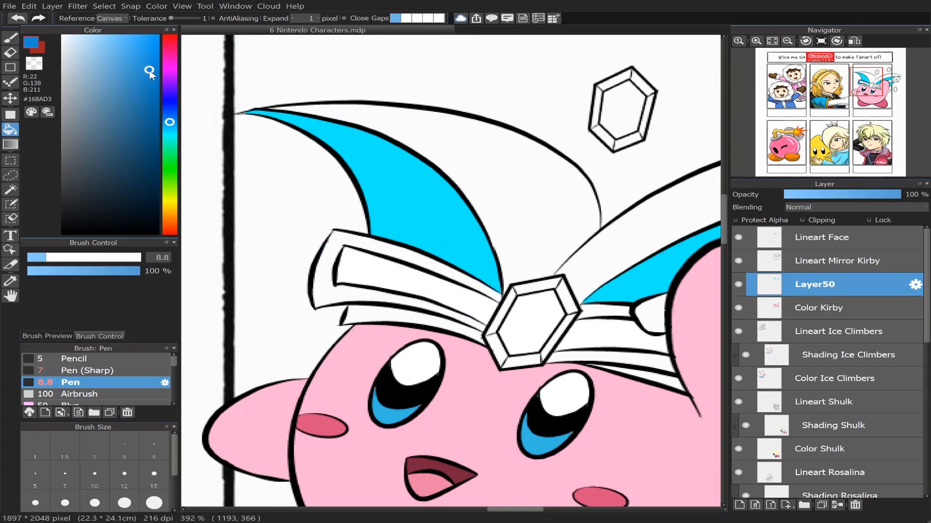
pyautogui.moveTo(149, 69); pyautogui.dragTo(136, 62)
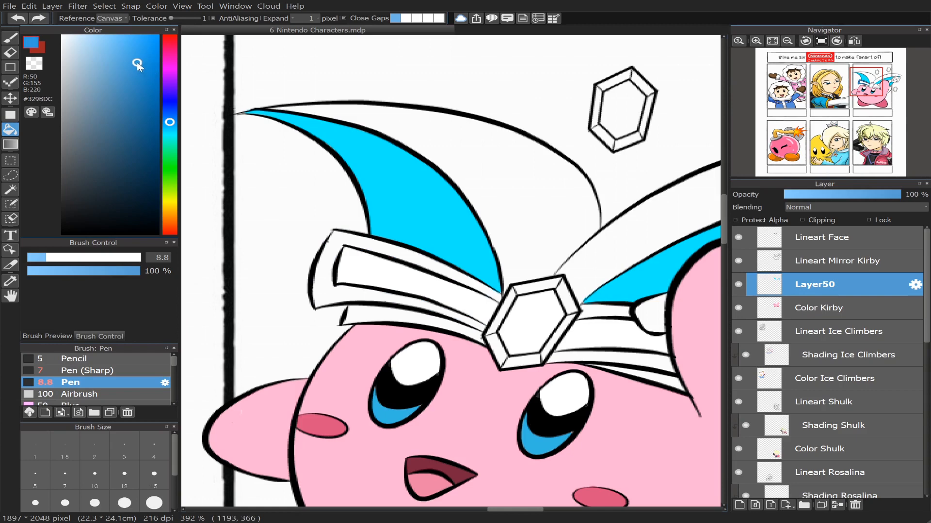
pyautogui.click(326, 262)
pyautogui.click(627, 314)
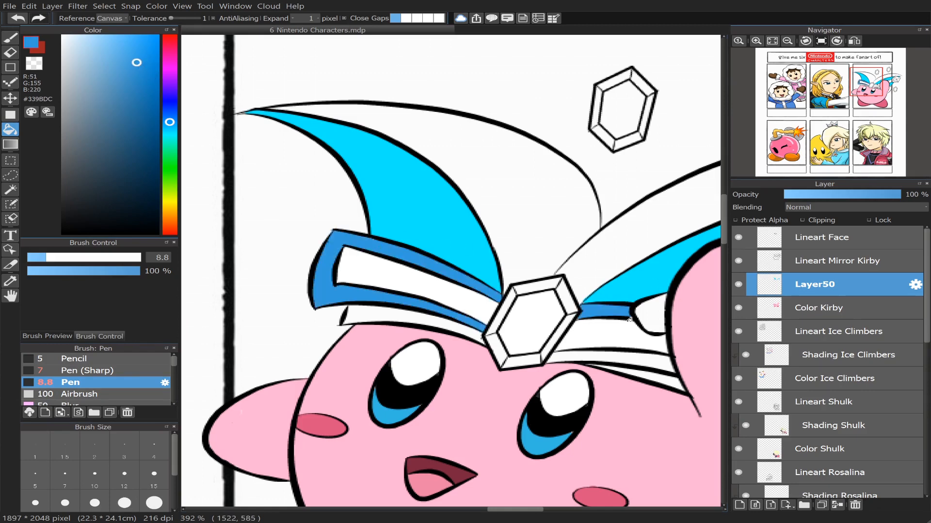
pyautogui.click(640, 358)
# Step: Fill the small rounded flap between the headband gem and Kirby's raised arm with darker cyan #19C1CE
pyautogui.click(863, 95)
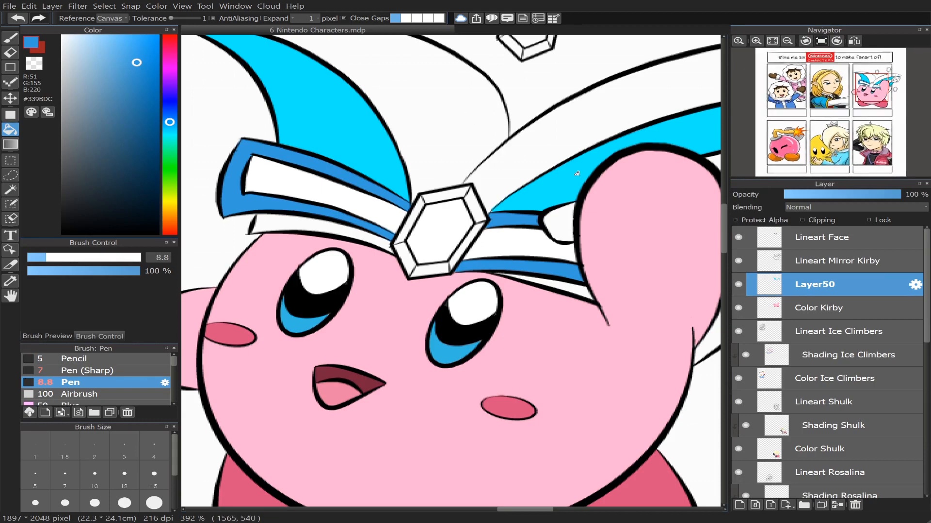
pyautogui.keyDown('alt'); pyautogui.click(563, 179); pyautogui.keyUp('alt')
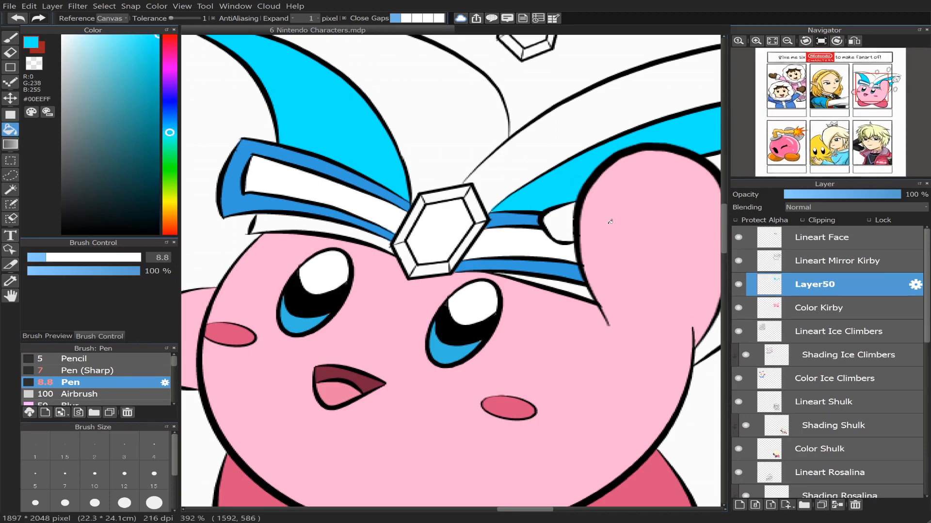
pyautogui.click(562, 222)
pyautogui.moveTo(868, 99); pyautogui.dragTo(882, 93)
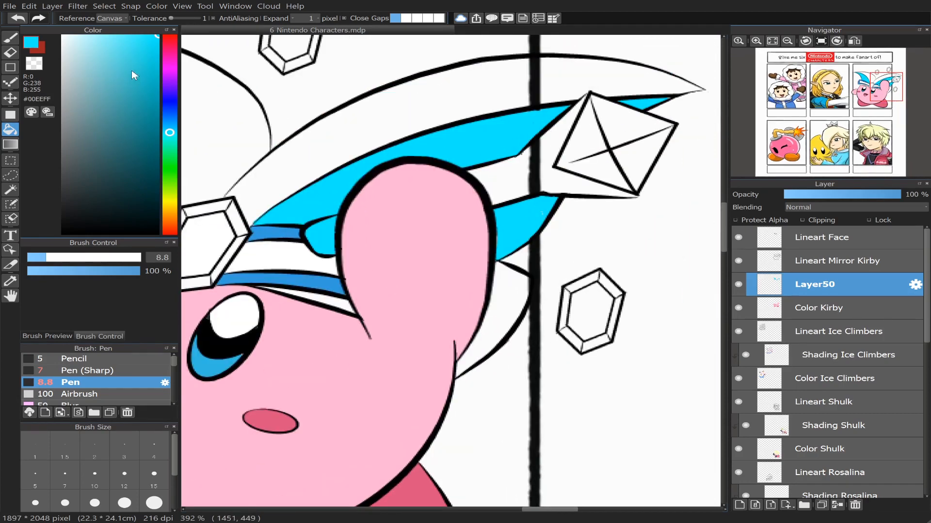
pyautogui.hotkey('ctrl', 'z')
pyautogui.moveTo(141, 63)
pyautogui.mouseDown()
pyautogui.moveTo(147, 56)
pyautogui.moveTo(151, 71)
pyautogui.mouseUp()
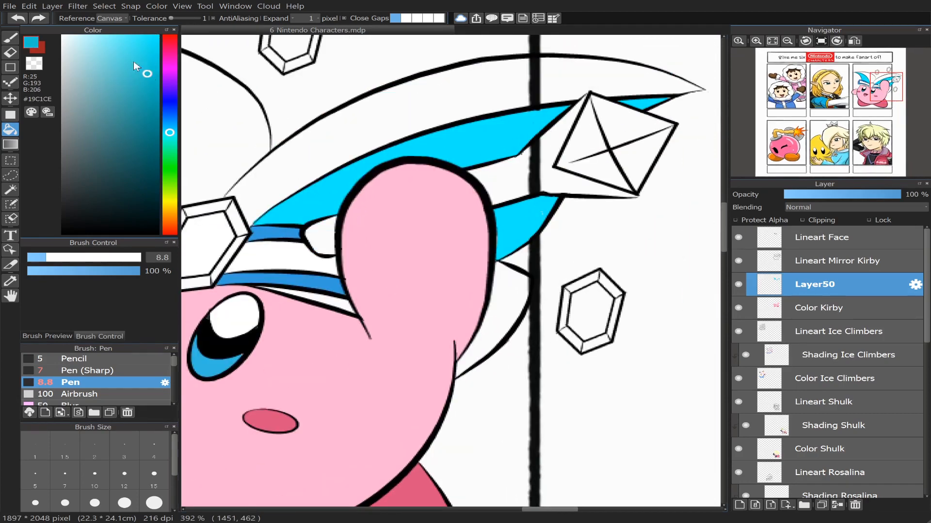
pyautogui.click(319, 233)
# Step: Fill the section from Kirby's raised arm to the diamond with darker cyan #19C1CE and paint out the gaps at the panel border
pyautogui.click(512, 175)
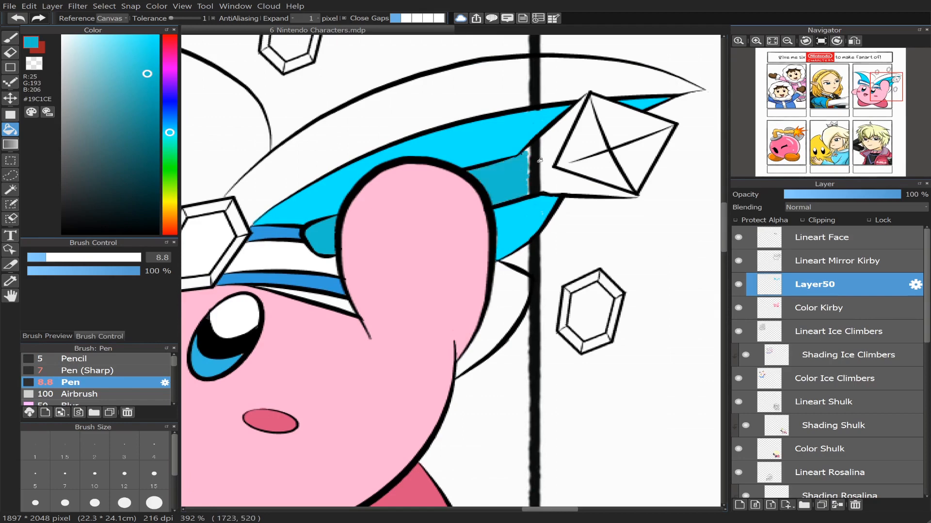
pyautogui.press('b')
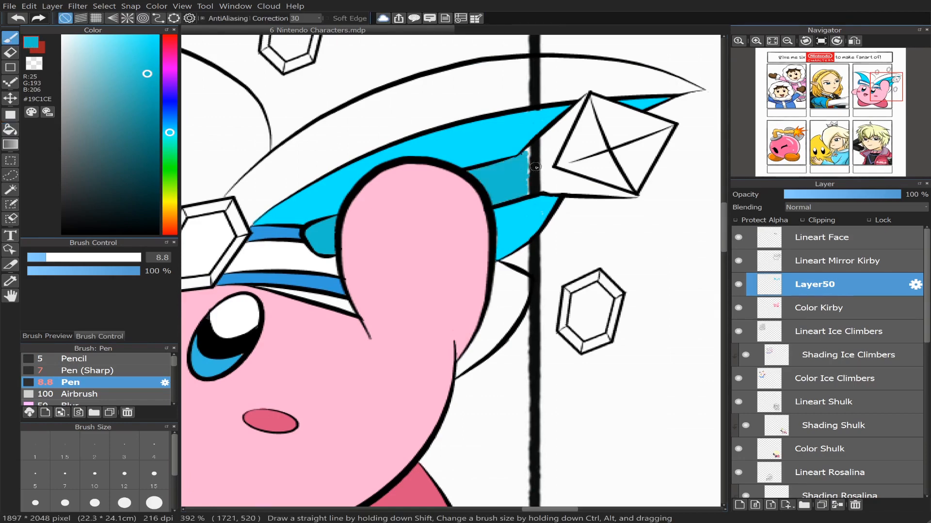
pyautogui.moveTo(528, 157); pyautogui.dragTo(532, 164)
pyautogui.click(10, 129)
pyautogui.click(548, 143)
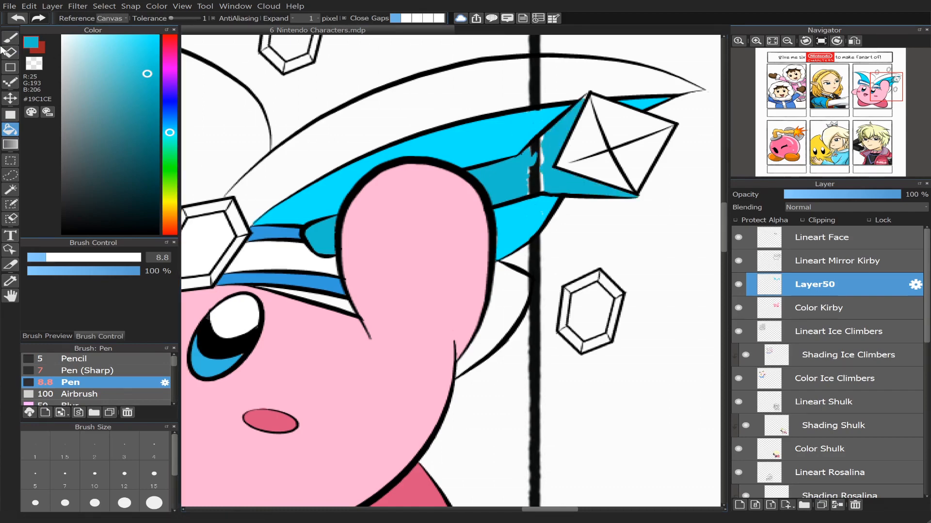
pyautogui.press('b')
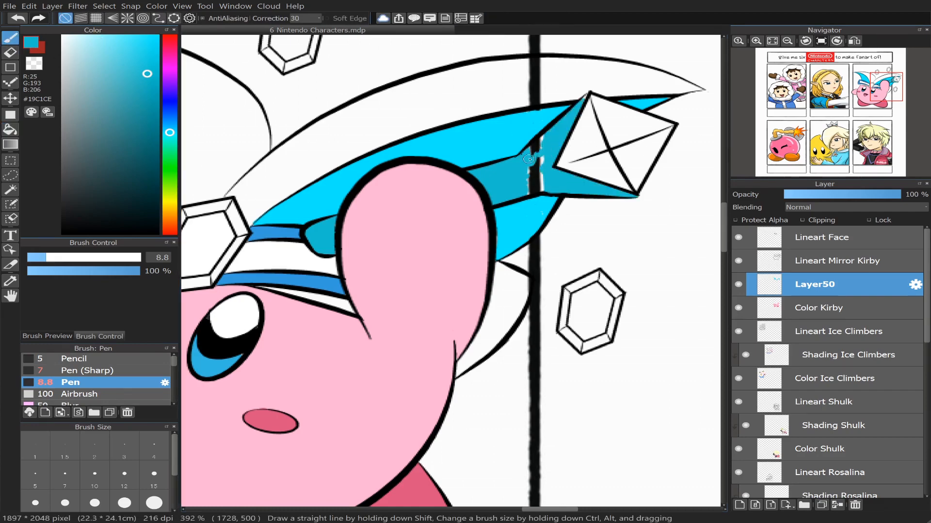
pyautogui.moveTo(537, 151); pyautogui.dragTo(525, 161)
pyautogui.moveTo(538, 177); pyautogui.dragTo(523, 184)
pyautogui.click(41, 257)
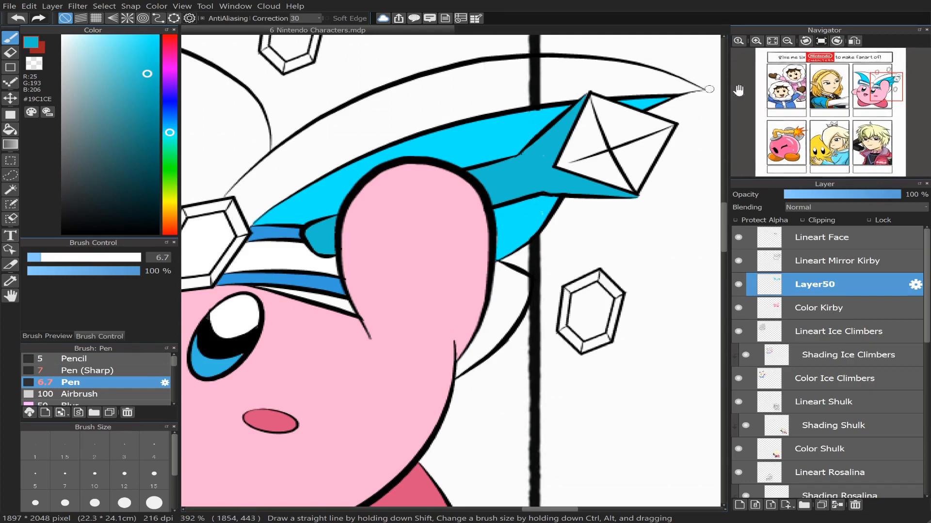
# Step: Fill the headband's underside strips on both sides of the gem with dark blue #2571A1
pyautogui.moveTo(885, 93); pyautogui.dragTo(867, 98)
pyautogui.keyDown('alt'); pyautogui.click(347, 155); pyautogui.keyUp('alt')
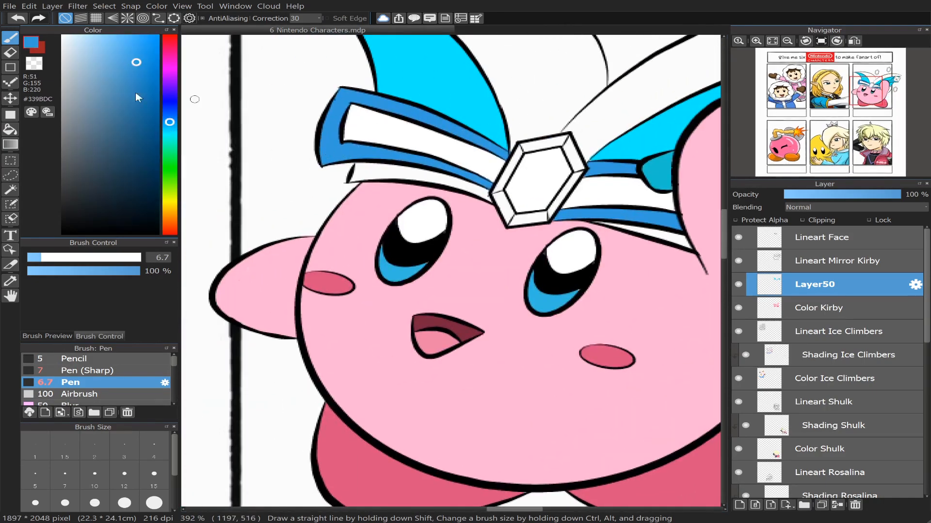
pyautogui.moveTo(133, 62); pyautogui.dragTo(139, 89)
pyautogui.click(11, 130)
pyautogui.click(405, 164)
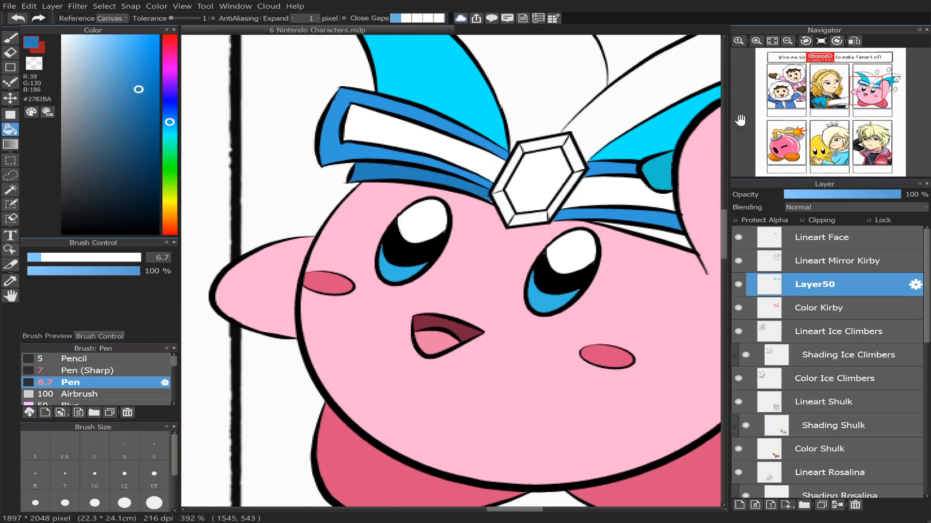
pyautogui.moveTo(139, 90); pyautogui.dragTo(137, 109)
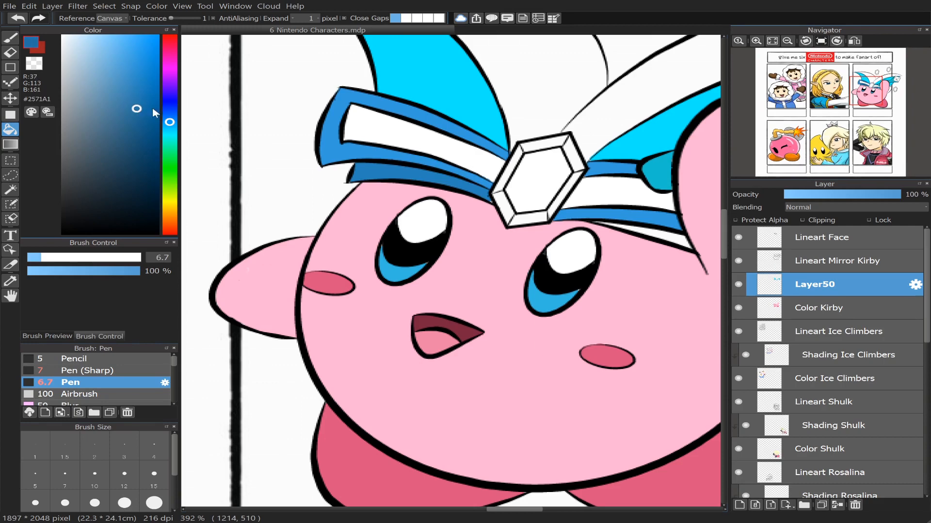
pyautogui.click(370, 168)
# Step: Fill the hat piece behind Kirby's raised arm with blue #339BDC and touch up its edge along the panel border with the Pen
pyautogui.moveTo(873, 101); pyautogui.dragTo(879, 98)
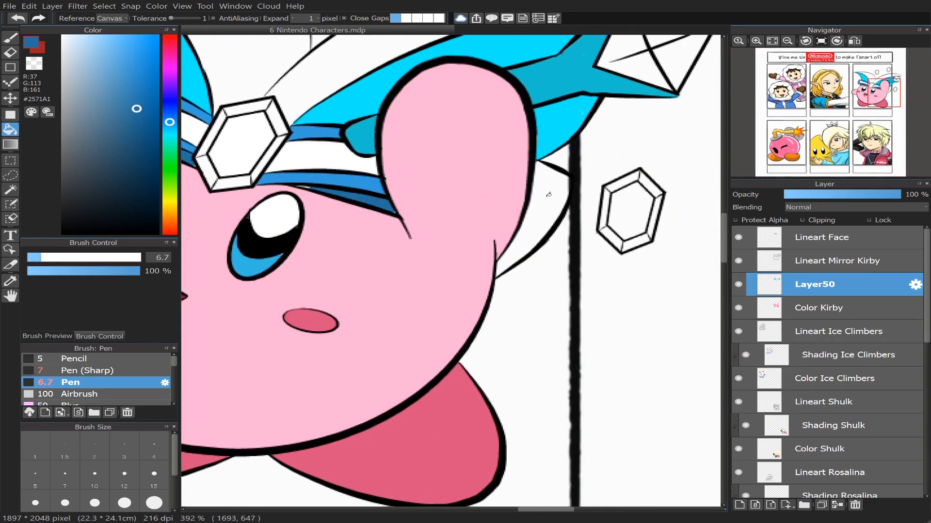
pyautogui.click(536, 177)
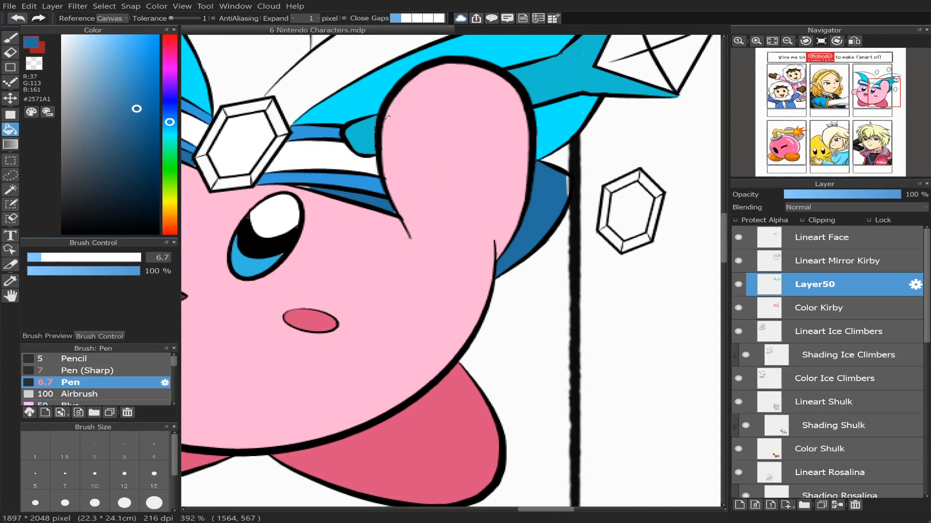
pyautogui.hotkey('ctrl', 'z')
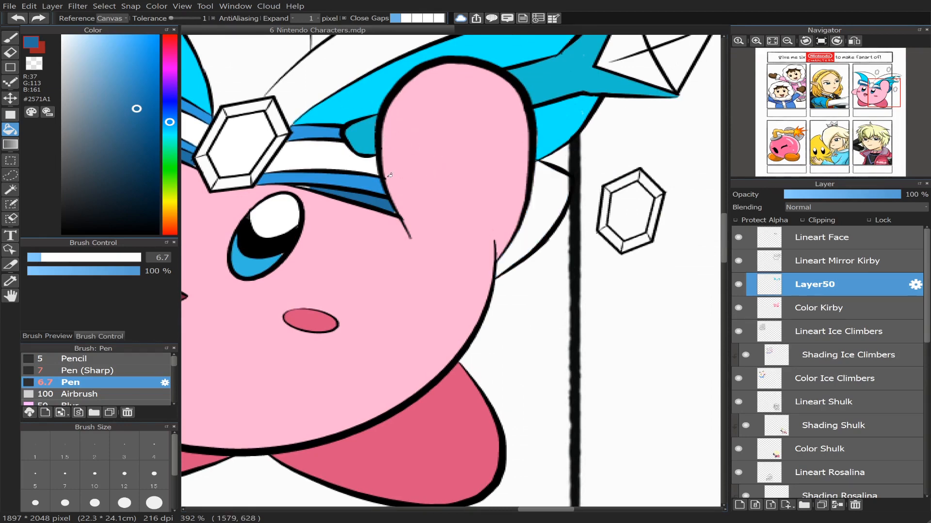
pyautogui.rightClick(360, 179)
pyautogui.click(543, 182)
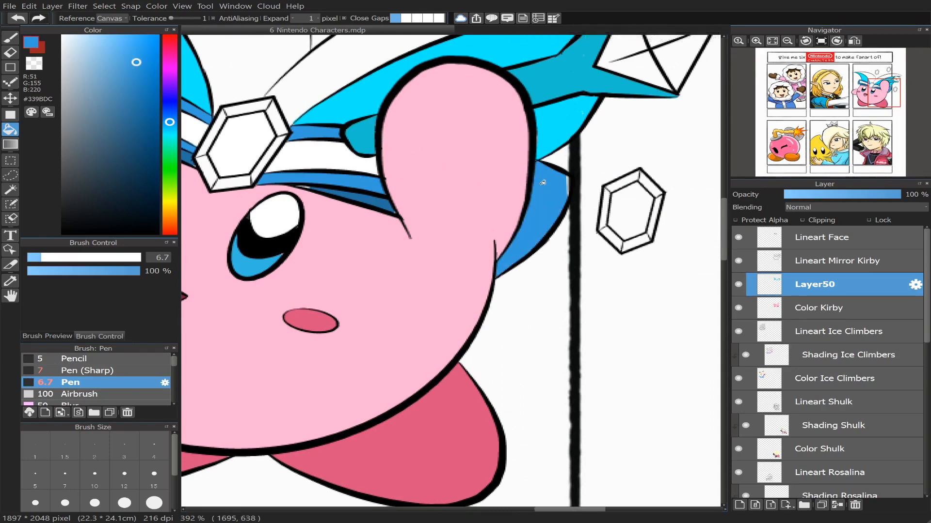
pyautogui.click(11, 38)
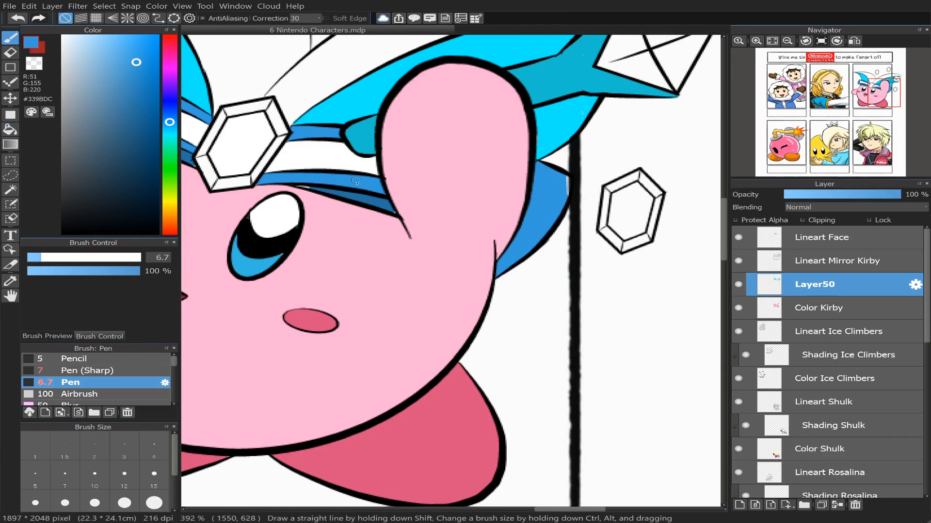
pyautogui.rightClick(366, 200)
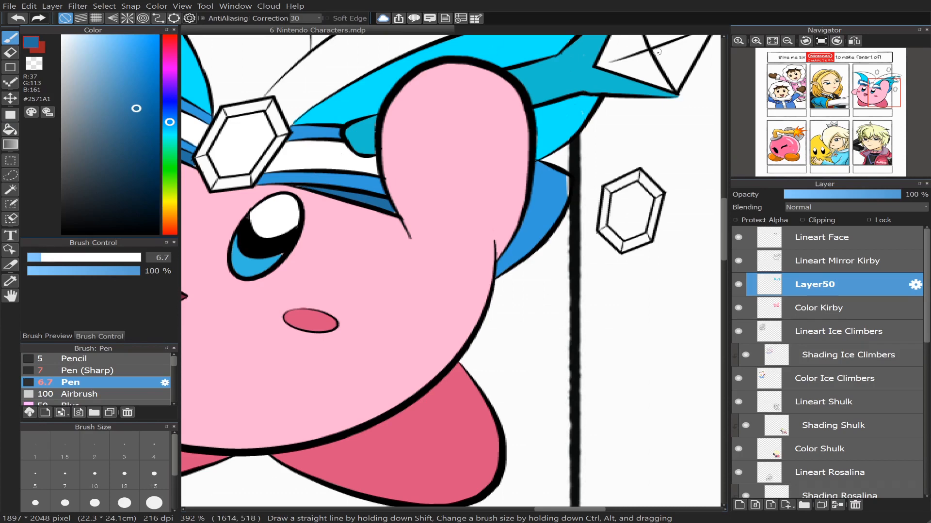
pyautogui.rightClick(551, 196)
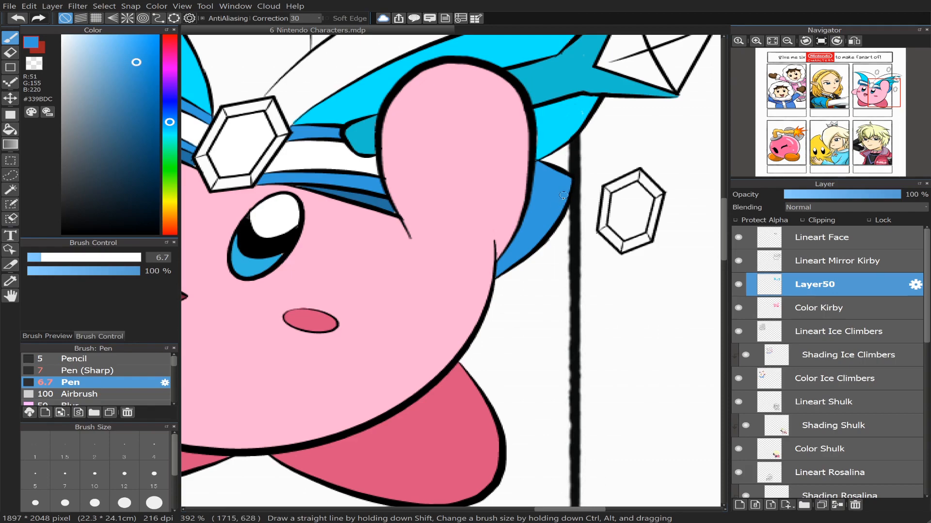
# Step: Sample dark blue #2571A1 from the headband's underside strip beside the gem
pyautogui.moveTo(873, 97)
pyautogui.mouseDown()
pyautogui.moveTo(859, 98)
pyautogui.moveTo(869, 97)
pyautogui.mouseUp()
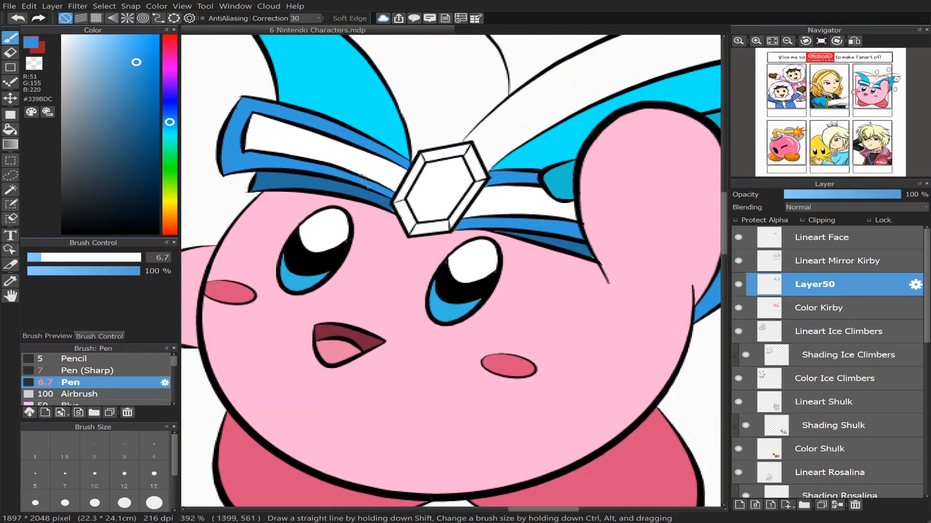
pyautogui.keyDown('alt'); pyautogui.click(306, 180); pyautogui.keyUp('alt')
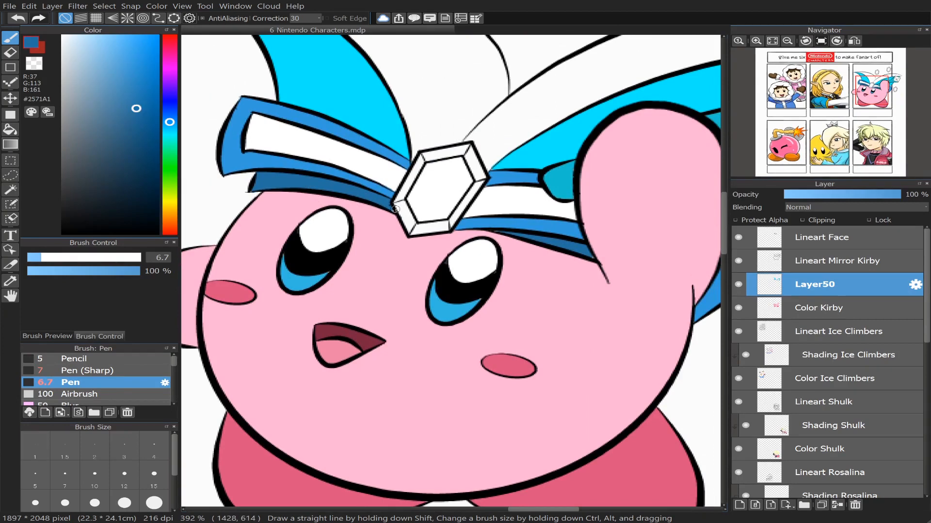
pyautogui.scroll(-2, 862, 104)
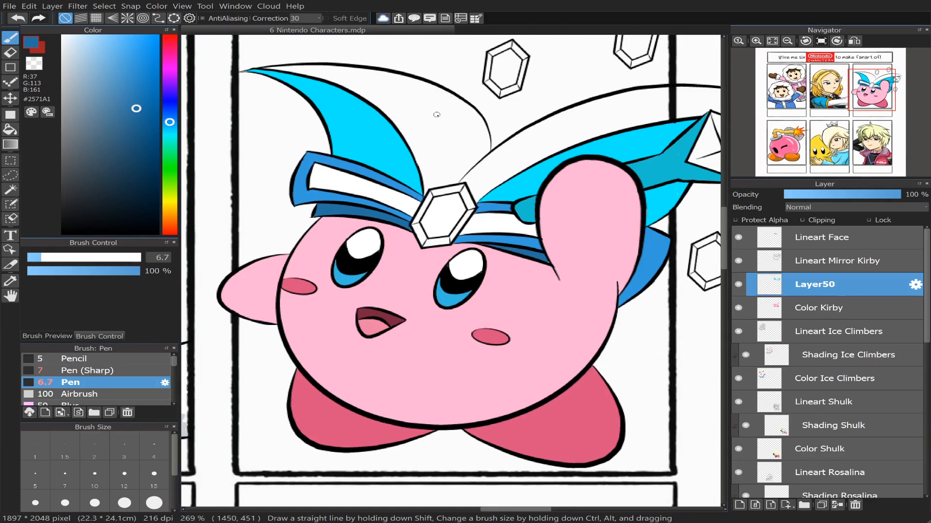
# Step: Try filling the hat's two white upper sections inside the panel with purple #795BD5, and undo both fills
pyautogui.moveTo(170, 122)
pyautogui.mouseDown()
pyautogui.moveTo(172, 88)
pyautogui.moveTo(117, 67)
pyautogui.mouseUp()
pyautogui.click(133, 106)
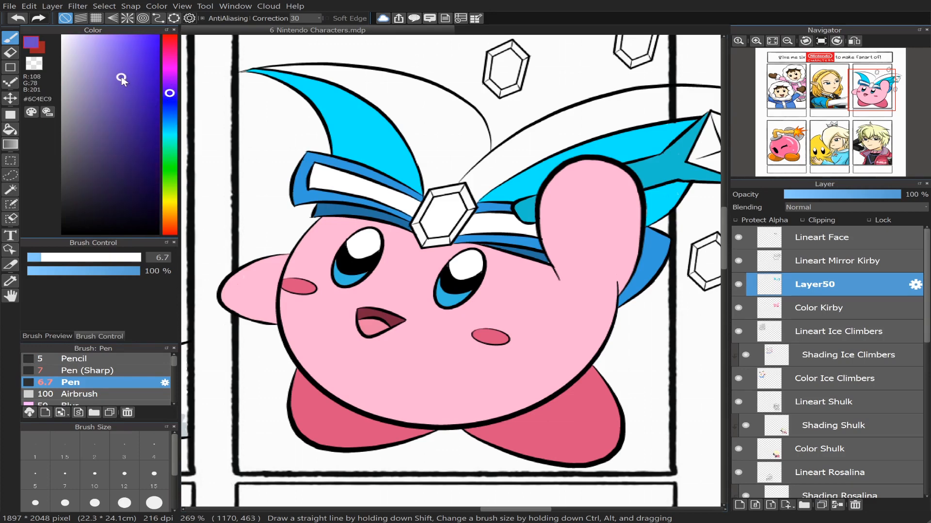
pyautogui.click(11, 129)
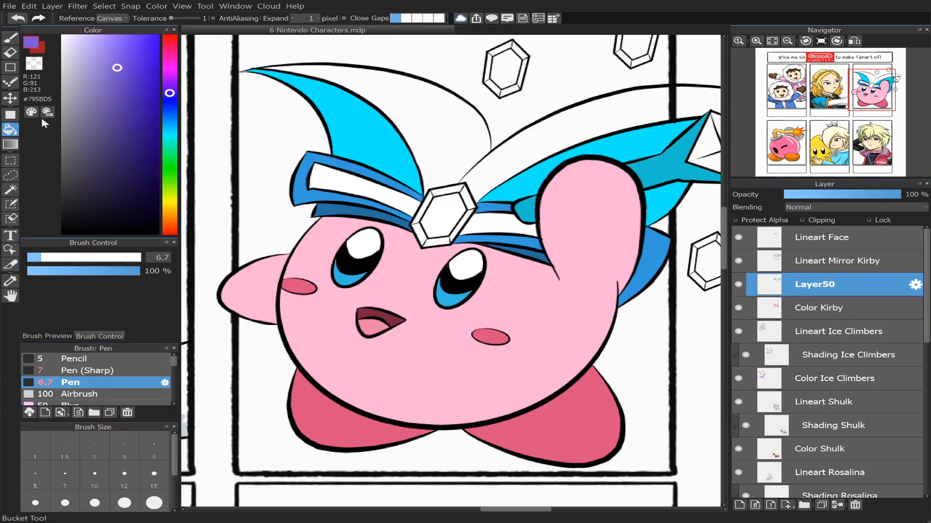
pyautogui.click(419, 113)
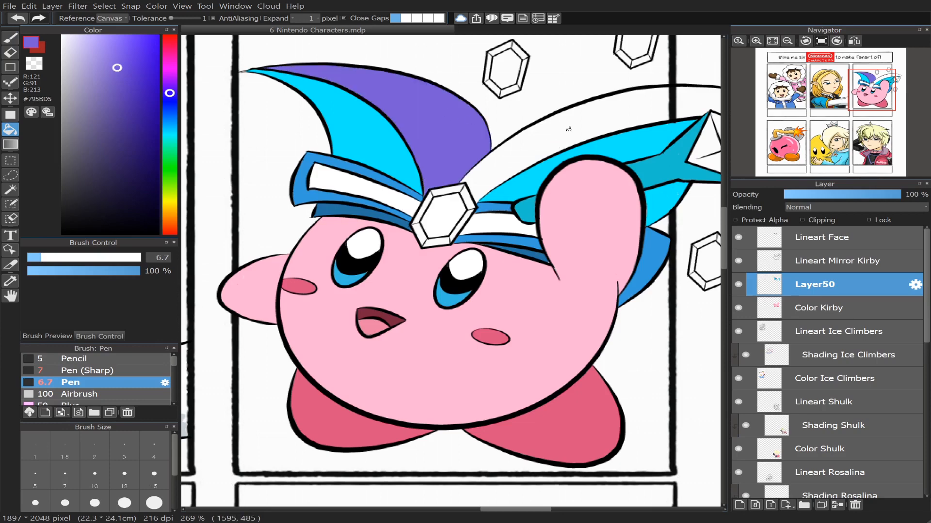
pyautogui.click(568, 129)
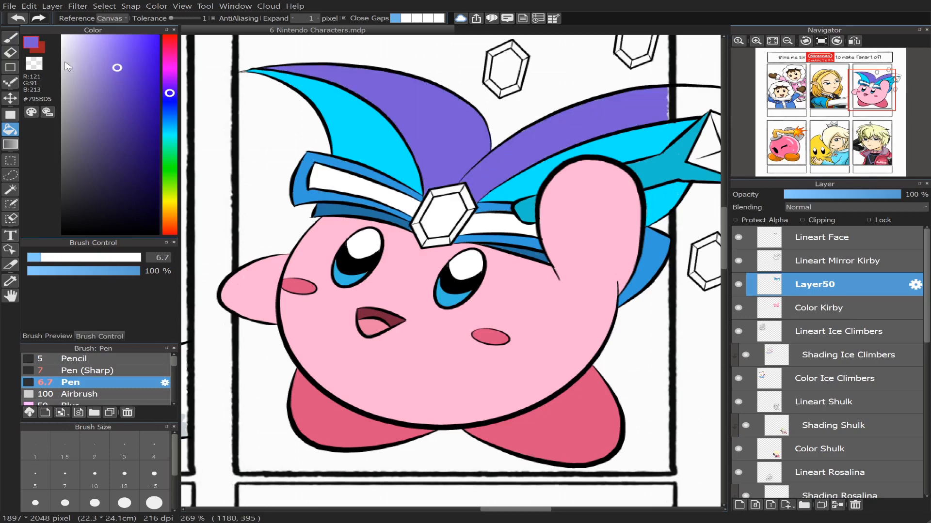
pyautogui.hotkey('ctrl', 'z')
pyautogui.hotkey('ctrl', 'z')
# Step: Try lighter purple #A189EB on the hat's white section above the cyan horn, and undo the fill
pyautogui.click(102, 51)
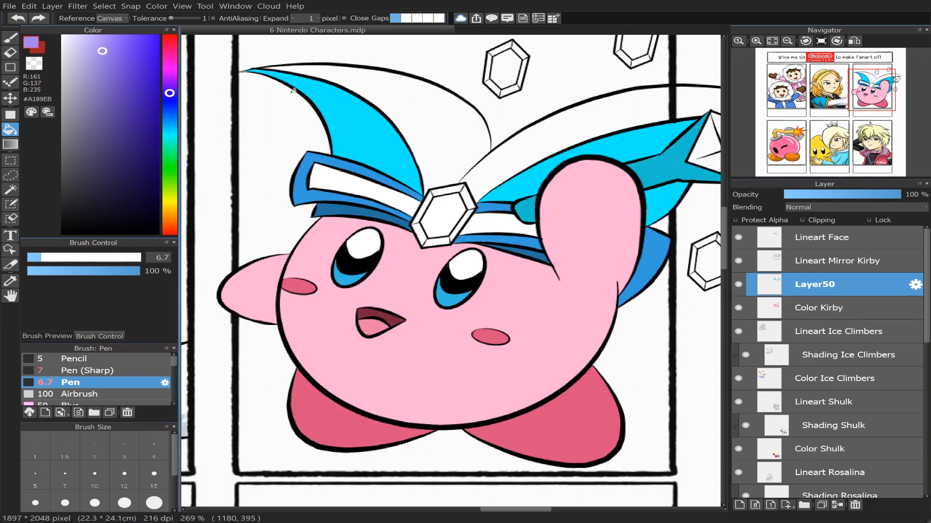
pyautogui.click(425, 118)
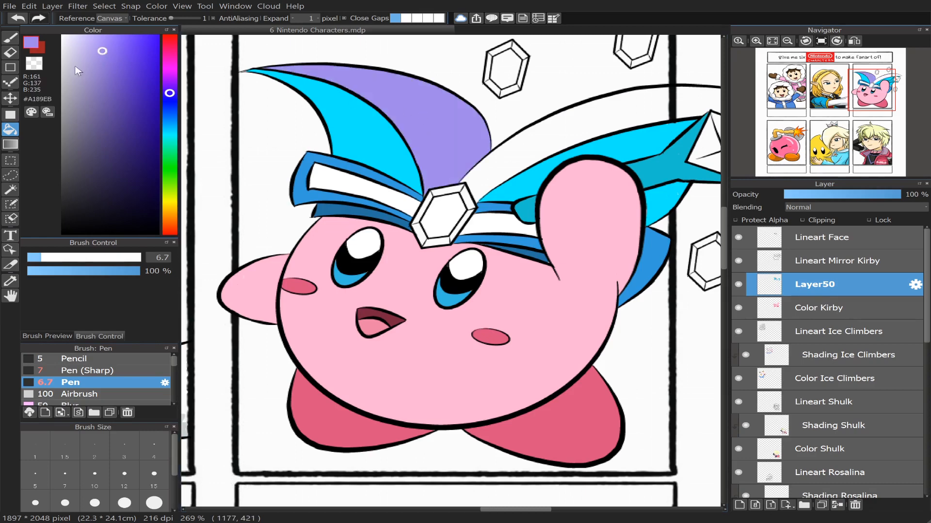
pyautogui.hotkey('ctrl', 'z')
# Step: Fill both white upper sections of the hat inside the panel with medium purple #8C72DE
pyautogui.moveTo(103, 51); pyautogui.dragTo(110, 61)
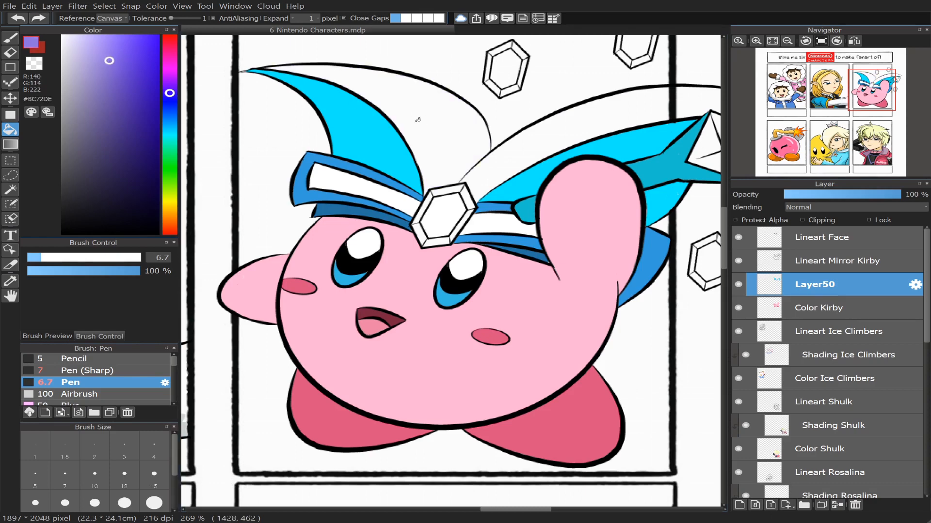
pyautogui.click(445, 122)
pyautogui.click(563, 133)
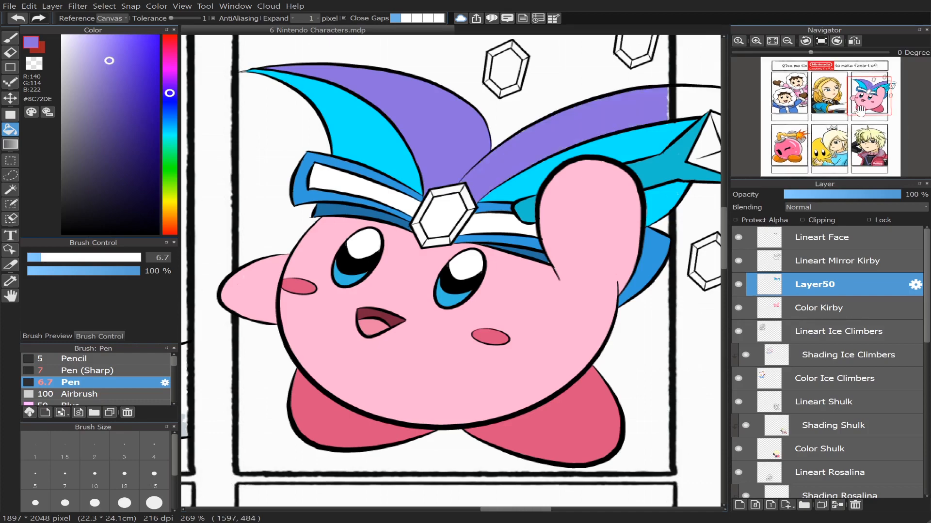
# Step: Extend purple #8C72DE to the hat tip outside the panel and paint out the gap at the border with the Pen at size 12.4
pyautogui.moveTo(865, 99); pyautogui.dragTo(877, 94)
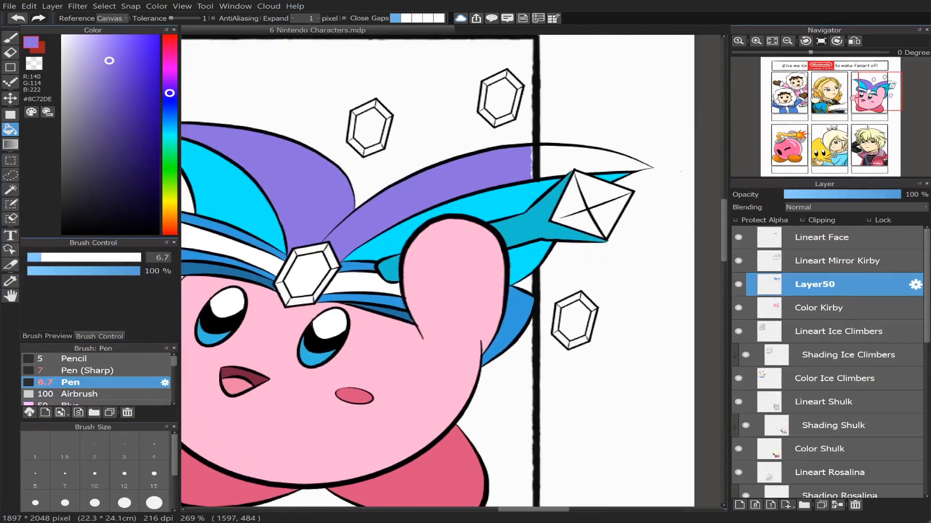
pyautogui.click(10, 37)
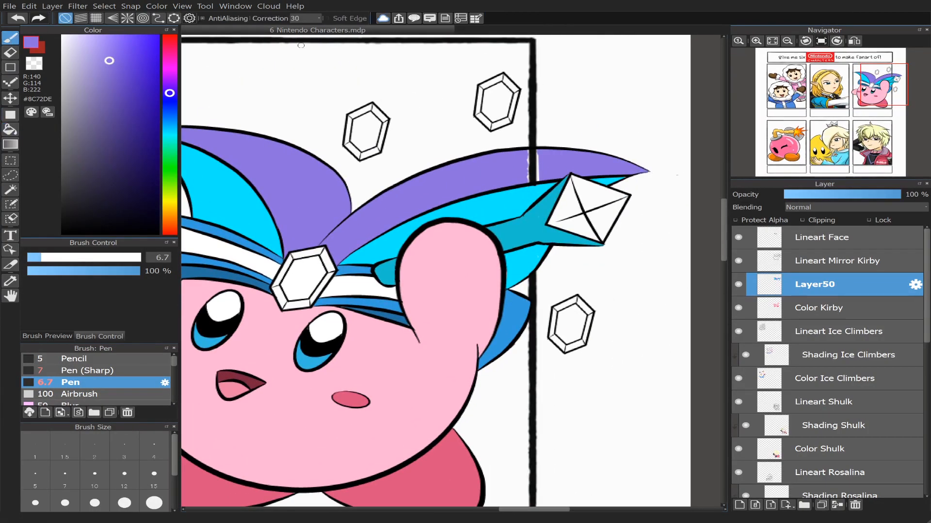
pyautogui.scroll(2, 880, 91)
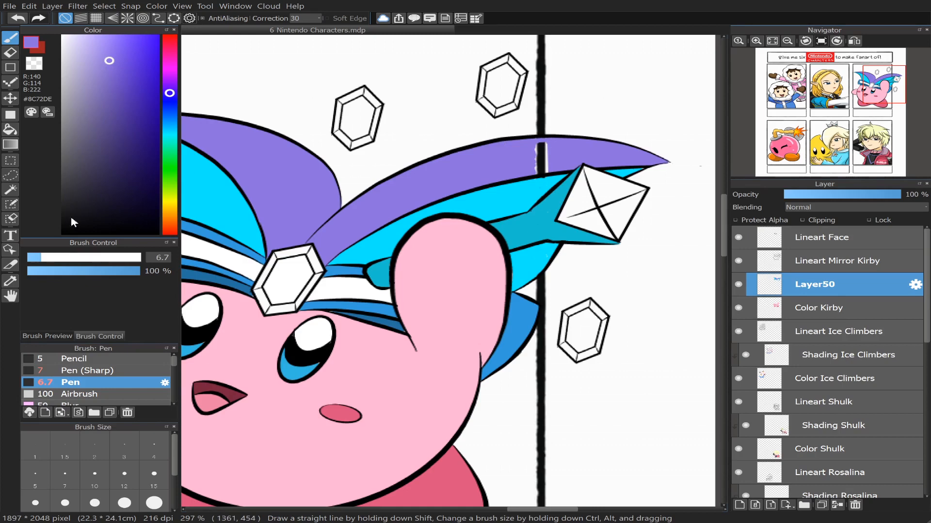
pyautogui.click(54, 258)
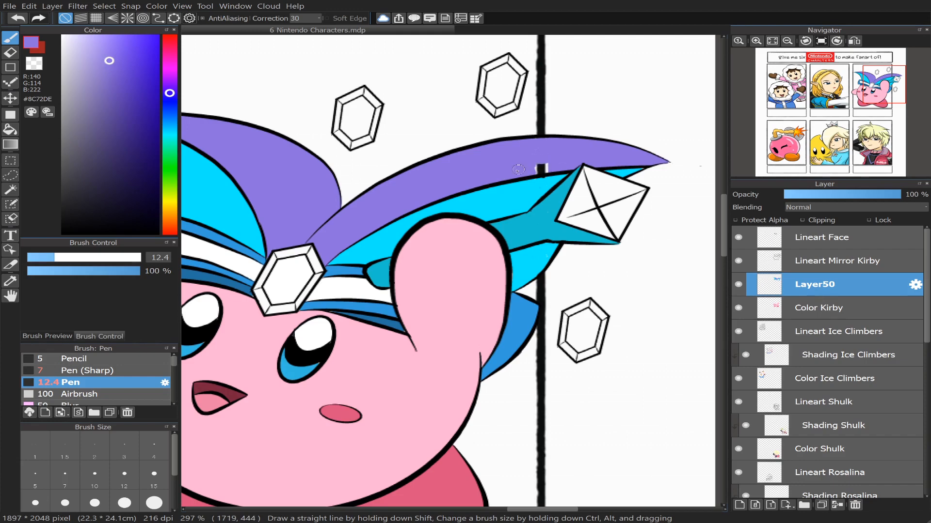
pyautogui.moveTo(519, 169)
pyautogui.mouseDown()
pyautogui.moveTo(557, 166)
pyautogui.moveTo(527, 173)
pyautogui.mouseUp()
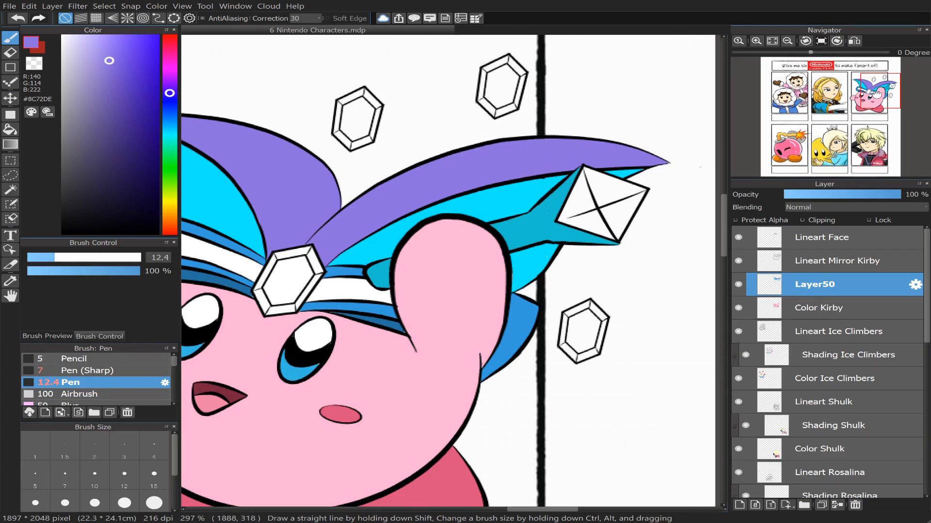
# Step: Fill all the facets of the diamond at the hat's tip with purple #8C72DE
pyautogui.scroll(1, 871, 97)
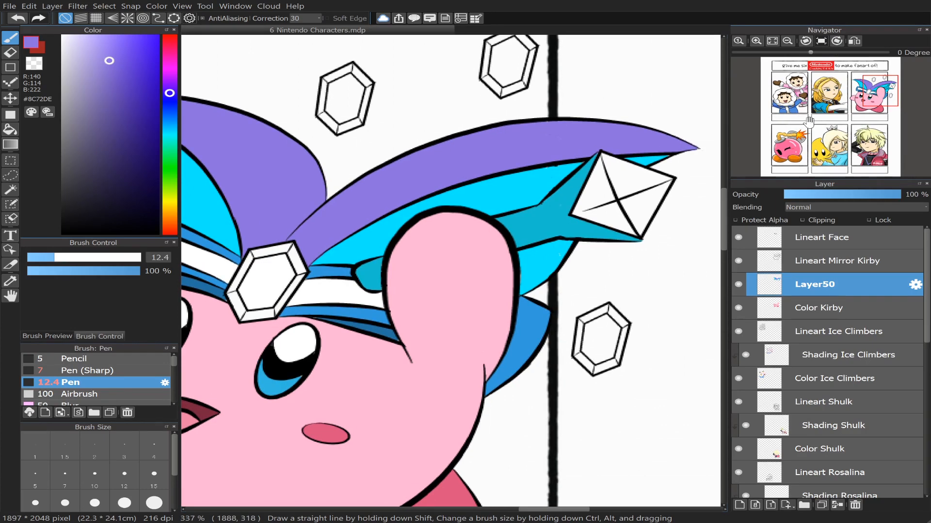
pyautogui.moveTo(859, 93); pyautogui.dragTo(887, 91)
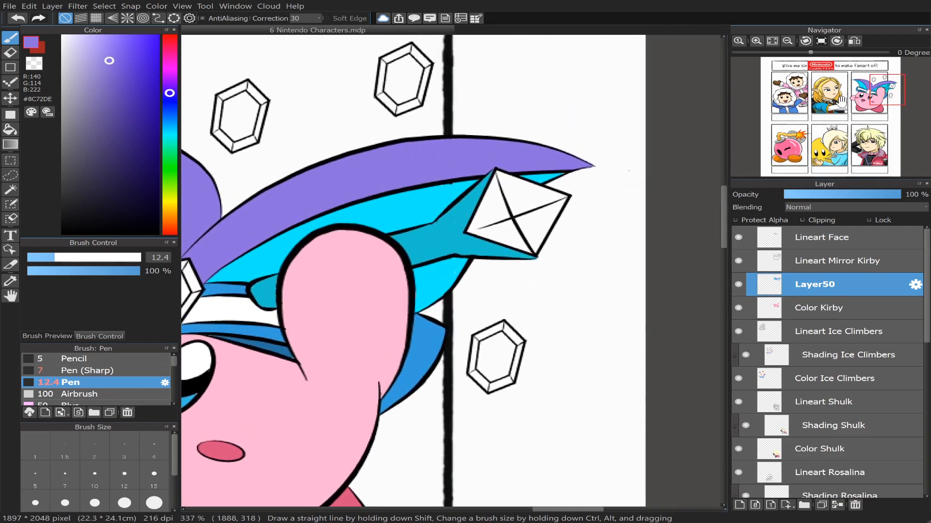
pyautogui.click(9, 130)
pyautogui.click(523, 197)
pyautogui.click(548, 217)
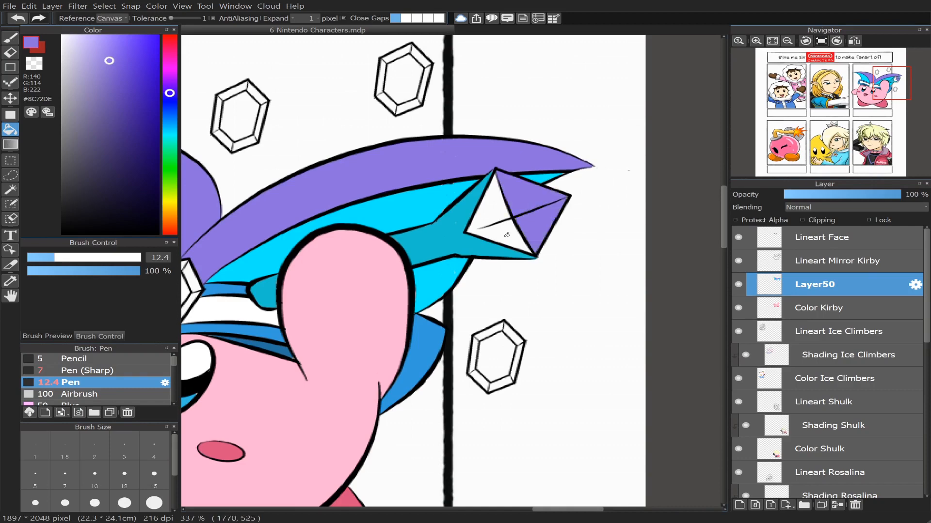
pyautogui.click(489, 208)
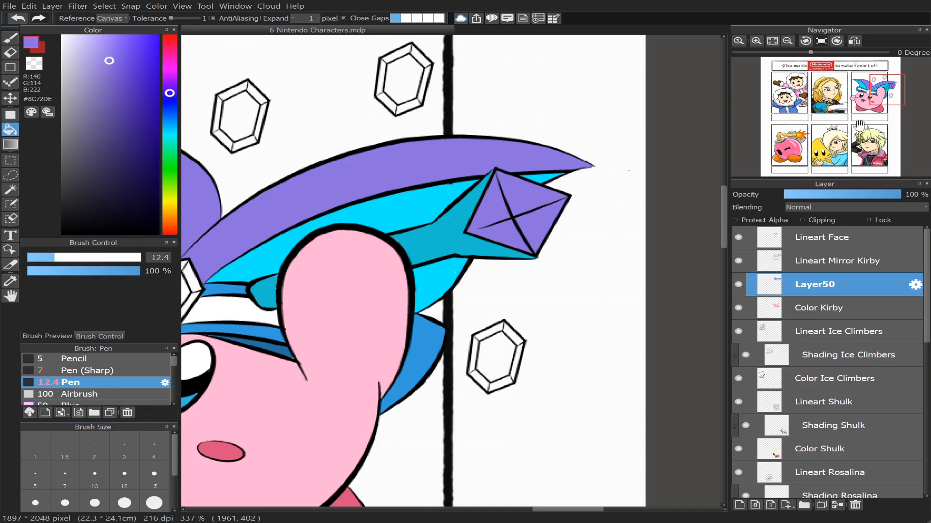
# Step: Fill the center and upper rim facets of the floating gem between the hat's two purple sections with light cyan #95F2F8
pyautogui.scroll(-4, 872, 111)
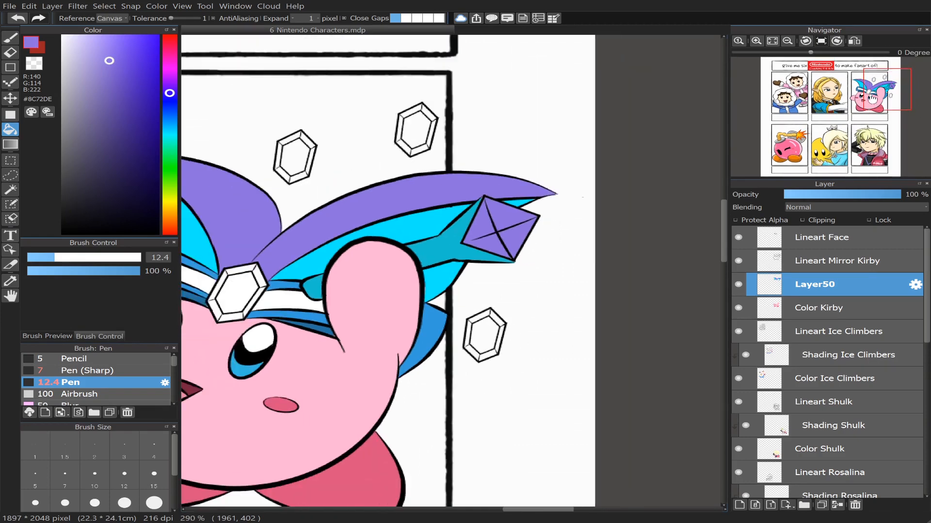
pyautogui.moveTo(890, 91)
pyautogui.mouseDown()
pyautogui.moveTo(880, 97)
pyautogui.moveTo(882, 90)
pyautogui.mouseUp()
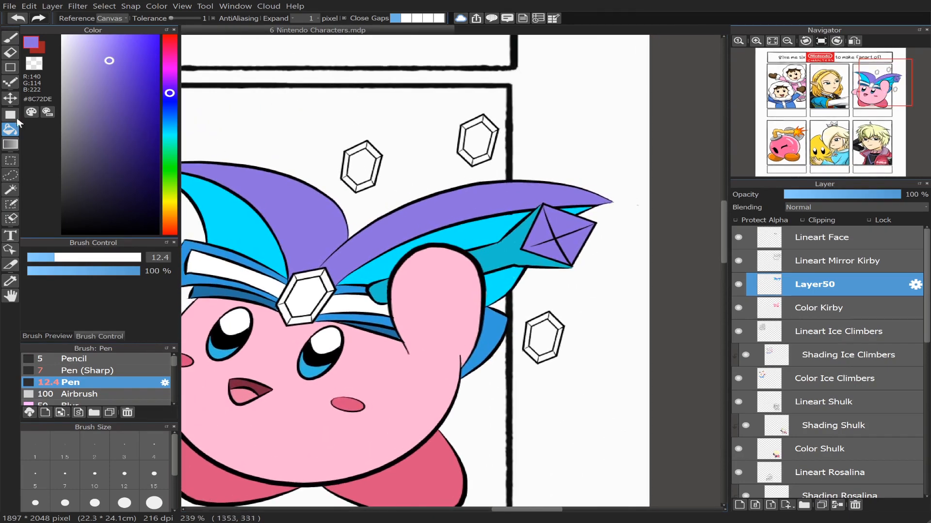
pyautogui.click(170, 134)
pyautogui.moveTo(114, 62); pyautogui.dragTo(104, 45)
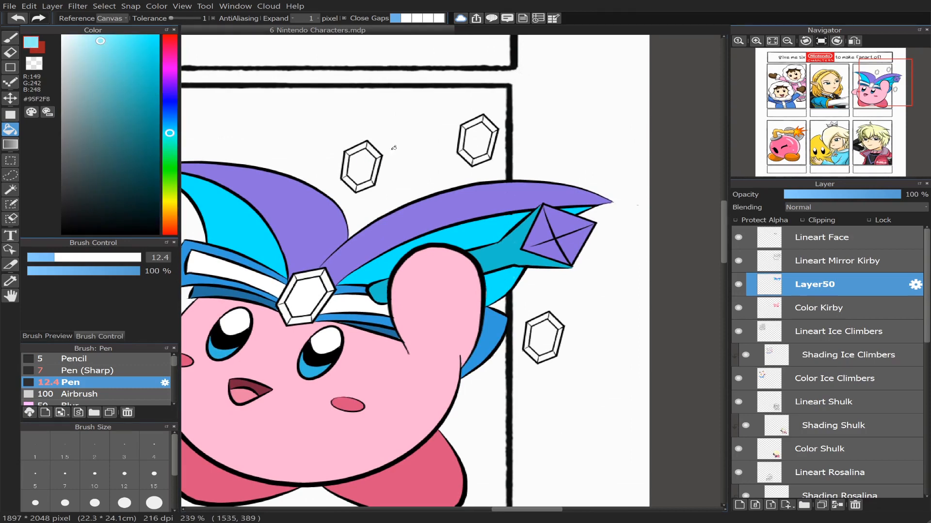
pyautogui.click(361, 164)
pyautogui.scroll(2, 368, 126)
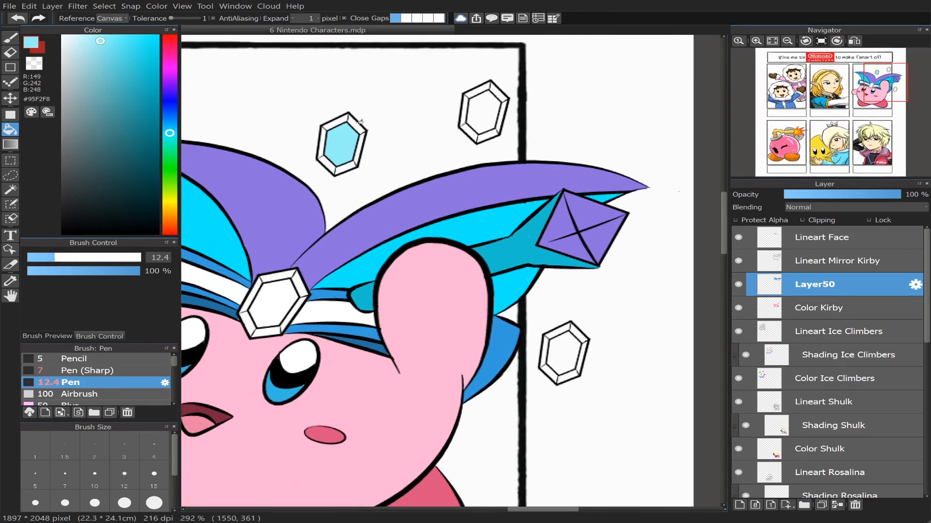
pyautogui.click(337, 121)
pyautogui.click(322, 139)
pyautogui.scroll(5, 878, 87)
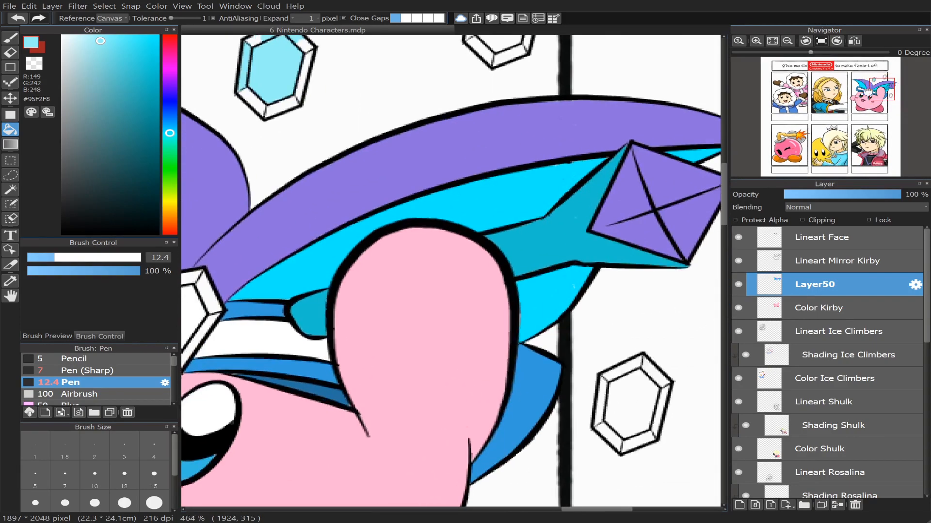
# Step: Paint the rest of that gem's rim light cyan #95F2F8 with the Pen, reducing the brush size to 9.7
pyautogui.moveTo(880, 88)
pyautogui.mouseDown()
pyautogui.moveTo(852, 84)
pyautogui.moveTo(863, 80)
pyautogui.mouseUp()
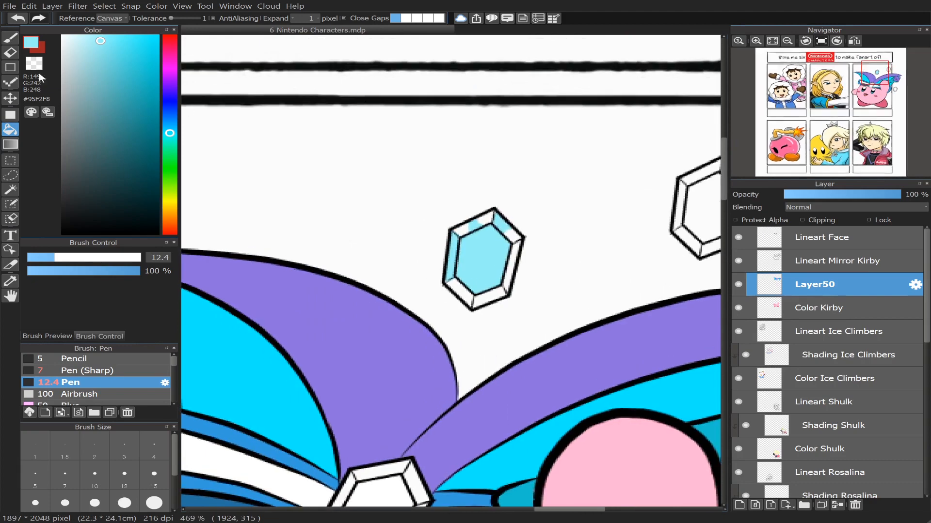
pyautogui.click(10, 38)
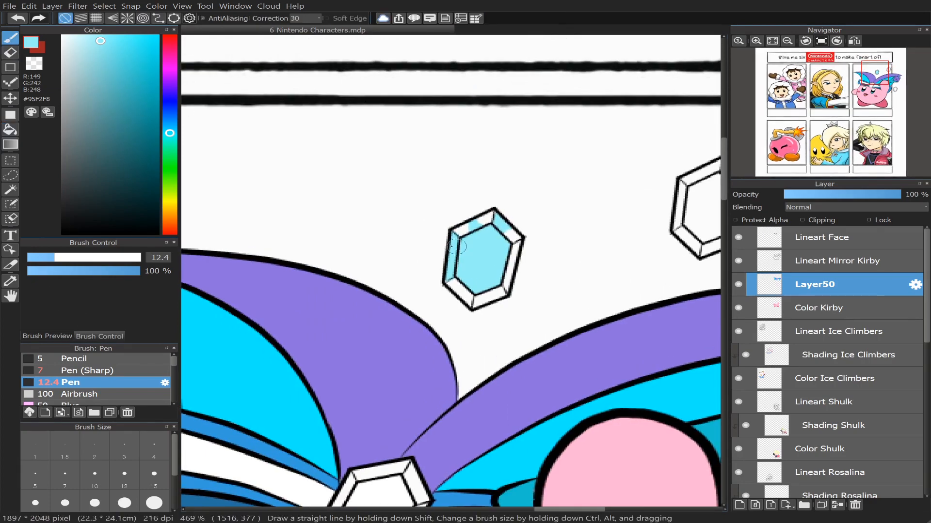
pyautogui.moveTo(457, 239)
pyautogui.mouseDown()
pyautogui.moveTo(491, 216)
pyautogui.moveTo(514, 265)
pyautogui.moveTo(516, 246)
pyautogui.moveTo(511, 283)
pyautogui.moveTo(492, 300)
pyautogui.moveTo(503, 280)
pyautogui.moveTo(479, 304)
pyautogui.moveTo(450, 276)
pyautogui.moveTo(470, 303)
pyautogui.mouseUp()
pyautogui.click(48, 257)
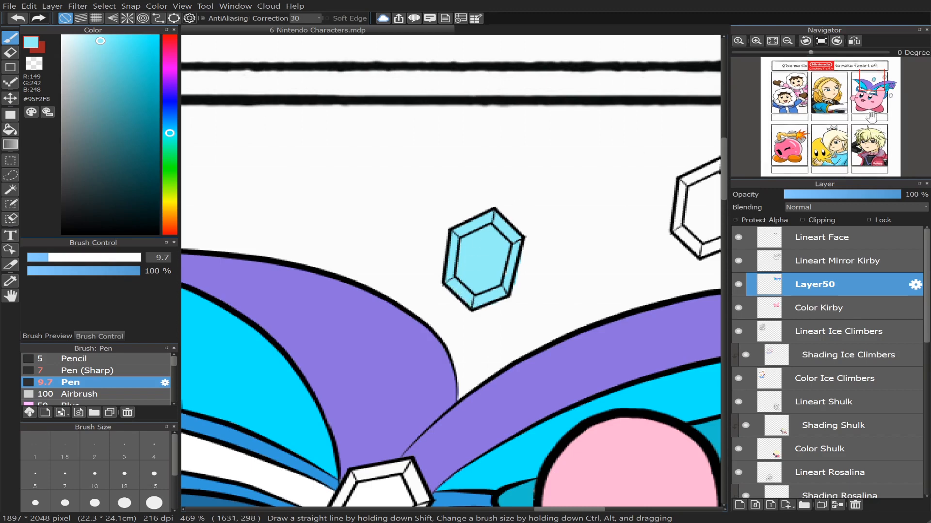
# Step: Fill the center and rim facets of the floating gem beside the panel border with pale pink #FFD6FD
pyautogui.moveTo(870, 88); pyautogui.dragTo(882, 82)
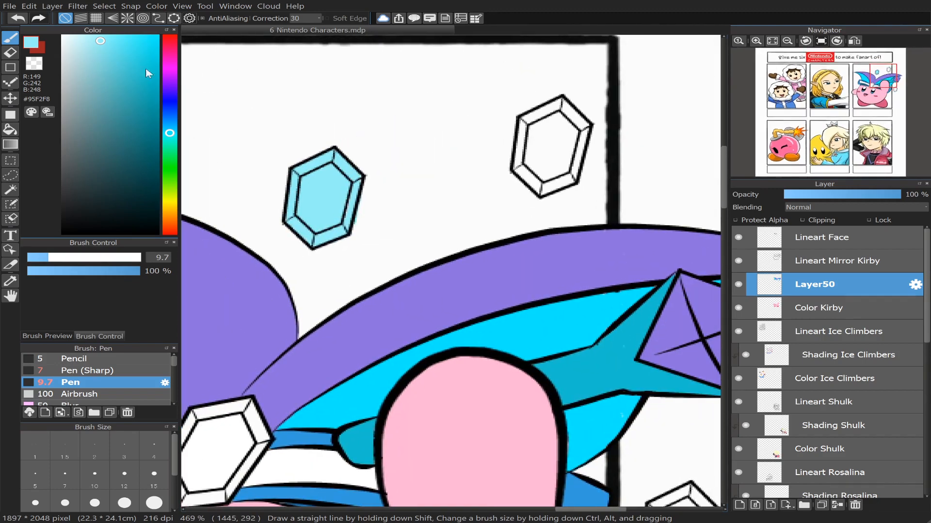
pyautogui.click(170, 69)
pyautogui.moveTo(103, 48); pyautogui.dragTo(77, 34)
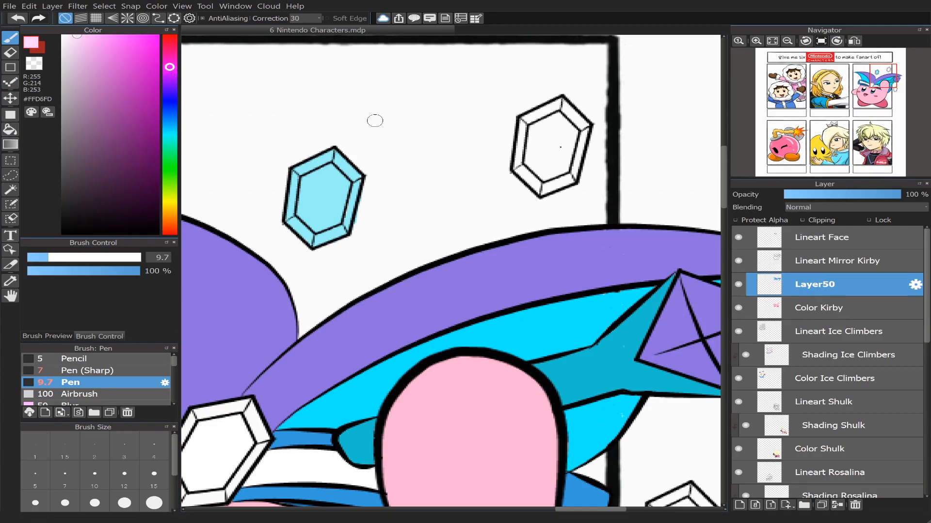
pyautogui.press('g')
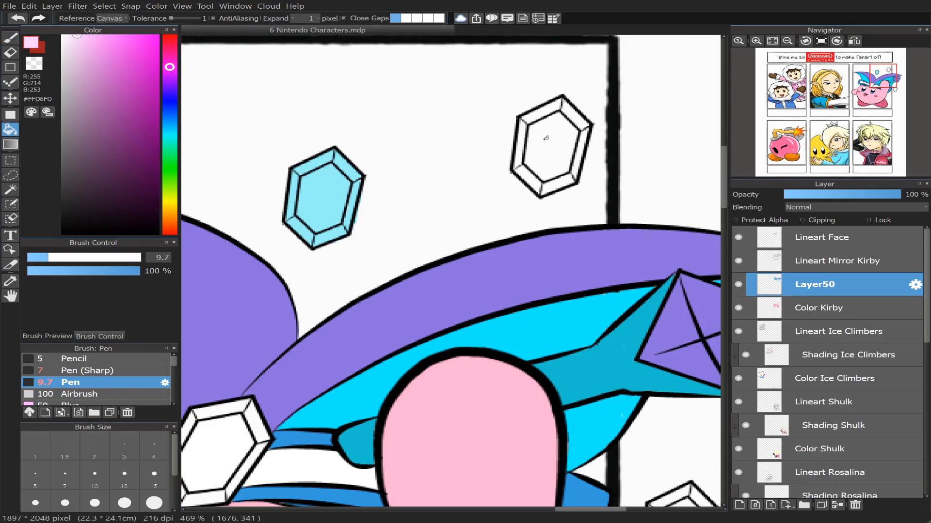
pyautogui.click(547, 109)
pyautogui.click(553, 111)
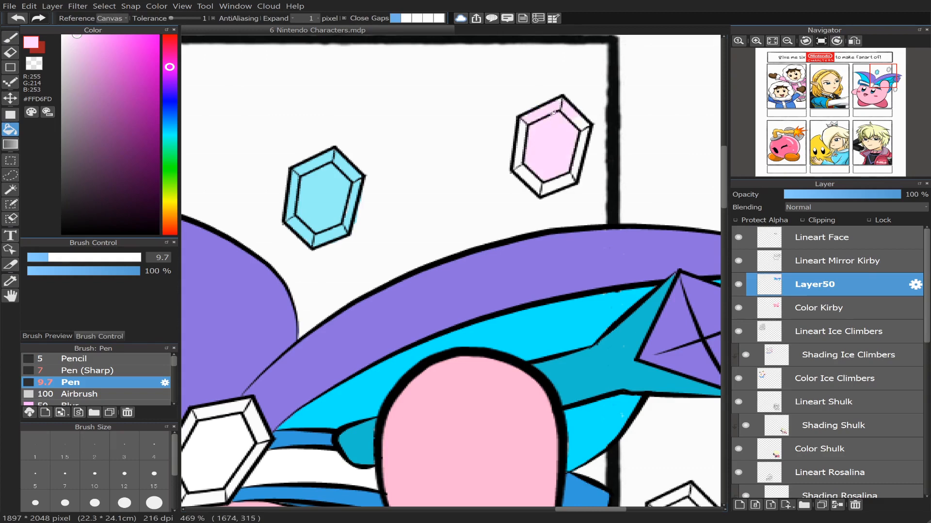
pyautogui.click(561, 178)
pyautogui.click(530, 178)
pyautogui.click(523, 139)
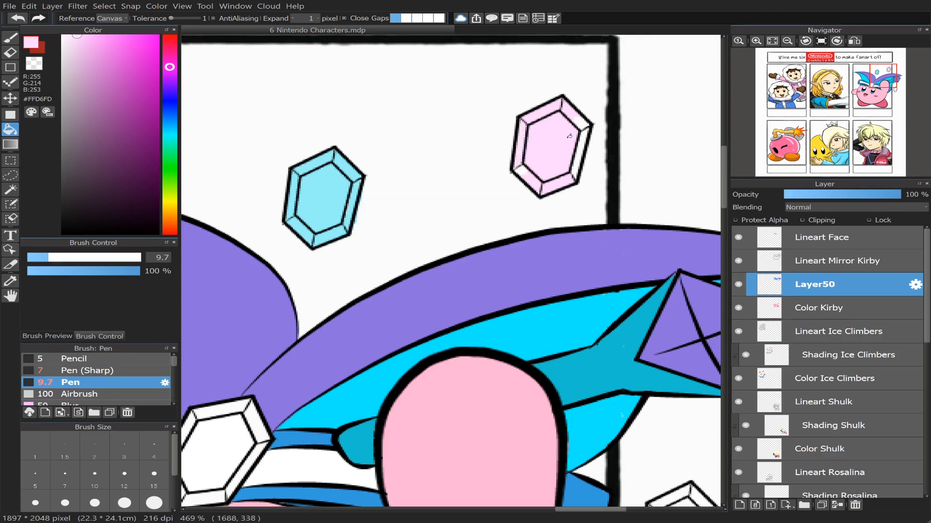
pyautogui.press('b')
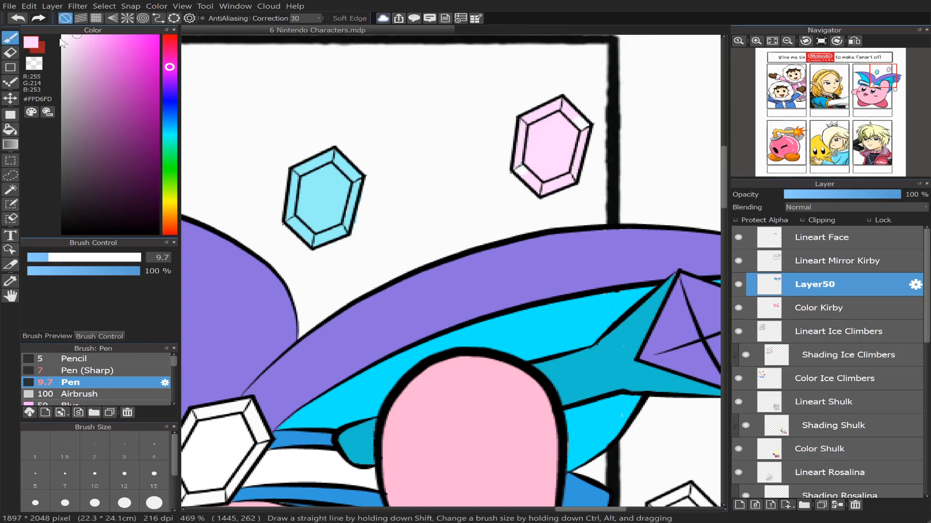
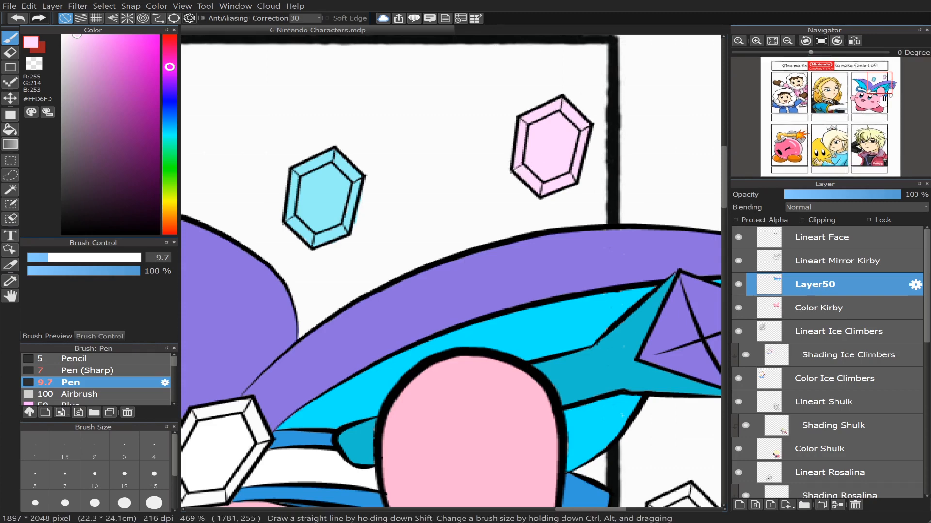
# Step: Fill the center of the floating gem outside the panel border, below the diamond, with lavender #D7A0EA
pyautogui.moveTo(881, 83); pyautogui.dragTo(885, 92)
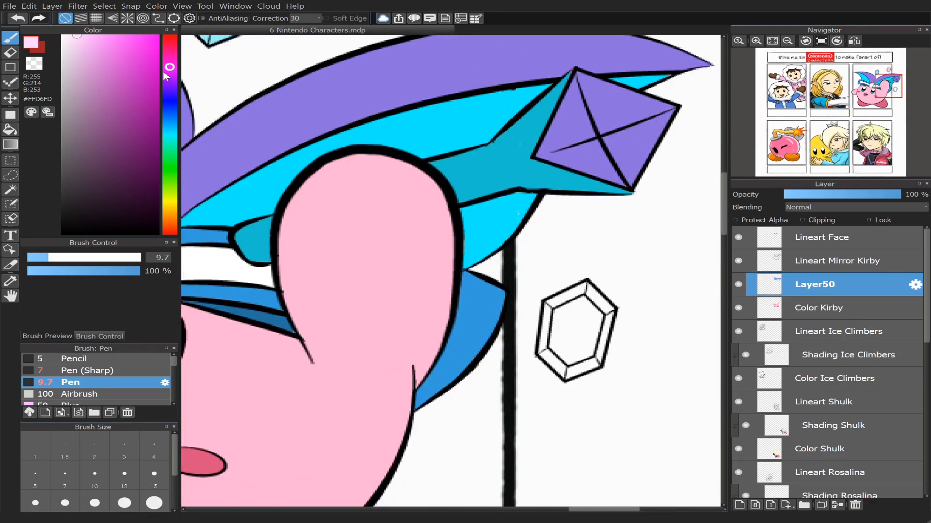
pyautogui.moveTo(171, 74)
pyautogui.mouseDown()
pyautogui.moveTo(170, 83)
pyautogui.moveTo(171, 57)
pyautogui.moveTo(170, 76)
pyautogui.mouseUp()
pyautogui.click(90, 53)
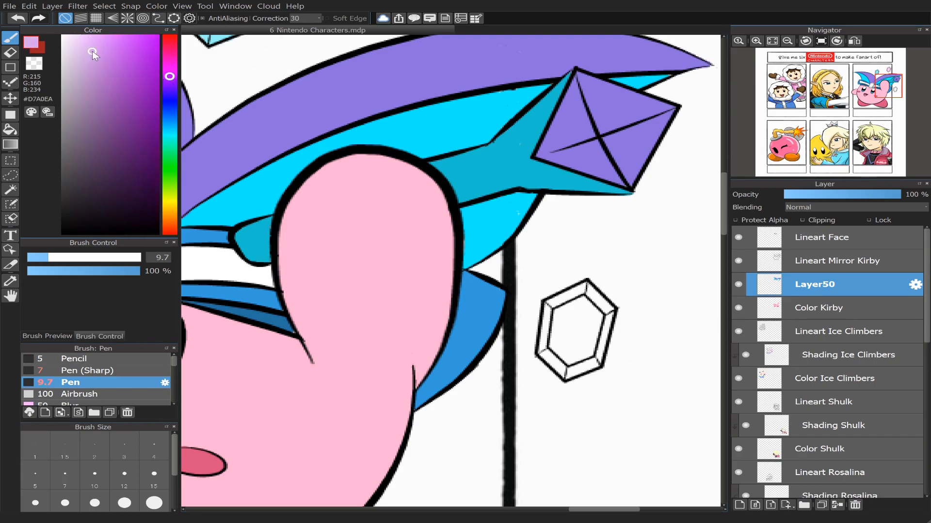
pyautogui.click(10, 129)
pyautogui.click(582, 308)
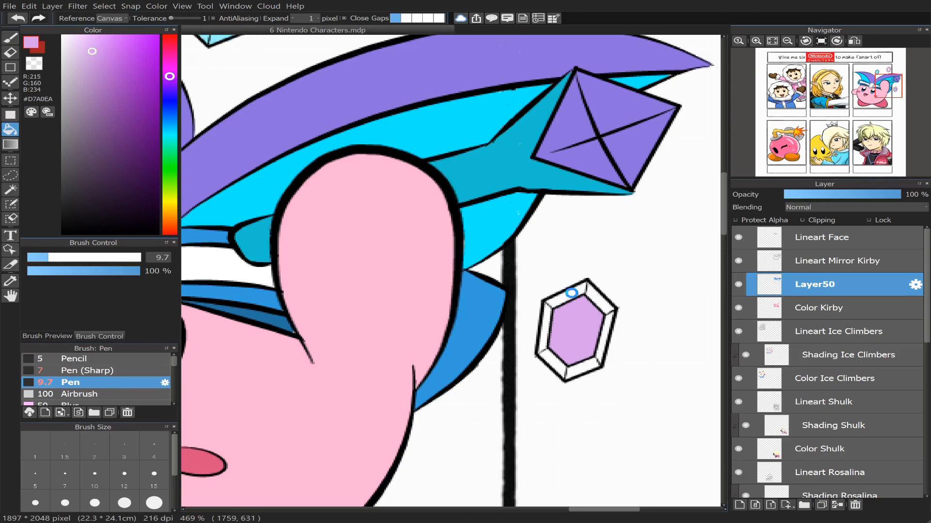
# Step: Fill that gem's rim facets with lavender #D7A0EA, painting the remaining upper facet with the Pen
pyautogui.click(572, 293)
pyautogui.click(549, 314)
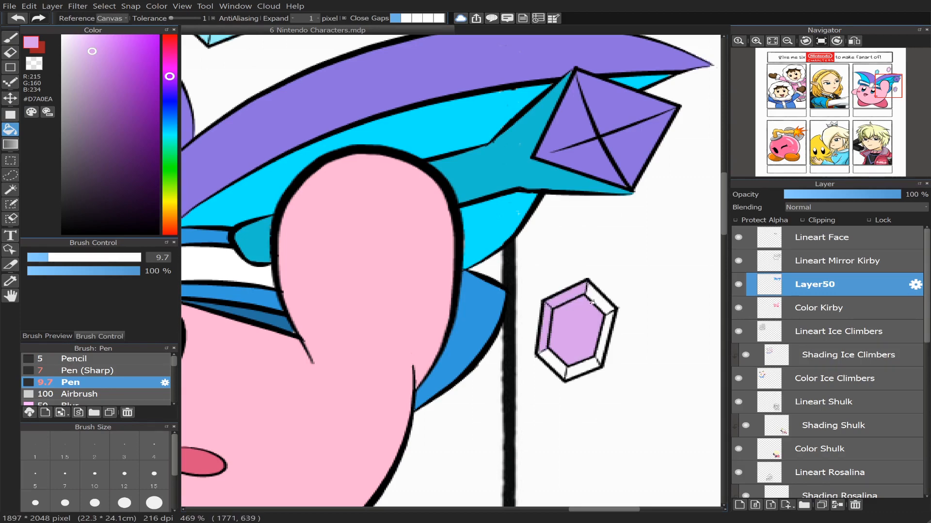
pyautogui.click(600, 294)
pyautogui.click(606, 326)
pyautogui.click(555, 357)
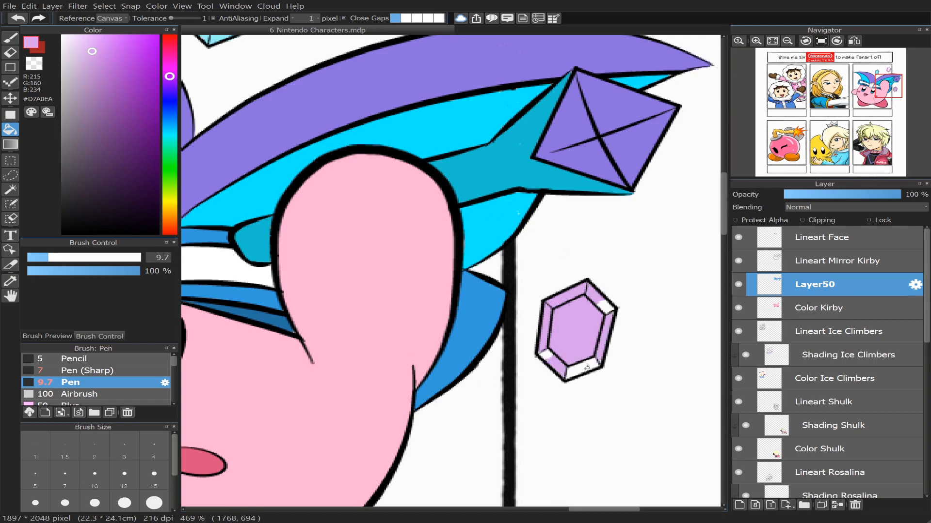
pyautogui.click(584, 369)
pyautogui.click(11, 38)
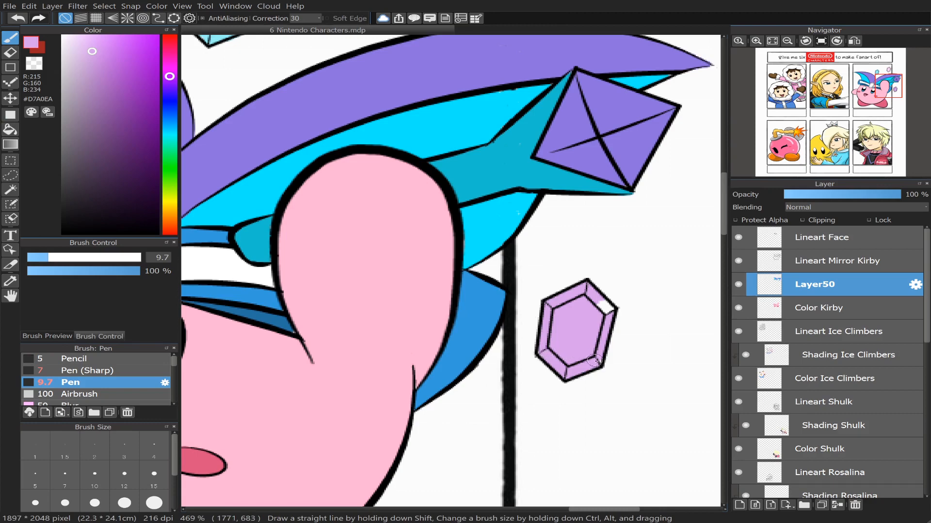
pyautogui.moveTo(596, 302); pyautogui.dragTo(609, 310)
# Step: Fill the six rim facets of the headband's gem with yellow #F5DE16, leaving its center white
pyautogui.scroll(-4, 840, 117)
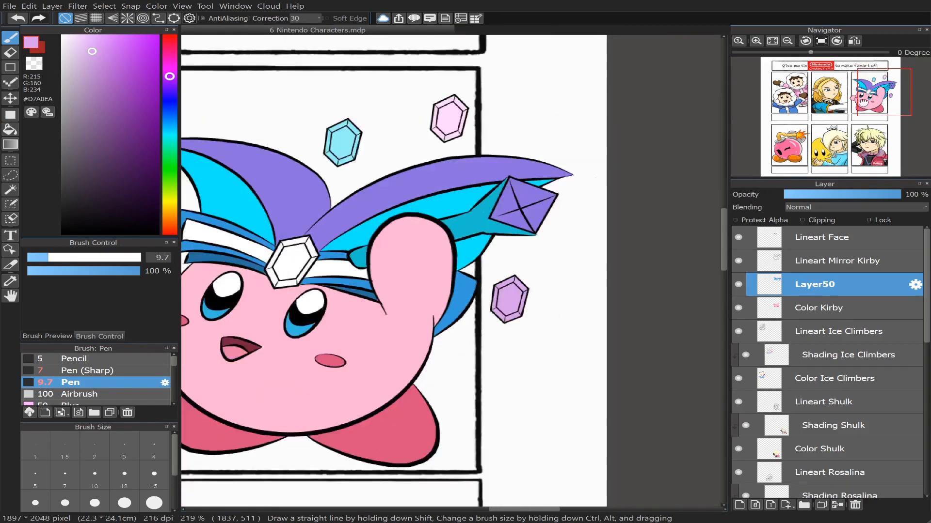
pyautogui.moveTo(880, 99); pyautogui.dragTo(864, 101)
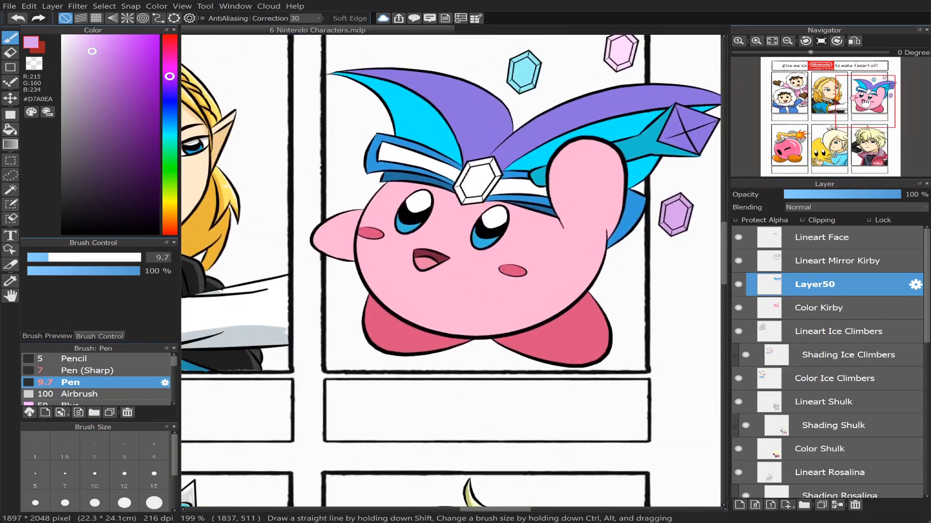
pyautogui.scroll(2, 865, 101)
pyautogui.click(170, 200)
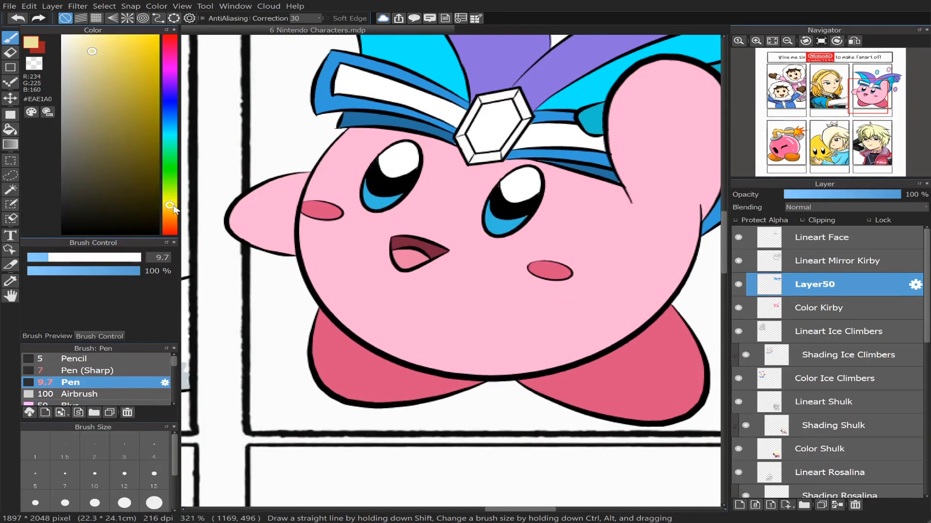
pyautogui.moveTo(108, 56); pyautogui.dragTo(152, 45)
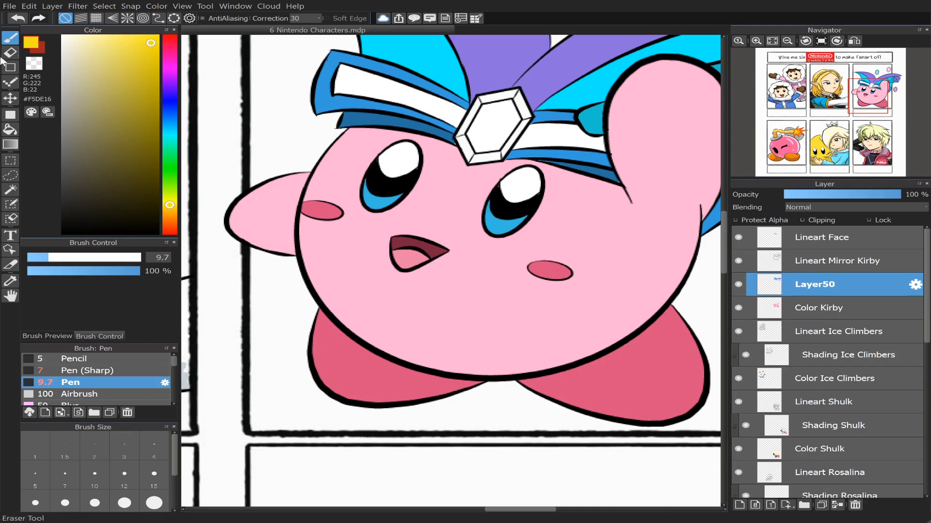
pyautogui.click(10, 129)
pyautogui.click(504, 93)
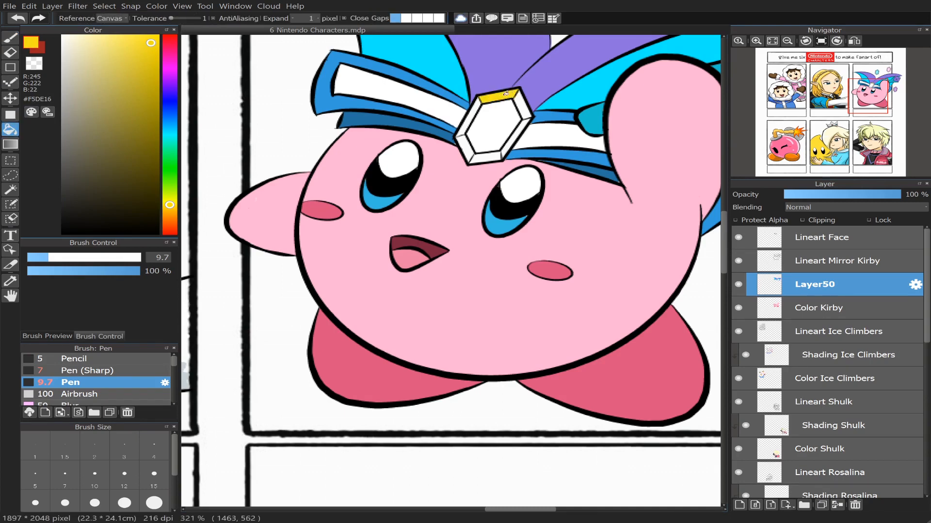
pyautogui.click(524, 109)
pyautogui.click(516, 135)
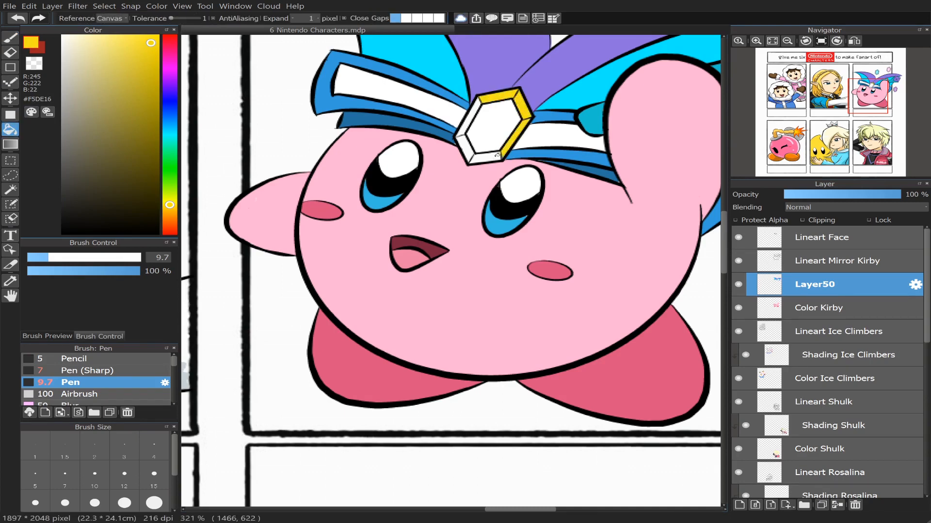
pyautogui.click(490, 155)
pyautogui.click(465, 148)
pyautogui.click(467, 119)
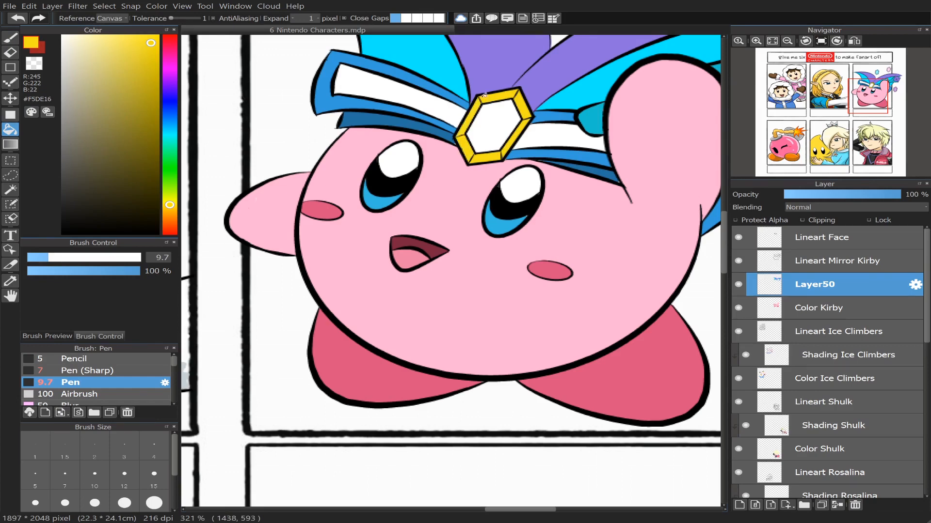
# Step: Activate the Lineart Mirror Kirby layer and set up the Pen in black #000000 at size 7
pyautogui.moveTo(796, 107)
pyautogui.moveTo(869, 99)
pyautogui.mouseDown()
pyautogui.moveTo(878, 94)
pyautogui.moveTo(864, 92)
pyautogui.moveTo(879, 99)
pyautogui.mouseUp()
pyautogui.scroll(2, 878, 99)
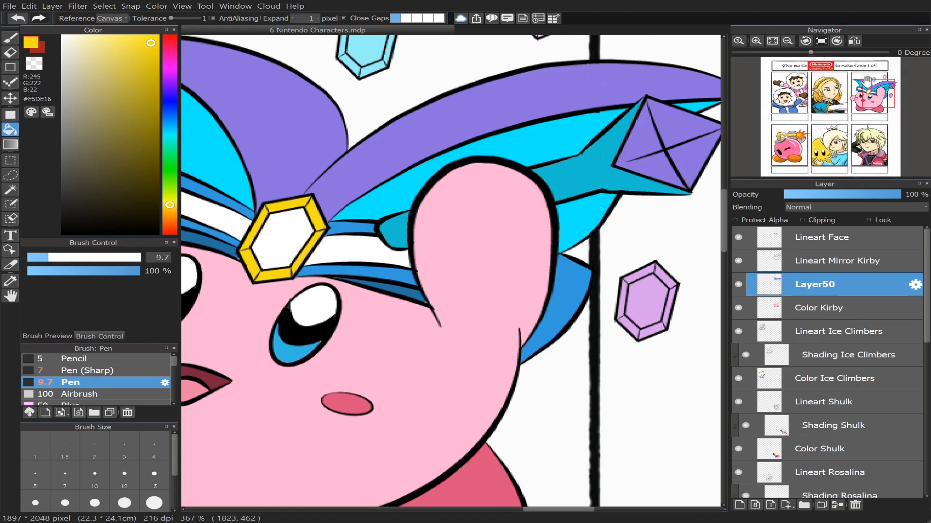
pyautogui.scroll(2, 879, 94)
pyautogui.moveTo(880, 94)
pyautogui.mouseDown()
pyautogui.moveTo(869, 98)
pyautogui.moveTo(890, 83)
pyautogui.mouseUp()
pyautogui.click(38, 50)
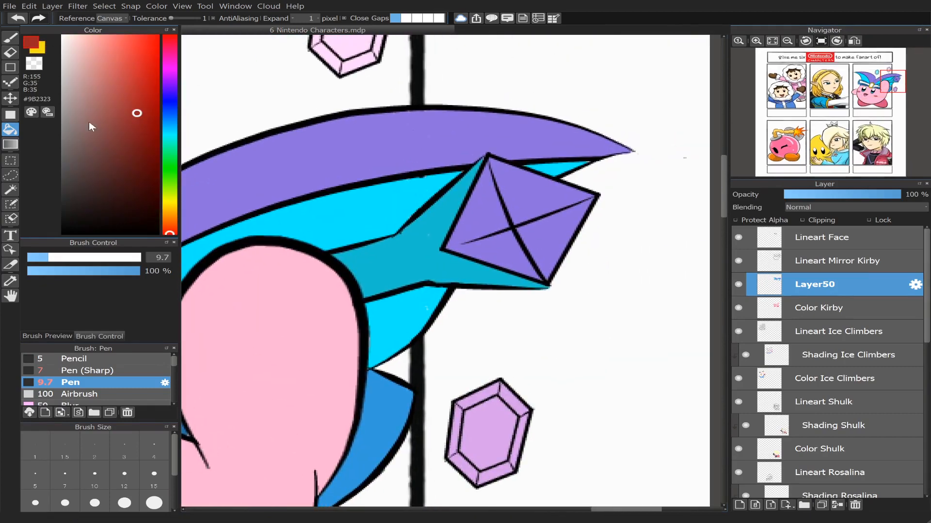
pyautogui.moveTo(88, 120); pyautogui.dragTo(15, 255)
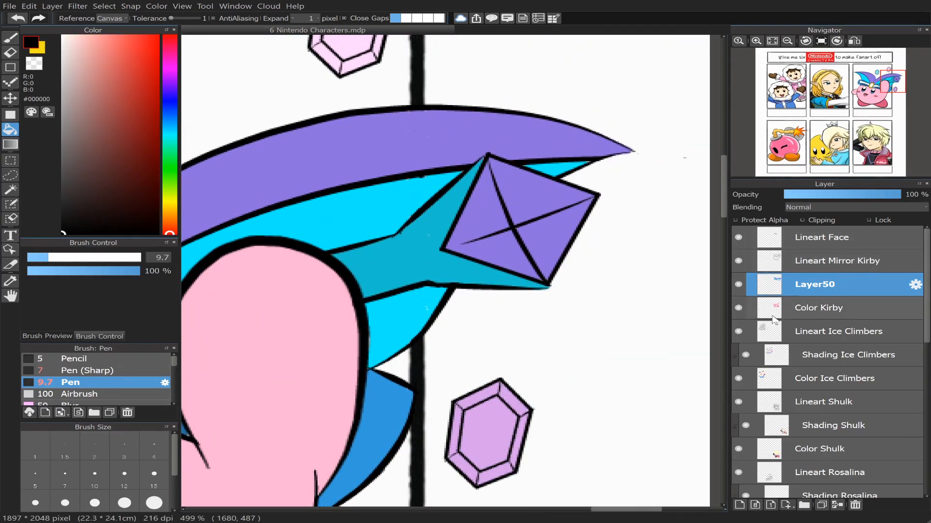
pyautogui.click(739, 258)
pyautogui.click(743, 260)
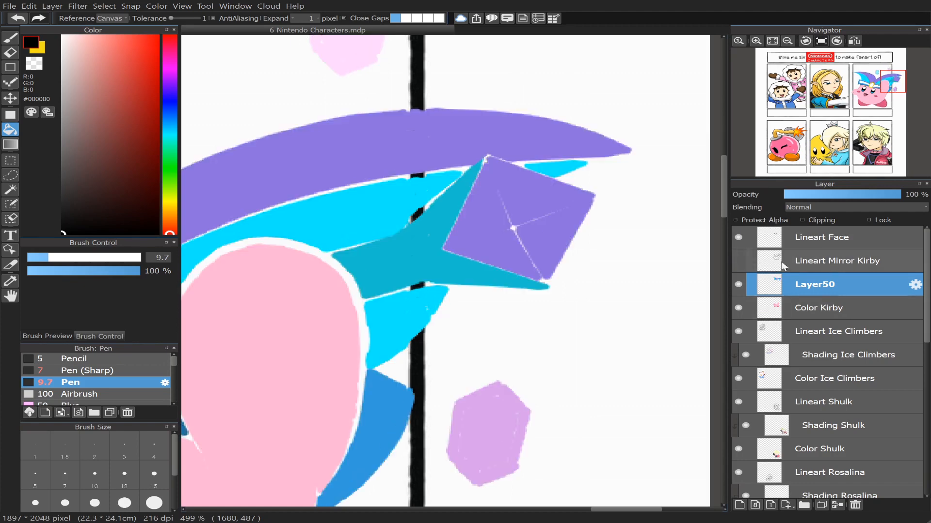
pyautogui.click(795, 261)
pyautogui.click(11, 37)
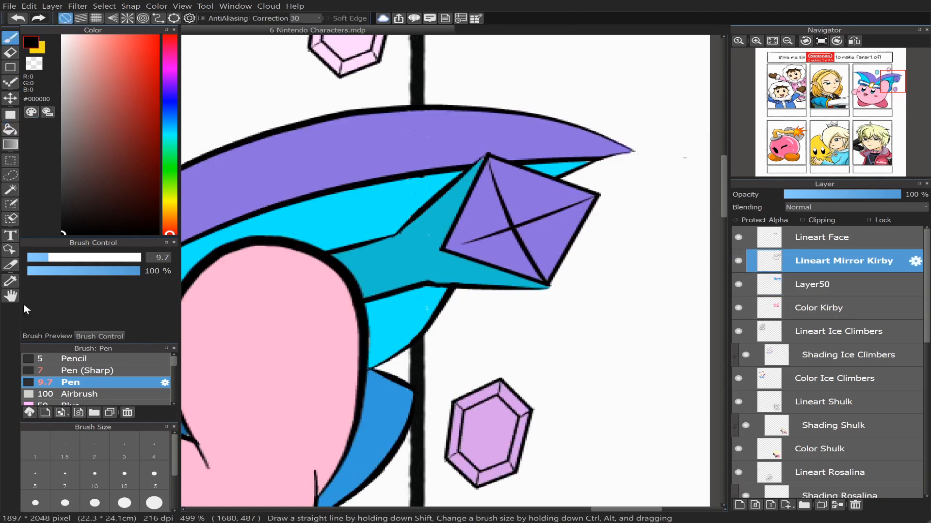
pyautogui.click(65, 473)
pyautogui.moveTo(402, 229)
pyautogui.mouseDown()
pyautogui.moveTo(407, 257)
pyautogui.moveTo(432, 269)
pyautogui.mouseUp()
pyautogui.hotkey('ctrl', 'z')
pyautogui.moveTo(400, 232)
pyautogui.mouseDown()
pyautogui.moveTo(433, 275)
pyautogui.moveTo(409, 265)
pyautogui.moveTo(433, 278)
pyautogui.mouseUp()
pyautogui.hotkey('ctrl', 'z')
pyautogui.hotkey('ctrl', 'z')
pyautogui.moveTo(399, 227)
pyautogui.mouseDown()
pyautogui.moveTo(402, 252)
pyautogui.moveTo(427, 276)
pyautogui.mouseUp()
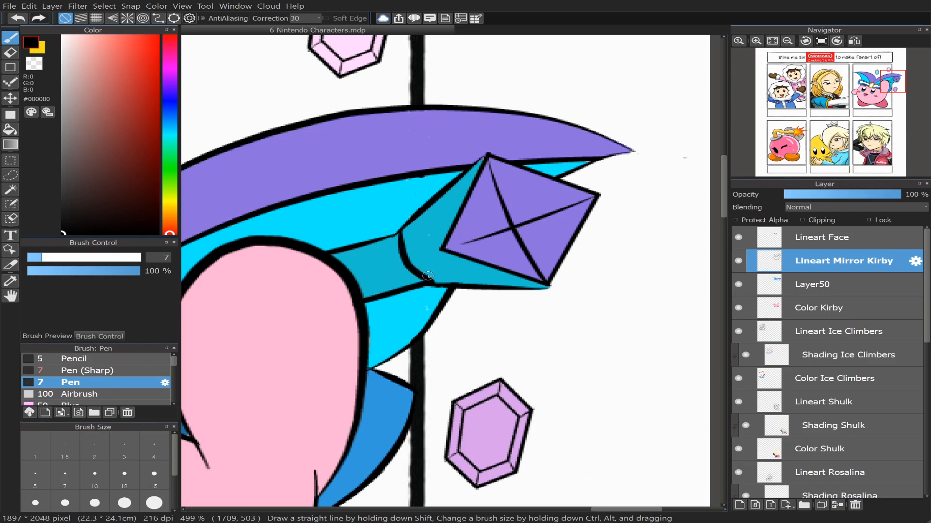
# Step: Draw a curved black line with Pen (Sharp) at size 7, separating the flared teal mount behind the diamond from its handle
pyautogui.click(123, 371)
pyautogui.hotkey('ctrl', 'z')
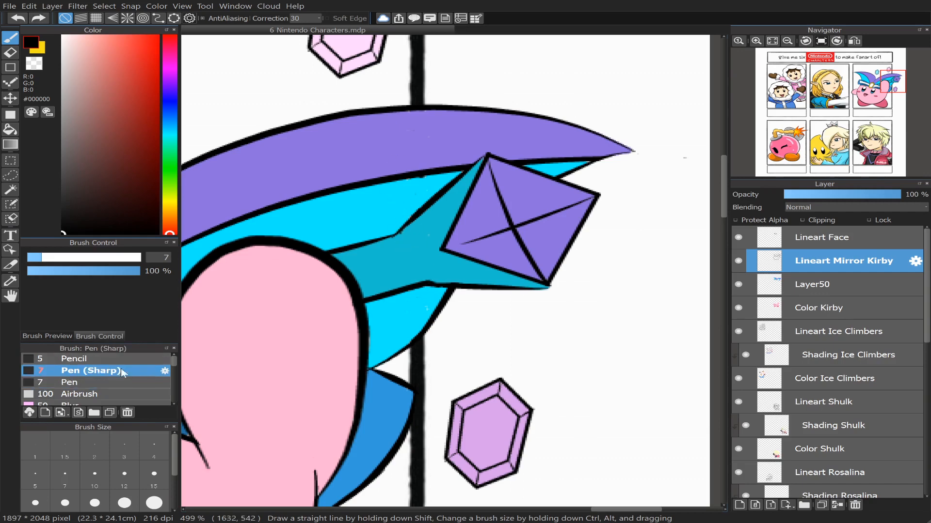
pyautogui.moveTo(400, 232)
pyautogui.mouseDown()
pyautogui.moveTo(409, 272)
pyautogui.moveTo(428, 280)
pyautogui.mouseUp()
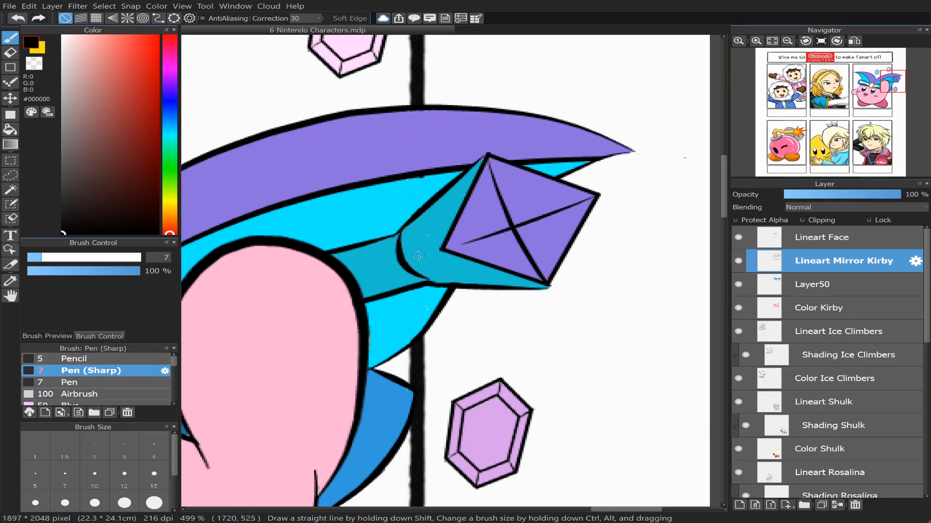
pyautogui.hotkey('ctrl', 'z')
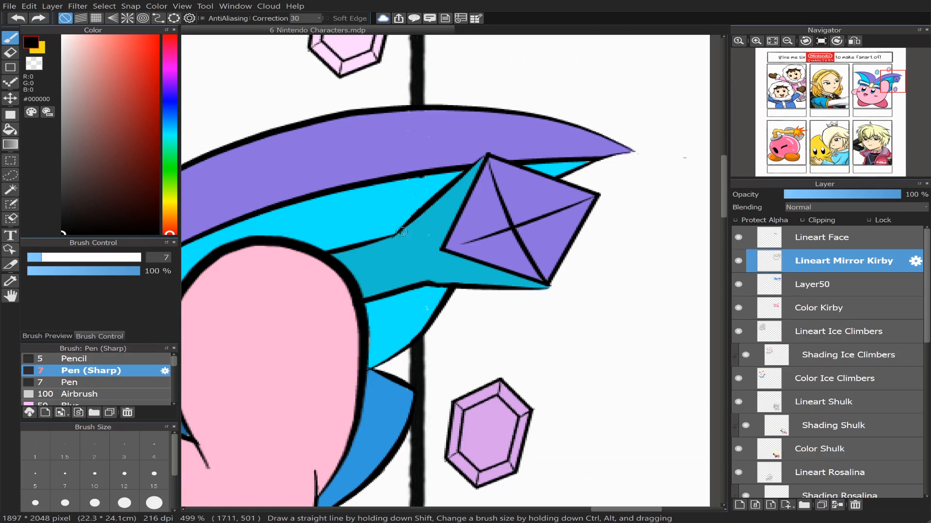
pyautogui.moveTo(401, 232)
pyautogui.mouseDown()
pyautogui.moveTo(407, 263)
pyautogui.moveTo(427, 281)
pyautogui.mouseUp()
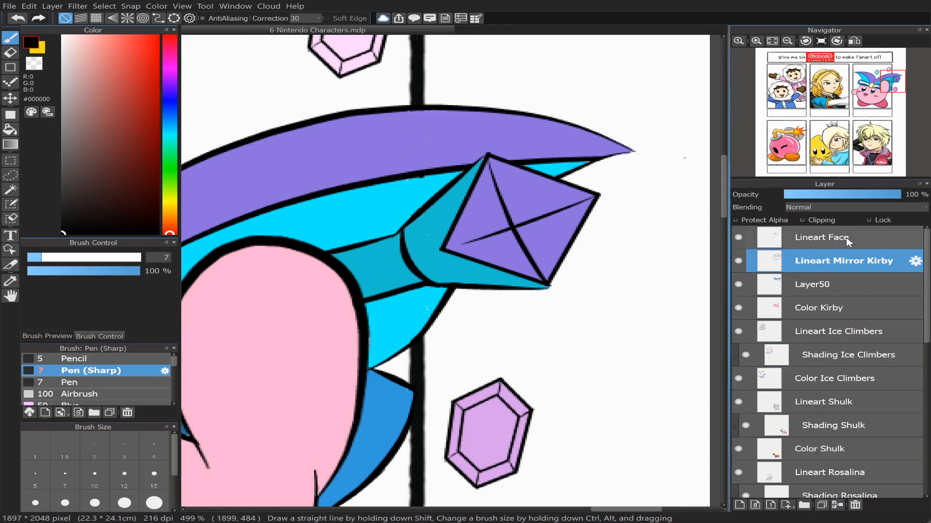
# Step: Fill the flared mount behind the diamond with yellow #F5DE16 on Layer50 and reduce Pen (Sharp) to size 5.6
pyautogui.click(851, 288)
pyautogui.press('x')
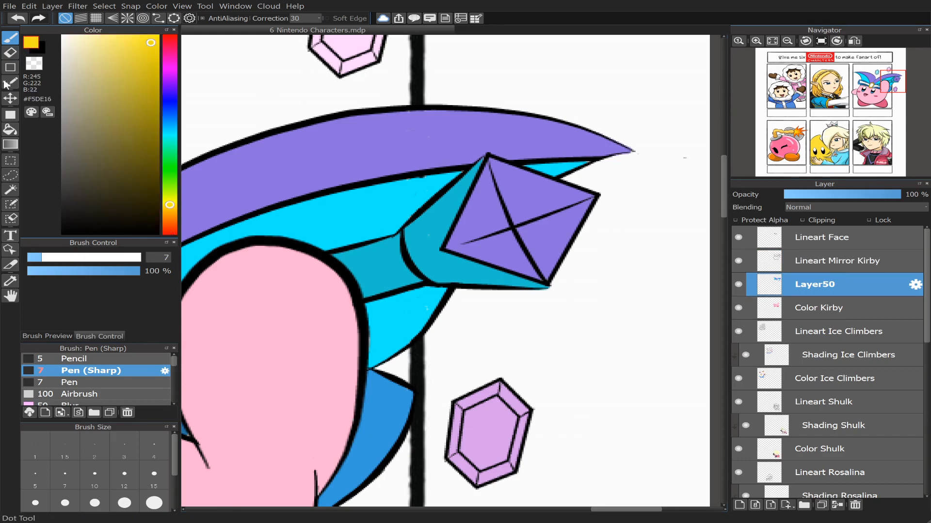
pyautogui.press('g')
pyautogui.click(430, 227)
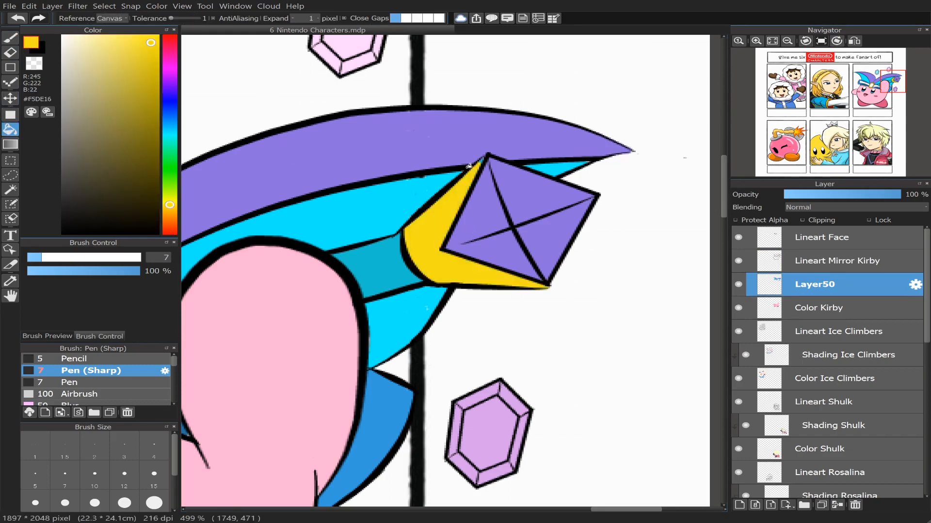
pyautogui.press('b')
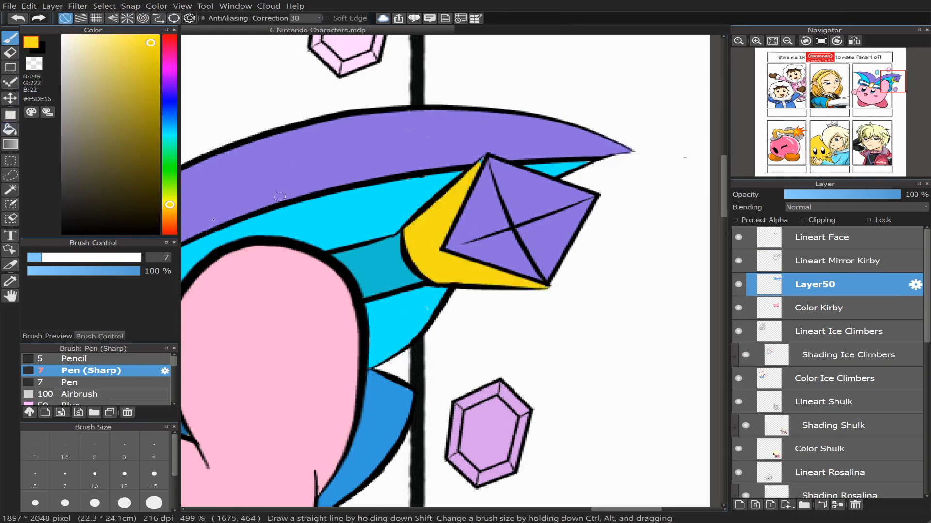
pyautogui.moveTo(39, 261); pyautogui.dragTo(41, 262)
# Step: Merge Layer50 down into the Color Kirby layer
pyautogui.scroll(-3, 855, 131)
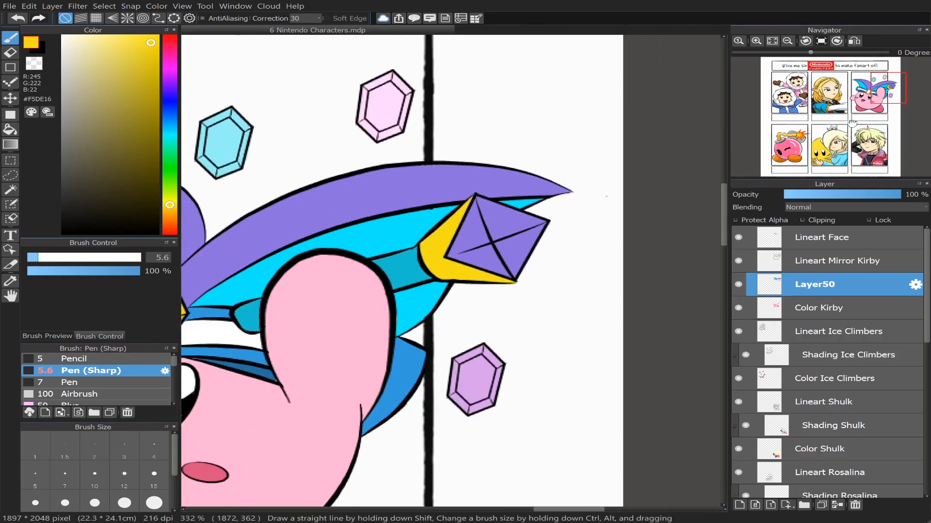
pyautogui.moveTo(873, 99)
pyautogui.mouseDown()
pyautogui.moveTo(863, 103)
pyautogui.moveTo(876, 96)
pyautogui.mouseUp()
pyautogui.scroll(-3, 863, 103)
pyautogui.click(837, 505)
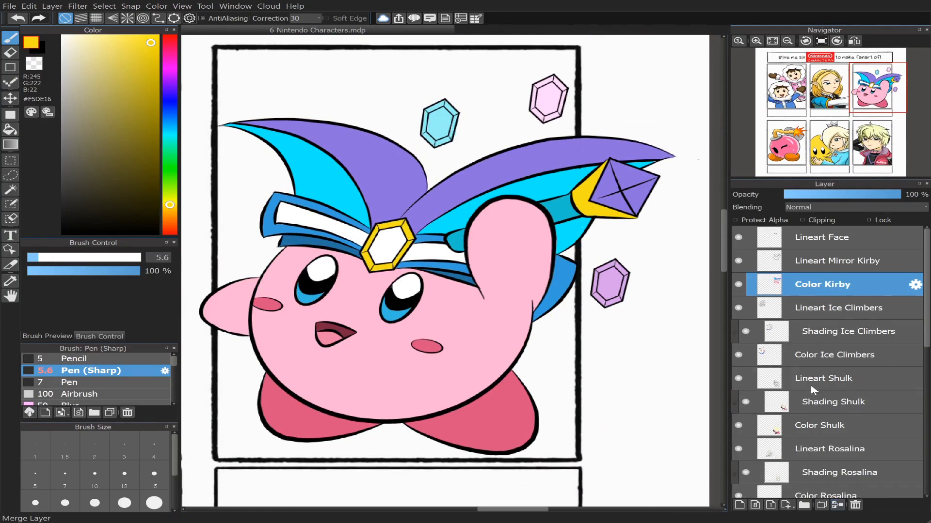
# Step: Add a new layer clipped to Color Kirby and name it Shading Kirby
pyautogui.click(739, 505)
pyautogui.click(826, 219)
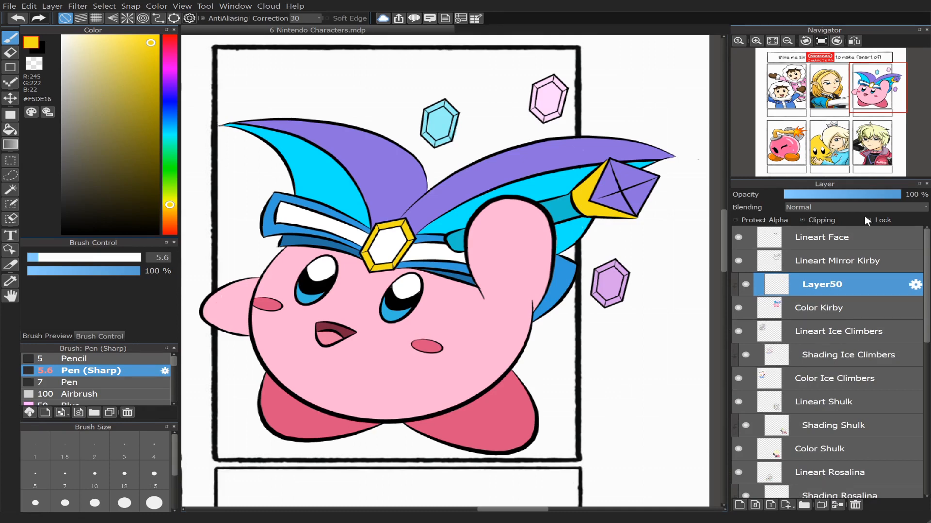
pyautogui.press('Return')
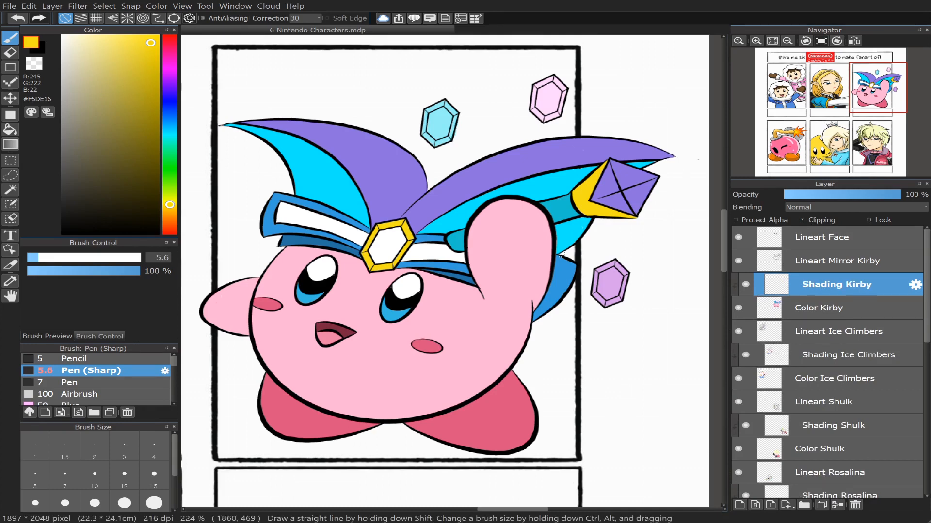
# Step: Sample Kirby's body pink, darken it to #D66697 for shading, and switch to the Pen at size 15
pyautogui.click(873, 94)
pyautogui.moveTo(872, 94); pyautogui.dragTo(869, 103)
pyautogui.rightClick(515, 268)
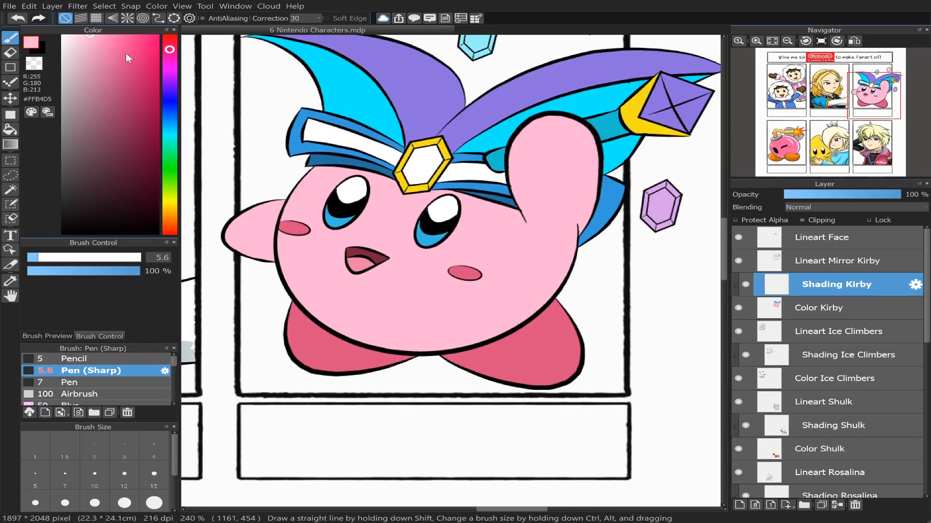
pyautogui.moveTo(97, 46); pyautogui.dragTo(113, 68)
pyautogui.click(111, 383)
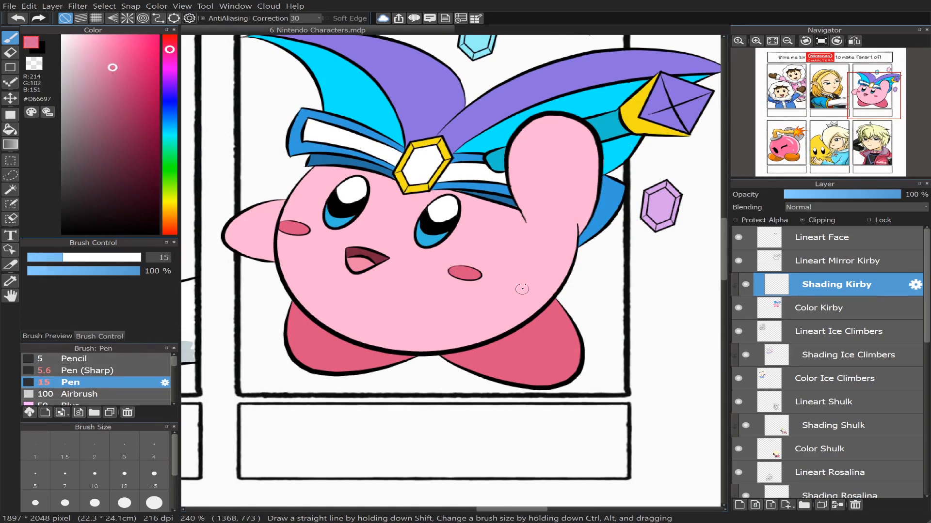
pyautogui.moveTo(533, 291); pyautogui.dragTo(540, 284)
pyautogui.hotkey('ctrl', 'z')
pyautogui.moveTo(113, 69); pyautogui.dragTo(111, 53)
pyautogui.moveTo(535, 295)
pyautogui.mouseDown()
pyautogui.moveTo(500, 311)
pyautogui.moveTo(505, 284)
pyautogui.mouseUp()
pyautogui.hotkey('ctrl', 'z')
# Step: Set the shading color to pink #F977B0 and paint a shadow along the underside of Kirby's outstretched arm
pyautogui.moveTo(112, 60); pyautogui.dragTo(112, 39)
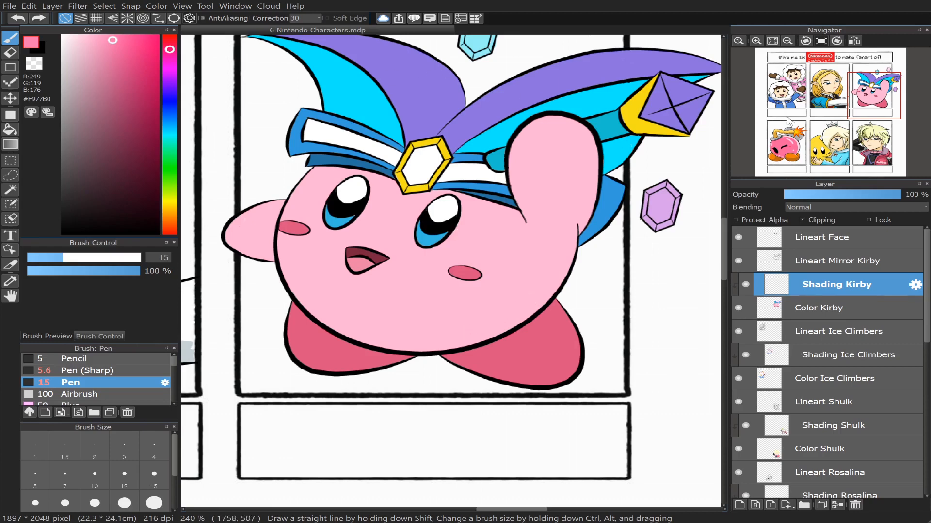
pyautogui.scroll(3, 861, 107)
pyautogui.moveTo(867, 110); pyautogui.dragTo(856, 108)
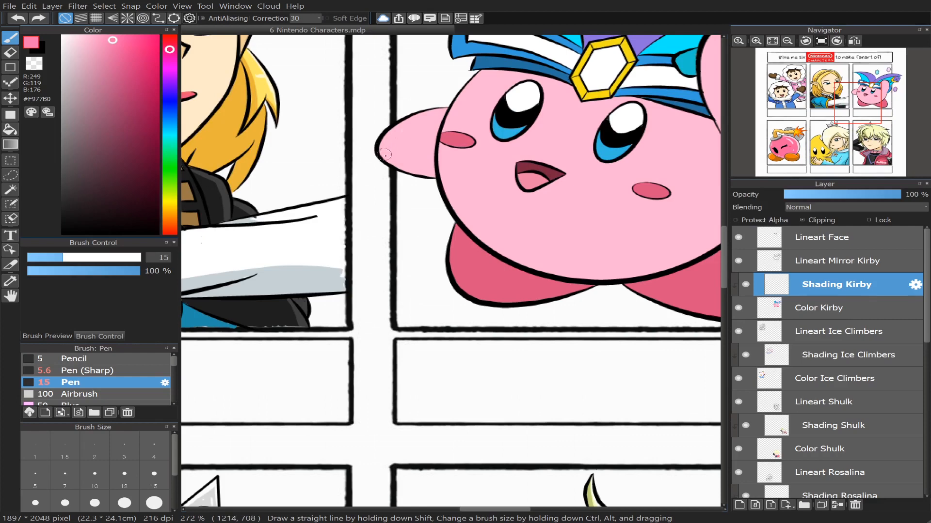
pyautogui.moveTo(381, 151)
pyautogui.mouseDown()
pyautogui.moveTo(435, 165)
pyautogui.moveTo(412, 173)
pyautogui.moveTo(431, 175)
pyautogui.mouseUp()
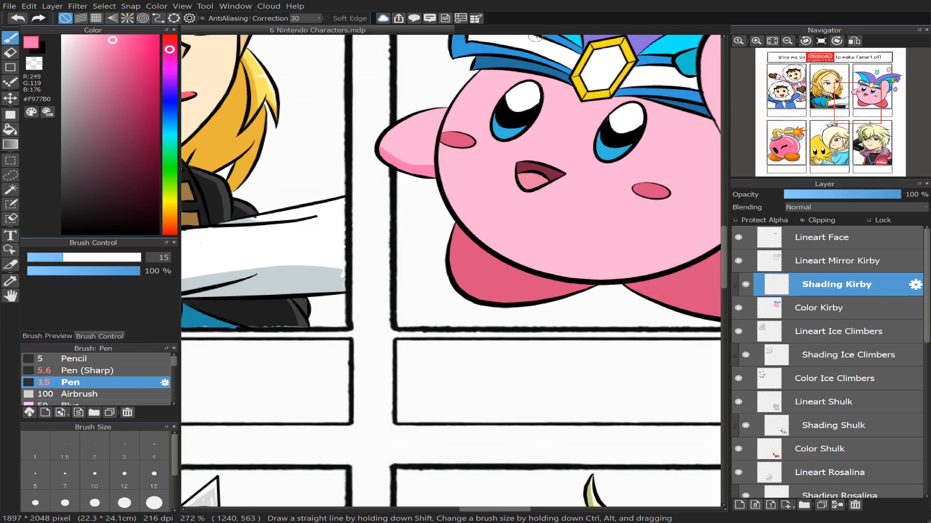
# Step: Set the Pen to size 32 and paint a curved pink shadow band across the lower part of Kirby's round body
pyautogui.moveTo(854, 103); pyautogui.dragTo(864, 103)
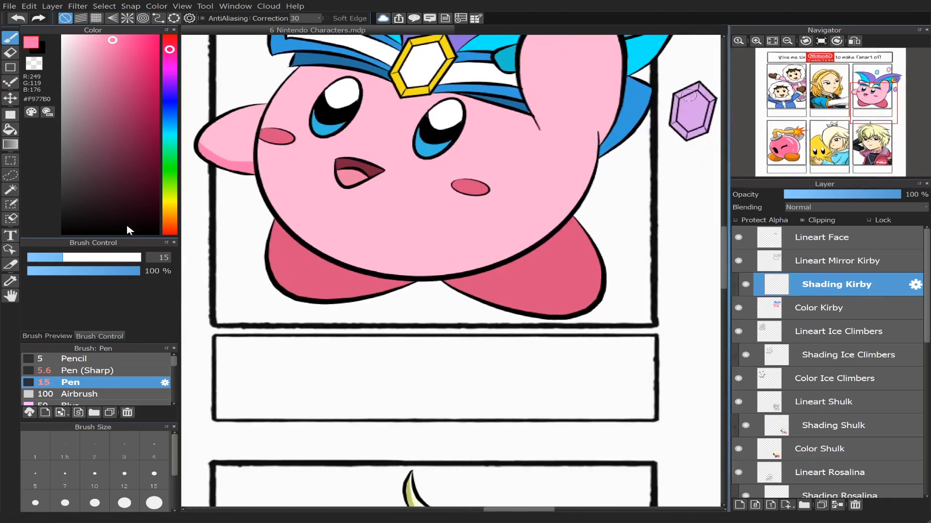
pyautogui.moveTo(84, 261); pyautogui.dragTo(100, 262)
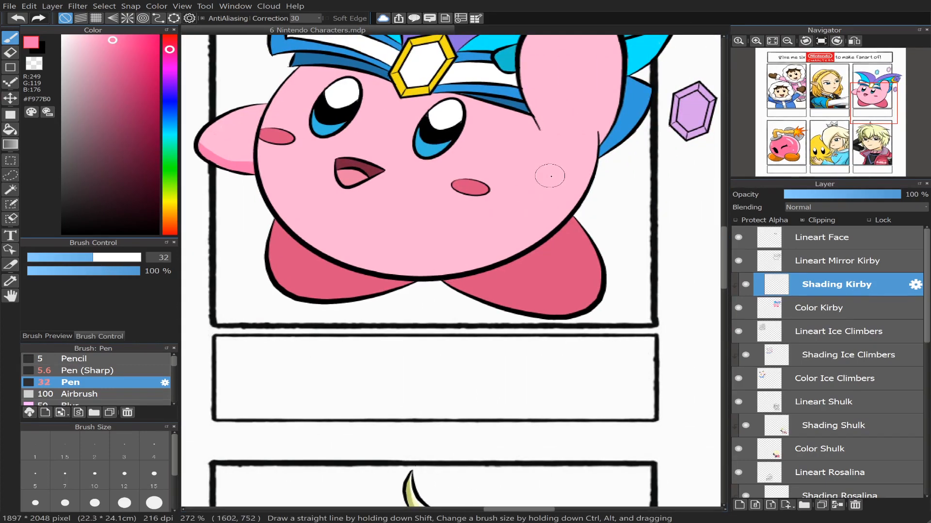
pyautogui.moveTo(593, 147)
pyautogui.mouseDown()
pyautogui.moveTo(576, 184)
pyautogui.moveTo(492, 249)
pyautogui.moveTo(393, 289)
pyautogui.mouseUp()
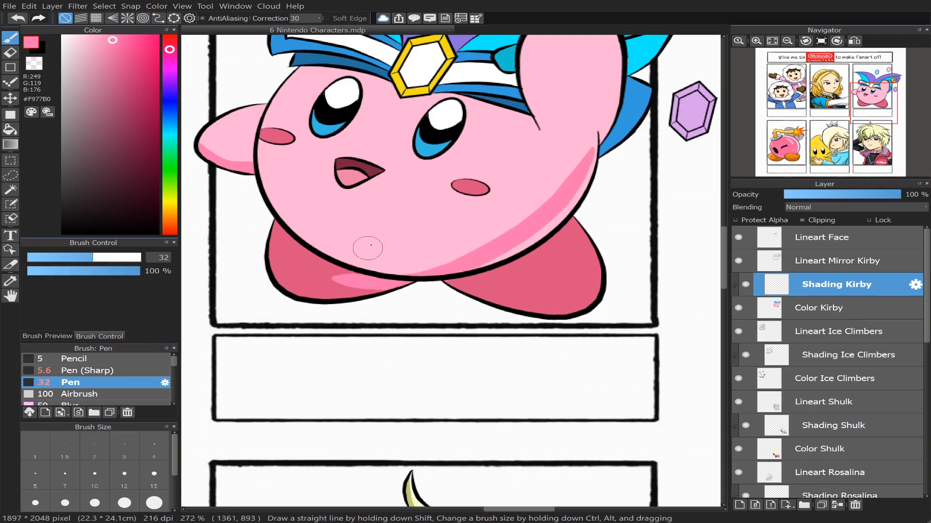
pyautogui.hotkey('ctrl', 'z')
pyautogui.moveTo(304, 242)
pyautogui.mouseDown()
pyautogui.moveTo(463, 260)
pyautogui.moveTo(517, 249)
pyautogui.moveTo(573, 211)
pyautogui.moveTo(384, 260)
pyautogui.moveTo(271, 245)
pyautogui.moveTo(283, 225)
pyautogui.moveTo(324, 242)
pyautogui.moveTo(436, 252)
pyautogui.moveTo(504, 239)
pyautogui.moveTo(577, 202)
pyautogui.moveTo(592, 171)
pyautogui.mouseUp()
pyautogui.hotkey('ctrl', 'z')
pyautogui.hotkey('ctrl', 'z')
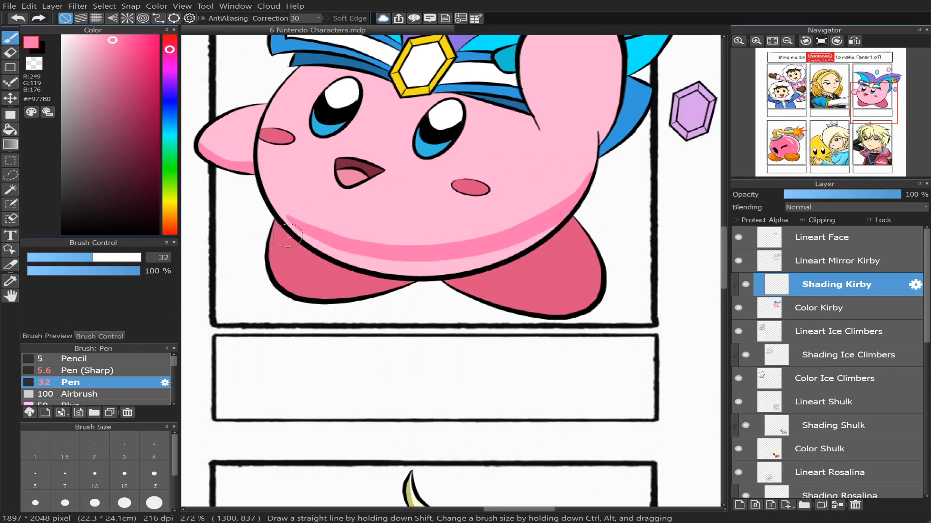
# Step: Fill the gap between the body's shadow band and its lower outline, and touch up the shadow's right end with the Pen at size 12.9
pyautogui.moveTo(89, 265); pyautogui.dragTo(53, 264)
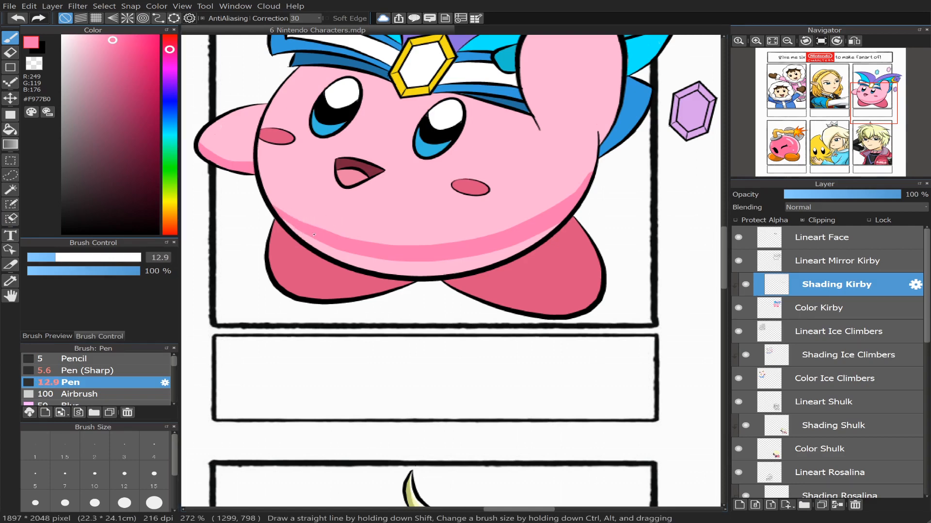
pyautogui.click(10, 129)
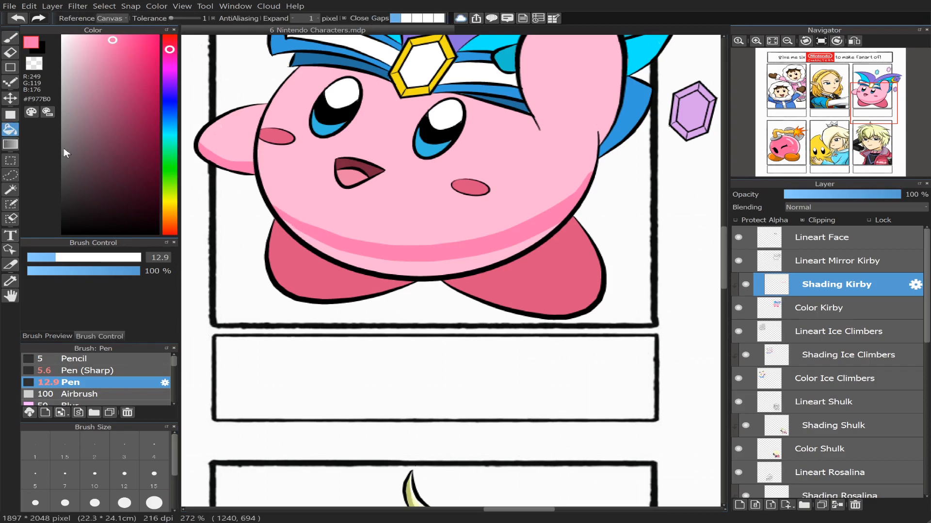
pyautogui.click(416, 263)
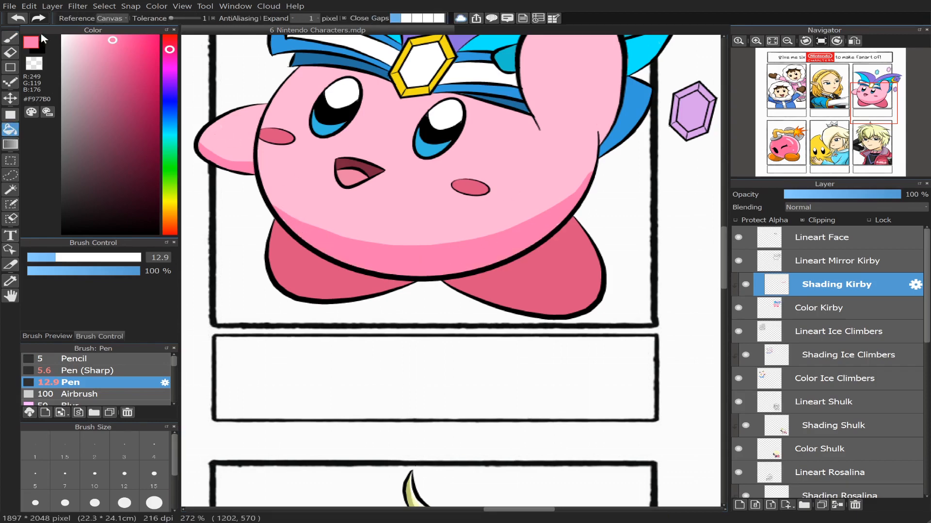
pyautogui.click(11, 37)
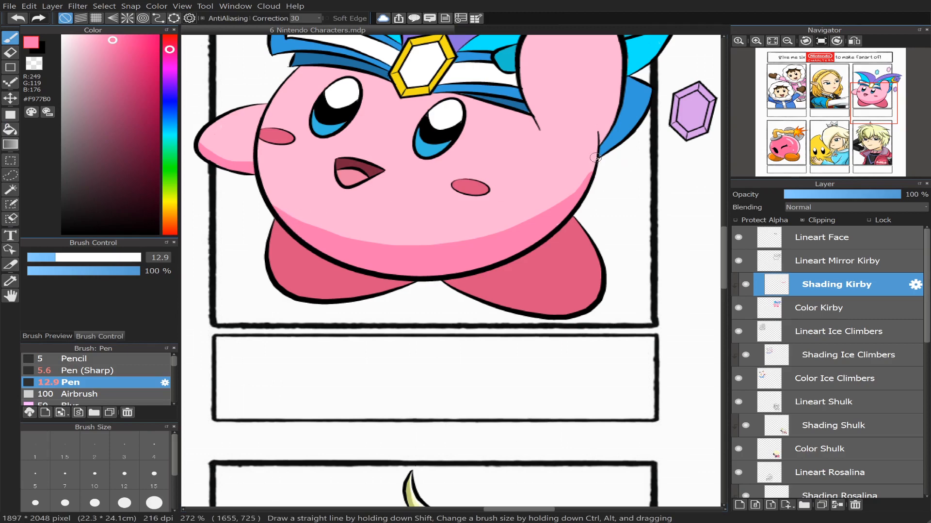
pyautogui.moveTo(592, 162); pyautogui.dragTo(574, 193)
# Step: Paint a thin pink shadow on Kirby's forehead beneath the headband, left of the gem
pyautogui.moveTo(873, 111); pyautogui.dragTo(870, 100)
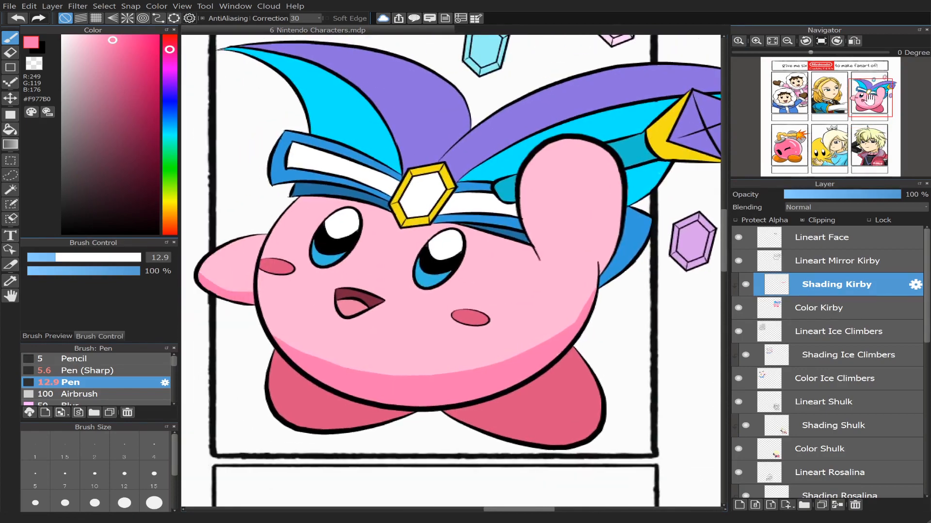
pyautogui.scroll(3, 870, 99)
pyautogui.moveTo(246, 175)
pyautogui.mouseDown()
pyautogui.moveTo(318, 181)
pyautogui.moveTo(381, 198)
pyautogui.mouseUp()
pyautogui.press('e')
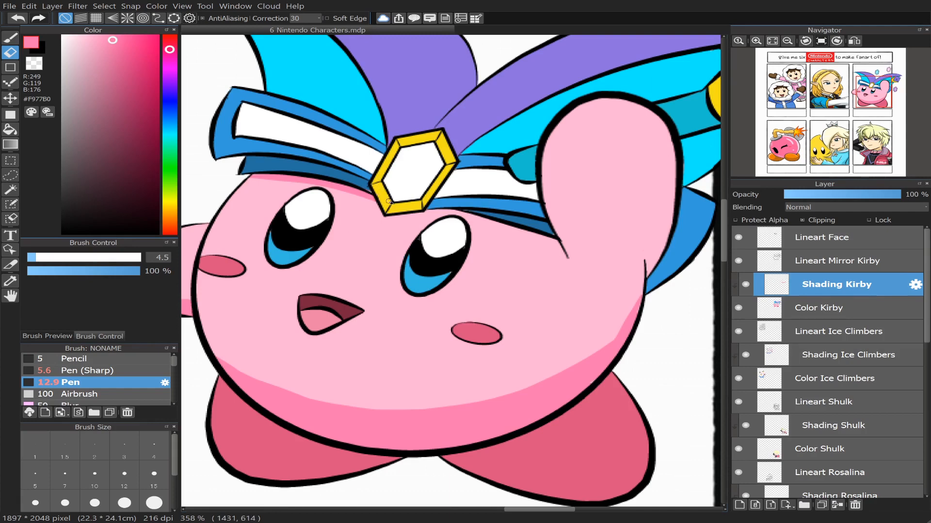
pyautogui.press('b')
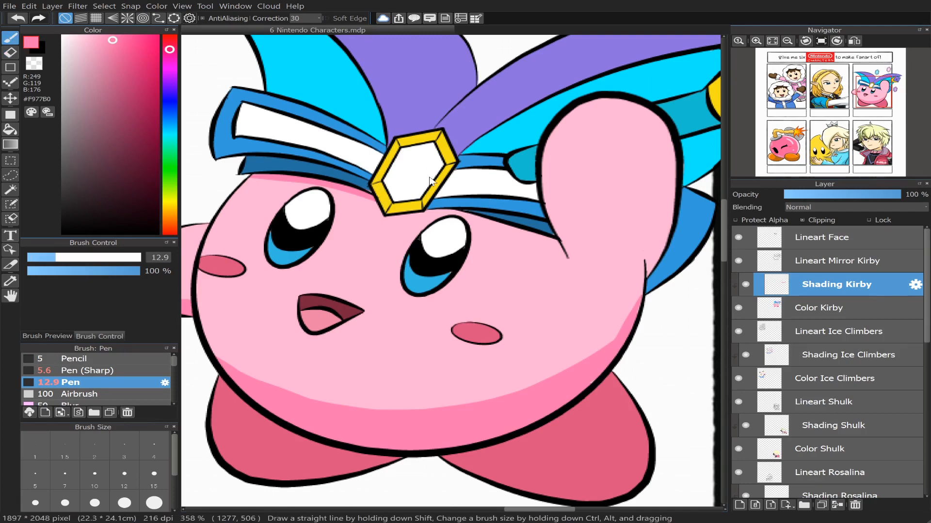
# Step: Set the Pen to size 8.4, shade the forehead beneath the headband right of the gem, and refine the left shadow's outer end
pyautogui.click(45, 258)
pyautogui.moveTo(433, 213); pyautogui.dragTo(493, 221)
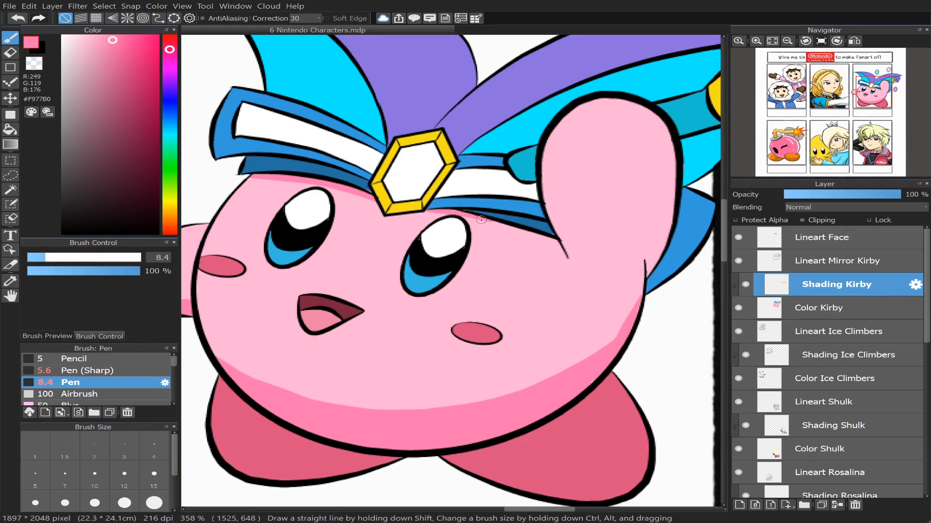
pyautogui.moveTo(481, 219); pyautogui.dragTo(562, 249)
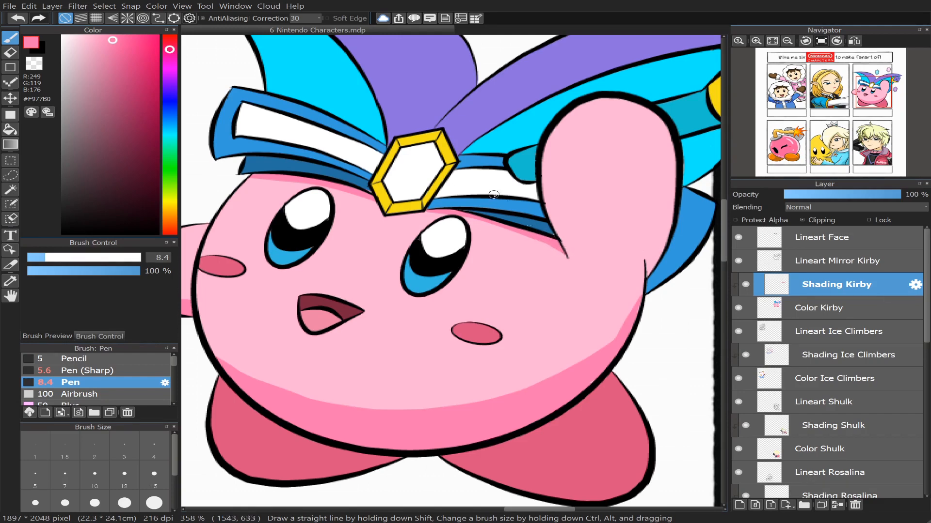
pyautogui.moveTo(265, 177); pyautogui.dragTo(237, 191)
pyautogui.hotkey('ctrl', 'z')
pyautogui.hotkey('ctrl', 'z')
pyautogui.moveTo(230, 195); pyautogui.dragTo(281, 179)
# Step: Repaint the shadow along the right side of Kirby's body with a smooth edge below the raised arm
pyautogui.moveTo(869, 98); pyautogui.dragTo(882, 96)
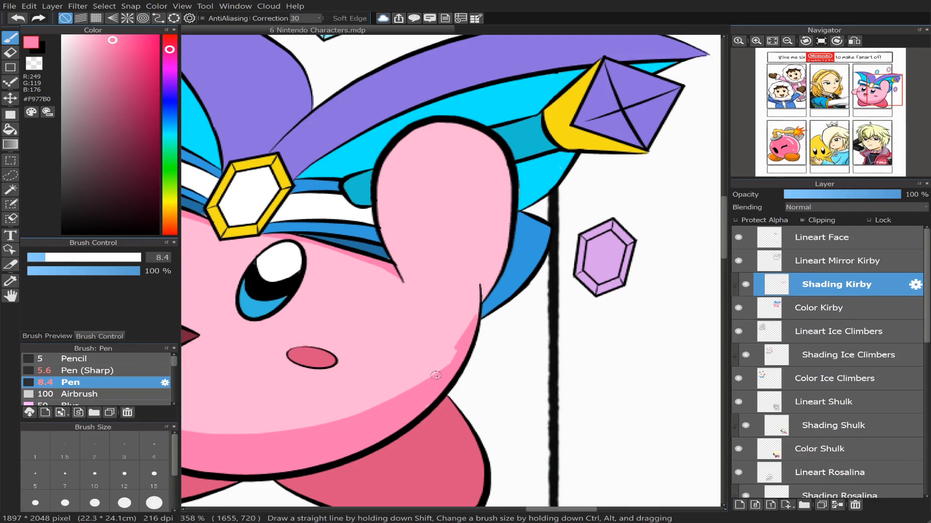
pyautogui.hotkey('ctrl', 'z')
pyautogui.moveTo(478, 310); pyautogui.dragTo(431, 376)
# Step: Paint a small pink shadow at the base of the raised arm and blend it into the body's side shadow
pyautogui.moveTo(482, 282)
pyautogui.mouseDown()
pyautogui.moveTo(495, 264)
pyautogui.moveTo(500, 178)
pyautogui.mouseUp()
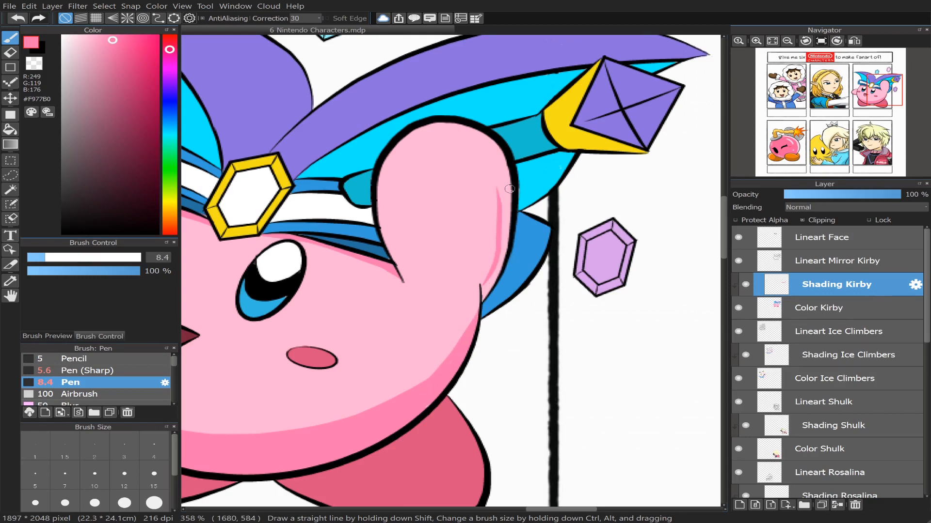
pyautogui.hotkey('ctrl', 'z')
pyautogui.moveTo(507, 245)
pyautogui.mouseDown()
pyautogui.moveTo(501, 265)
pyautogui.moveTo(476, 283)
pyautogui.moveTo(492, 271)
pyautogui.moveTo(466, 340)
pyautogui.mouseUp()
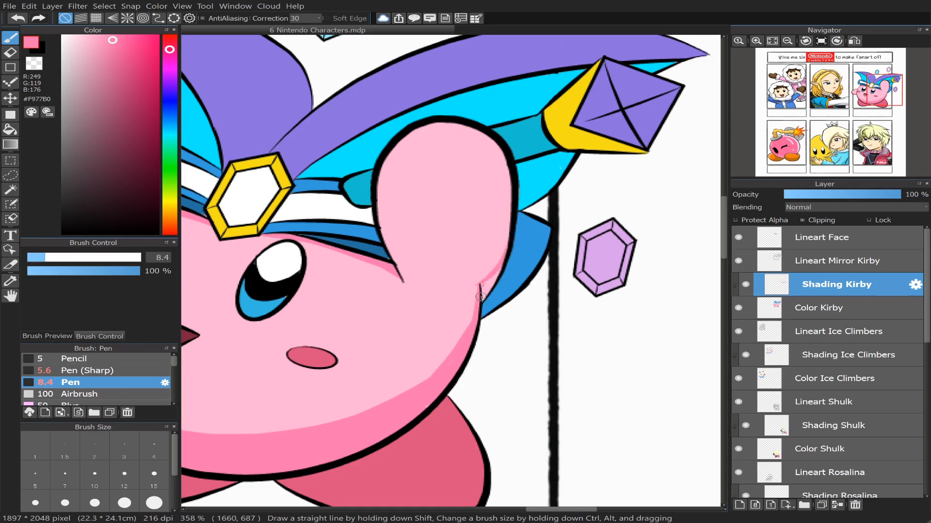
pyautogui.moveTo(484, 284)
pyautogui.mouseDown()
pyautogui.moveTo(483, 295)
pyautogui.moveTo(500, 268)
pyautogui.mouseUp()
pyautogui.hotkey('ctrl', 'z')
pyautogui.moveTo(509, 237)
pyautogui.mouseDown()
pyautogui.moveTo(497, 269)
pyautogui.moveTo(474, 282)
pyautogui.moveTo(461, 342)
pyautogui.mouseUp()
# Step: Sample the color of Kirby's feet, darken it to #AC2E58 for shading, and set the Pen to size 12.9
pyautogui.scroll(-6, 879, 95)
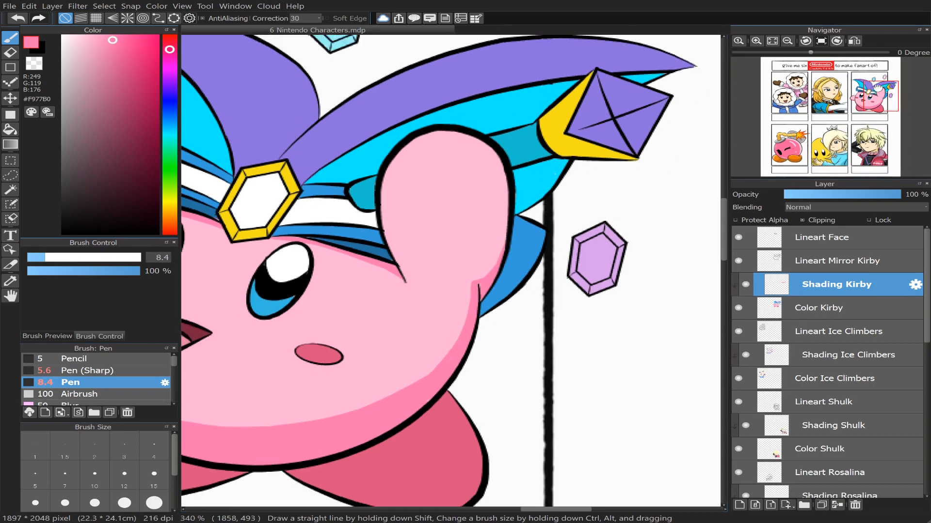
pyautogui.moveTo(880, 101)
pyautogui.mouseDown()
pyautogui.moveTo(877, 109)
pyautogui.moveTo(865, 106)
pyautogui.mouseUp()
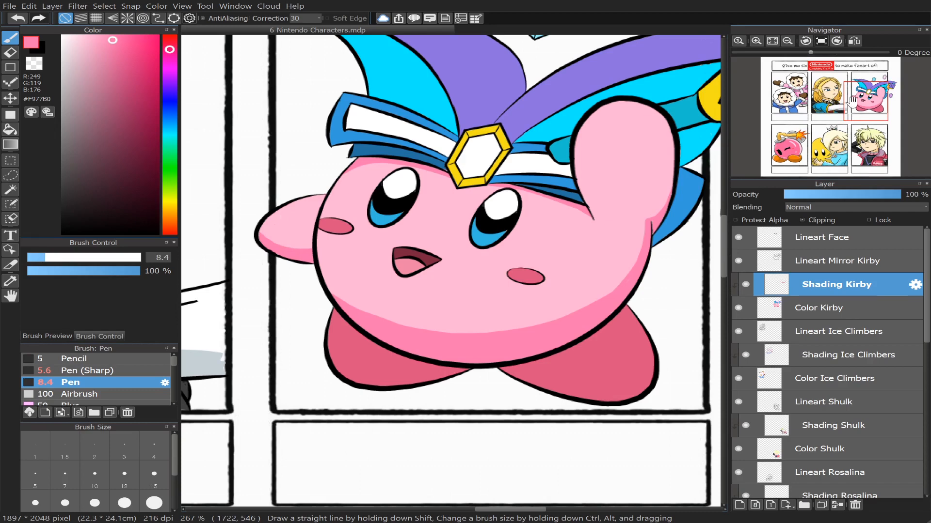
pyautogui.moveTo(860, 99); pyautogui.dragTo(866, 98)
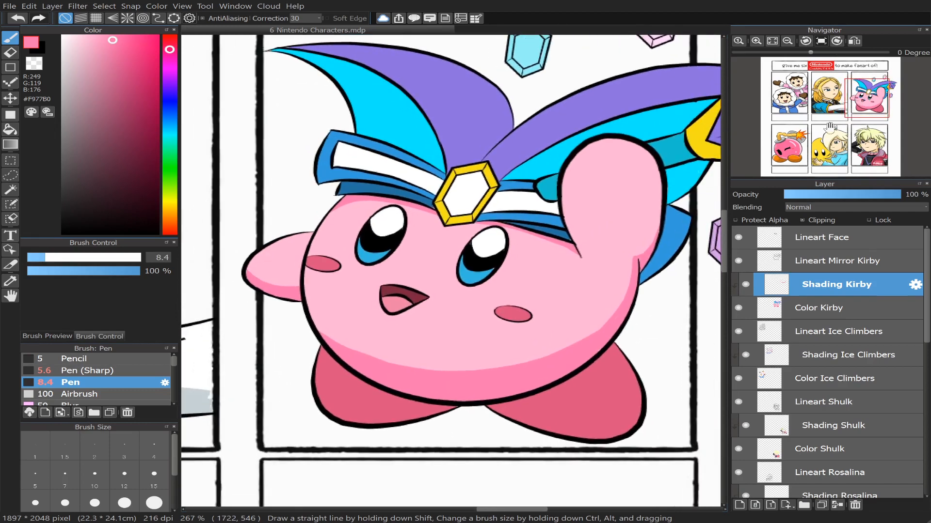
pyautogui.scroll(2, 853, 118)
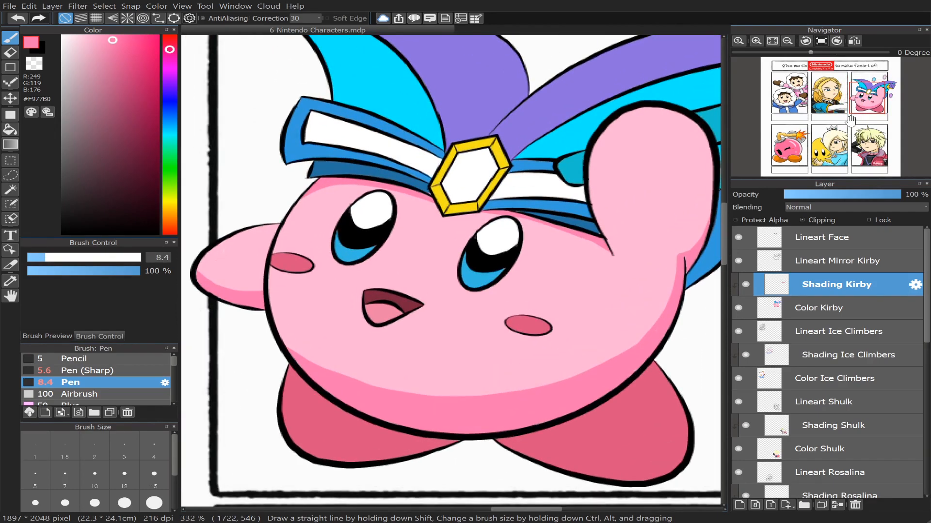
pyautogui.moveTo(867, 103); pyautogui.dragTo(865, 110)
pyautogui.scroll(1, 865, 111)
pyautogui.rightClick(434, 255)
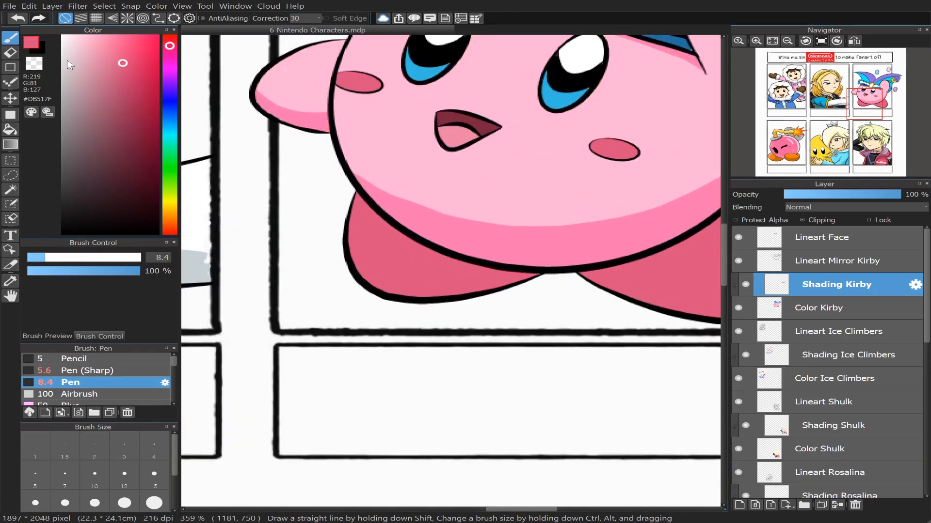
pyautogui.moveTo(122, 66); pyautogui.dragTo(131, 91)
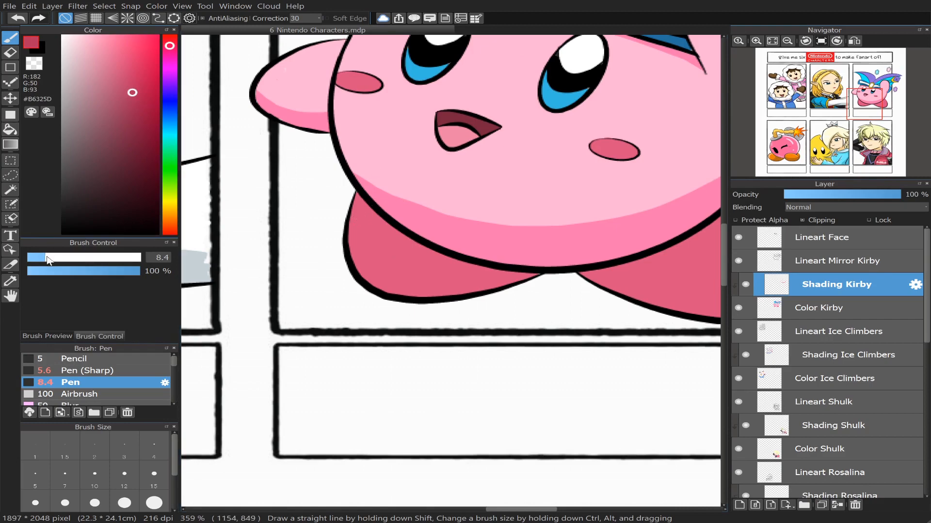
pyautogui.moveTo(49, 260); pyautogui.dragTo(56, 260)
pyautogui.moveTo(353, 204)
pyautogui.mouseDown()
pyautogui.moveTo(376, 226)
pyautogui.moveTo(494, 263)
pyautogui.mouseUp()
pyautogui.hotkey('ctrl', 'z')
pyautogui.moveTo(133, 93); pyautogui.dragTo(133, 99)
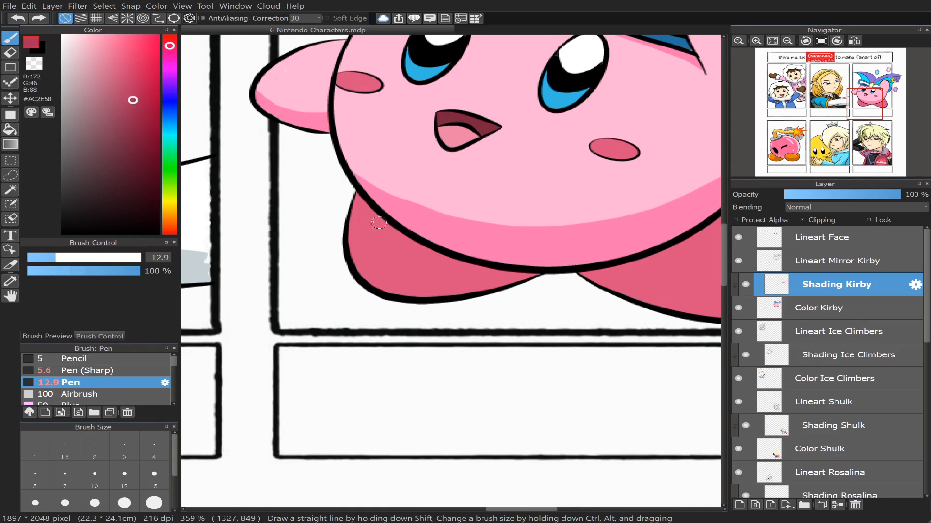
# Step: Outline a dark shadow on Kirby's left foot beneath the body and fill the area between it and the body line
pyautogui.moveTo(357, 207)
pyautogui.mouseDown()
pyautogui.moveTo(366, 224)
pyautogui.moveTo(440, 266)
pyautogui.moveTo(496, 261)
pyautogui.mouseUp()
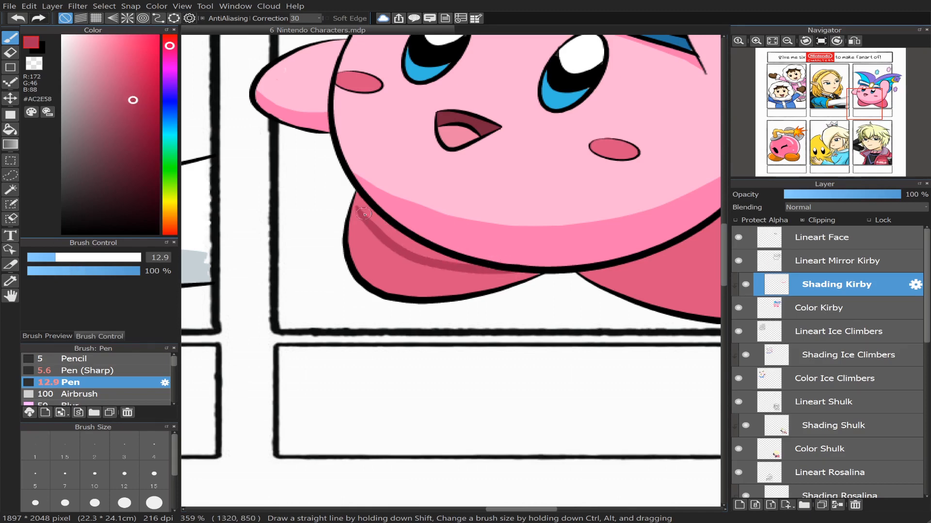
pyautogui.hotkey('ctrl', 'z')
pyautogui.moveTo(353, 207)
pyautogui.mouseDown()
pyautogui.moveTo(368, 227)
pyautogui.moveTo(473, 278)
pyautogui.moveTo(533, 274)
pyautogui.mouseUp()
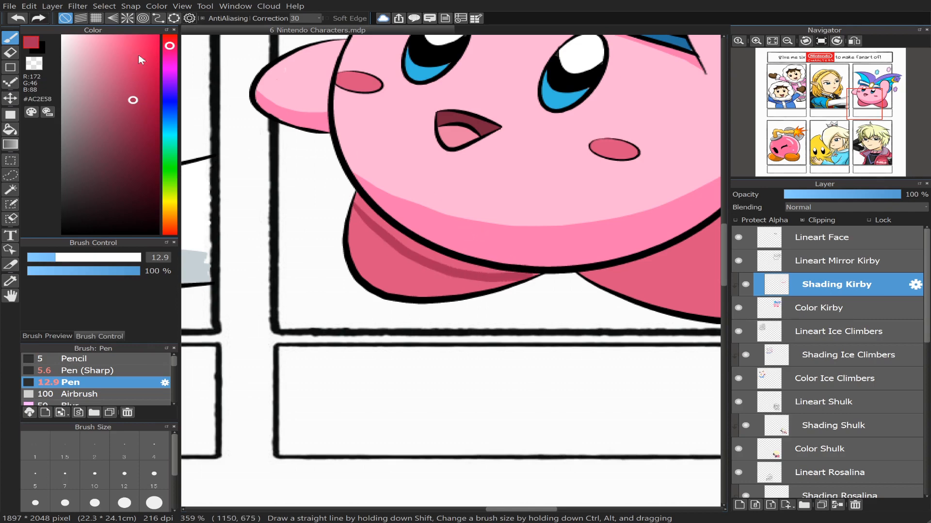
pyautogui.click(10, 129)
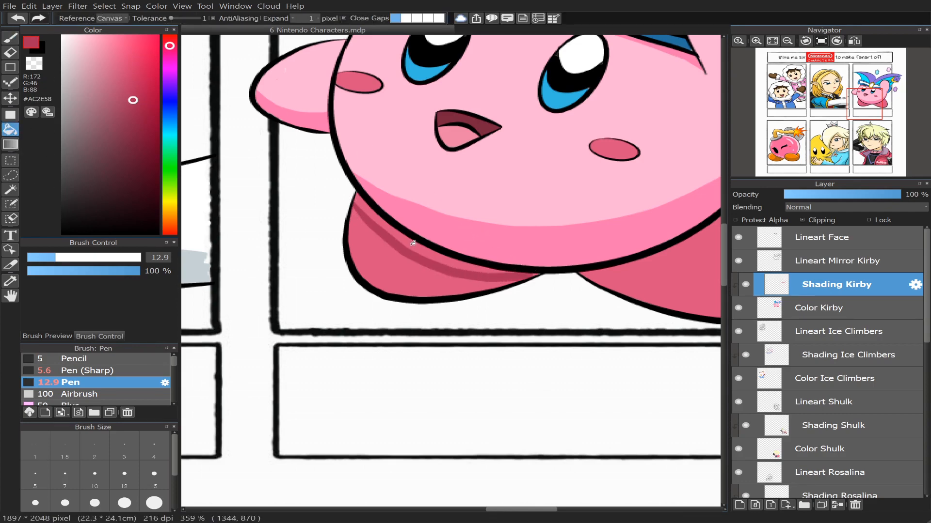
pyautogui.click(413, 243)
# Step: Set the Pen to size 9.3, fill the left foot shadow's leftover gaps, and extend the shadow down to the foot's lower edge
pyautogui.click(11, 37)
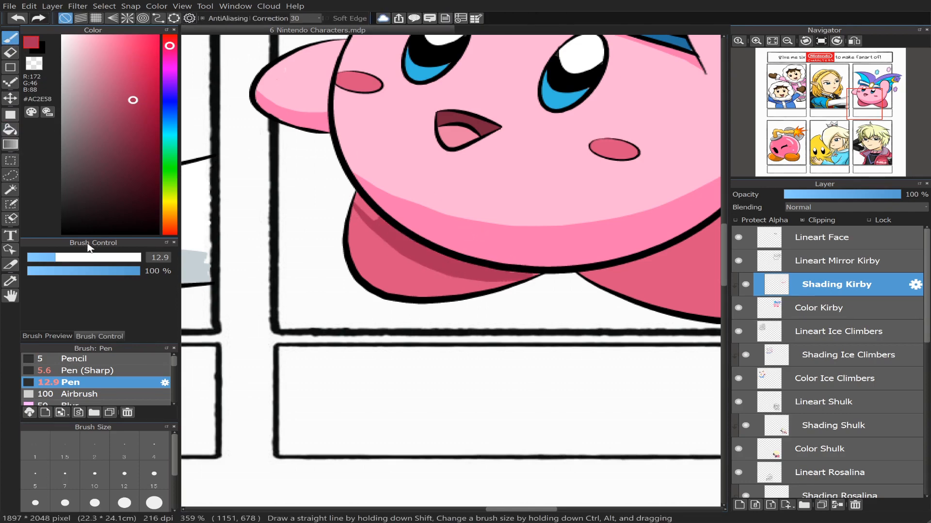
pyautogui.click(48, 258)
pyautogui.moveTo(357, 200)
pyautogui.mouseDown()
pyautogui.moveTo(379, 221)
pyautogui.moveTo(361, 200)
pyautogui.mouseUp()
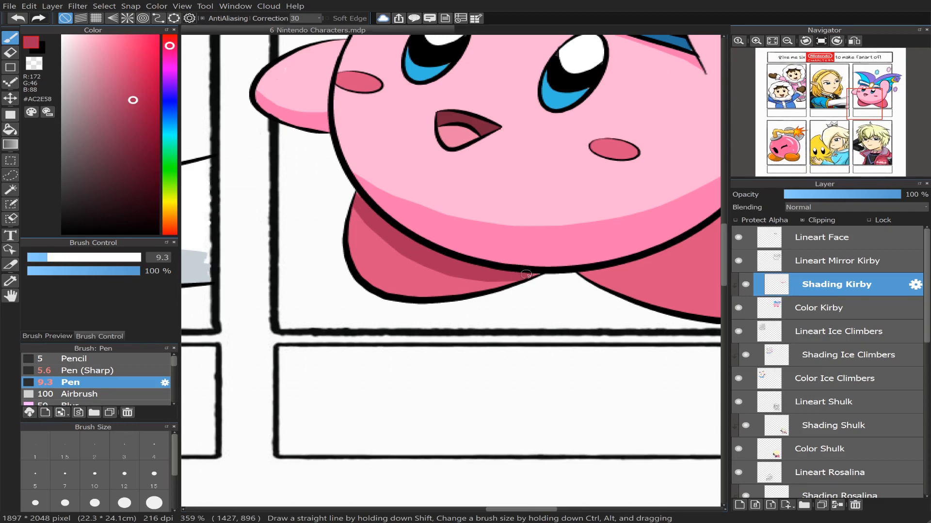
pyautogui.moveTo(462, 275)
pyautogui.mouseDown()
pyautogui.moveTo(452, 291)
pyautogui.moveTo(426, 288)
pyautogui.moveTo(454, 275)
pyautogui.moveTo(386, 294)
pyautogui.moveTo(470, 276)
pyautogui.moveTo(471, 265)
pyautogui.moveTo(456, 279)
pyautogui.mouseUp()
pyautogui.moveTo(454, 284); pyautogui.dragTo(430, 294)
pyautogui.moveTo(458, 287); pyautogui.dragTo(499, 285)
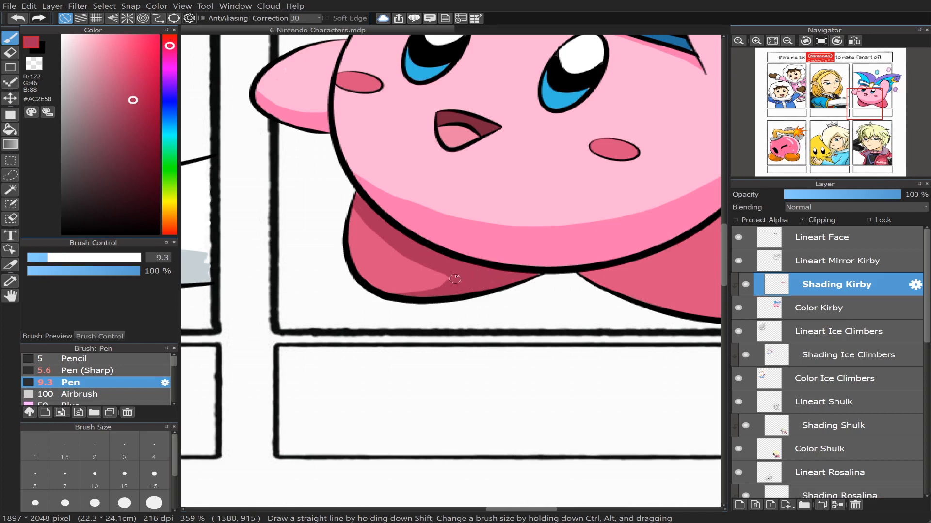
# Step: Outline a matching shadow on Kirby's right foot with the Pen at size 15 and fill its inner area with #AC2E58
pyautogui.moveTo(868, 110); pyautogui.dragTo(875, 108)
pyautogui.click(62, 258)
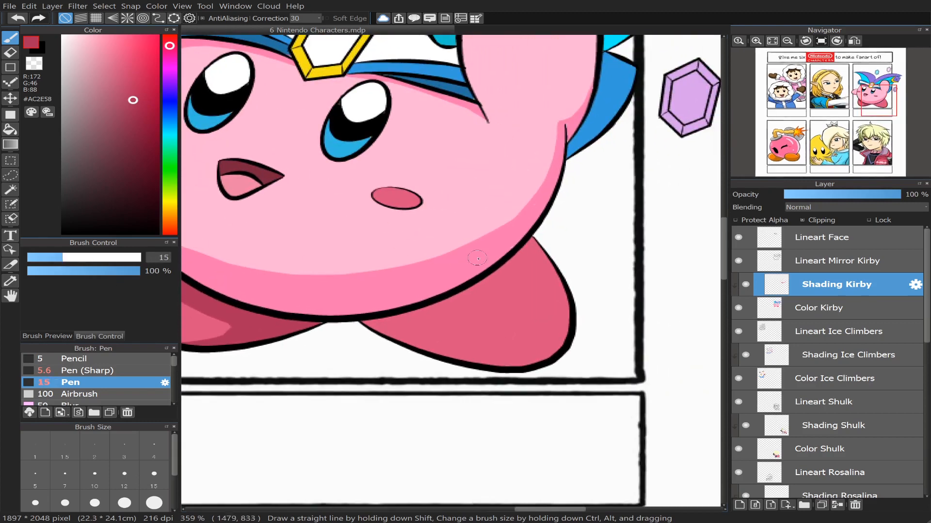
pyautogui.moveTo(539, 250)
pyautogui.mouseDown()
pyautogui.moveTo(497, 298)
pyautogui.moveTo(448, 322)
pyautogui.moveTo(442, 334)
pyautogui.moveTo(473, 363)
pyautogui.mouseUp()
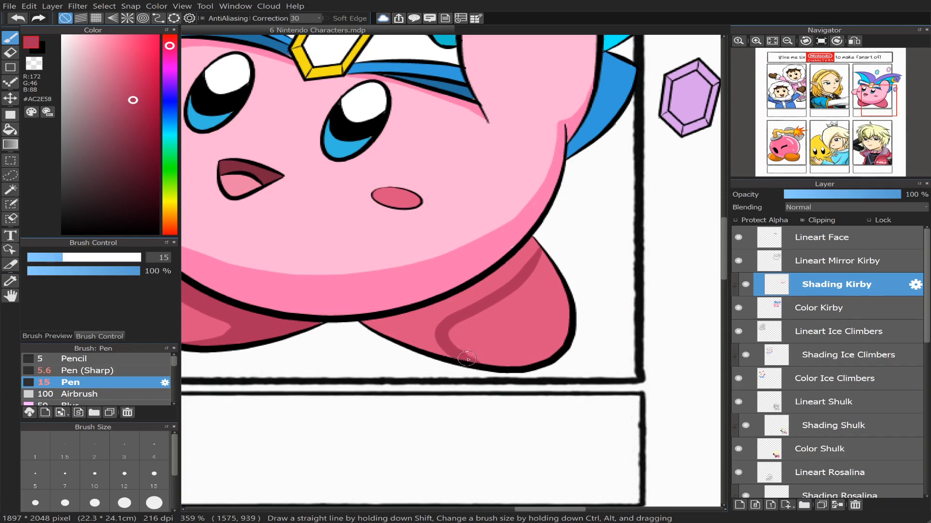
pyautogui.click(10, 129)
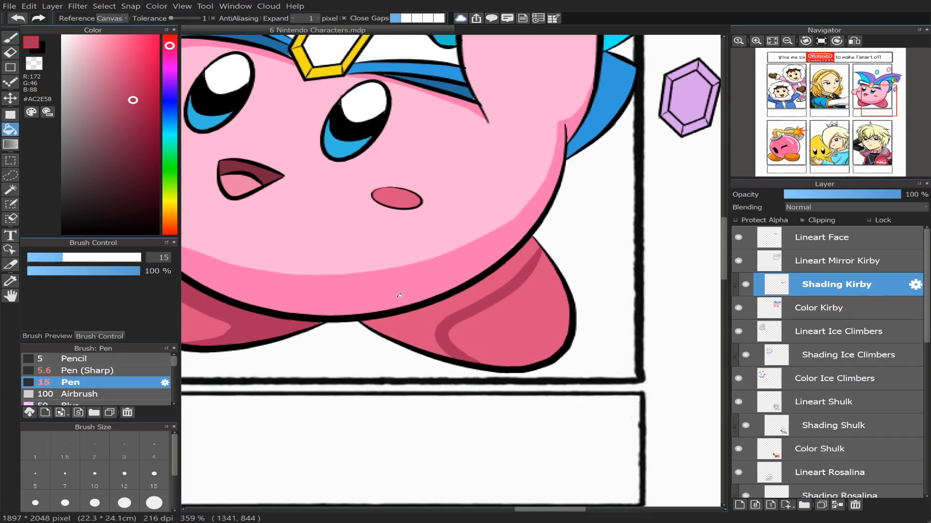
pyautogui.click(410, 326)
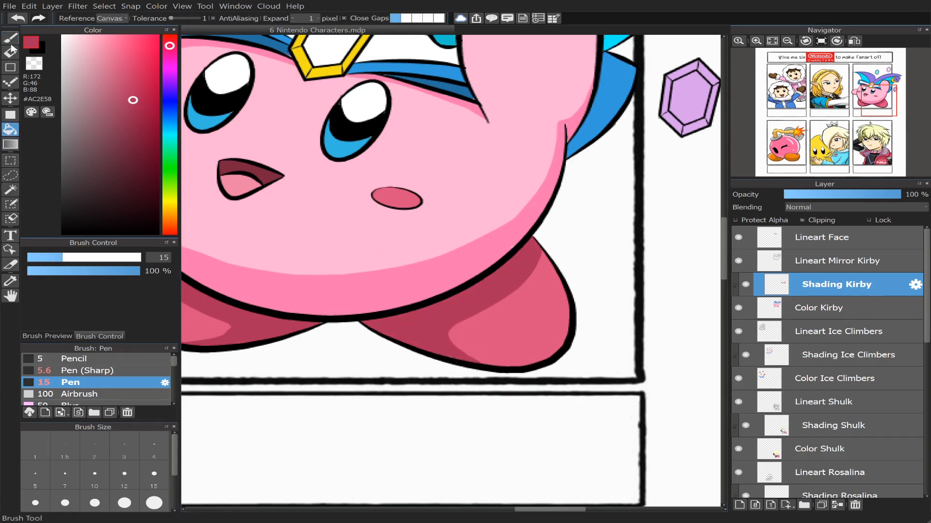
pyautogui.click(10, 37)
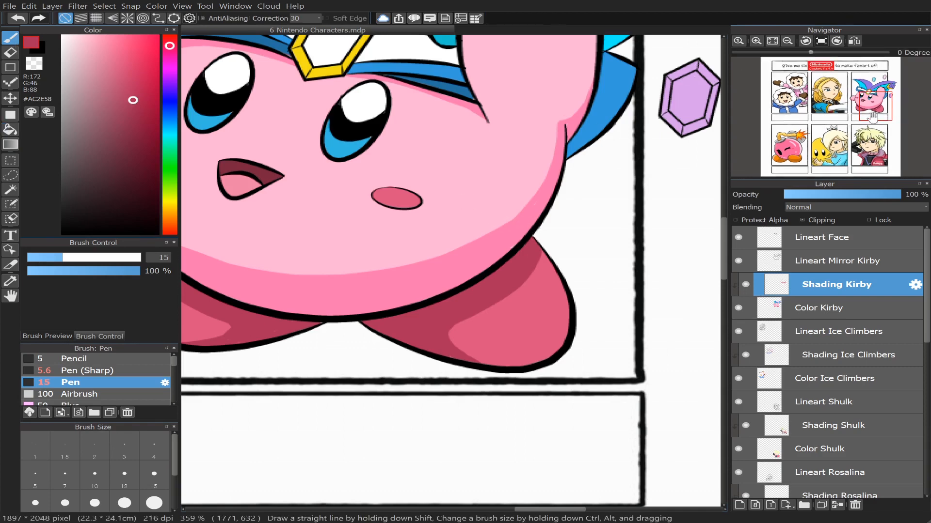
pyautogui.moveTo(872, 104)
pyautogui.mouseDown()
pyautogui.moveTo(872, 122)
pyautogui.moveTo(871, 105)
pyautogui.mouseUp()
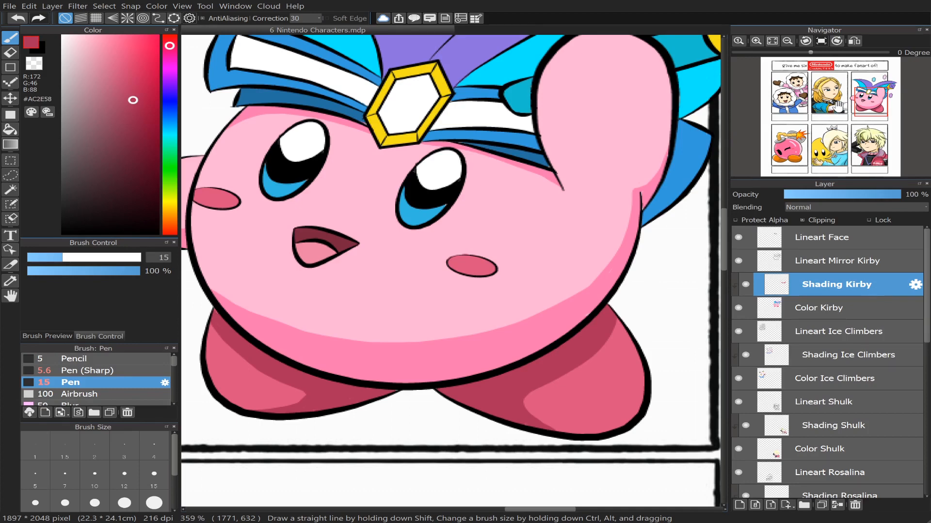
pyautogui.moveTo(864, 105); pyautogui.dragTo(864, 104)
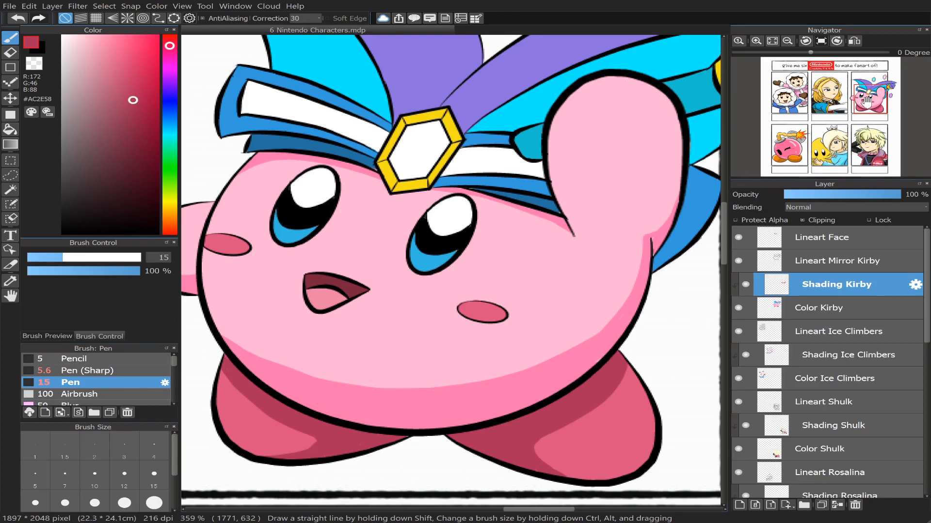
pyautogui.moveTo(864, 101); pyautogui.dragTo(866, 99)
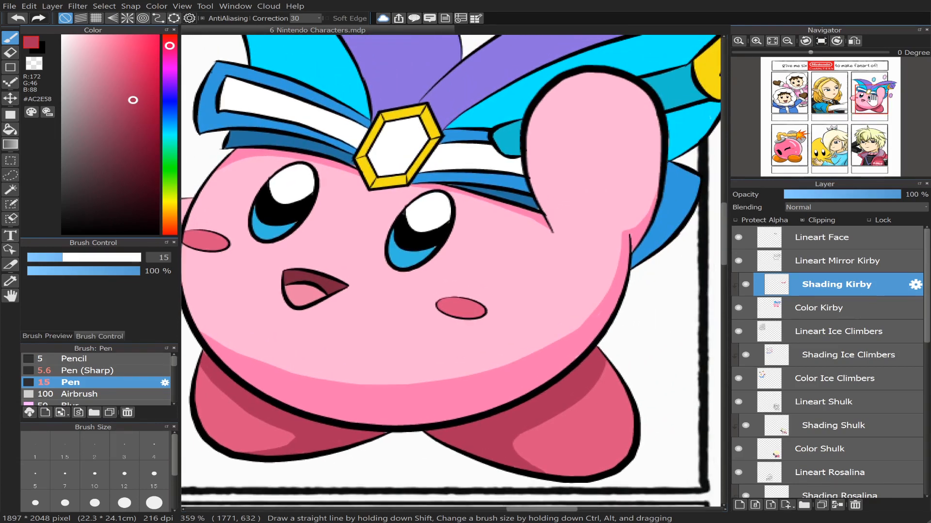
pyautogui.moveTo(872, 100); pyautogui.dragTo(856, 105)
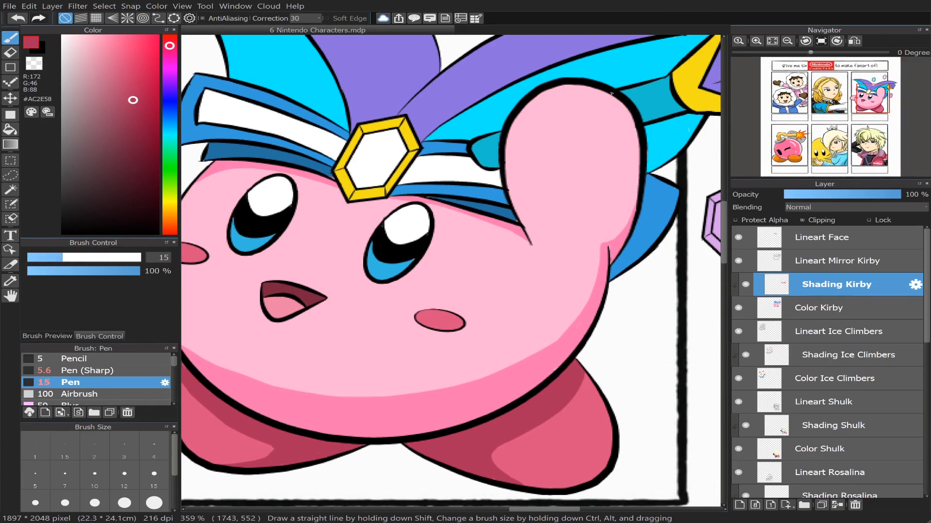
pyautogui.moveTo(836, 104); pyautogui.dragTo(839, 106)
pyautogui.scroll(-1, 838, 106)
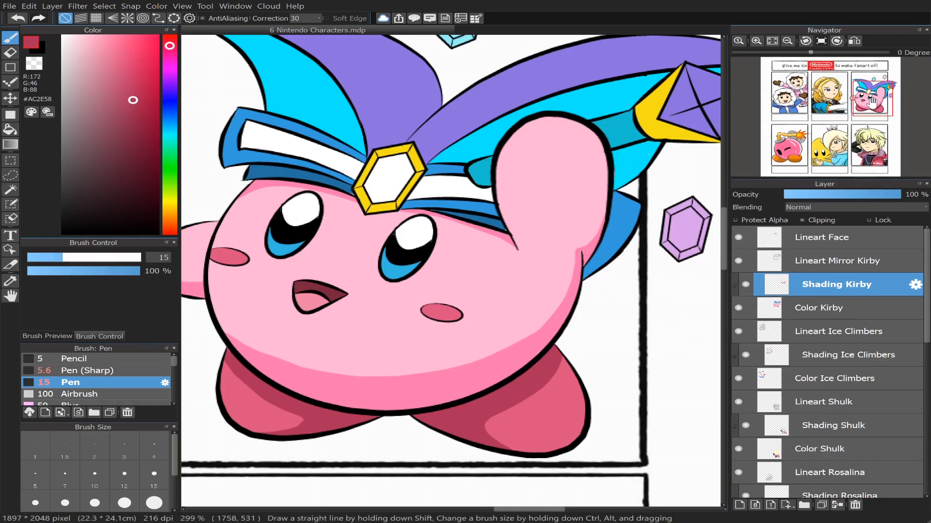
pyautogui.scroll(1, 869, 105)
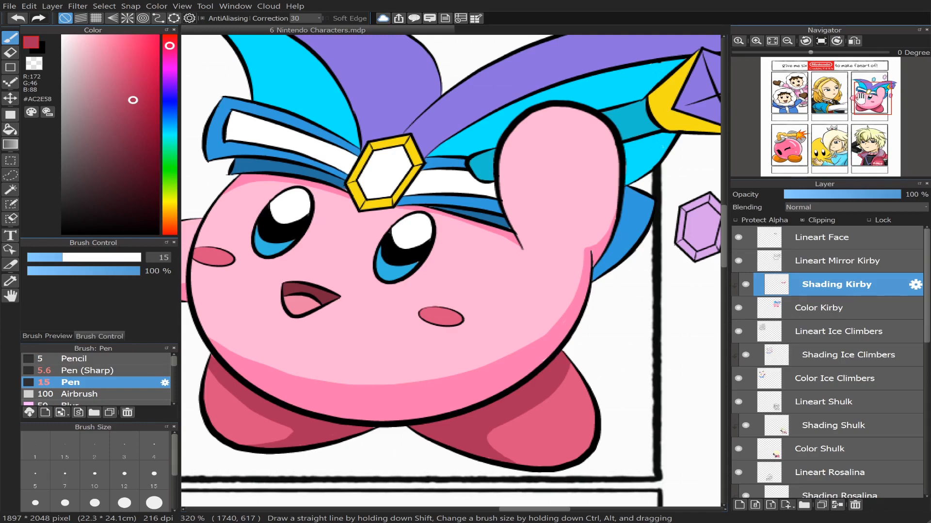
pyautogui.scroll(1, 860, 101)
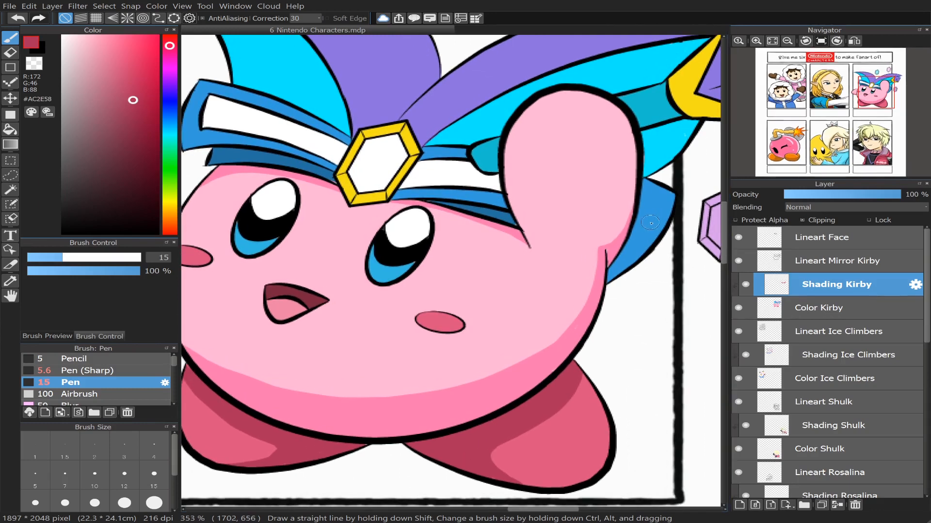
# Step: Sample the headband's blue, darken it to #2973A1, and shade the lower blue border right of the gem with the Pen at size 9
pyautogui.keyDown('alt'); pyautogui.click(449, 135); pyautogui.keyUp('alt')
pyautogui.moveTo(138, 66); pyautogui.dragTo(134, 108)
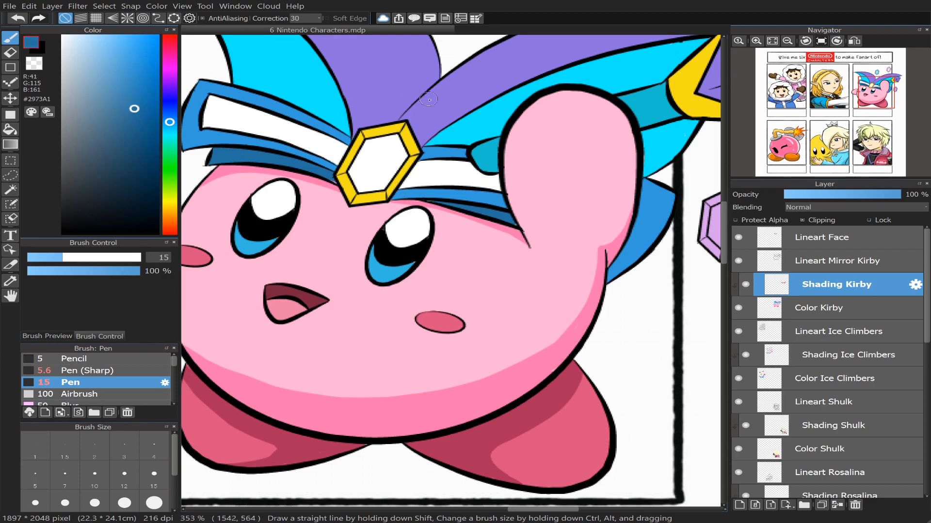
pyautogui.moveTo(654, 65); pyautogui.dragTo(655, 88)
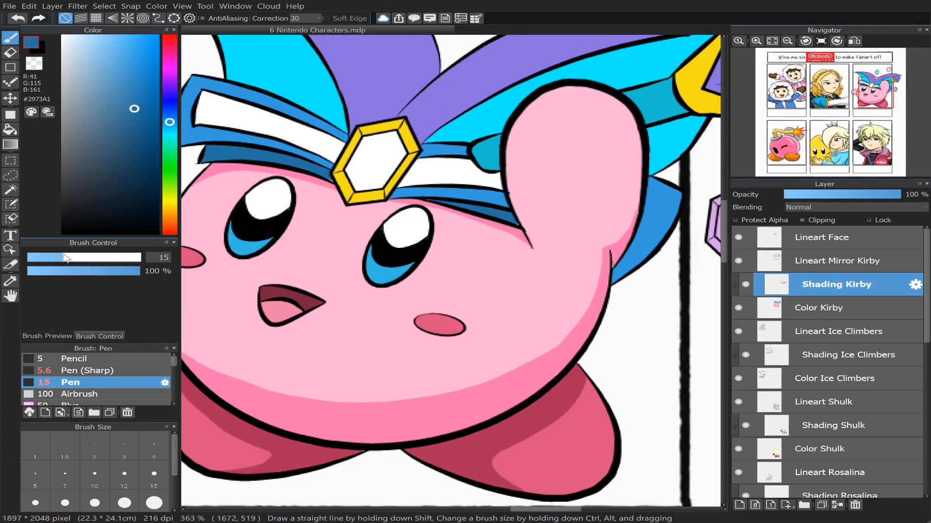
pyautogui.moveTo(63, 257); pyautogui.dragTo(46, 257)
pyautogui.moveTo(389, 197)
pyautogui.mouseDown()
pyautogui.moveTo(427, 192)
pyautogui.moveTo(392, 199)
pyautogui.moveTo(399, 187)
pyautogui.moveTo(504, 198)
pyautogui.mouseUp()
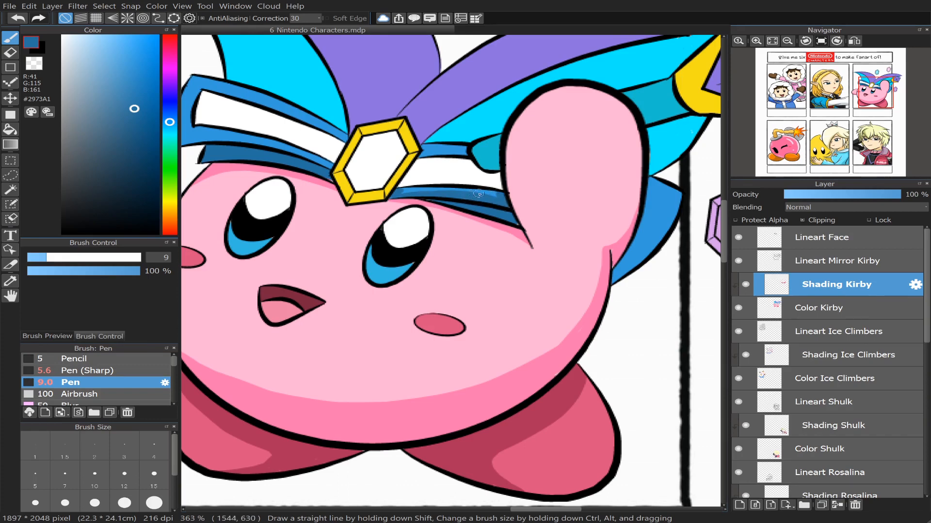
# Step: Shade the headband's lower border and outer end left of the gem in #2973A1, and complete the shadow right of the gem
pyautogui.click(871, 97)
pyautogui.moveTo(871, 98); pyautogui.dragTo(865, 96)
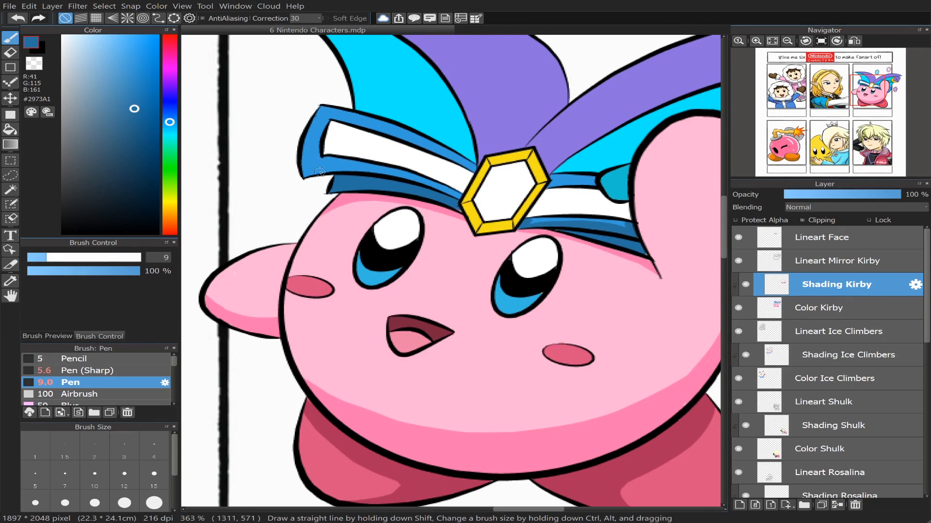
pyautogui.moveTo(311, 166); pyautogui.dragTo(413, 179)
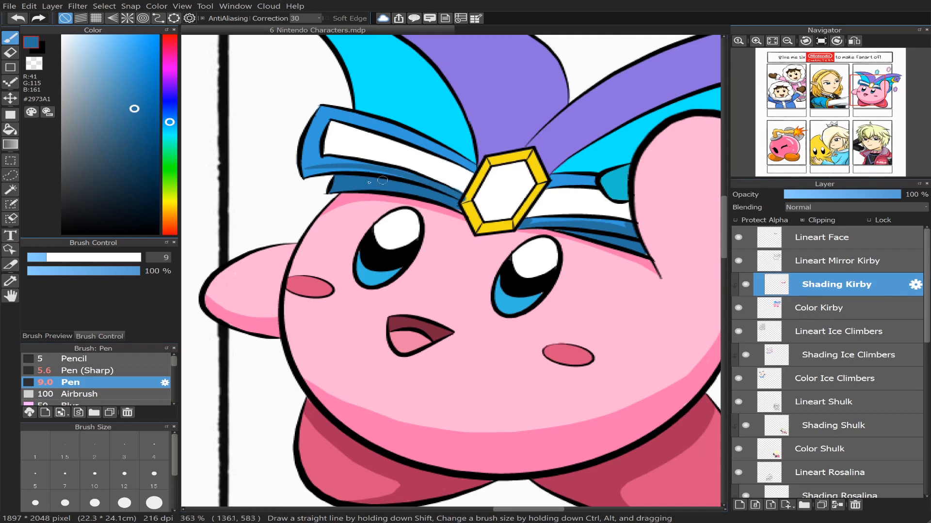
pyautogui.moveTo(301, 154); pyautogui.dragTo(311, 168)
pyautogui.moveTo(319, 170); pyautogui.dragTo(335, 170)
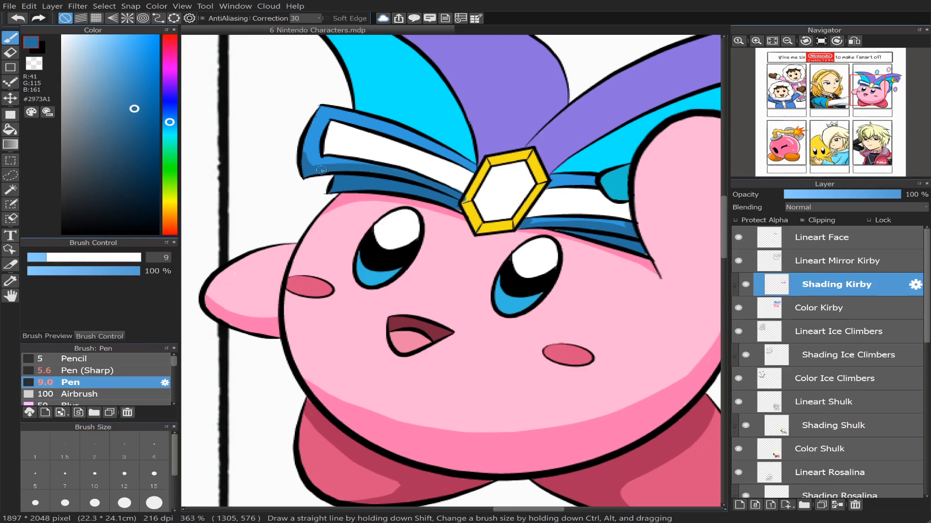
pyautogui.moveTo(305, 148)
pyautogui.mouseDown()
pyautogui.moveTo(315, 168)
pyautogui.moveTo(385, 170)
pyautogui.mouseUp()
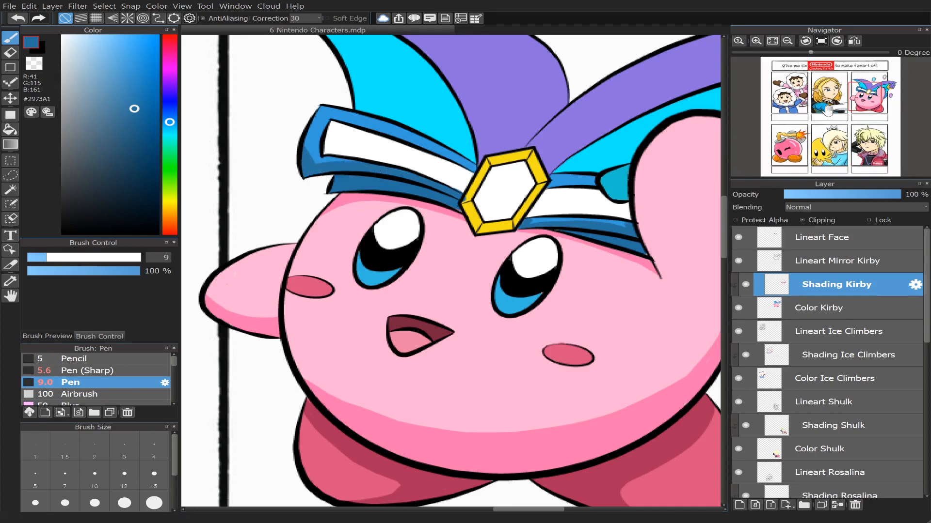
pyautogui.moveTo(522, 223)
pyautogui.mouseDown()
pyautogui.moveTo(559, 220)
pyautogui.moveTo(519, 224)
pyautogui.moveTo(623, 226)
pyautogui.mouseUp()
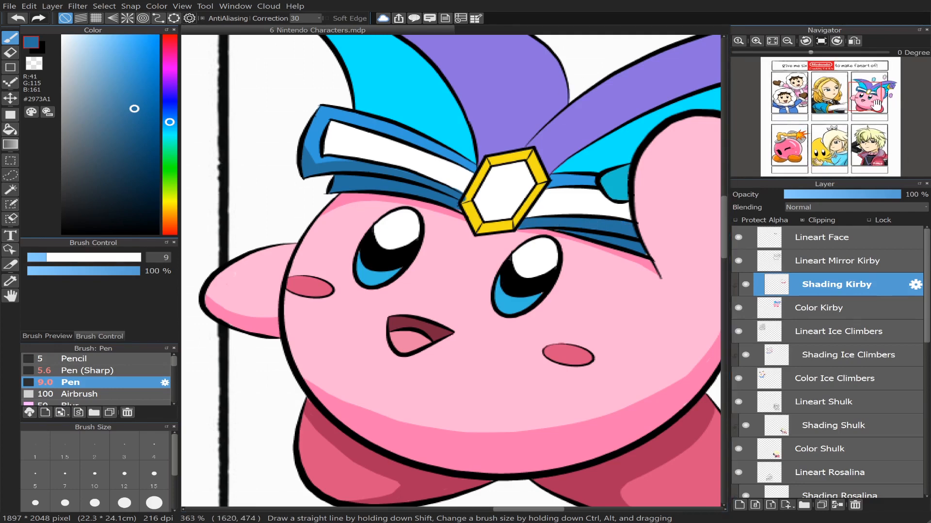
# Step: Outline a shadow across the blue headband piece behind Kirby's raised arm and fill its lower part with #2973A1
pyautogui.moveTo(869, 101); pyautogui.dragTo(876, 96)
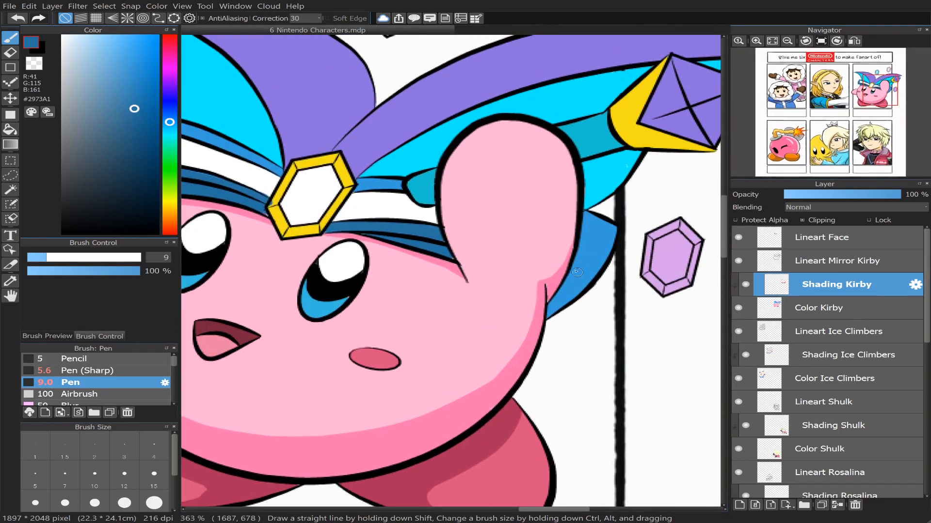
pyautogui.moveTo(574, 268); pyautogui.dragTo(612, 253)
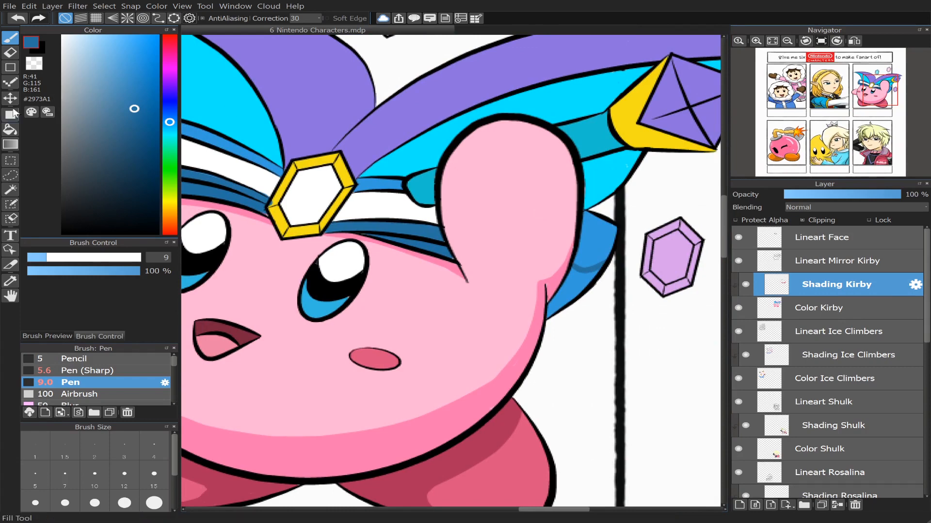
pyautogui.click(10, 130)
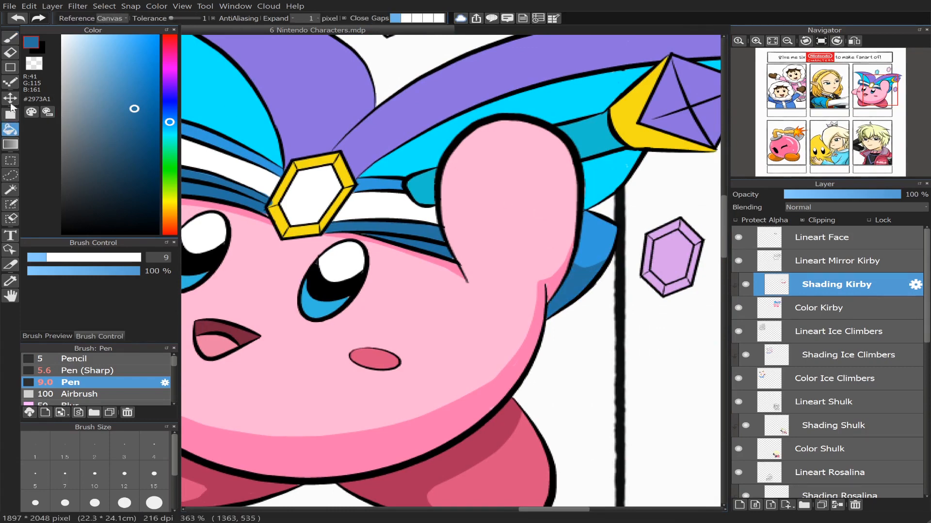
pyautogui.click(10, 37)
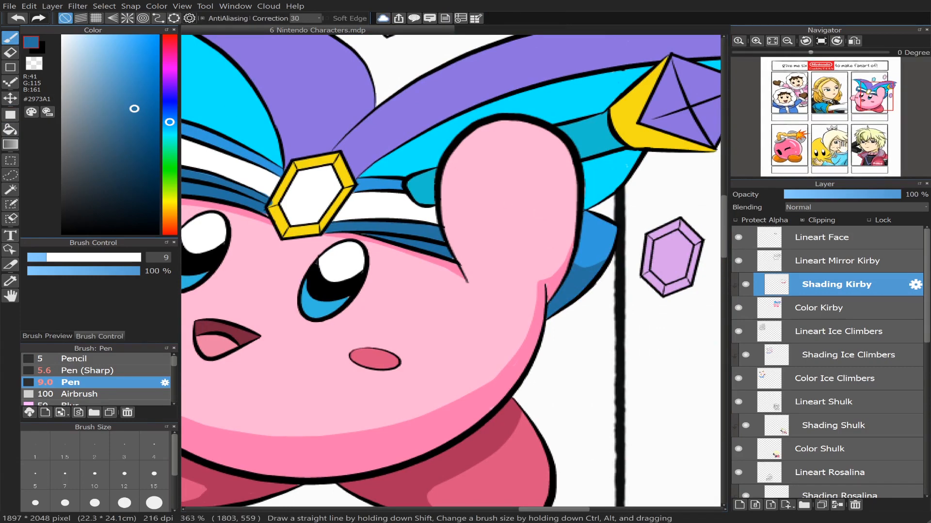
# Step: Choose dark teal #268F98 and shade the lower and outer edges of the teal band pieces on both sides of the raised arm
pyautogui.moveTo(873, 98); pyautogui.dragTo(876, 91)
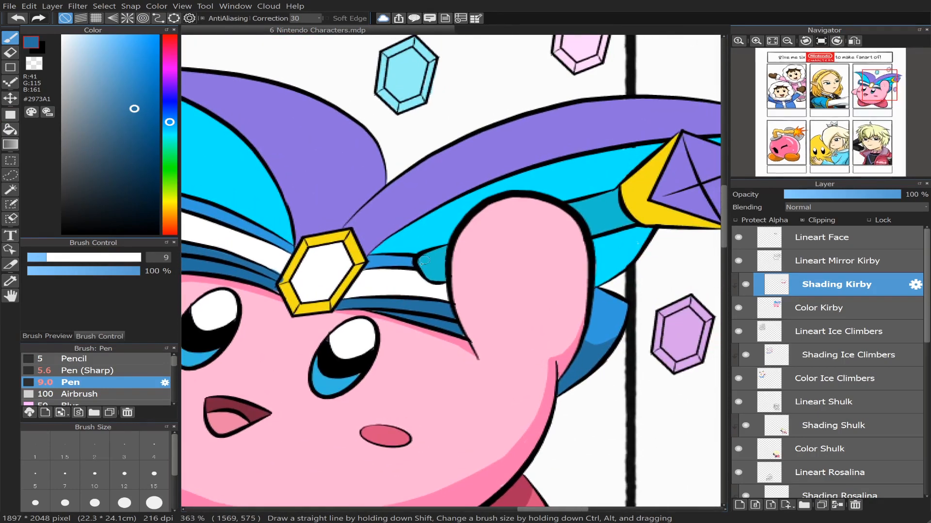
pyautogui.click(170, 132)
pyautogui.moveTo(134, 85); pyautogui.dragTo(134, 116)
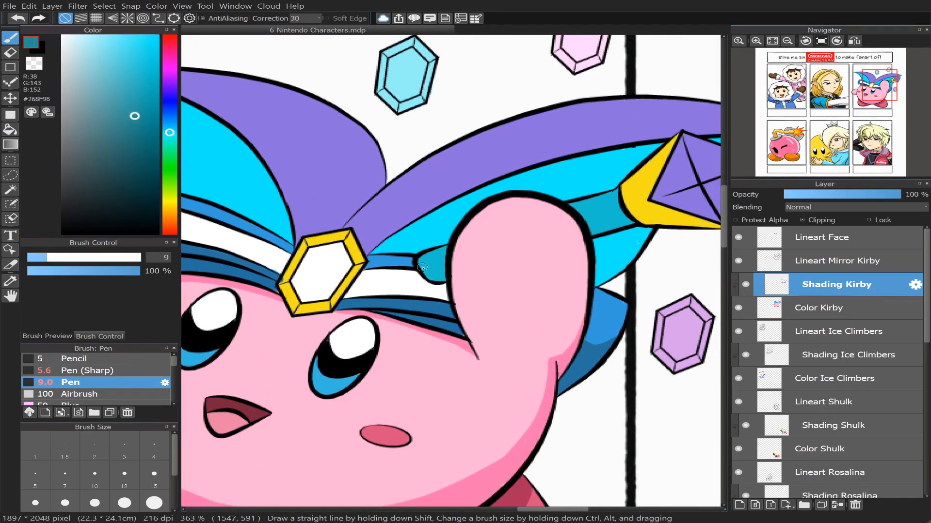
pyautogui.moveTo(421, 266)
pyautogui.mouseDown()
pyautogui.moveTo(441, 274)
pyautogui.moveTo(417, 260)
pyautogui.mouseUp()
pyautogui.moveTo(424, 273); pyautogui.dragTo(439, 279)
pyautogui.moveTo(624, 215); pyautogui.dragTo(589, 231)
pyautogui.moveTo(627, 221)
pyautogui.mouseDown()
pyautogui.moveTo(618, 193)
pyautogui.moveTo(615, 213)
pyautogui.moveTo(622, 207)
pyautogui.mouseUp()
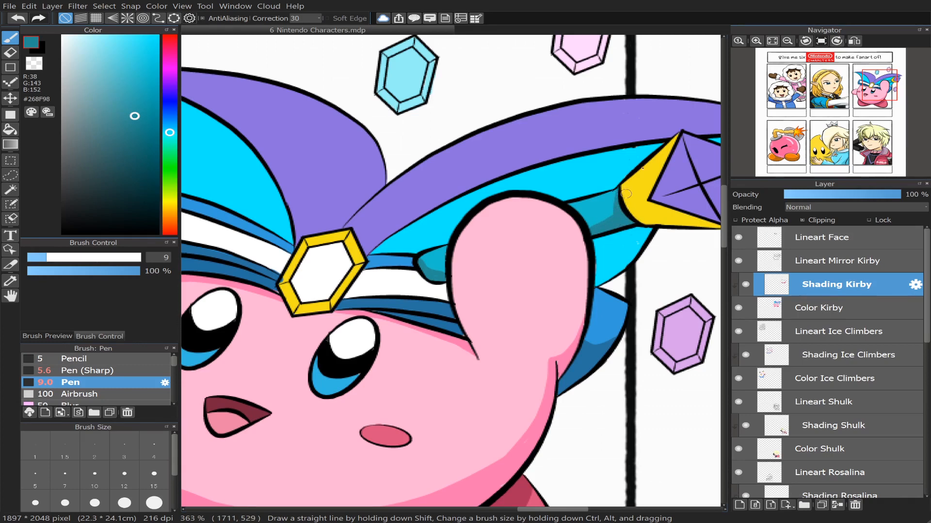
# Step: Sample the yellow of the hat's diamond ornament, shift it to orange #FAB72C for shading, and undo the test stroke
pyautogui.moveTo(873, 91); pyautogui.dragTo(887, 91)
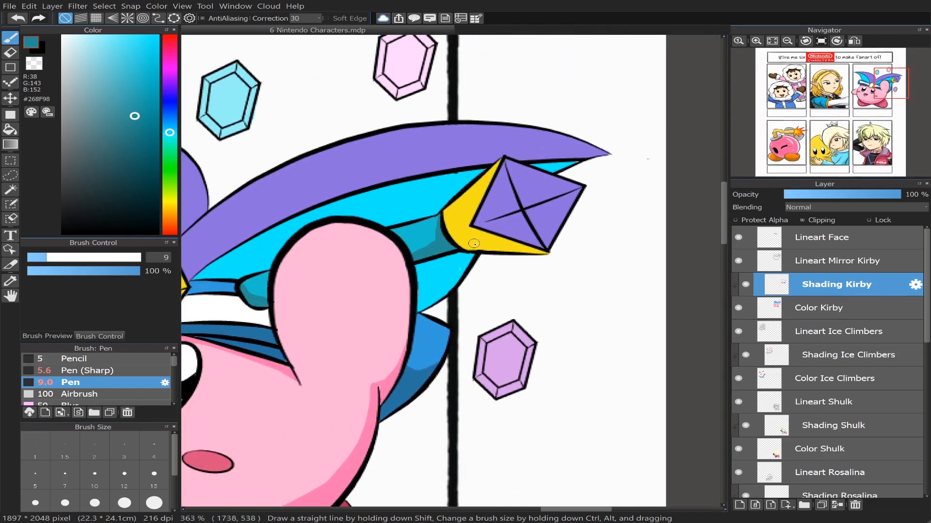
pyautogui.rightClick(472, 243)
pyautogui.moveTo(168, 205); pyautogui.dragTo(169, 212)
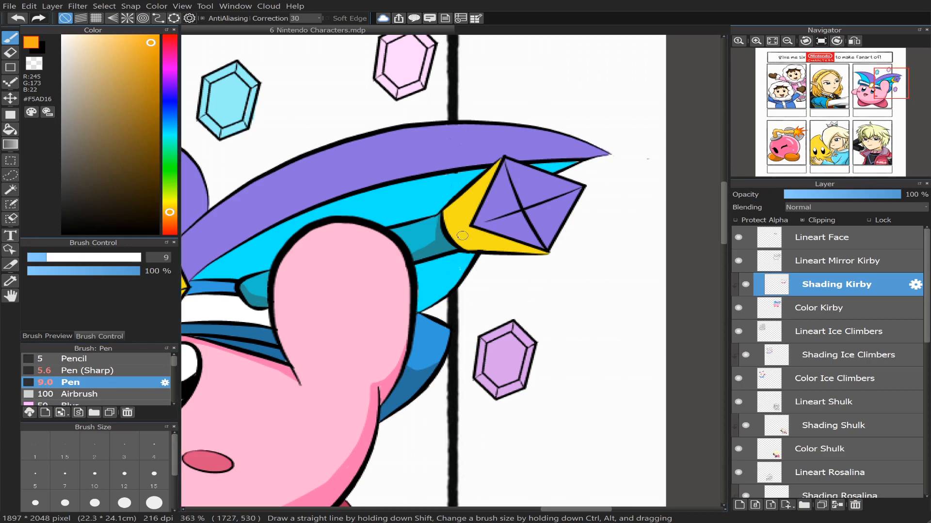
pyautogui.moveTo(442, 229); pyautogui.dragTo(516, 249)
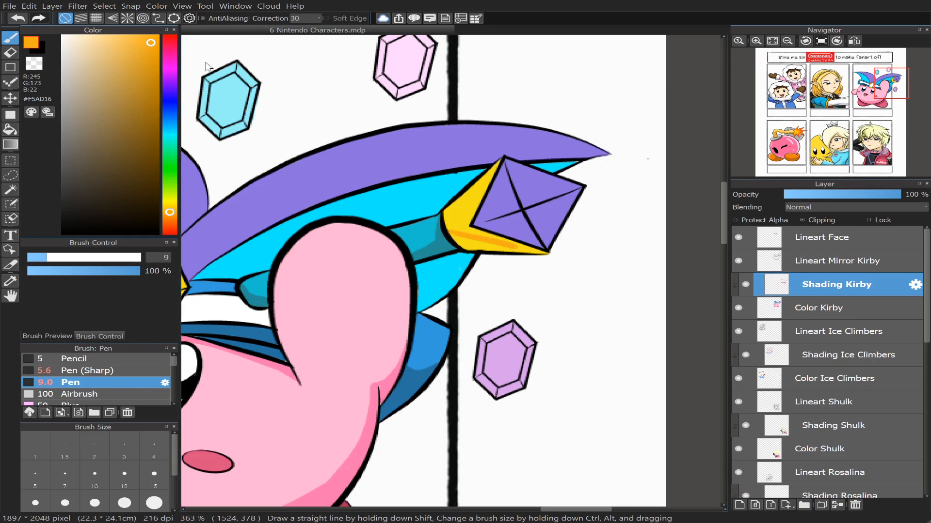
pyautogui.moveTo(151, 43); pyautogui.dragTo(142, 39)
pyautogui.hotkey('ctrl', 'z')
# Step: Shade the yellow holder of the purple diamond ornament along its lower edge and inner side in #FAB72C
pyautogui.moveTo(446, 234); pyautogui.dragTo(533, 250)
pyautogui.moveTo(454, 239); pyautogui.dragTo(542, 253)
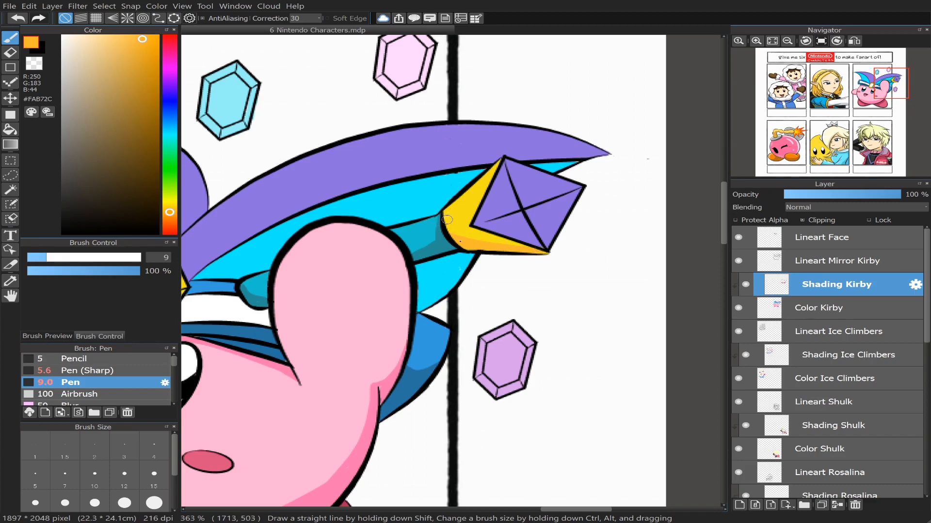
pyautogui.moveTo(446, 220)
pyautogui.mouseDown()
pyautogui.moveTo(452, 213)
pyautogui.moveTo(453, 240)
pyautogui.moveTo(448, 206)
pyautogui.moveTo(471, 246)
pyautogui.mouseUp()
pyautogui.moveTo(471, 192)
pyautogui.mouseDown()
pyautogui.moveTo(448, 224)
pyautogui.moveTo(471, 225)
pyautogui.mouseUp()
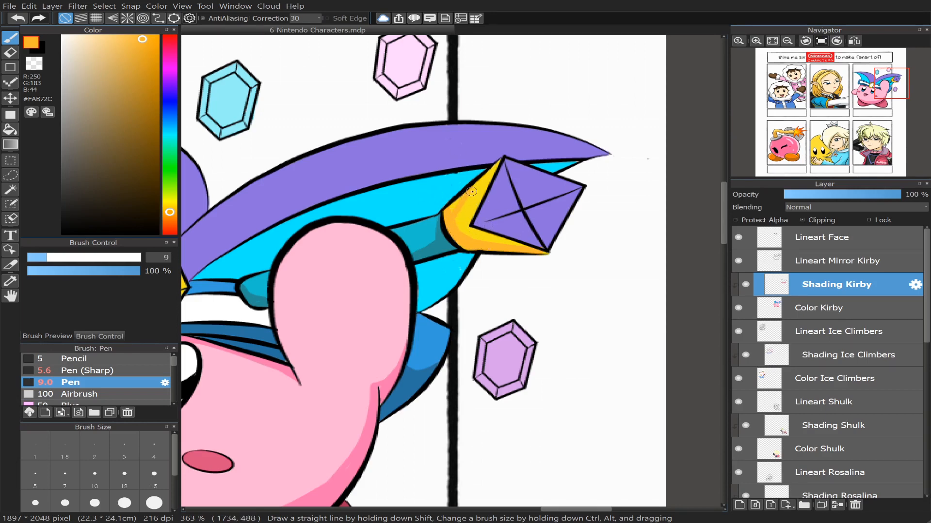
pyautogui.moveTo(471, 191)
pyautogui.mouseDown()
pyautogui.moveTo(459, 232)
pyautogui.moveTo(476, 240)
pyautogui.moveTo(455, 221)
pyautogui.moveTo(460, 206)
pyautogui.moveTo(454, 225)
pyautogui.moveTo(460, 201)
pyautogui.moveTo(448, 210)
pyautogui.moveTo(459, 199)
pyautogui.moveTo(463, 235)
pyautogui.moveTo(479, 242)
pyautogui.moveTo(463, 220)
pyautogui.moveTo(492, 246)
pyautogui.mouseUp()
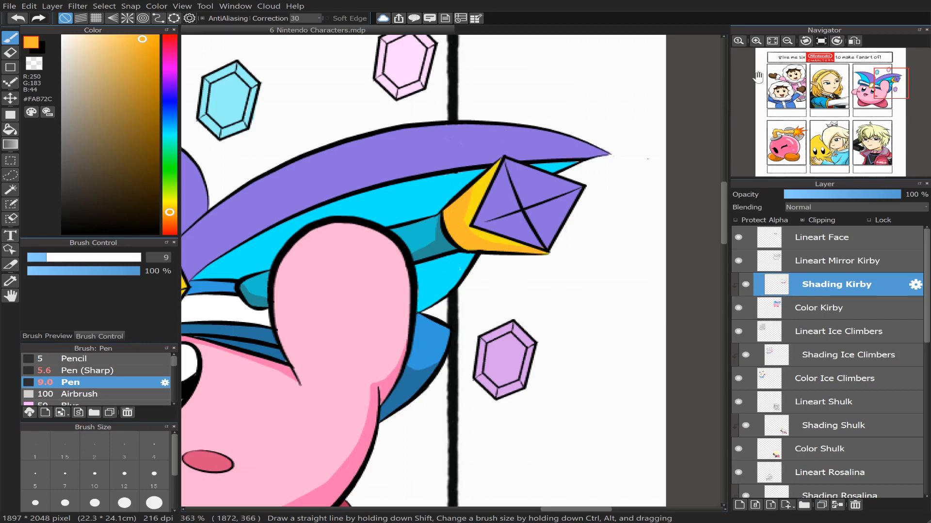
# Step: Choose white #FFFFFF, set the Pen to size 6.3, and paint highlights on the top and upper-right facets of the headband gem's gold frame
pyautogui.moveTo(887, 91); pyautogui.dragTo(851, 97)
pyautogui.scroll(1, 548, 118)
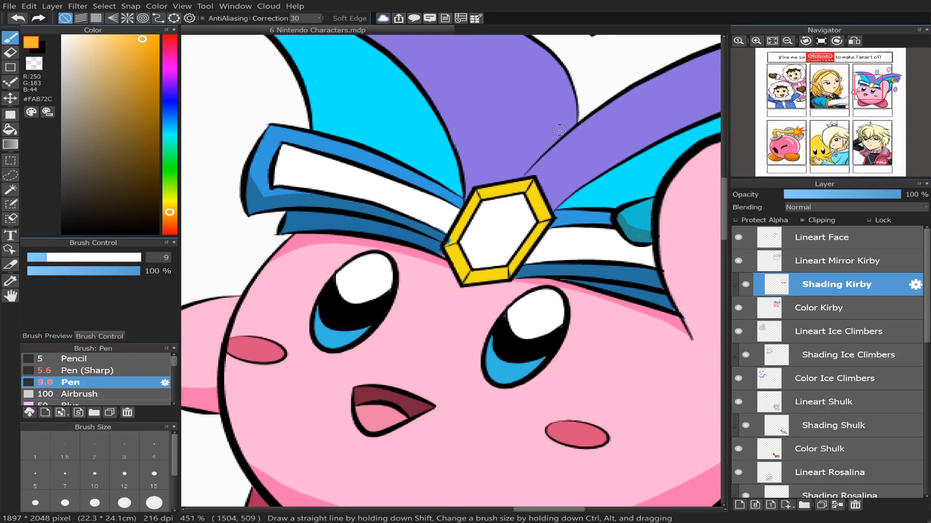
pyautogui.press('e')
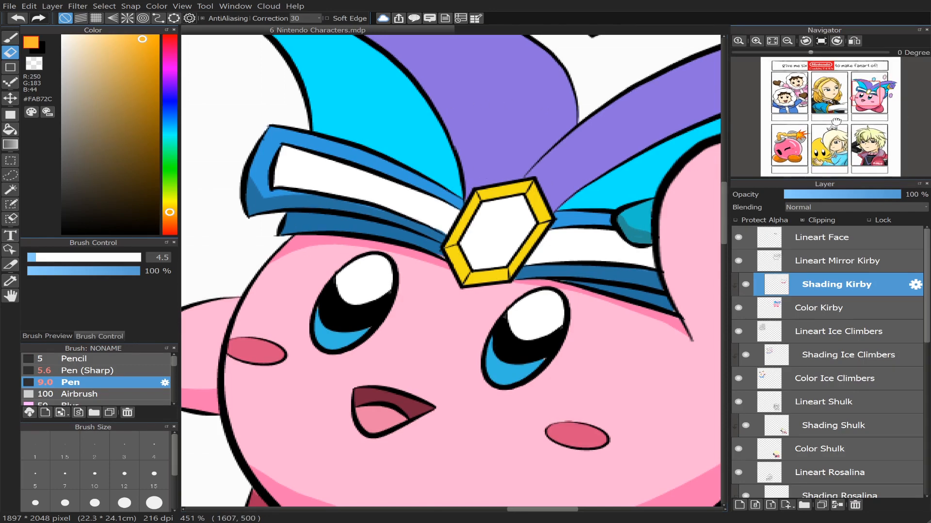
pyautogui.scroll(-1, 805, 113)
pyautogui.scroll(2, 451, 271)
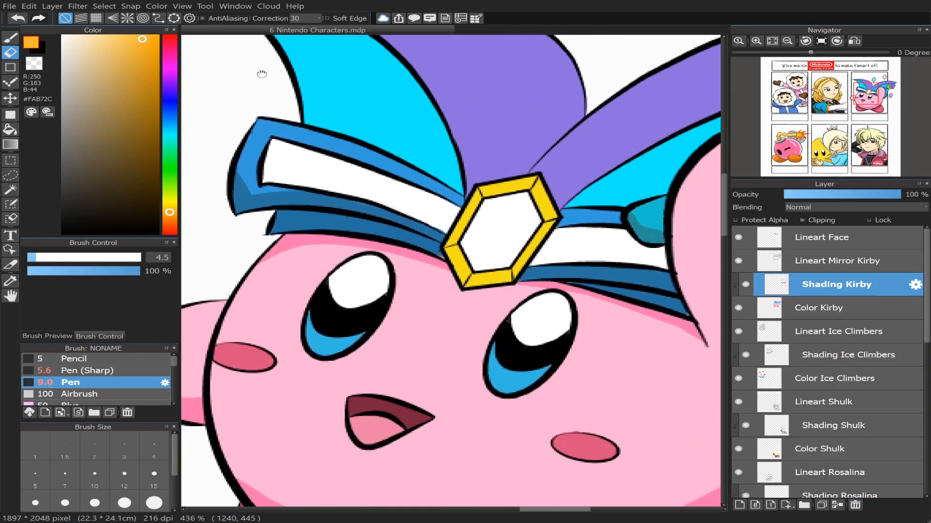
pyautogui.click(13, 37)
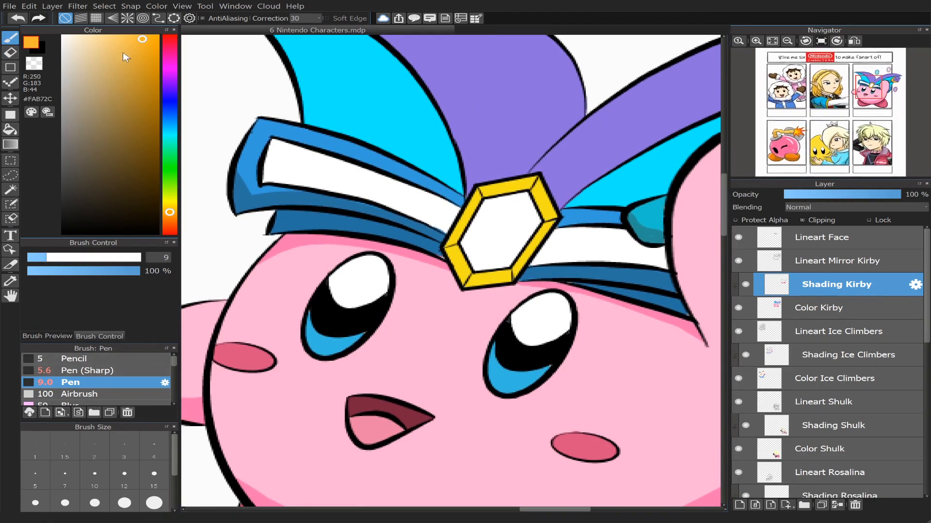
pyautogui.click(170, 203)
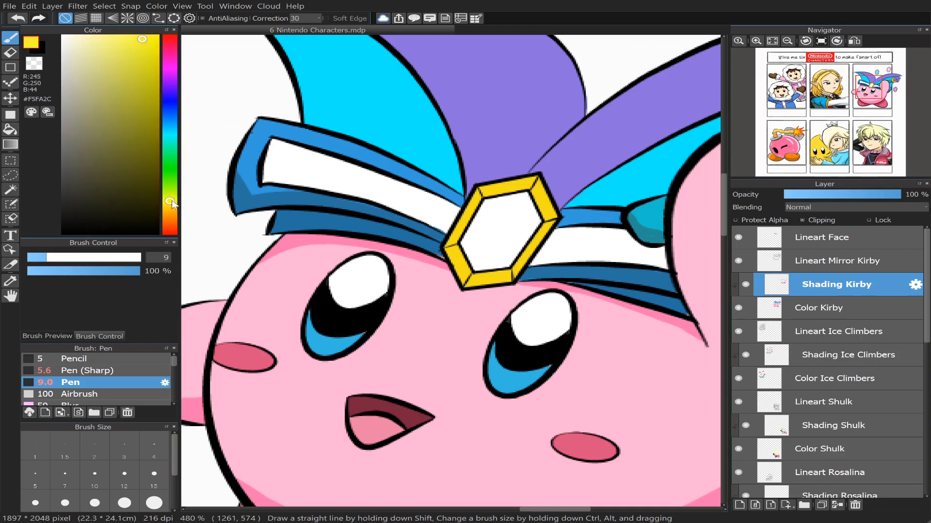
pyautogui.moveTo(135, 40); pyautogui.dragTo(30, 27)
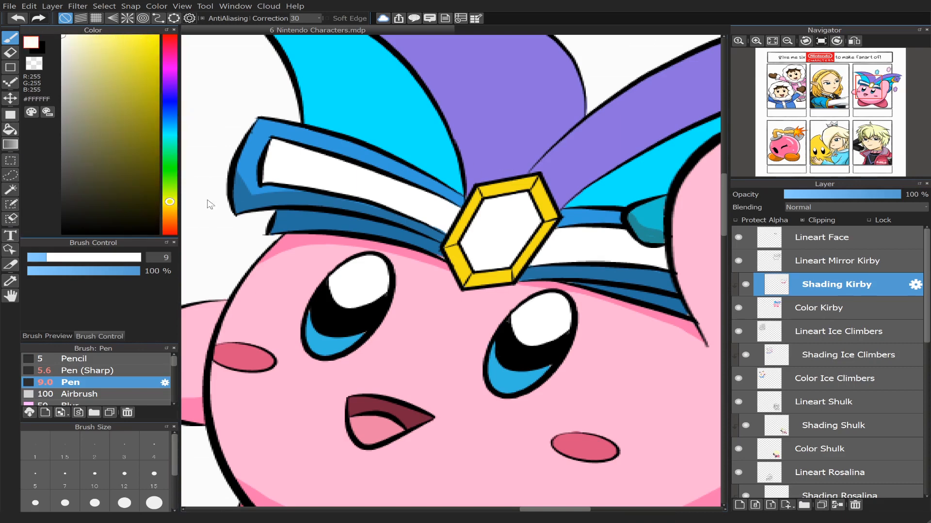
pyautogui.moveTo(48, 264); pyautogui.dragTo(44, 262)
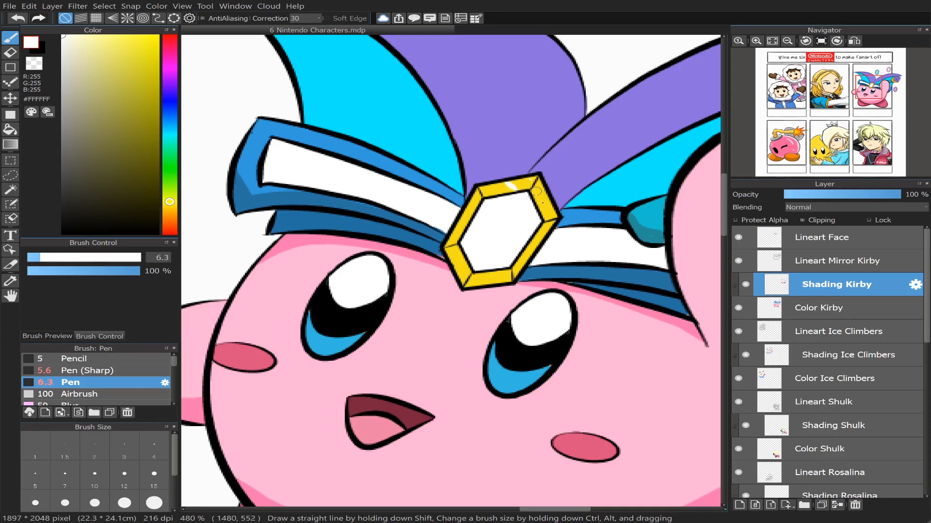
pyautogui.moveTo(538, 184); pyautogui.dragTo(552, 215)
pyautogui.moveTo(535, 178); pyautogui.dragTo(551, 216)
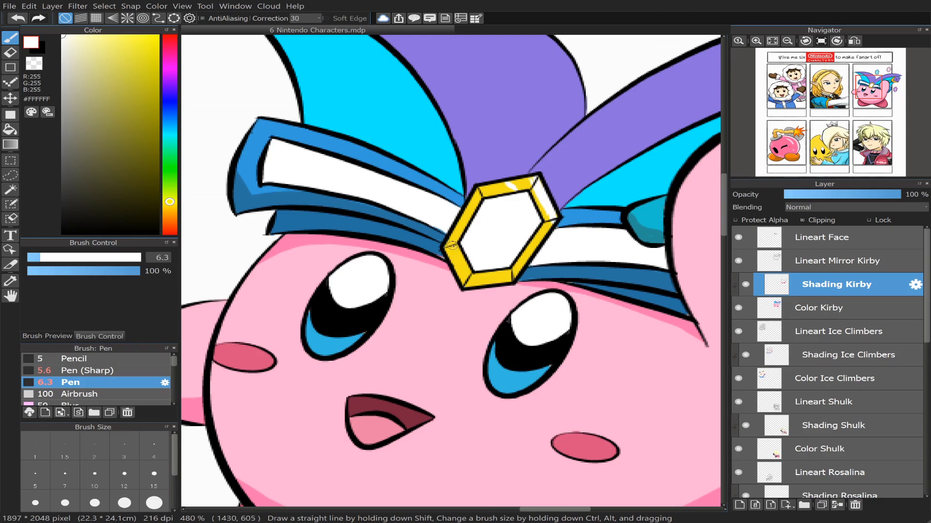
# Step: Paint a white highlight along the lower-left facet of the headband gem's gold frame and fill its upper-left facet with white
pyautogui.moveTo(446, 250); pyautogui.dragTo(456, 285)
pyautogui.hotkey('ctrl', 'z')
pyautogui.moveTo(448, 250); pyautogui.dragTo(464, 279)
pyautogui.hotkey('ctrl', 'z')
pyautogui.moveTo(448, 248); pyautogui.dragTo(463, 282)
pyautogui.hotkey('ctrl', 'z')
pyautogui.moveTo(446, 247); pyautogui.dragTo(465, 283)
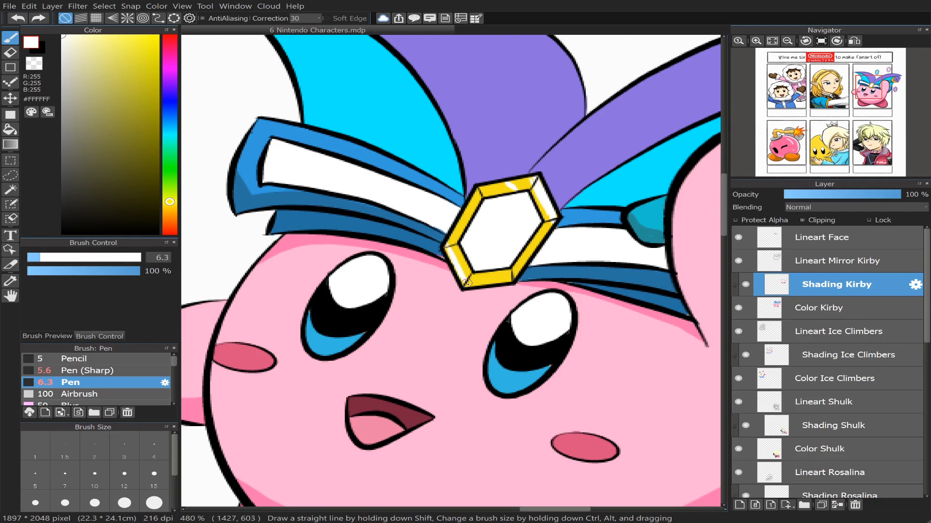
pyautogui.press('g')
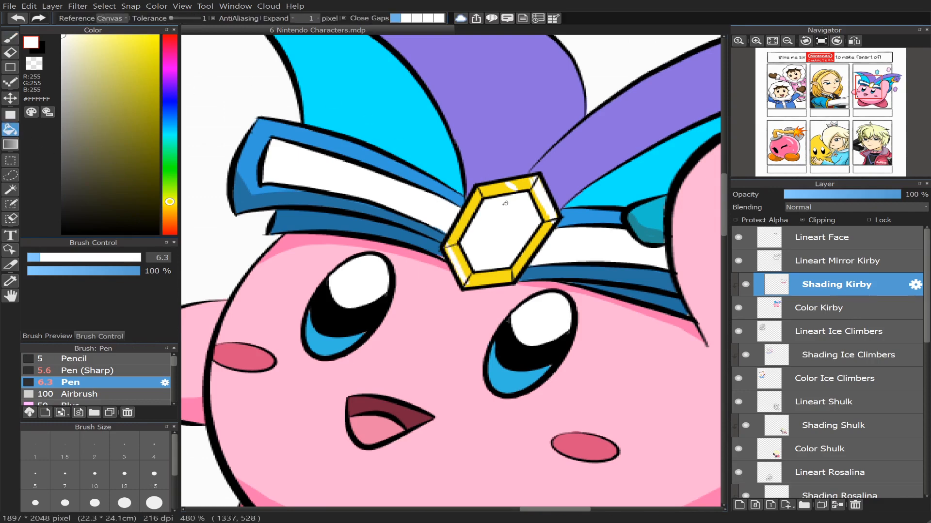
pyautogui.click(471, 213)
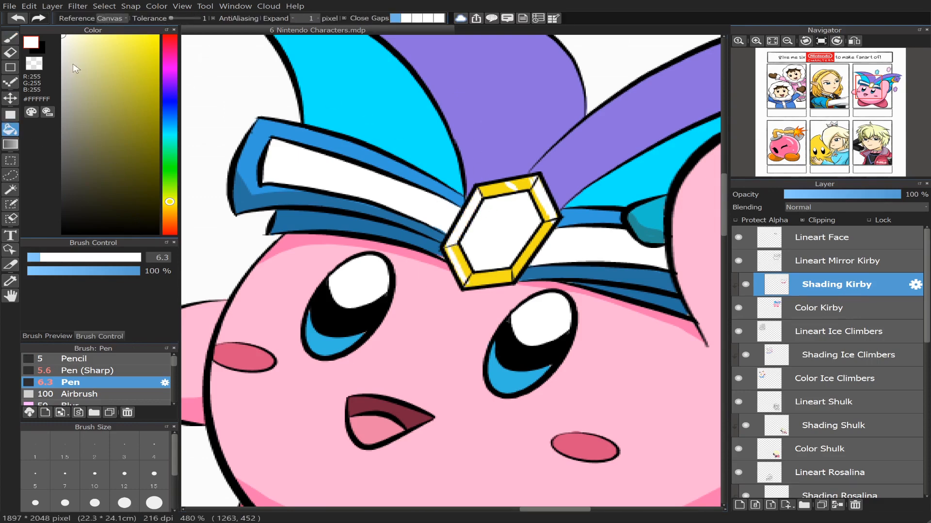
# Step: Set the Pen to size 3.9 and paint thin white highlight stripes across the top, lower-right and bottom facets of the gem's gold frame
pyautogui.click(10, 38)
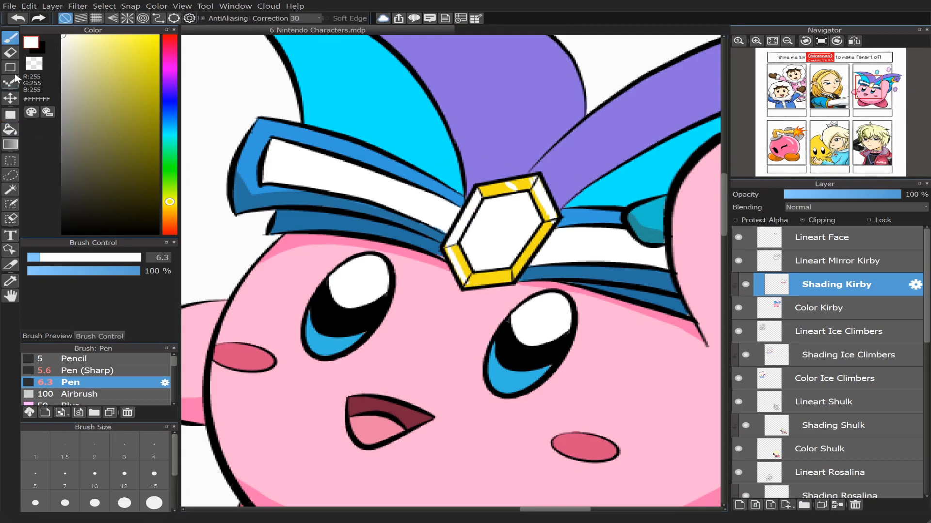
pyautogui.click(11, 52)
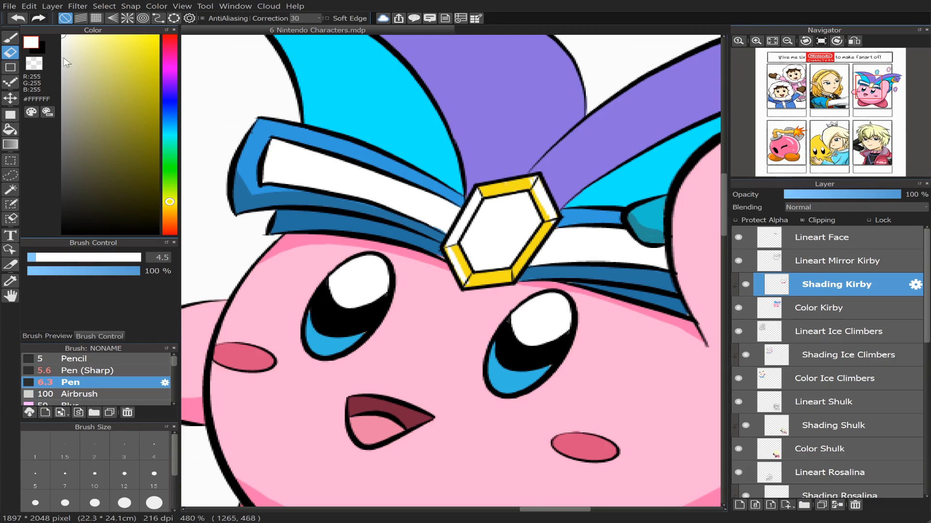
pyautogui.click(10, 37)
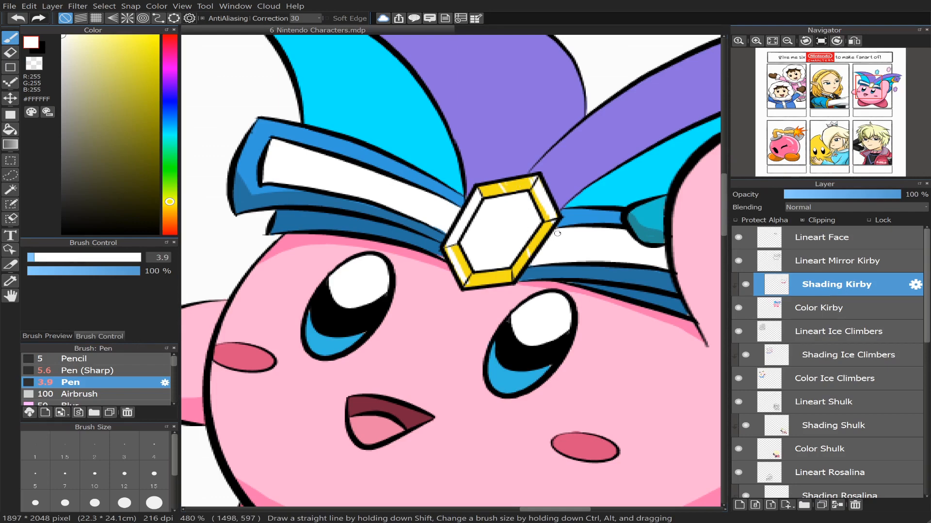
pyautogui.hotkey('ctrl', 'z')
pyautogui.moveTo(551, 224); pyautogui.dragTo(525, 264)
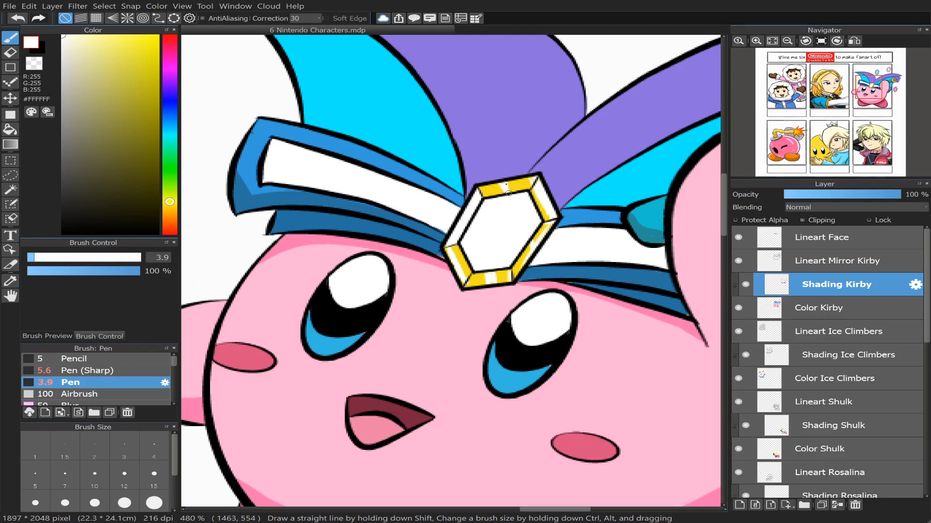
# Step: Outline, fill and clean up a white highlight along the upper edge of the purple diamond ornament's yellow holder
pyautogui.moveTo(797, 74)
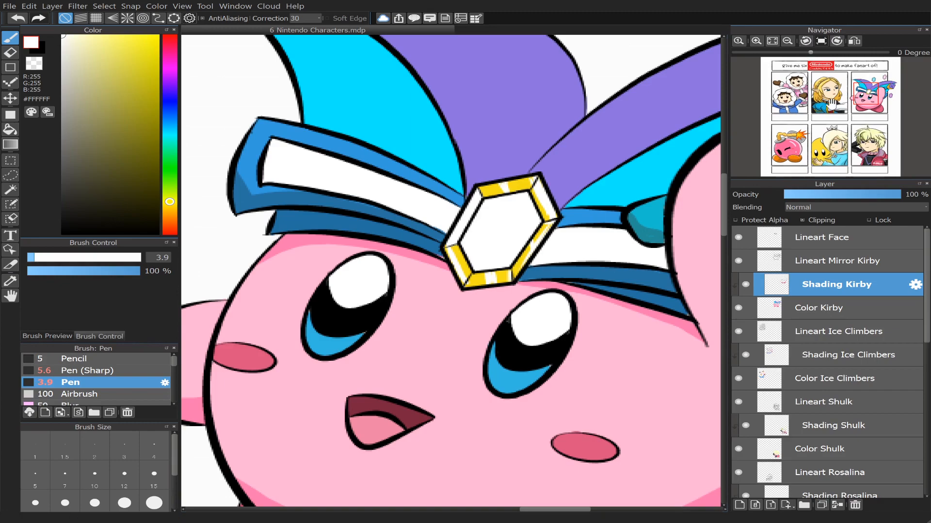
pyautogui.scroll(-4, 852, 112)
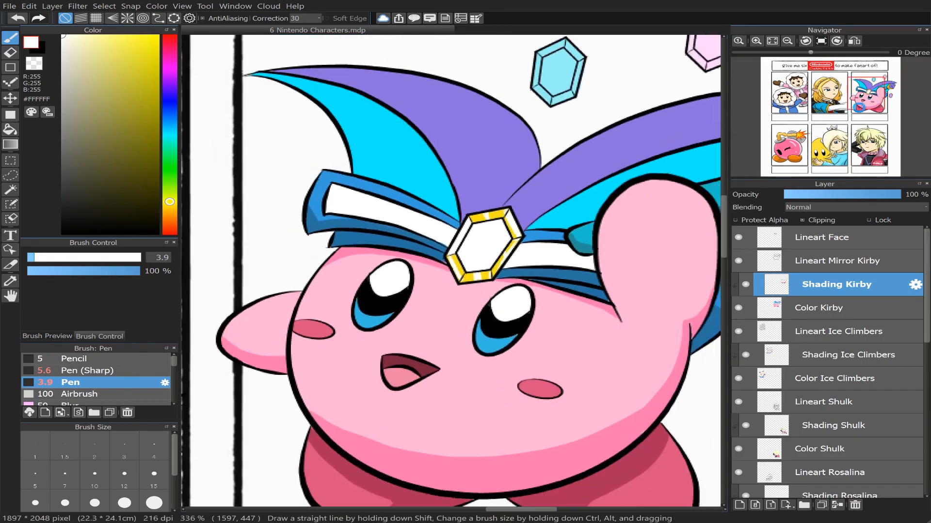
pyautogui.moveTo(863, 98); pyautogui.dragTo(883, 95)
pyautogui.scroll(3, 874, 100)
pyautogui.scroll(1, 869, 98)
pyautogui.scroll(1, 869, 99)
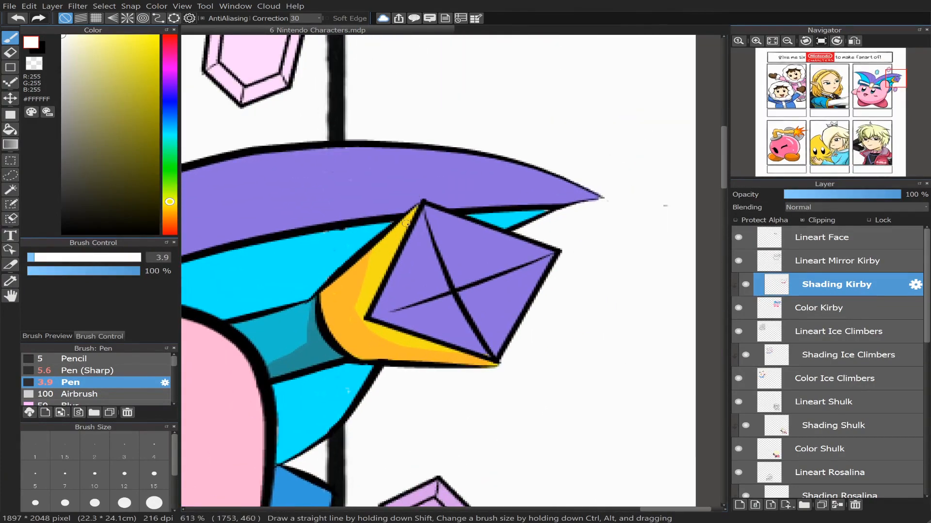
pyautogui.moveTo(413, 209)
pyautogui.mouseDown()
pyautogui.moveTo(321, 296)
pyautogui.moveTo(398, 246)
pyautogui.mouseUp()
pyautogui.click(10, 130)
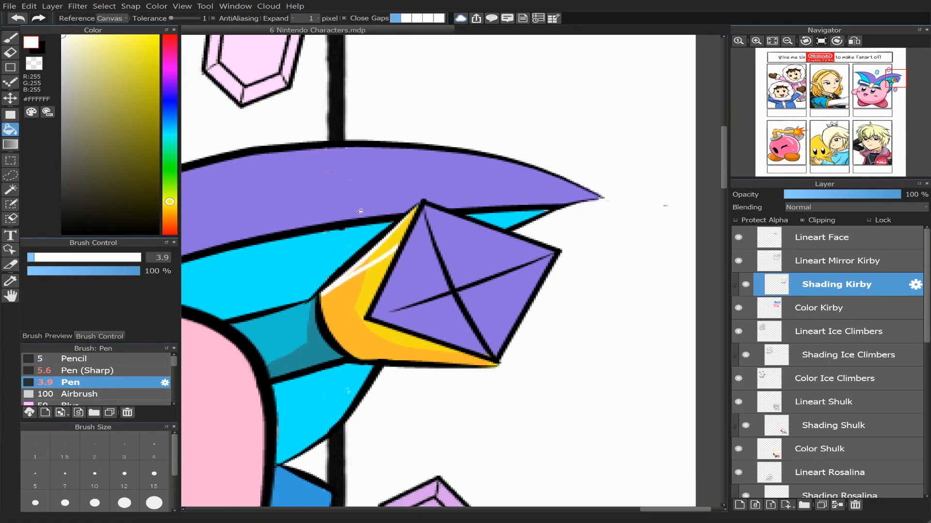
pyautogui.click(383, 237)
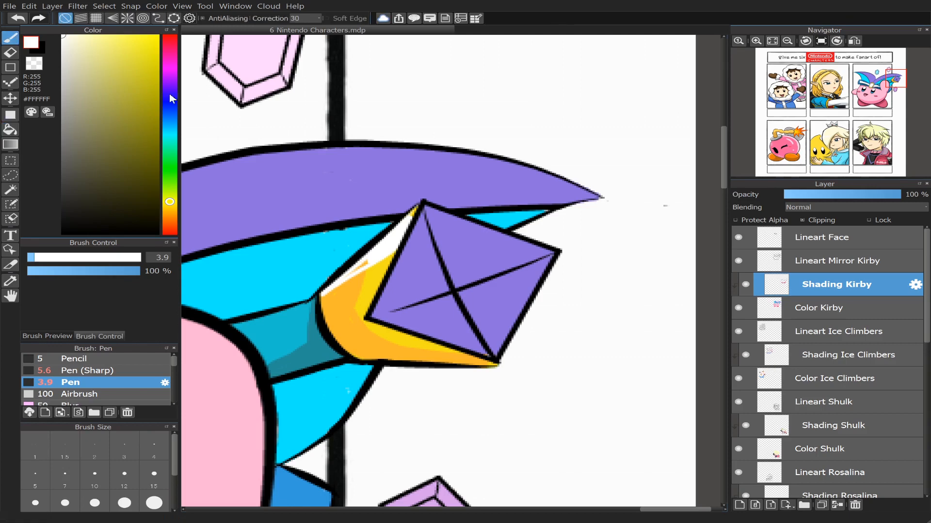
pyautogui.press('b')
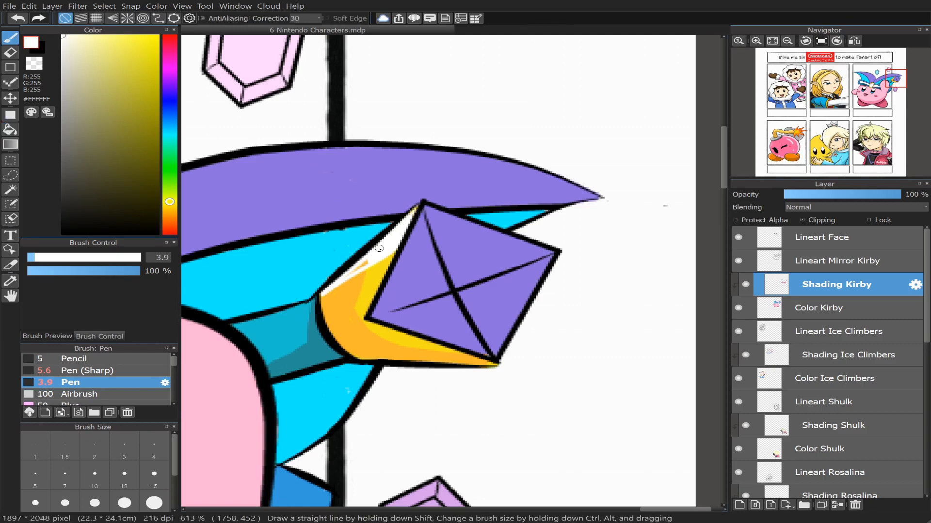
pyautogui.moveTo(353, 271); pyautogui.dragTo(335, 278)
# Step: Paint a white highlight along the holder's lower edge and thin white streaks inside its orange shading
pyautogui.moveTo(357, 360); pyautogui.dragTo(480, 365)
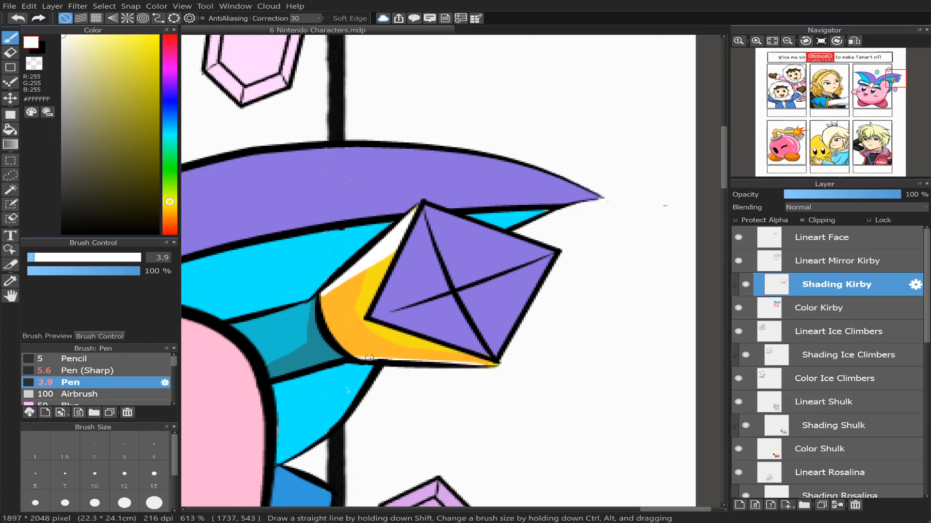
pyautogui.moveTo(357, 357); pyautogui.dragTo(496, 363)
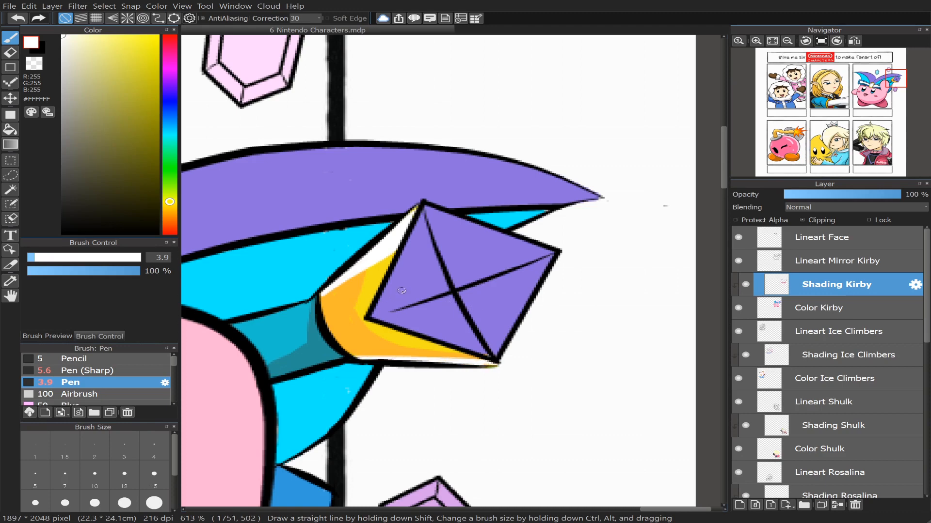
pyautogui.moveTo(337, 298)
pyautogui.mouseDown()
pyautogui.moveTo(360, 328)
pyautogui.moveTo(442, 353)
pyautogui.mouseUp()
# Step: Sample the purple of the hat's diamond ornament and shift the colour to light cyan #89F0FA
pyautogui.scroll(-3, 860, 104)
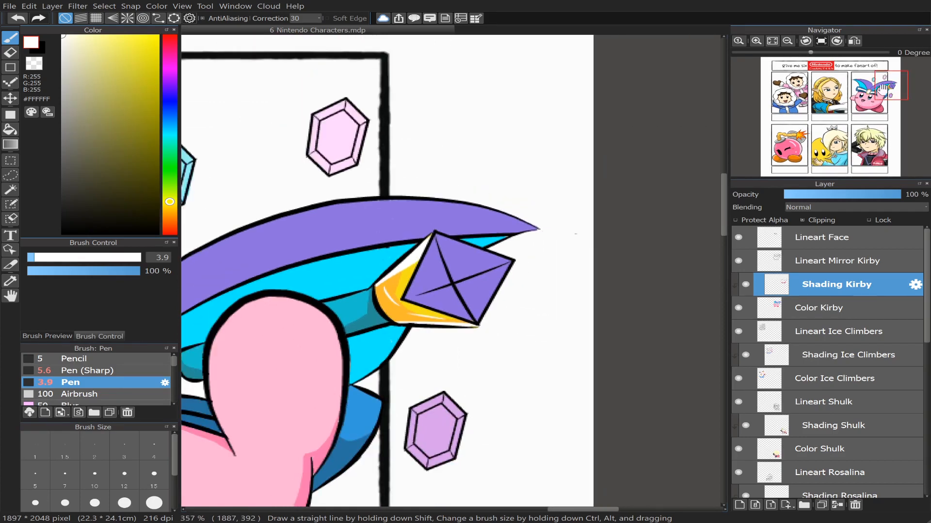
pyautogui.click(869, 94)
pyautogui.scroll(-3, 869, 95)
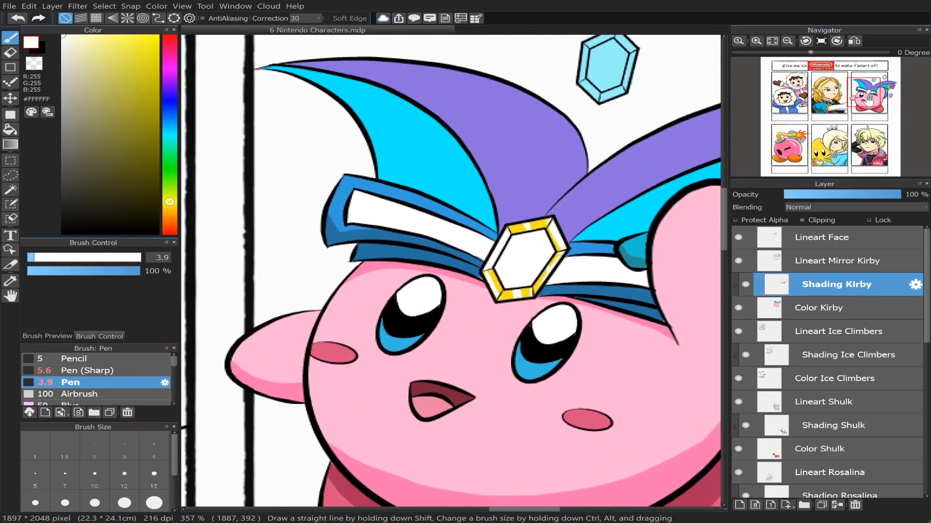
pyautogui.moveTo(864, 93); pyautogui.dragTo(875, 103)
pyautogui.scroll(2, 870, 103)
pyautogui.scroll(3, 871, 103)
pyautogui.scroll(2, 875, 103)
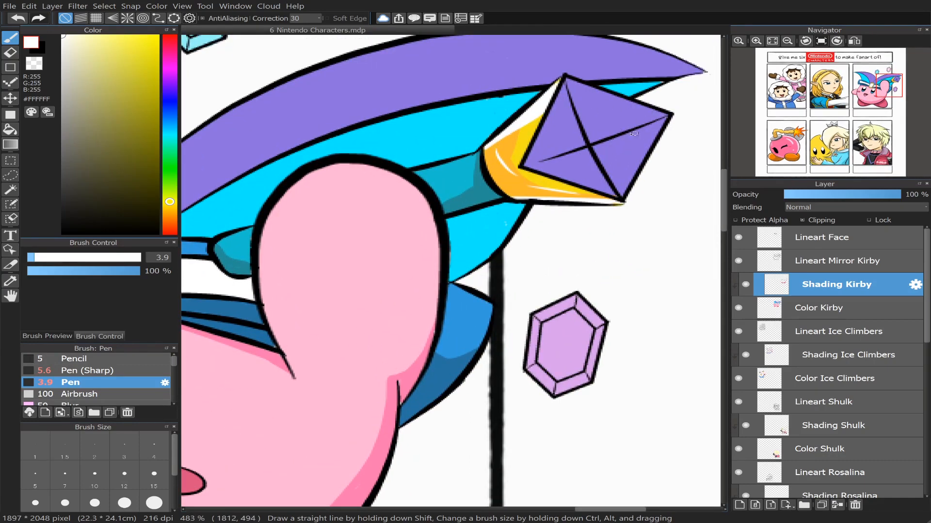
pyautogui.keyDown('alt'); pyautogui.click(634, 133); pyautogui.keyUp('alt')
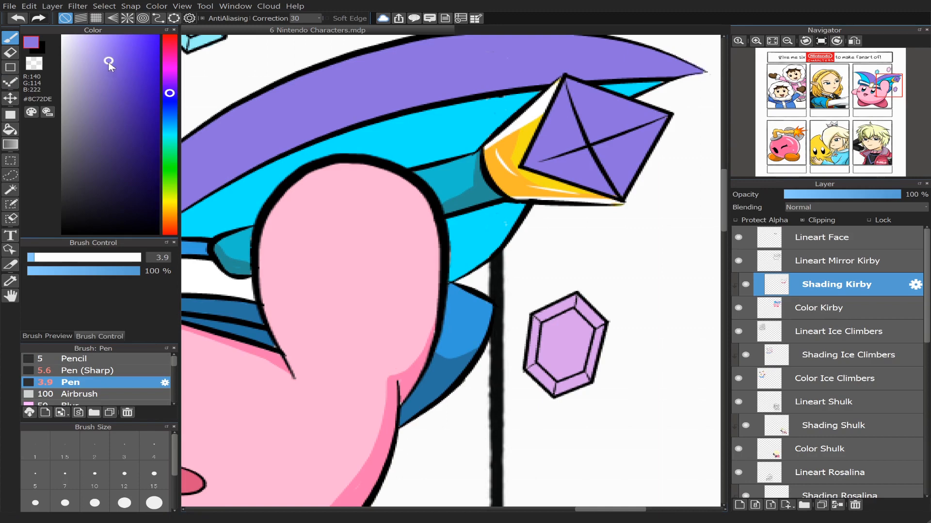
pyautogui.click(169, 132)
pyautogui.moveTo(119, 63); pyautogui.dragTo(106, 41)
pyautogui.scroll(2, 890, 101)
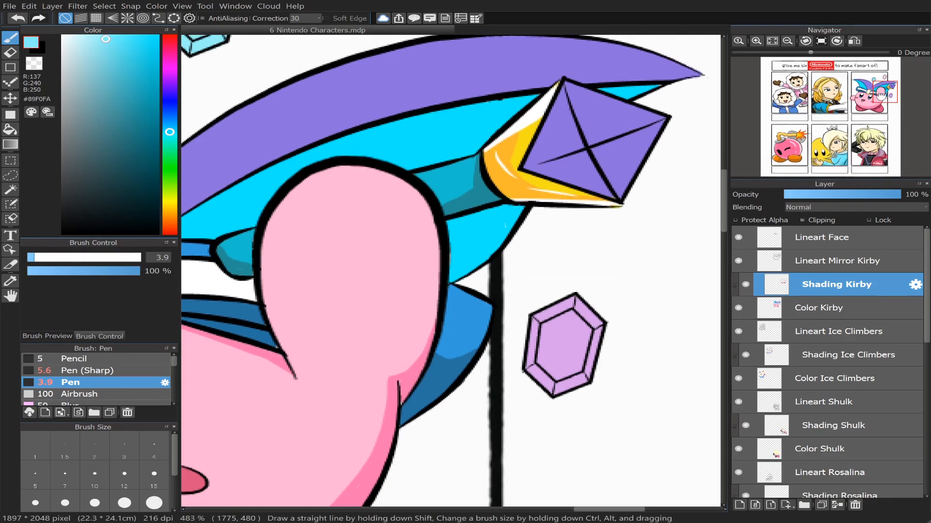
pyautogui.click(884, 88)
pyautogui.moveTo(884, 88); pyautogui.dragTo(890, 86)
pyautogui.moveTo(50, 262); pyautogui.dragTo(64, 261)
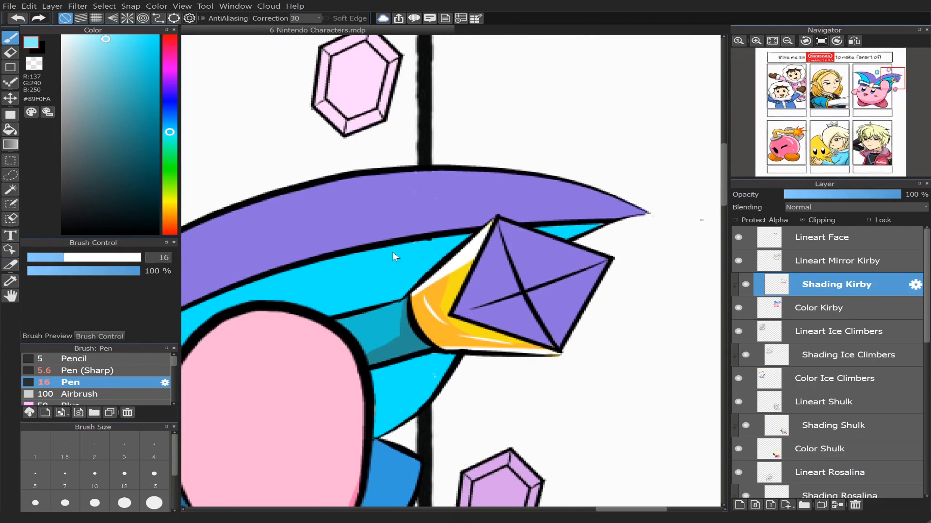
pyautogui.moveTo(506, 284); pyautogui.dragTo(537, 281)
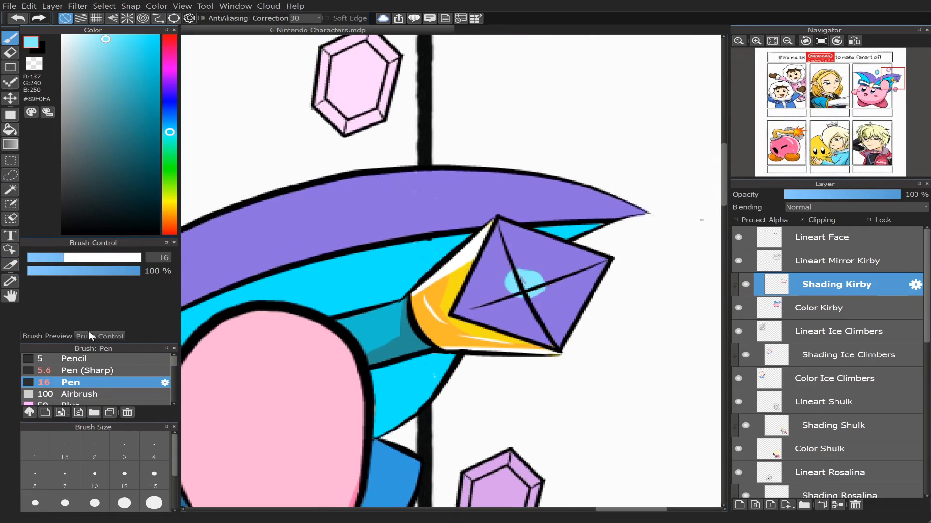
pyautogui.hotkey('ctrl', 'z')
# Step: Airbrush a light cyan #89F0FA glow in the centre of the purple diamond at size 63 and 44% opacity
pyautogui.click(118, 394)
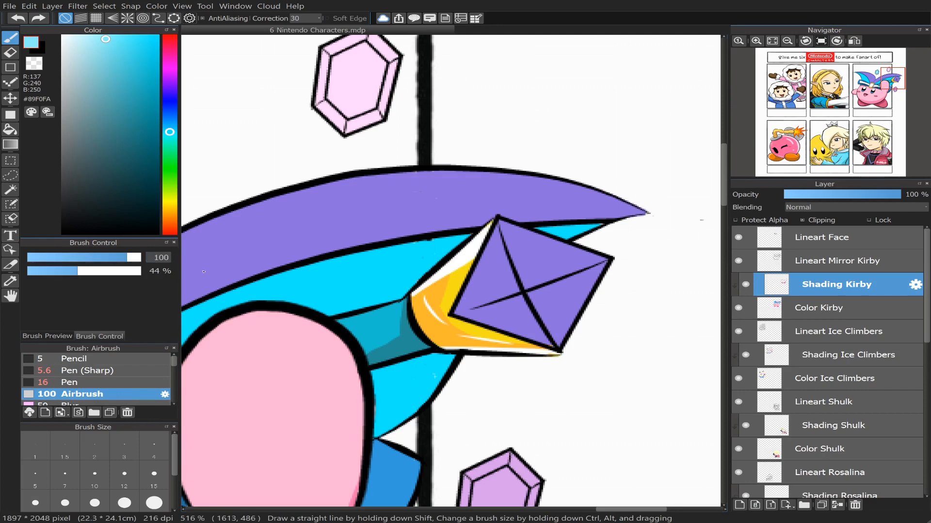
pyautogui.moveTo(116, 264)
pyautogui.mouseDown()
pyautogui.moveTo(128, 261)
pyautogui.moveTo(119, 263)
pyautogui.mouseUp()
pyautogui.moveTo(521, 283)
pyautogui.mouseDown()
pyautogui.moveTo(535, 279)
pyautogui.moveTo(519, 274)
pyautogui.moveTo(538, 298)
pyautogui.moveTo(557, 271)
pyautogui.moveTo(529, 290)
pyautogui.moveTo(542, 291)
pyautogui.moveTo(534, 281)
pyautogui.mouseUp()
# Step: Blur the cyan glow inside the purple diamond with the Blur brush at size 97 and 21% opacity
pyautogui.moveTo(830, 93); pyautogui.dragTo(830, 101)
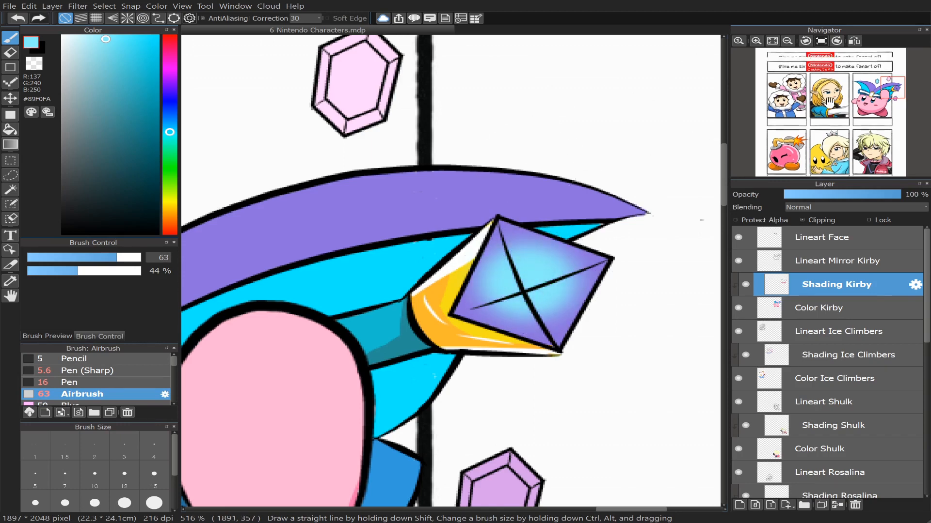
pyautogui.scroll(-3, 853, 121)
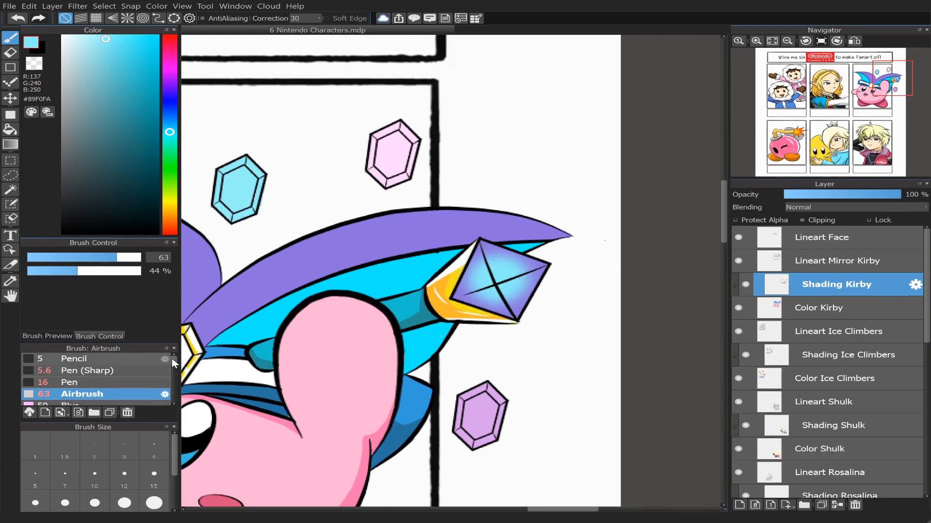
pyautogui.scroll(-3, 171, 356)
pyautogui.click(107, 375)
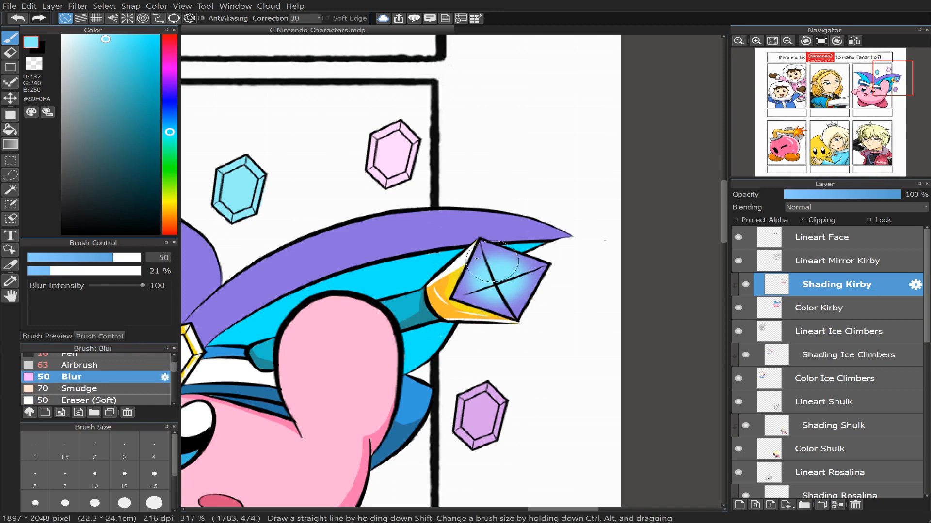
pyautogui.moveTo(477, 258)
pyautogui.mouseDown()
pyautogui.moveTo(507, 262)
pyautogui.moveTo(482, 282)
pyautogui.moveTo(521, 287)
pyautogui.moveTo(510, 263)
pyautogui.moveTo(477, 284)
pyautogui.moveTo(509, 291)
pyautogui.moveTo(478, 279)
pyautogui.moveTo(506, 305)
pyautogui.moveTo(502, 265)
pyautogui.mouseUp()
# Step: Undo a size 8.4 Pen stroke on the floating purple gem and fill its upper-left rim facet with light cyan #89F0FA
pyautogui.scroll(-5, 850, 102)
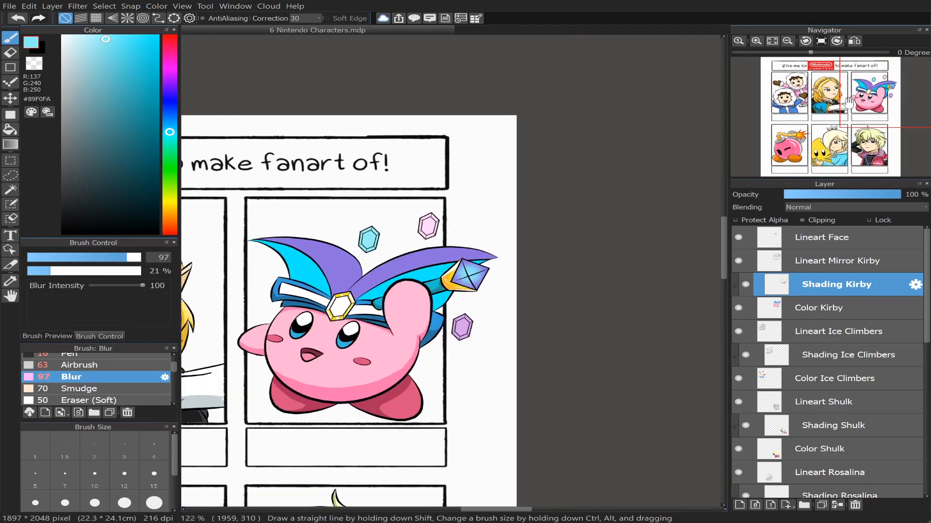
pyautogui.scroll(6, 850, 102)
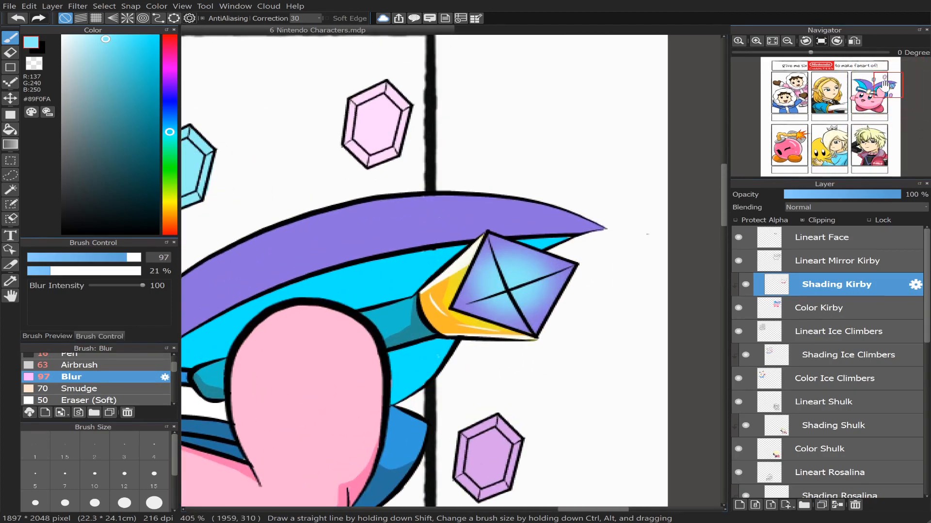
pyautogui.moveTo(886, 85); pyautogui.dragTo(872, 98)
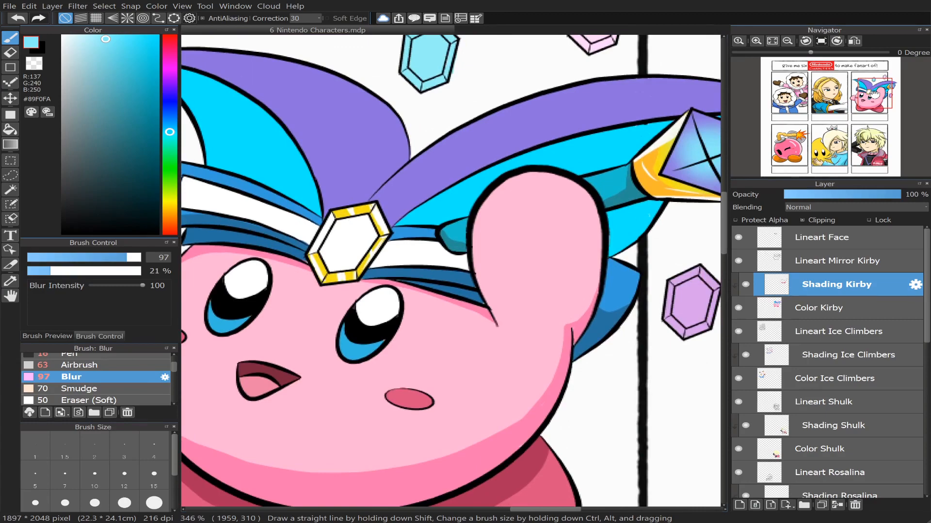
pyautogui.moveTo(872, 94)
pyautogui.mouseDown()
pyautogui.moveTo(886, 95)
pyautogui.moveTo(874, 104)
pyautogui.moveTo(887, 100)
pyautogui.mouseUp()
pyautogui.scroll(2, 877, 102)
pyautogui.scroll(1, 878, 102)
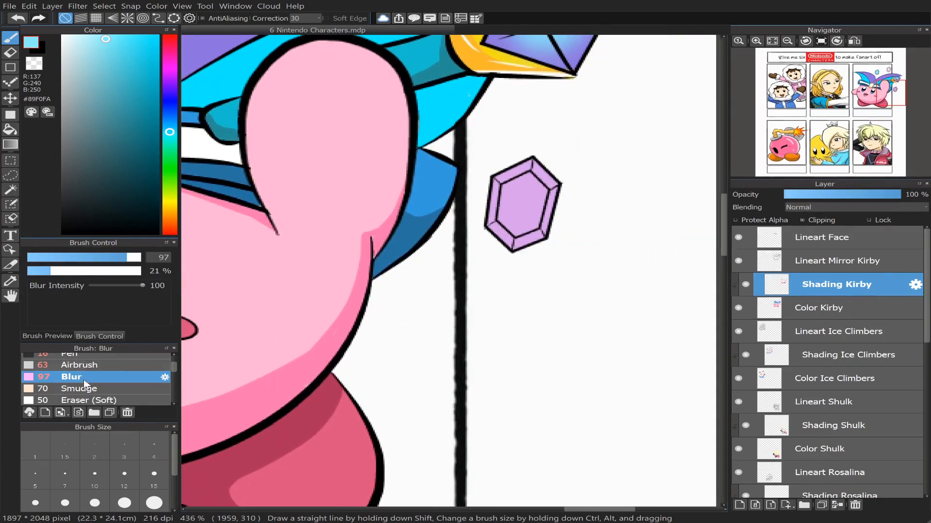
pyautogui.moveTo(174, 366); pyautogui.dragTo(172, 356)
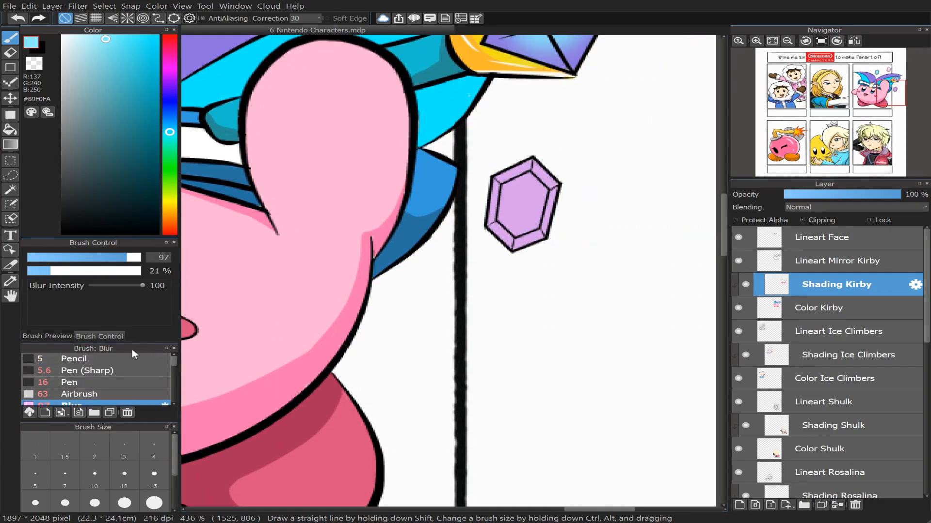
pyautogui.click(94, 383)
pyautogui.scroll(1, 519, 114)
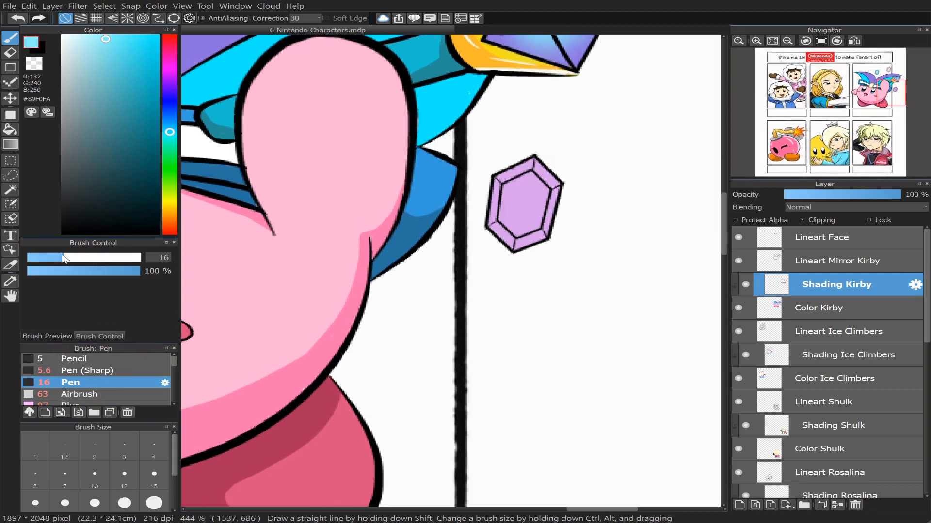
pyautogui.moveTo(63, 257); pyautogui.dragTo(45, 258)
pyautogui.moveTo(497, 174); pyautogui.dragTo(528, 162)
pyautogui.hotkey('ctrl', 'z')
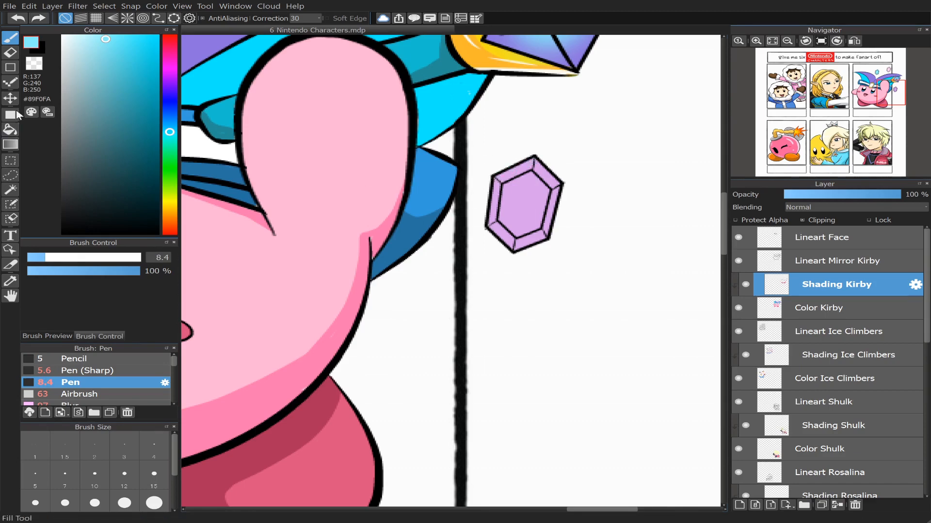
pyautogui.click(10, 129)
pyautogui.click(513, 169)
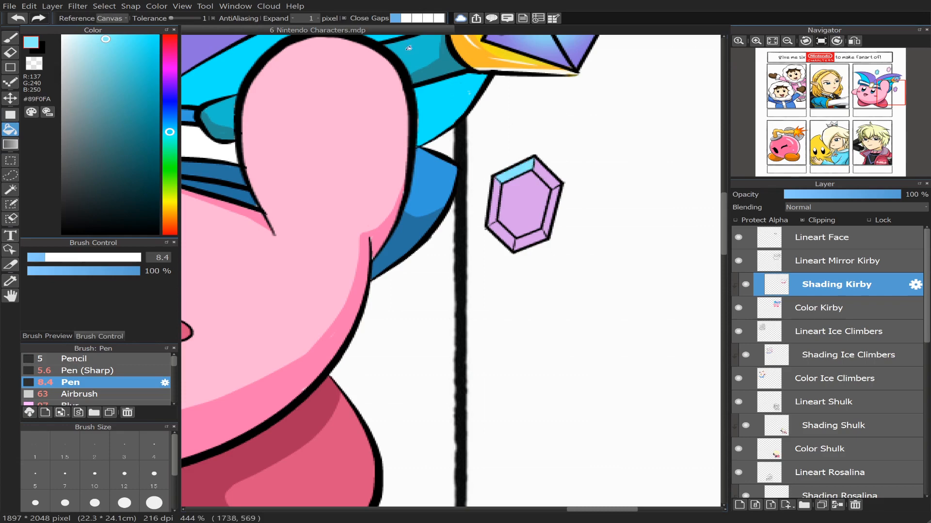
# Step: Paint light cyan #89F0FA reflections on the floating purple gem's rim facets and diagonal streaks across its centre with the Pen at size 5
pyautogui.click(37, 259)
pyautogui.moveTo(37, 259); pyautogui.dragTo(32, 260)
pyautogui.click(10, 37)
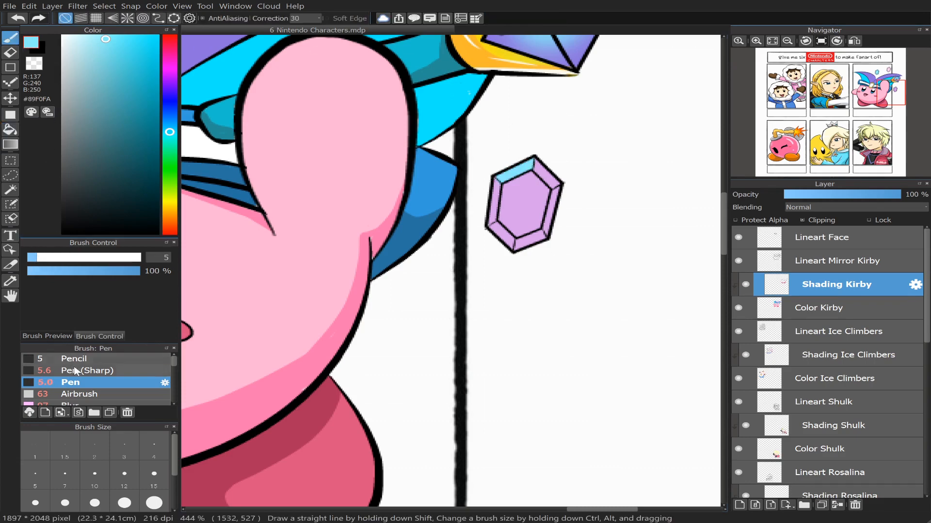
pyautogui.moveTo(507, 186); pyautogui.dragTo(530, 240)
pyautogui.moveTo(542, 175); pyautogui.dragTo(552, 170)
pyautogui.moveTo(491, 189); pyautogui.dragTo(495, 204)
pyautogui.moveTo(554, 213); pyautogui.dragTo(551, 206)
pyautogui.moveTo(538, 164)
pyautogui.mouseDown()
pyautogui.moveTo(563, 192)
pyautogui.moveTo(544, 169)
pyautogui.moveTo(554, 174)
pyautogui.moveTo(549, 216)
pyautogui.moveTo(532, 221)
pyautogui.moveTo(547, 203)
pyautogui.moveTo(524, 187)
pyautogui.moveTo(533, 203)
pyautogui.mouseUp()
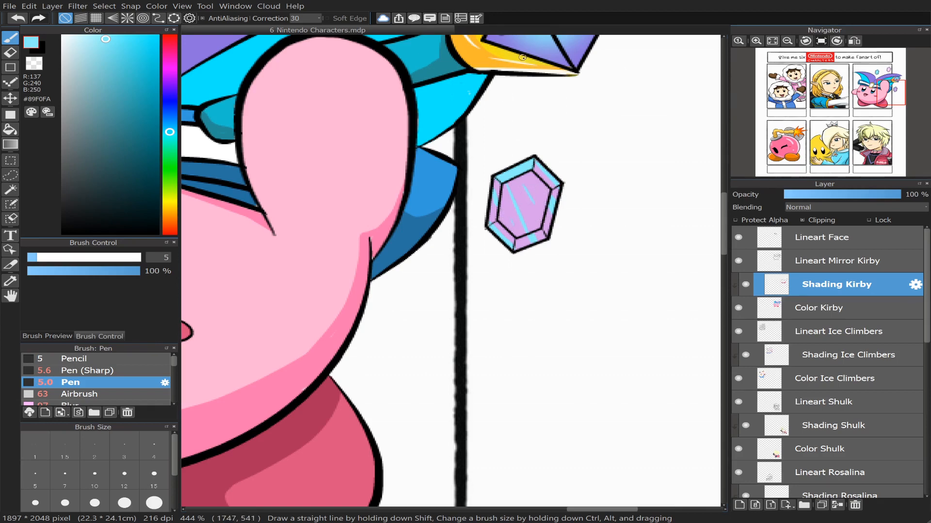
# Step: Try a light blue #7DCCFD Pen stroke on the floating pink gem's upper-left rim facet and undo it
pyautogui.moveTo(774, 107)
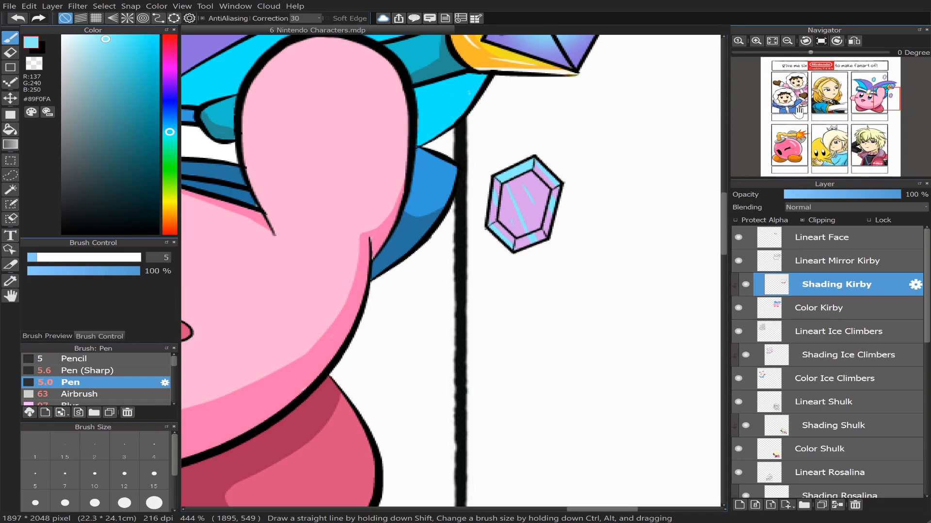
pyautogui.moveTo(870, 95); pyautogui.dragTo(876, 85)
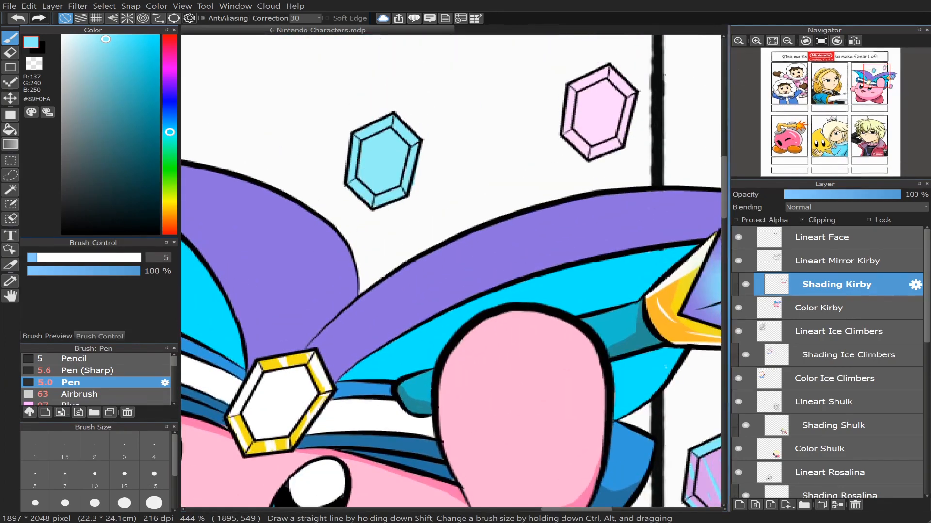
pyautogui.keyDown('alt'); pyautogui.click(594, 112); pyautogui.keyUp('alt')
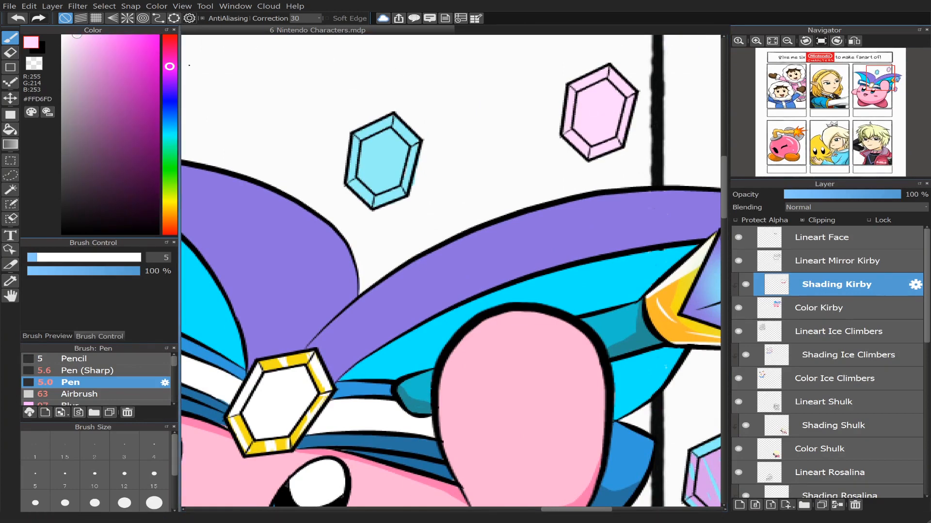
pyautogui.moveTo(170, 68); pyautogui.dragTo(169, 84)
pyautogui.click(169, 122)
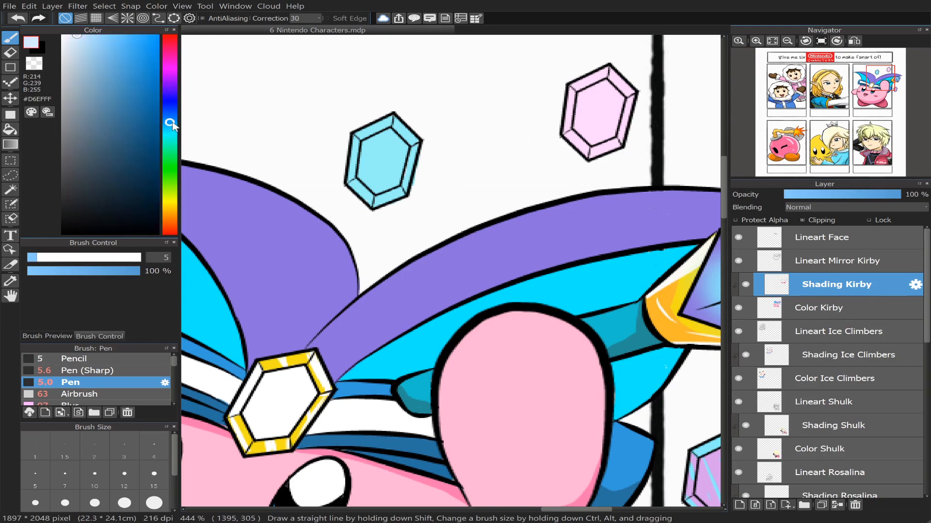
pyautogui.moveTo(85, 39); pyautogui.dragTo(111, 37)
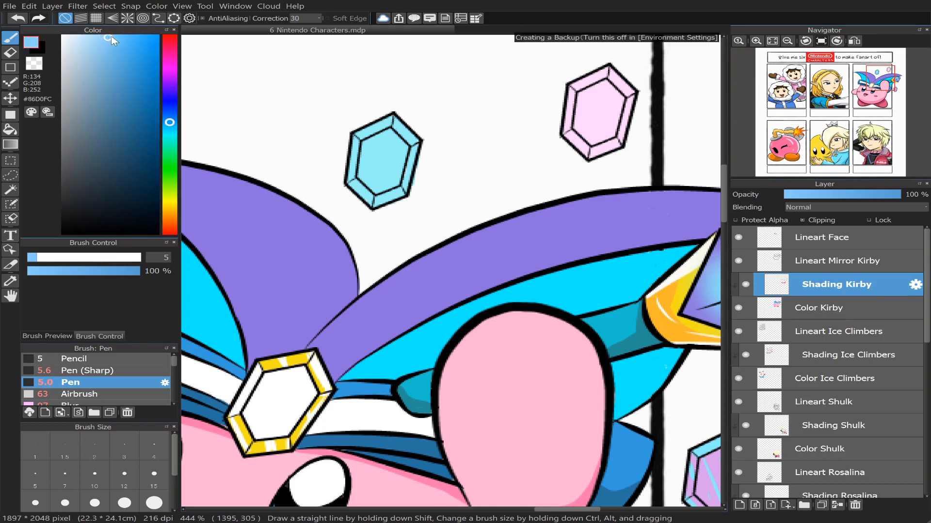
pyautogui.moveTo(577, 82); pyautogui.dragTo(594, 78)
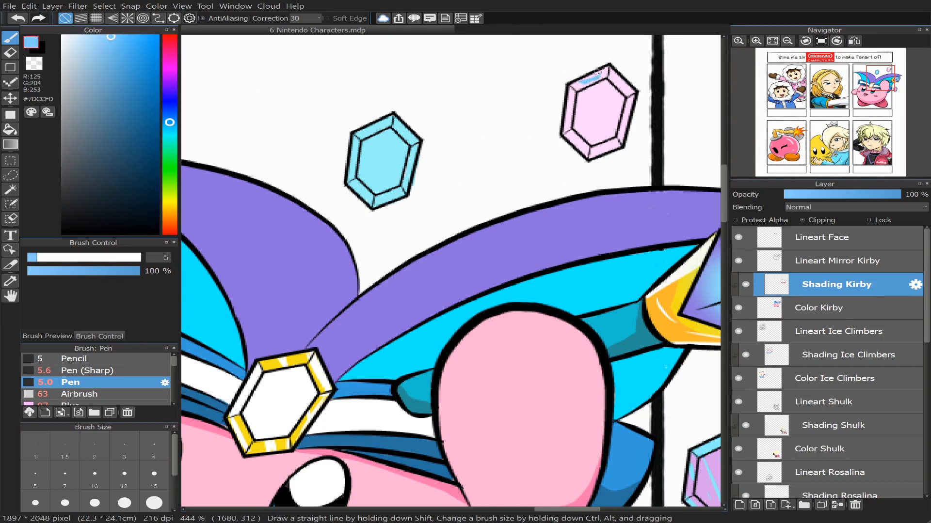
pyautogui.hotkey('ctrl', 'z')
# Step: Sample the floating pink gem's colour, shift it to white #FFFFFF and fill the gem's upper-left rim facet
pyautogui.rightClick(621, 103)
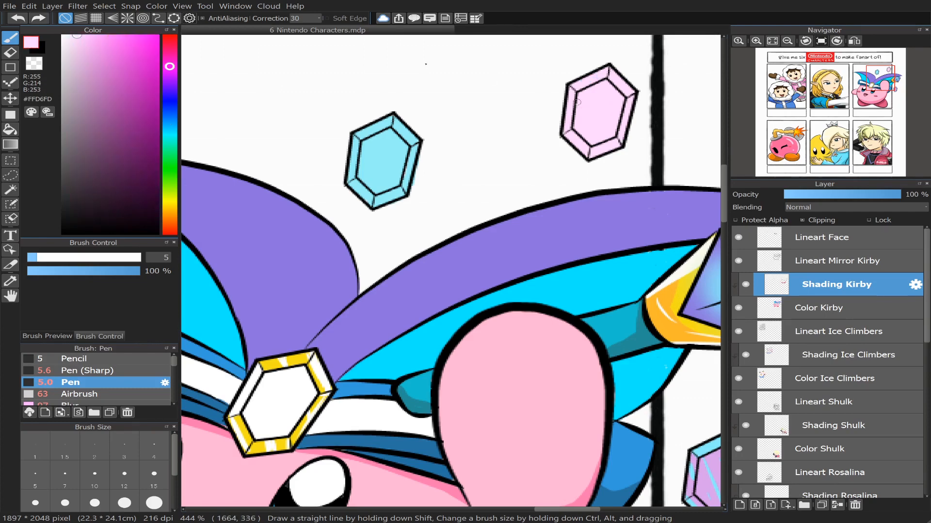
pyautogui.moveTo(95, 39); pyautogui.dragTo(42, 27)
pyautogui.press('g')
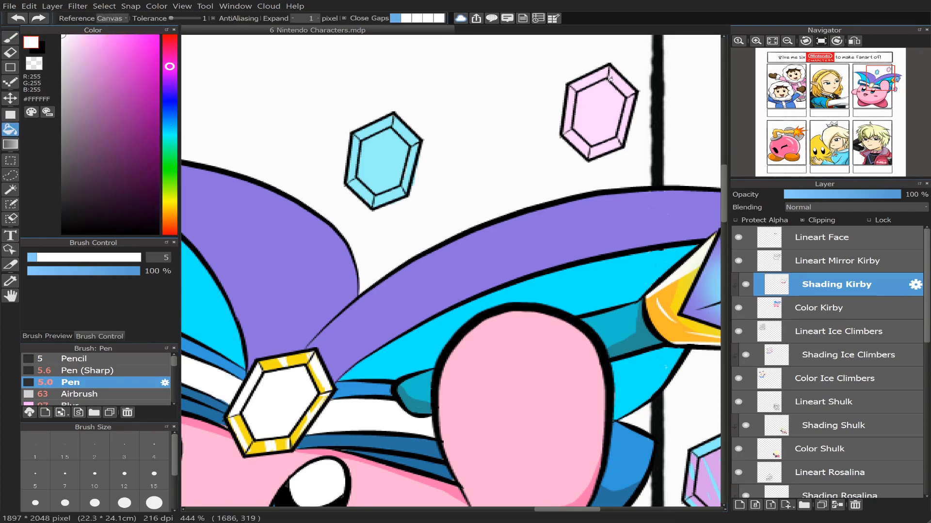
pyautogui.click(596, 76)
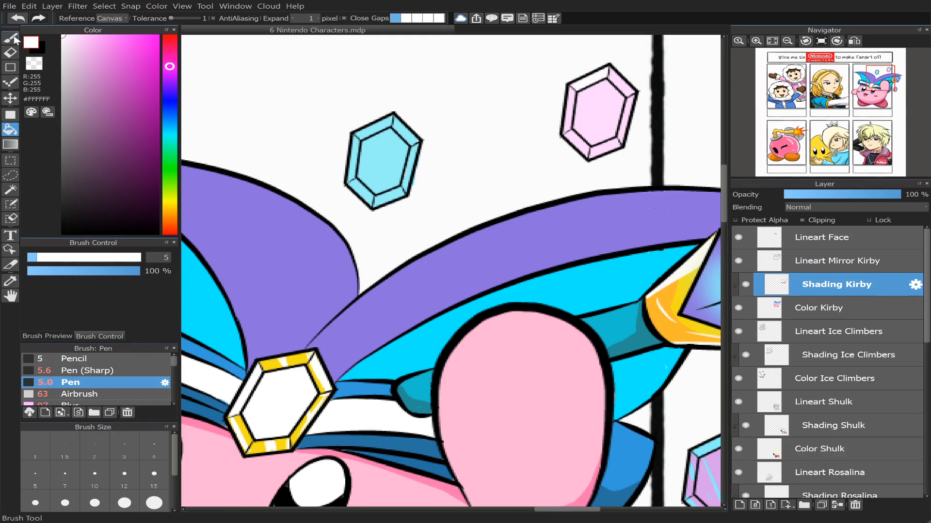
# Step: Paint white rim reflections and diagonal bands across the floating pink gem with the size 5 Pen, undoing the unwanted strokes
pyautogui.click(10, 38)
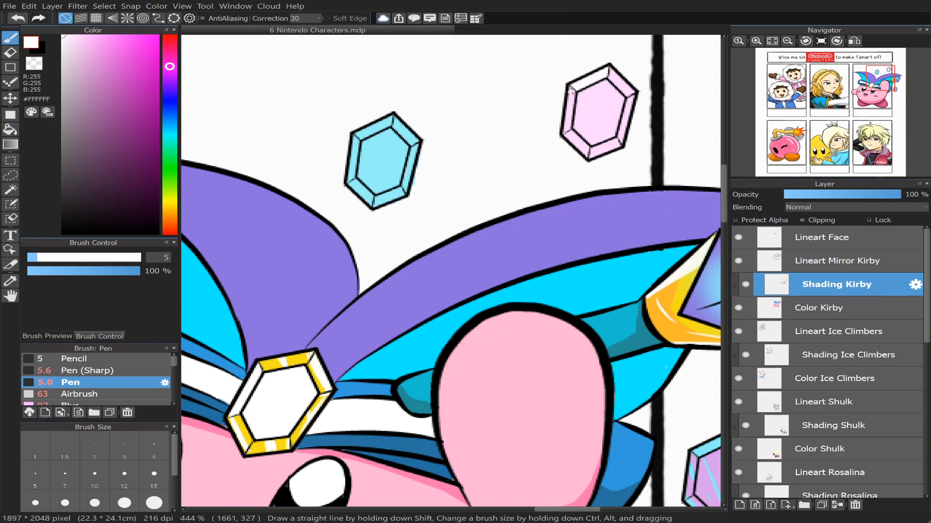
pyautogui.moveTo(573, 102); pyautogui.dragTo(609, 142)
pyautogui.moveTo(583, 97); pyautogui.dragTo(616, 142)
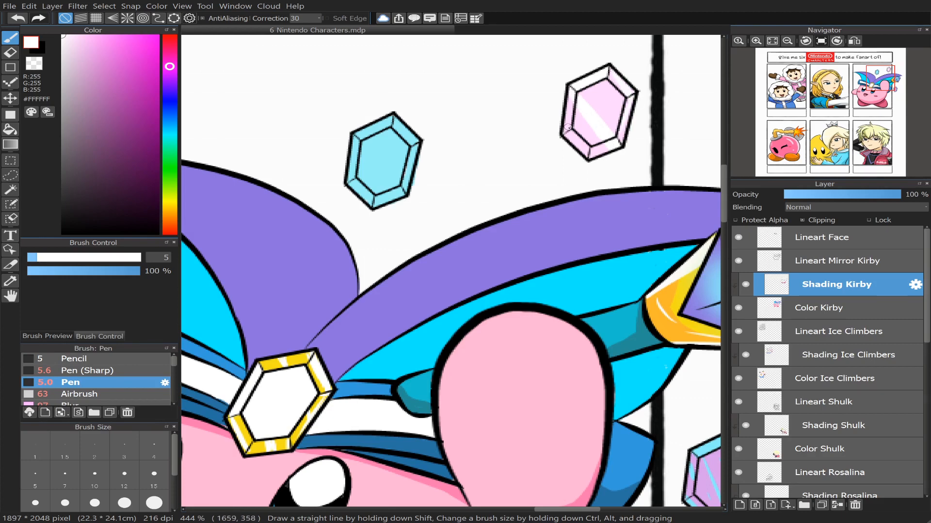
pyautogui.moveTo(611, 95)
pyautogui.mouseDown()
pyautogui.moveTo(608, 112)
pyautogui.moveTo(584, 110)
pyautogui.moveTo(601, 111)
pyautogui.moveTo(602, 93)
pyautogui.moveTo(610, 110)
pyautogui.moveTo(593, 89)
pyautogui.moveTo(611, 114)
pyautogui.moveTo(601, 99)
pyautogui.moveTo(588, 111)
pyautogui.moveTo(604, 90)
pyautogui.moveTo(614, 108)
pyautogui.mouseUp()
pyautogui.hotkey('ctrl', 'z')
pyautogui.hotkey('ctrl', 'z')
pyautogui.hotkey('ctrl', 'z')
# Step: Sample the floating cyan gem, shift the colour to light pink #FBCBFF and fill the gem's upper-left rim facet
pyautogui.rightClick(373, 157)
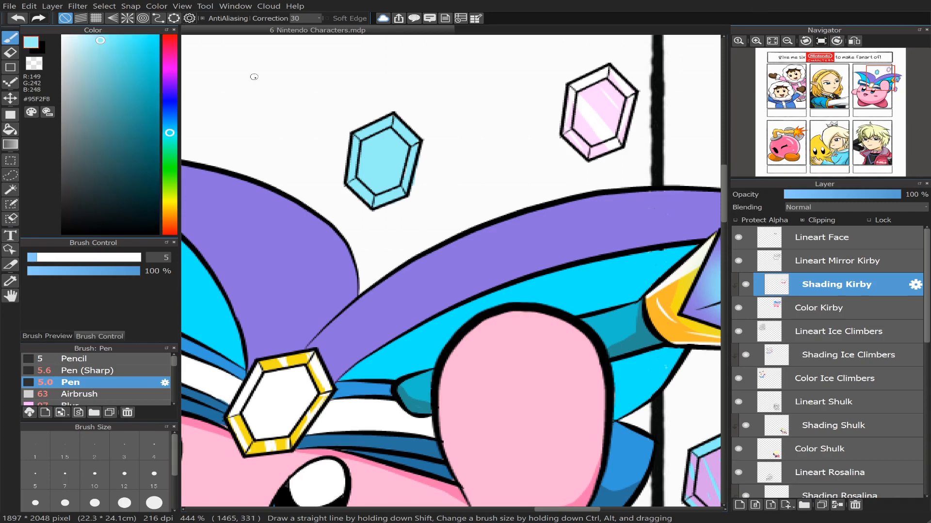
pyautogui.click(169, 70)
pyautogui.moveTo(115, 47); pyautogui.dragTo(81, 35)
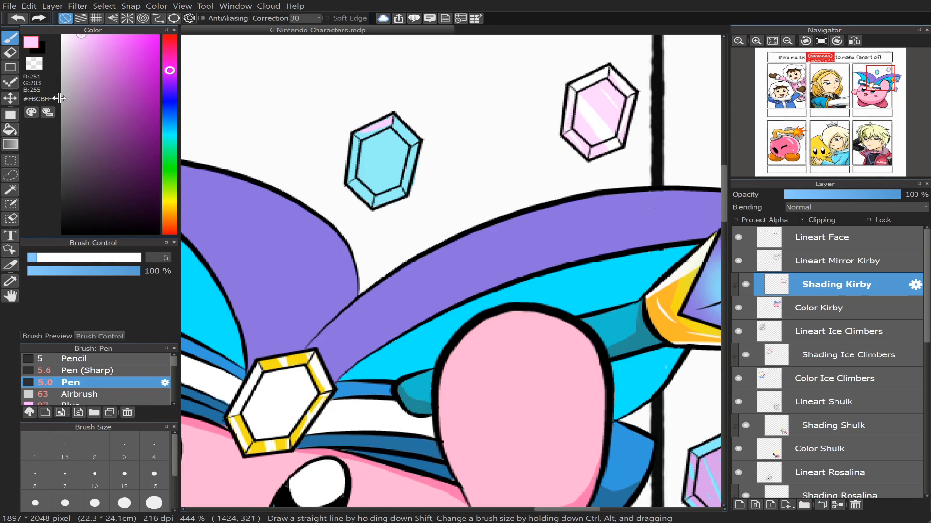
pyautogui.click(11, 129)
pyautogui.click(373, 128)
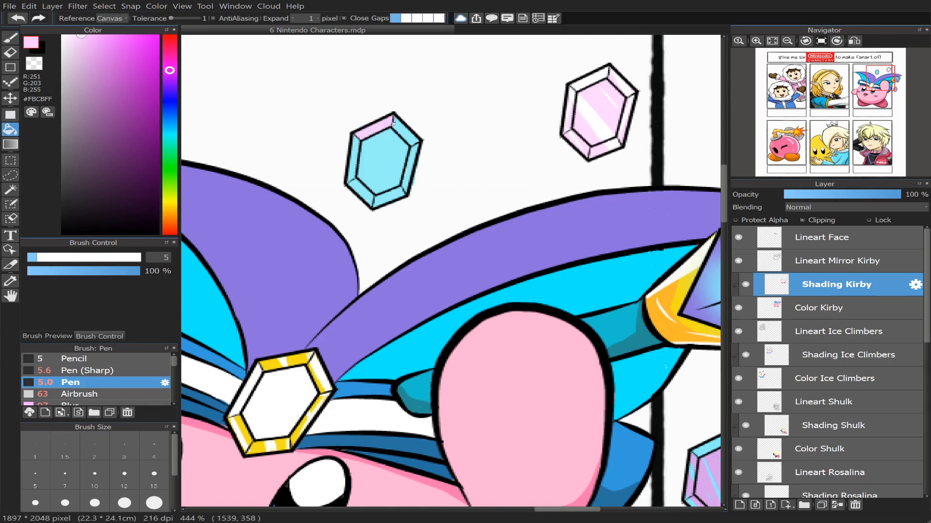
# Step: Add light pink #FBCBFF diagonal streaks, a filled upper-right band and rim reflections to the floating cyan gem with the size 5 Pen
pyautogui.click(10, 37)
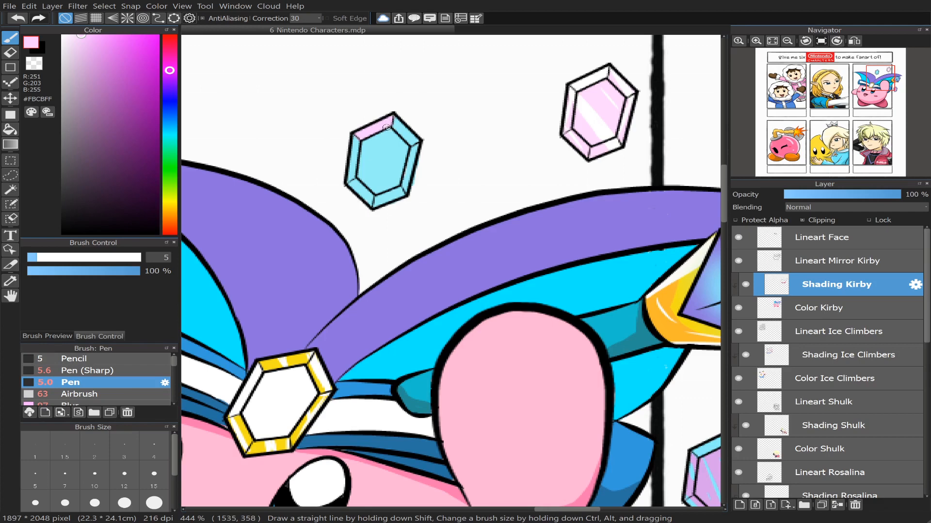
pyautogui.moveTo(408, 170); pyautogui.dragTo(391, 132)
pyautogui.click(11, 130)
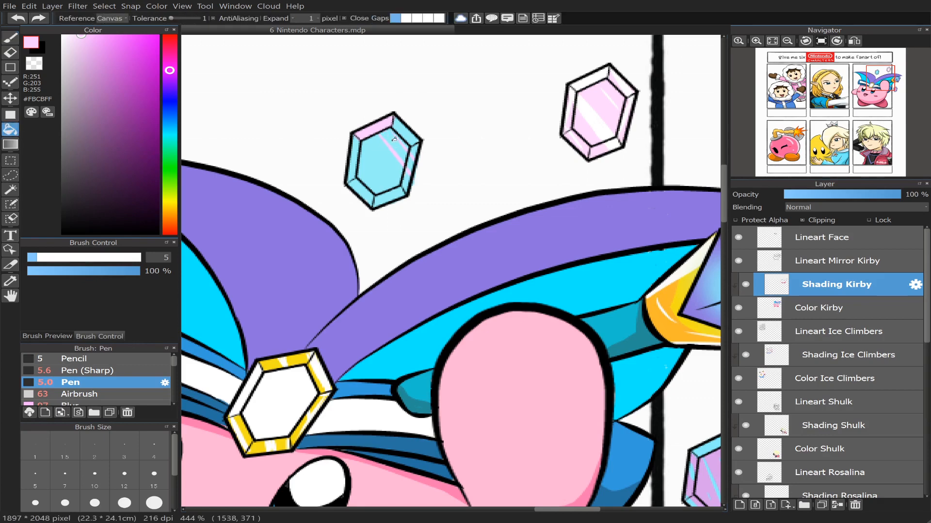
pyautogui.click(394, 139)
pyautogui.click(11, 37)
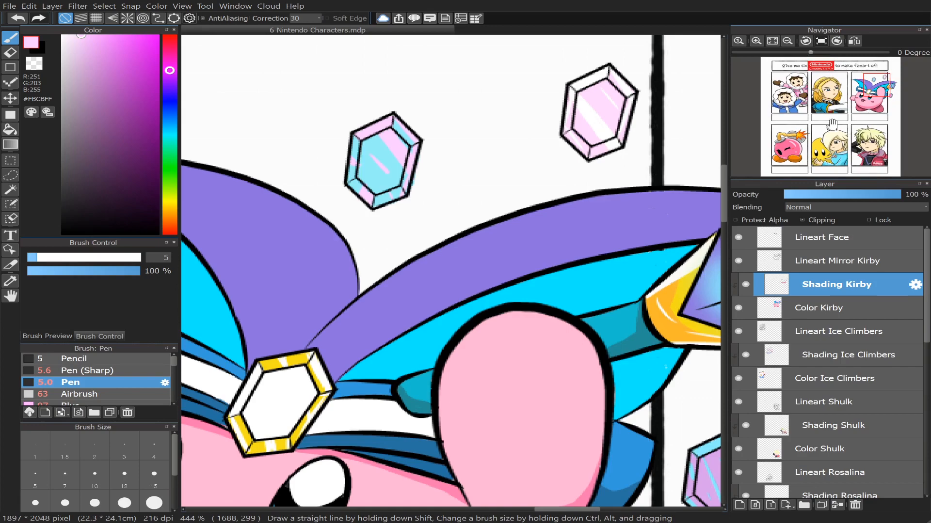
# Step: Paint pale pink #FDE9FF highlights along the purple diamond ornament's upper and right edges with the Pen at size 10.3, undoing the size 5 stroke
pyautogui.scroll(-5, 831, 123)
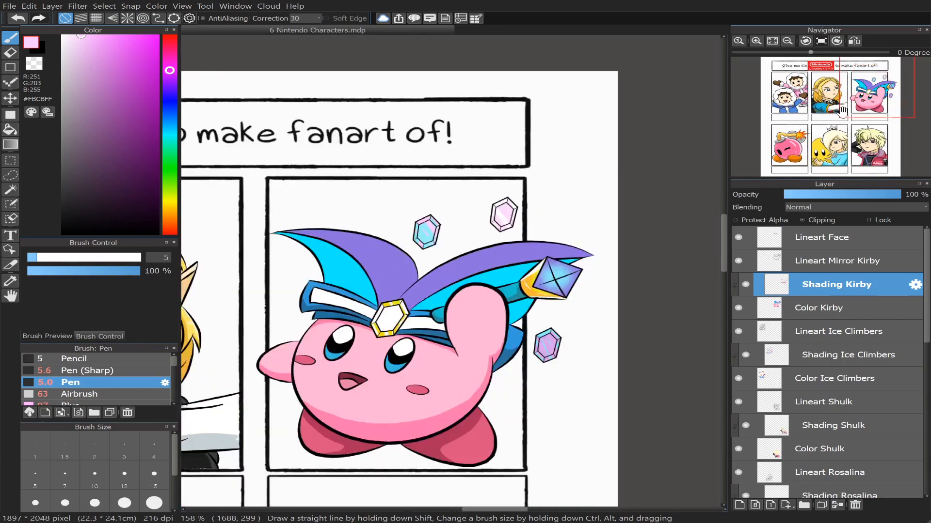
pyautogui.scroll(4, 842, 110)
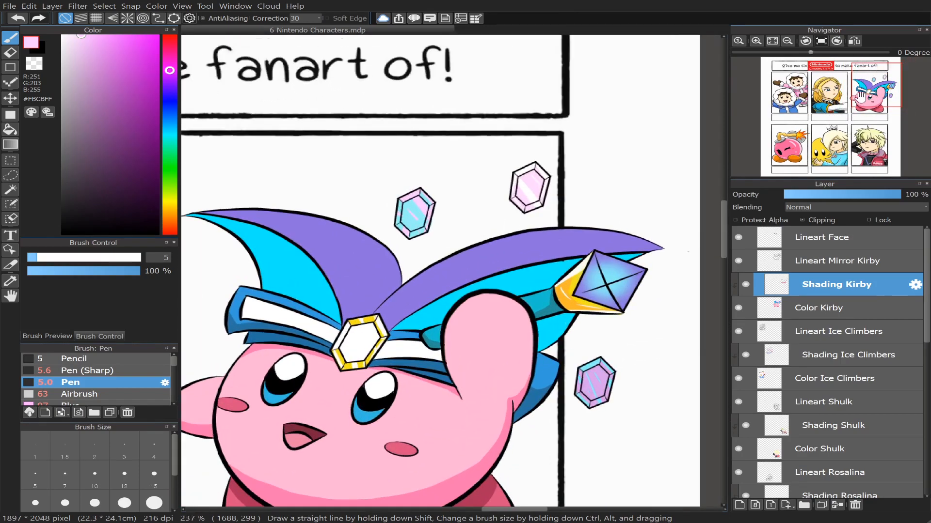
pyautogui.moveTo(862, 98)
pyautogui.mouseDown()
pyautogui.moveTo(855, 103)
pyautogui.moveTo(872, 98)
pyautogui.mouseUp()
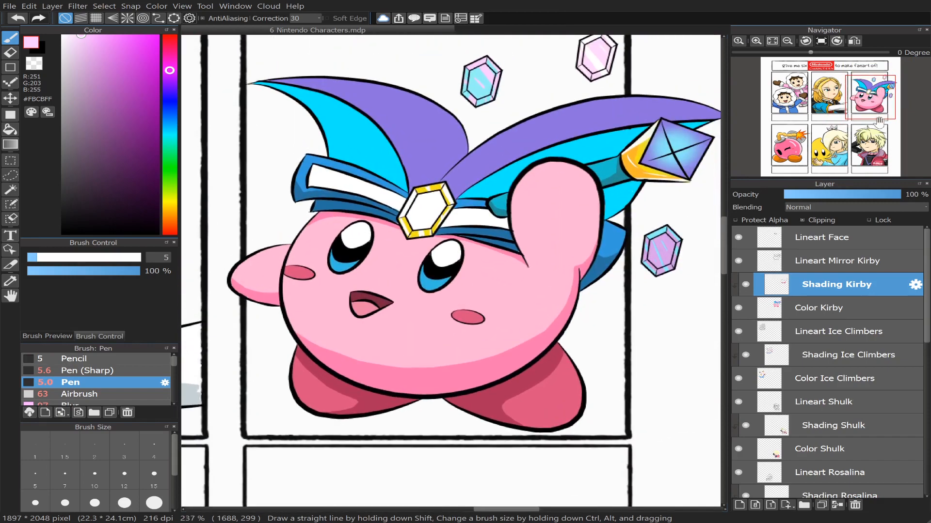
pyautogui.scroll(2, 868, 97)
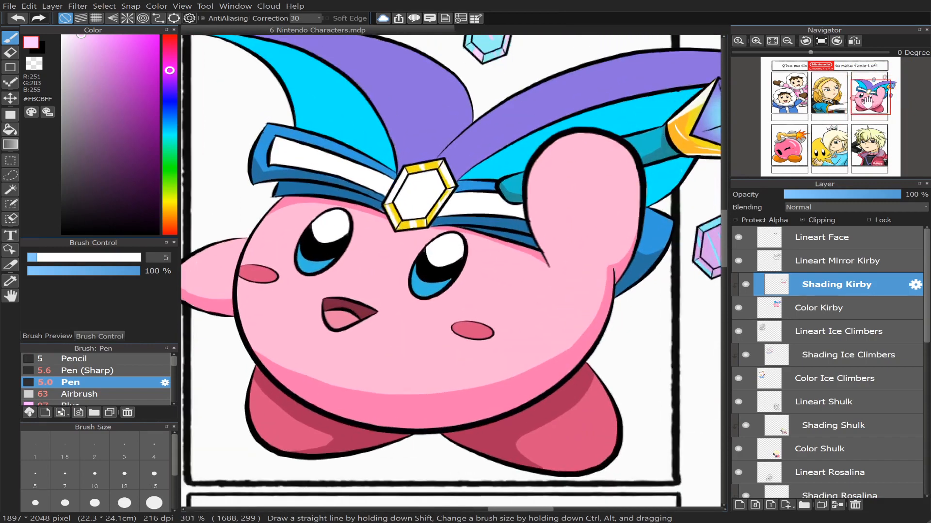
pyautogui.moveTo(868, 97); pyautogui.dragTo(891, 90)
pyautogui.scroll(2, 887, 93)
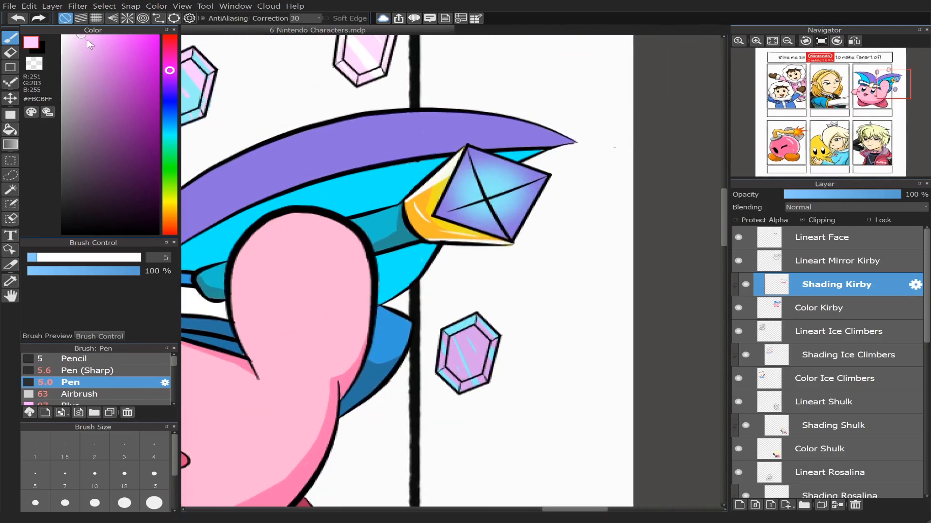
pyautogui.moveTo(81, 40); pyautogui.dragTo(69, 34)
pyautogui.moveTo(469, 147); pyautogui.dragTo(508, 167)
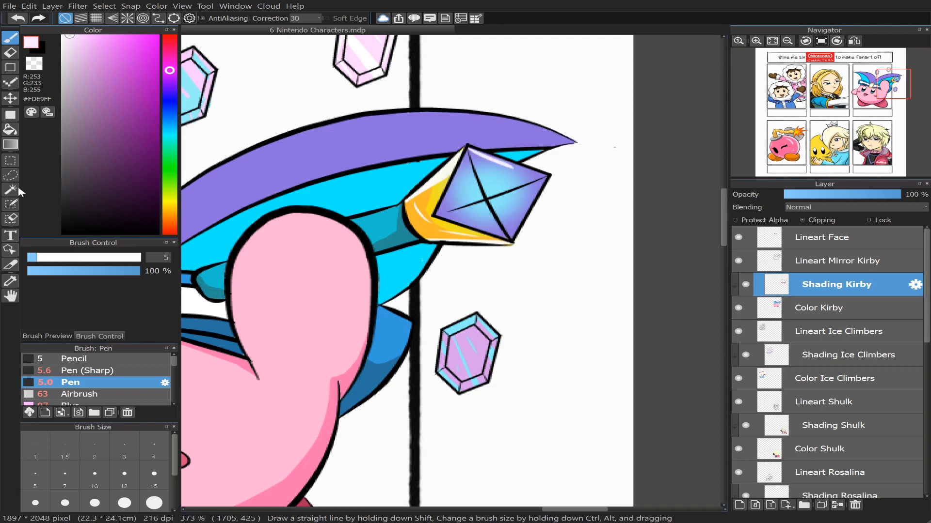
pyautogui.hotkey('ctrl', 'z')
pyautogui.moveTo(40, 258); pyautogui.dragTo(50, 258)
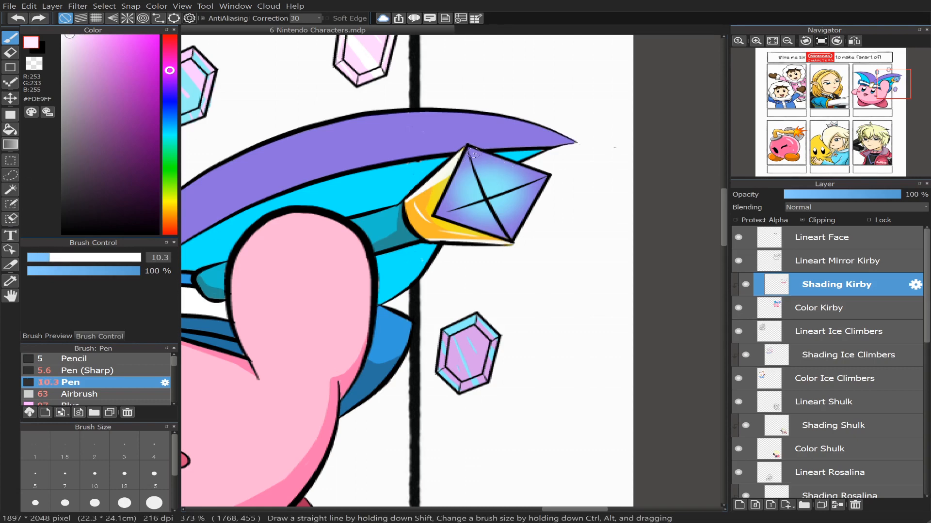
pyautogui.moveTo(470, 150)
pyautogui.mouseDown()
pyautogui.moveTo(547, 180)
pyautogui.moveTo(543, 173)
pyautogui.moveTo(529, 175)
pyautogui.moveTo(542, 178)
pyautogui.moveTo(527, 213)
pyautogui.mouseUp()
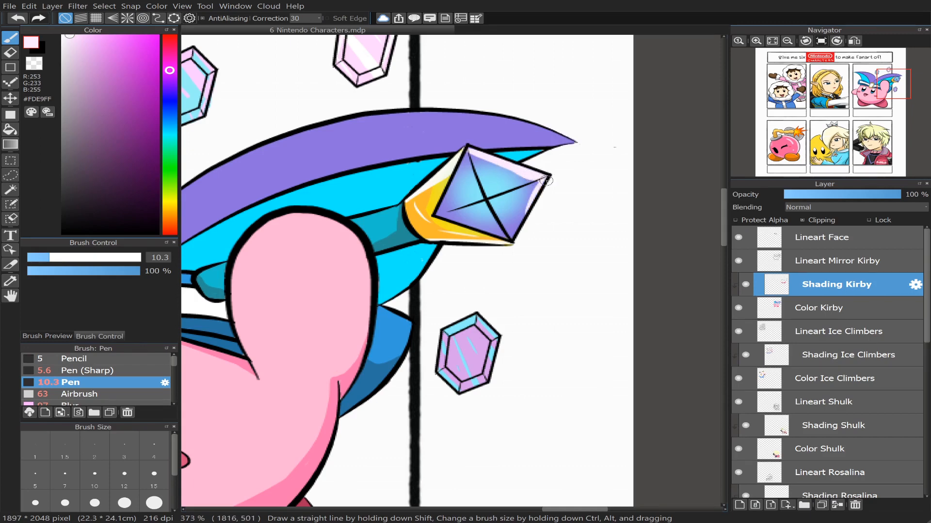
# Step: Highlight the diamond's crossing facet lines and add a diagonal reflection streak in pale pink #FDE9FF with the Pen at size 9.2
pyautogui.moveTo(58, 259); pyautogui.dragTo(55, 259)
pyautogui.moveTo(529, 180); pyautogui.dragTo(440, 212)
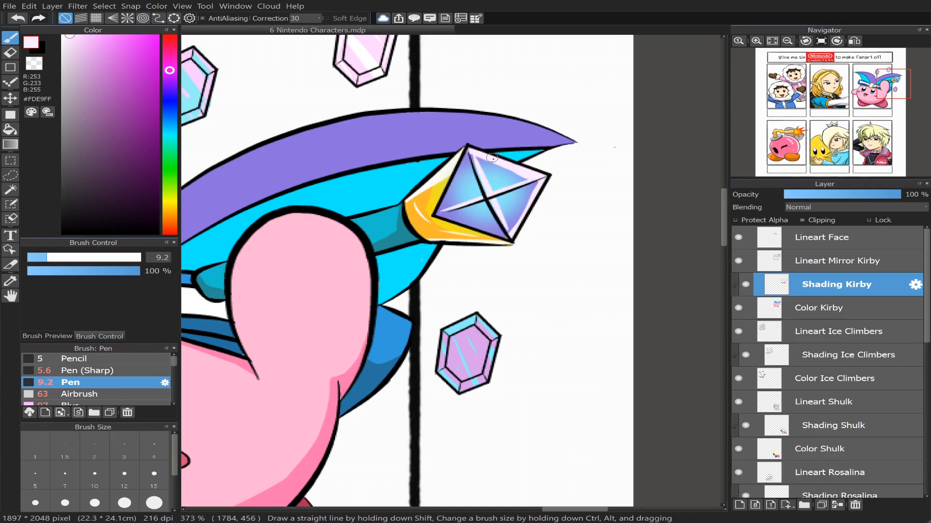
pyautogui.hotkey('ctrl', 'z')
pyautogui.moveTo(469, 153); pyautogui.dragTo(512, 236)
pyautogui.moveTo(458, 171); pyautogui.dragTo(515, 192)
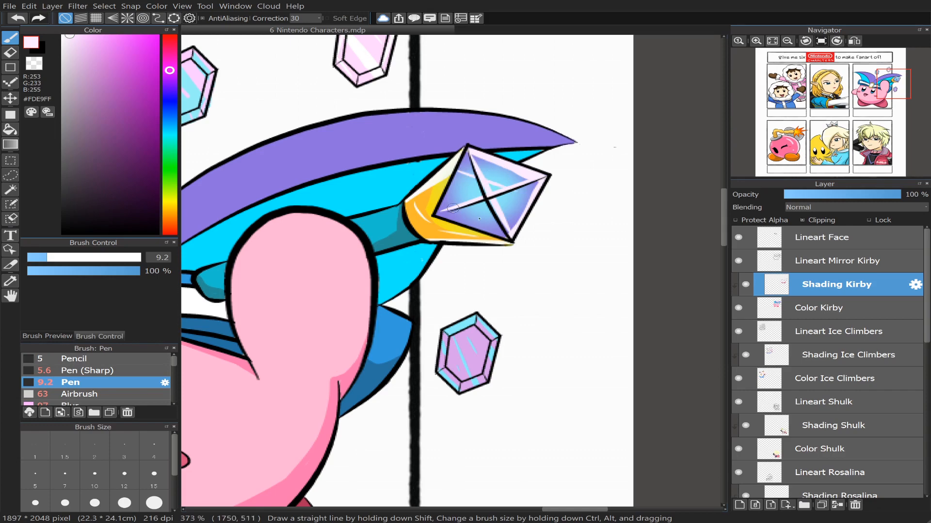
# Step: Sample the white of Kirby's headband and shift the colour to pale blue #C9E7F0
pyautogui.moveTo(855, 88)
pyautogui.scroll(-3, 854, 119)
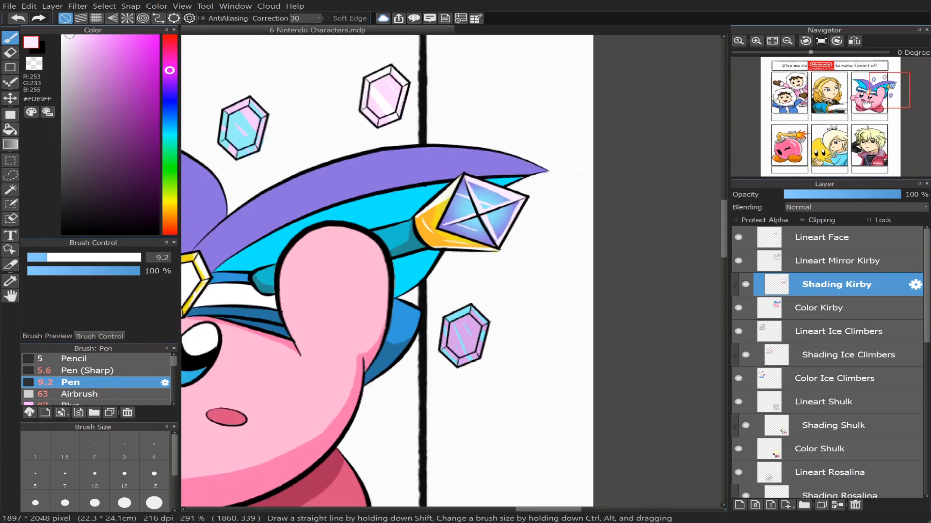
pyautogui.moveTo(882, 97); pyautogui.dragTo(864, 100)
pyautogui.scroll(3, 849, 120)
pyautogui.scroll(2, 849, 120)
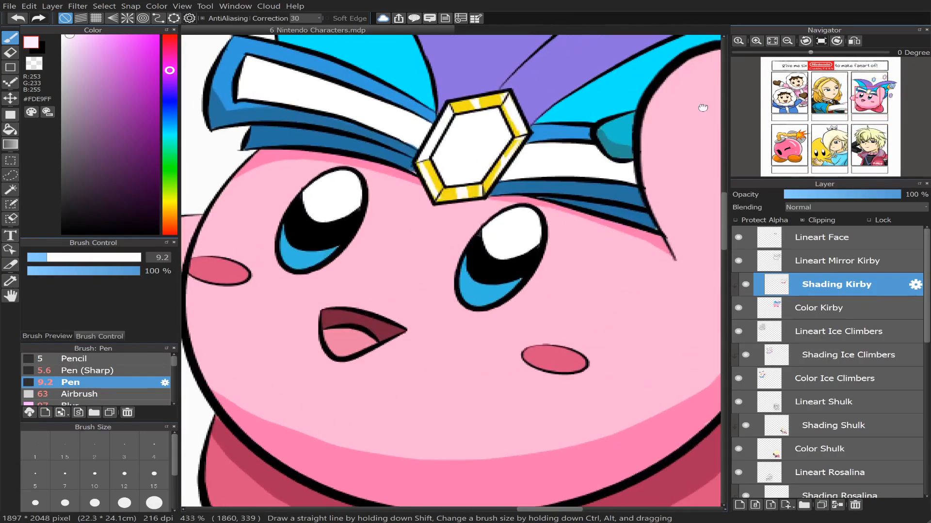
pyautogui.scroll(-1, 880, 104)
pyautogui.keyDown('alt'); pyautogui.click(339, 131); pyautogui.keyUp('alt')
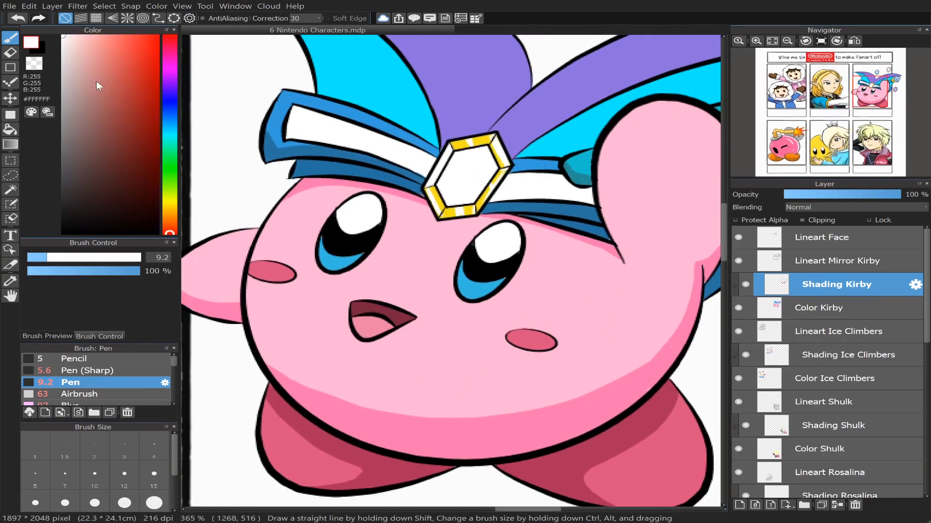
pyautogui.click(168, 67)
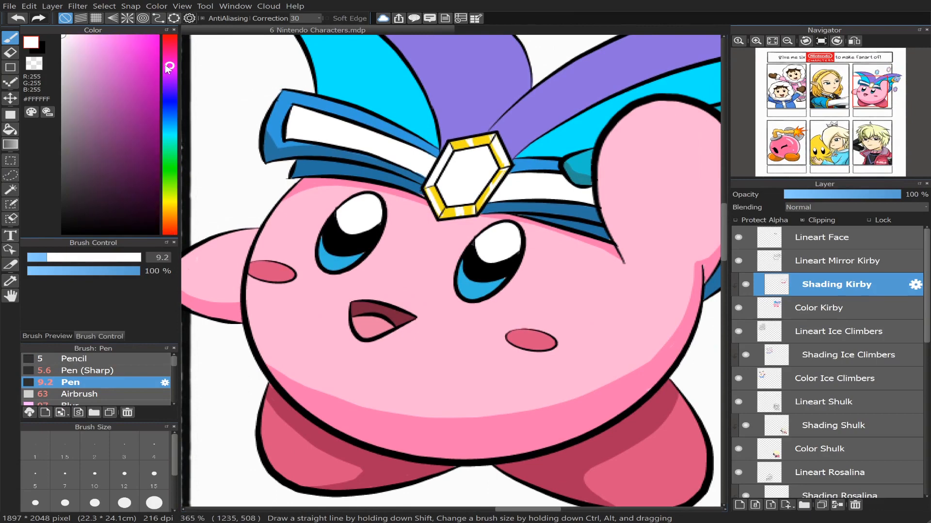
pyautogui.click(77, 47)
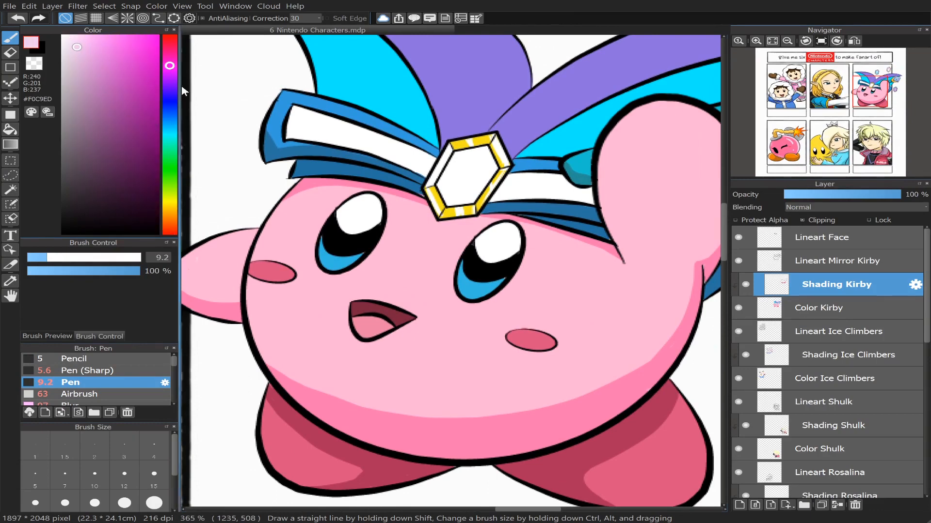
pyautogui.click(167, 126)
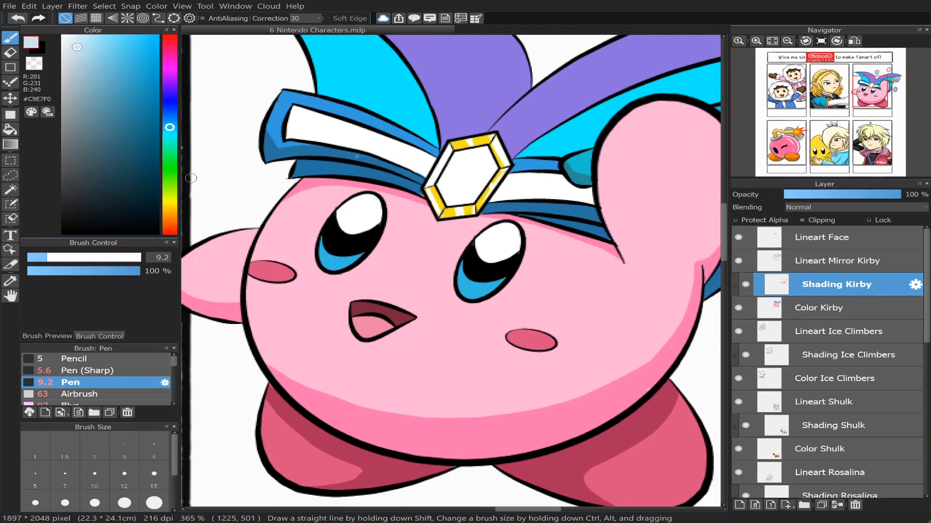
# Step: Shade the white headband panels on both sides of the hexagonal gem in pale blue #C9E7F0, outlining with the Pen at size 9.2 and bucket-filling
pyautogui.moveTo(358, 149); pyautogui.dragTo(424, 149)
pyautogui.press('g')
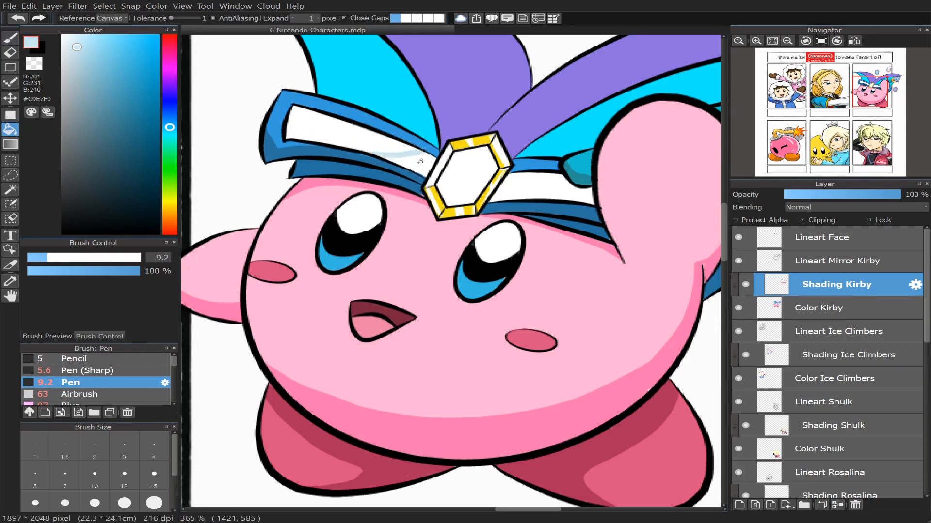
pyautogui.click(11, 37)
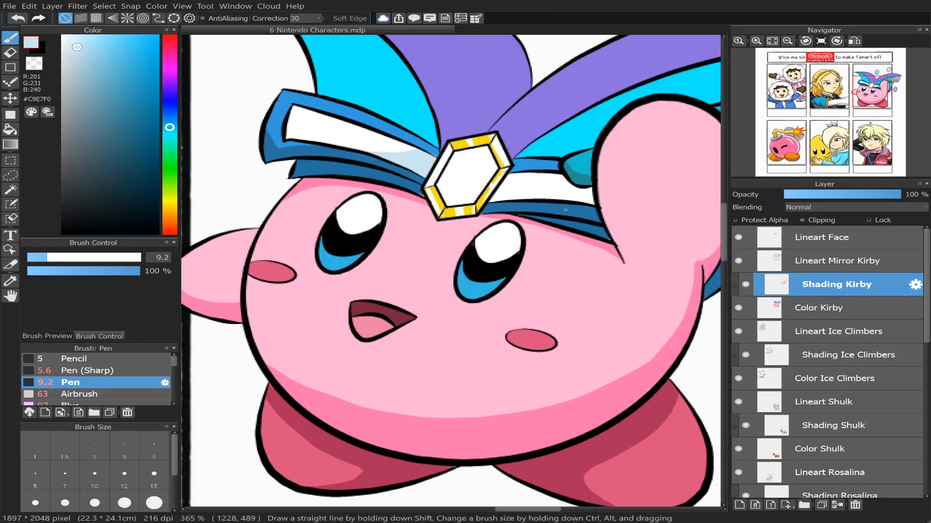
pyautogui.moveTo(514, 176)
pyautogui.mouseDown()
pyautogui.moveTo(509, 203)
pyautogui.moveTo(589, 187)
pyautogui.moveTo(559, 176)
pyautogui.moveTo(553, 197)
pyautogui.mouseUp()
pyautogui.hotkey('ctrl', 'z')
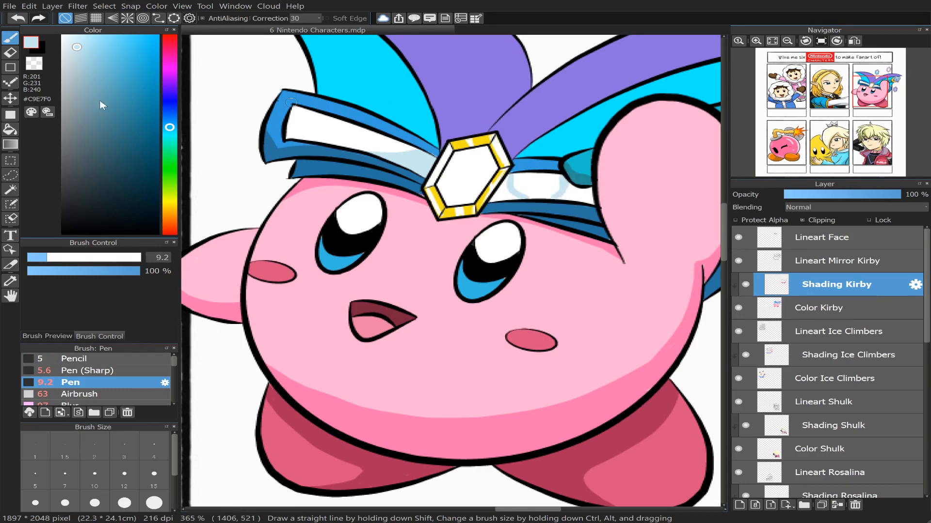
pyautogui.click(10, 130)
pyautogui.click(506, 191)
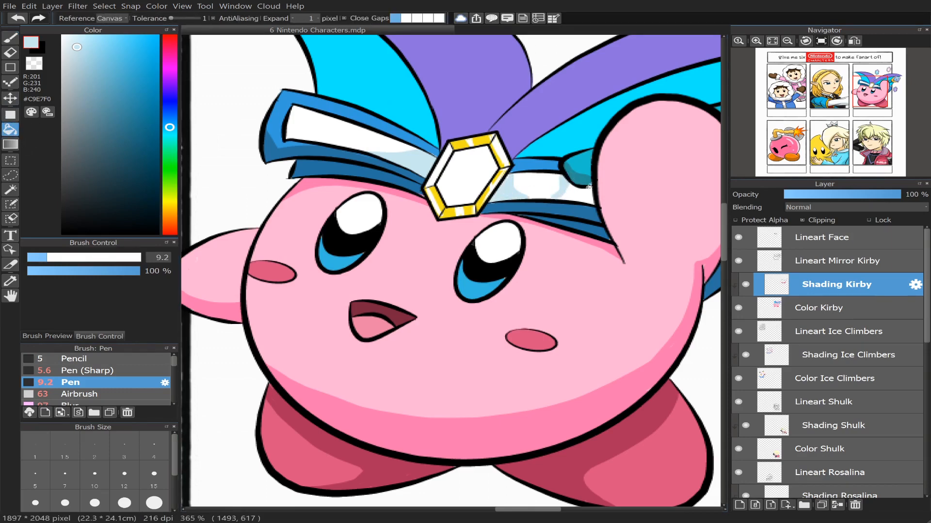
pyautogui.click(587, 192)
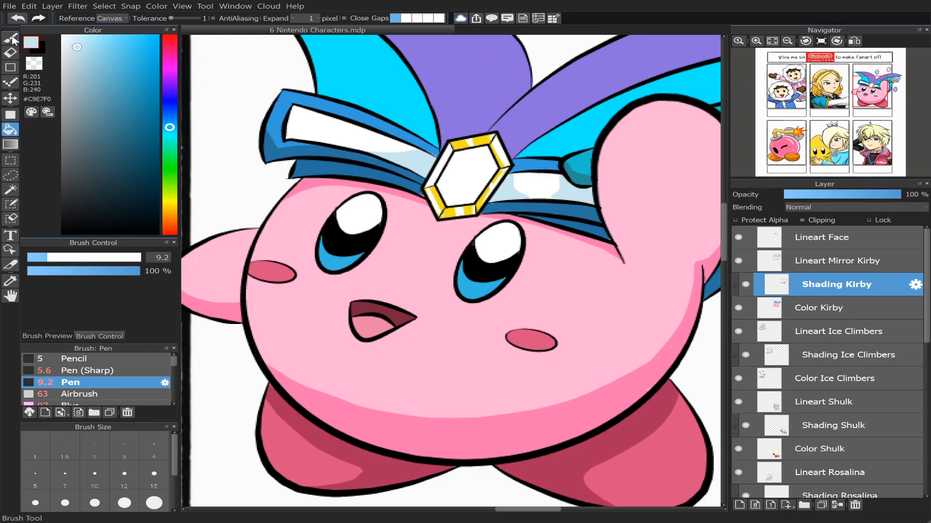
# Step: Round off the white highlight on the headband's right panel with pale blue #C9E7F0 strokes using the Pen at size 7.4
pyautogui.click(11, 37)
pyautogui.click(42, 257)
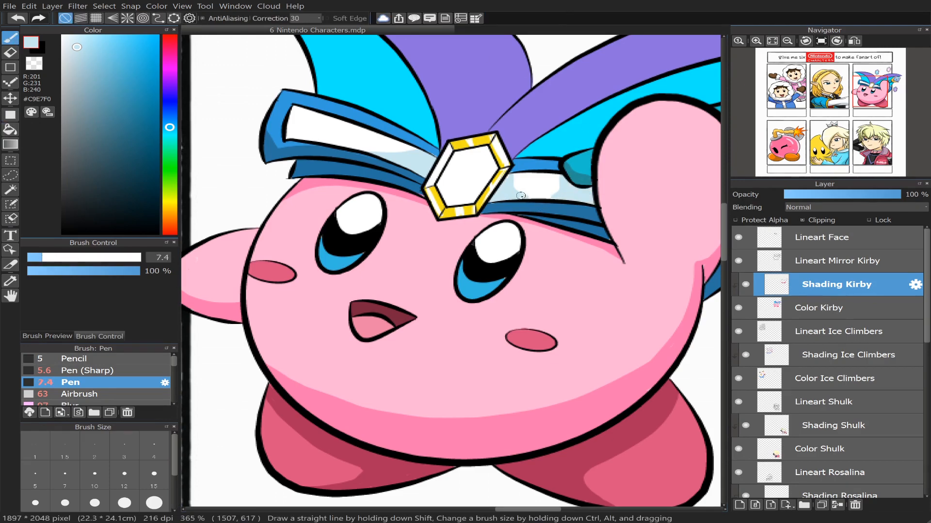
pyautogui.moveTo(529, 198); pyautogui.dragTo(567, 194)
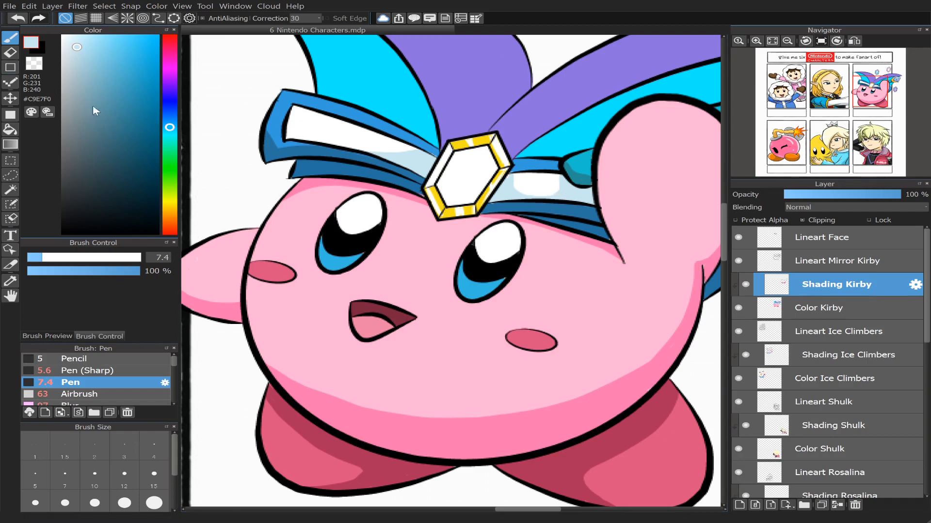
pyautogui.keyDown('alt'); pyautogui.click(536, 206); pyautogui.keyUp('alt')
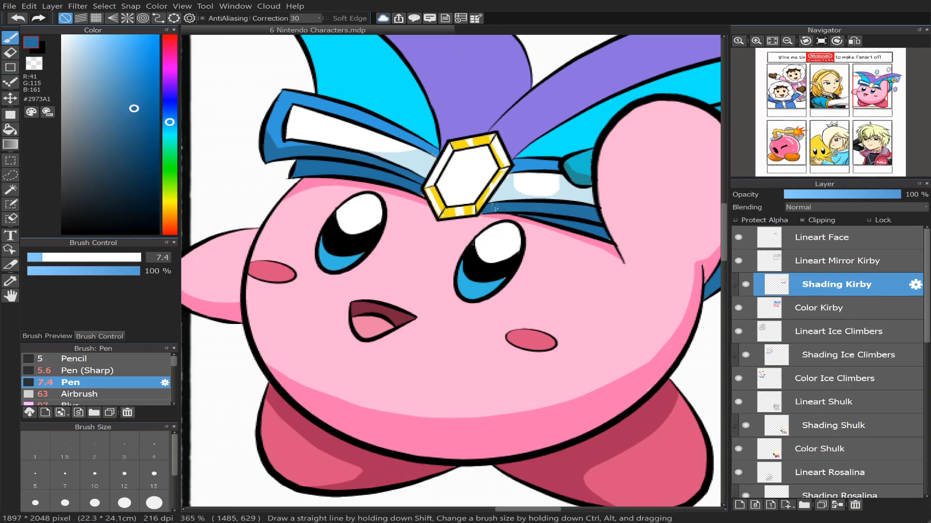
pyautogui.keyDown('alt'); pyautogui.click(573, 190); pyautogui.keyUp('alt')
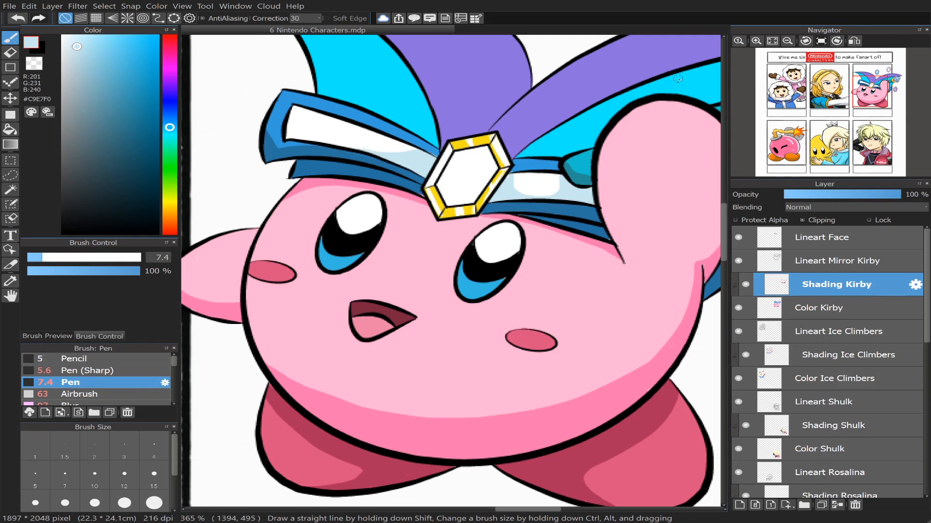
# Step: Fill the remaining white highlight on the headband's right panel with pale blue #C9E7F0
pyautogui.scroll(-2, 832, 113)
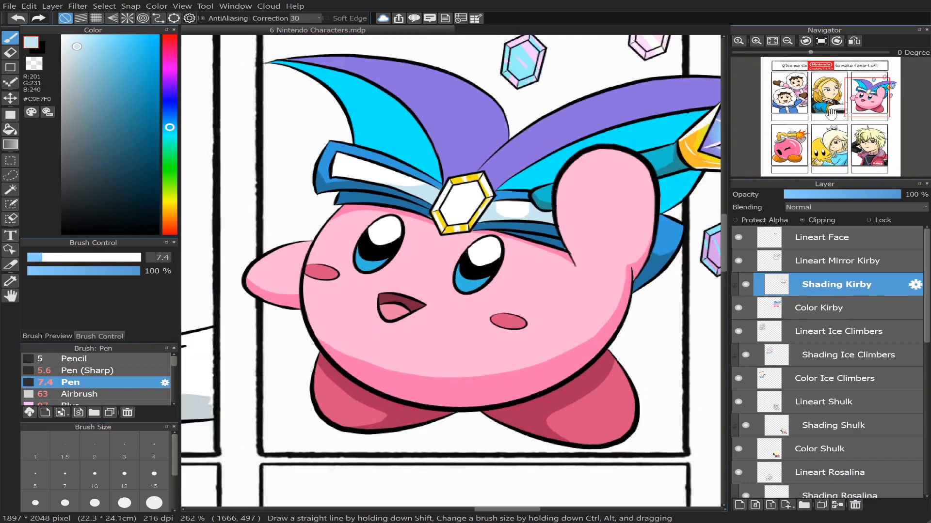
pyautogui.scroll(2, 831, 113)
pyautogui.press('g')
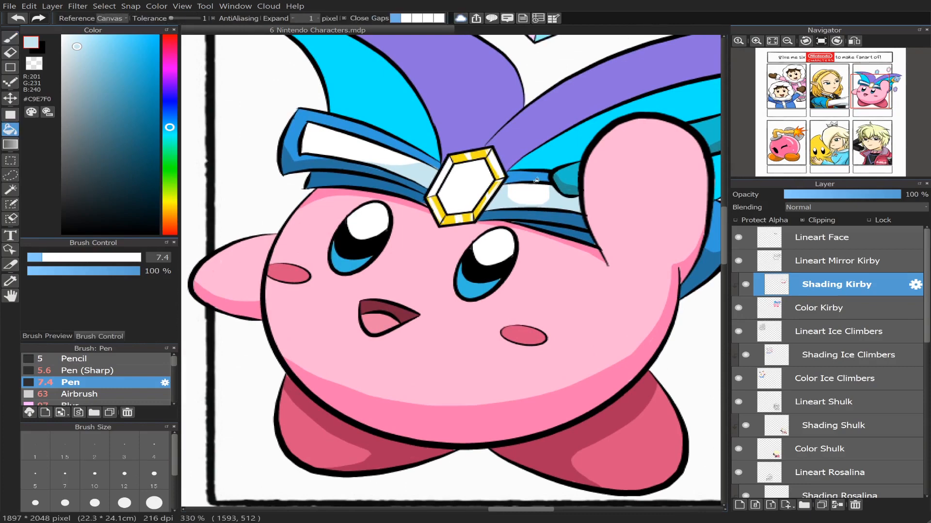
pyautogui.click(533, 193)
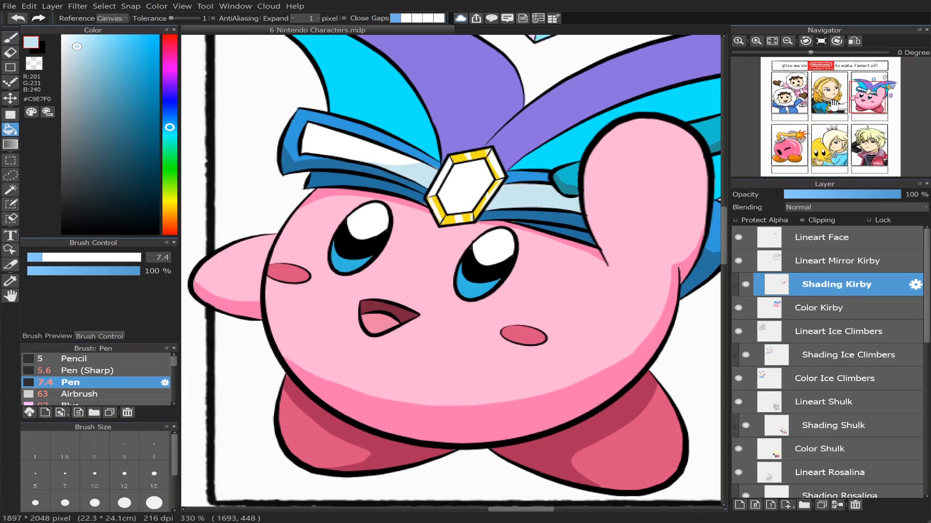
pyautogui.moveTo(860, 106); pyautogui.dragTo(869, 96)
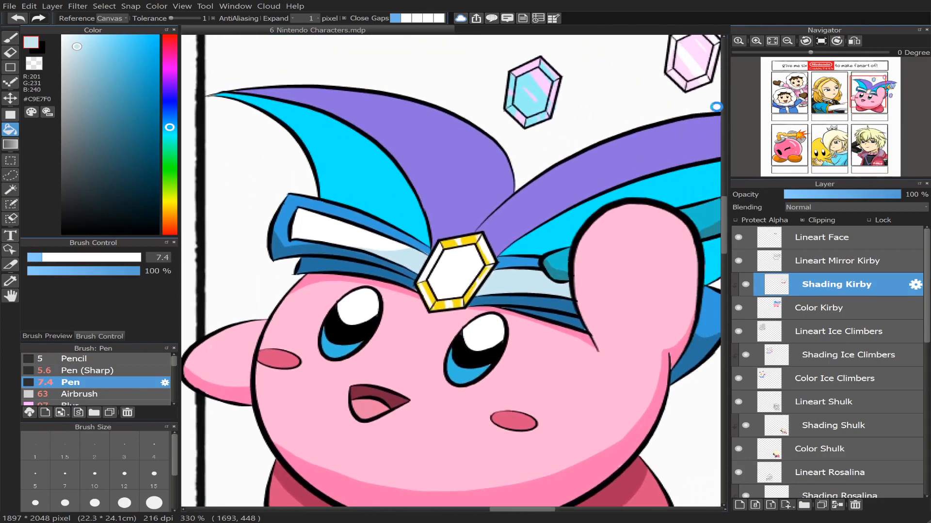
pyautogui.rightClick(334, 158)
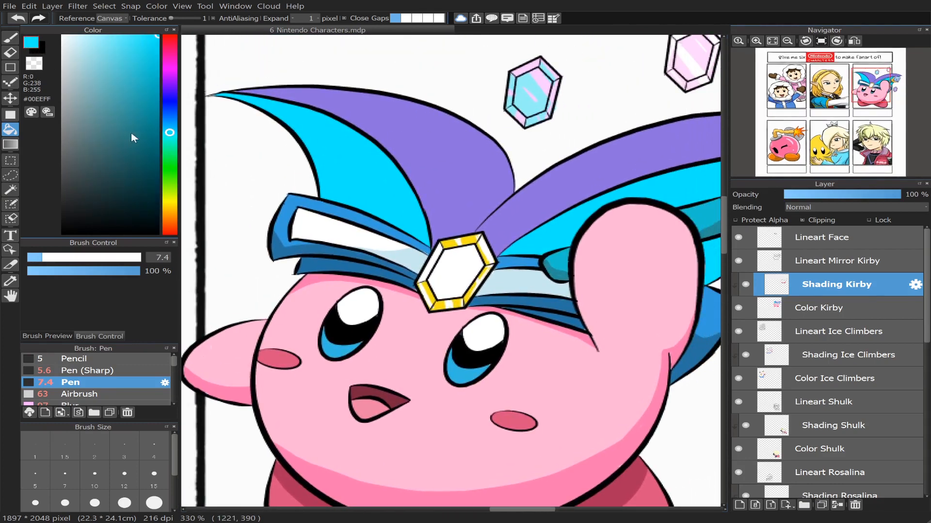
pyautogui.moveTo(169, 132); pyautogui.dragTo(168, 127)
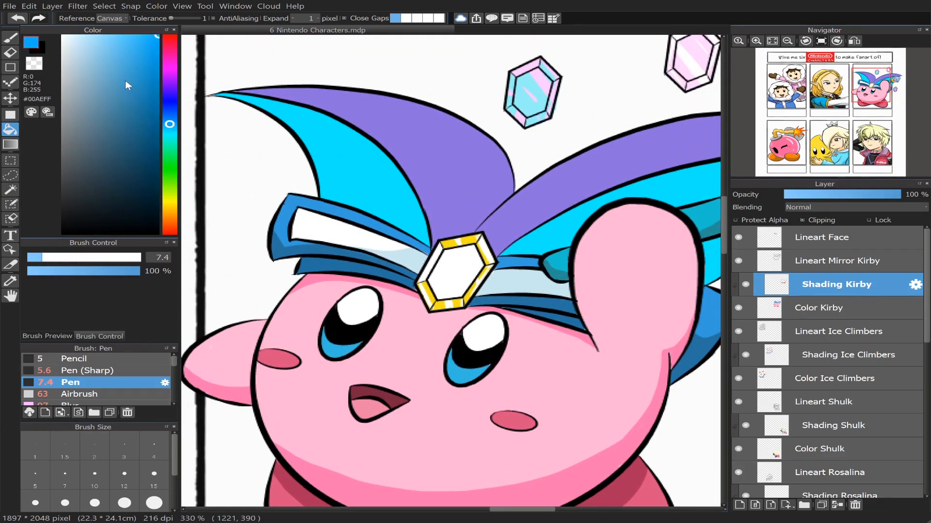
pyautogui.moveTo(125, 48); pyautogui.dragTo(129, 89)
pyautogui.moveTo(62, 258); pyautogui.dragTo(79, 258)
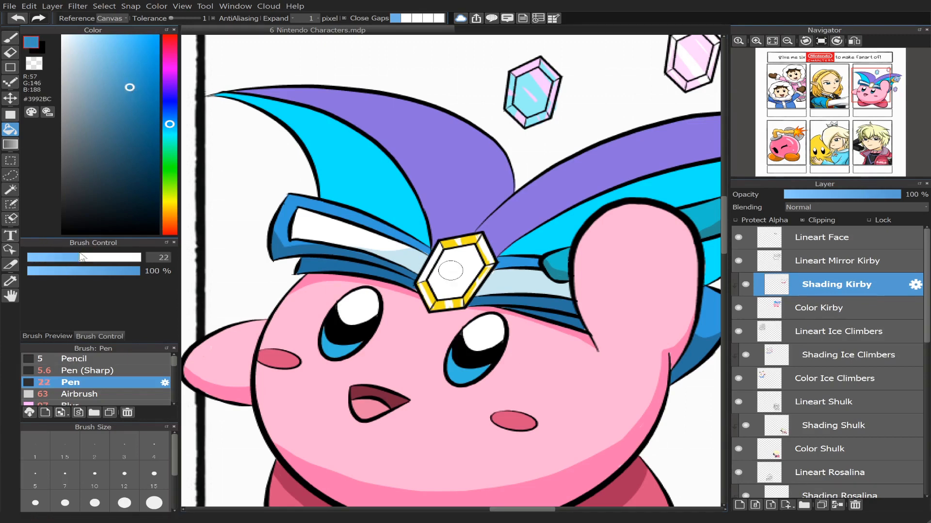
pyautogui.click(10, 39)
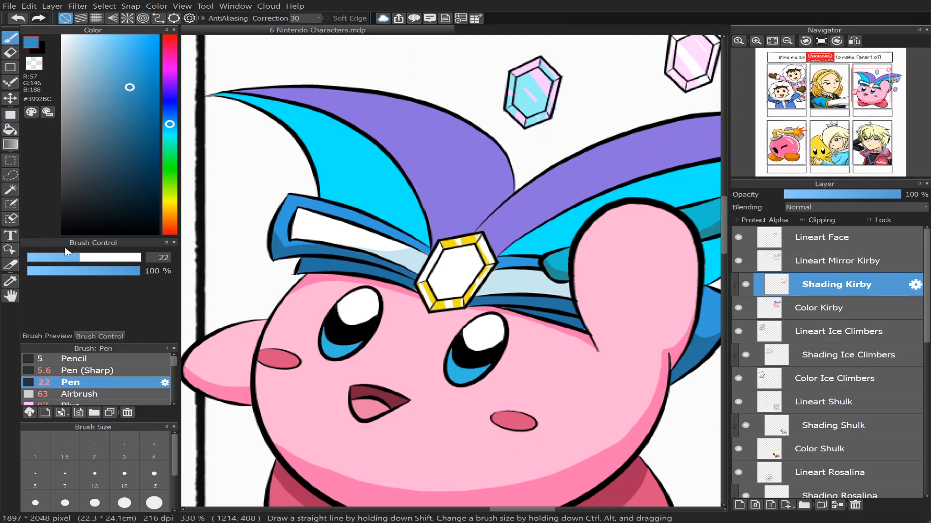
pyautogui.moveTo(79, 258); pyautogui.dragTo(95, 258)
pyautogui.moveTo(247, 110); pyautogui.dragTo(315, 165)
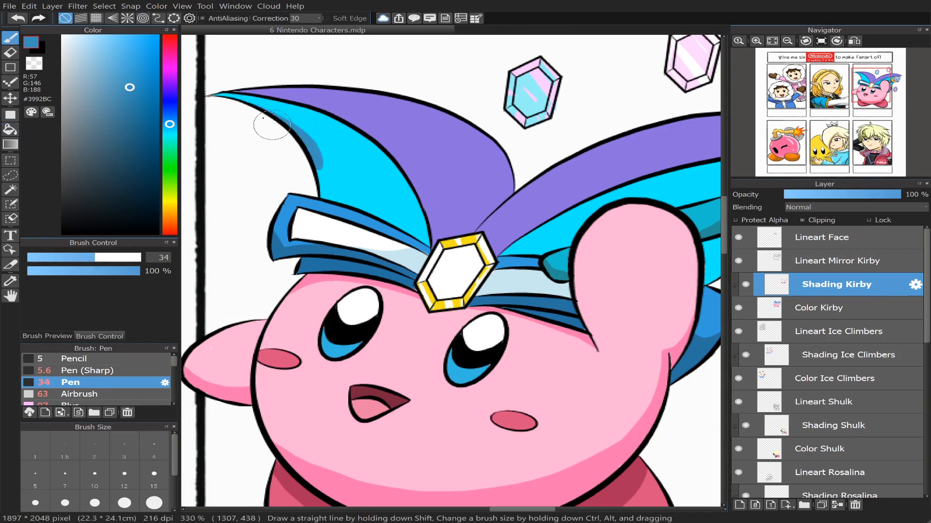
pyautogui.moveTo(224, 96)
pyautogui.mouseDown()
pyautogui.moveTo(315, 153)
pyautogui.moveTo(332, 198)
pyautogui.mouseUp()
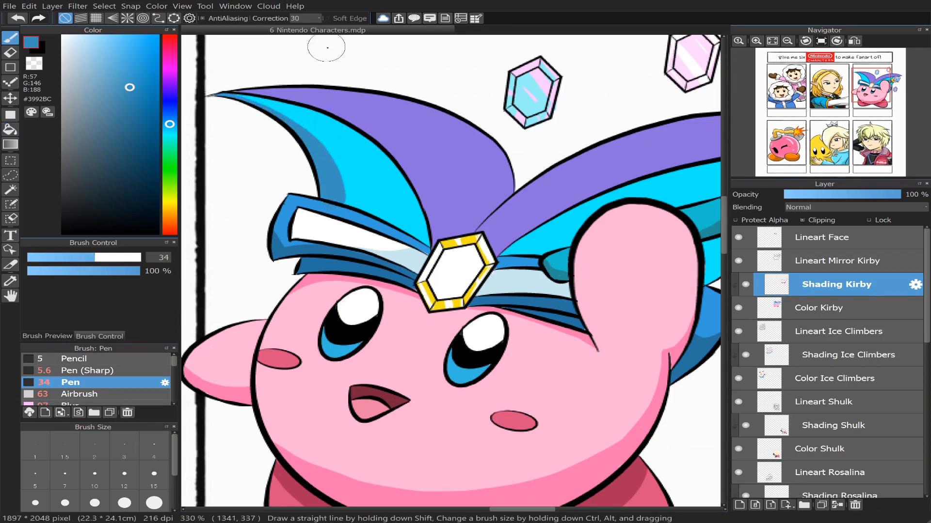
pyautogui.hotkey('ctrl', 'z')
pyautogui.hotkey('ctrl', 'z')
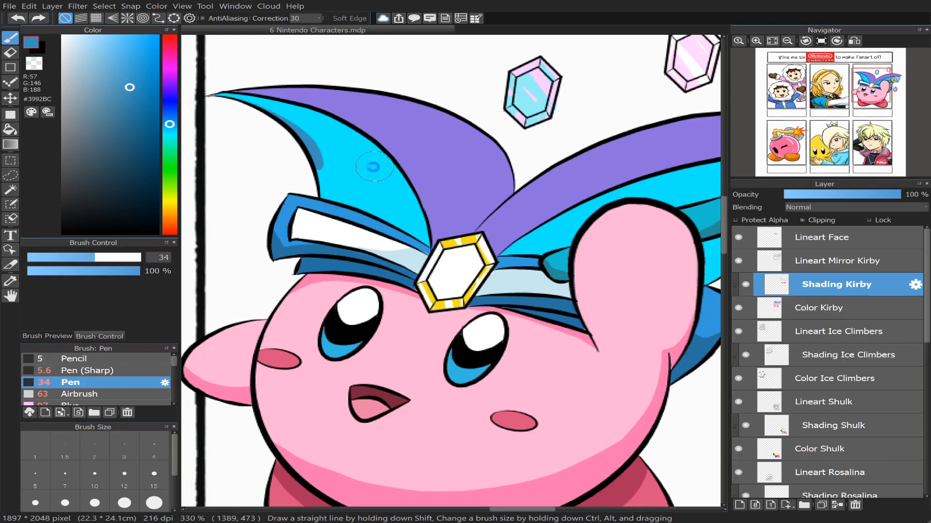
# Step: Sample the hat's cyan, darken it to #34BFCA and shade the left flap's outer edge with the Pen at size 21, undoing the size 34 strokes
pyautogui.rightClick(330, 155)
pyautogui.click(143, 52)
pyautogui.moveTo(143, 51)
pyautogui.mouseDown()
pyautogui.moveTo(128, 77)
pyautogui.moveTo(133, 91)
pyautogui.mouseUp()
pyautogui.moveTo(310, 146); pyautogui.dragTo(324, 173)
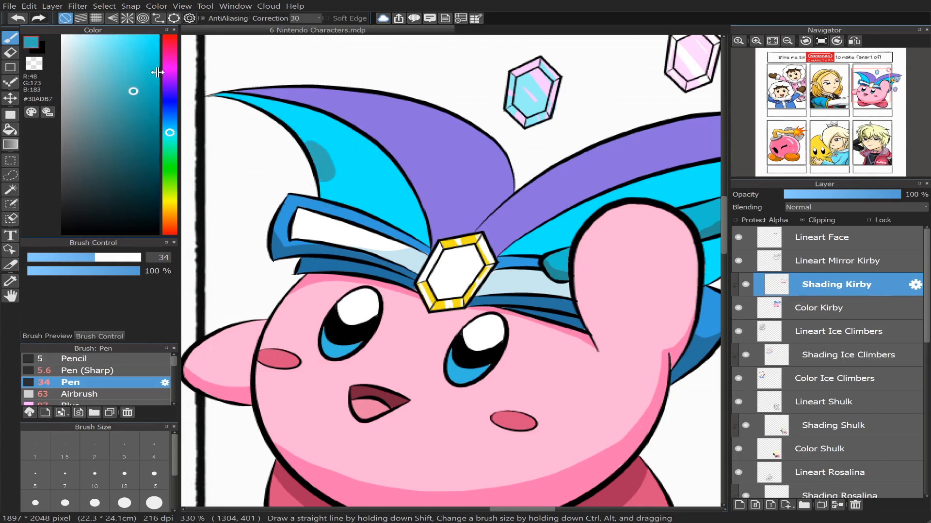
pyautogui.hotkey('ctrl', 'z')
pyautogui.moveTo(132, 89); pyautogui.dragTo(133, 76)
pyautogui.moveTo(297, 140); pyautogui.dragTo(317, 164)
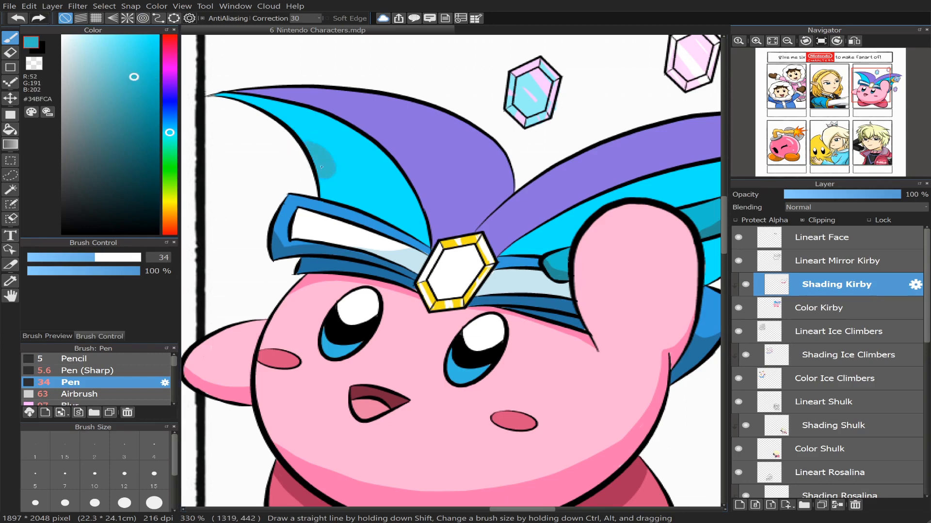
pyautogui.hotkey('ctrl', 'z')
pyautogui.moveTo(95, 257); pyautogui.dragTo(75, 257)
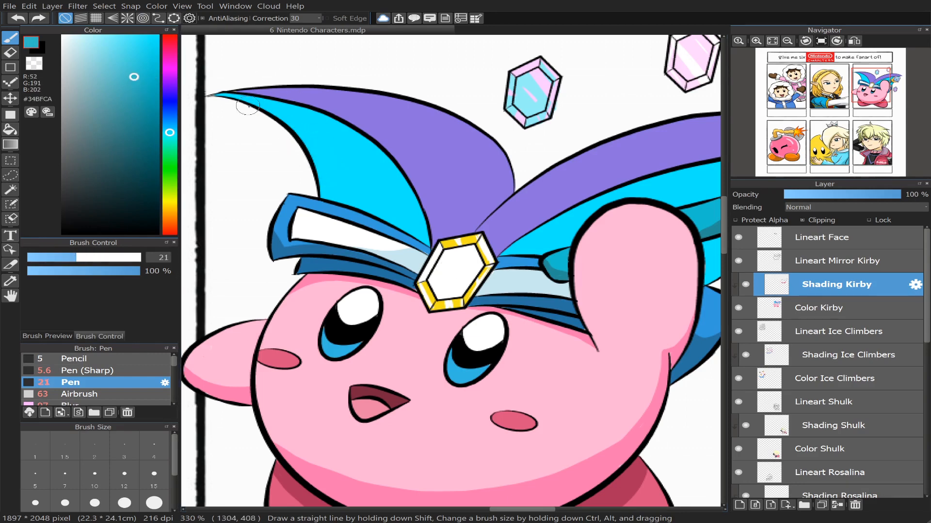
pyautogui.moveTo(289, 121); pyautogui.dragTo(354, 201)
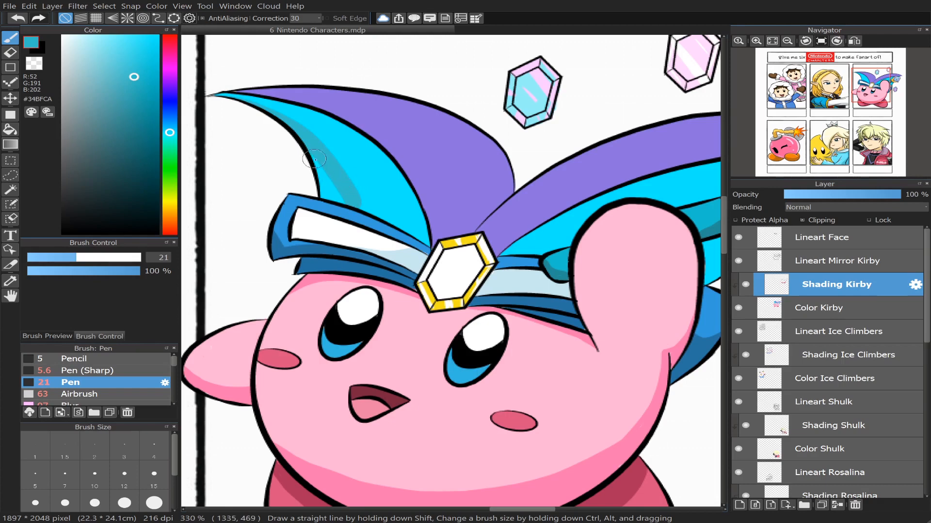
pyautogui.moveTo(314, 159)
pyautogui.mouseDown()
pyautogui.moveTo(324, 195)
pyautogui.moveTo(341, 199)
pyautogui.moveTo(337, 189)
pyautogui.mouseUp()
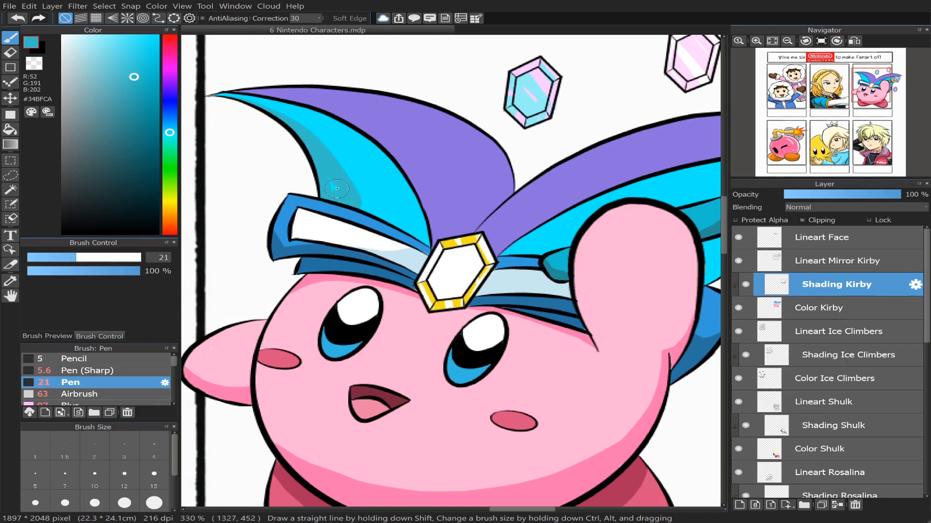
pyautogui.click(60, 258)
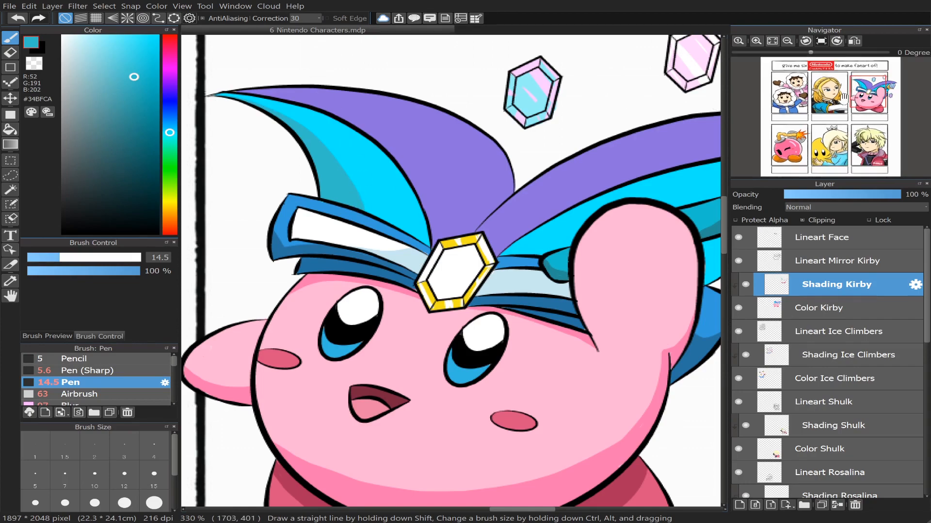
# Step: Fill the hat's right cyan section beneath the diamond-tipped wand with teal #34BFCA
pyautogui.moveTo(868, 88)
pyautogui.mouseDown()
pyautogui.moveTo(882, 78)
pyautogui.moveTo(882, 86)
pyautogui.mouseUp()
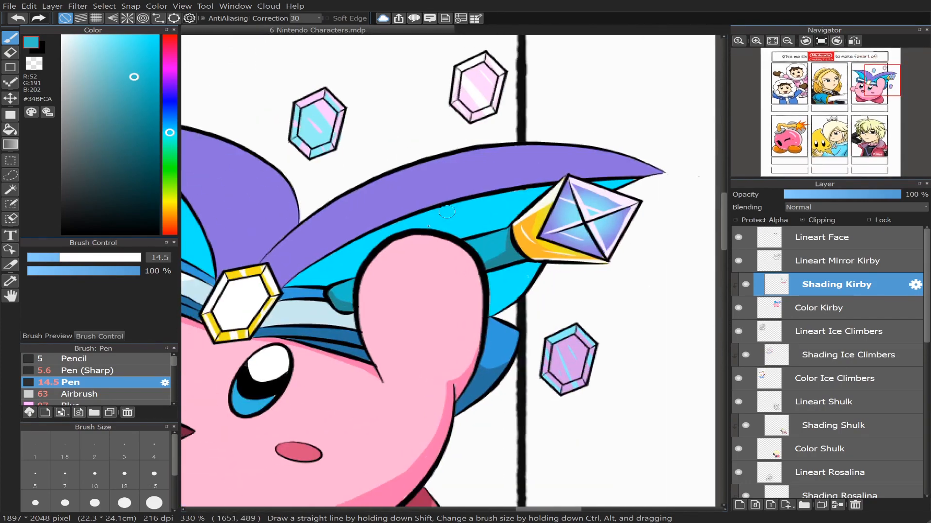
pyautogui.click(11, 130)
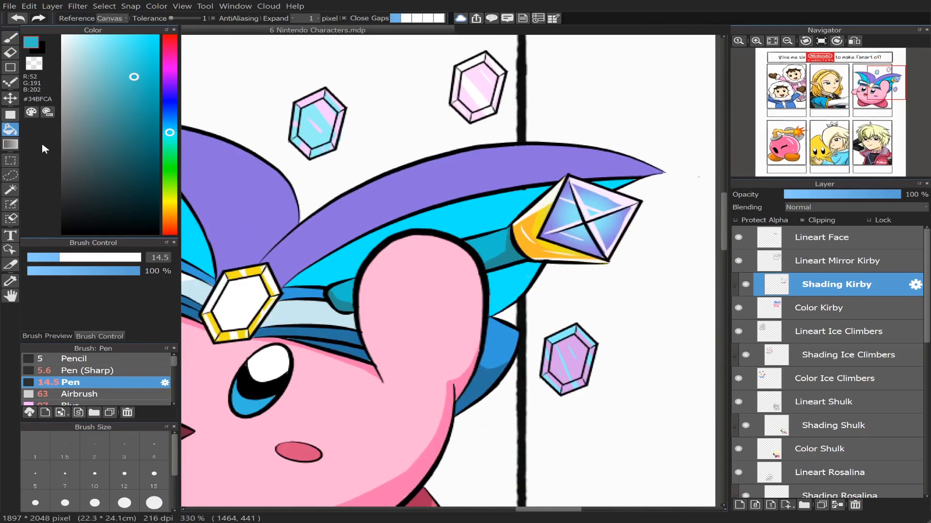
pyautogui.click(517, 279)
# Step: Paint teal #34BFCA shadows on the right cyan flap above the wand and at its tip with the Pen at size 14.5
pyautogui.press('b')
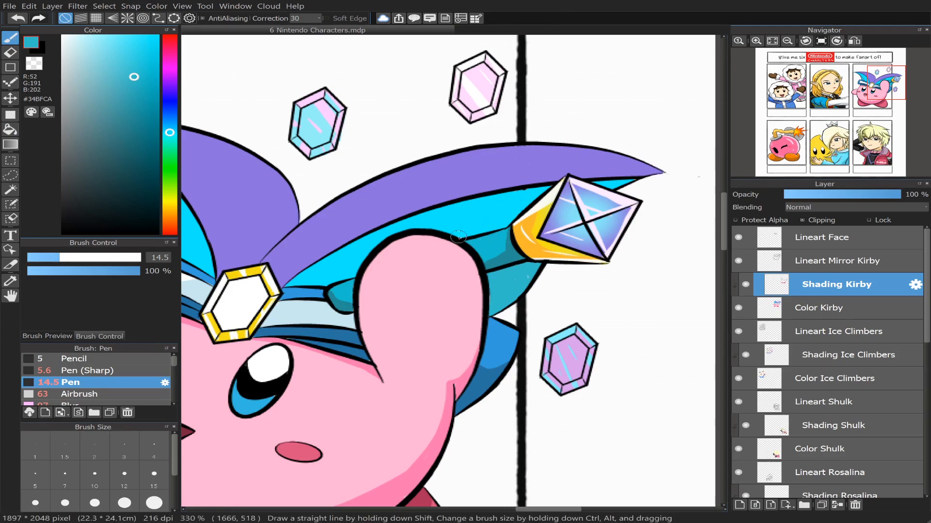
pyautogui.moveTo(458, 236)
pyautogui.mouseDown()
pyautogui.moveTo(526, 212)
pyautogui.moveTo(462, 235)
pyautogui.mouseUp()
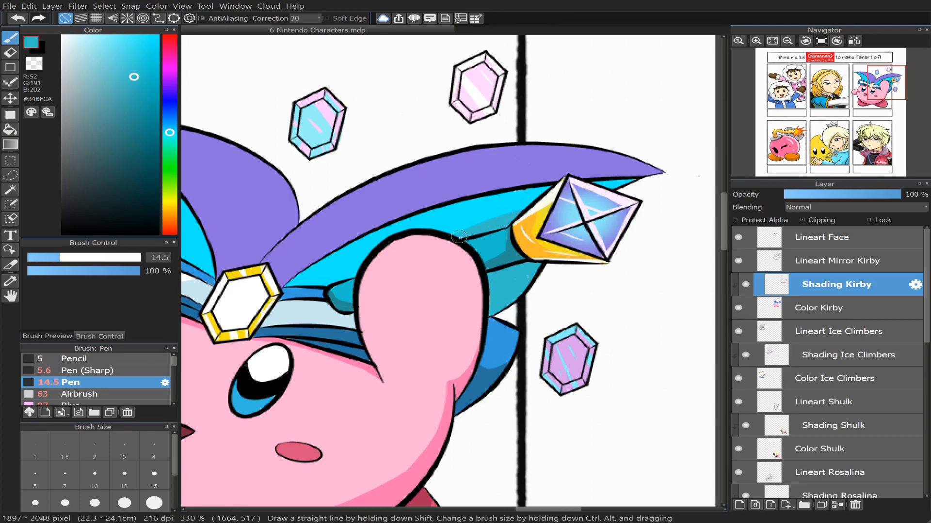
pyautogui.moveTo(613, 184)
pyautogui.mouseDown()
pyautogui.moveTo(631, 183)
pyautogui.moveTo(593, 184)
pyautogui.moveTo(638, 180)
pyautogui.mouseUp()
pyautogui.moveTo(547, 190); pyautogui.dragTo(473, 227)
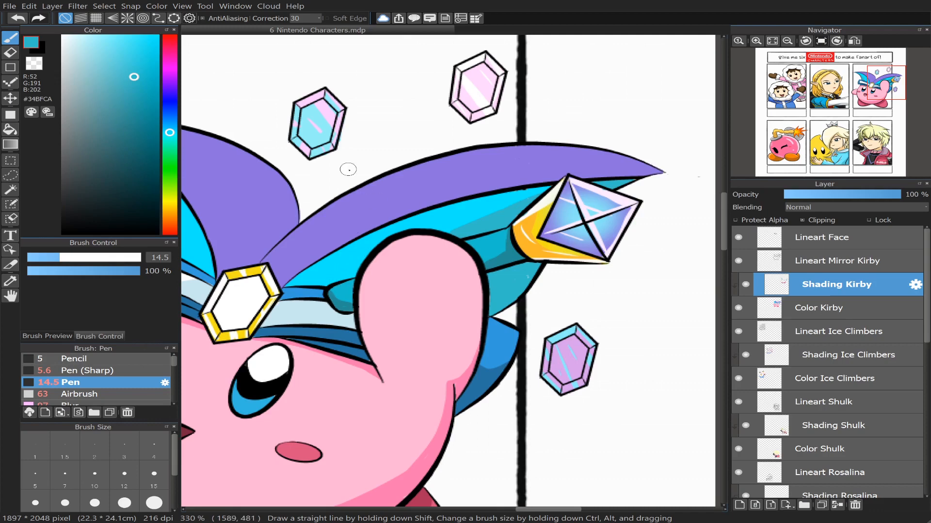
# Step: Sample the hat's purple, darken it to #6850B5, then outline and fill shadows at the base of both purple flaps above the hexagonal gem
pyautogui.moveTo(860, 94); pyautogui.dragTo(870, 97)
pyautogui.click(169, 93)
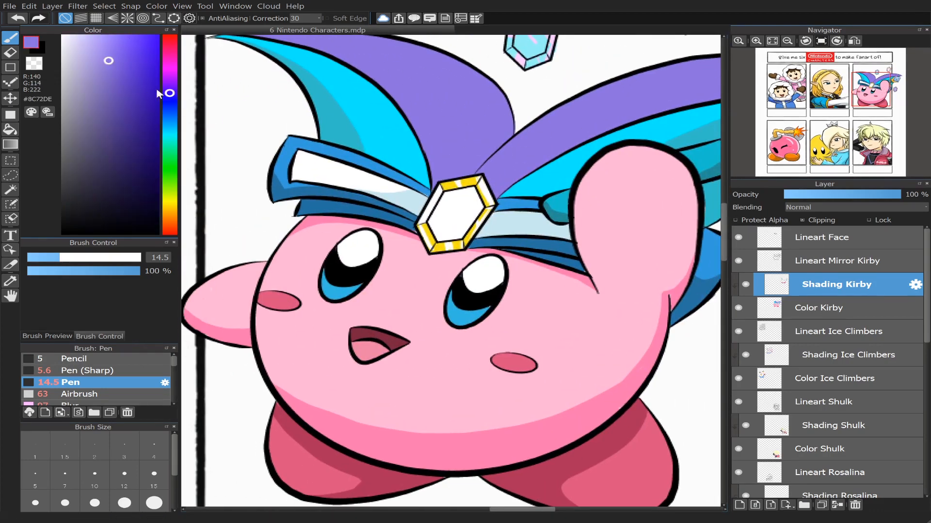
pyautogui.moveTo(111, 62); pyautogui.dragTo(116, 93)
pyautogui.moveTo(441, 174)
pyautogui.mouseDown()
pyautogui.moveTo(515, 127)
pyautogui.moveTo(501, 150)
pyautogui.moveTo(538, 167)
pyautogui.mouseUp()
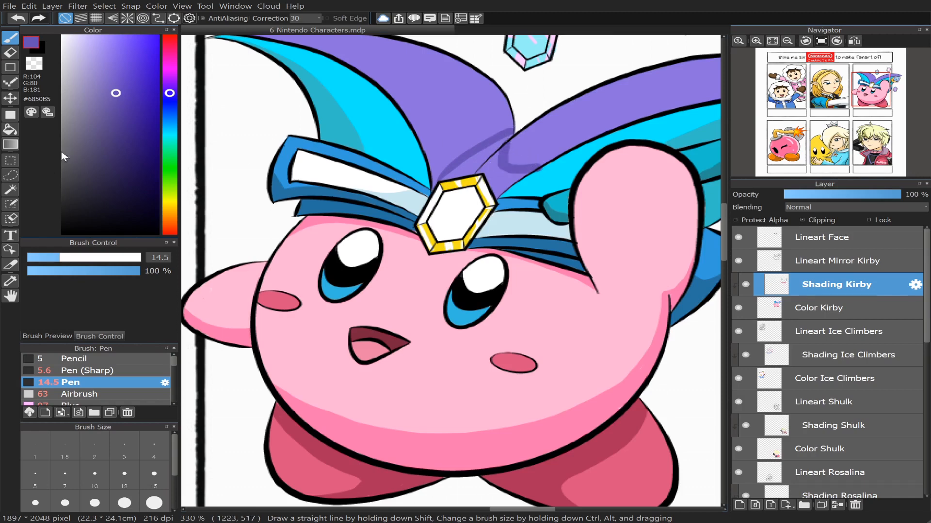
pyautogui.press('g')
pyautogui.click(502, 165)
pyautogui.click(508, 159)
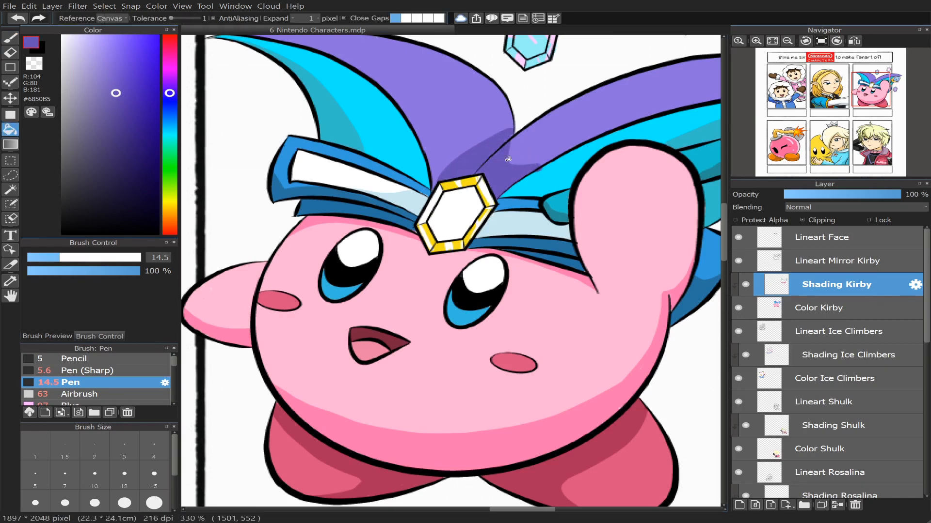
pyautogui.moveTo(842, 110); pyautogui.dragTo(872, 92)
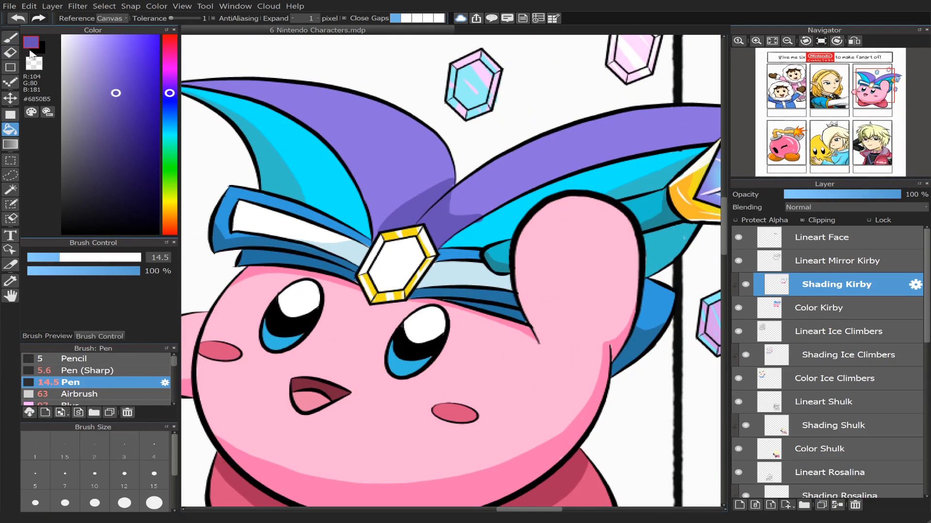
# Step: Clean up the purple shadow's spill along the right cyan flap, patching with cyan #00EEFF on Color Kirby and erasing on Shading Kirby
pyautogui.click(10, 39)
pyautogui.moveTo(447, 202); pyautogui.dragTo(464, 181)
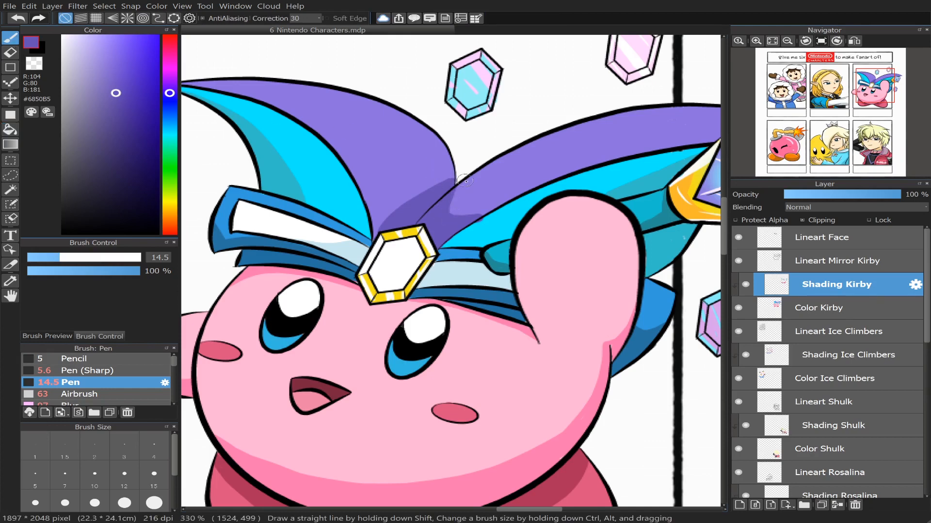
pyautogui.keyDown('alt'); pyautogui.click(494, 222); pyautogui.keyUp('alt')
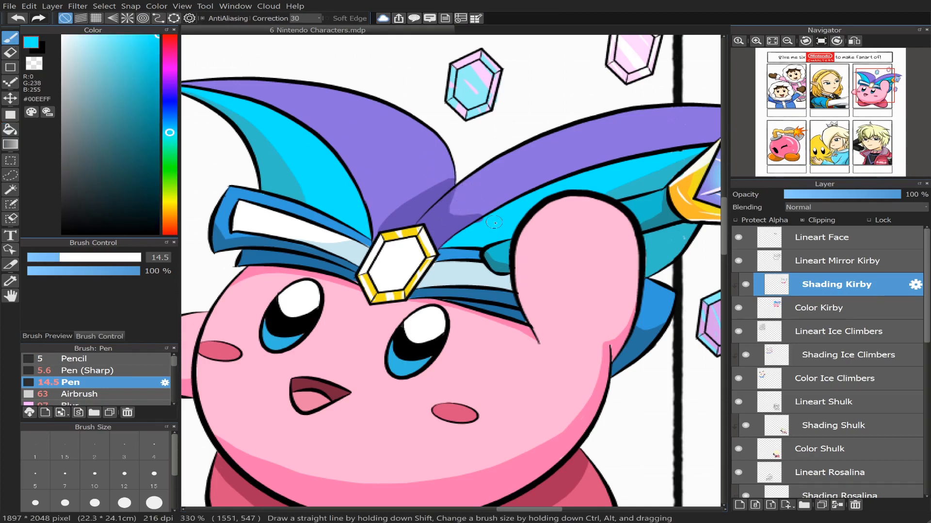
pyautogui.click(852, 309)
pyautogui.press('e')
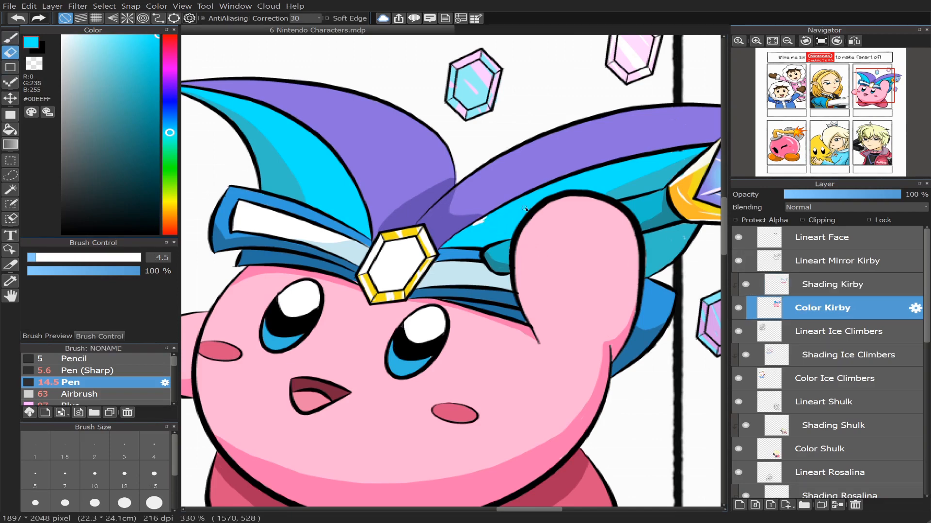
pyautogui.hotkey('ctrl', 'z')
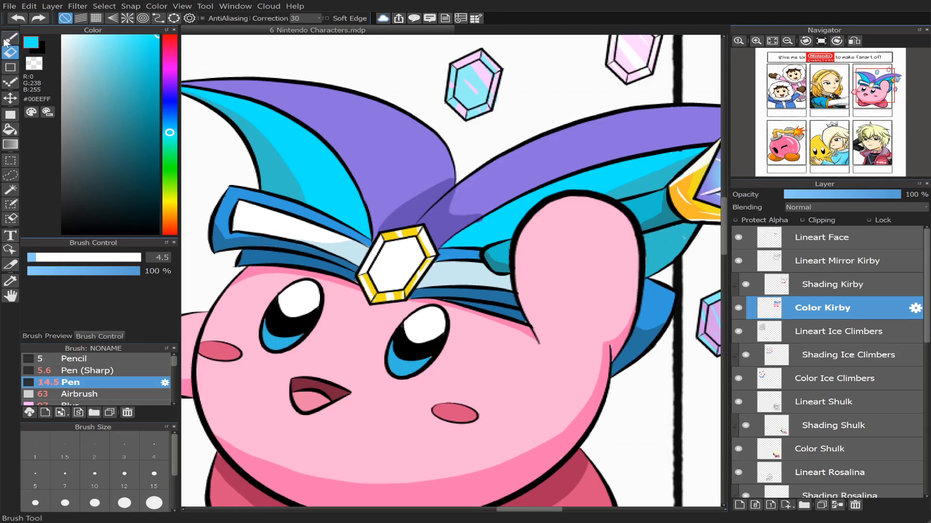
pyautogui.press('p')
pyautogui.moveTo(473, 228); pyautogui.dragTo(483, 221)
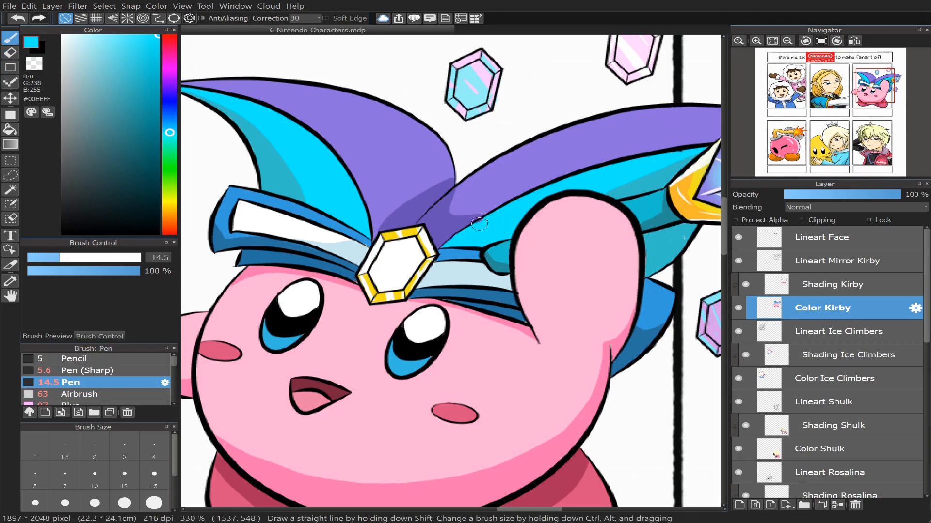
pyautogui.click(848, 287)
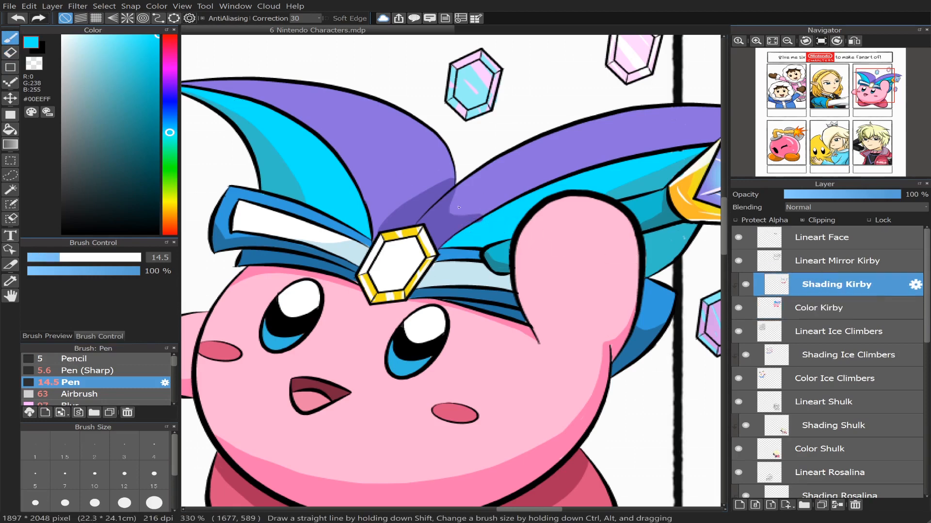
pyautogui.press('e')
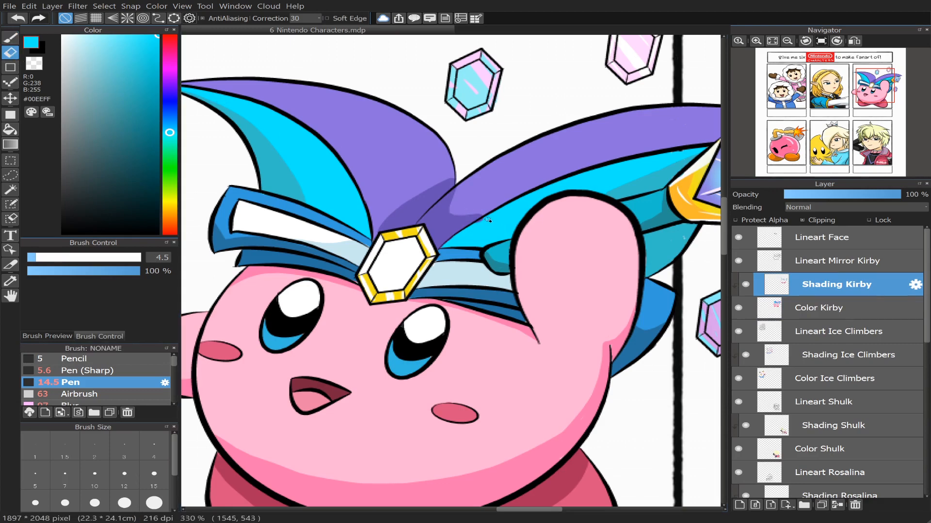
# Step: Sample teal #34BFCA, then outline and fill a shadow at the base of the right cyan flap with the Pen at size 14.5
pyautogui.keyDown('alt'); pyautogui.click(652, 178); pyautogui.keyUp('alt')
pyautogui.press('p')
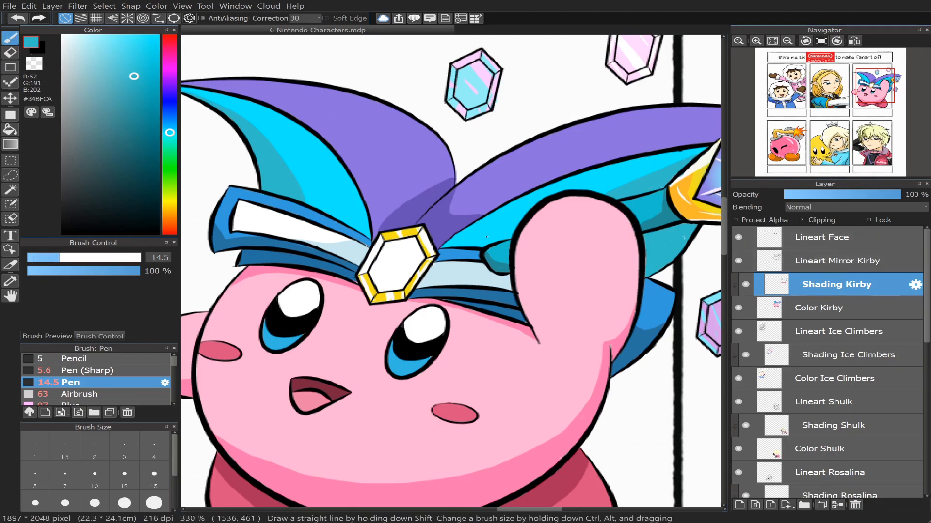
pyautogui.moveTo(485, 220)
pyautogui.mouseDown()
pyautogui.moveTo(519, 217)
pyautogui.moveTo(510, 203)
pyautogui.moveTo(490, 220)
pyautogui.moveTo(531, 215)
pyautogui.mouseUp()
pyautogui.press('g')
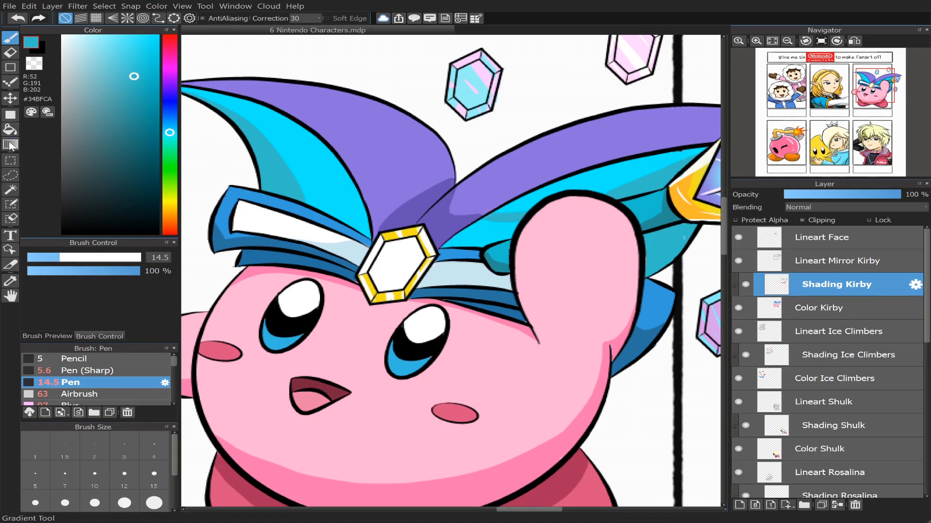
pyautogui.click(488, 230)
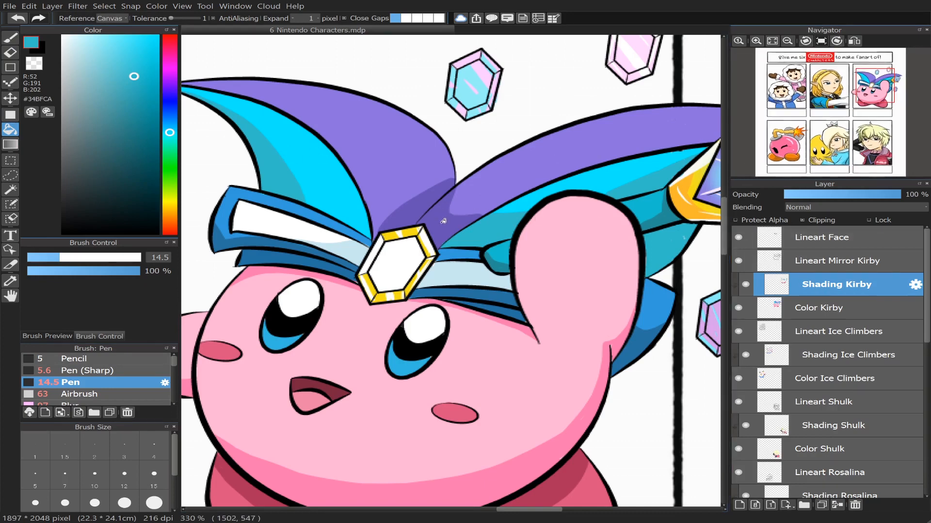
# Step: Reshape and fill the purple #6850B5 shadow across the left purple flap's base above the hexagonal gem with the Pen at size 4.9
pyautogui.keyDown('alt'); pyautogui.click(427, 208); pyautogui.keyUp('alt')
pyautogui.press('b')
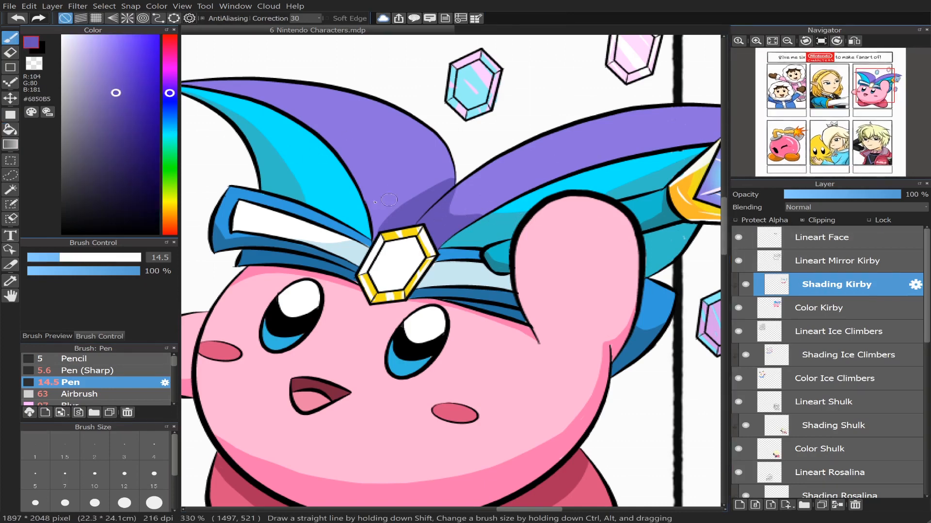
pyautogui.moveTo(41, 259); pyautogui.dragTo(36, 259)
pyautogui.moveTo(387, 201); pyautogui.dragTo(414, 199)
pyautogui.click(11, 129)
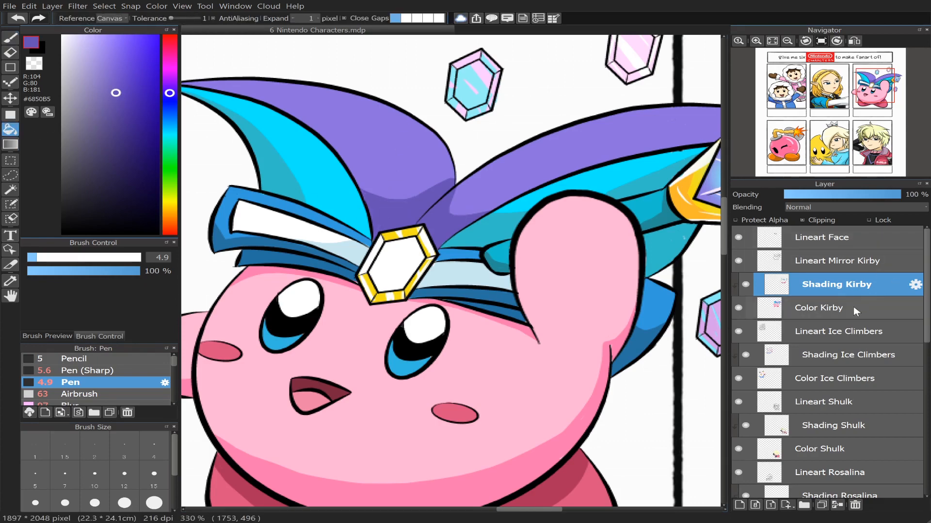
# Step: Sample teal #34BFCA, then outline and fill a shadow at the base of the left cyan flap above the headband
pyautogui.keyDown('alt'); pyautogui.click(276, 181); pyautogui.keyUp('alt')
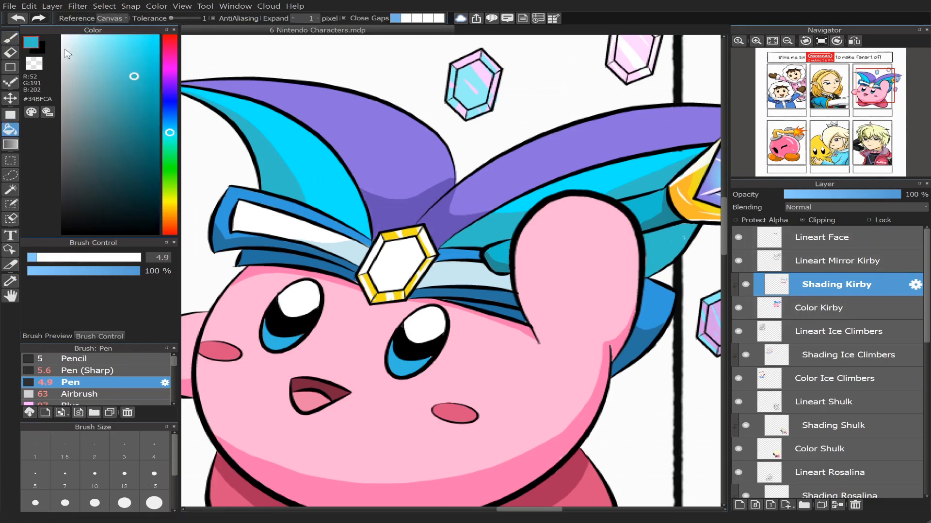
pyautogui.press('b')
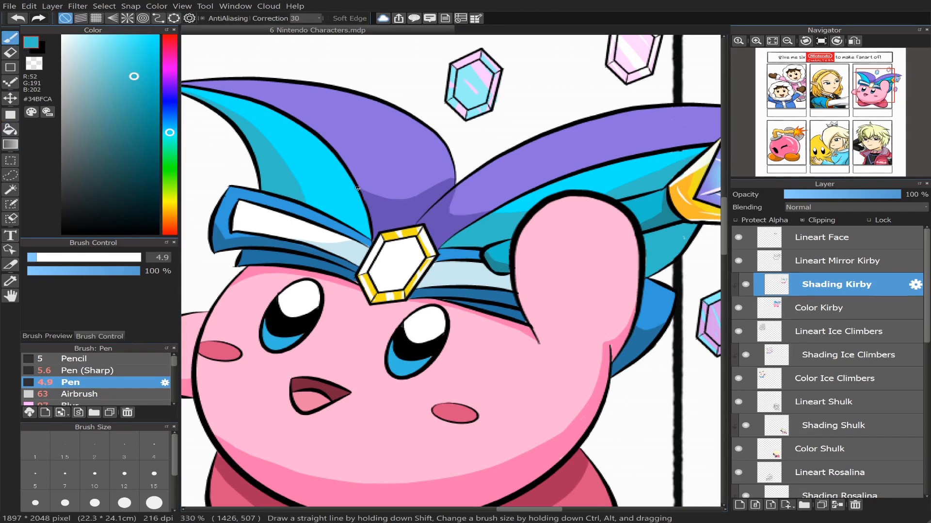
pyautogui.moveTo(352, 195); pyautogui.dragTo(301, 186)
pyautogui.press('g')
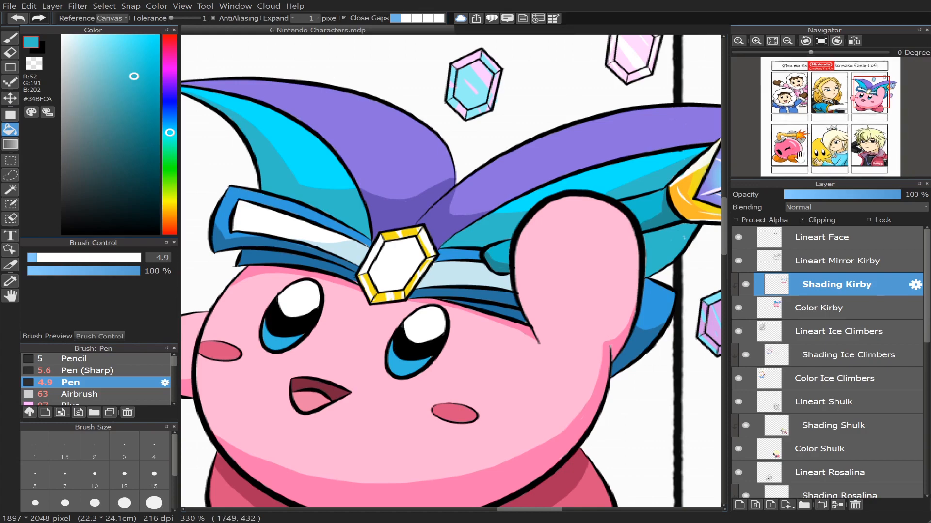
# Step: Sample the eyes' blue, lighten it to #74DAF9 and paint highlights in the lower part of both eyes with the Pen at size 4.9
pyautogui.scroll(-3, 873, 99)
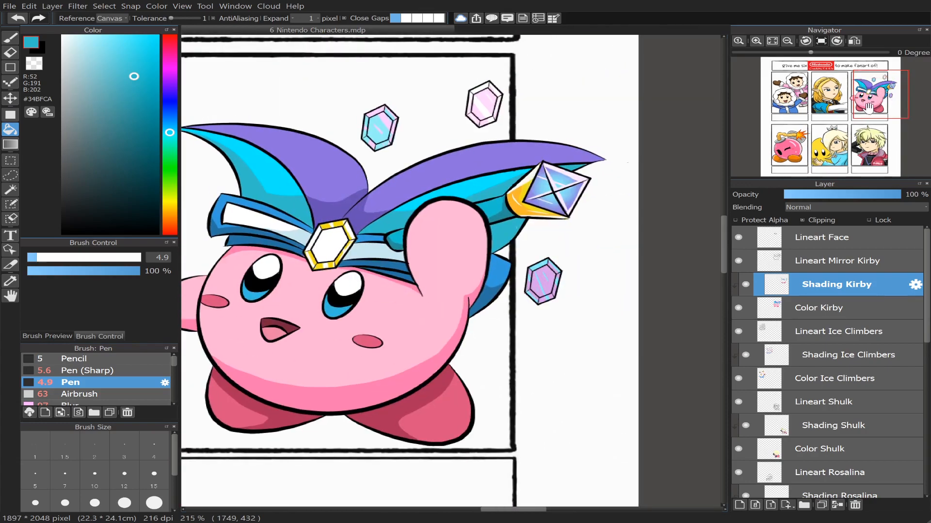
pyautogui.scroll(3, 865, 106)
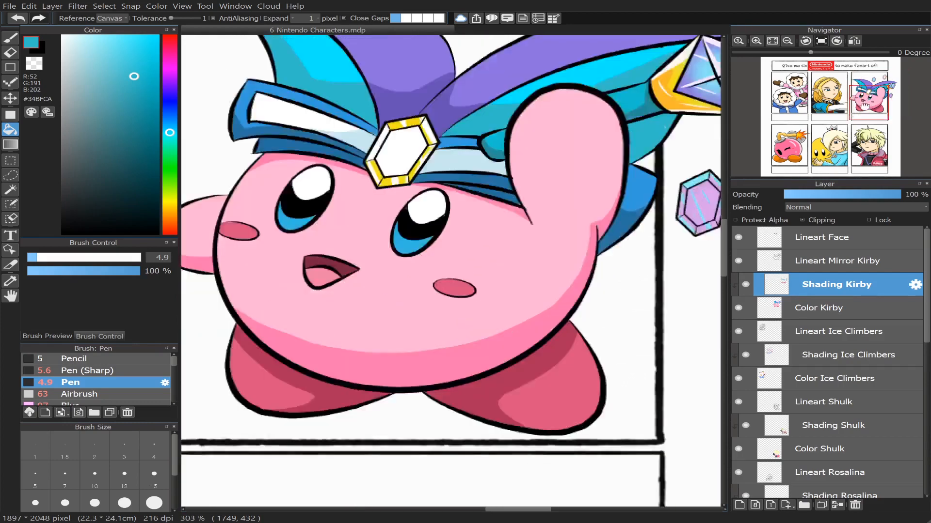
pyautogui.moveTo(864, 106)
pyautogui.mouseDown()
pyautogui.moveTo(851, 110)
pyautogui.moveTo(859, 107)
pyautogui.mouseUp()
pyautogui.scroll(2, 860, 108)
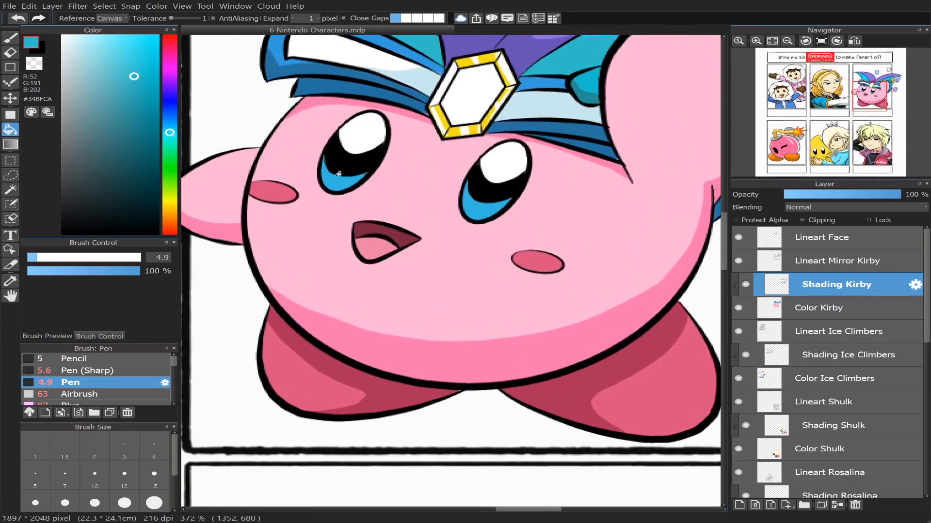
pyautogui.rightClick(331, 179)
pyautogui.moveTo(134, 58); pyautogui.dragTo(114, 40)
pyautogui.click(11, 38)
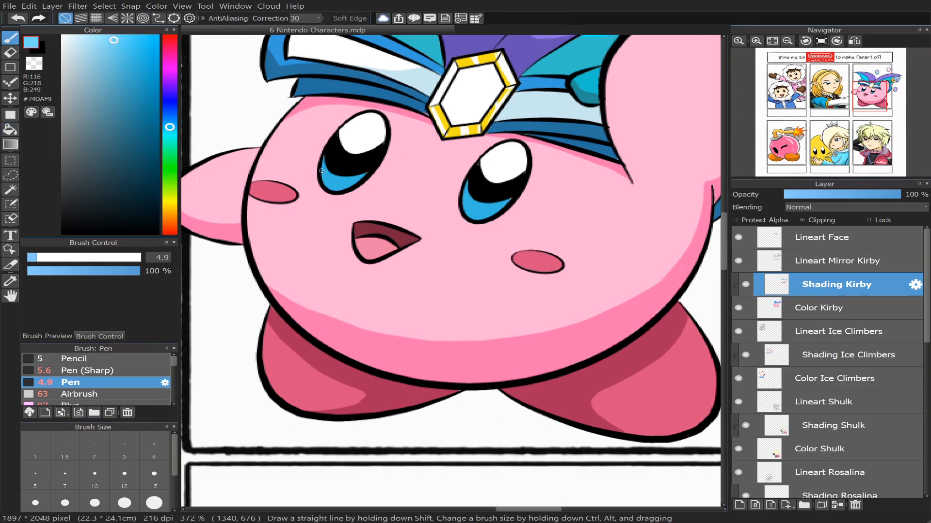
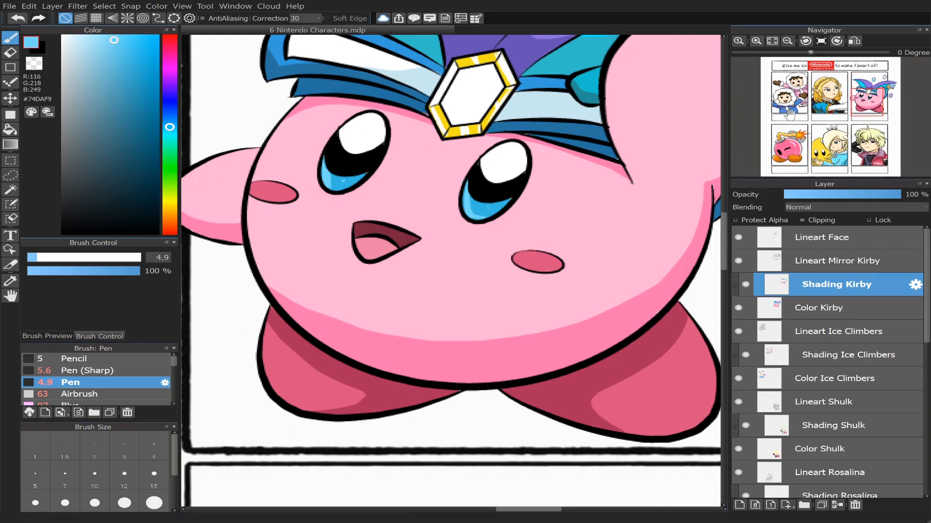
# Step: Sample the mouth's dark red, darken it to #5C142B and shade the upper inside of the mouth, erasing any spill
pyautogui.scroll(-2, 853, 138)
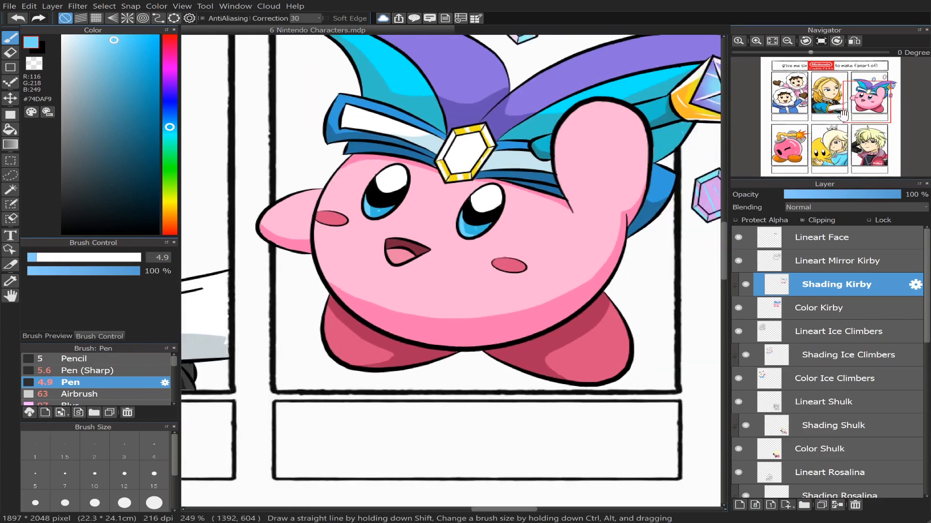
pyautogui.moveTo(853, 109)
pyautogui.mouseDown()
pyautogui.moveTo(836, 104)
pyautogui.moveTo(869, 95)
pyautogui.moveTo(857, 104)
pyautogui.mouseUp()
pyautogui.scroll(4, 861, 104)
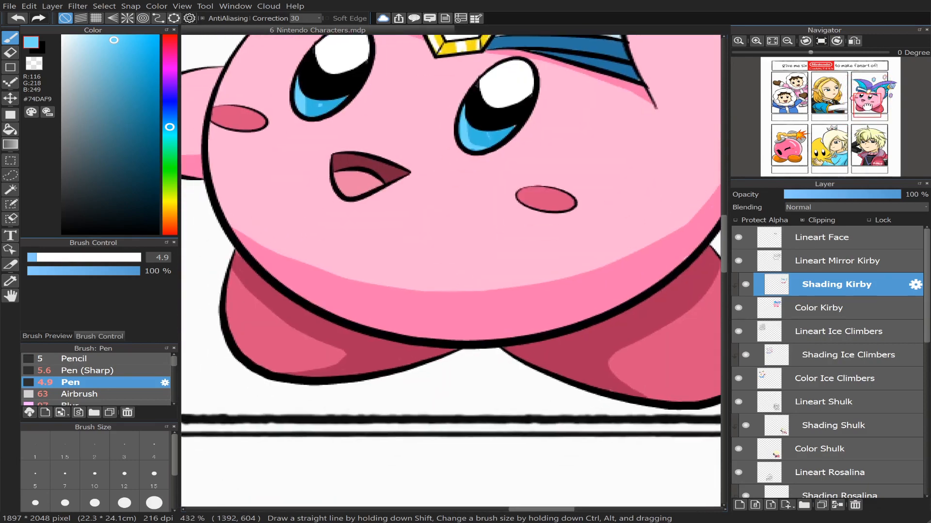
pyautogui.click(866, 105)
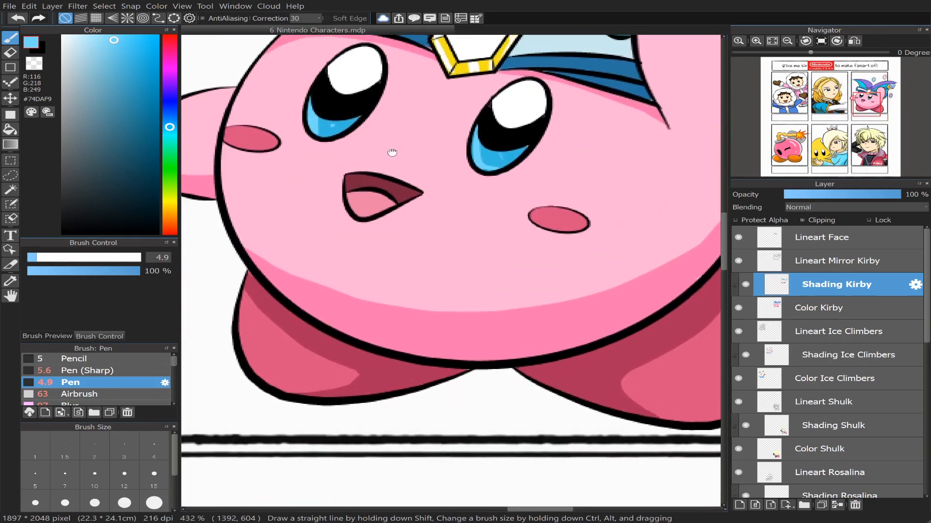
pyautogui.rightClick(391, 187)
pyautogui.moveTo(136, 142); pyautogui.dragTo(137, 163)
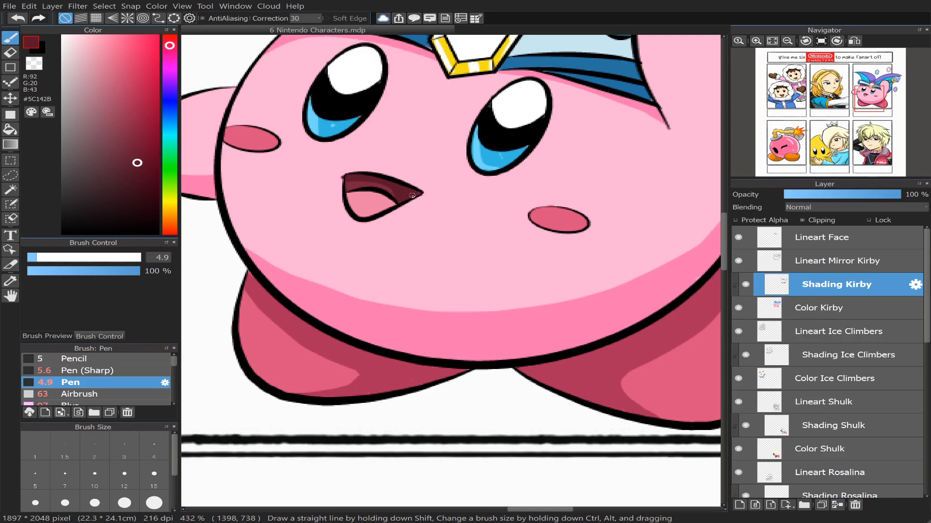
pyautogui.press('e')
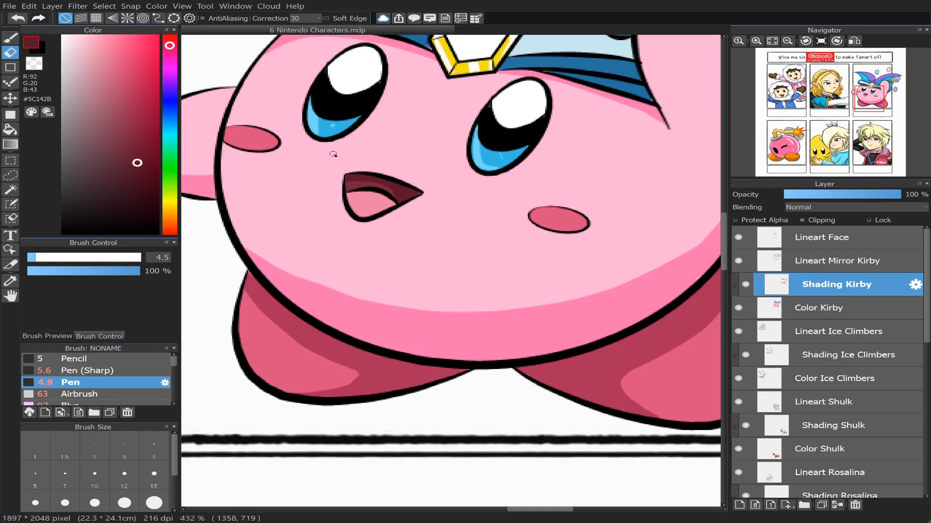
# Step: Sample the tongue's pink, darken it to #C84771 and shade the tongue's edge with the Pen at size 4.9
pyautogui.keyDown('alt'); pyautogui.click(365, 206); pyautogui.keyUp('alt')
pyautogui.press('b')
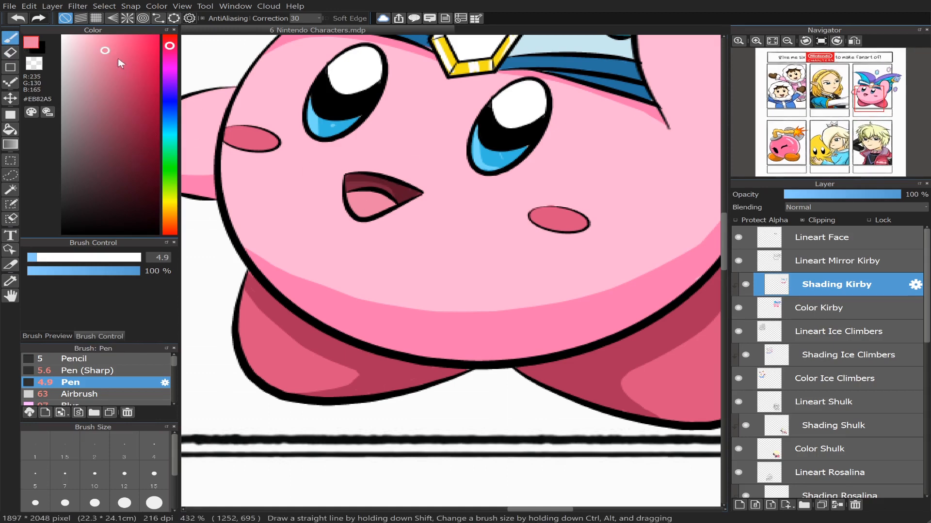
pyautogui.click(124, 77)
pyautogui.moveTo(388, 205); pyautogui.dragTo(378, 212)
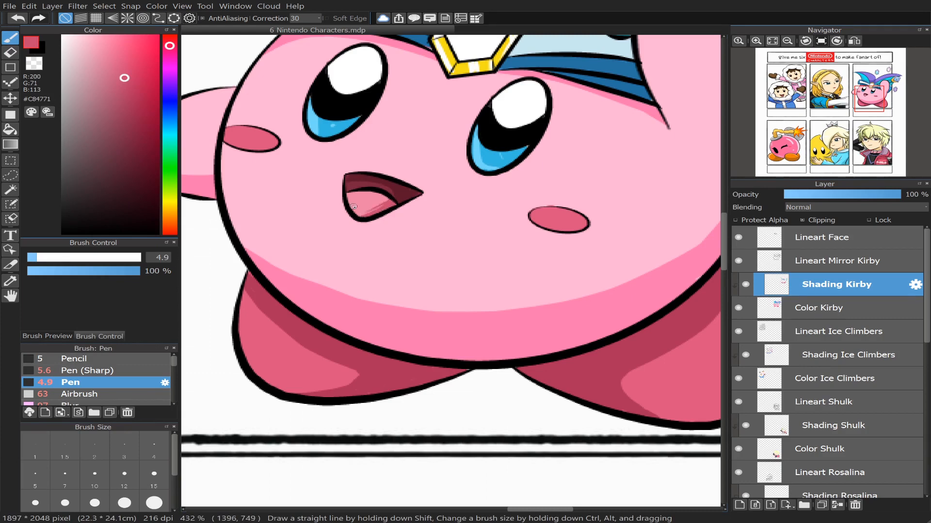
# Step: Sample the hat's purple, lighten it to #B8A6EF and airbrush highlights along both purple flaps at size 38
pyautogui.scroll(-3, 838, 99)
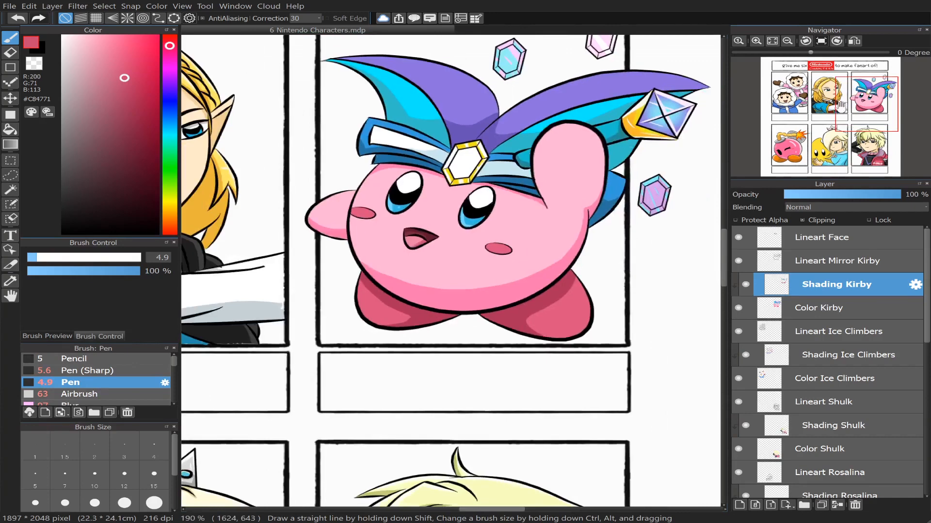
pyautogui.moveTo(862, 105); pyautogui.dragTo(871, 99)
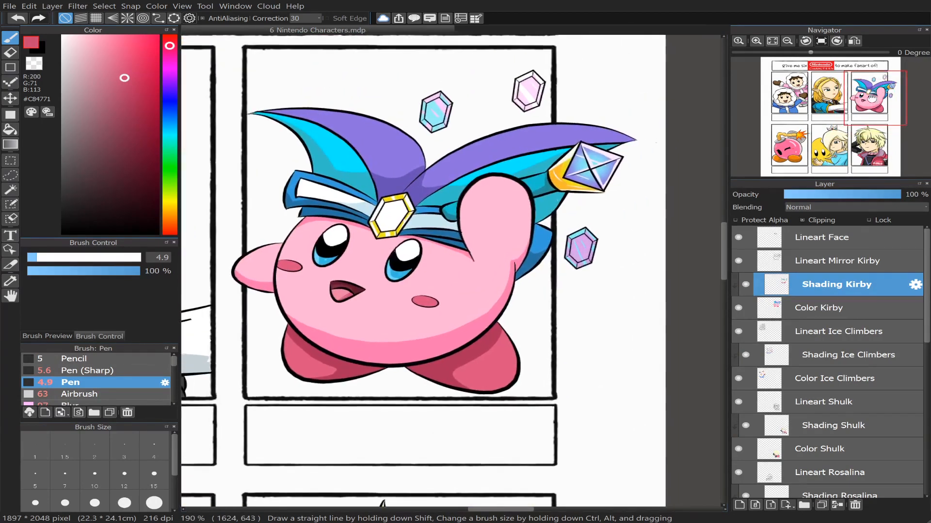
pyautogui.scroll(2, 862, 100)
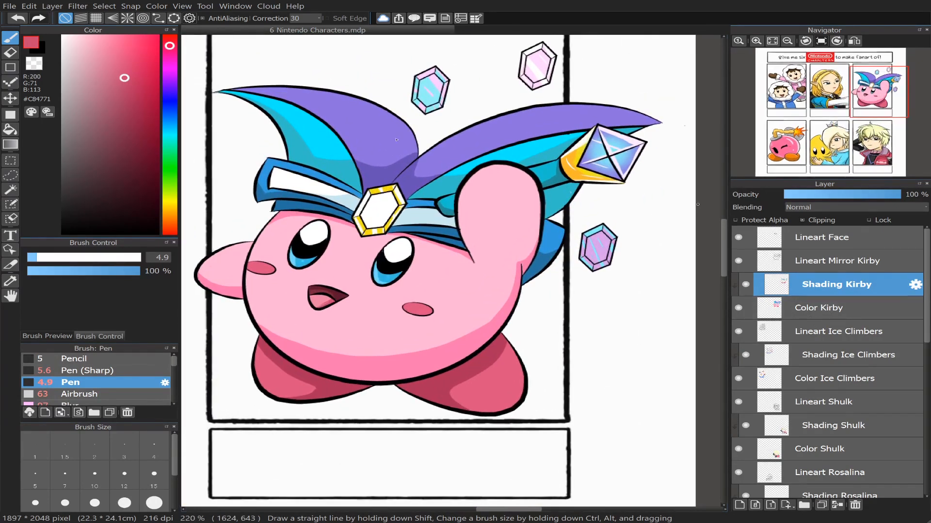
pyautogui.keyDown('alt'); pyautogui.click(361, 120); pyautogui.keyUp('alt')
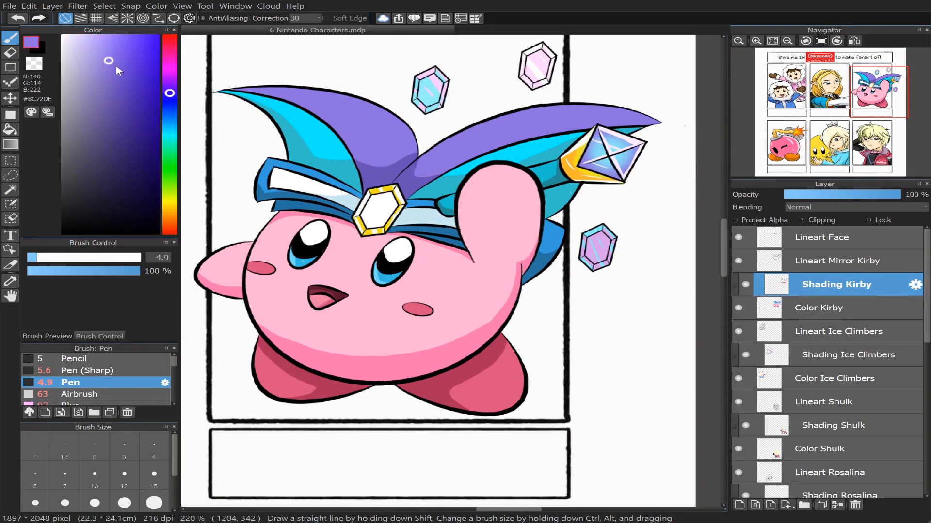
pyautogui.moveTo(109, 61); pyautogui.dragTo(92, 47)
pyautogui.click(86, 395)
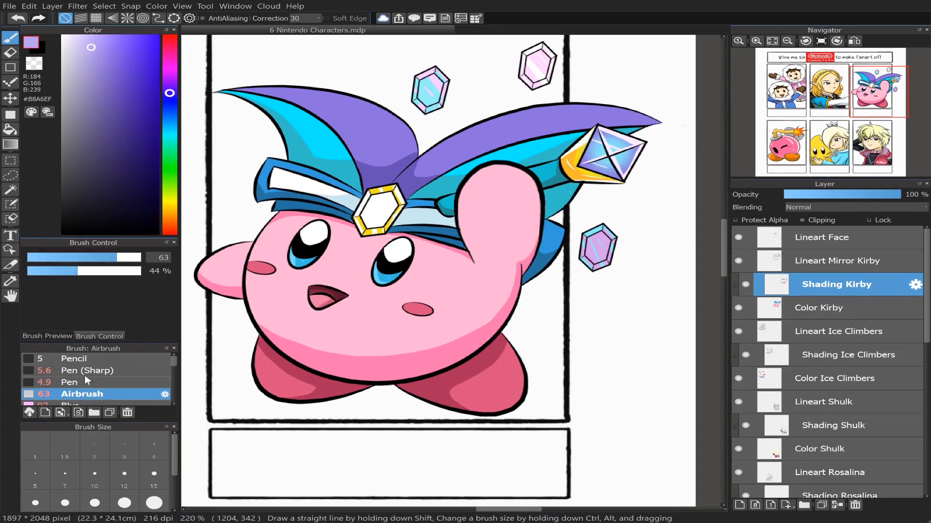
pyautogui.click(107, 260)
pyautogui.moveTo(107, 260); pyautogui.dragTo(100, 260)
pyautogui.moveTo(257, 87)
pyautogui.mouseDown()
pyautogui.moveTo(363, 109)
pyautogui.moveTo(326, 97)
pyautogui.moveTo(394, 122)
pyautogui.moveTo(333, 99)
pyautogui.moveTo(380, 115)
pyautogui.moveTo(352, 106)
pyautogui.moveTo(373, 110)
pyautogui.moveTo(395, 129)
pyautogui.moveTo(394, 119)
pyautogui.moveTo(412, 148)
pyautogui.moveTo(352, 106)
pyautogui.moveTo(242, 90)
pyautogui.moveTo(307, 95)
pyautogui.moveTo(245, 92)
pyautogui.moveTo(300, 95)
pyautogui.moveTo(396, 121)
pyautogui.moveTo(403, 154)
pyautogui.moveTo(413, 133)
pyautogui.moveTo(448, 146)
pyautogui.moveTo(439, 158)
pyautogui.moveTo(428, 157)
pyautogui.moveTo(541, 111)
pyautogui.moveTo(449, 143)
pyautogui.moveTo(545, 111)
pyautogui.moveTo(489, 124)
pyautogui.moveTo(594, 112)
pyautogui.moveTo(546, 111)
pyautogui.moveTo(645, 119)
pyautogui.moveTo(516, 114)
pyautogui.moveTo(427, 161)
pyautogui.mouseUp()
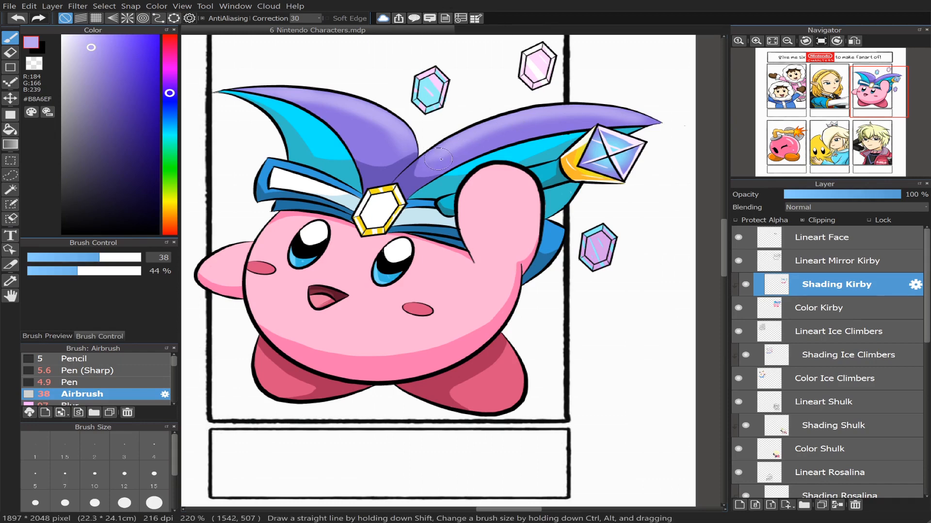
# Step: Soften the purple flaps' highlights with the Blur brush at size 66 and 43% opacity
pyautogui.click(92, 403)
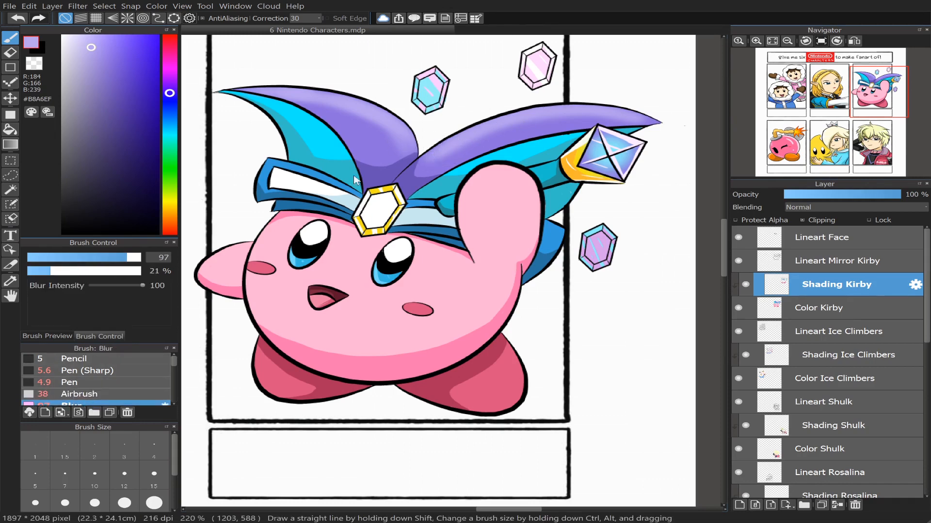
pyautogui.moveTo(123, 258); pyautogui.dragTo(117, 258)
pyautogui.moveTo(51, 271); pyautogui.dragTo(76, 271)
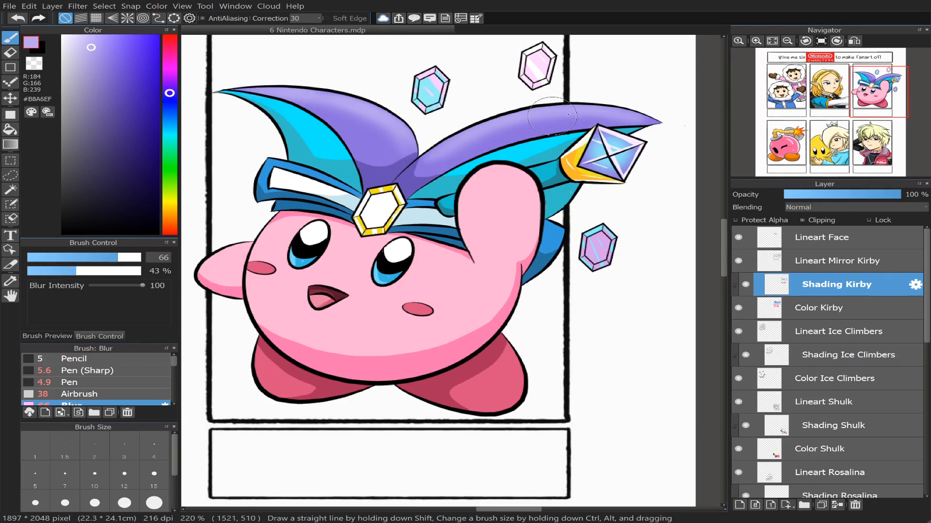
pyautogui.moveTo(798, 92)
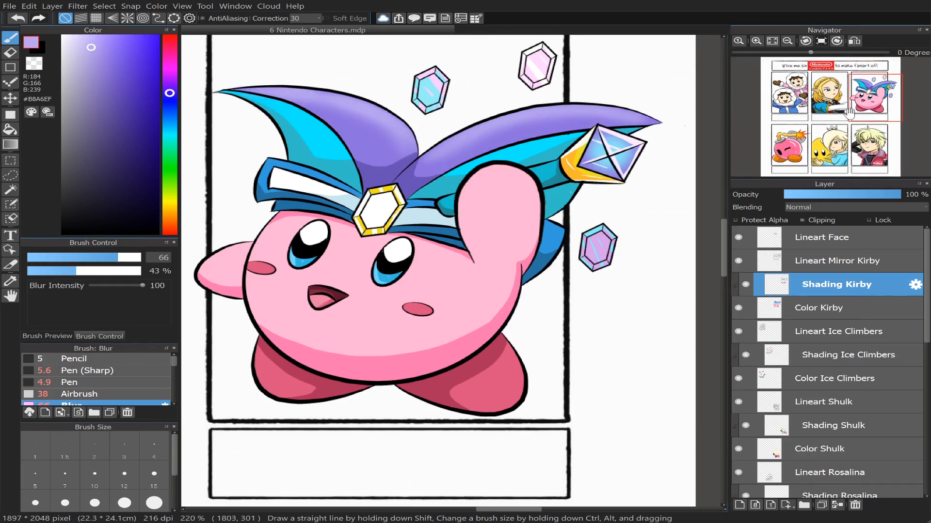
pyautogui.scroll(-6, 852, 116)
pyautogui.scroll(7, 854, 108)
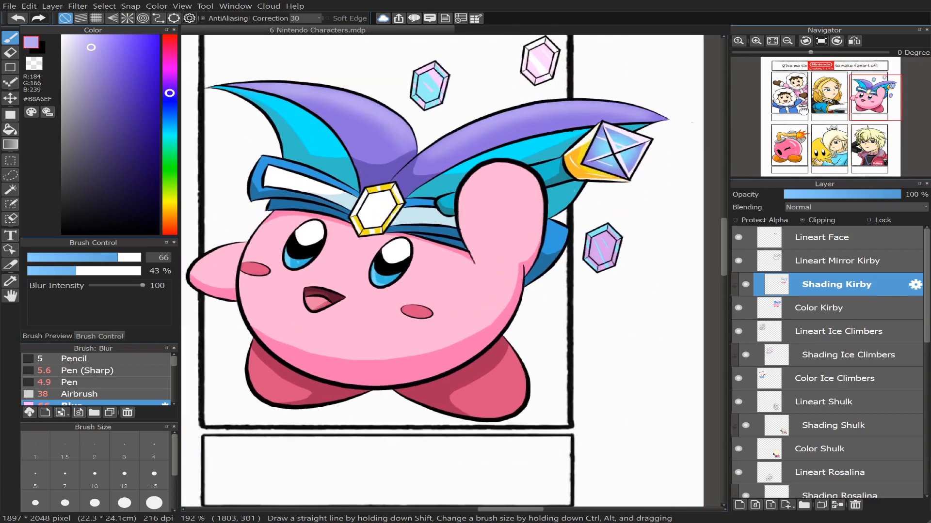
pyautogui.moveTo(92, 46); pyautogui.dragTo(83, 37)
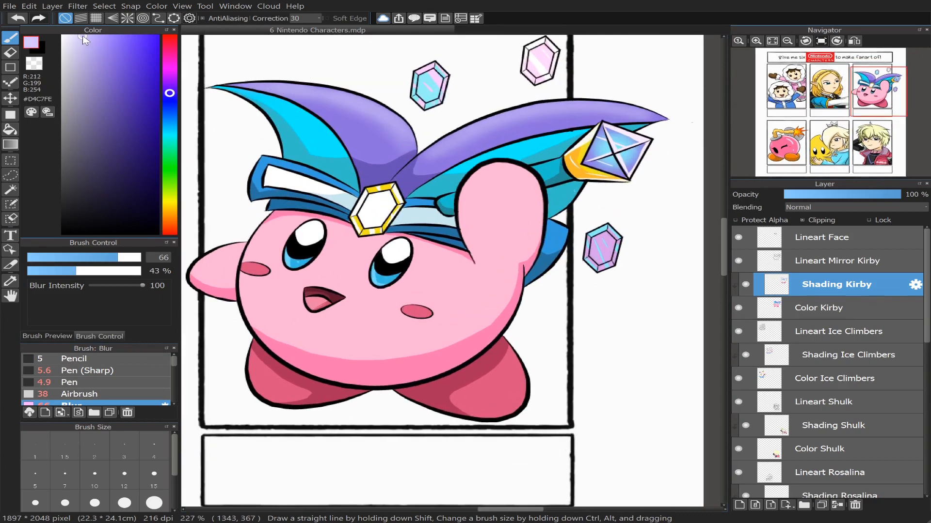
# Step: Sample the teal near the raised hand, lighten it to #B2F4F9 and highlight the rod's upper edge with the Pen at size 10.2
pyautogui.click(71, 391)
pyautogui.click(69, 384)
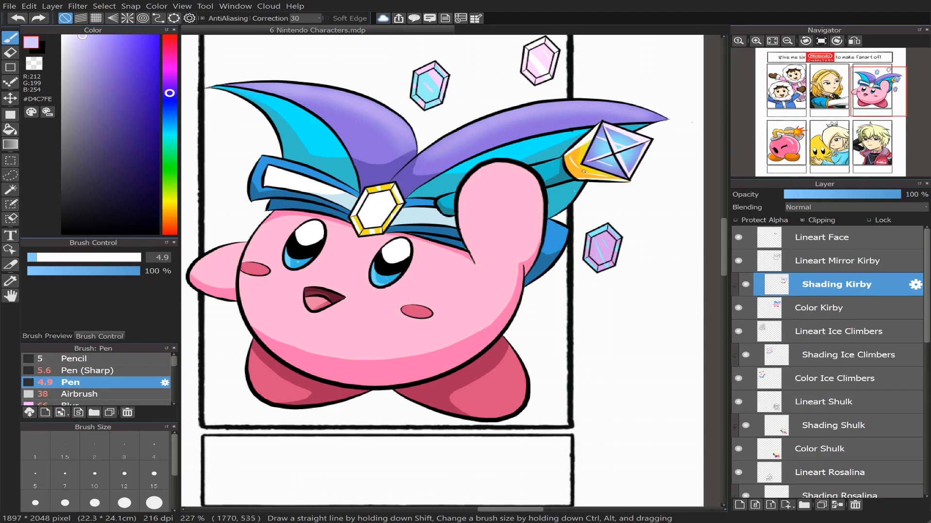
pyautogui.keyDown('alt'); pyautogui.click(548, 165); pyautogui.keyUp('alt')
pyautogui.moveTo(140, 74); pyautogui.dragTo(89, 39)
pyautogui.scroll(5, 886, 97)
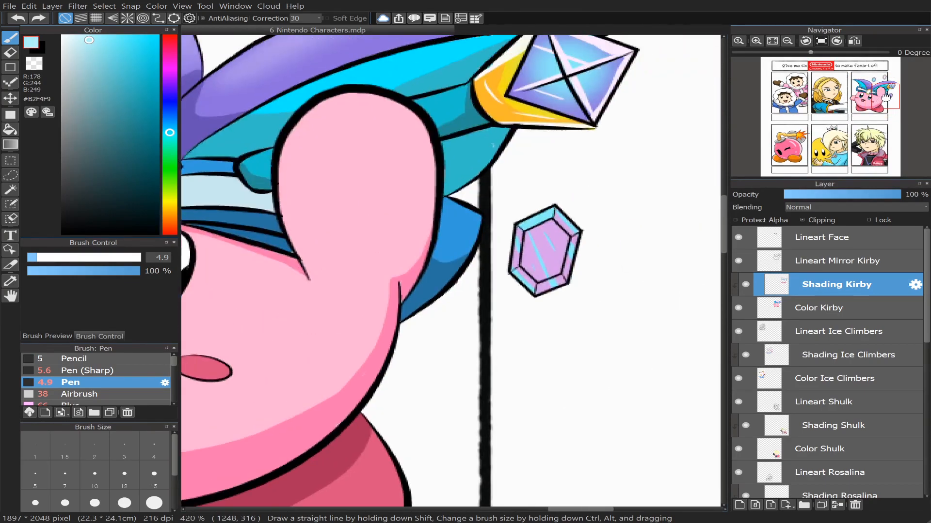
pyautogui.moveTo(885, 97); pyautogui.dragTo(886, 94)
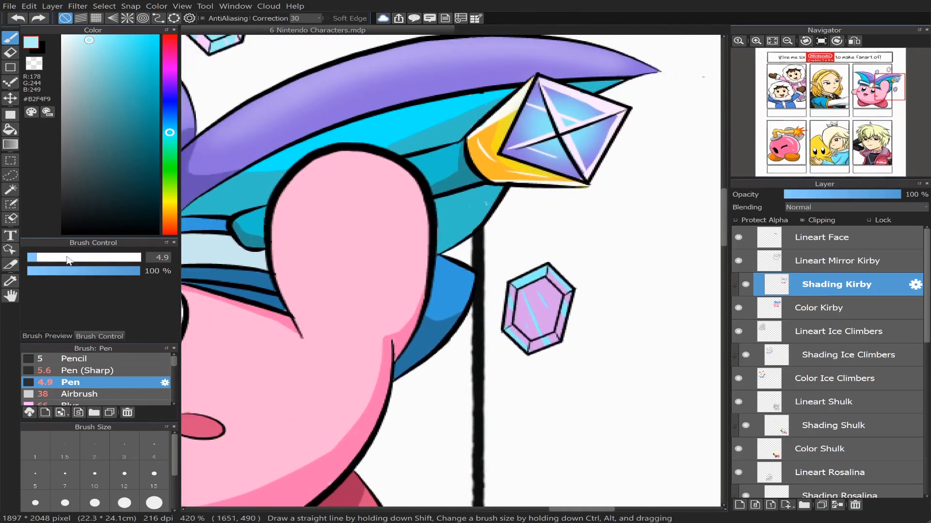
pyautogui.click(47, 260)
pyautogui.click(49, 259)
pyautogui.moveTo(405, 157); pyautogui.dragTo(459, 144)
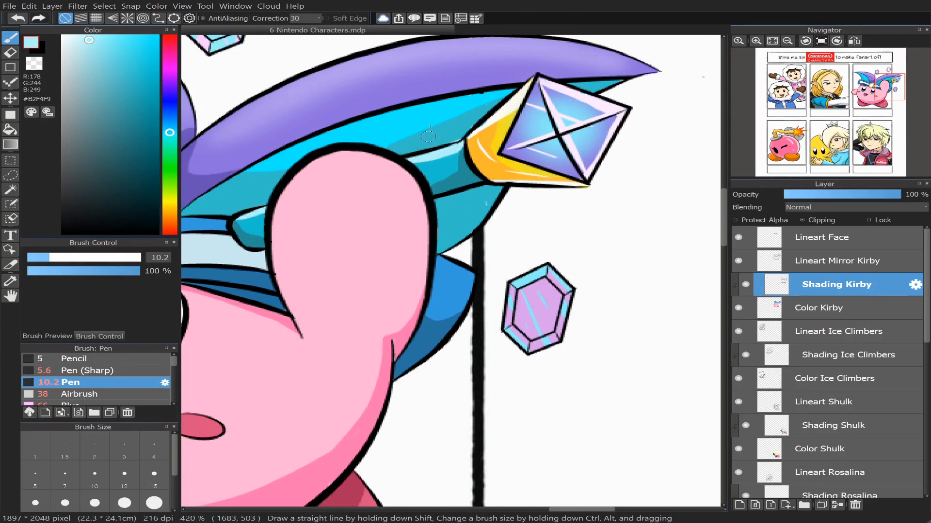
pyautogui.hotkey('ctrl', 'z')
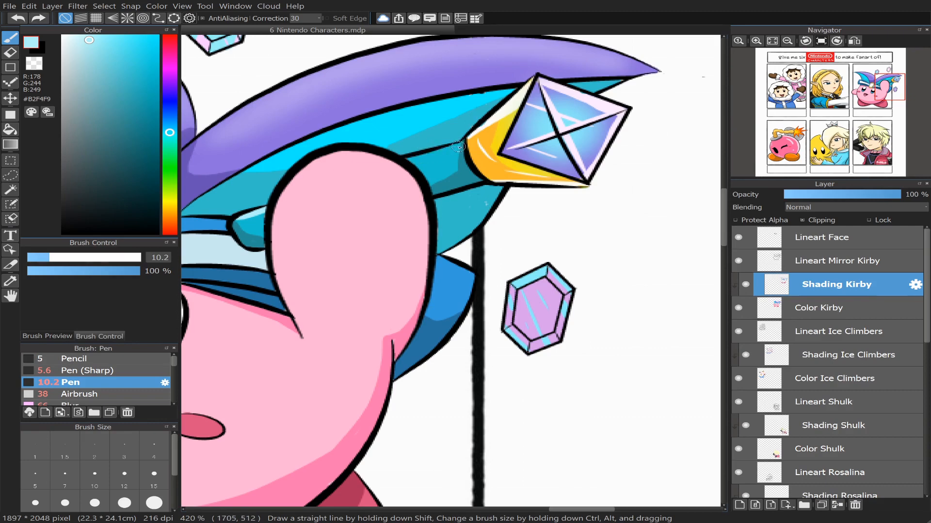
pyautogui.moveTo(458, 146); pyautogui.dragTo(405, 158)
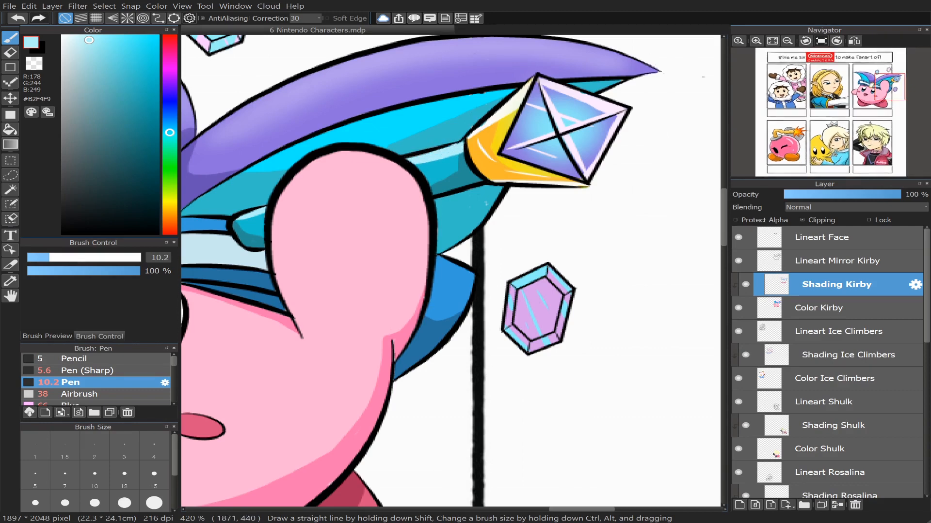
# Step: Paste the artist's handle as a watermark above the Lineart Face layer and move it to the middle of the sheet
pyautogui.scroll(-1, 868, 121)
pyautogui.scroll(-1, 869, 121)
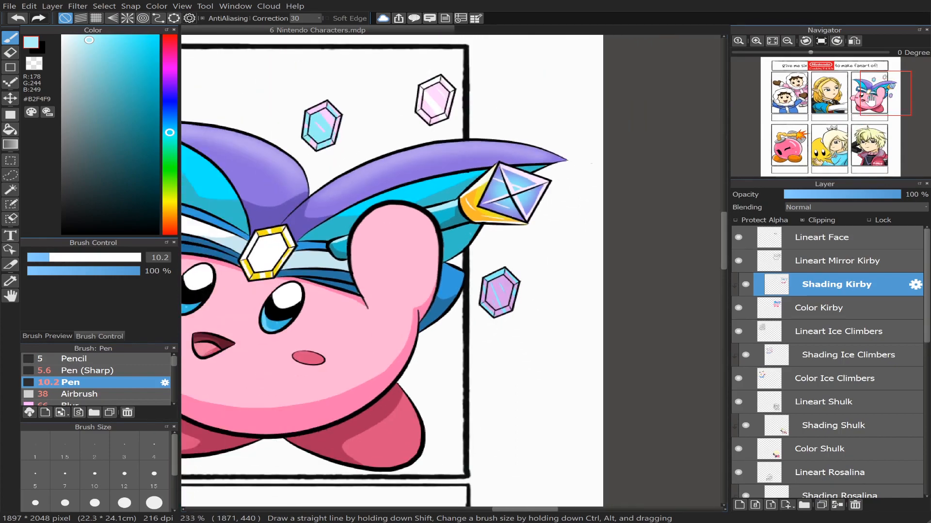
pyautogui.scroll(-1, 859, 106)
pyautogui.scroll(-2, 862, 107)
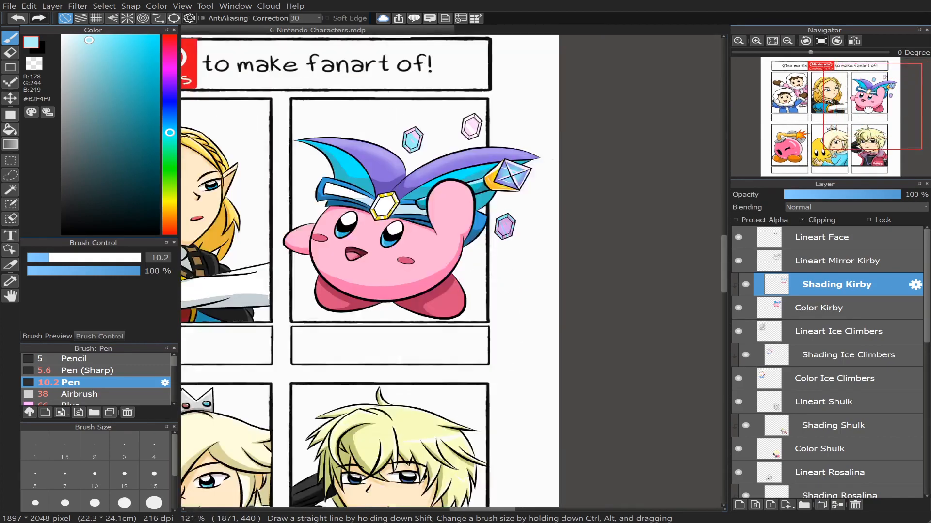
pyautogui.click(773, 41)
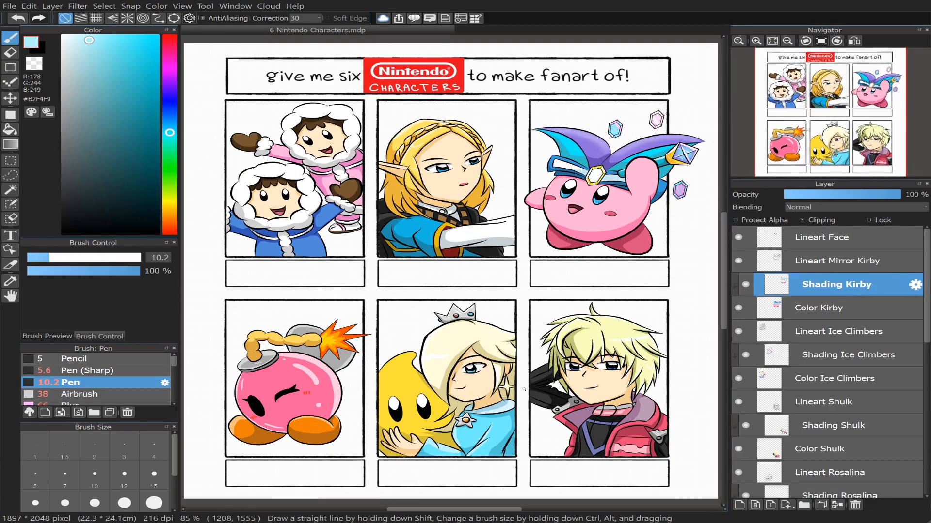
pyautogui.moveTo(914, 83)
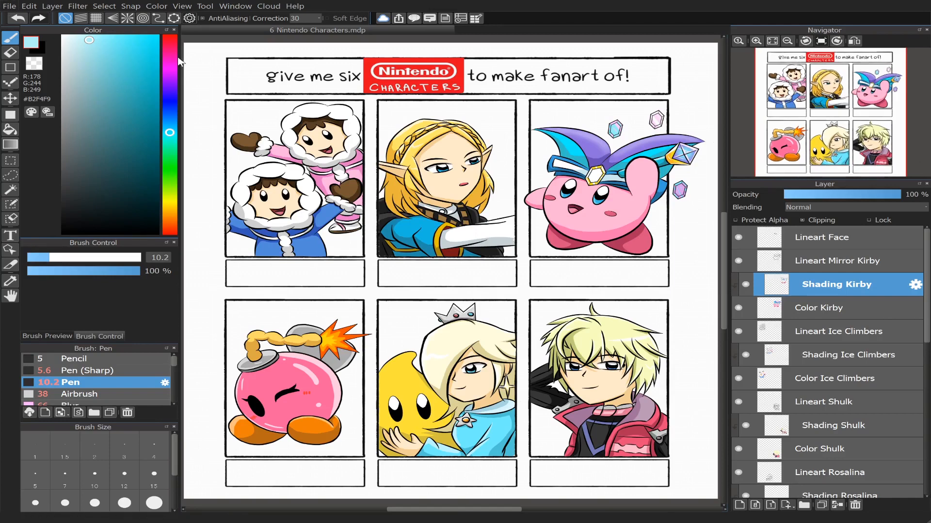
pyautogui.click(869, 237)
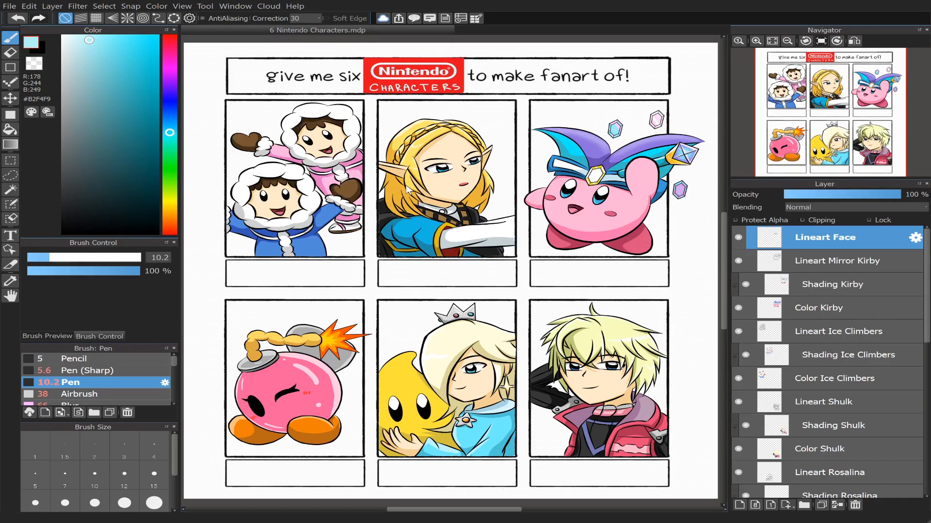
pyautogui.hotkey('ctrl', 'v')
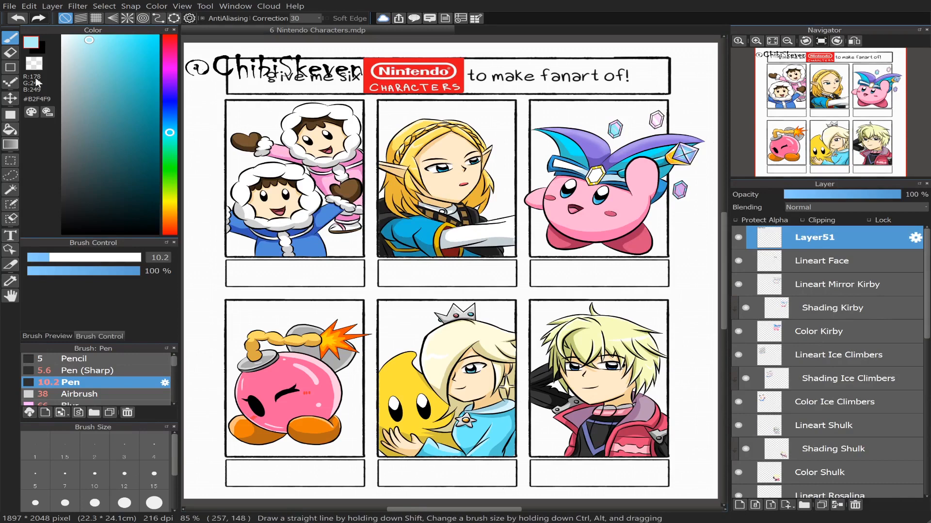
pyautogui.click(17, 99)
pyautogui.moveTo(323, 111)
pyautogui.mouseDown()
pyautogui.moveTo(479, 230)
pyautogui.moveTo(378, 310)
pyautogui.moveTo(437, 315)
pyautogui.moveTo(445, 293)
pyautogui.mouseUp()
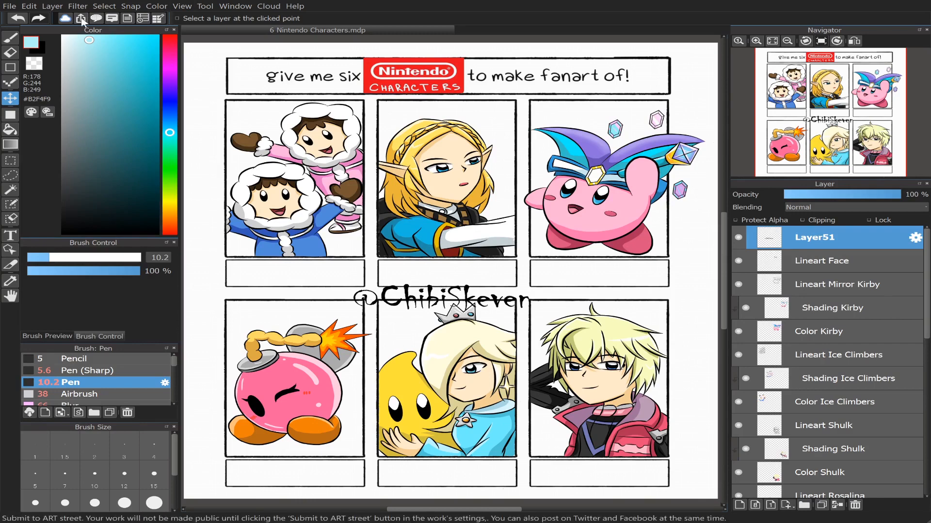
# Step: Set the watermark layer's opacity to 27%
pyautogui.click(10, 38)
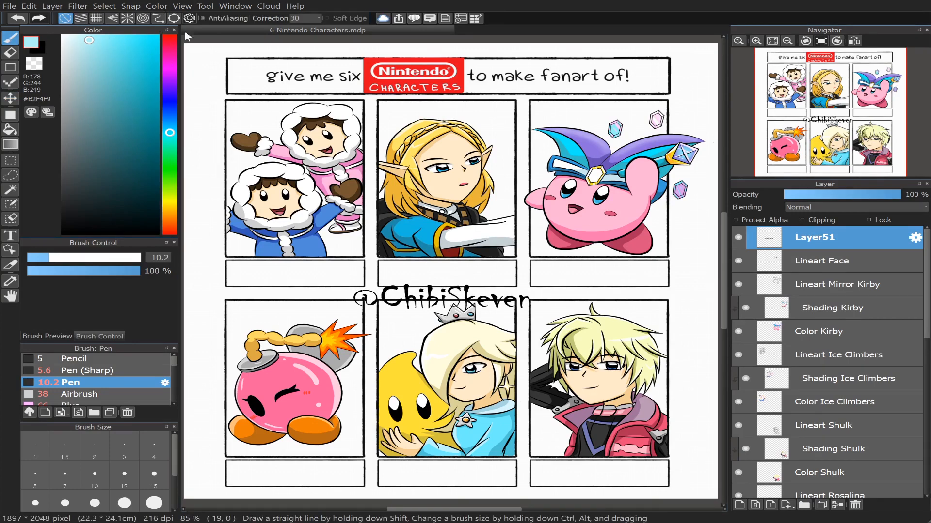
pyautogui.click(825, 195)
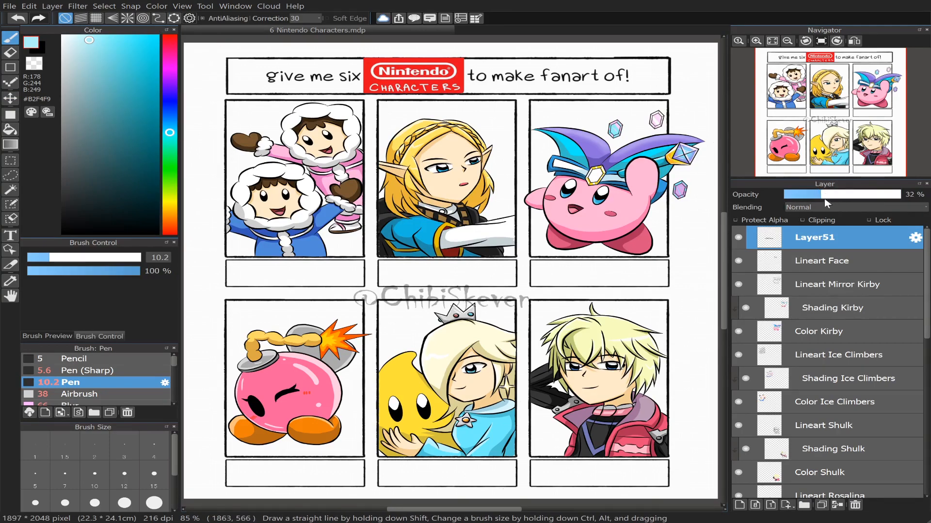
pyautogui.click(815, 196)
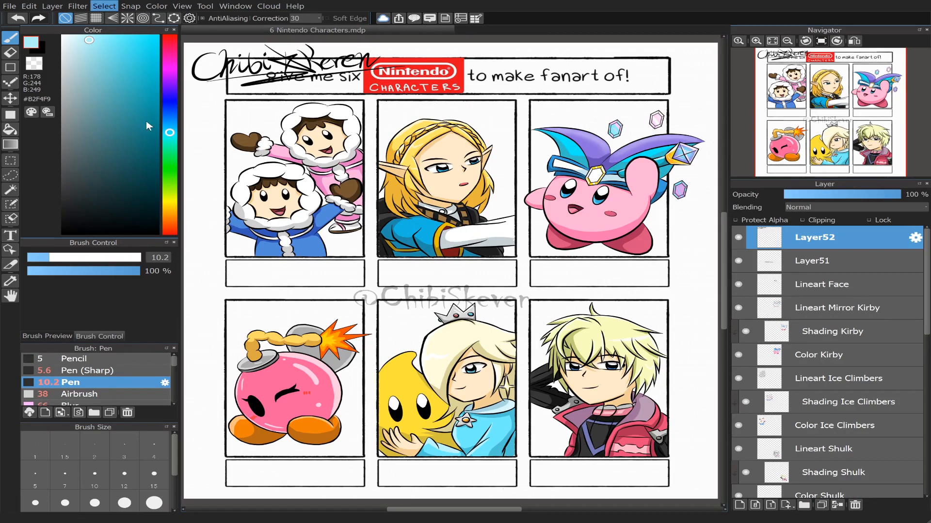
# Step: Transform the pasted signature, shrinking it and placing it over the lower blue sleeve in Zelda's panel
pyautogui.hotkey('ctrl', 't')
pyautogui.moveTo(294, 51)
pyautogui.mouseDown()
pyautogui.moveTo(405, 142)
pyautogui.moveTo(534, 185)
pyautogui.mouseUp()
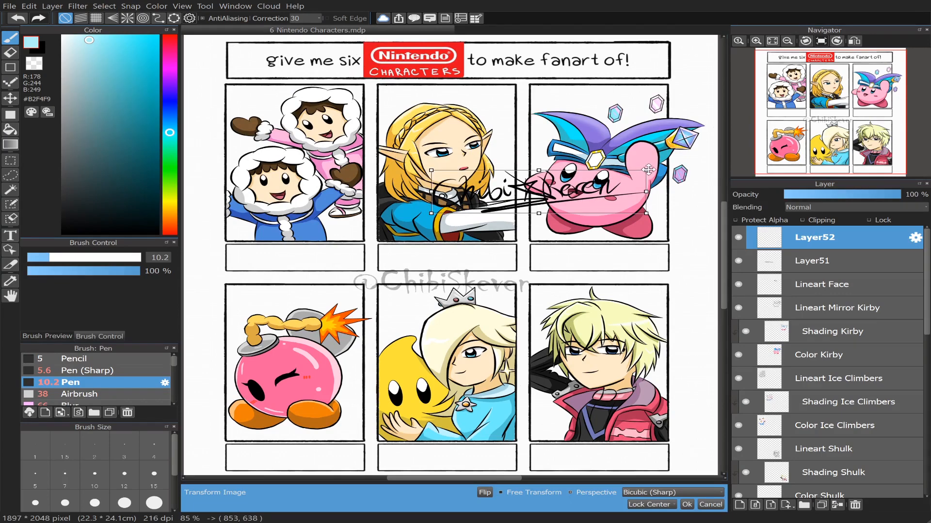
pyautogui.moveTo(653, 168); pyautogui.dragTo(612, 185)
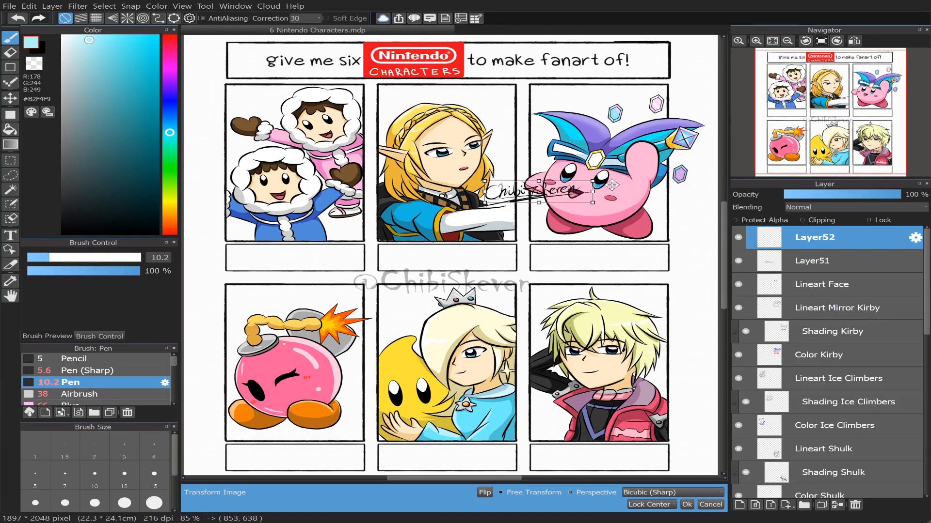
pyautogui.scroll(3, 800, 122)
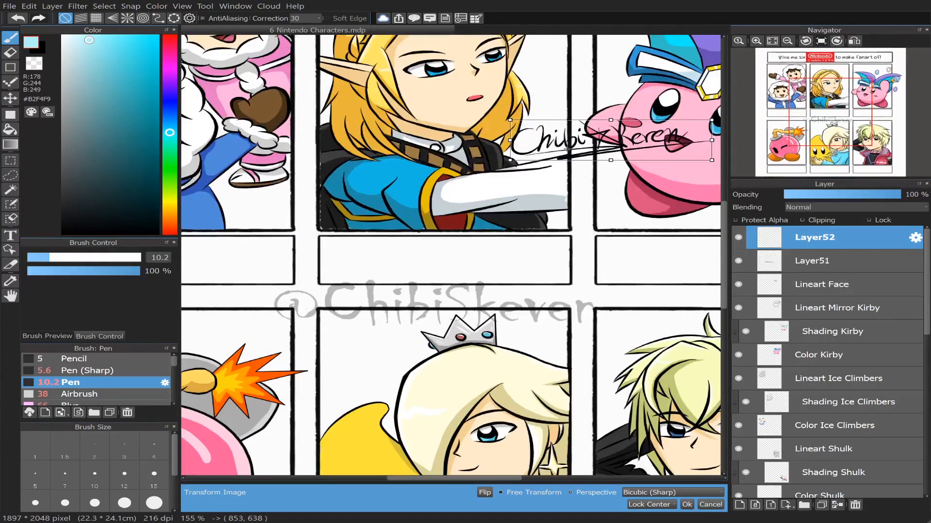
pyautogui.moveTo(601, 138); pyautogui.dragTo(413, 205)
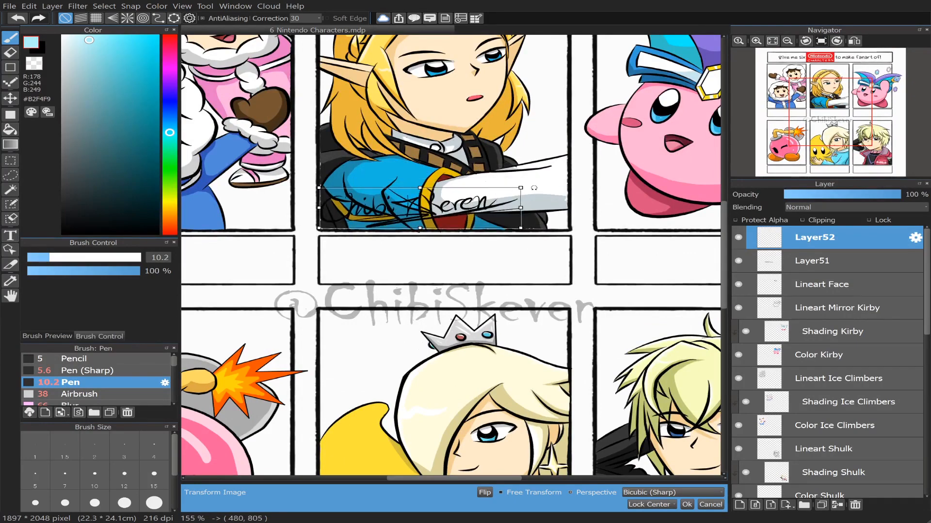
pyautogui.moveTo(523, 187); pyautogui.dragTo(393, 220)
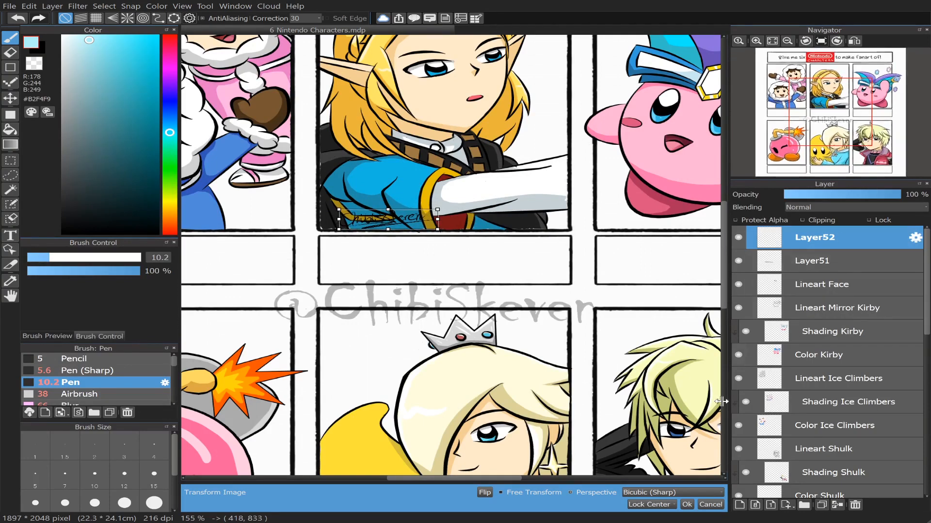
pyautogui.click(687, 505)
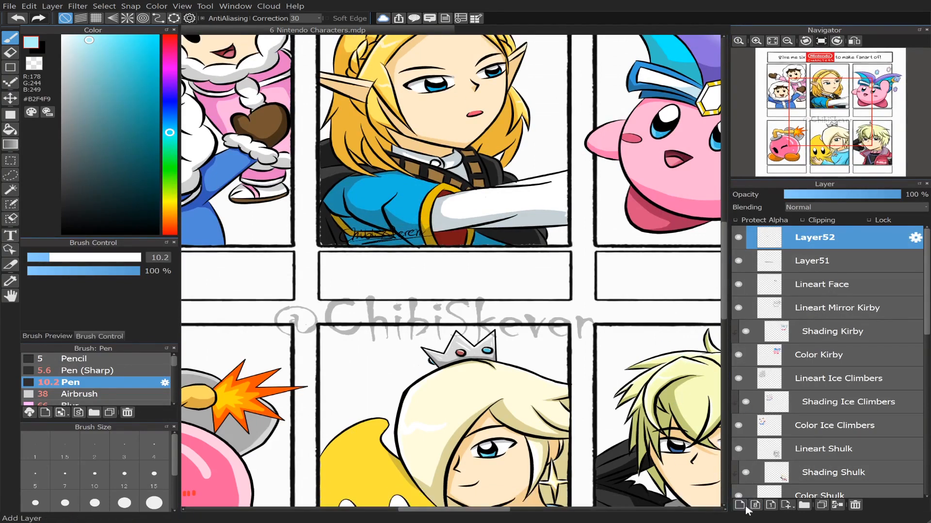
# Step: Add a clipping layer above the signature and airbrush the signature light cyan at size 114 and 44% opacity
pyautogui.click(742, 504)
pyautogui.click(802, 220)
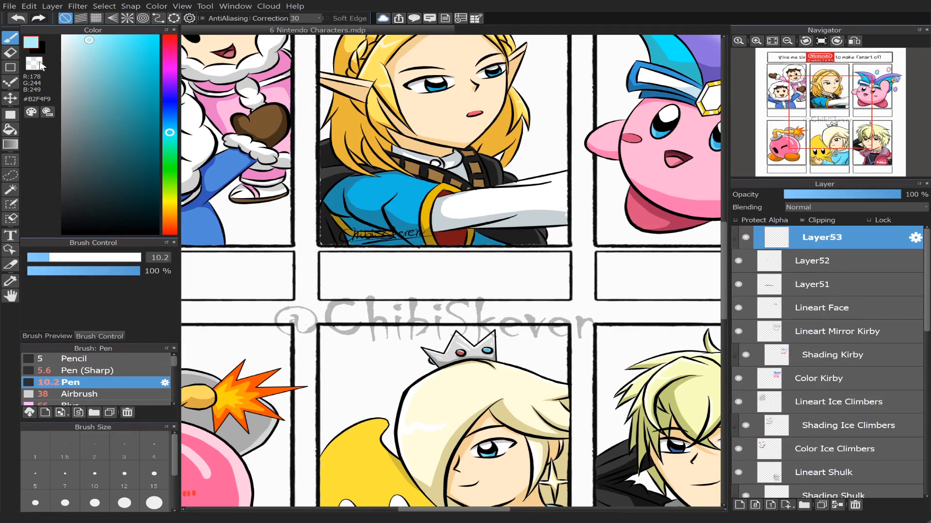
pyautogui.click(80, 394)
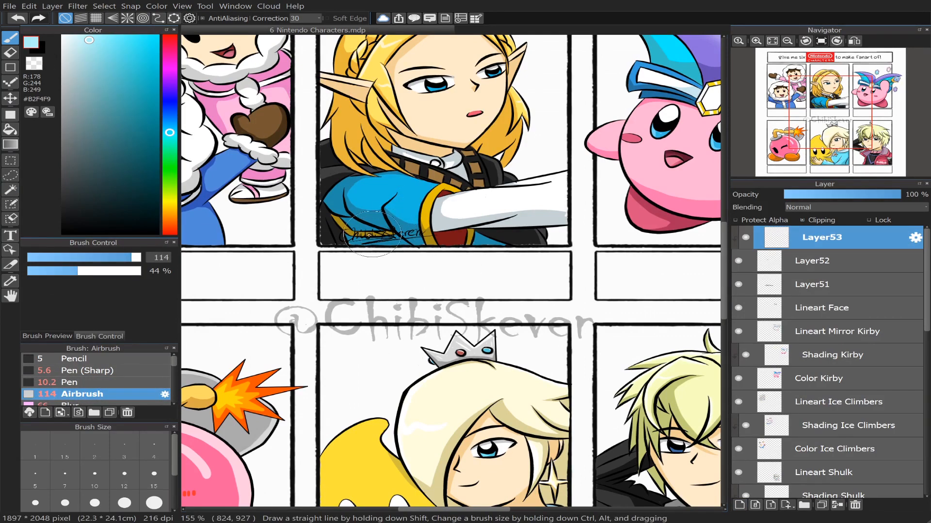
pyautogui.moveTo(371, 236)
pyautogui.mouseDown()
pyautogui.moveTo(312, 239)
pyautogui.moveTo(474, 227)
pyautogui.moveTo(377, 231)
pyautogui.moveTo(407, 207)
pyautogui.moveTo(358, 232)
pyautogui.moveTo(490, 228)
pyautogui.moveTo(294, 246)
pyautogui.moveTo(494, 235)
pyautogui.moveTo(346, 238)
pyautogui.moveTo(441, 233)
pyautogui.mouseUp()
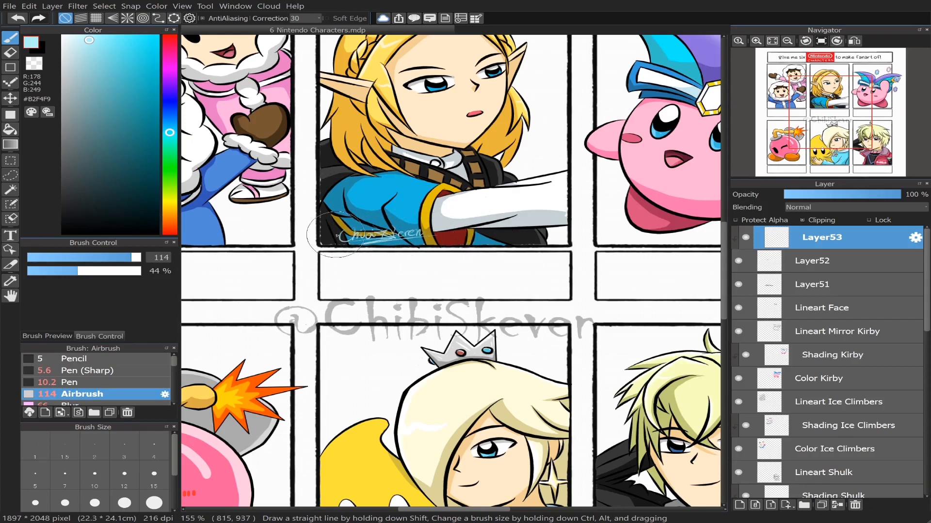
# Step: Merge the clipped colour layer into the signature layer and set the signature's opacity to 49%
pyautogui.click(837, 505)
pyautogui.moveTo(894, 194); pyautogui.dragTo(841, 196)
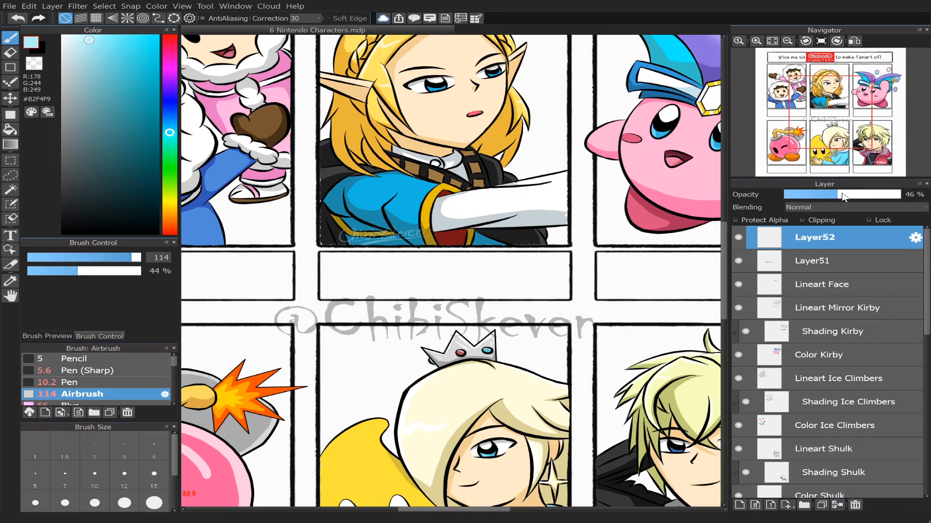
pyautogui.click(840, 195)
# Step: Select the watermark's Layer51, toggle its visibility to check it, and nudge the watermark slightly upward between the panel rows
pyautogui.scroll(-3, 823, 138)
pyautogui.scroll(-2, 822, 137)
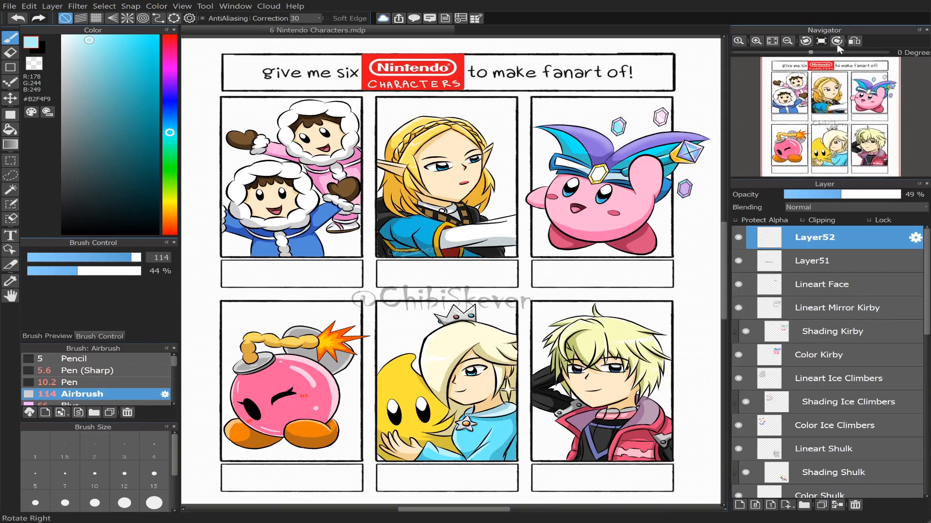
pyautogui.scroll(-1, 842, 138)
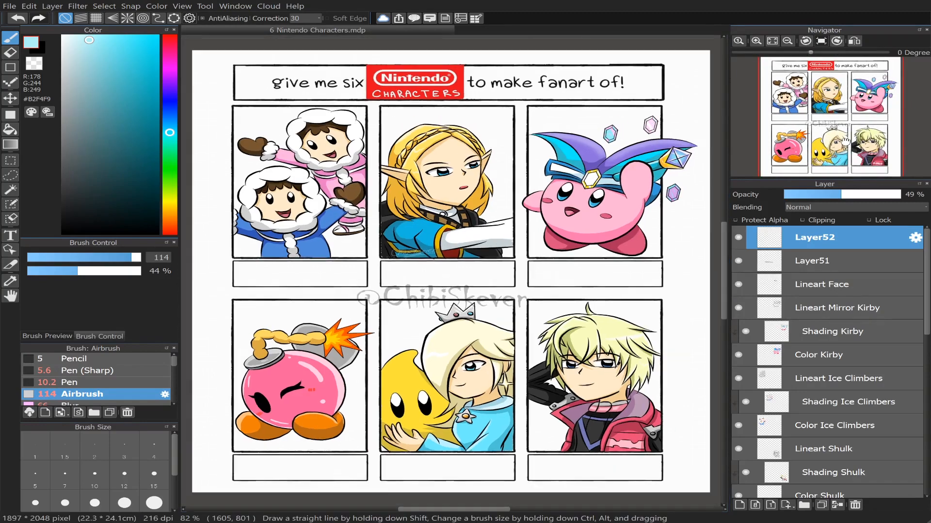
pyautogui.click(846, 265)
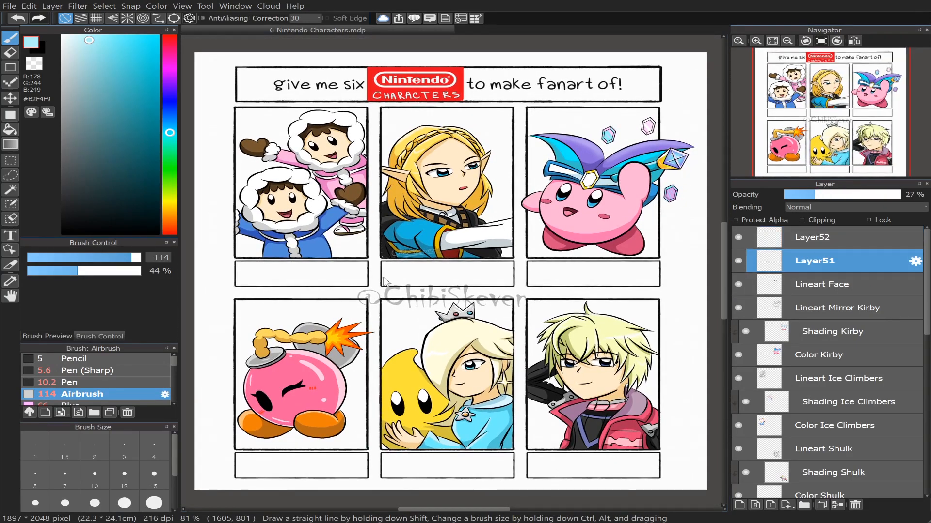
pyautogui.click(10, 98)
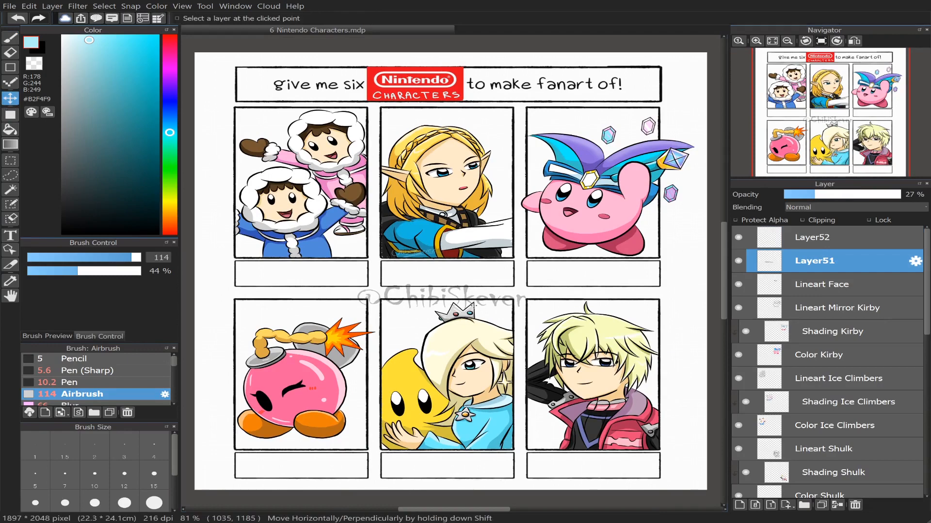
pyautogui.moveTo(450, 298); pyautogui.dragTo(450, 298)
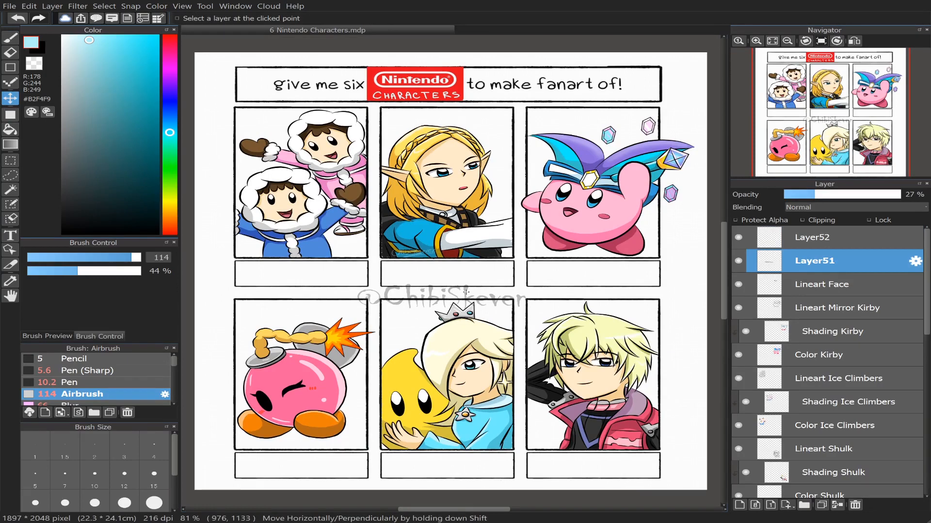
pyautogui.click(738, 261)
pyautogui.click(738, 262)
pyautogui.moveTo(438, 300); pyautogui.dragTo(436, 294)
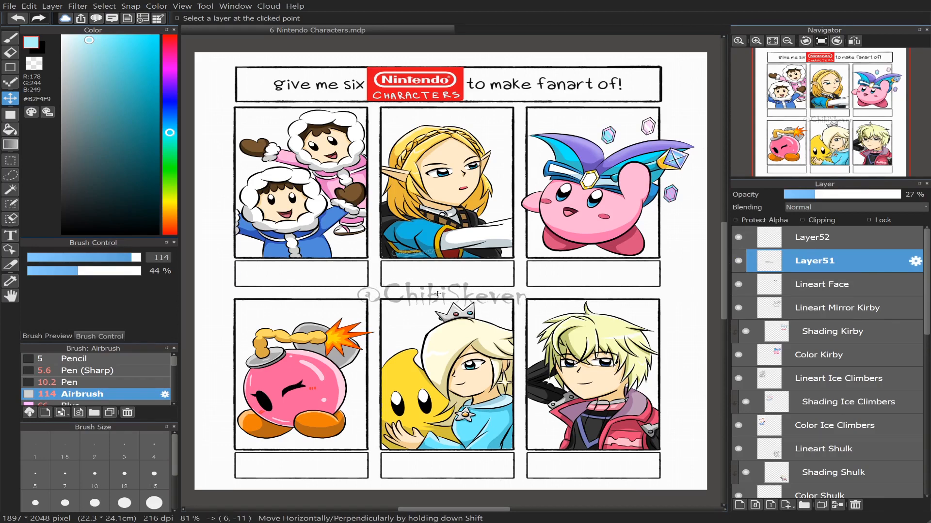